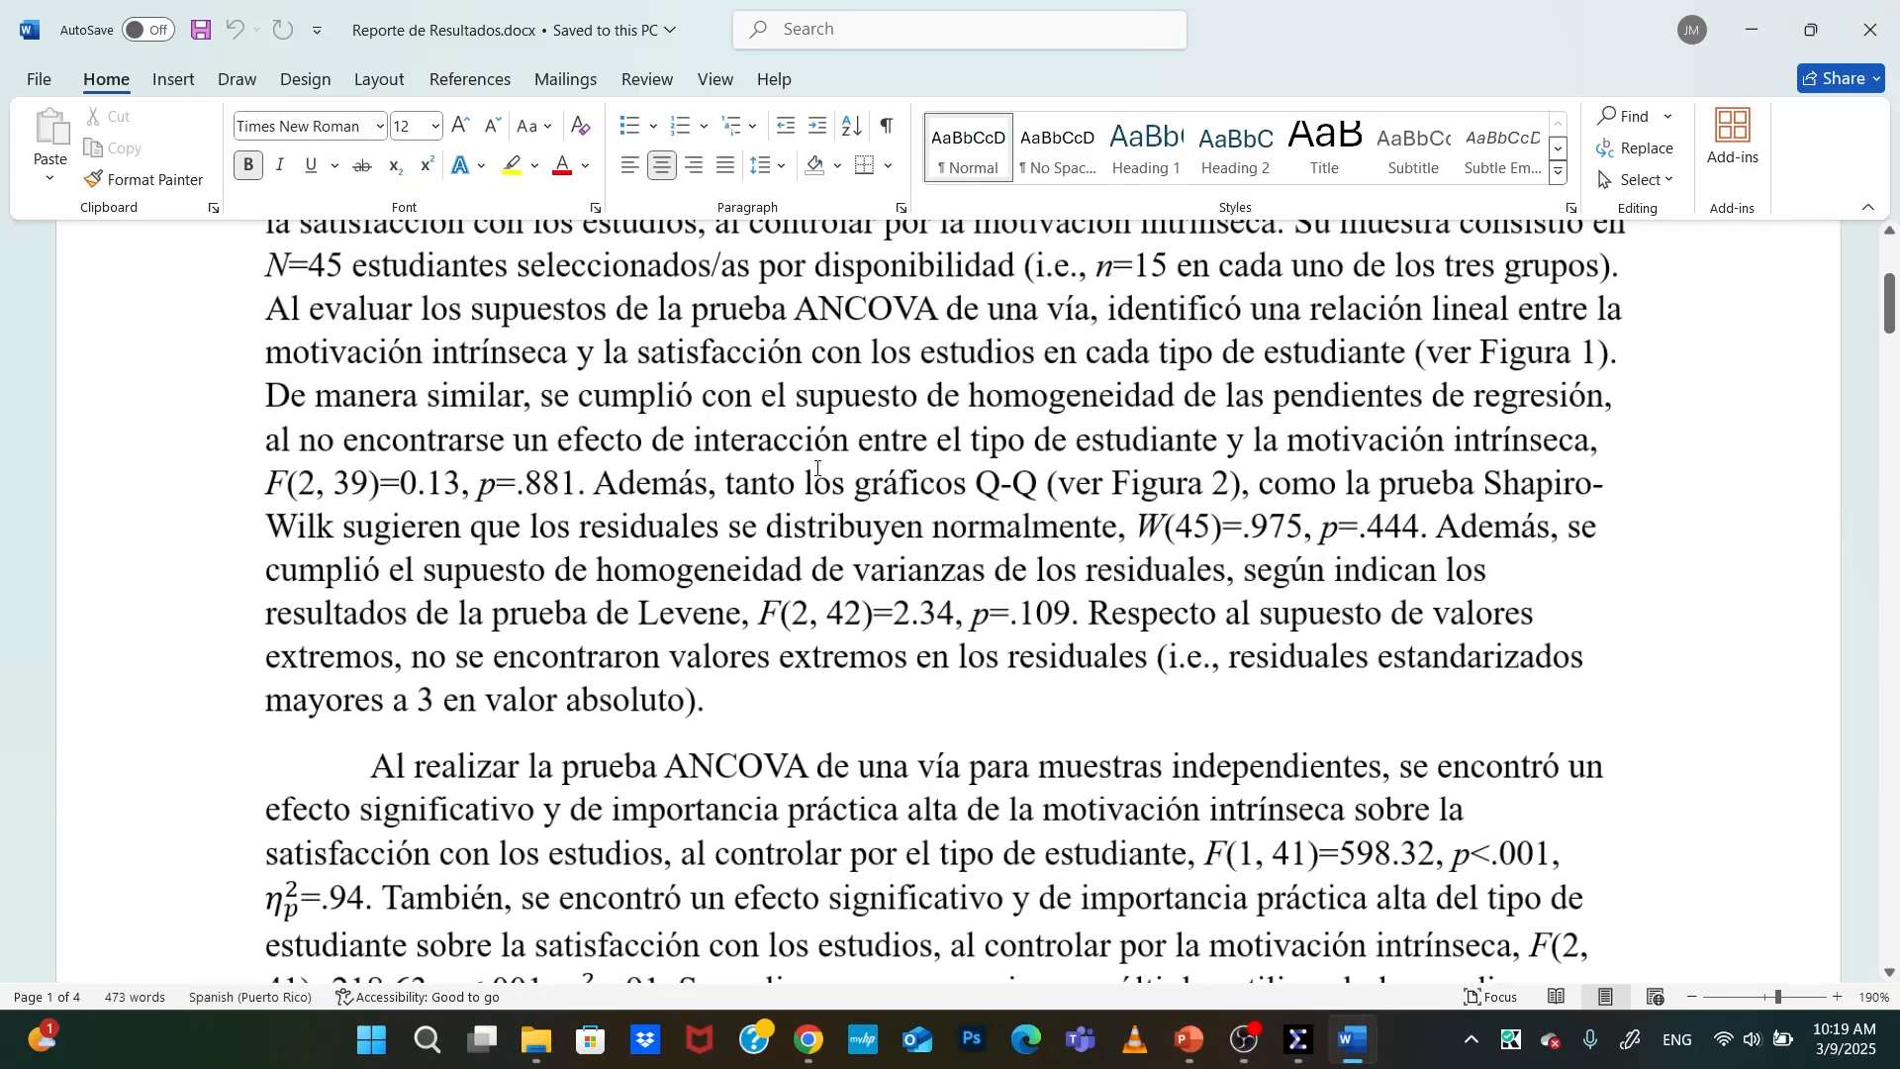
Highlight the report's opening sentence, stating the research question about student type and satisfaction, in bright green
{"action": "scroll", "coordinate": [813, 472], "scroll_direction": "up", "scroll_amount": 4, "text": "ctrl"}
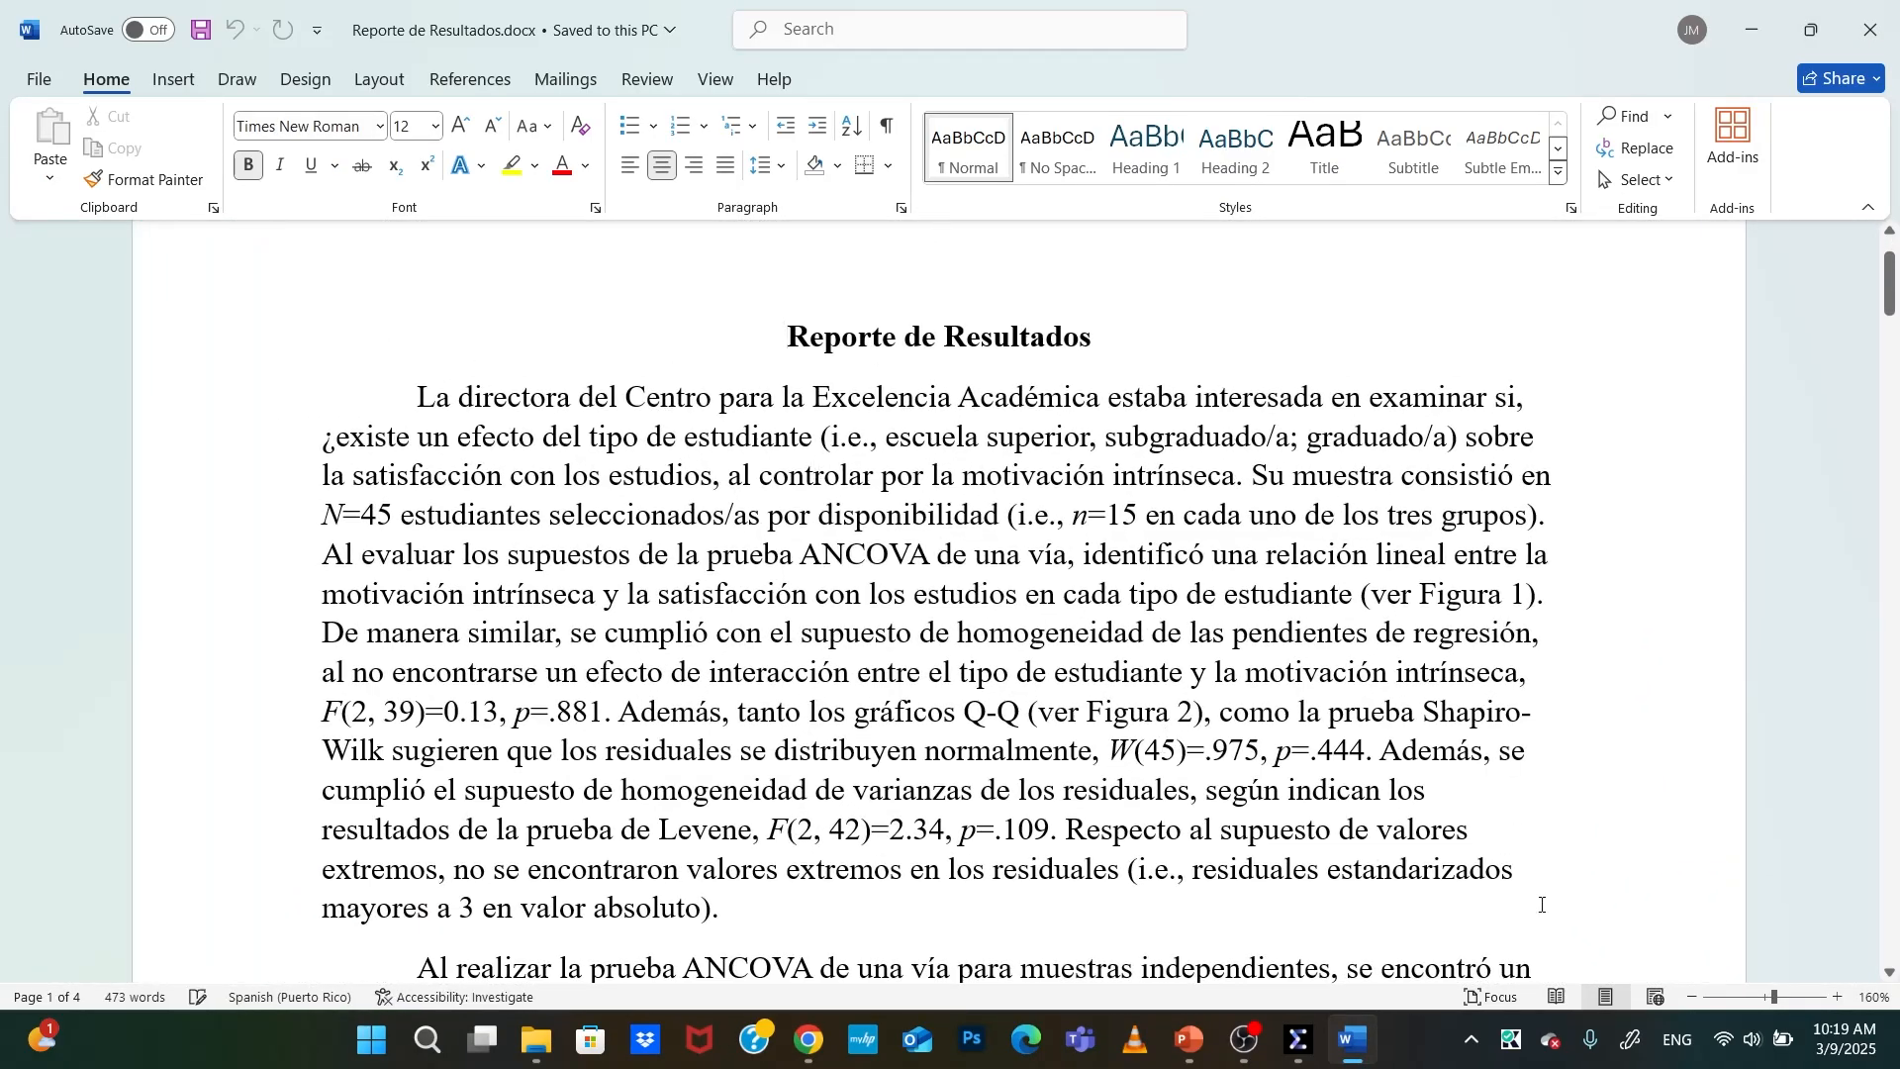
{"action": "left_click", "coordinate": [1299, 1039]}
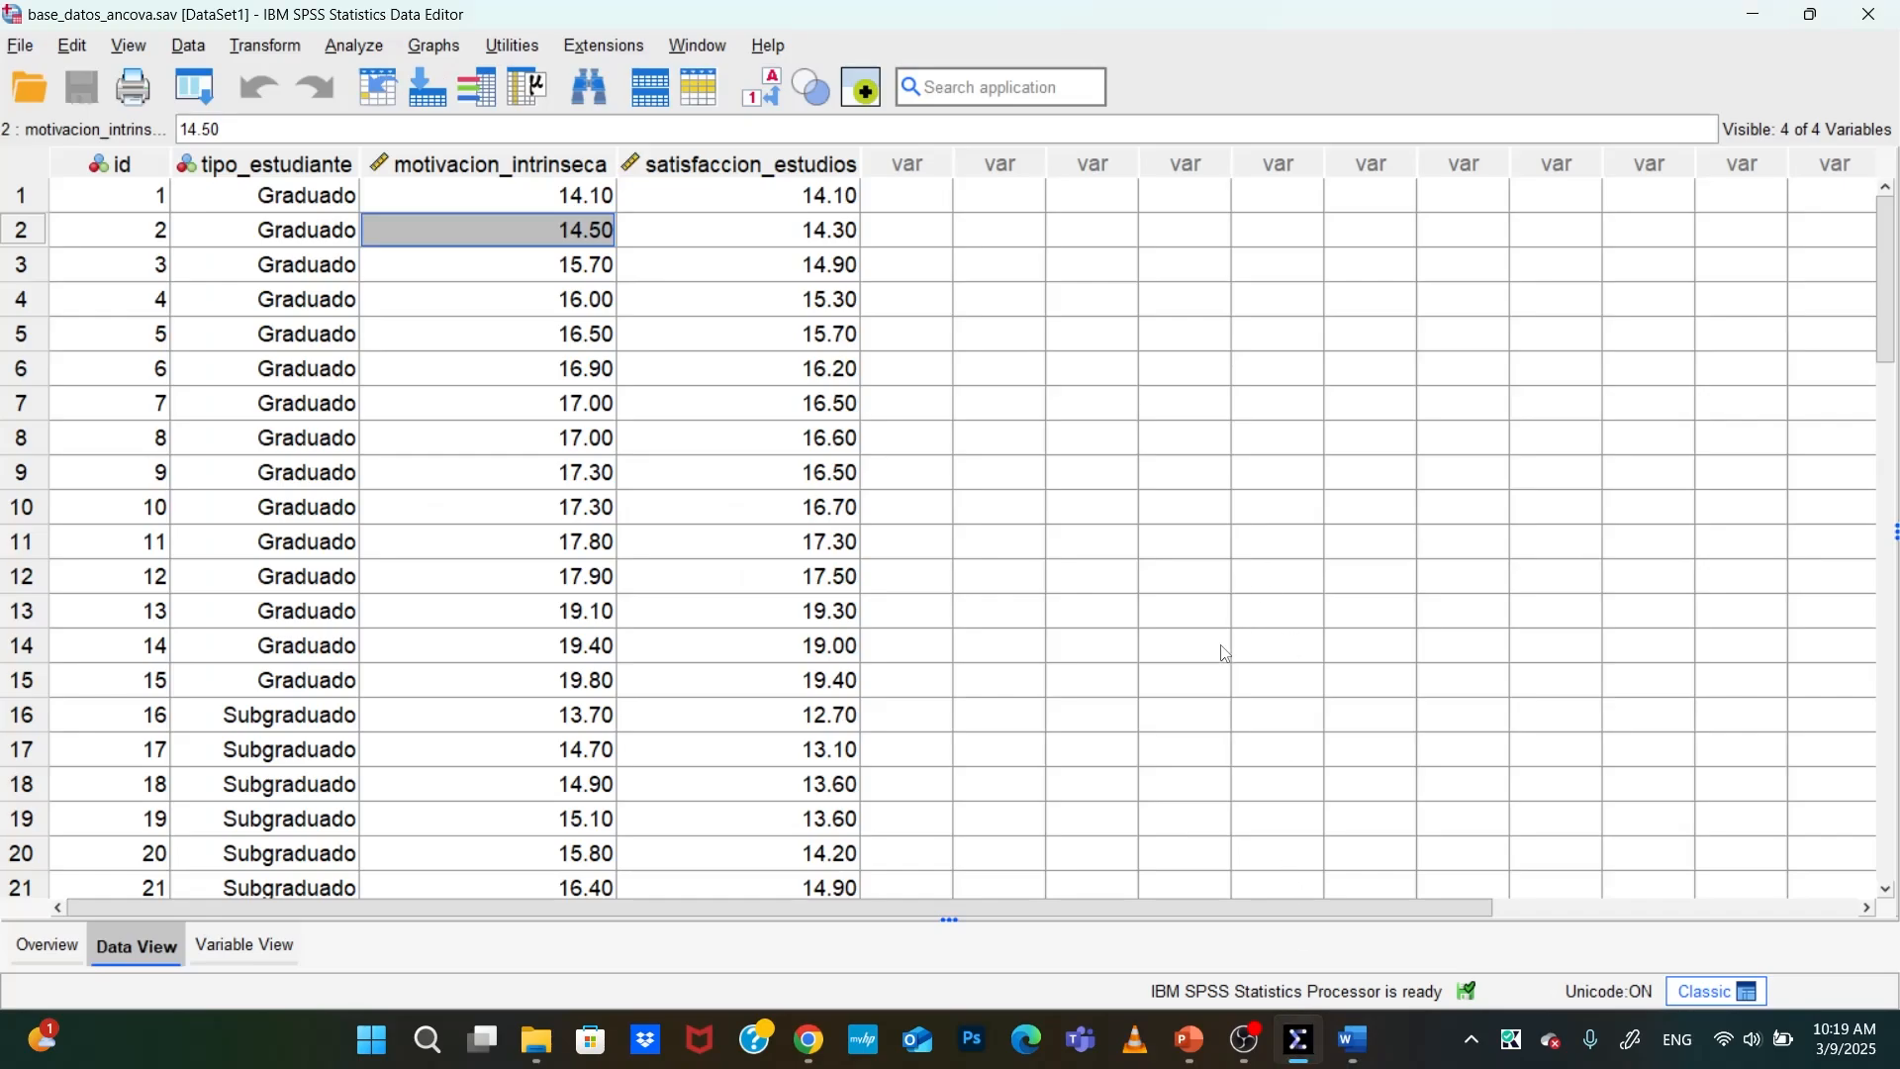
{"action": "left_click", "coordinate": [1355, 1041]}
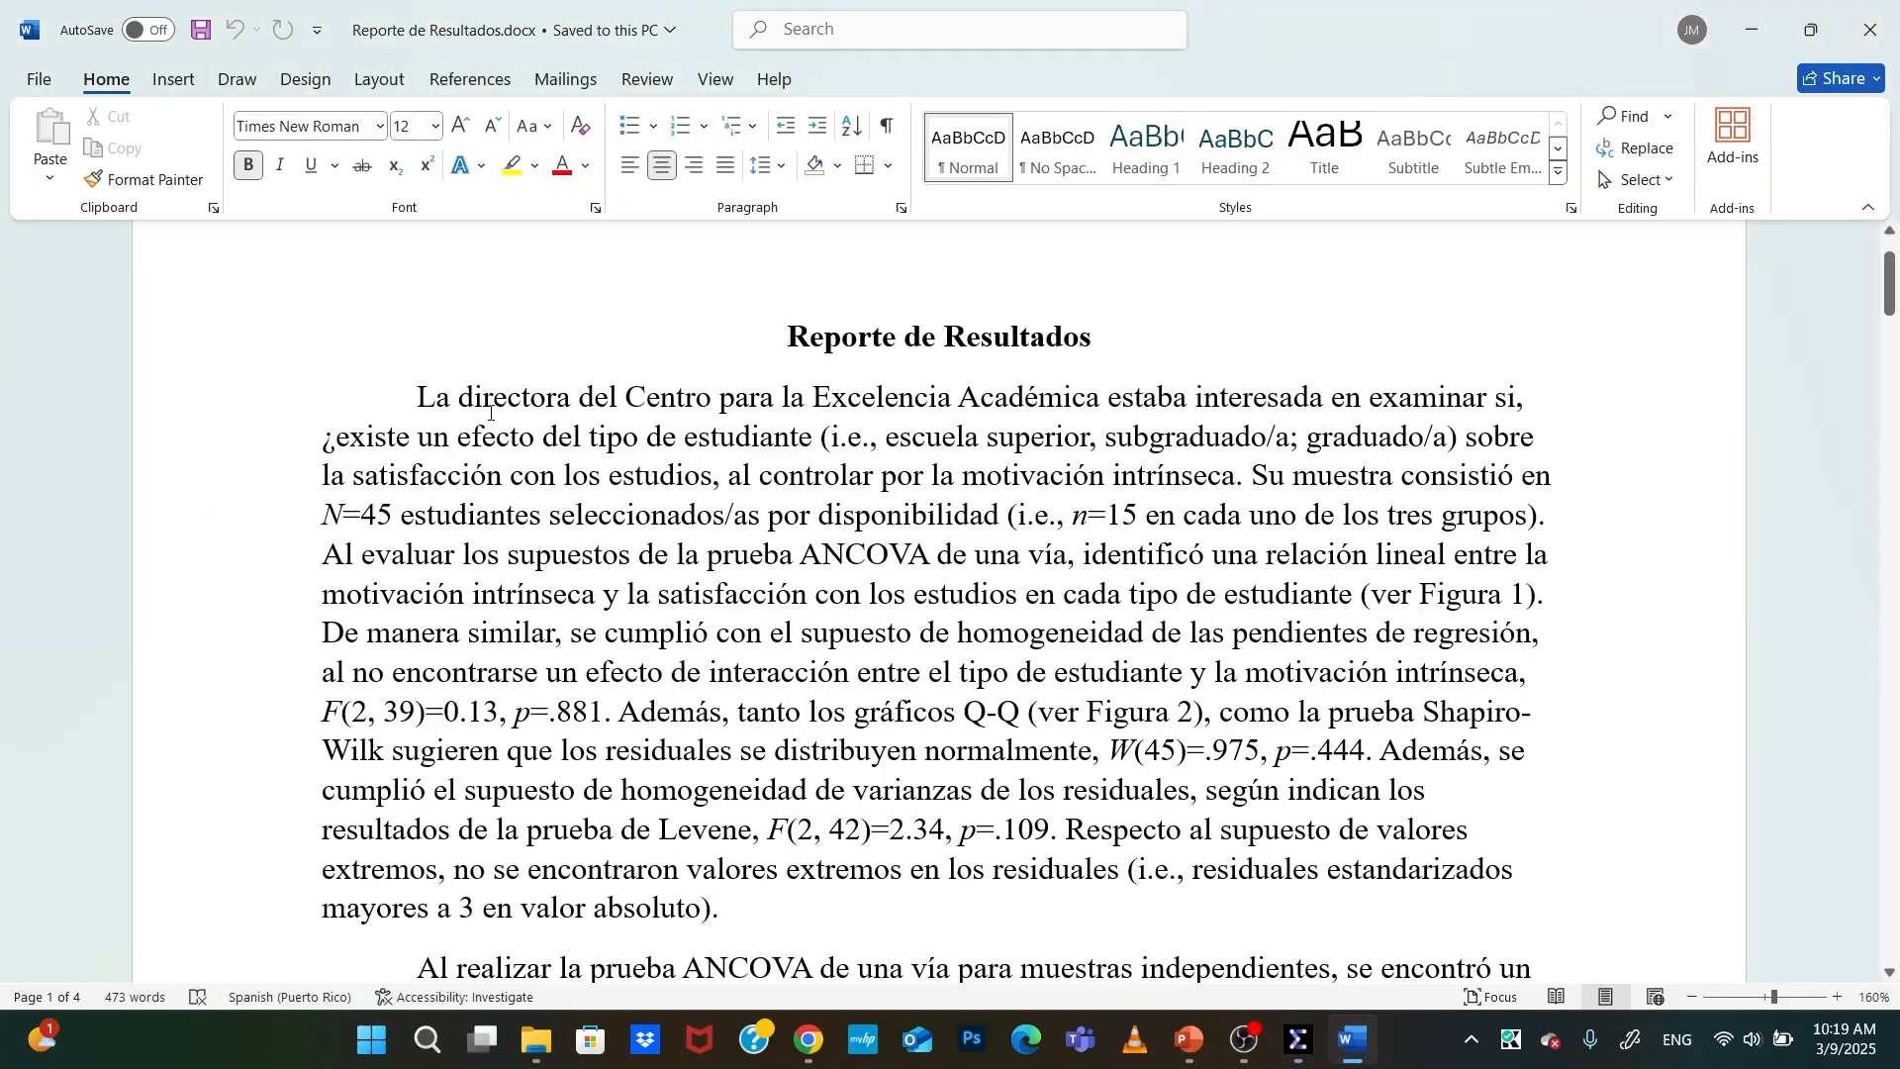
{"action": "scroll", "coordinate": [771, 415], "scroll_direction": "up", "scroll_amount": 4, "text": "ctrl"}
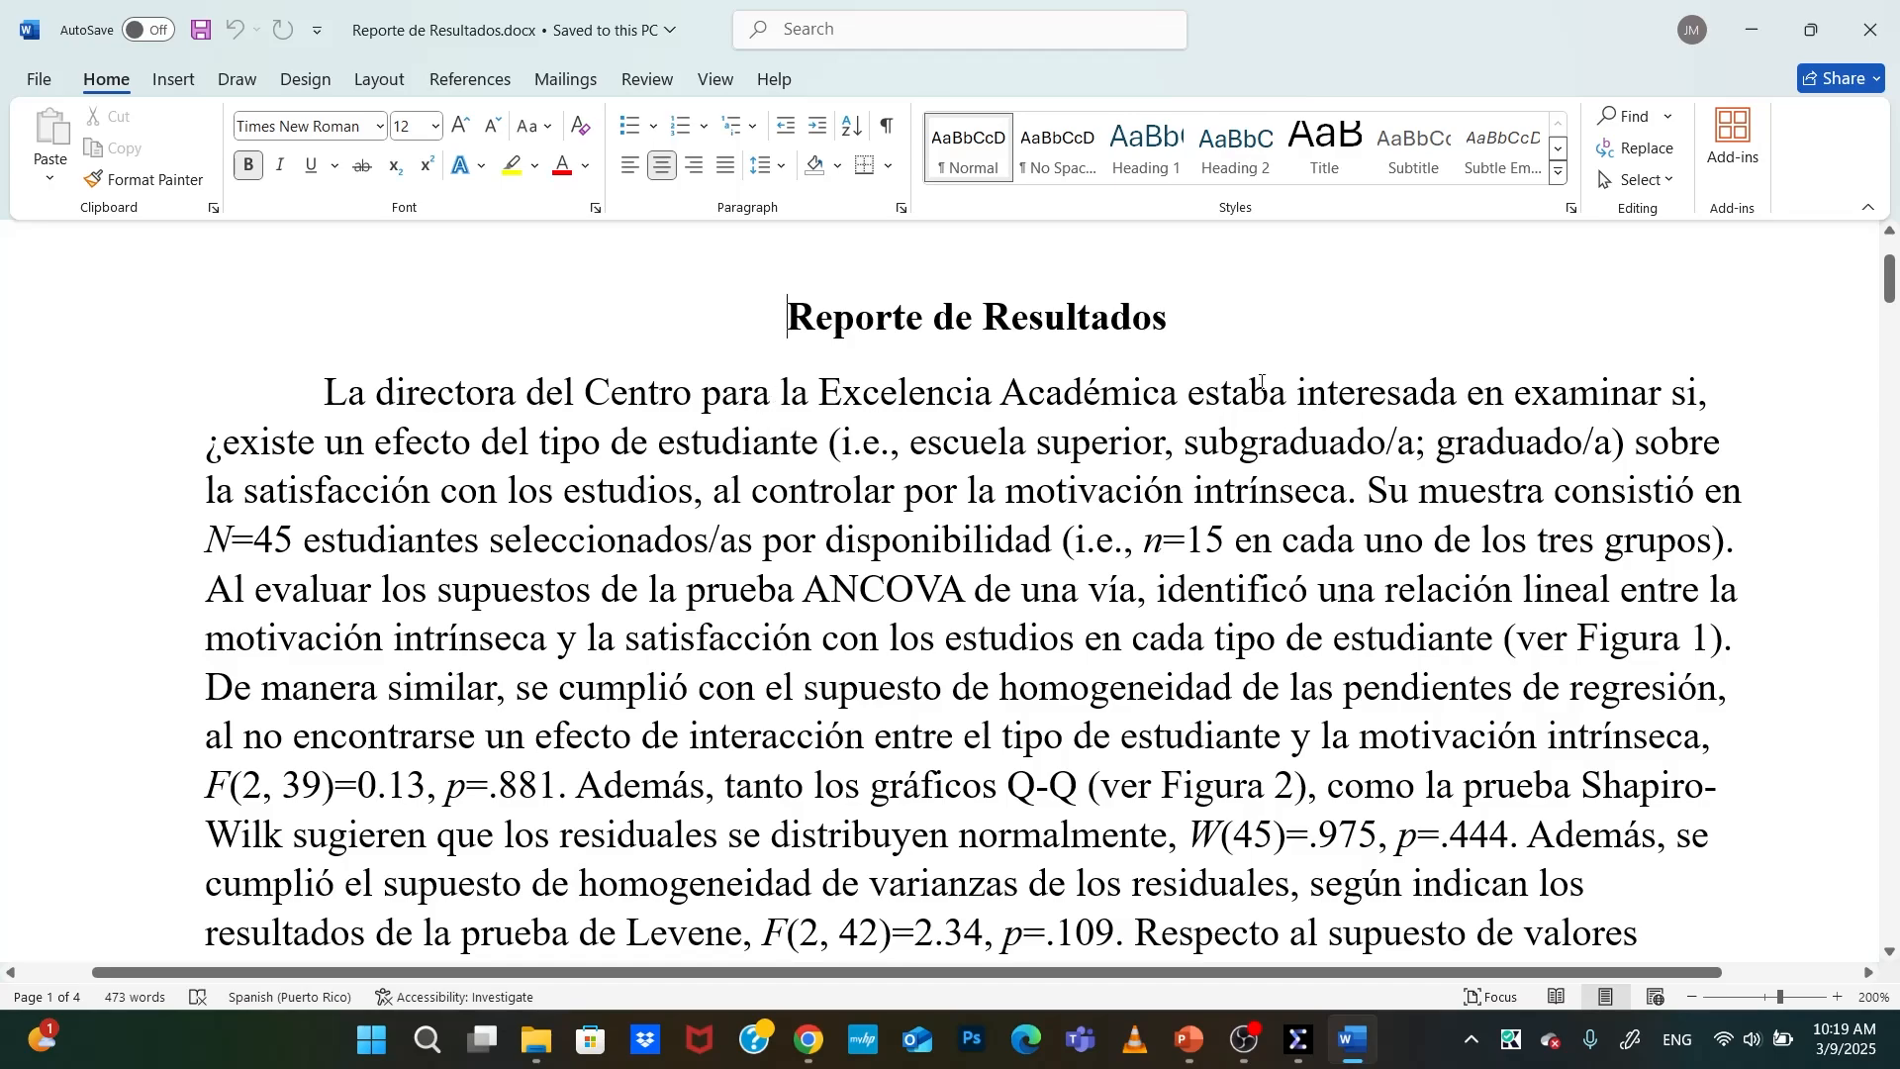
{"action": "left_click_drag", "start_coordinate": [261, 396], "coordinate": [1367, 495]}
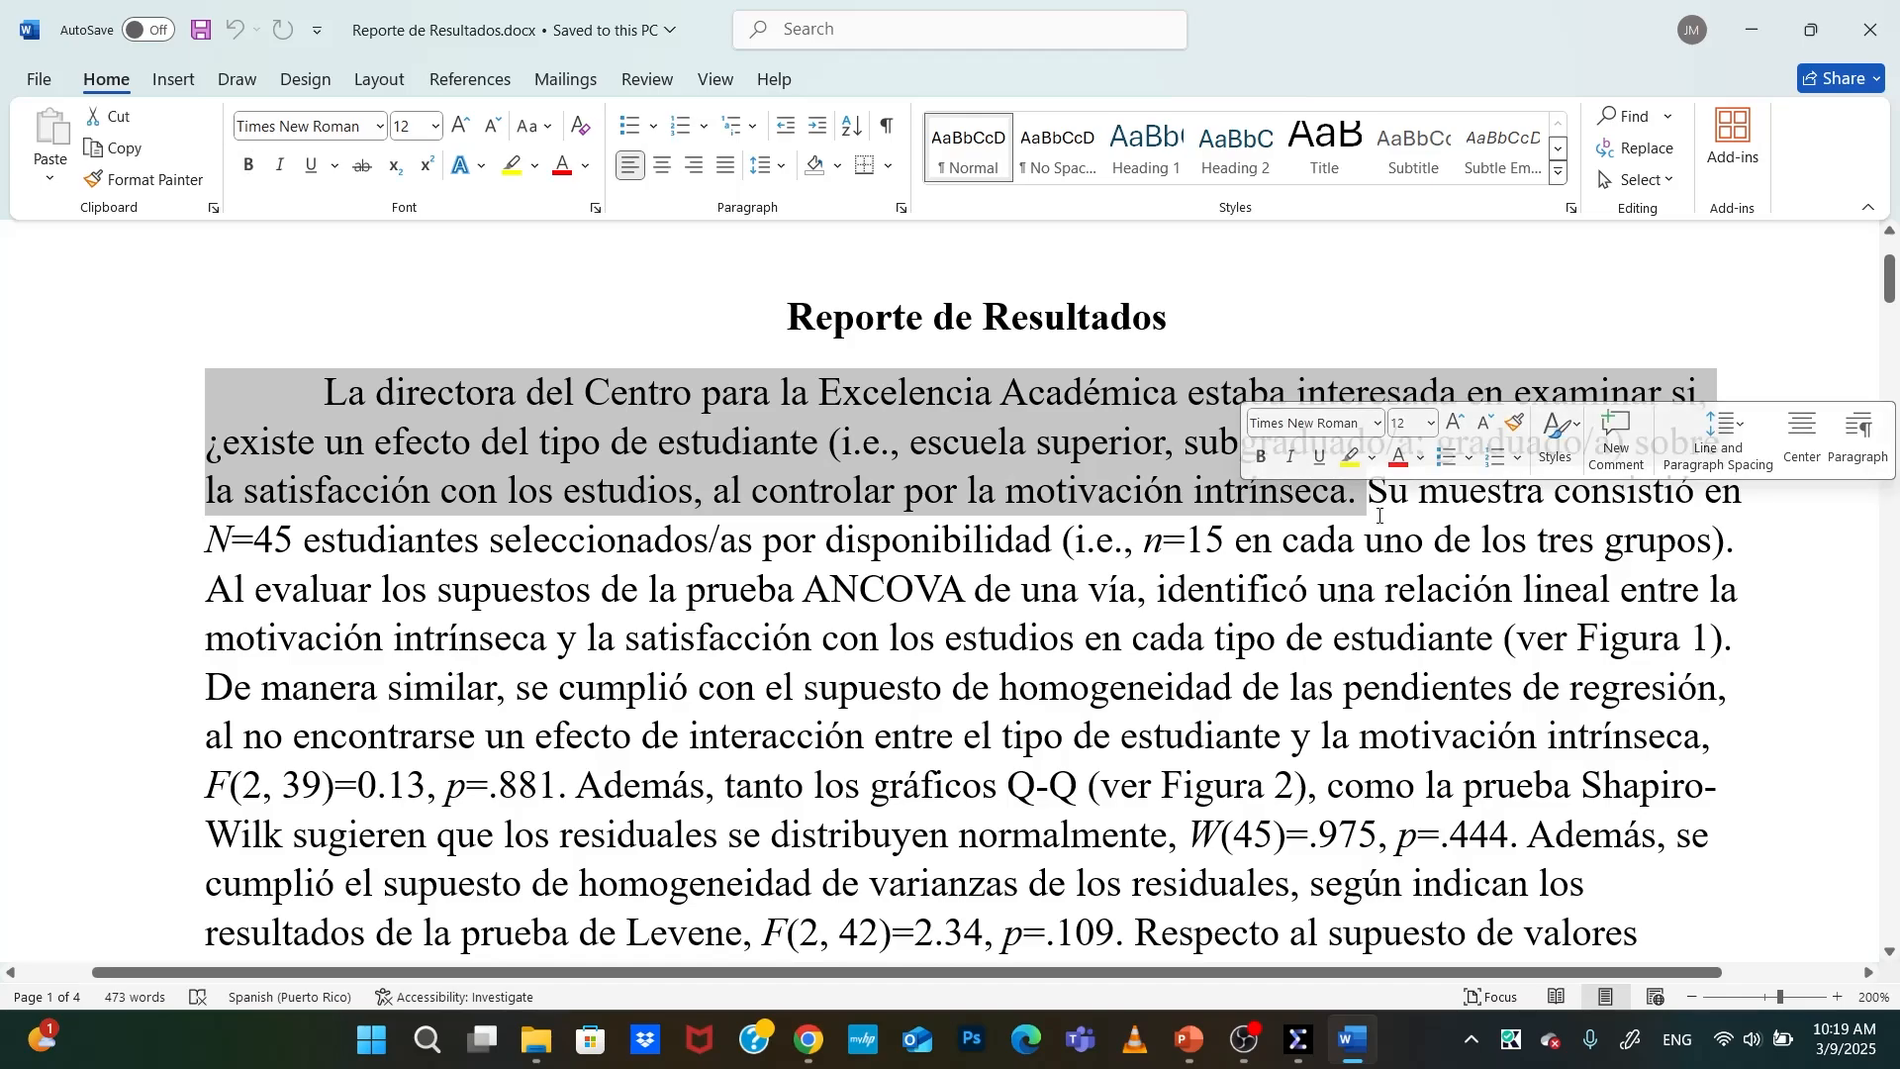
{"action": "left_click", "coordinate": [1374, 461]}
{"action": "left_click", "coordinate": [1396, 485]}
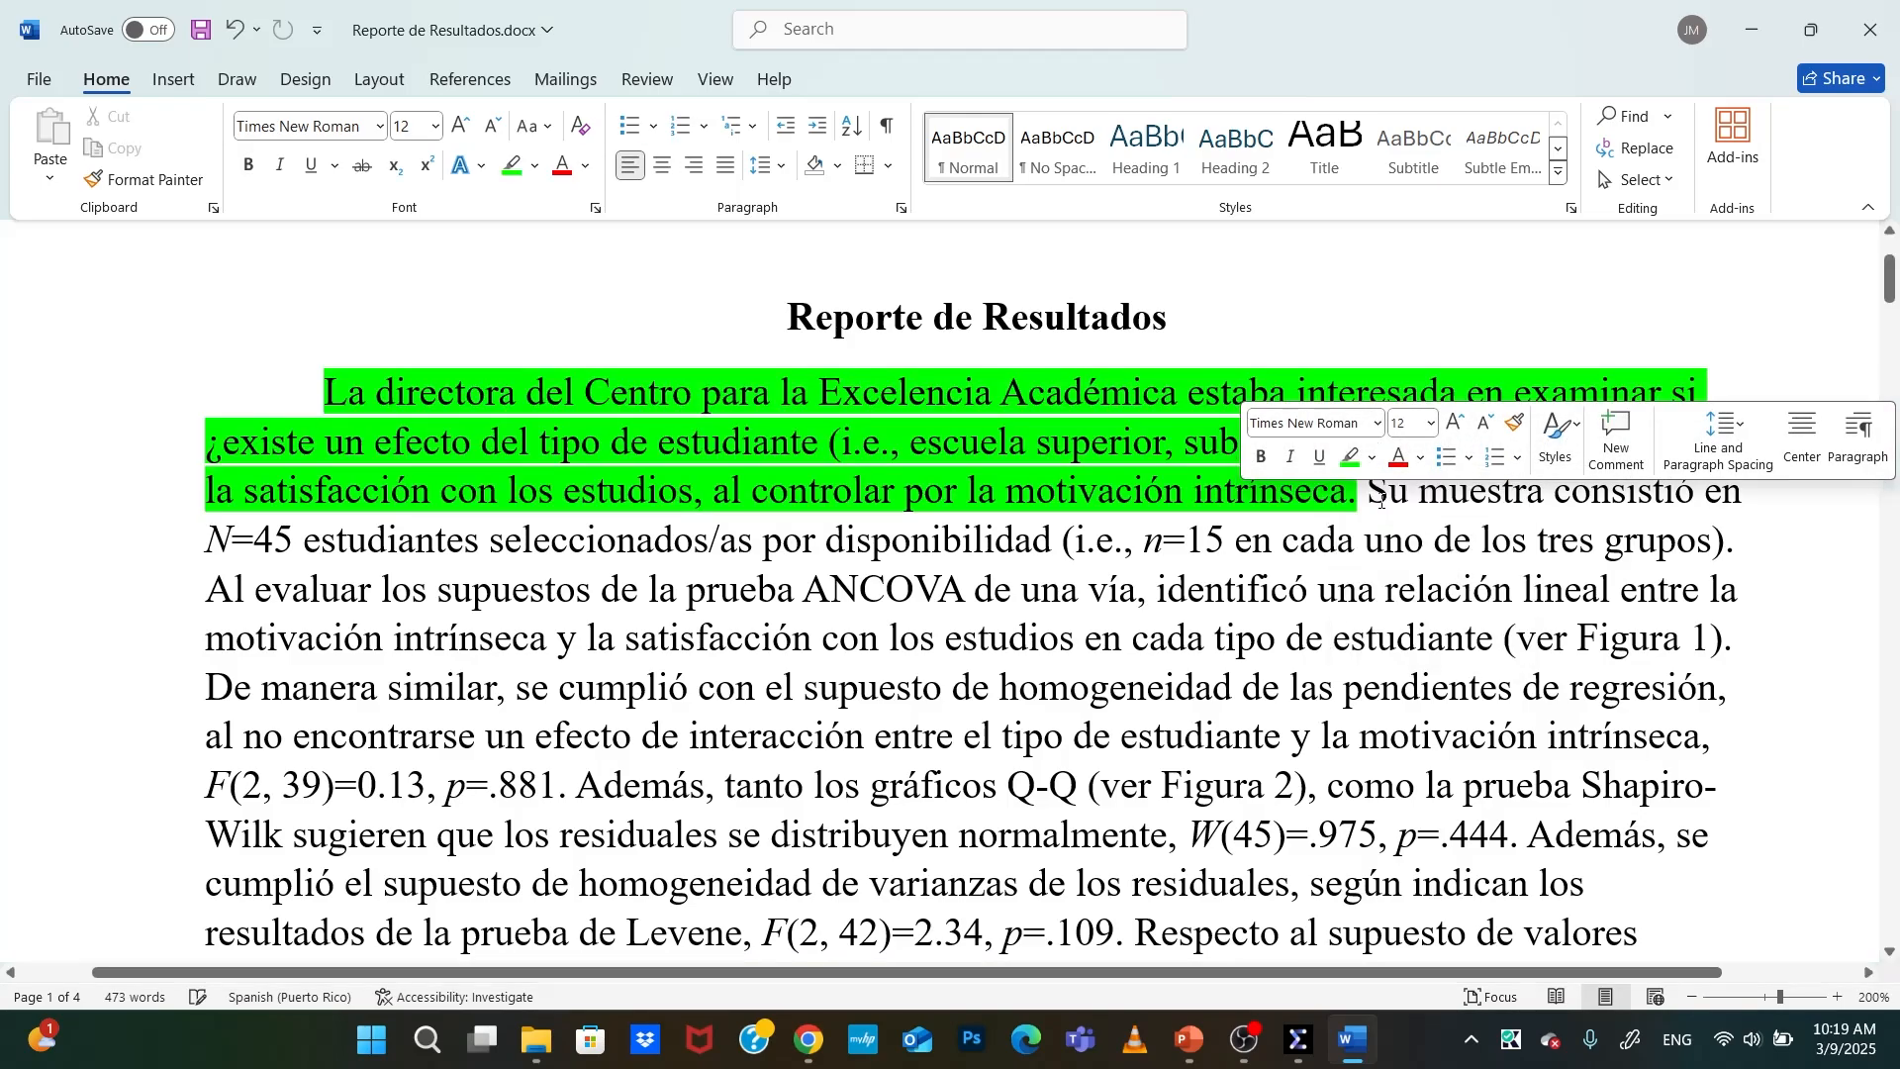
Highlight the sentence describing the sample of N=45 students in three groups in bright green
{"action": "left_click_drag", "start_coordinate": [1366, 482], "coordinate": [1769, 554]}
{"action": "left_click", "coordinate": [1319, 510]}
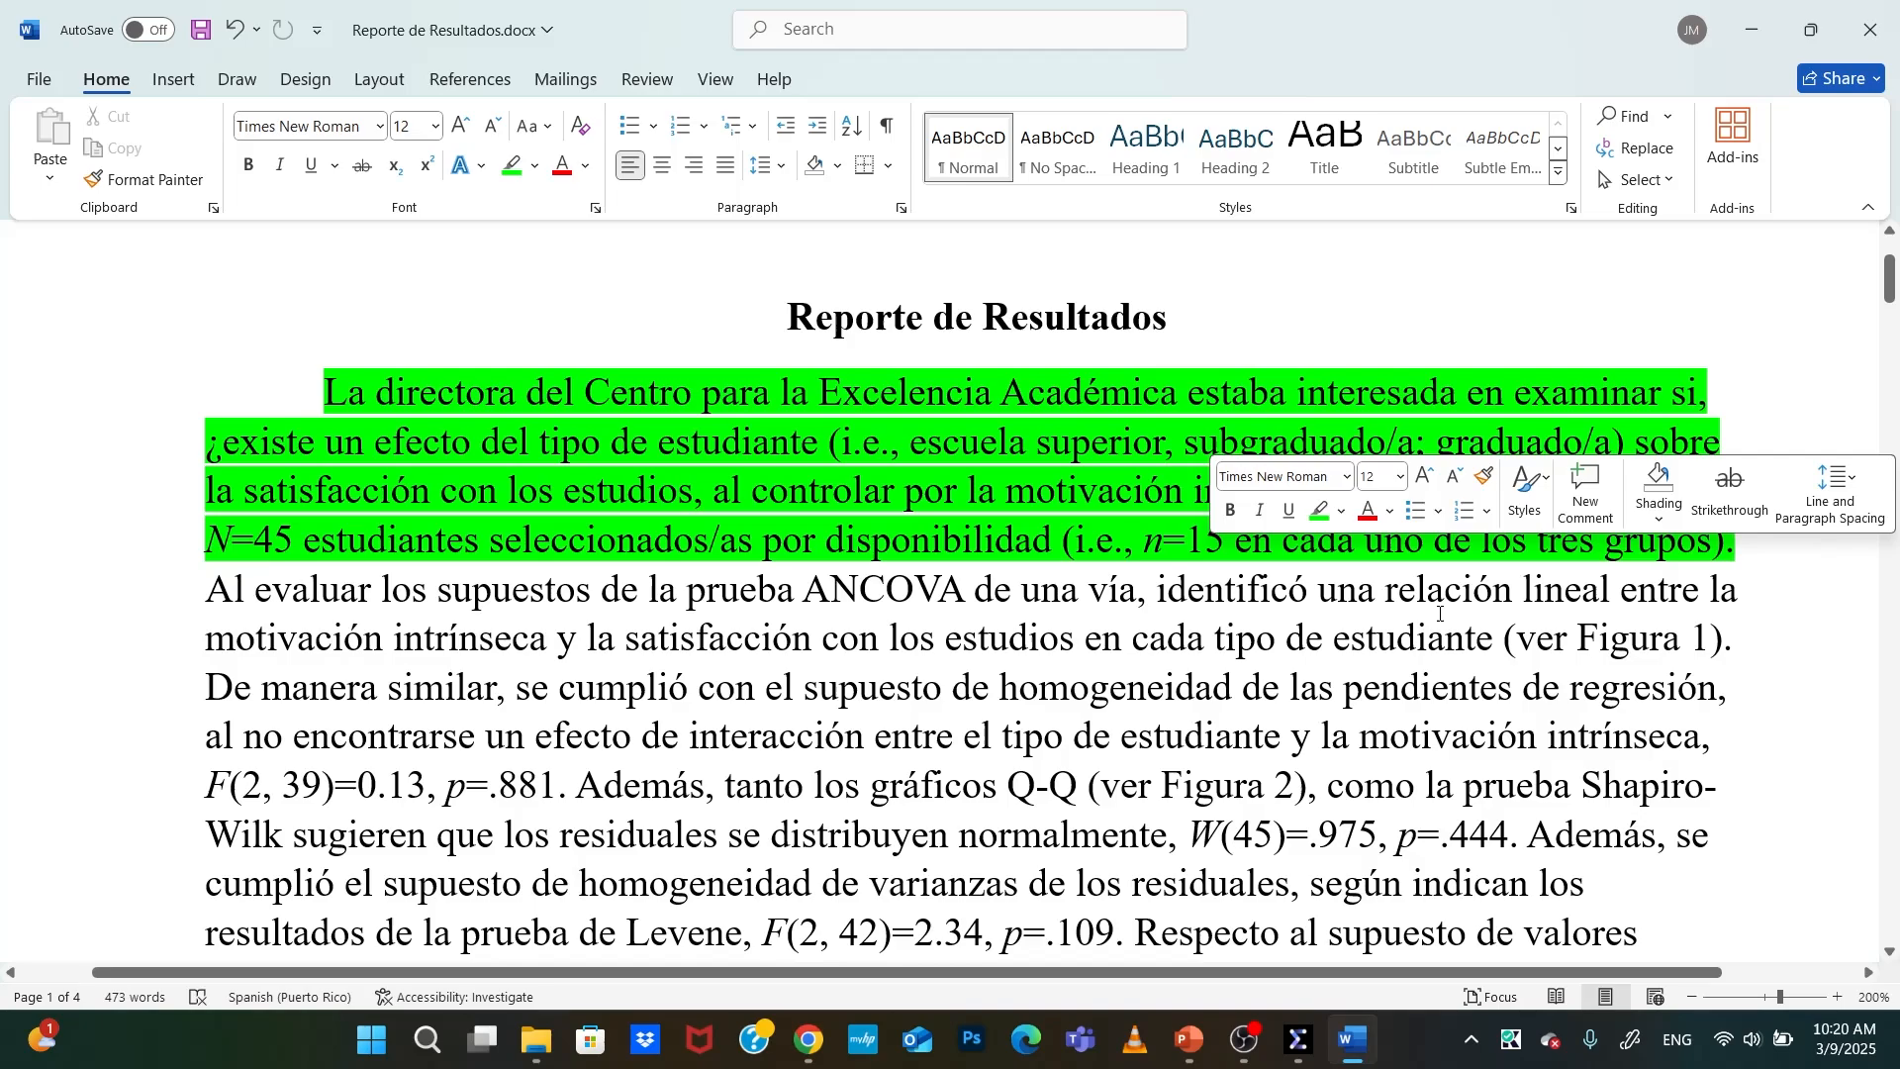
{"action": "left_click", "coordinate": [1062, 594]}
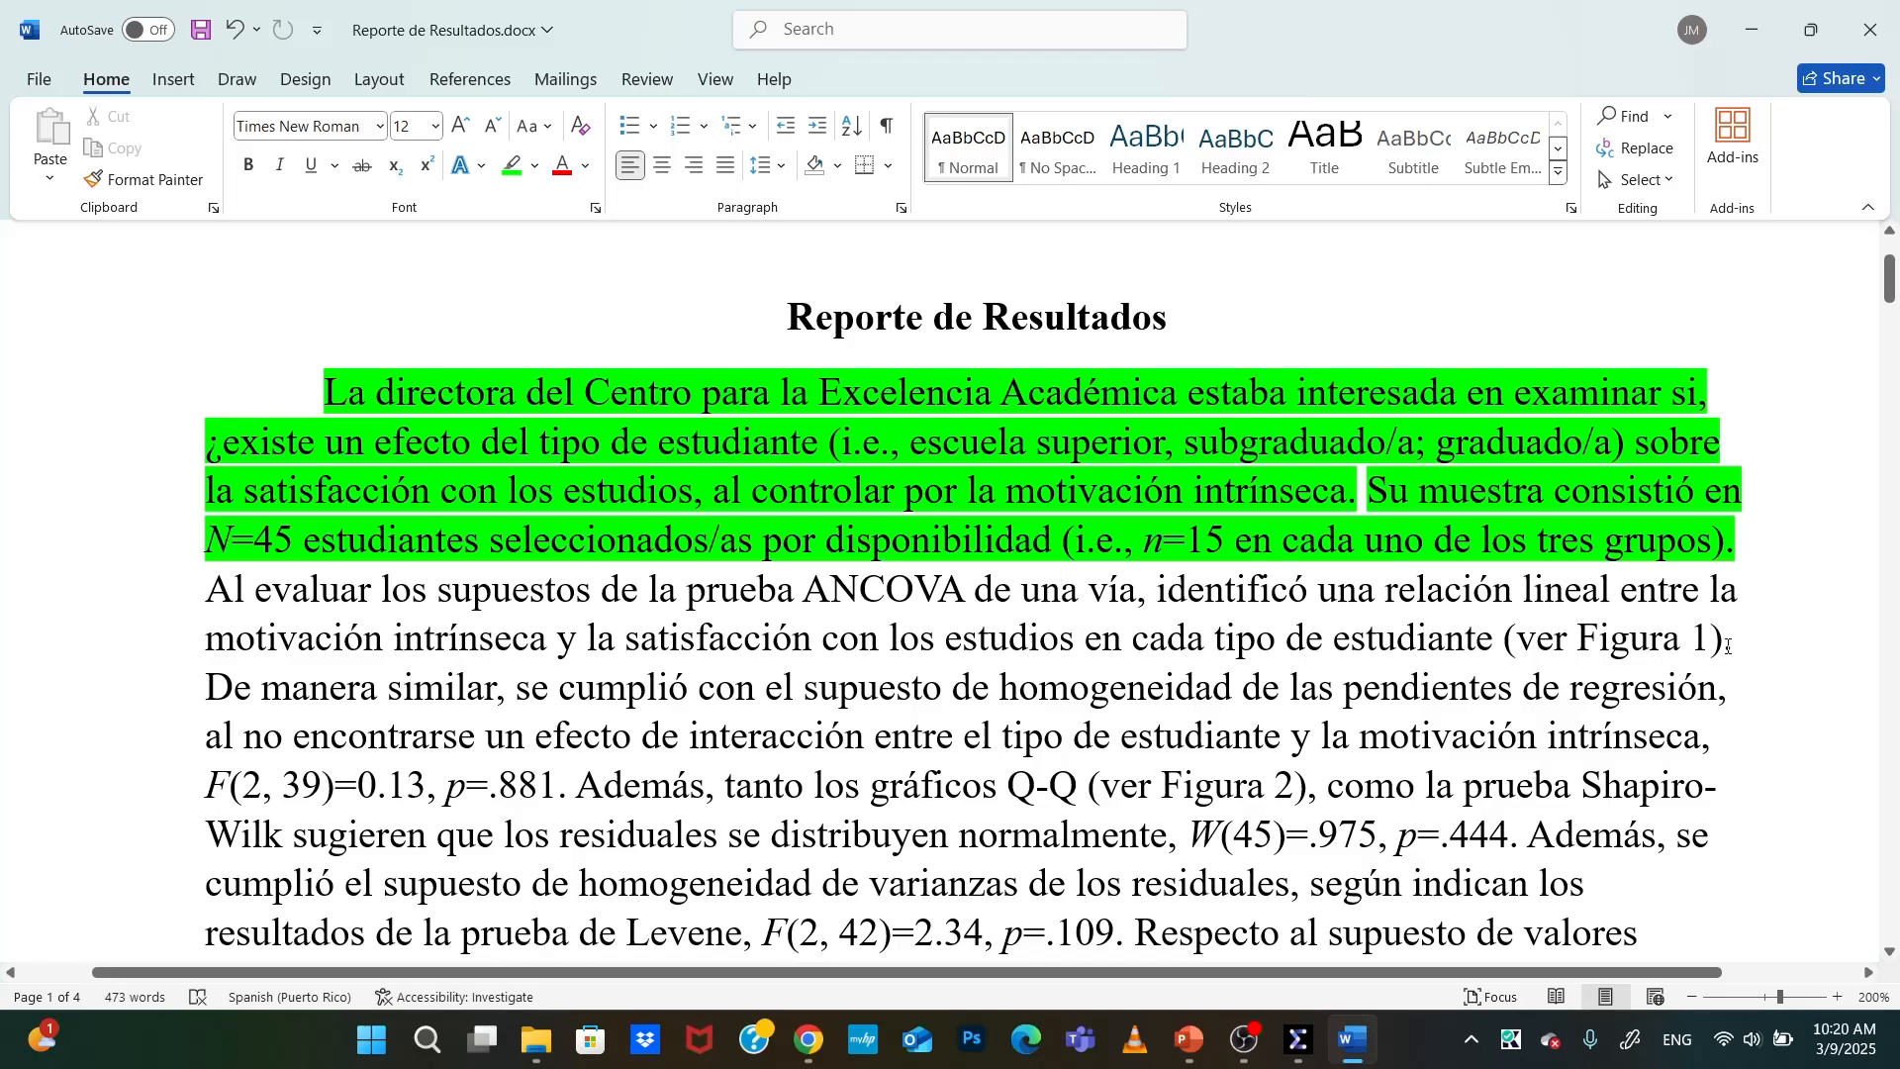
Switch to the SPSS dataset and select the motivacion_intrinseca and satisfaccion_estudios columns together
{"action": "left_click", "coordinate": [1300, 1014]}
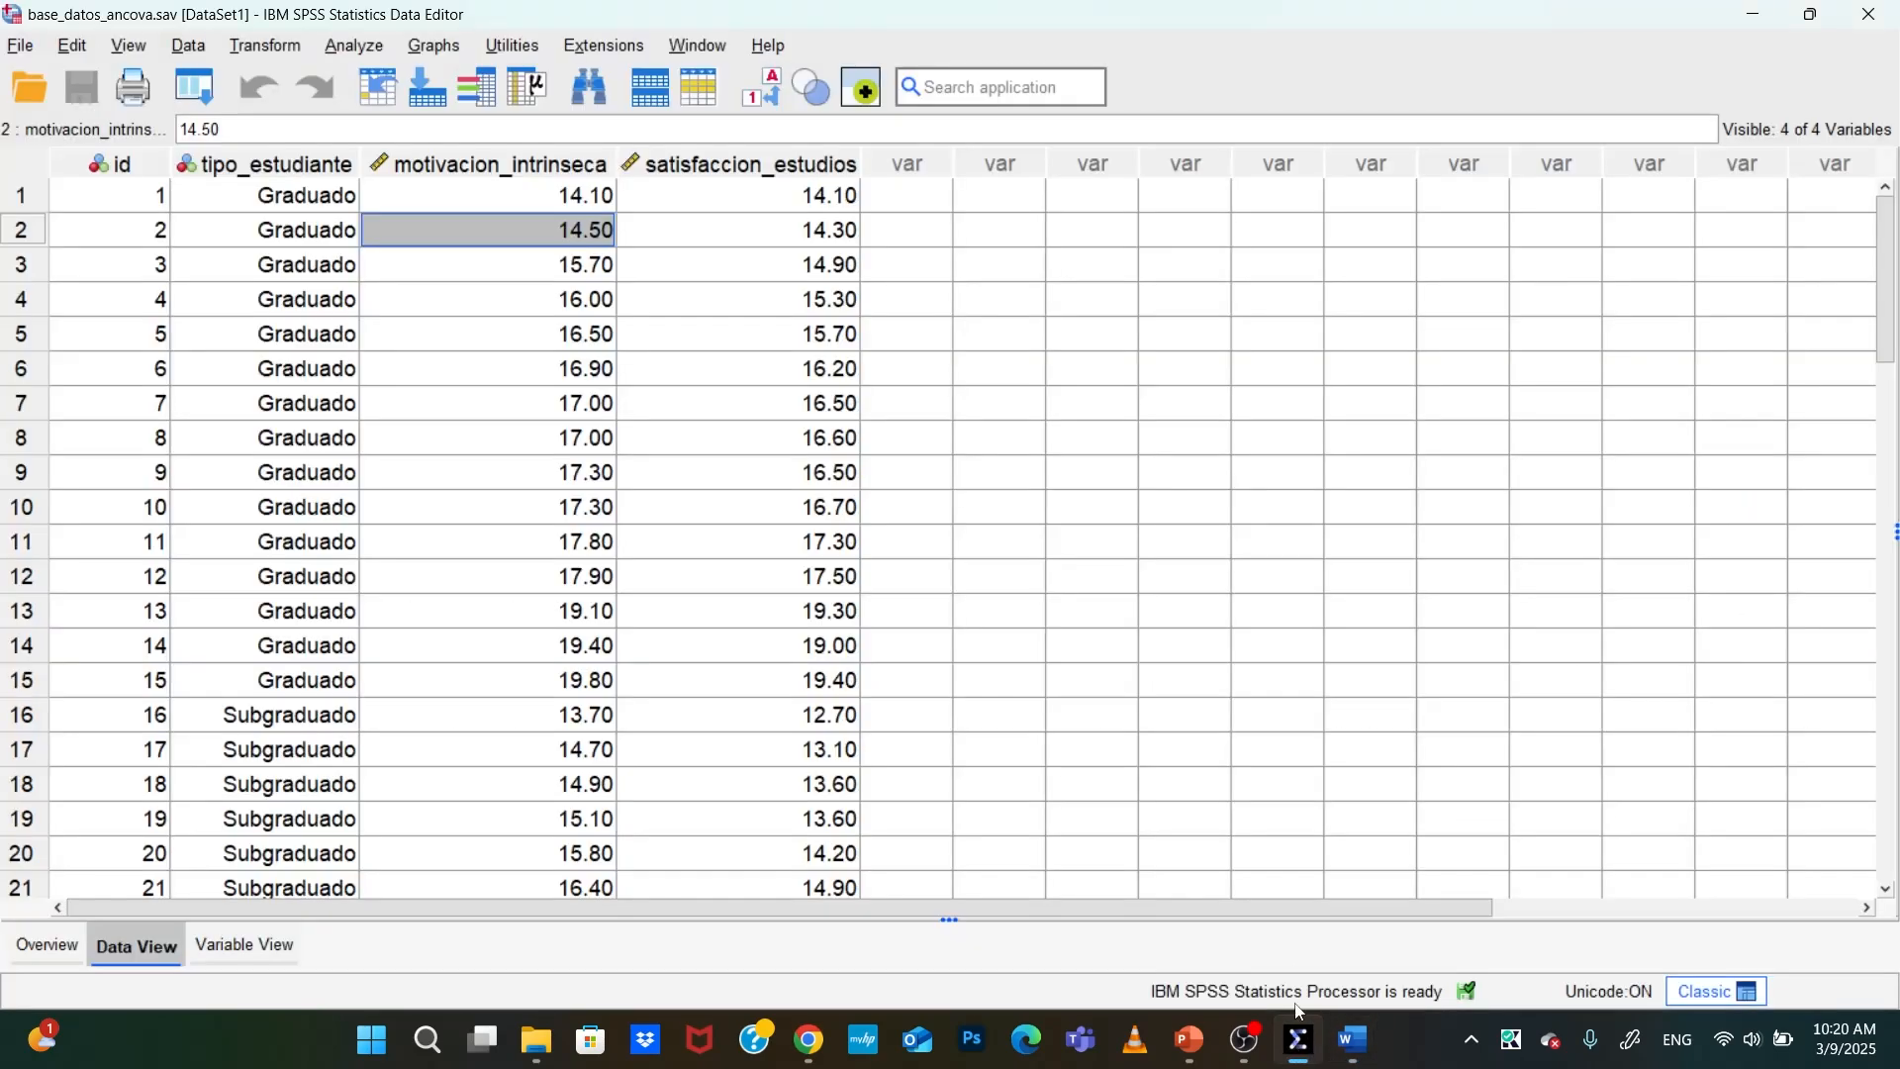
{"action": "left_click", "coordinate": [435, 48]}
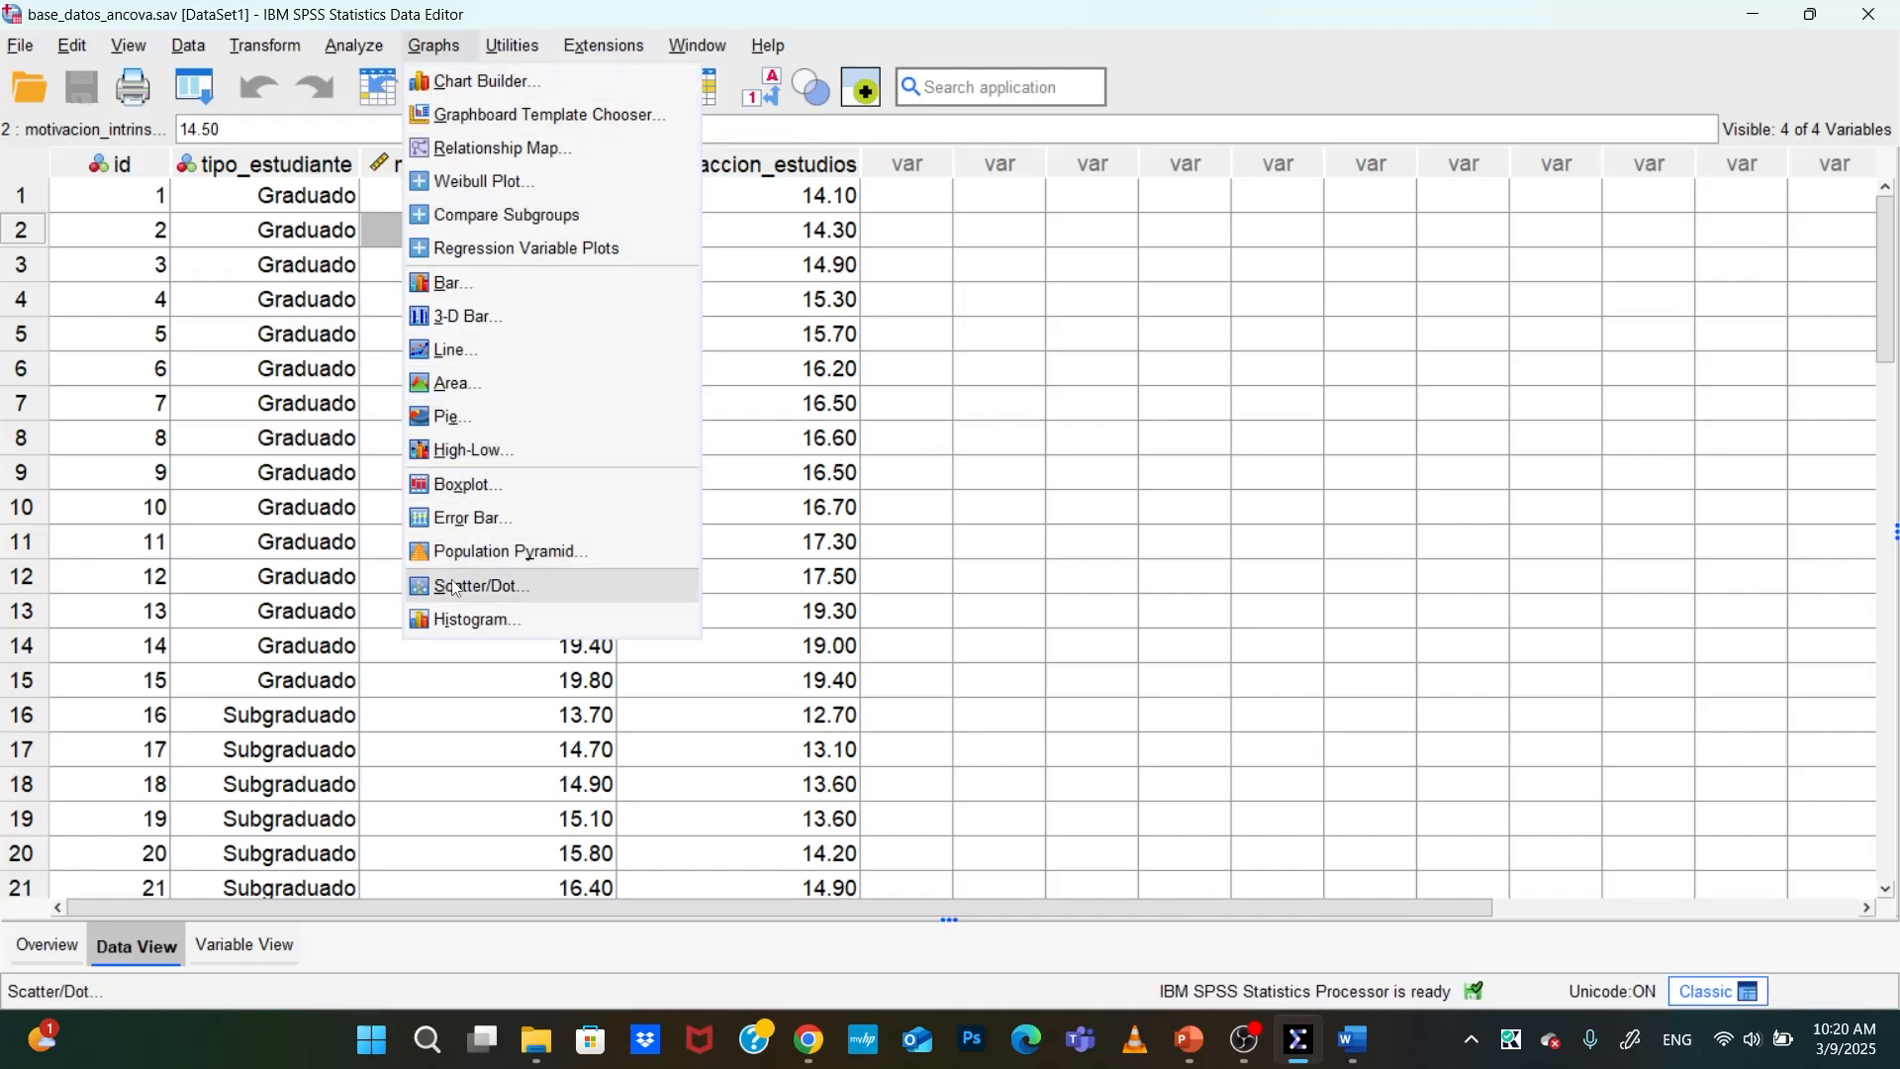
{"action": "left_click", "coordinate": [328, 169]}
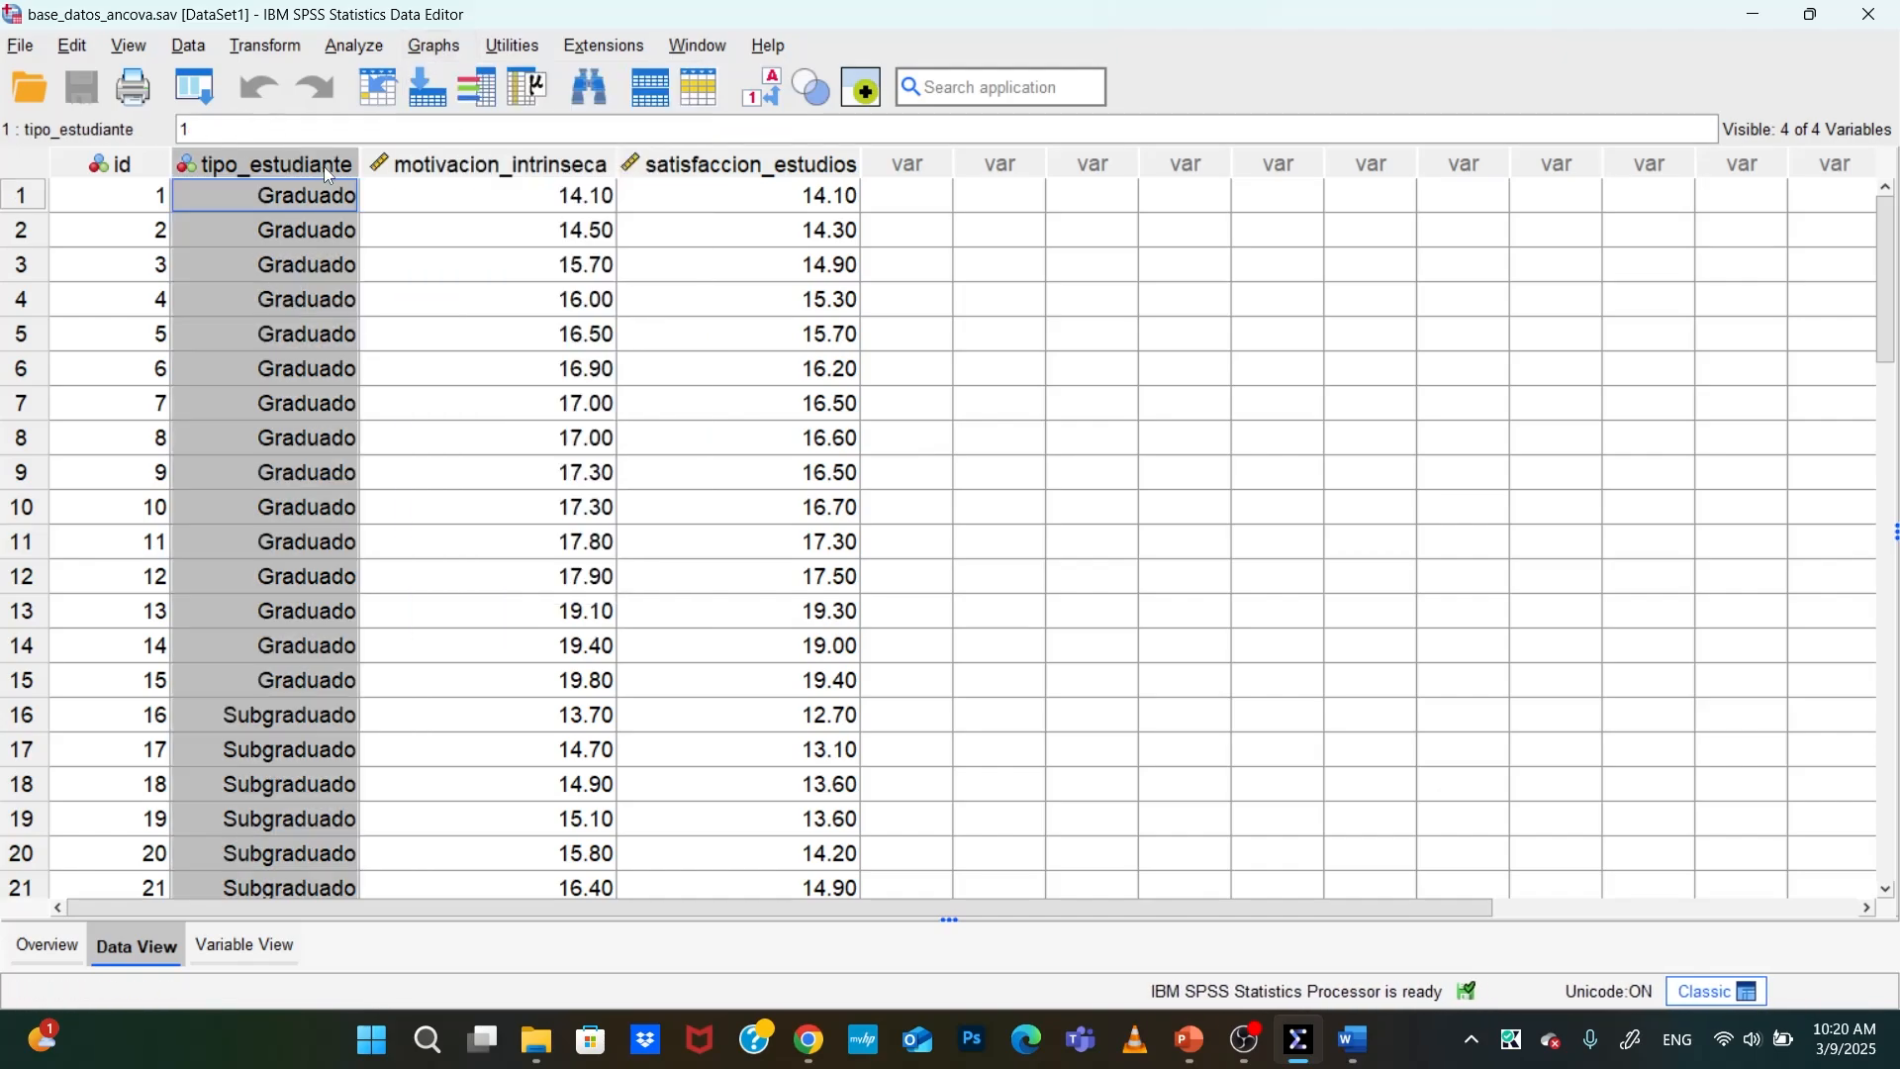
{"action": "left_click", "coordinate": [532, 170]}
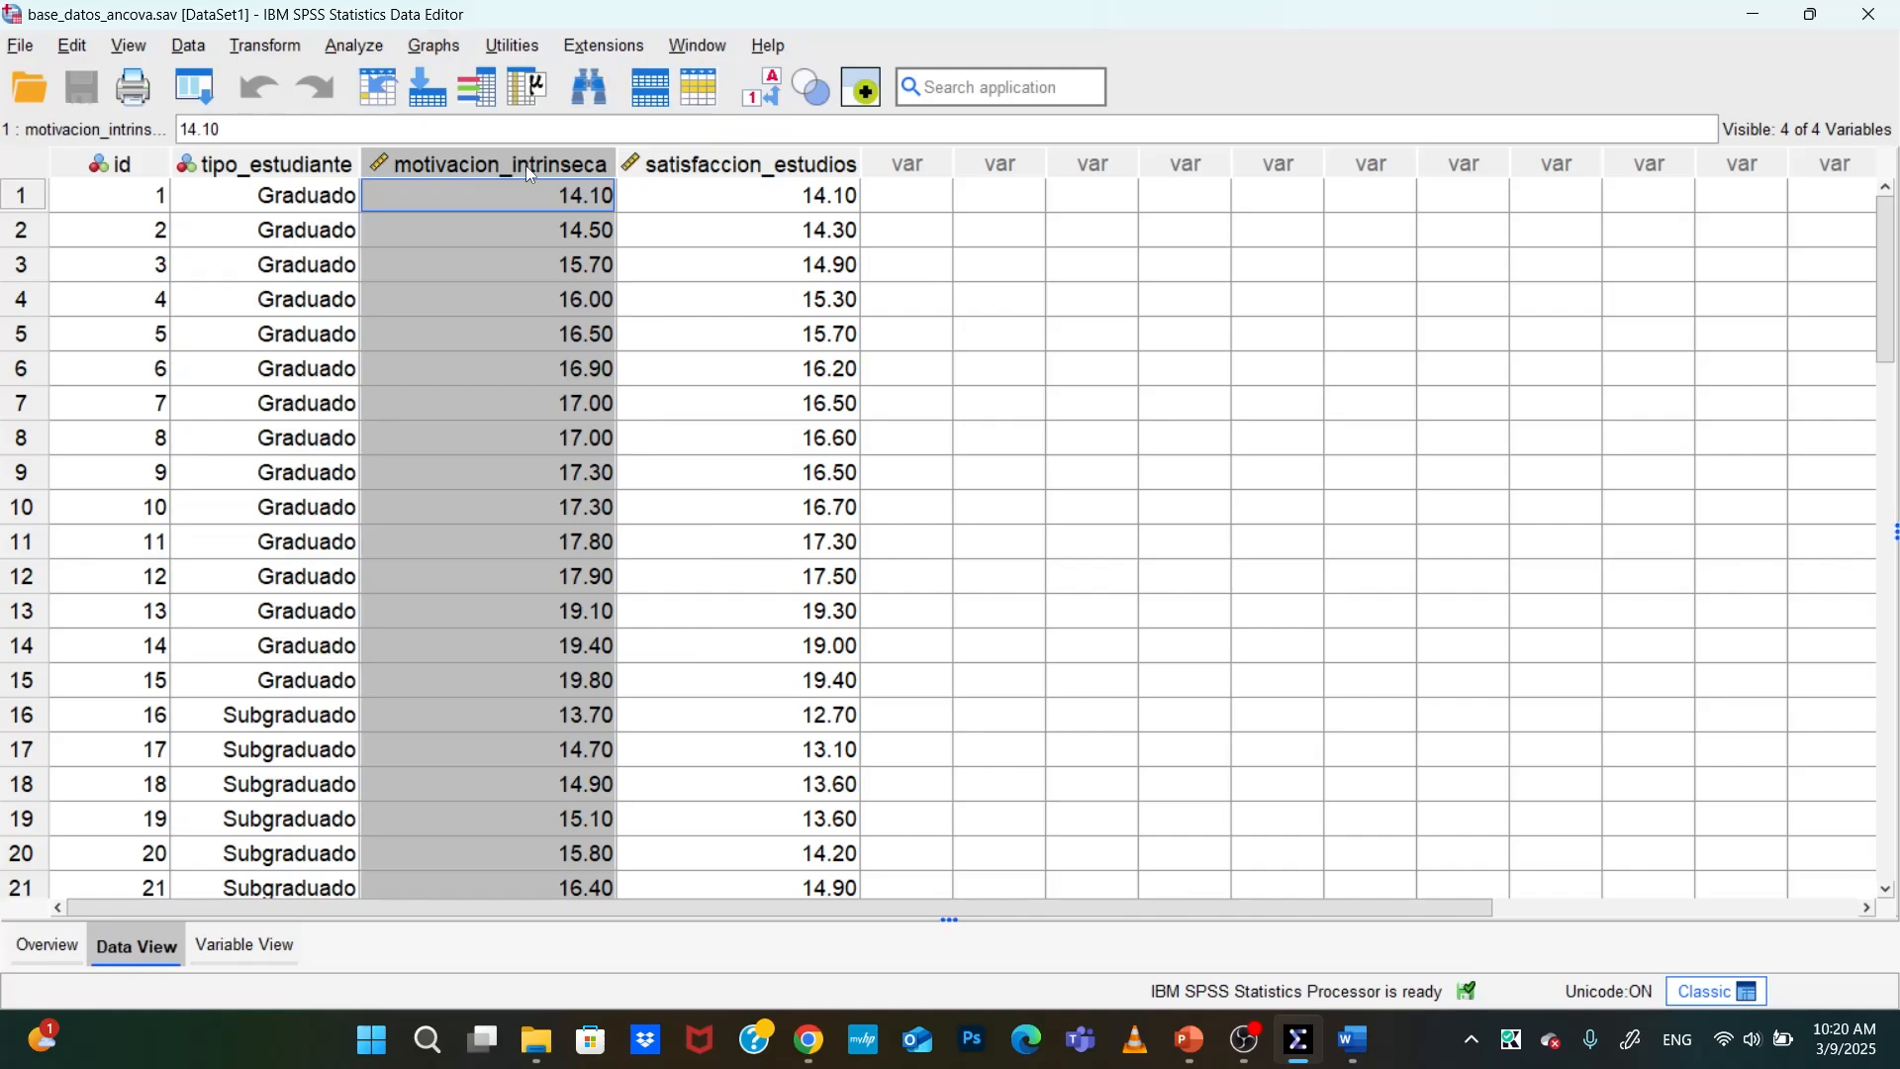
{"action": "left_click", "coordinate": [754, 166], "text": "ctrl"}
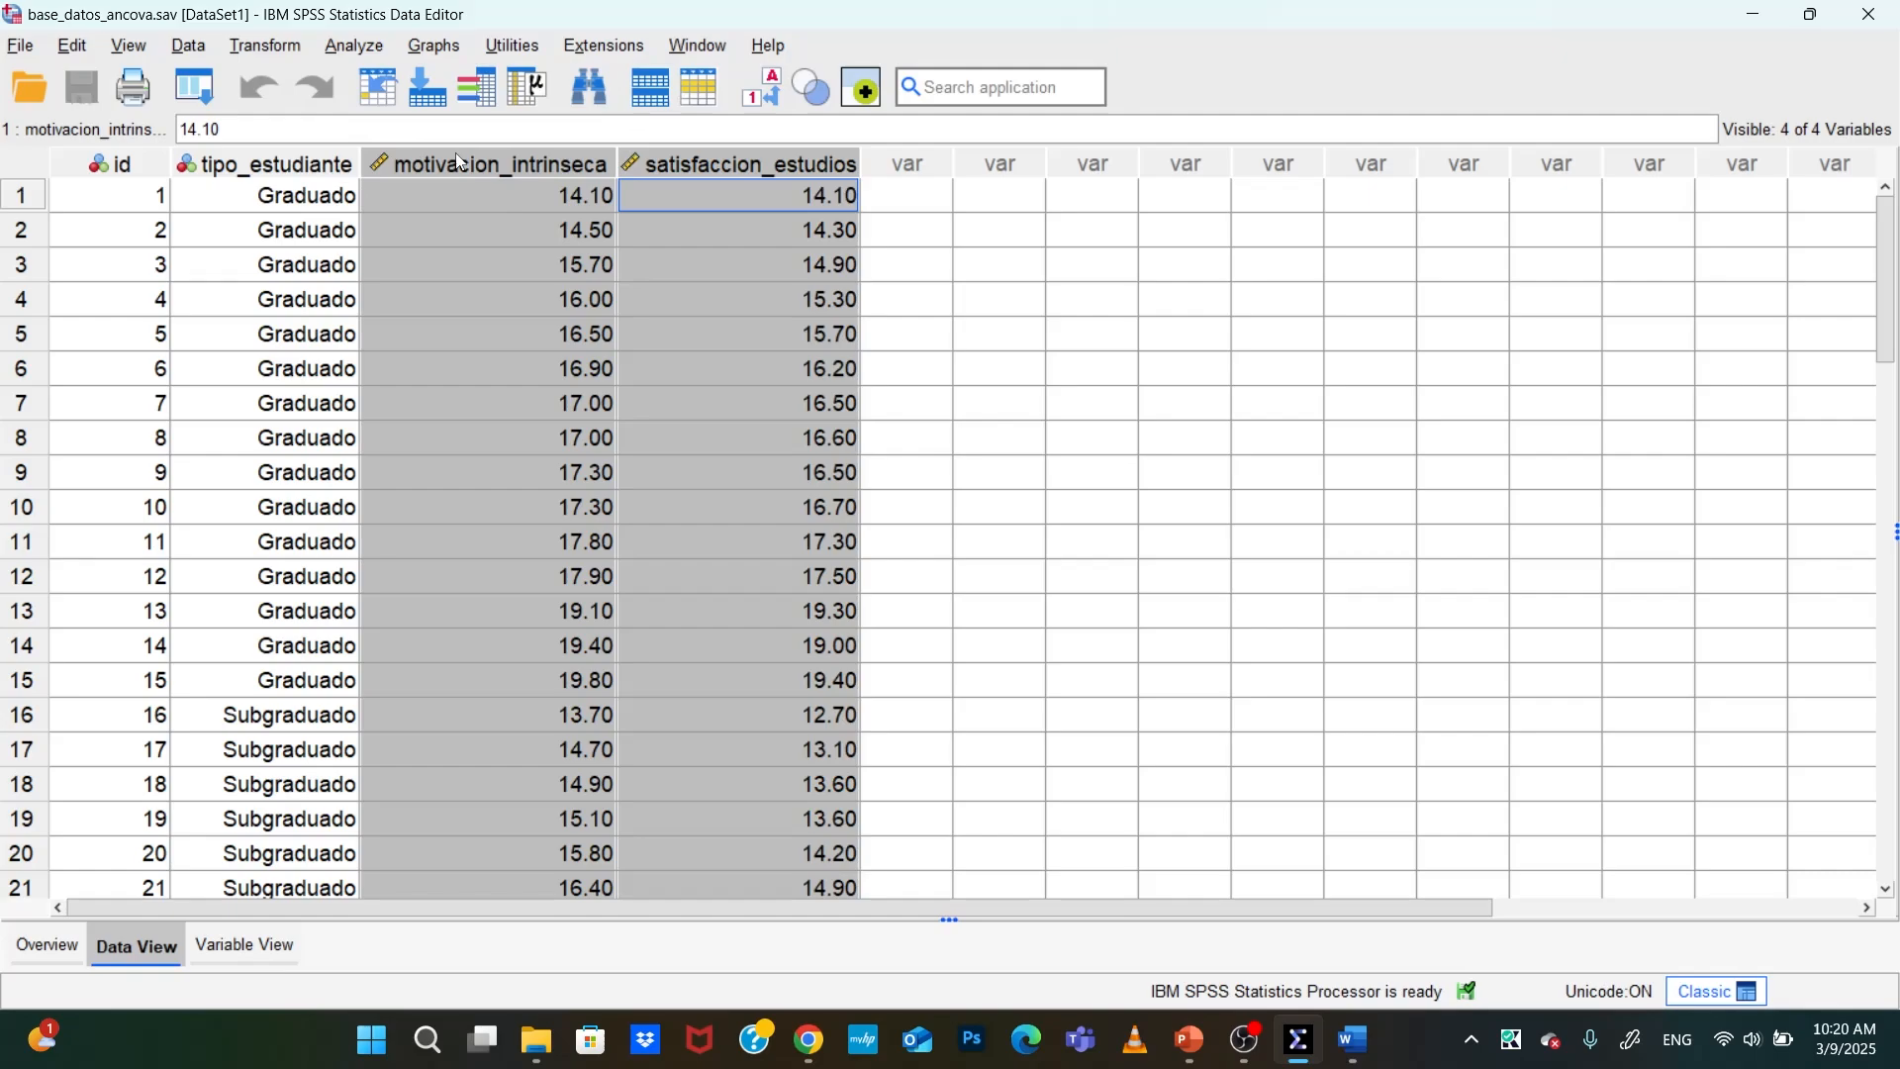
Create a simple scatterplot with satisfaccion_estudios on Y, motivacion_intrinseca on X, and markers set by tipo_estudiante
{"action": "left_click", "coordinate": [359, 46]}
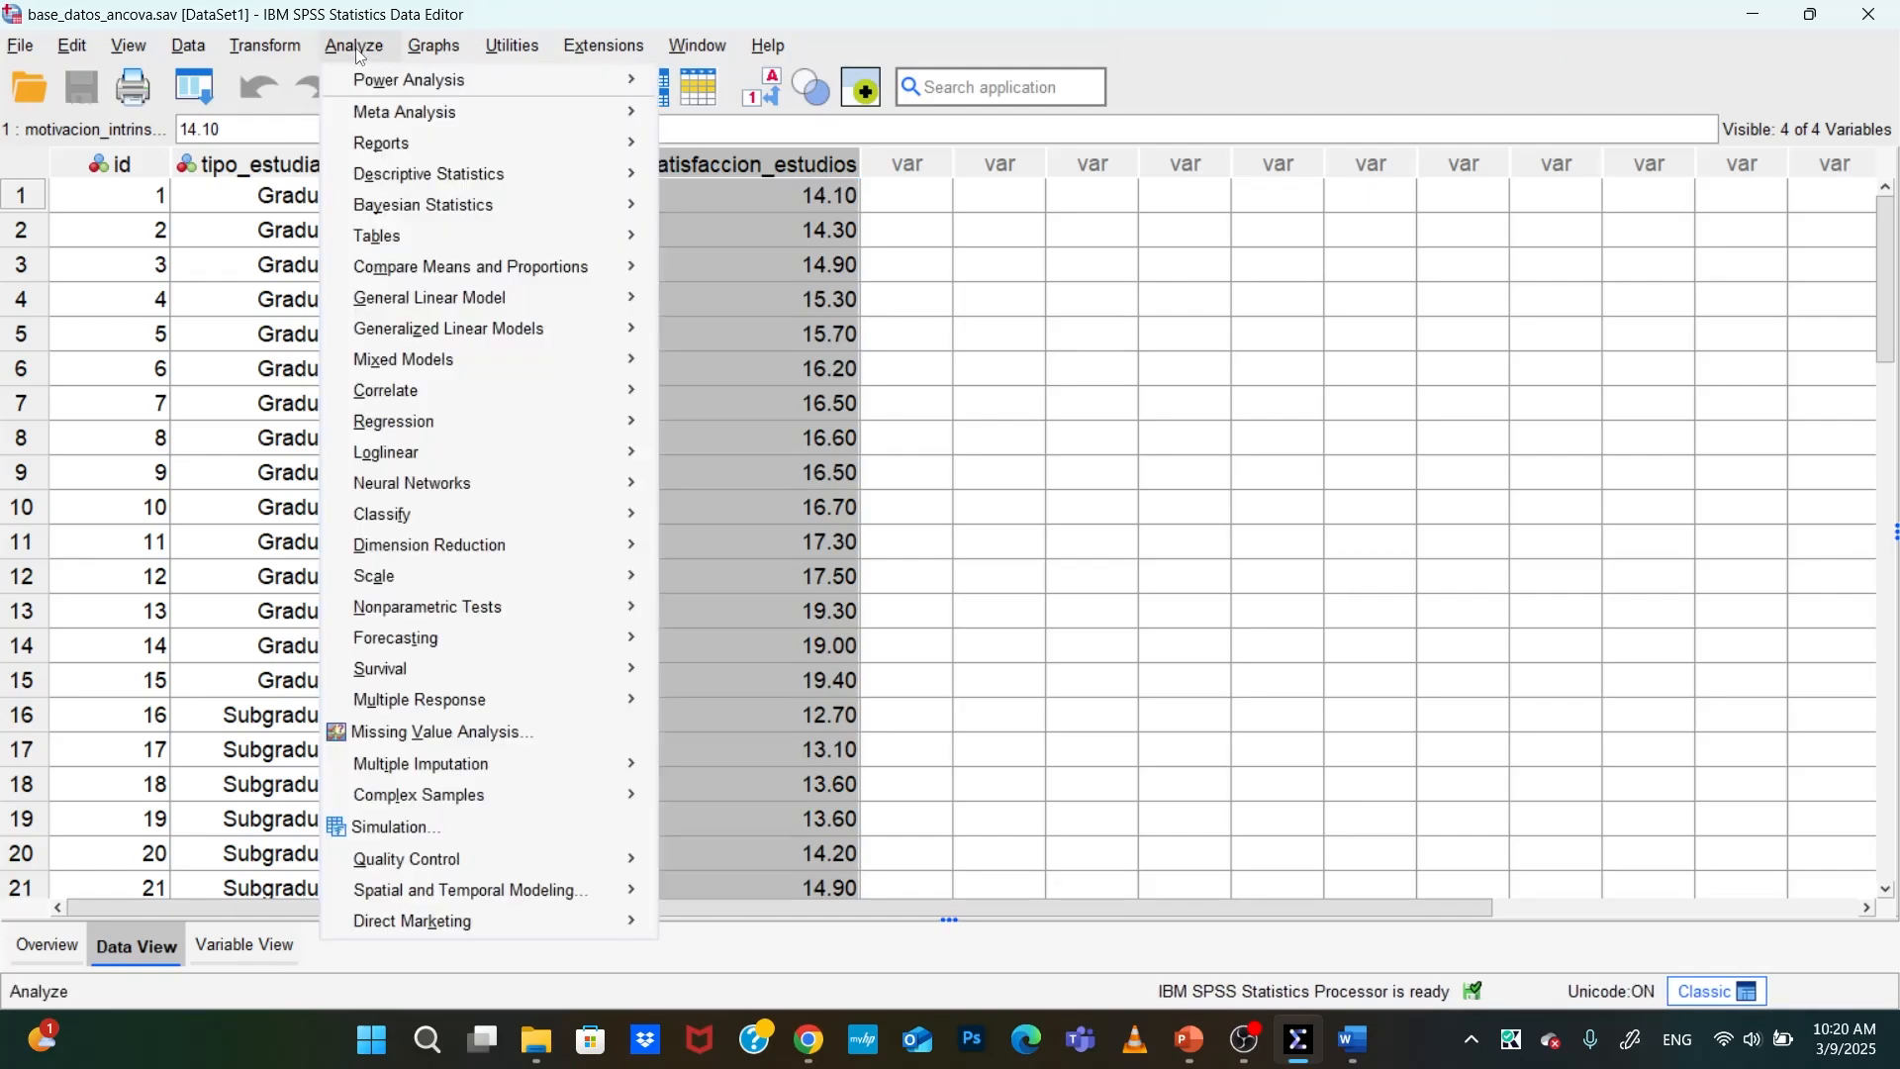
{"action": "mouse_move", "coordinate": [434, 46]}
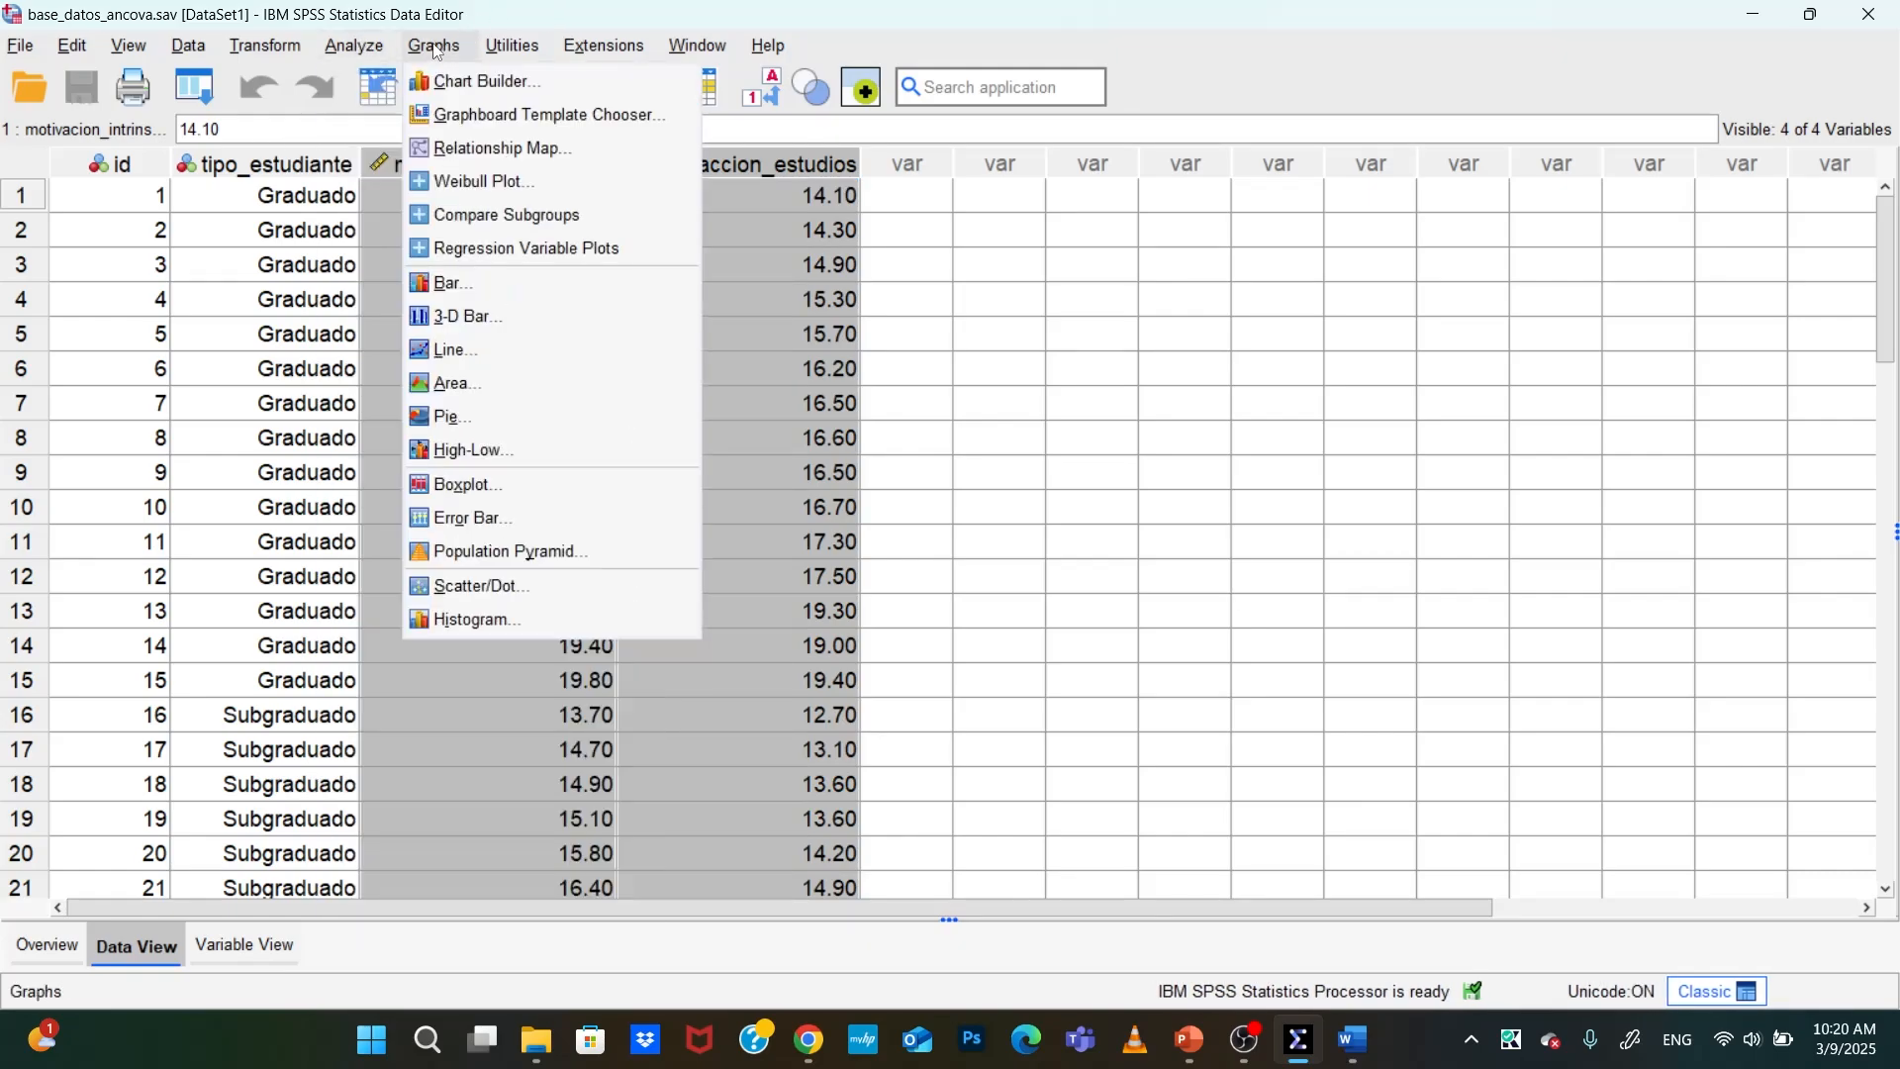
{"action": "left_click", "coordinate": [498, 589]}
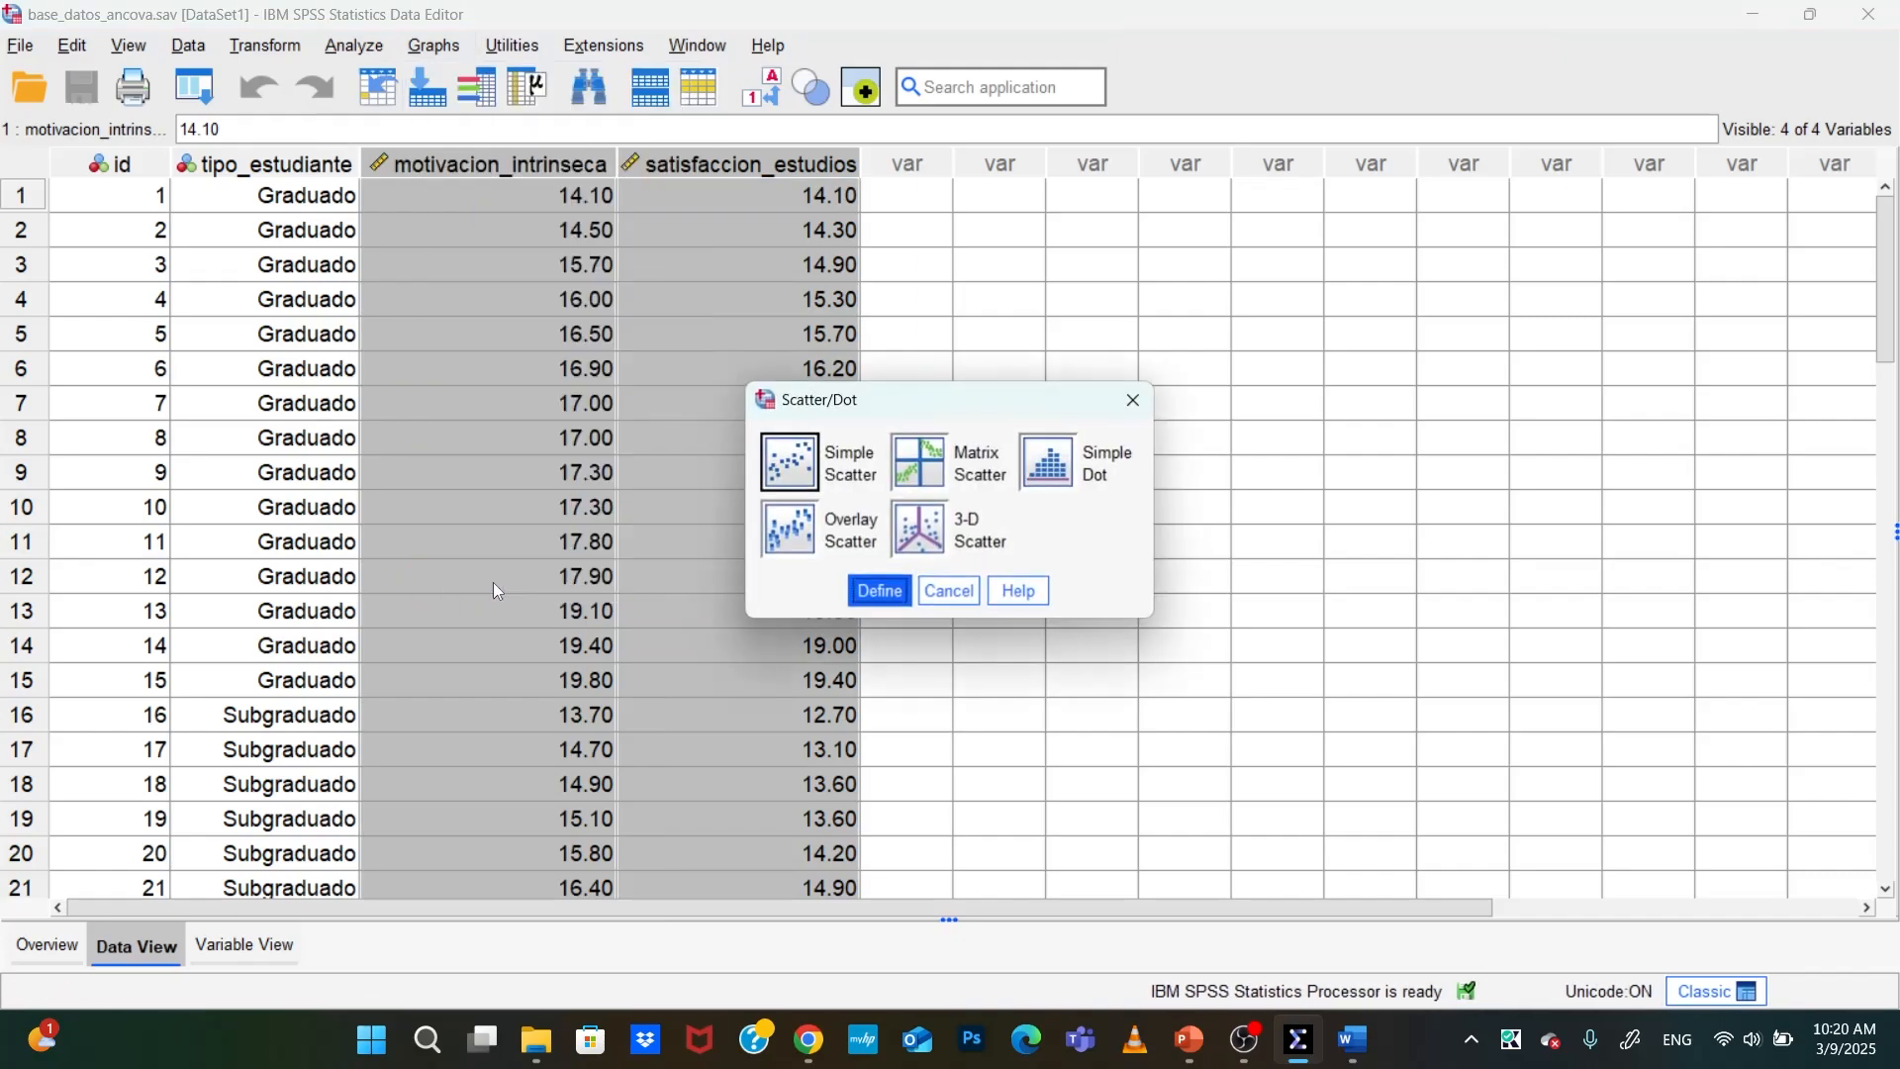
{"action": "left_click", "coordinate": [879, 592]}
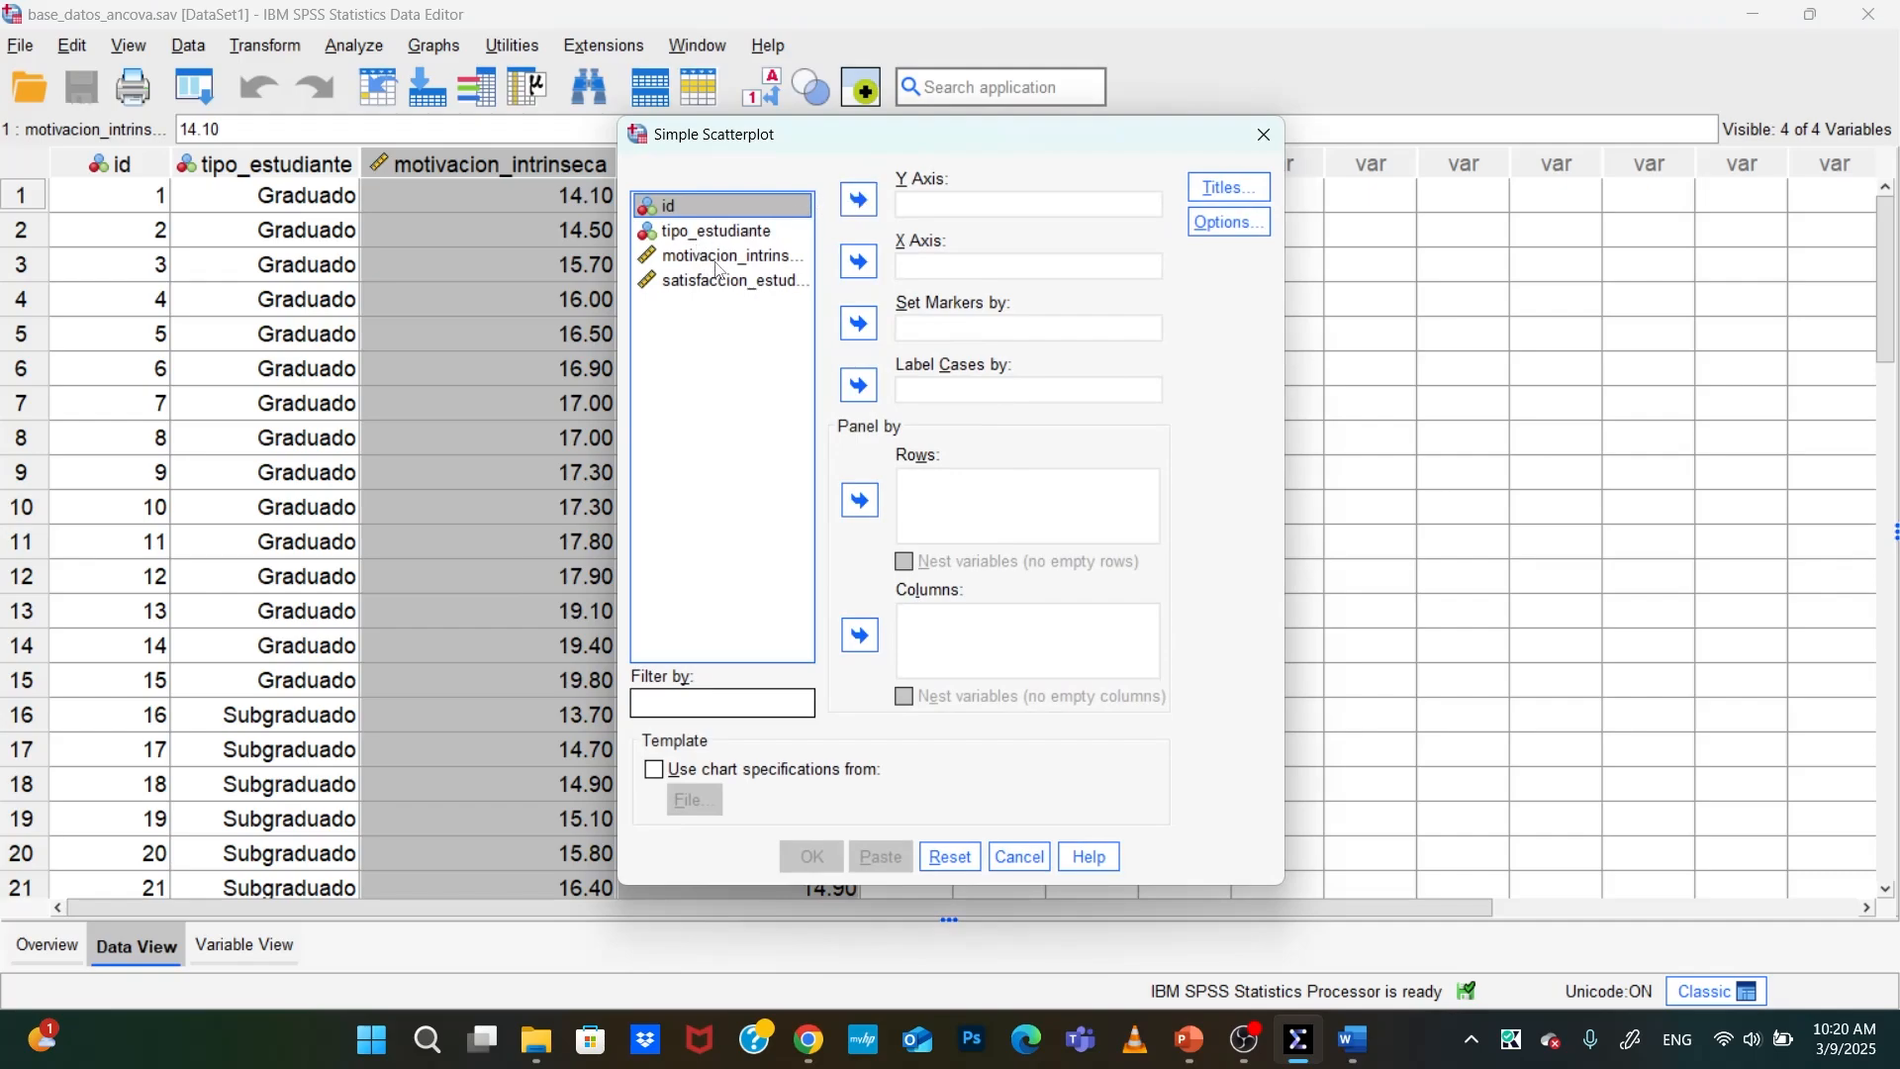
{"action": "left_click_drag", "start_coordinate": [736, 289], "coordinate": [971, 218]}
{"action": "left_click_drag", "start_coordinate": [737, 259], "coordinate": [947, 267]}
{"action": "left_click_drag", "start_coordinate": [727, 234], "coordinate": [1145, 310]}
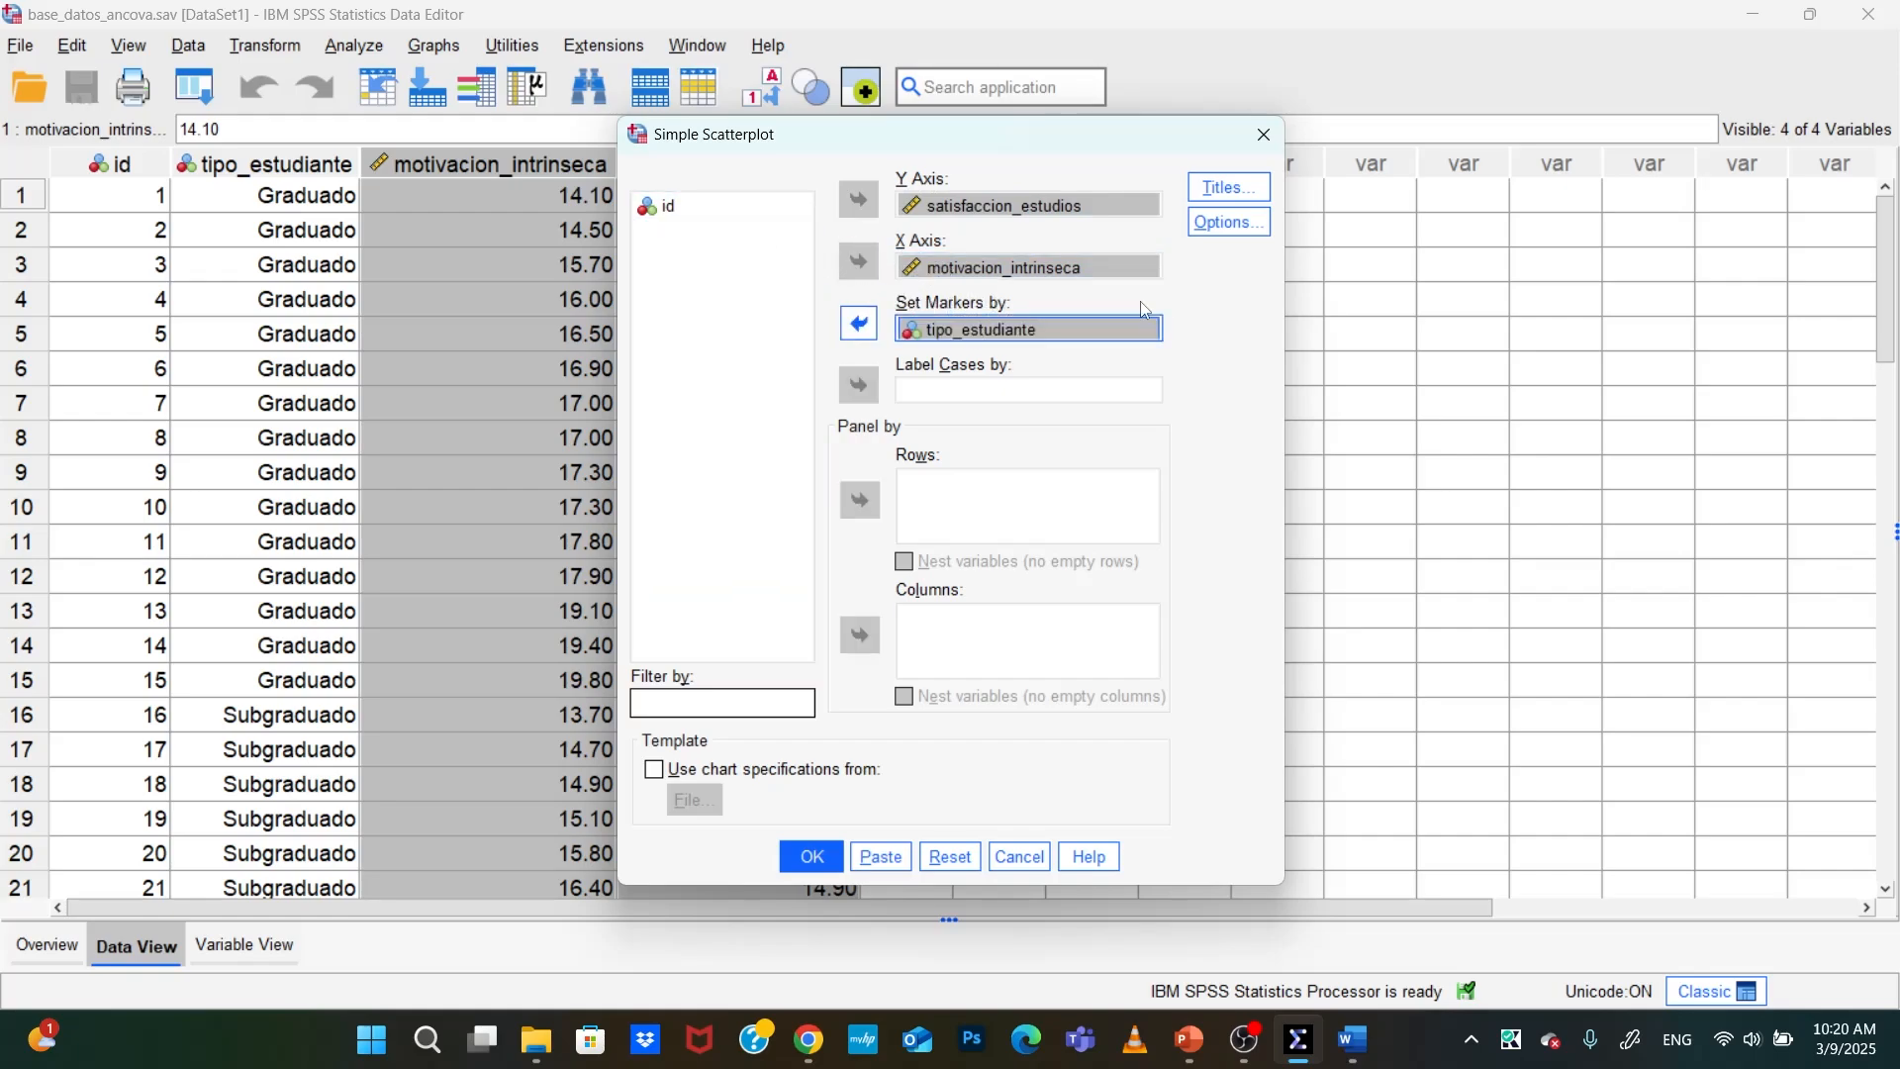
{"action": "left_click", "coordinate": [817, 857]}
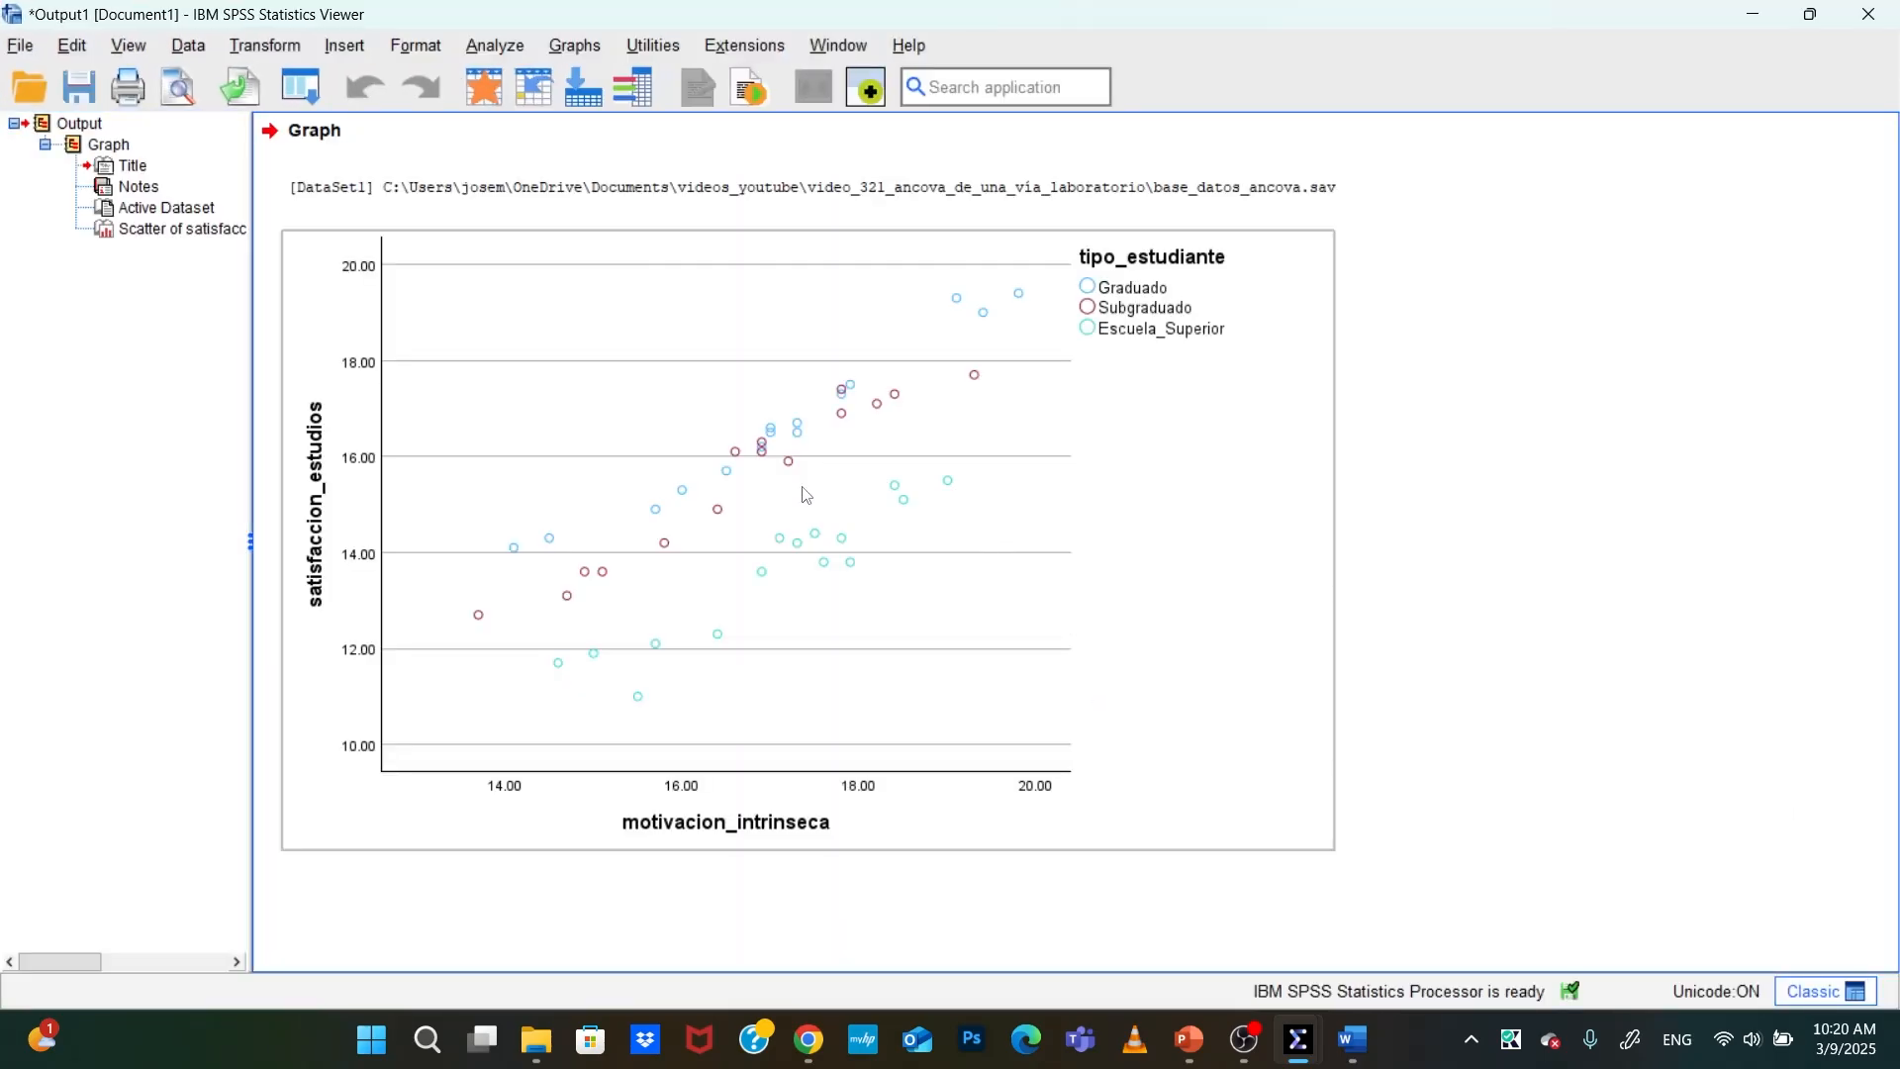
Add linear fit lines at subgroups to the scatterplot and return to the output to view it
{"action": "left_click", "coordinate": [805, 492]}
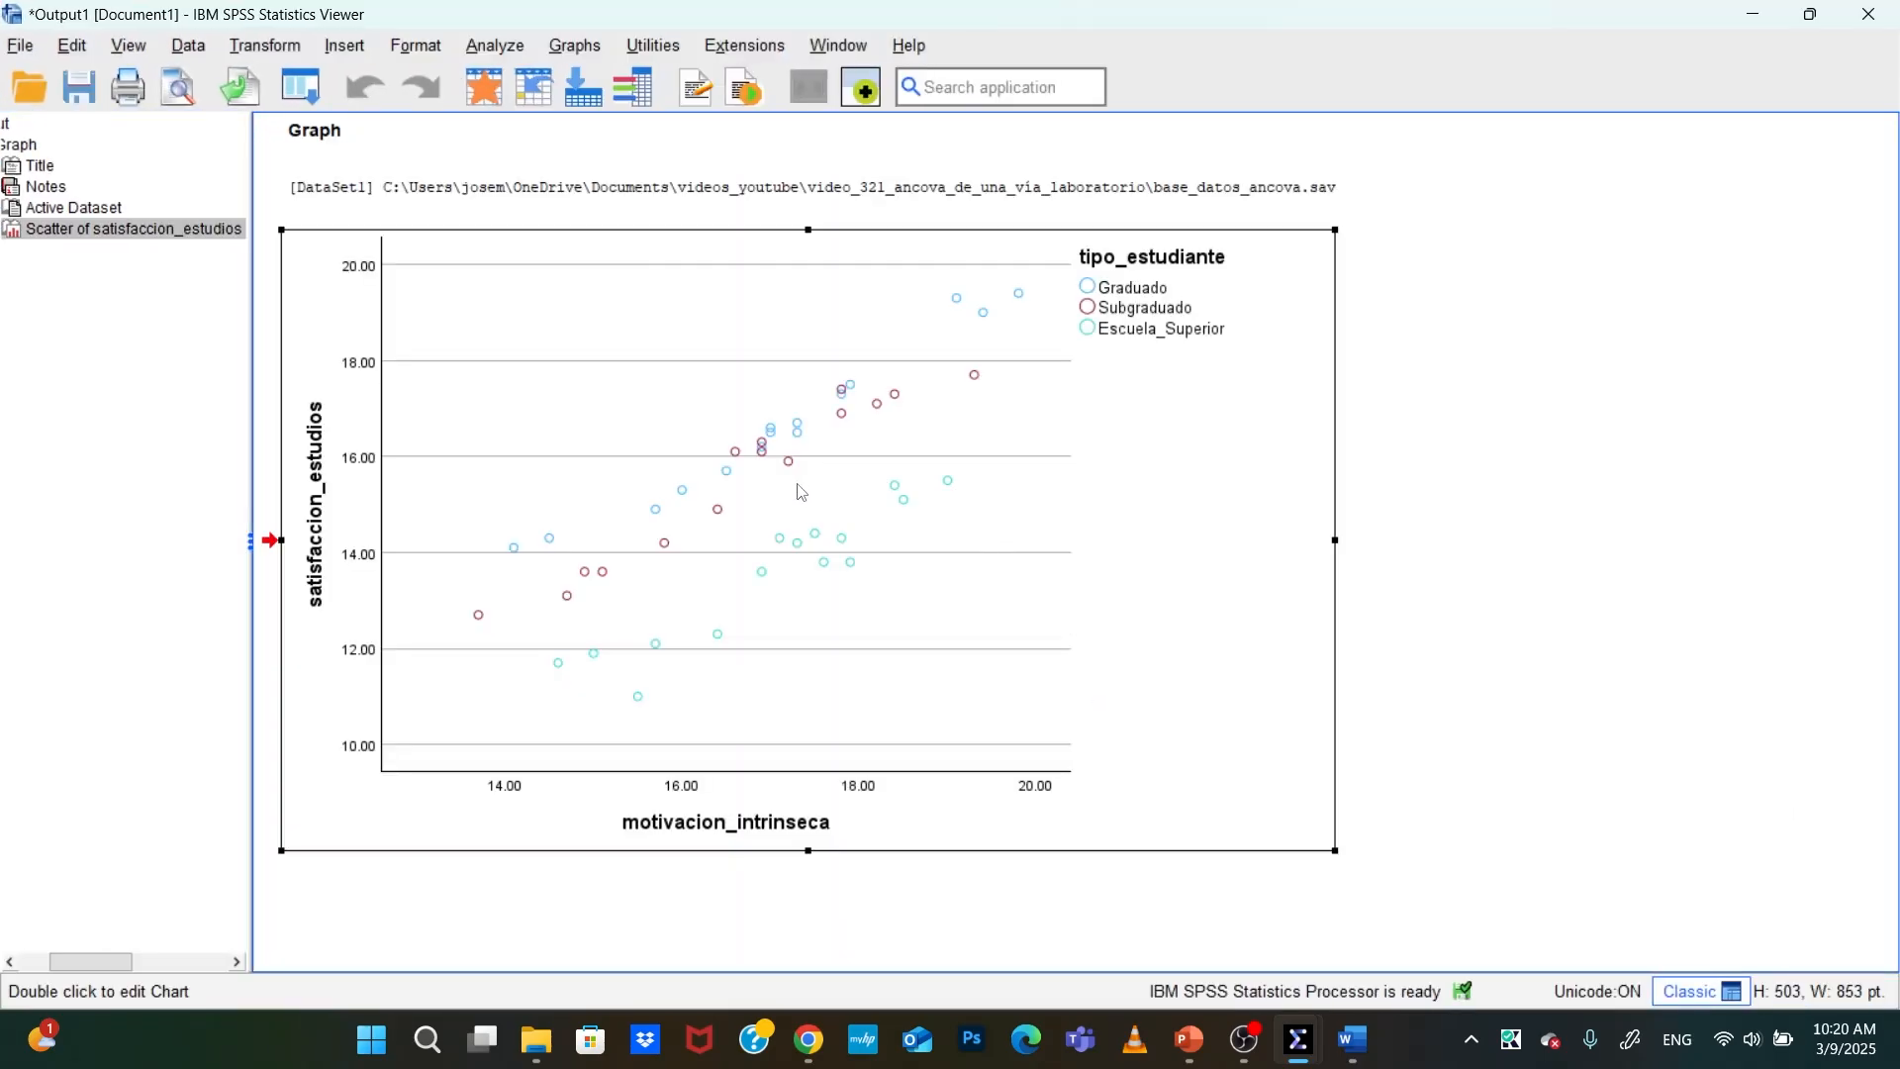
{"action": "double_click", "coordinate": [802, 492]}
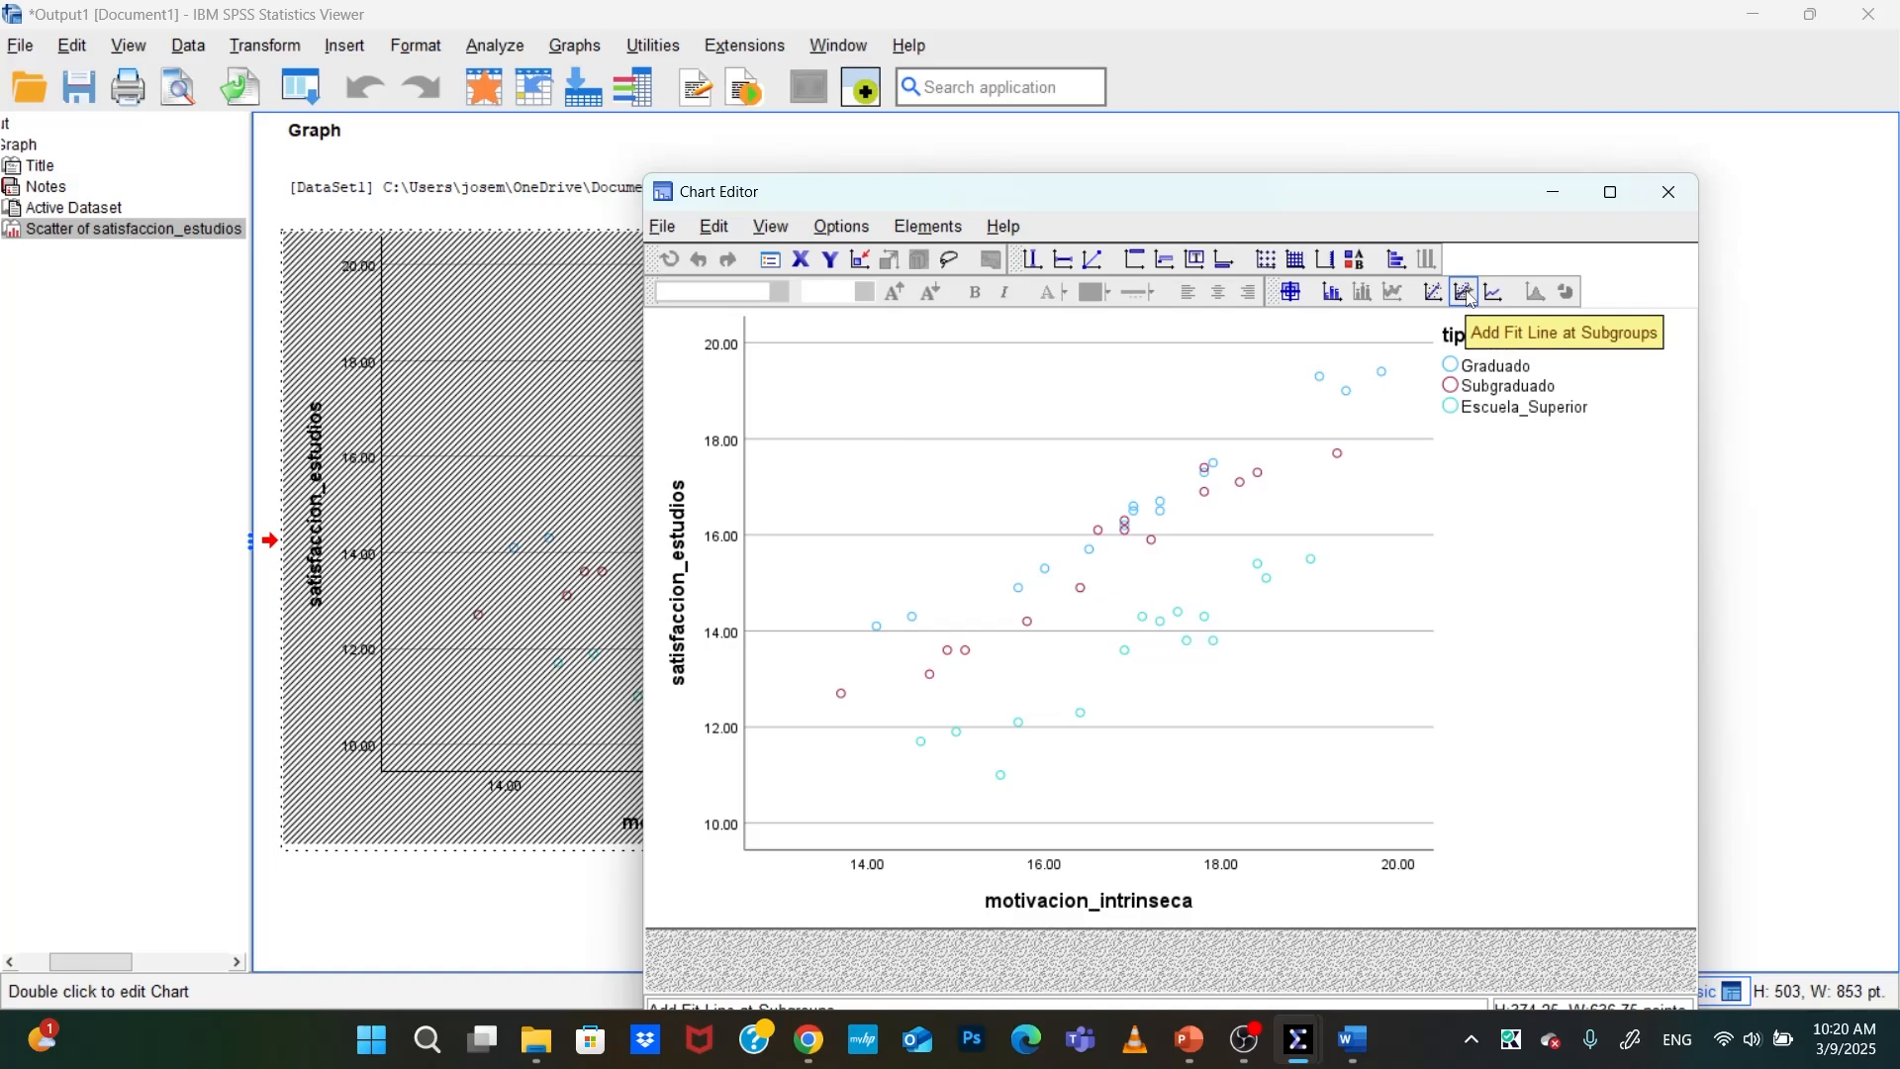
{"action": "left_click", "coordinate": [1467, 294]}
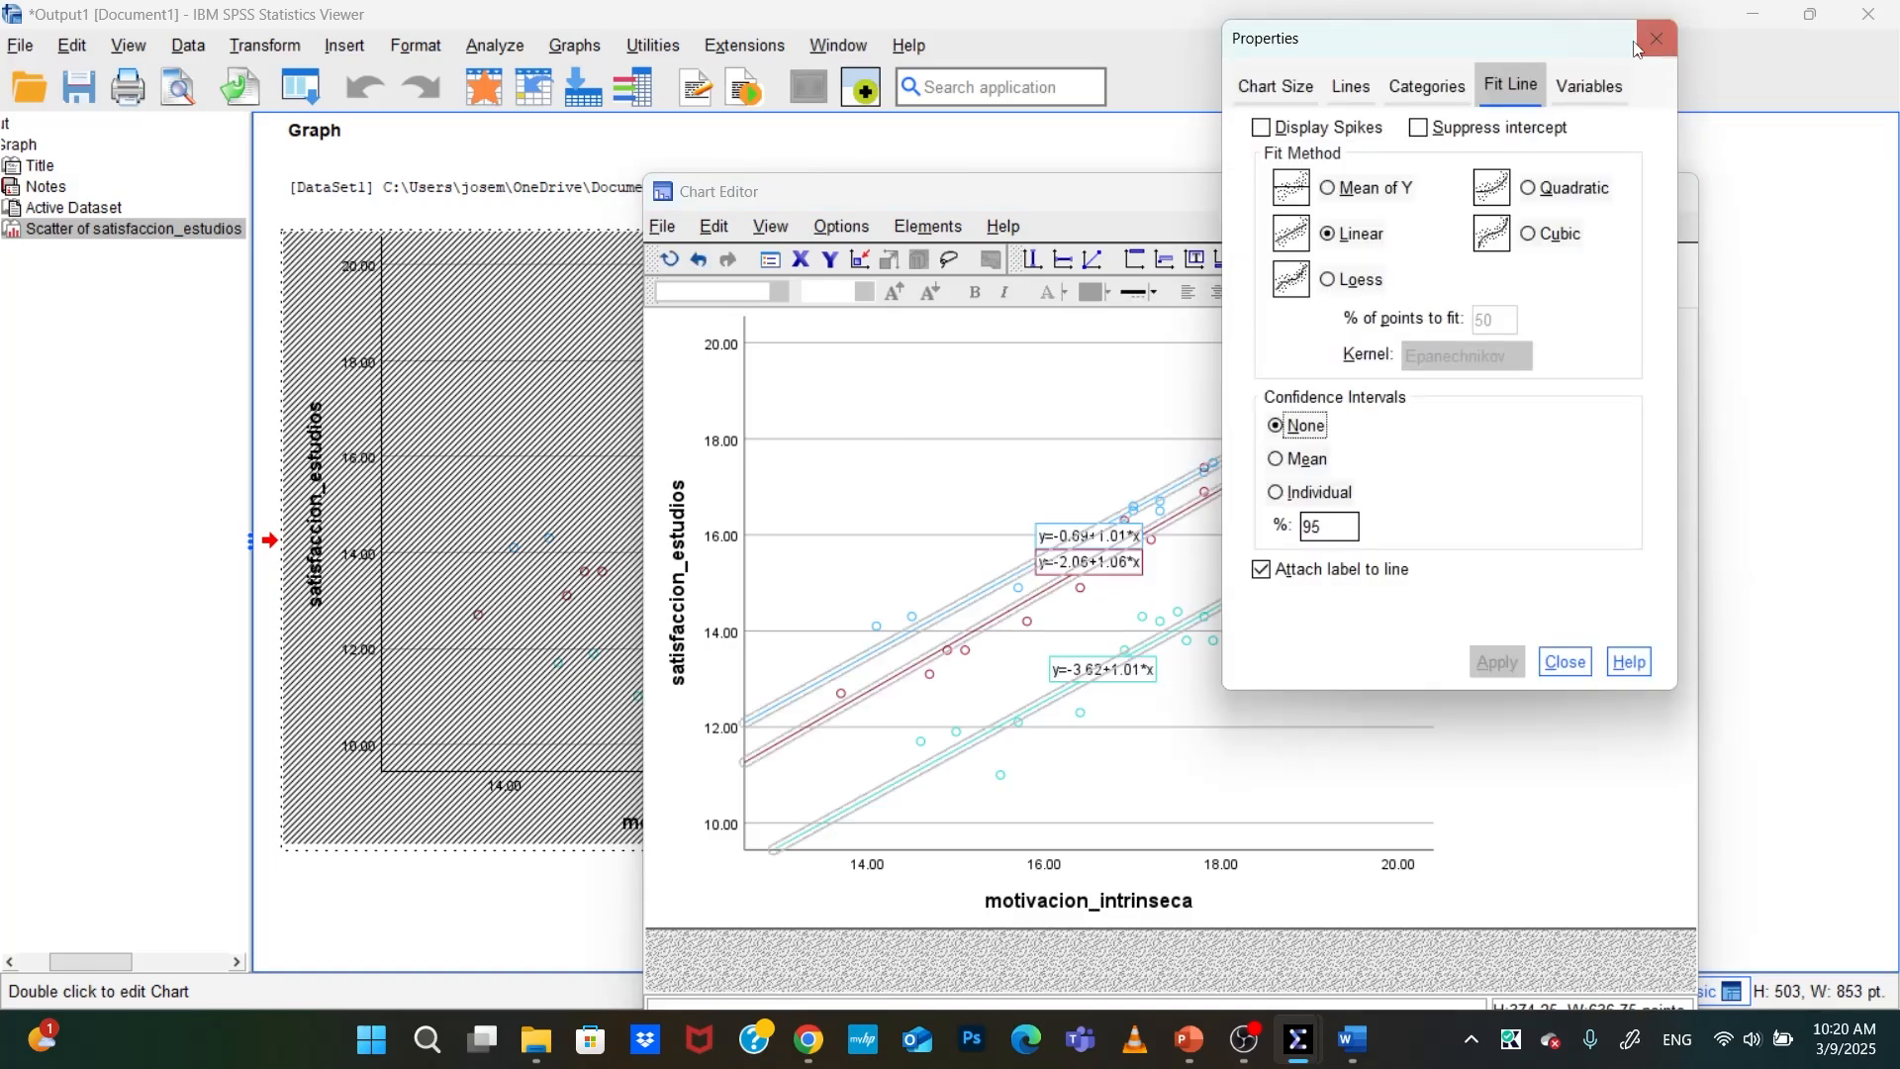
{"action": "left_click", "coordinate": [1648, 42]}
{"action": "left_click", "coordinate": [1668, 191]}
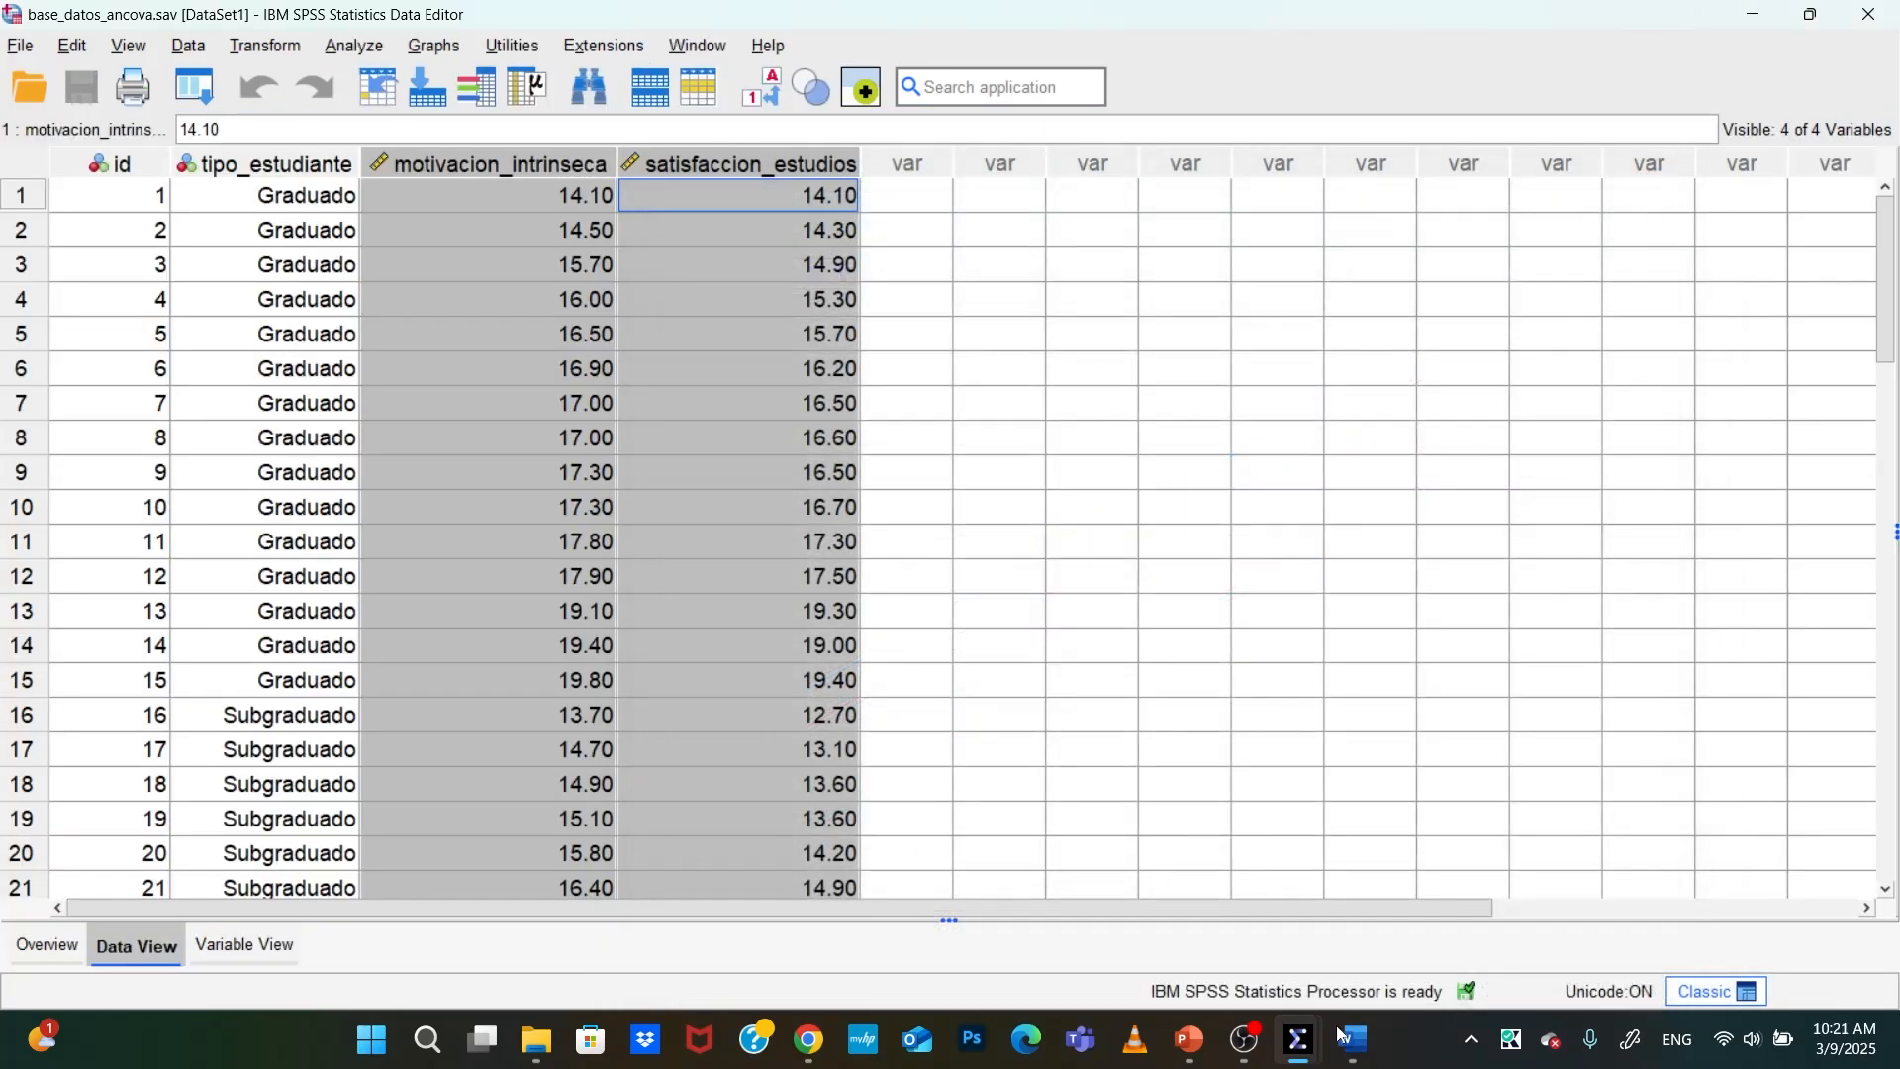
{"action": "mouse_move", "coordinate": [1317, 1039]}
{"action": "left_click", "coordinate": [1435, 912]}
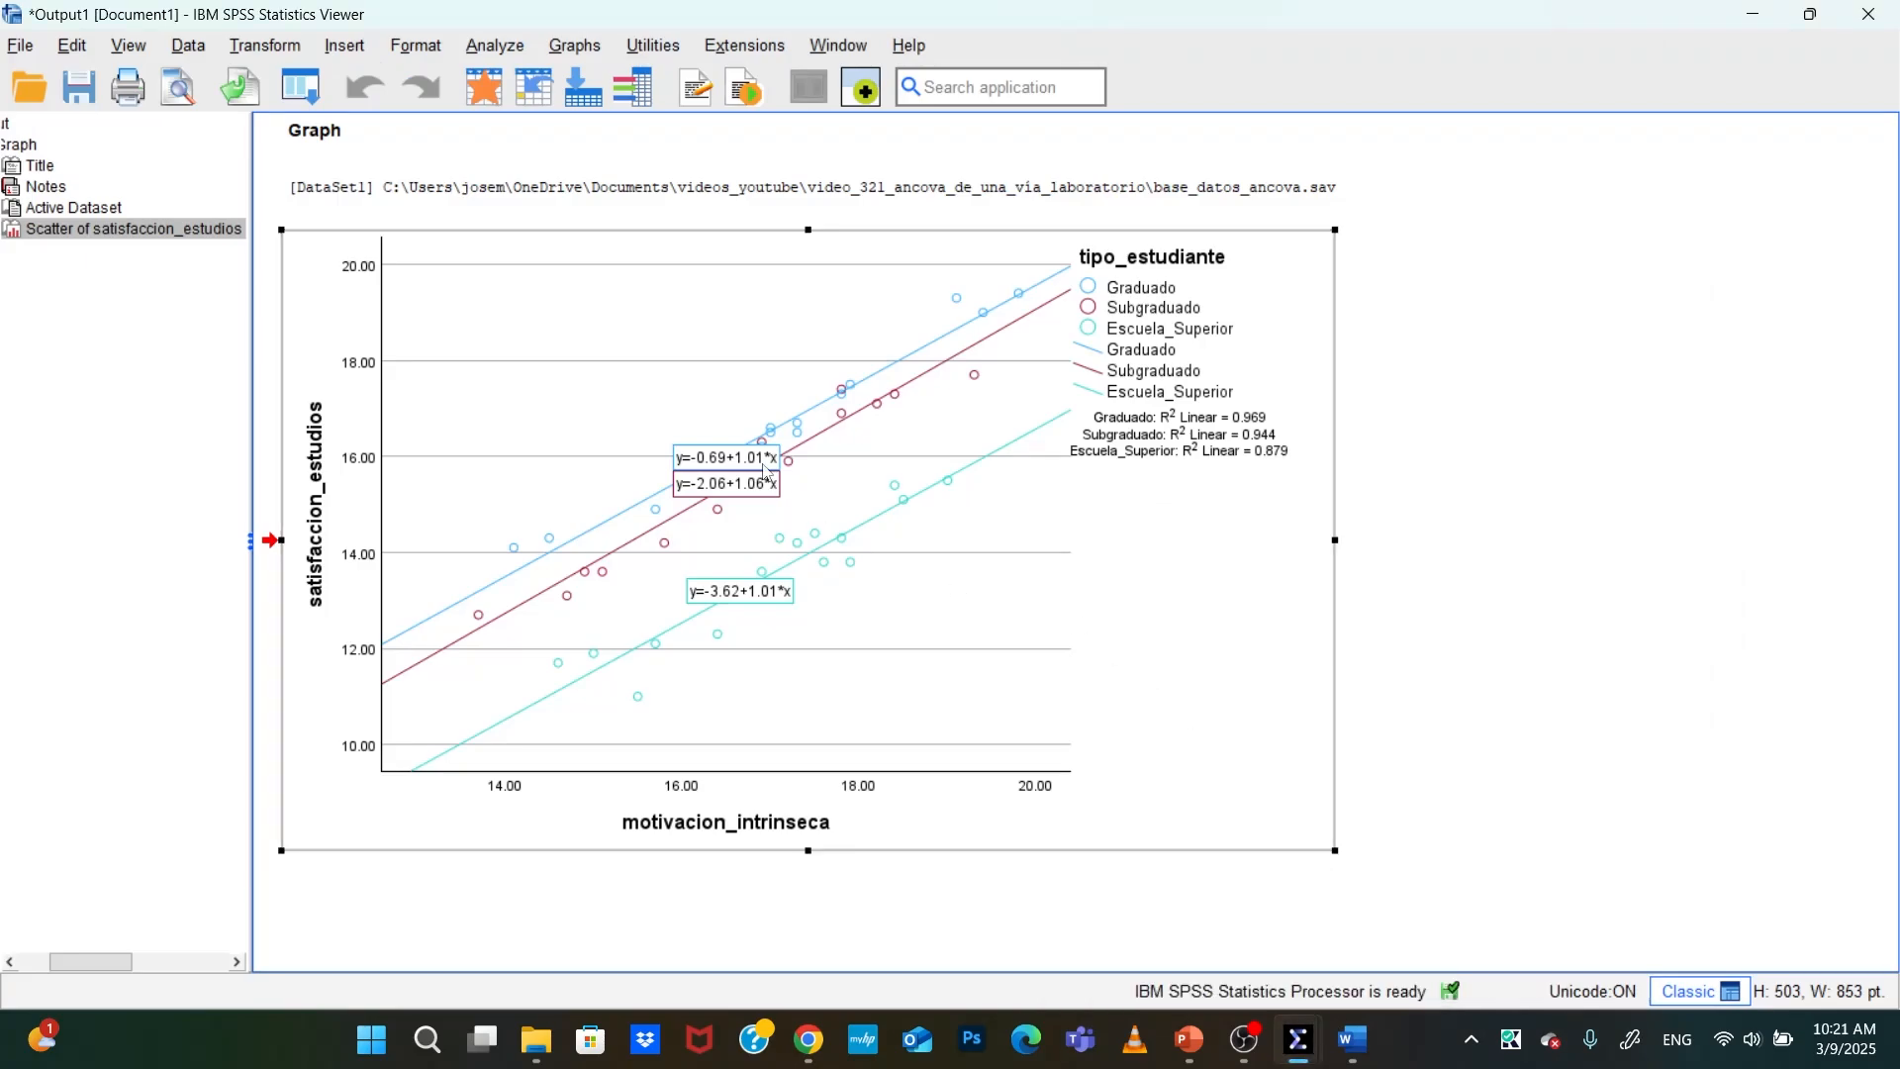
Switch to the Word report and highlight the sentence about the linear relationship (ver Figura 1) in bright green
{"action": "left_click", "coordinate": [1353, 1039]}
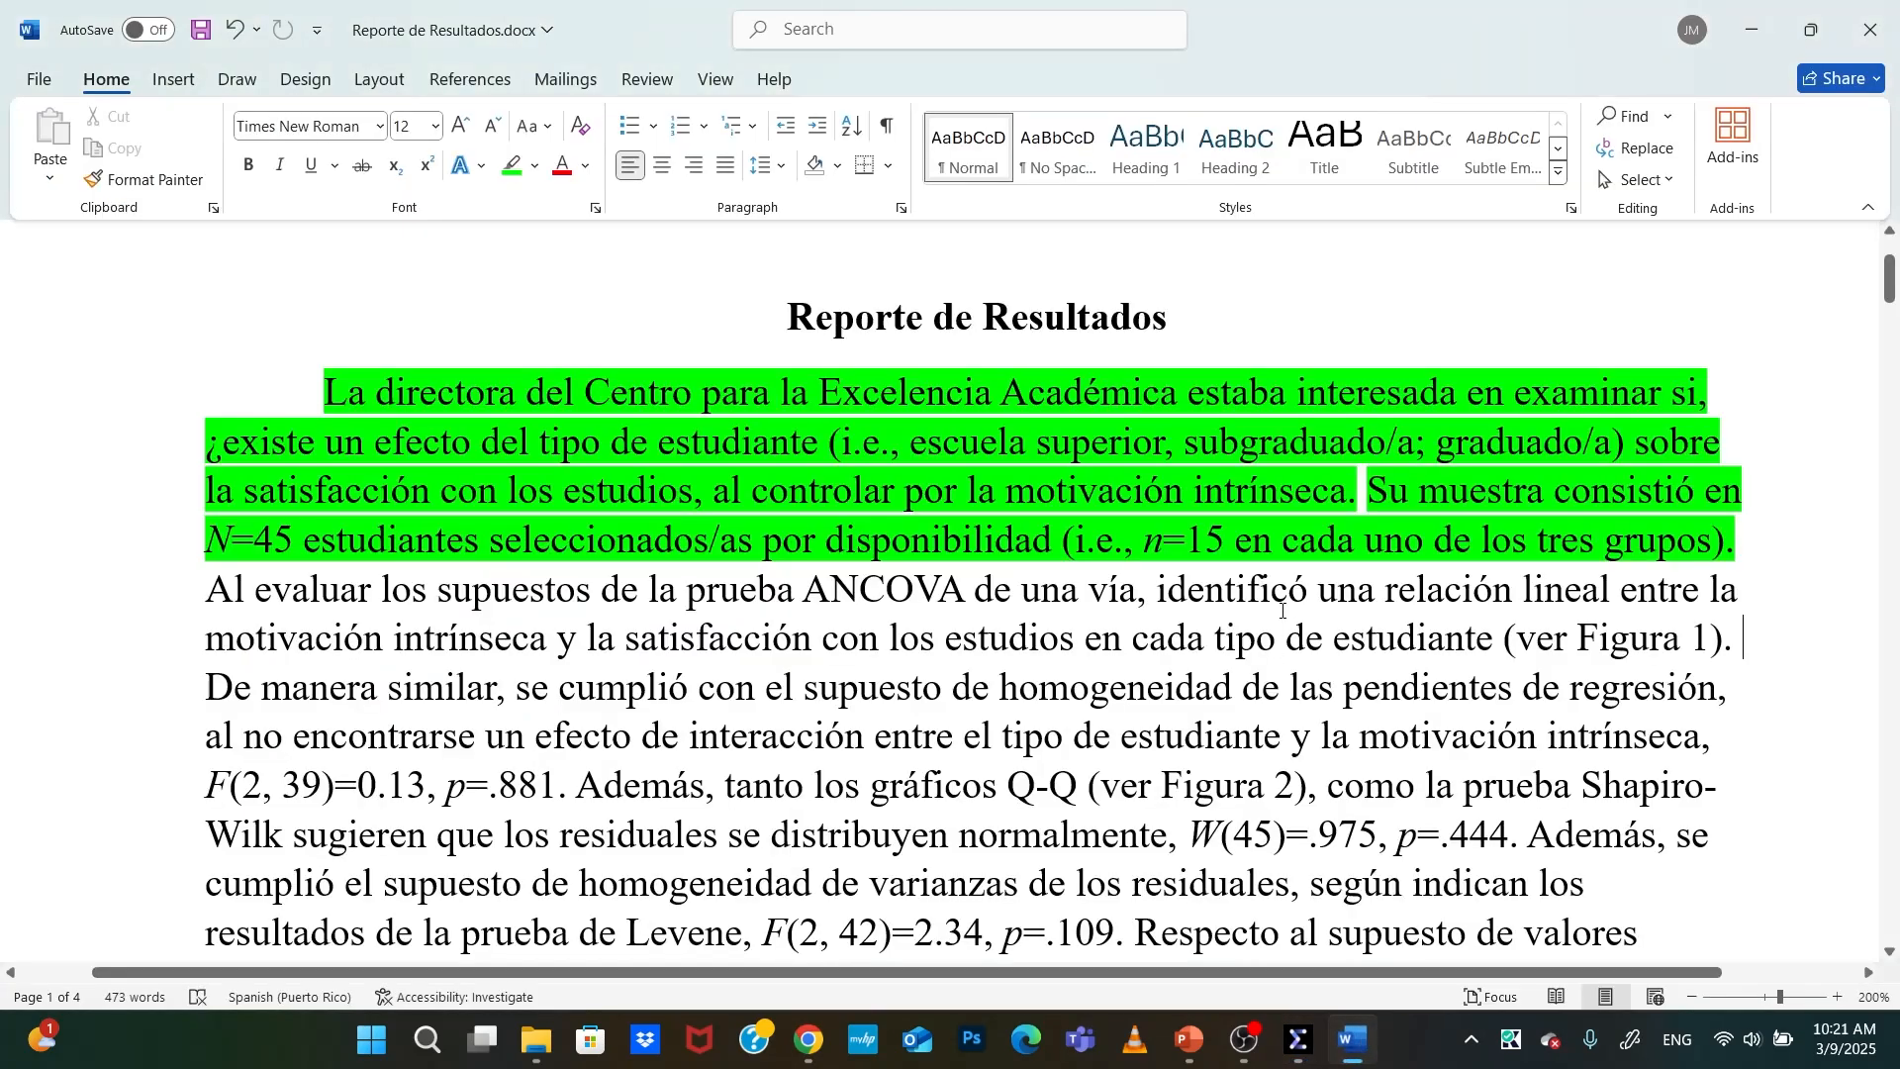
{"action": "left_click_drag", "start_coordinate": [208, 597], "coordinate": [1744, 638]}
{"action": "left_click", "coordinate": [1339, 603]}
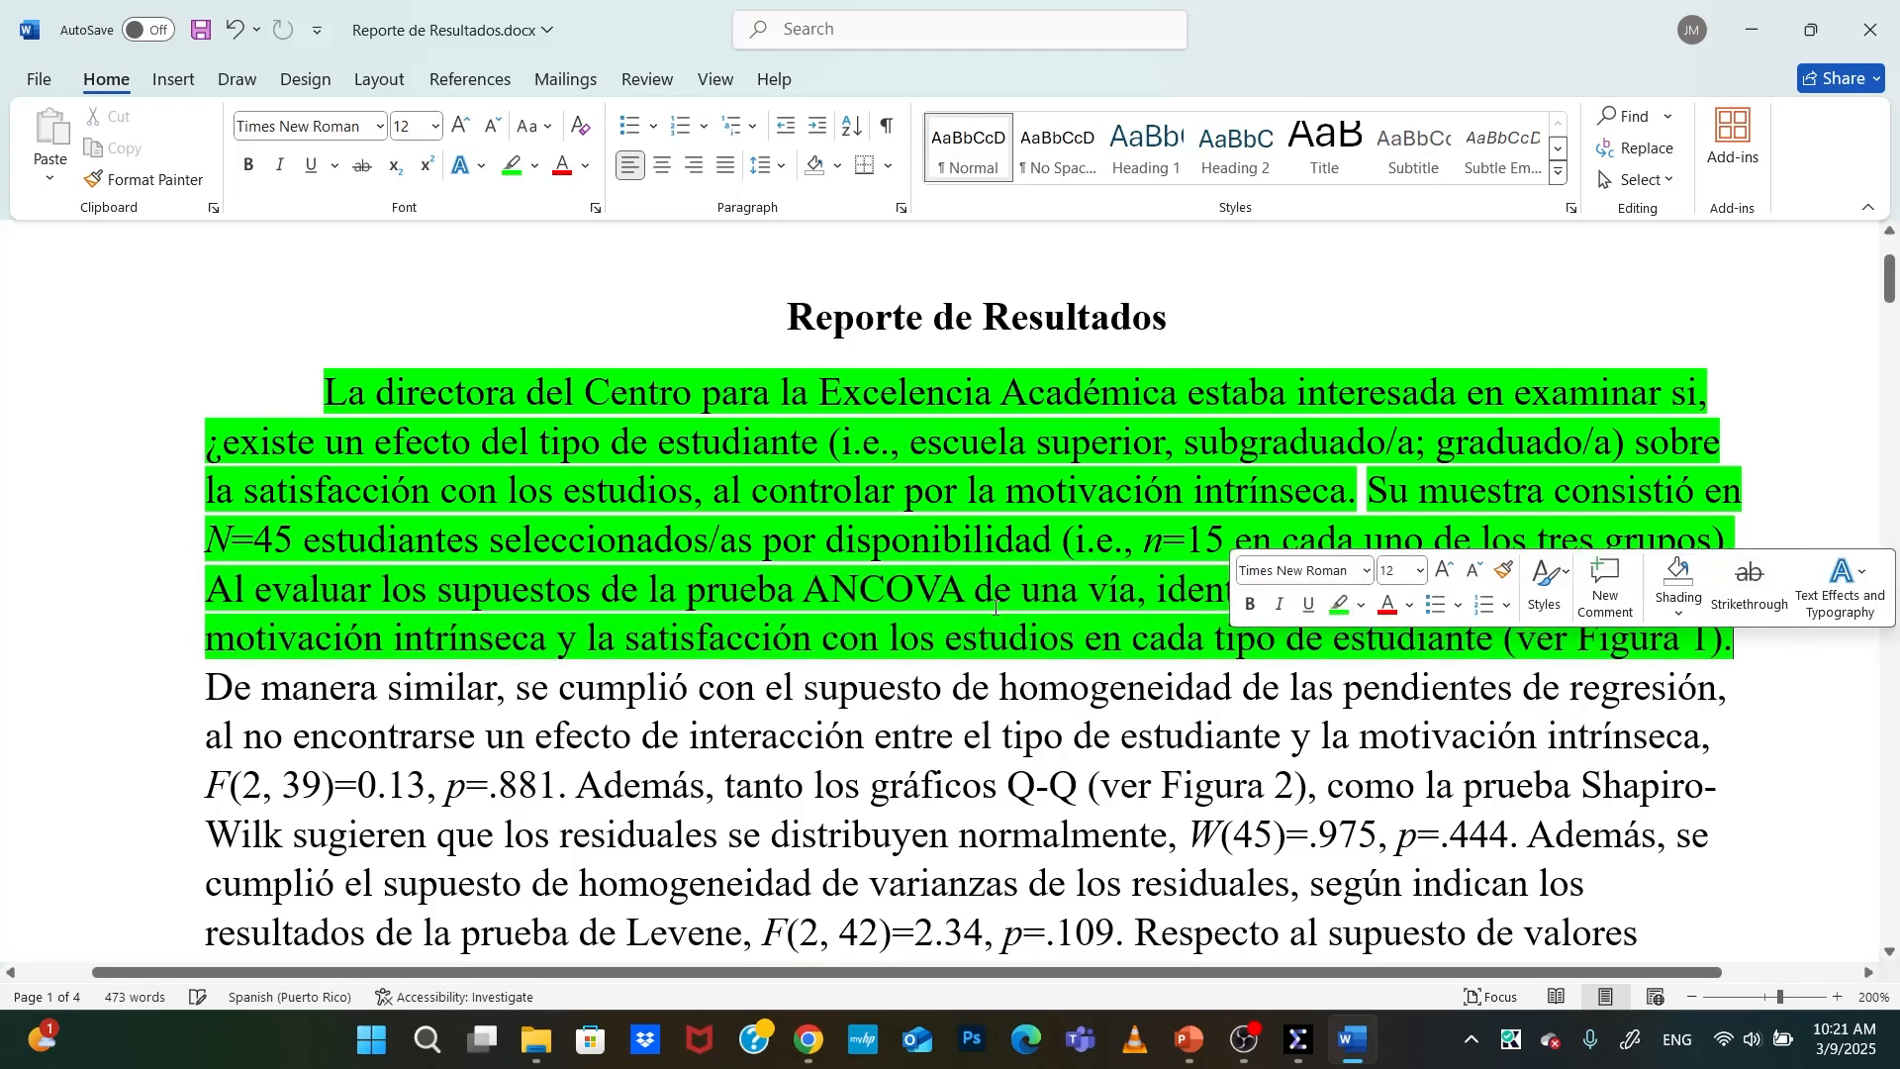
Examine Figura 1 in the report, including its title, scatterplot, subgroup fit lines and legend
{"action": "scroll", "coordinate": [985, 612], "scroll_direction": "down", "scroll_amount": 15}
{"action": "scroll", "coordinate": [981, 609], "scroll_direction": "down", "scroll_amount": 10}
{"action": "scroll", "coordinate": [980, 606], "scroll_direction": "up", "scroll_amount": 8}
{"action": "scroll", "coordinate": [980, 607], "scroll_direction": "down", "scroll_amount": 2}
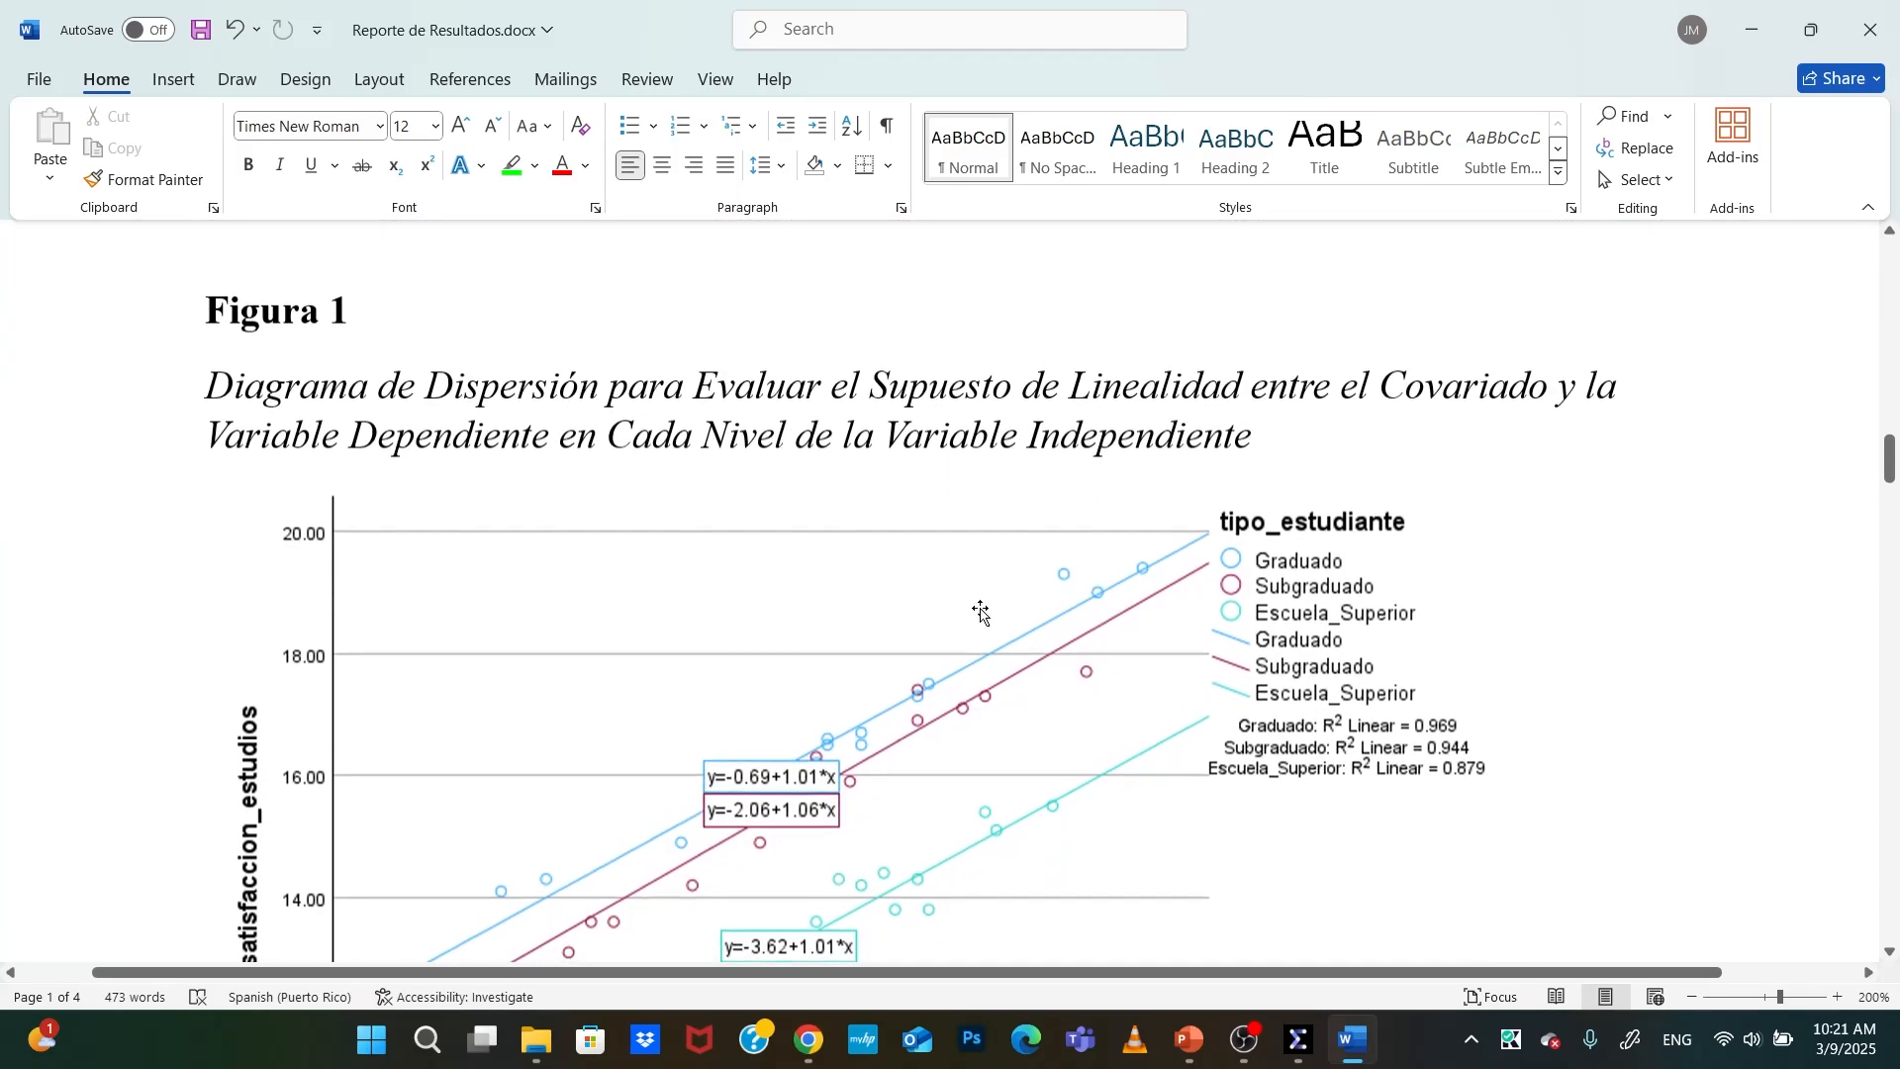
{"action": "scroll", "coordinate": [910, 475], "scroll_direction": "down", "scroll_amount": 2, "text": "ctrl"}
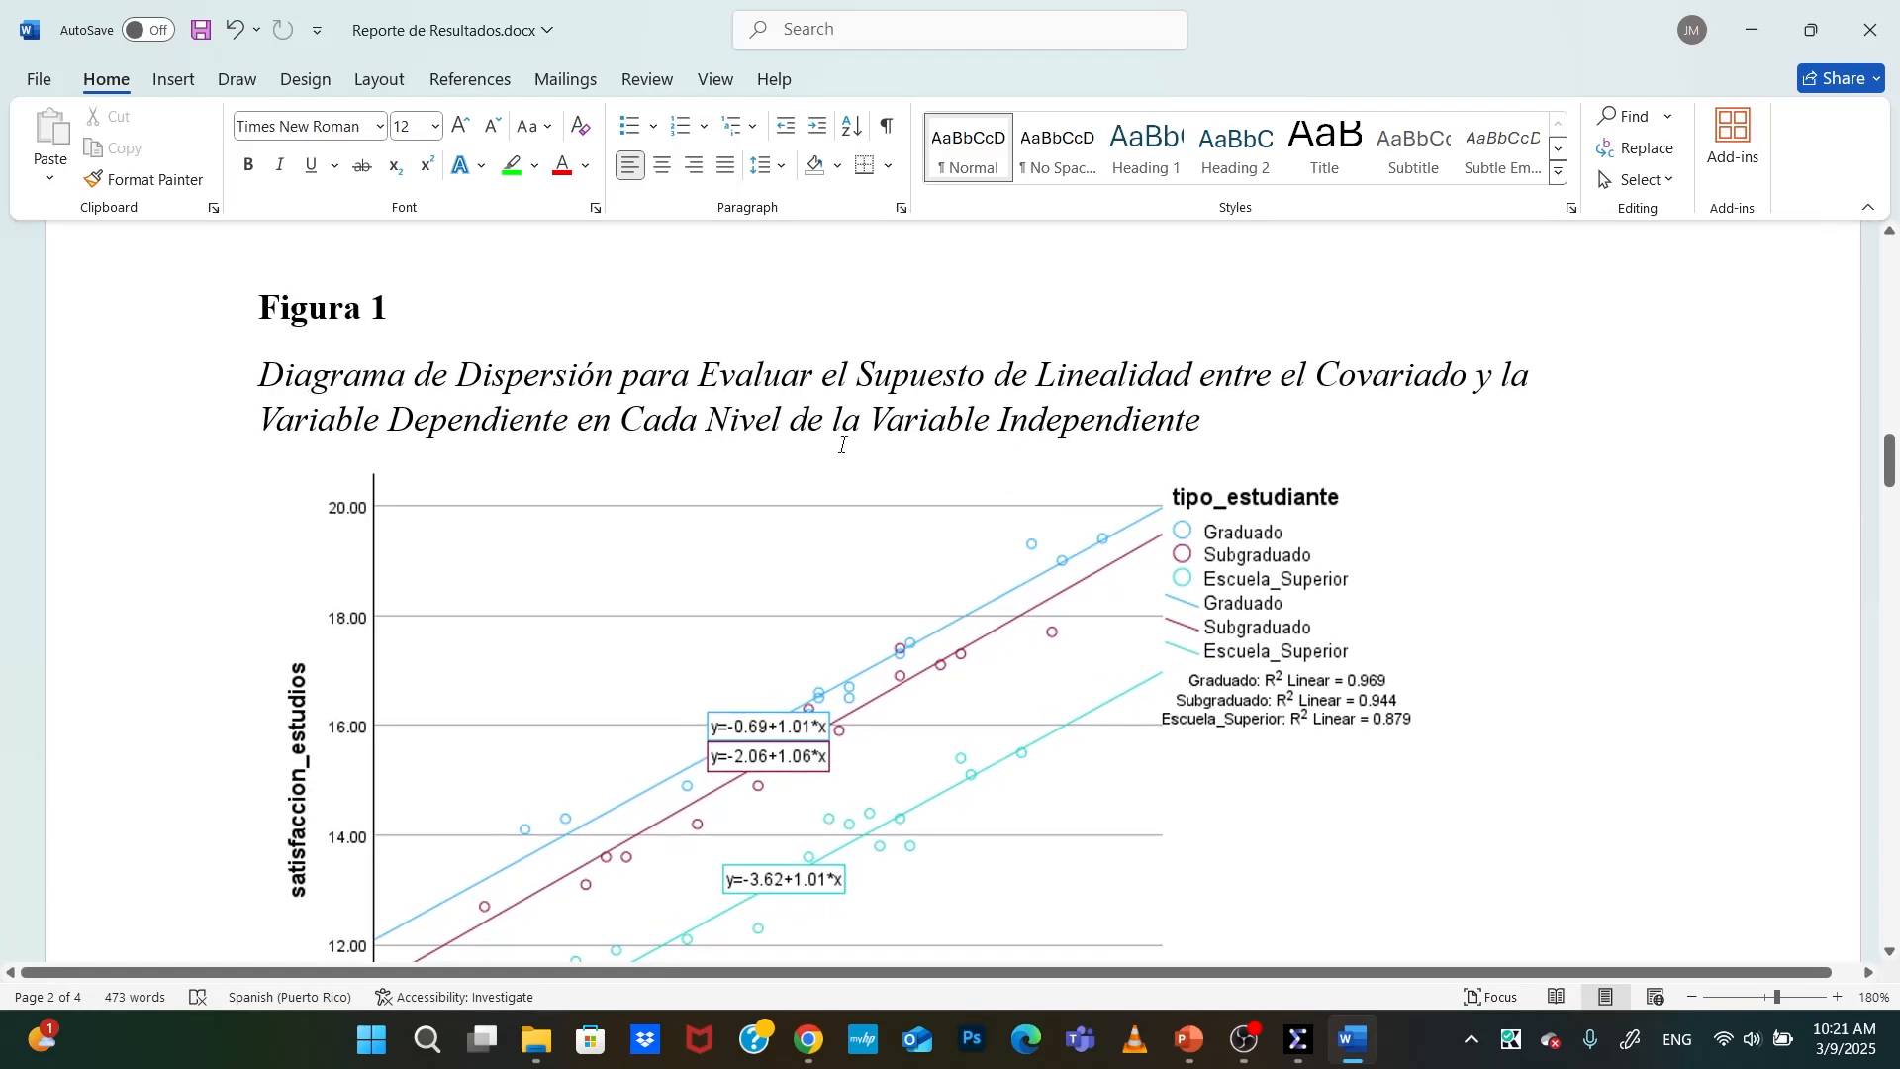
{"action": "scroll", "coordinate": [842, 444], "scroll_direction": "down", "scroll_amount": 1}
{"action": "scroll", "coordinate": [841, 444], "scroll_direction": "down", "scroll_amount": 2}
{"action": "scroll", "coordinate": [841, 444], "scroll_direction": "up", "scroll_amount": 2}
{"action": "scroll", "coordinate": [842, 444], "scroll_direction": "down", "scroll_amount": 1}
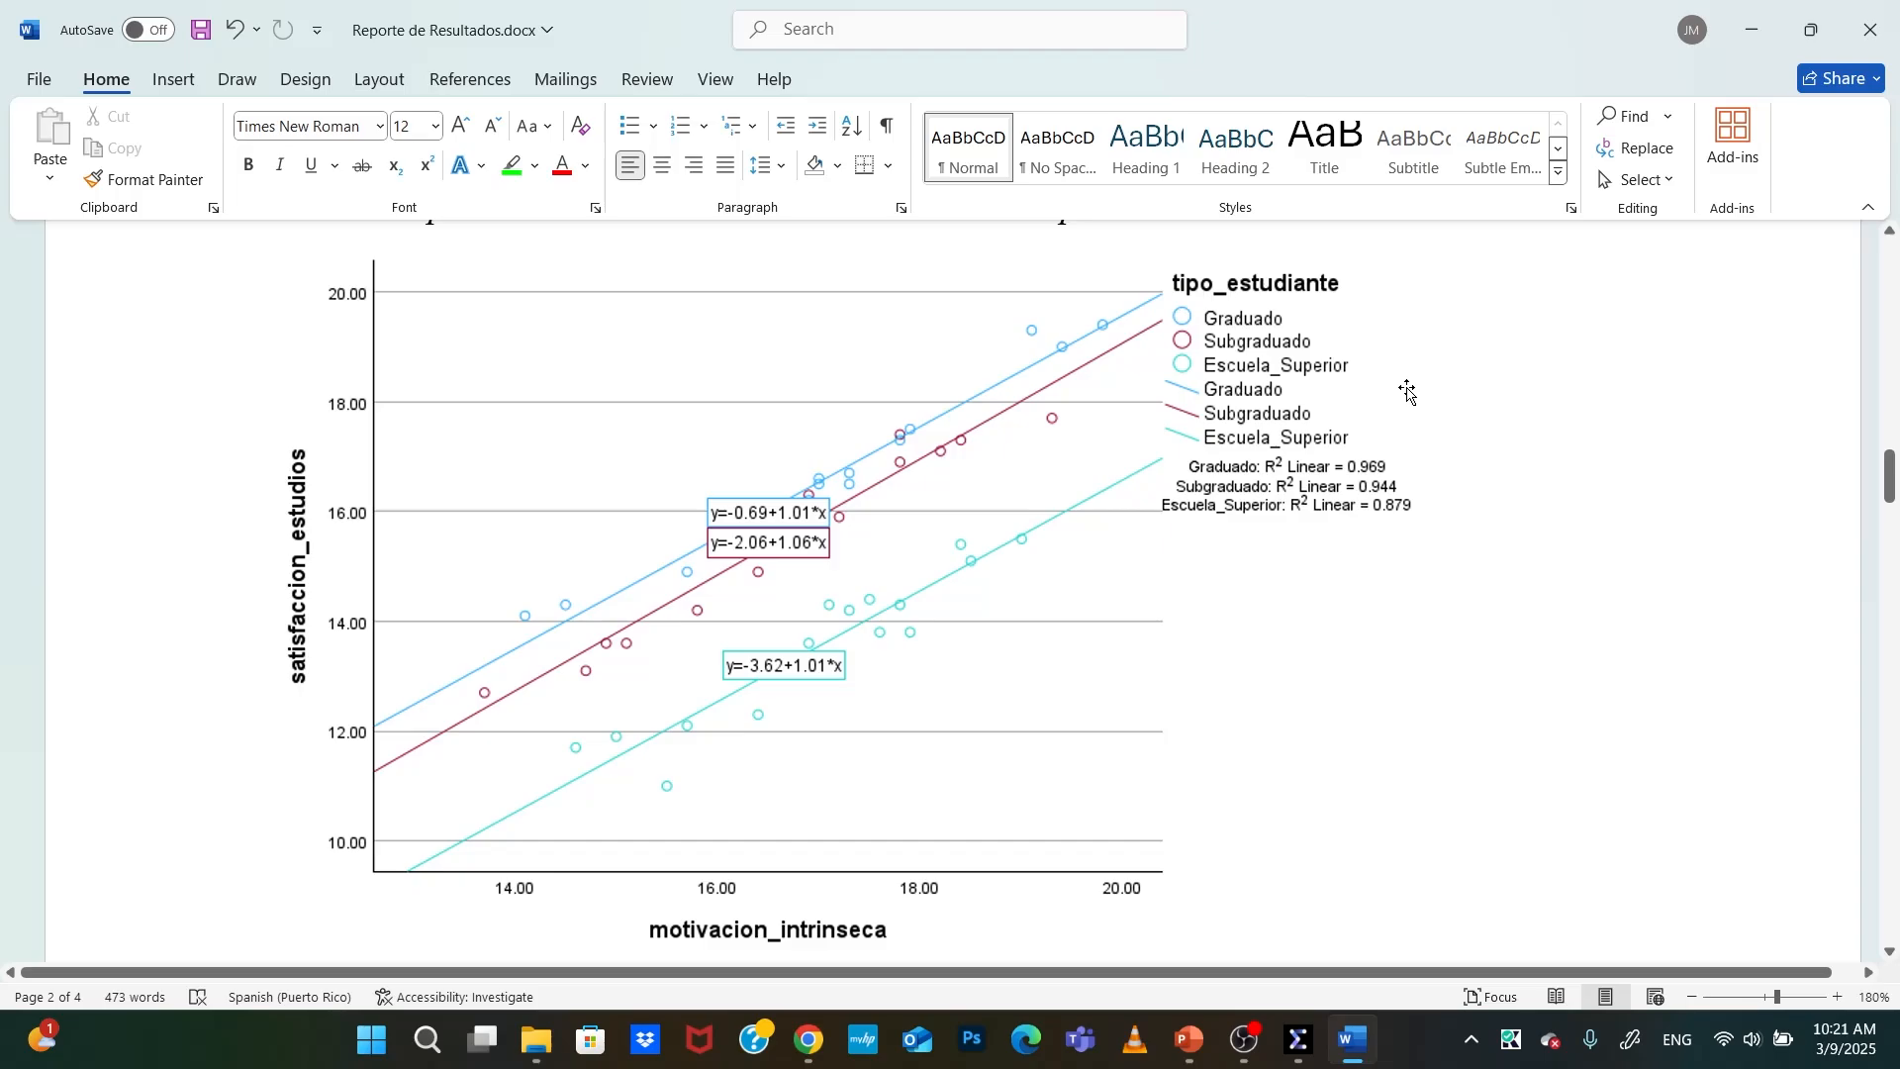
Switch to the SPSS output and copy the scatterplot with fit lines as an image
{"action": "scroll", "coordinate": [1145, 692], "scroll_direction": "up", "scroll_amount": 15}
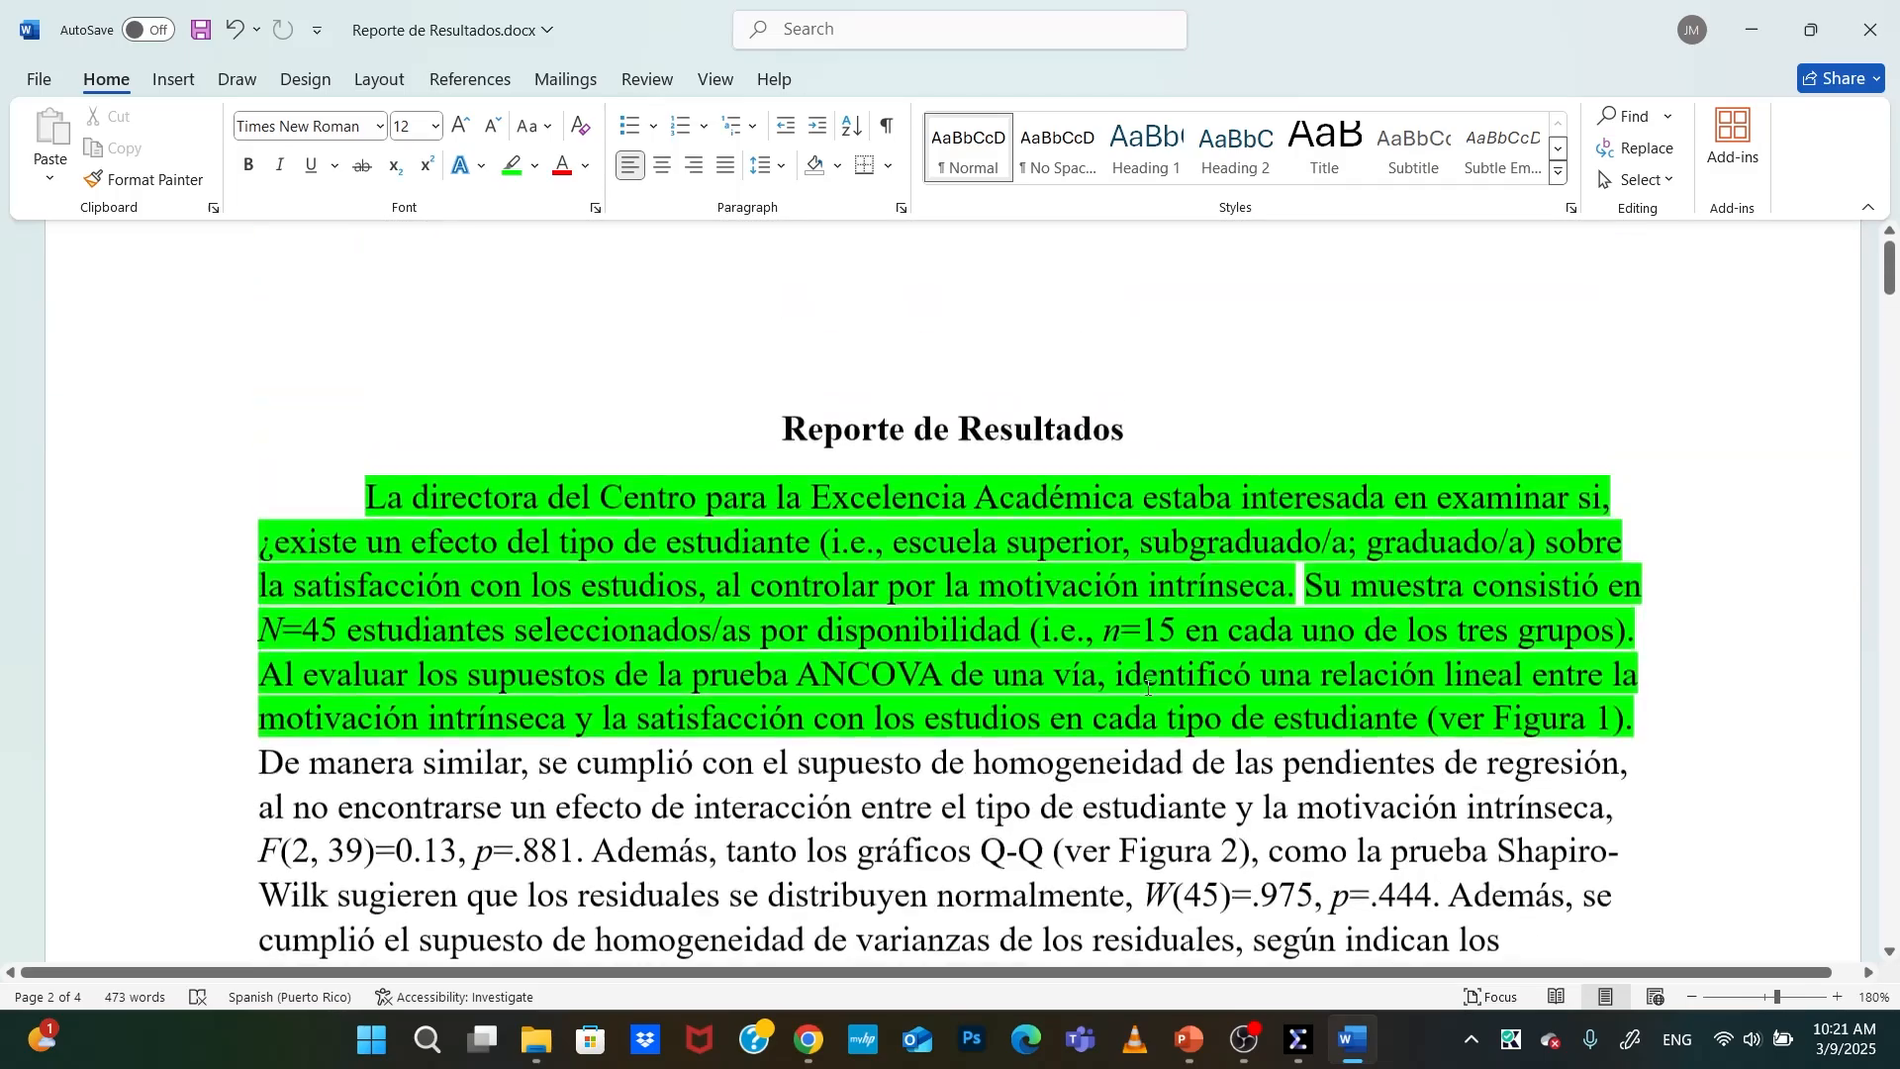
{"action": "scroll", "coordinate": [1148, 687], "scroll_direction": "down", "scroll_amount": 3}
{"action": "left_click", "coordinate": [1308, 1046]}
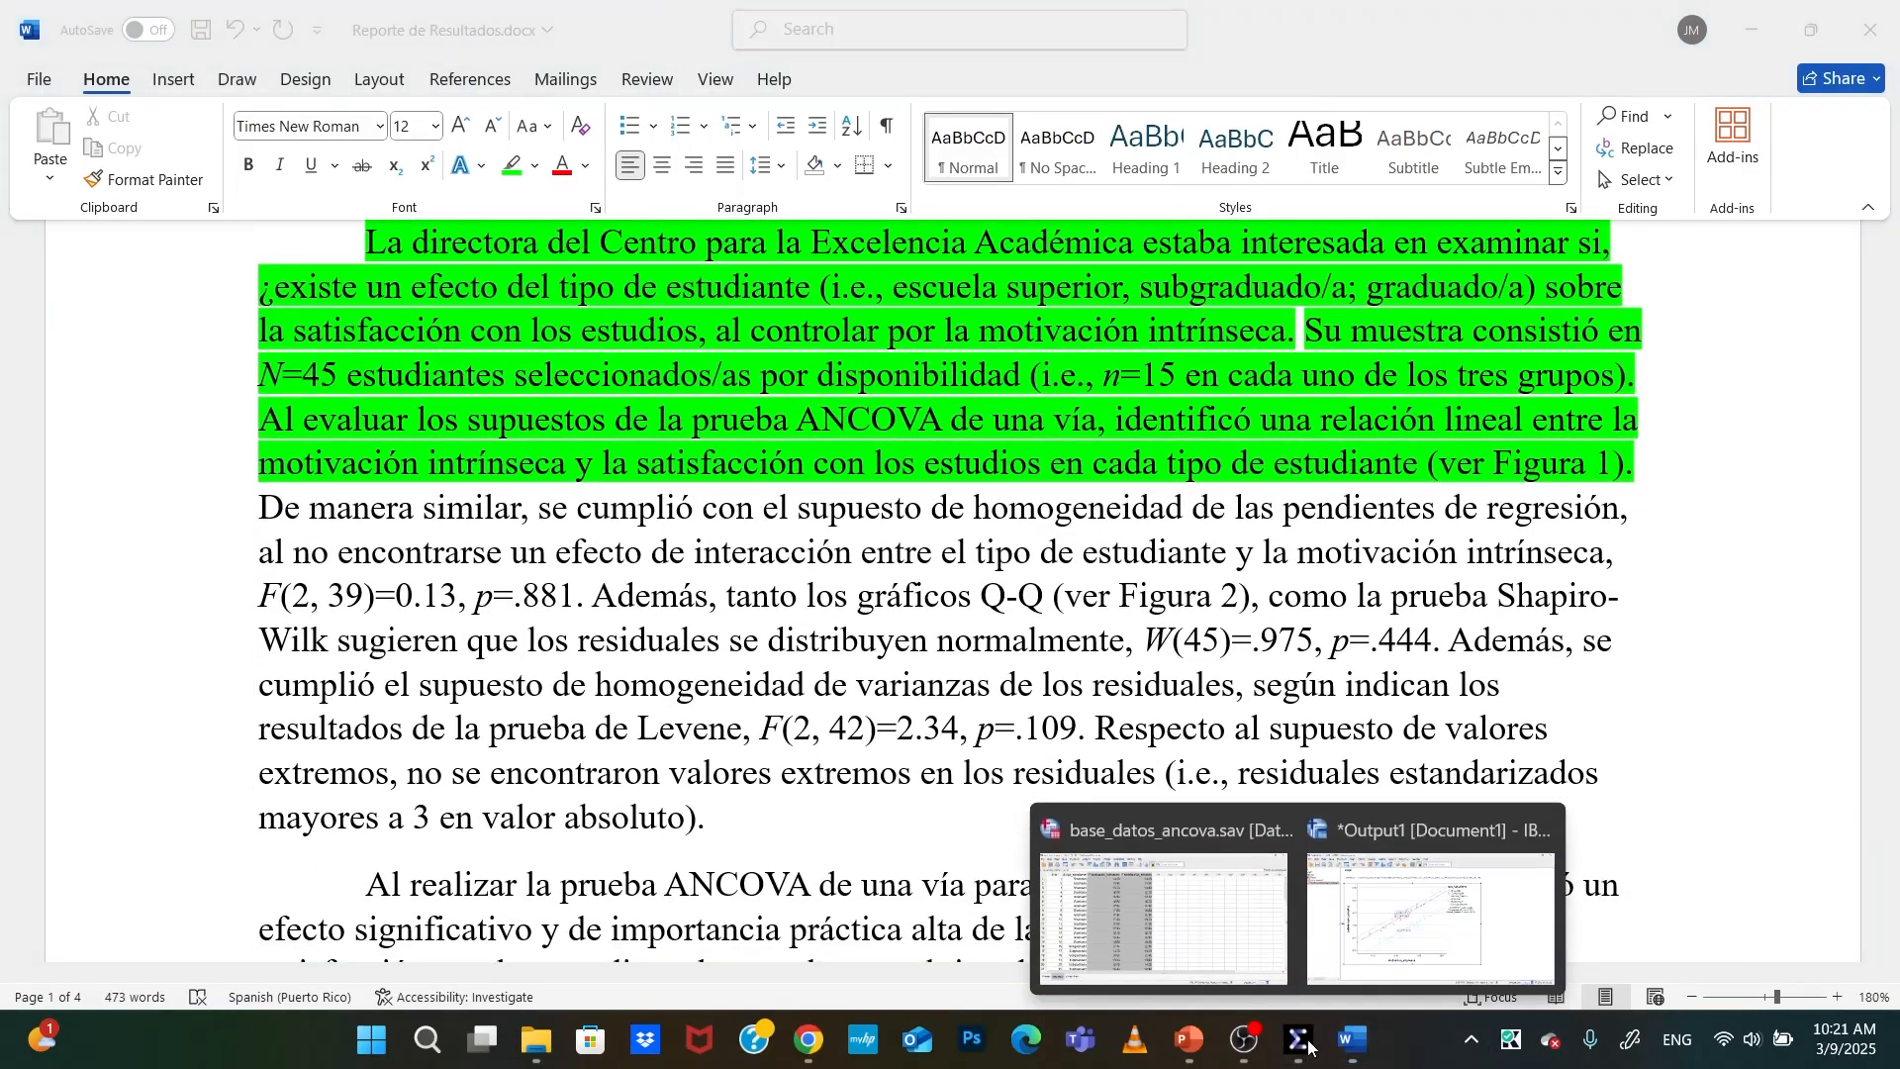
{"action": "left_click", "coordinate": [1430, 915]}
{"action": "right_click", "coordinate": [804, 474]}
{"action": "mouse_move", "coordinate": [839, 487]}
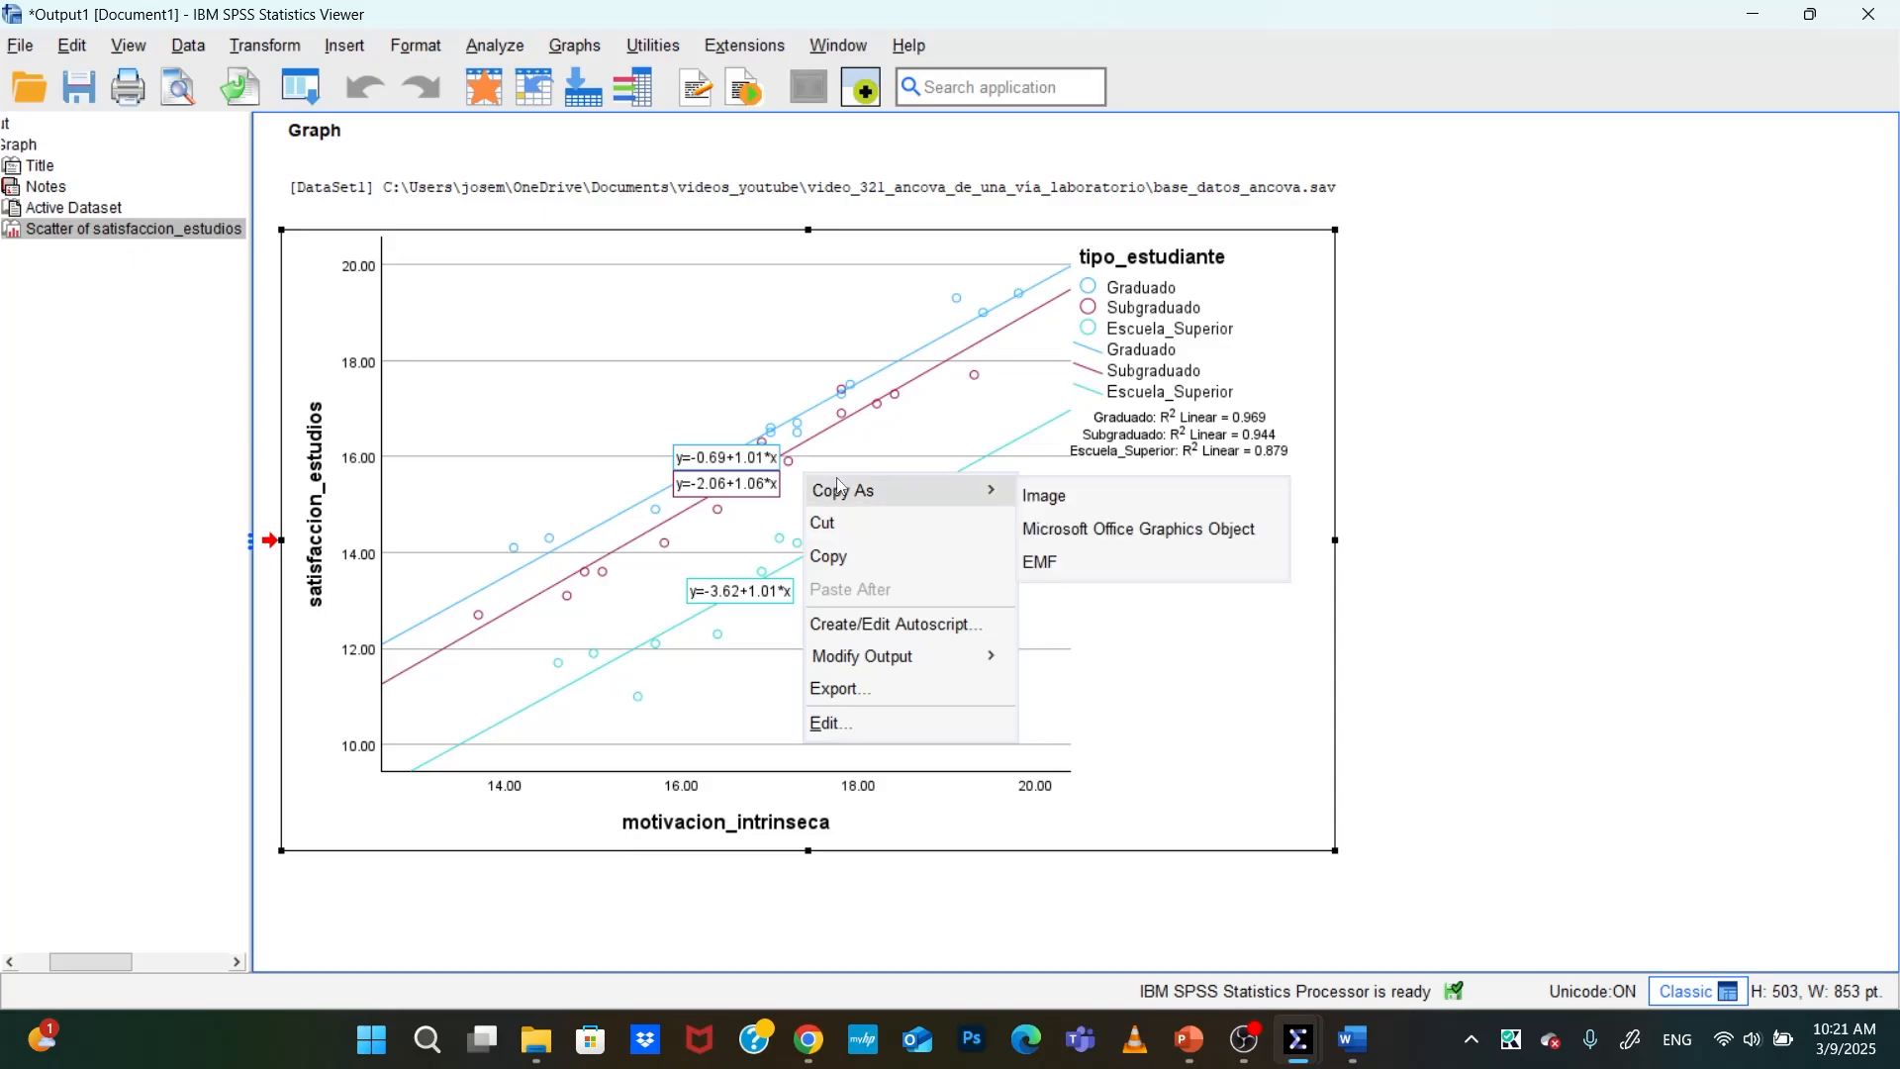
{"action": "left_click", "coordinate": [1027, 497]}
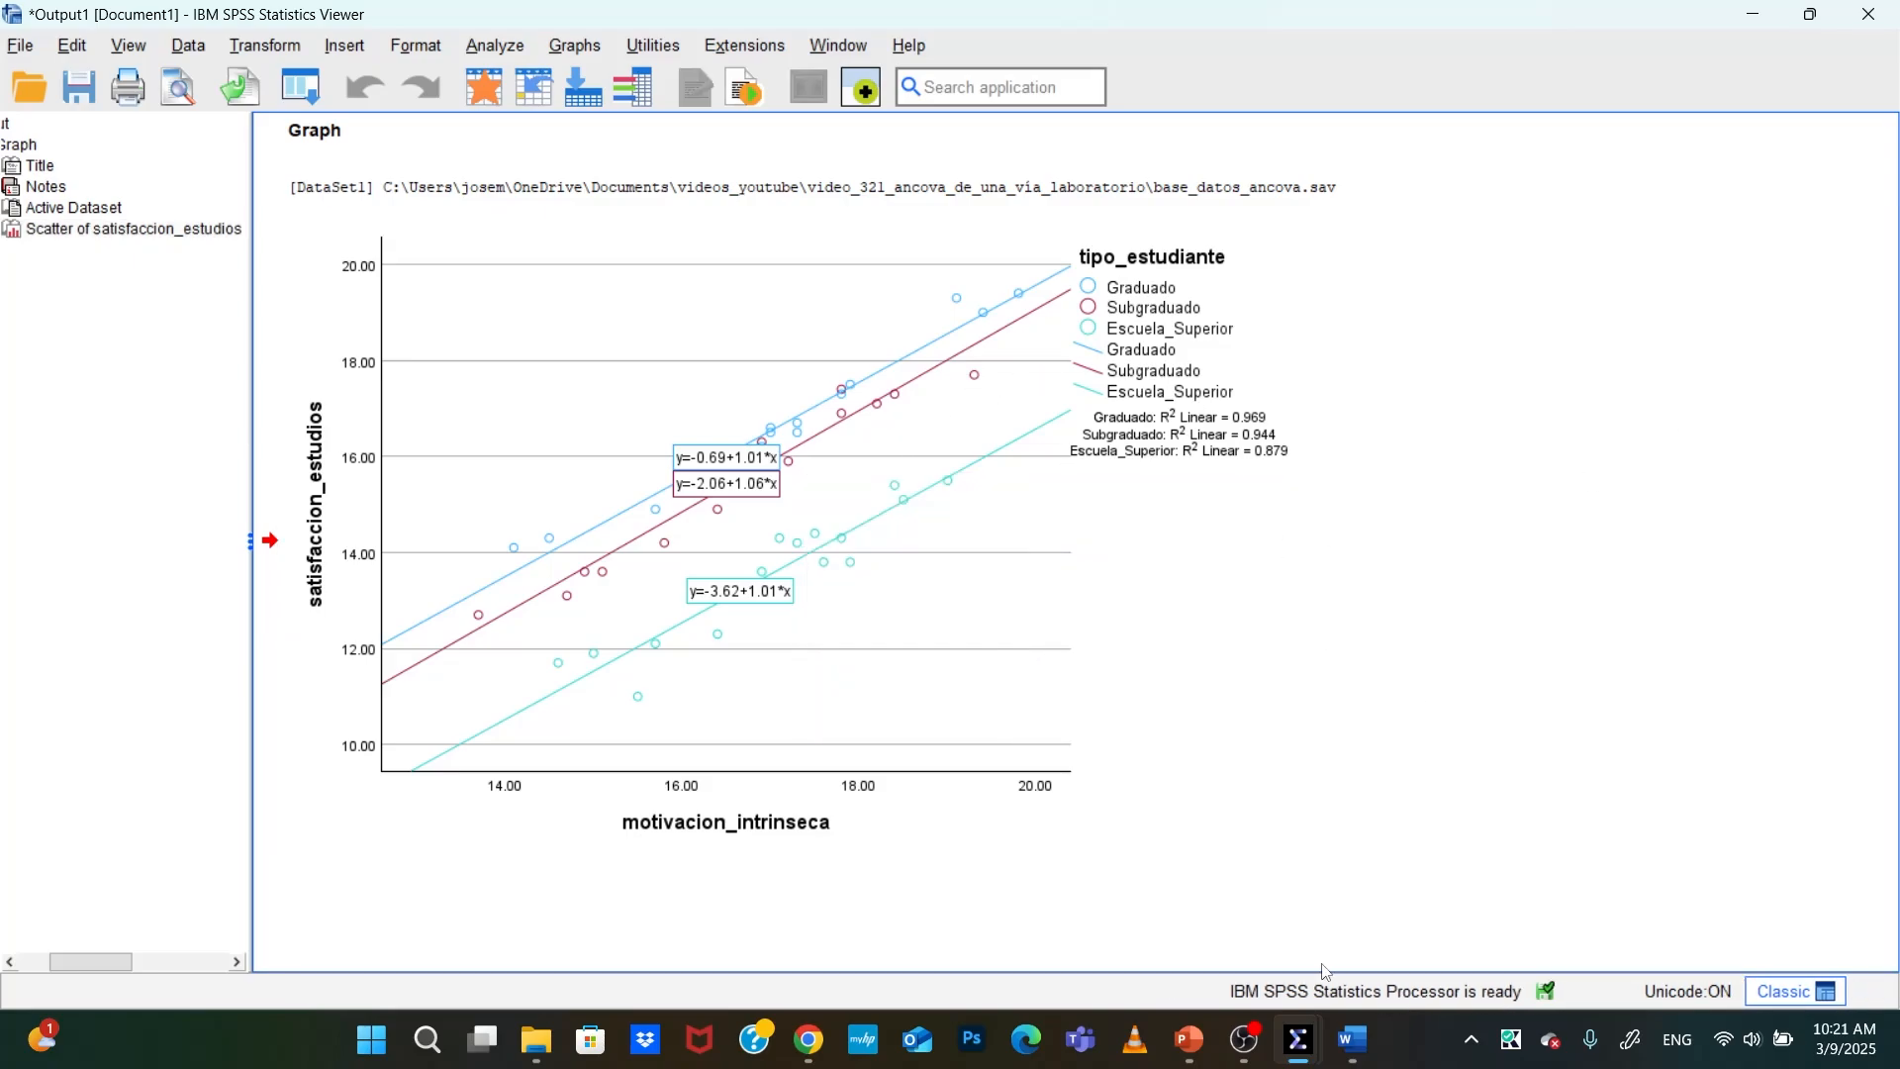
Switch back to the Word report and review the sentence on homogeneity of the regression slopes
{"action": "left_click", "coordinate": [1352, 1039]}
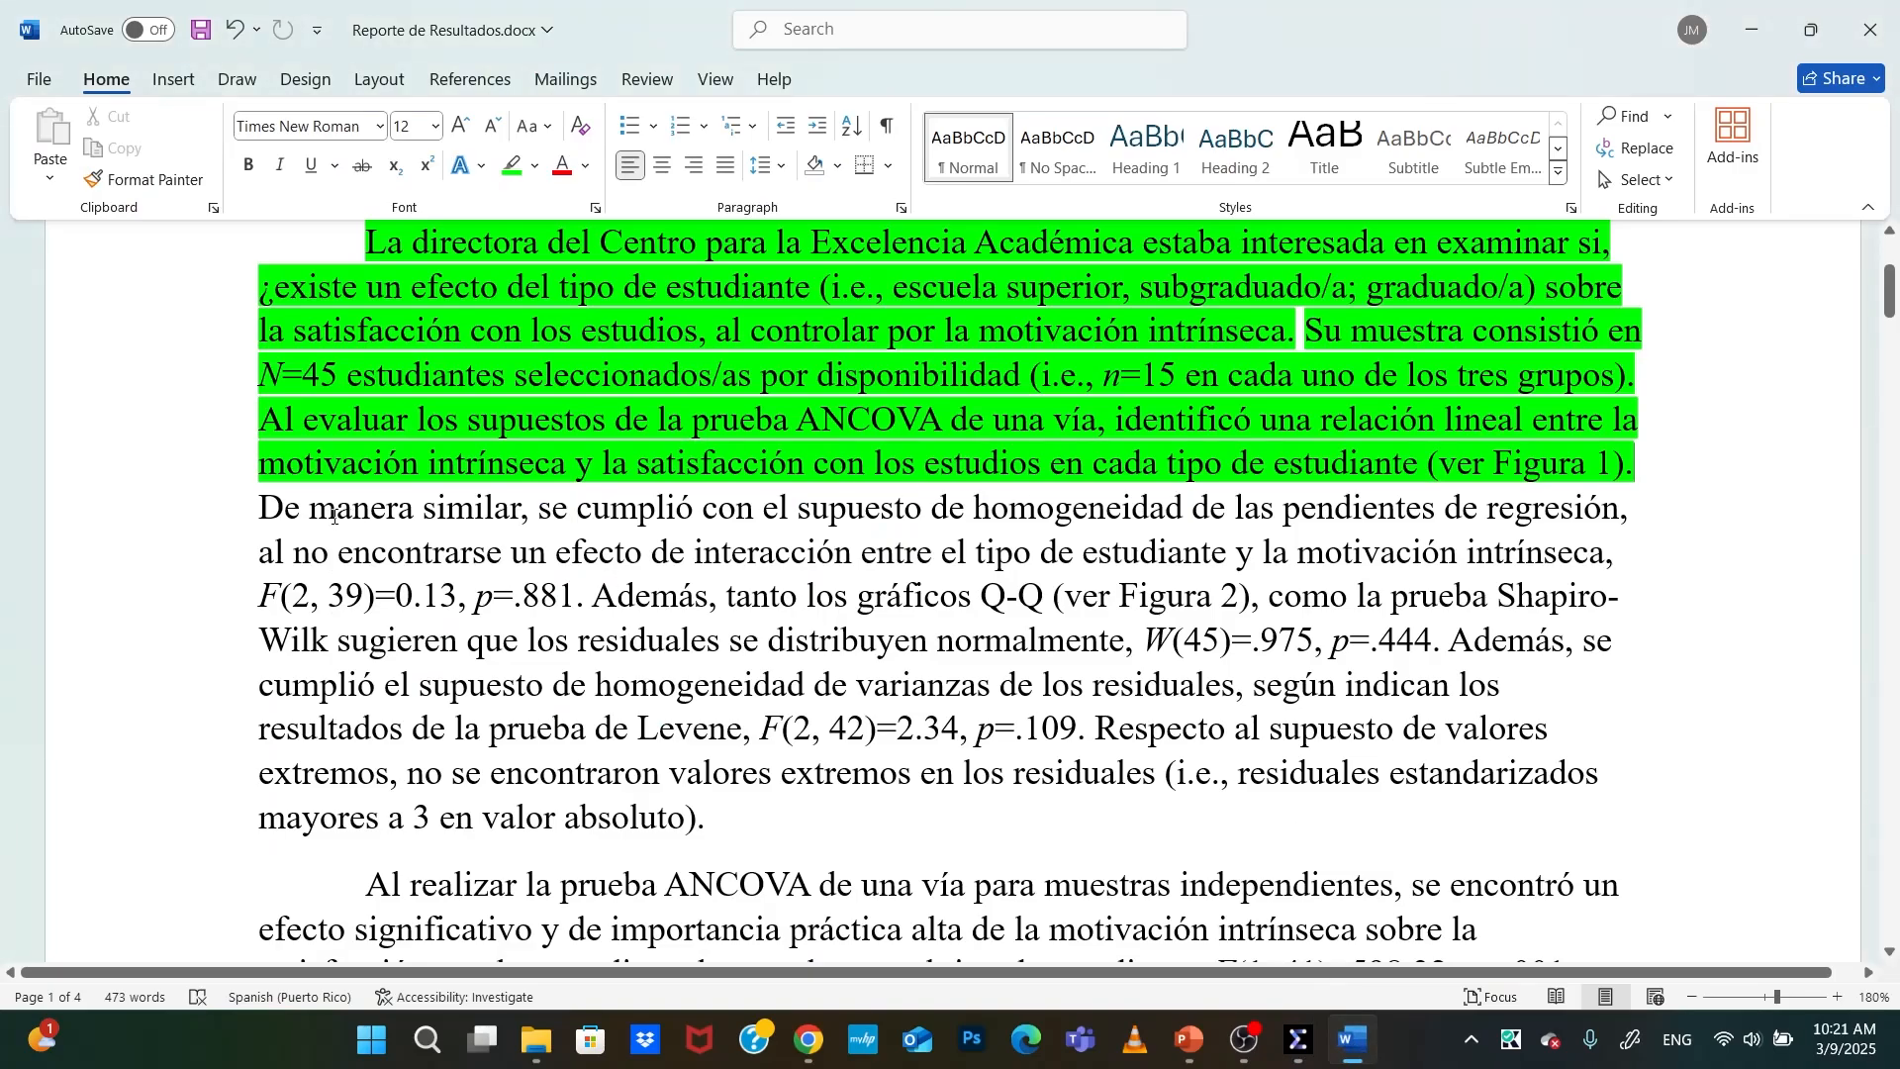
{"action": "left_click_drag", "start_coordinate": [259, 509], "coordinate": [592, 594]}
{"action": "left_click", "coordinate": [353, 551]}
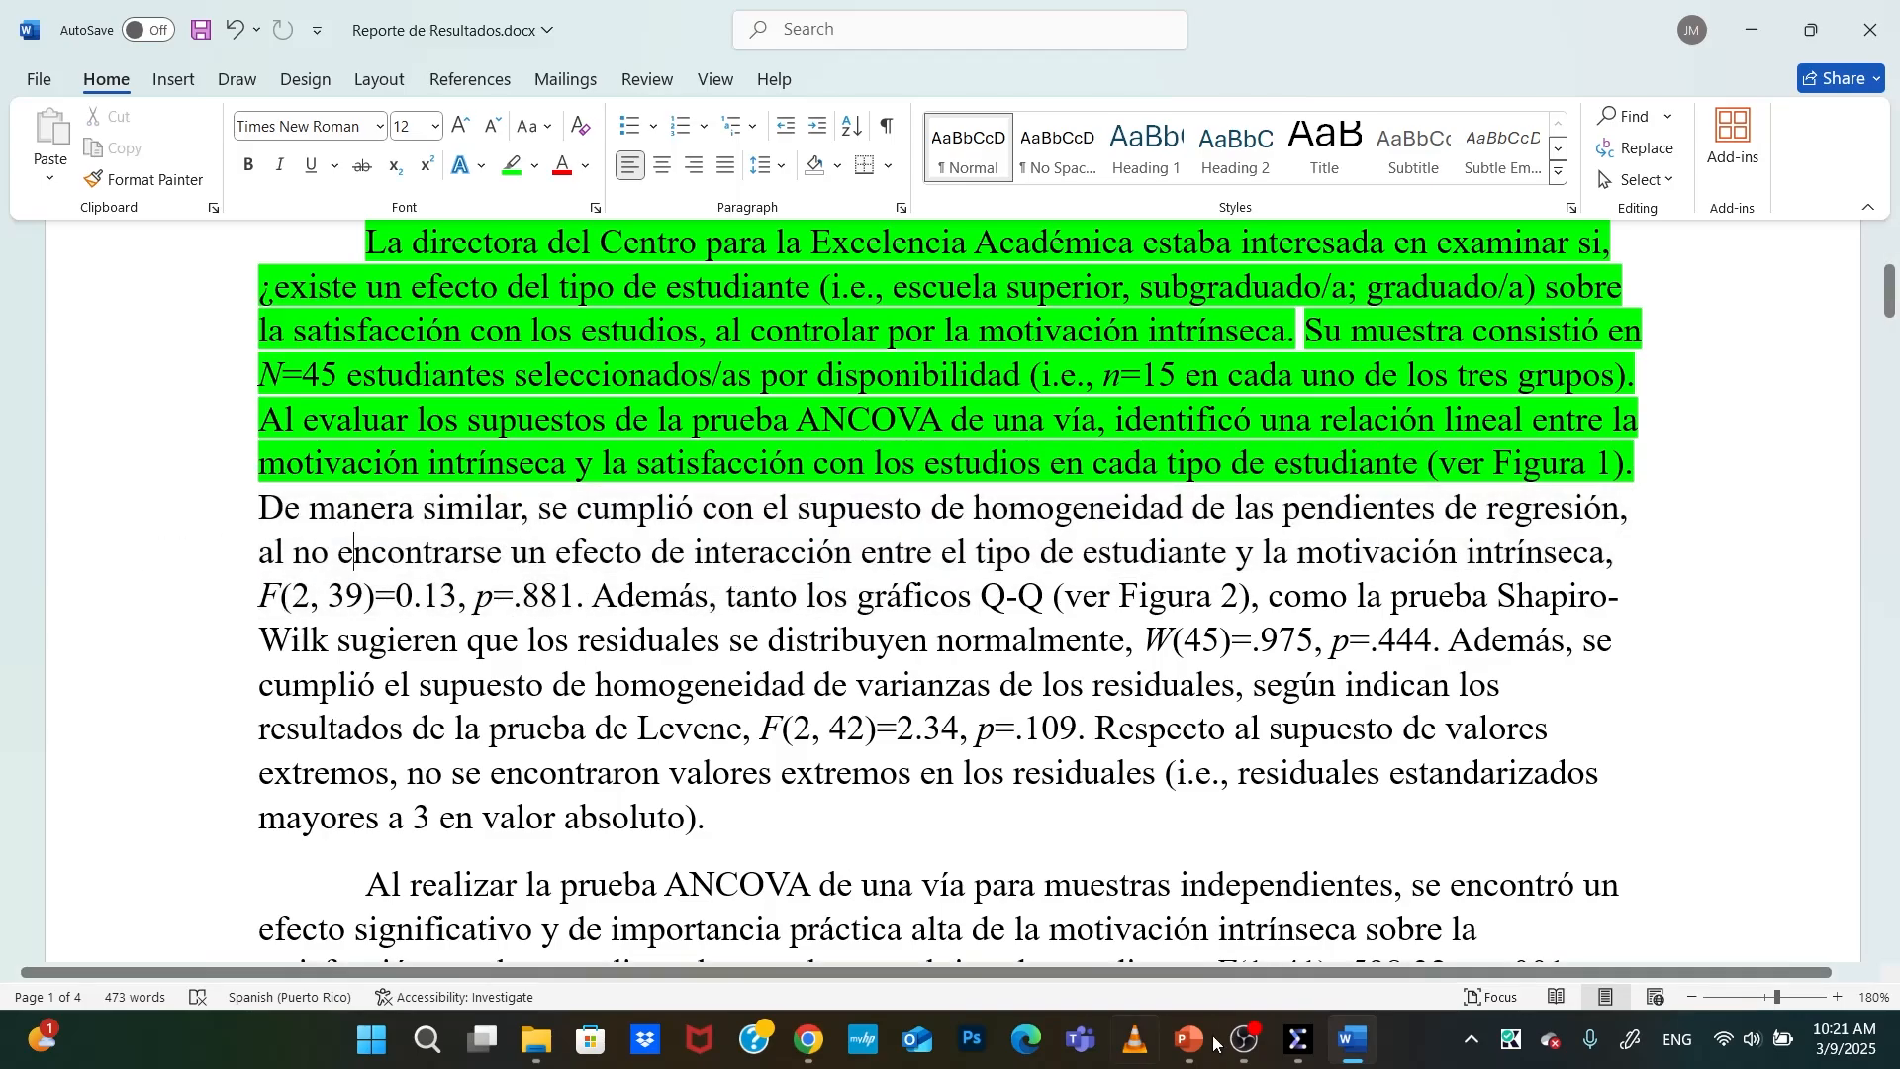
Switch from the Word report to SPSS and bring up the data editor with base_datos_ancova.sav
{"action": "left_click", "coordinate": [1352, 1041]}
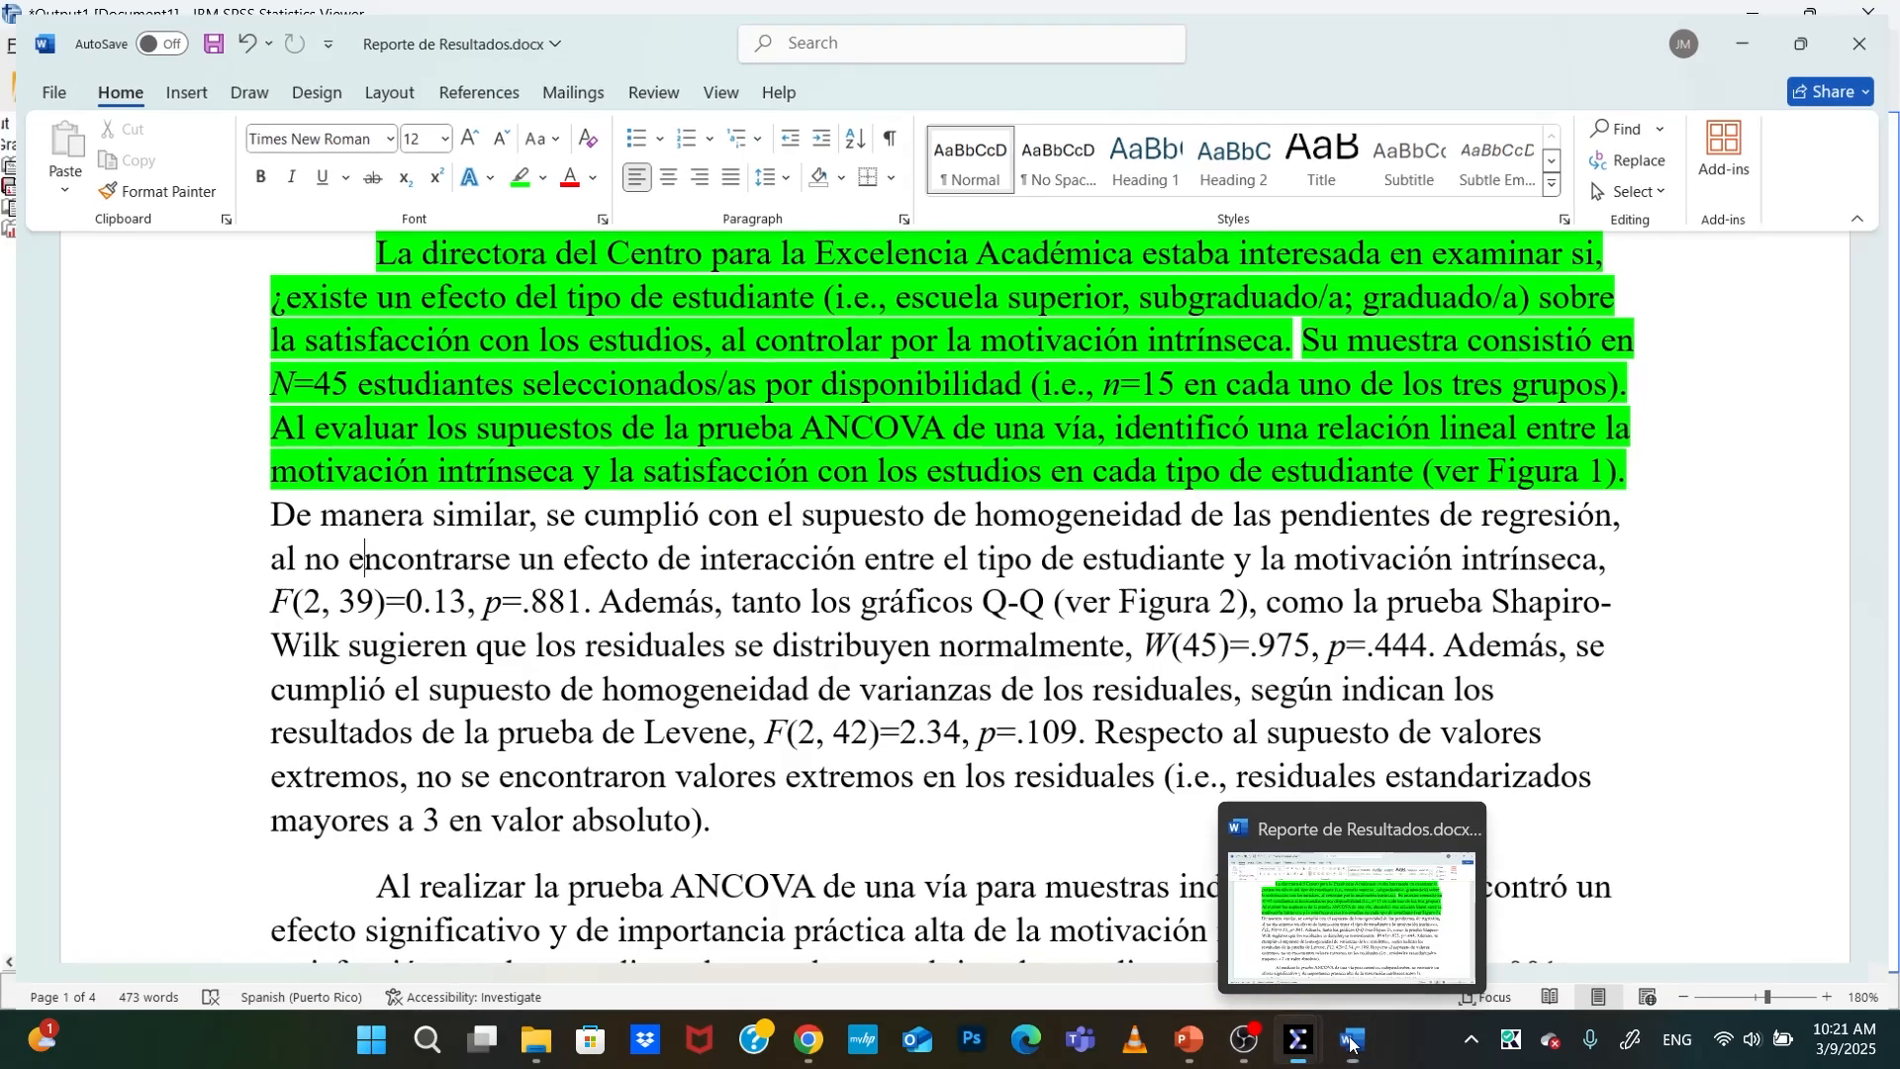
{"action": "left_click", "coordinate": [494, 44]}
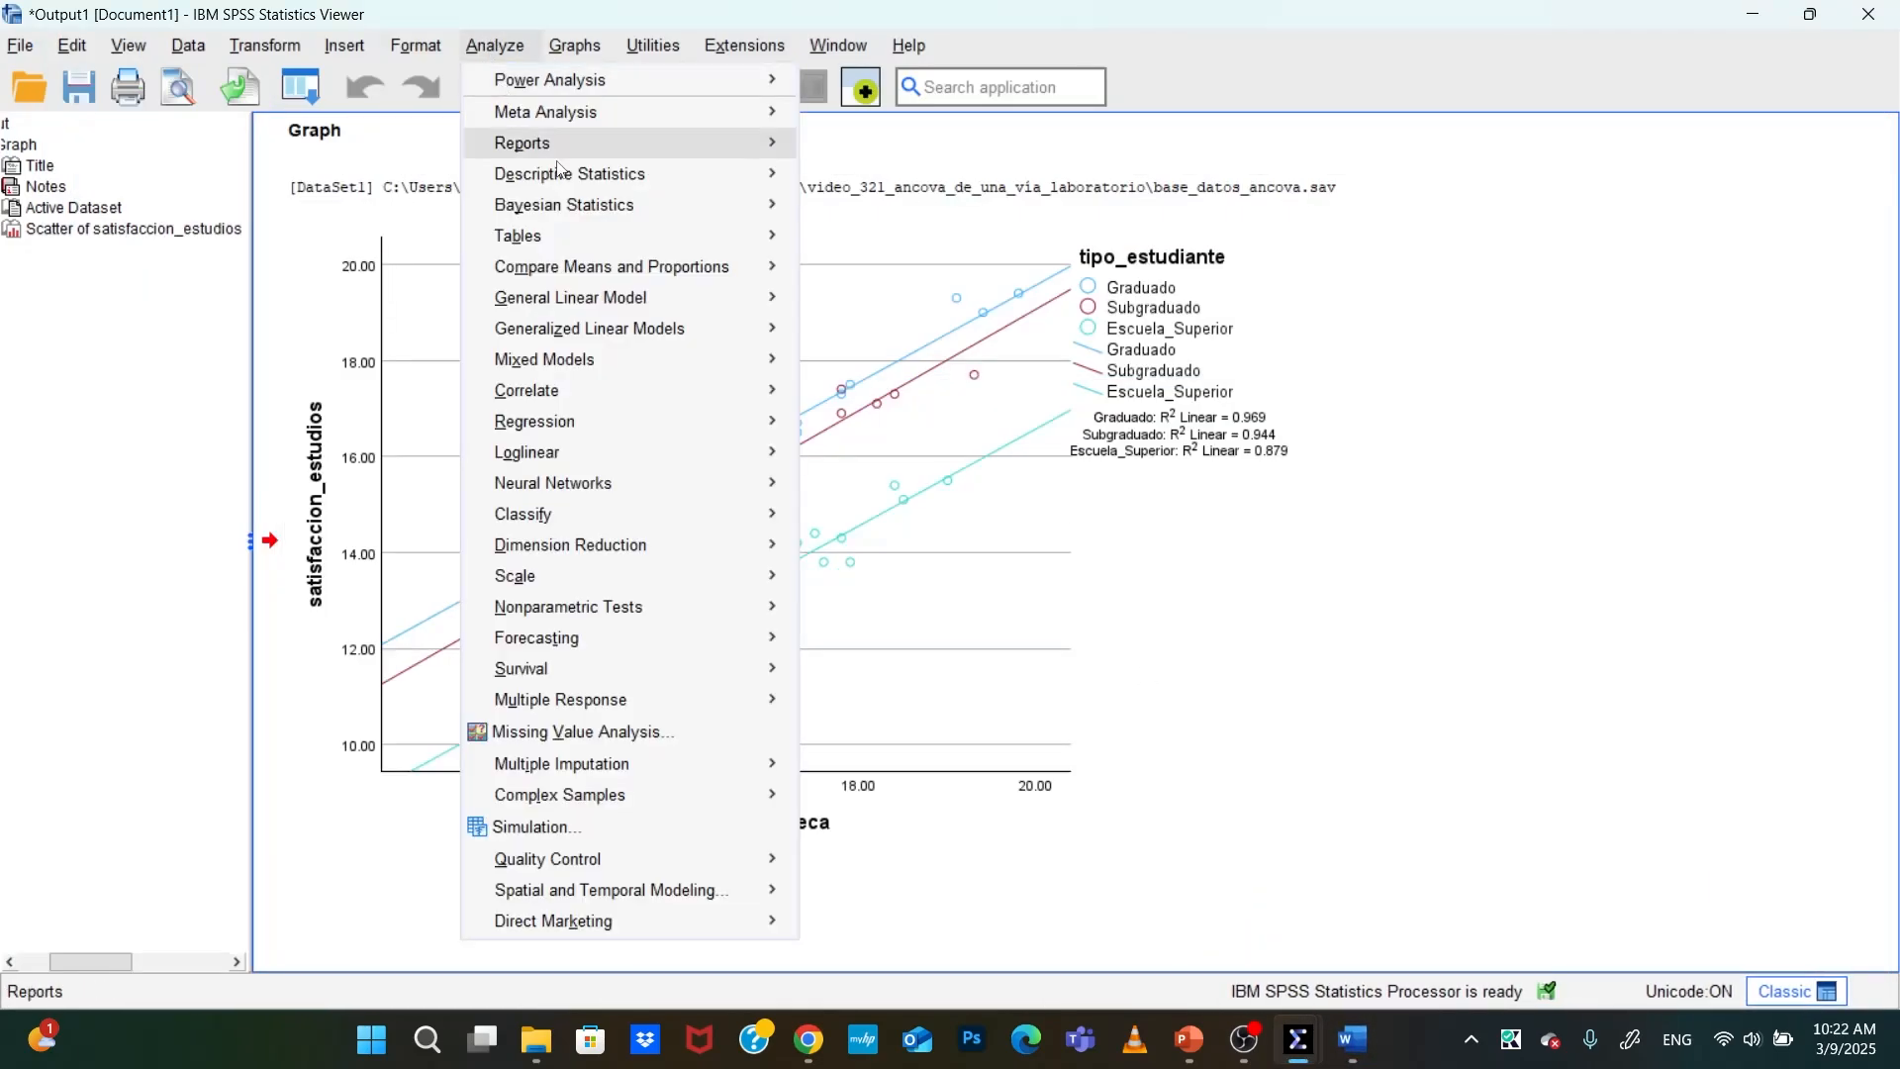
{"action": "mouse_move", "coordinate": [527, 390]}
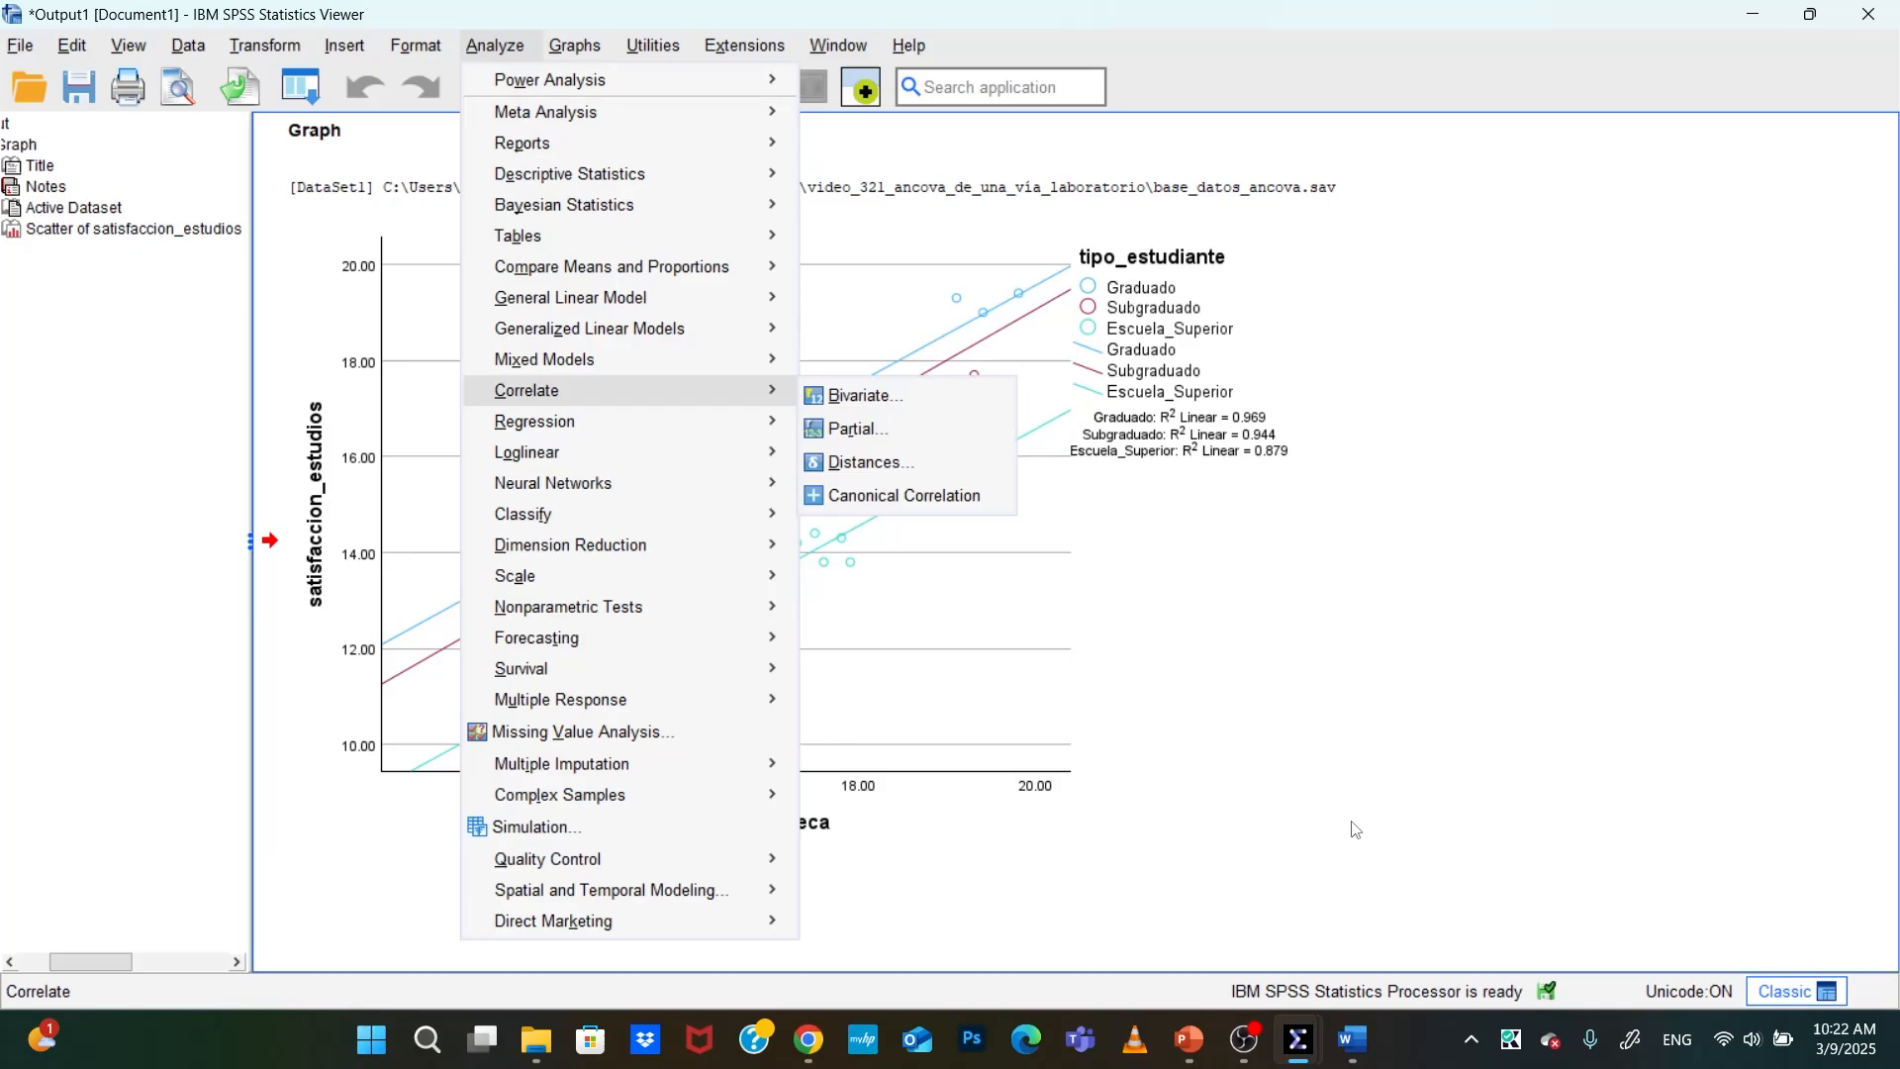
{"action": "left_click", "coordinate": [1299, 1041]}
{"action": "left_click", "coordinate": [1128, 890]}
{"action": "left_click", "coordinate": [365, 54]}
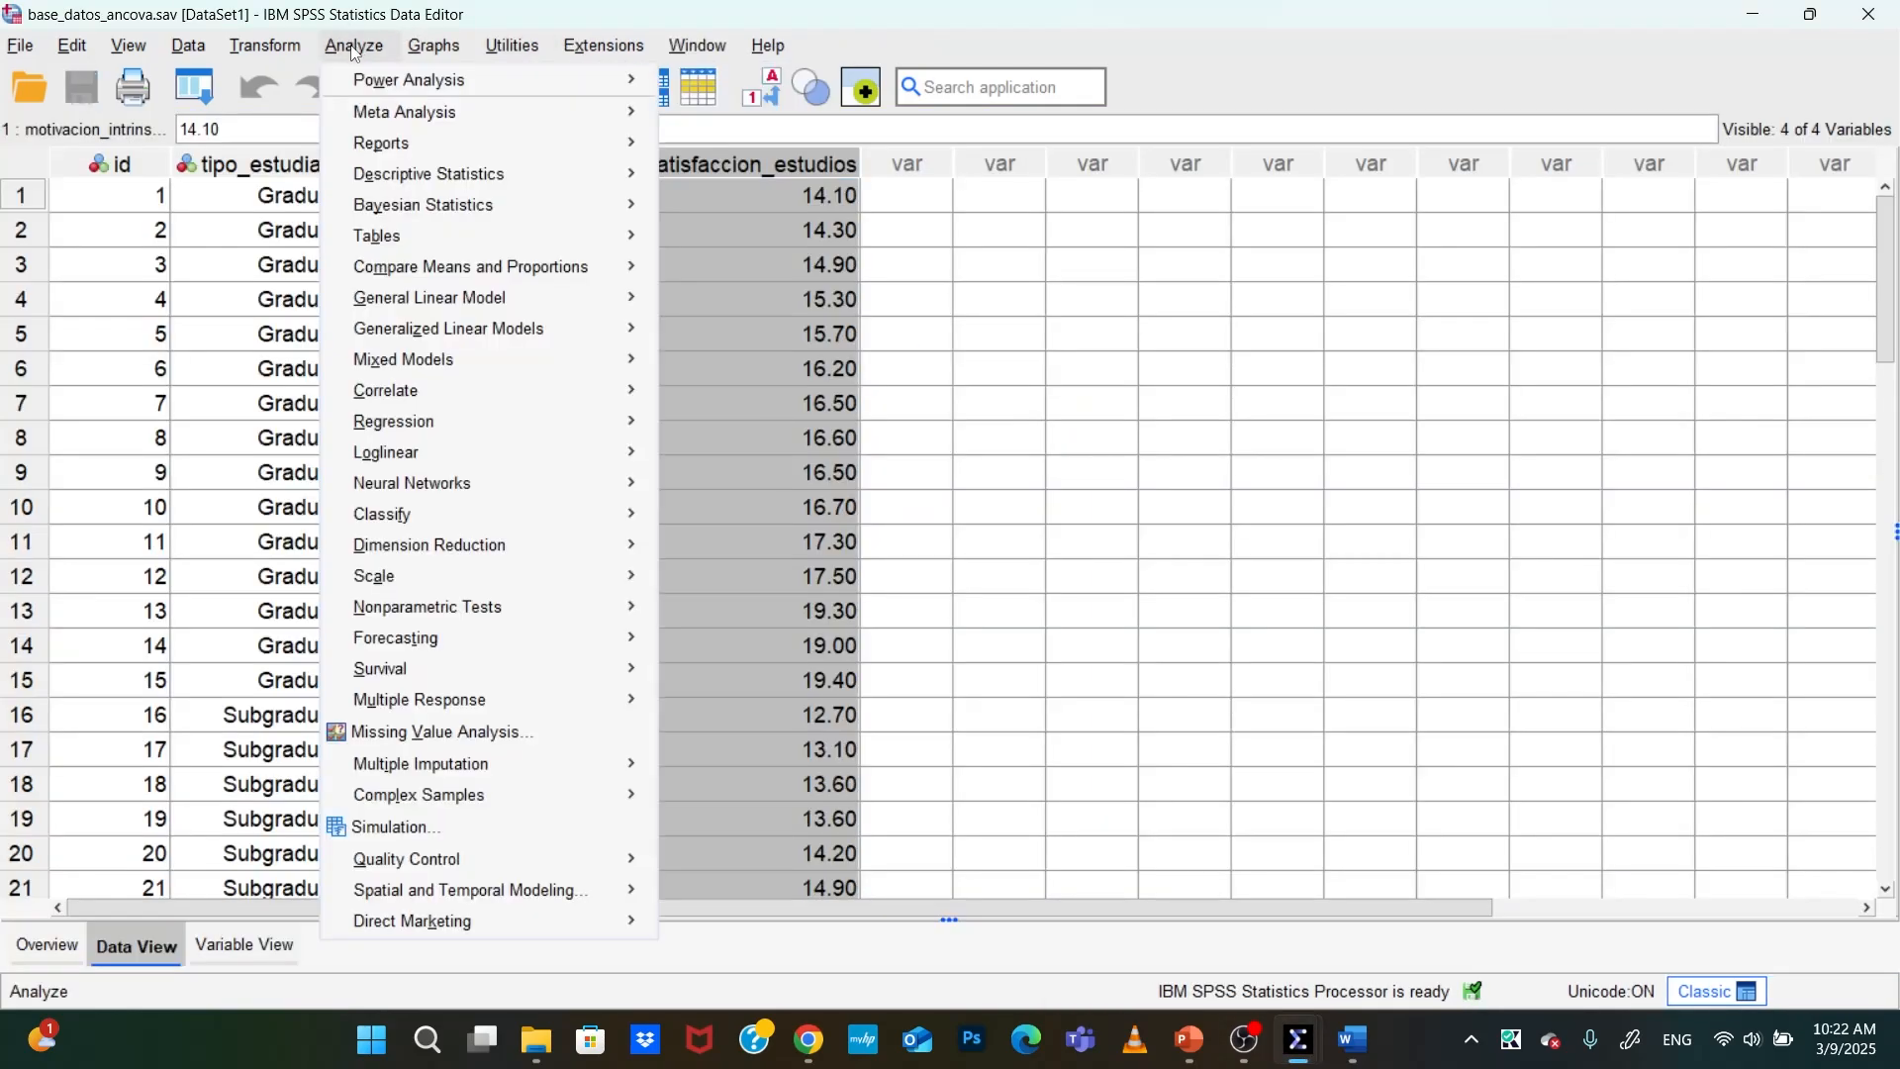
{"action": "mouse_move", "coordinate": [514, 293]}
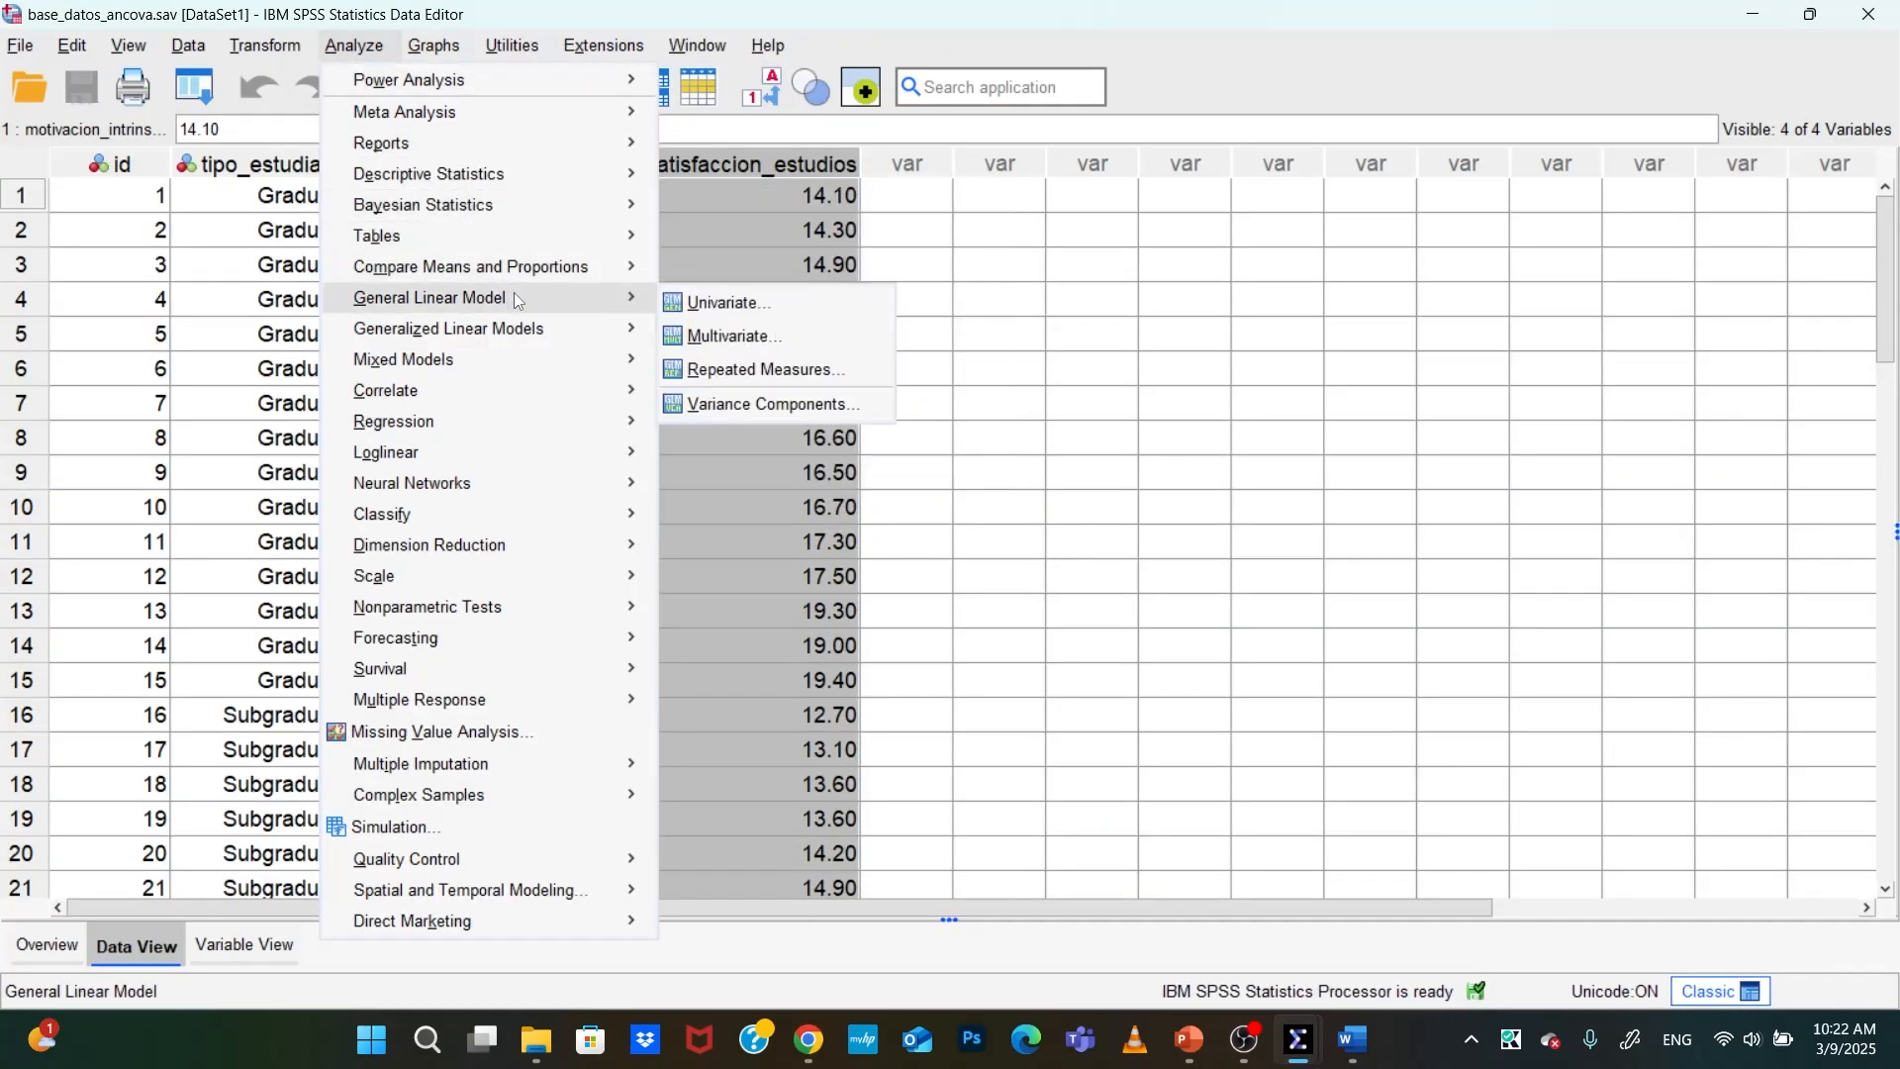
{"action": "left_click", "coordinate": [730, 307]}
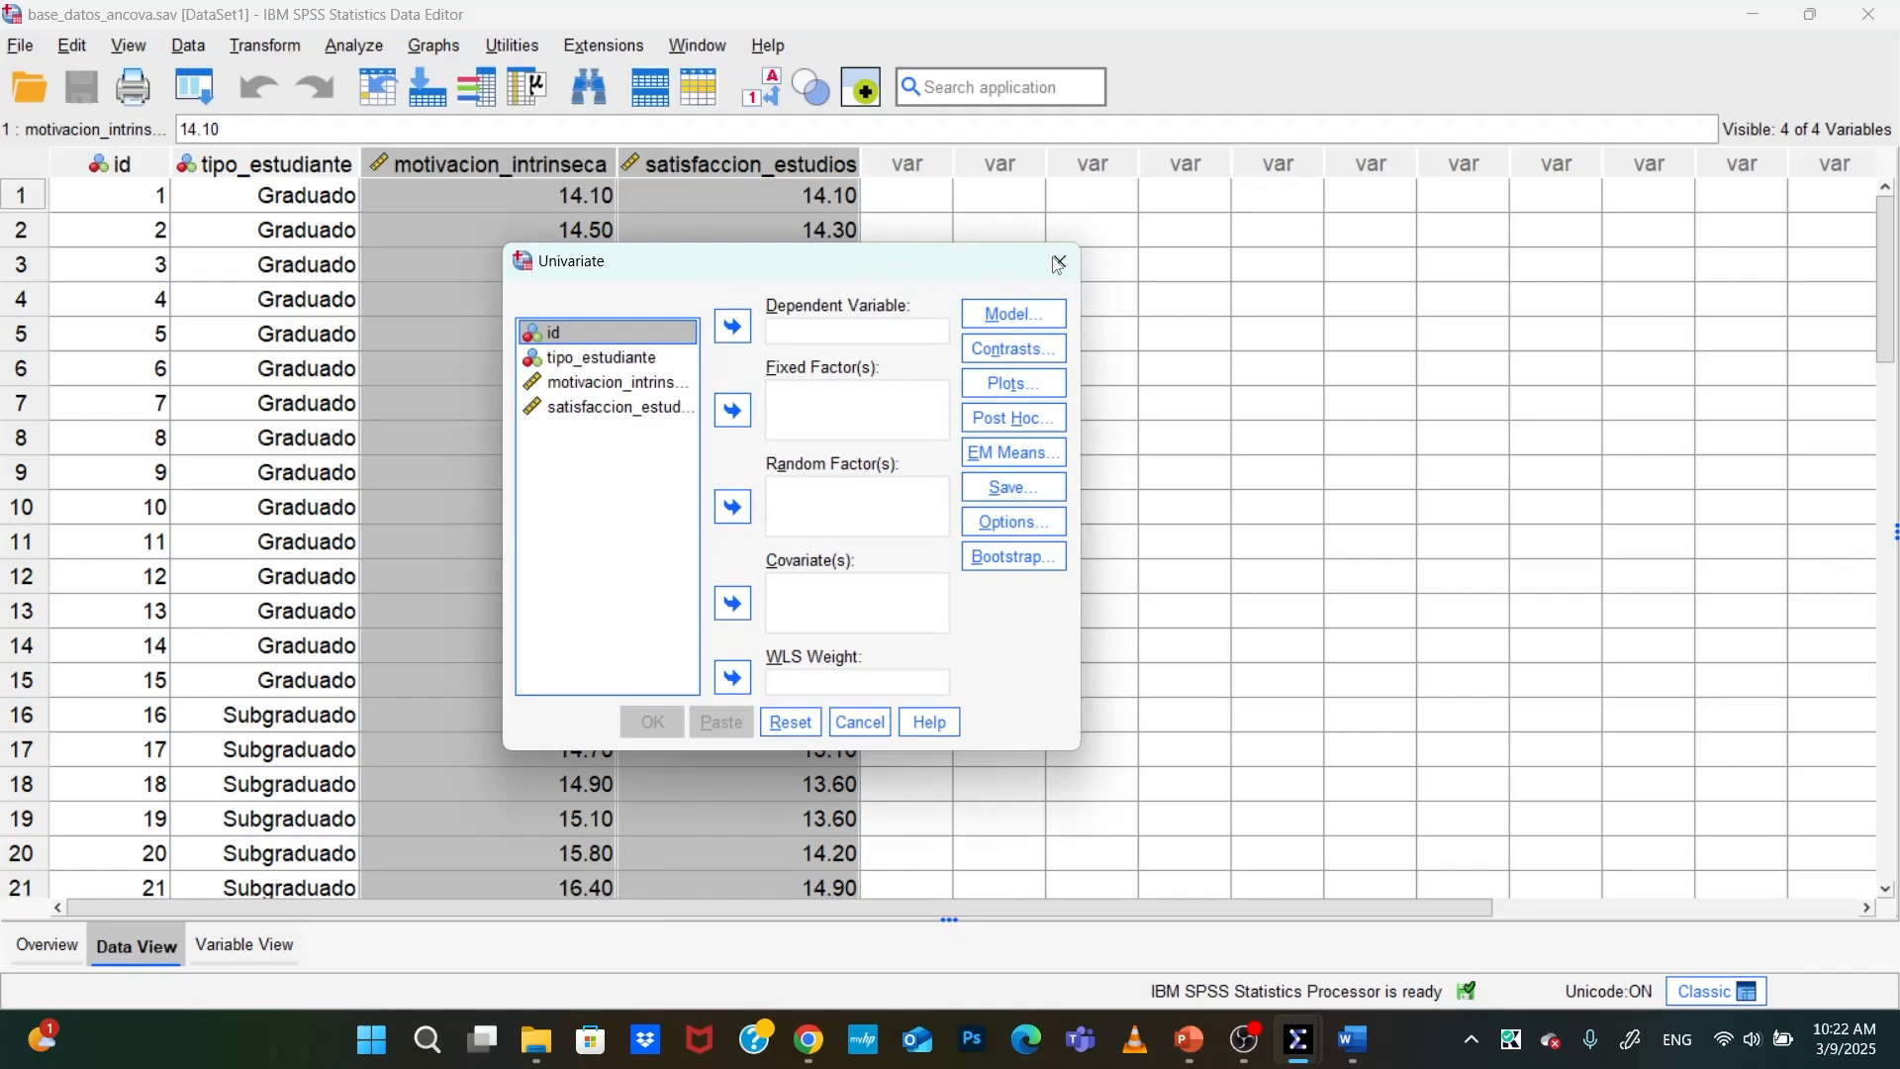
{"action": "left_click", "coordinate": [1058, 263]}
Set up a Univariate general linear model with satisfaccion_estudios as dependent variable, tipo_estudiante as fixed factor and motivacion_intrinseca as covariate
{"action": "left_click", "coordinate": [354, 45]}
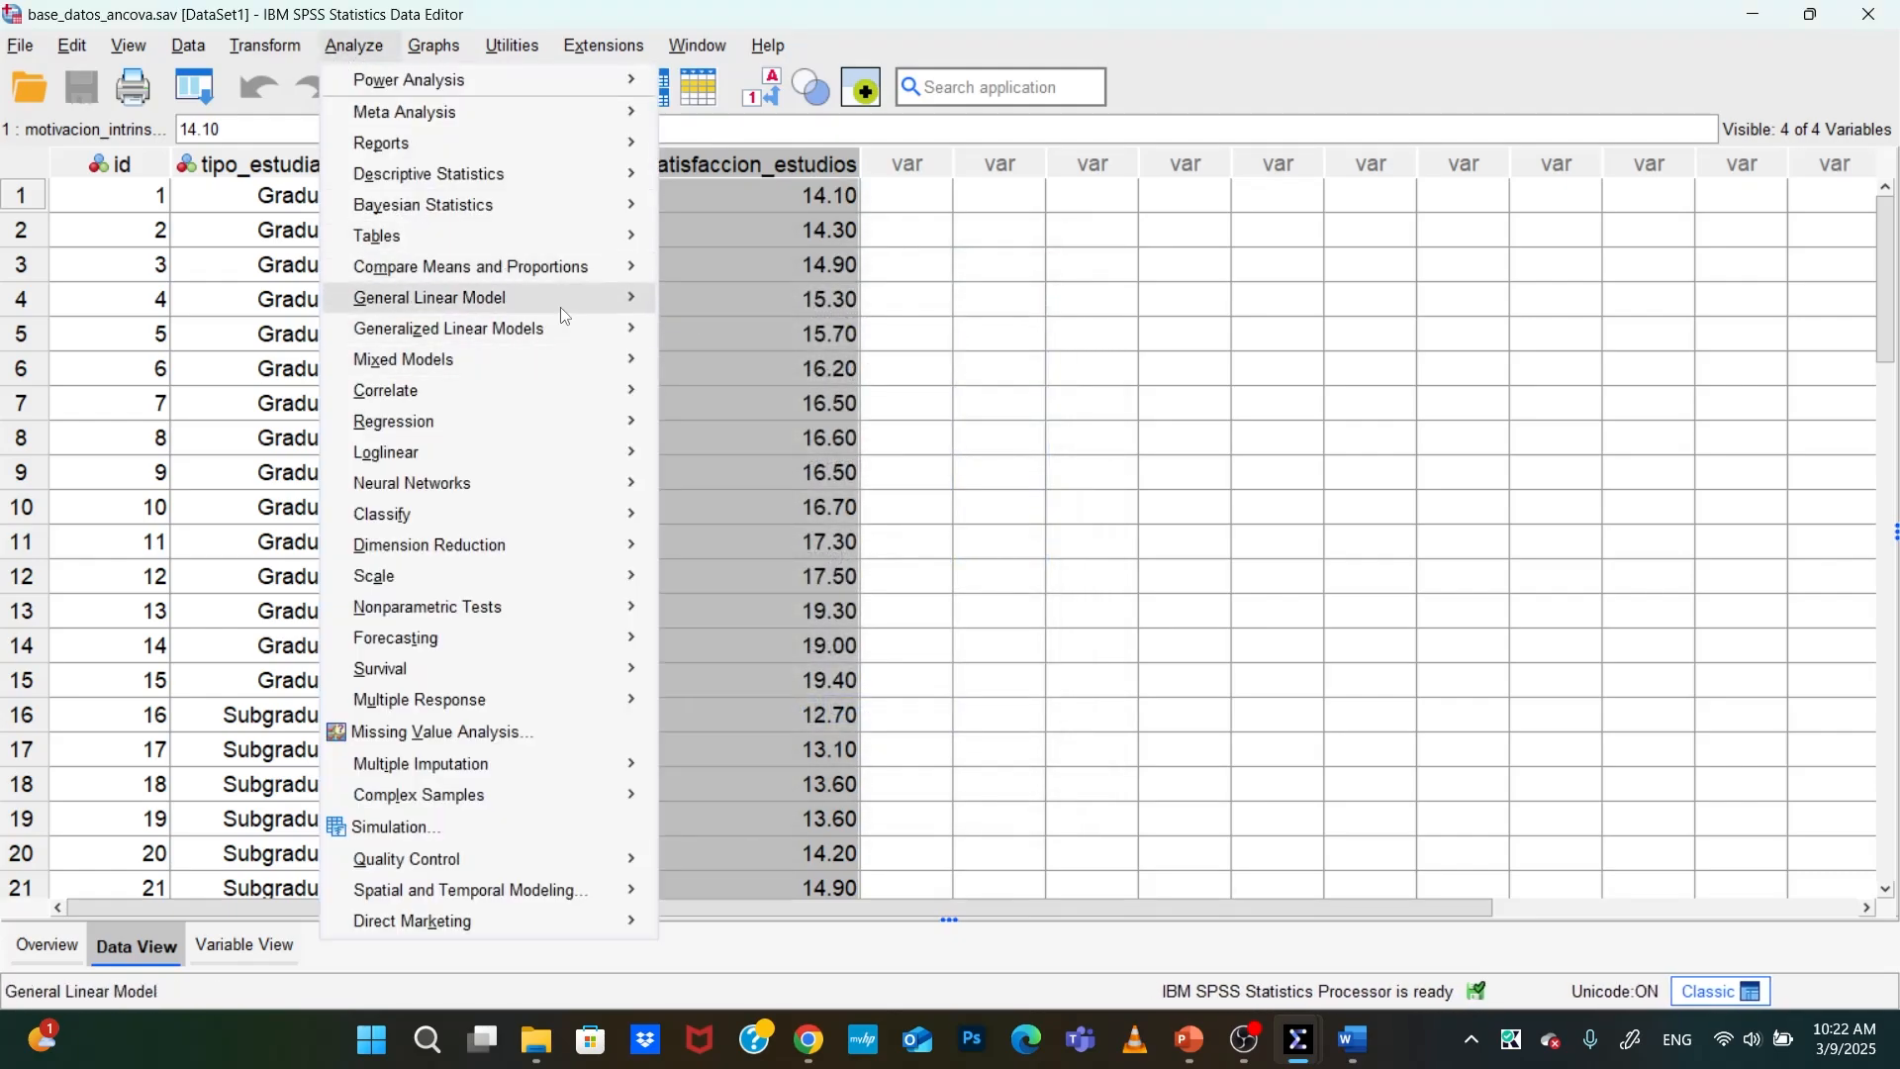
{"action": "mouse_move", "coordinate": [561, 308]}
{"action": "left_click", "coordinate": [752, 305]}
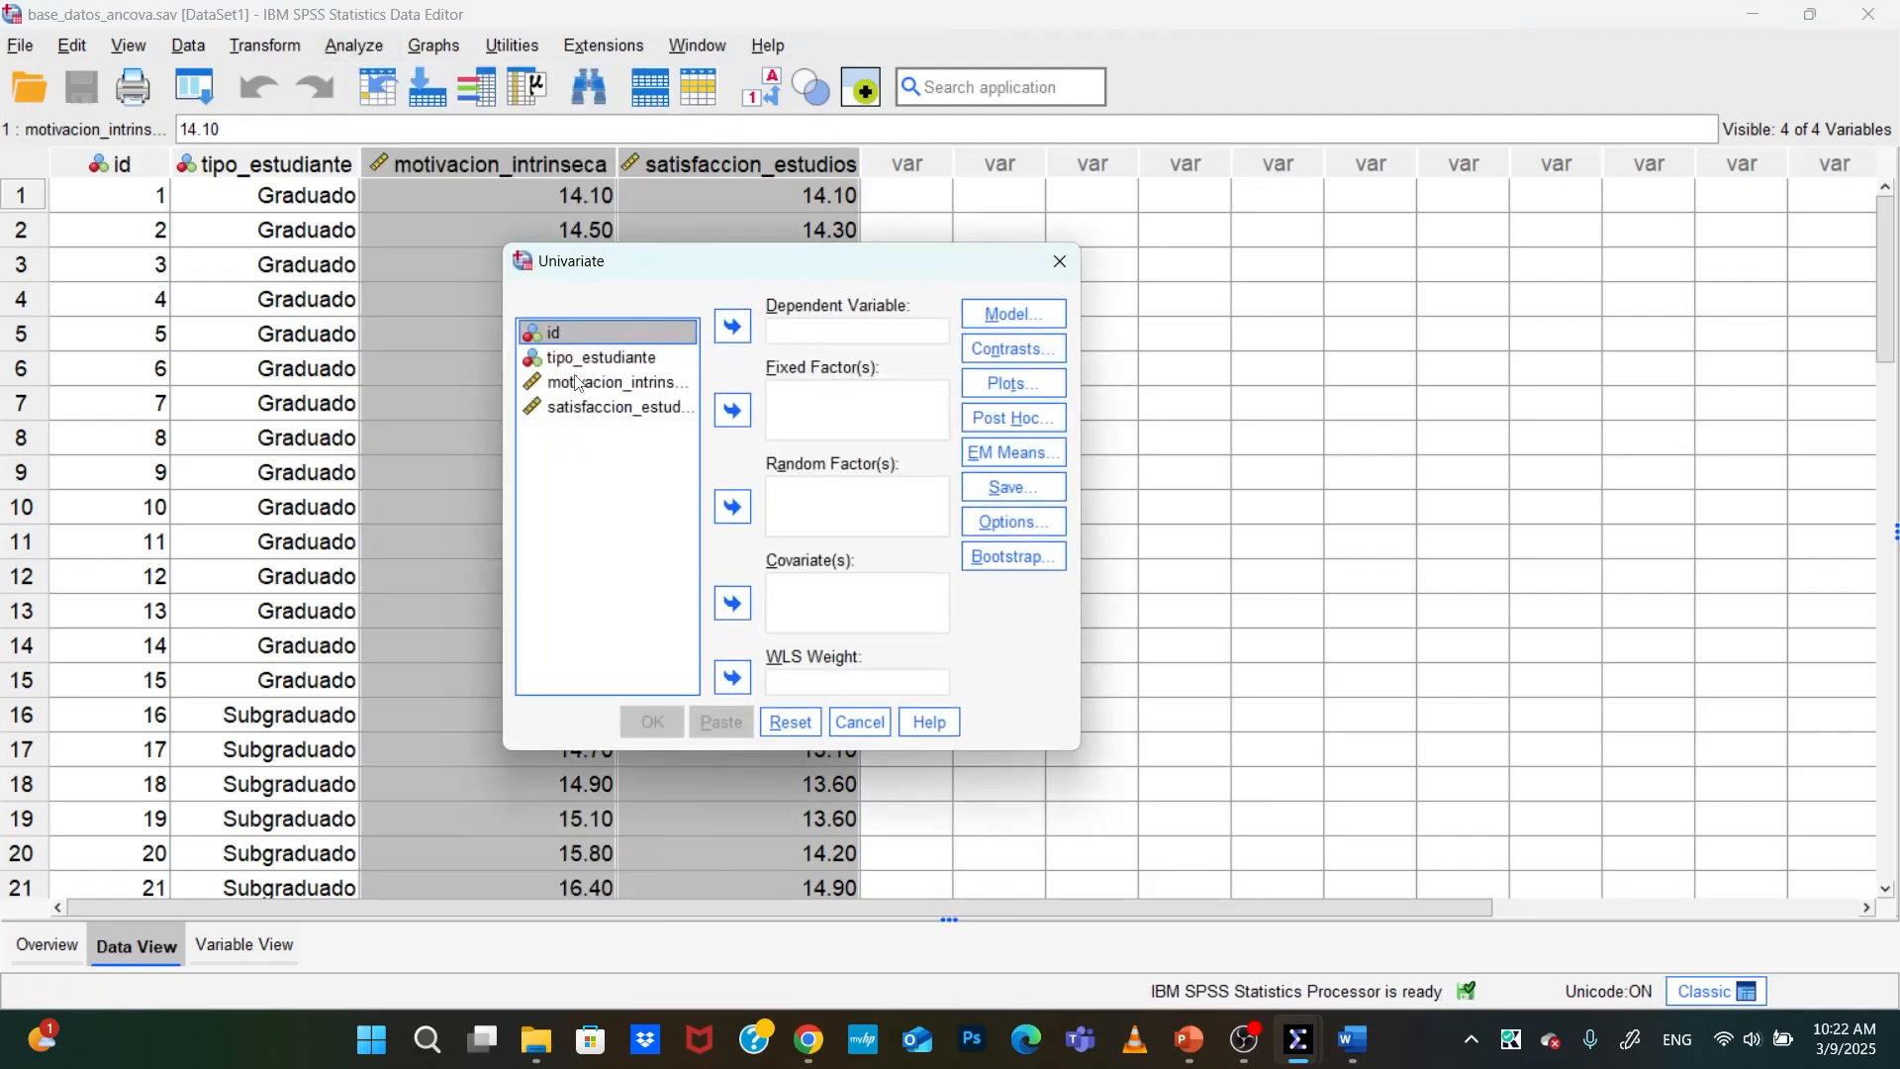
{"action": "left_click_drag", "start_coordinate": [602, 420], "coordinate": [821, 332]}
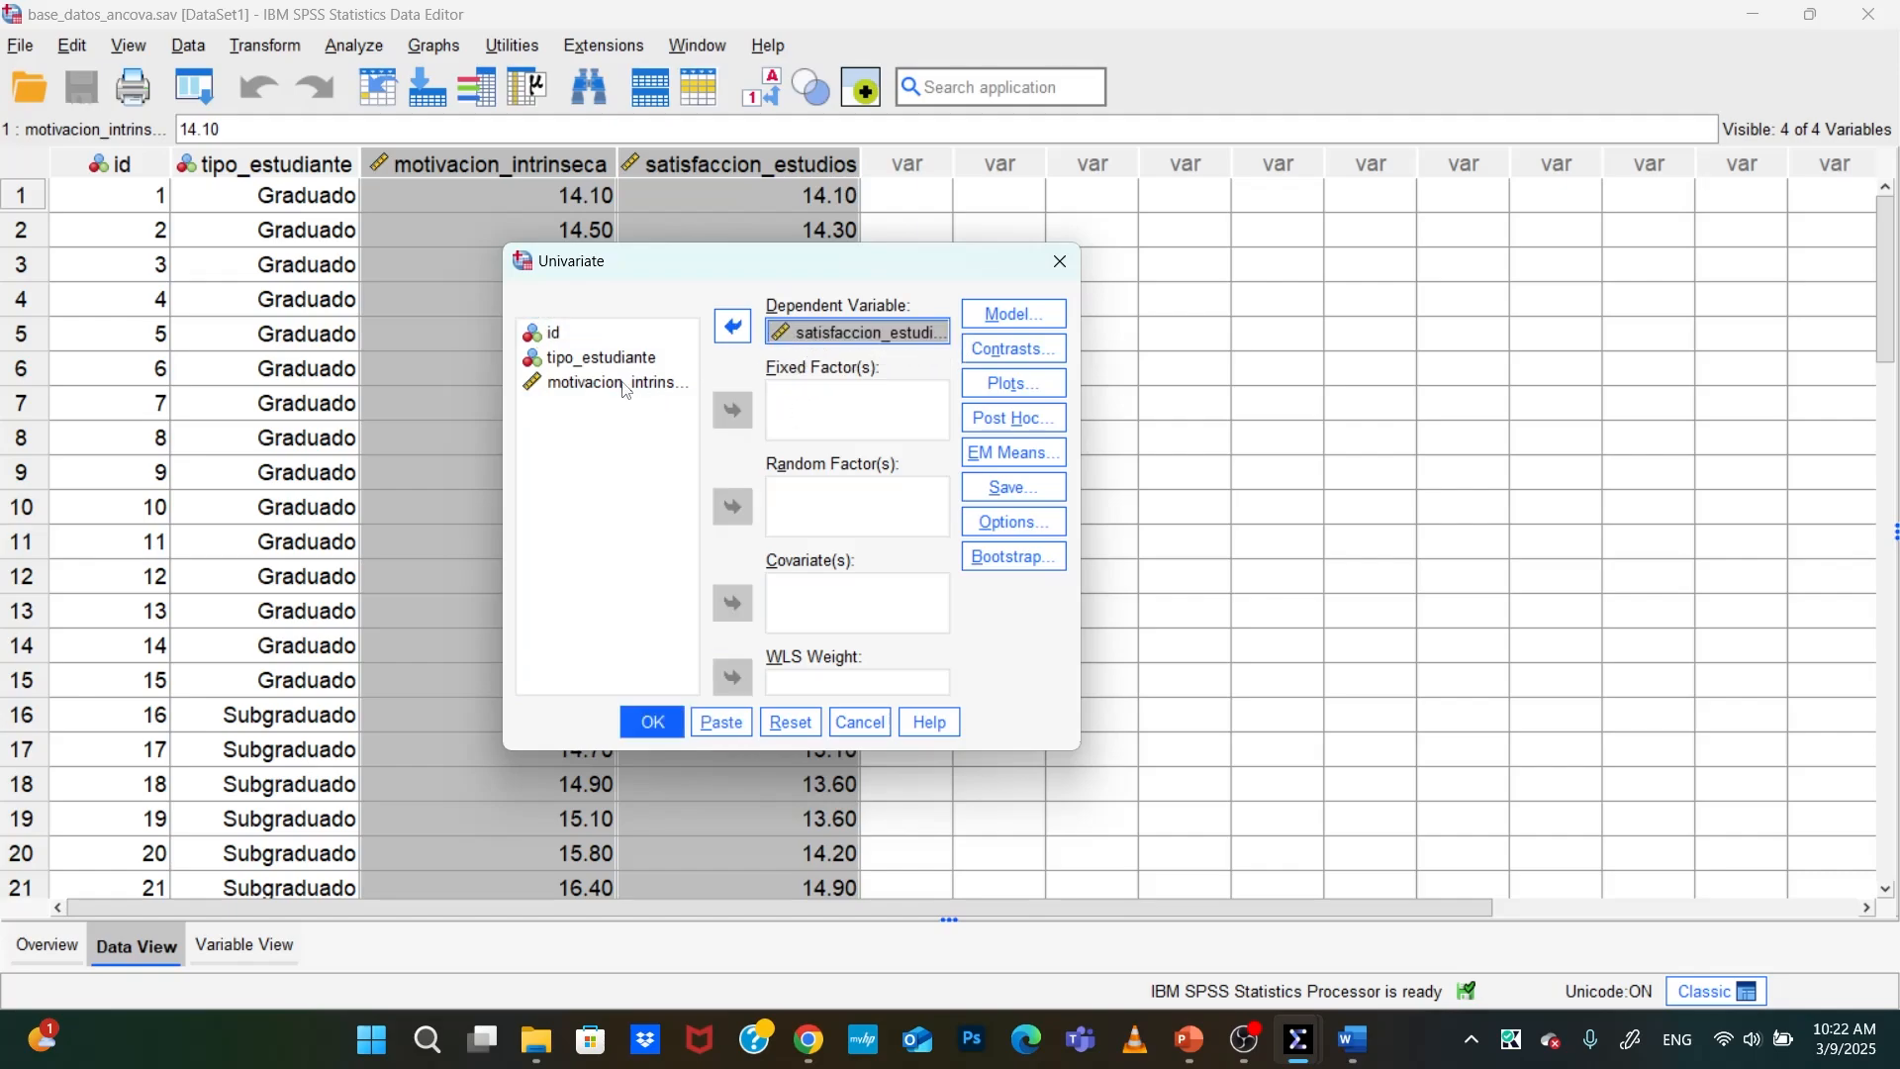
{"action": "left_click_drag", "start_coordinate": [602, 396], "coordinate": [797, 595]}
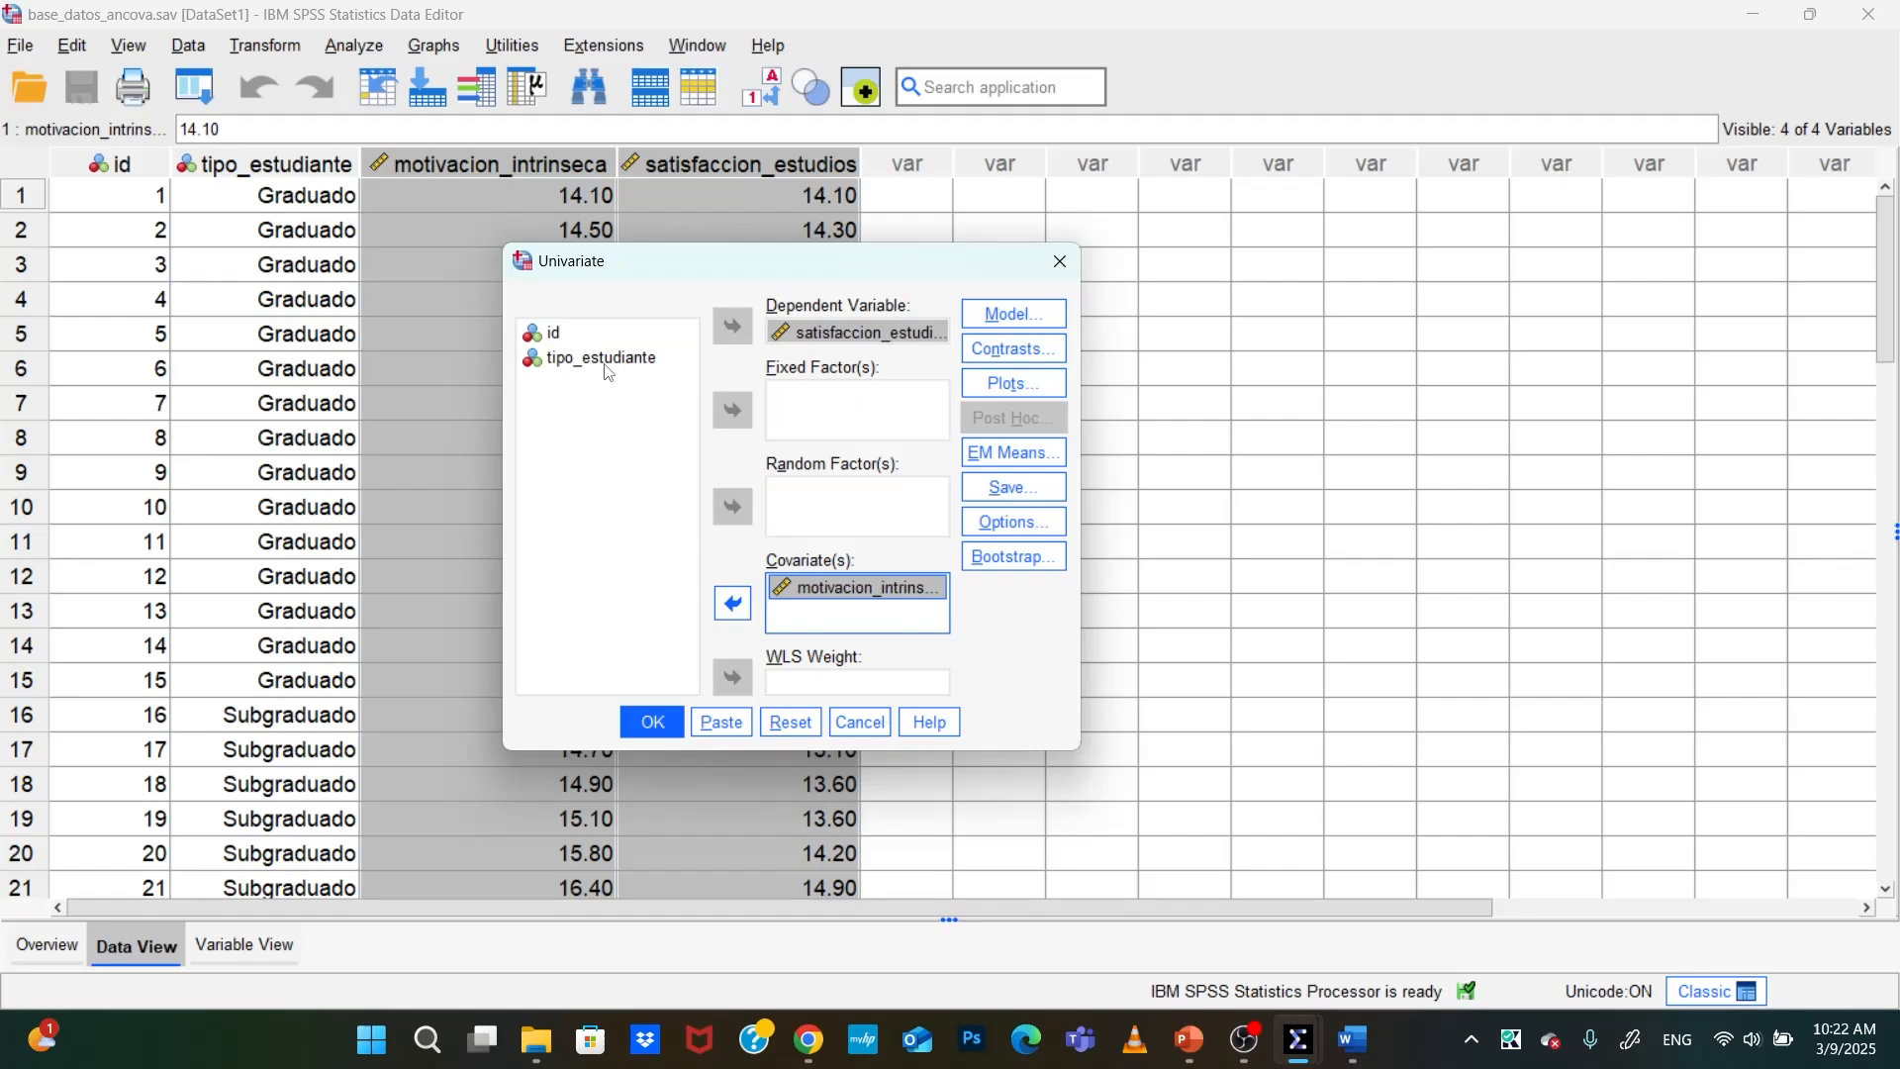
{"action": "left_click_drag", "start_coordinate": [607, 372], "coordinate": [846, 416]}
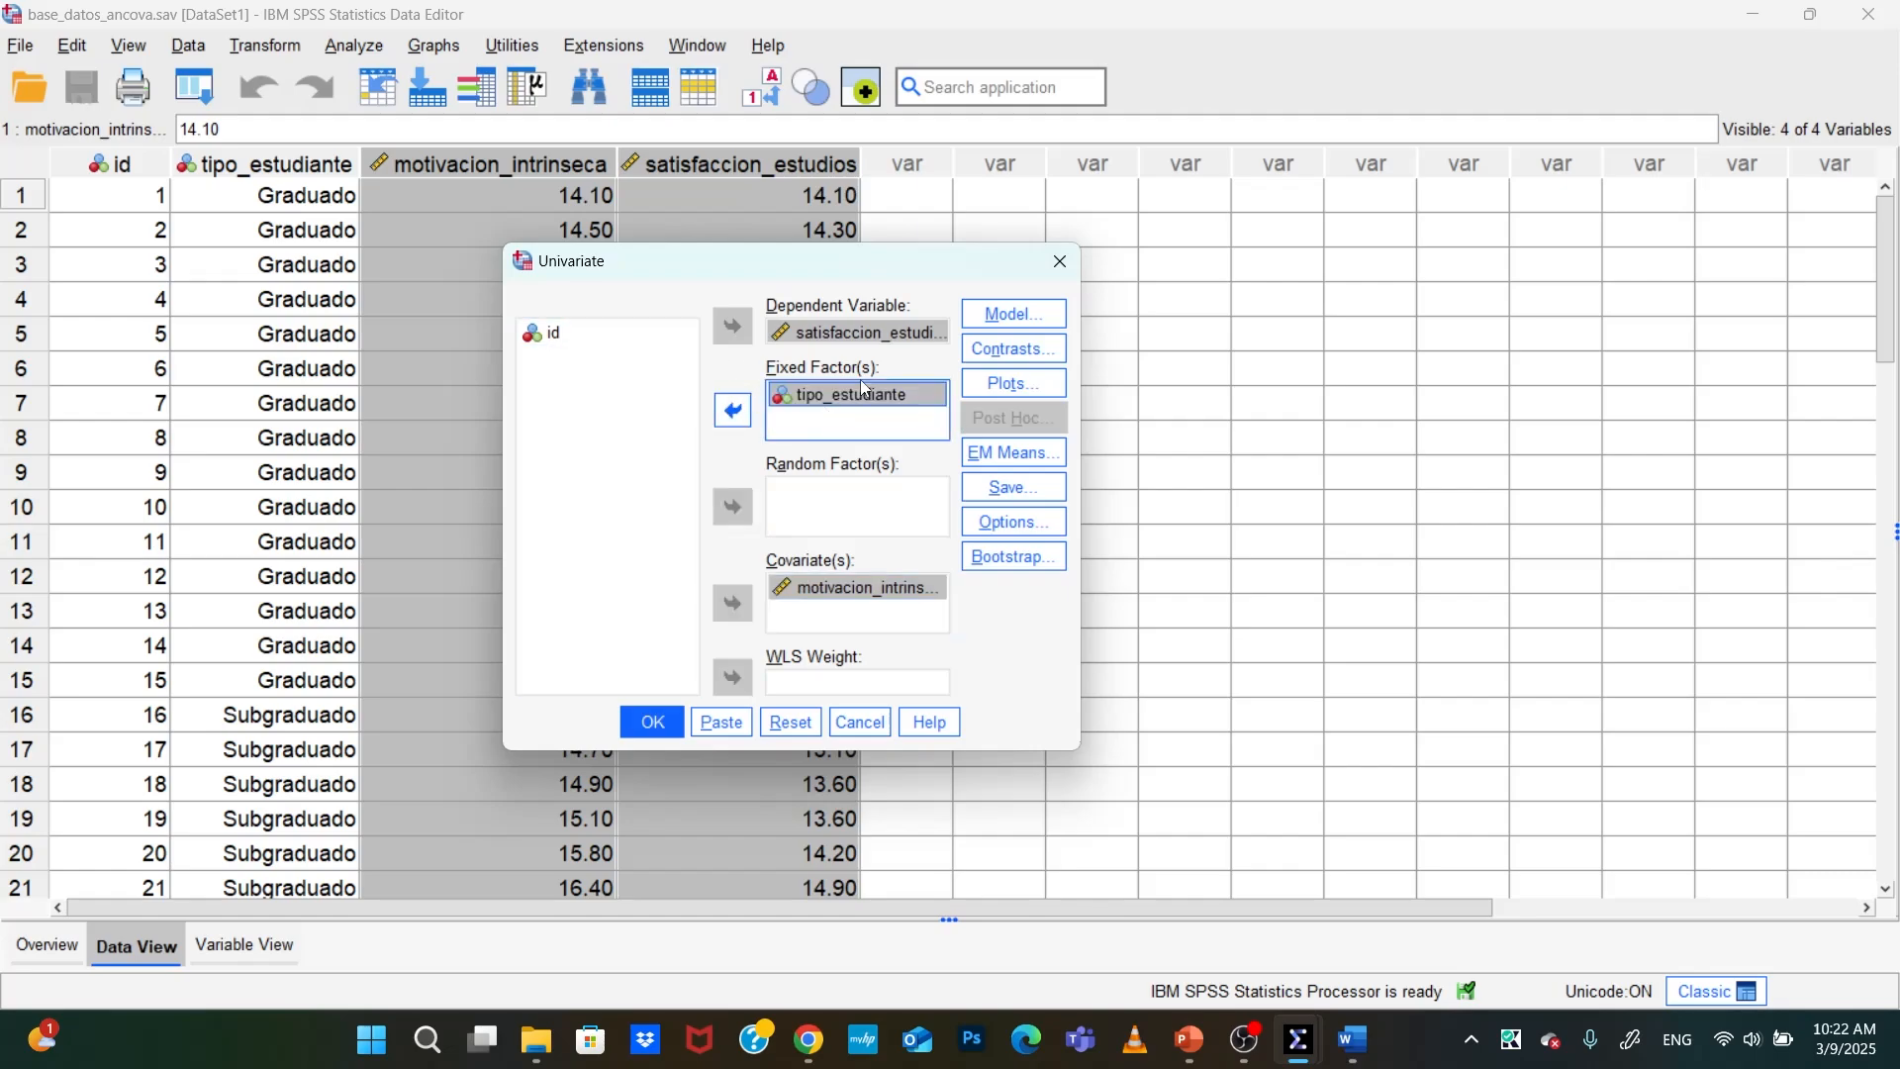
Build the model terms tipo_estudiante, motivacion_intrinseca and their interaction, and run the analysis
{"action": "left_click", "coordinate": [1012, 314]}
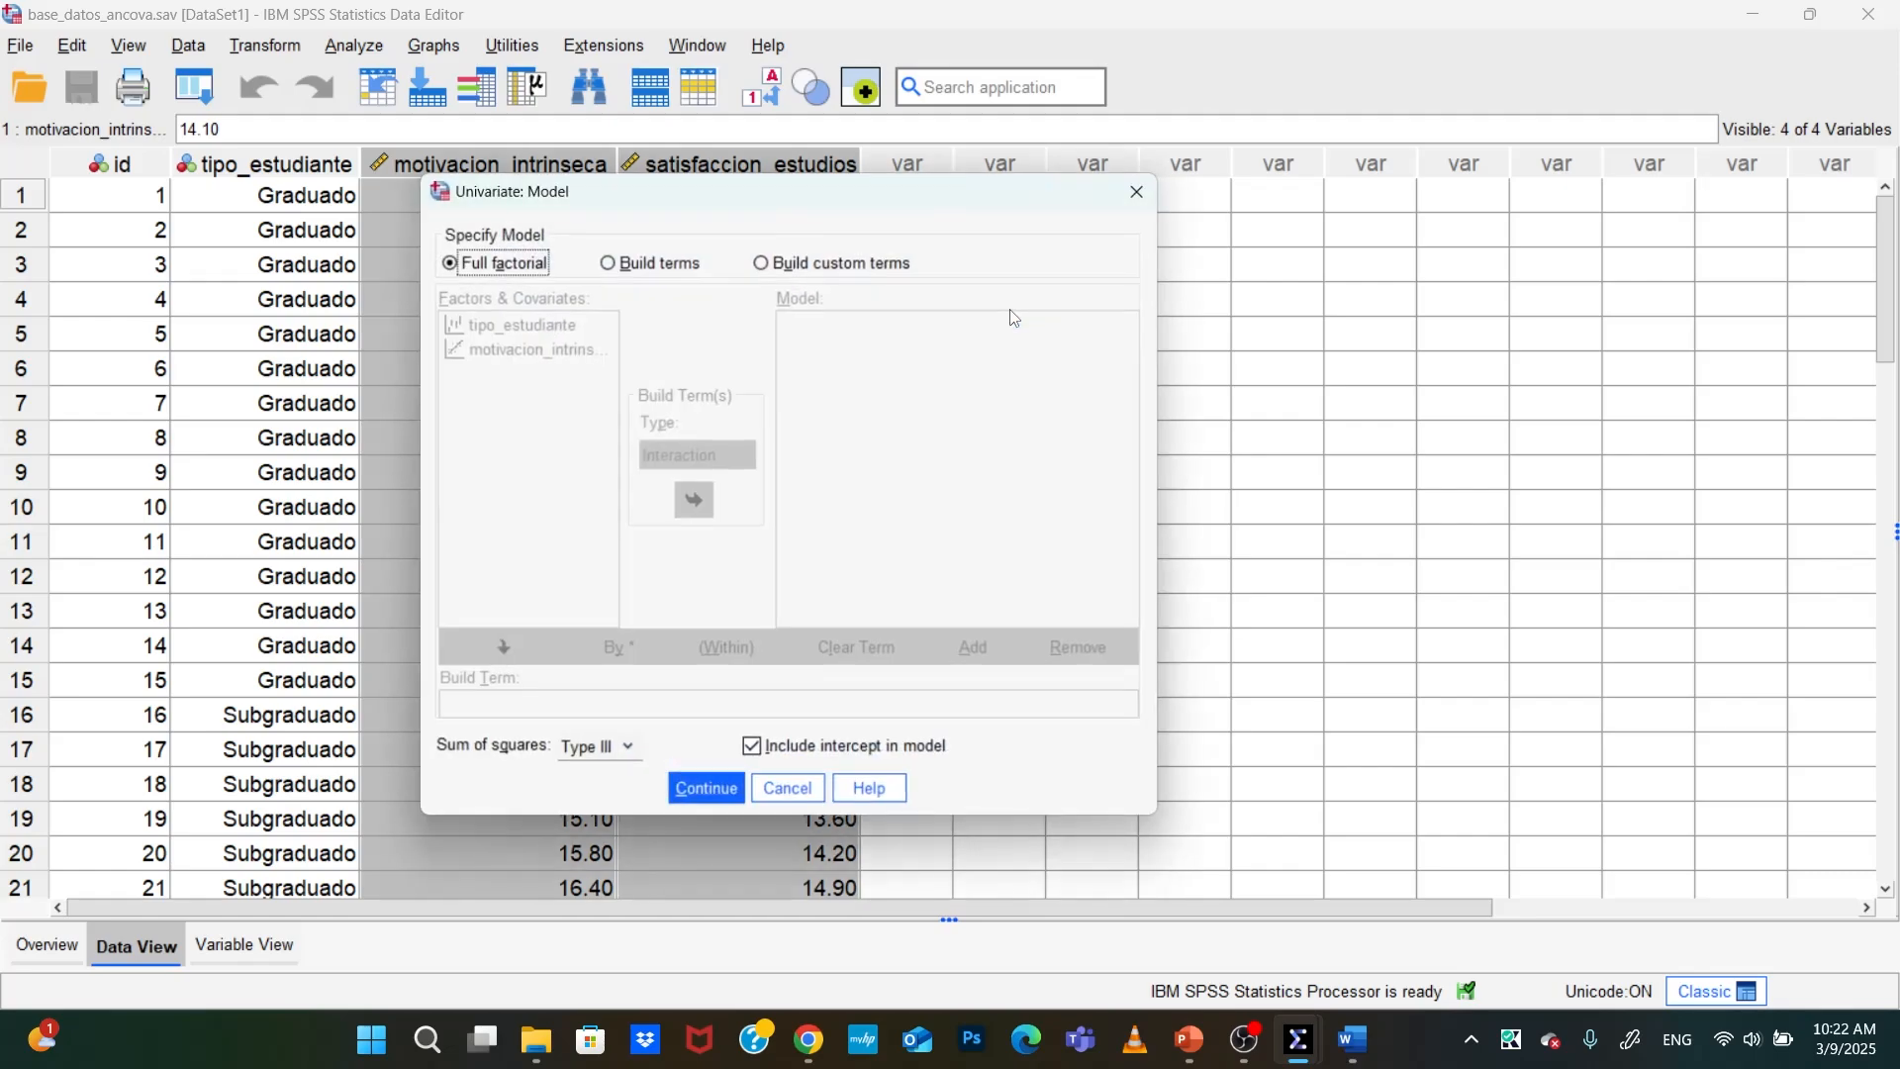
{"action": "left_click", "coordinate": [610, 262]}
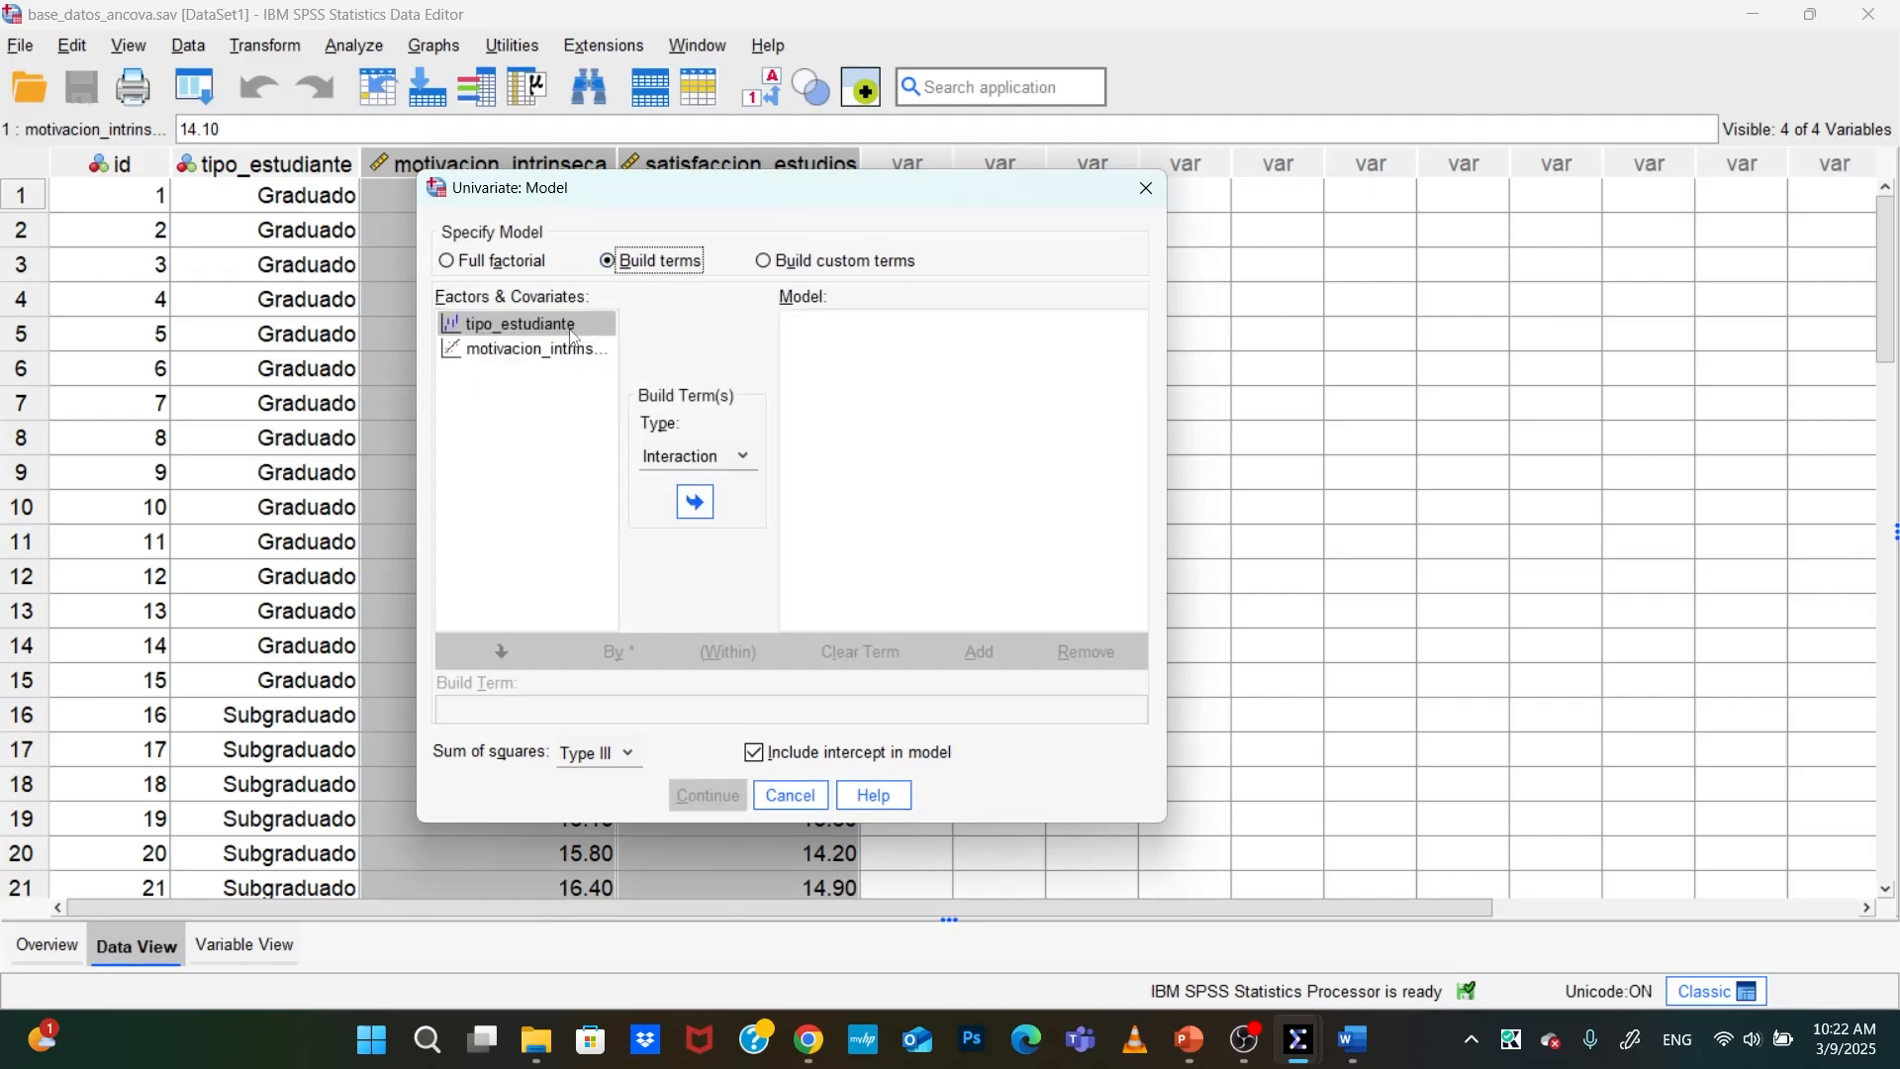
{"action": "left_click_drag", "start_coordinate": [549, 327], "coordinate": [861, 357]}
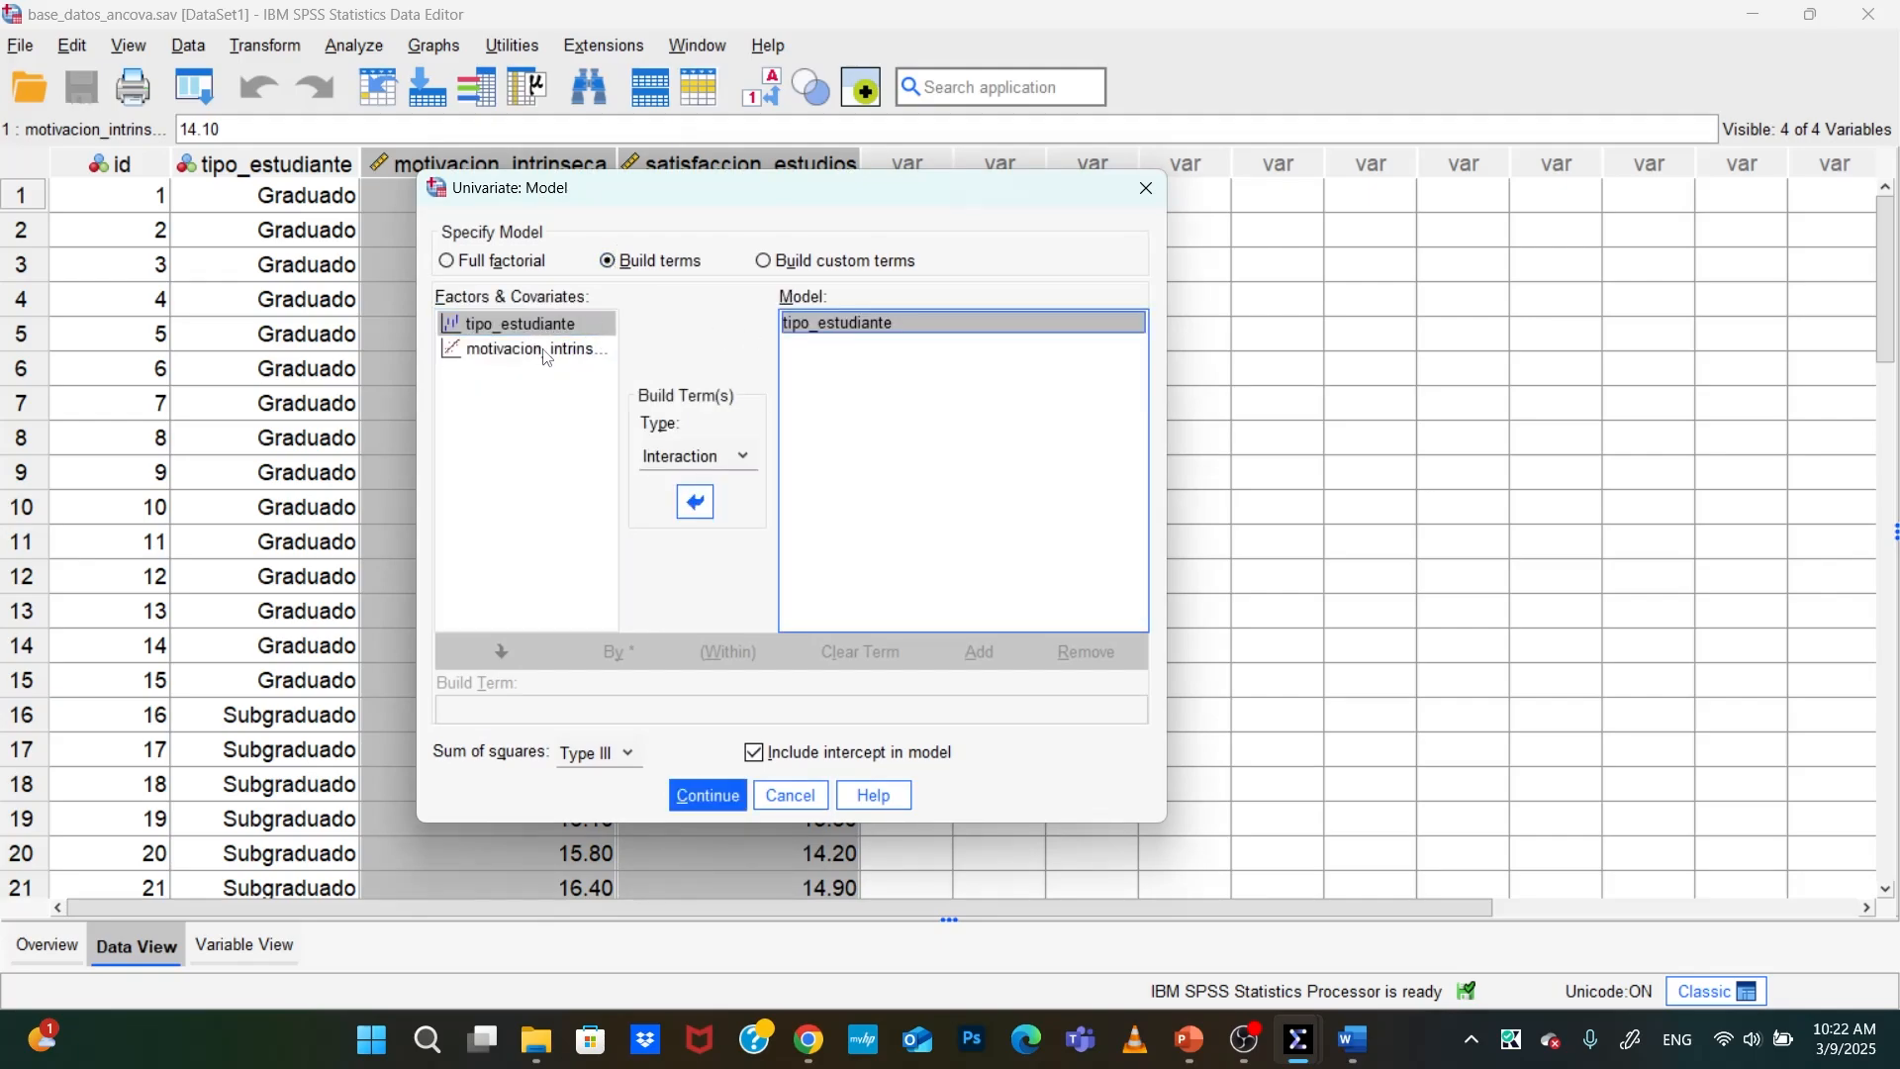
{"action": "left_click_drag", "start_coordinate": [546, 356], "coordinate": [938, 375]}
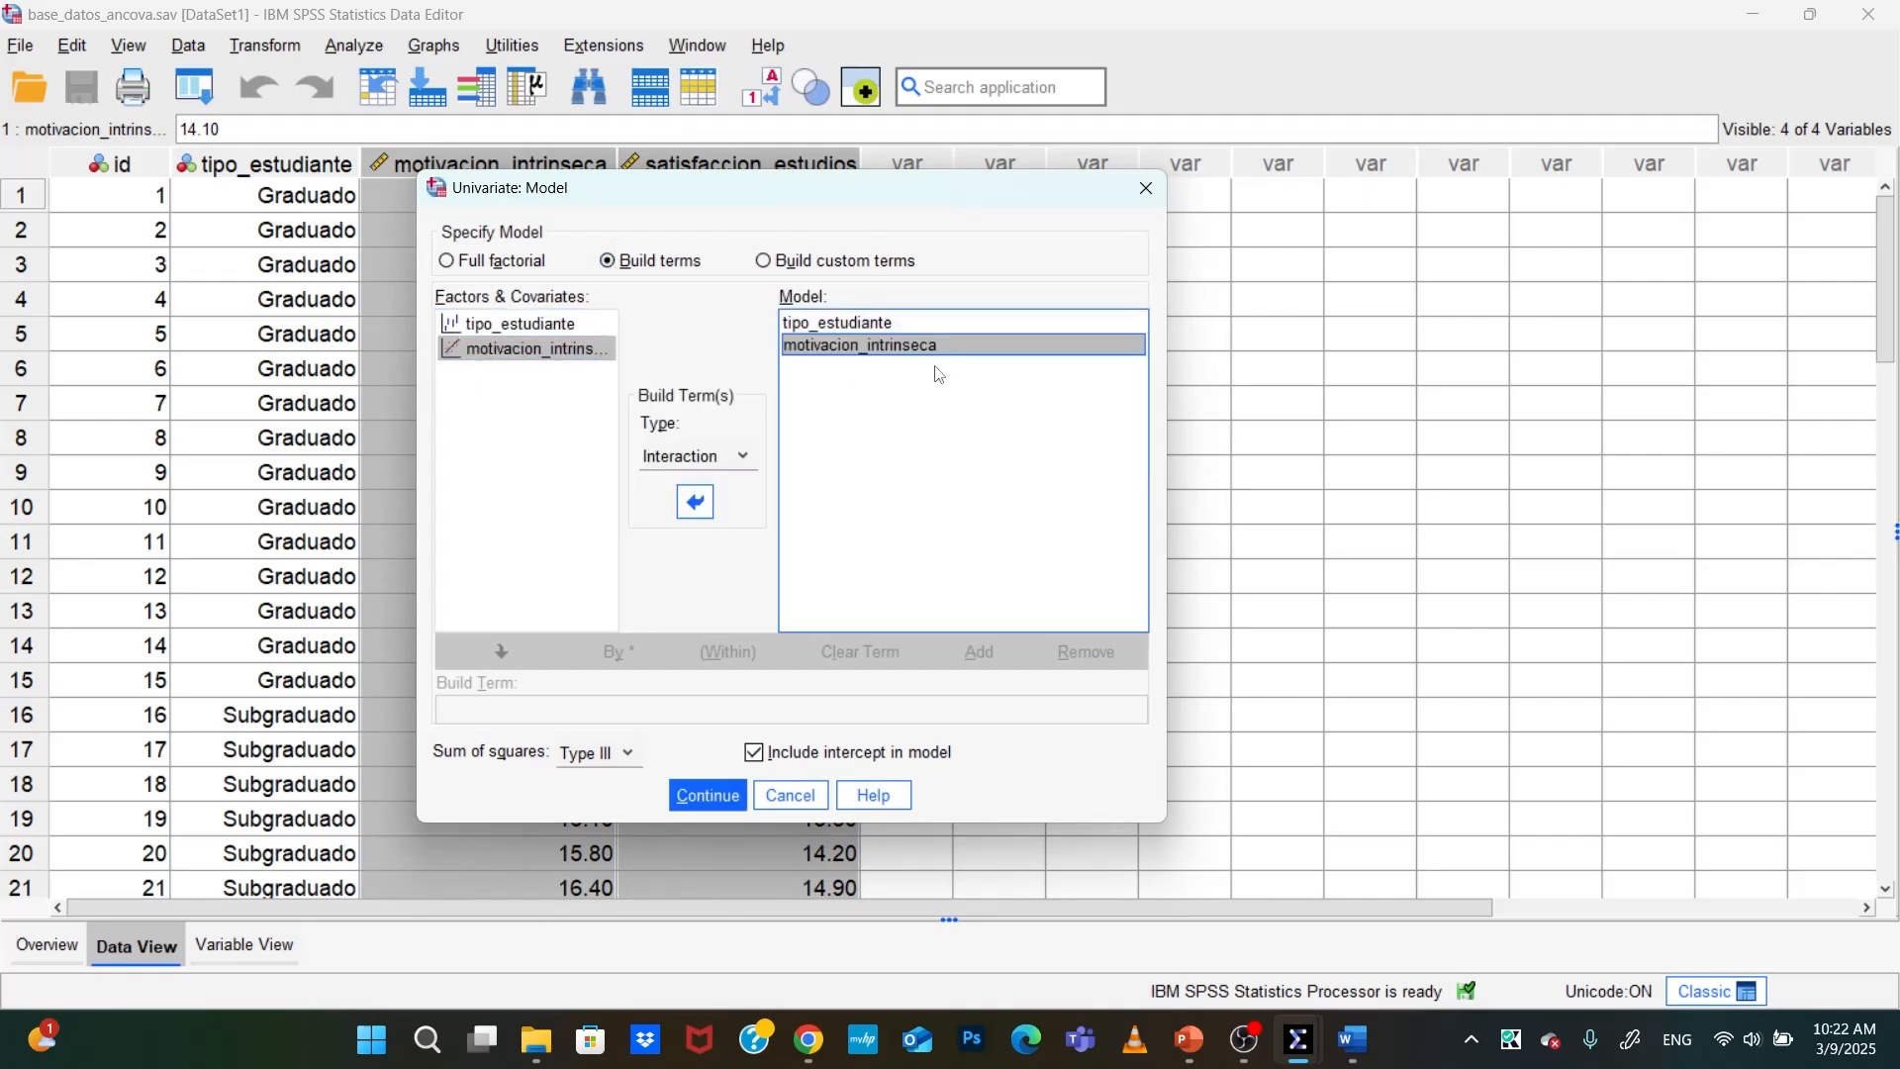
{"action": "left_click", "coordinate": [514, 332]}
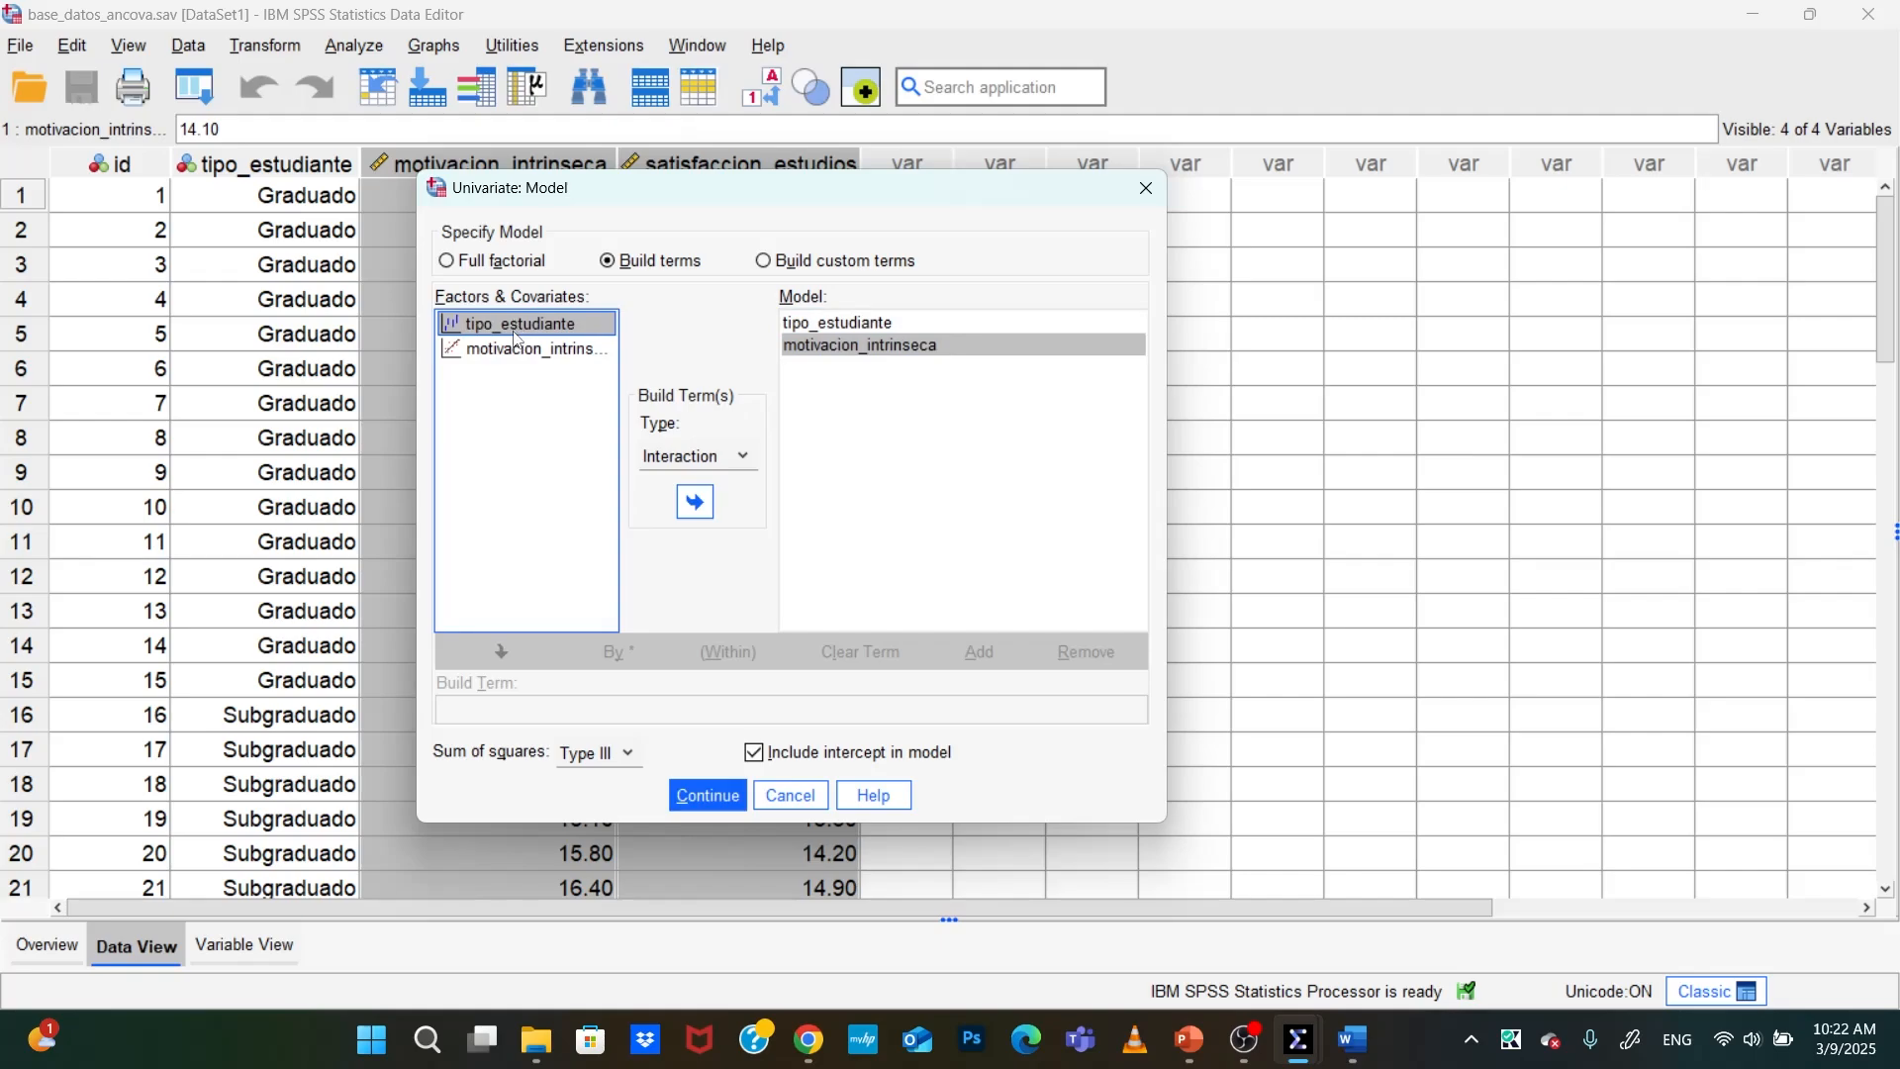
{"action": "left_click", "coordinate": [510, 350], "text": "ctrl"}
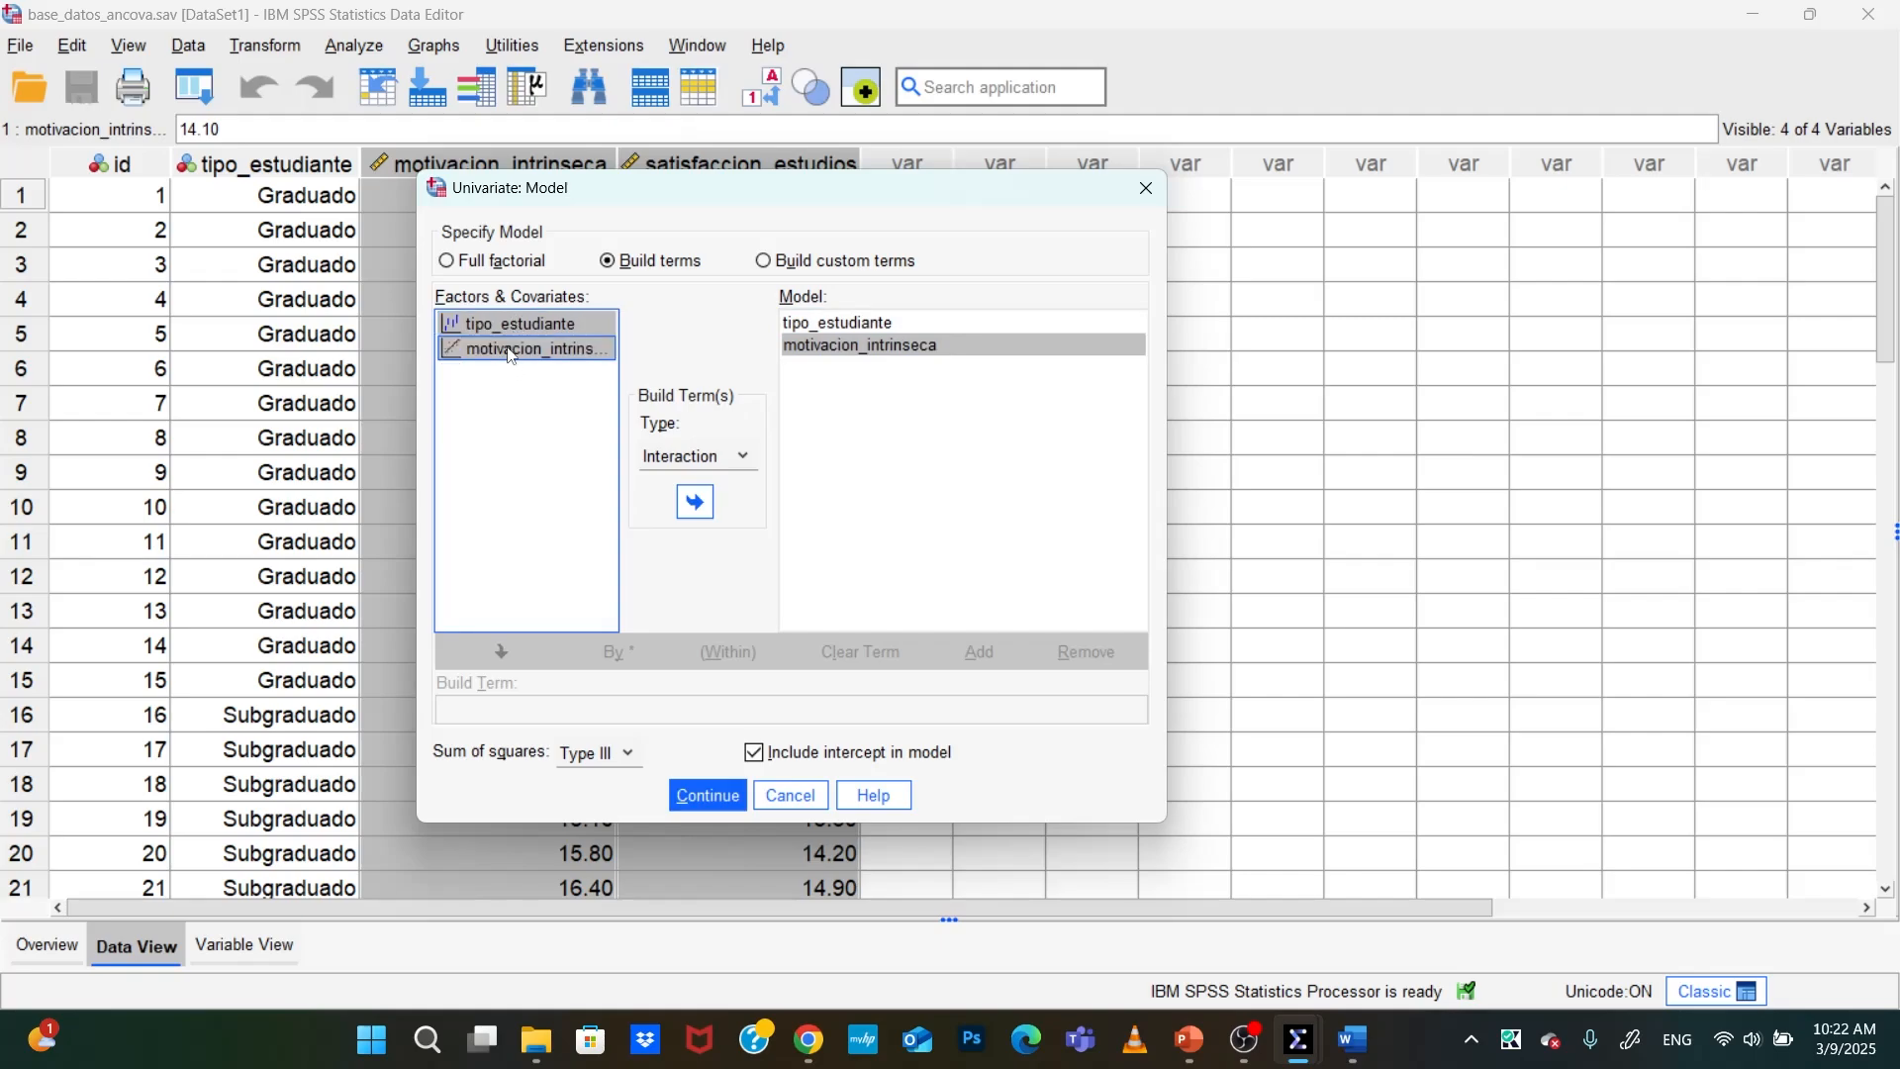
{"action": "left_click", "coordinate": [694, 505]}
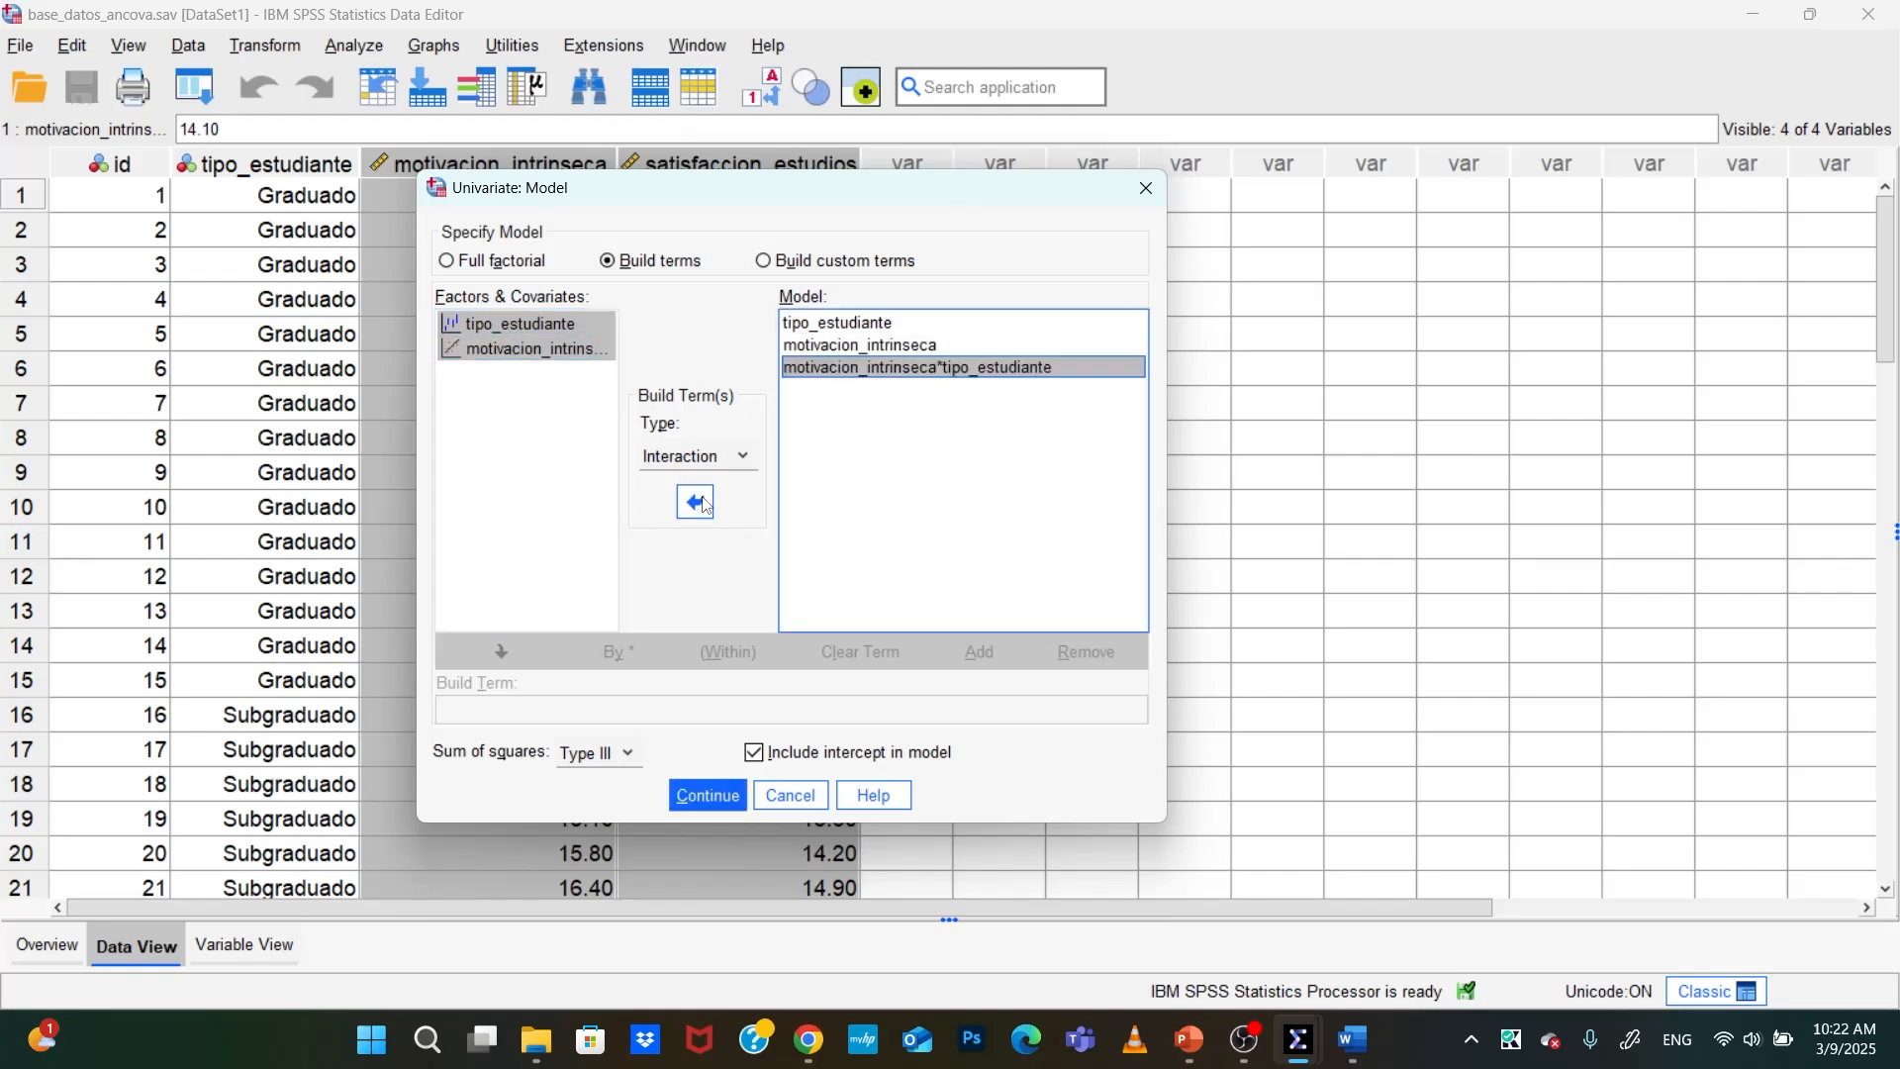
{"action": "left_click", "coordinate": [709, 798]}
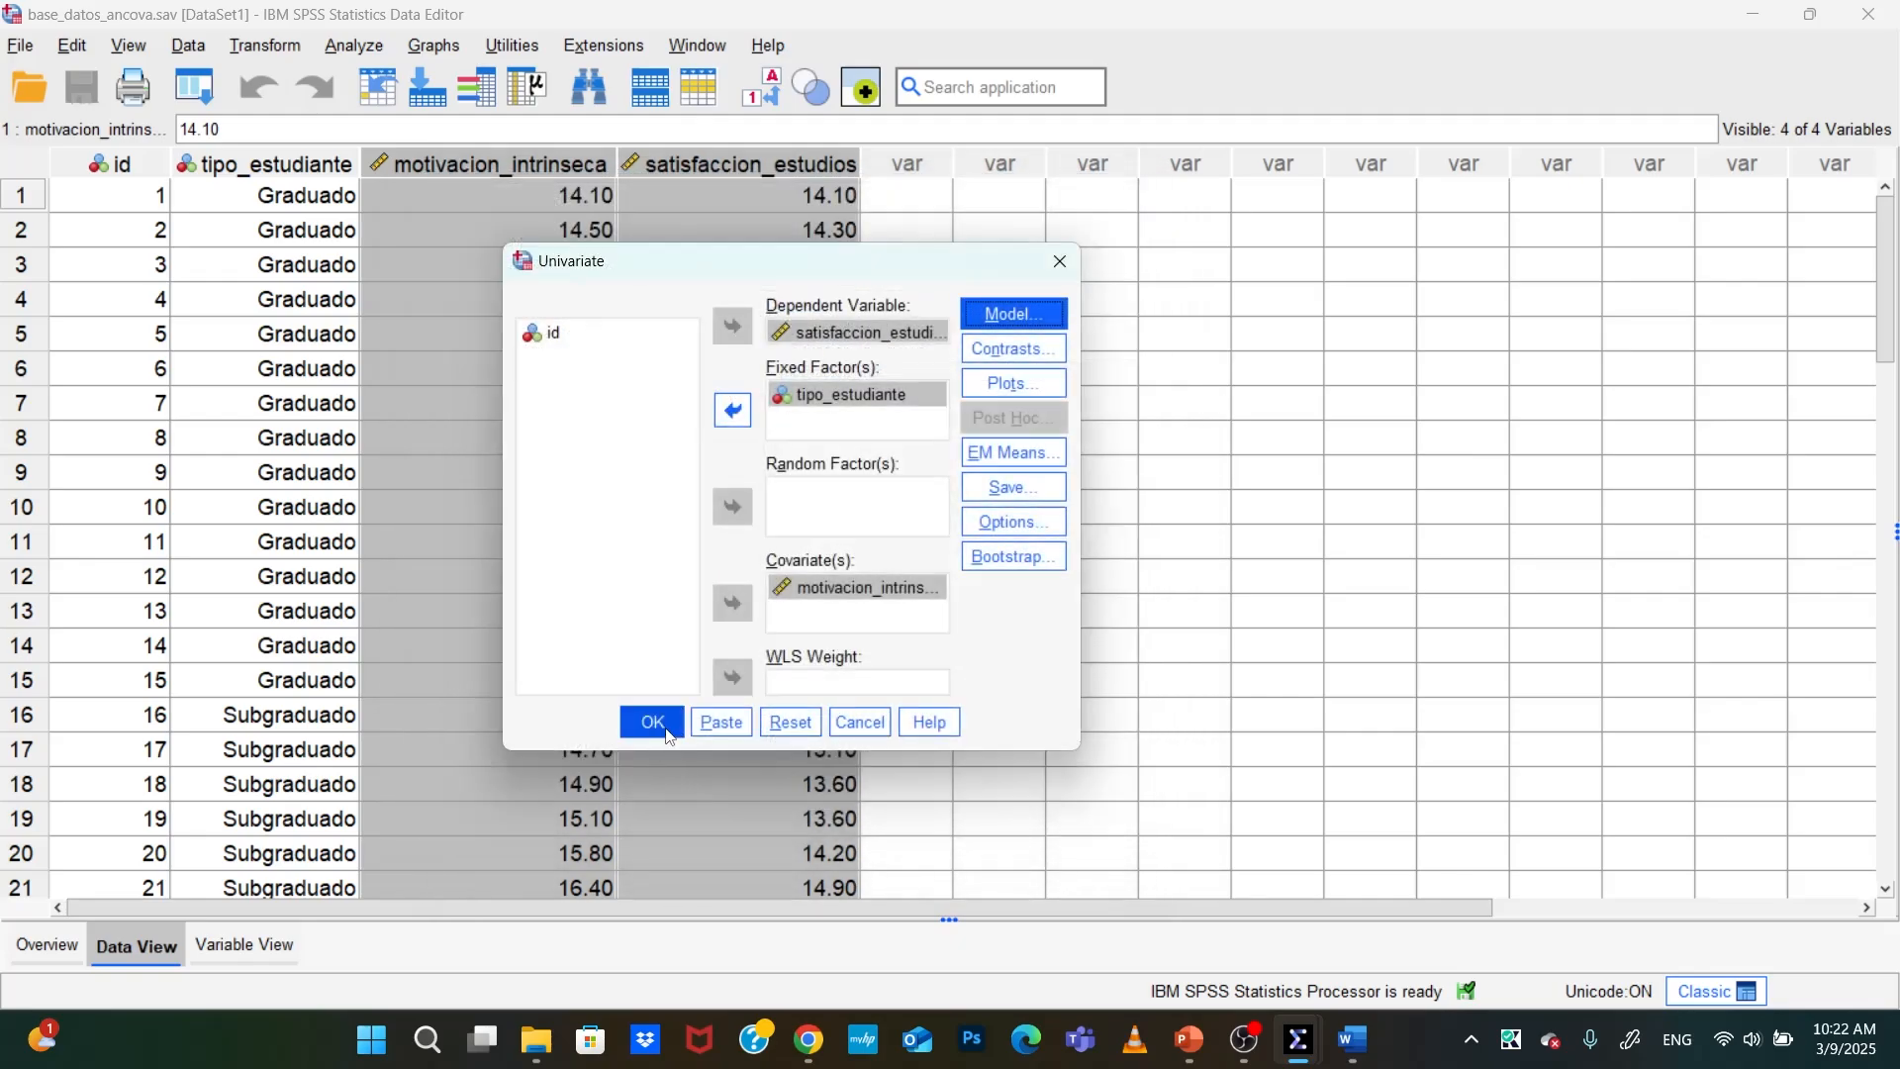
{"action": "left_click", "coordinate": [650, 718]}
Copy the Tests of Between-Subjects Effects table from the SPSS output and paste it into a new Paint image
{"action": "right_click", "coordinate": [607, 748]}
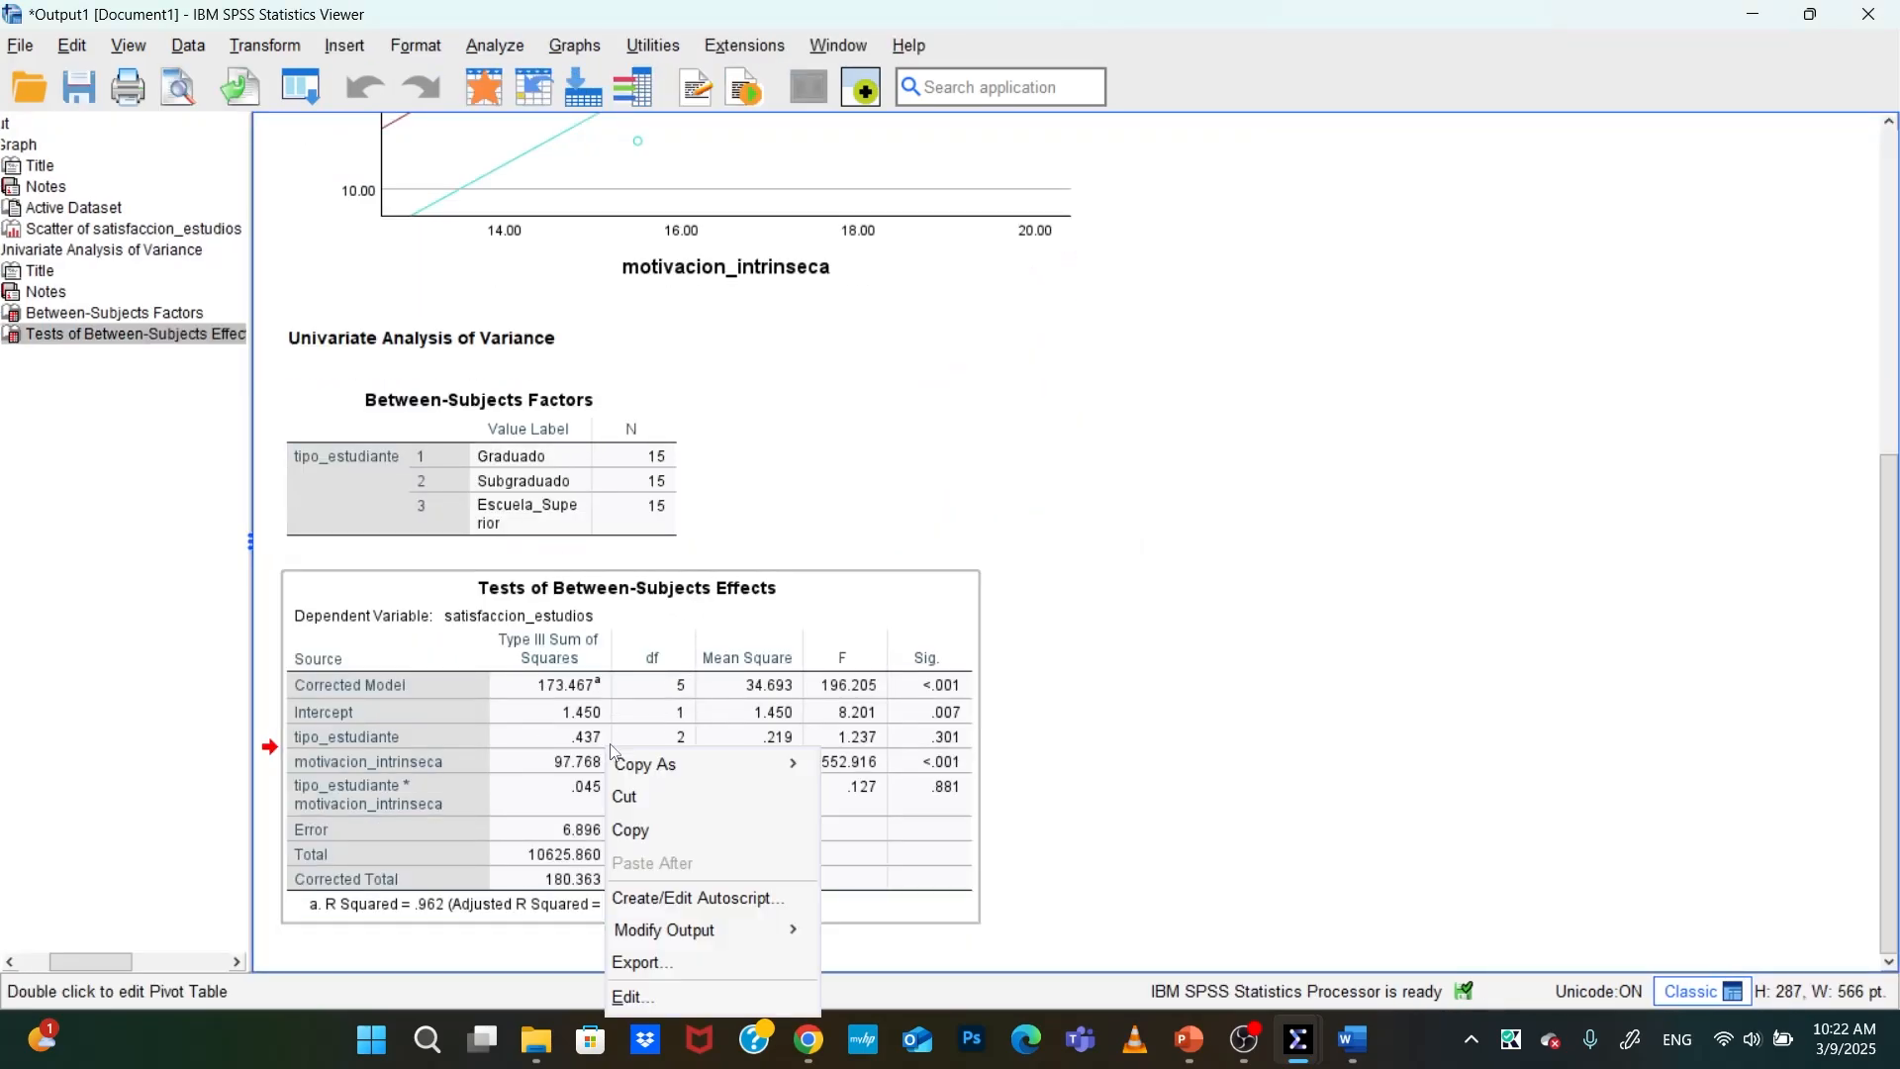
{"action": "left_click", "coordinate": [658, 831]}
{"action": "left_click", "coordinate": [426, 1039]}
{"action": "type", "text": "pai"}
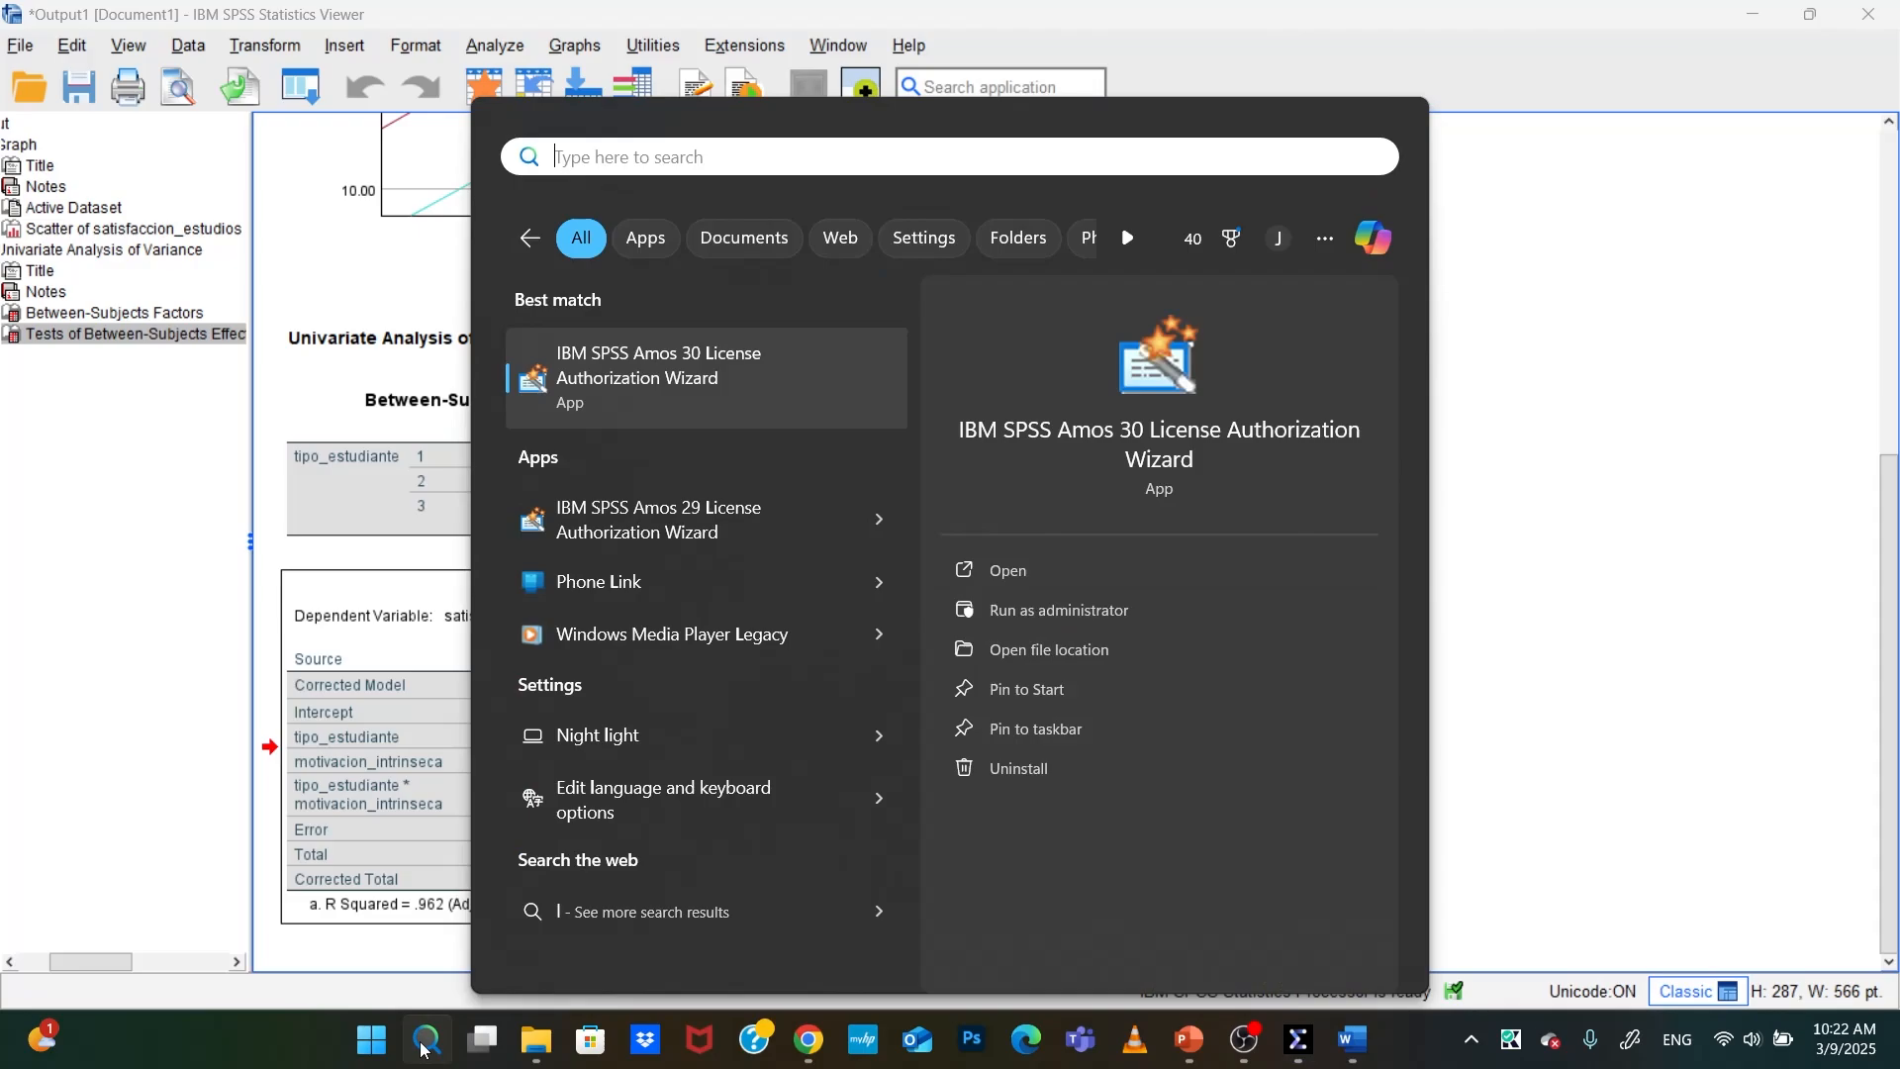
{"action": "type", "text": "nt"}
{"action": "key", "text": "Return"}
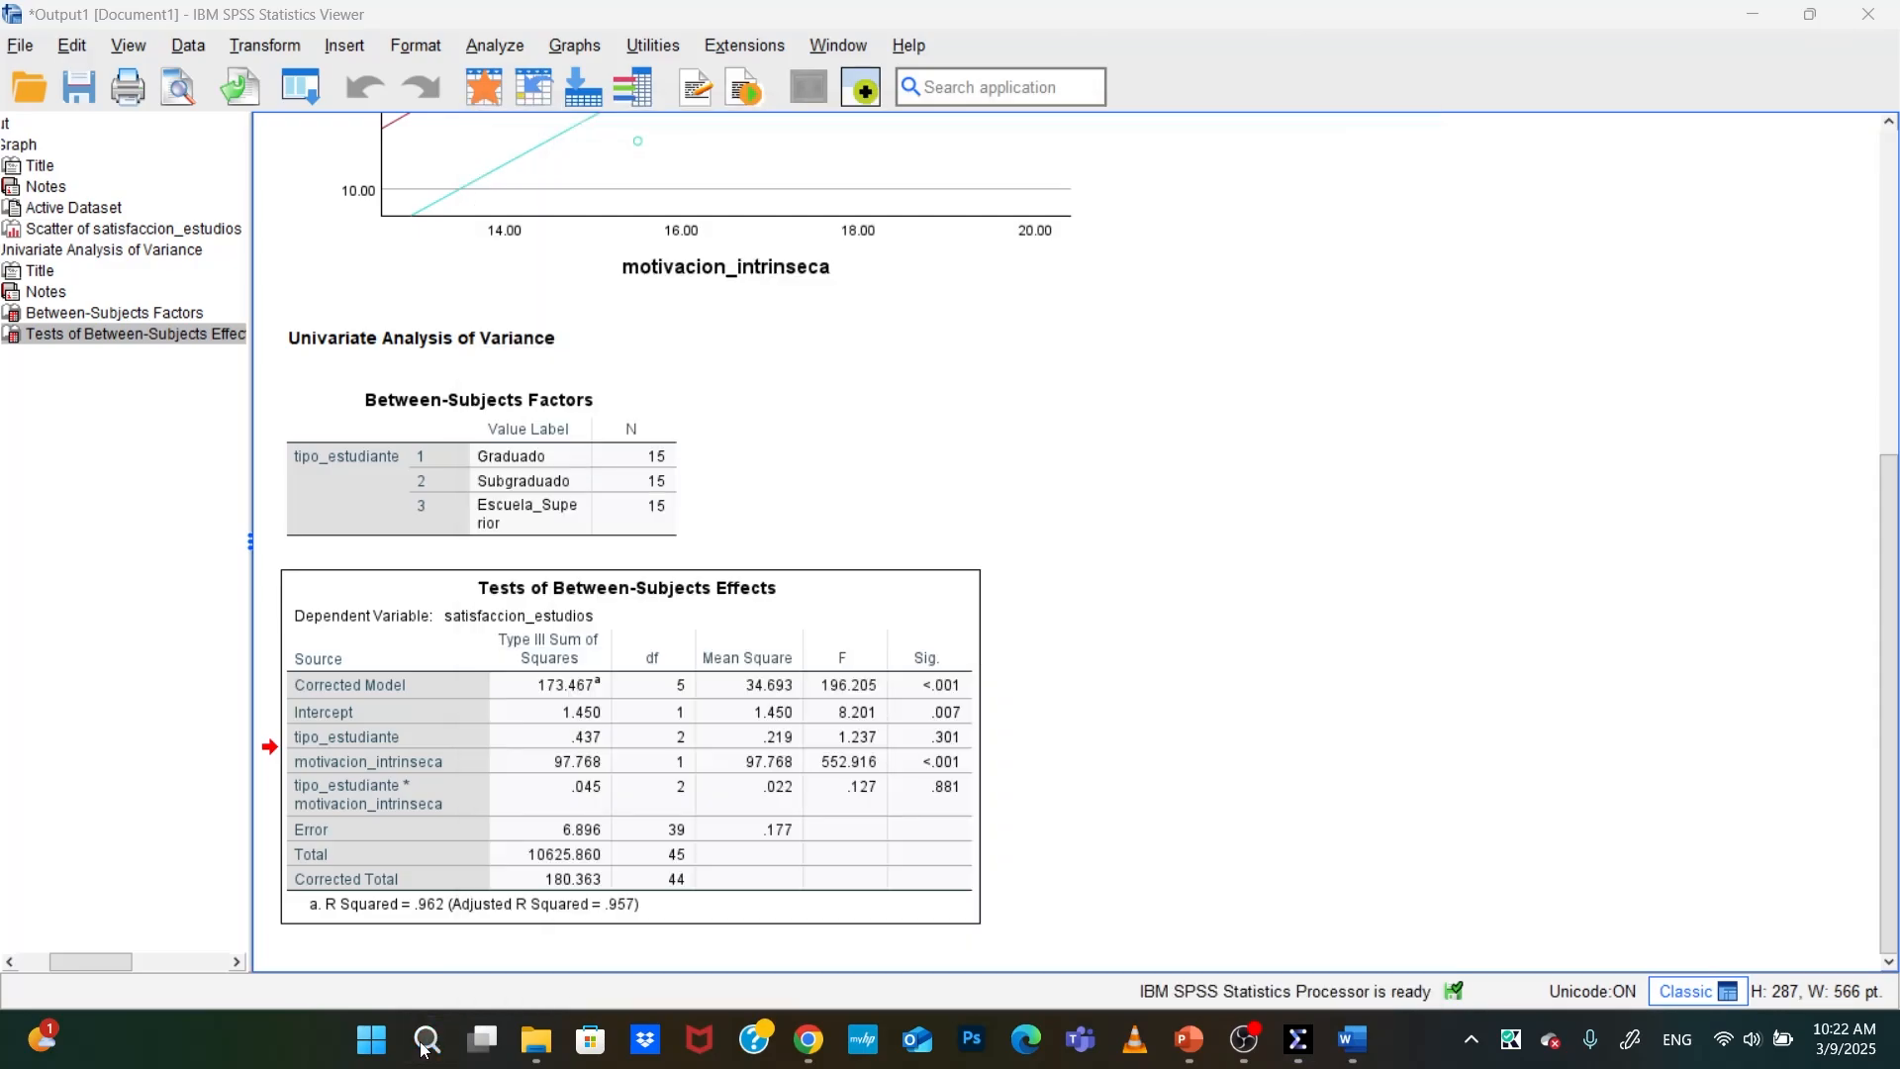
{"action": "key", "text": "ctrl+v"}
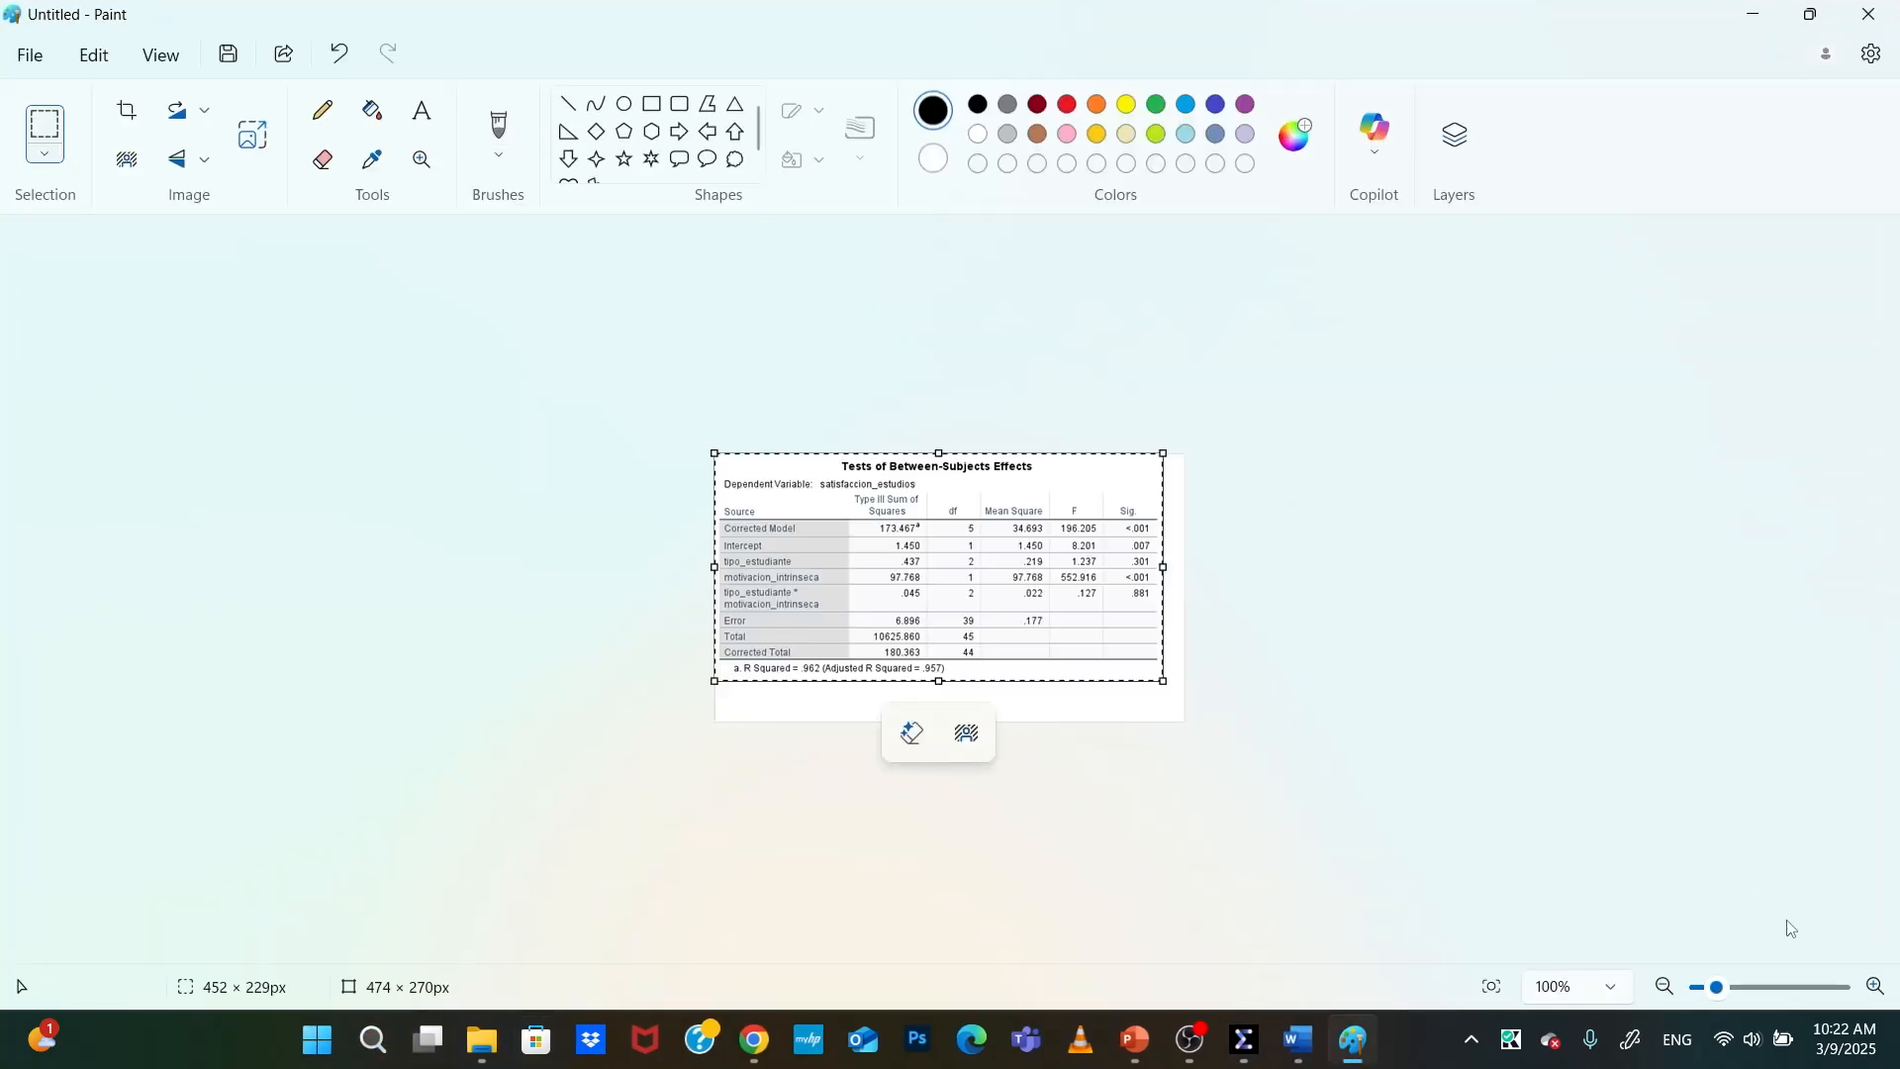
Examine the enlarged Tests of Between-Subjects Effects table, especially the tipo_estudiante * motivacion_intrinseca interaction and Error rows
{"action": "left_click", "coordinate": [1873, 987]}
{"action": "left_click", "coordinate": [1874, 987]}
{"action": "left_click", "coordinate": [1874, 987]}
{"action": "left_click", "coordinate": [1873, 986]}
{"action": "left_click", "coordinate": [1874, 986]}
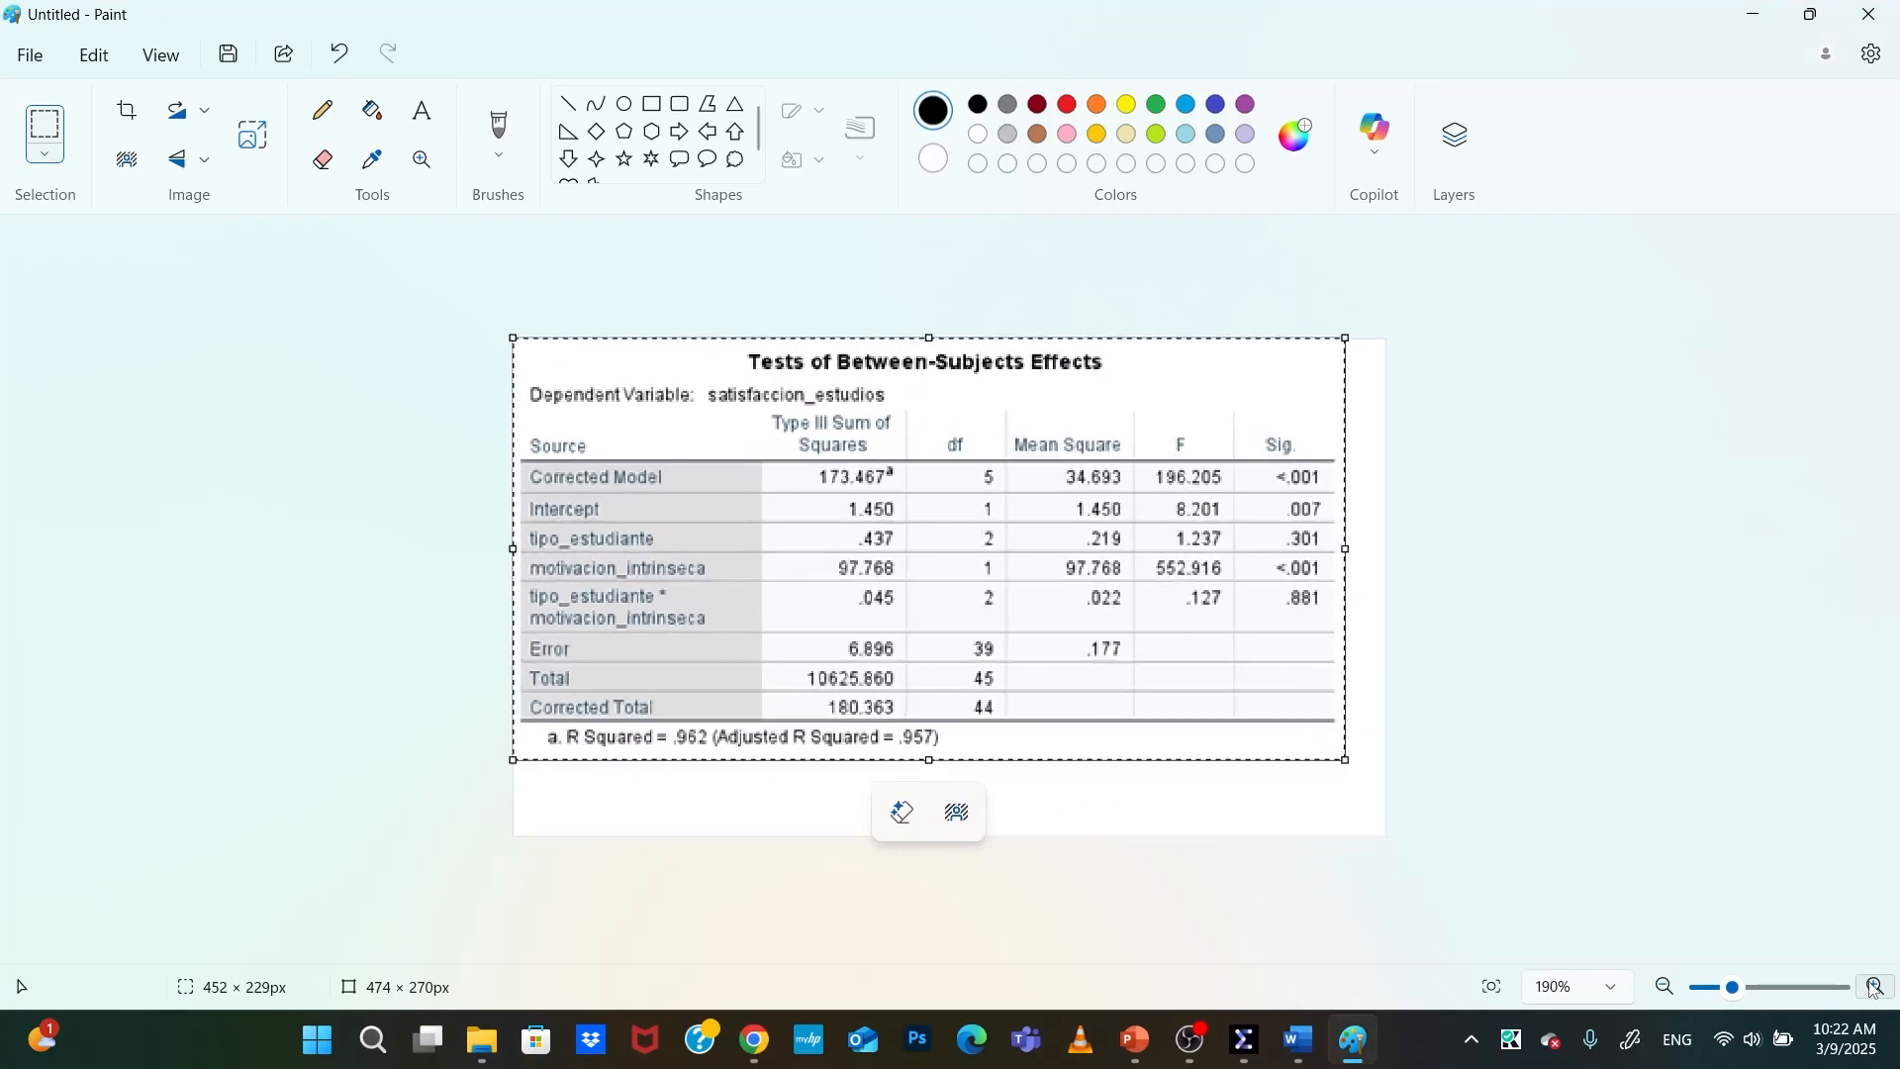
{"action": "left_click", "coordinate": [1873, 987]}
{"action": "left_click", "coordinate": [1874, 987]}
{"action": "scroll", "coordinate": [1659, 673], "scroll_direction": "up", "scroll_amount": 2}
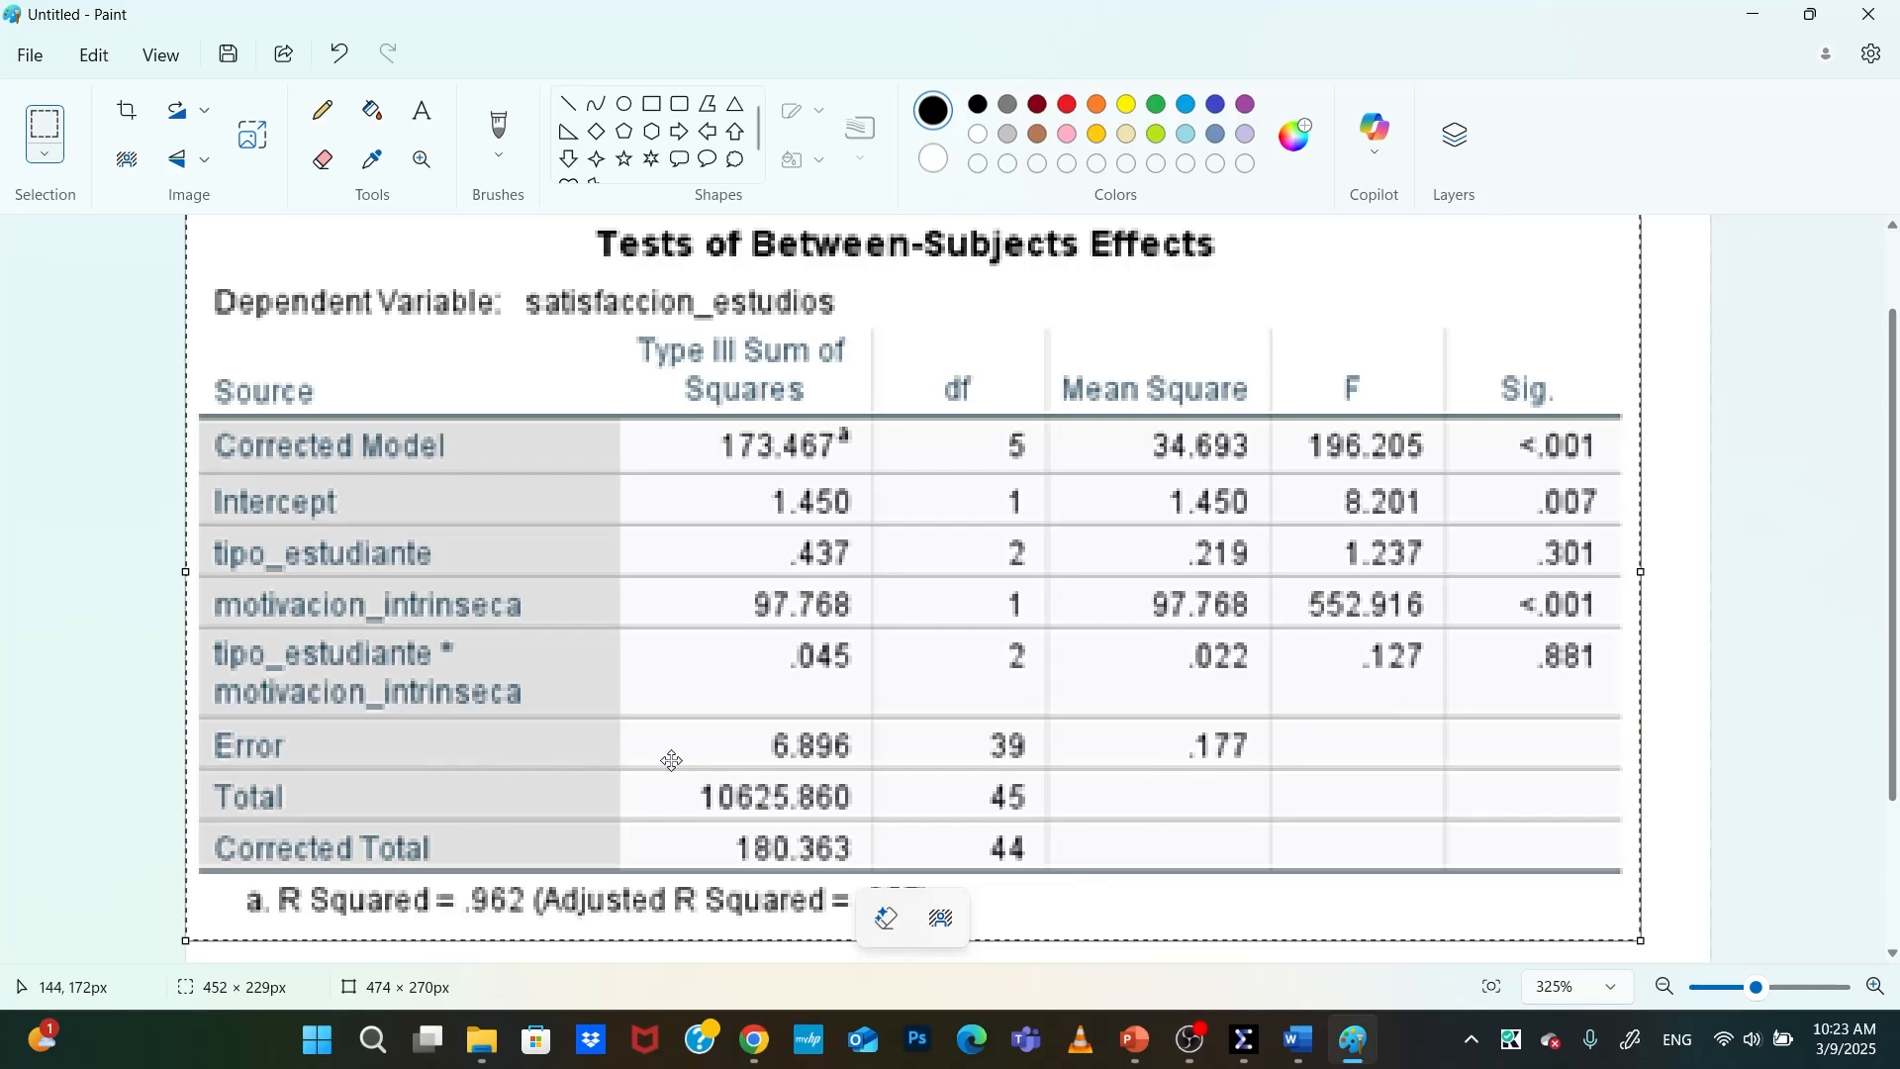
Compare the interaction's degrees of freedom, F and p values in the Word report with the table pasted in Paint
{"action": "mouse_move", "coordinate": [1148, 1055]}
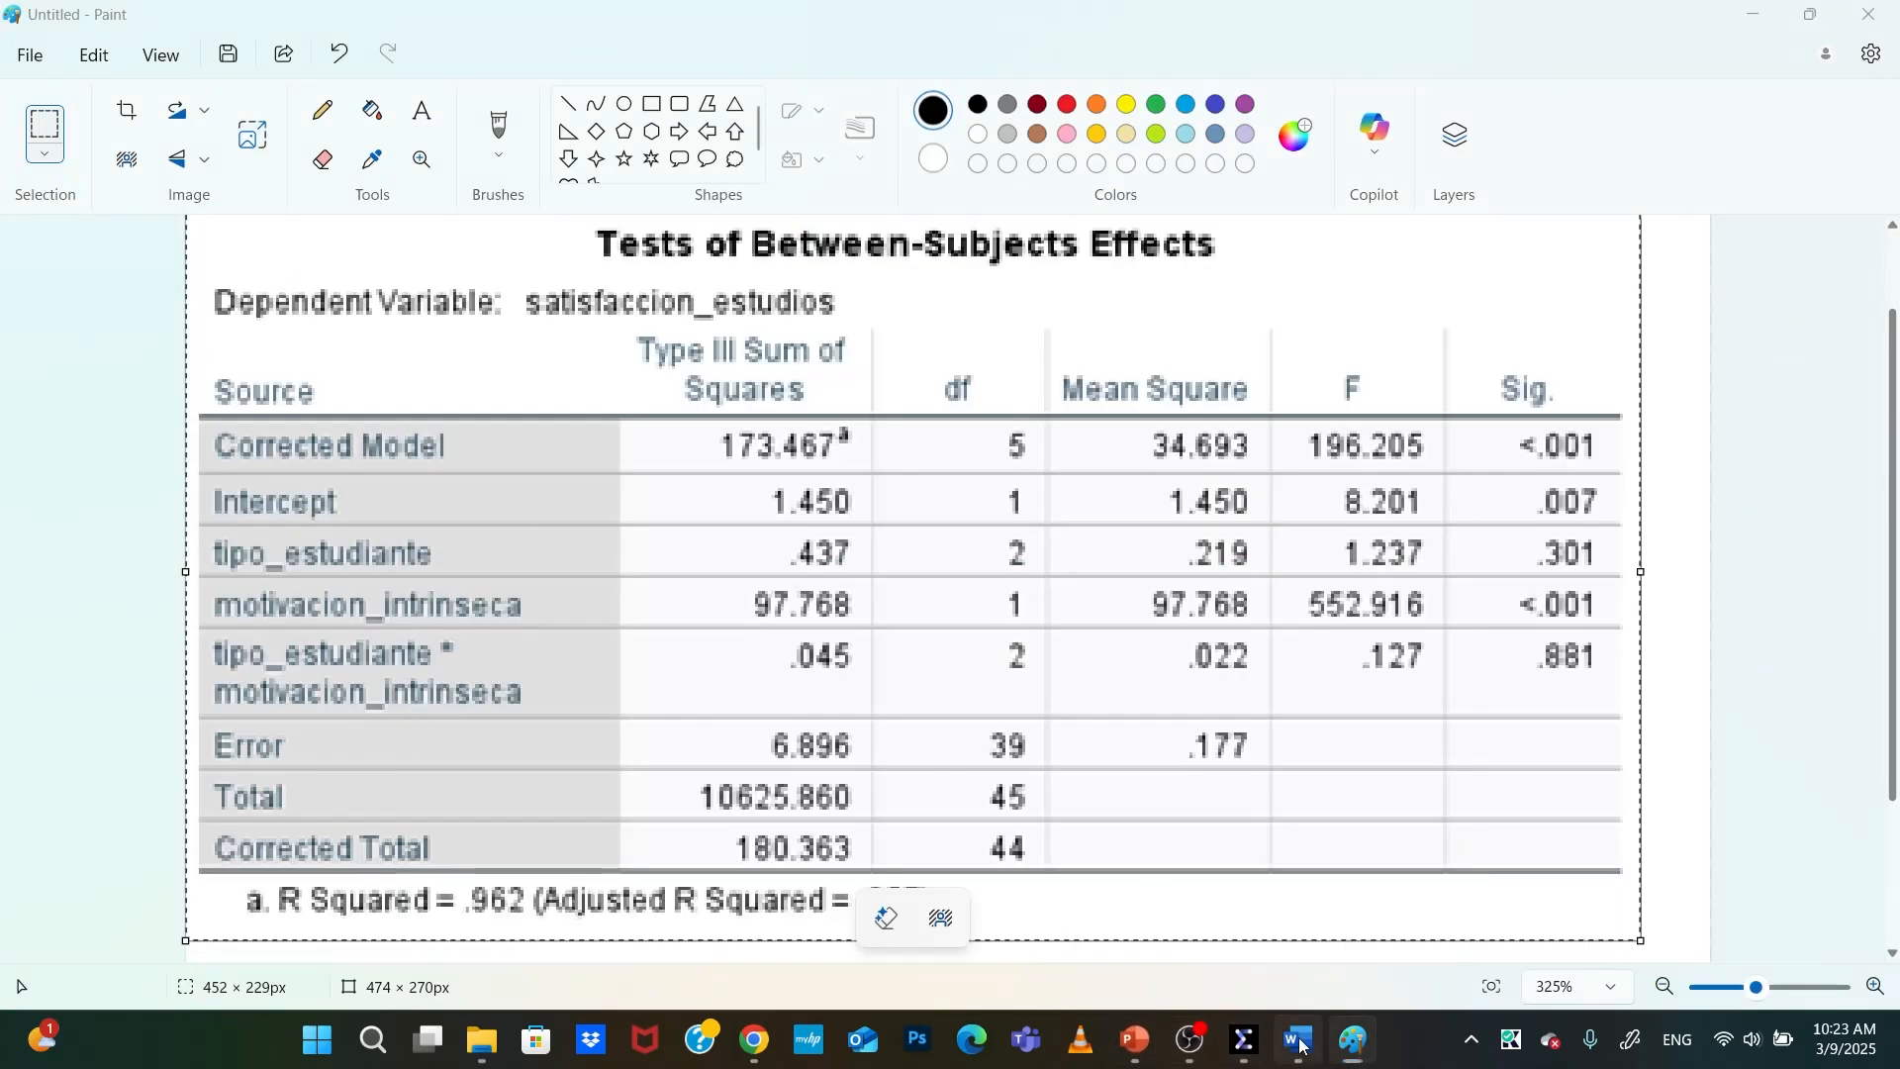
{"action": "left_click", "coordinate": [1299, 1042]}
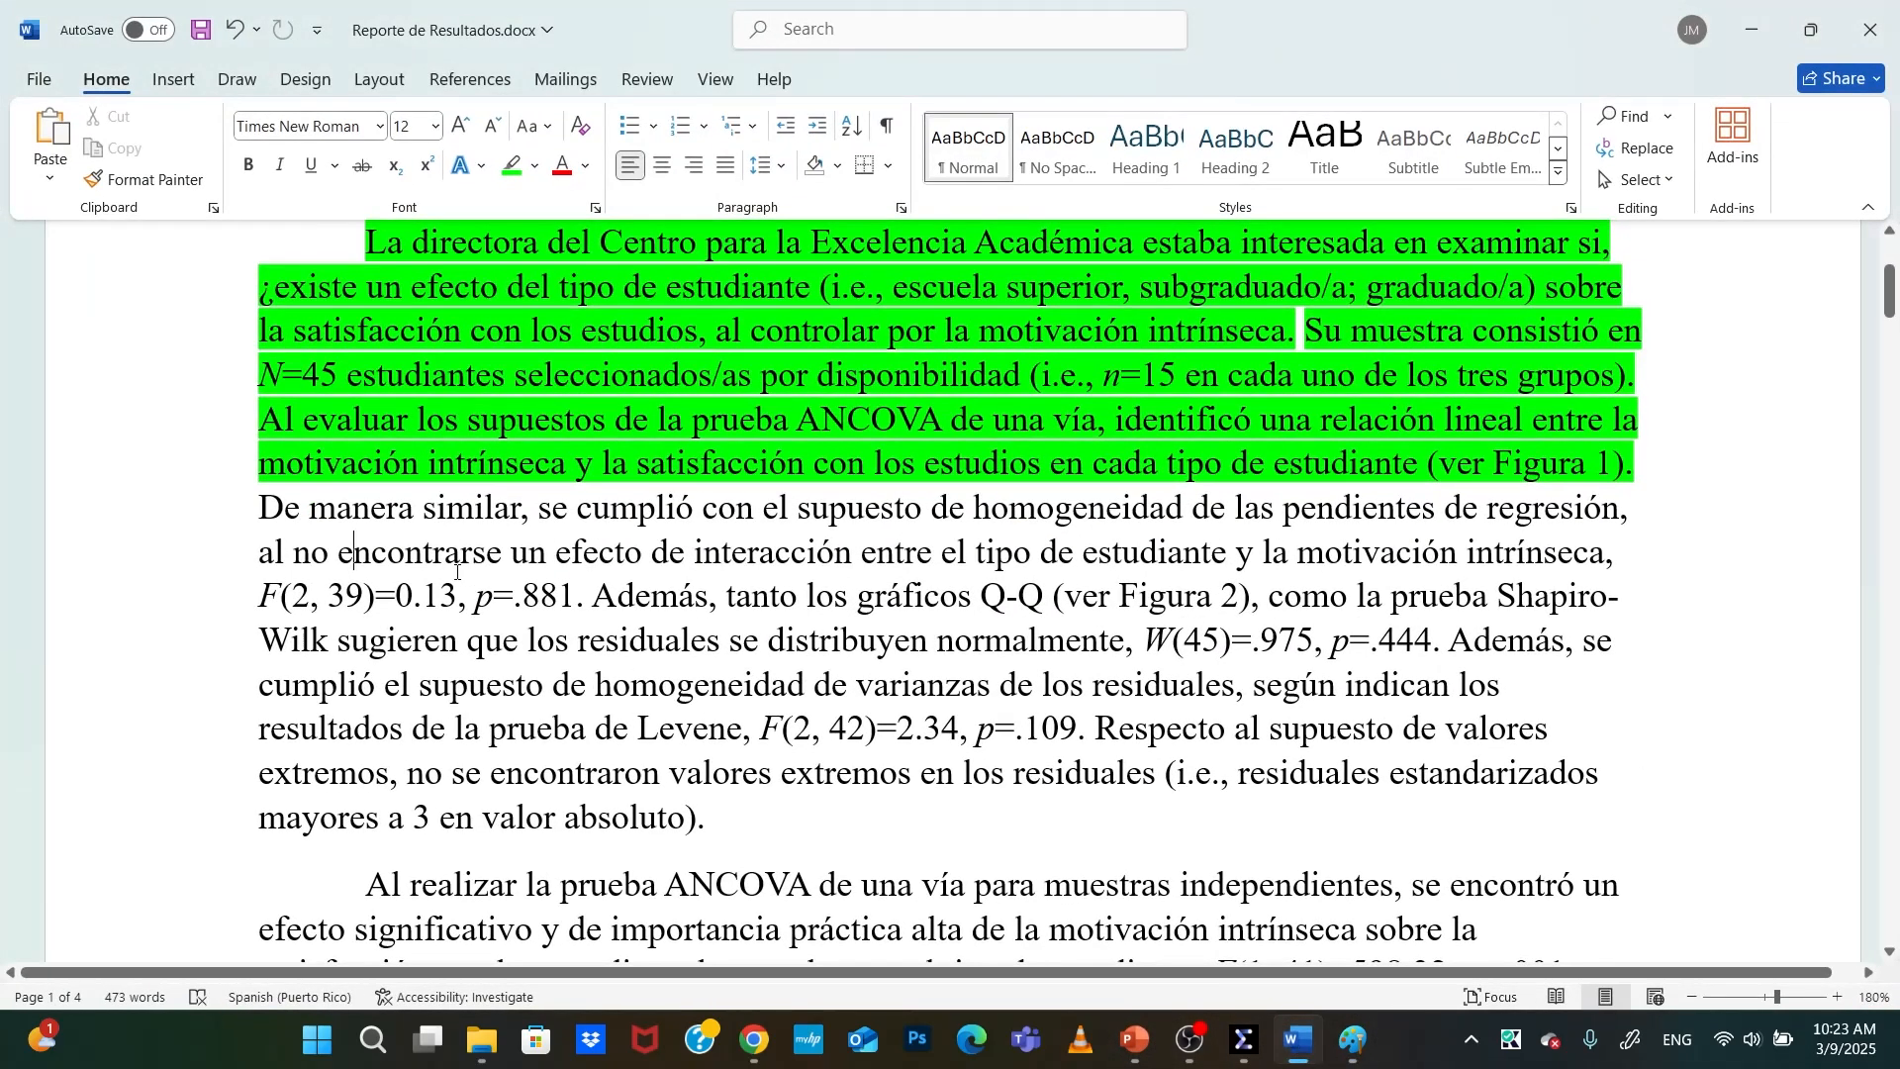
{"action": "left_click_drag", "start_coordinate": [265, 591], "coordinate": [395, 599]}
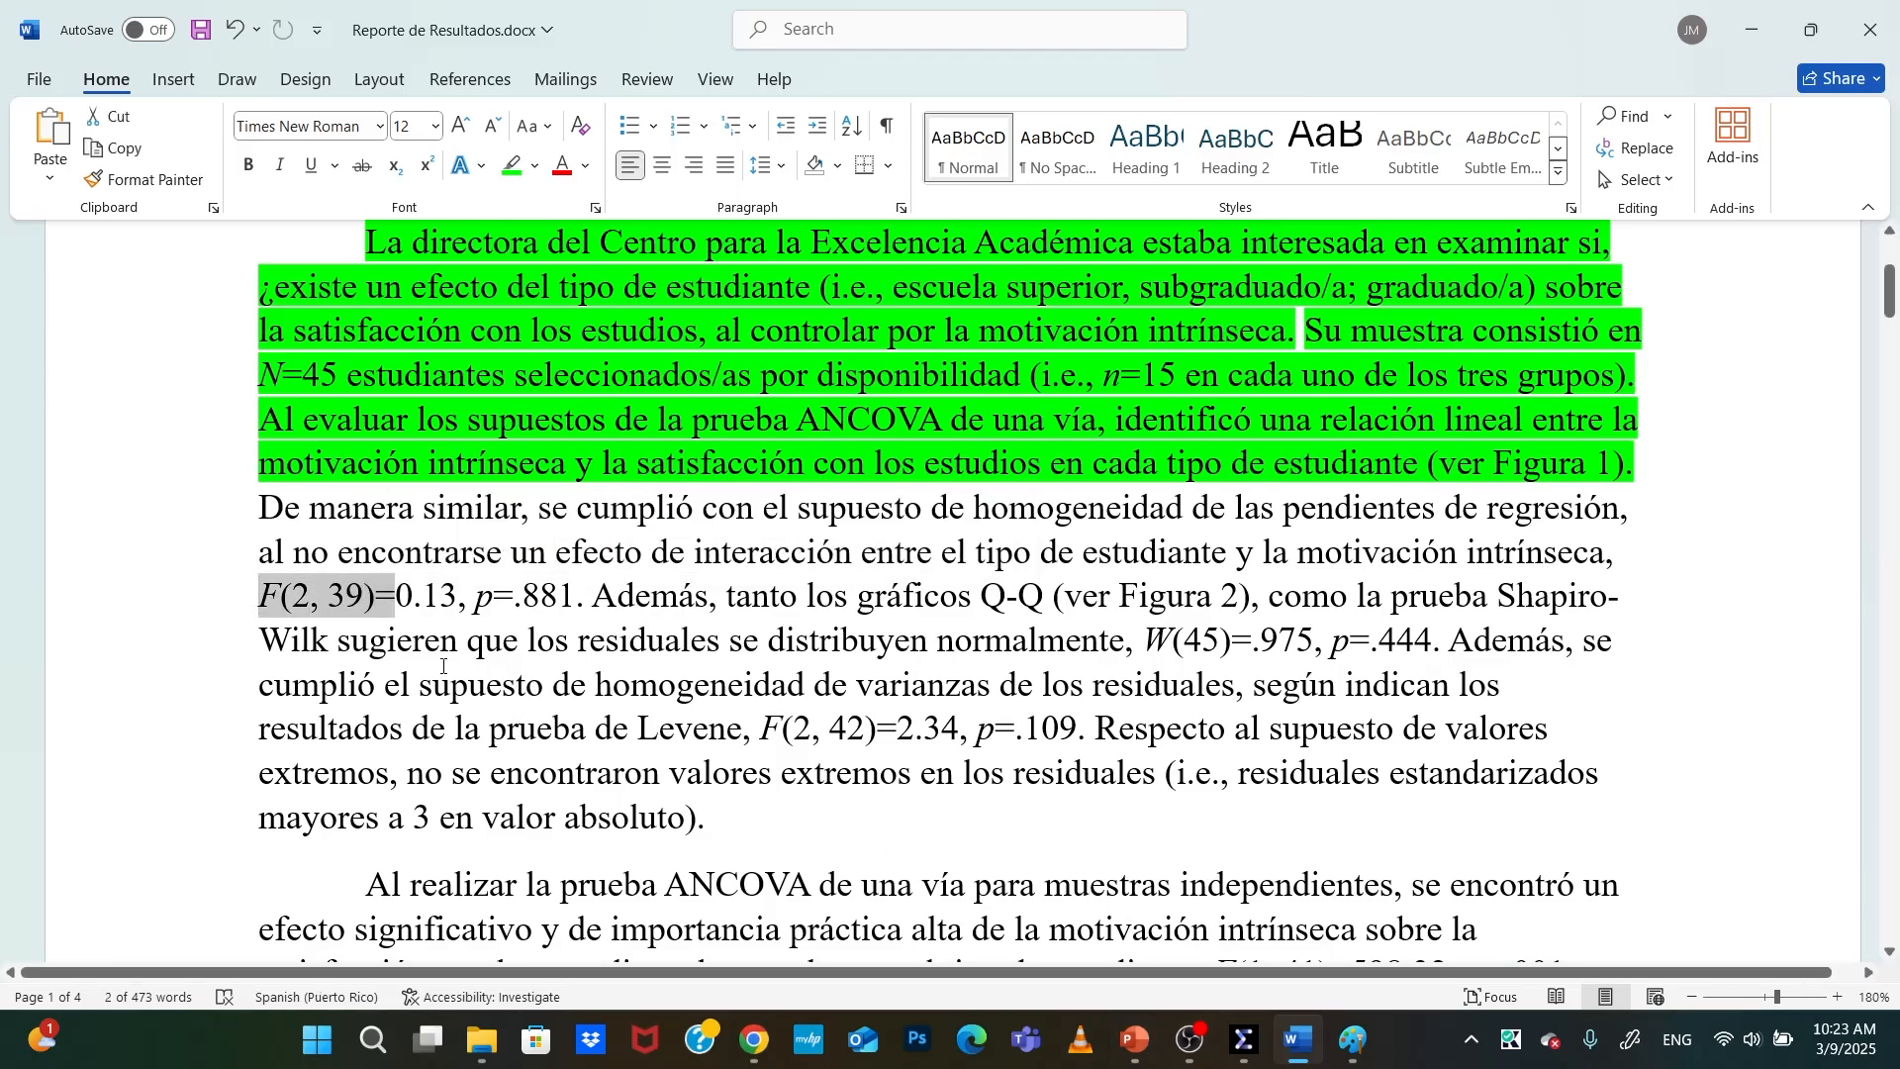
{"action": "left_click", "coordinate": [1353, 1042]}
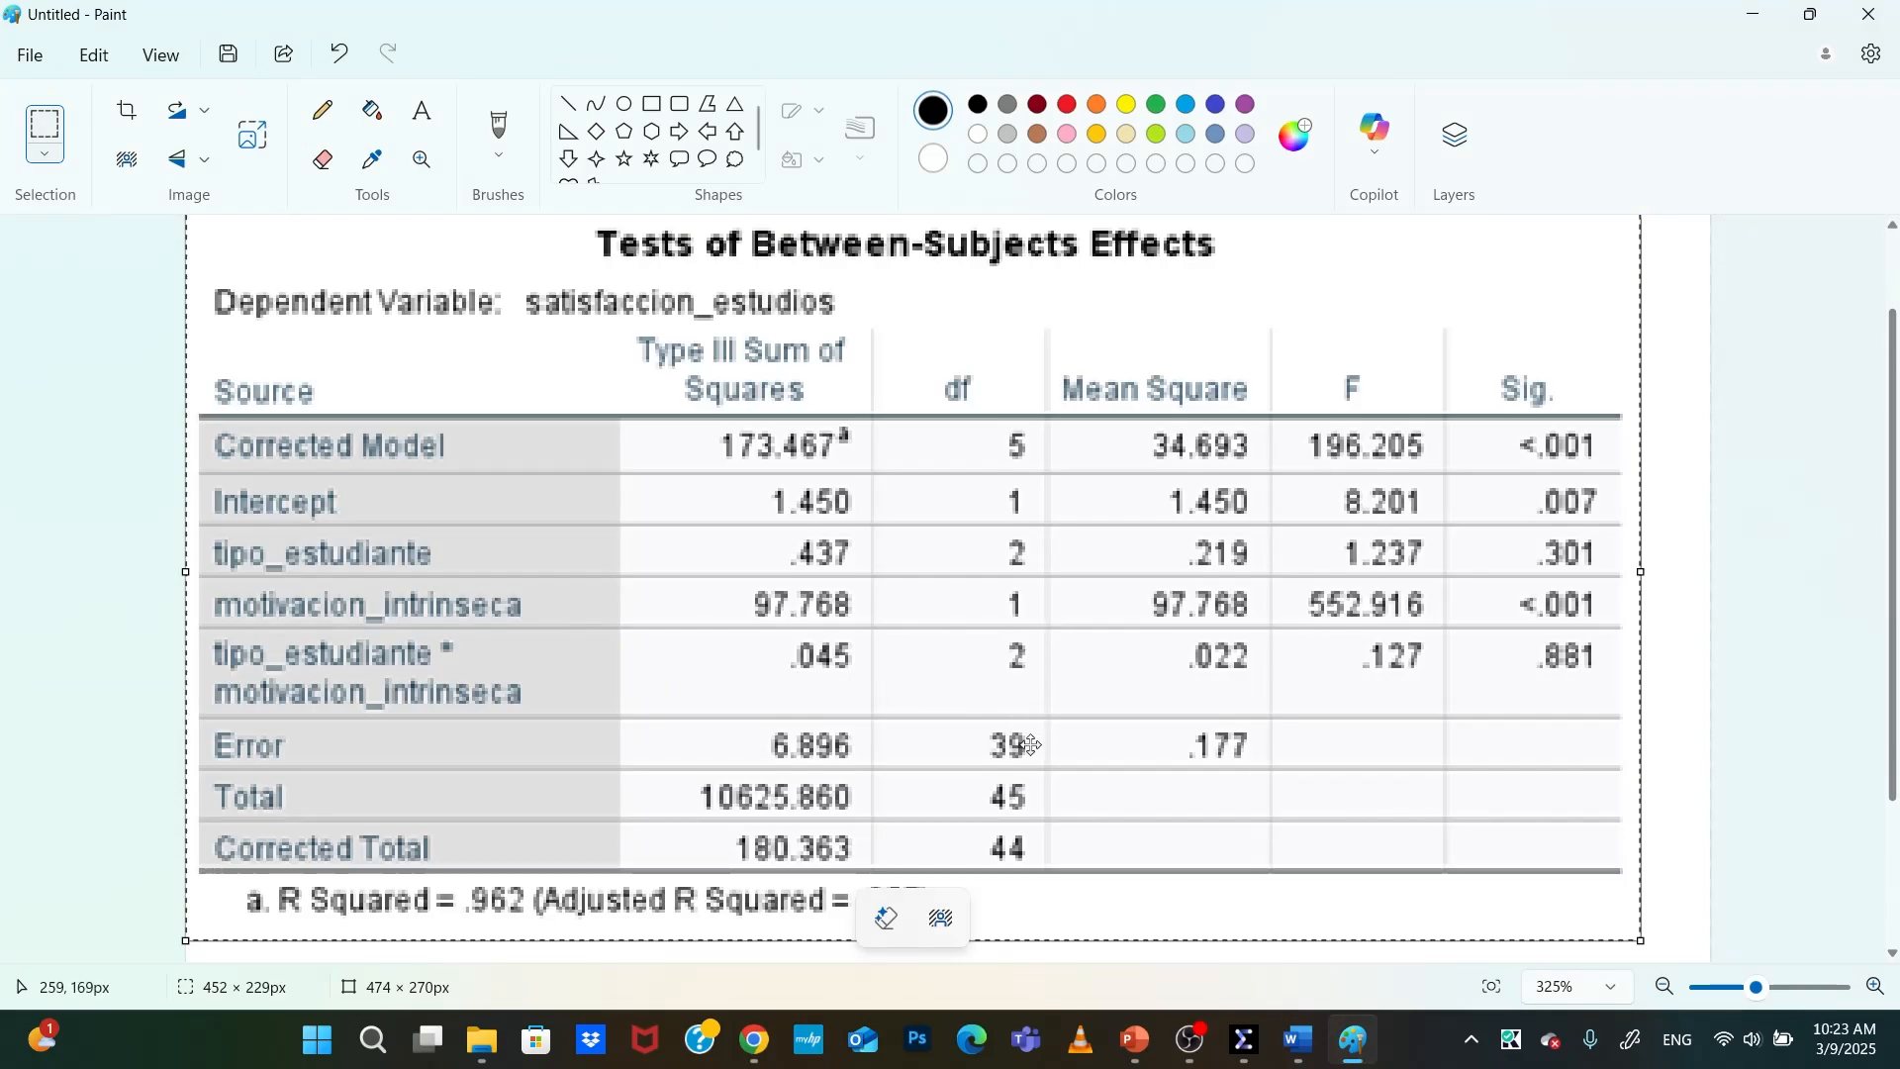
{"action": "left_click", "coordinate": [1309, 1044]}
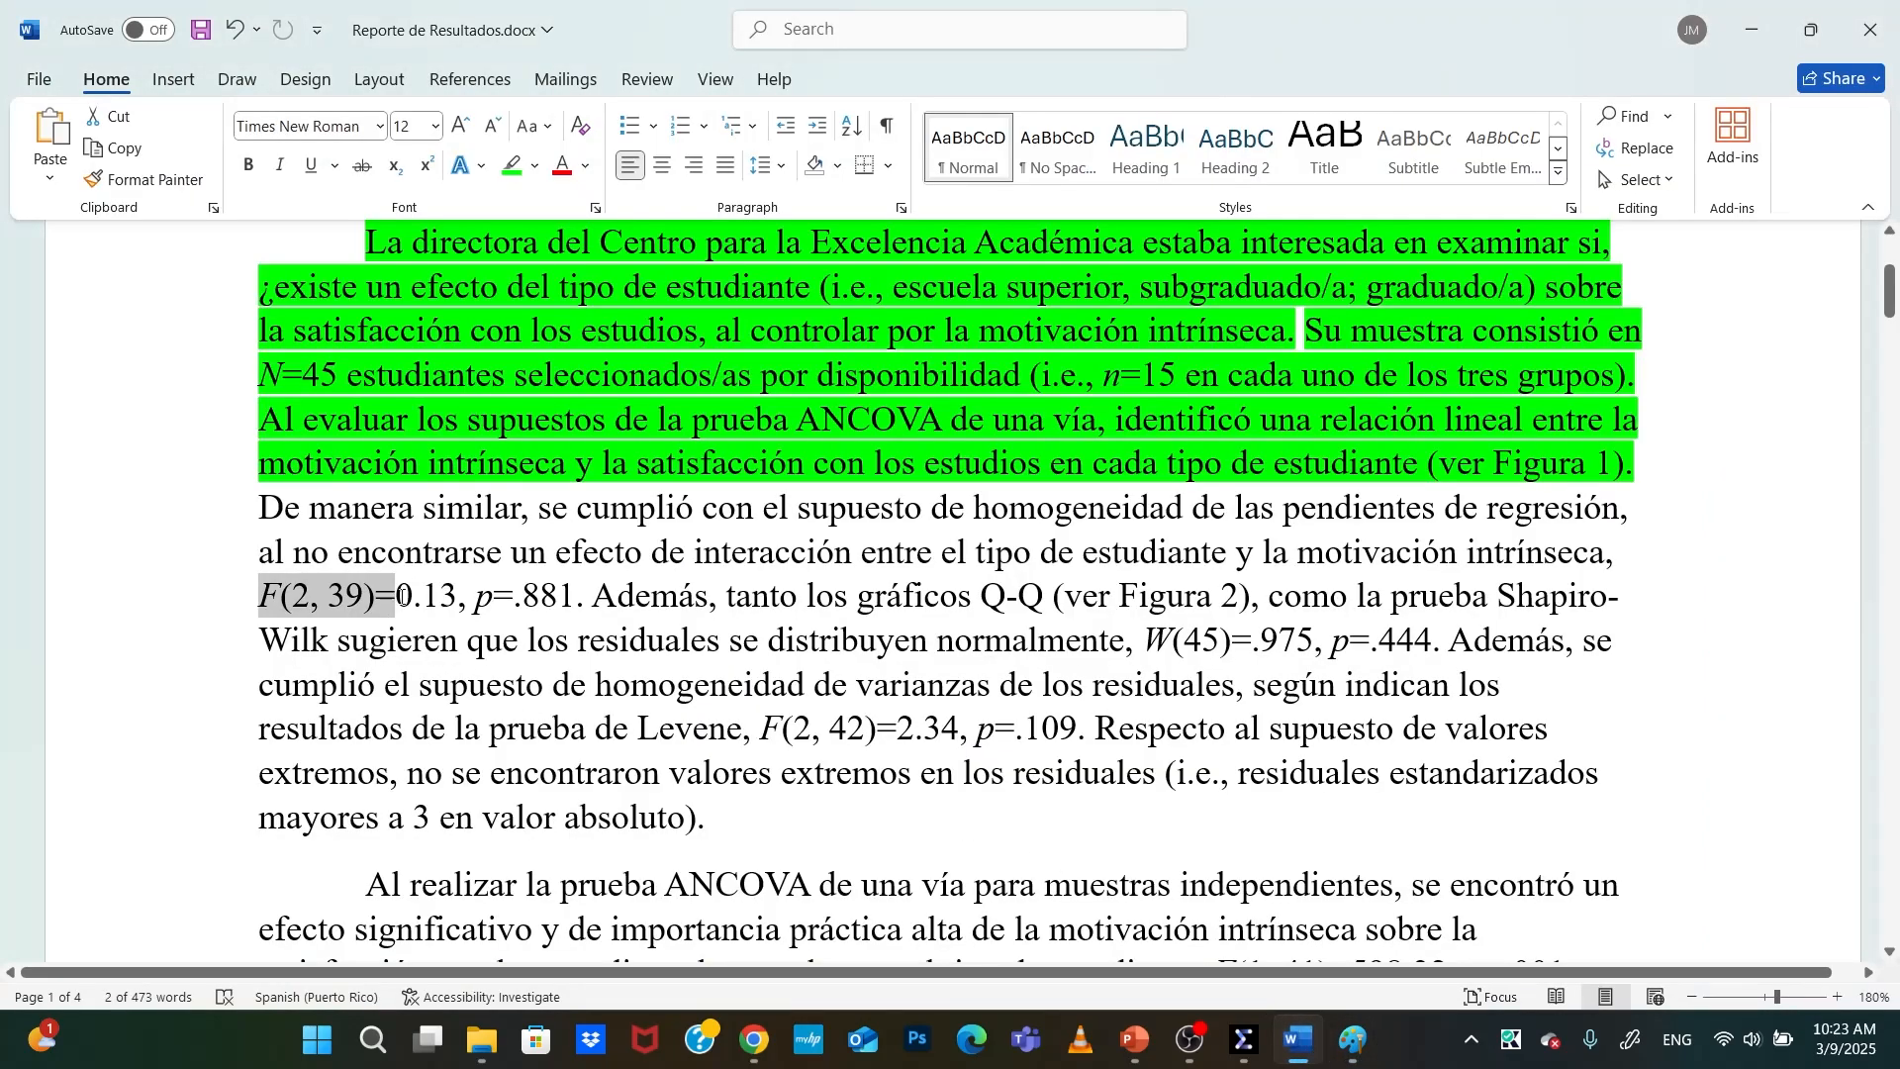
{"action": "key", "text": "alt+Tab"}
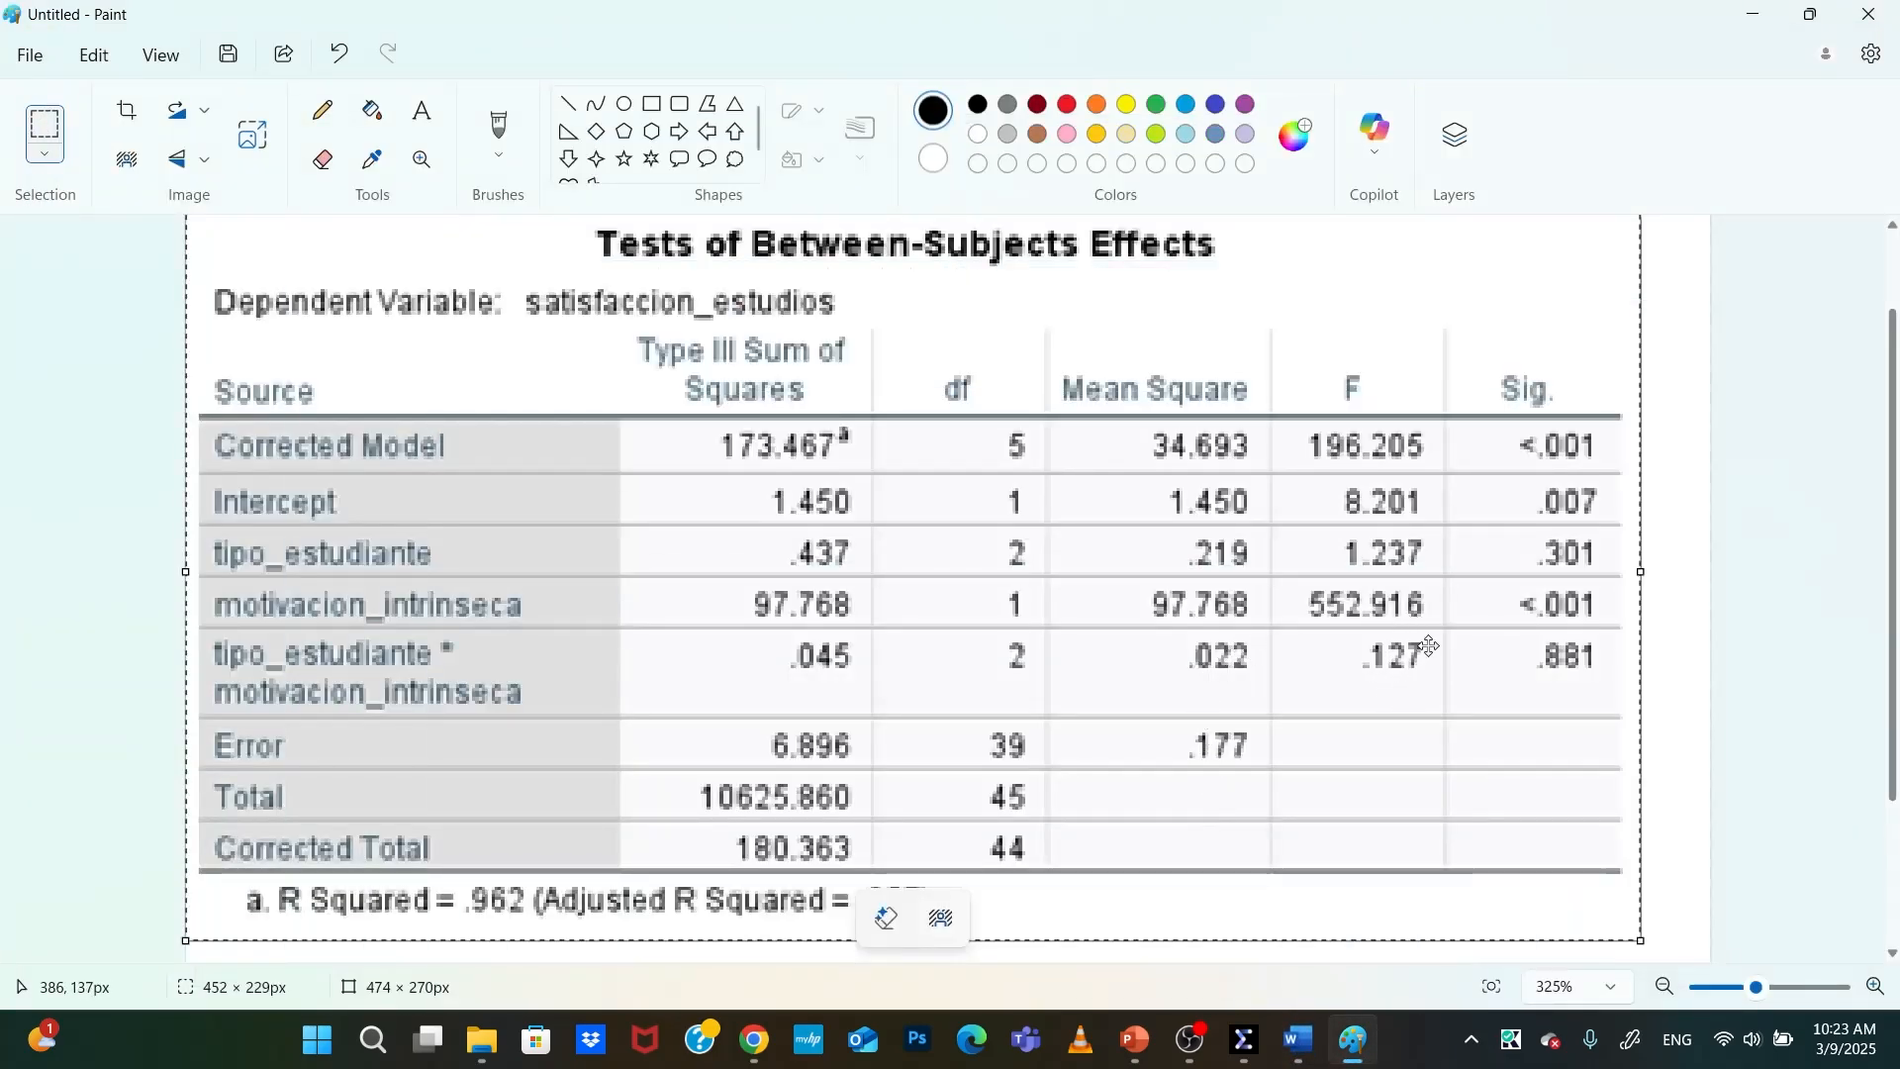
{"action": "key", "text": "alt+Tab"}
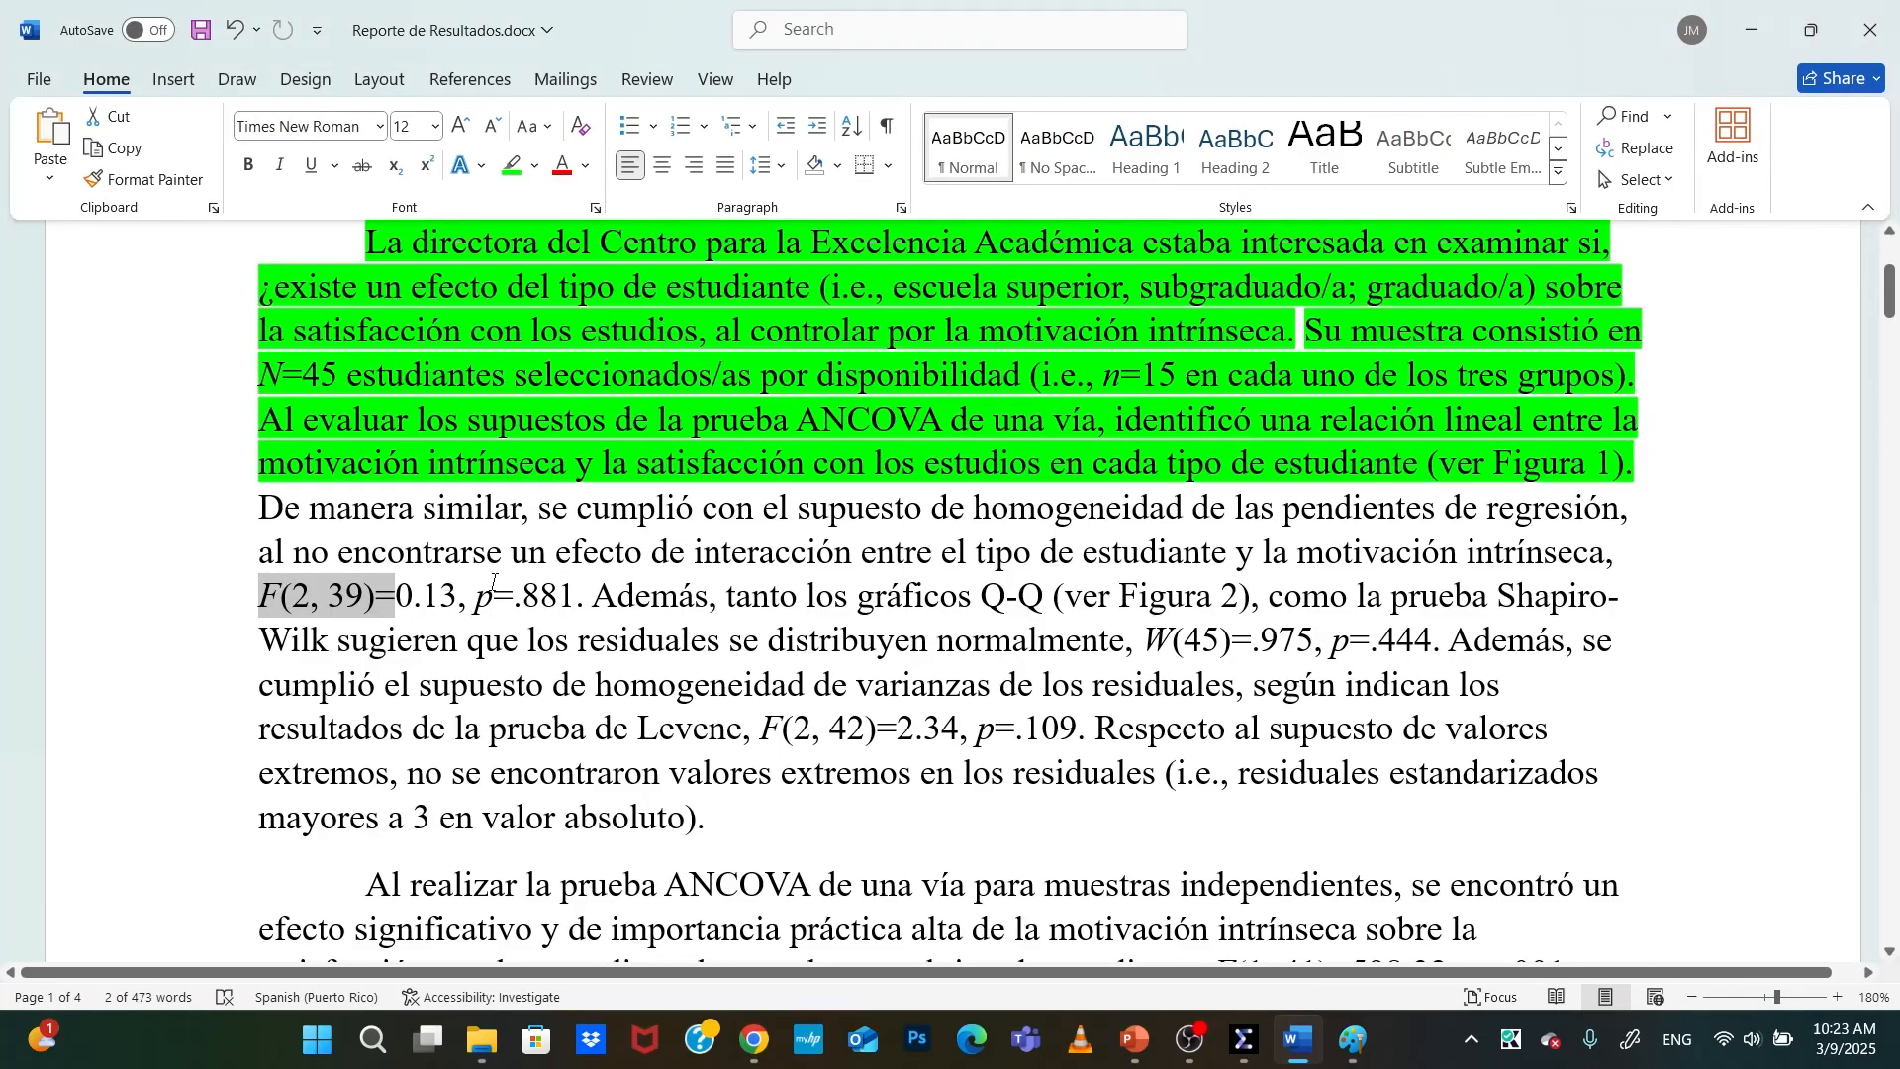
{"action": "left_click", "coordinate": [1312, 1051]}
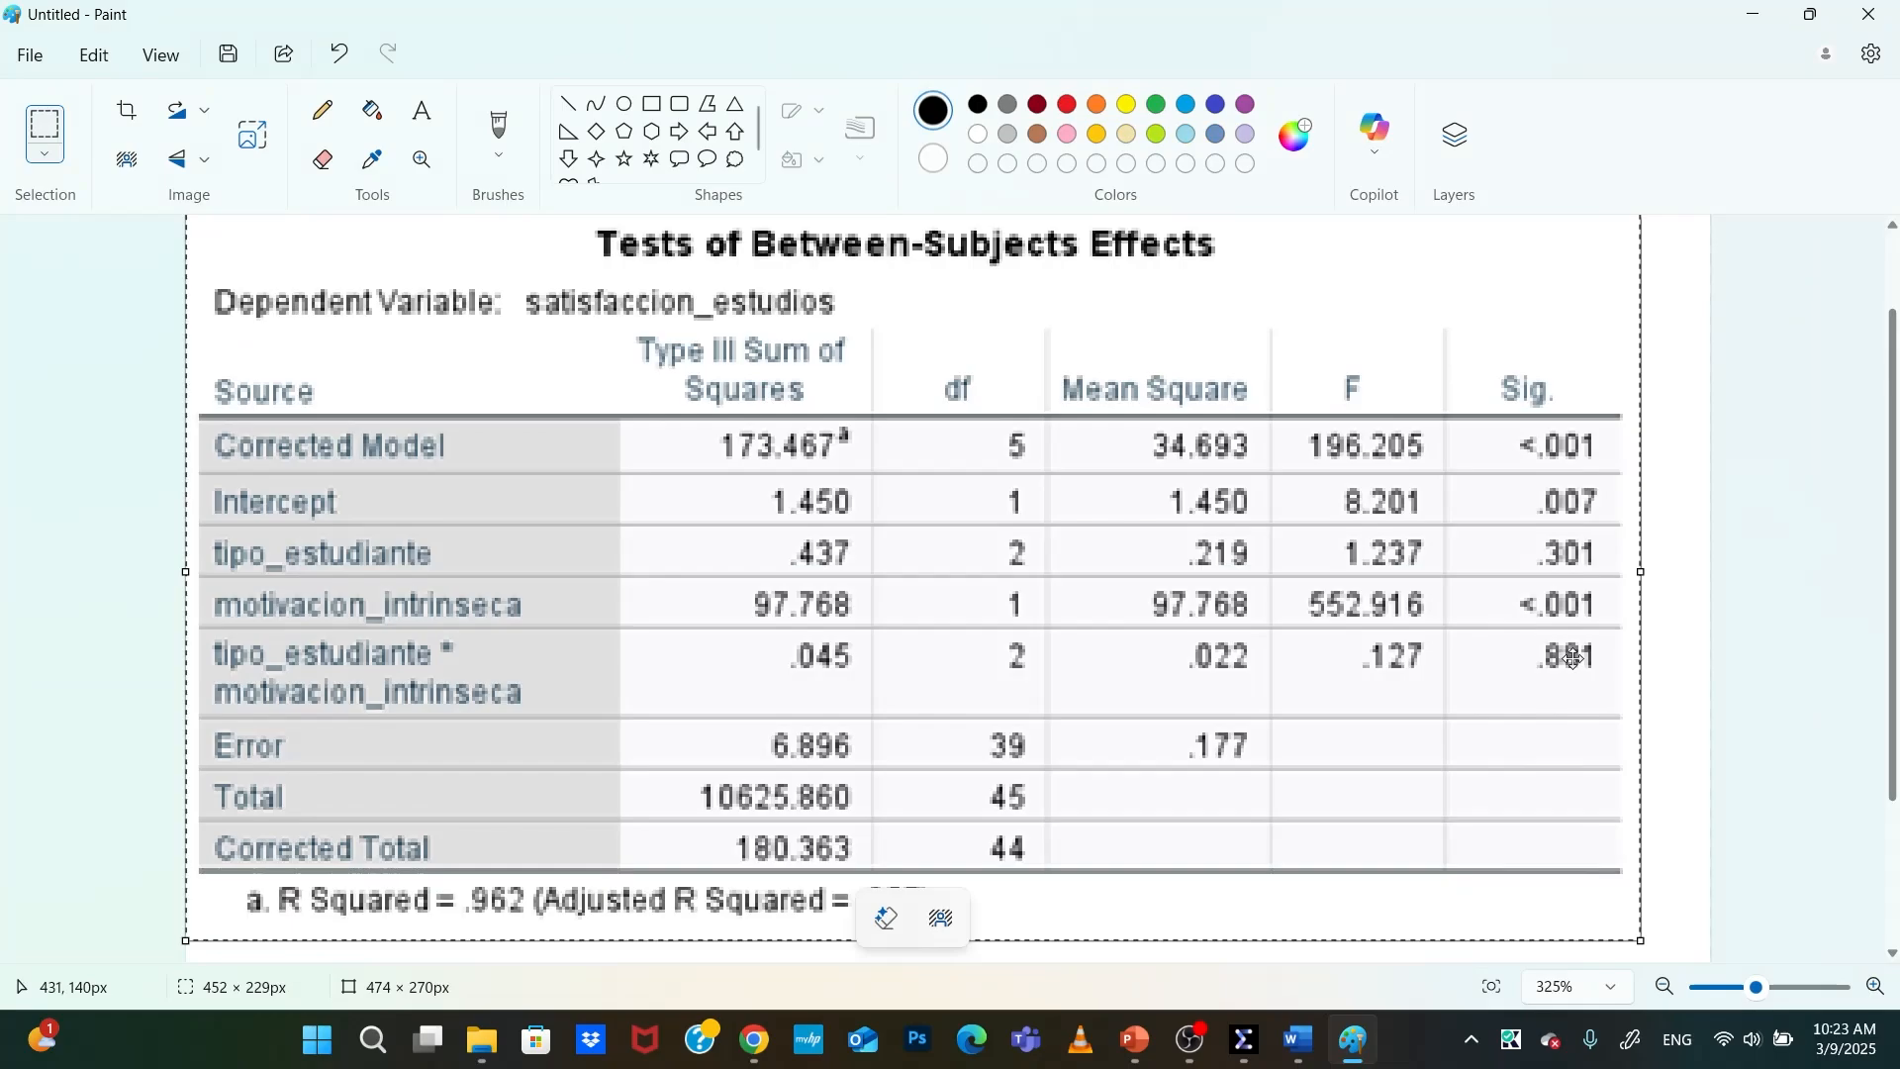
Switch to the Word report and highlight the sentence on homogeneity of regression slopes in bright green
{"action": "left_click", "coordinate": [1299, 1041]}
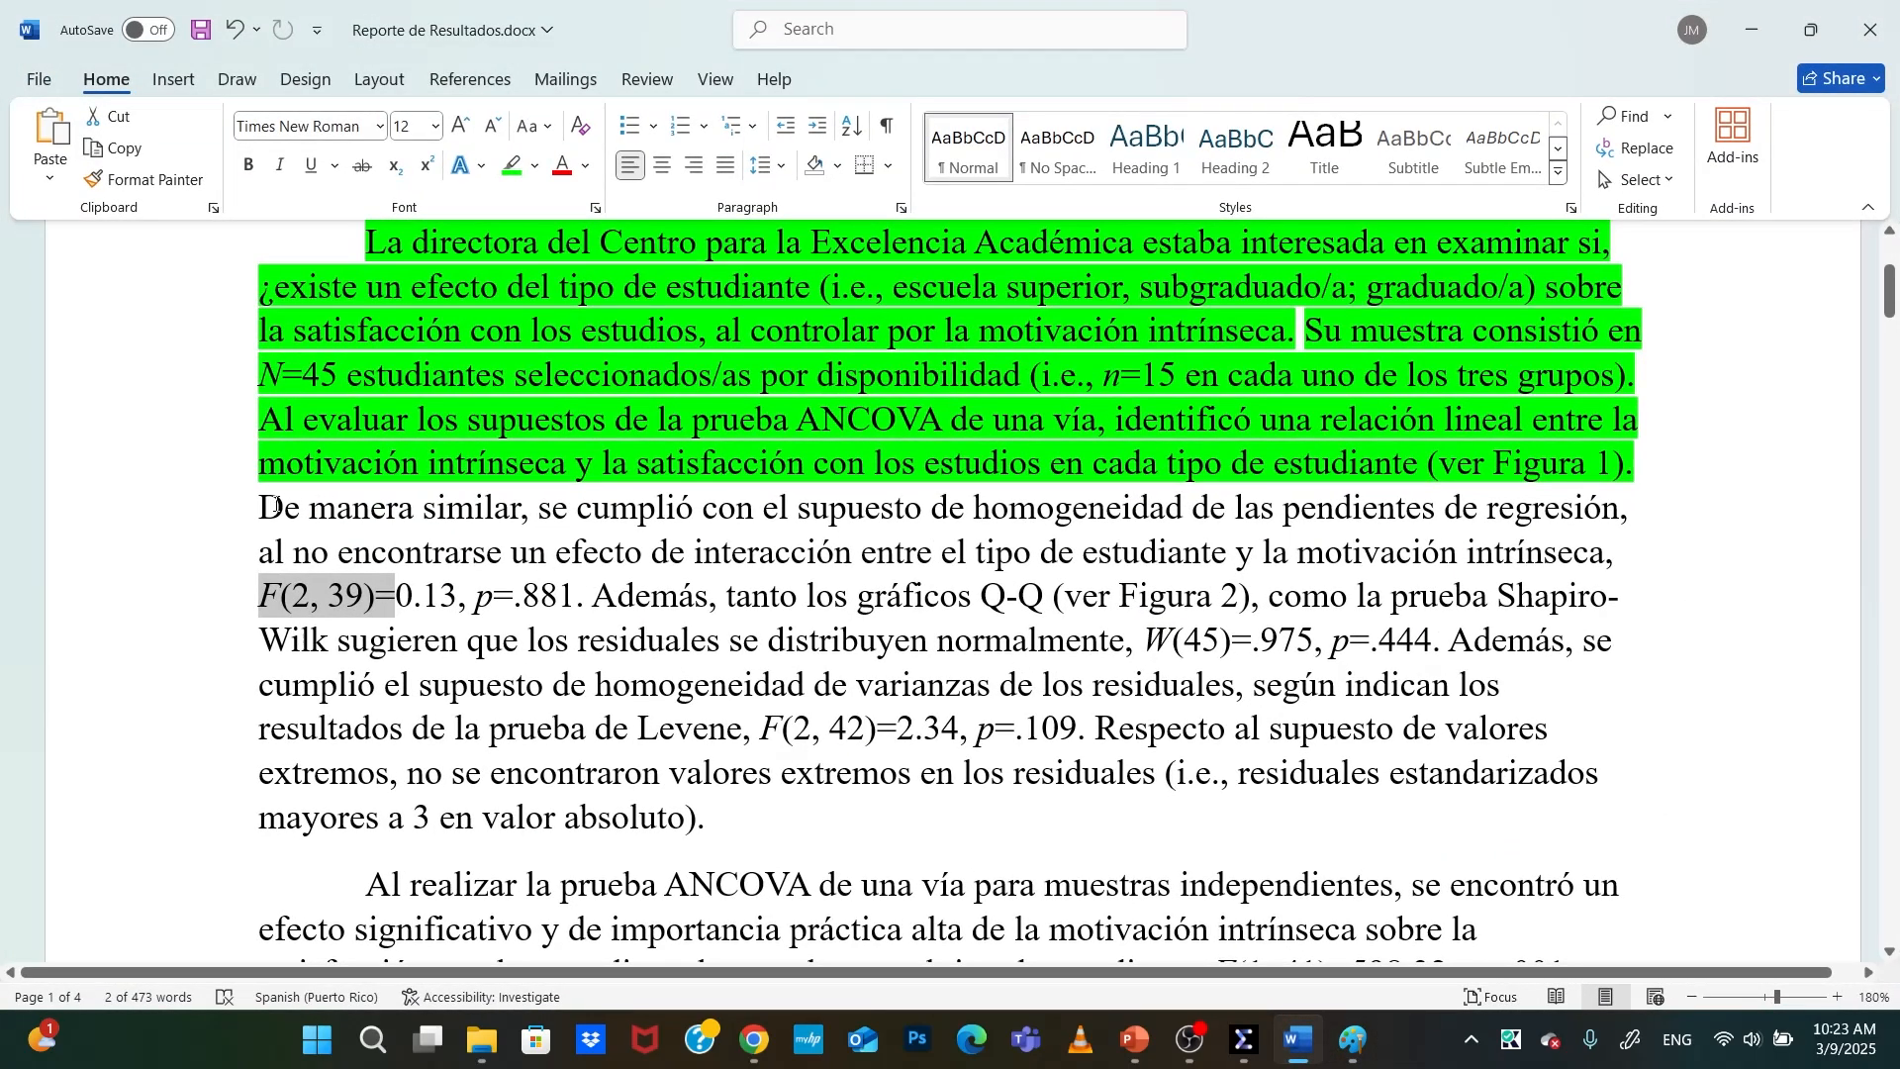
{"action": "left_click_drag", "start_coordinate": [256, 502], "coordinate": [592, 597]}
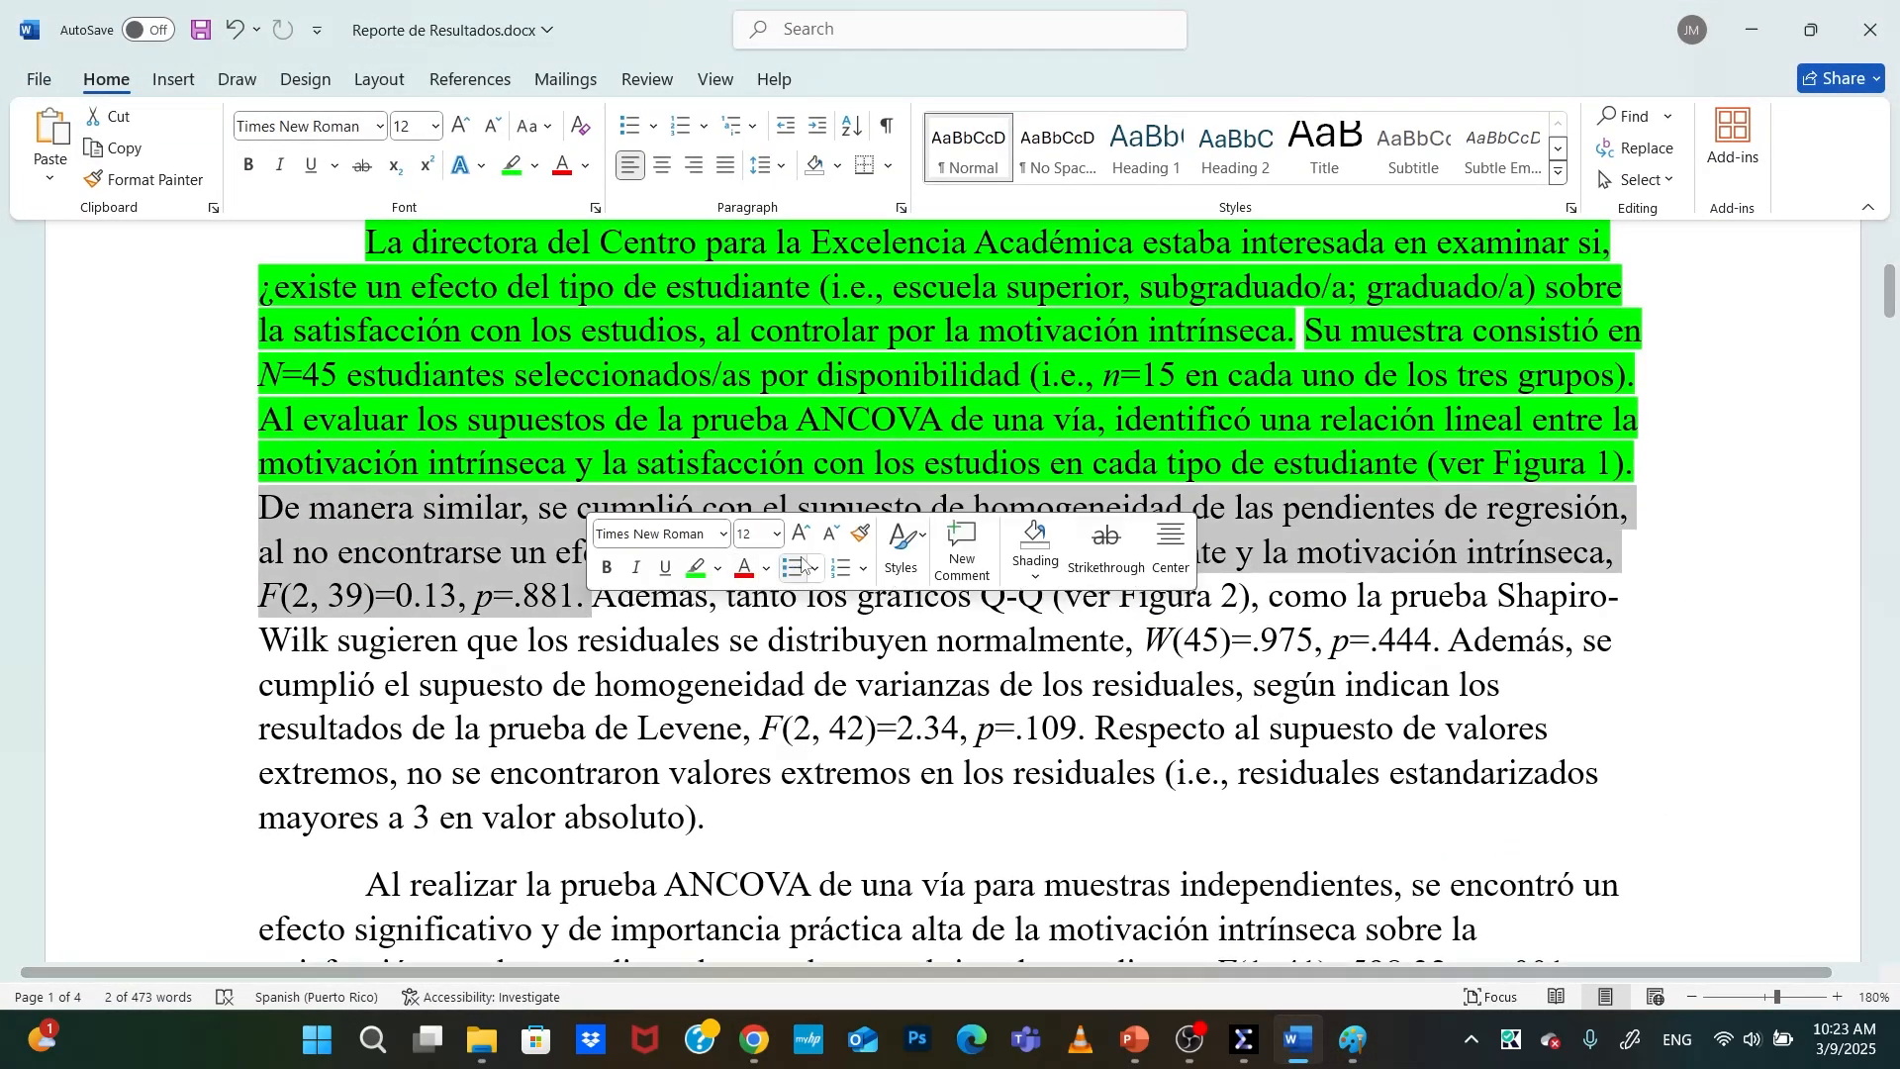
{"action": "left_click", "coordinate": [697, 569]}
{"action": "left_click", "coordinate": [693, 638]}
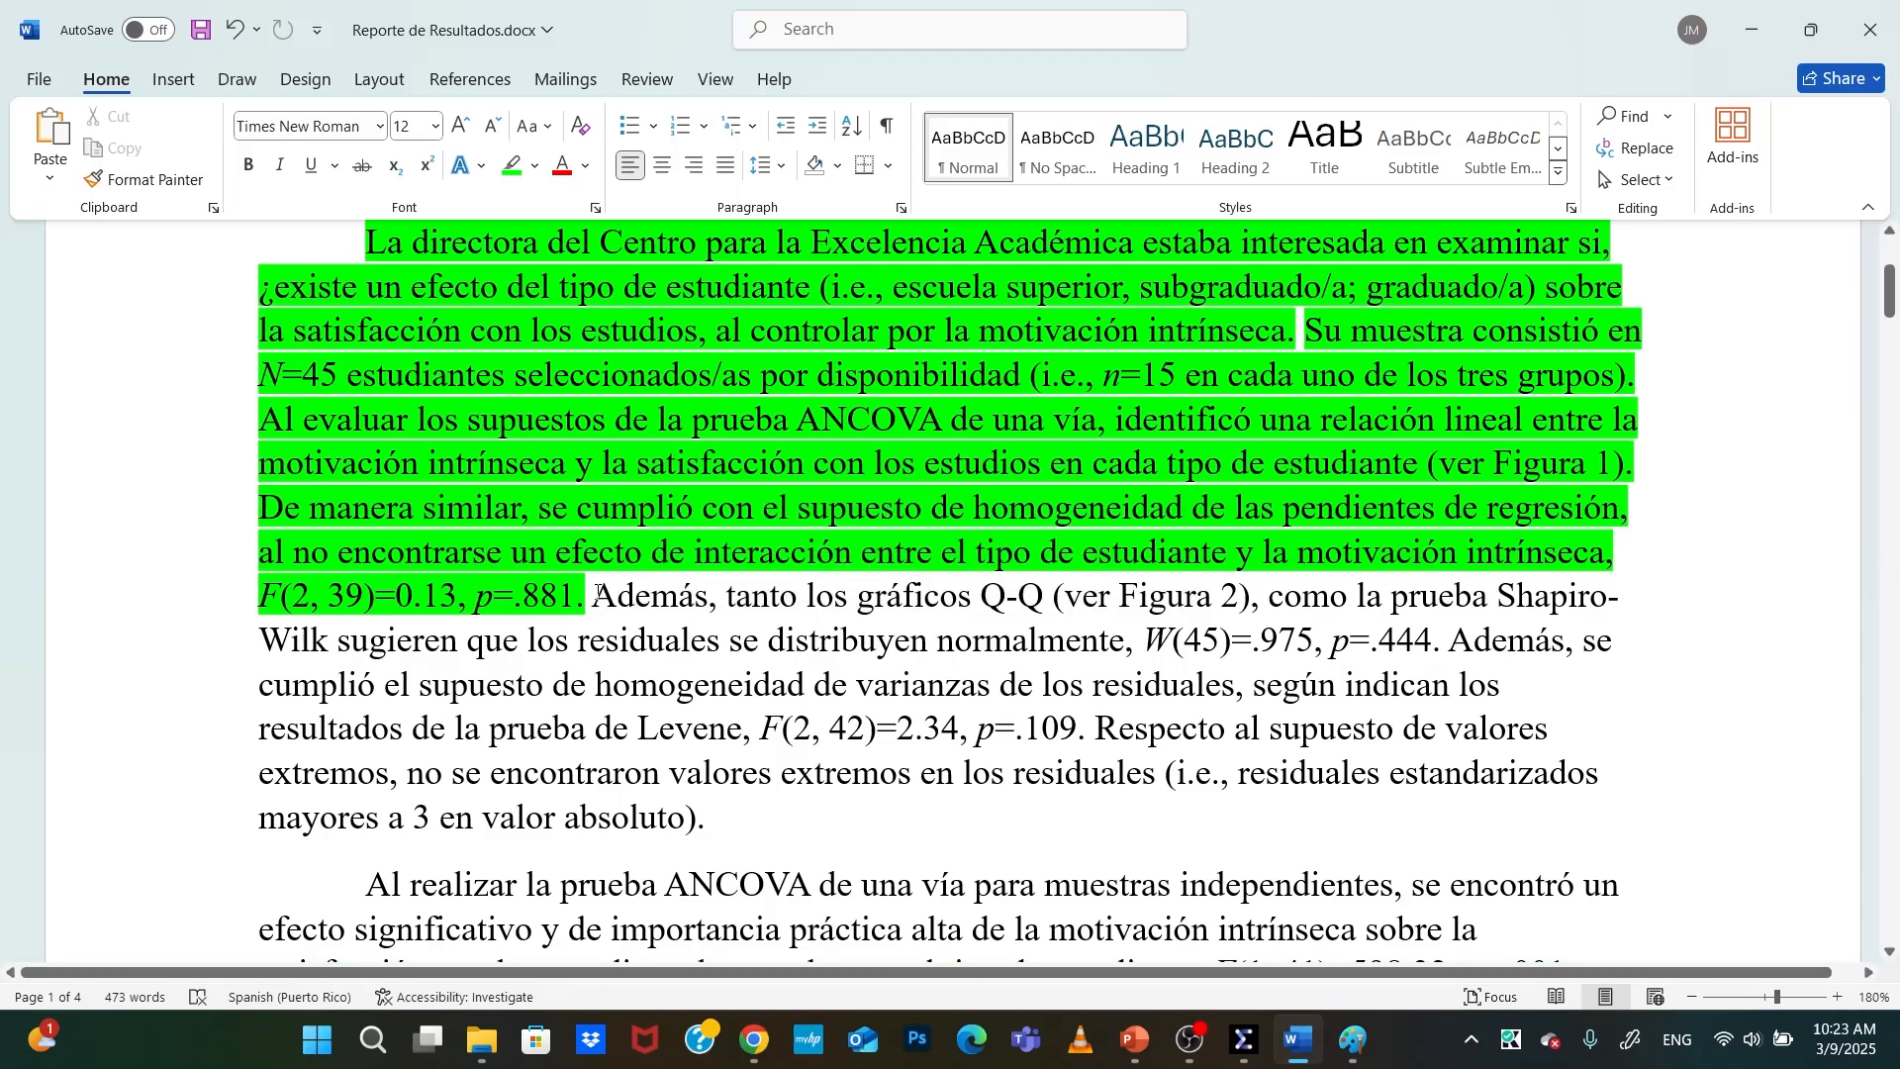
Select the report's statement on Q-Q plots and Shapiro-Wilk normality, and remove the pasted table from the Paint image
{"action": "left_click_drag", "start_coordinate": [594, 595], "coordinate": [1059, 645]}
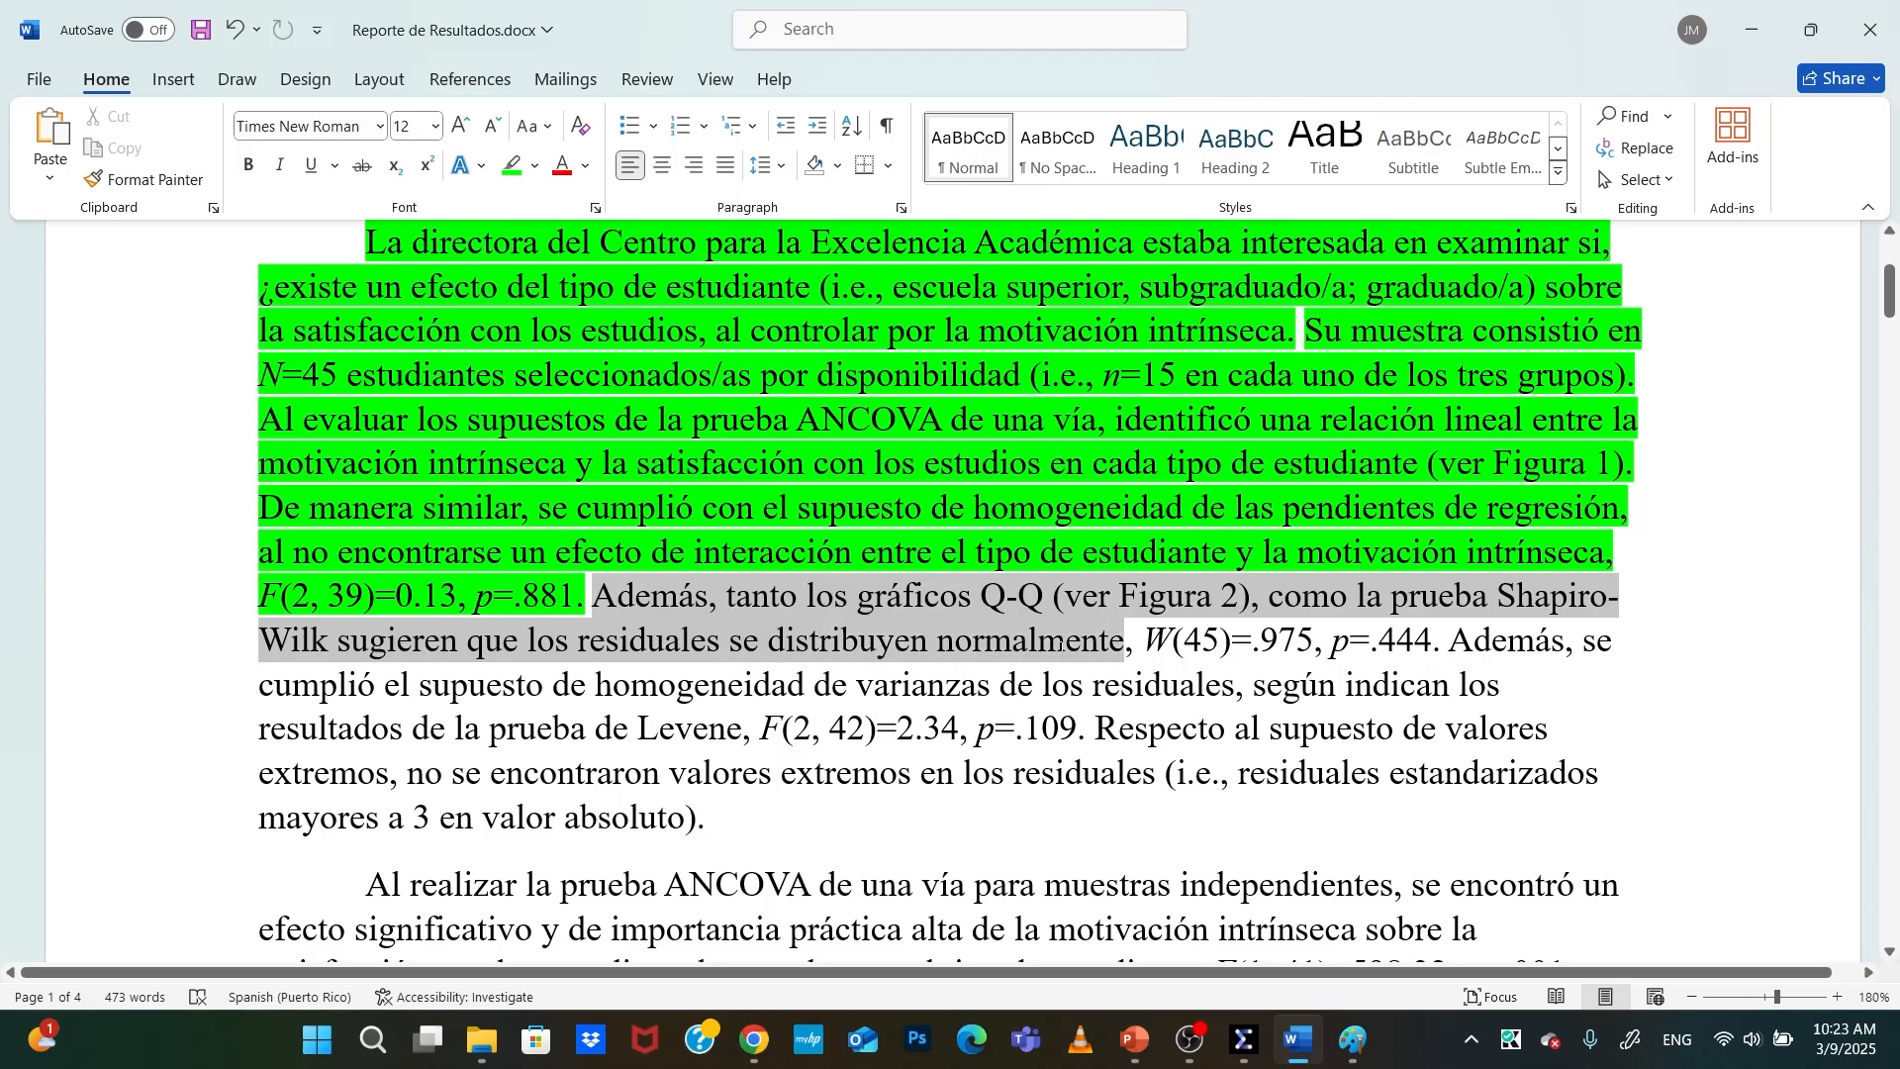
{"action": "left_click", "coordinate": [1311, 1049]}
{"action": "key", "text": "ctrl+z"}
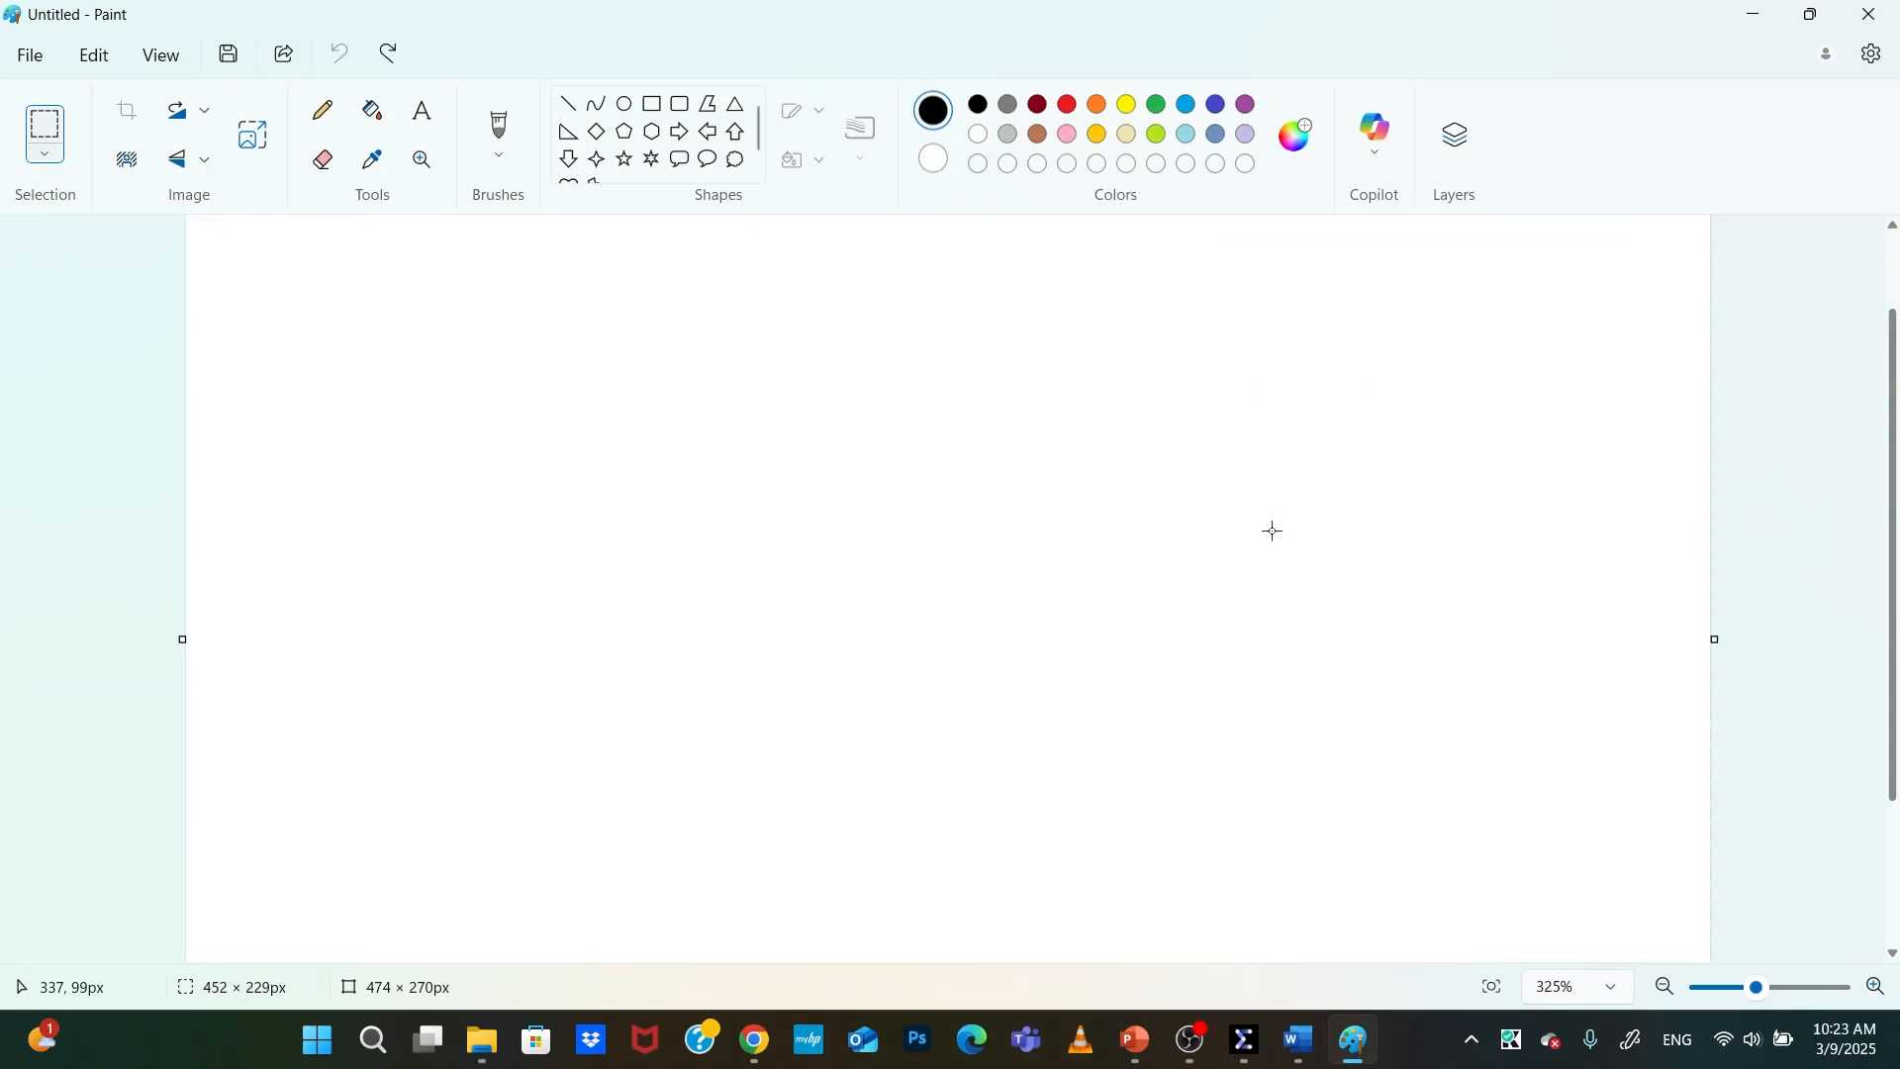
{"action": "left_click", "coordinate": [1302, 1044]}
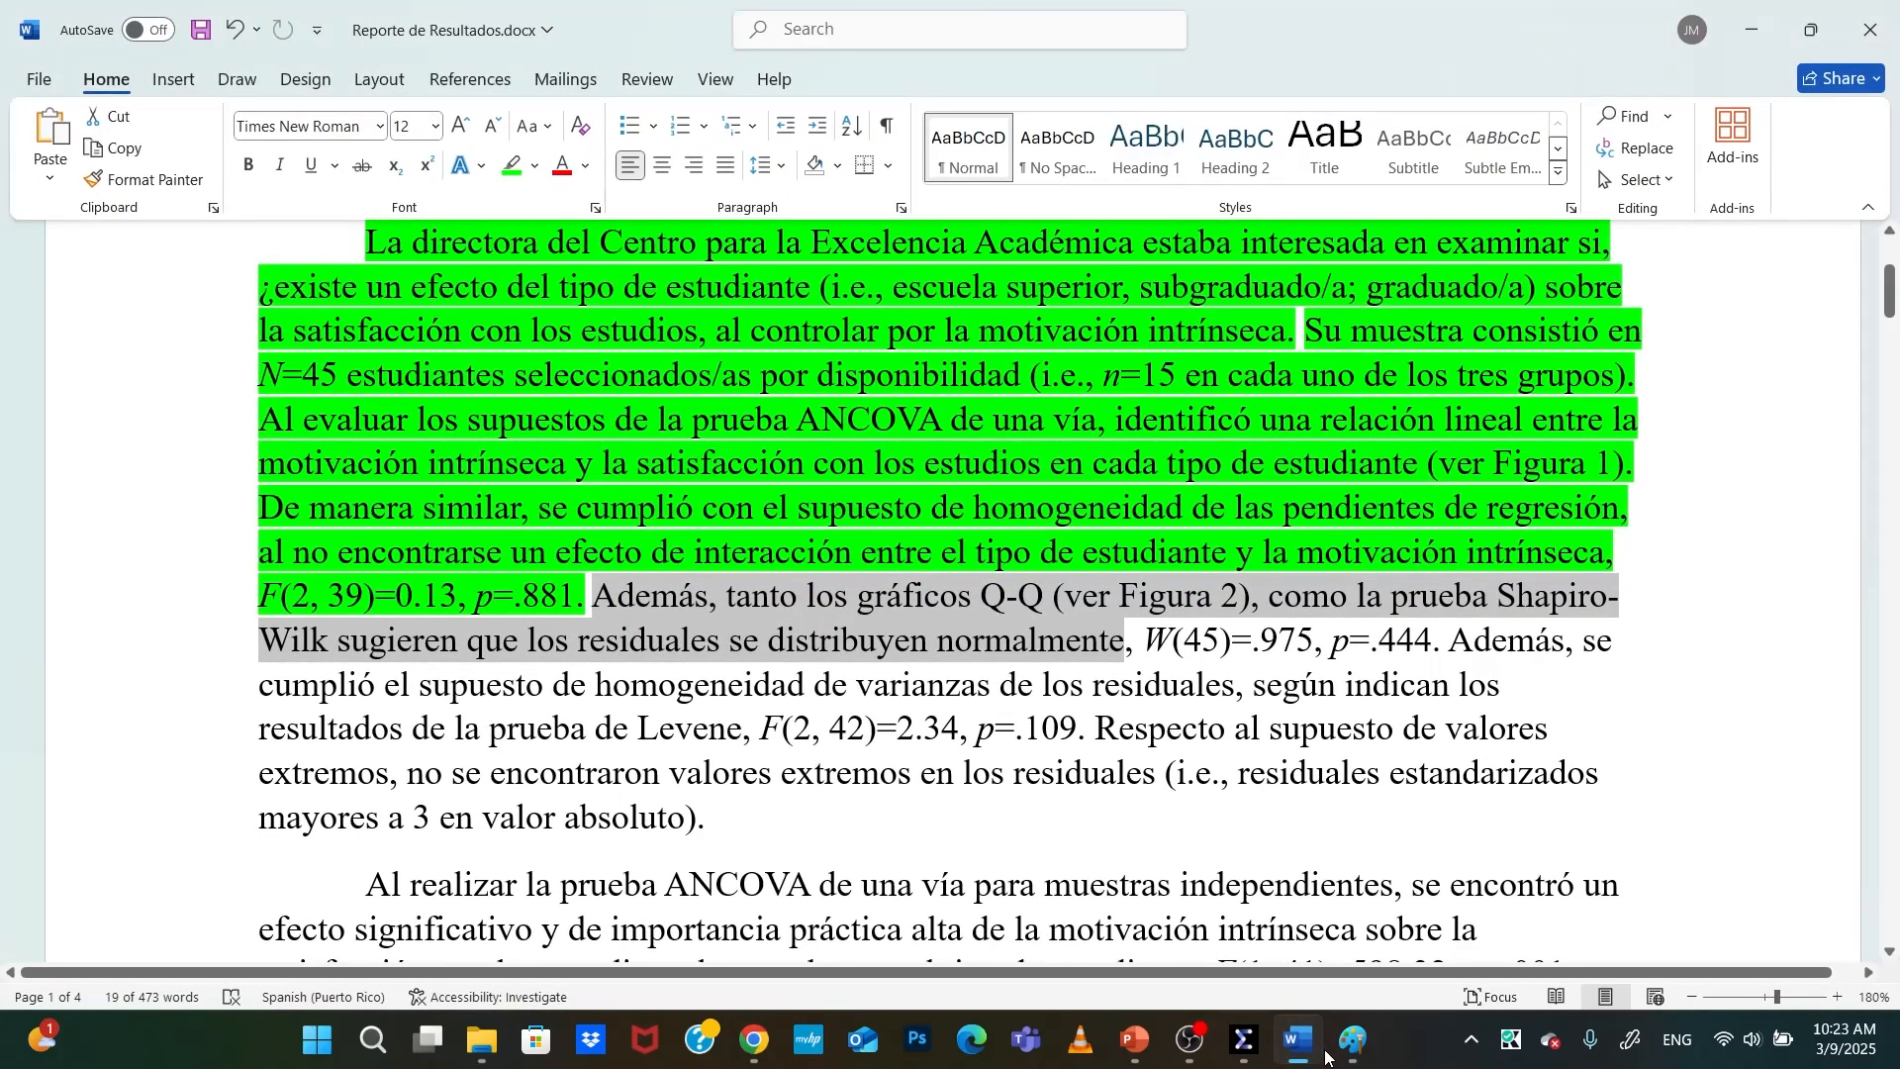
Switch to the SPSS Data Editor and look over the empty columns after satisfaccion_estudios
{"action": "mouse_move", "coordinate": [1245, 1044]}
{"action": "left_click", "coordinate": [1128, 916]}
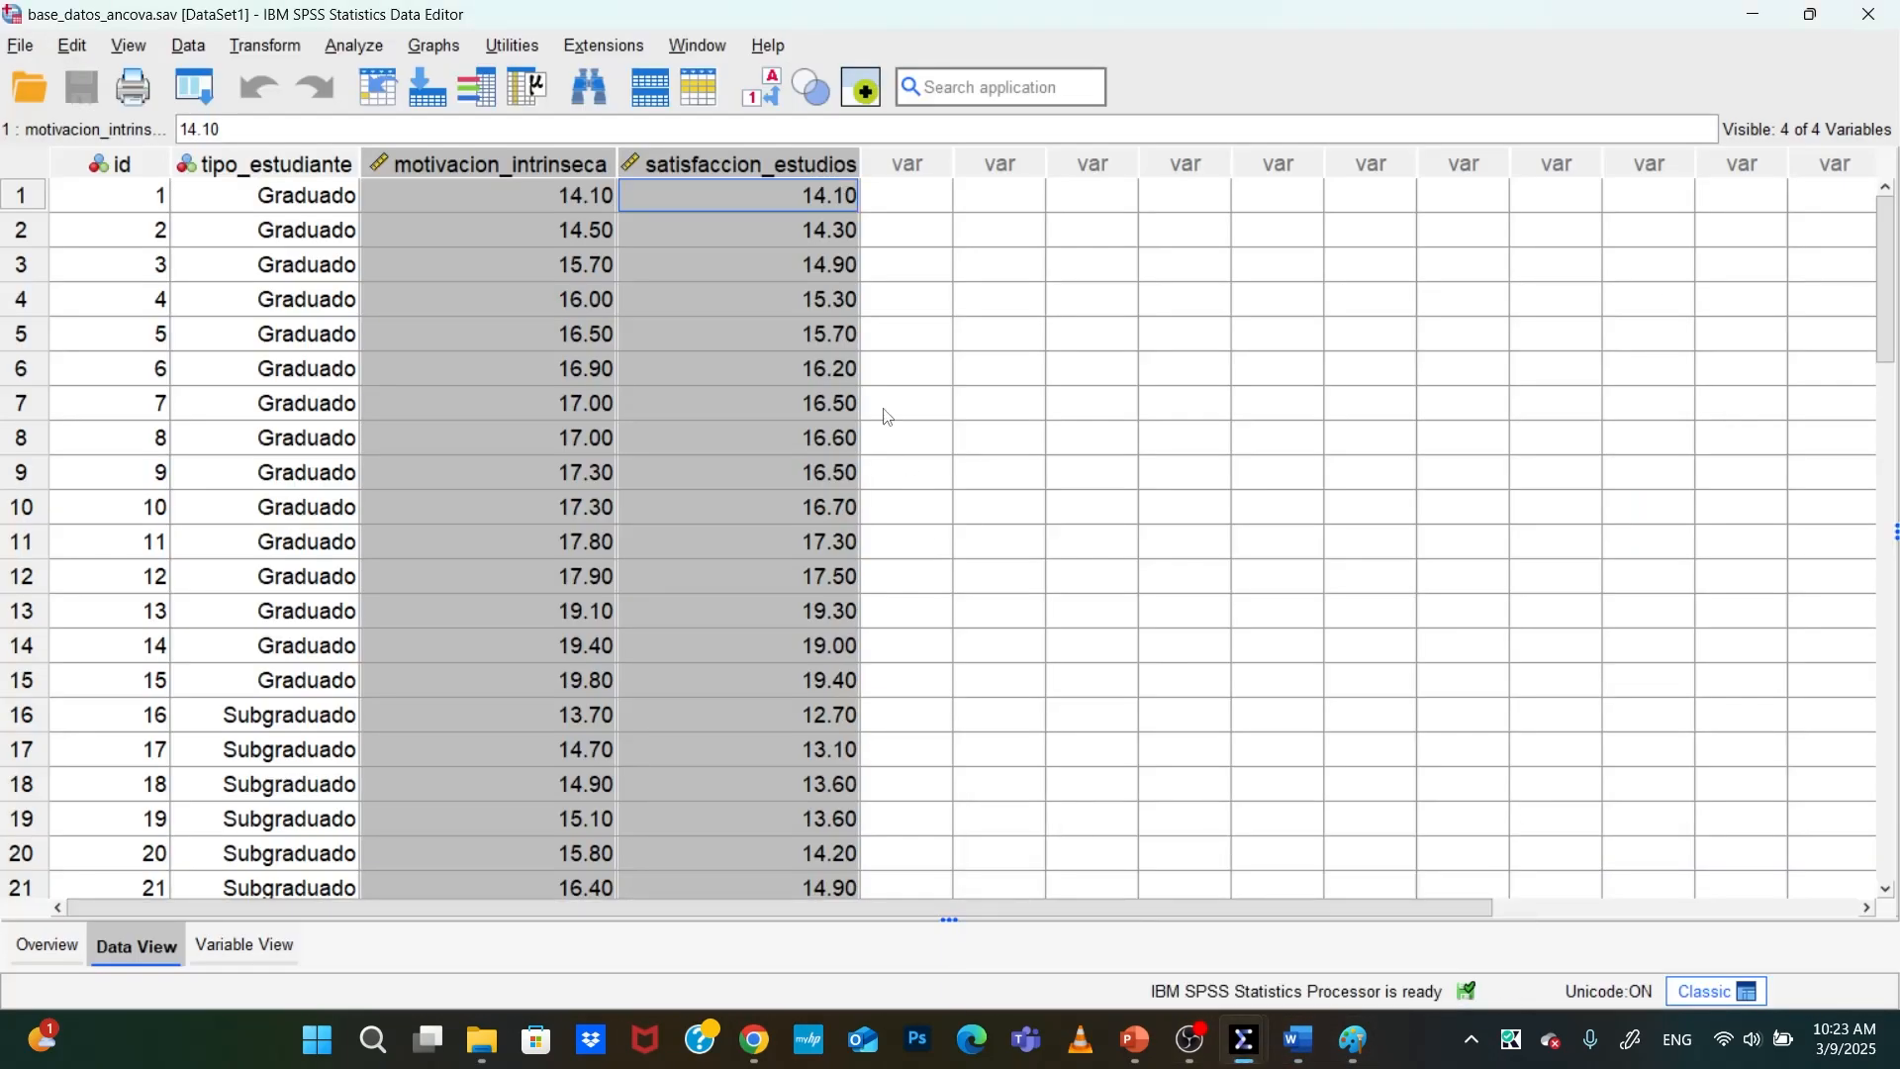
{"action": "left_click", "coordinate": [906, 163]}
{"action": "left_click", "coordinate": [978, 161]}
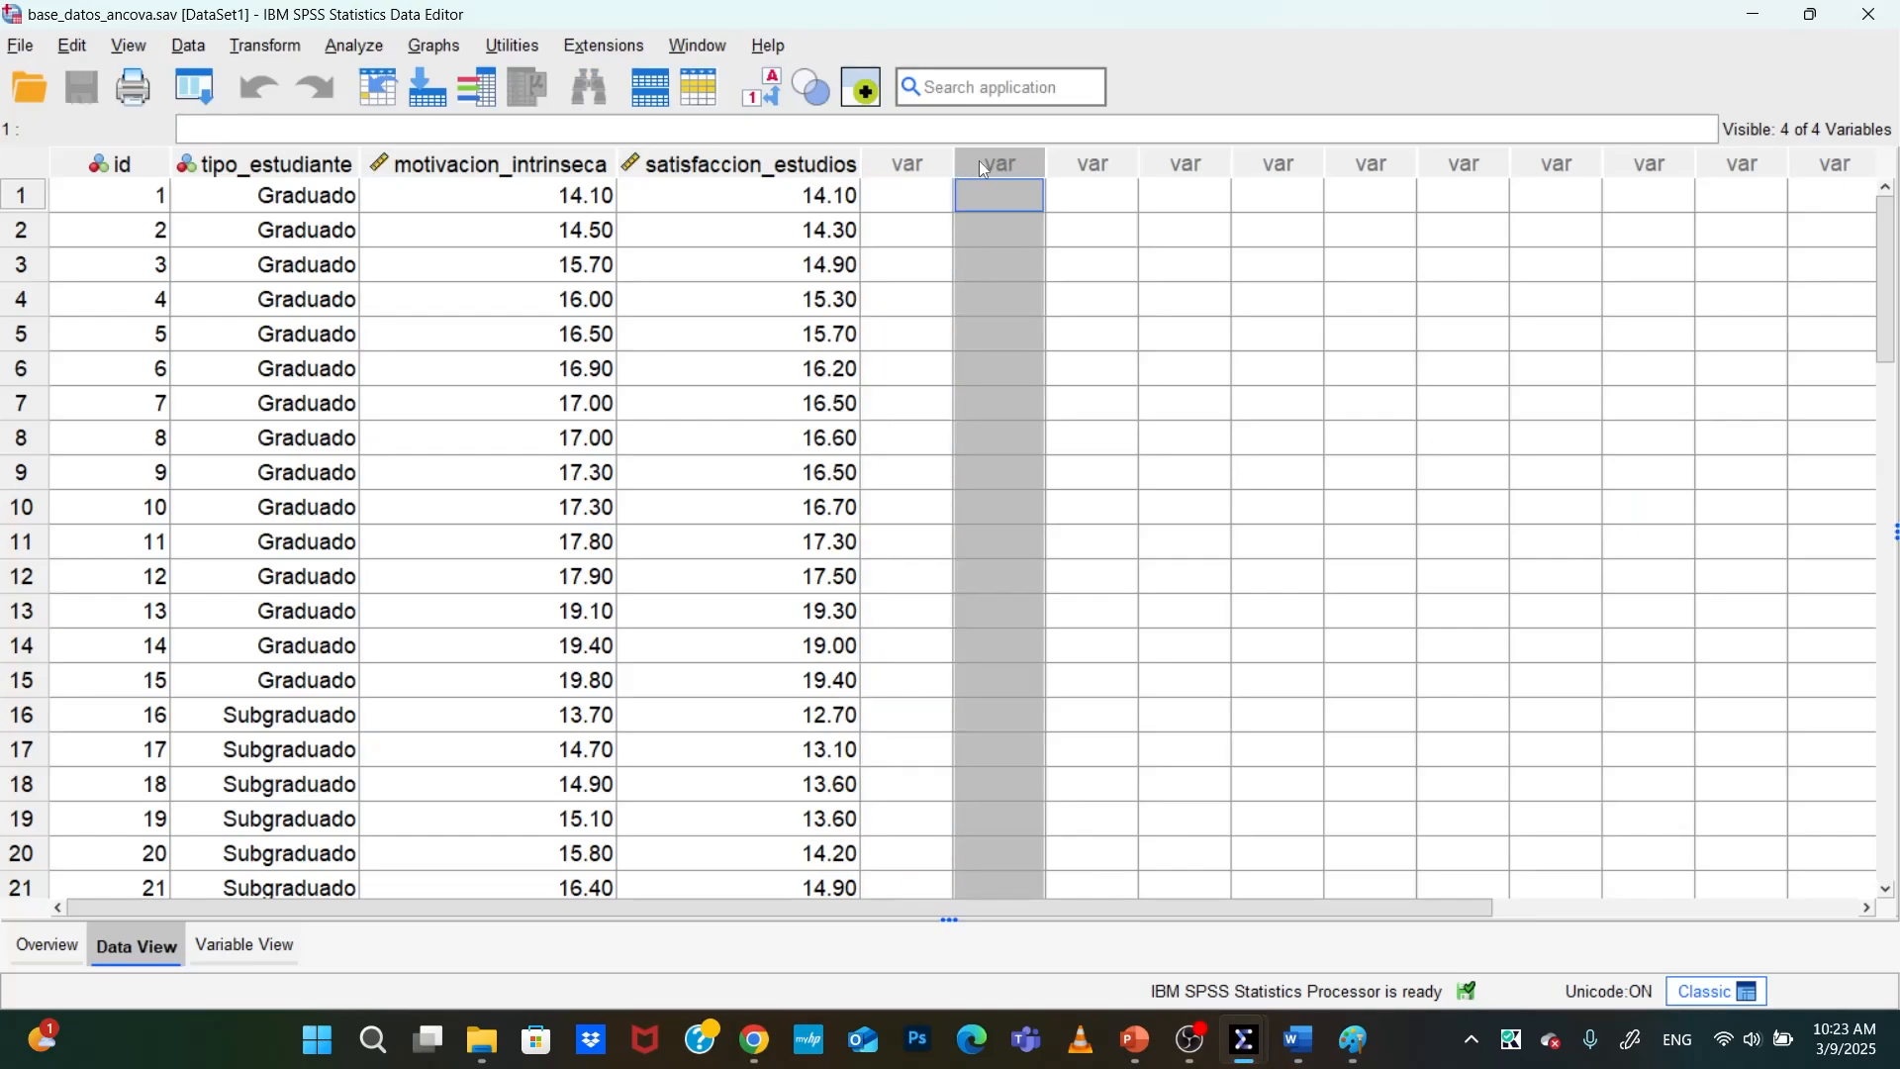
{"action": "left_click", "coordinate": [1069, 166]}
{"action": "left_click", "coordinate": [928, 168]}
{"action": "left_click", "coordinate": [999, 164]}
{"action": "left_click", "coordinate": [1086, 162]}
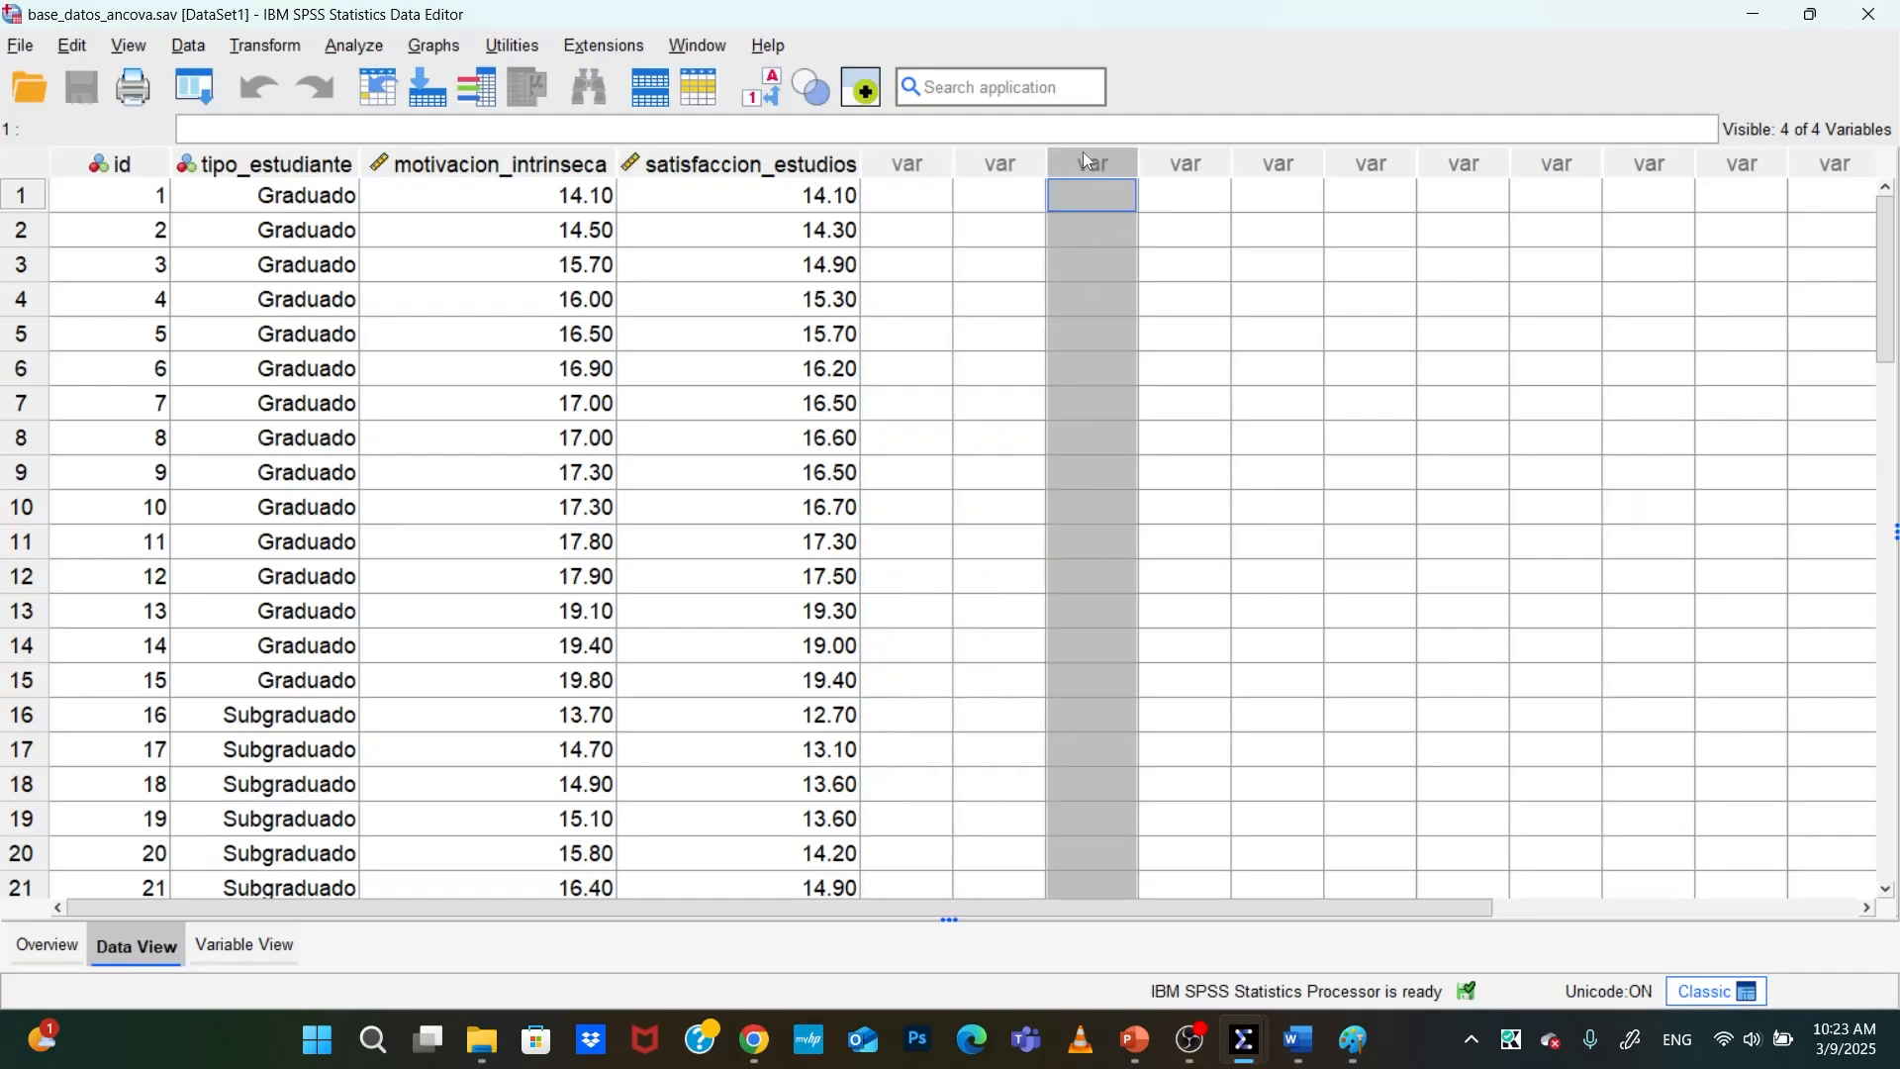
Reset the Univariate general linear model and assign satisfaccion_estudios as dependent variable, motivacion_intrinseca as covariate and tipo_estudiante as fixed factor
{"action": "left_click", "coordinate": [344, 46]}
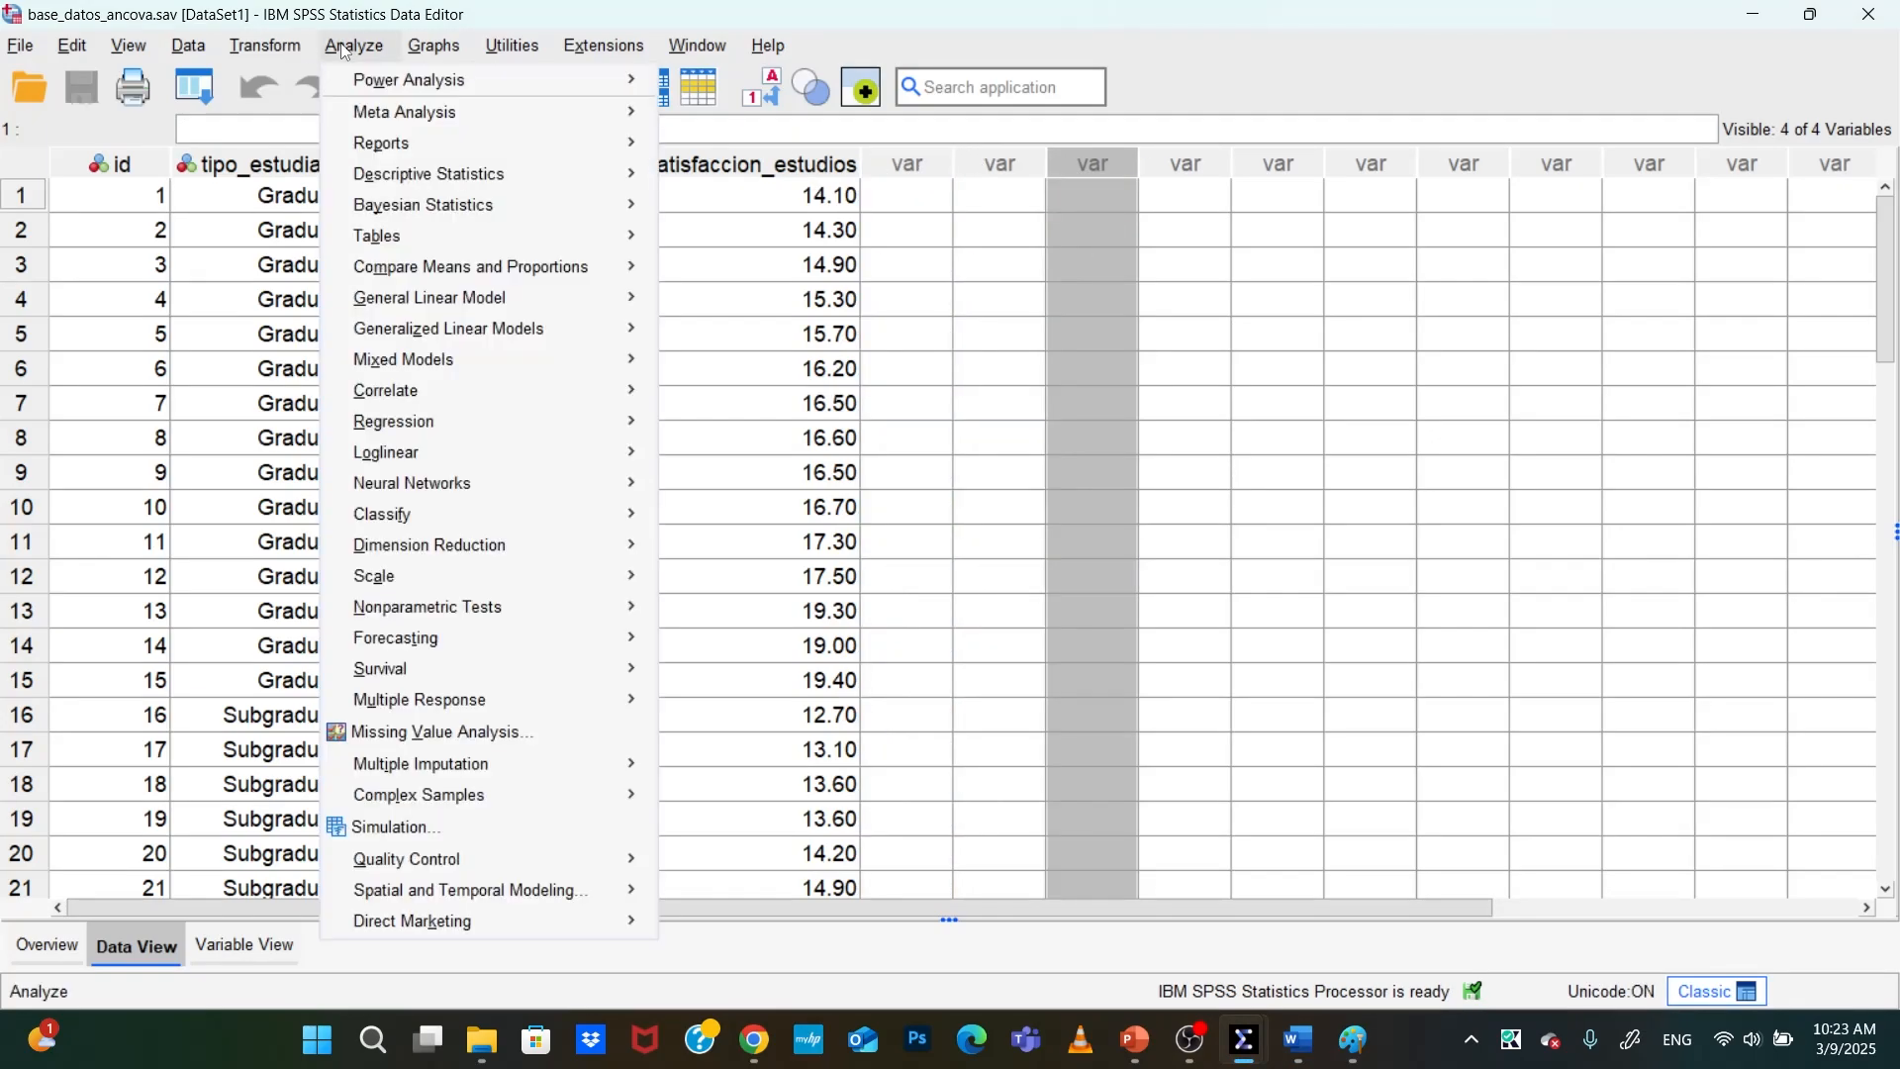
{"action": "mouse_move", "coordinate": [591, 305]}
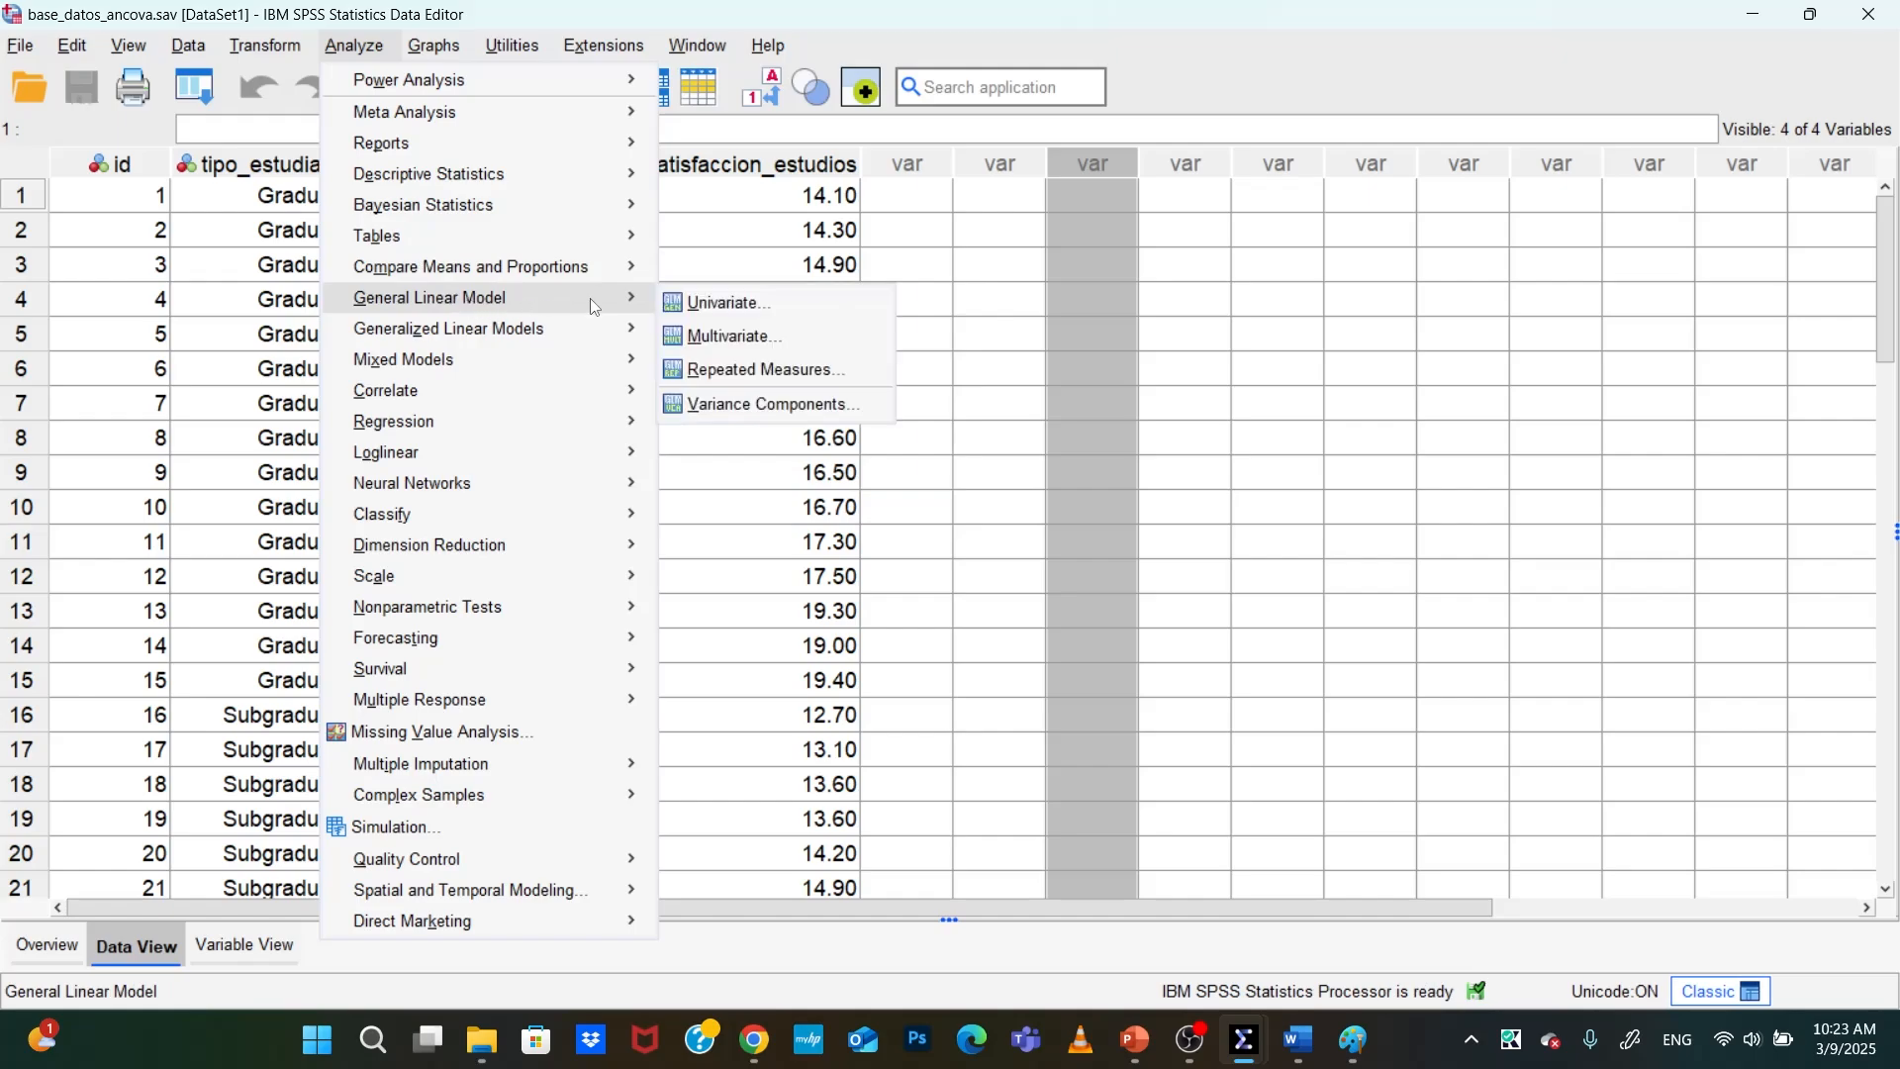
{"action": "left_click", "coordinate": [714, 303]}
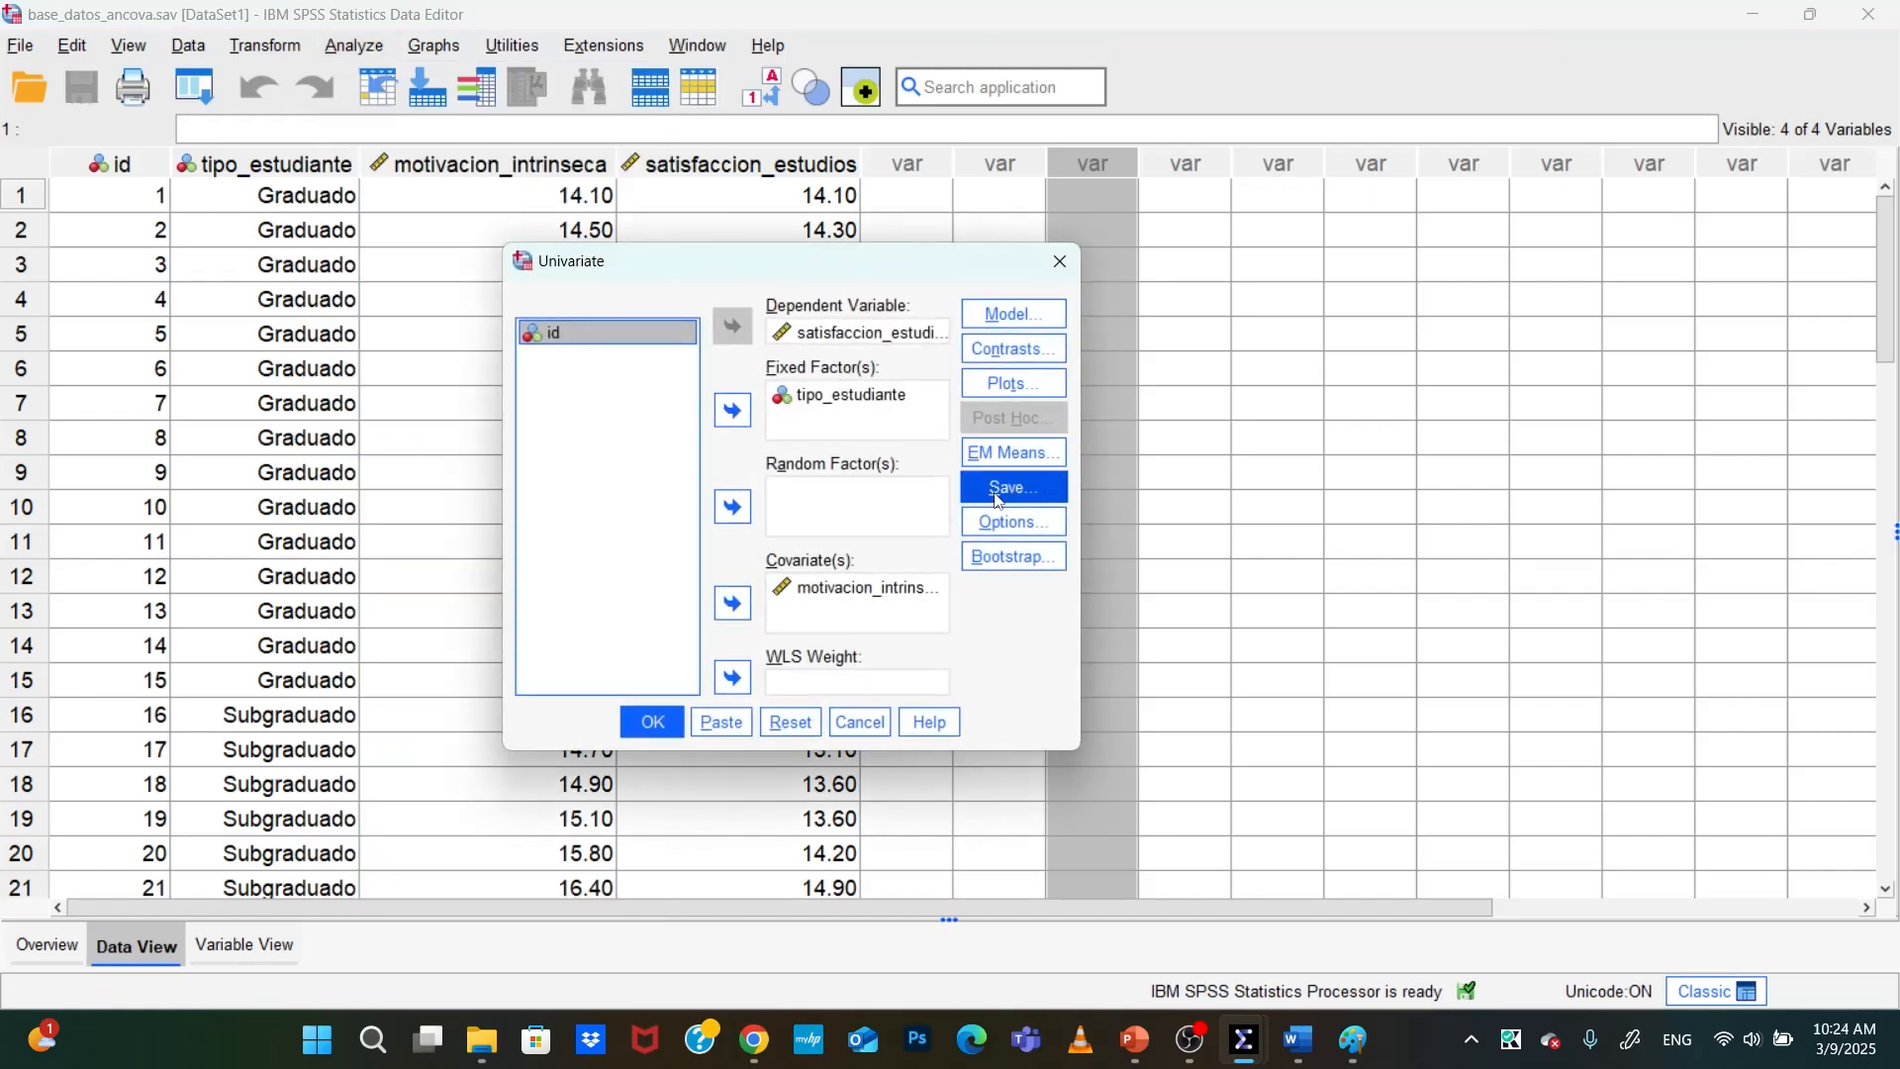
{"action": "left_click", "coordinate": [794, 723]}
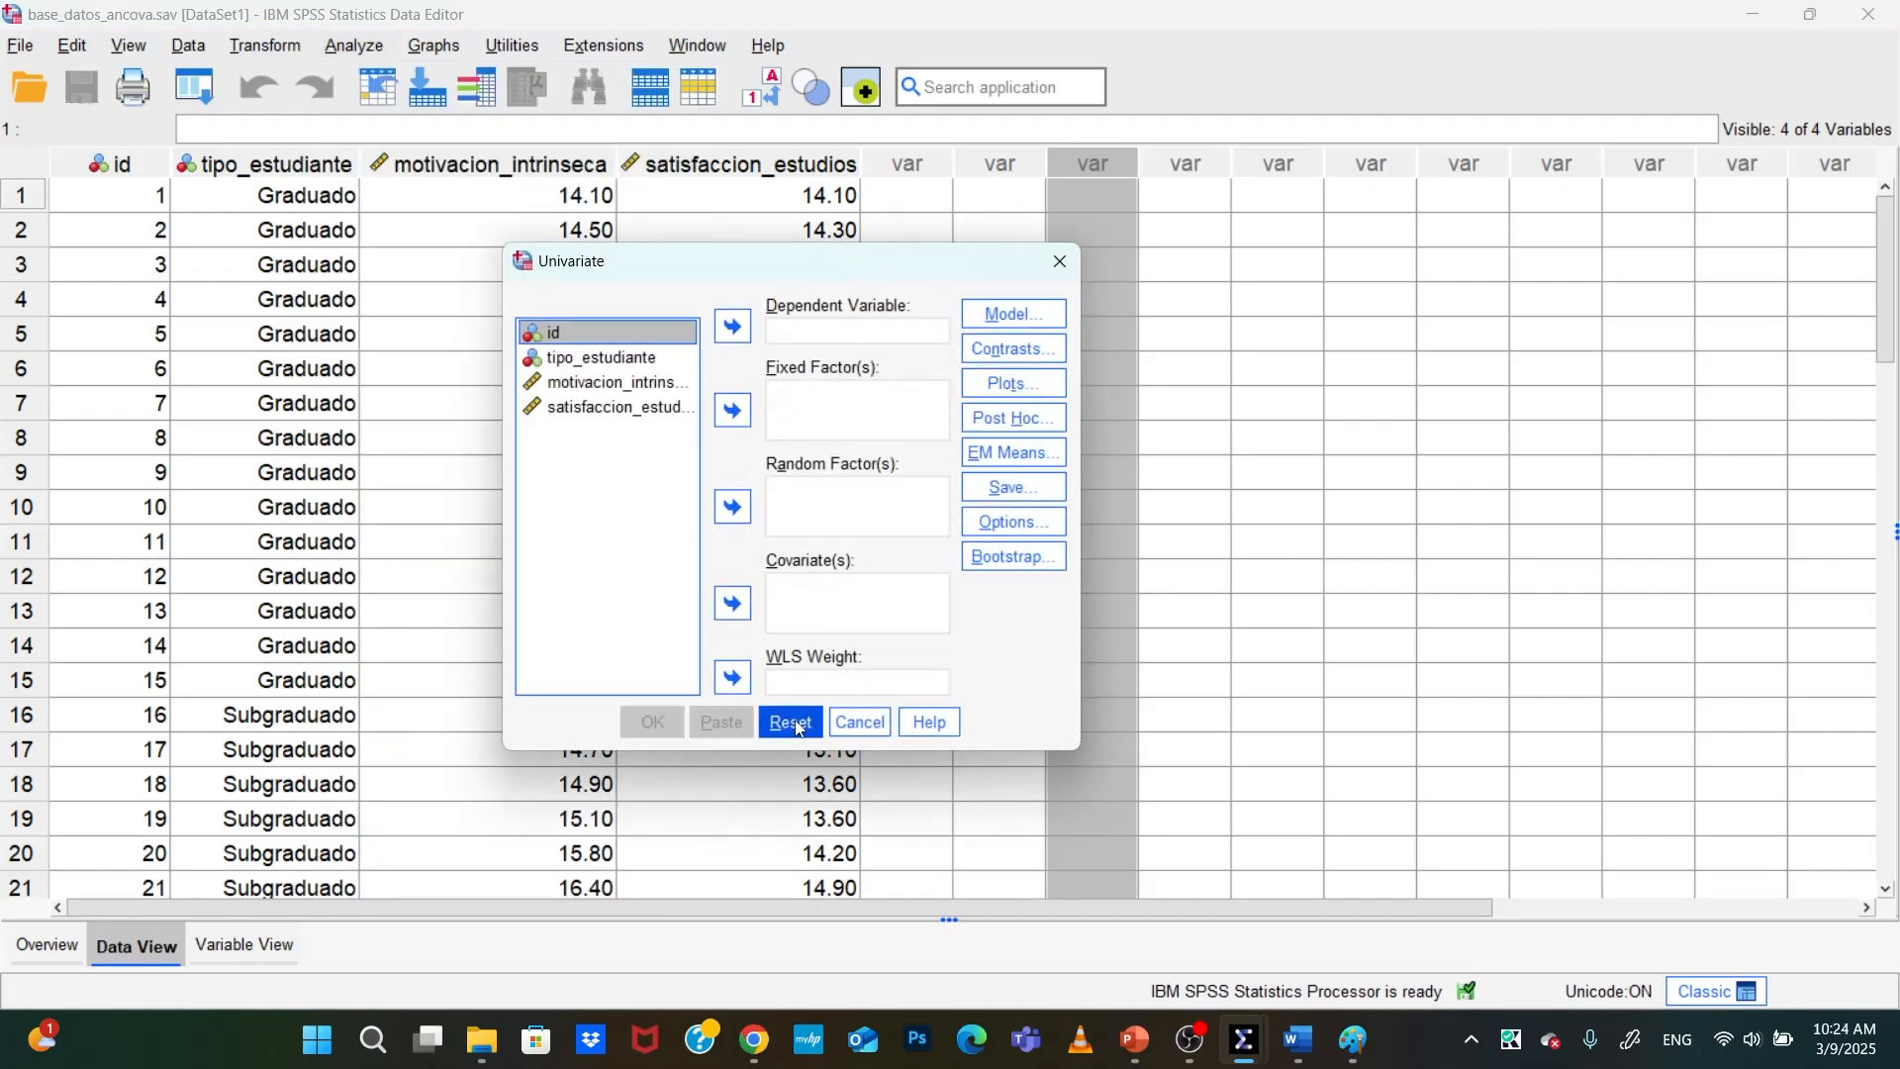
{"action": "left_click", "coordinate": [1039, 313]}
{"action": "left_click", "coordinate": [1145, 189]}
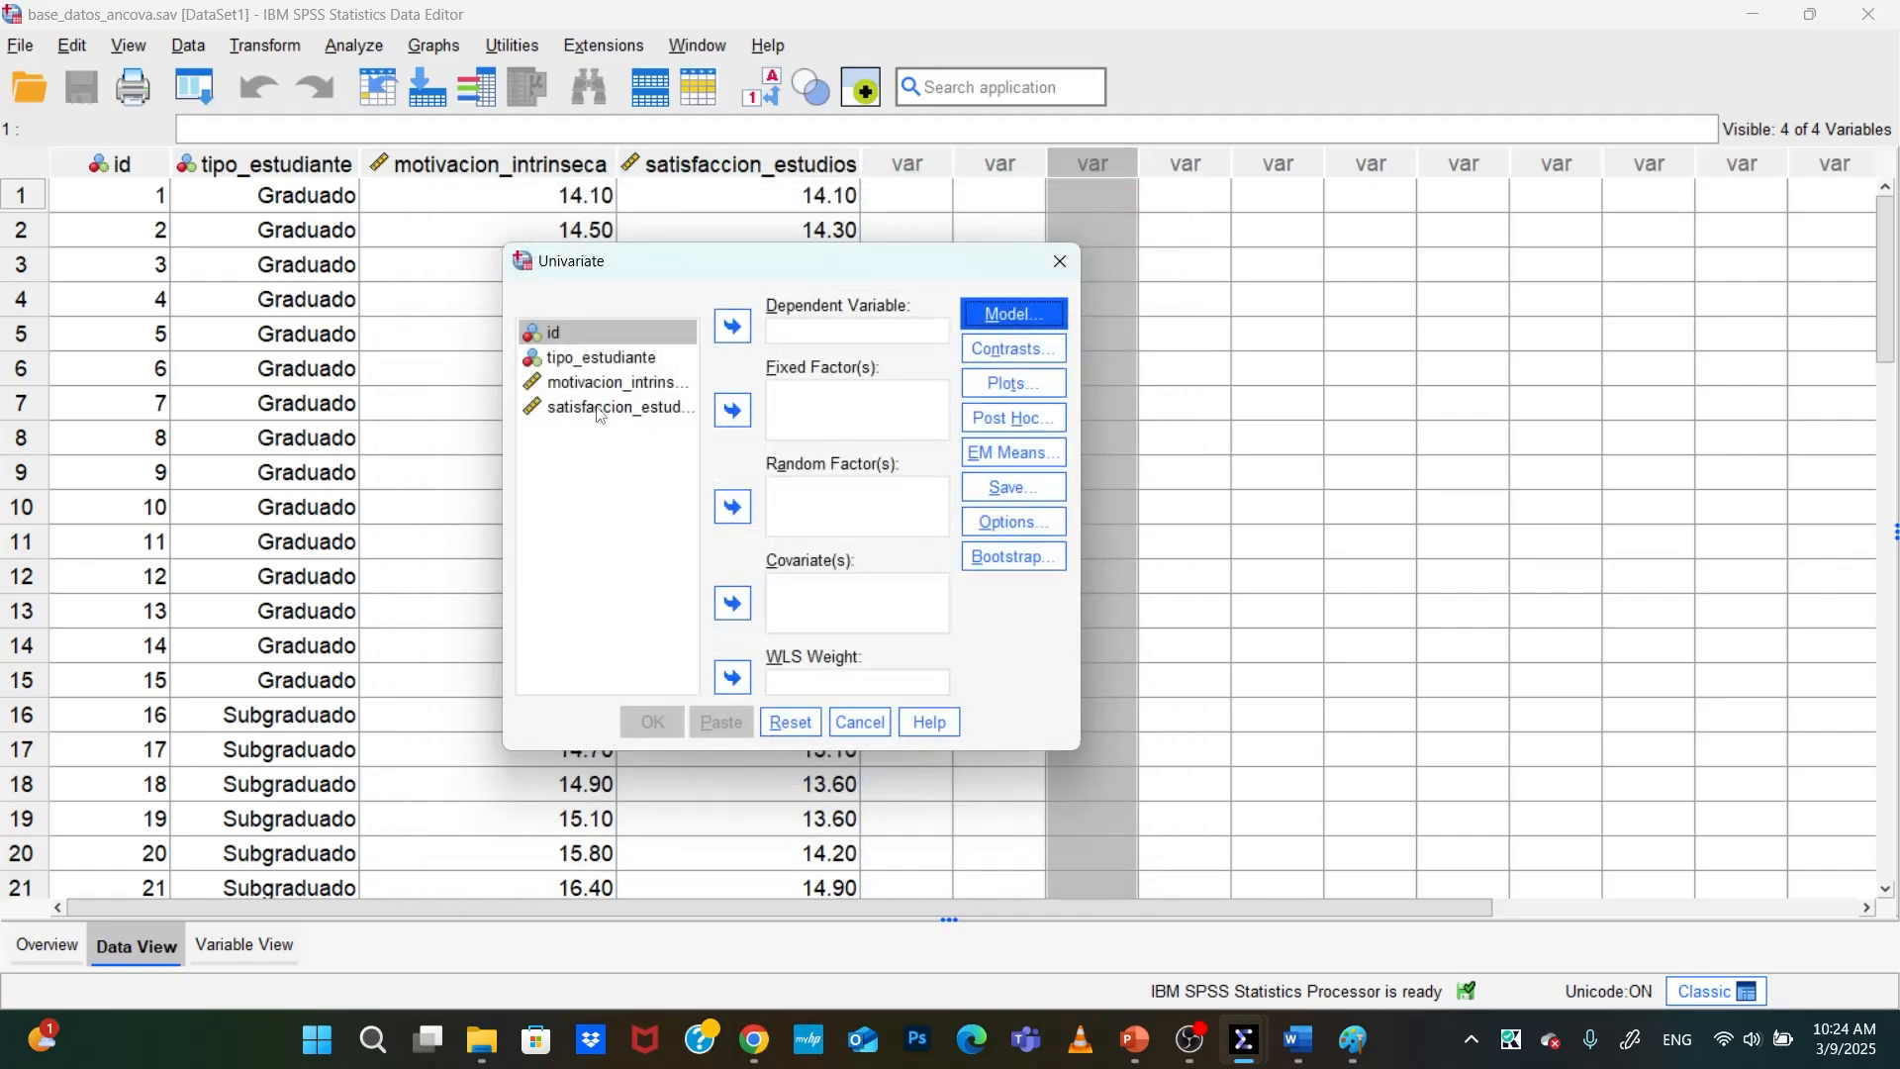
{"action": "left_click_drag", "start_coordinate": [599, 413], "coordinate": [794, 336]}
{"action": "left_click_drag", "start_coordinate": [607, 385], "coordinate": [797, 557]}
{"action": "left_click_drag", "start_coordinate": [624, 368], "coordinate": [818, 405]}
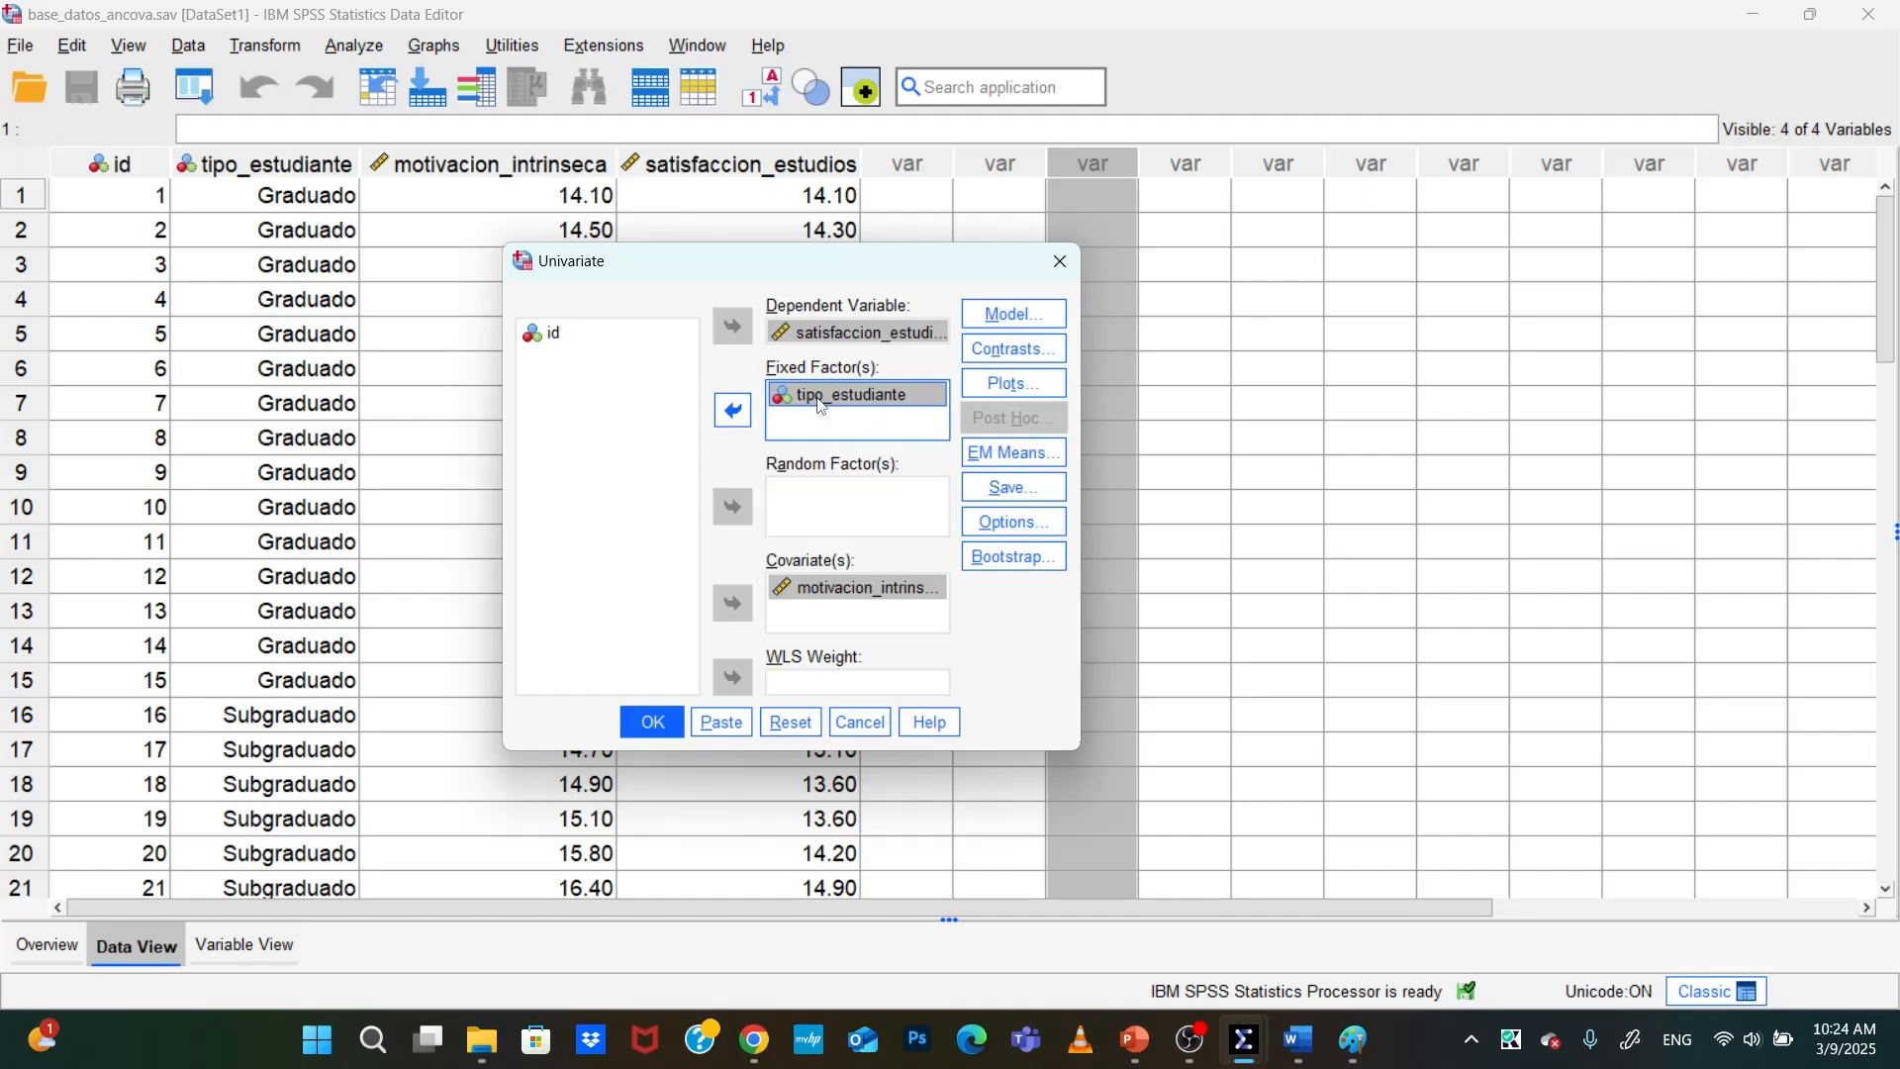
Save unstandardized predicted values plus unstandardized and standardized residuals as new variables, and run the Univariate analysis
{"action": "left_click", "coordinate": [1000, 486]}
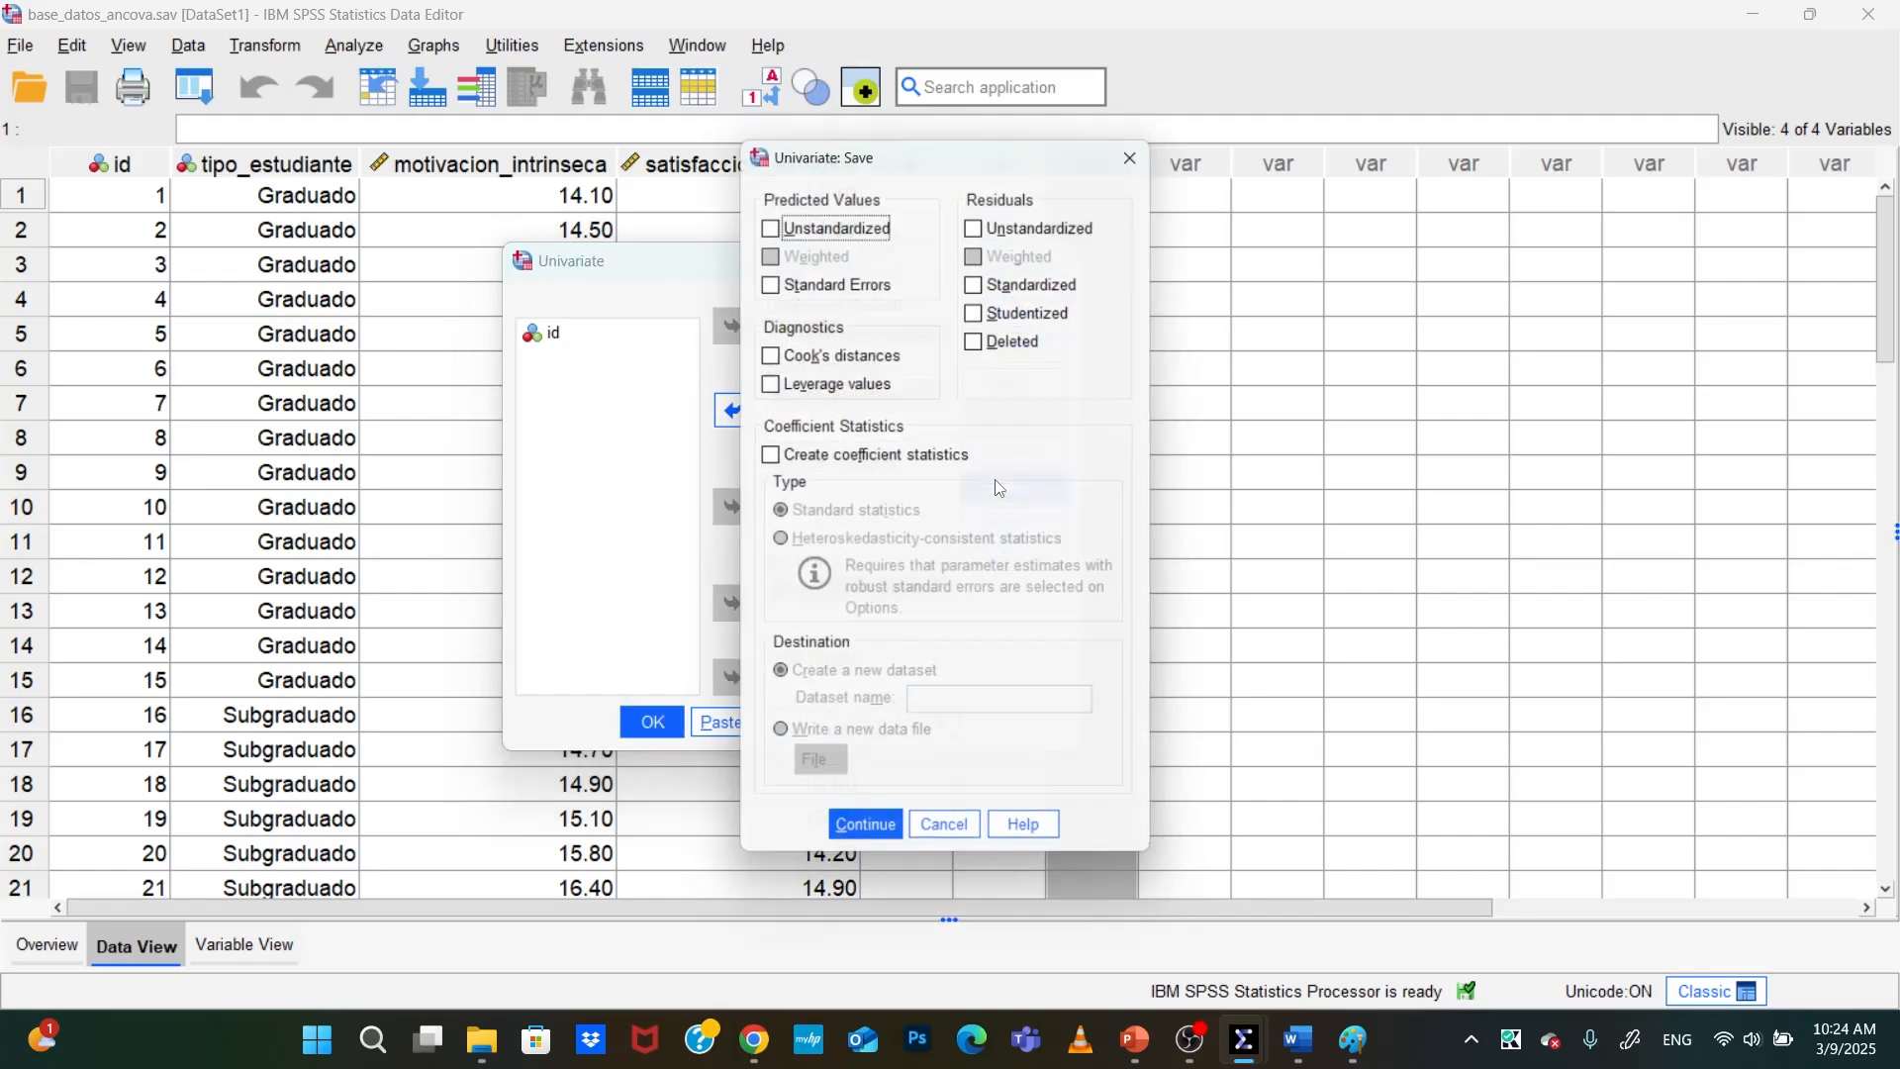
{"action": "left_click", "coordinate": [771, 223]}
{"action": "left_click", "coordinate": [984, 230]}
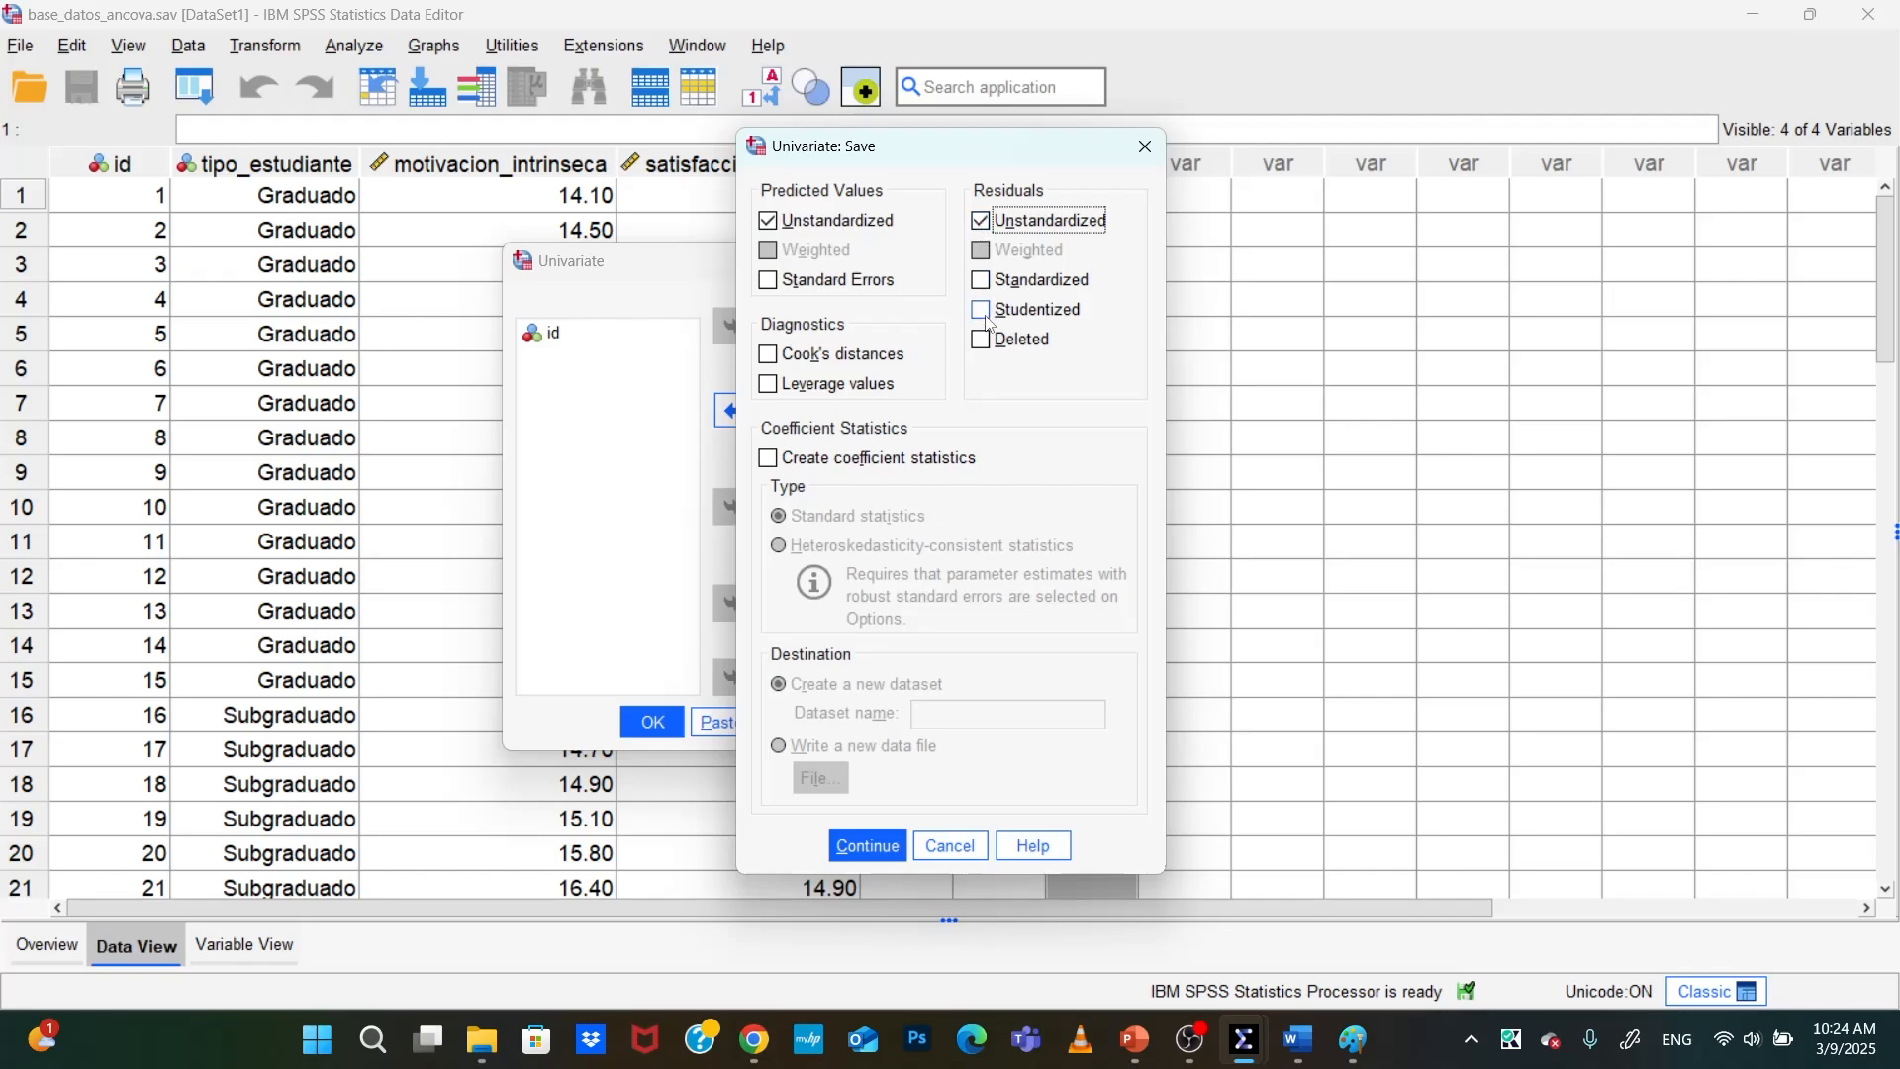
{"action": "left_click", "coordinate": [982, 281]}
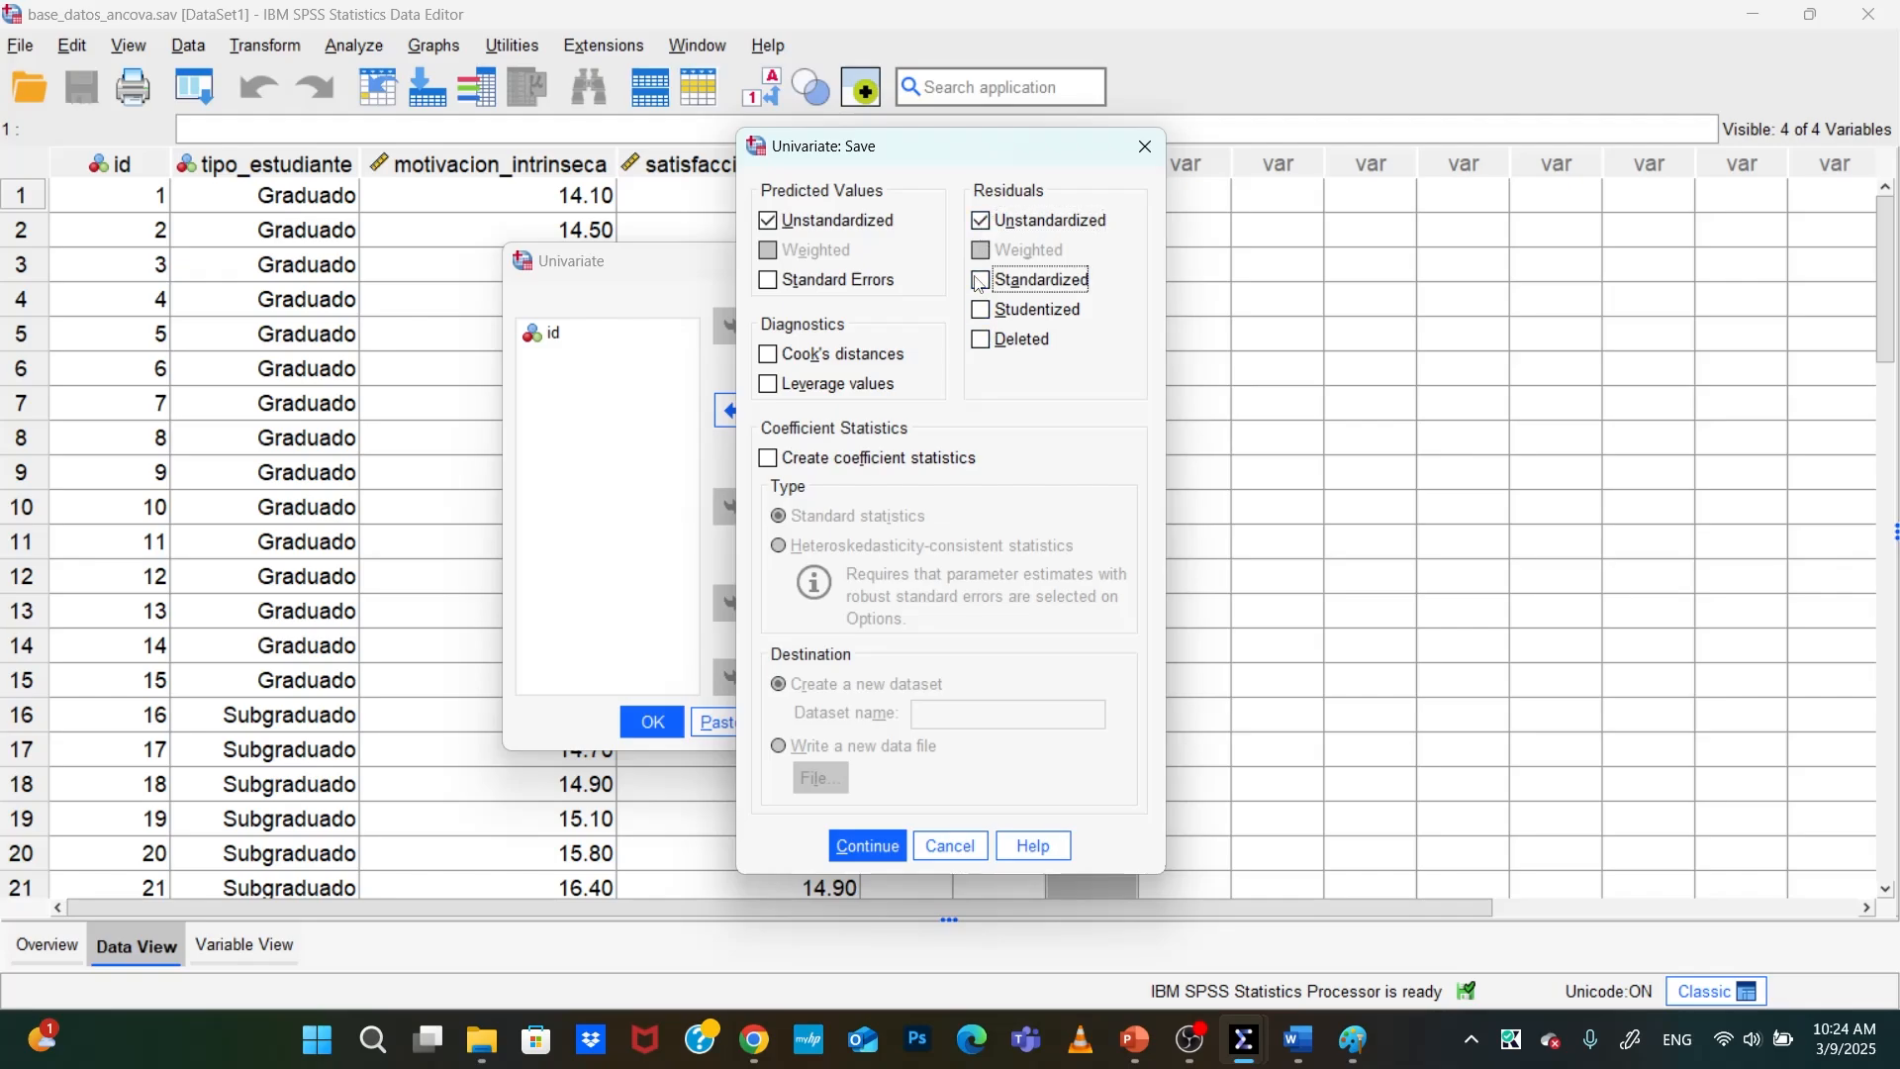
{"action": "left_click", "coordinate": [866, 846]}
{"action": "left_click", "coordinate": [651, 722]}
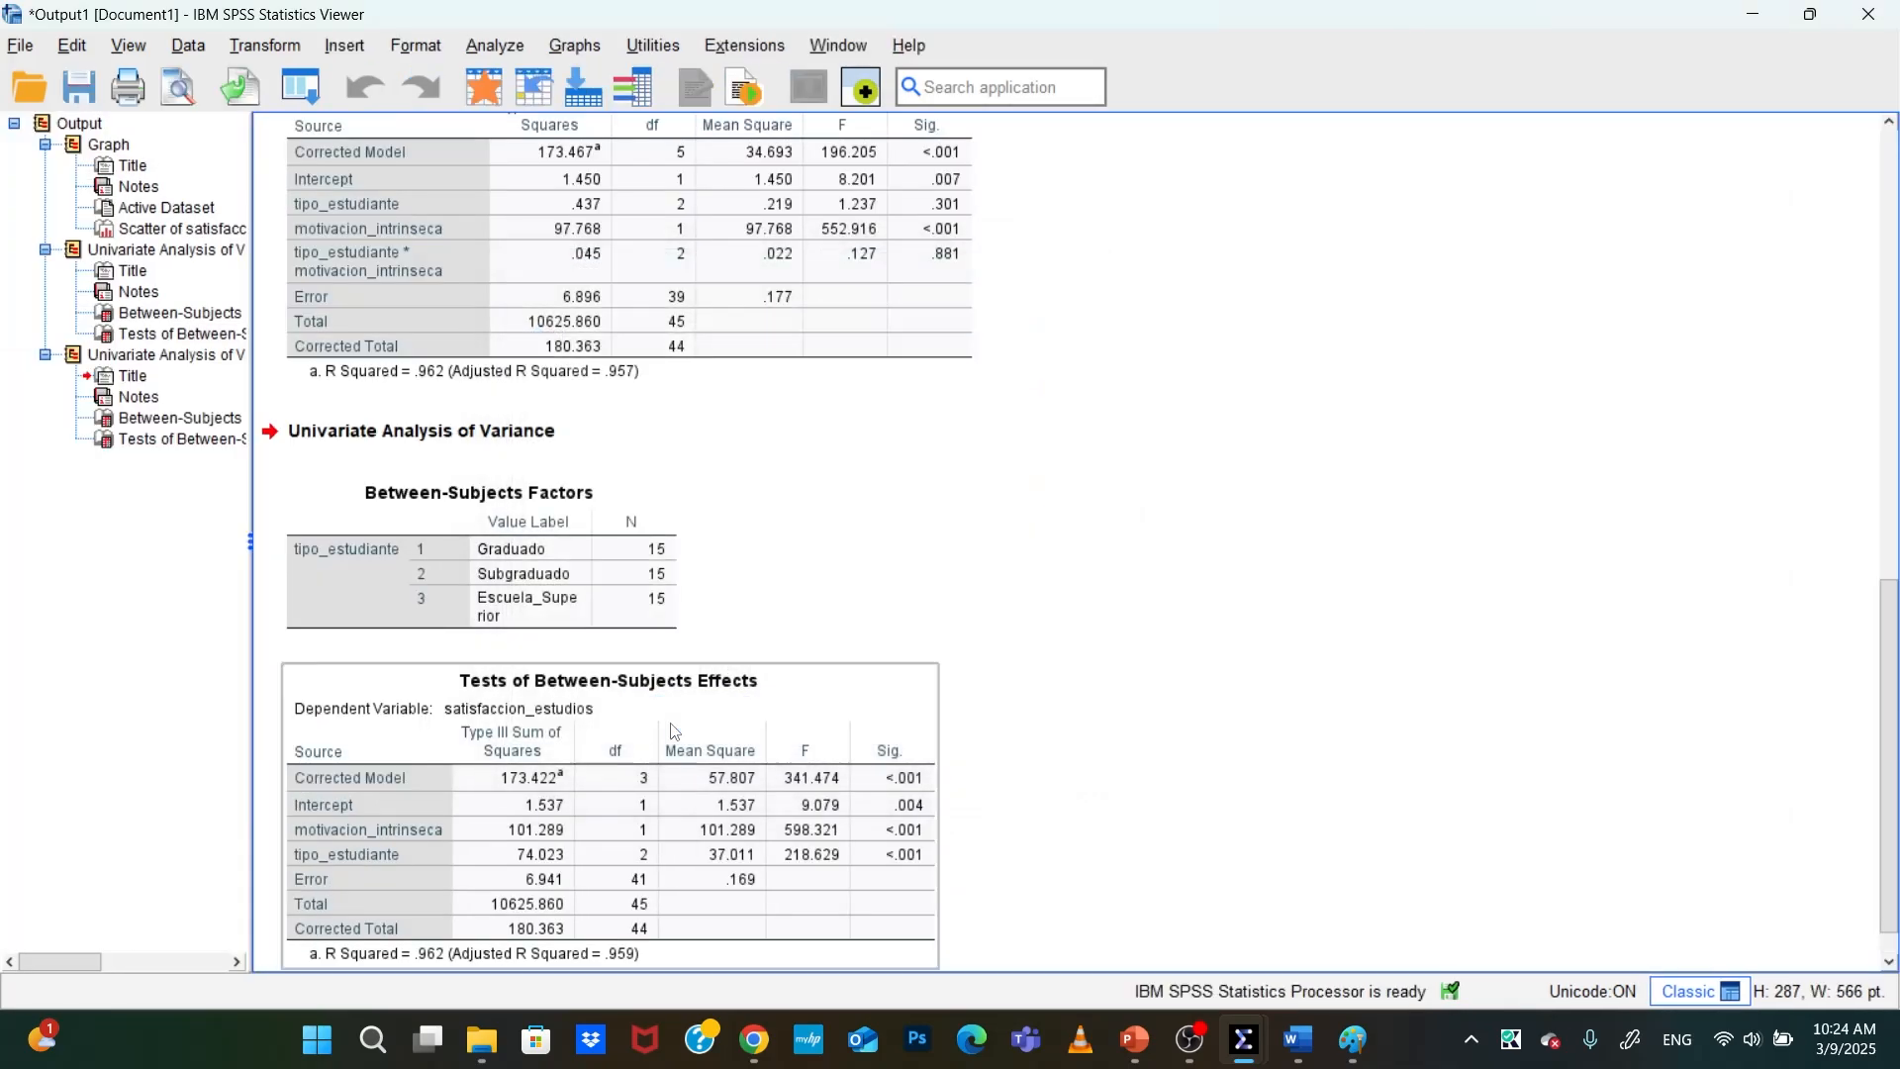
Return to the SPSS Data Editor and review the newly saved PRE_1, RES_1 and ZRE_1 columns
{"action": "left_click", "coordinate": [1319, 1046]}
{"action": "left_click", "coordinate": [1299, 1041]}
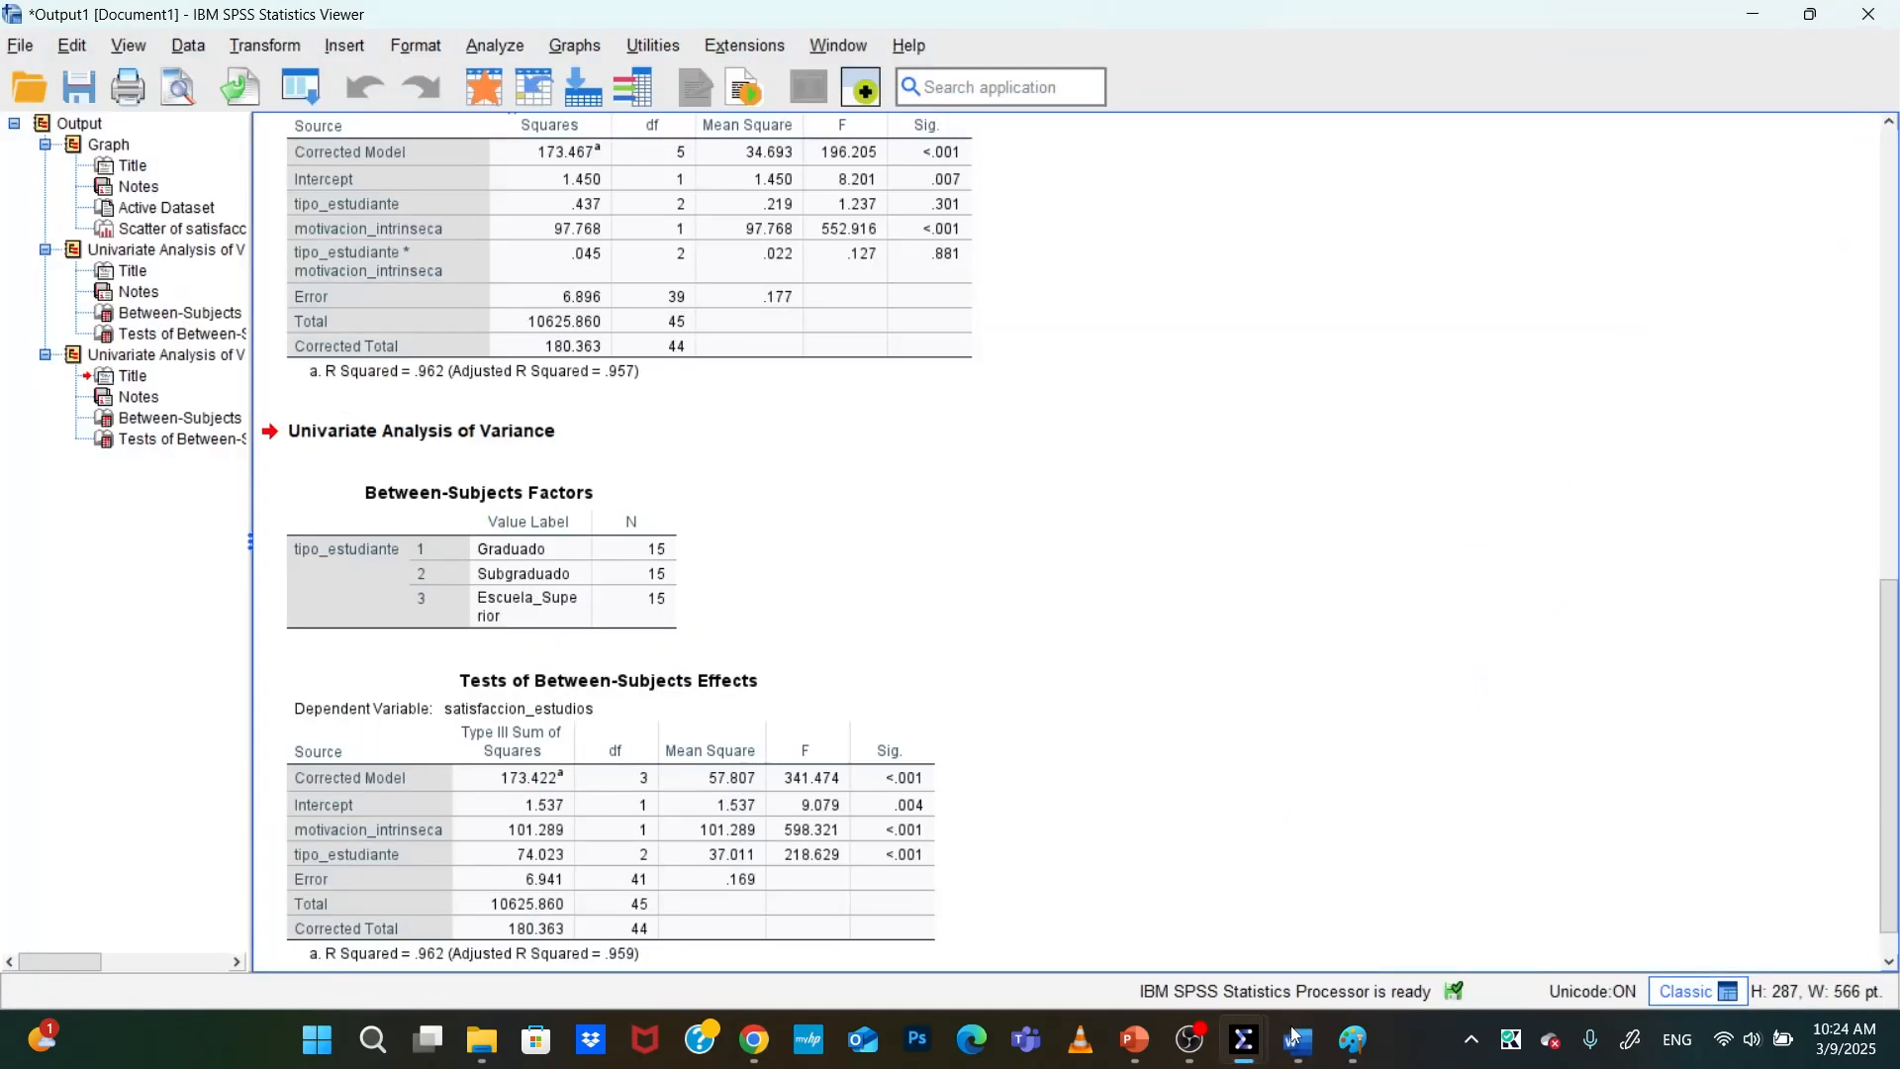
{"action": "mouse_move", "coordinate": [1252, 1029]}
{"action": "left_click", "coordinate": [1108, 940]}
{"action": "left_click", "coordinate": [948, 162]}
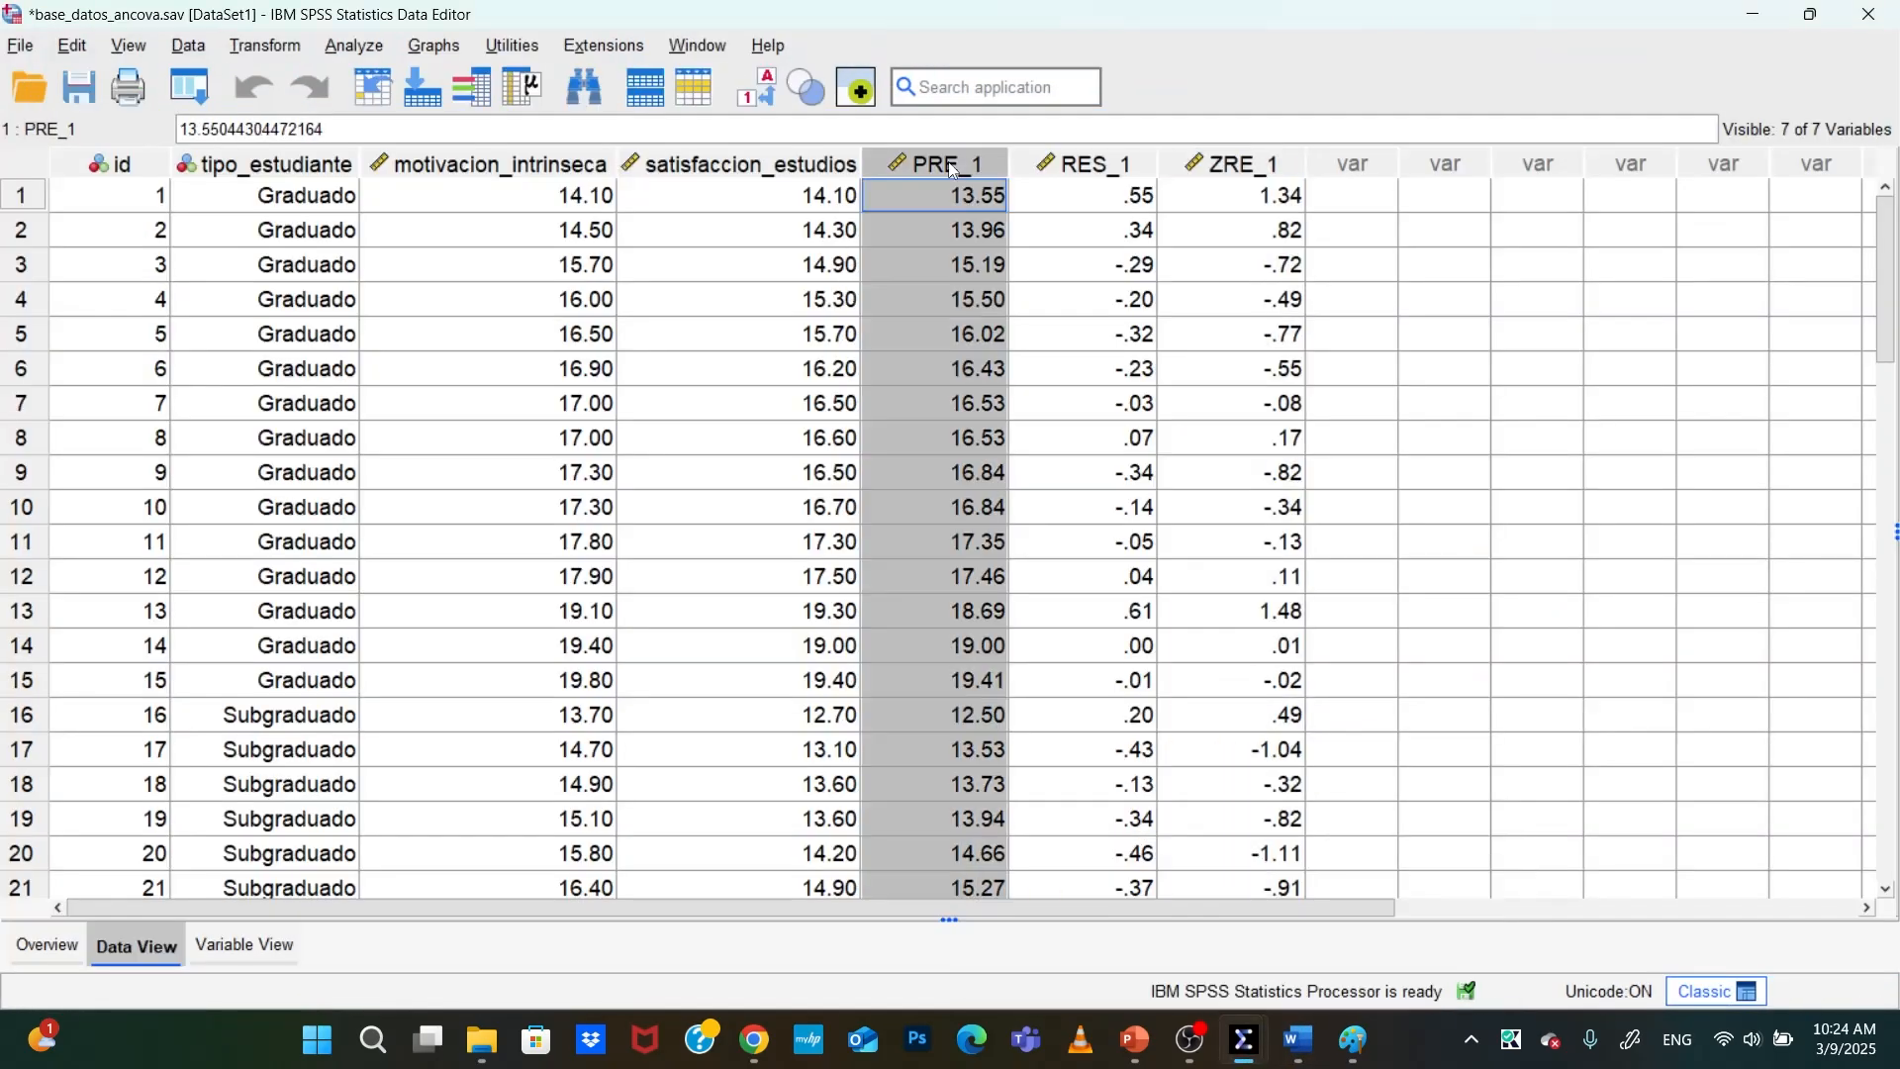
{"action": "left_click_drag", "start_coordinate": [1002, 168], "coordinate": [1211, 174]}
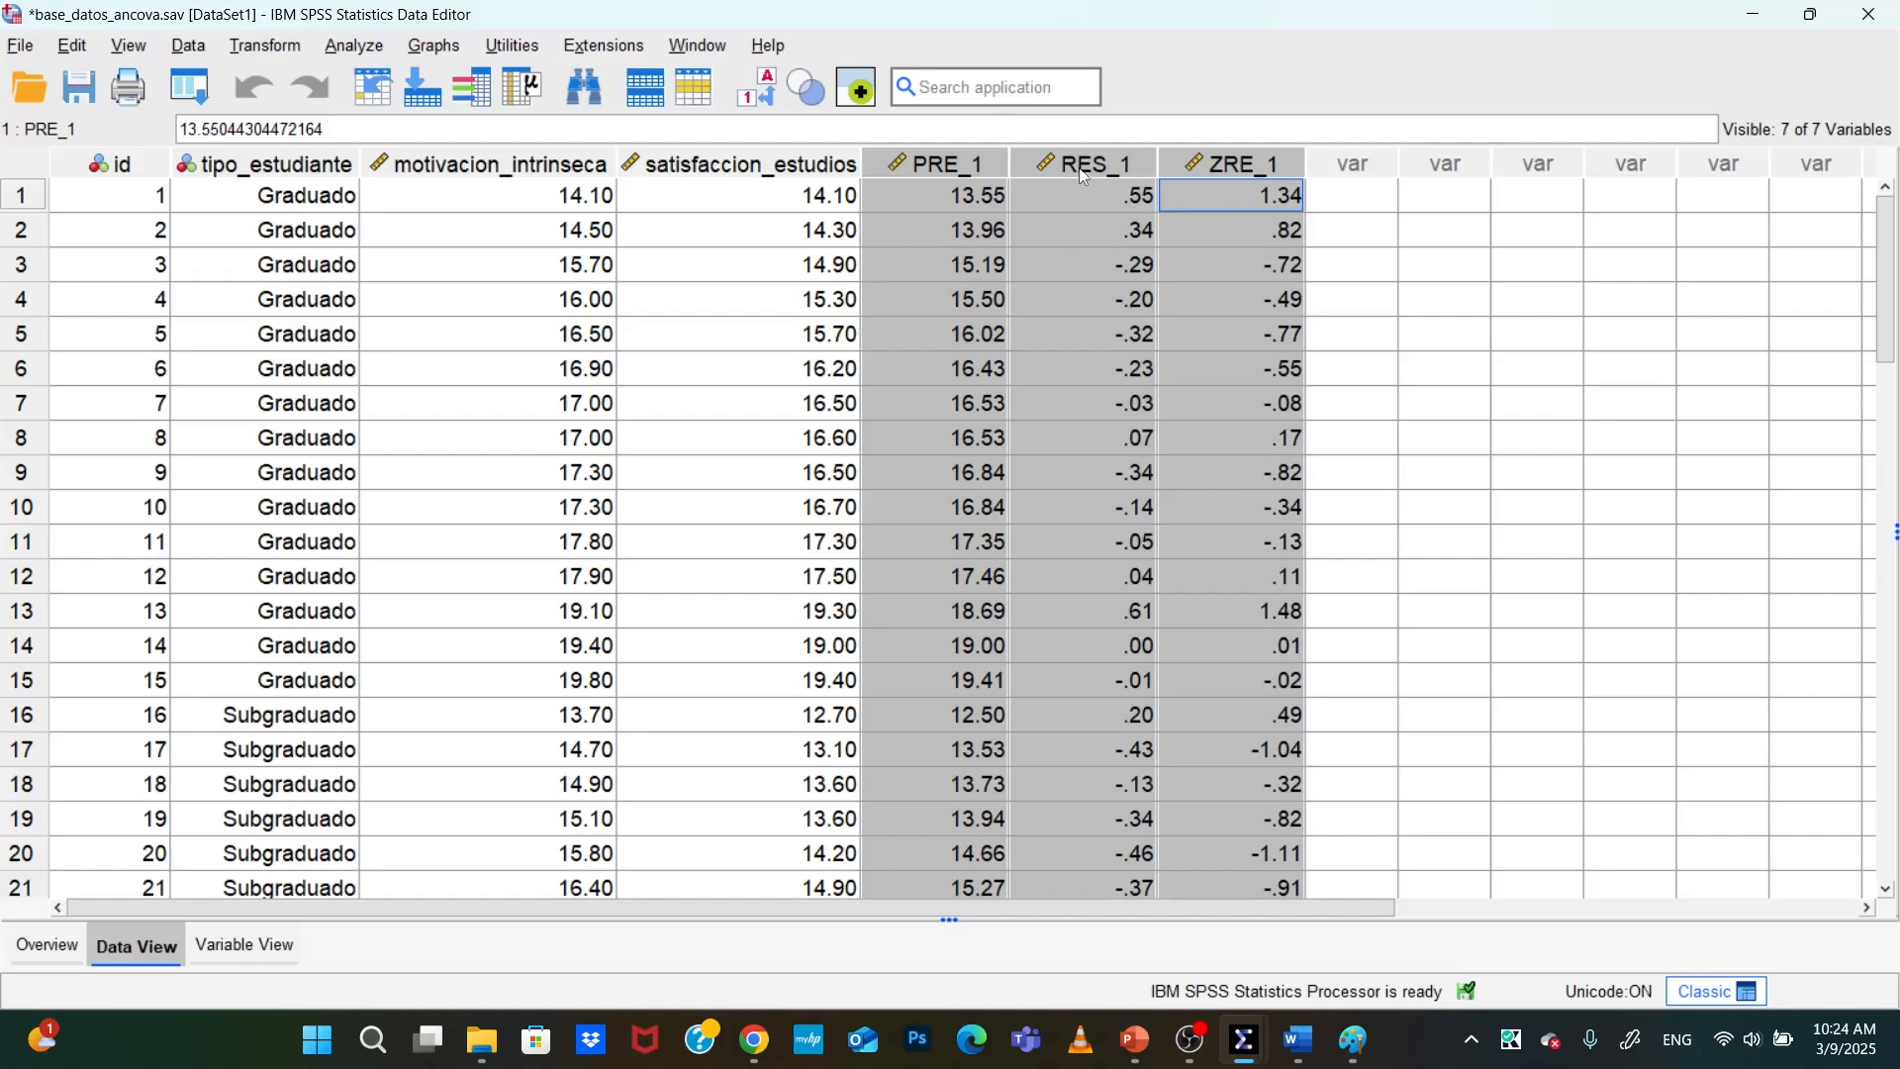
{"action": "left_click", "coordinate": [1065, 196]}
Compare satisfaccion_estudios with PRE_1 and RES_1 in the first rows to see how each residual is obtained
{"action": "left_click", "coordinate": [775, 166]}
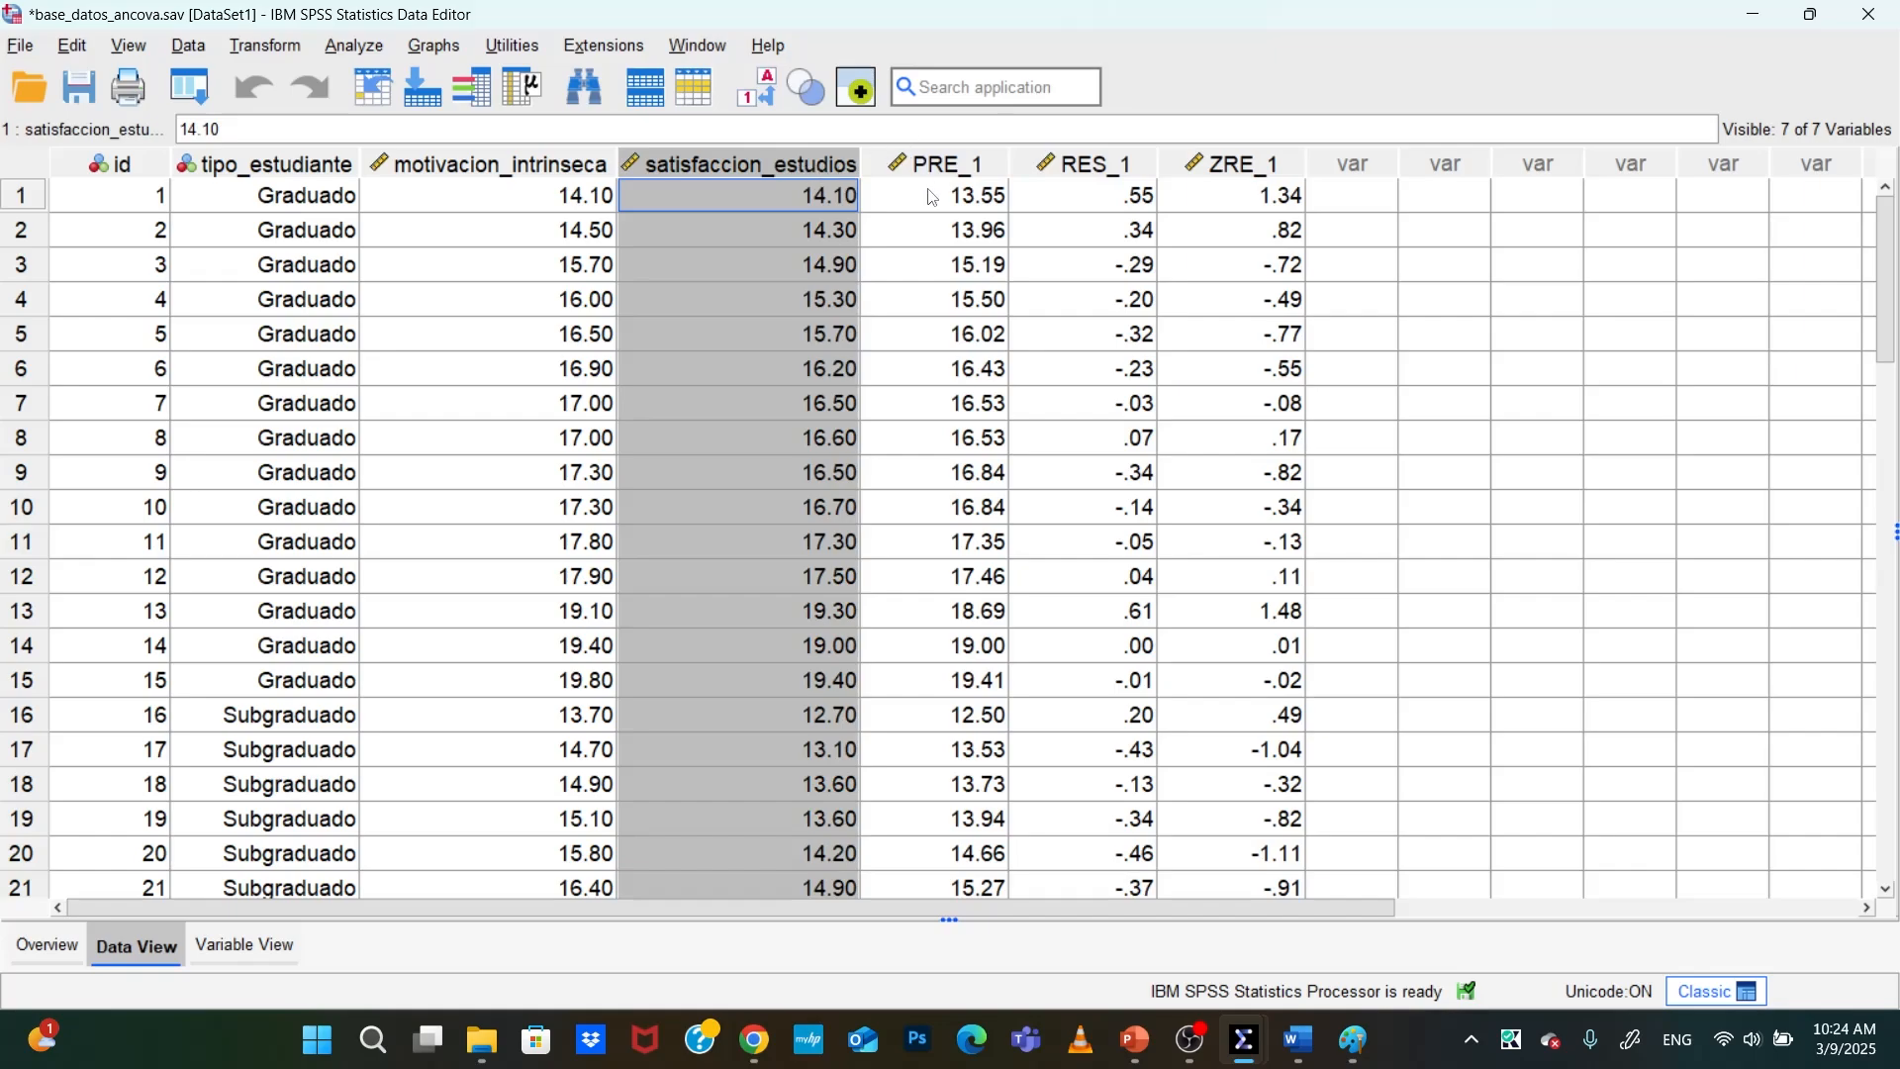
{"action": "left_click", "coordinate": [953, 166], "text": "shift"}
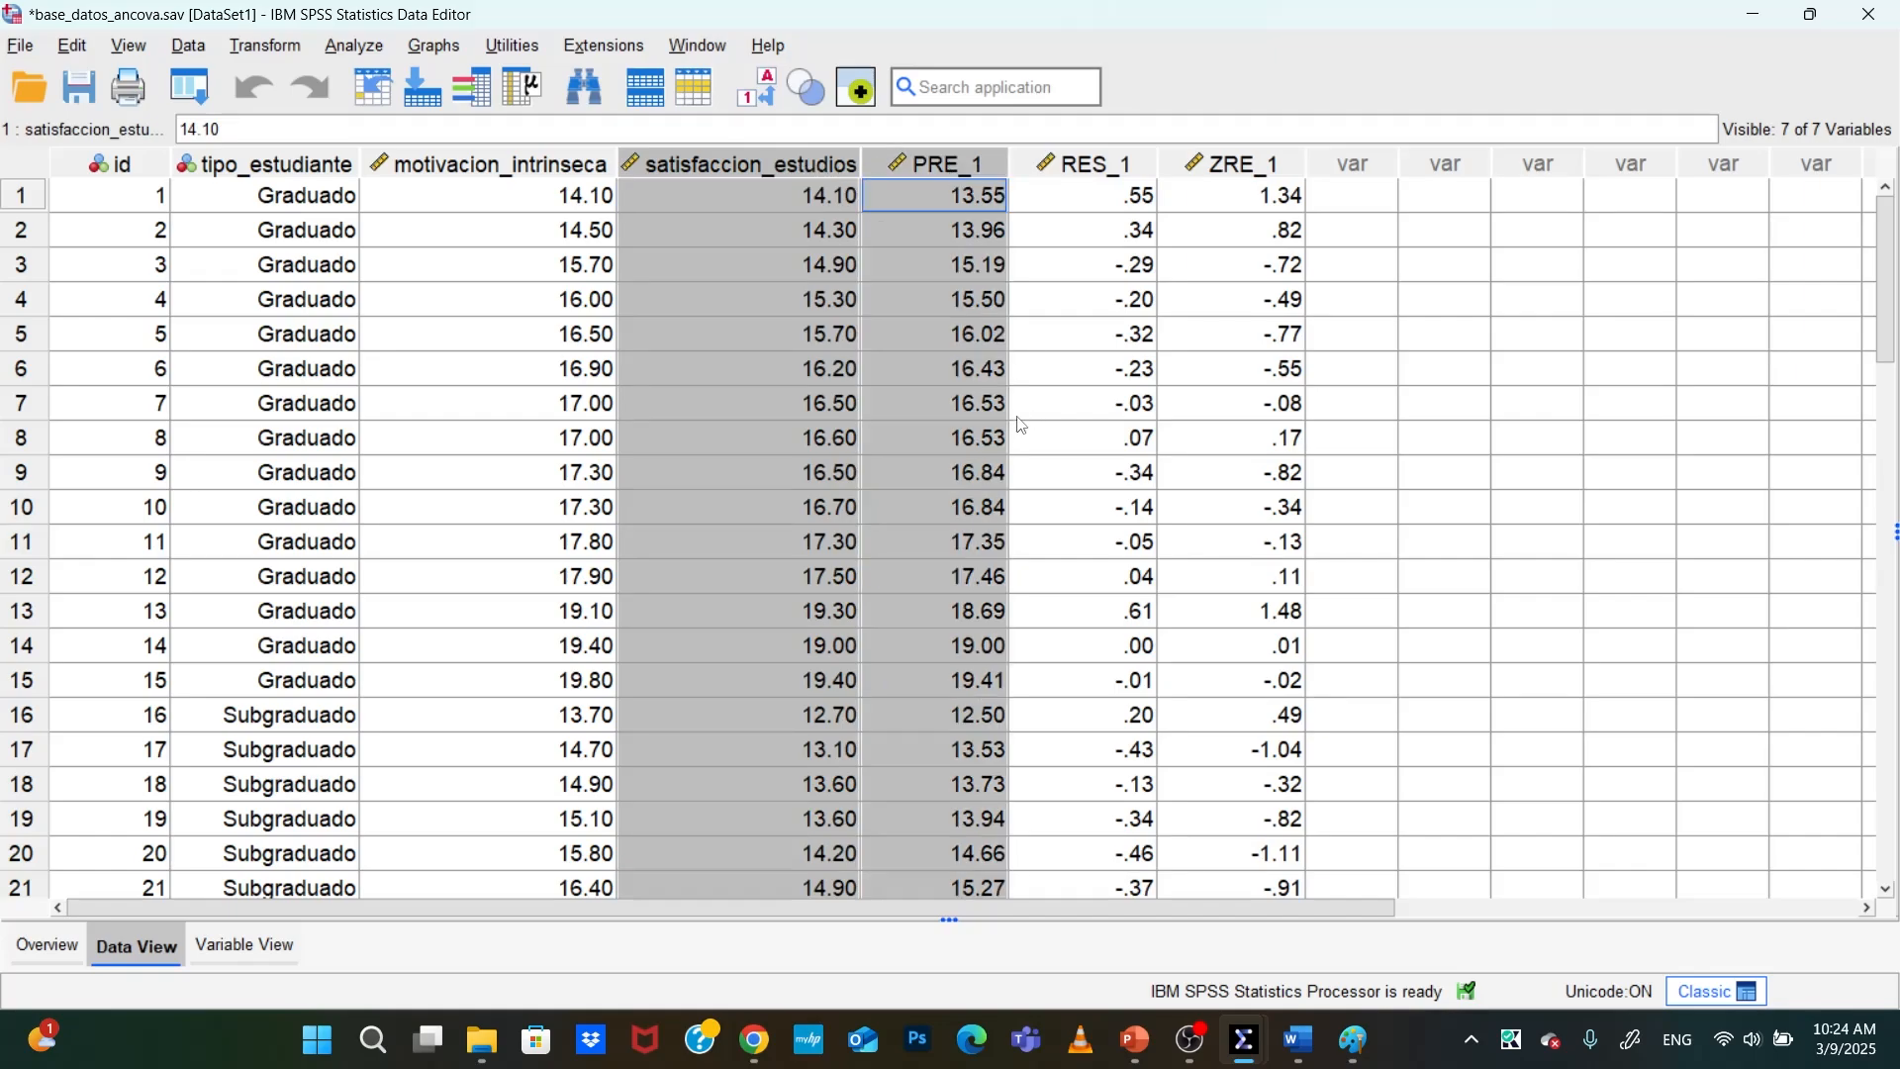
{"action": "left_click", "coordinate": [804, 203]}
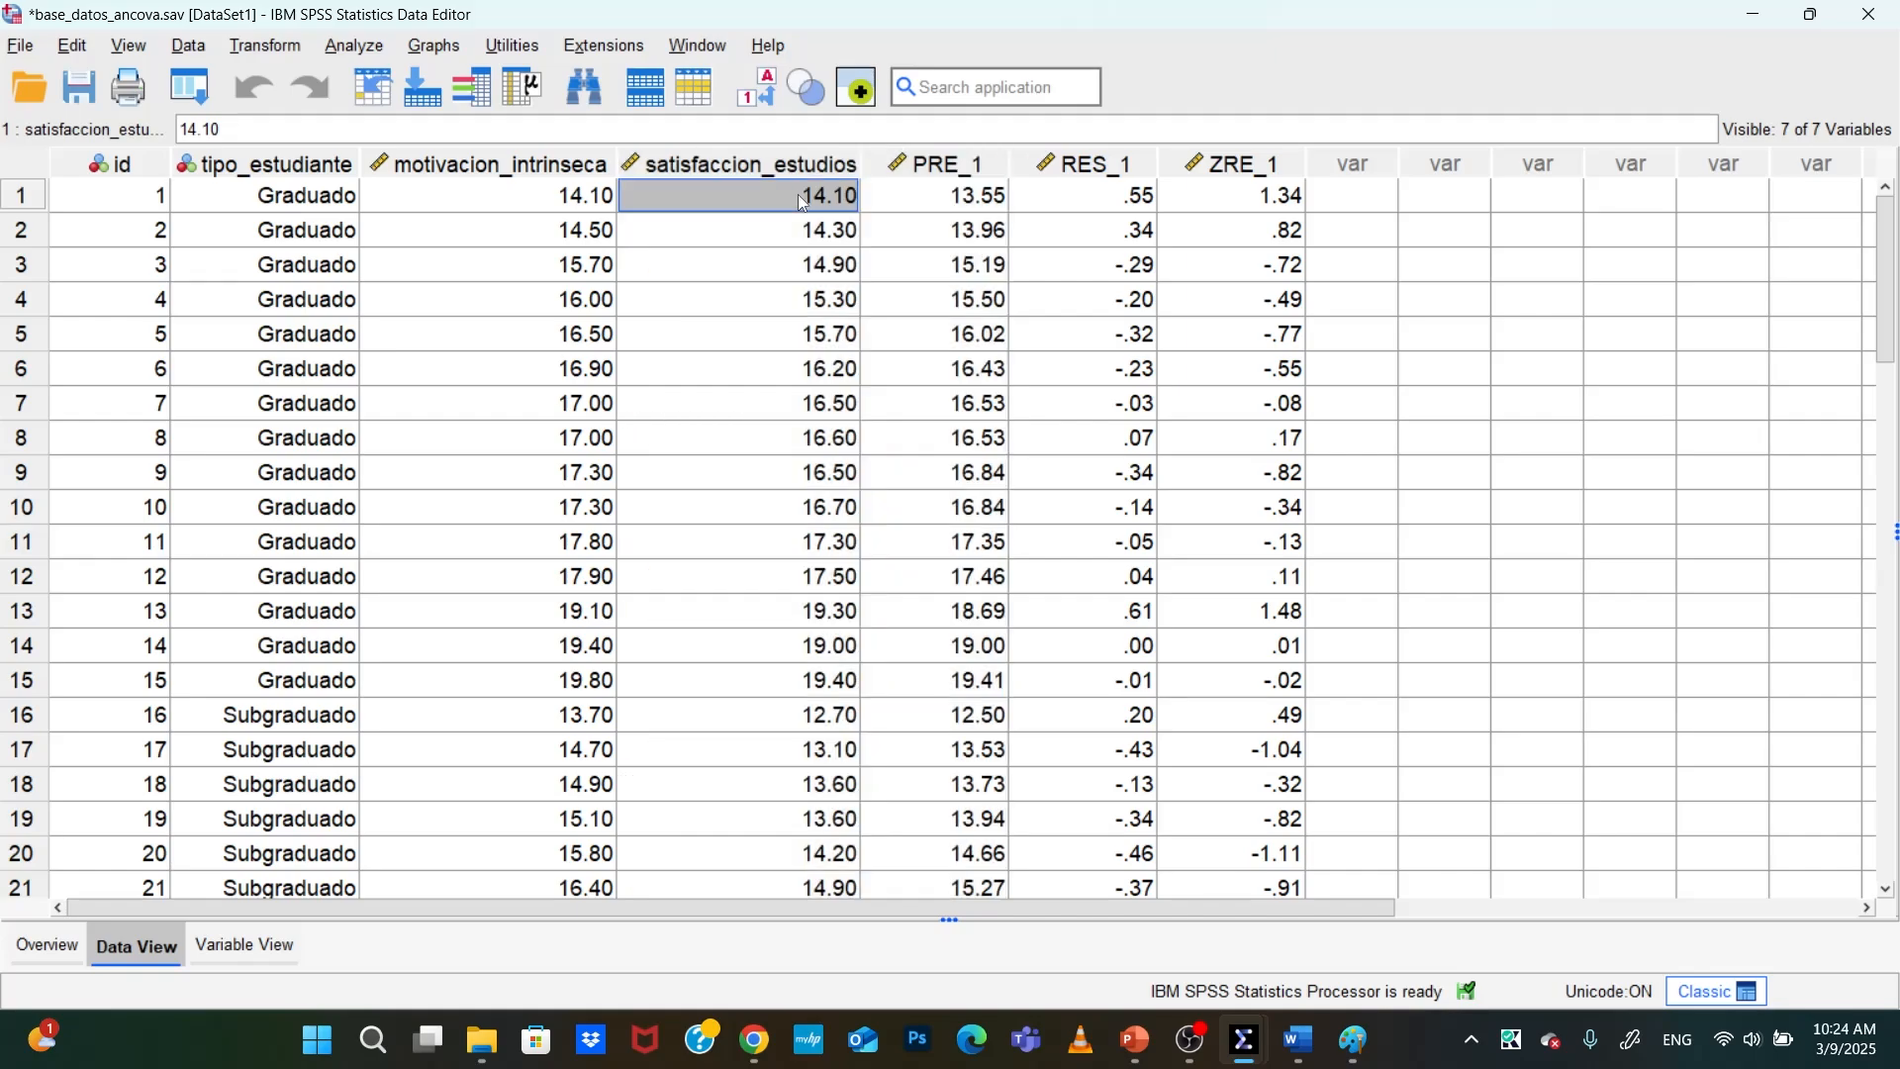
{"action": "left_click", "coordinate": [967, 203]}
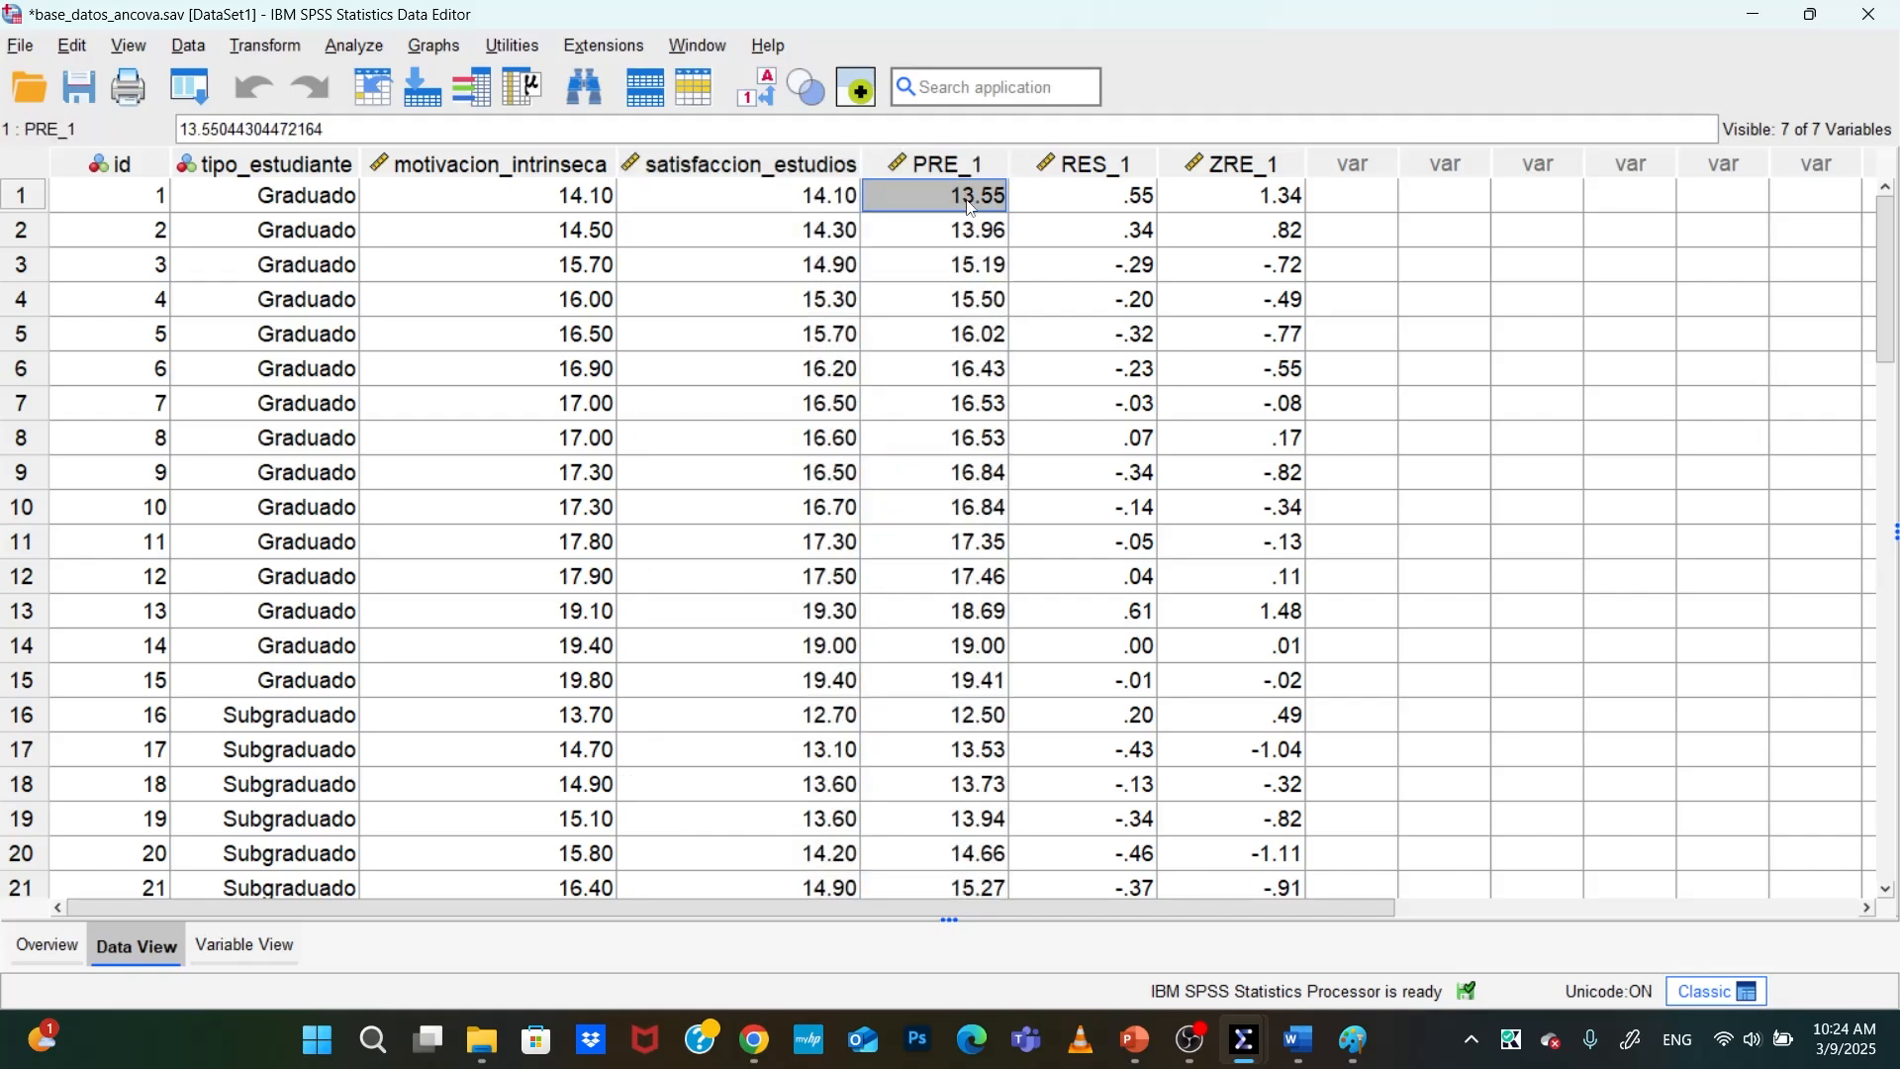
{"action": "double_click", "coordinate": [1146, 198]}
{"action": "left_click", "coordinate": [1131, 234]}
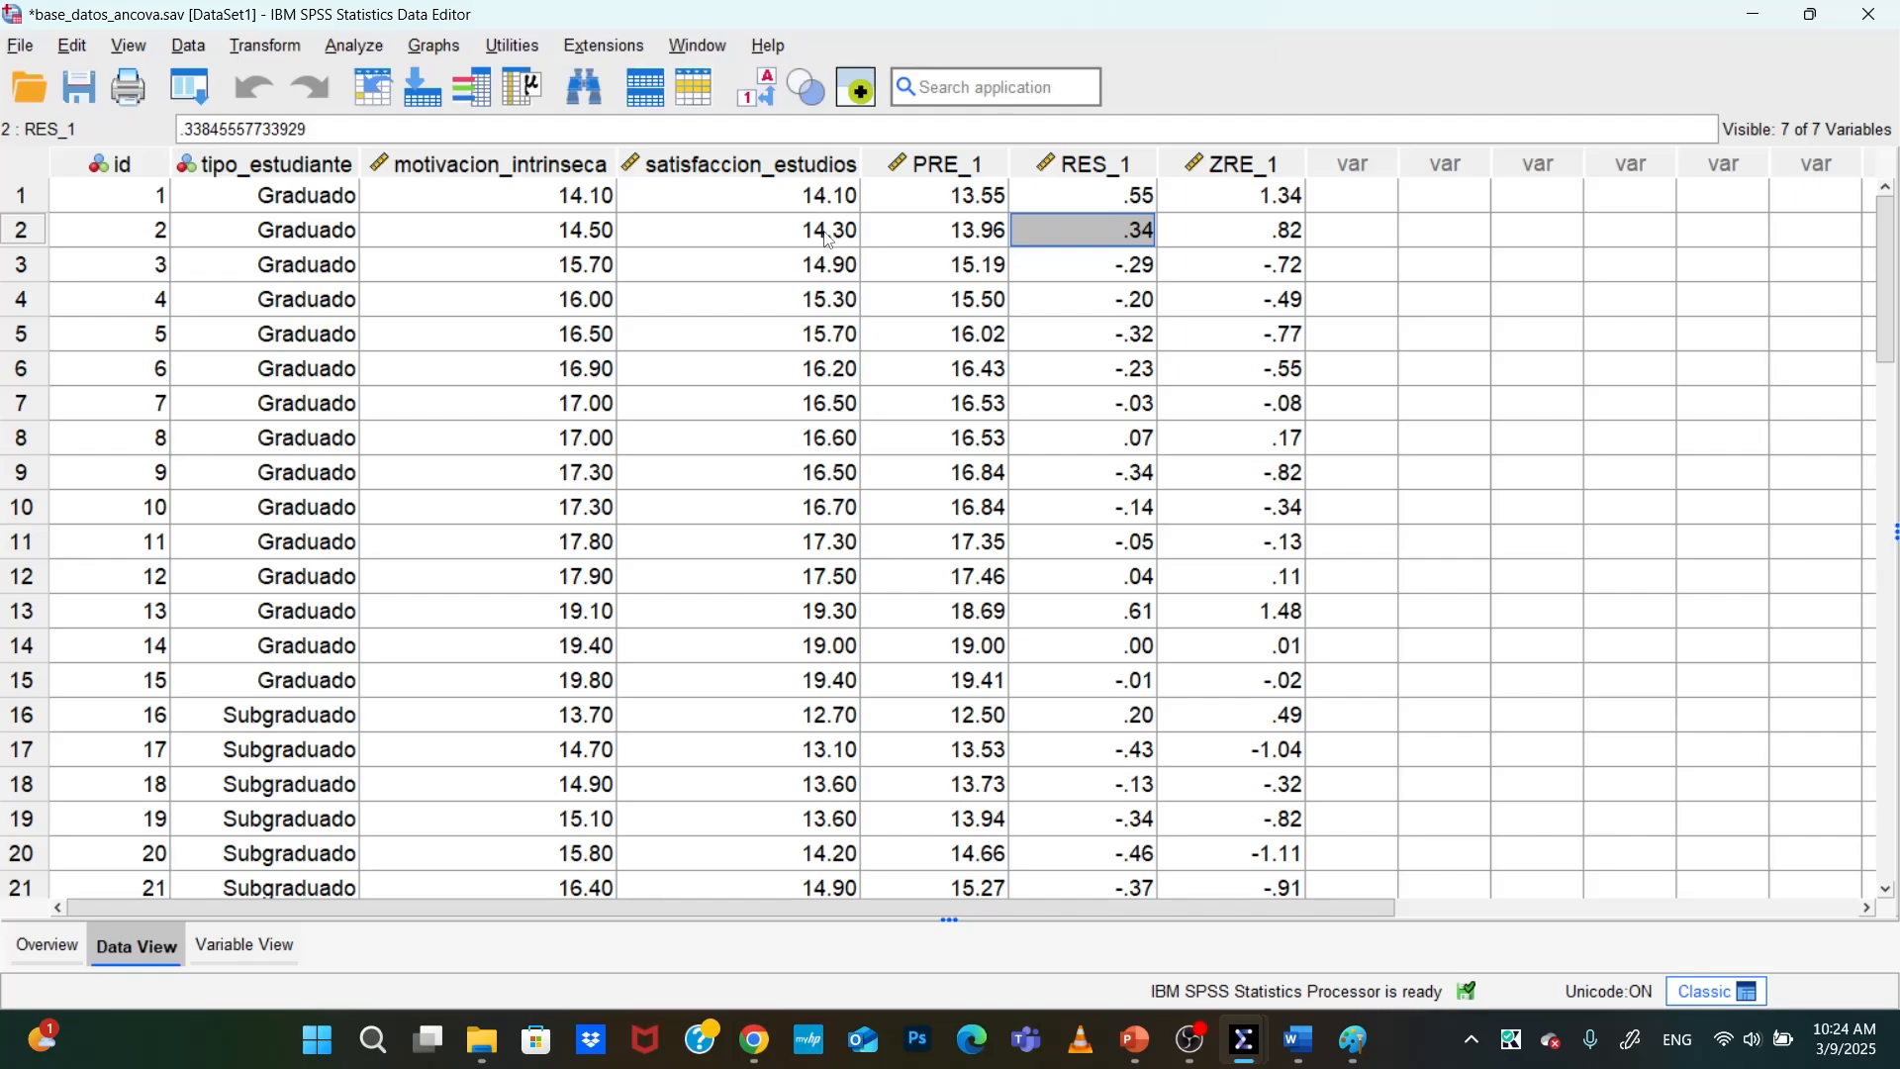
{"action": "left_click", "coordinate": [948, 238]}
{"action": "double_click", "coordinate": [829, 245]}
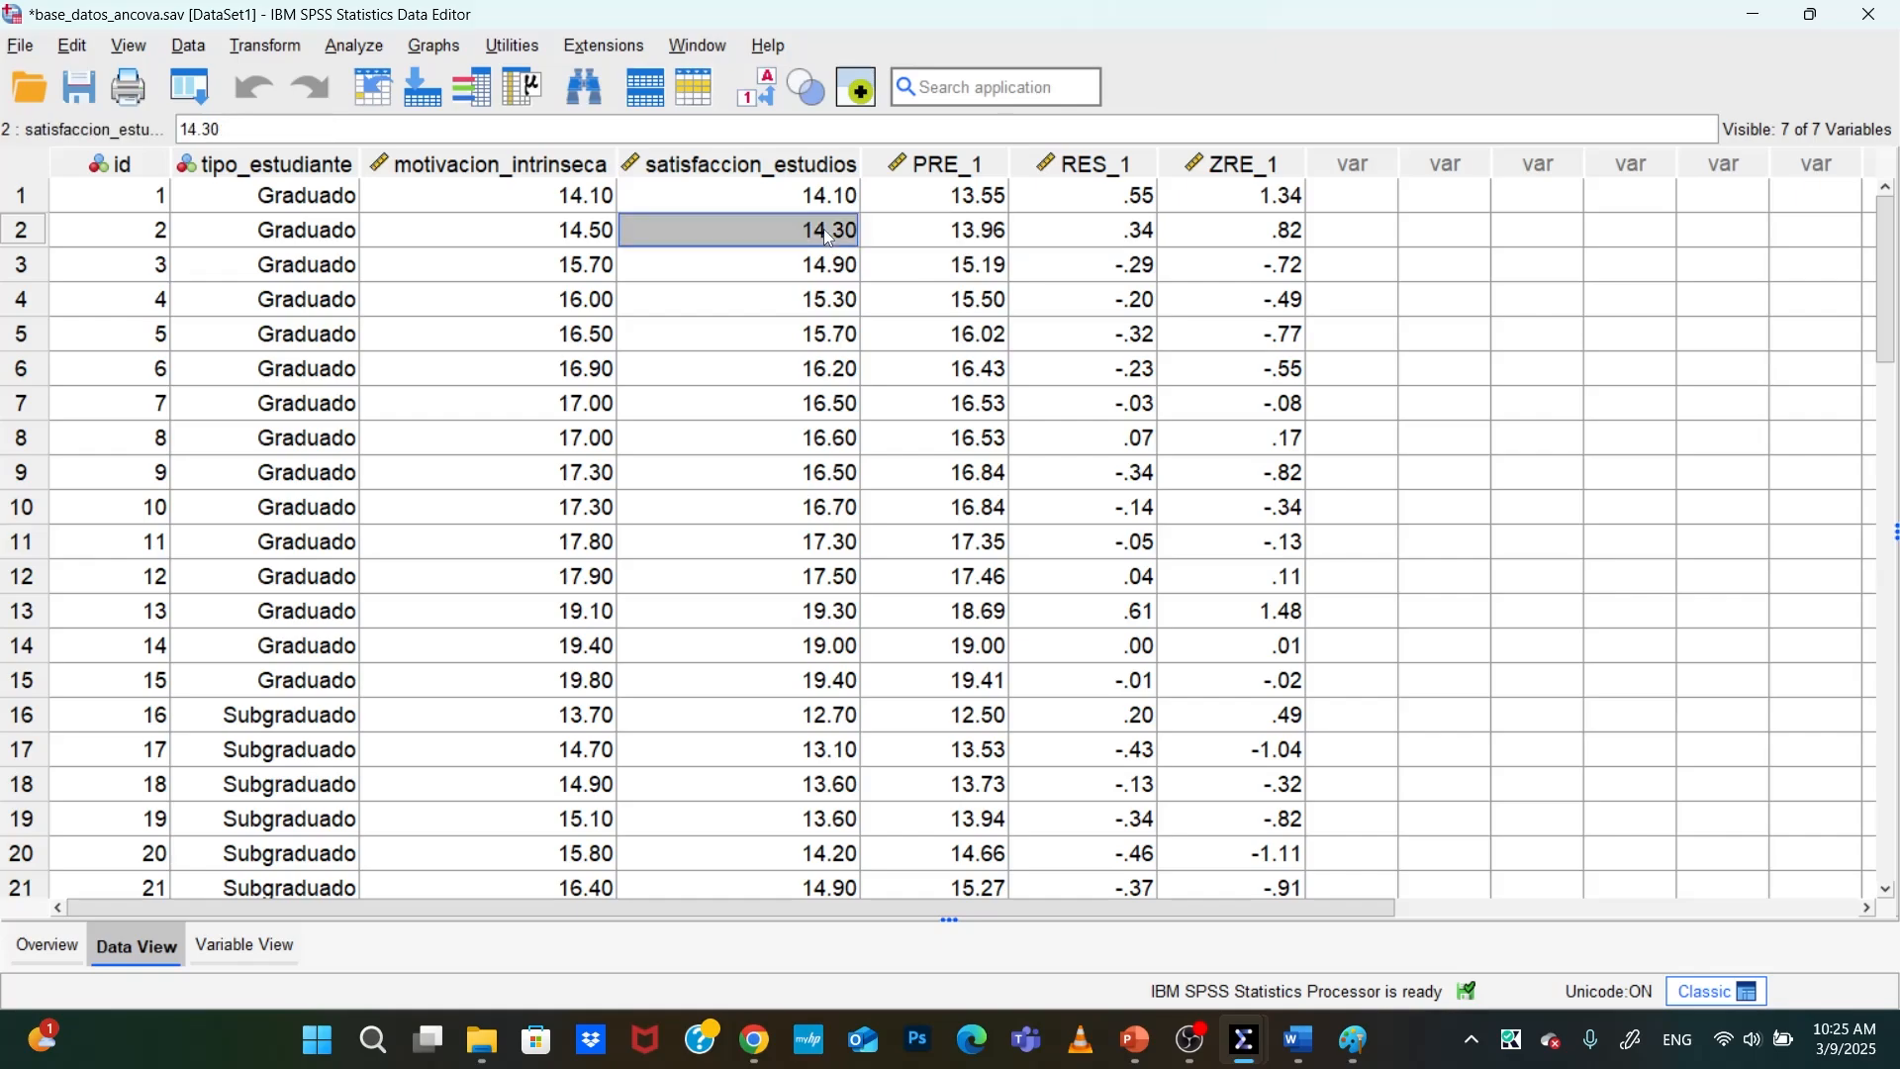
{"action": "left_click", "coordinate": [948, 232]}
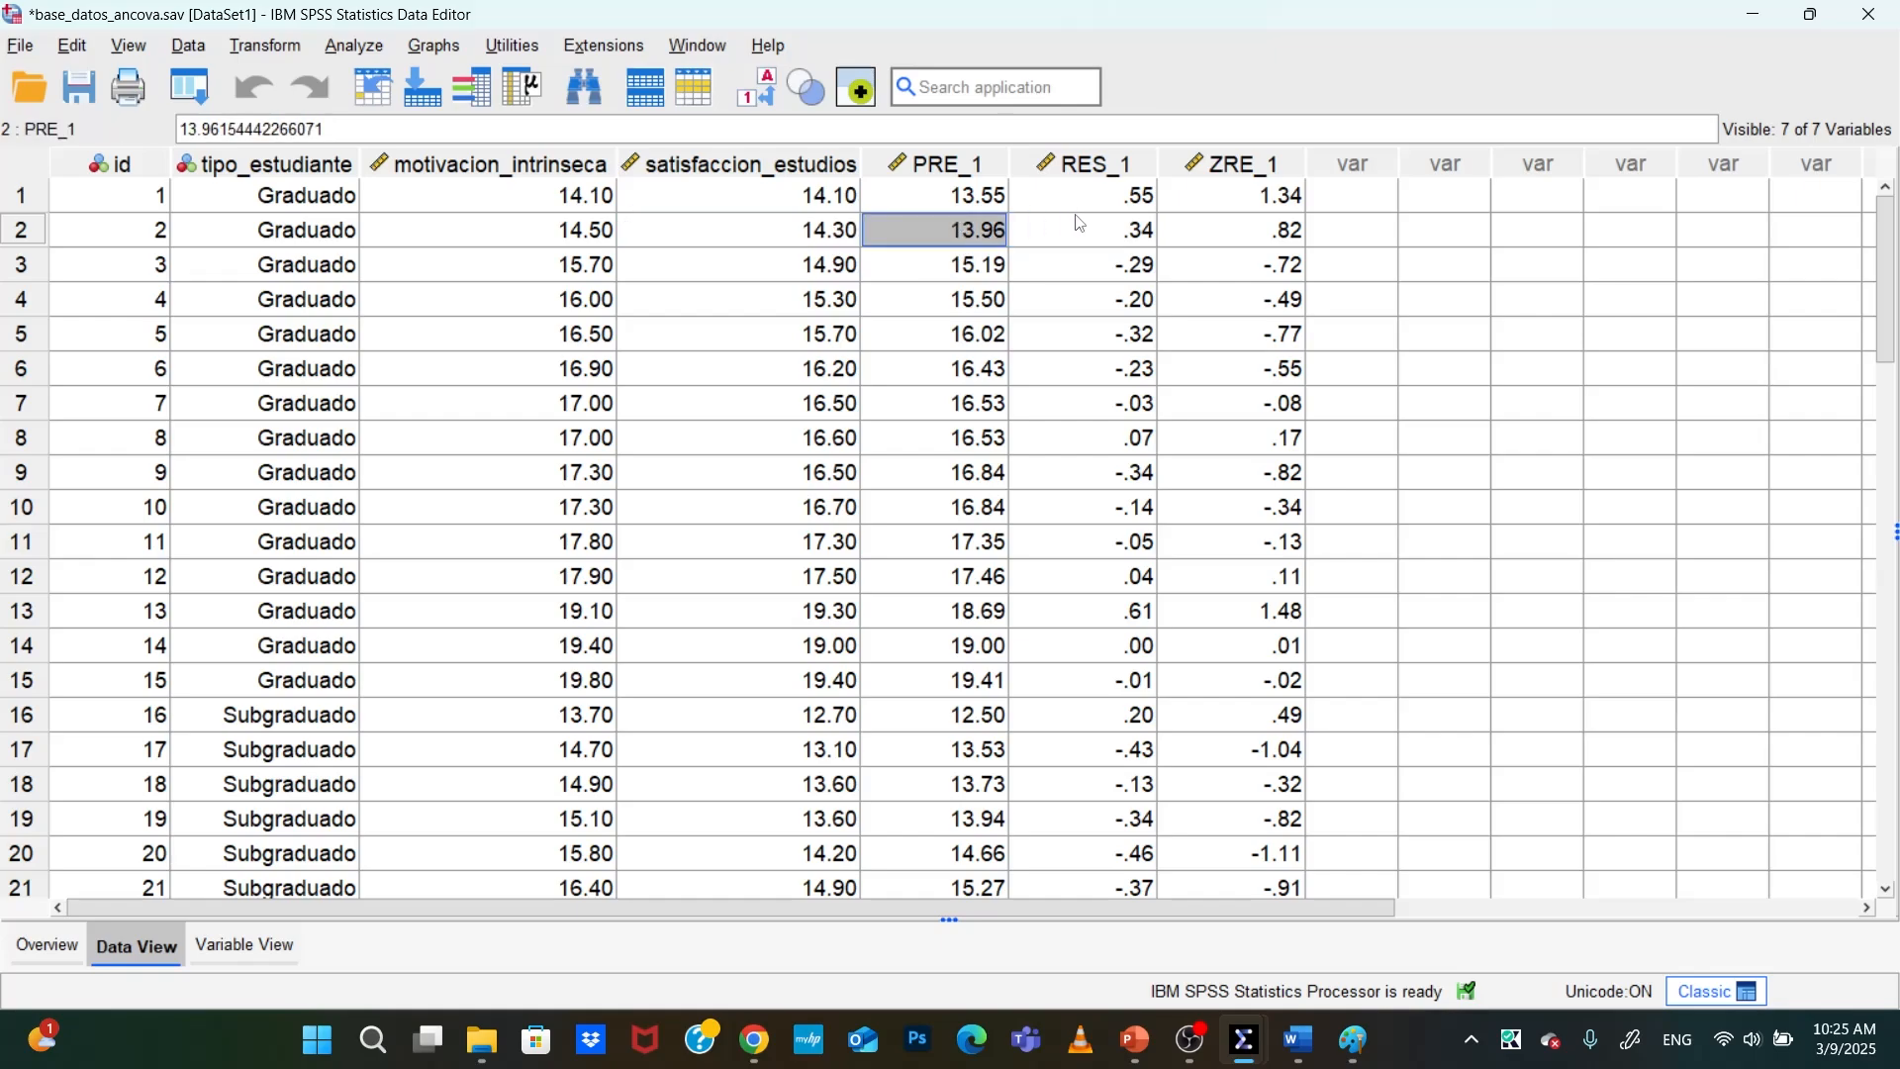
{"action": "left_click", "coordinate": [1136, 242]}
{"action": "left_click", "coordinate": [1133, 243]}
{"action": "left_click", "coordinate": [1129, 279]}
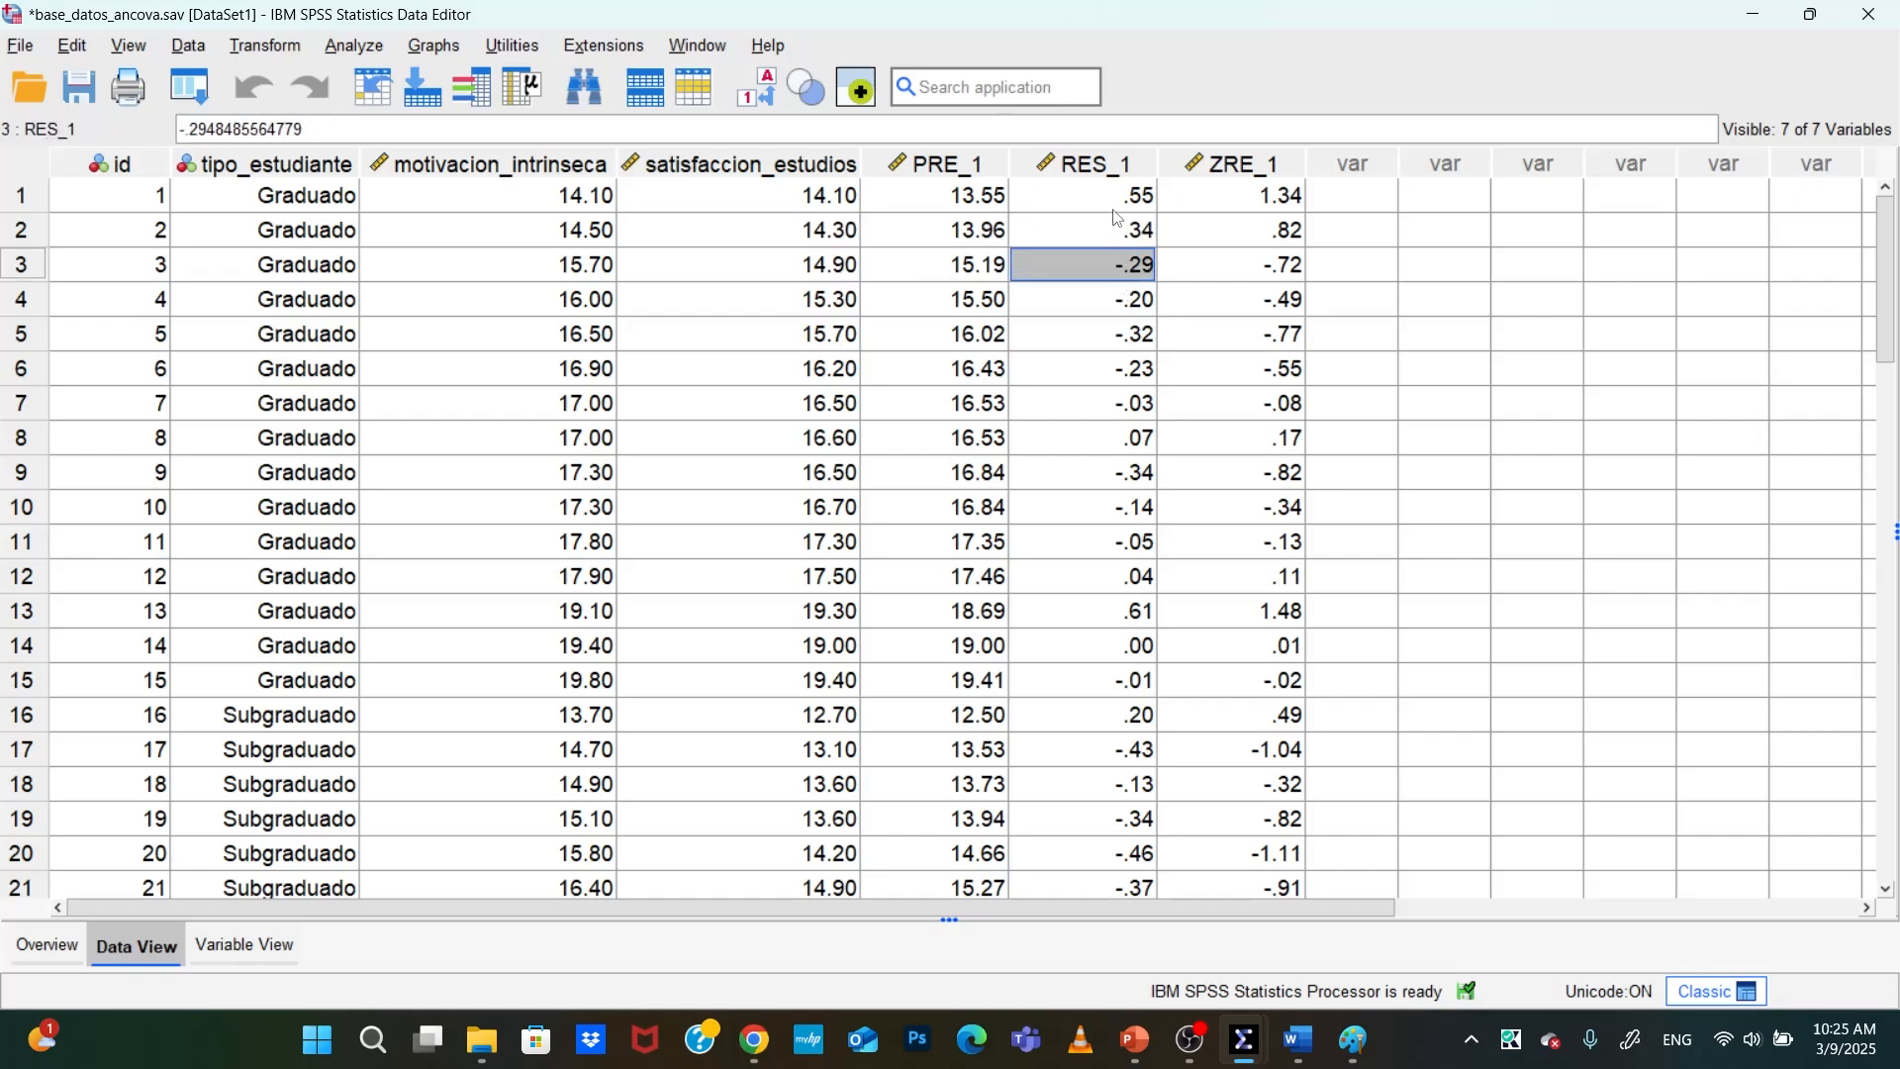
Examine the RES_1 and ZRE_1 residual columns against the normality sentence in the Word report
{"action": "left_click", "coordinate": [1099, 164]}
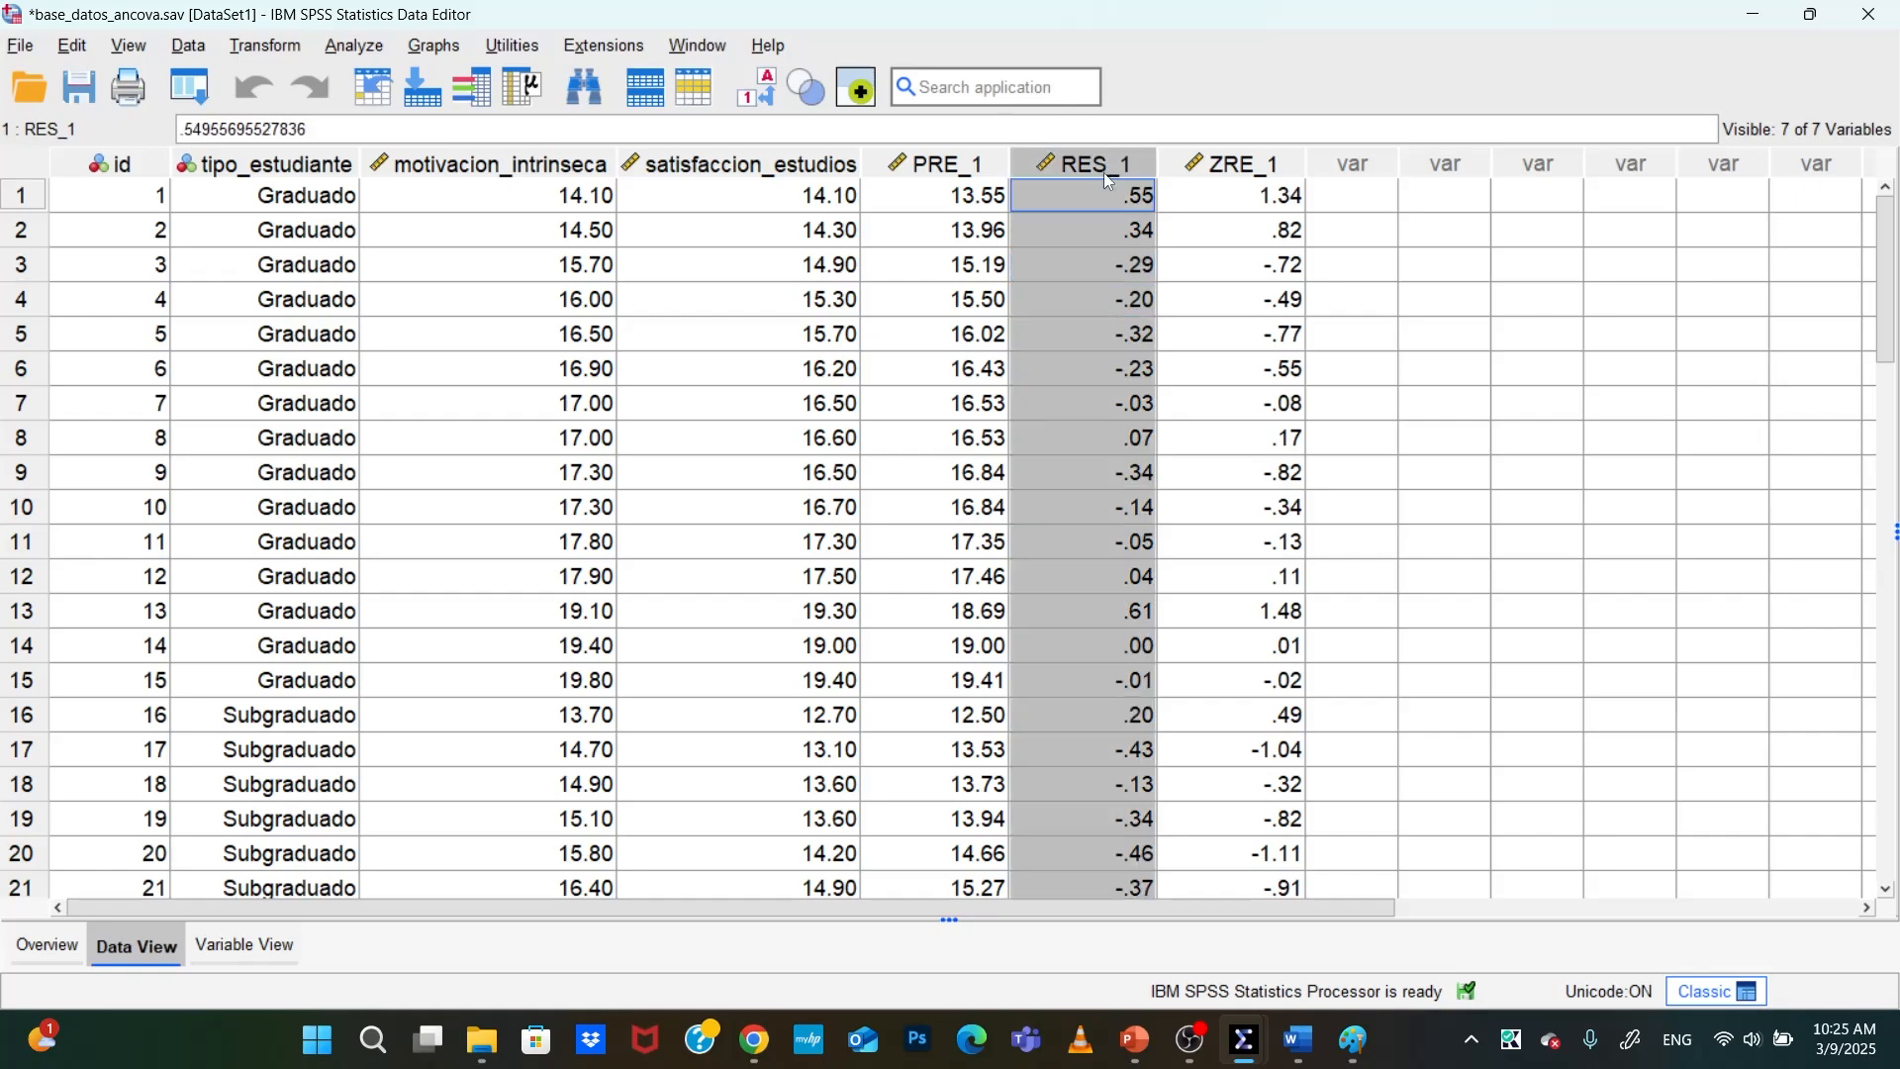
{"action": "left_click", "coordinate": [1247, 168]}
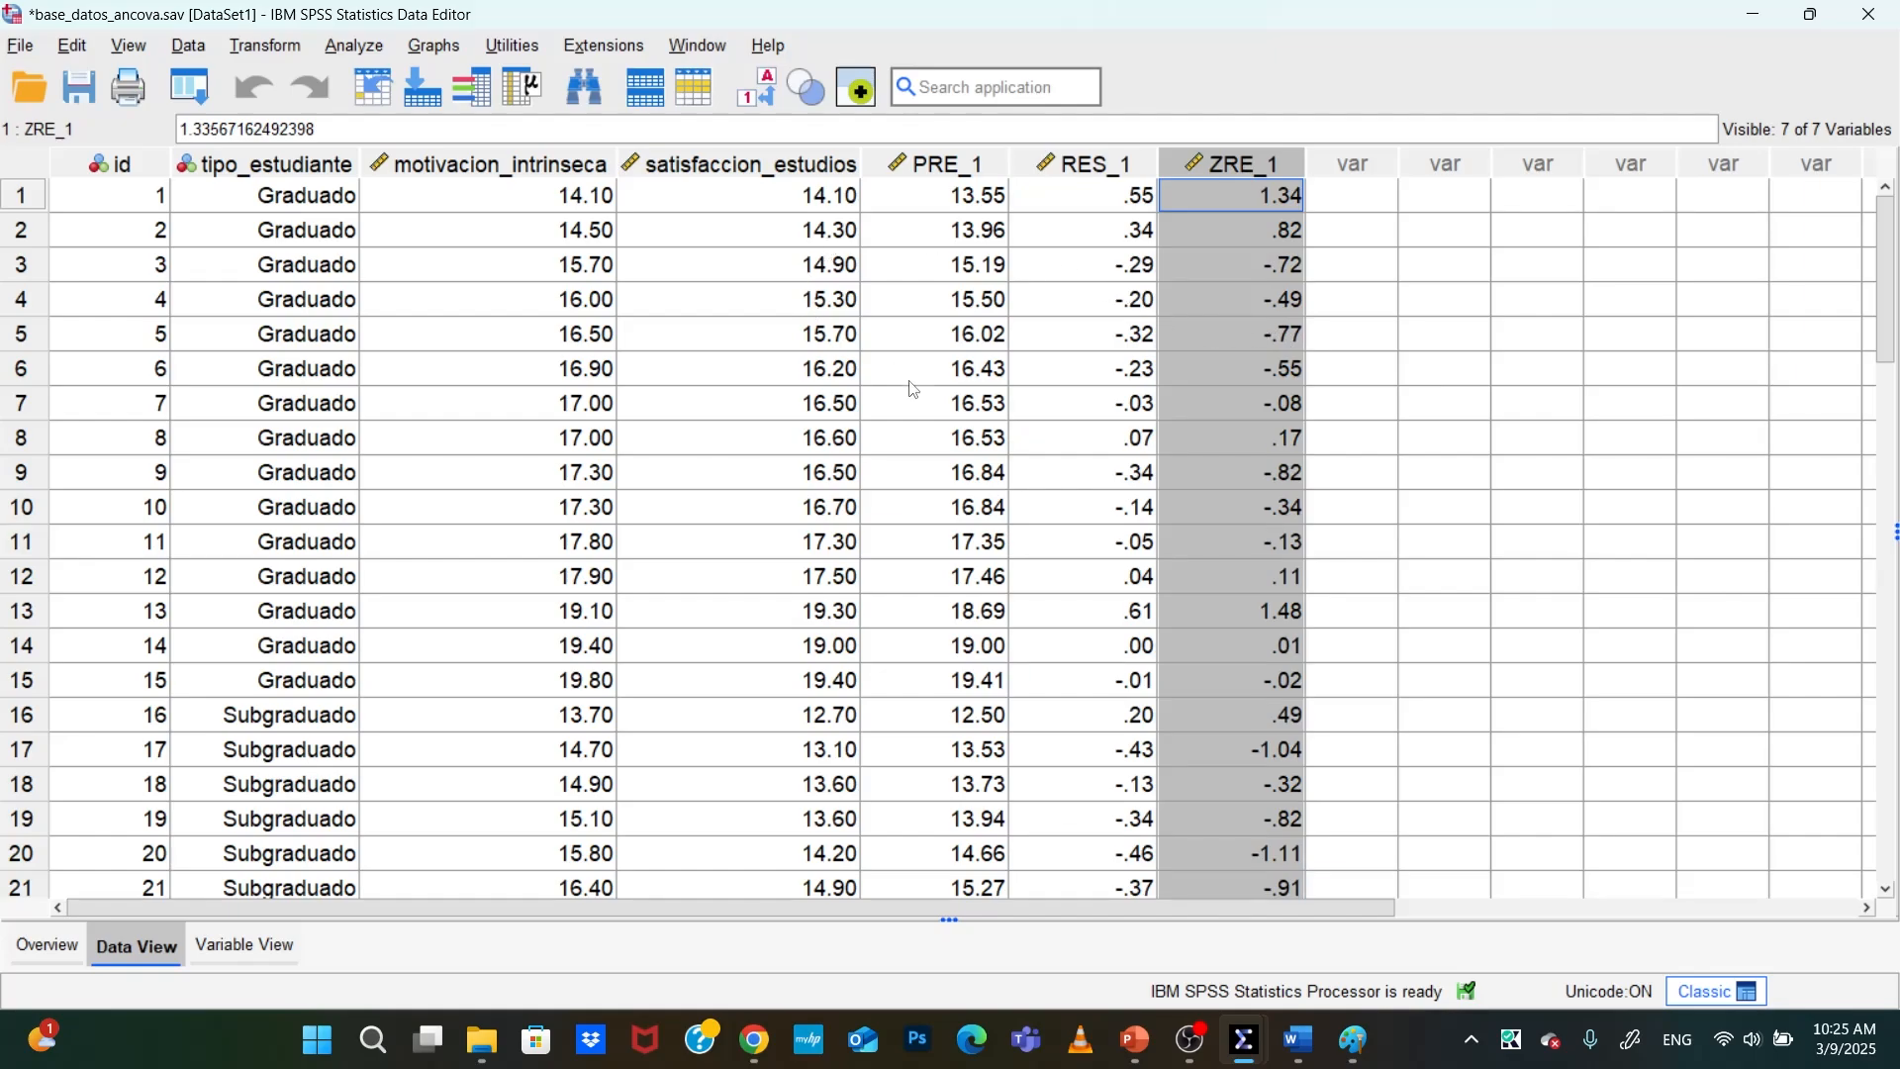
{"action": "left_click", "coordinate": [1300, 1041]}
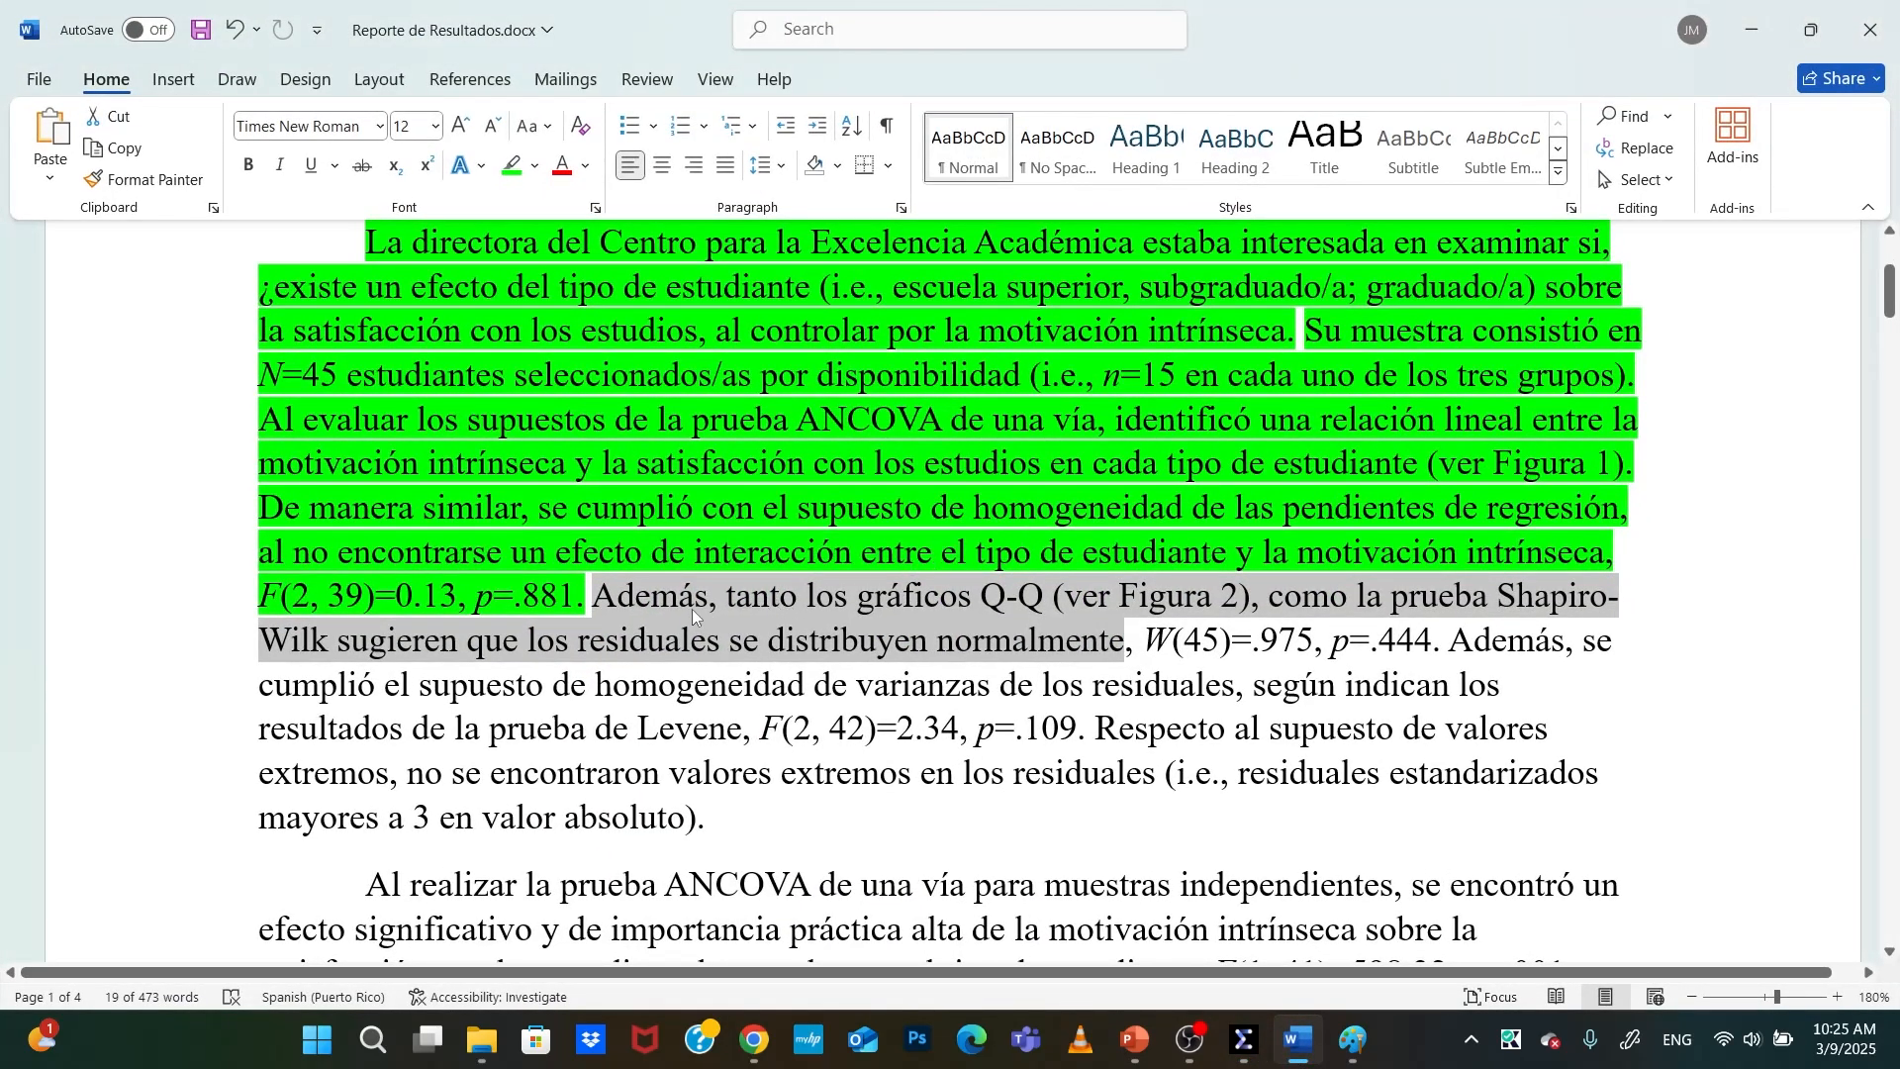
{"action": "left_click", "coordinate": [1311, 1055]}
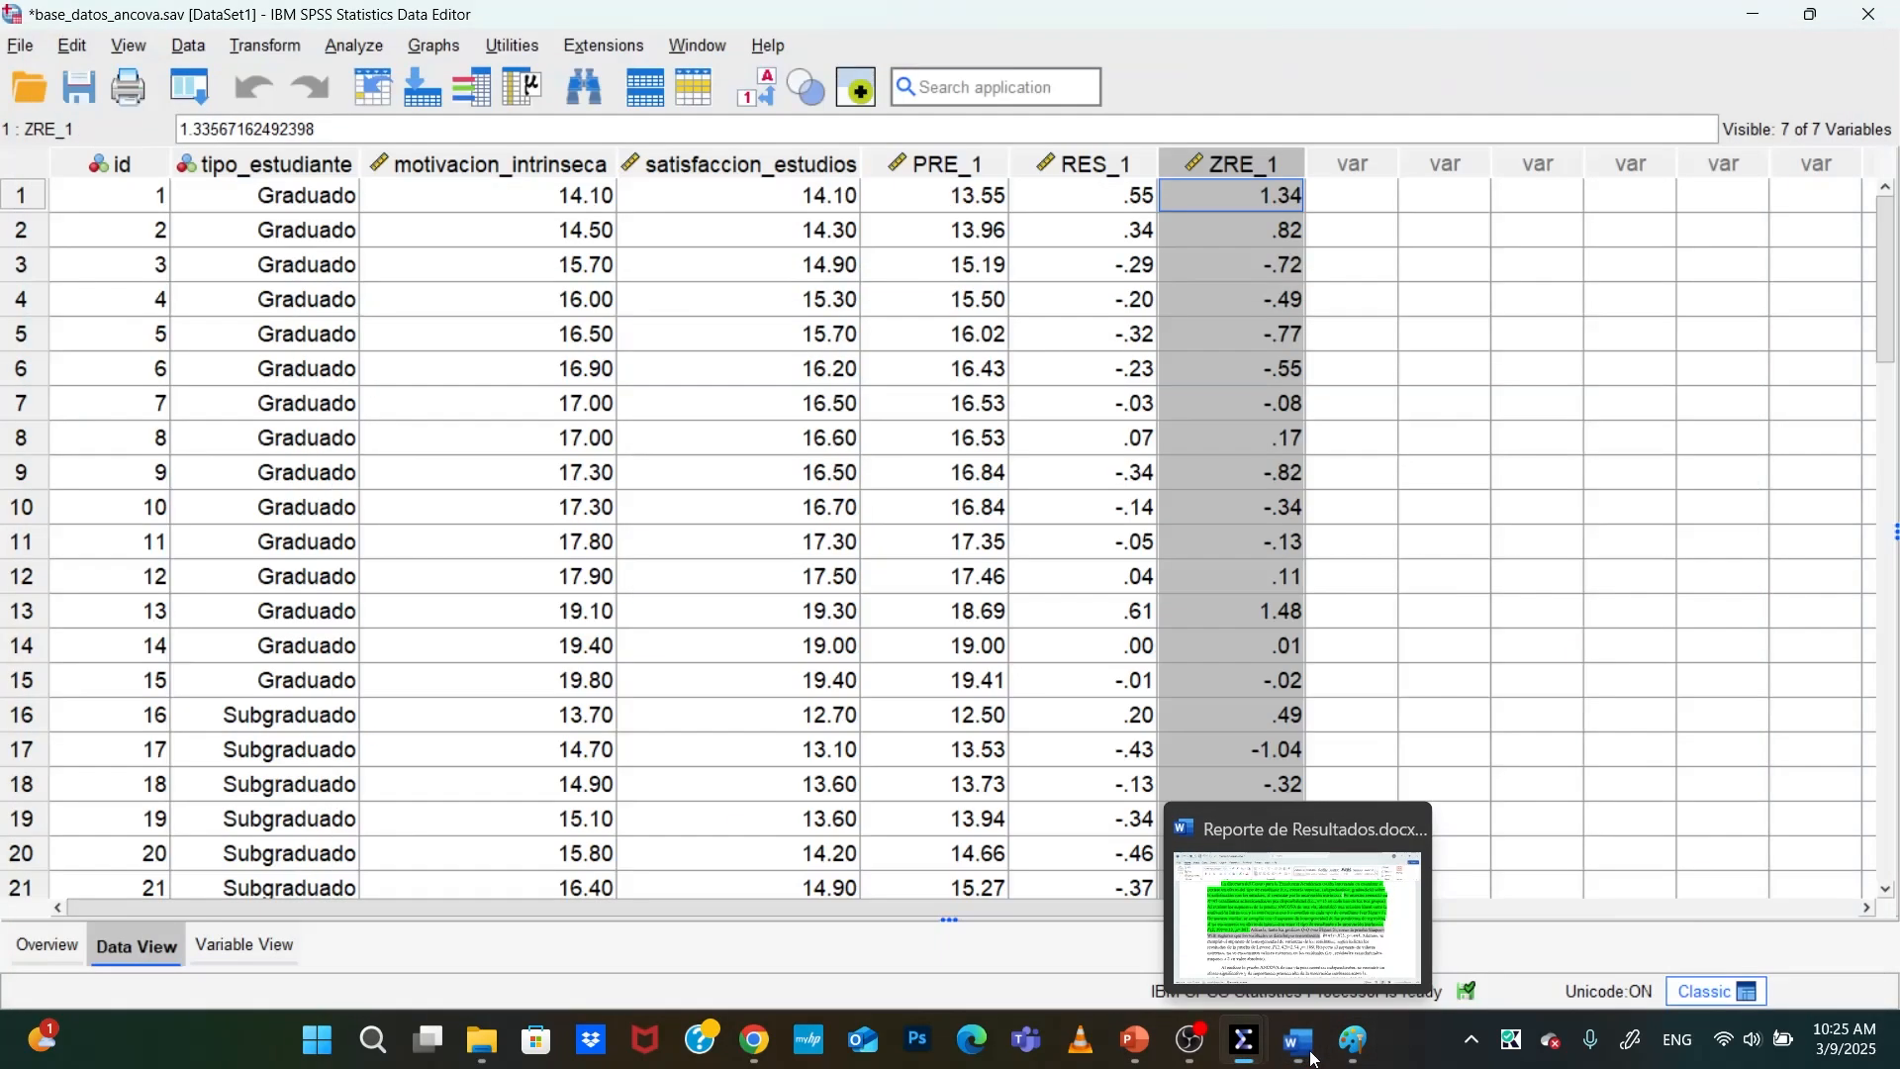
{"action": "left_click", "coordinate": [1073, 170]}
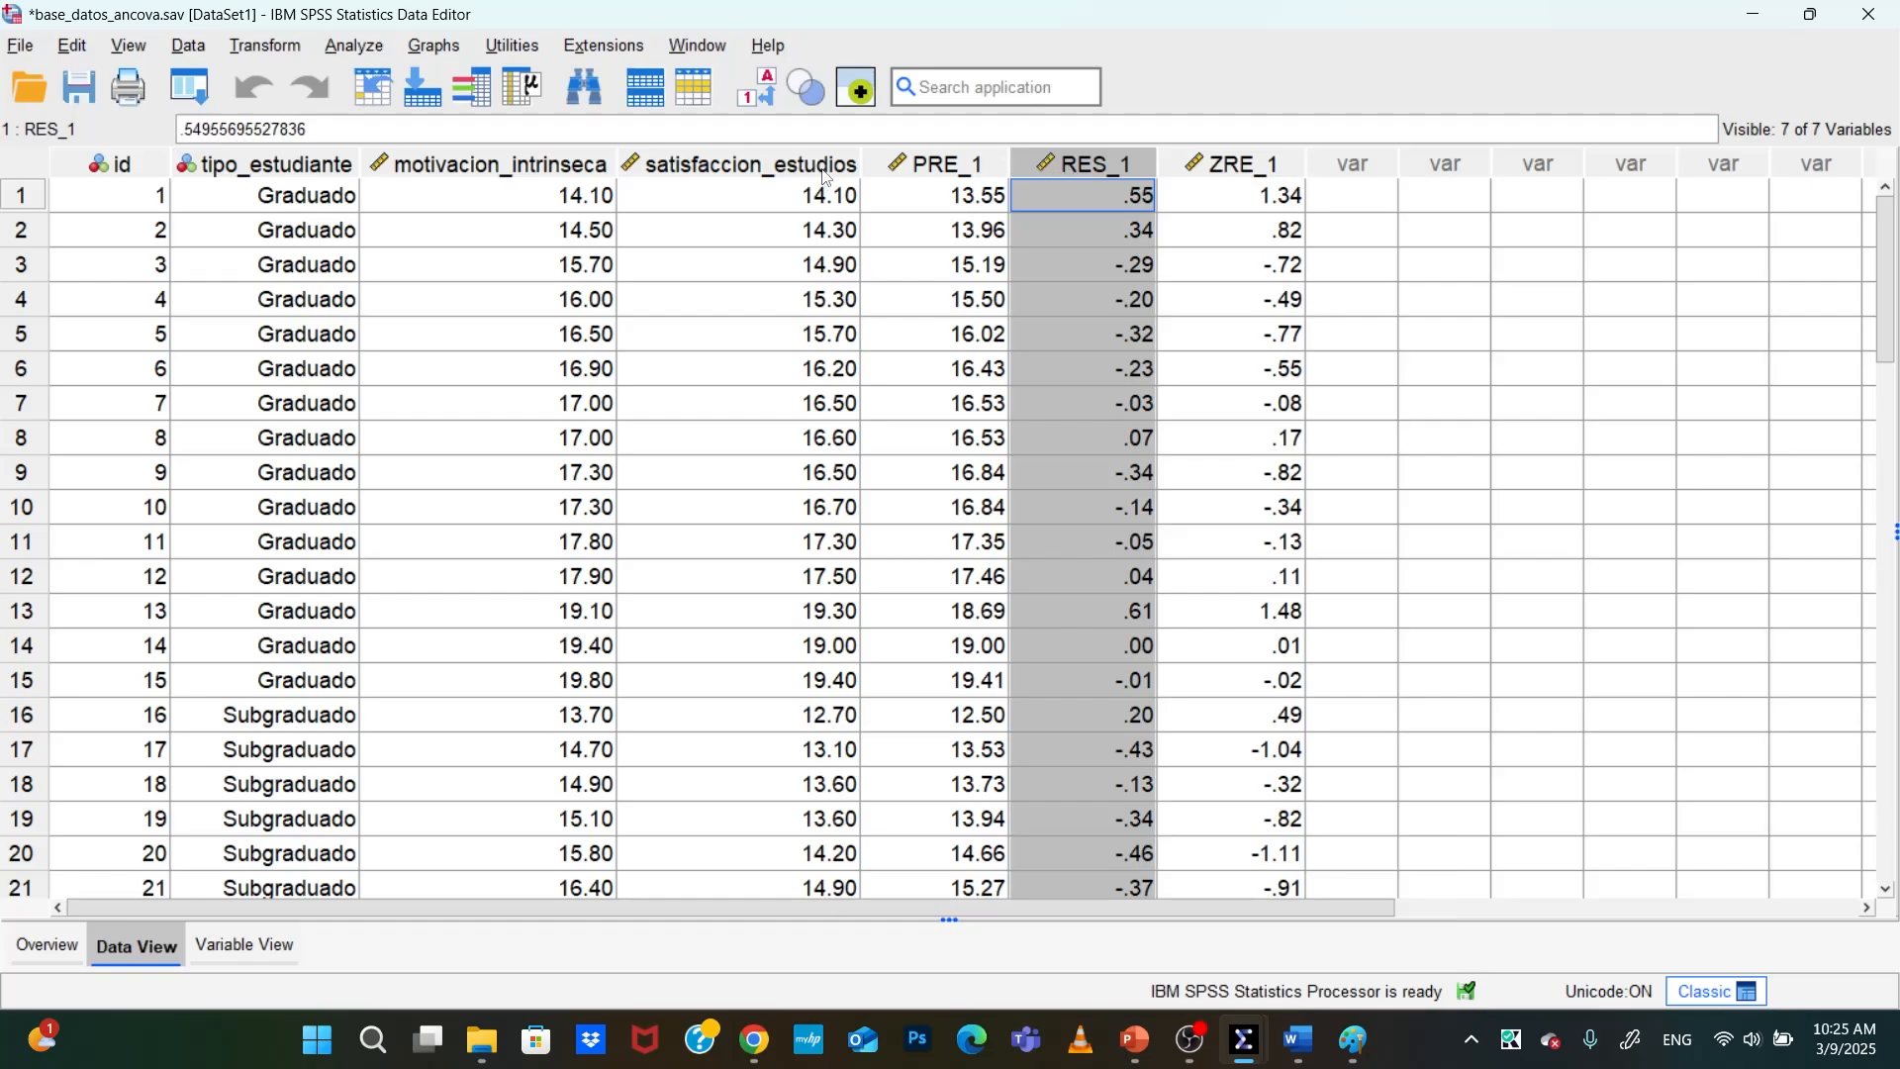
Open the Explore analysis with variable names shown in the list and assign RES_1 as the dependent variable
{"action": "left_click", "coordinate": [354, 45]}
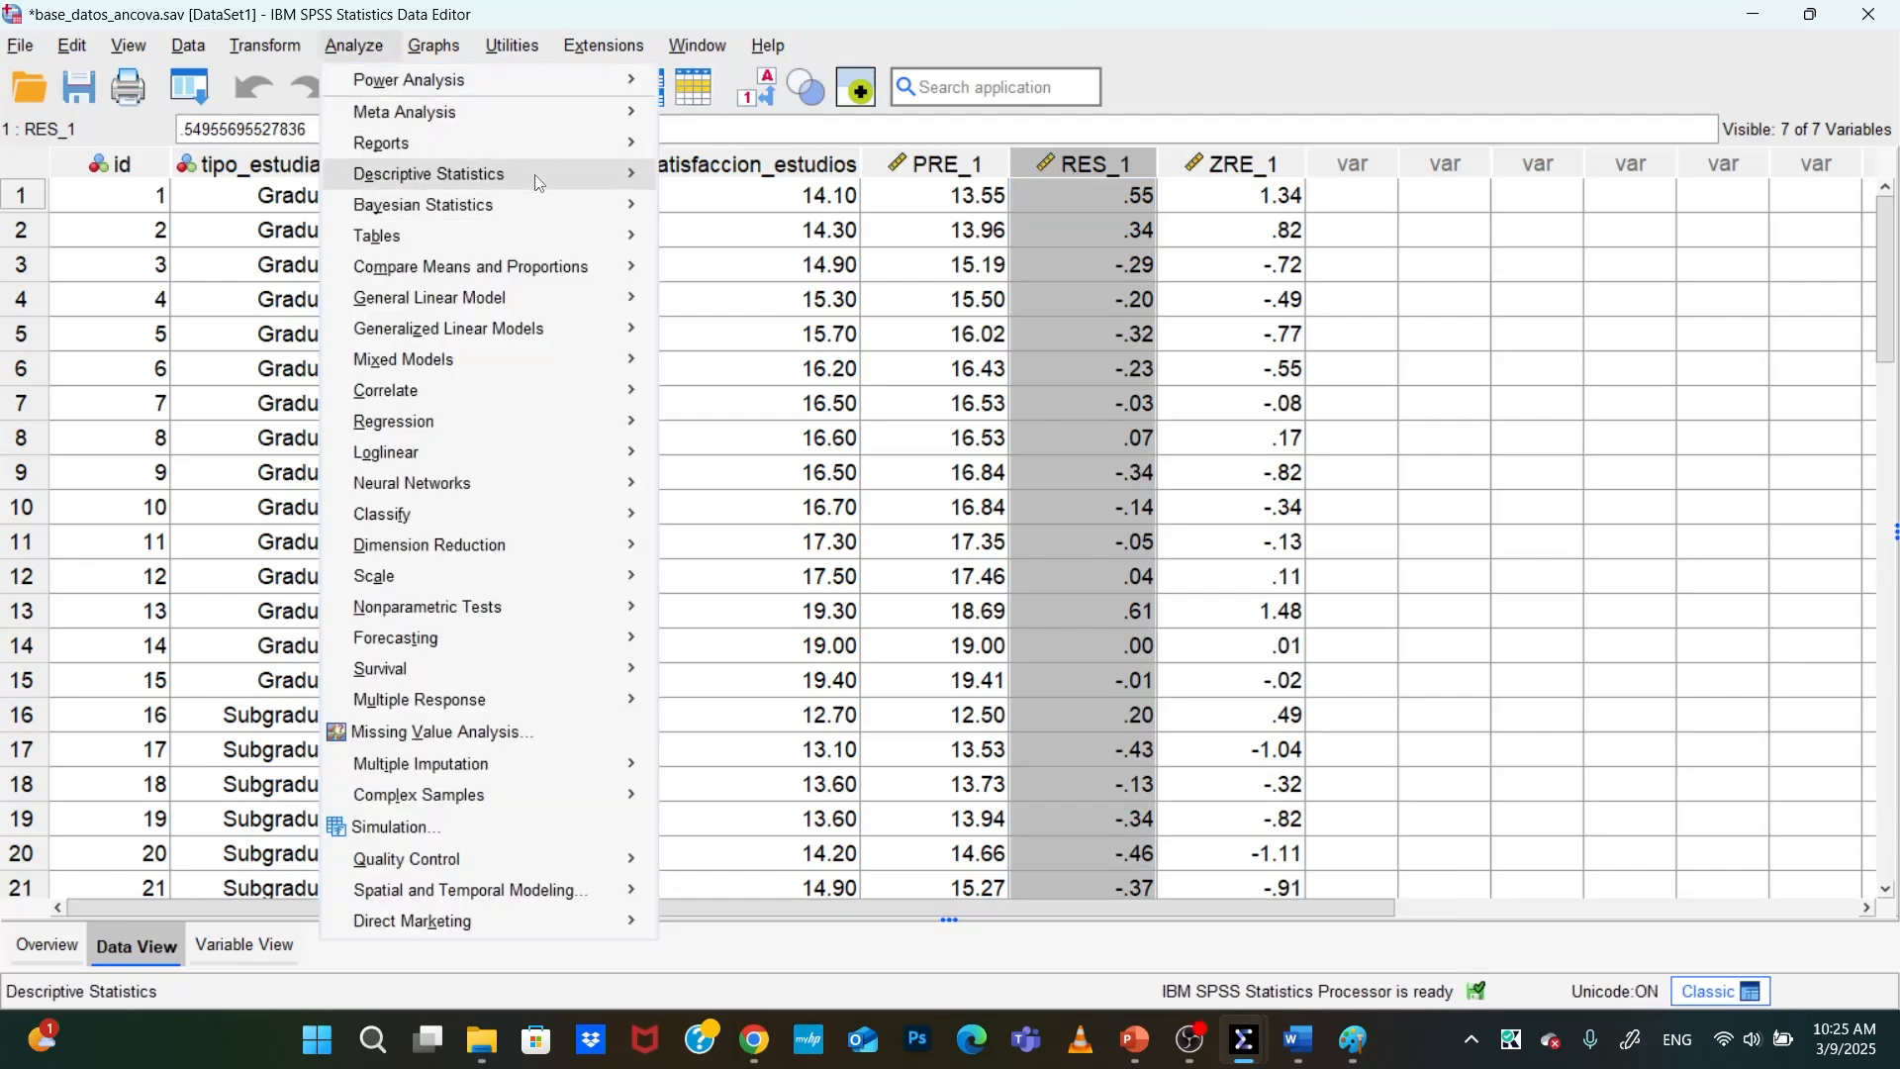
{"action": "mouse_move", "coordinate": [538, 168]}
{"action": "left_click", "coordinate": [764, 372]}
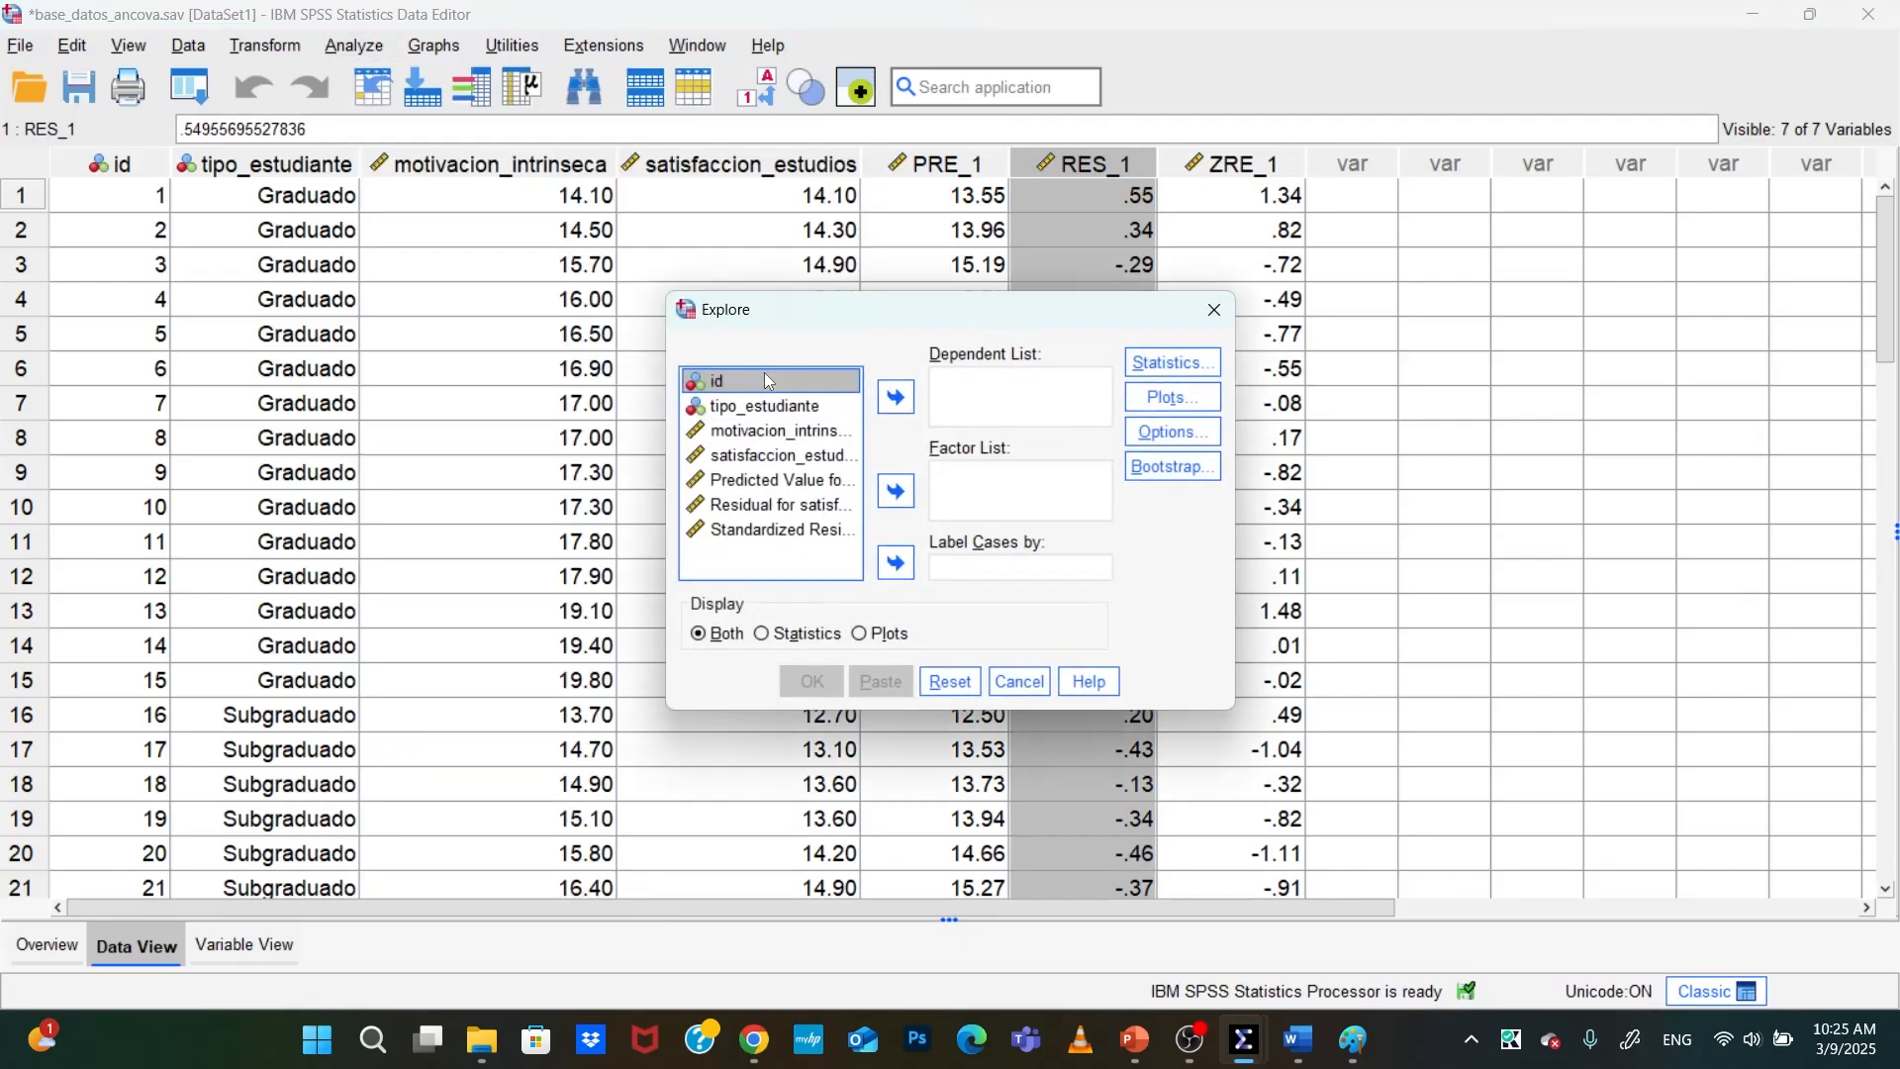
{"action": "right_click", "coordinate": [760, 505]}
{"action": "left_click", "coordinate": [804, 540]}
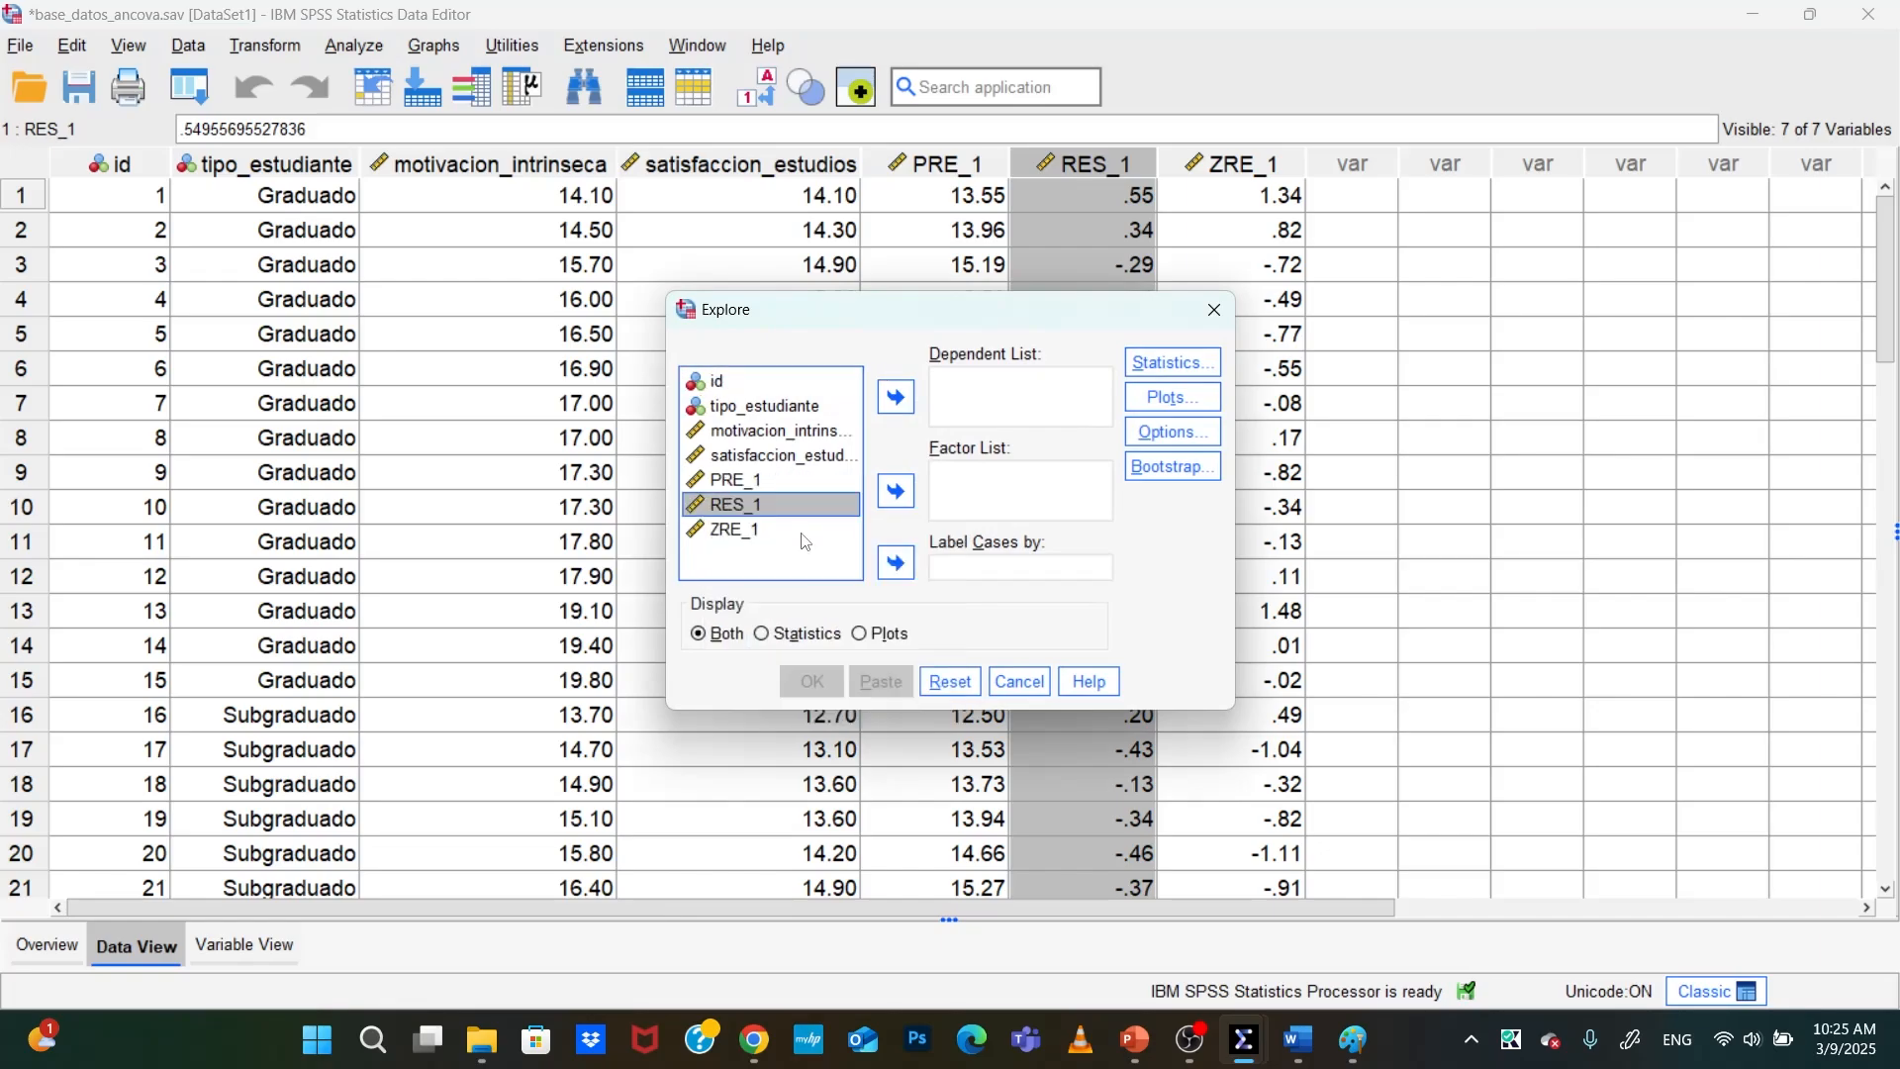
{"action": "left_click", "coordinate": [748, 482]}
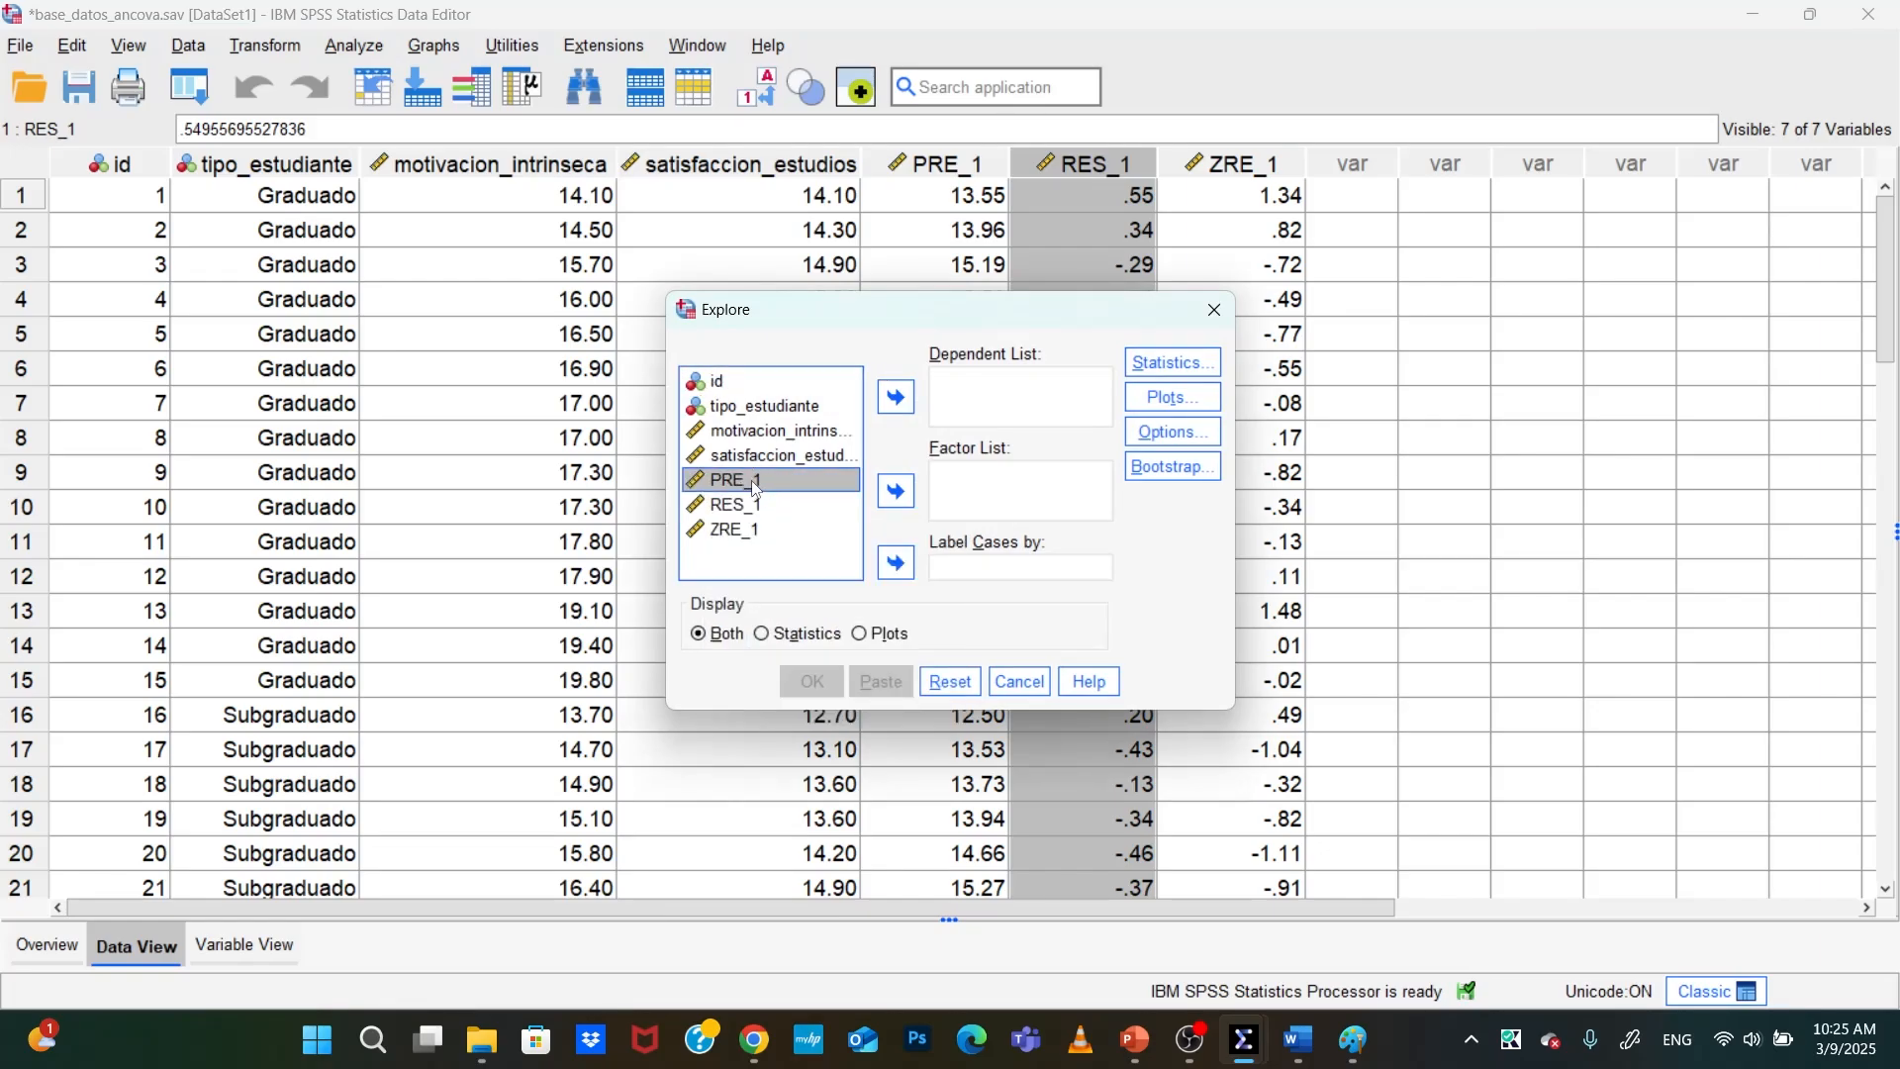
{"action": "left_click", "coordinate": [752, 507]}
{"action": "left_click_drag", "start_coordinate": [740, 514], "coordinate": [972, 406]}
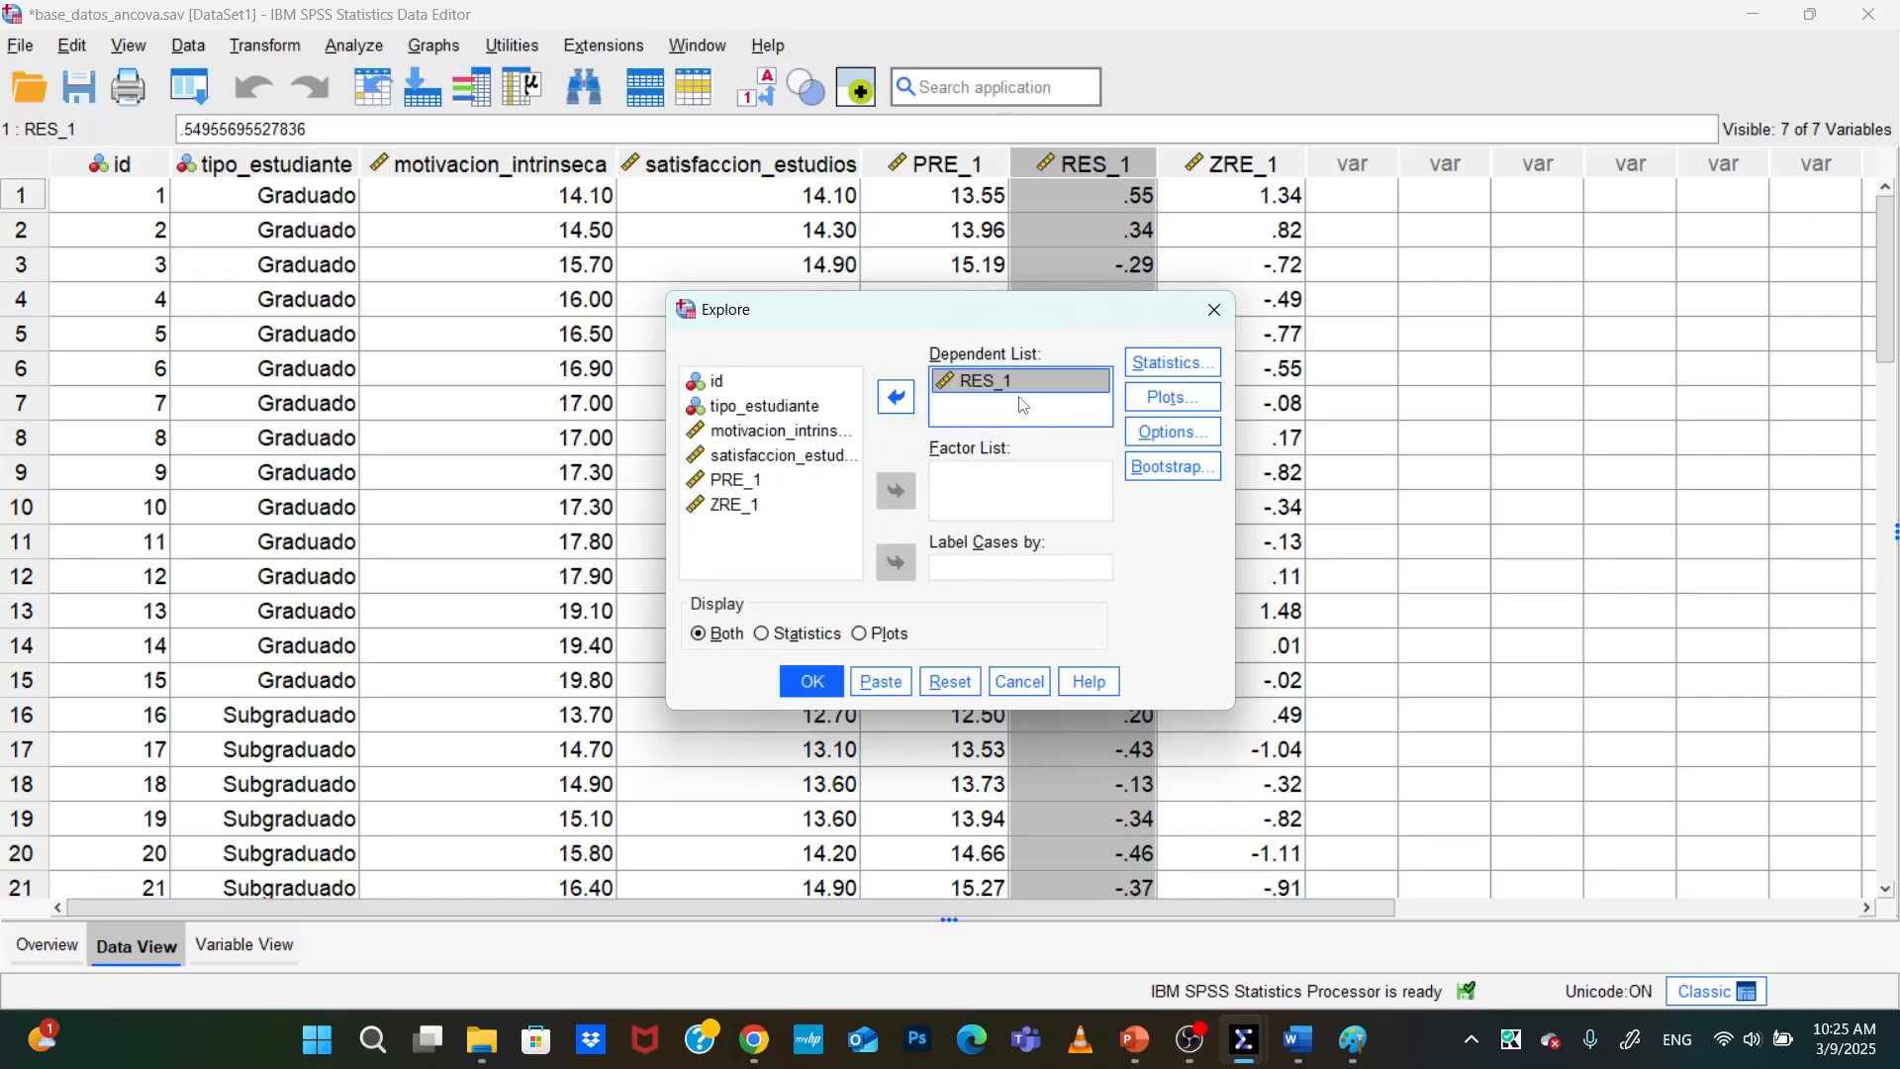
Include normality plots with tests in the Explore plots and run the analysis
{"action": "left_click", "coordinate": [1173, 397]}
{"action": "left_click", "coordinate": [784, 484]}
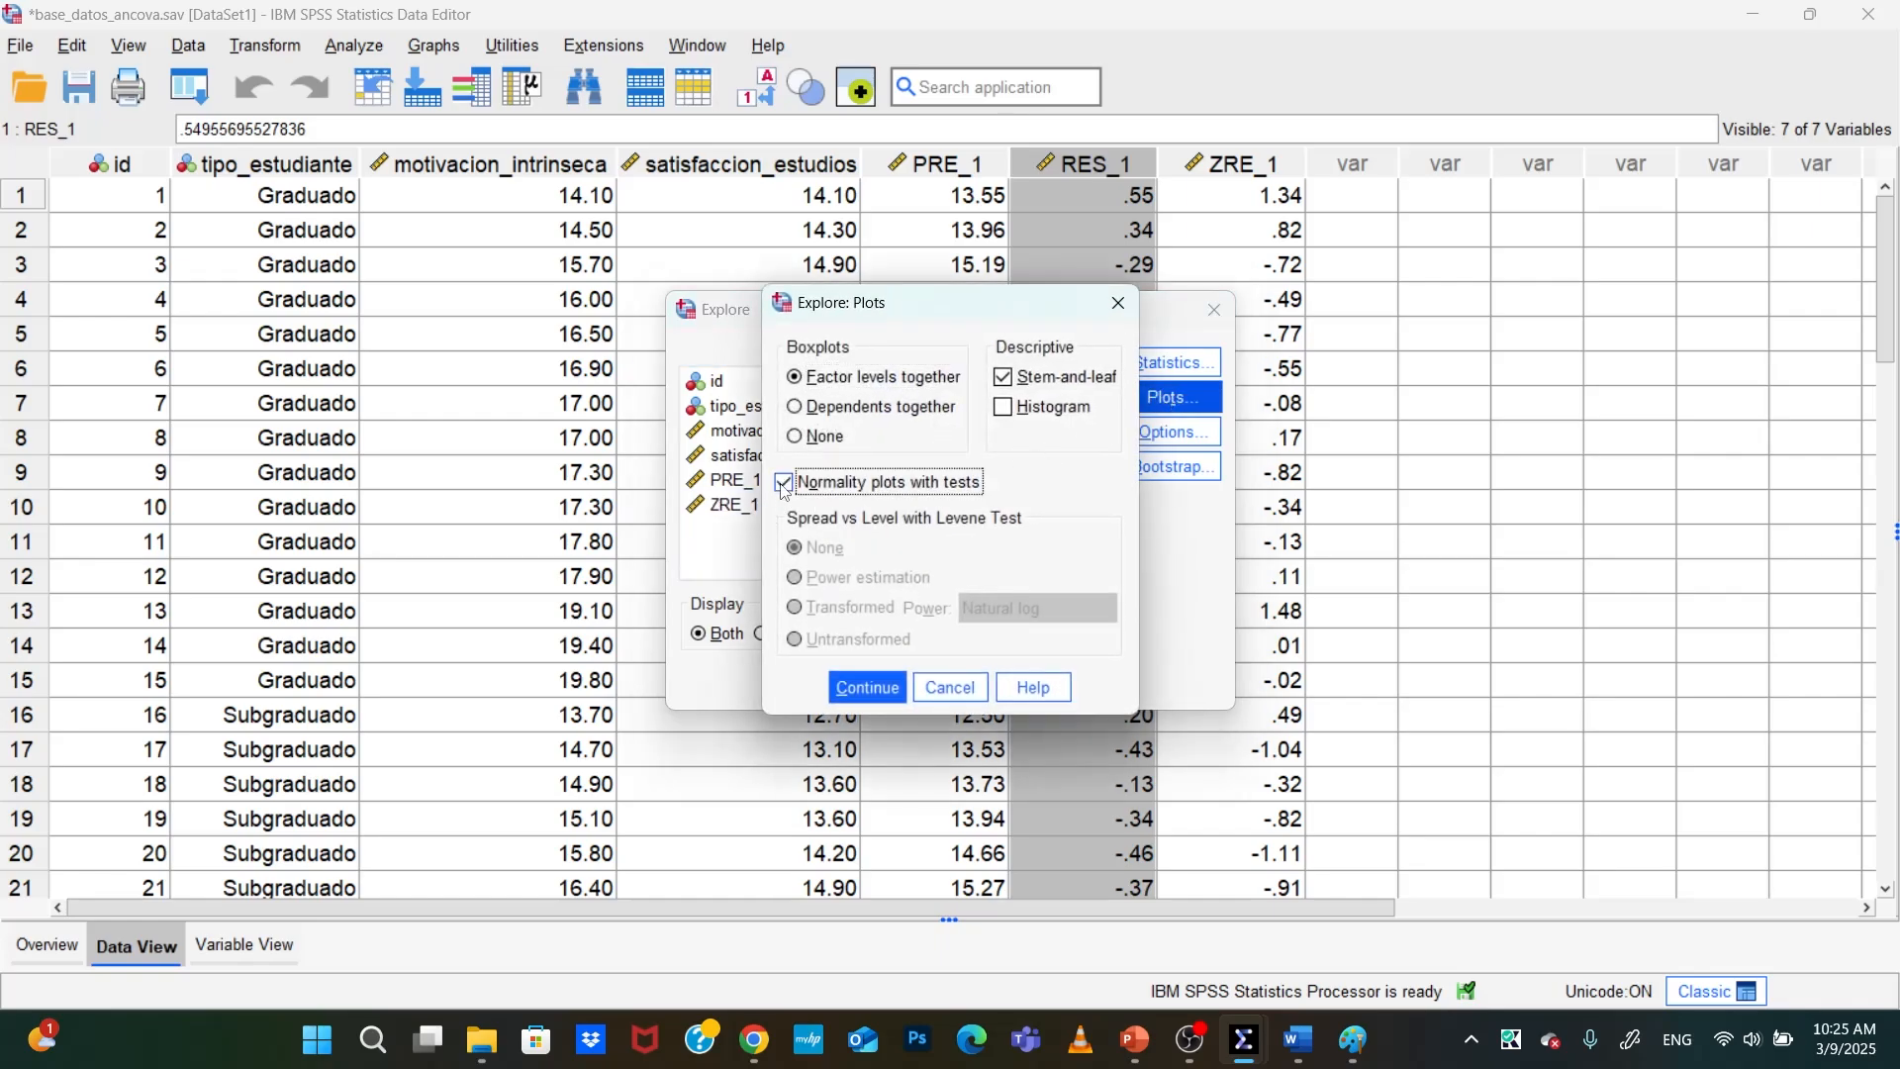
{"action": "left_click", "coordinate": [863, 685]}
{"action": "left_click", "coordinate": [813, 682]}
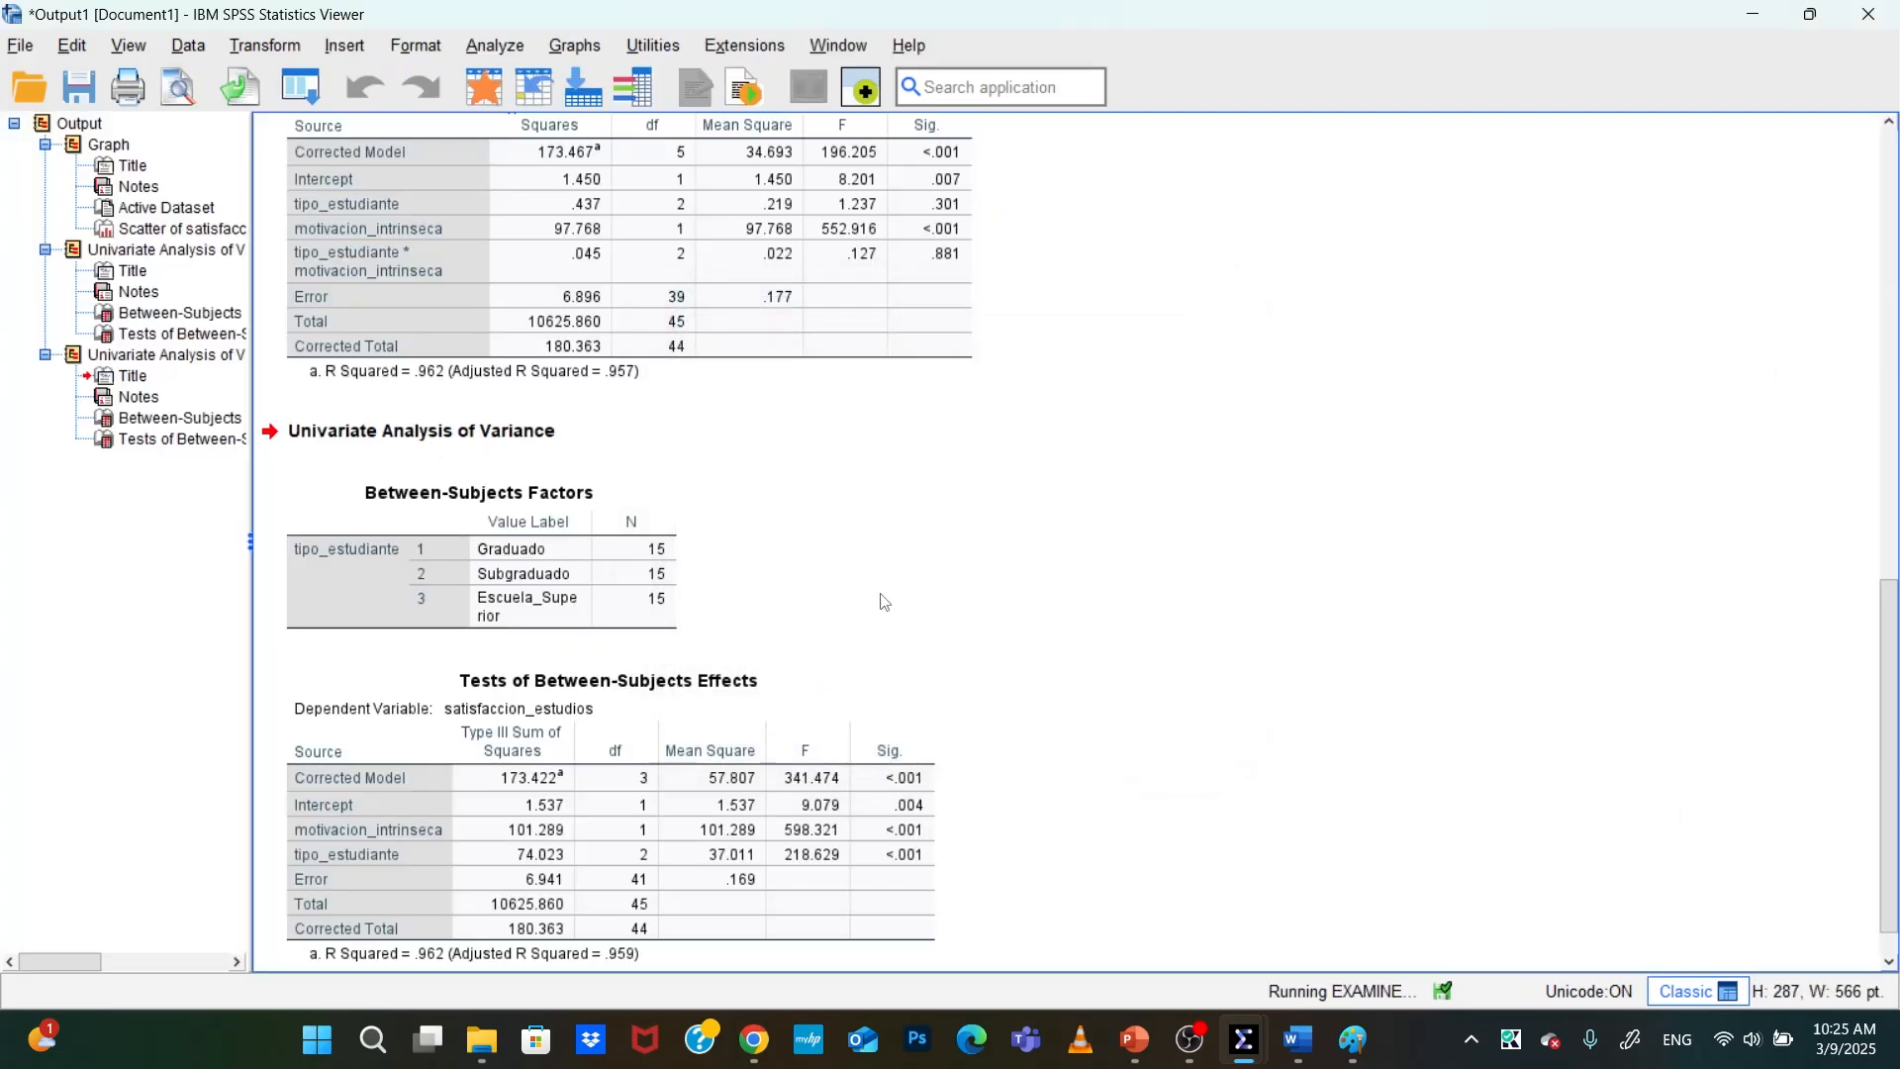
Copy the Tests of Normality table into Paint to examine the Shapiro-Wilk result, and undo the paste
{"action": "scroll", "coordinate": [822, 692], "scroll_direction": "down", "scroll_amount": 2}
{"action": "right_click", "coordinate": [787, 616]}
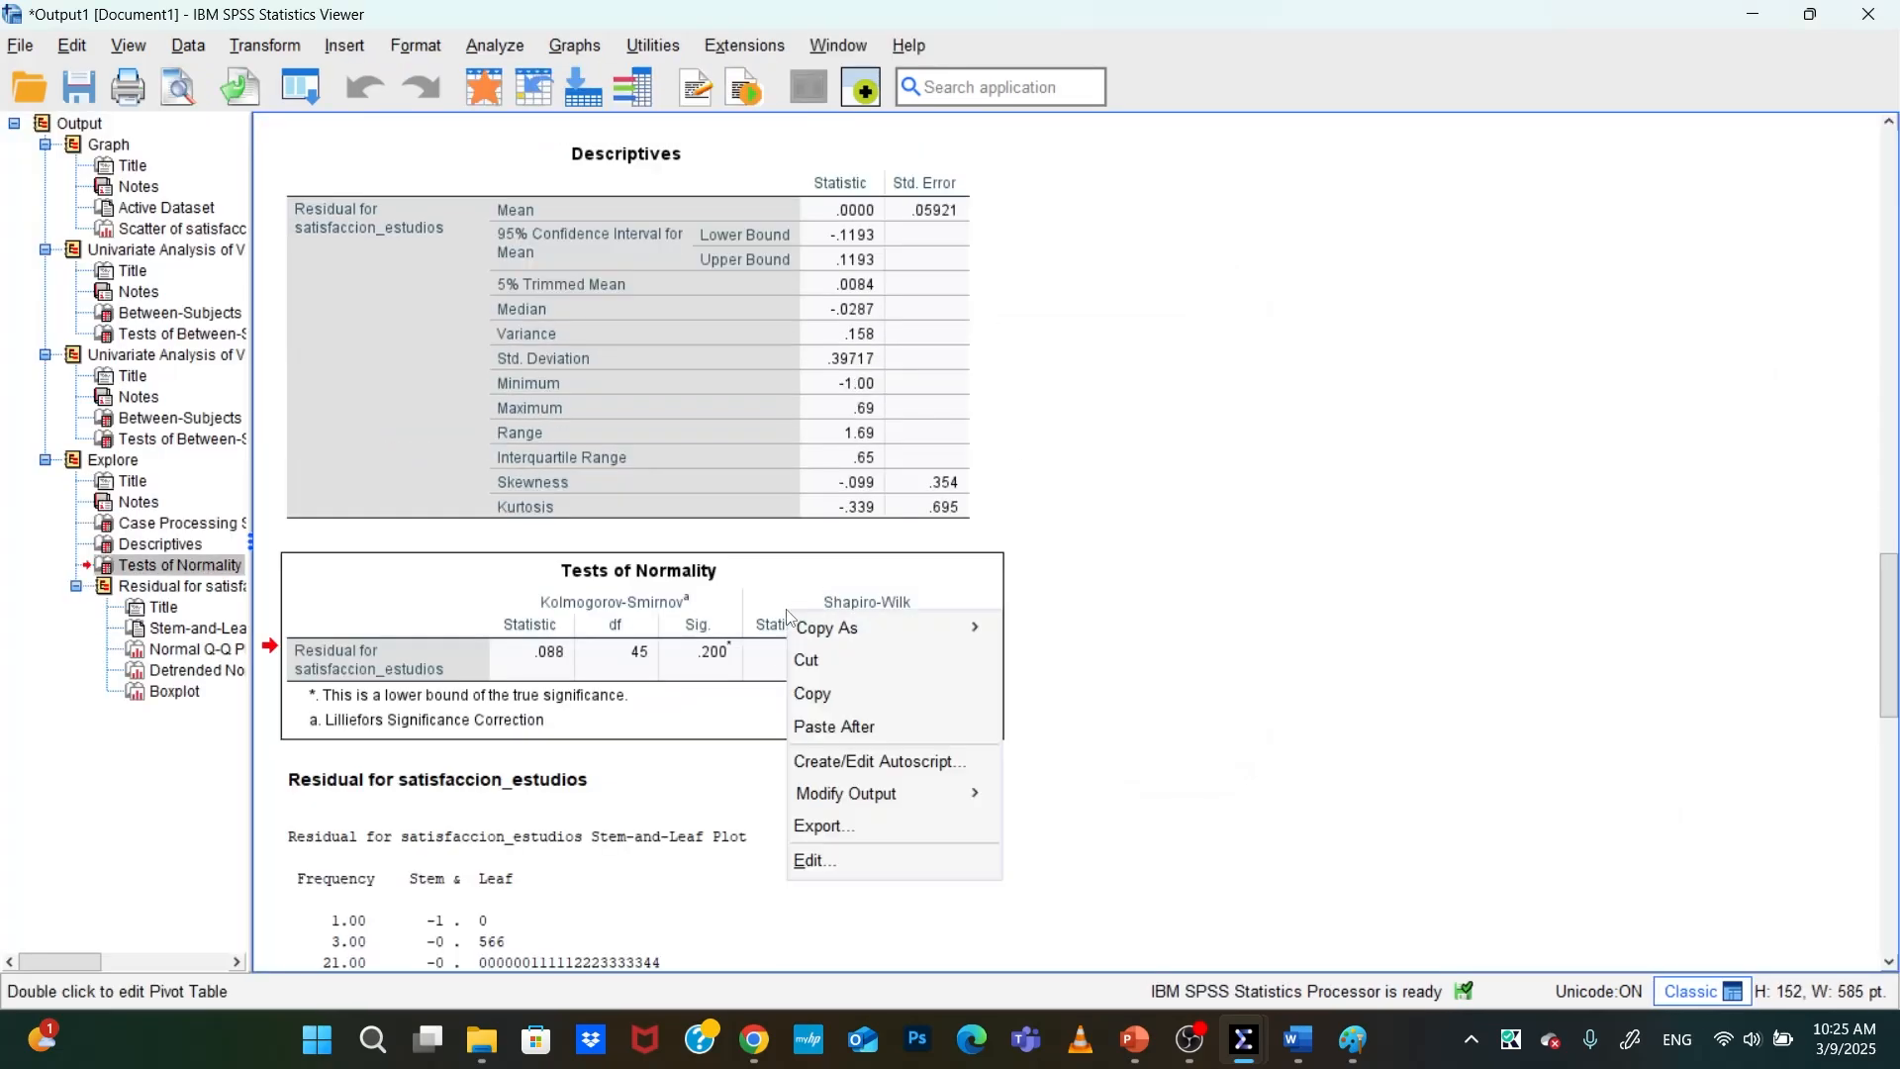
{"action": "left_click", "coordinate": [844, 692]}
{"action": "left_click", "coordinate": [1354, 1044]}
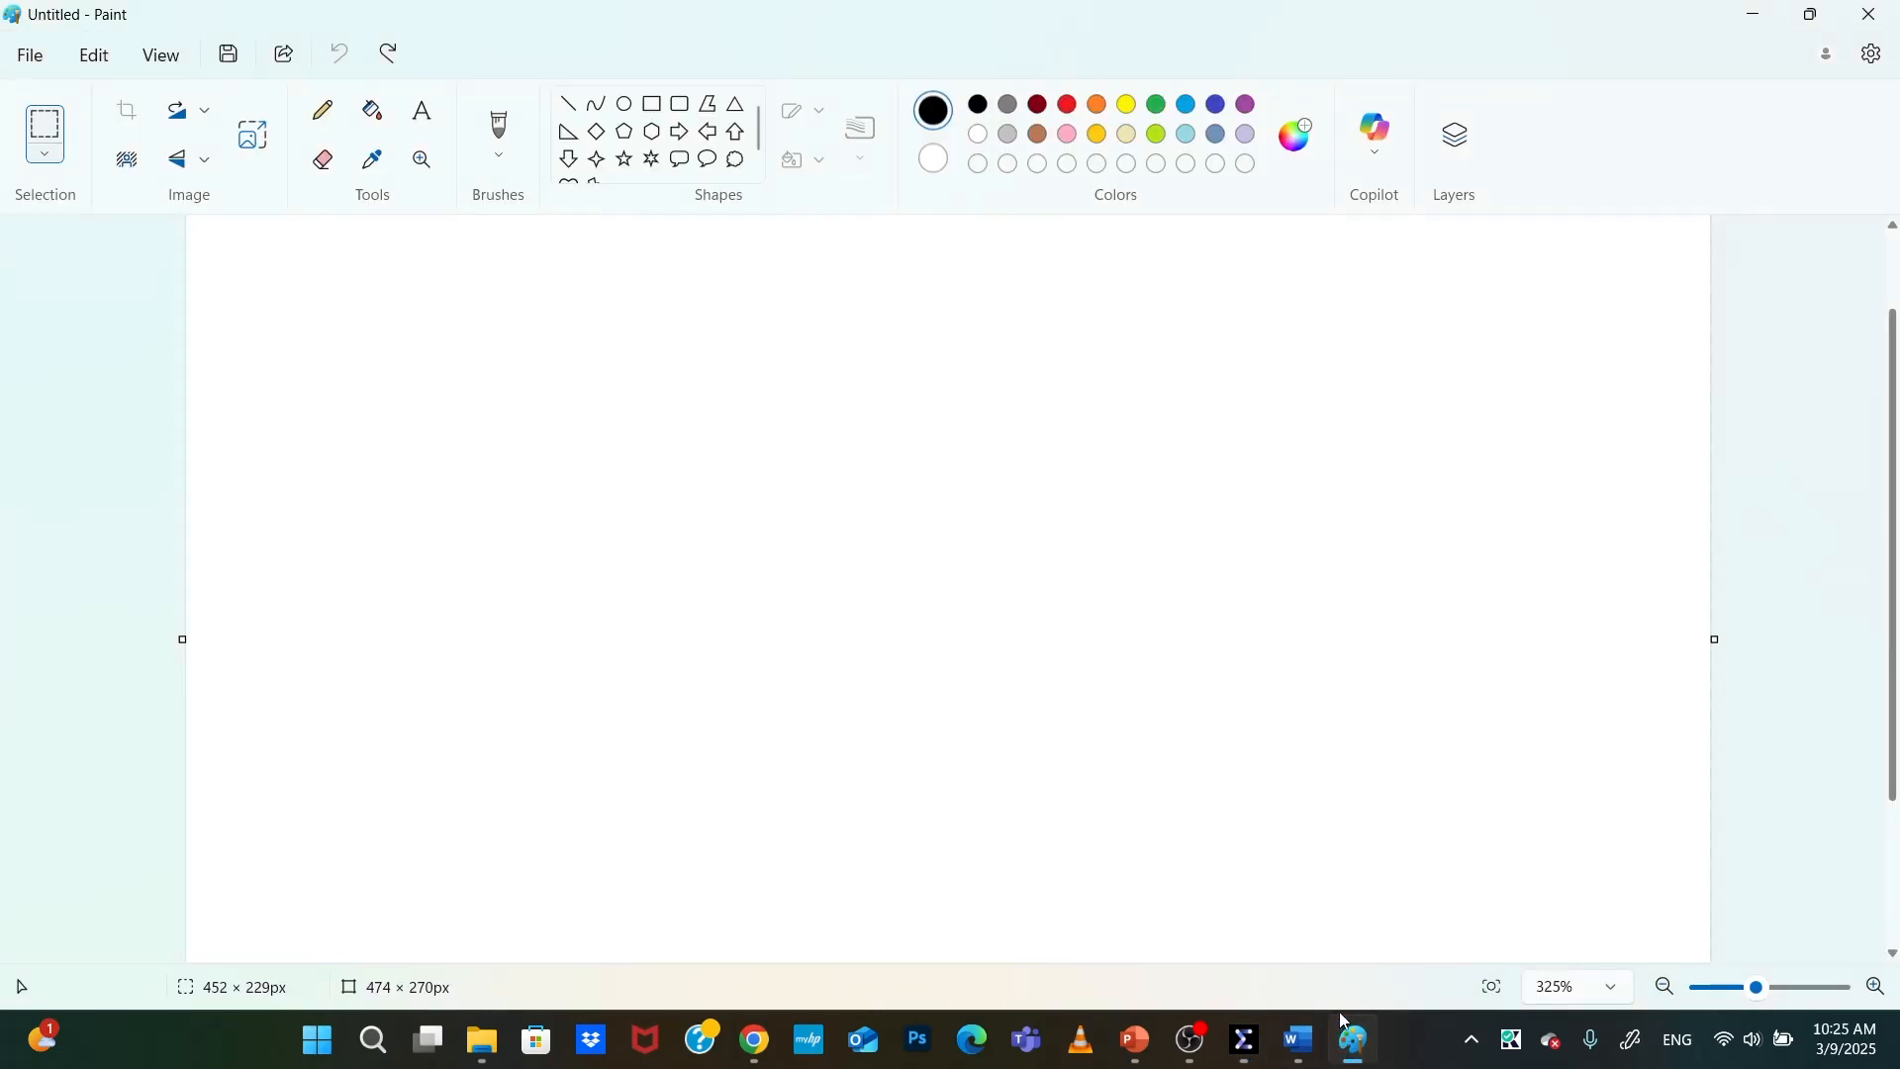
{"action": "key", "text": "ctrl+v"}
{"action": "scroll", "coordinate": [1237, 673], "scroll_direction": "up", "scroll_amount": 2}
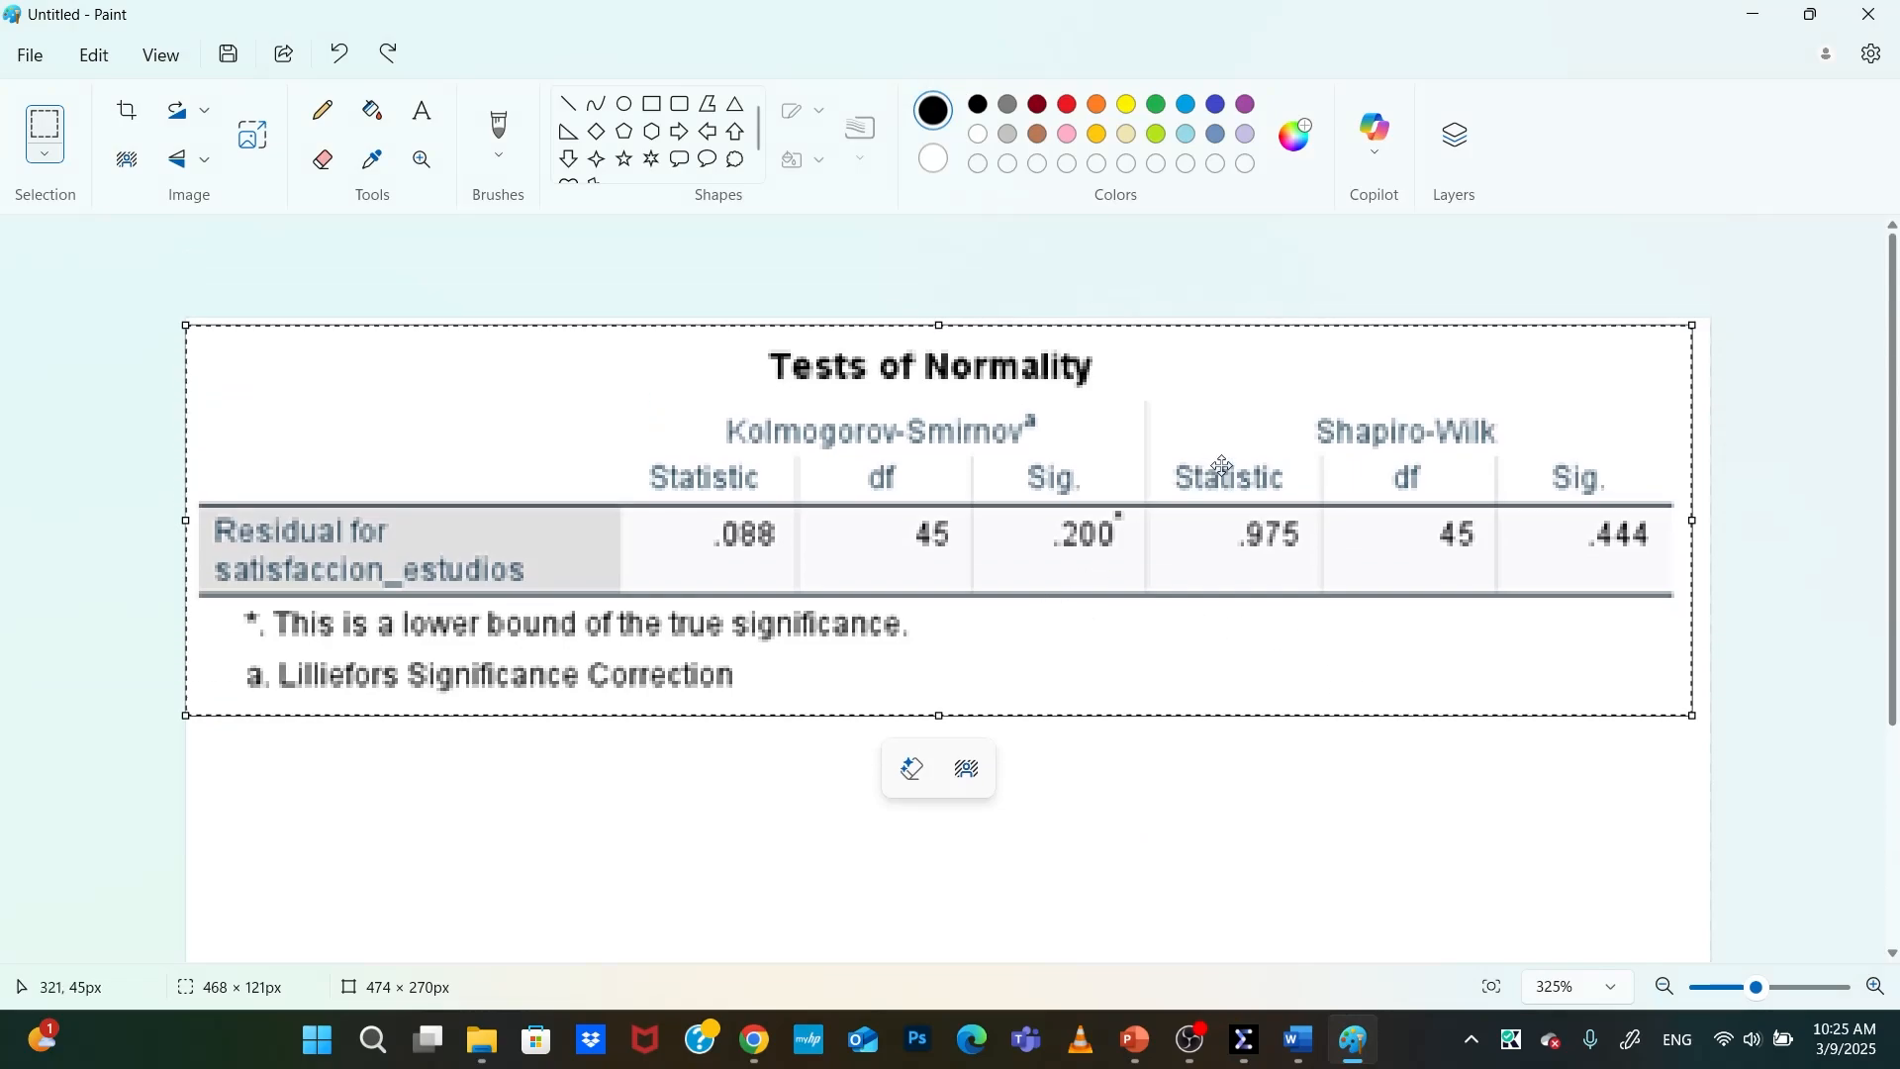
{"action": "left_click_drag", "start_coordinate": [1224, 465], "coordinate": [1237, 475]}
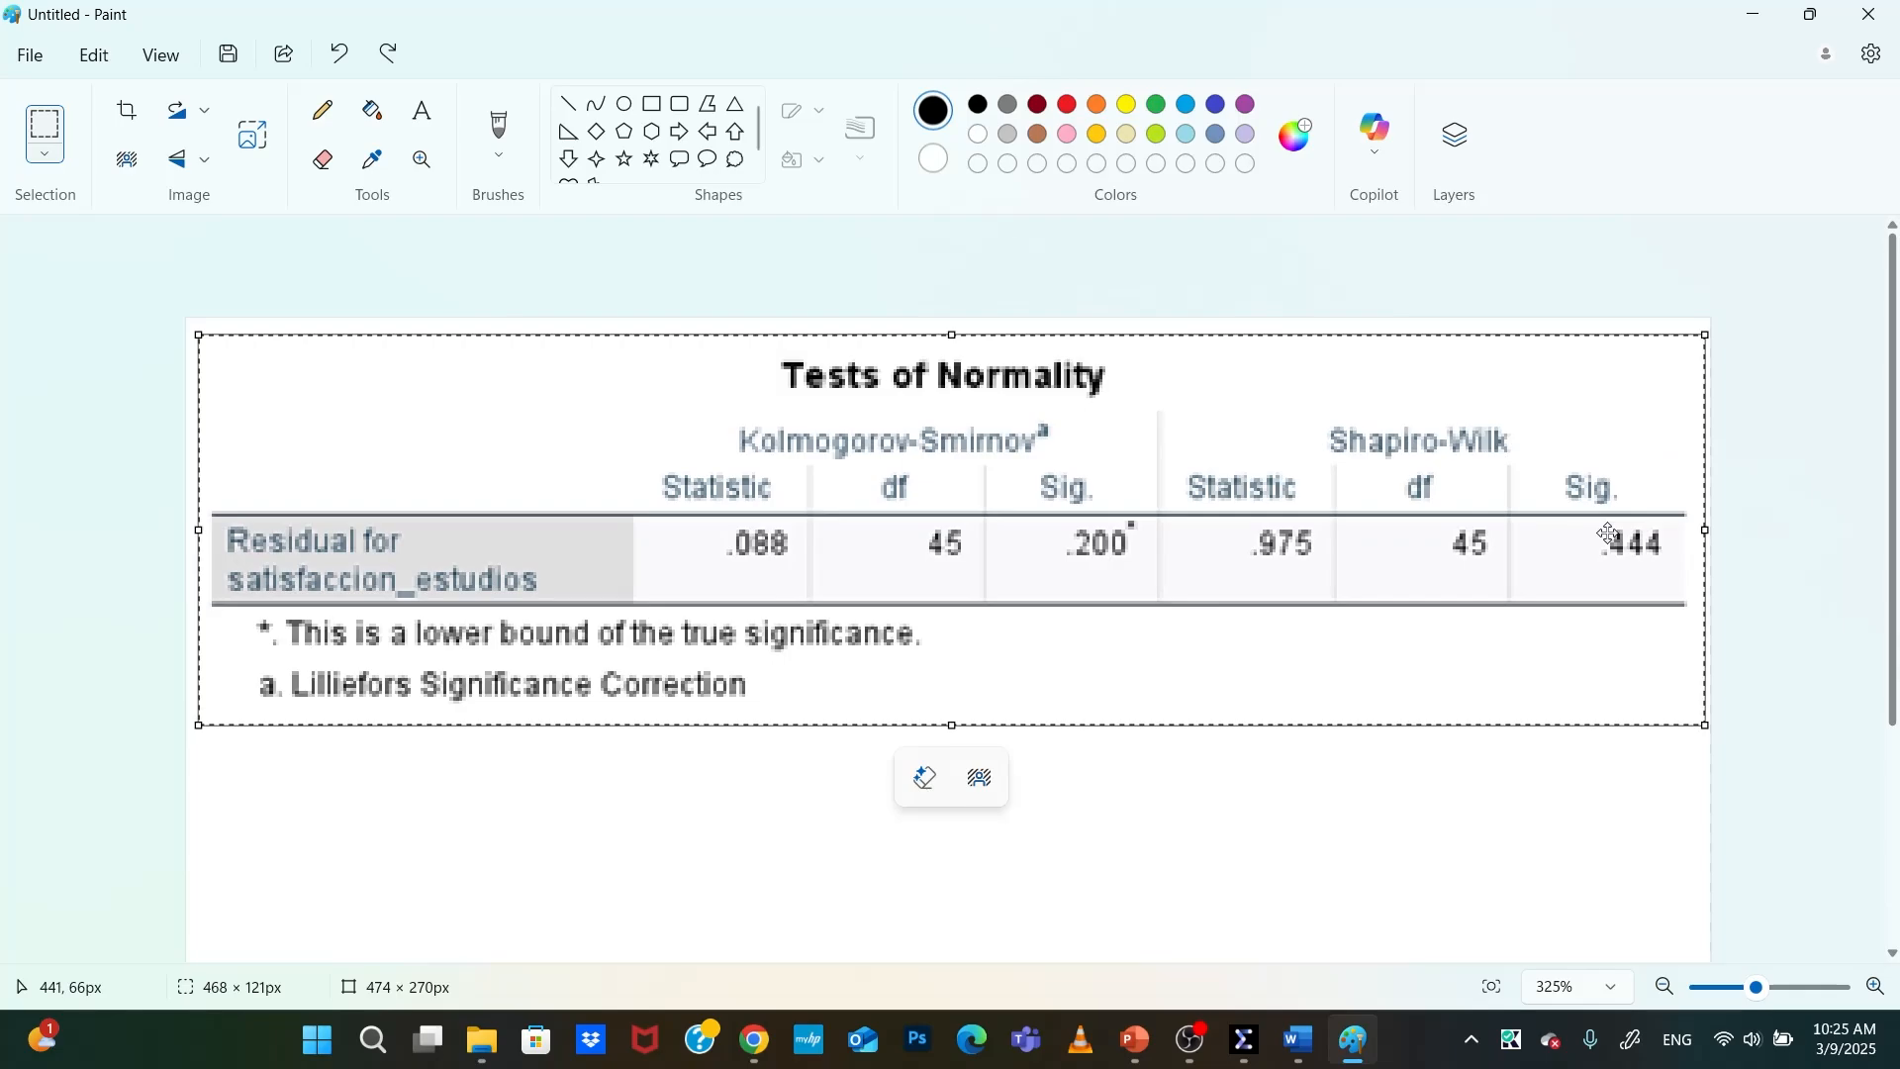
{"action": "key", "text": "ctrl+z"}
Check the report's Q-Q sentence in Word and copy the residuals' Normal Q-Q Plot from the SPSS output into Paint
{"action": "left_click", "coordinate": [1302, 1044]}
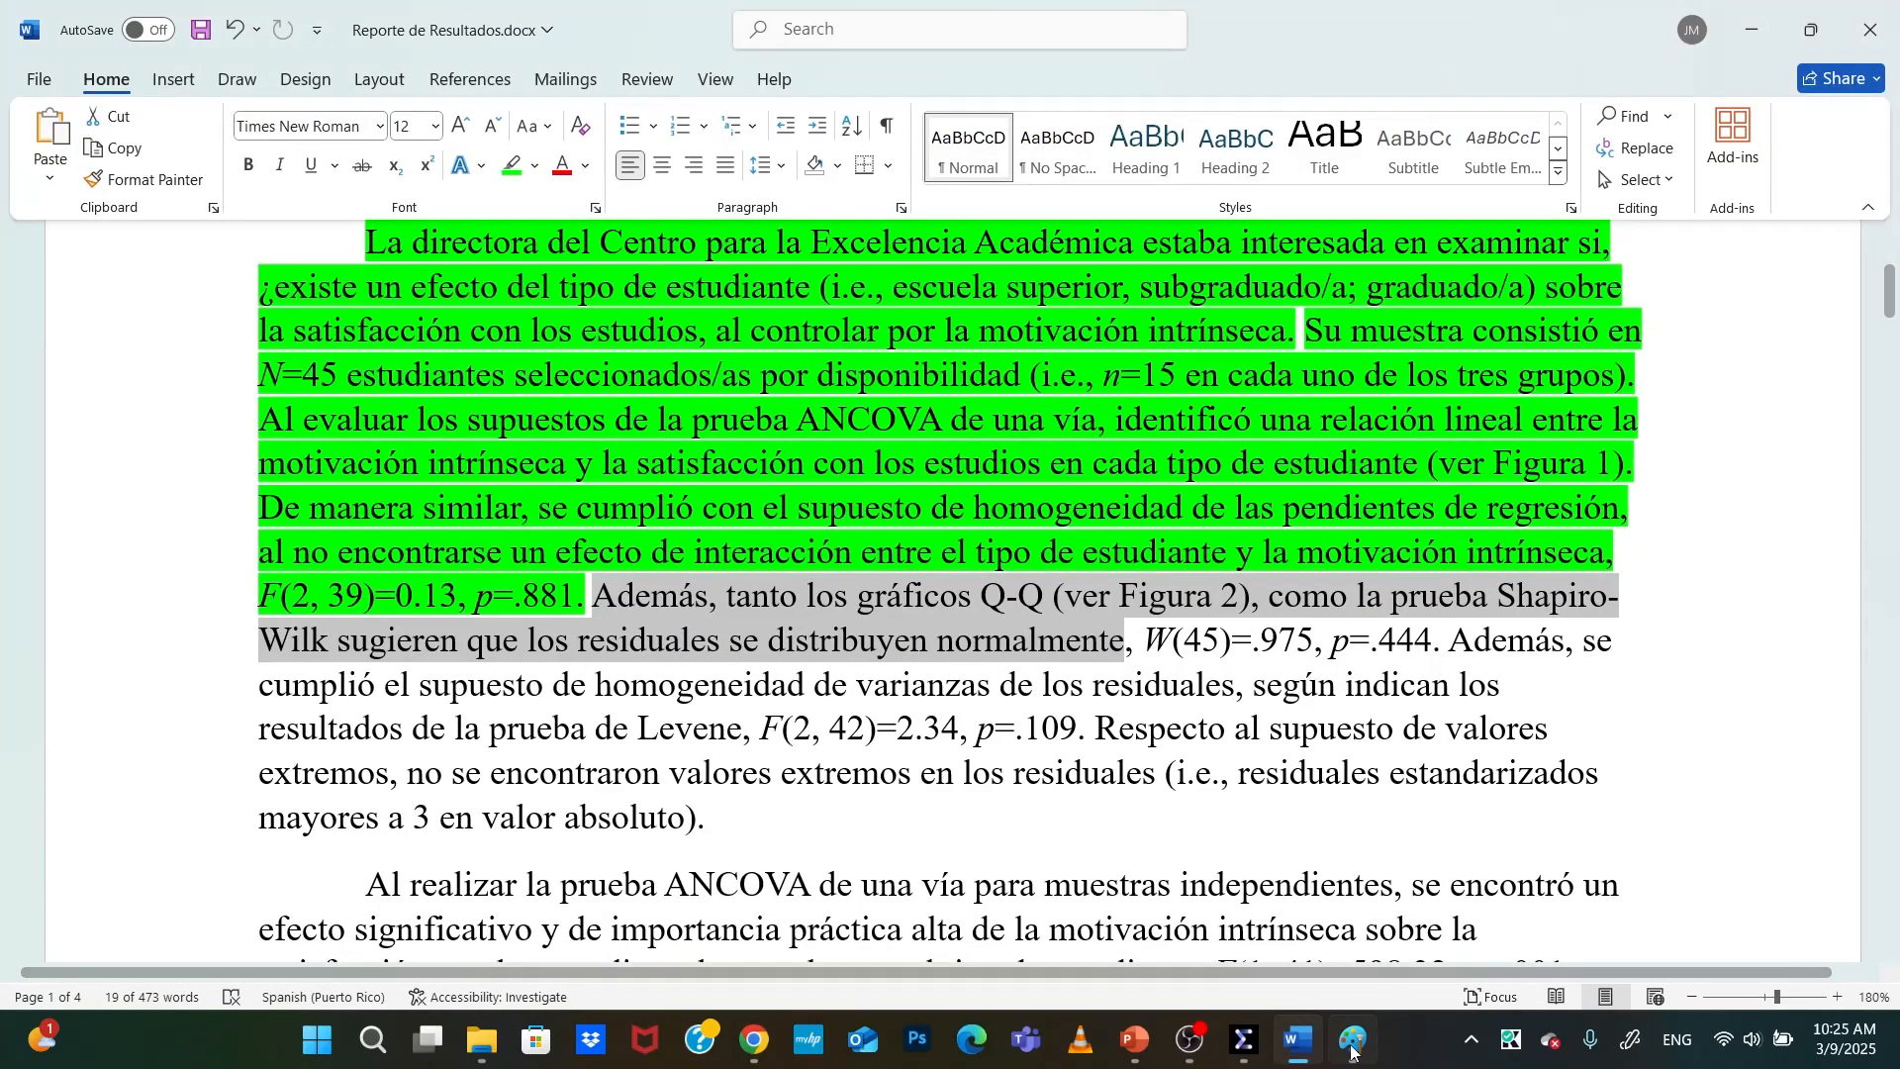
{"action": "mouse_move", "coordinate": [1170, 941]}
{"action": "left_click", "coordinate": [1375, 919]}
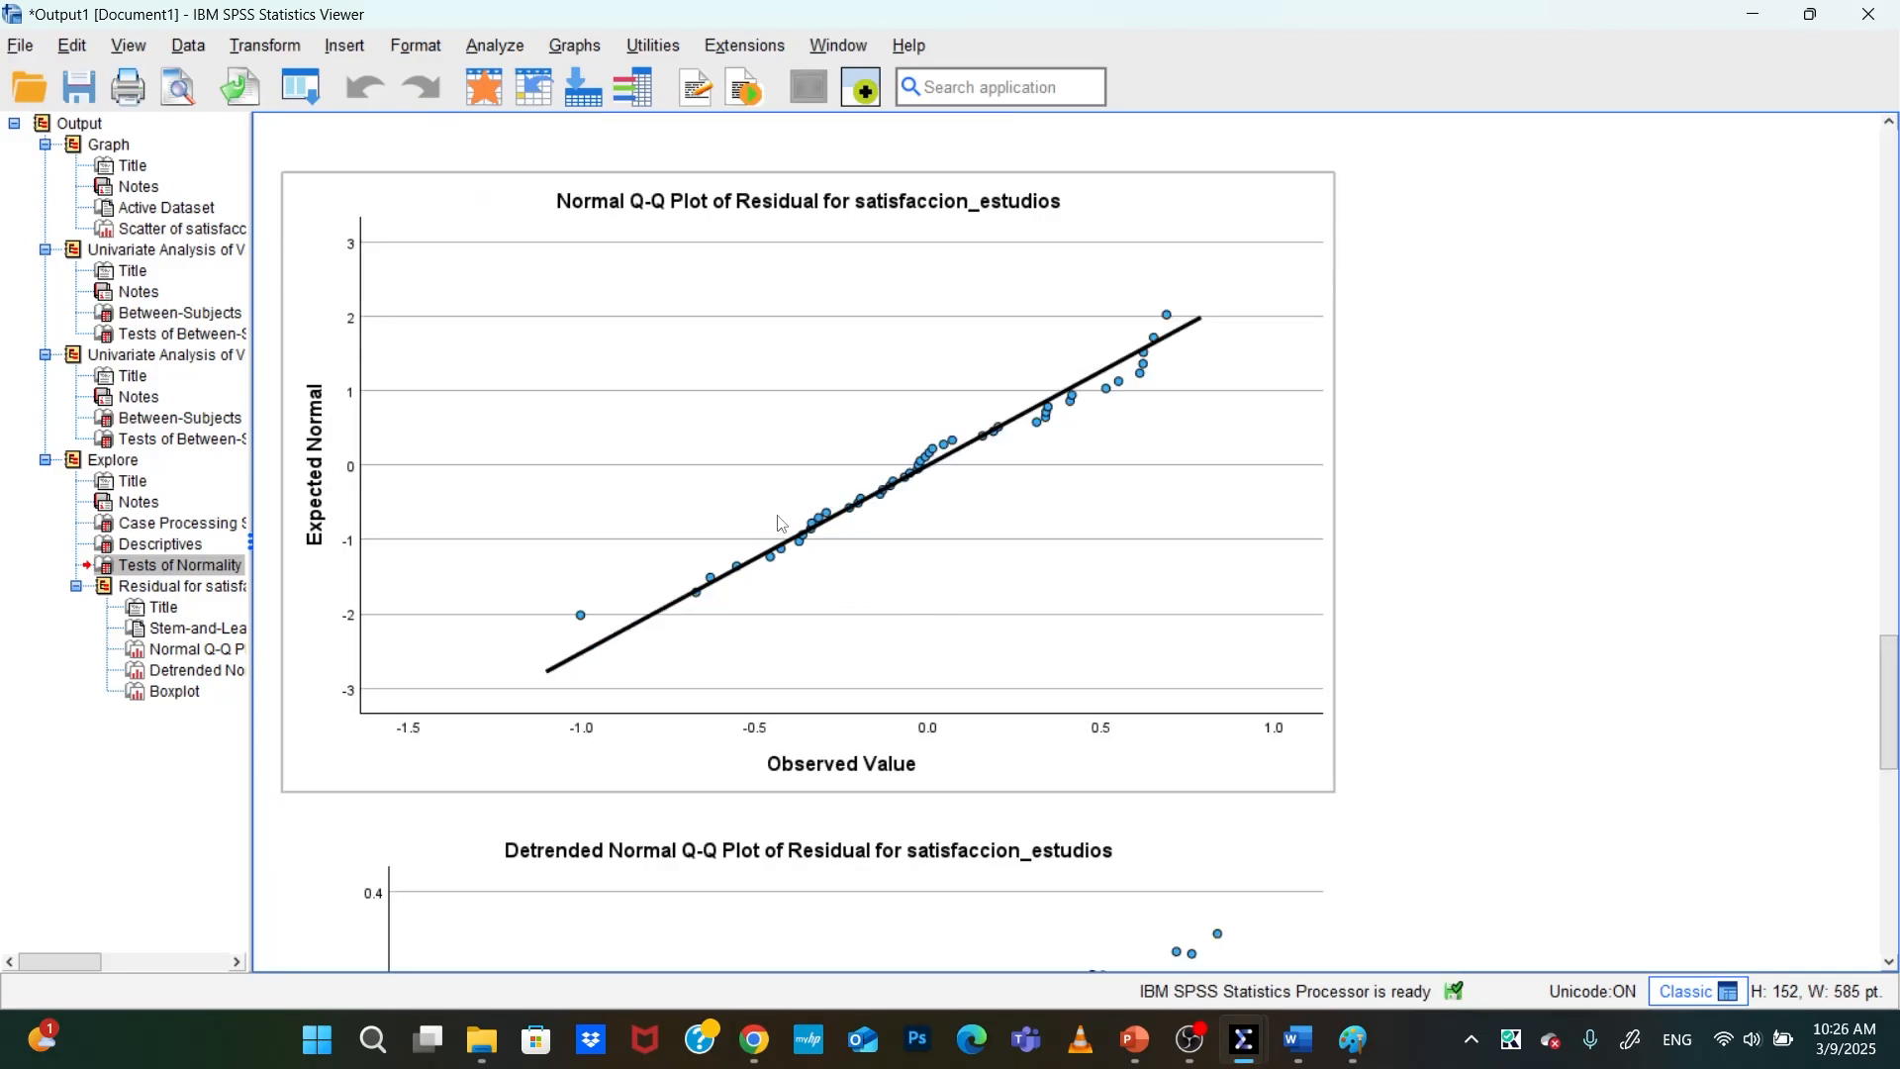
{"action": "scroll", "coordinate": [773, 609], "scroll_direction": "up", "scroll_amount": 2}
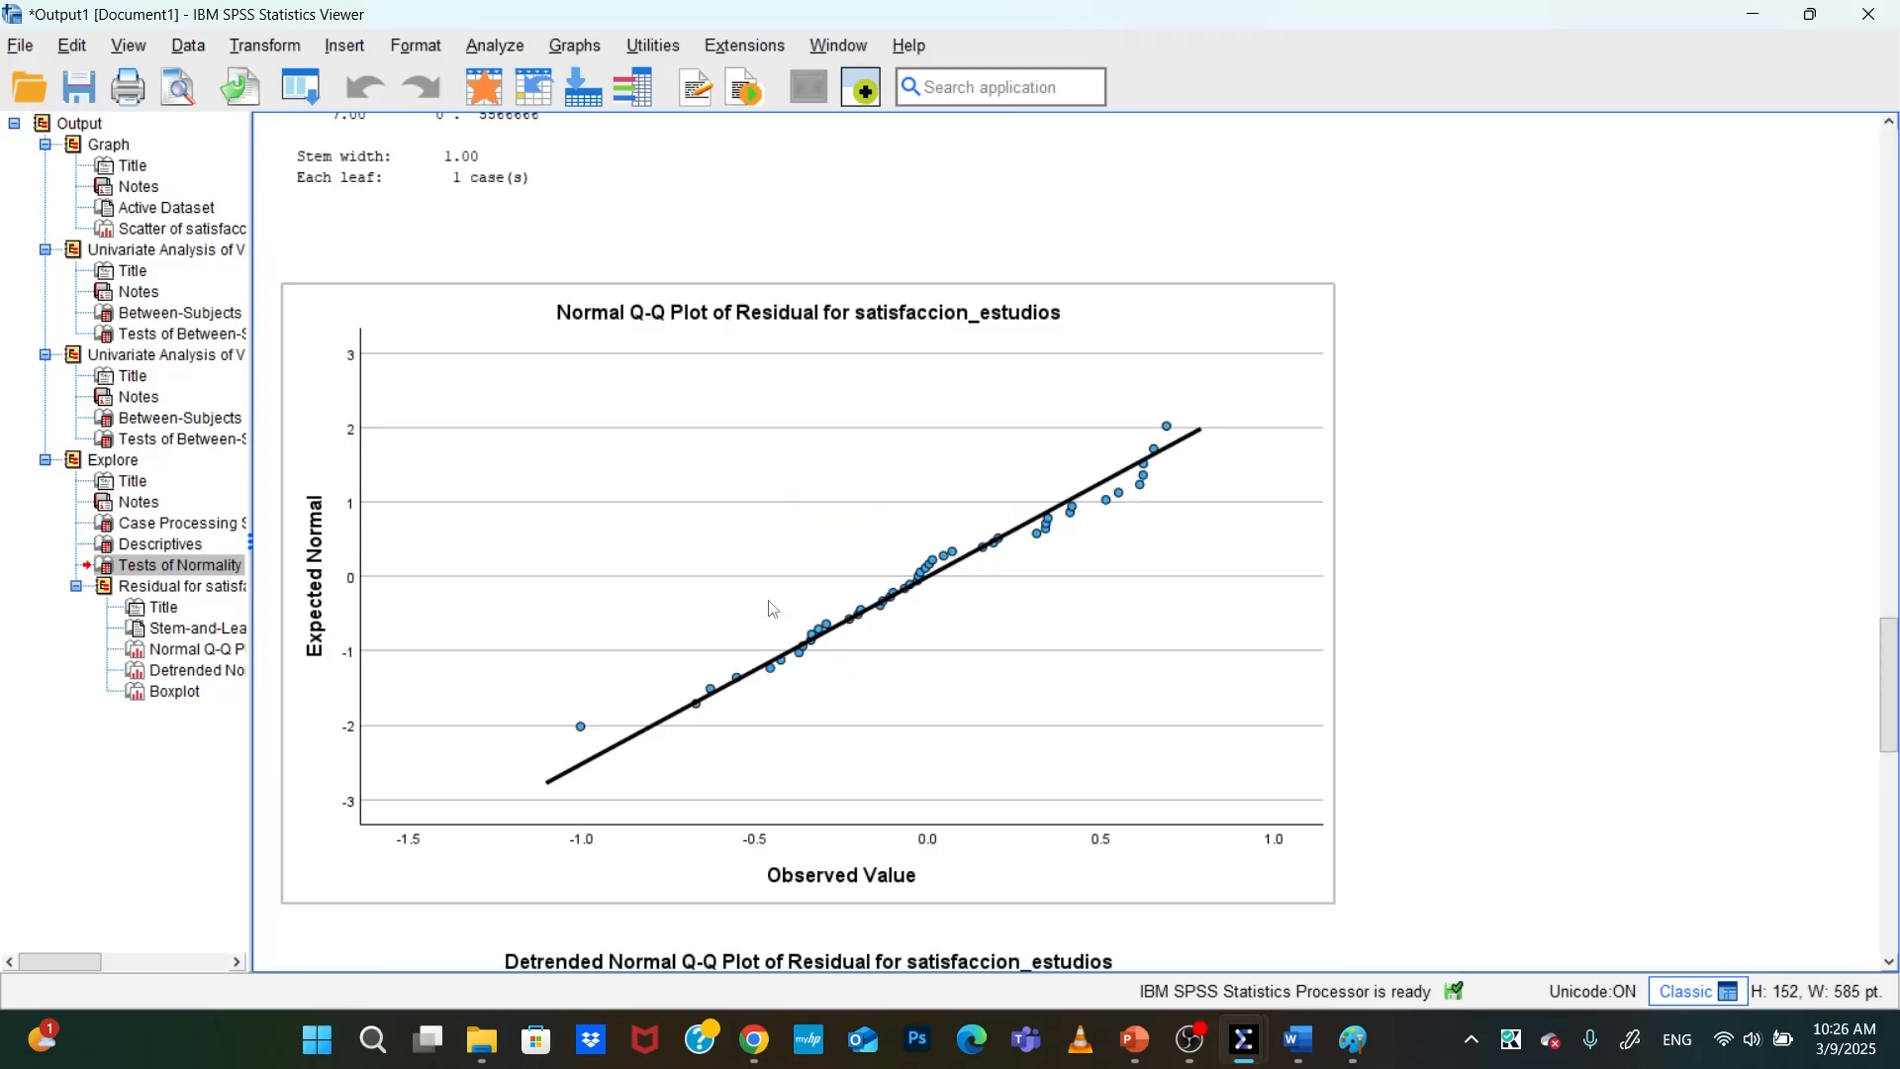
{"action": "right_click", "coordinate": [740, 657]}
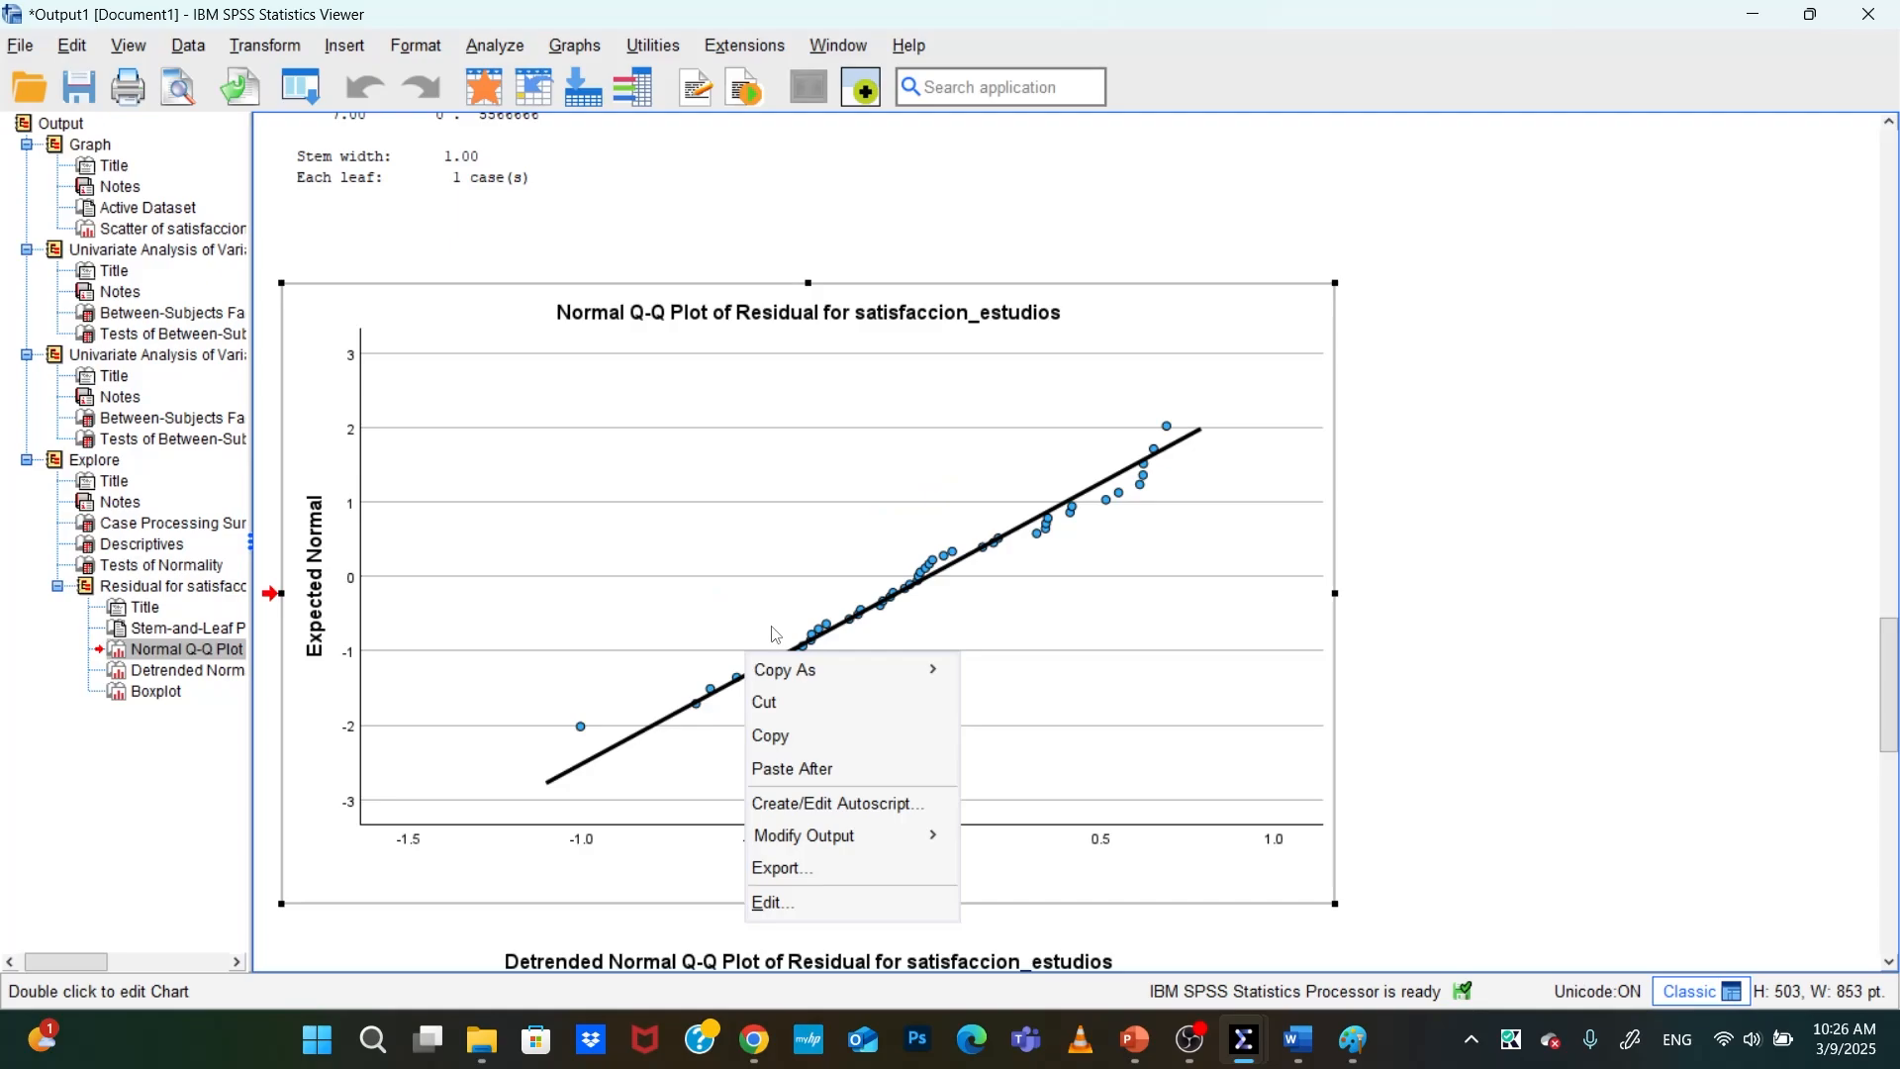
{"action": "left_click", "coordinate": [776, 733]}
{"action": "left_click", "coordinate": [1355, 1041]}
{"action": "key", "text": "ctrl+v"}
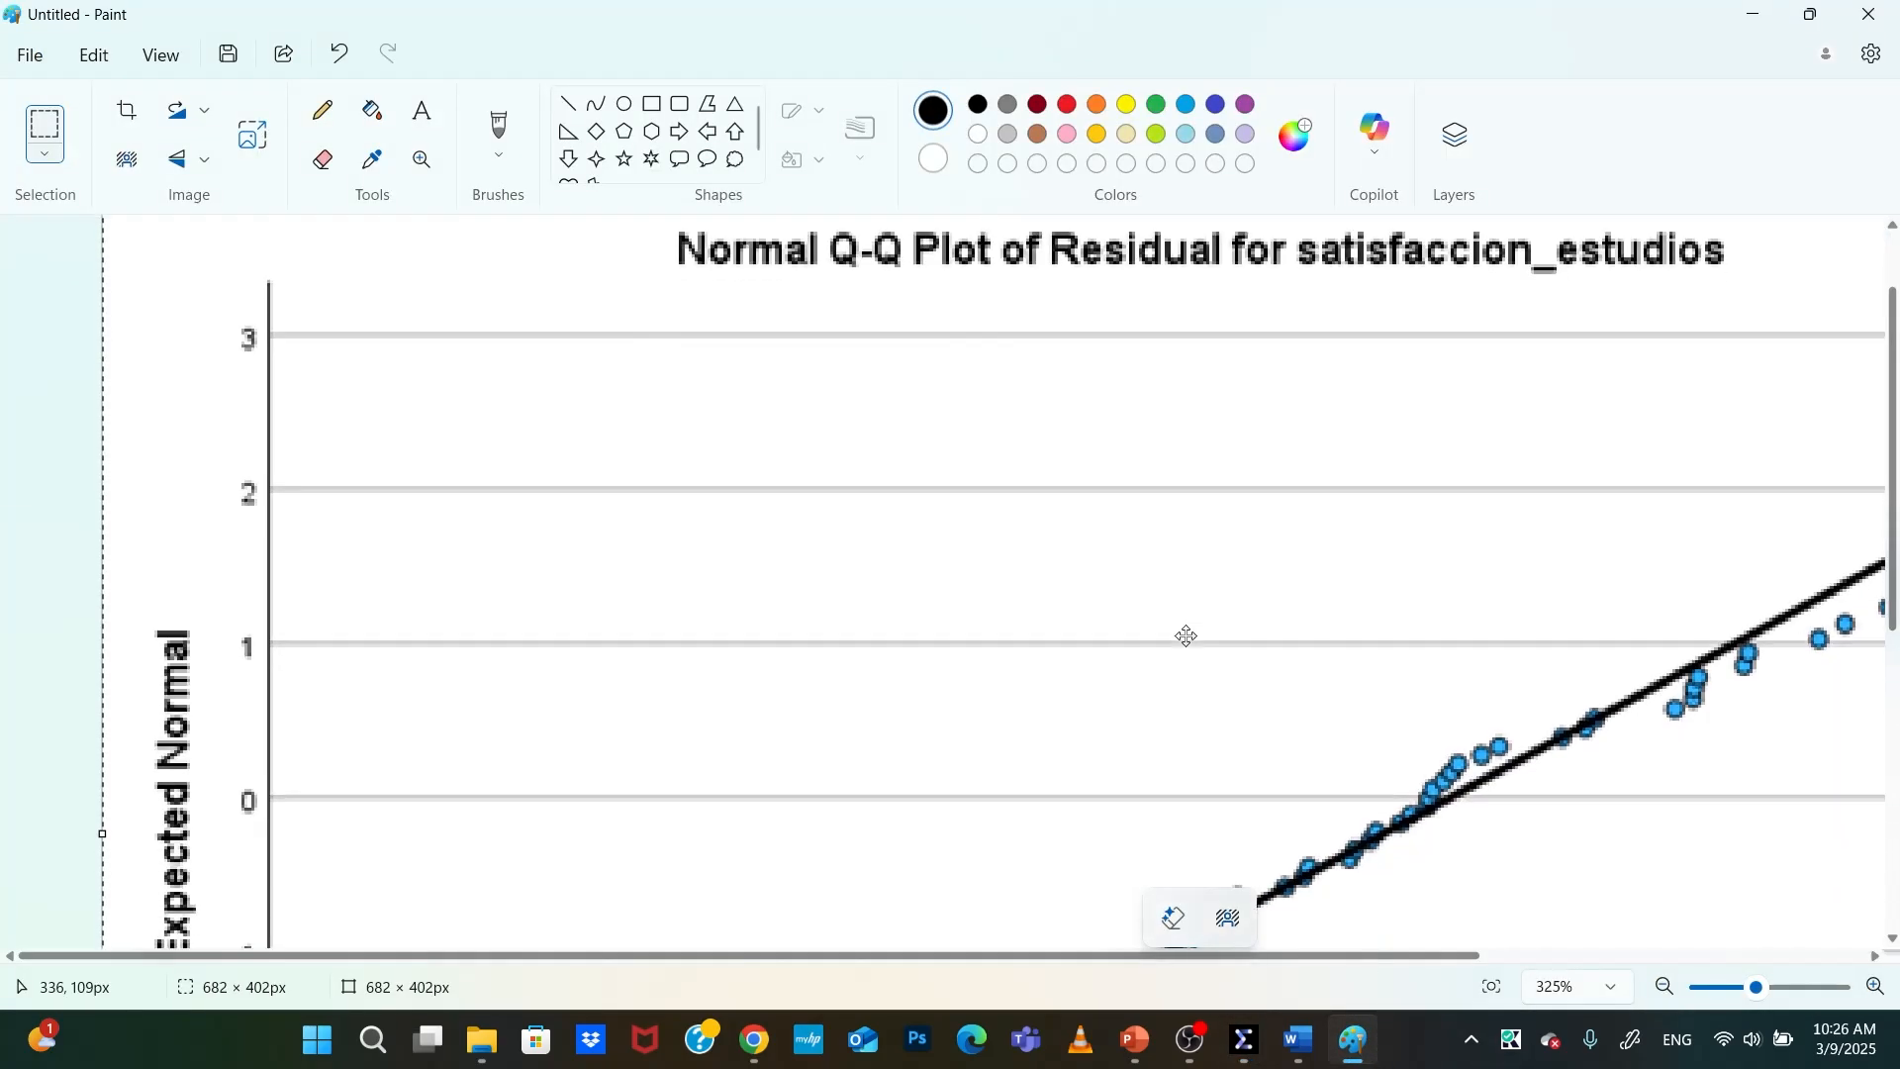
Examine how the residual points follow the Q-Q plot's diagonal line, and delete the plot from the canvas
{"action": "scroll", "coordinate": [1195, 621], "scroll_direction": "down", "scroll_amount": 4}
{"action": "scroll", "coordinate": [1194, 620], "scroll_direction": "down", "scroll_amount": 2}
{"action": "scroll", "coordinate": [1328, 433], "scroll_direction": "up", "scroll_amount": 4}
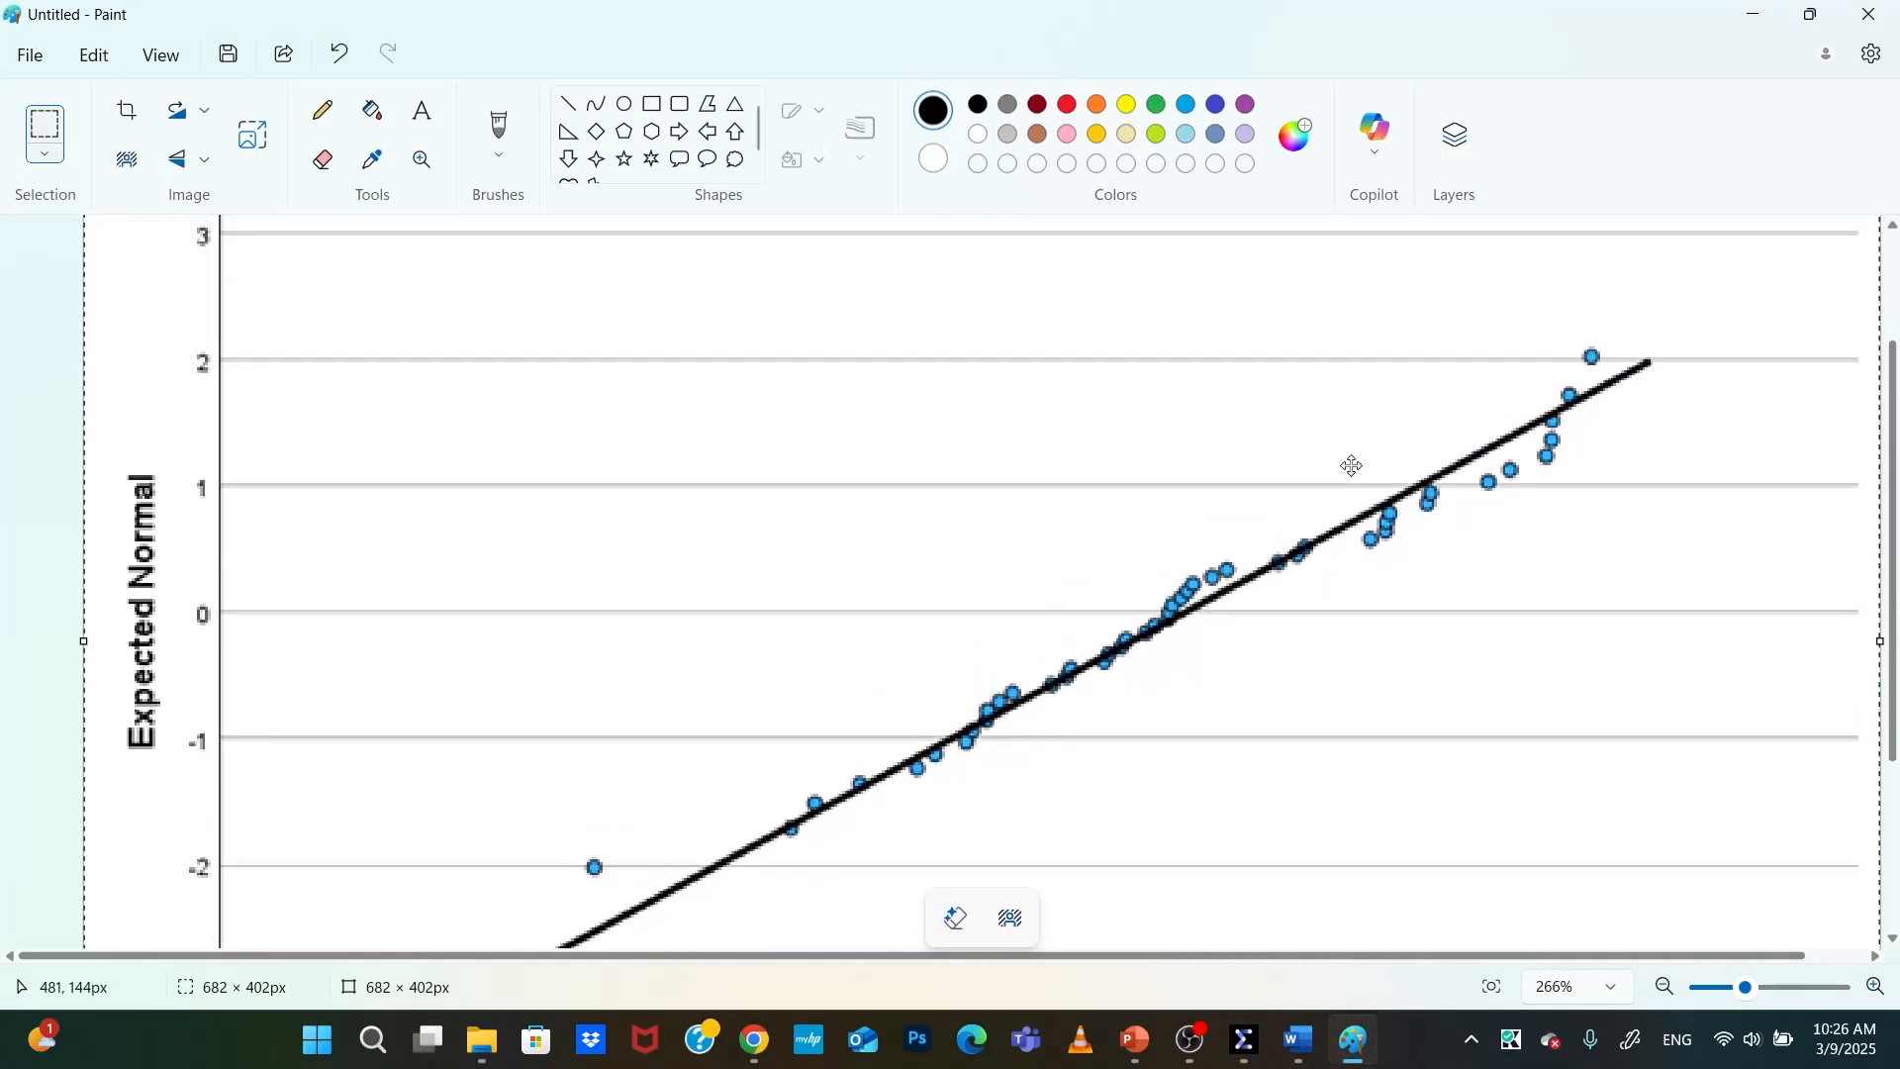
{"action": "scroll", "coordinate": [641, 819], "scroll_direction": "down", "scroll_amount": 1}
{"action": "scroll", "coordinate": [663, 799], "scroll_direction": "up", "scroll_amount": 1}
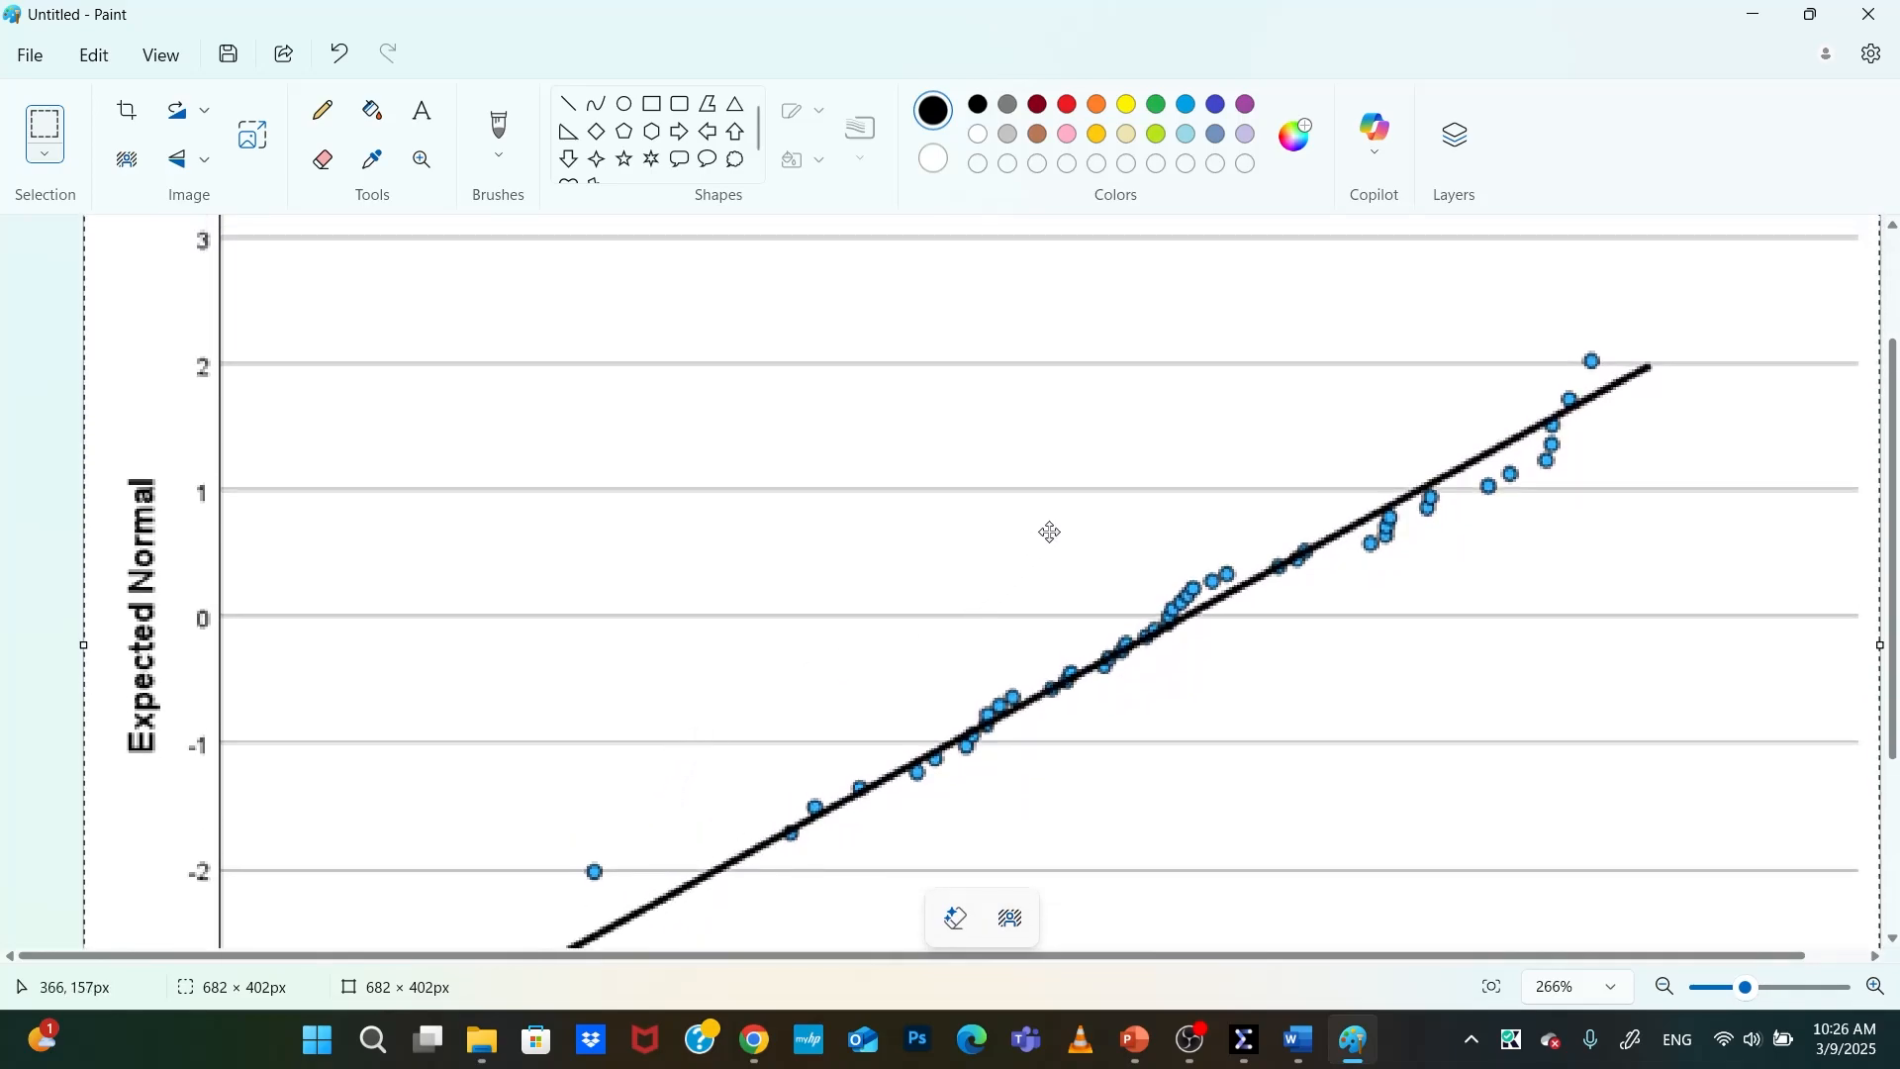
{"action": "key", "text": "Delete"}
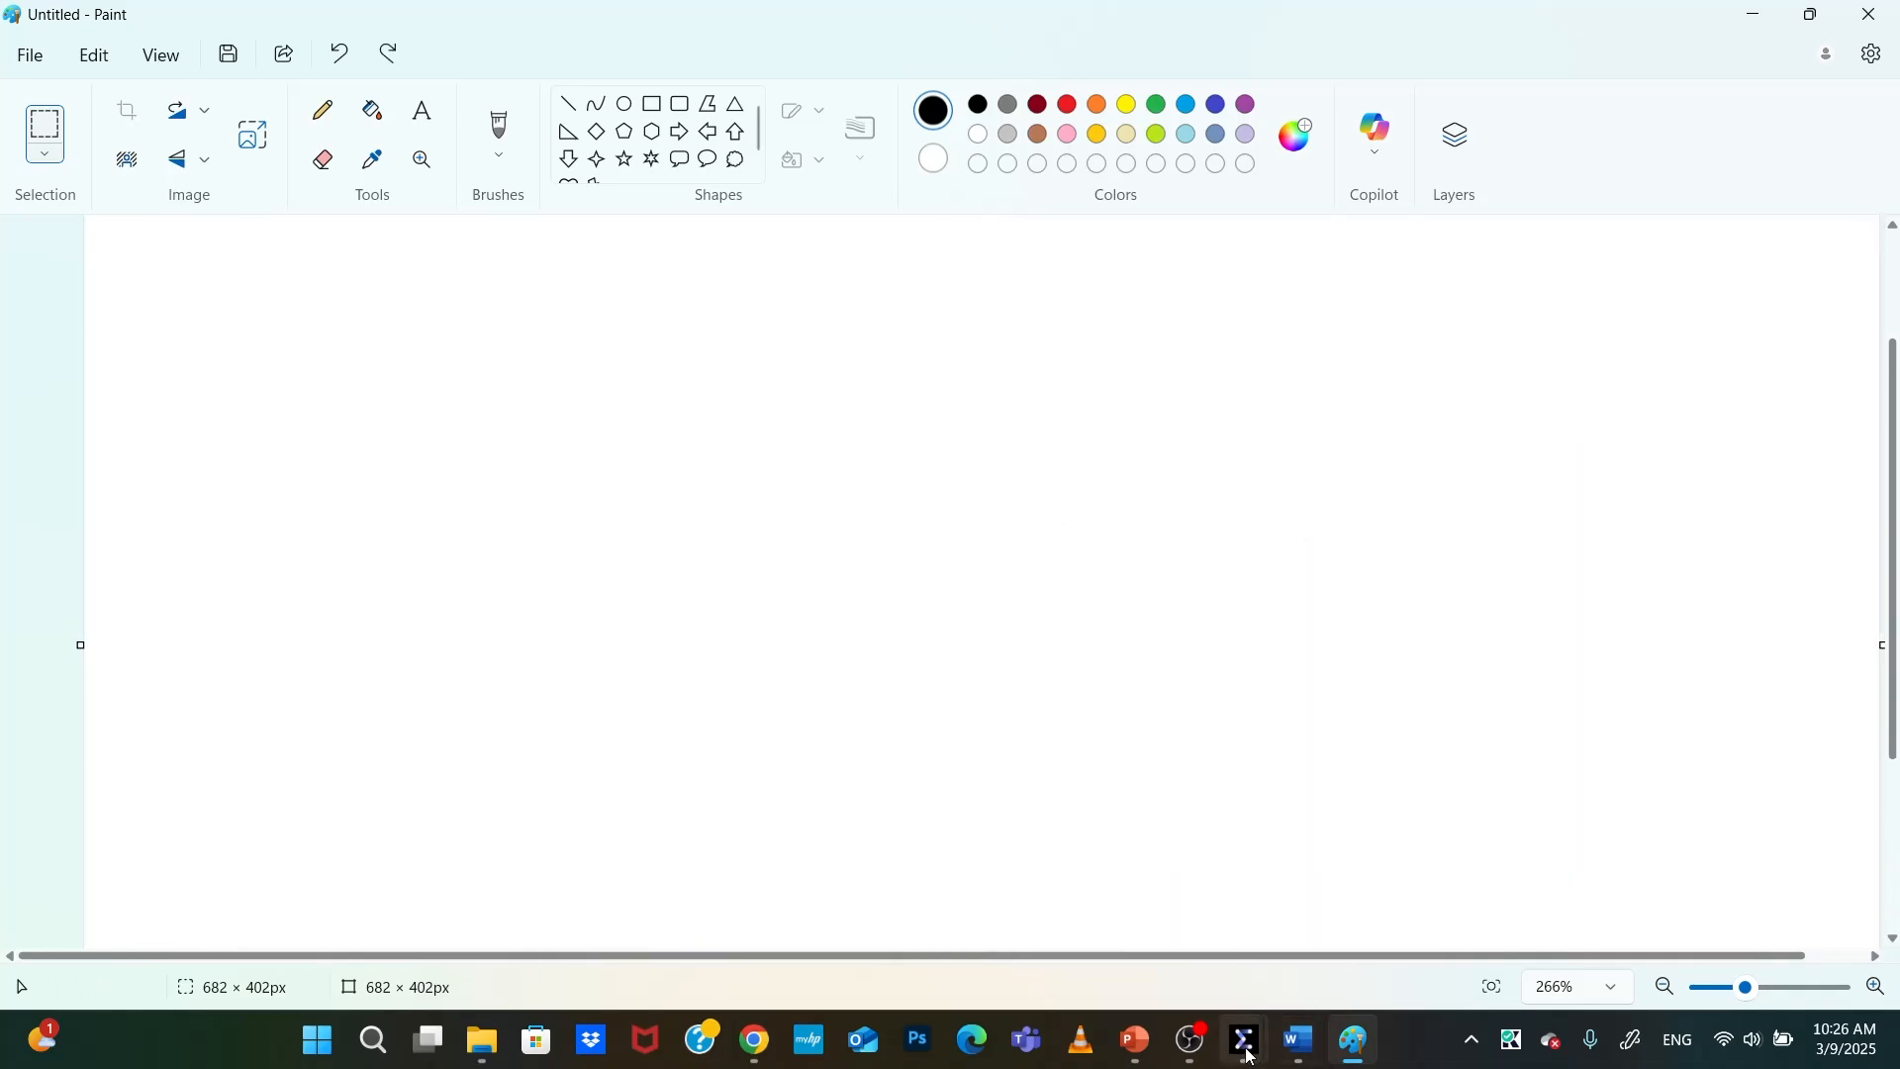
Return to the Word report and highlight the selected Q-Q plot and Shapiro-Wilk sentence in green, through "normalmente"
{"action": "mouse_move", "coordinate": [1299, 1041]}
{"action": "left_click", "coordinate": [1201, 946]}
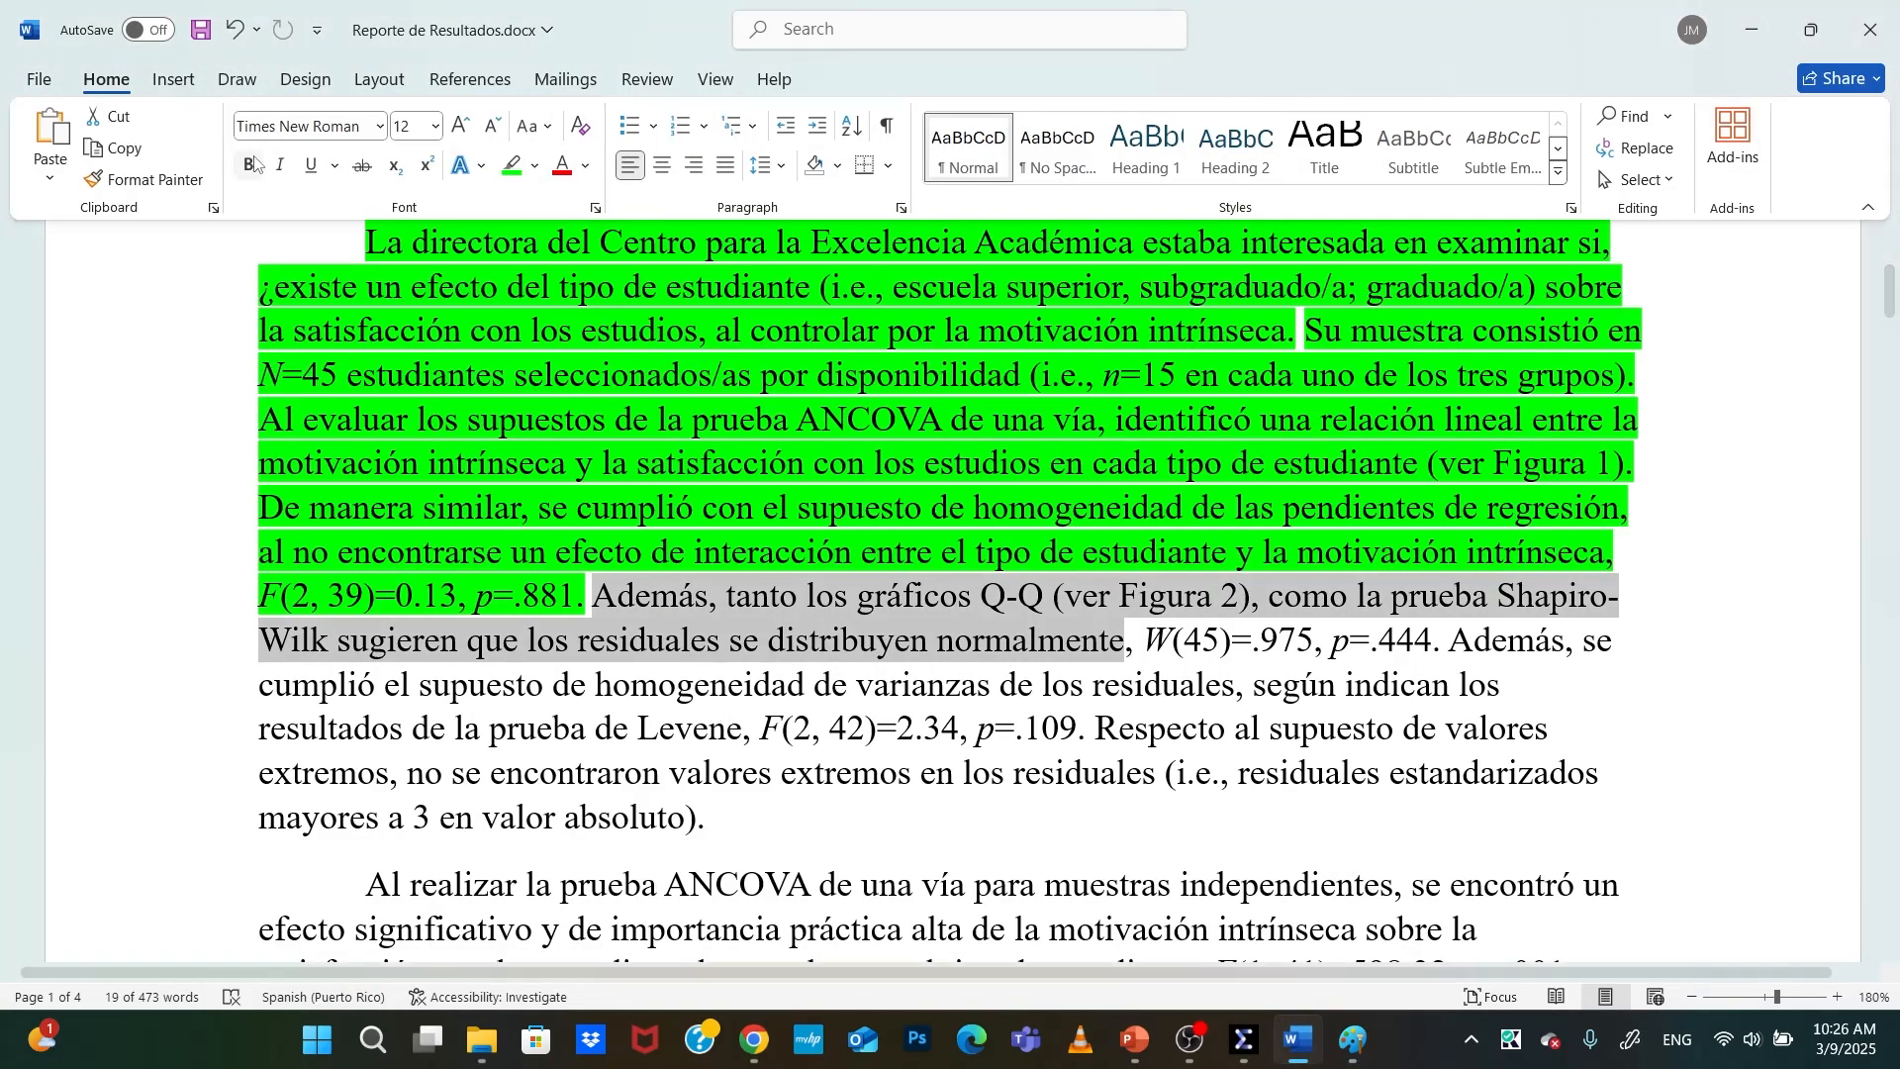
{"action": "left_click", "coordinate": [511, 164]}
{"action": "left_click", "coordinate": [1135, 554]}
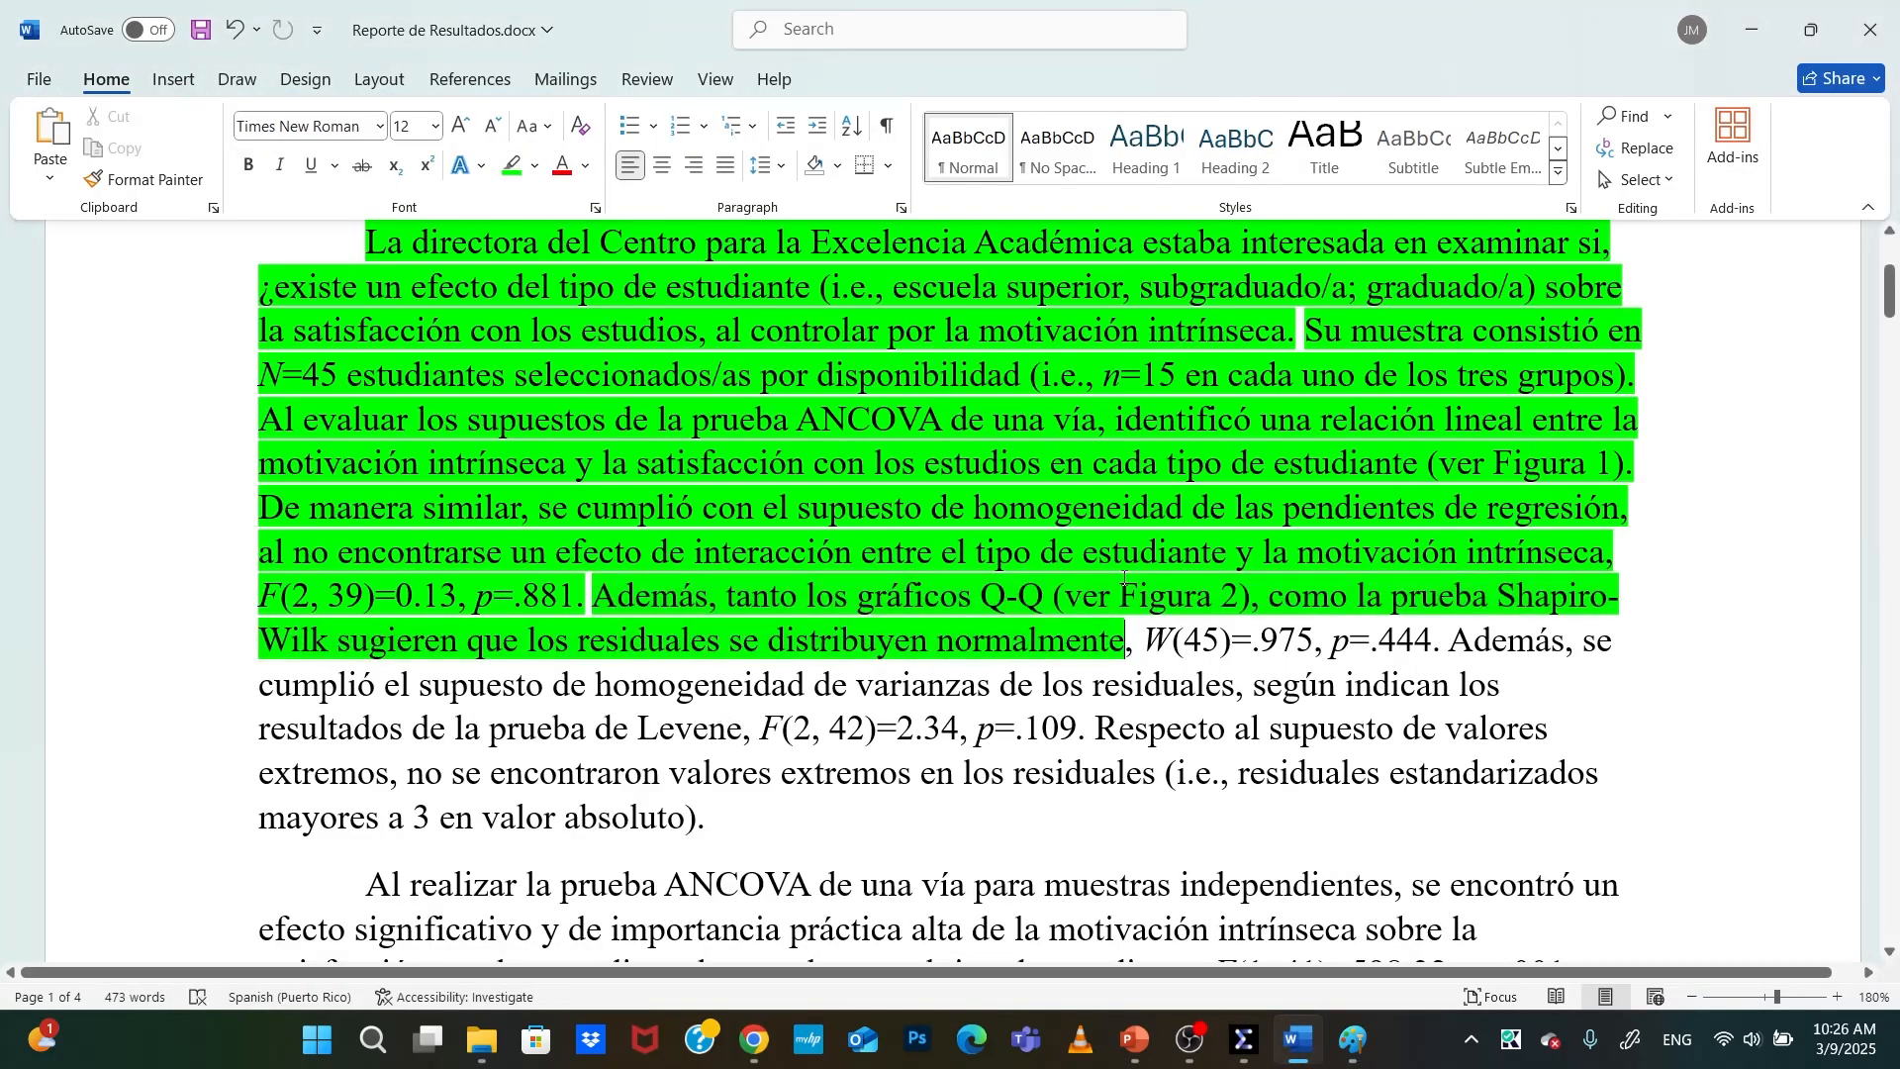
Select "W(45)=.975, p=.444" in the report and locate the Tests of Normality table in the SPSS output
{"action": "left_click_drag", "start_coordinate": [1180, 645], "coordinate": [1432, 643]}
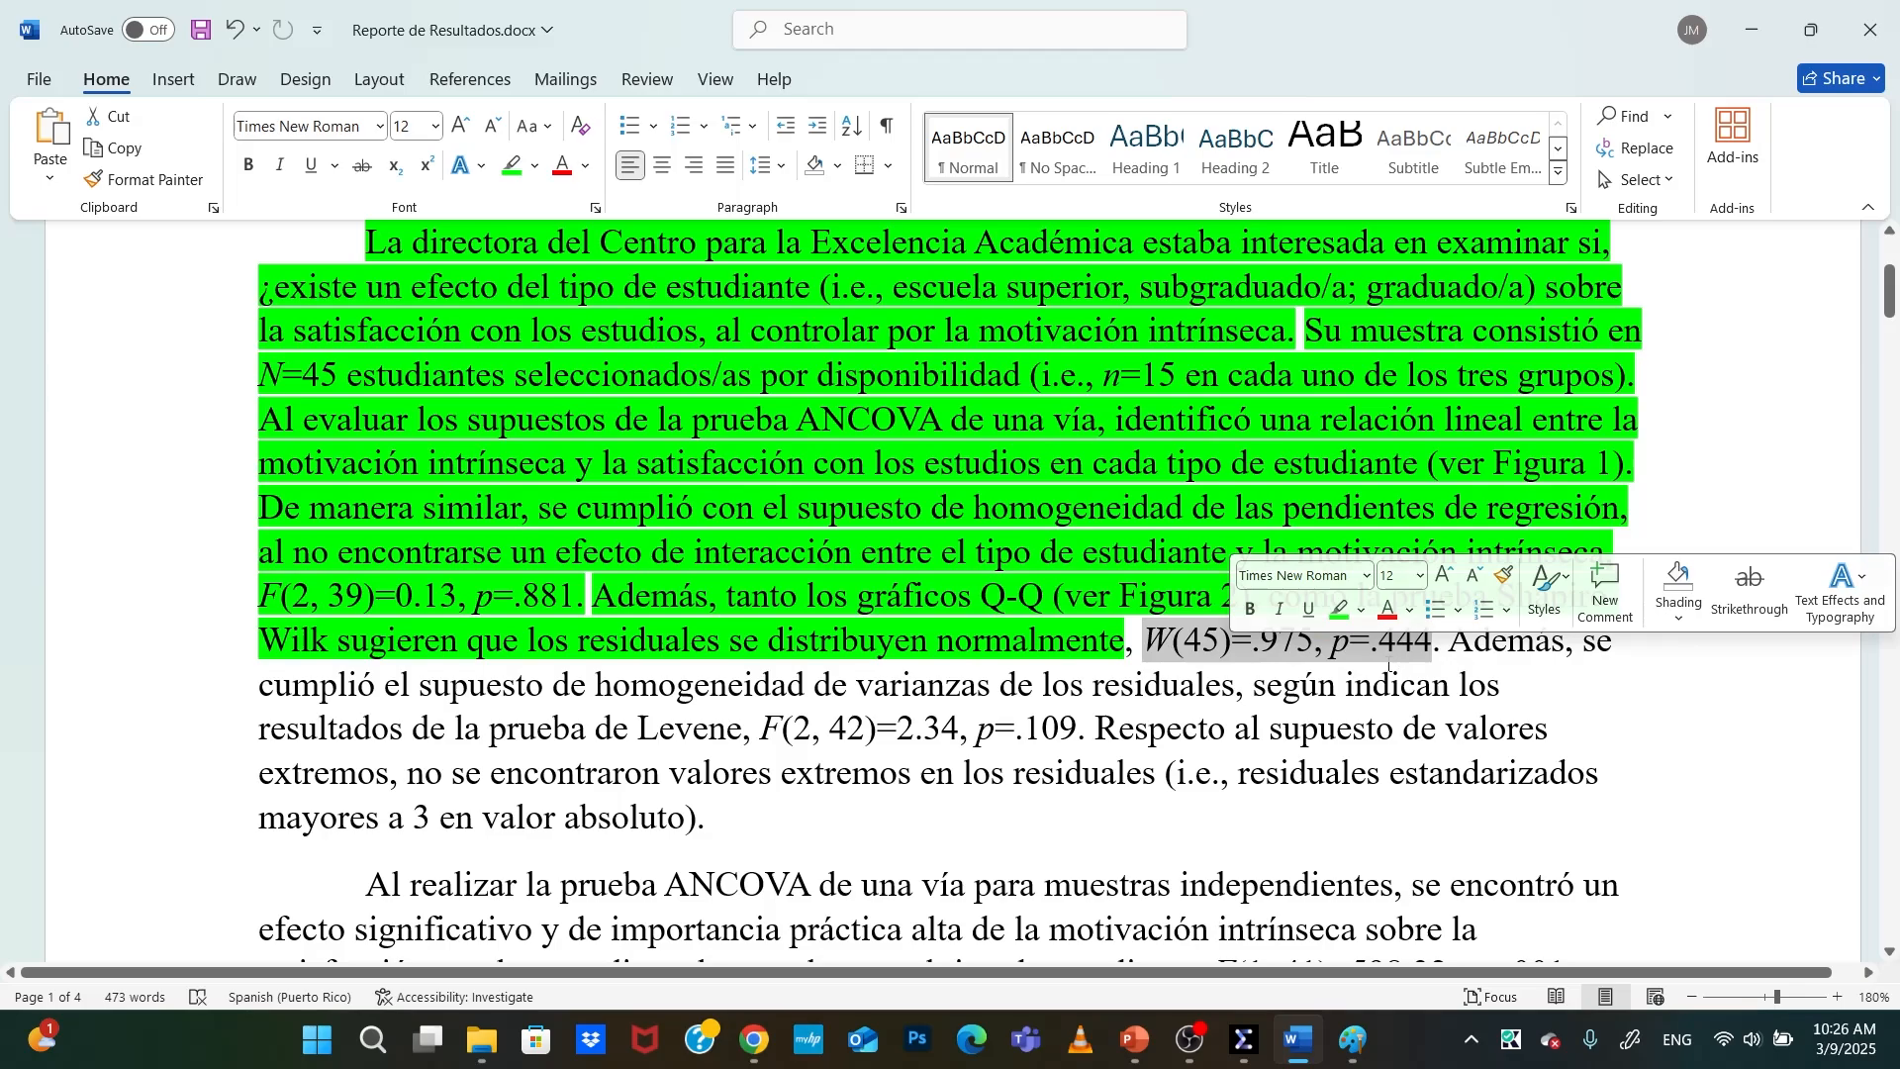
{"action": "left_click", "coordinate": [1300, 1039]}
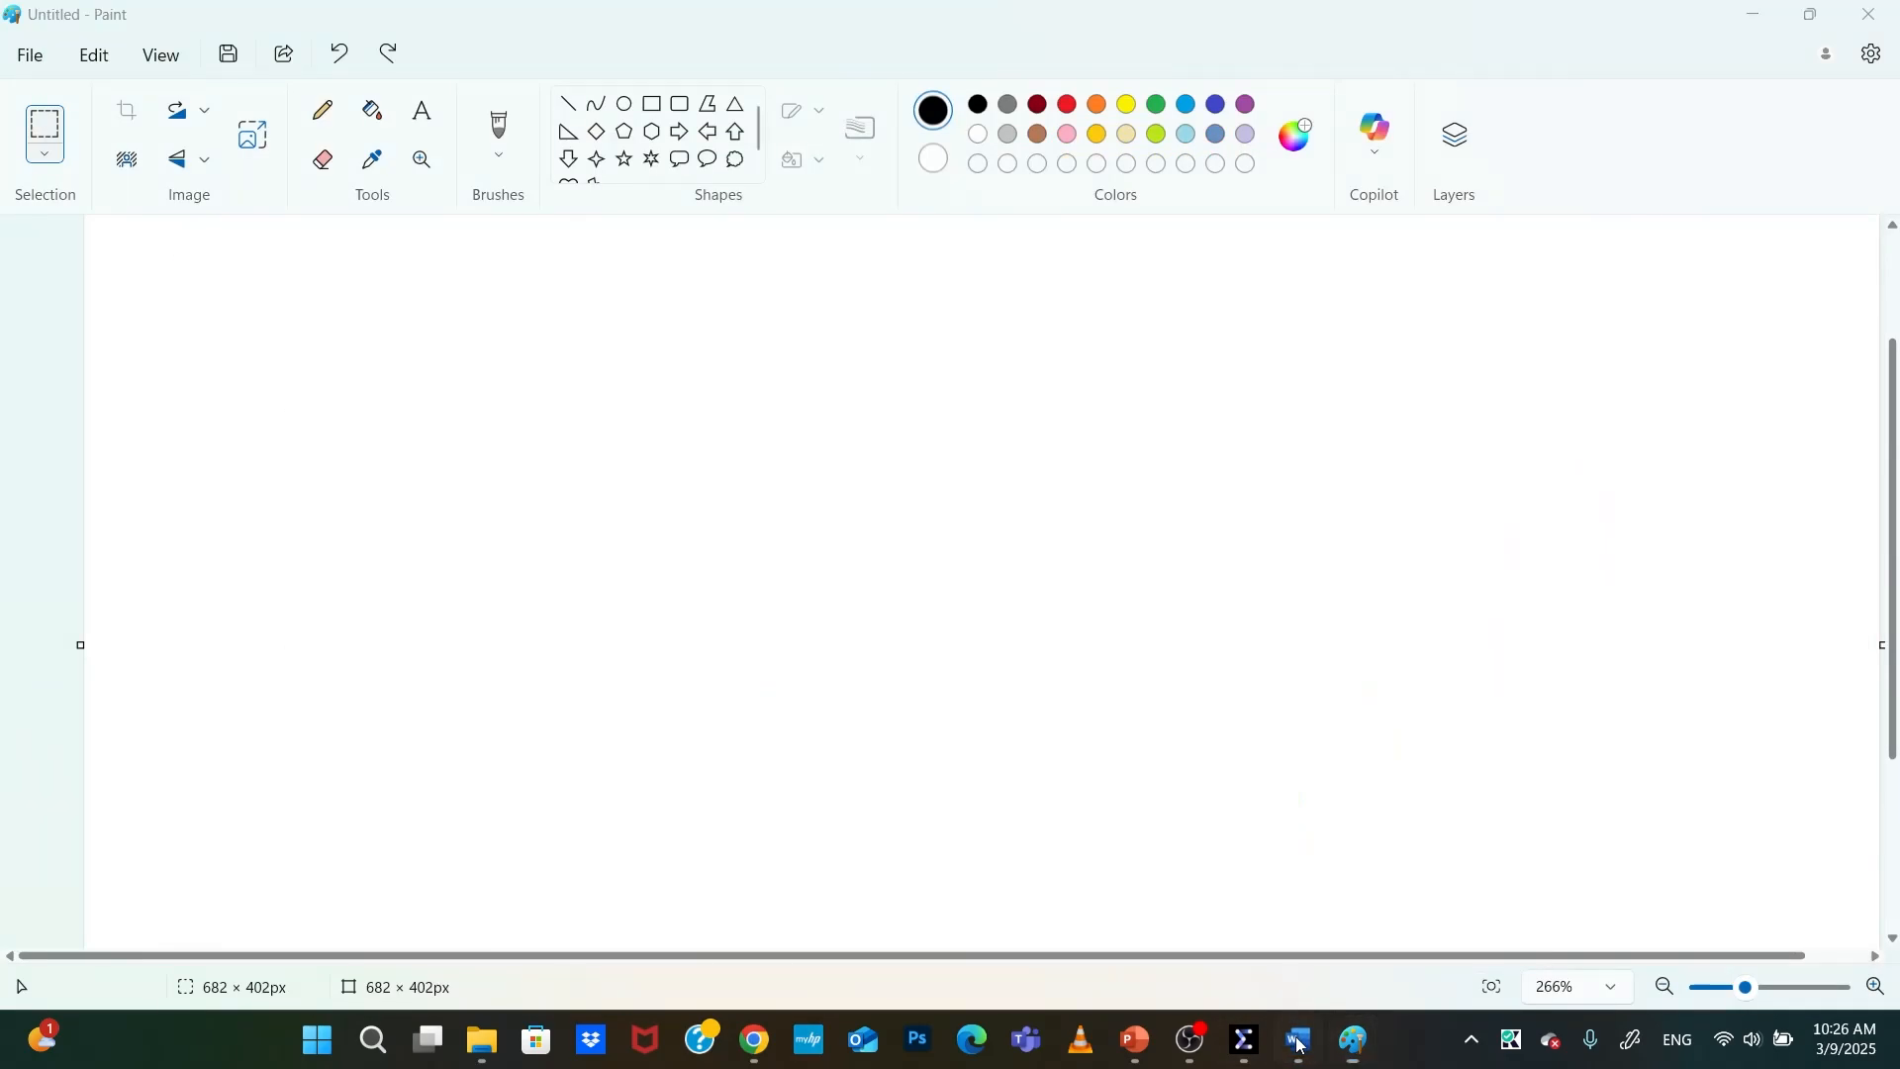
{"action": "left_click", "coordinate": [1299, 1039]}
{"action": "mouse_move", "coordinate": [1249, 1039]}
{"action": "left_click", "coordinate": [1577, 952]}
{"action": "scroll", "coordinate": [1049, 633], "scroll_direction": "down", "scroll_amount": 5}
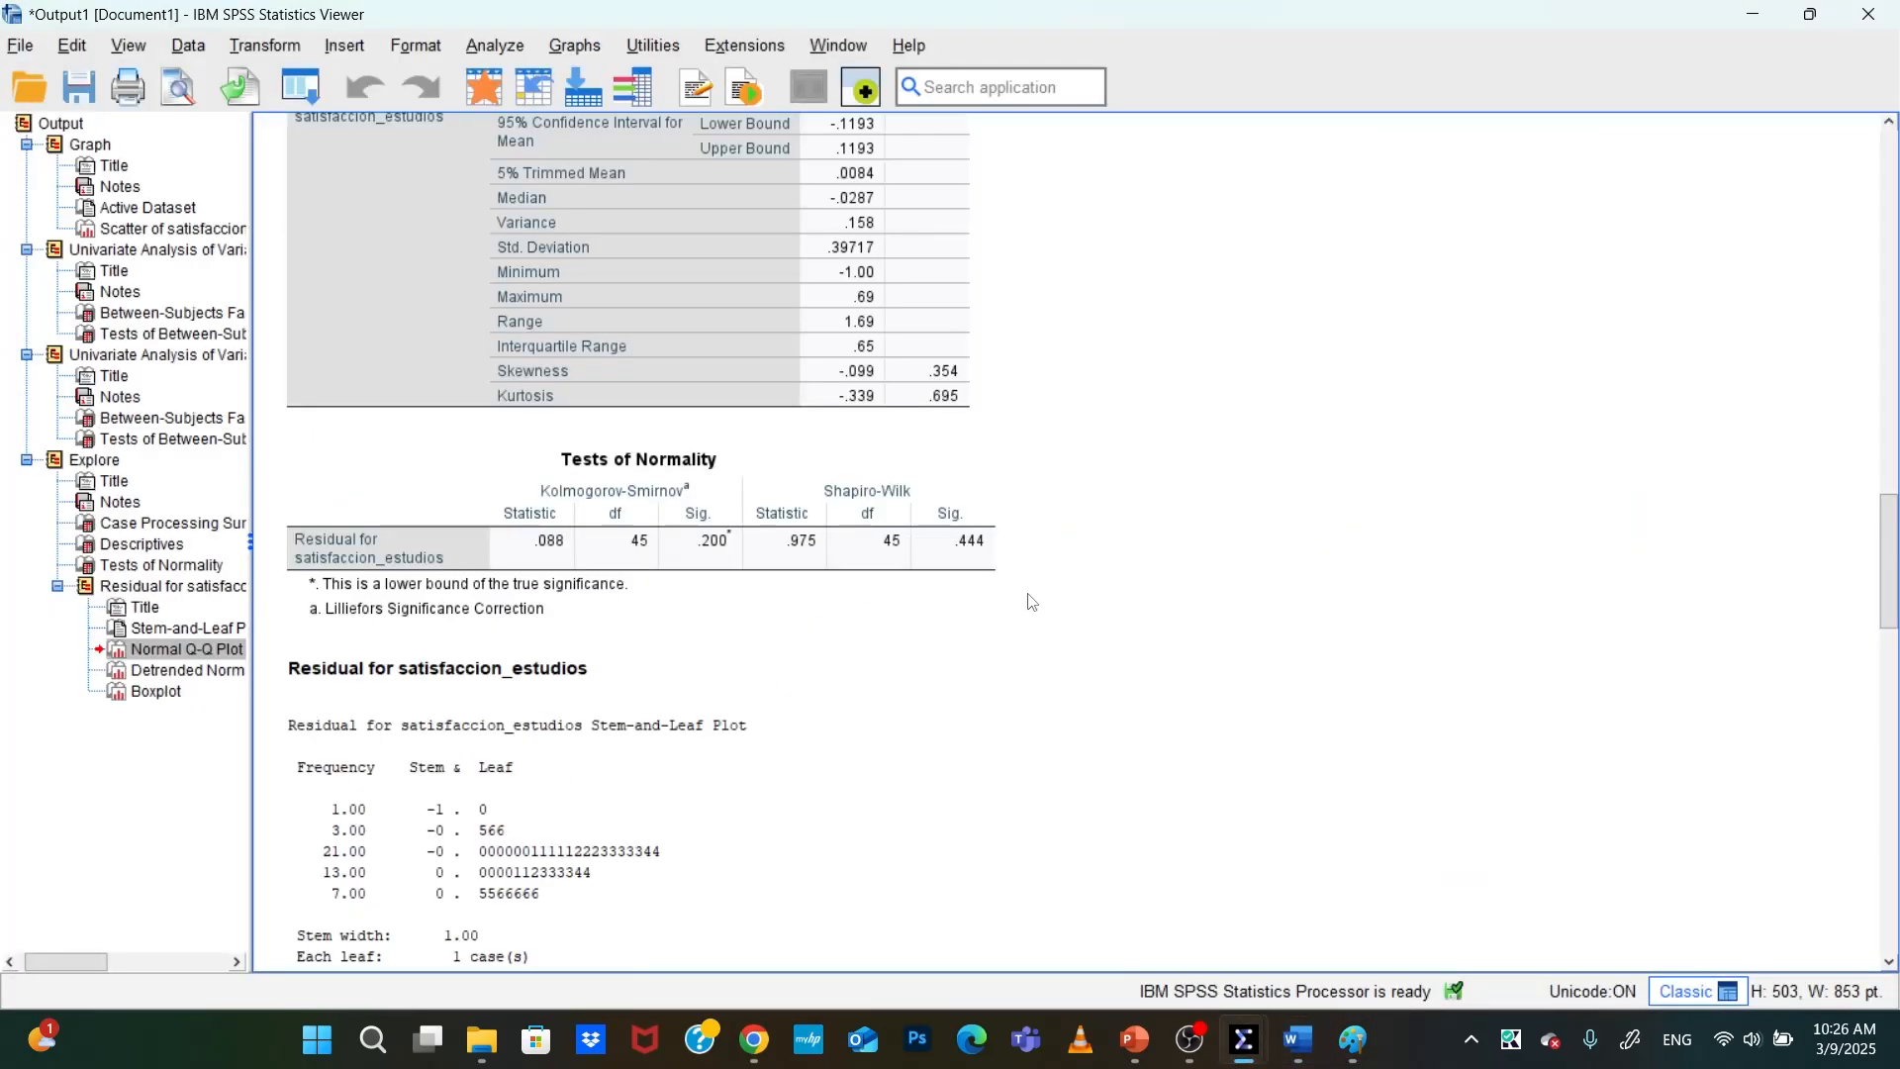
{"action": "scroll", "coordinate": [950, 643], "scroll_direction": "up", "scroll_amount": 2}
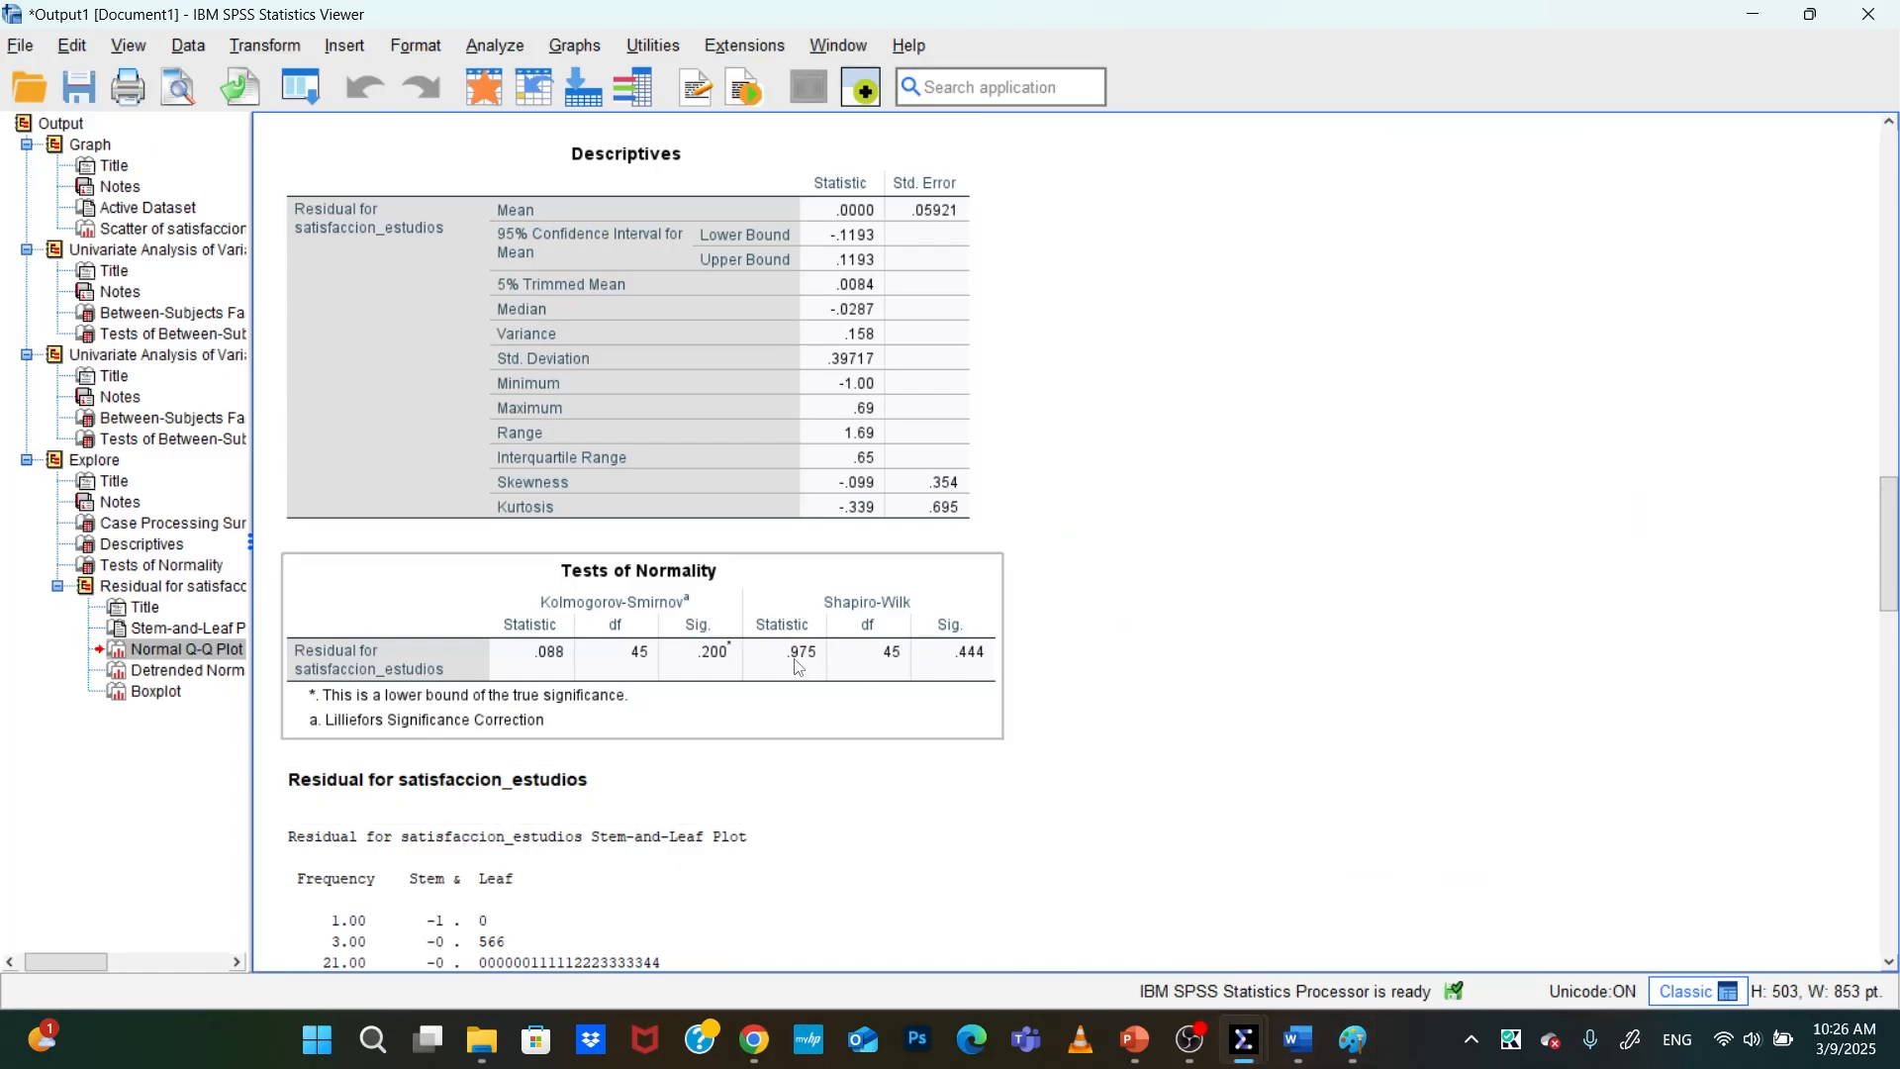
Copy the Tests of Normality table into Paint and move it toward the middle of the canvas
{"action": "right_click", "coordinate": [840, 650]}
{"action": "left_click", "coordinate": [871, 733]}
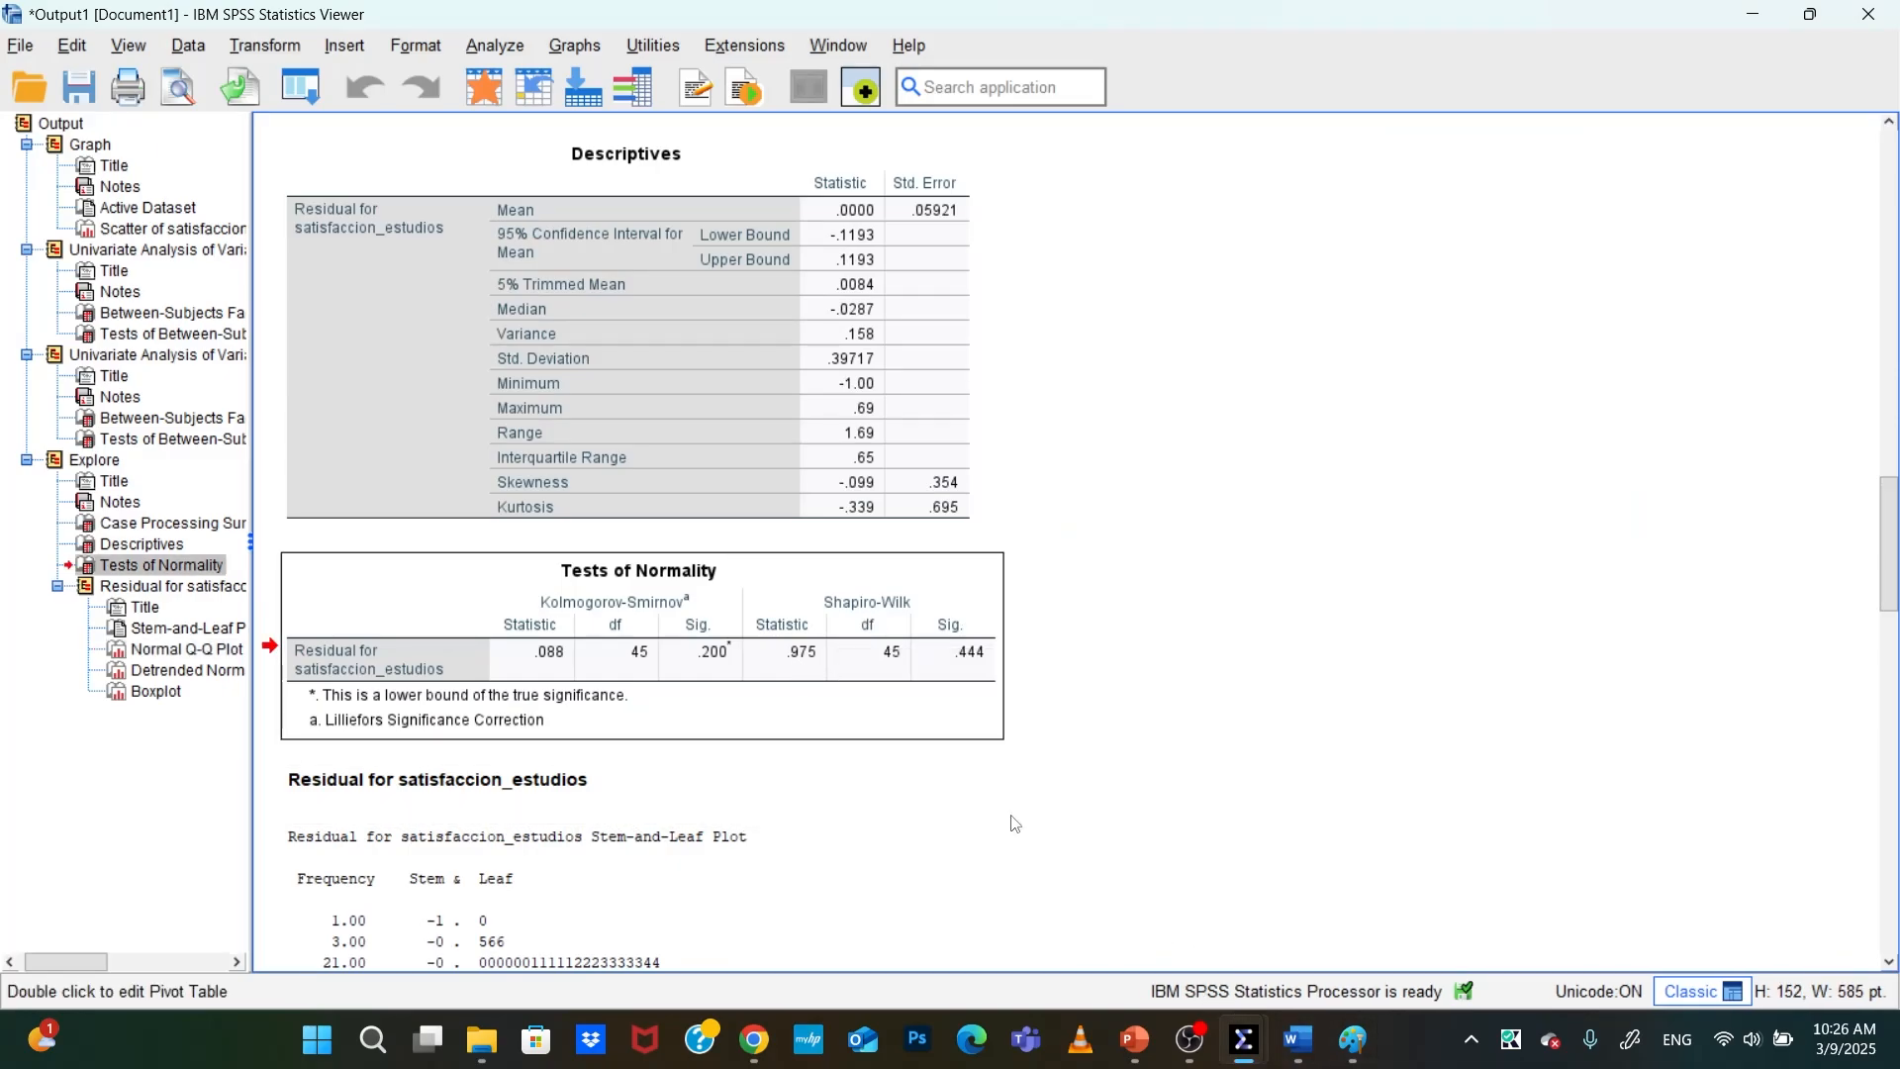
{"action": "left_click", "coordinate": [1353, 1041]}
{"action": "key", "text": "ctrl+v"}
{"action": "left_click_drag", "start_coordinate": [791, 346], "coordinate": [912, 514]}
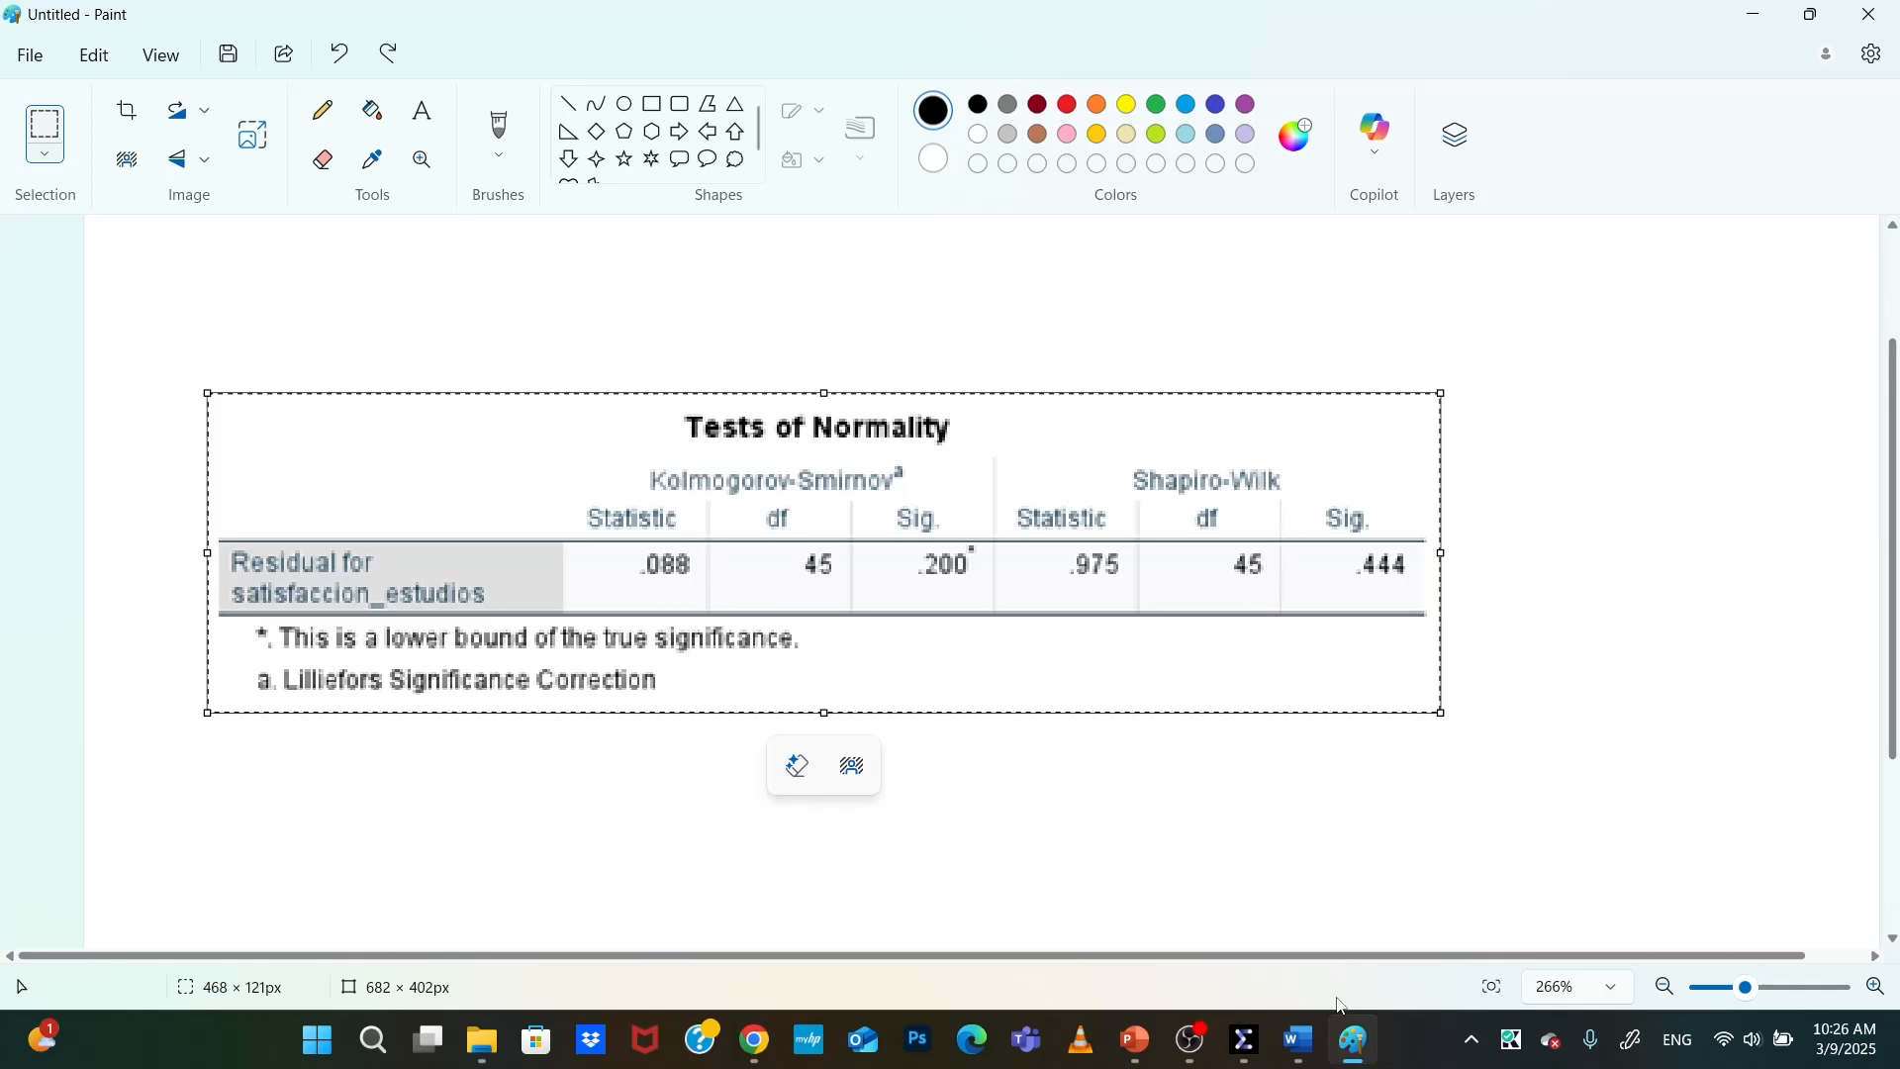
Compare the W, degrees of freedom and p values in the Word report with the Shapiro-Wilk columns in Paint
{"action": "left_click", "coordinate": [1311, 1057]}
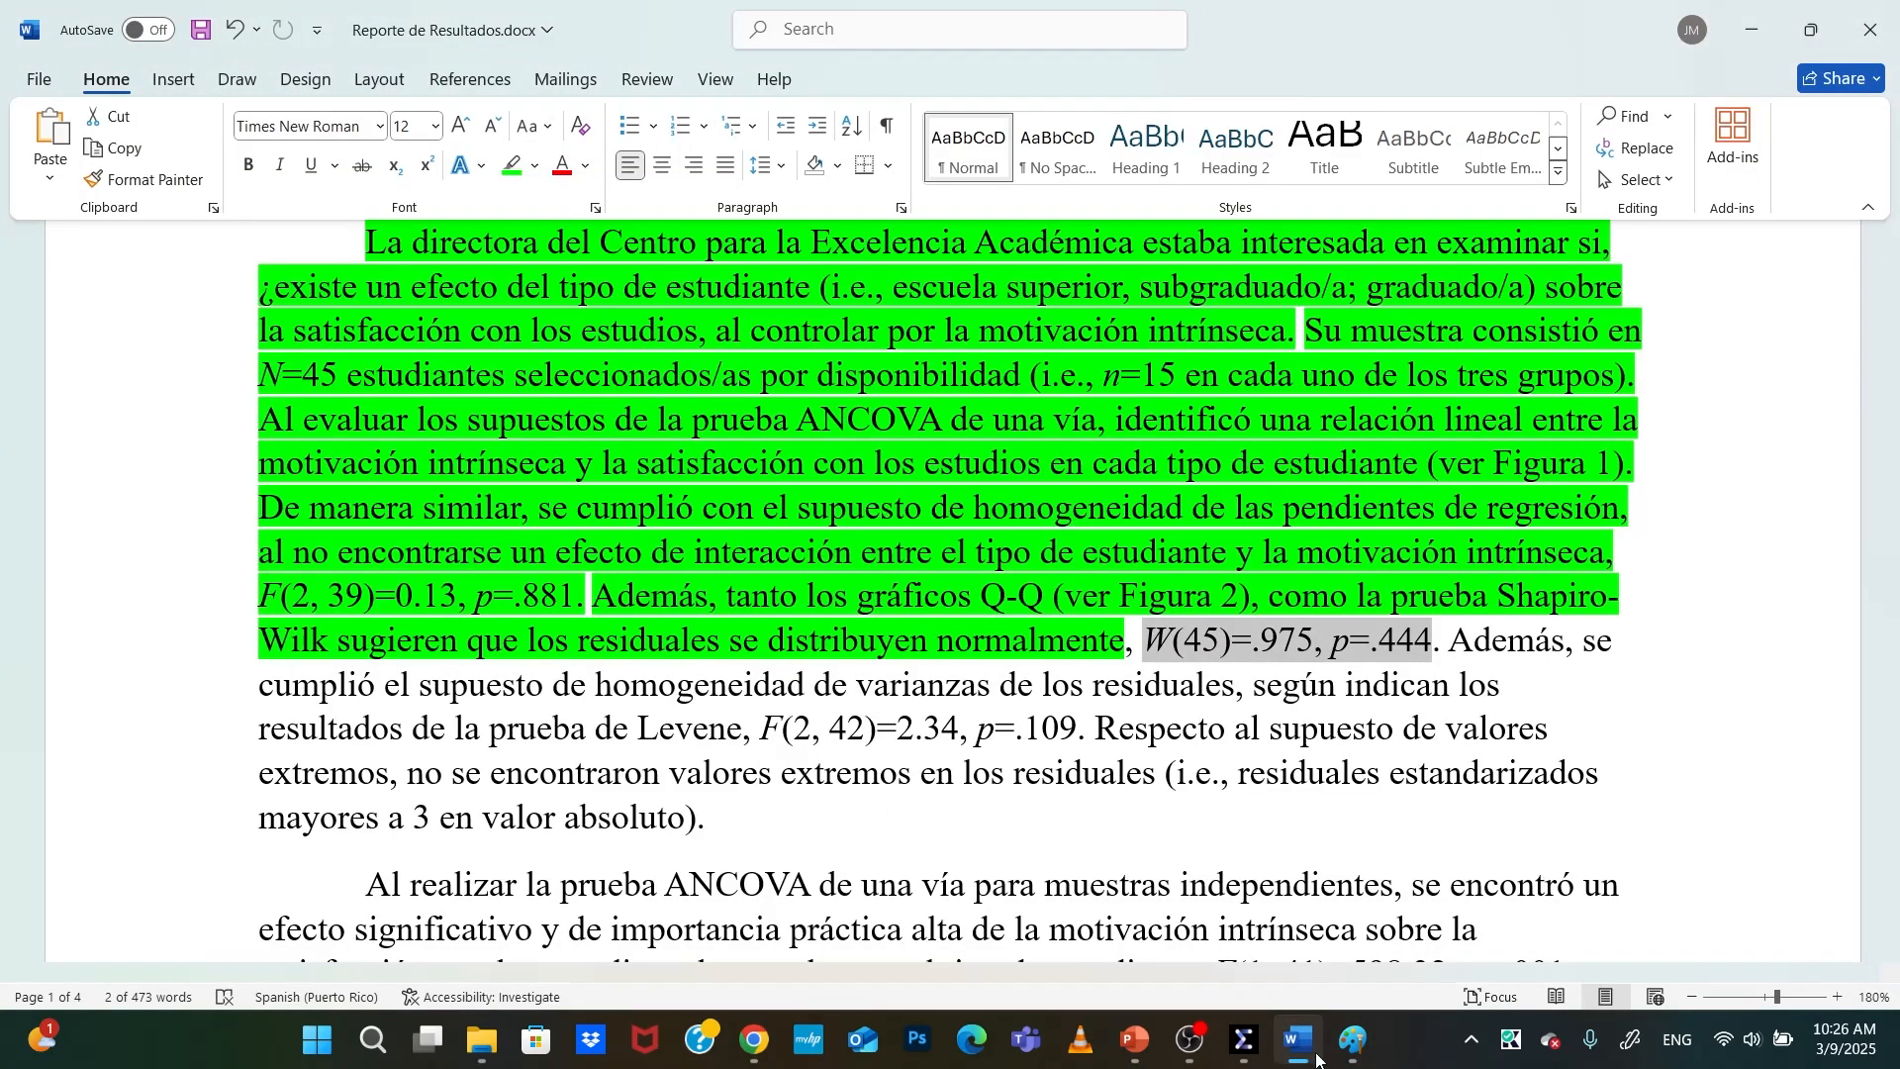
{"action": "key", "text": "alt+Tab"}
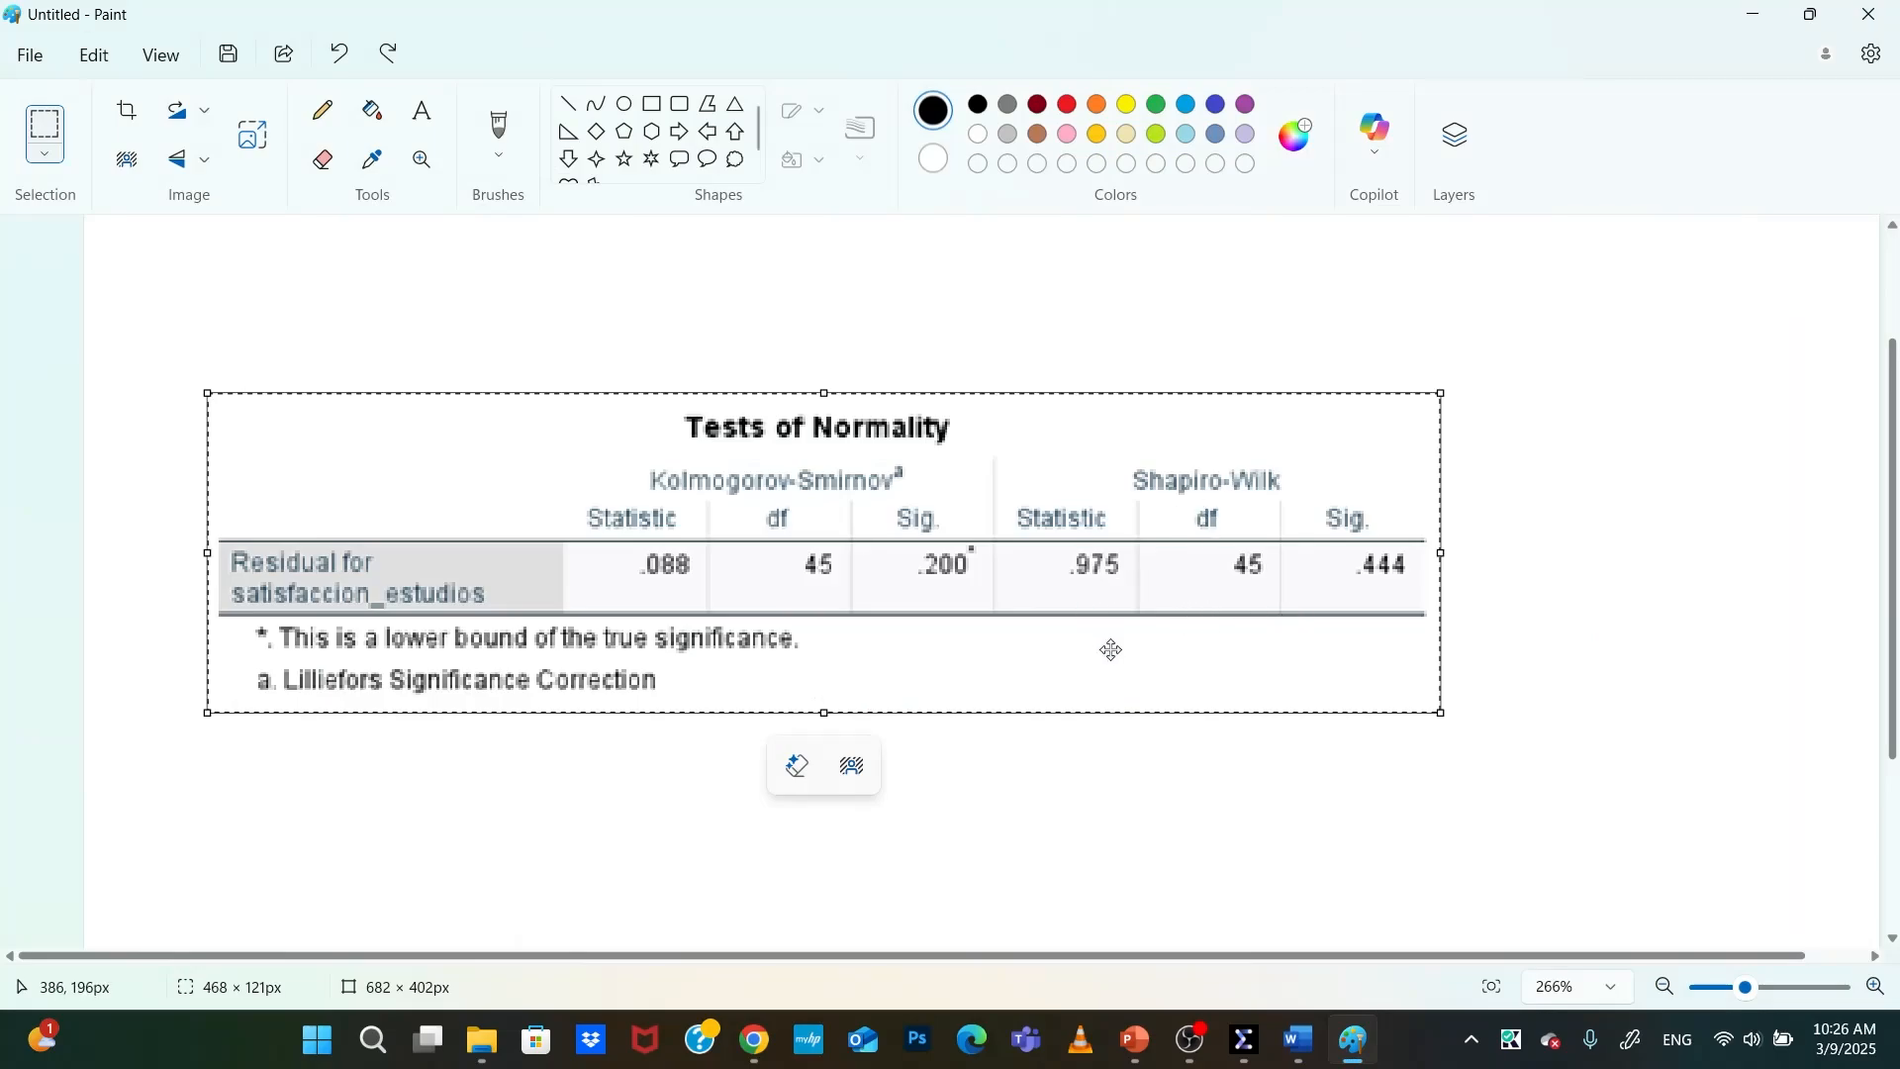
{"action": "left_click", "coordinate": [1301, 1044]}
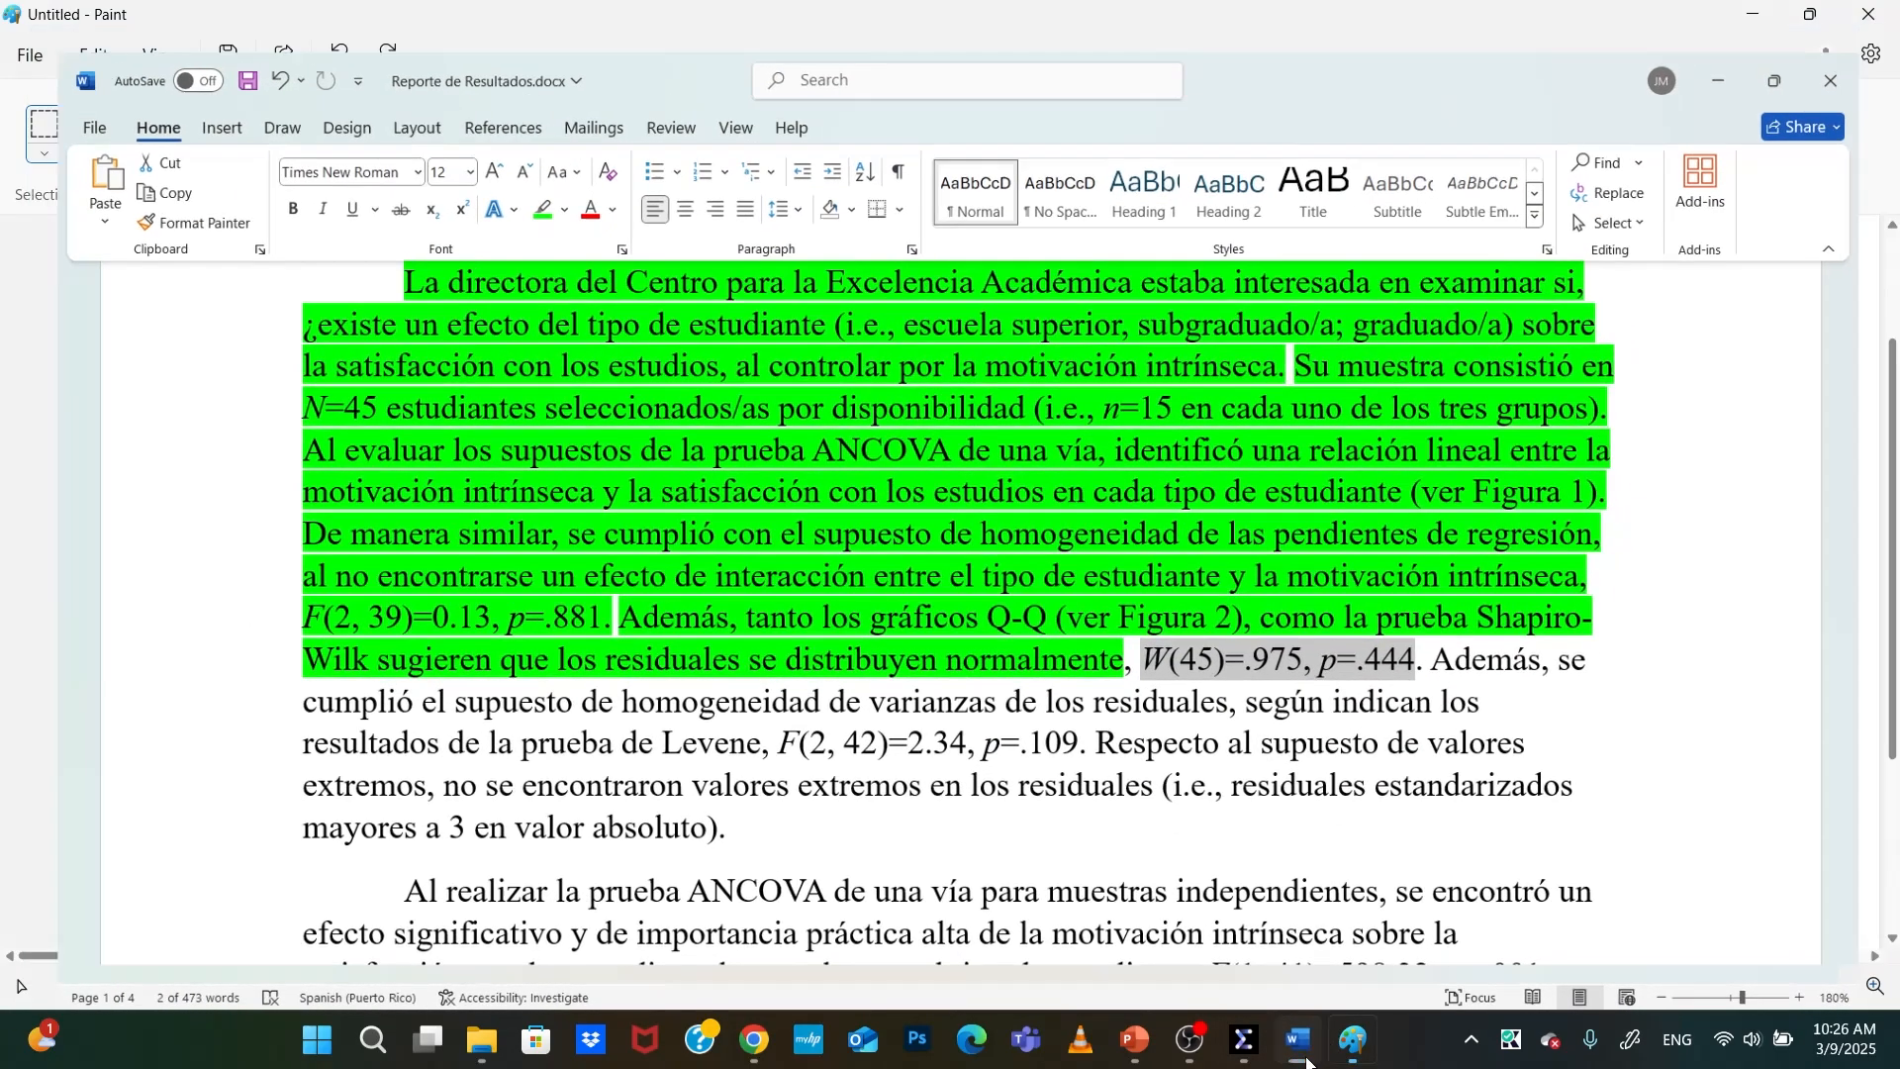
{"action": "left_click", "coordinate": [1301, 1047]}
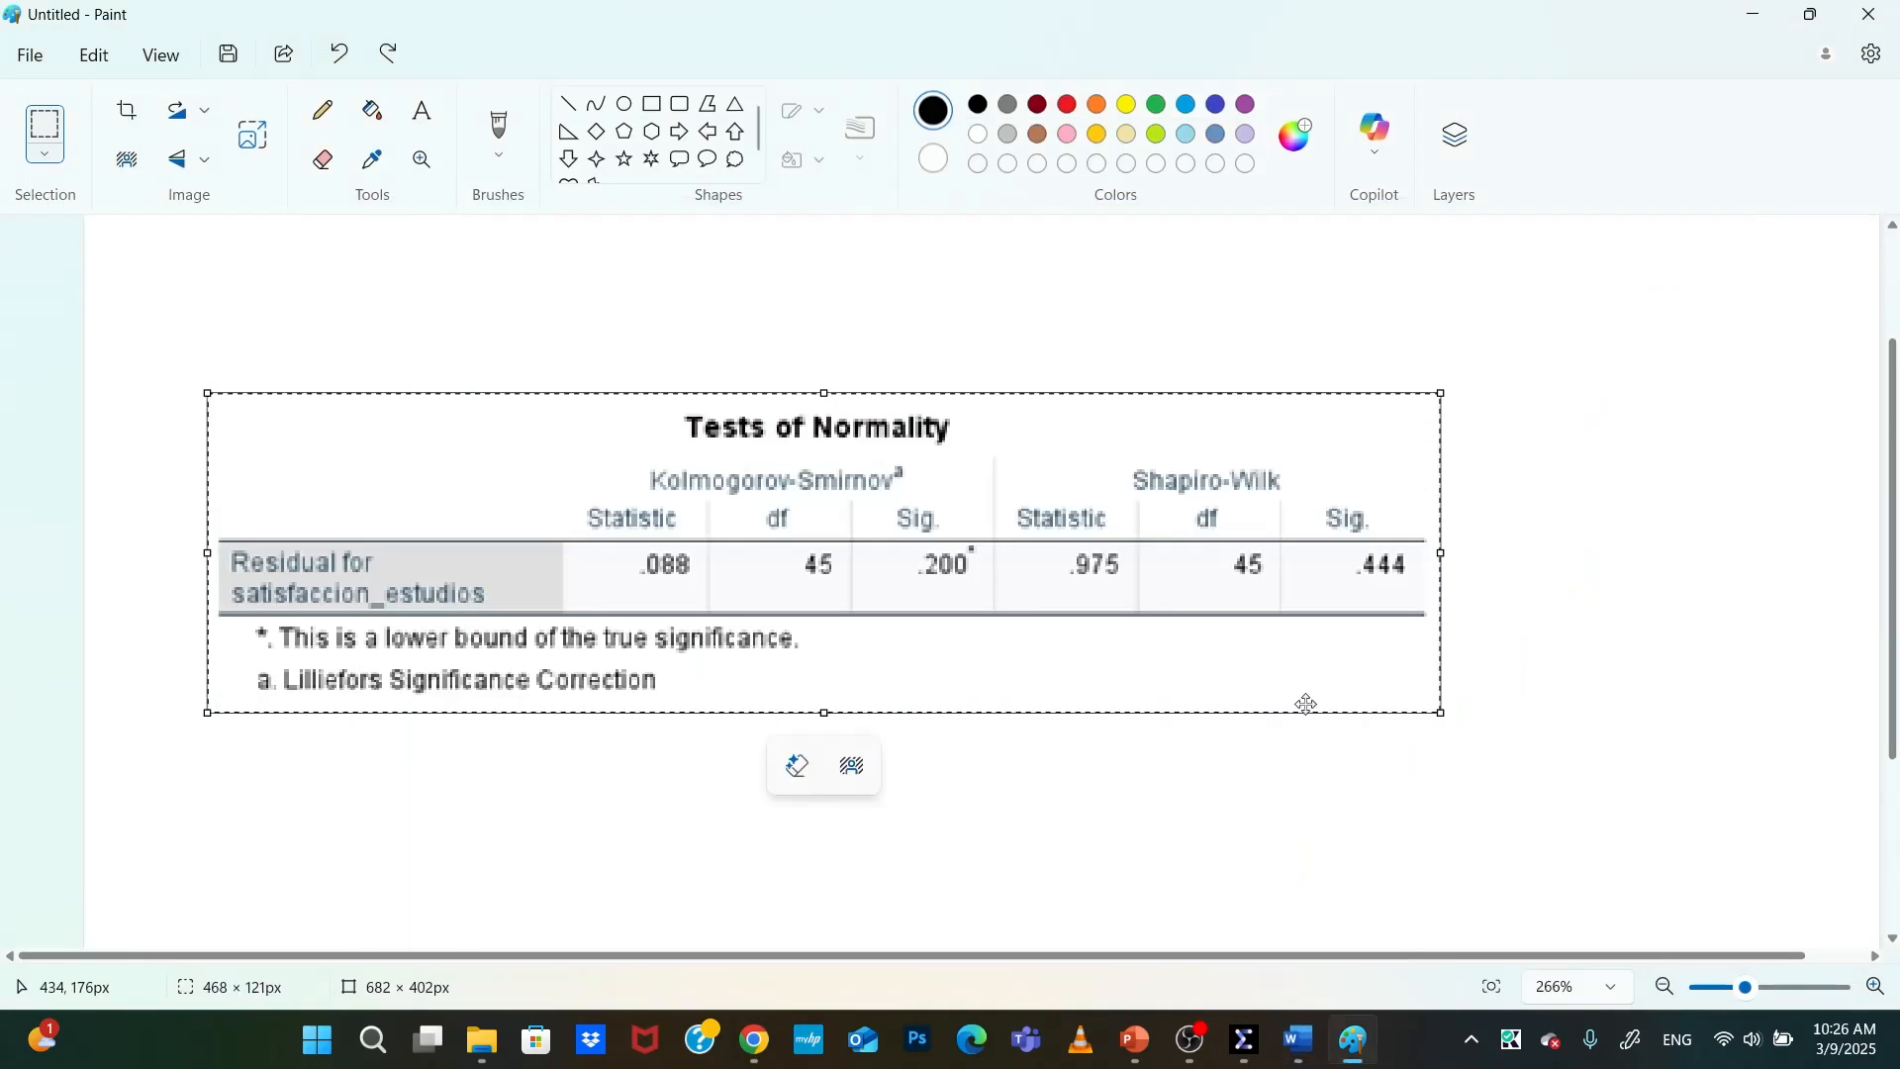
In the Word report, highlight "W(45)=.975, p=.444" and the comma after "normalmente" in green
{"action": "left_click", "coordinate": [1302, 1047]}
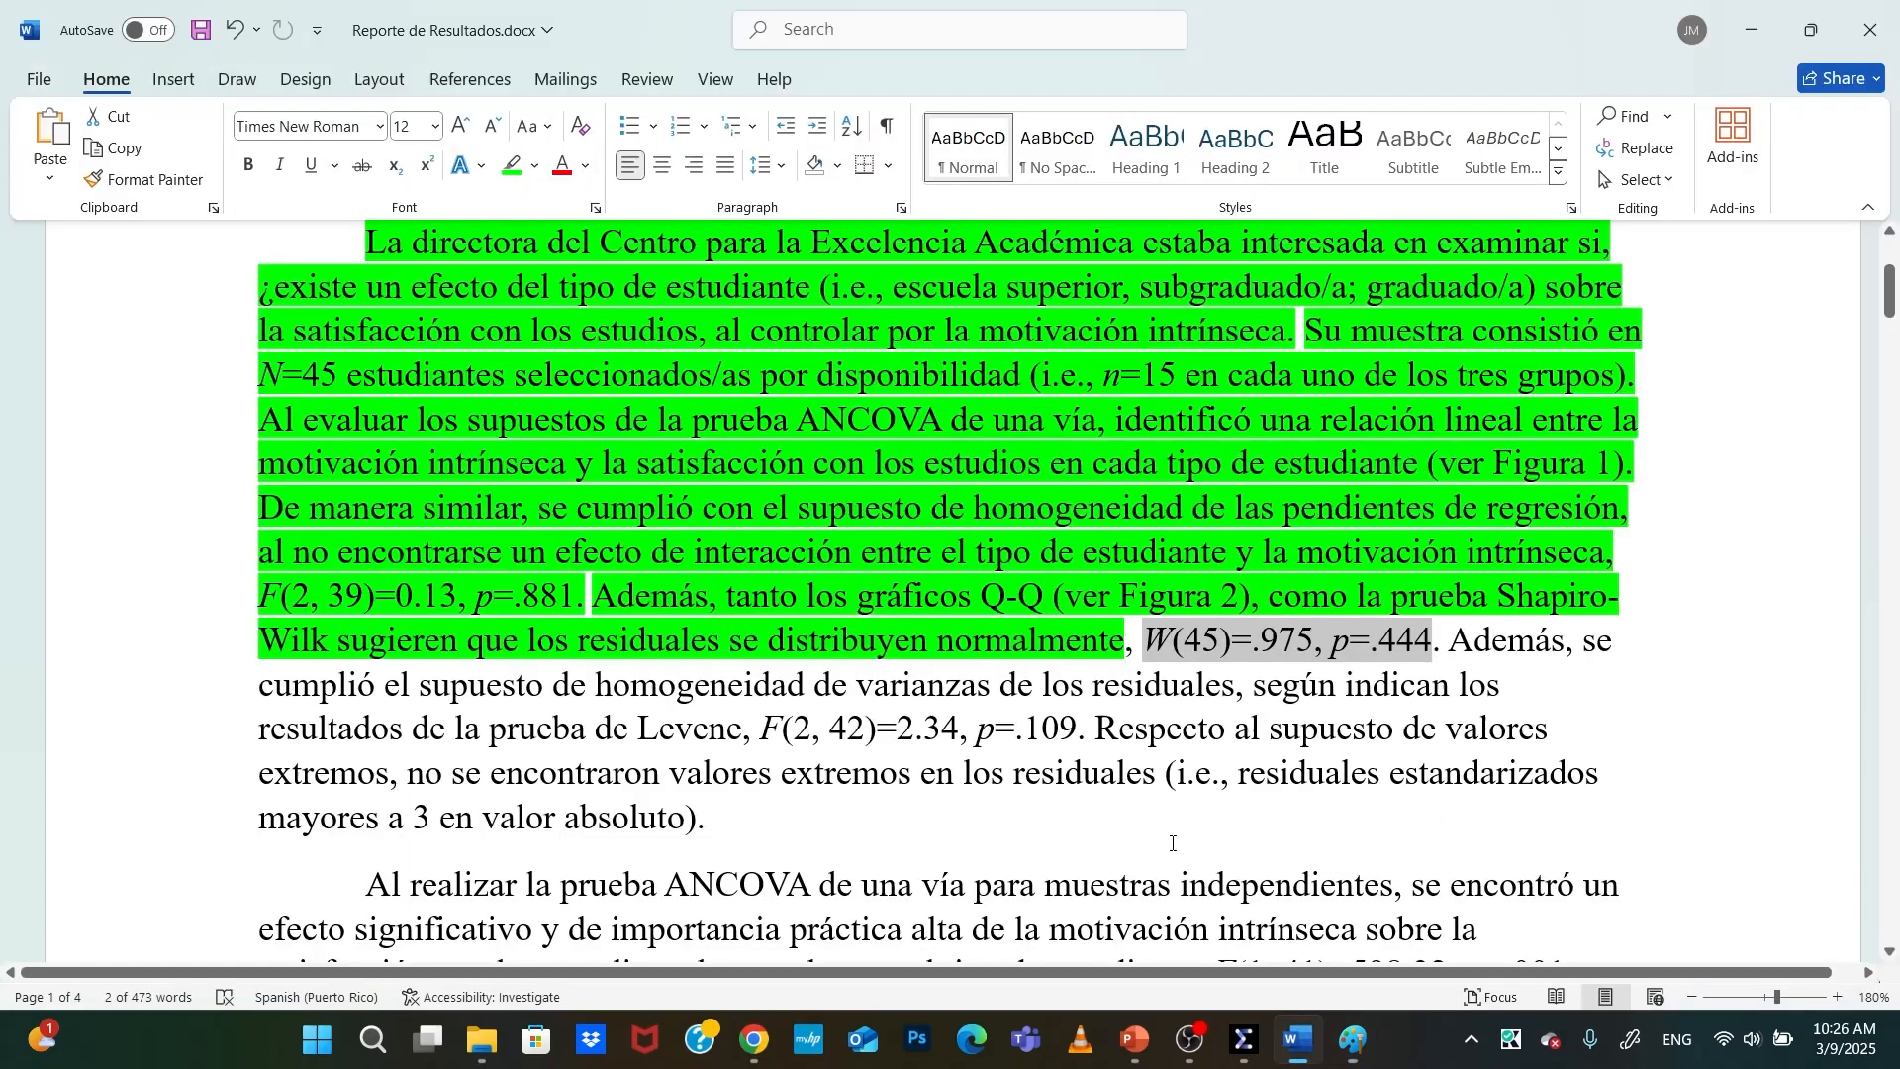
{"action": "key", "text": "ctrl+alt+h"}
{"action": "left_click", "coordinate": [1154, 620]}
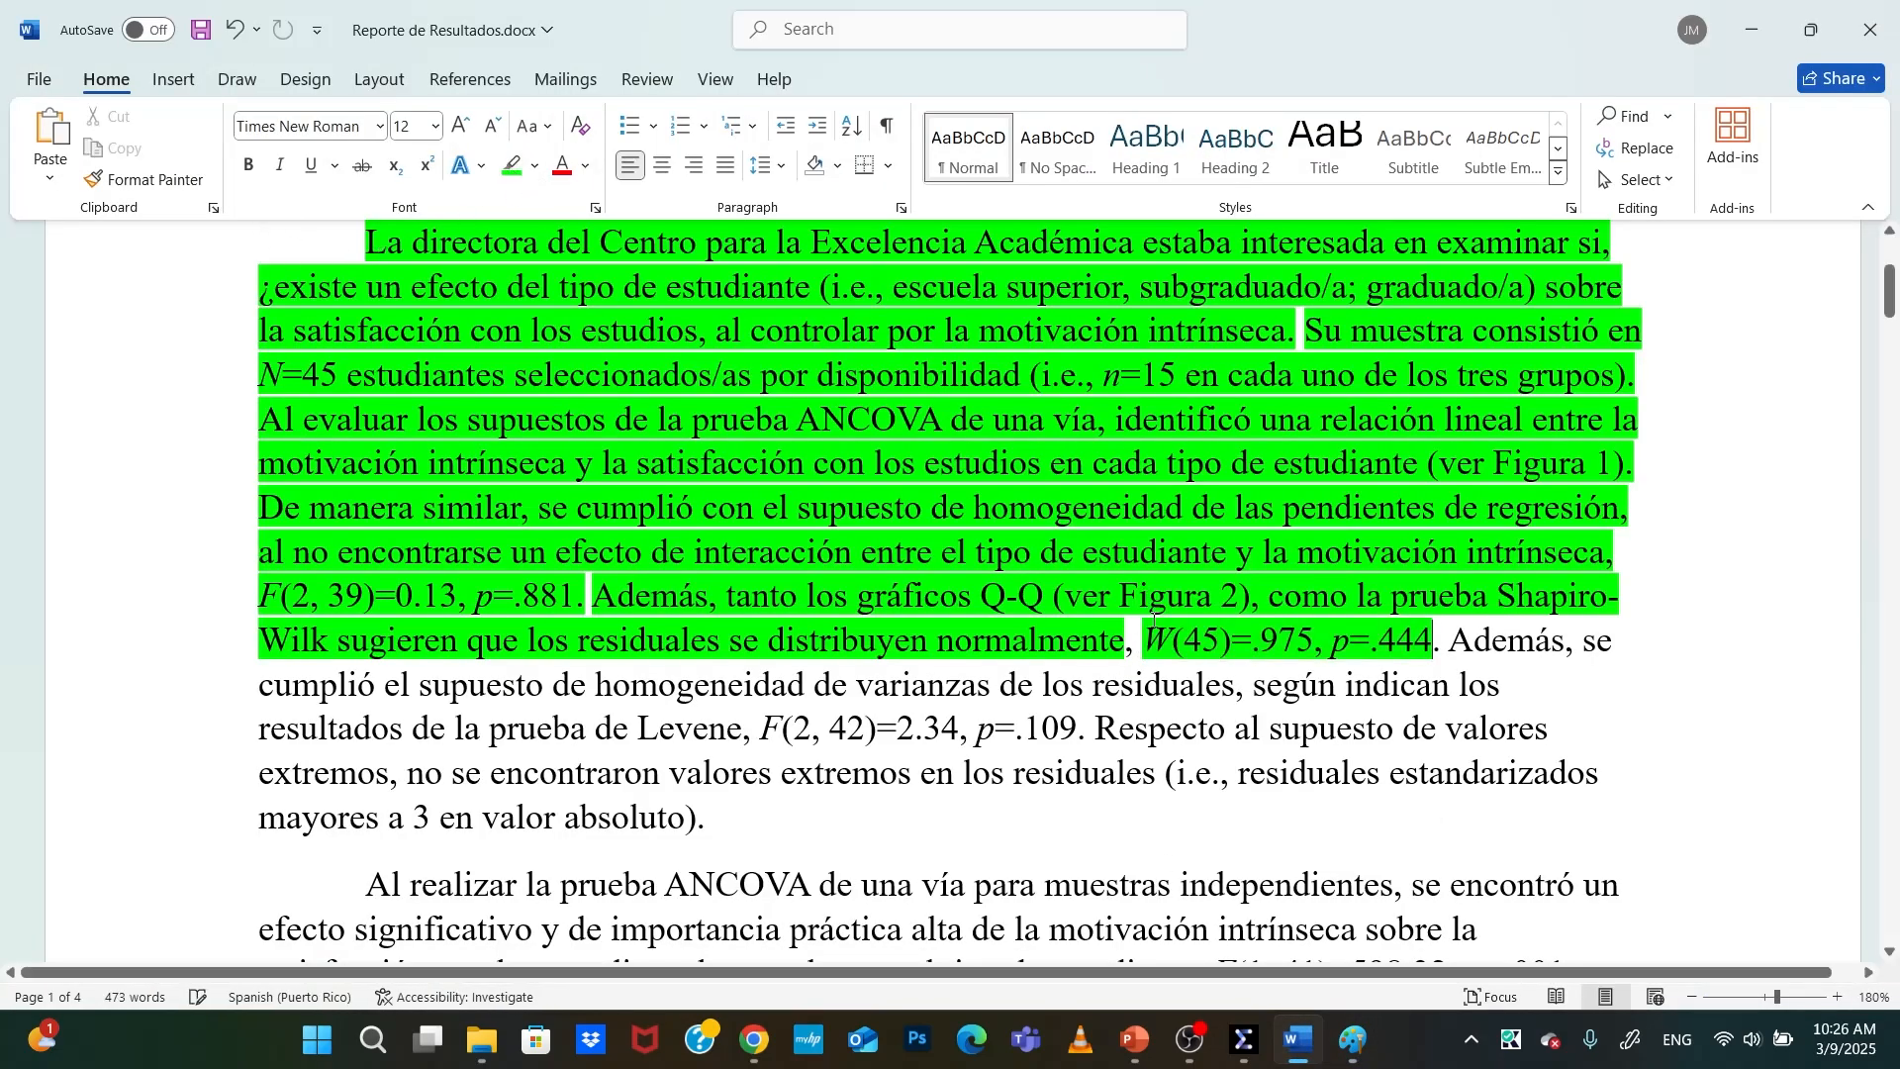
{"action": "double_click", "coordinate": [1129, 645]}
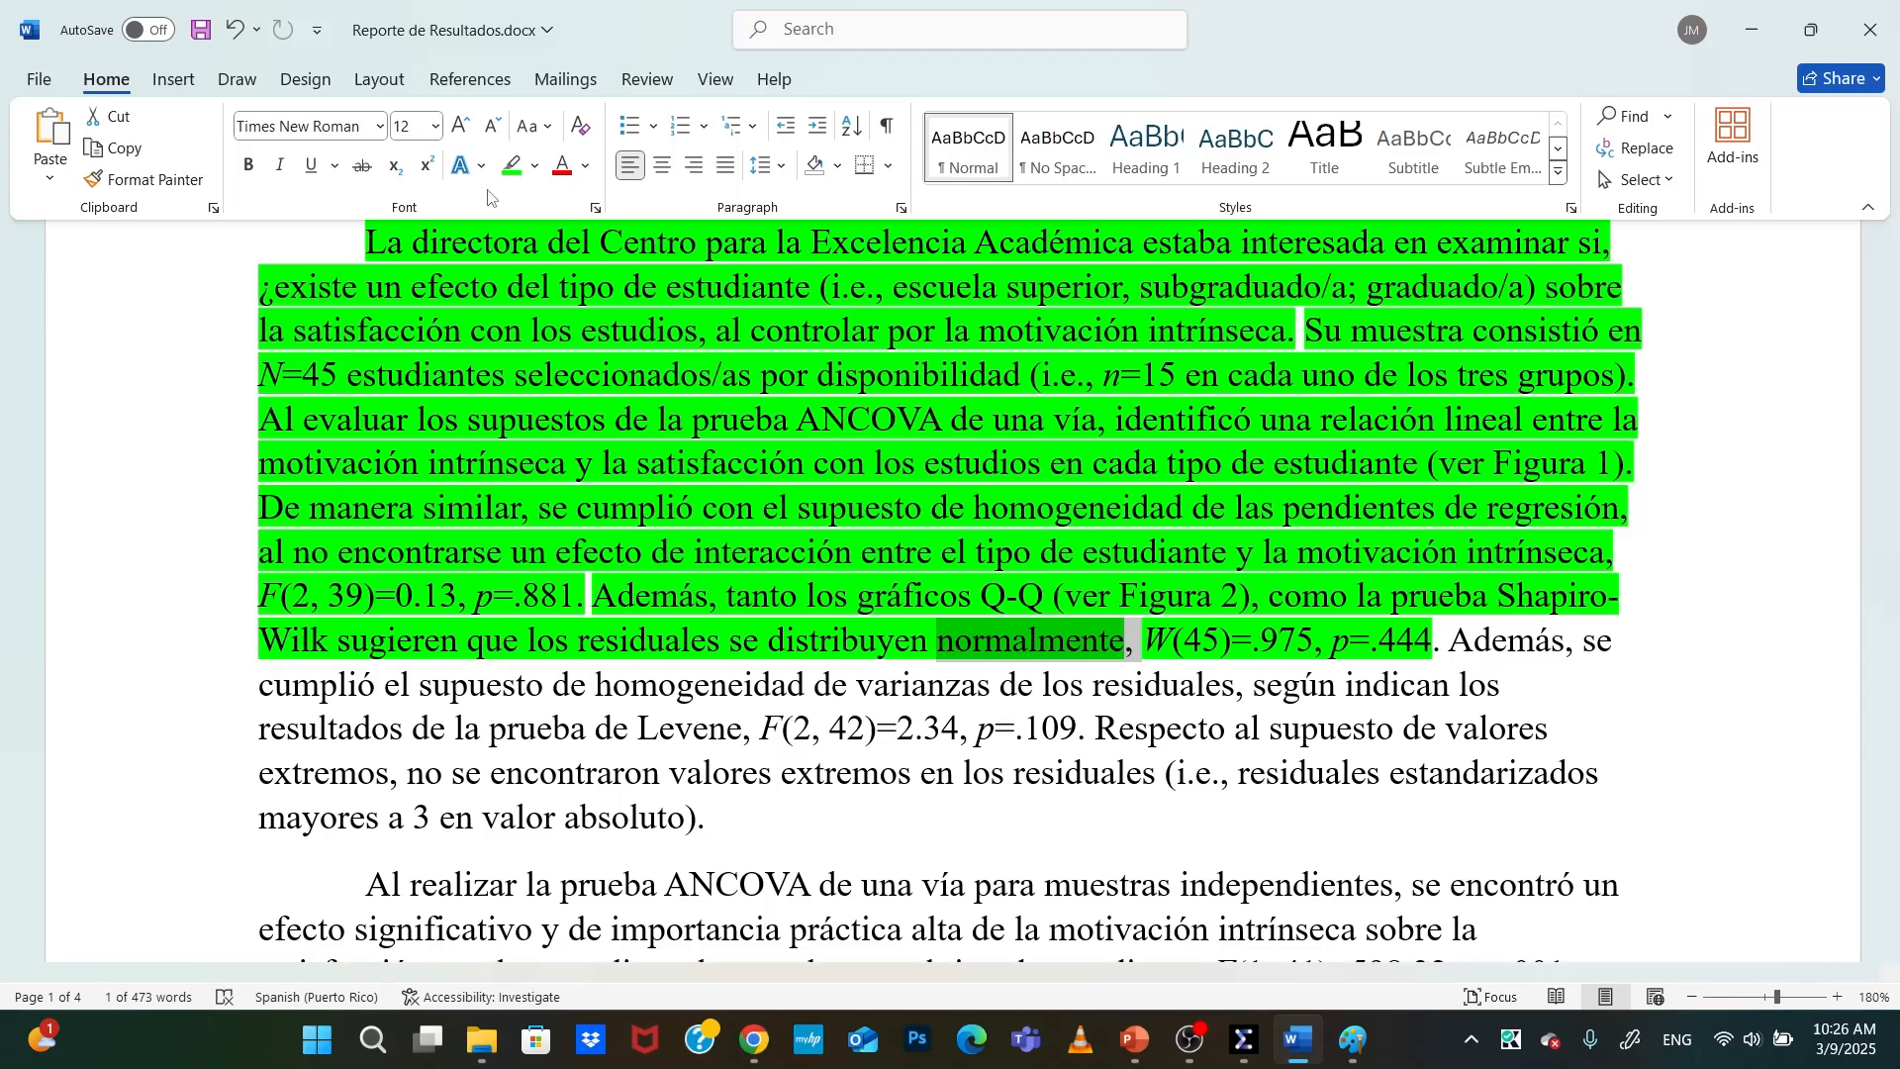
{"action": "left_click", "coordinate": [512, 170]}
{"action": "left_click", "coordinate": [511, 170]}
{"action": "left_click", "coordinate": [1590, 641]}
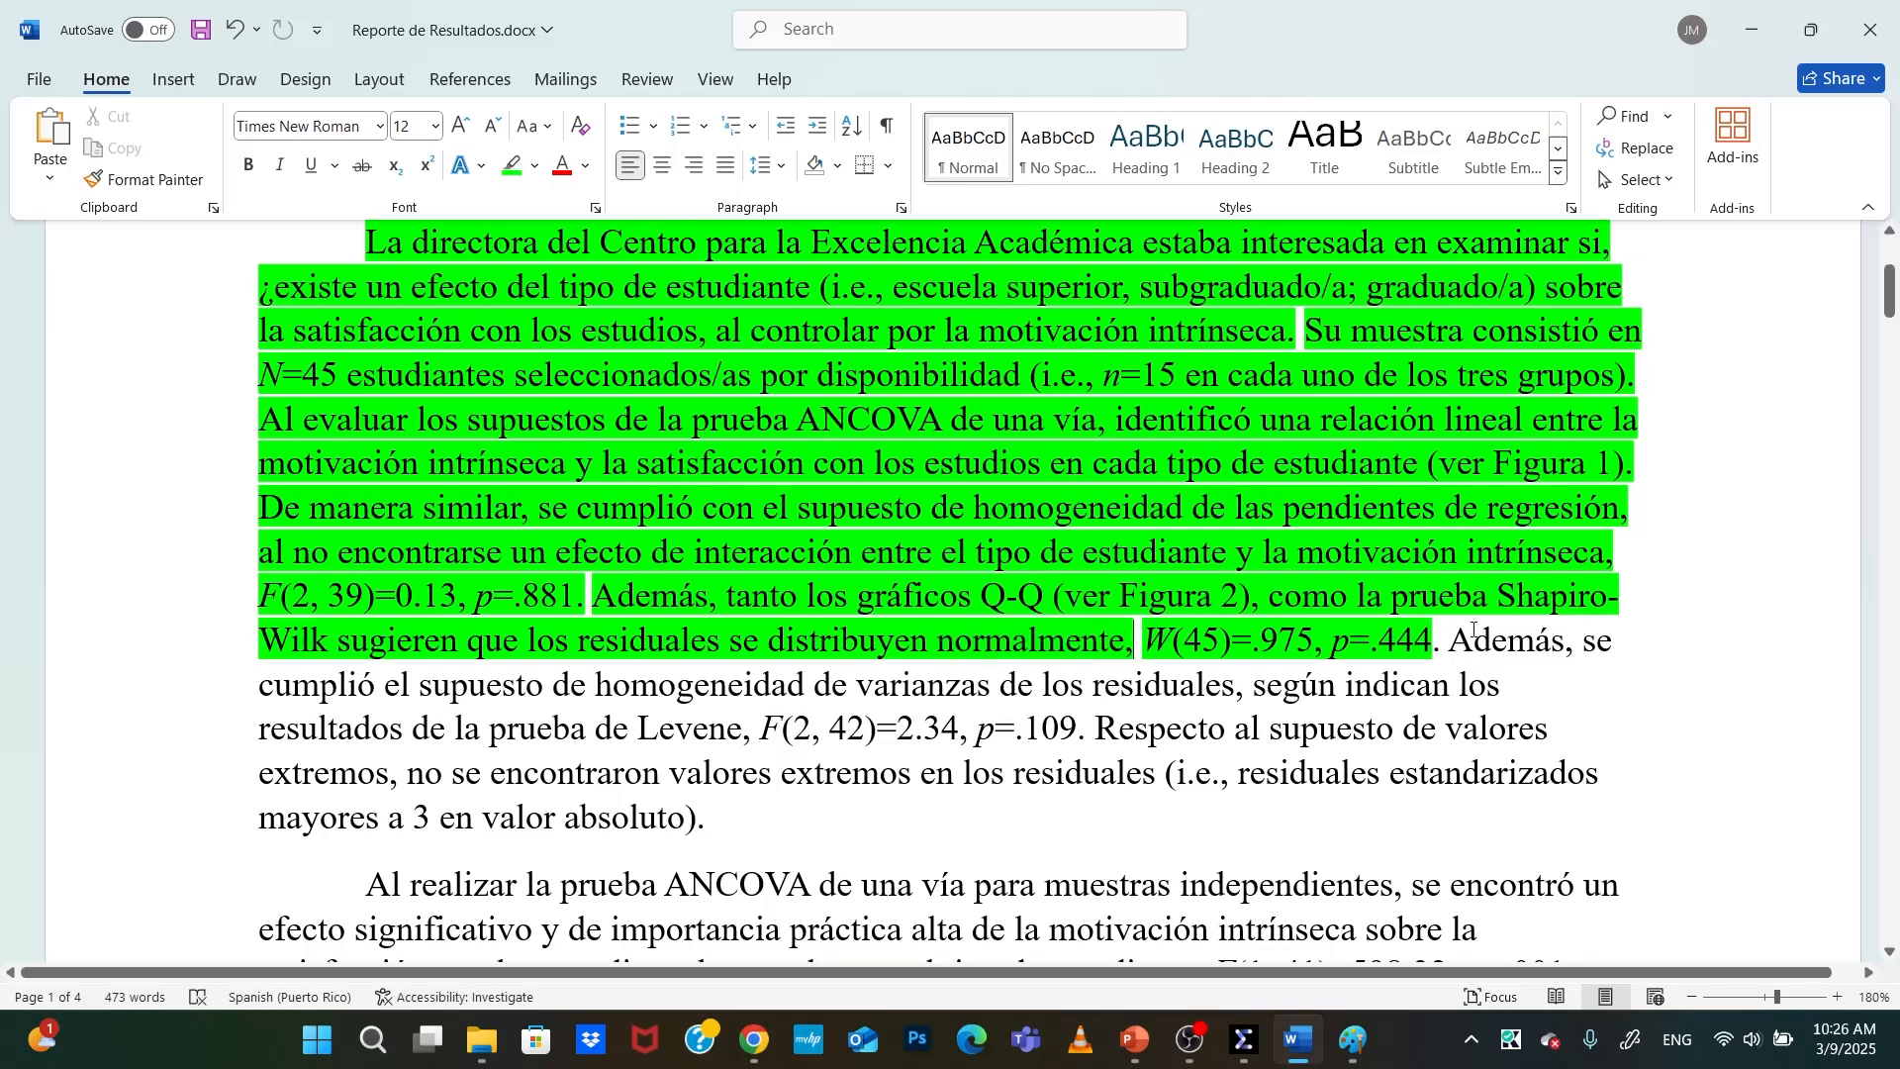
Select the report passage about homogeneity of variances, starting at "Además, se cumplió", and switch to the SPSS data file
{"action": "left_click_drag", "start_coordinate": [1474, 630], "coordinate": [1164, 777]}
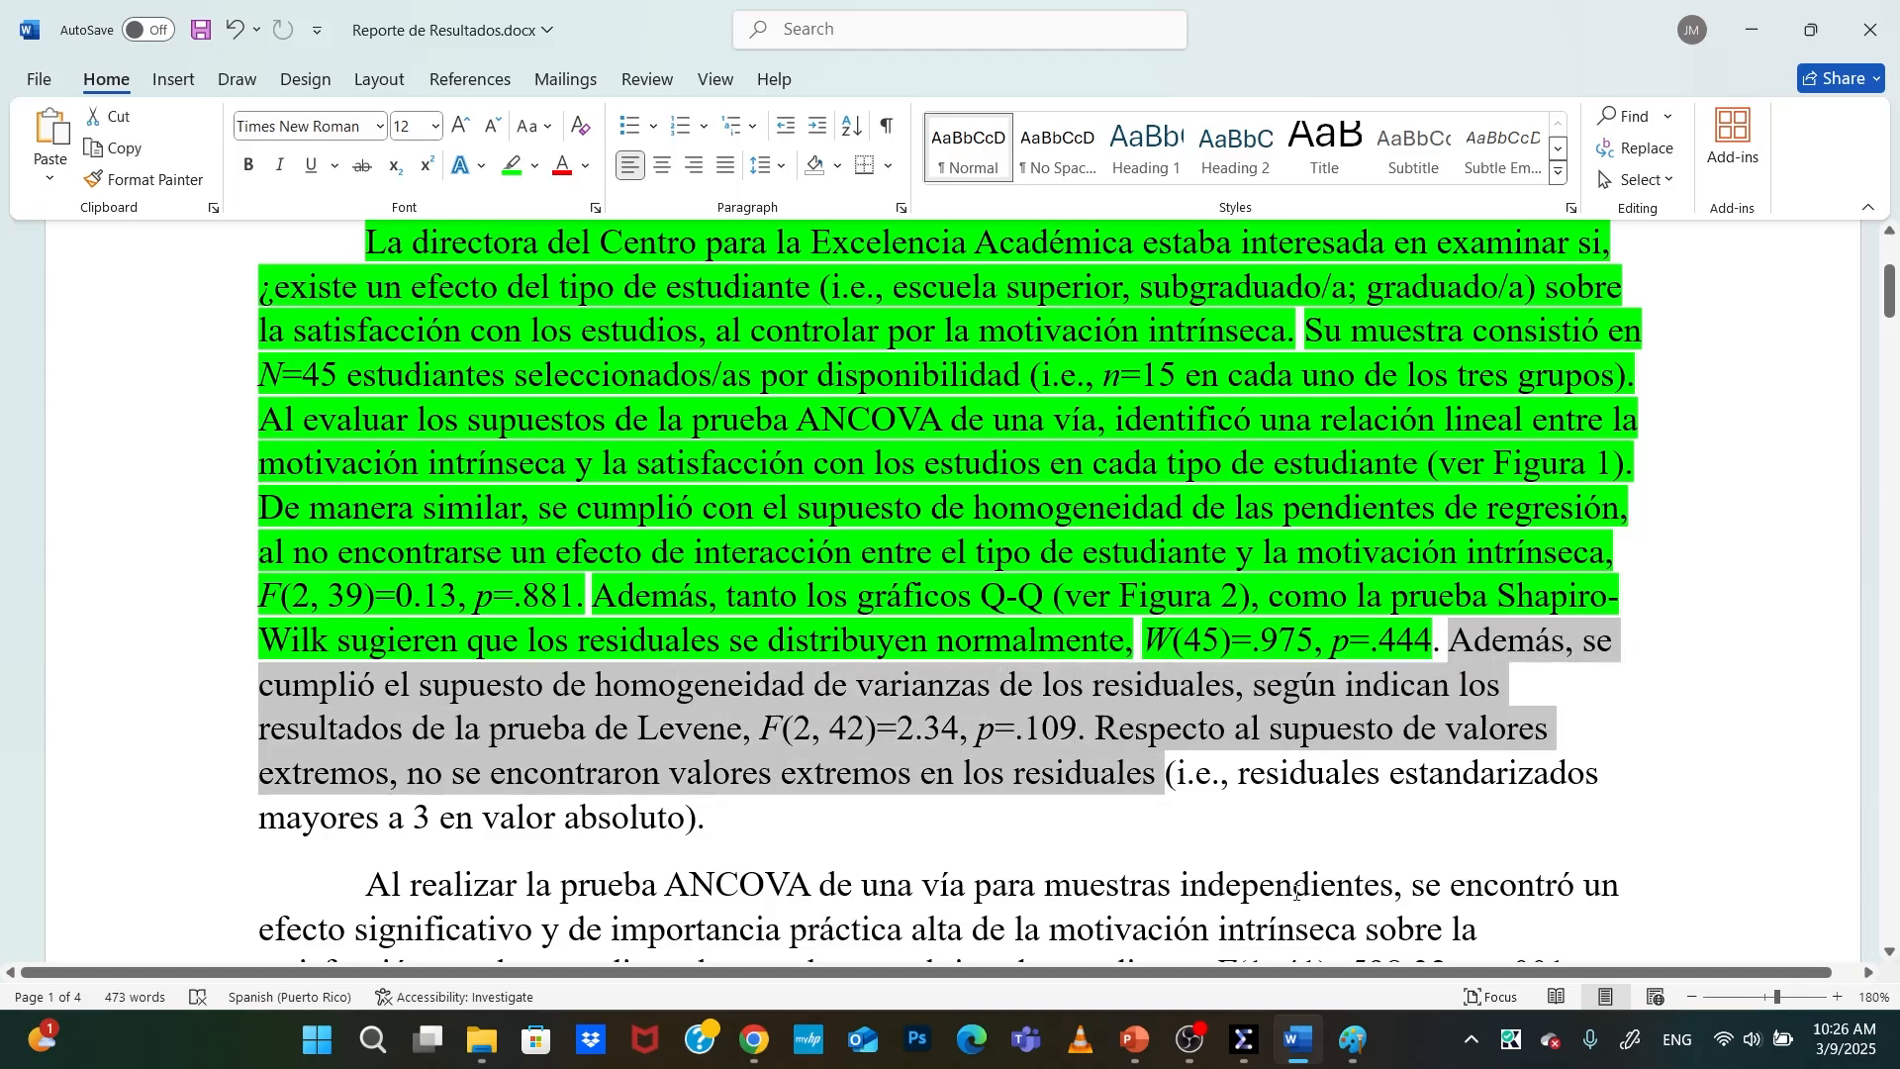
{"action": "left_click", "coordinate": [1353, 1041]}
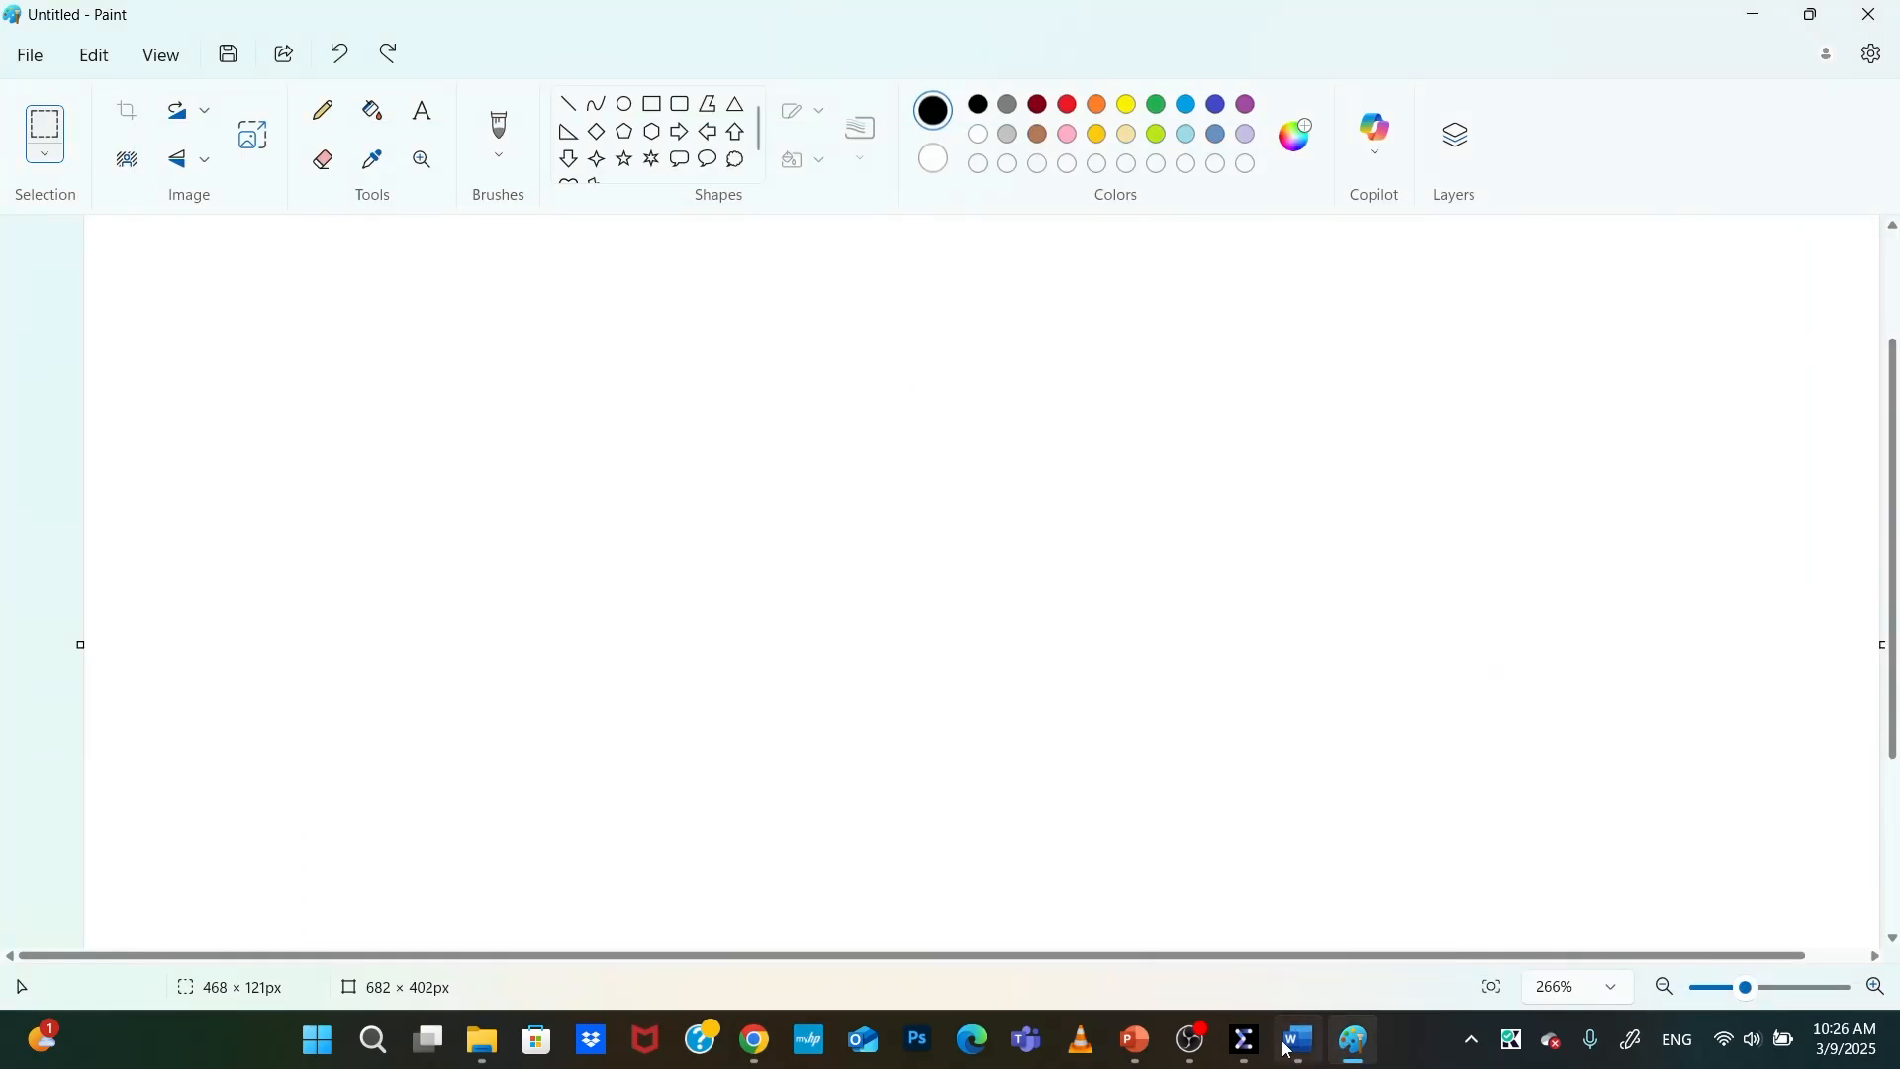
{"action": "mouse_move", "coordinate": [1245, 1041]}
{"action": "left_click", "coordinate": [1109, 911]}
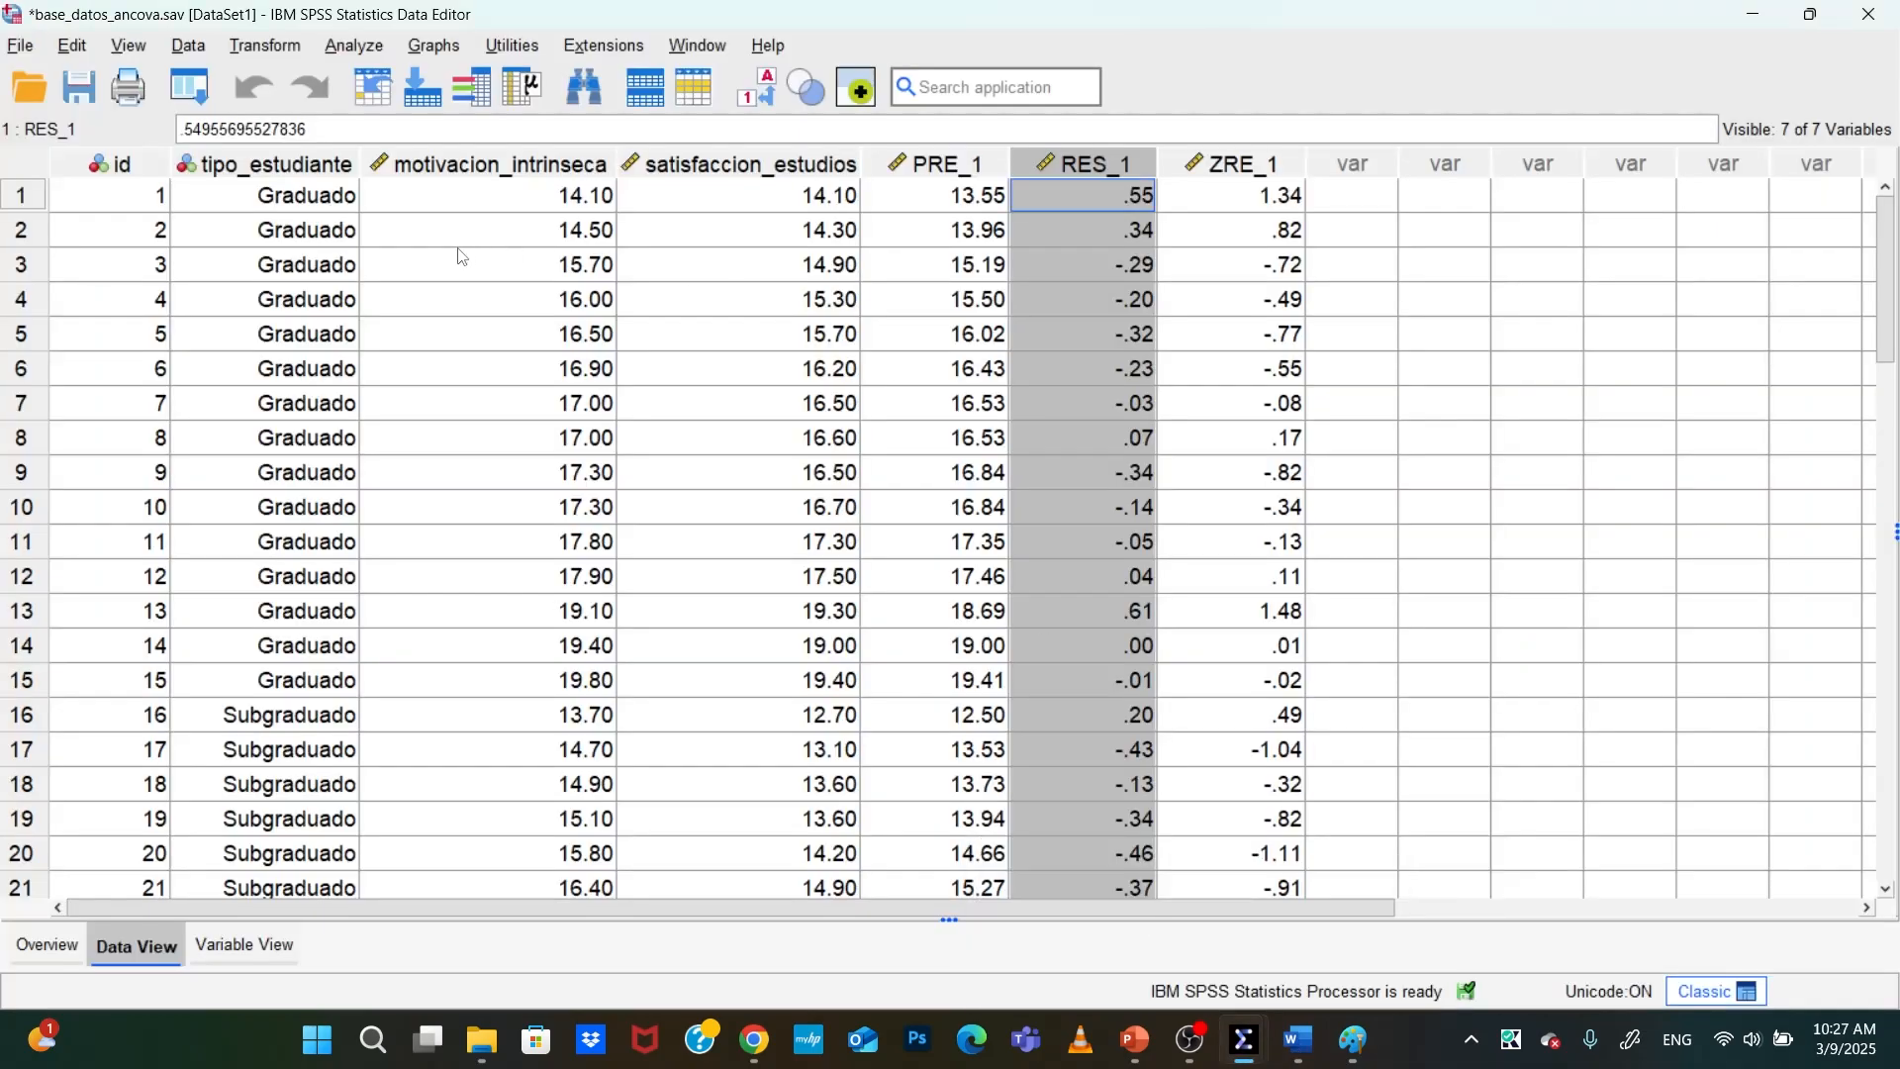
Open the Explore analysis of RES_1 and add tipo_estudiante as its factor
{"action": "left_click", "coordinate": [352, 52]}
{"action": "mouse_move", "coordinate": [423, 173]}
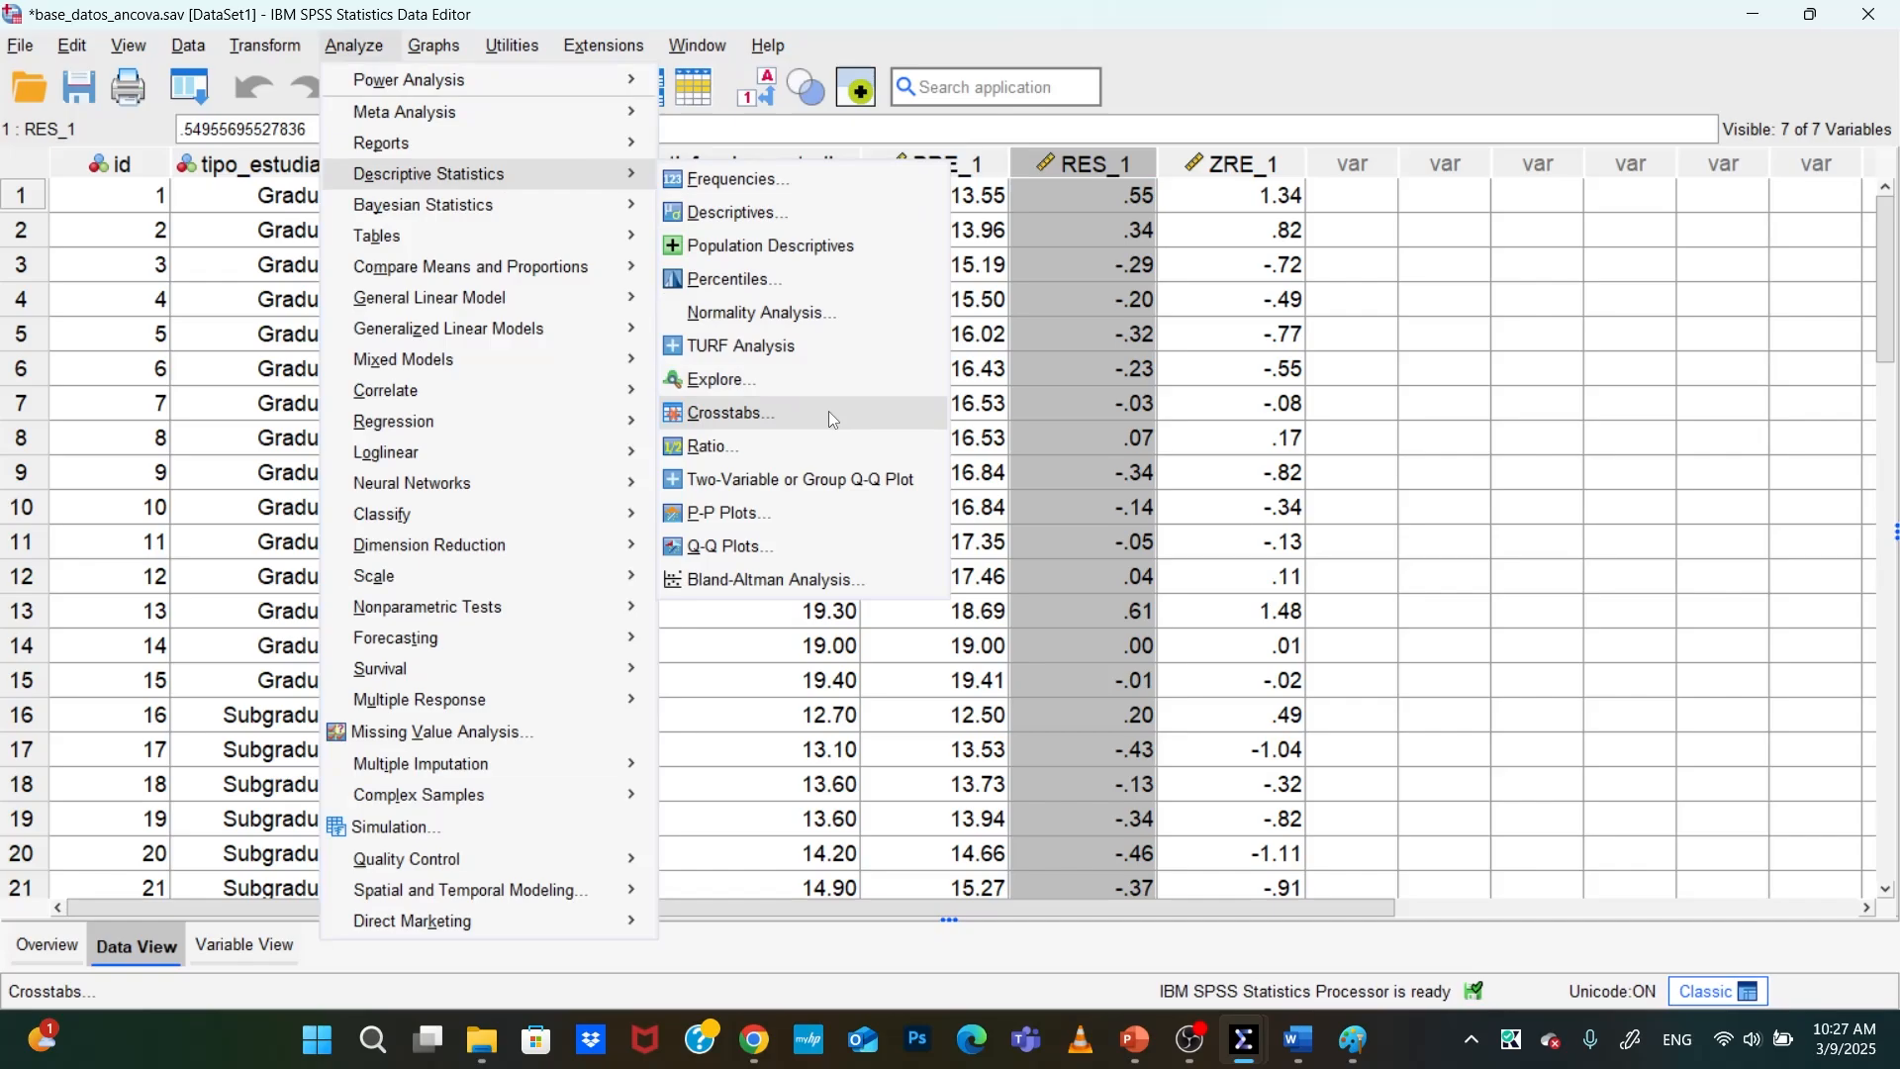
{"action": "left_click", "coordinate": [803, 382]}
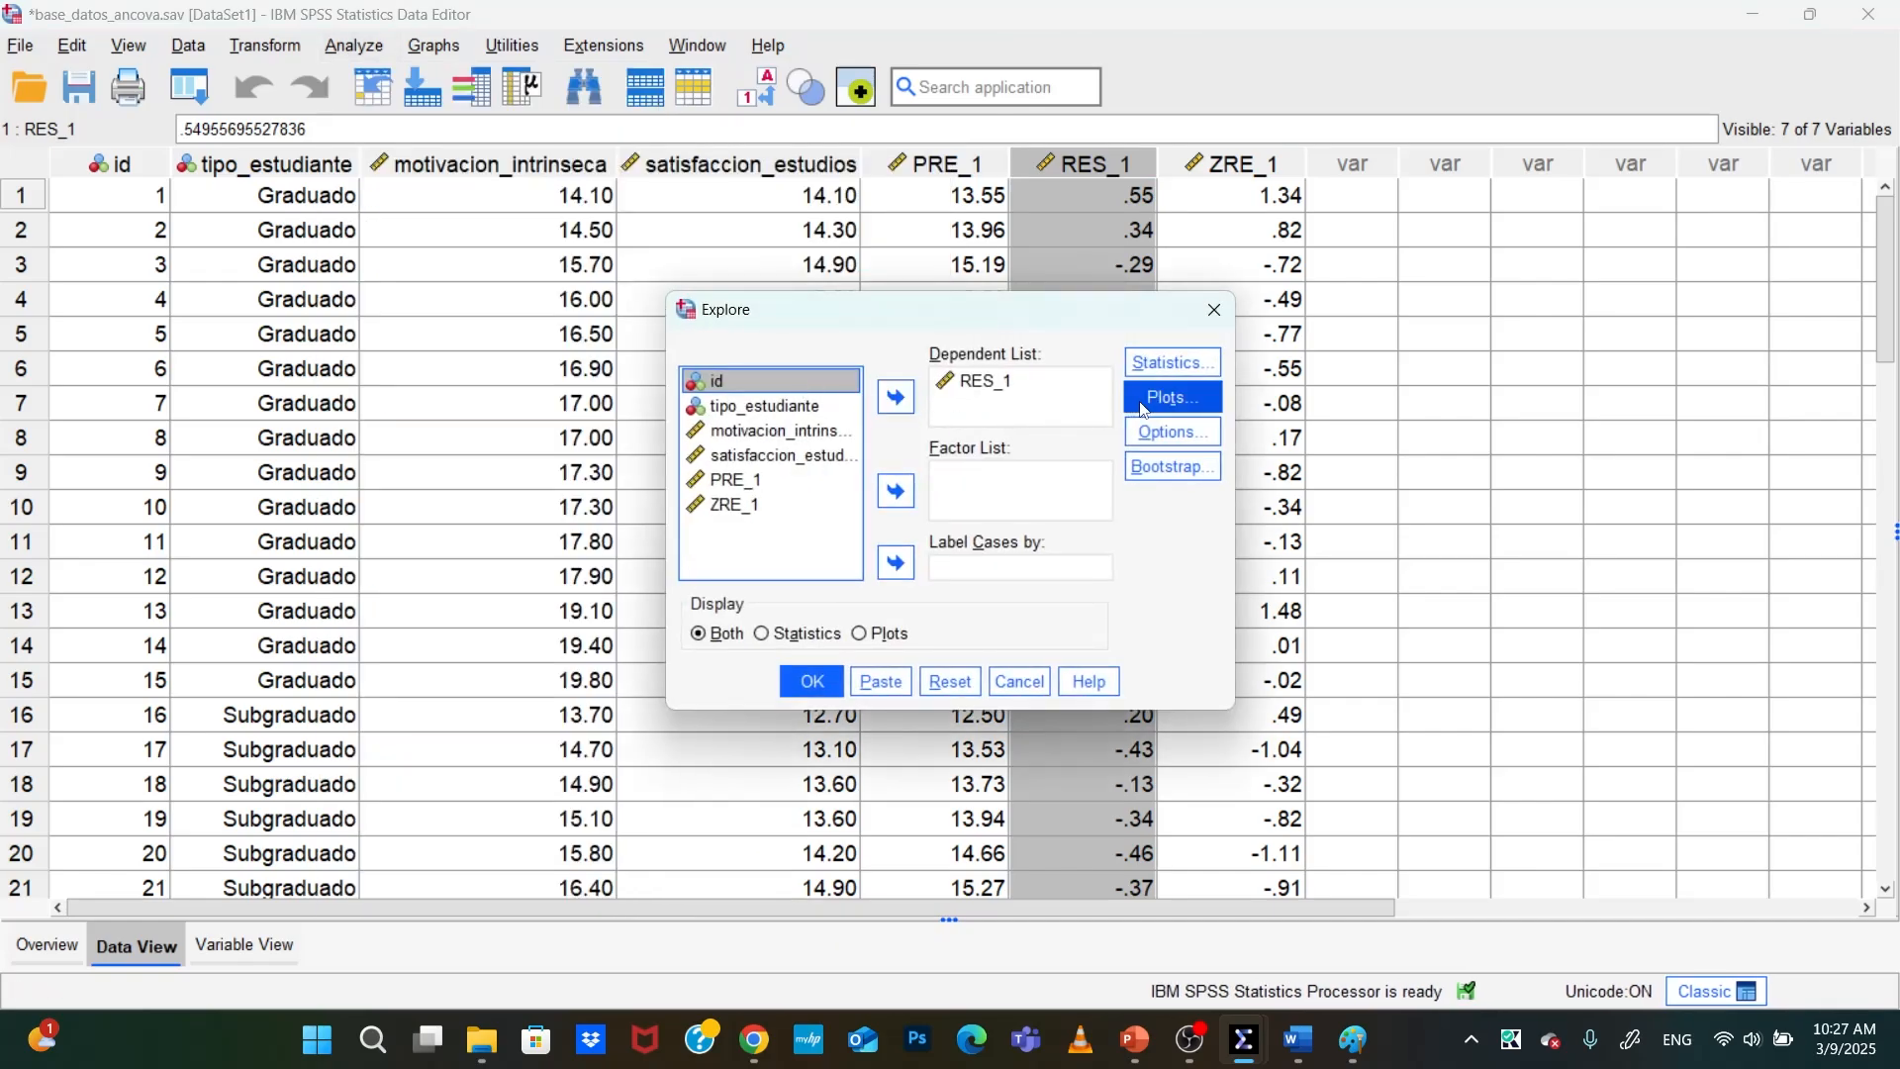
{"action": "left_click", "coordinate": [1172, 396]}
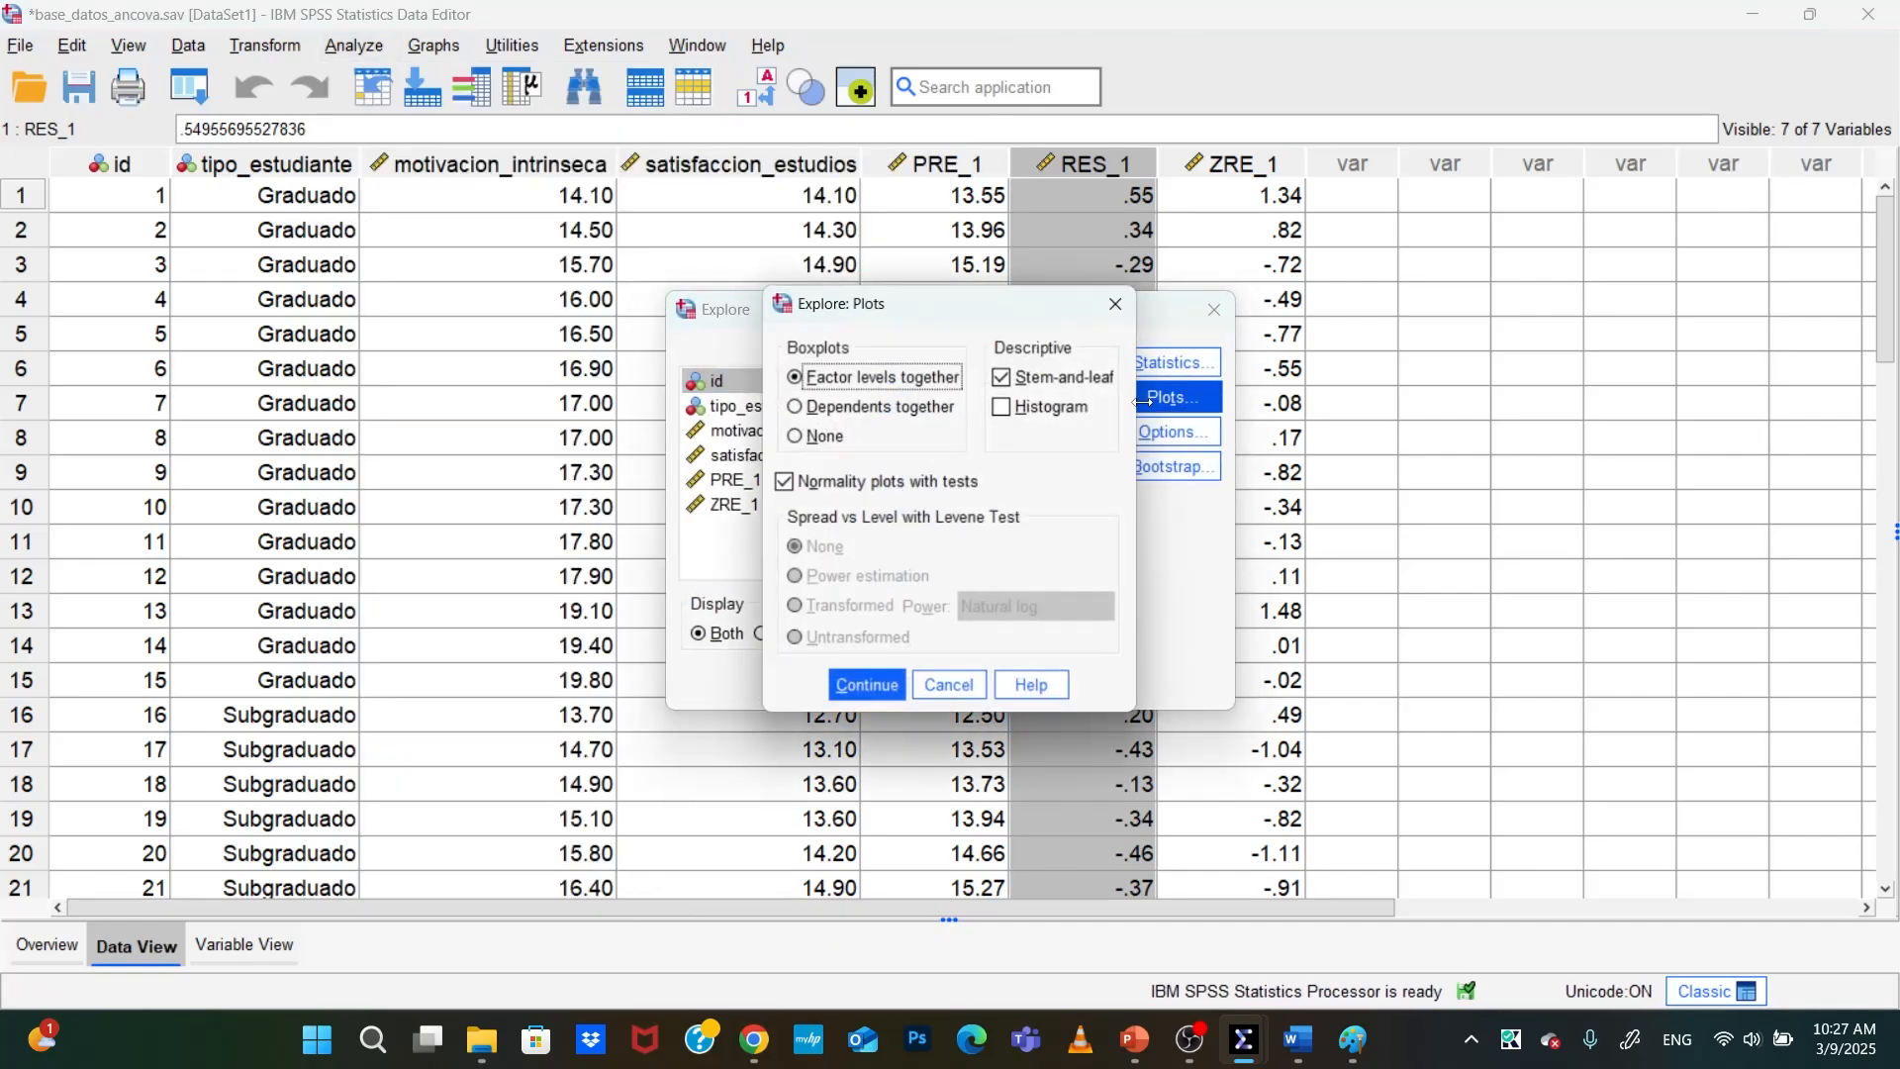
{"action": "left_click", "coordinate": [948, 687]}
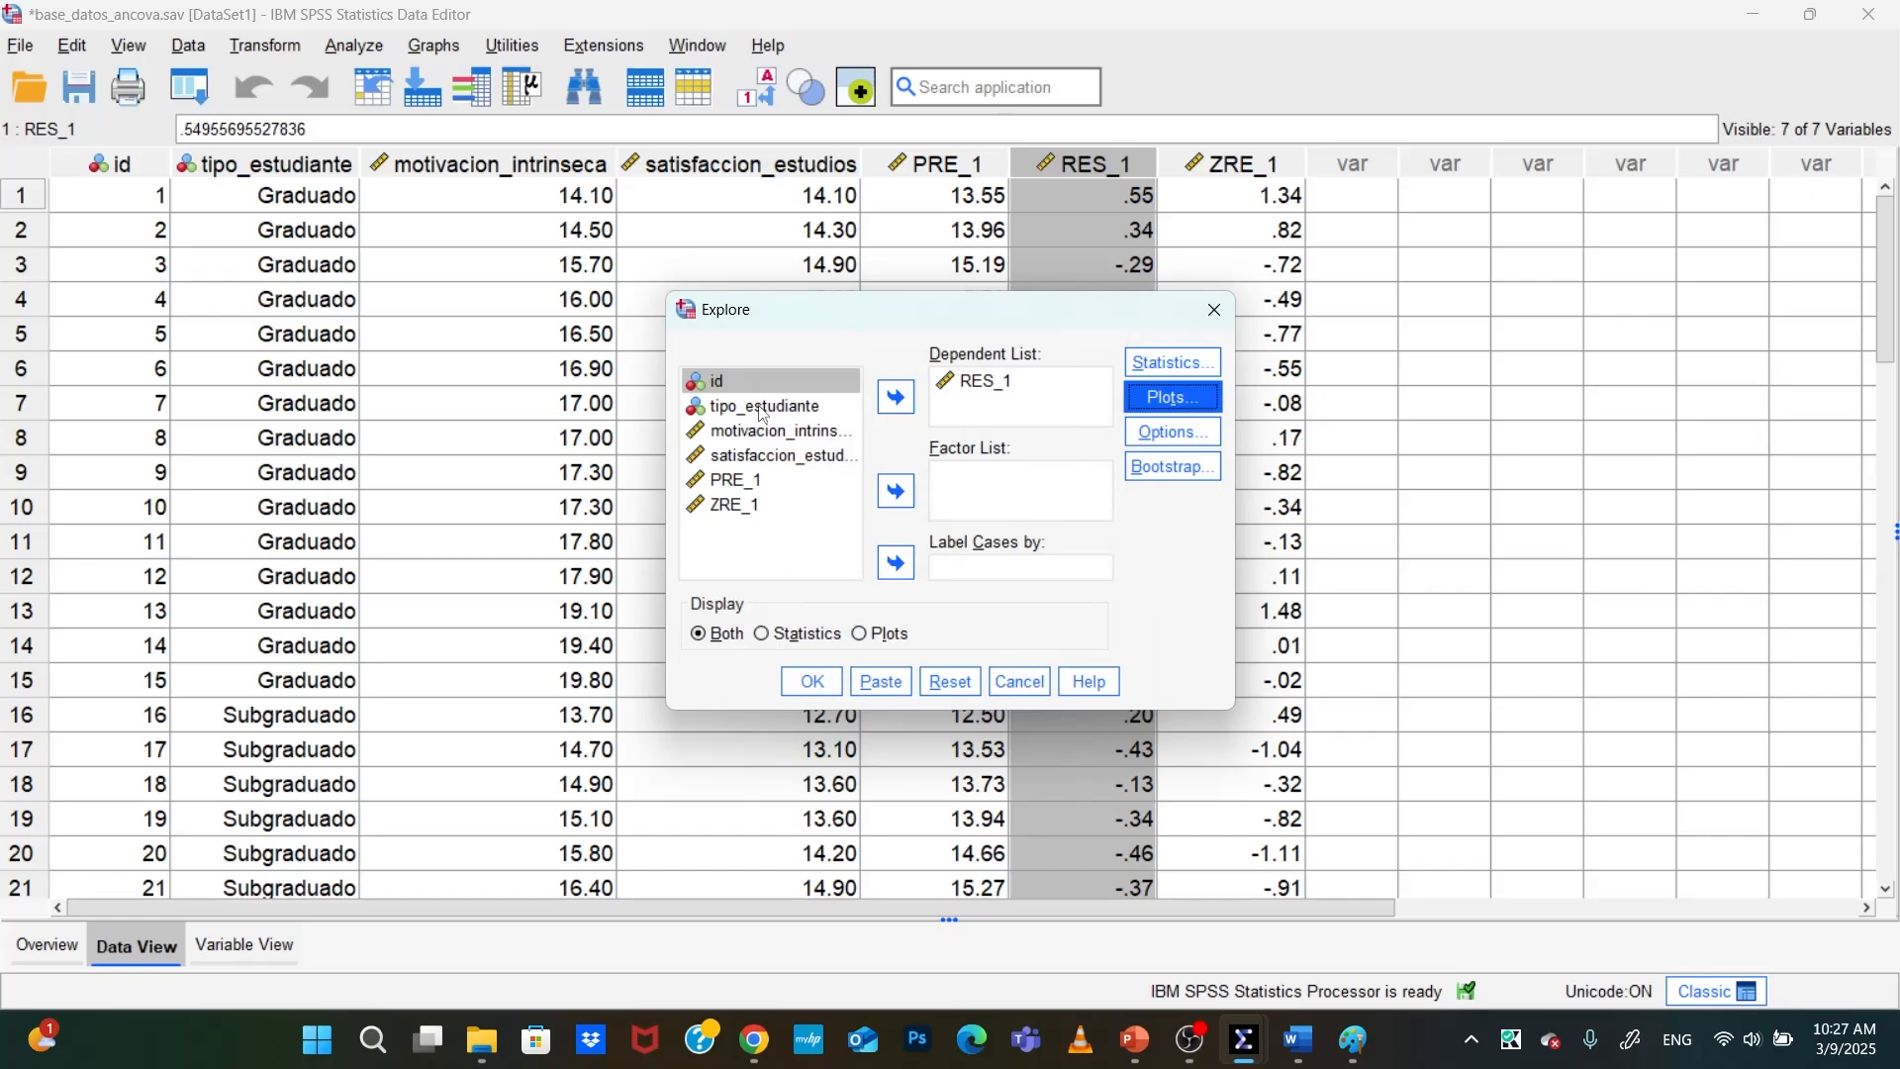
{"action": "left_click_drag", "start_coordinate": [762, 407], "coordinate": [994, 503]}
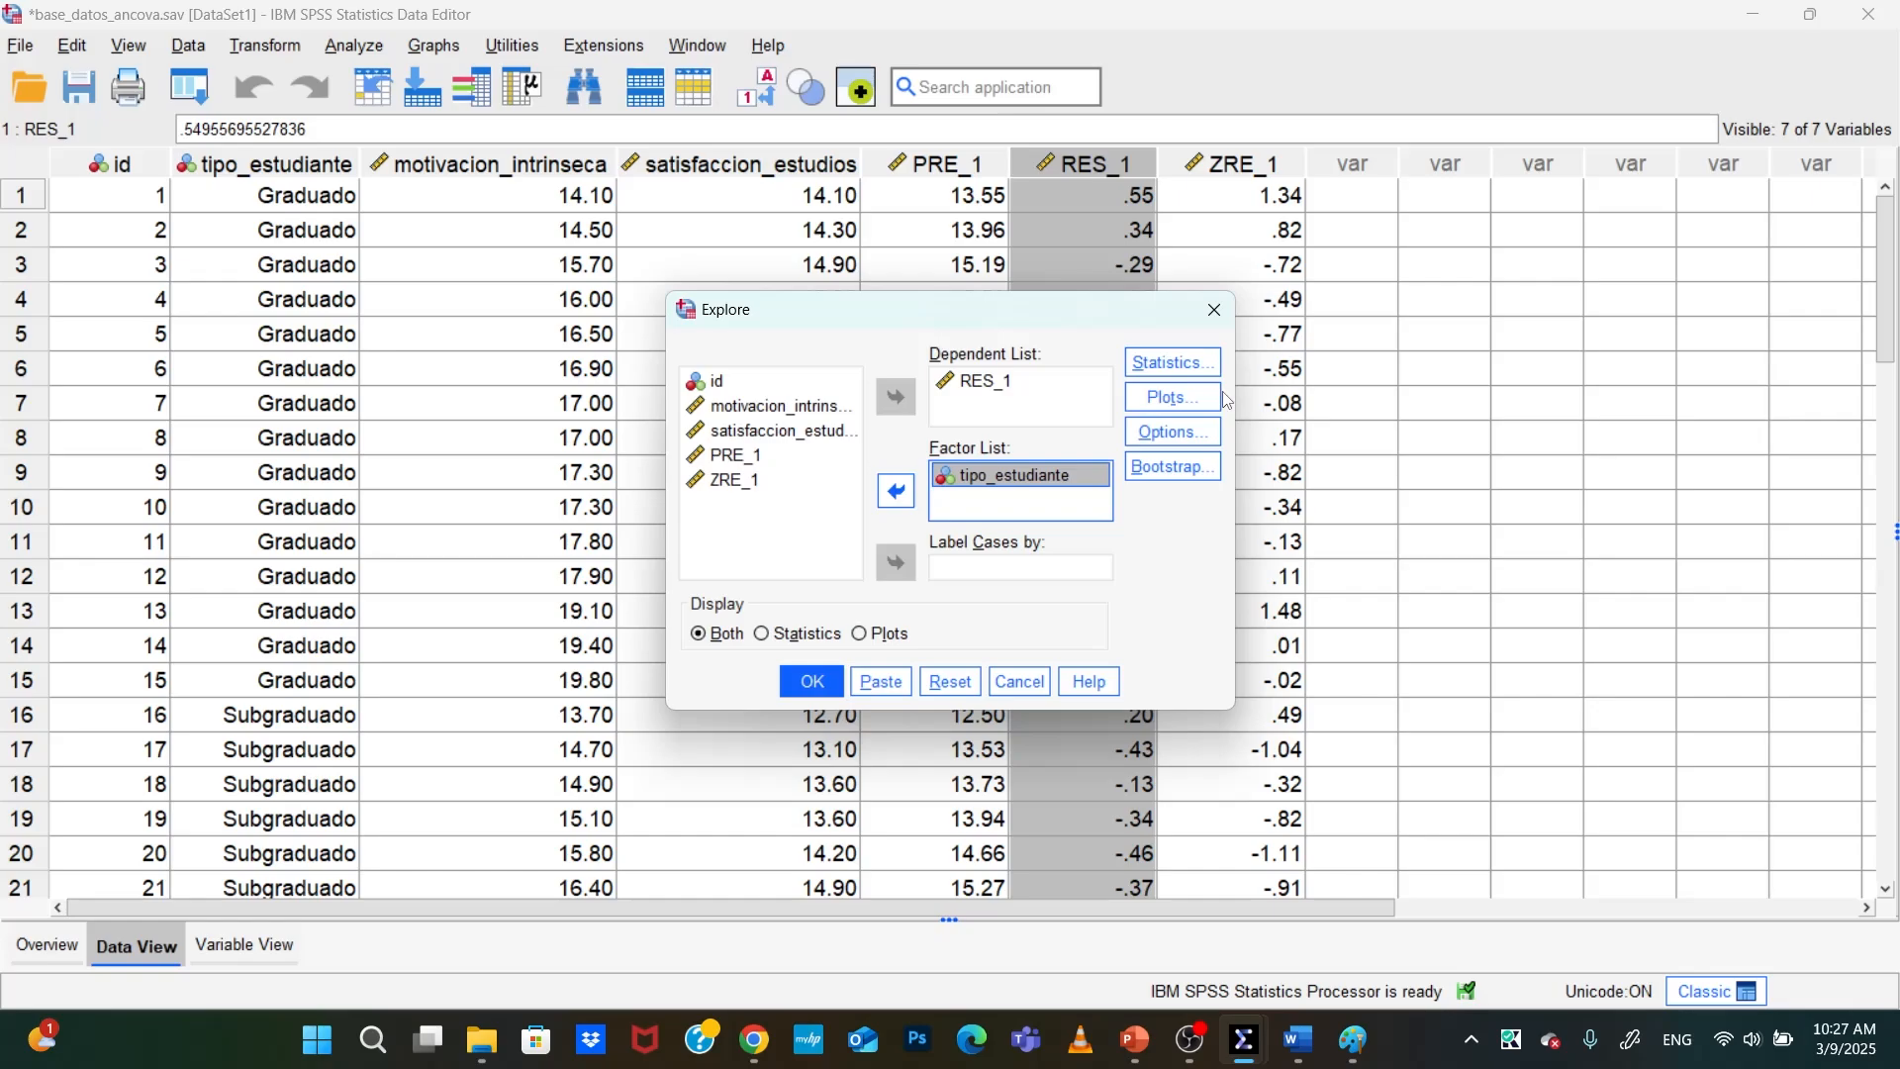
Request the untransformed spread-versus-level plot with Levene test and run the Explore analysis
{"action": "left_click", "coordinate": [1172, 399]}
{"action": "left_click", "coordinate": [804, 641]}
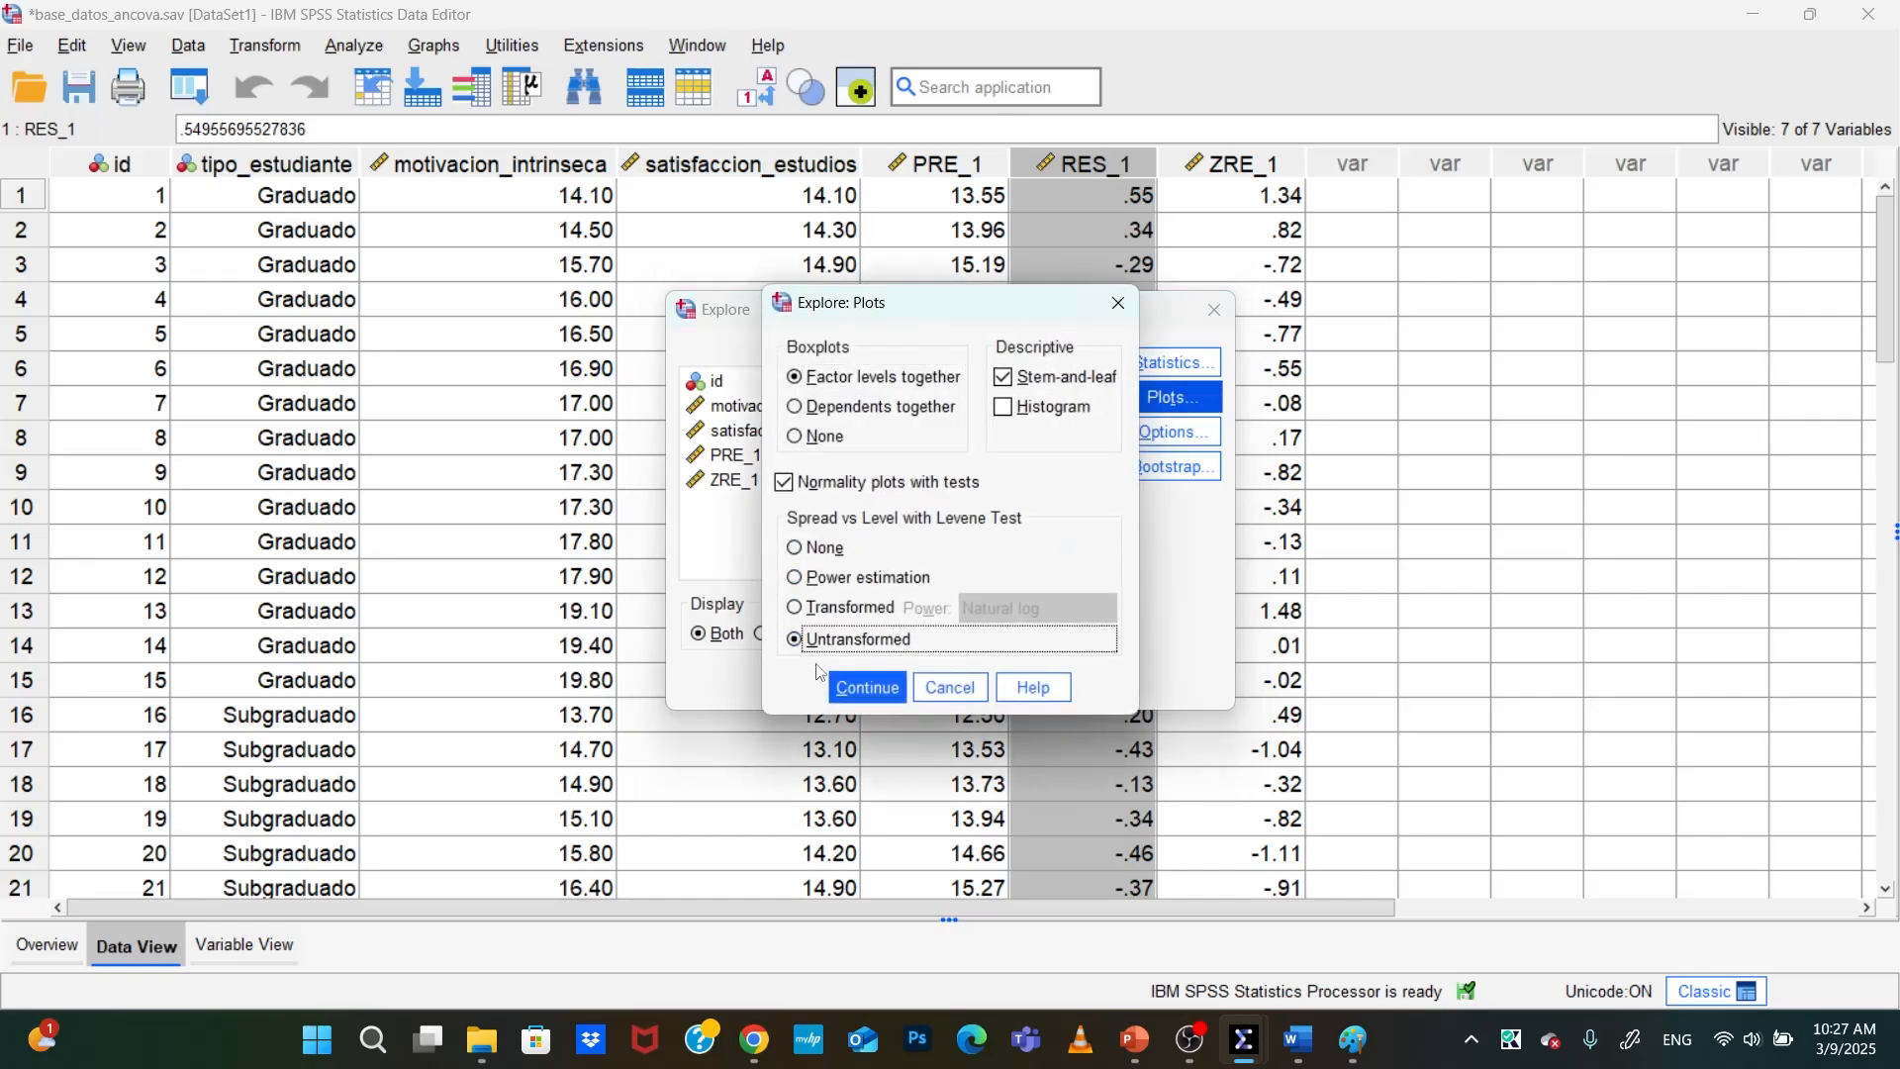
{"action": "left_click", "coordinate": [868, 688]}
{"action": "left_click", "coordinate": [812, 683]}
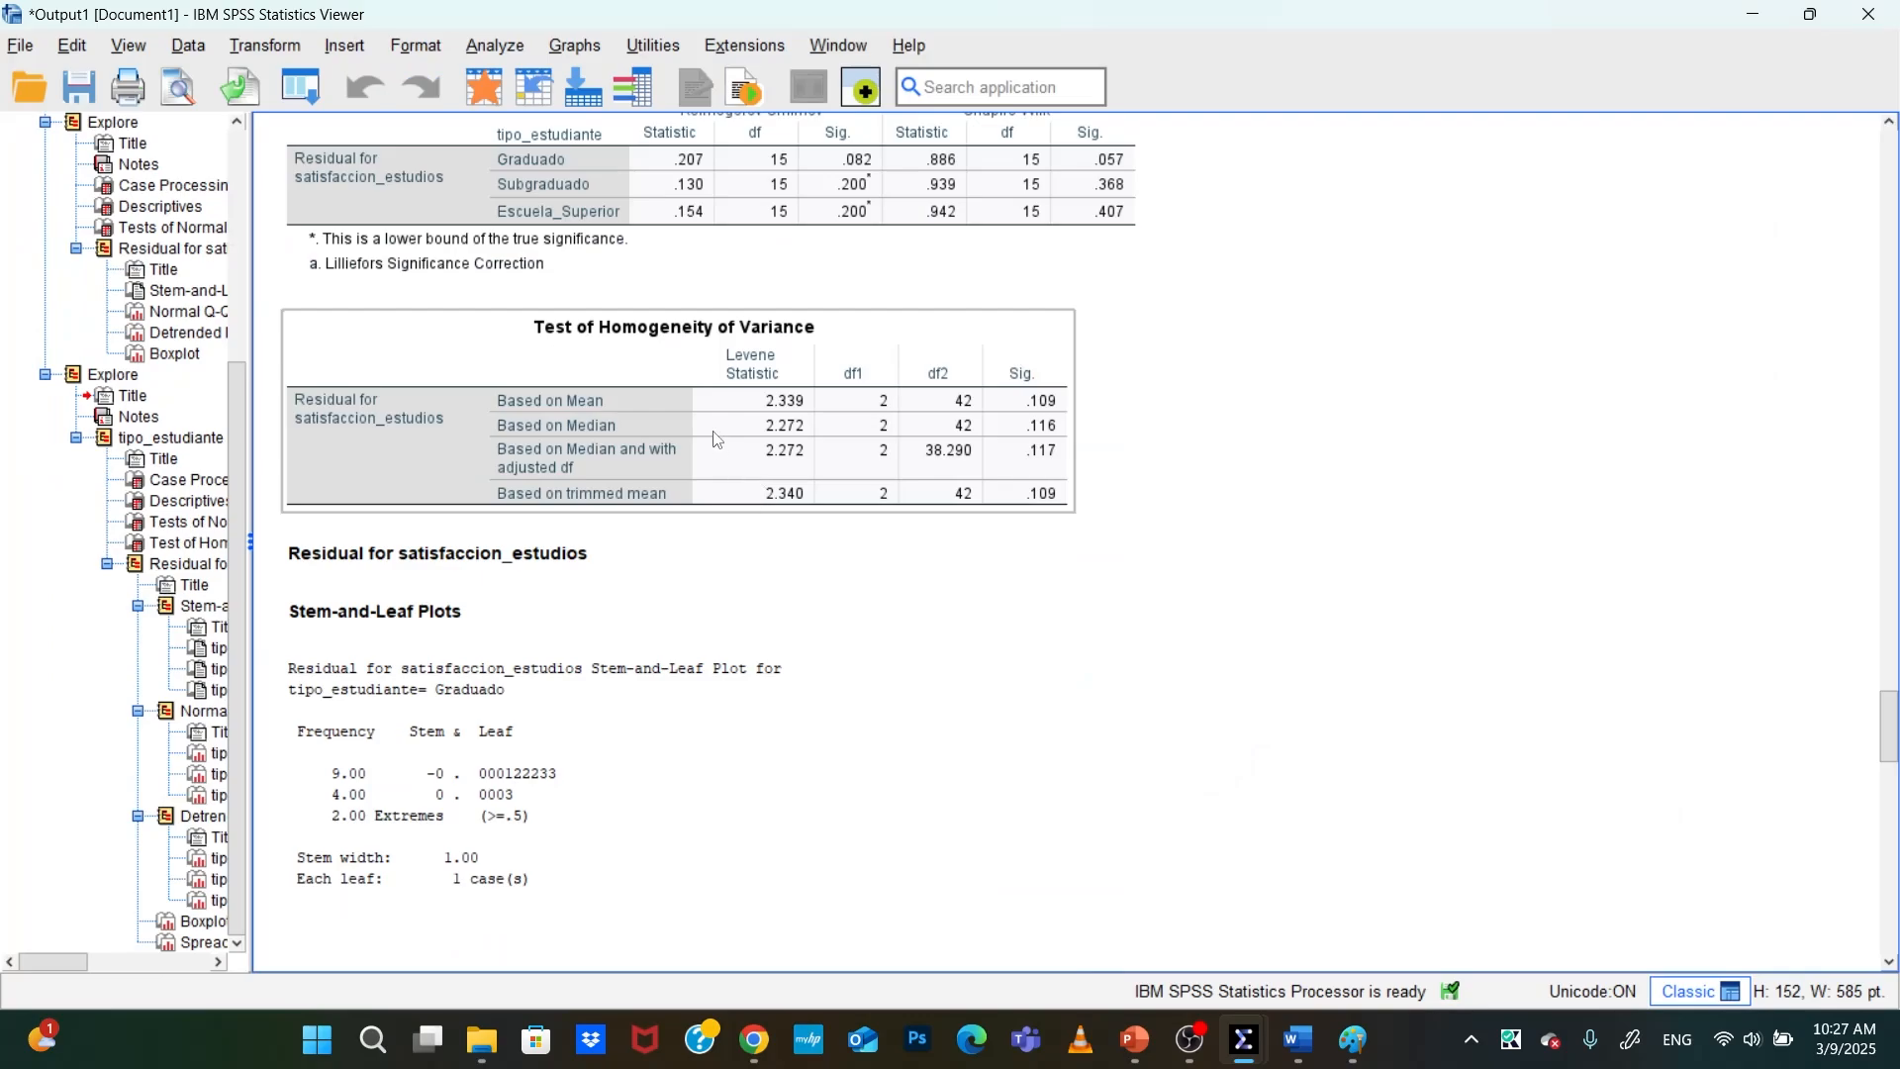
Copy the Test of Homogeneity of Variance table from the SPSS output into Paint and move it toward the middle of the canvas
{"action": "right_click", "coordinate": [715, 439]}
{"action": "left_click", "coordinate": [757, 492]}
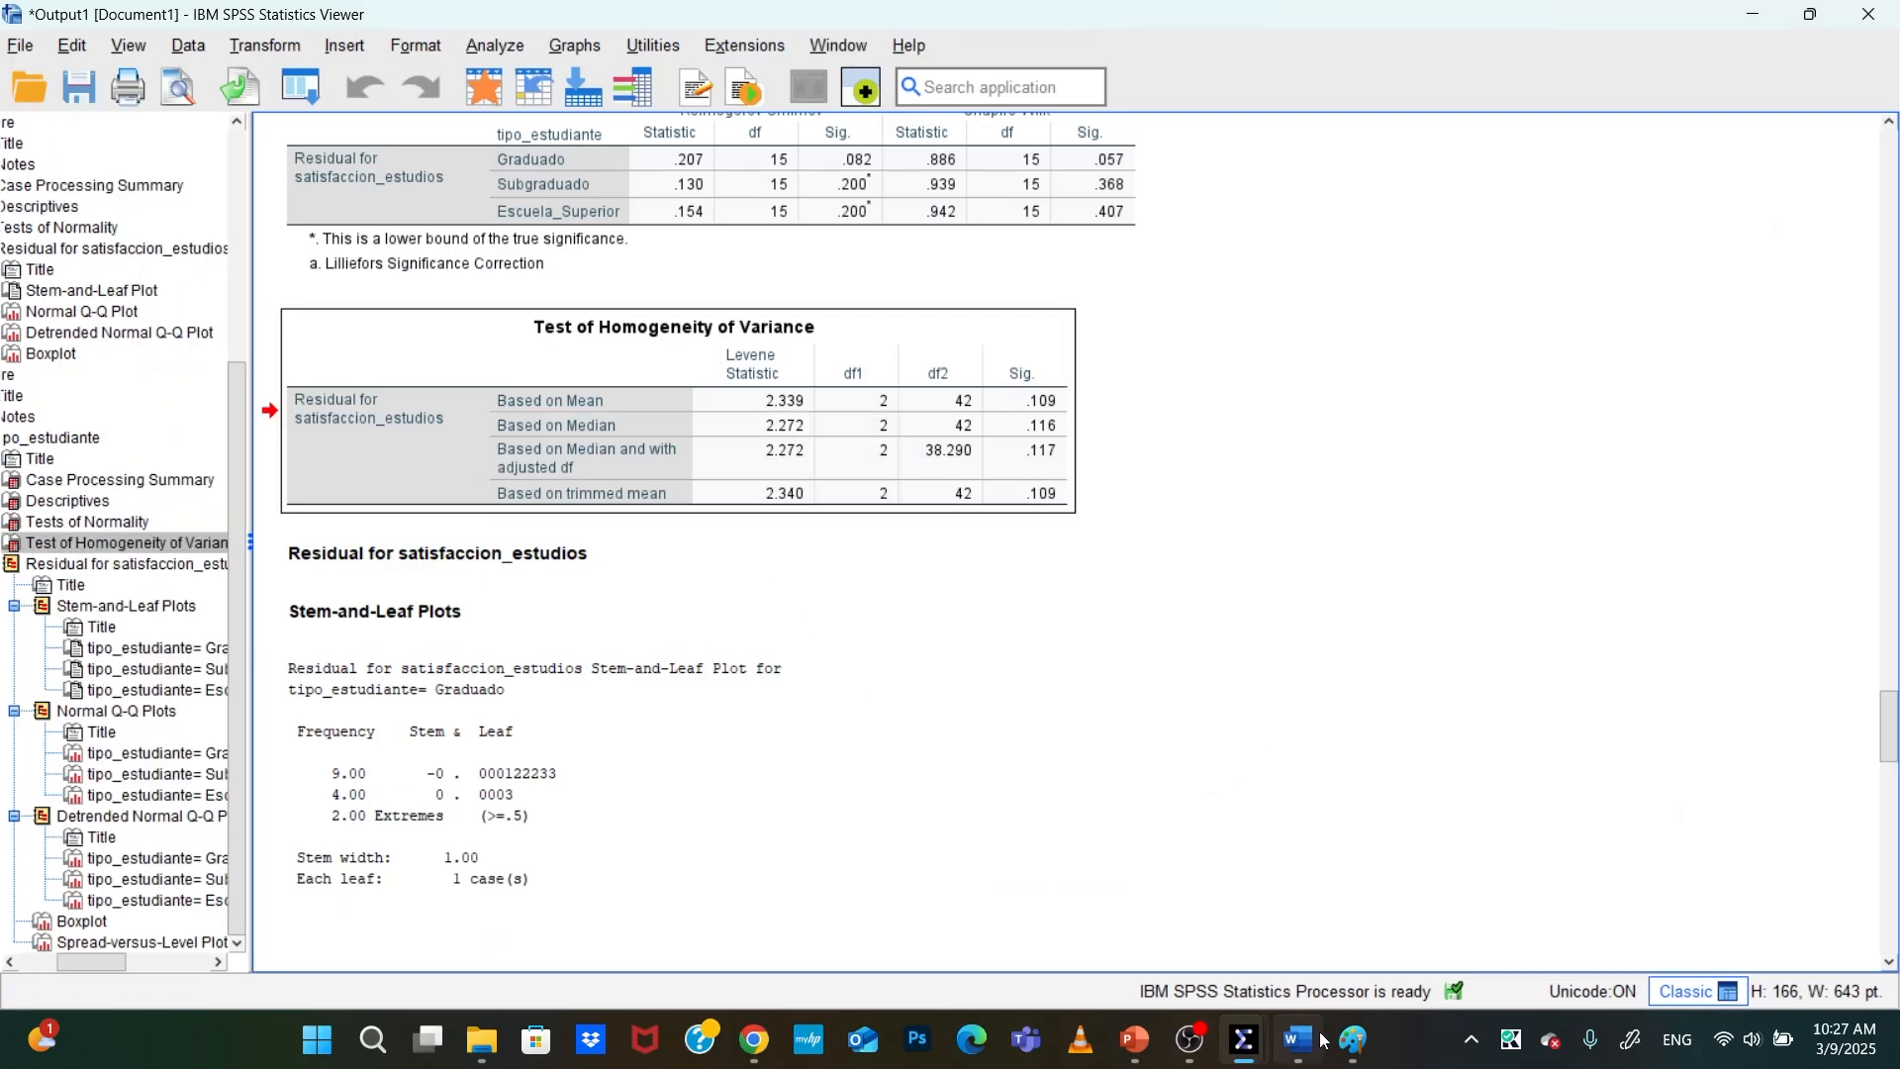
{"action": "scroll", "coordinate": [693, 495], "scroll_direction": "up", "scroll_amount": 3}
{"action": "right_click", "coordinate": [854, 638]}
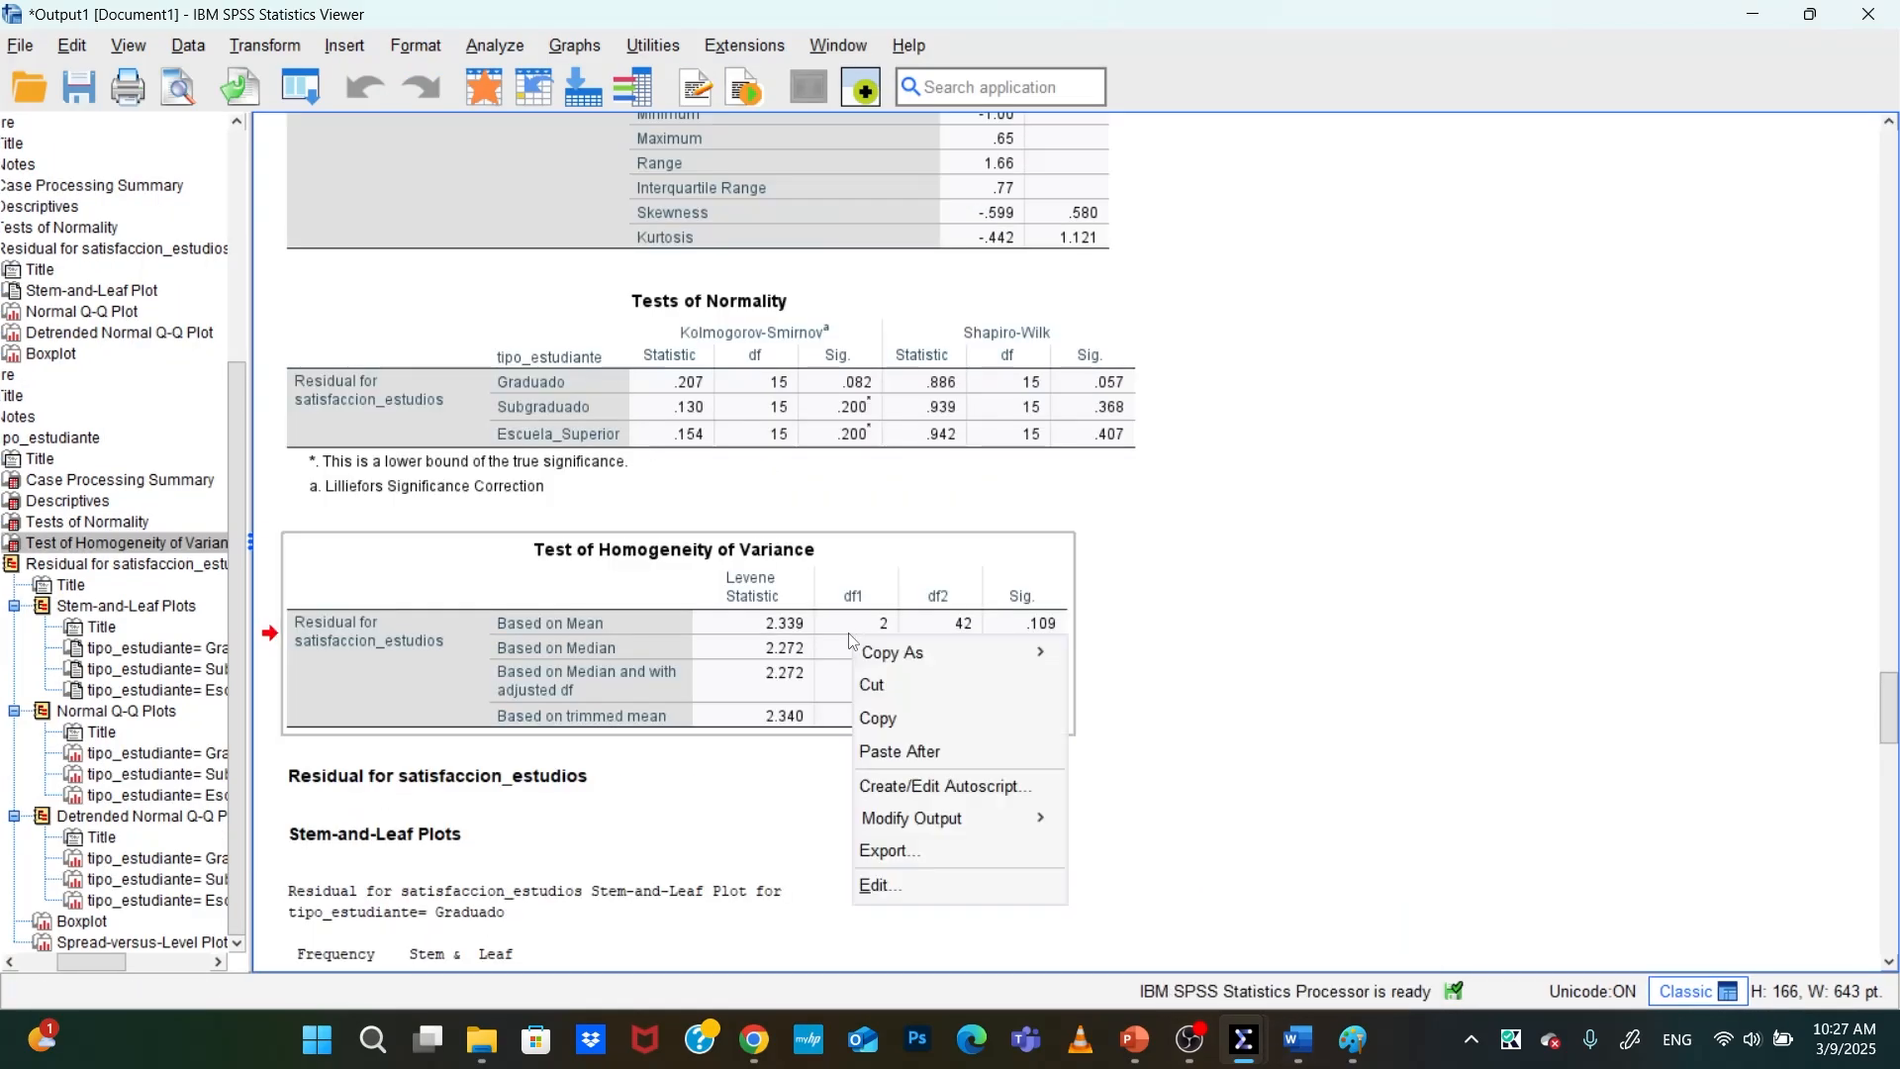
{"action": "left_click", "coordinate": [920, 714]}
{"action": "left_click", "coordinate": [1353, 1041]}
{"action": "key", "text": "ctrl+v"}
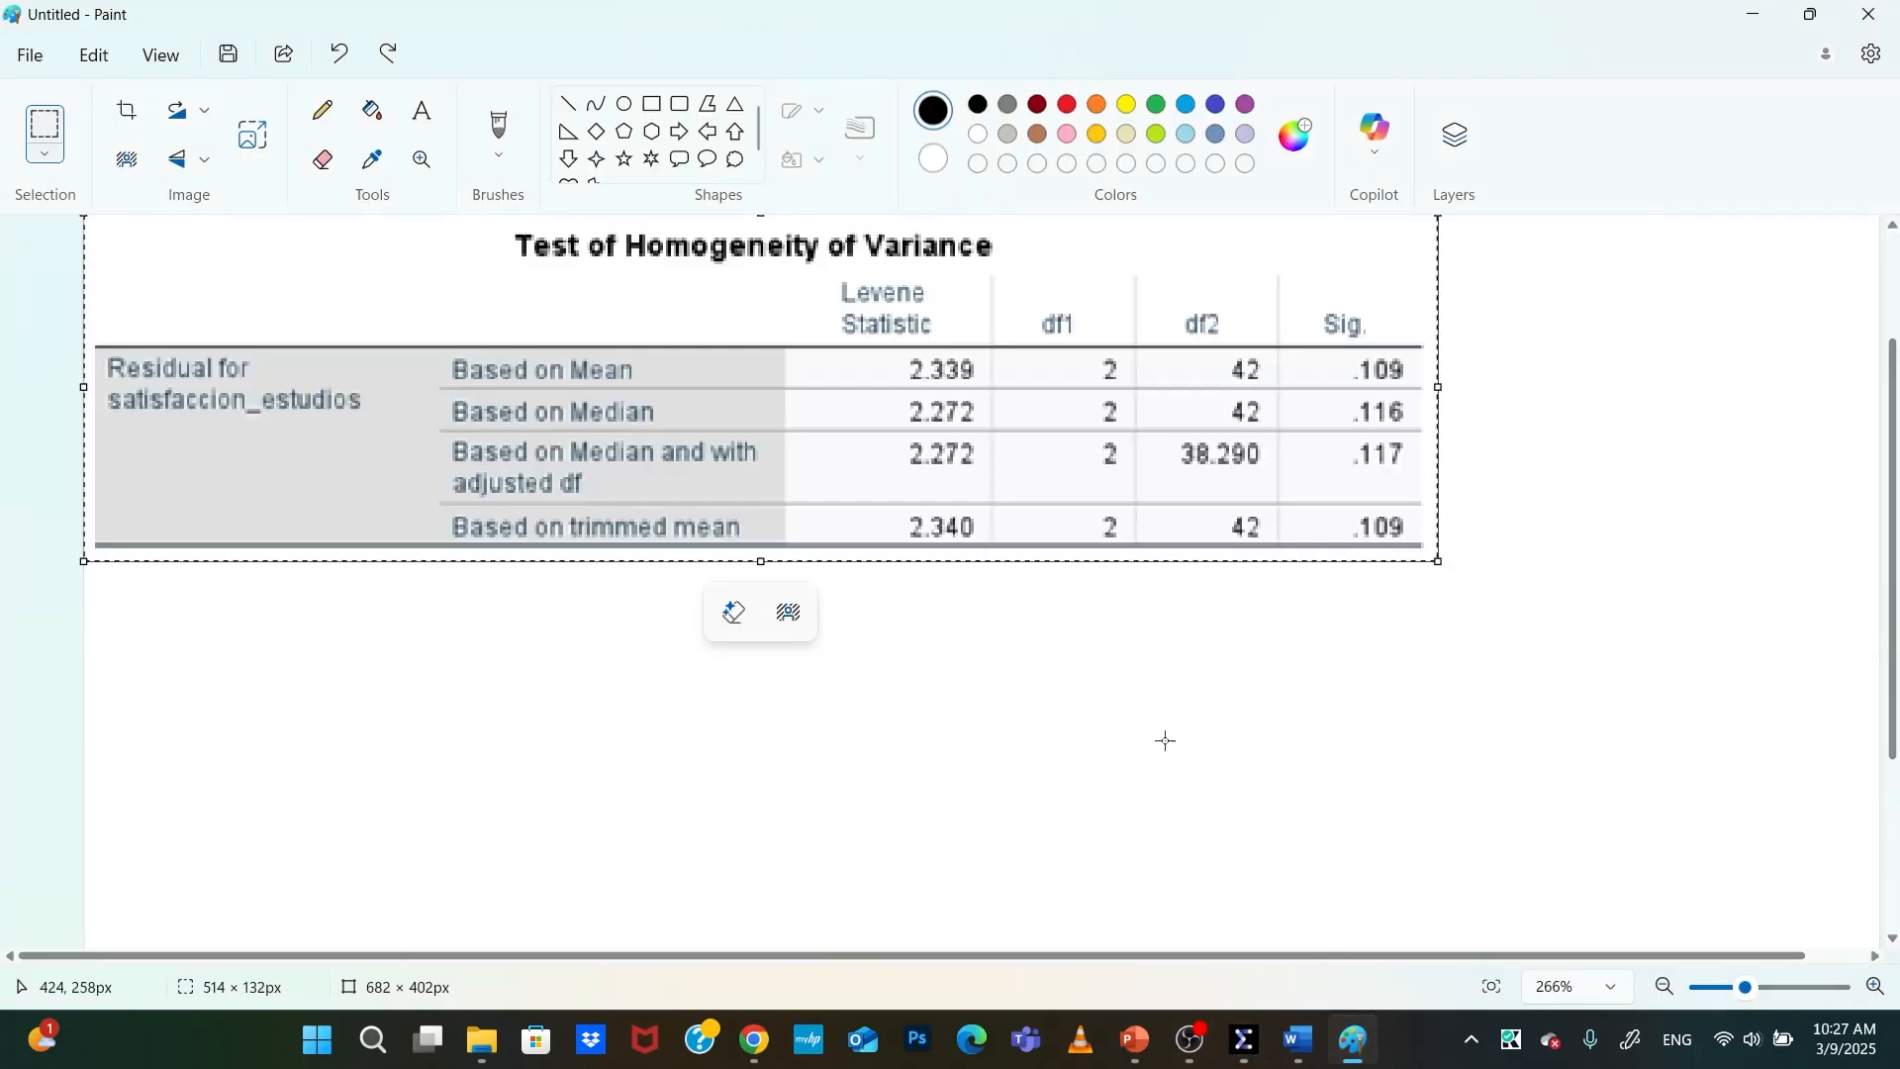
{"action": "left_click_drag", "start_coordinate": [774, 369], "coordinate": [853, 480]}
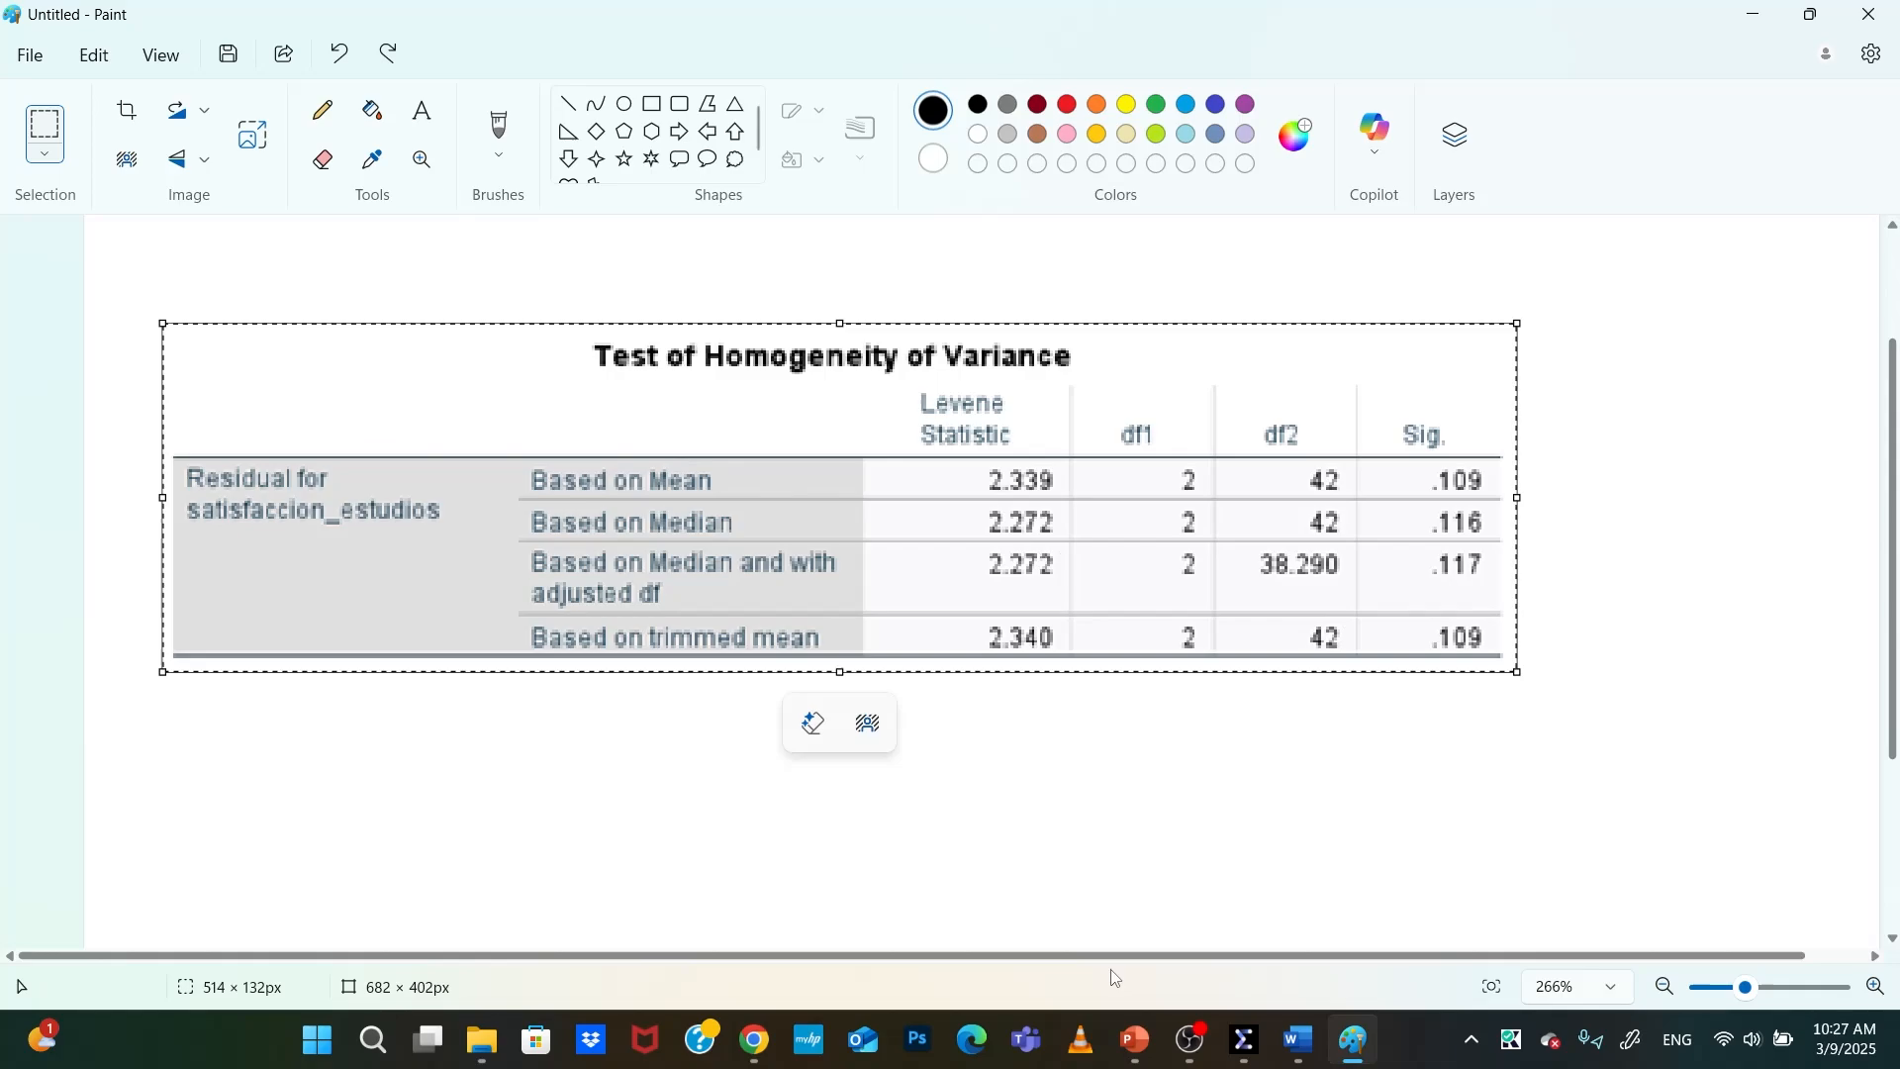
Compare the Levene F, degrees of freedom and p values in the Word report with the Based on Mean row in Paint
{"action": "left_click", "coordinate": [1318, 1053]}
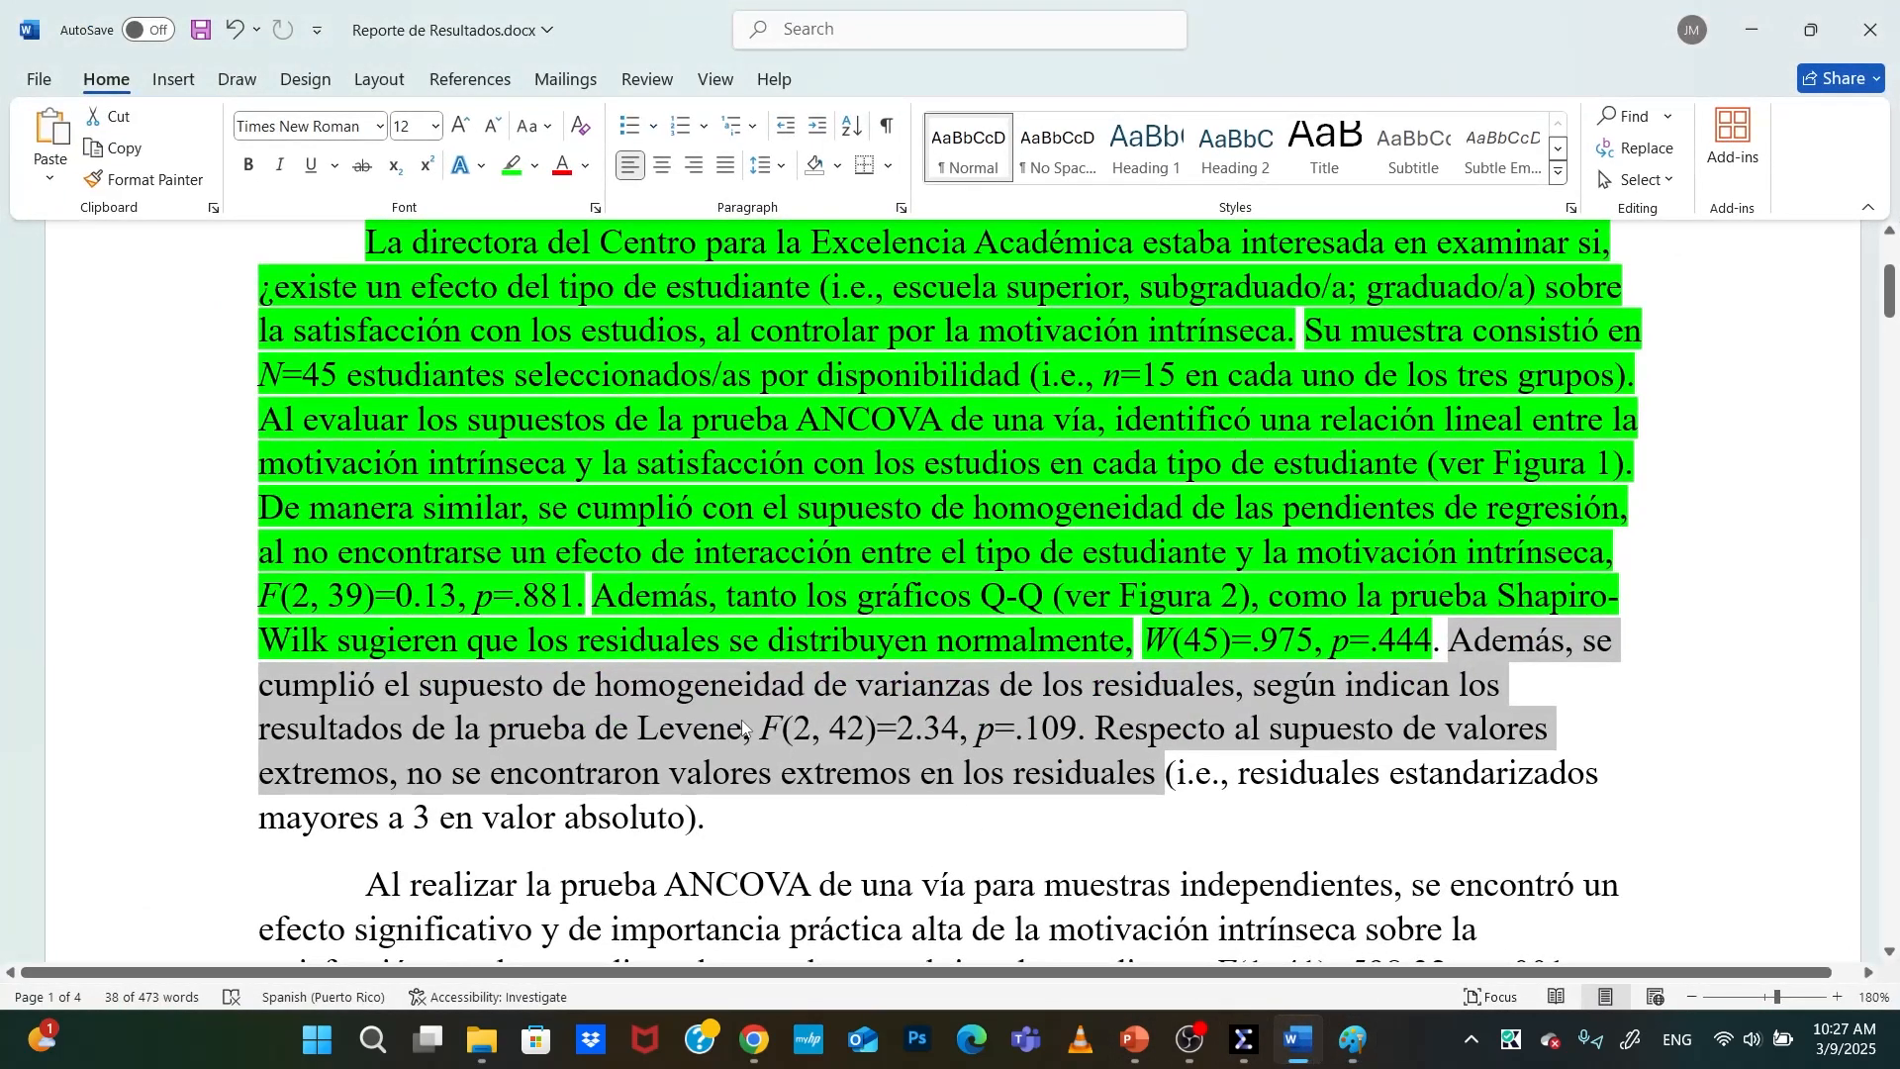
{"action": "left_click", "coordinate": [743, 730]}
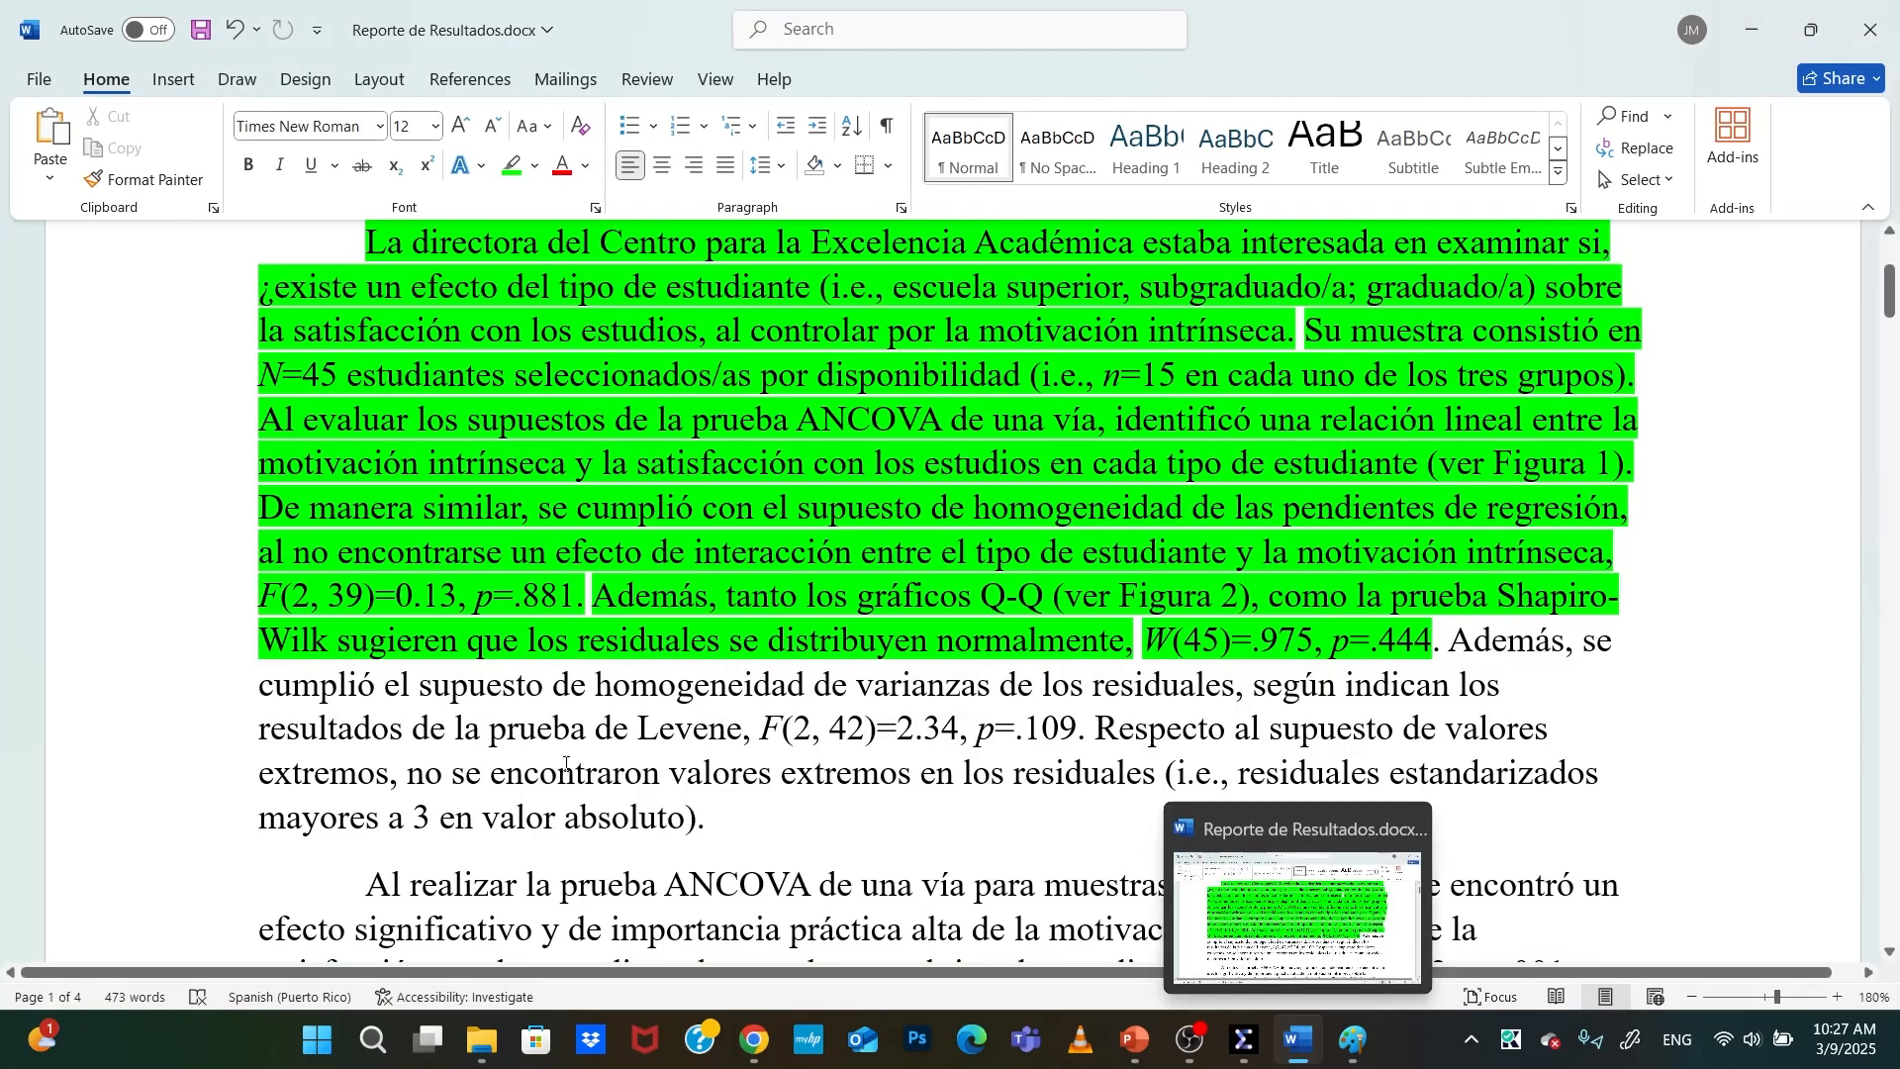
{"action": "left_click", "coordinate": [1355, 1041]}
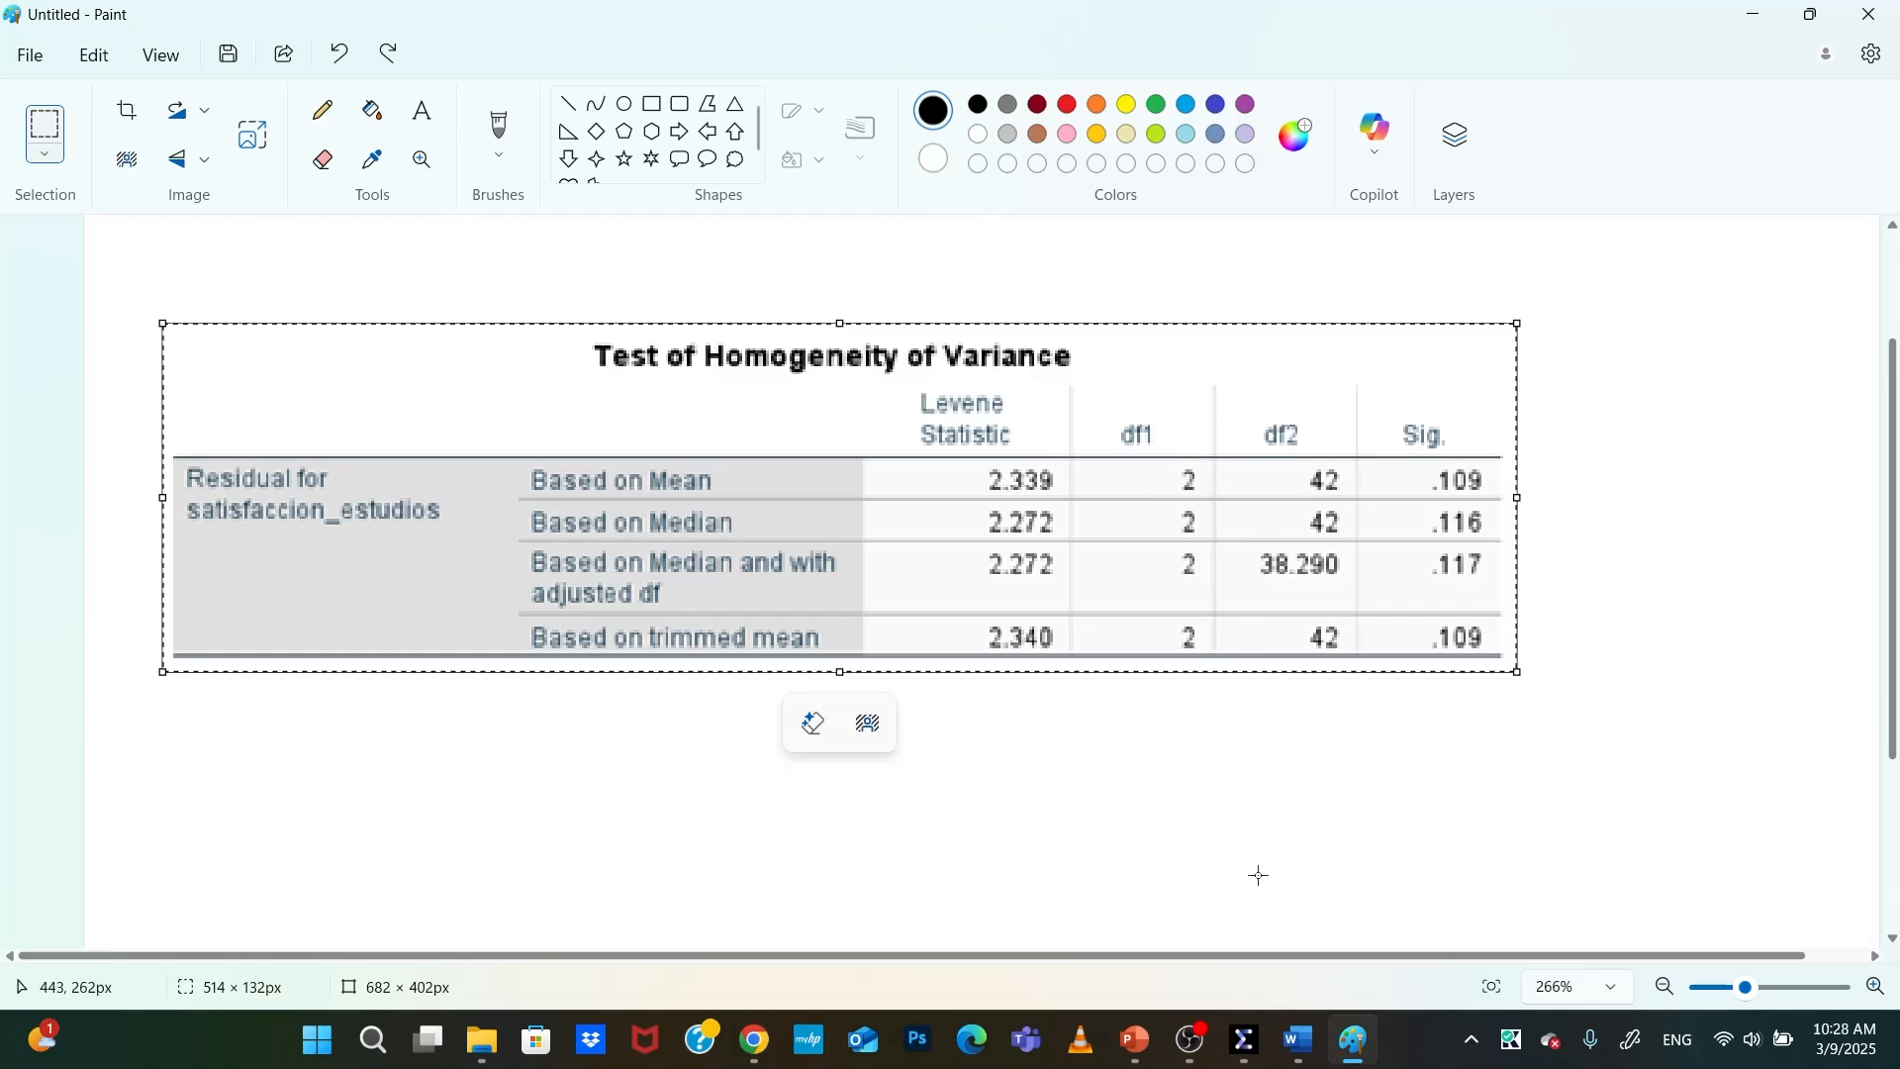
{"action": "key", "text": "alt+Tab"}
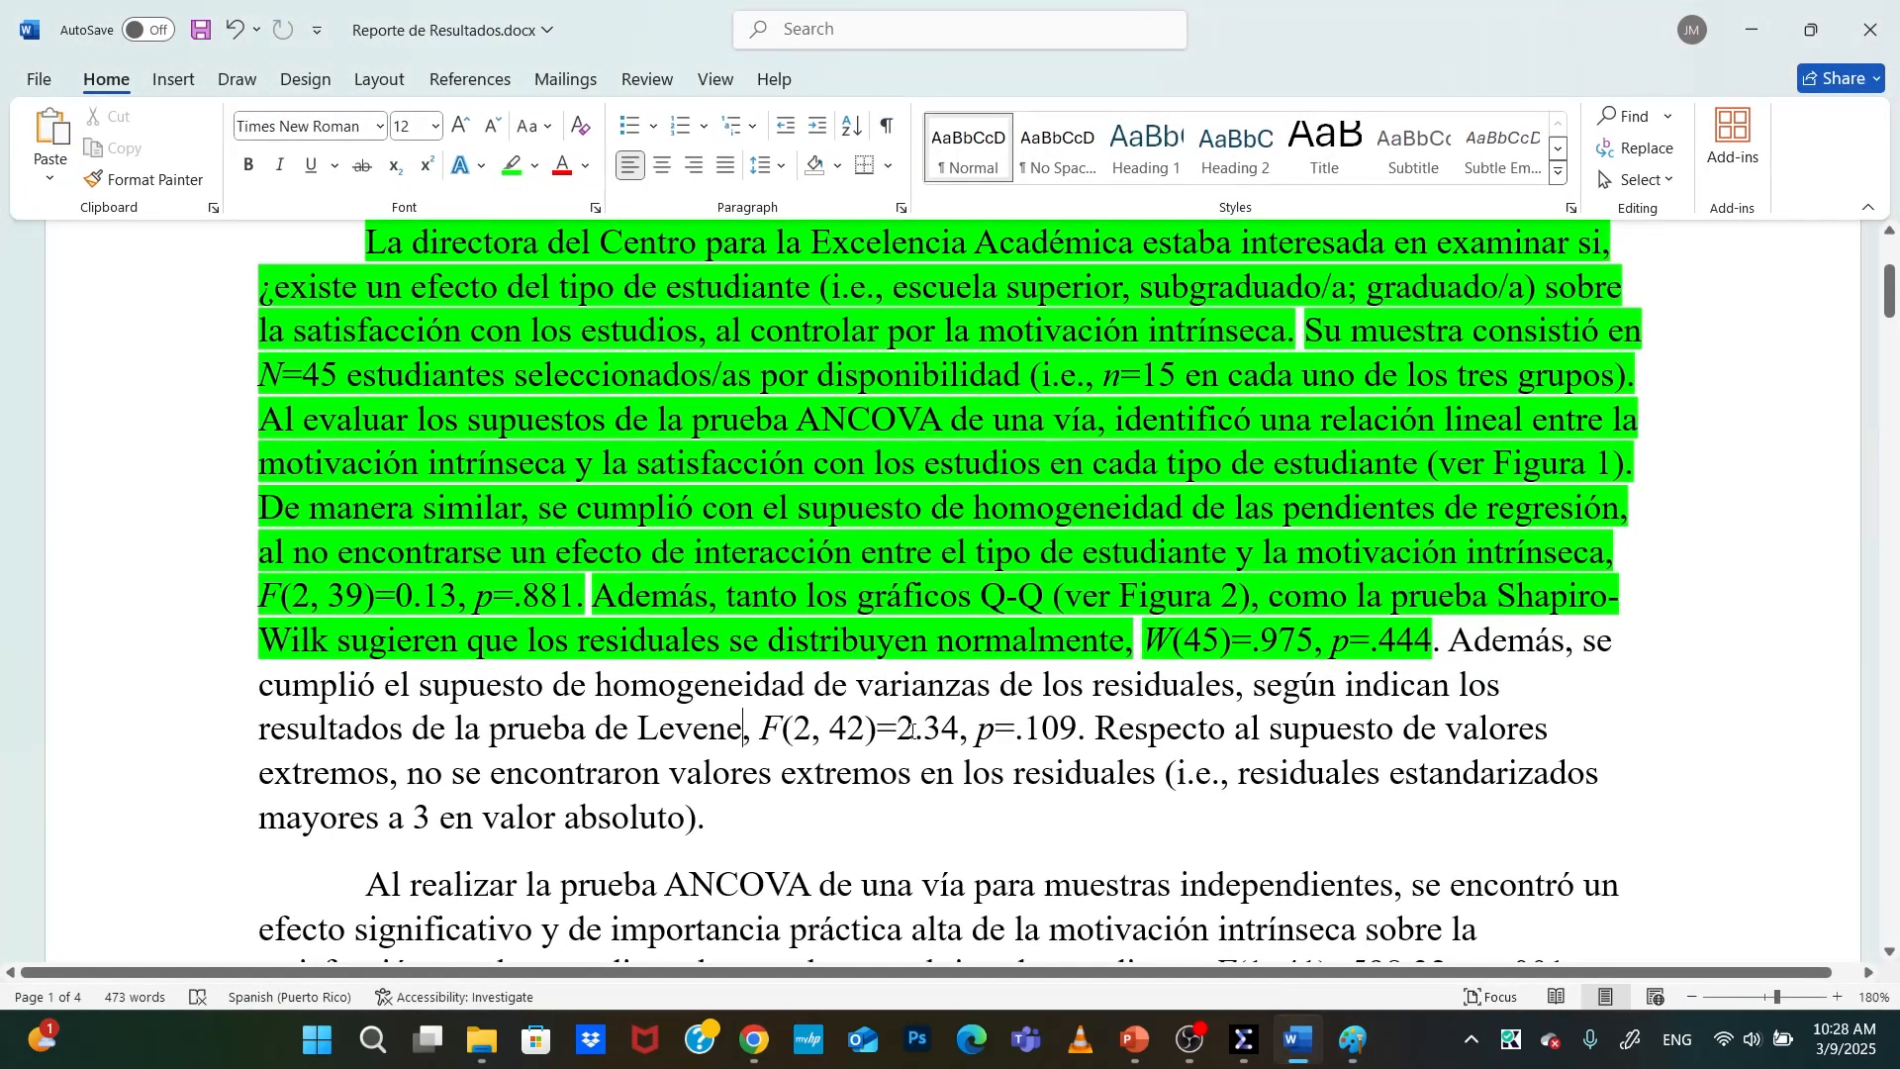
{"action": "key", "text": "alt+Tab"}
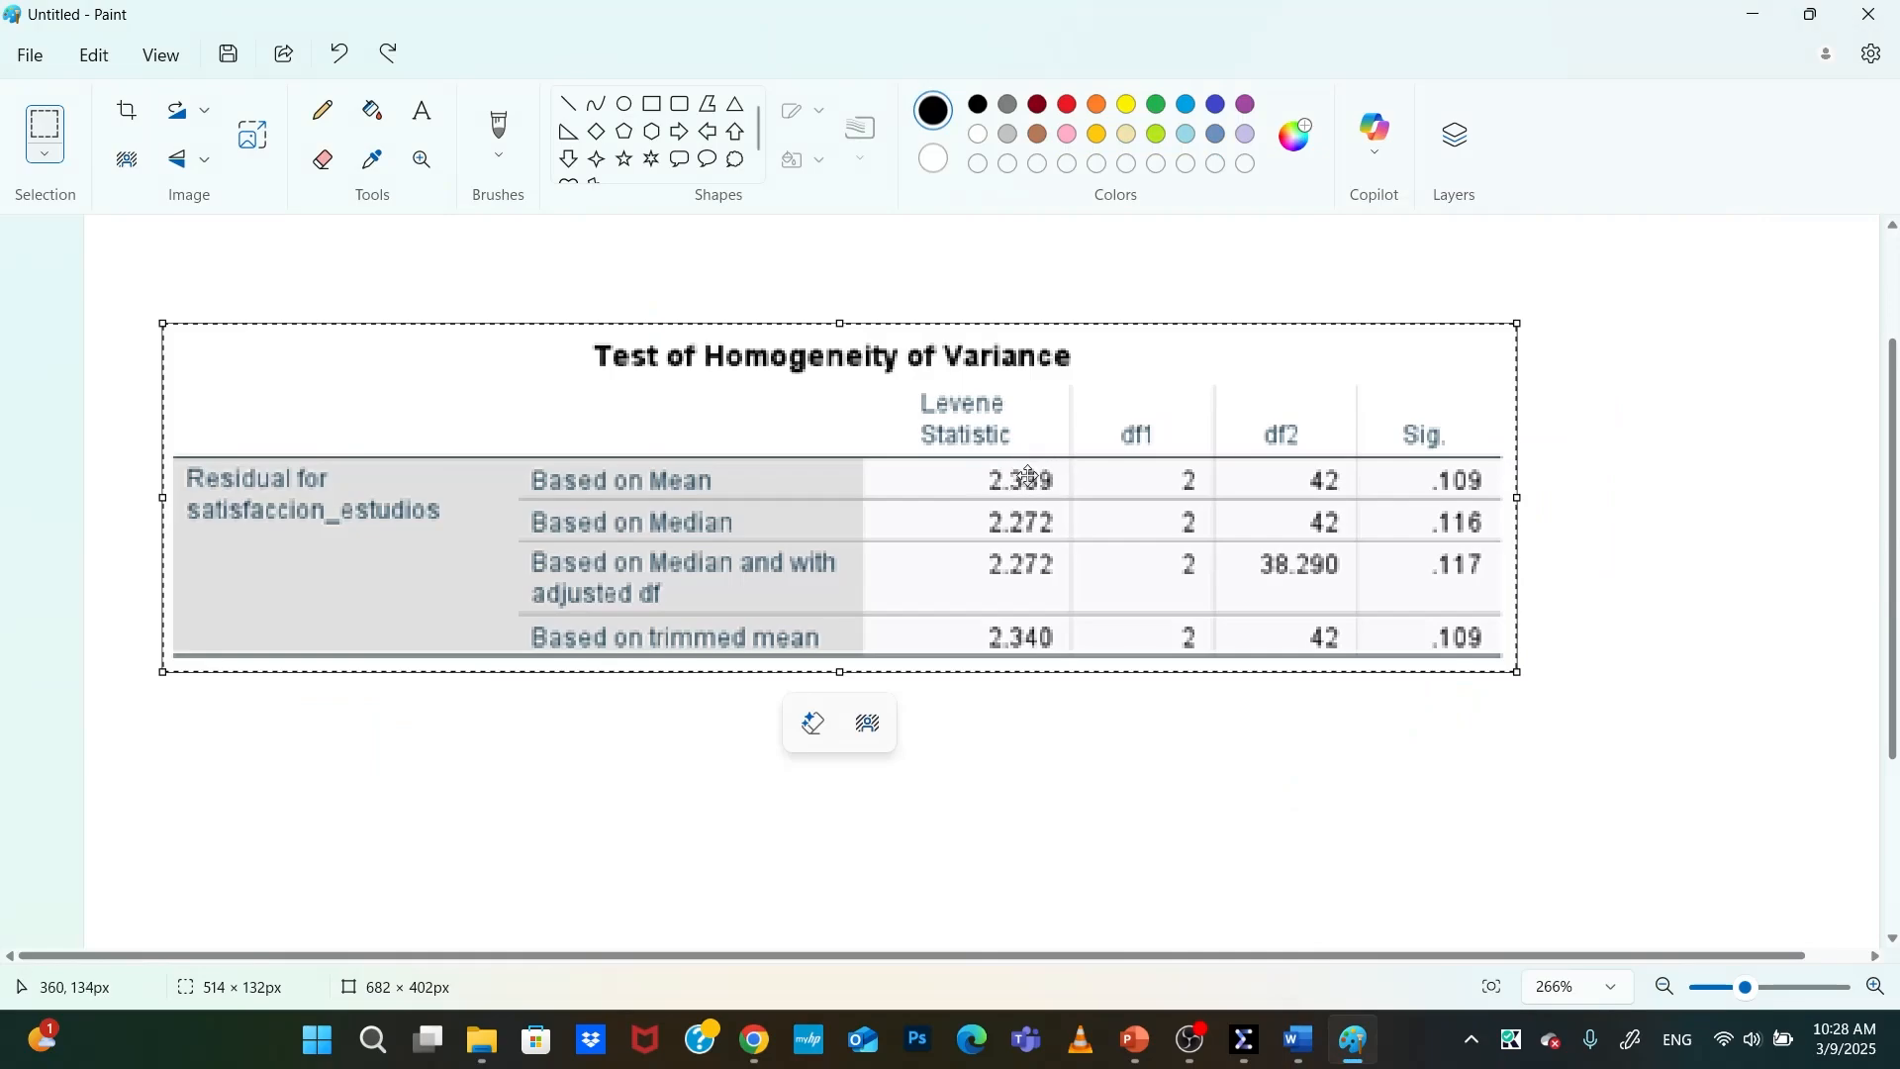
{"action": "left_click", "coordinate": [1298, 1041]}
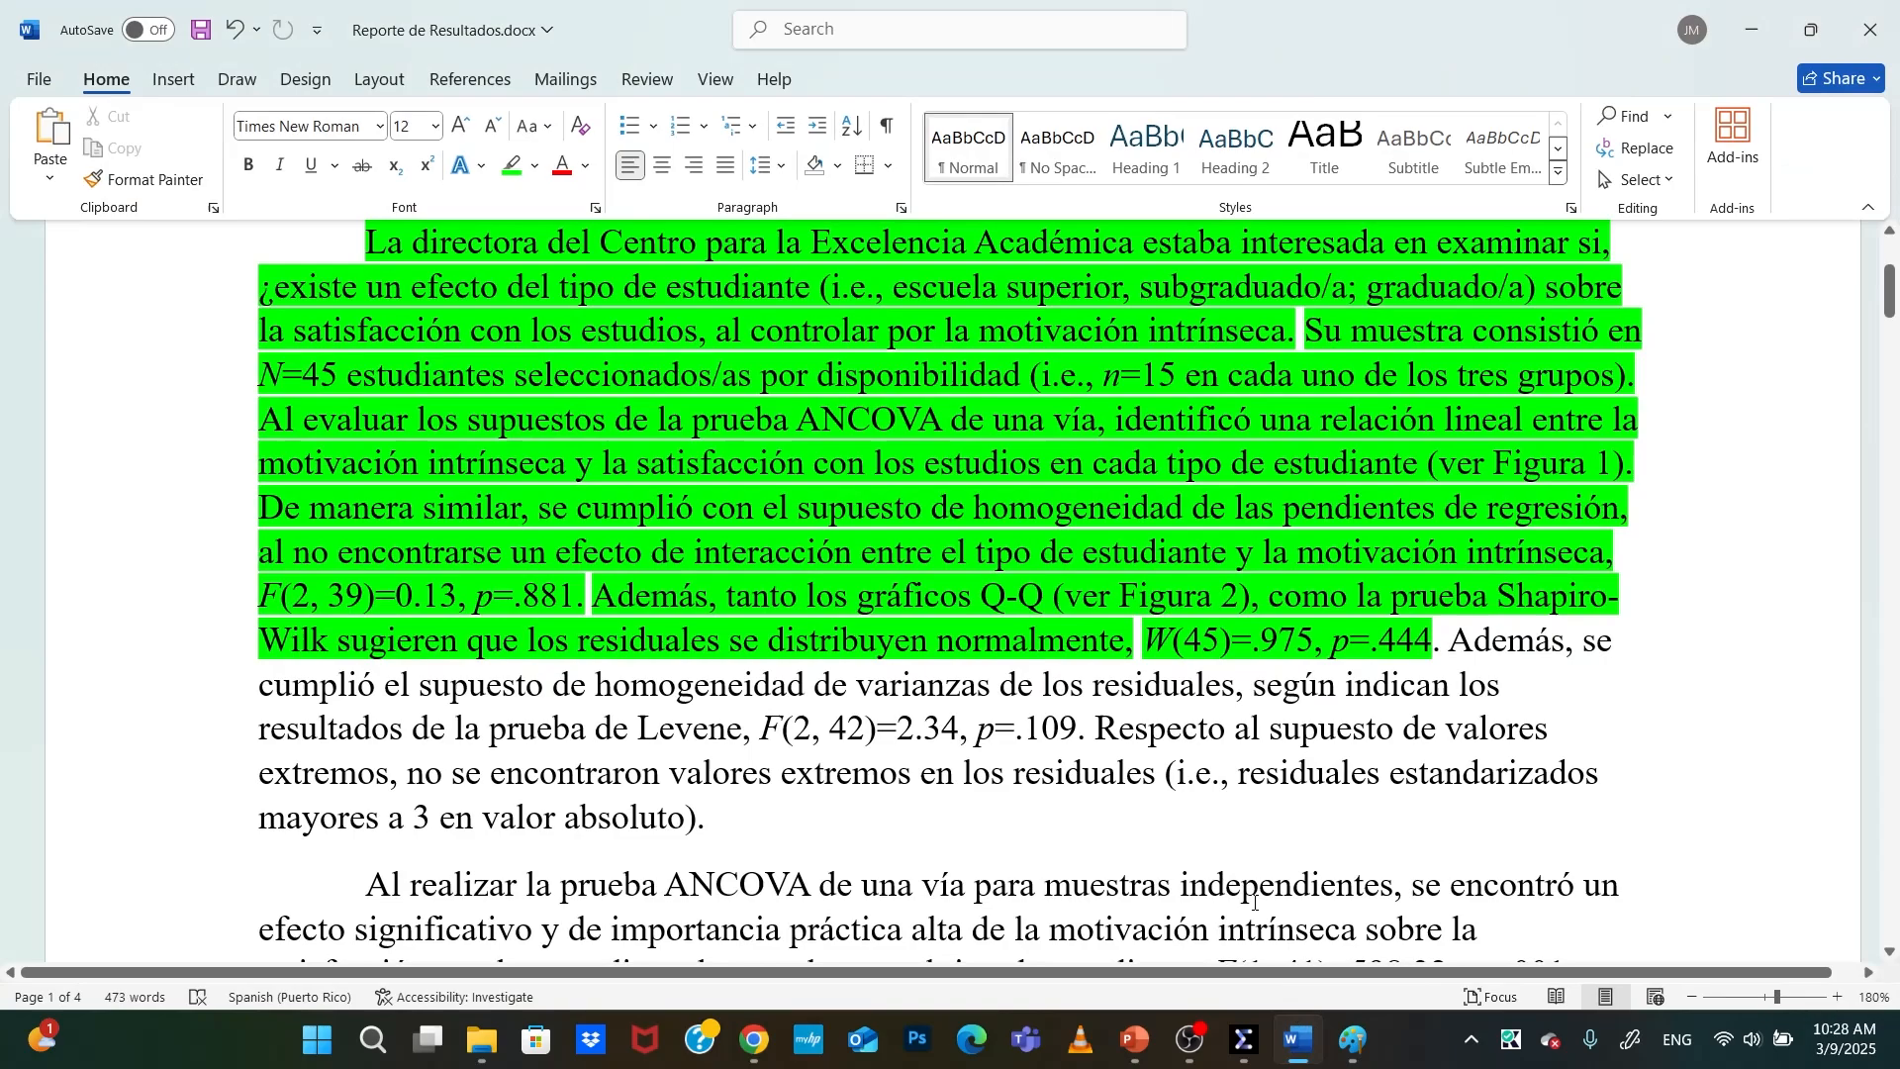
{"action": "left_click", "coordinate": [1354, 1041]}
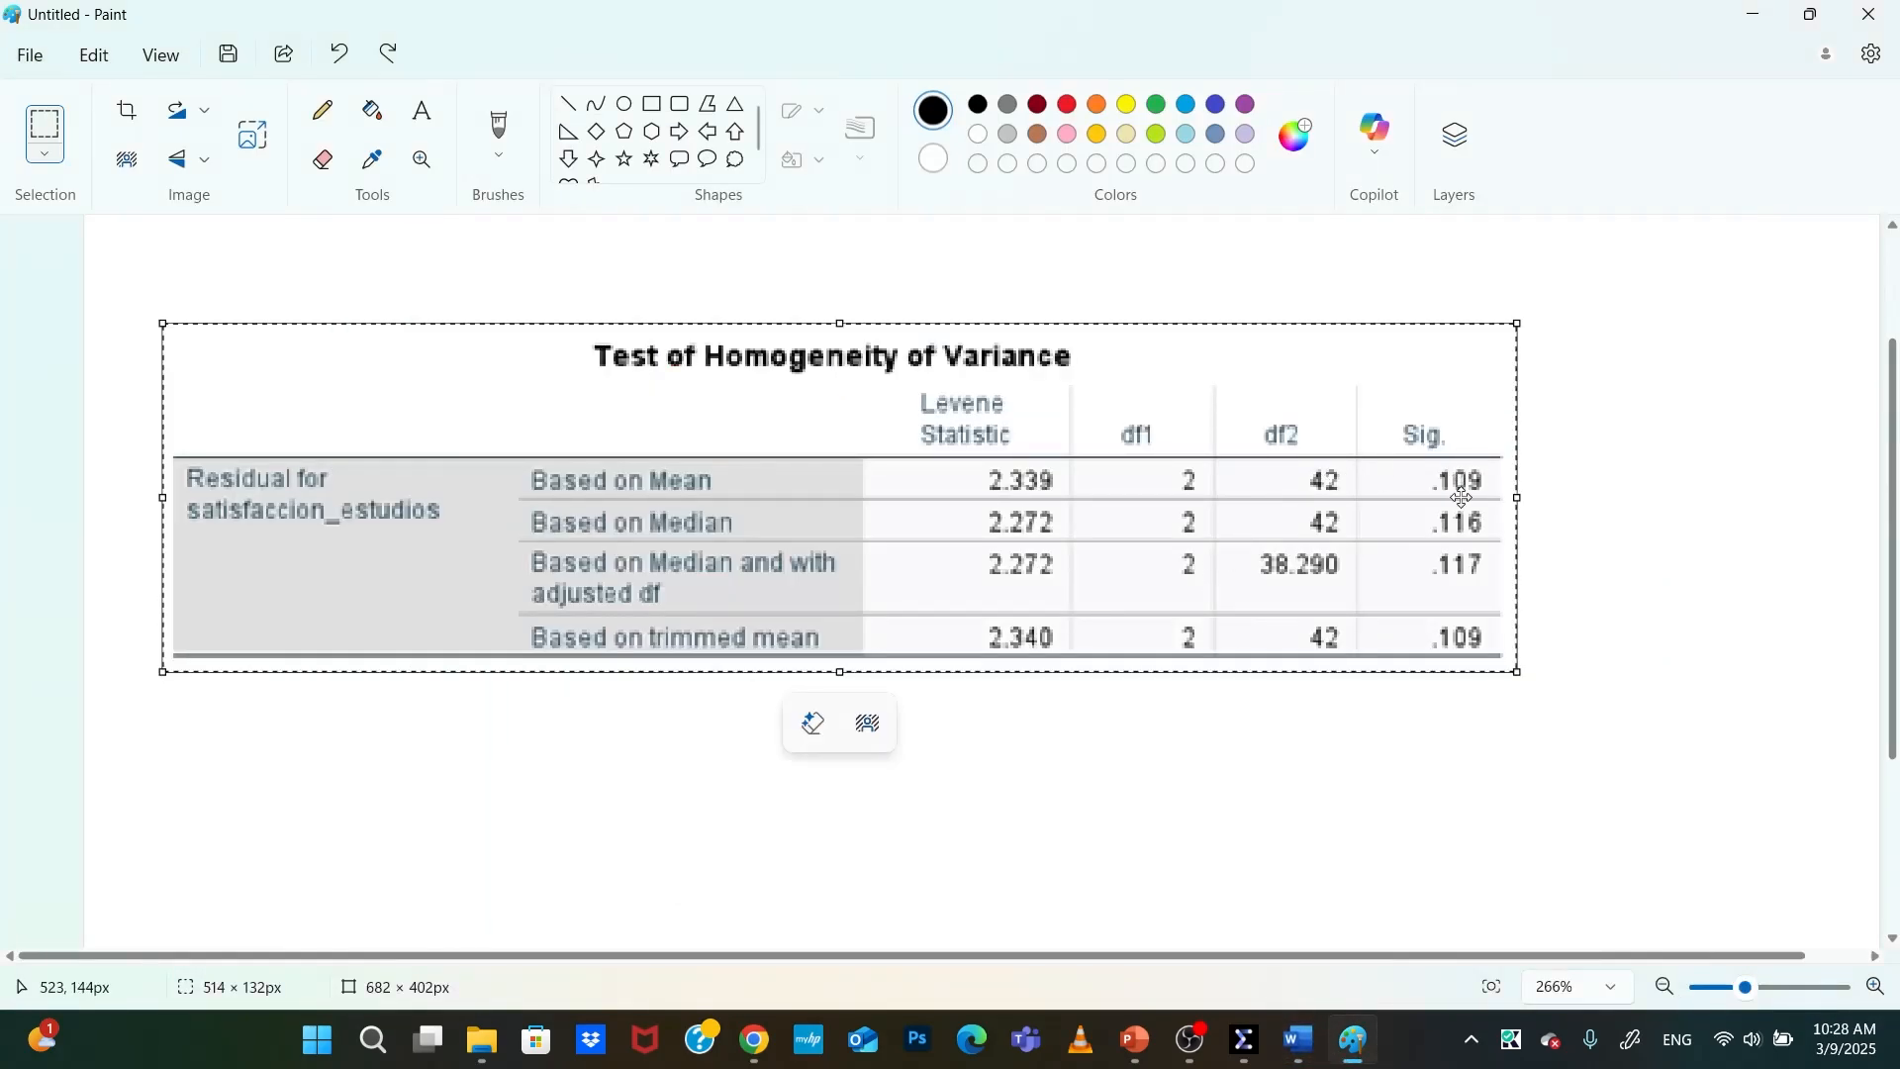
In the Word report, highlight the sentence on homogeneity of variances, from "Además, se cumplió" through "p=.109.", in green
{"action": "left_click", "coordinate": [1295, 1039]}
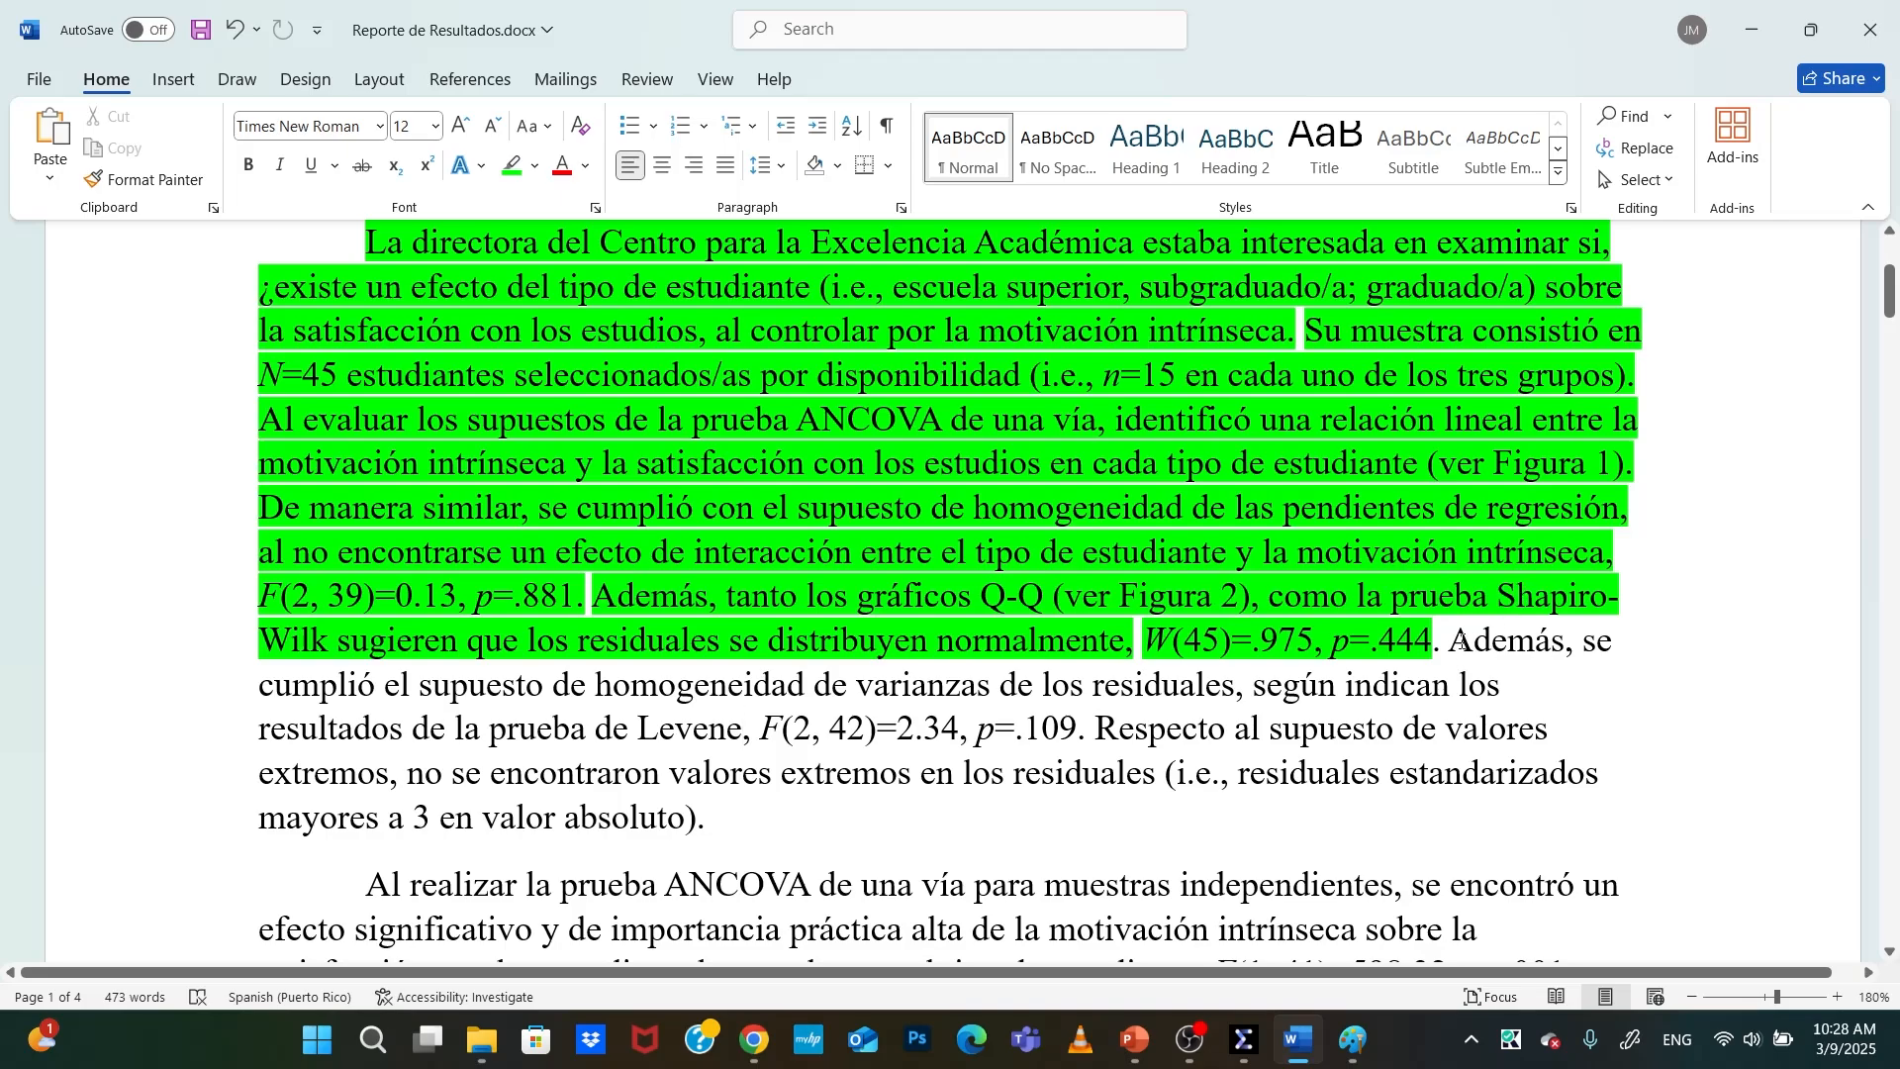
{"action": "left_click_drag", "start_coordinate": [1552, 654], "coordinate": [1091, 730]}
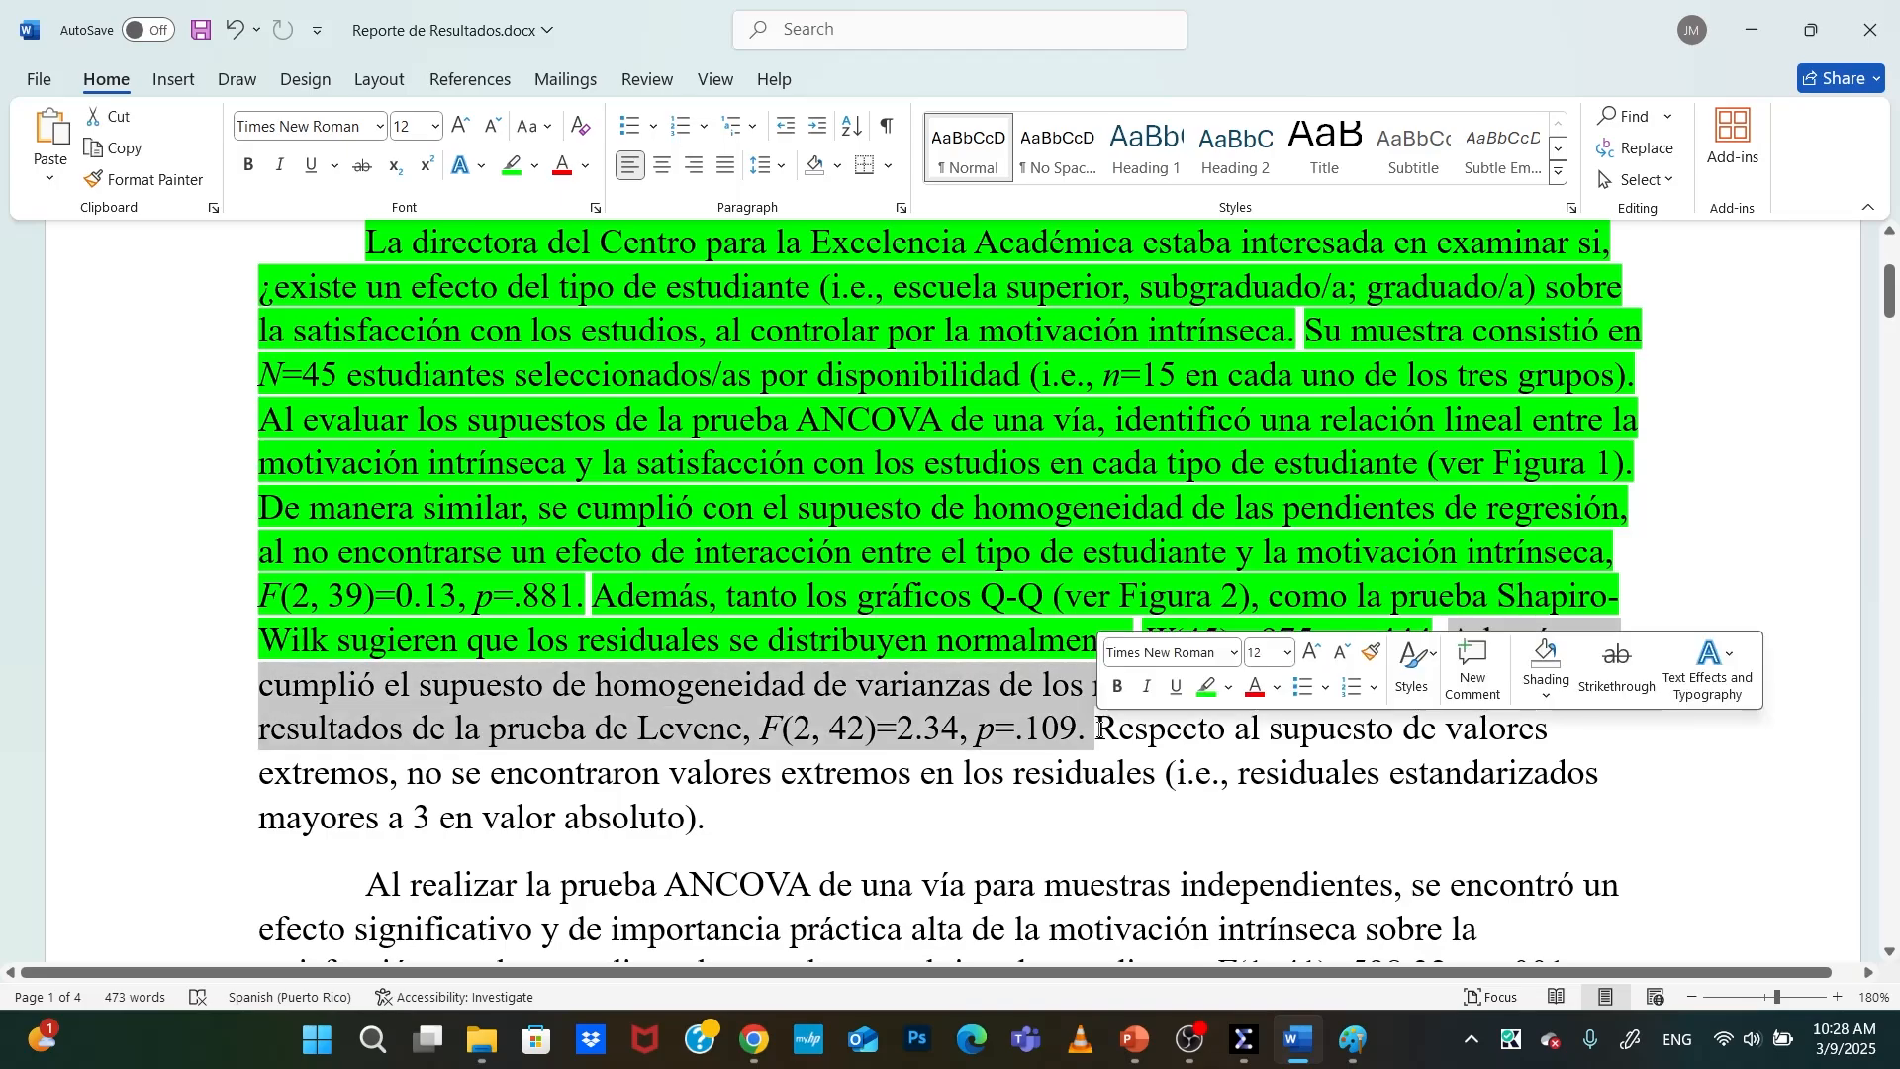
{"action": "left_click", "coordinate": [1210, 685]}
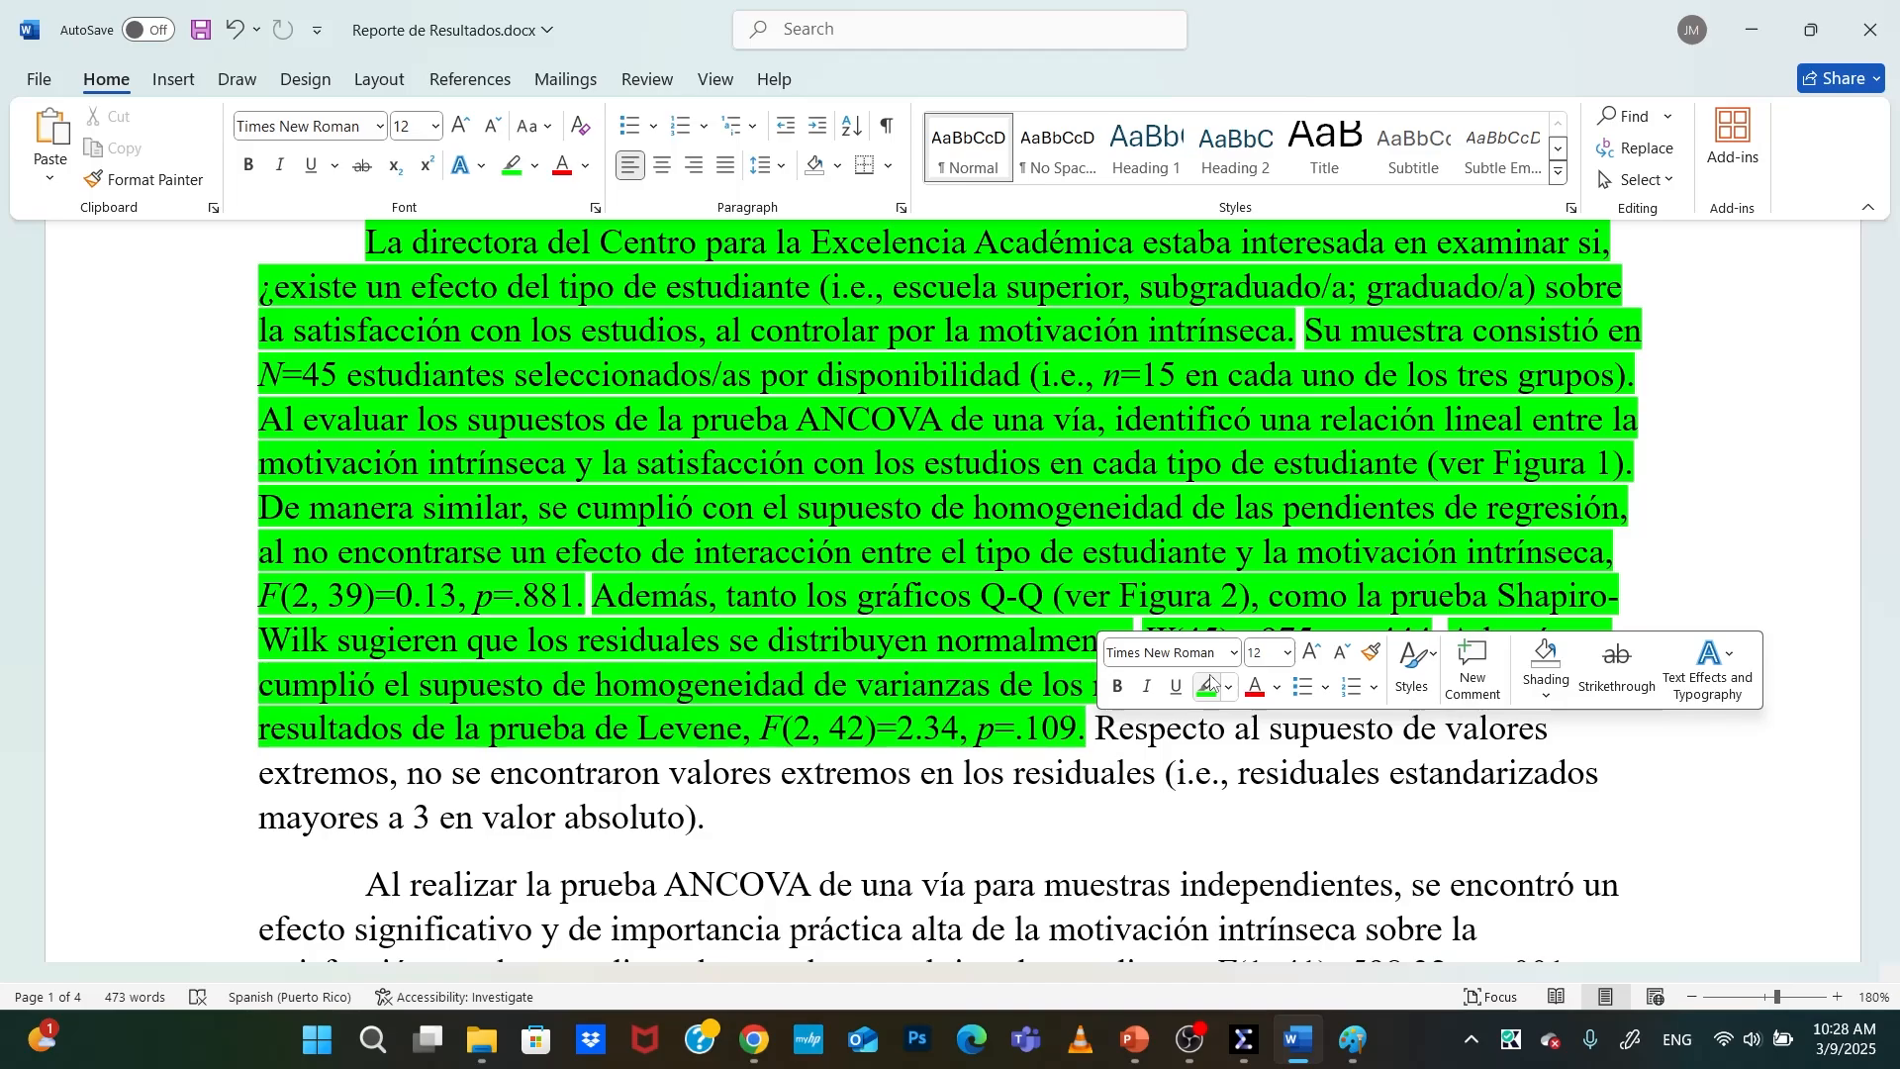
Examine the report's sentence on extreme values, starting at "Respecto al supuesto", and switch to the SPSS data file
{"action": "left_click_drag", "start_coordinate": [1091, 728], "coordinate": [720, 799]}
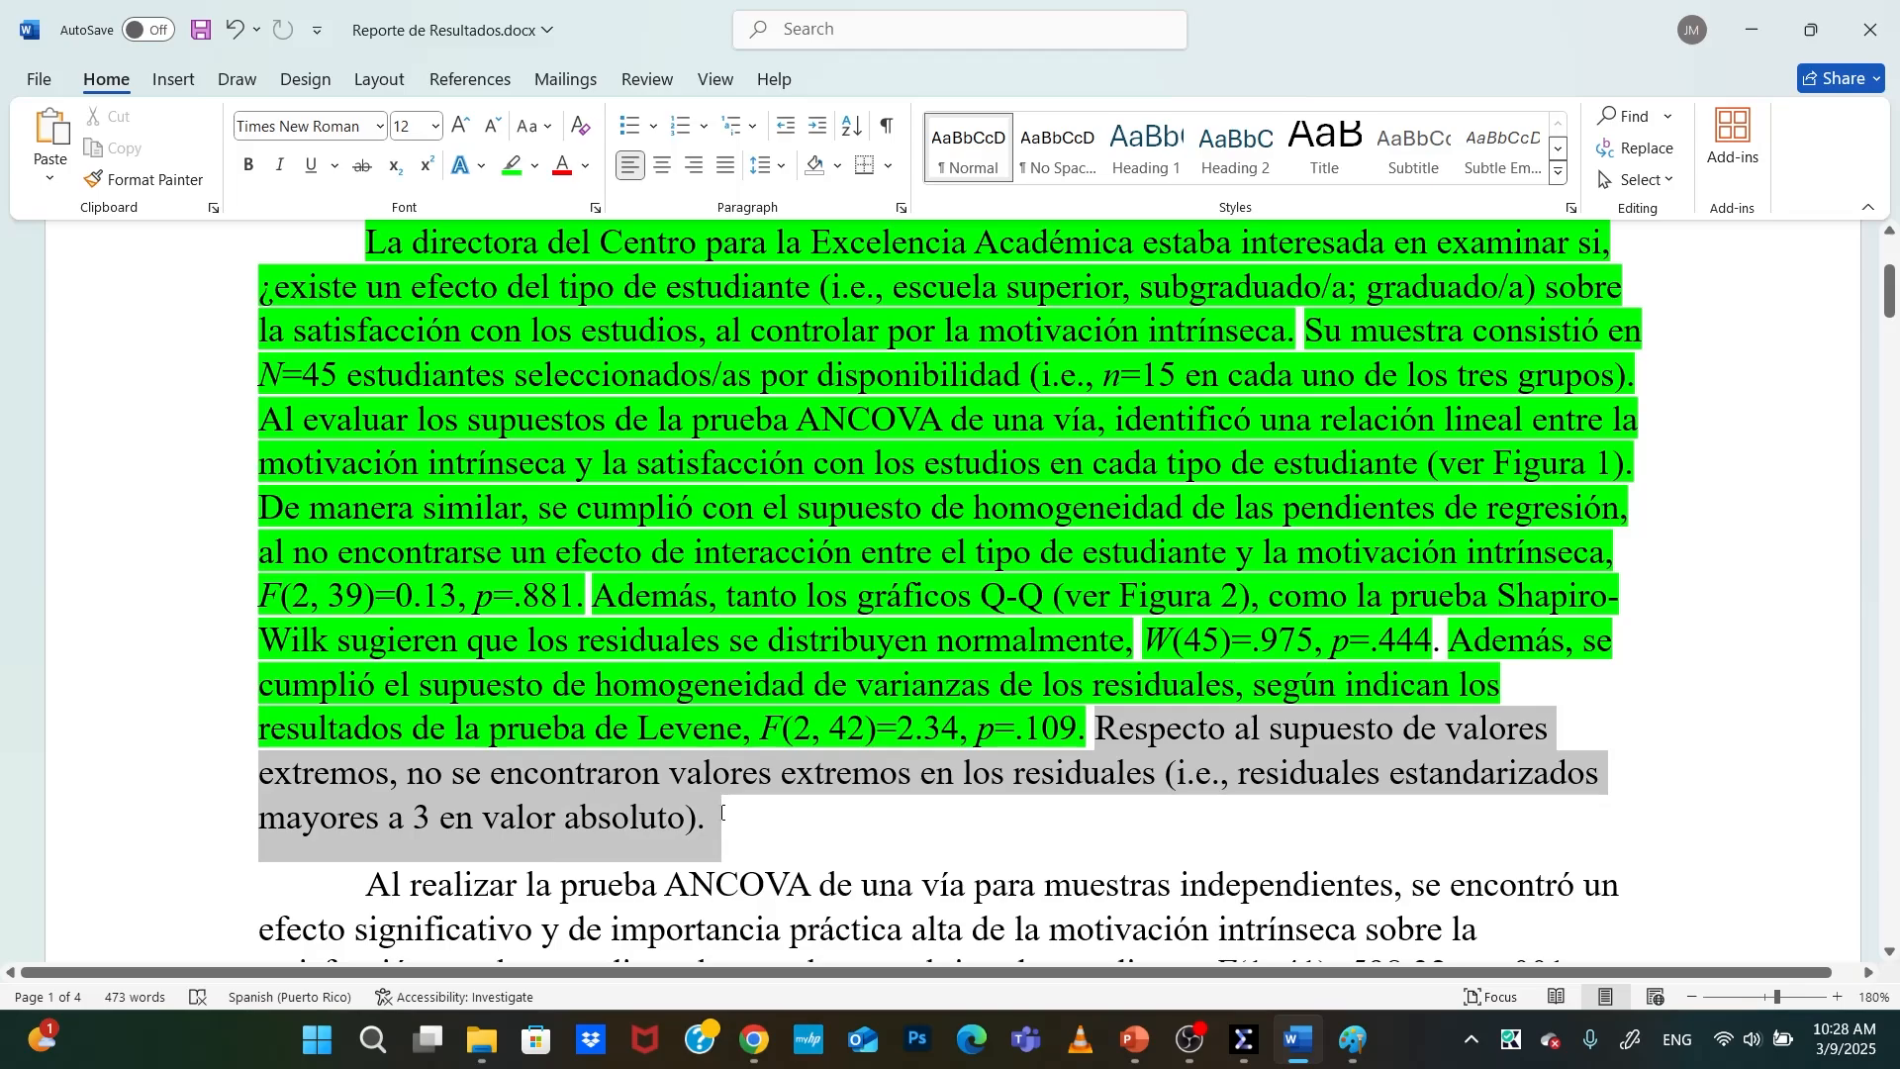
{"action": "left_click", "coordinate": [1258, 855]}
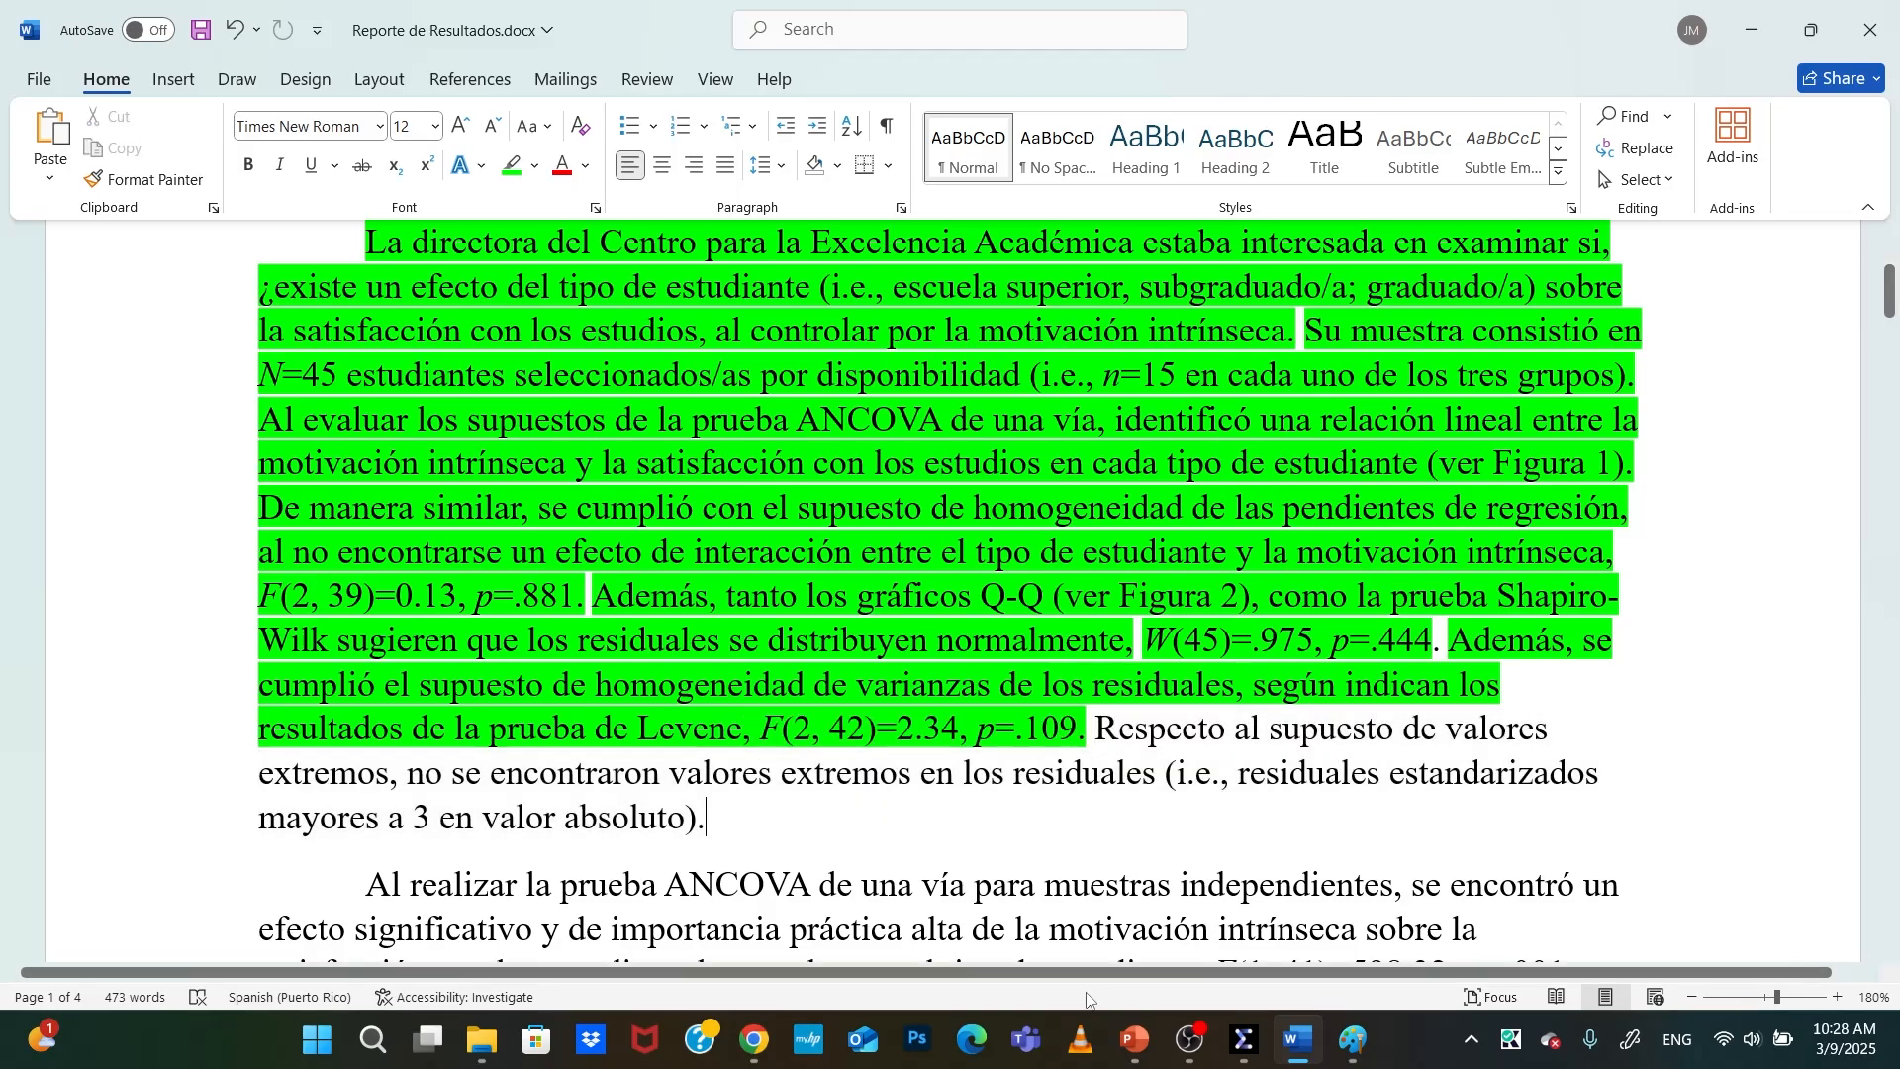
{"action": "left_click", "coordinate": [1317, 1036]}
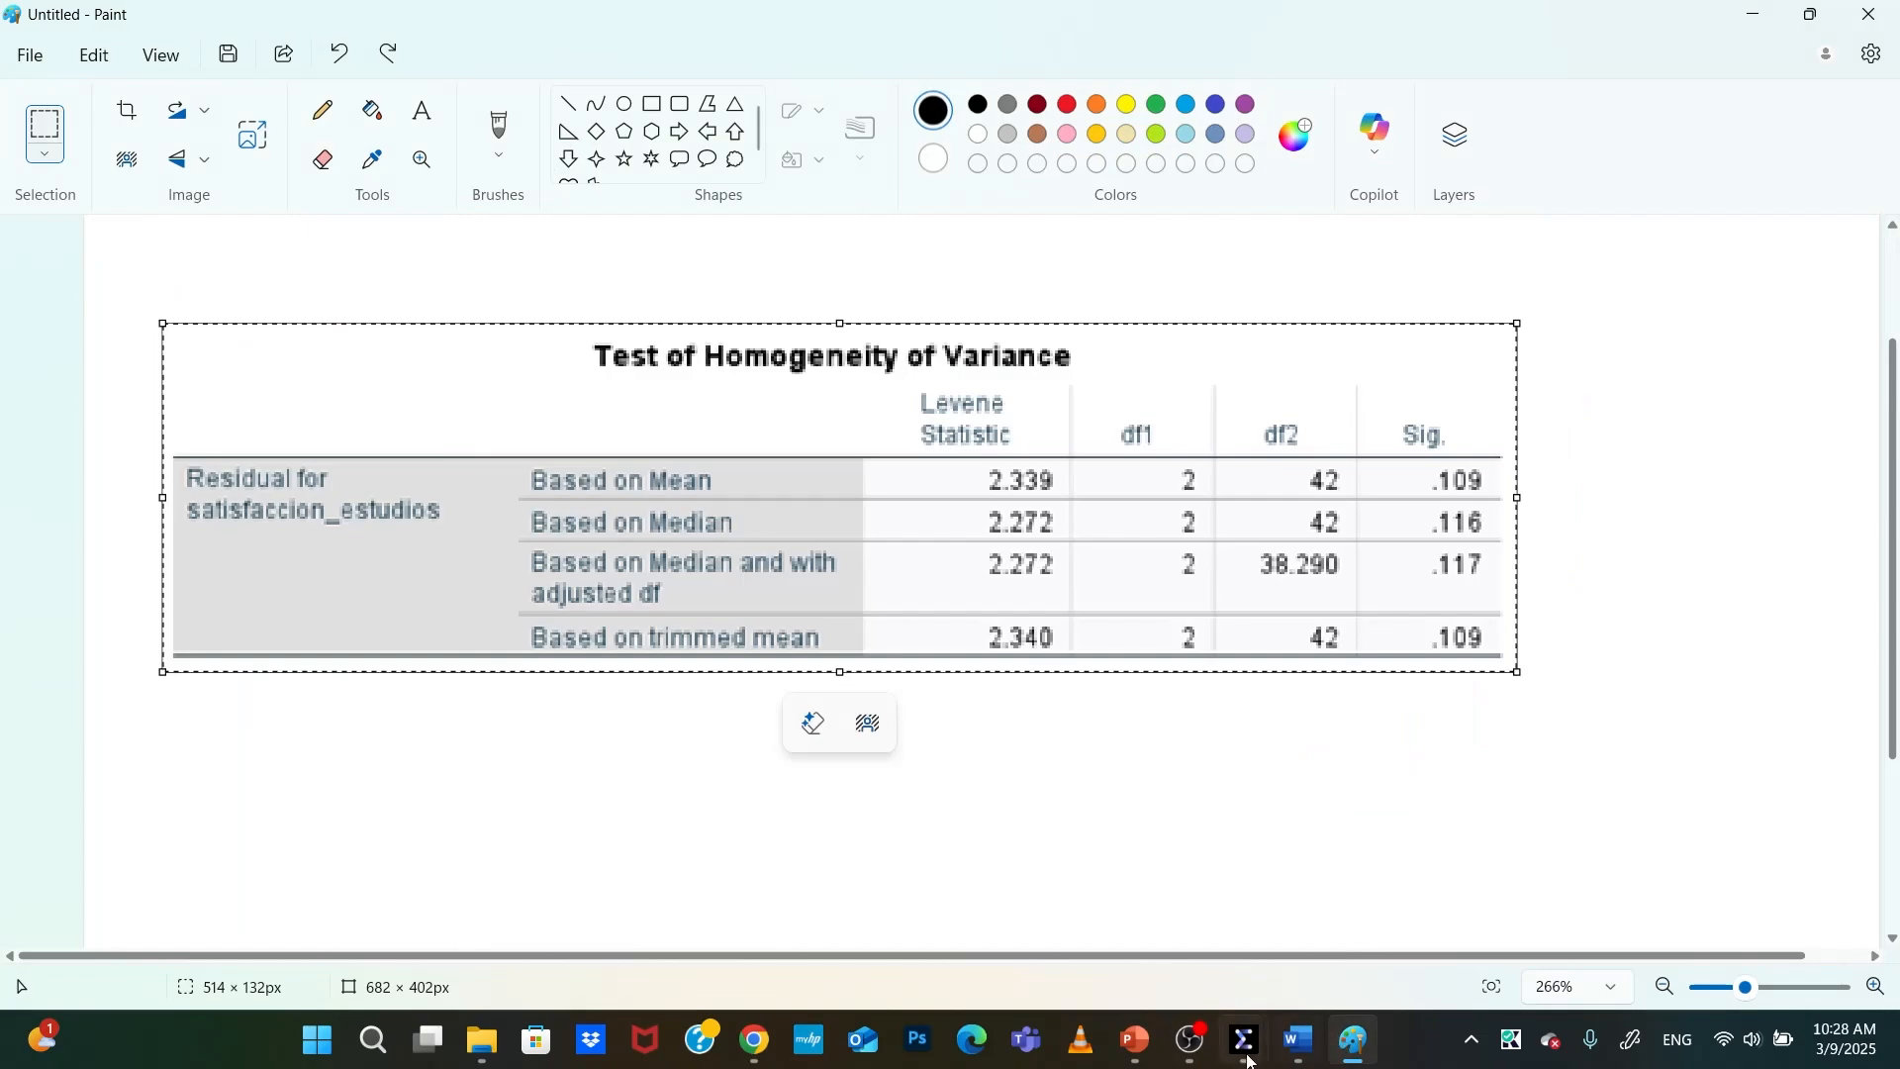
{"action": "mouse_move", "coordinate": [1249, 1055]}
{"action": "left_click", "coordinate": [1112, 892]}
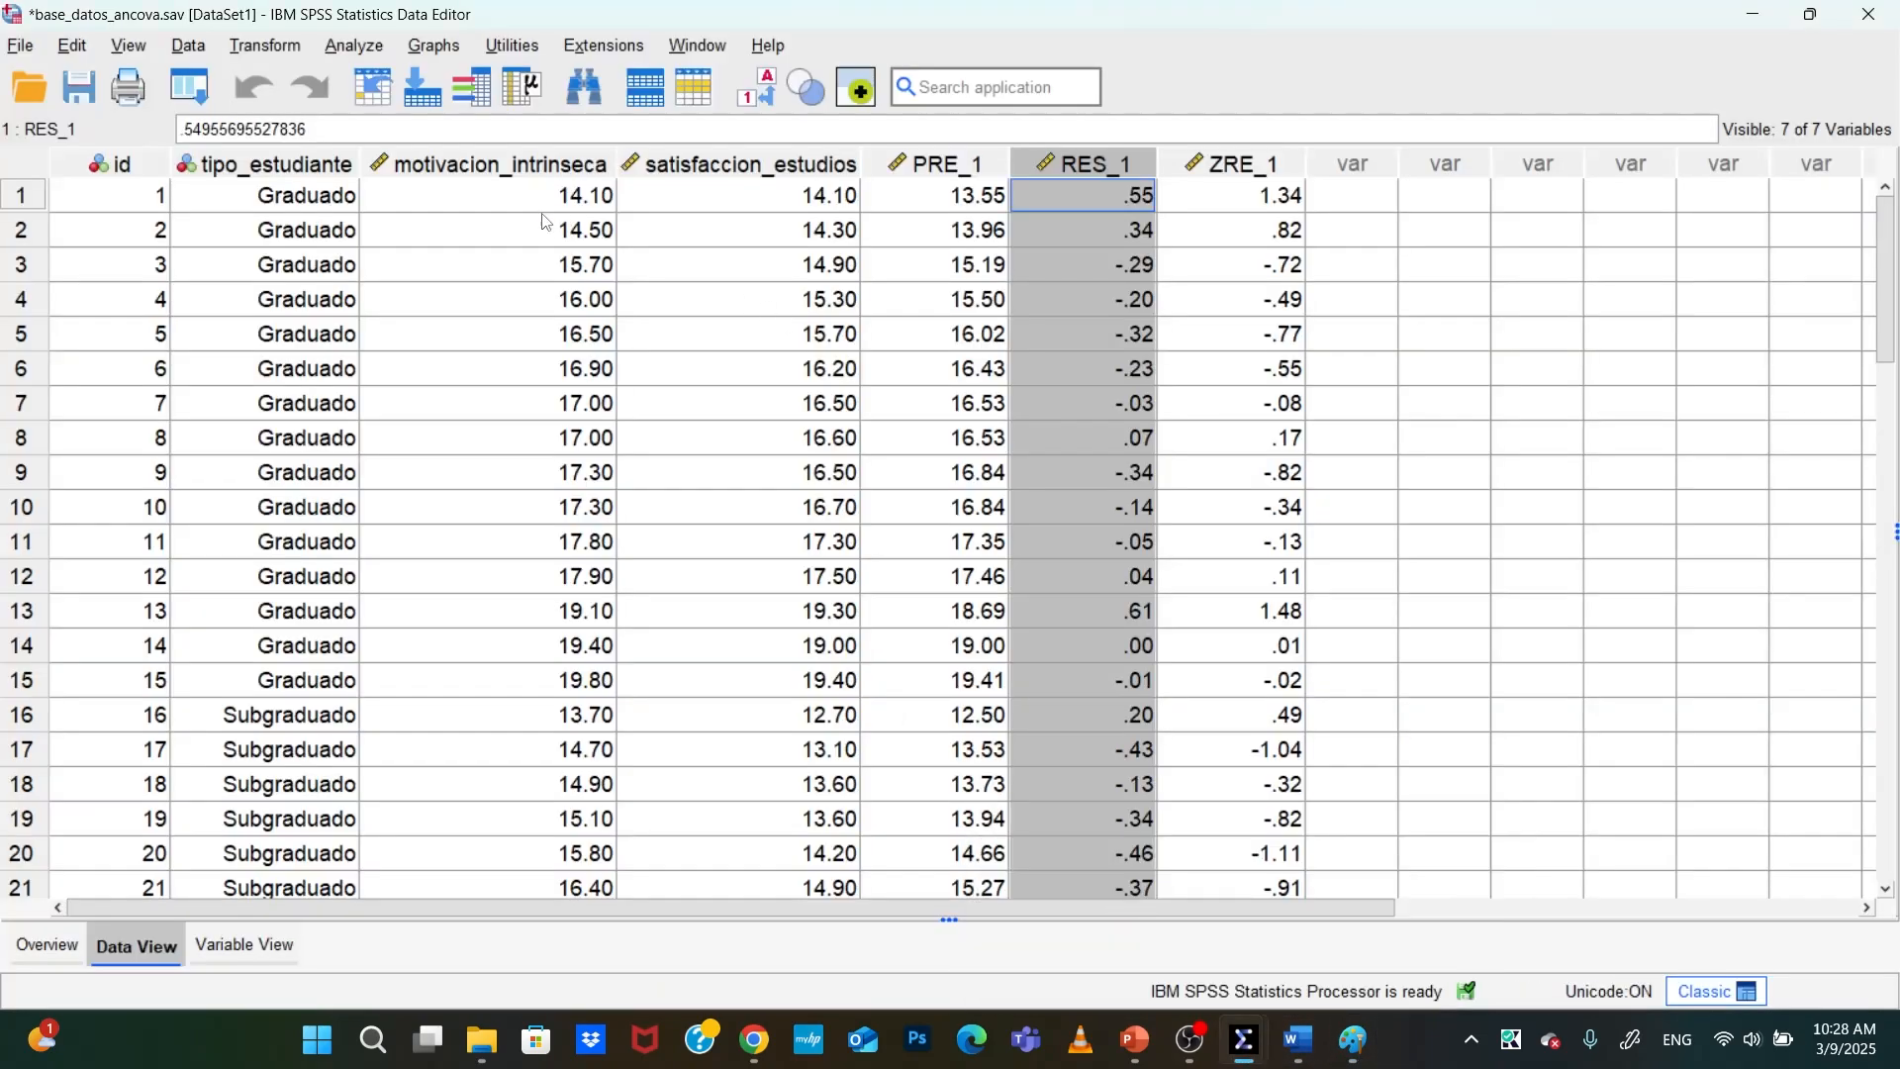
Open a Frequencies analysis, list the variables by name instead of label, and add ZRE_1 for analysis
{"action": "left_click", "coordinate": [355, 48]}
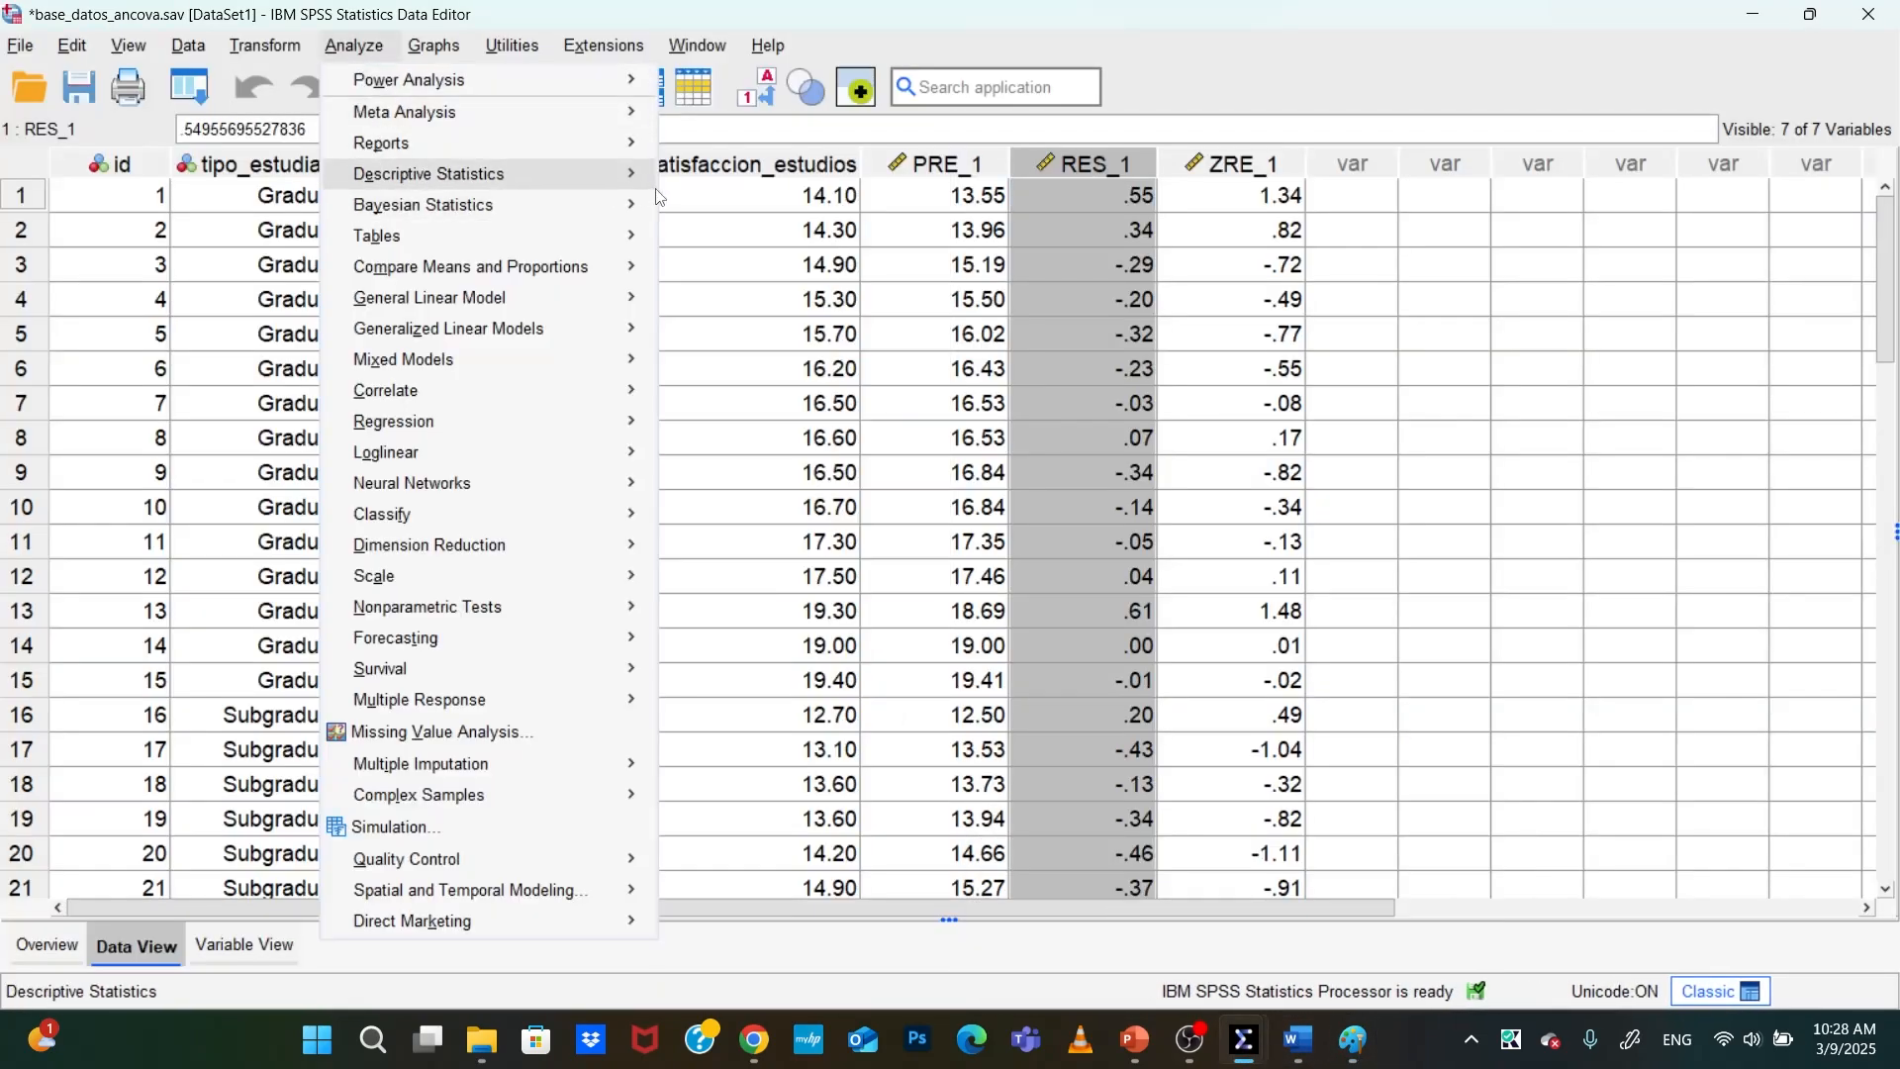
{"action": "mouse_move", "coordinate": [514, 174]}
{"action": "left_click", "coordinate": [728, 175]}
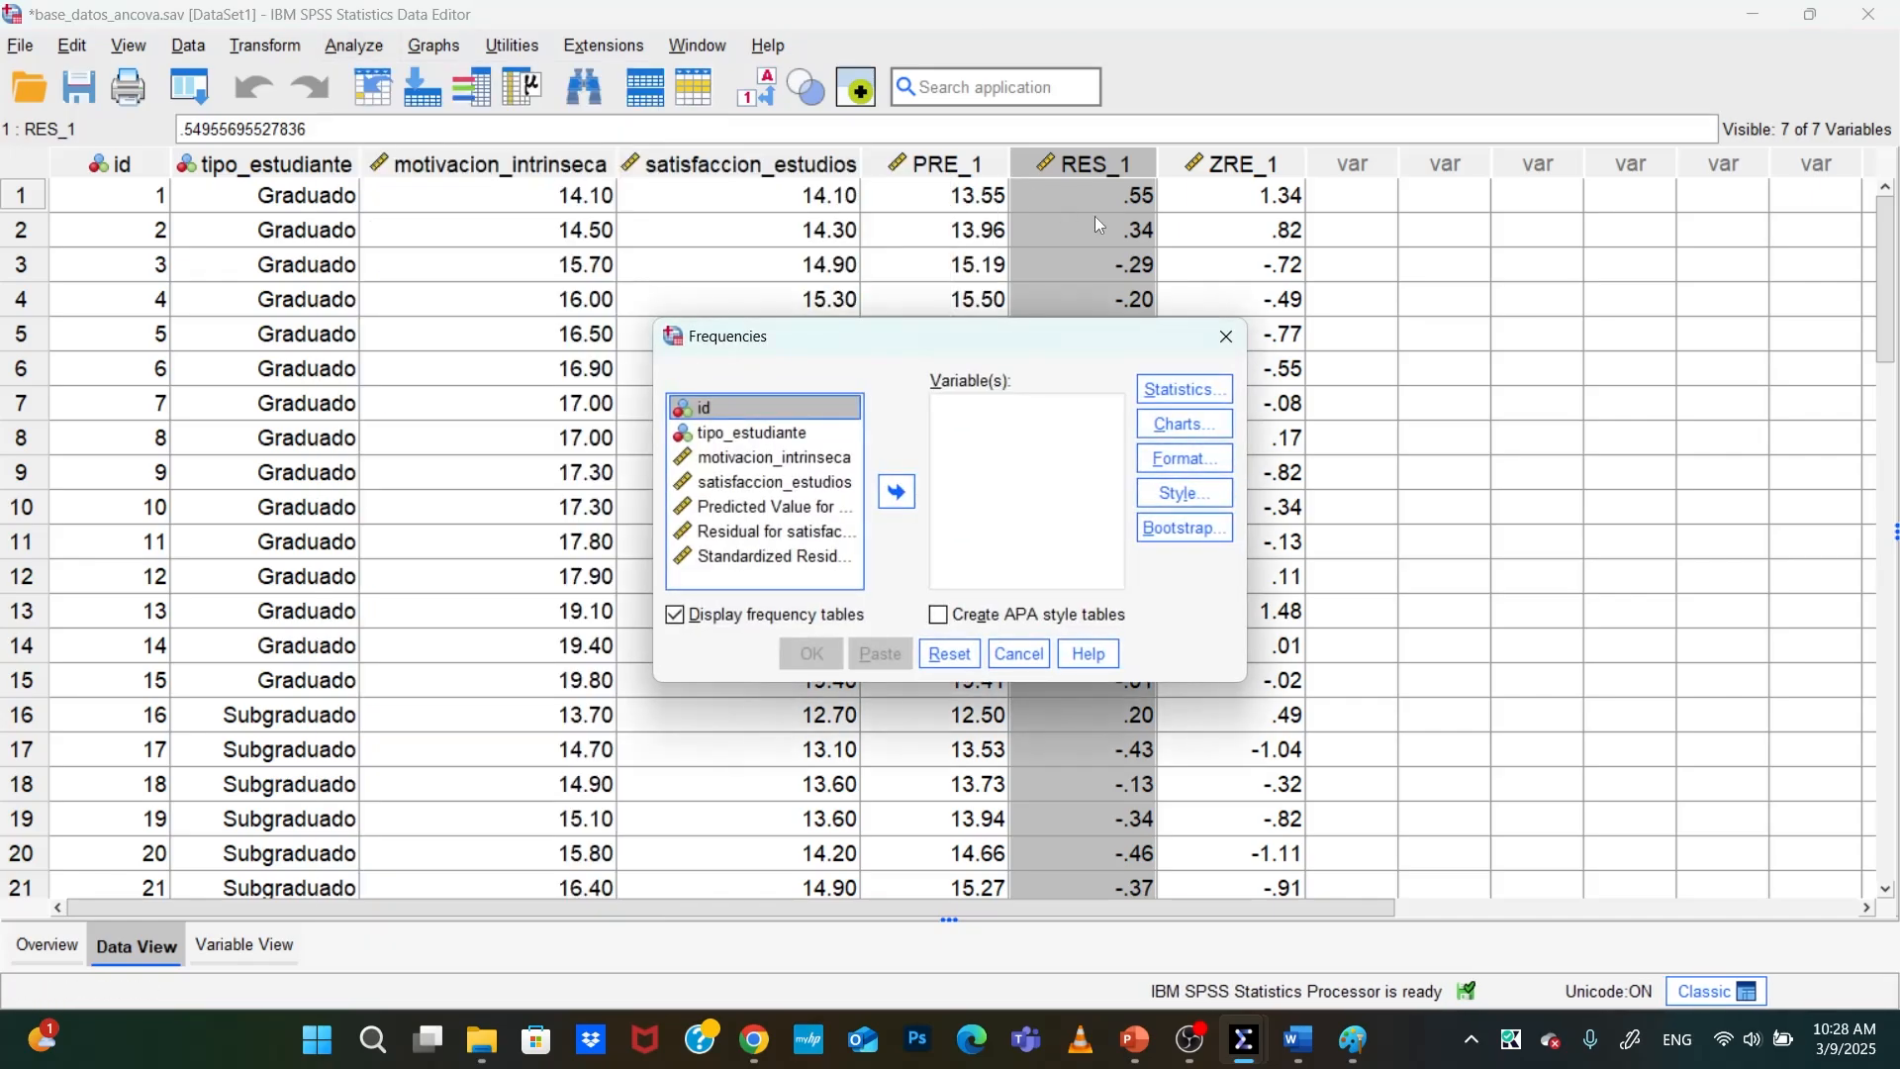
{"action": "right_click", "coordinate": [751, 509]}
{"action": "left_click", "coordinate": [778, 542]}
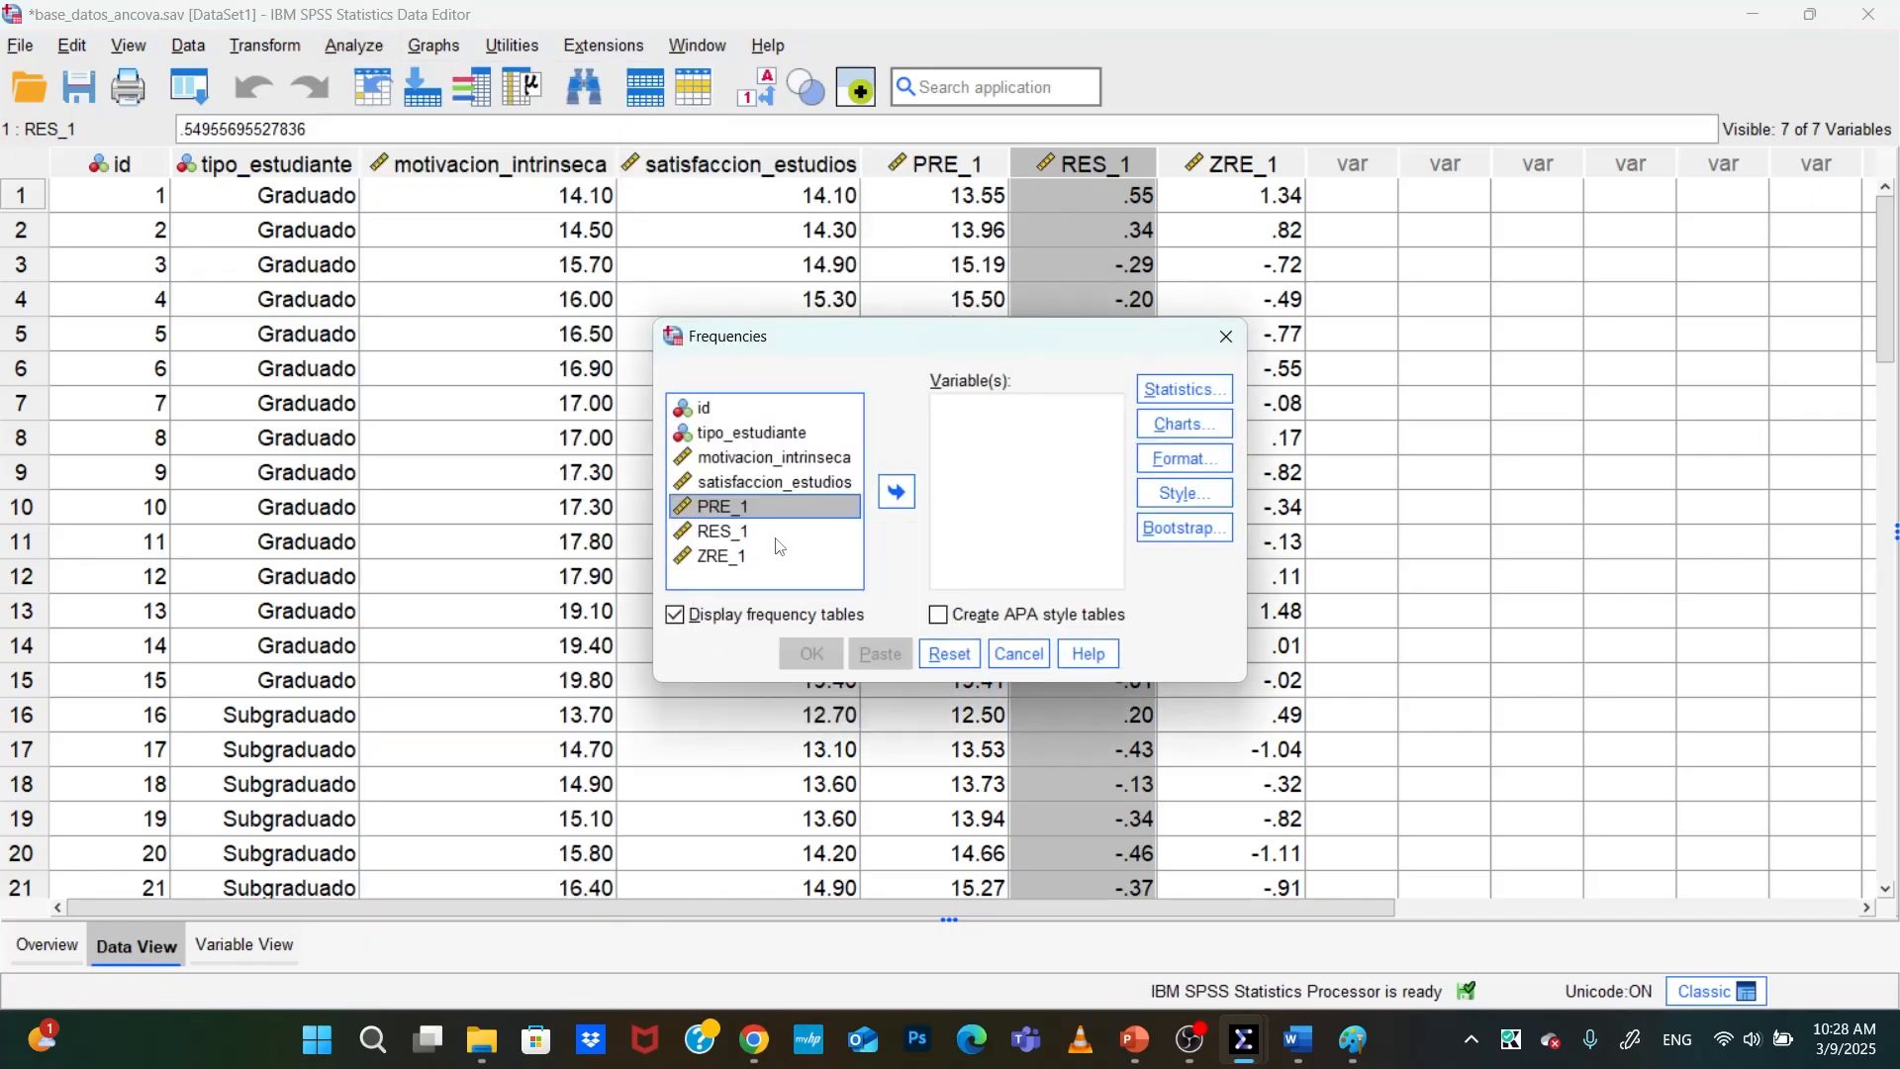
{"action": "left_click_drag", "start_coordinate": [737, 566], "coordinate": [990, 435]}
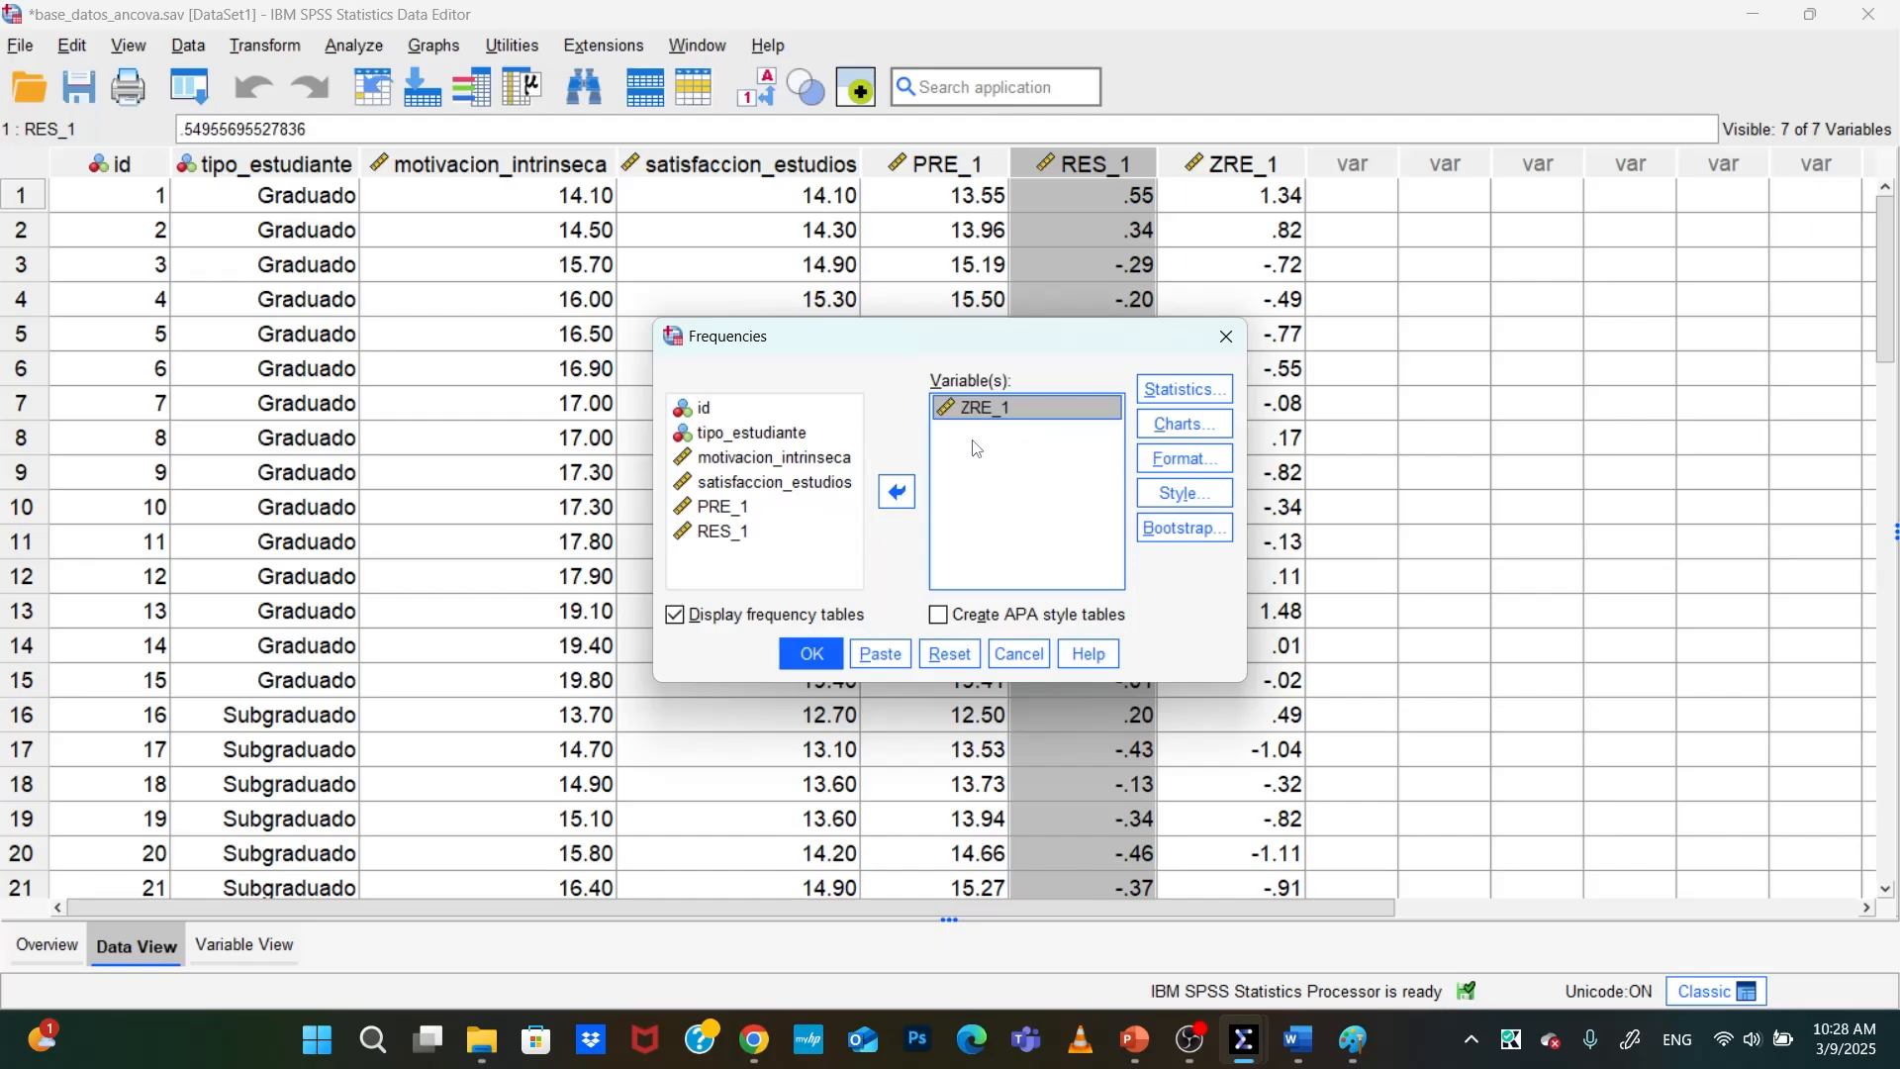
Request the minimum and maximum statistics for ZRE_1 and run the Frequencies analysis
{"action": "left_click", "coordinate": [1183, 389]}
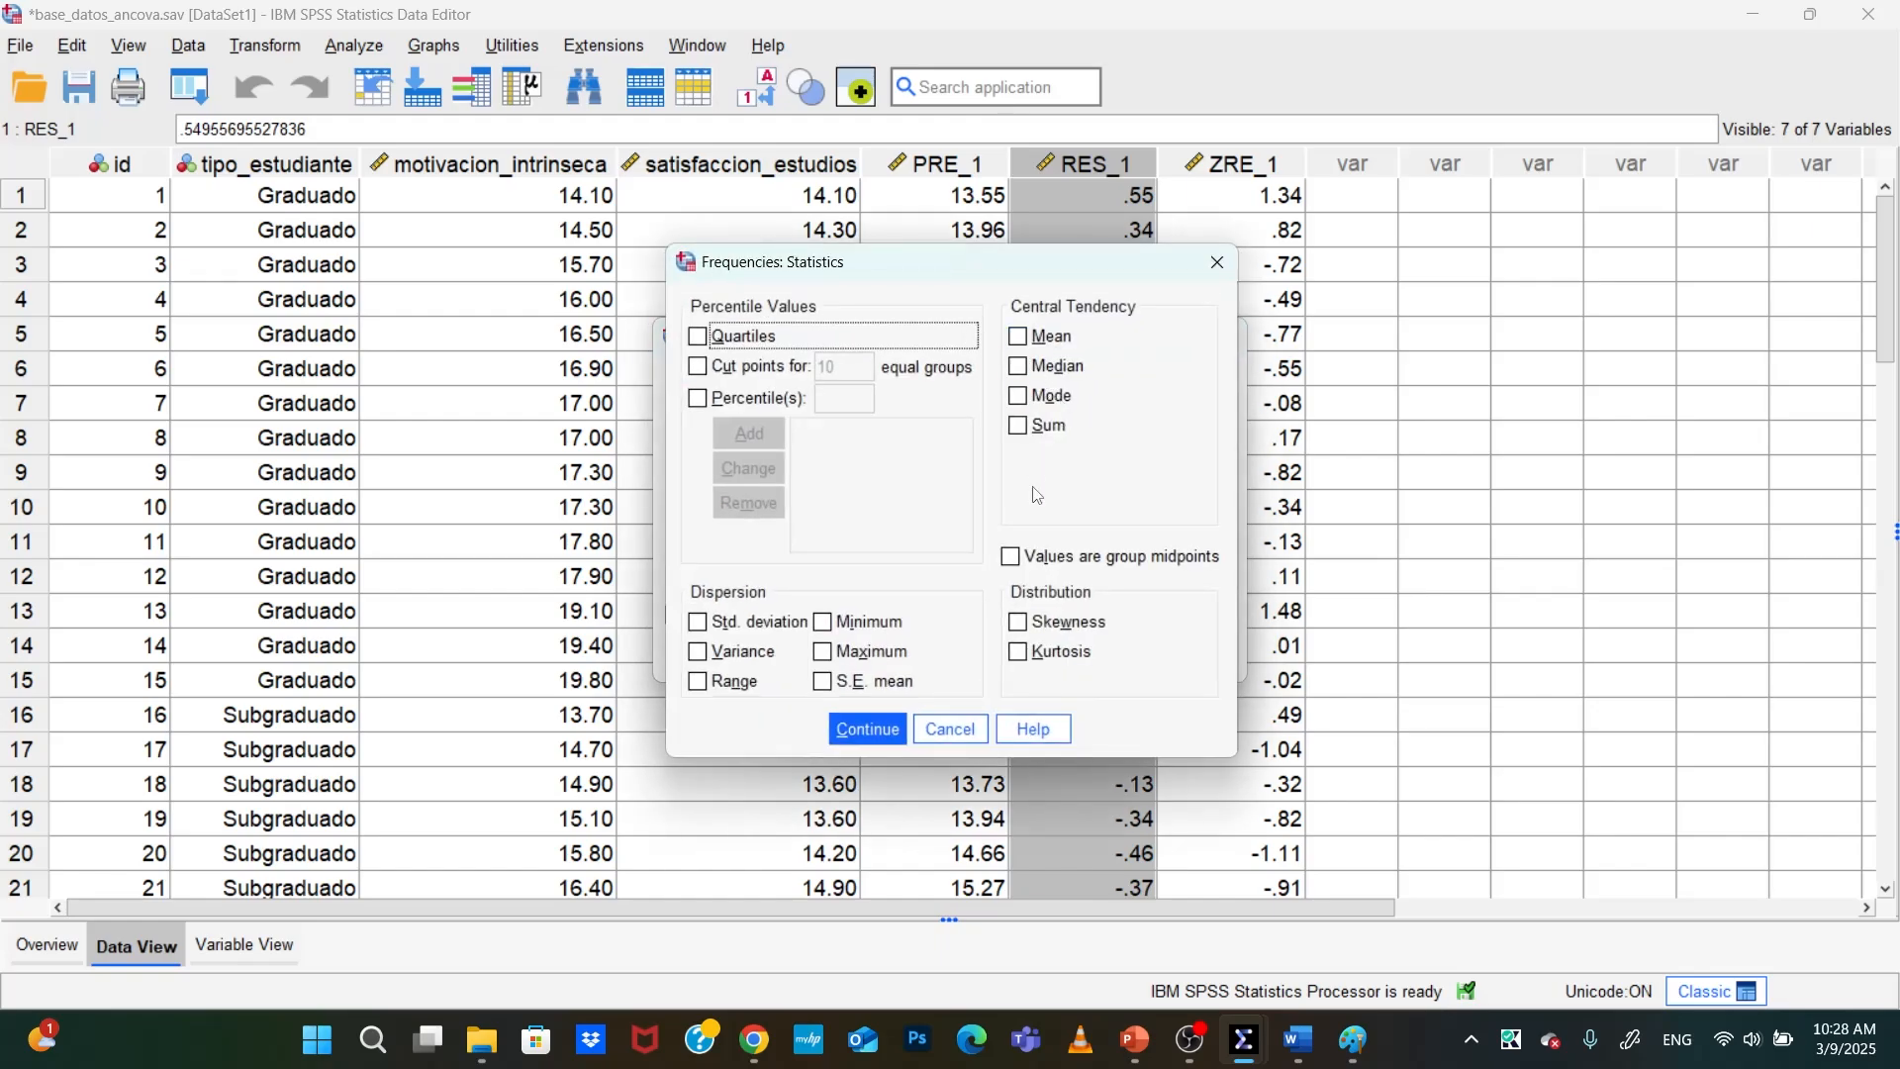
{"action": "left_click", "coordinate": [824, 622]}
{"action": "left_click", "coordinate": [824, 652]}
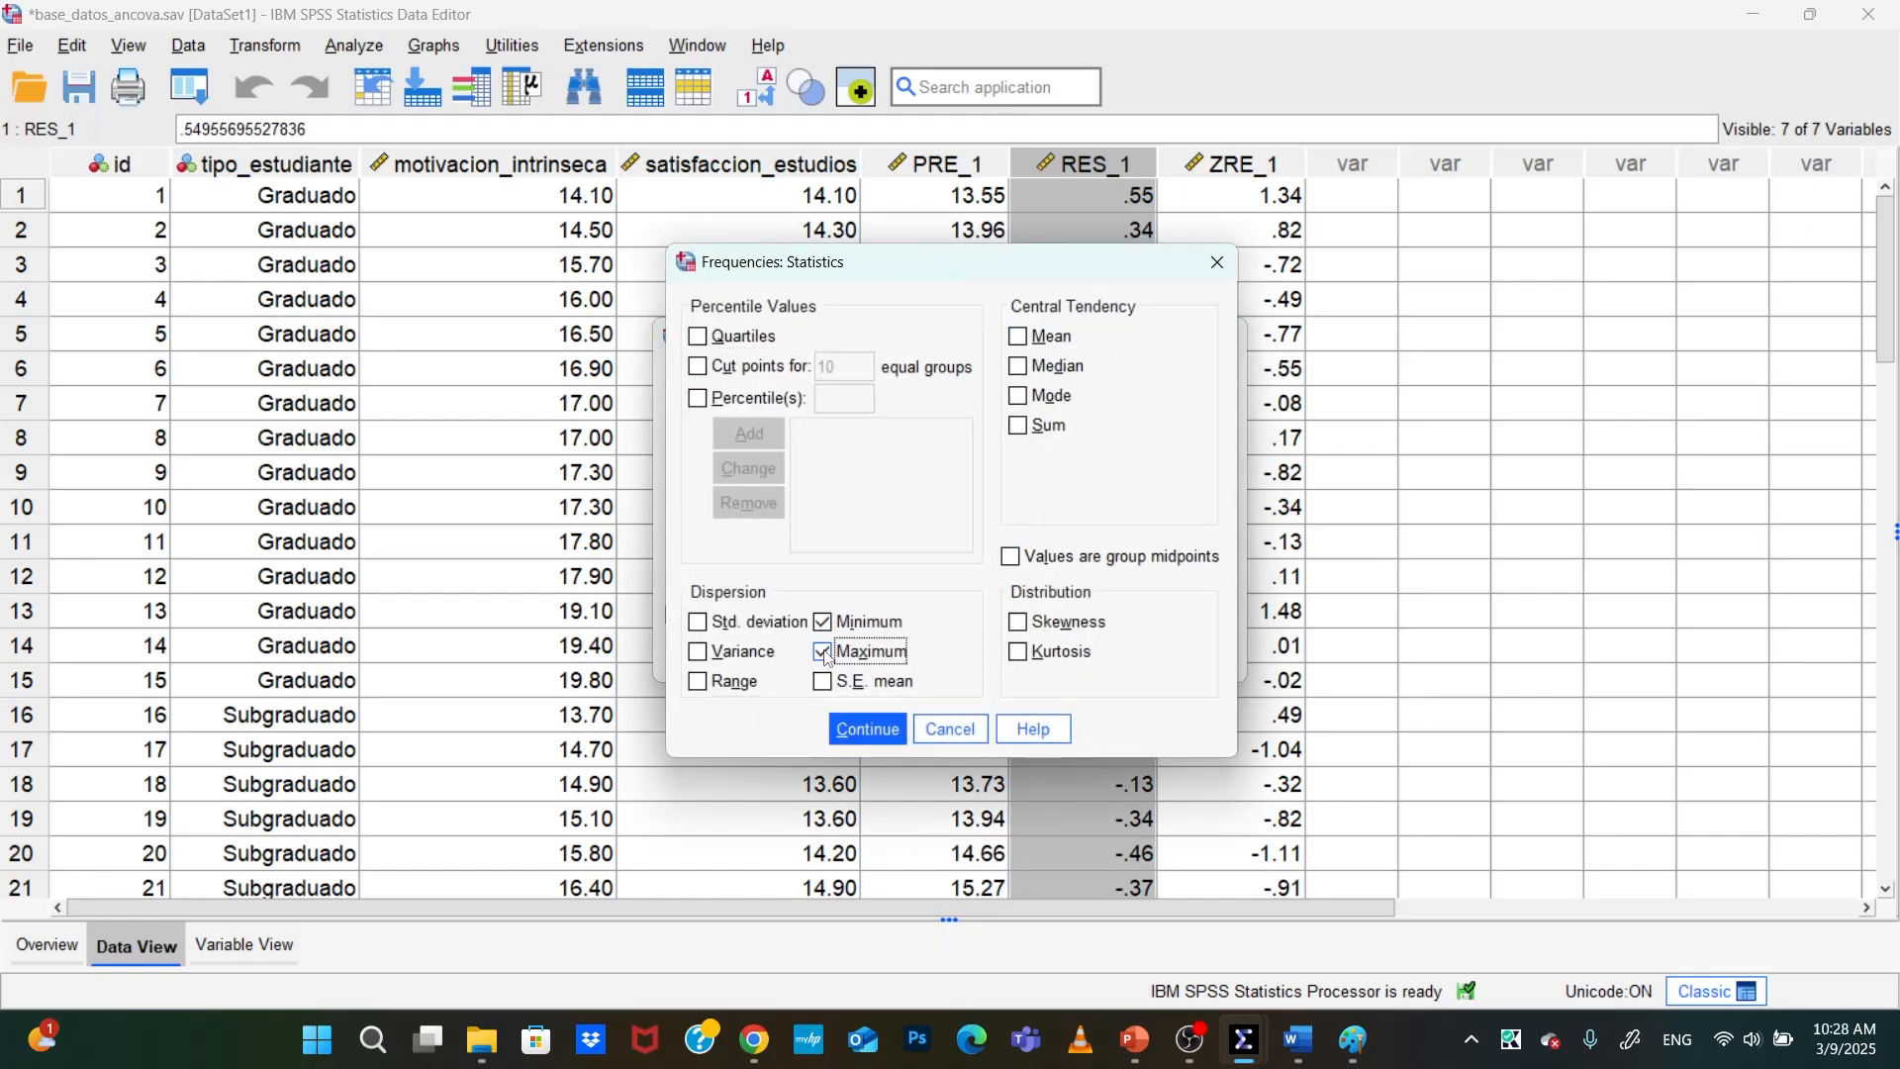
{"action": "left_click", "coordinate": [839, 731]}
{"action": "left_click", "coordinate": [811, 653]}
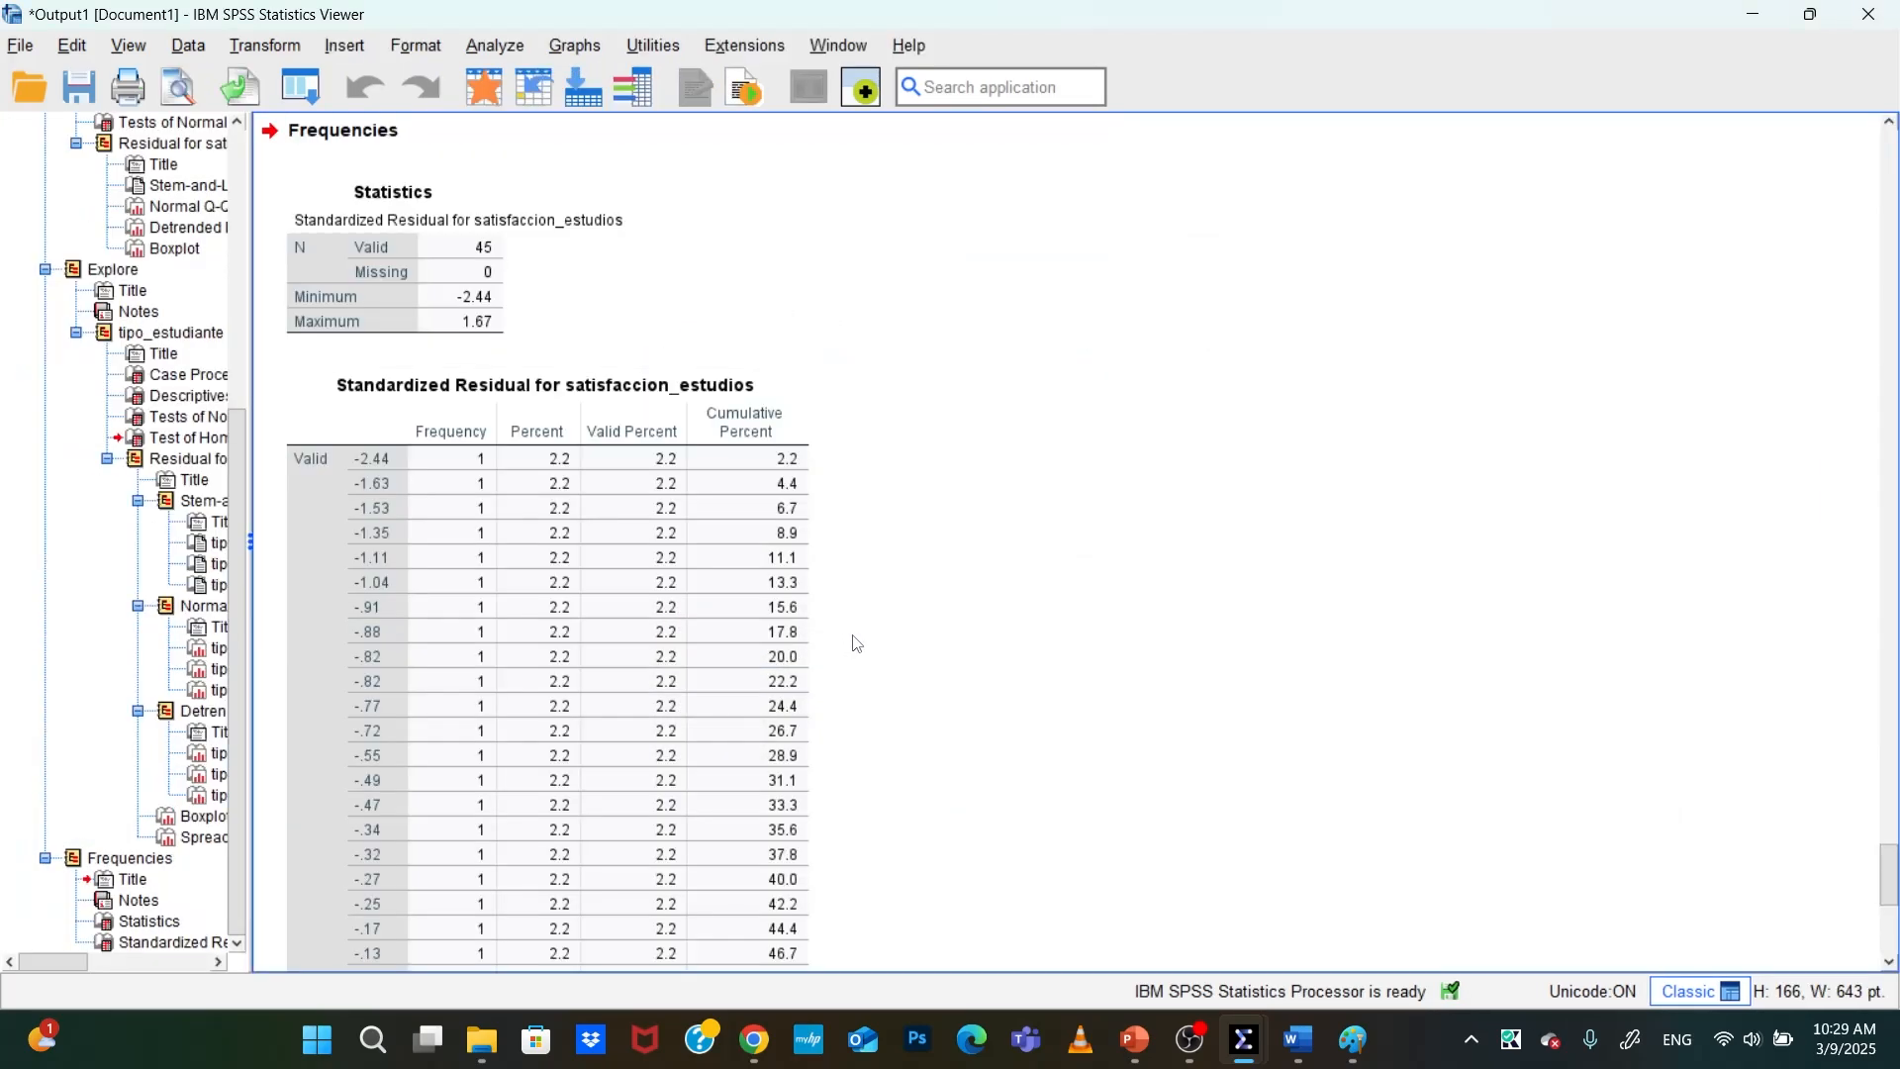
Copy the Statistics table of the standardized residuals and paste it into Paint in place of the old image, placed near the canvas centre
{"action": "left_click", "coordinate": [412, 259]}
{"action": "right_click", "coordinate": [373, 290]}
{"action": "left_click", "coordinate": [397, 370]}
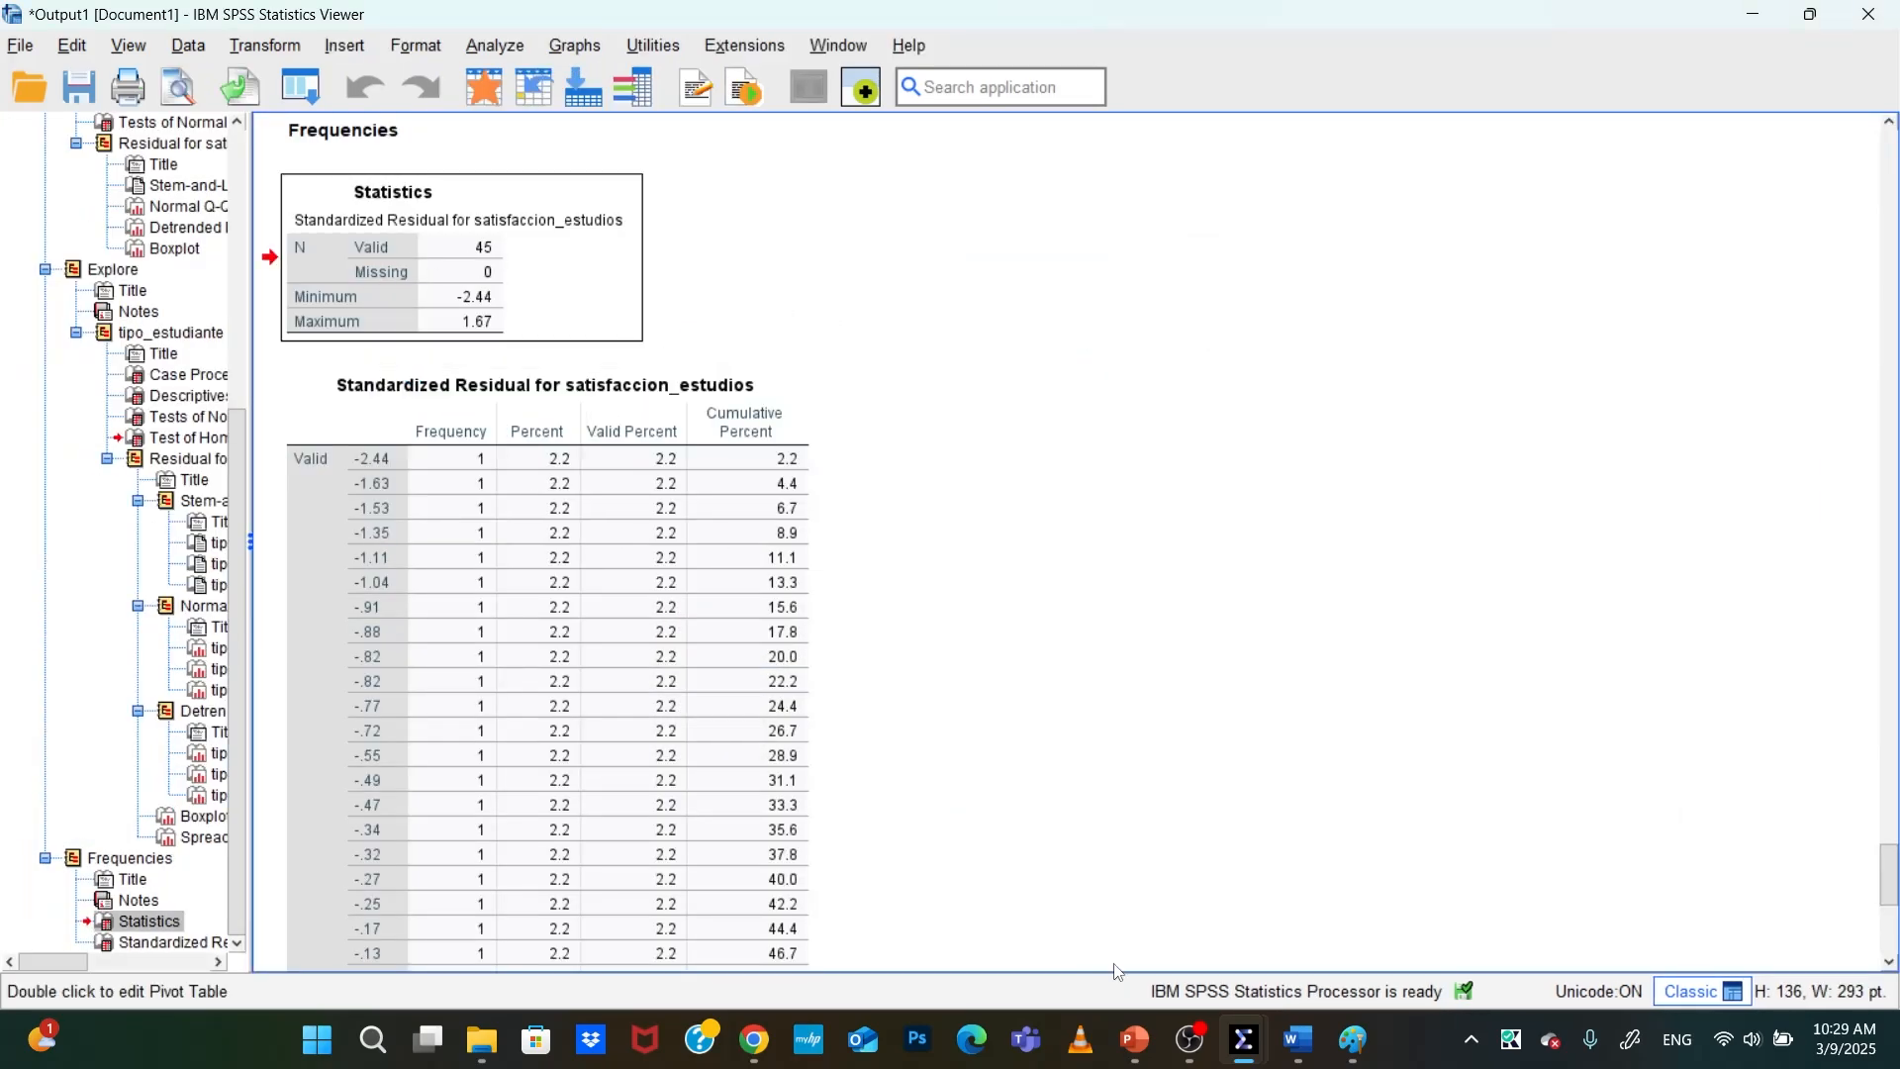
{"action": "left_click", "coordinate": [1356, 1041]}
{"action": "key", "text": "Delete"}
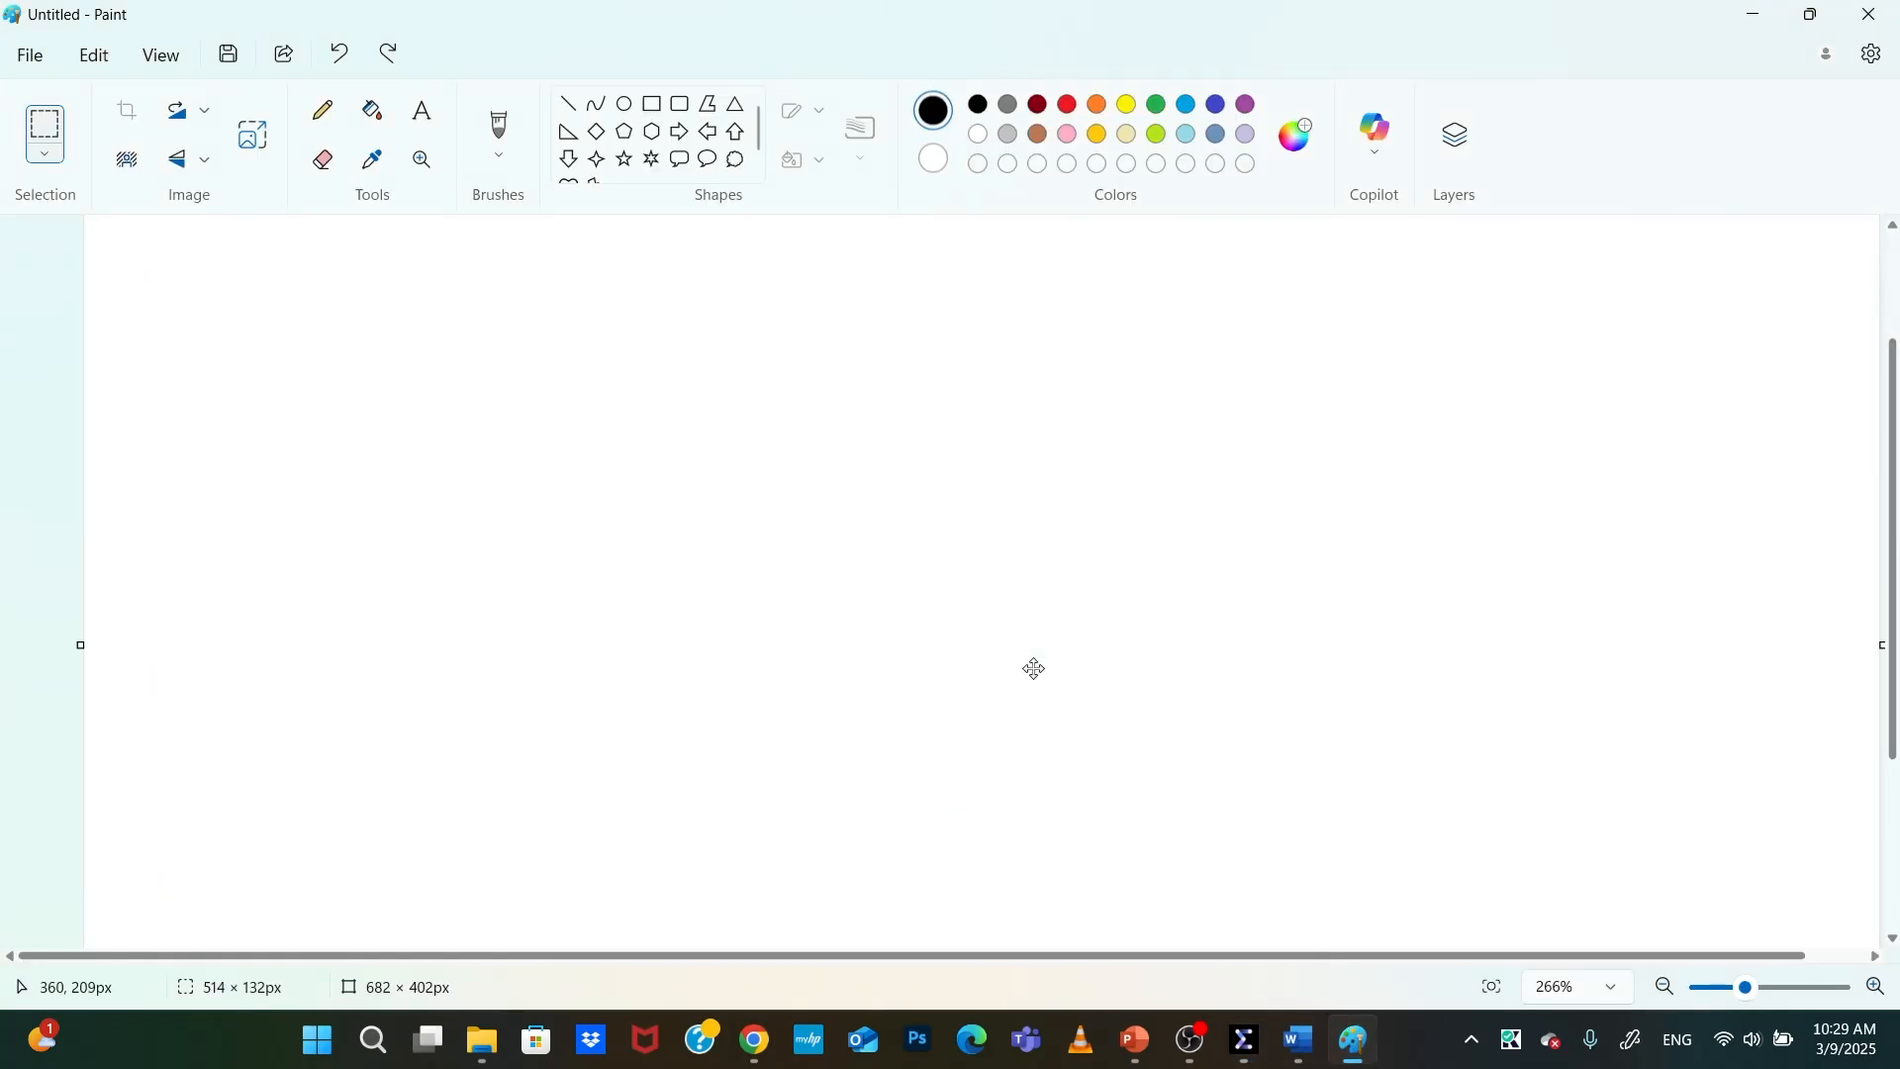
{"action": "key", "text": "ctrl+v"}
{"action": "left_click_drag", "start_coordinate": [527, 327], "coordinate": [967, 509]}
{"action": "scroll", "coordinate": [967, 509], "scroll_direction": "up", "scroll_amount": 3}
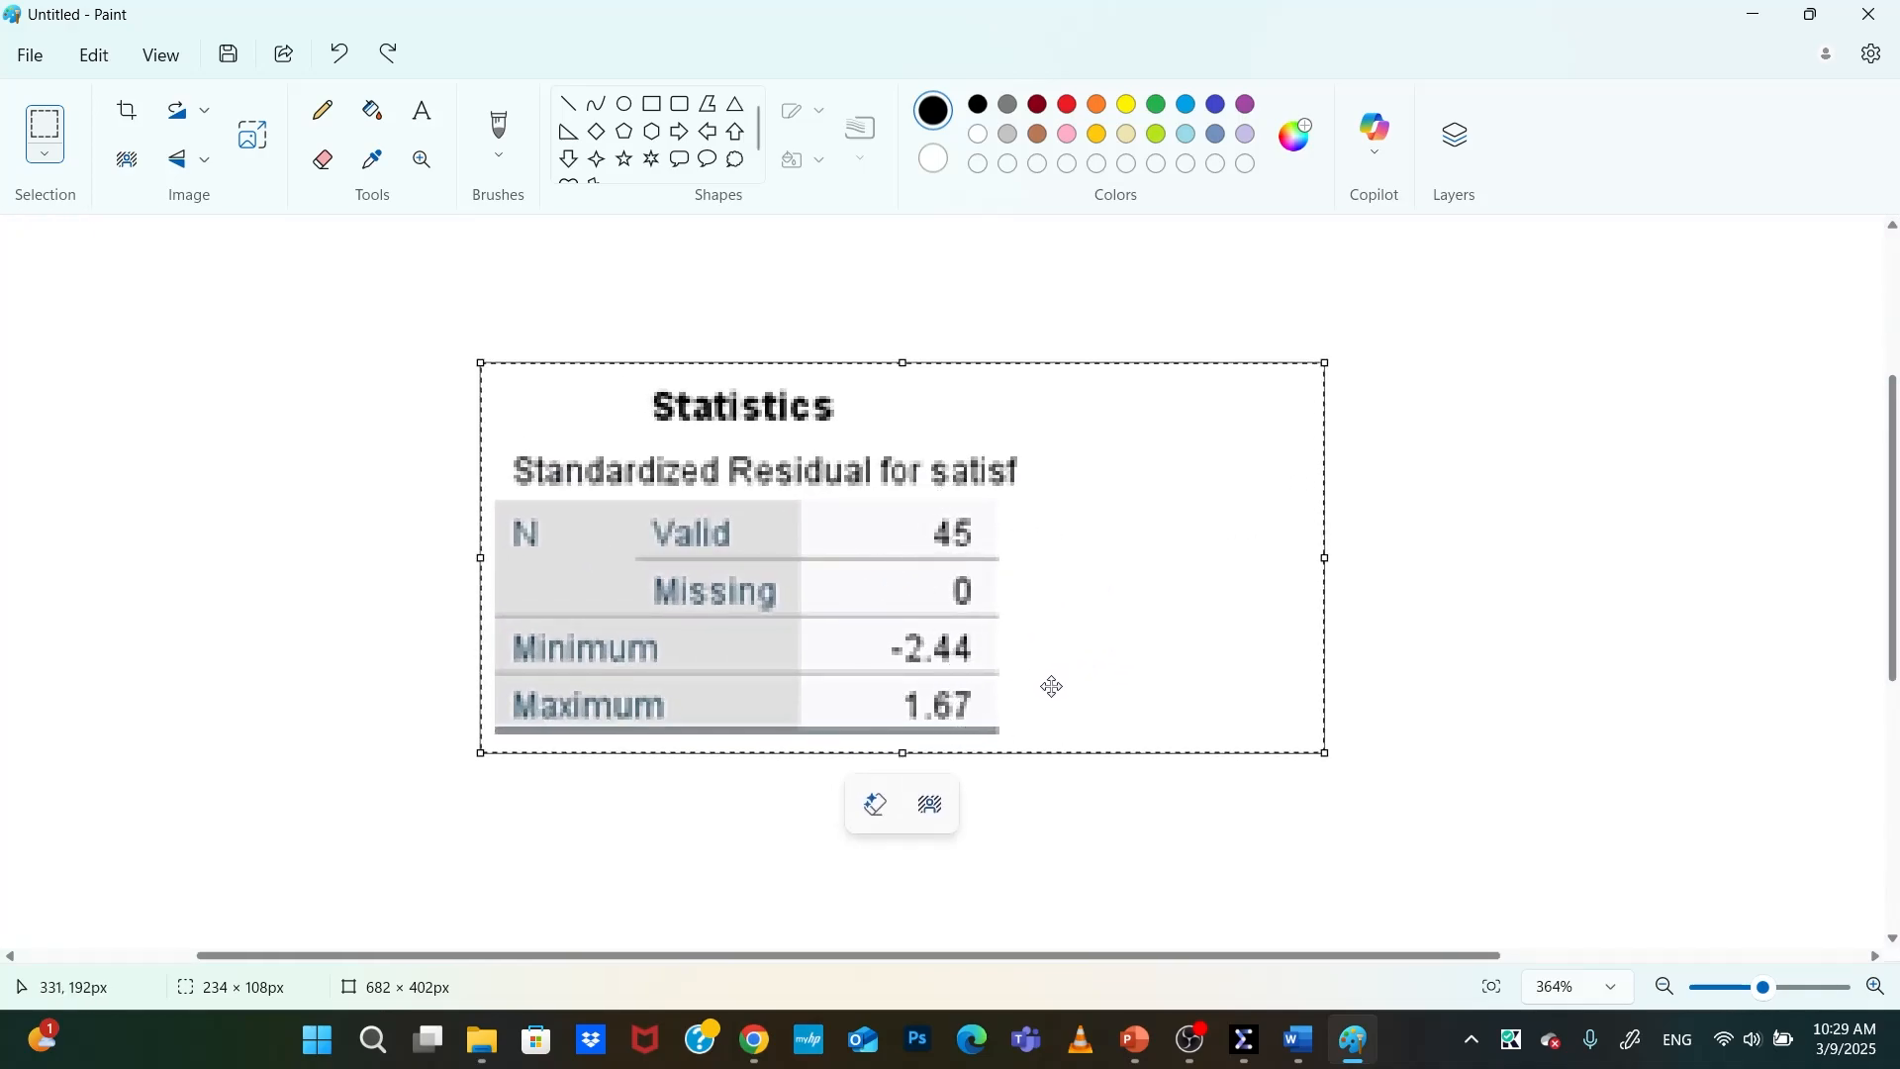
Reread the Word report's sentence on extreme values, starting at "Respecto al supuesto"
{"action": "left_click", "coordinate": [1138, 1045]}
{"action": "left_click", "coordinate": [1138, 1045]}
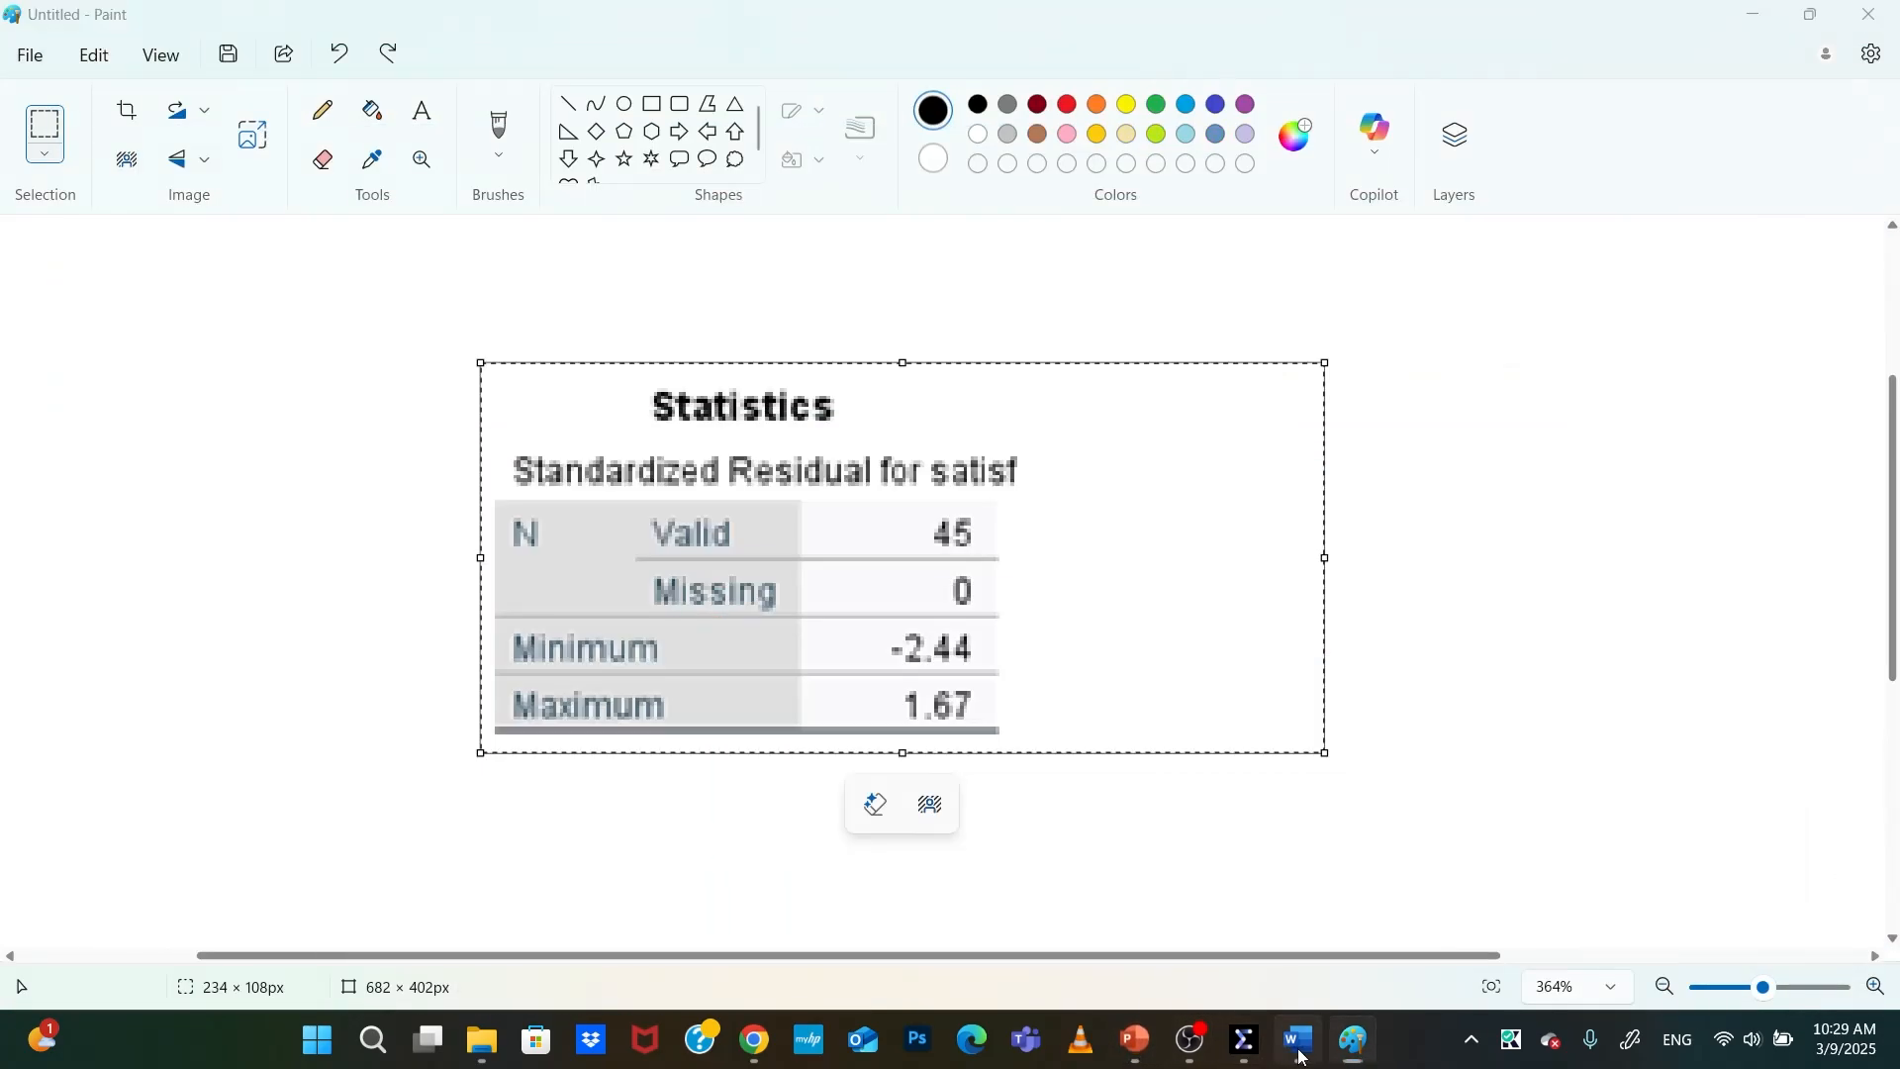
{"action": "left_click", "coordinate": [1299, 1041]}
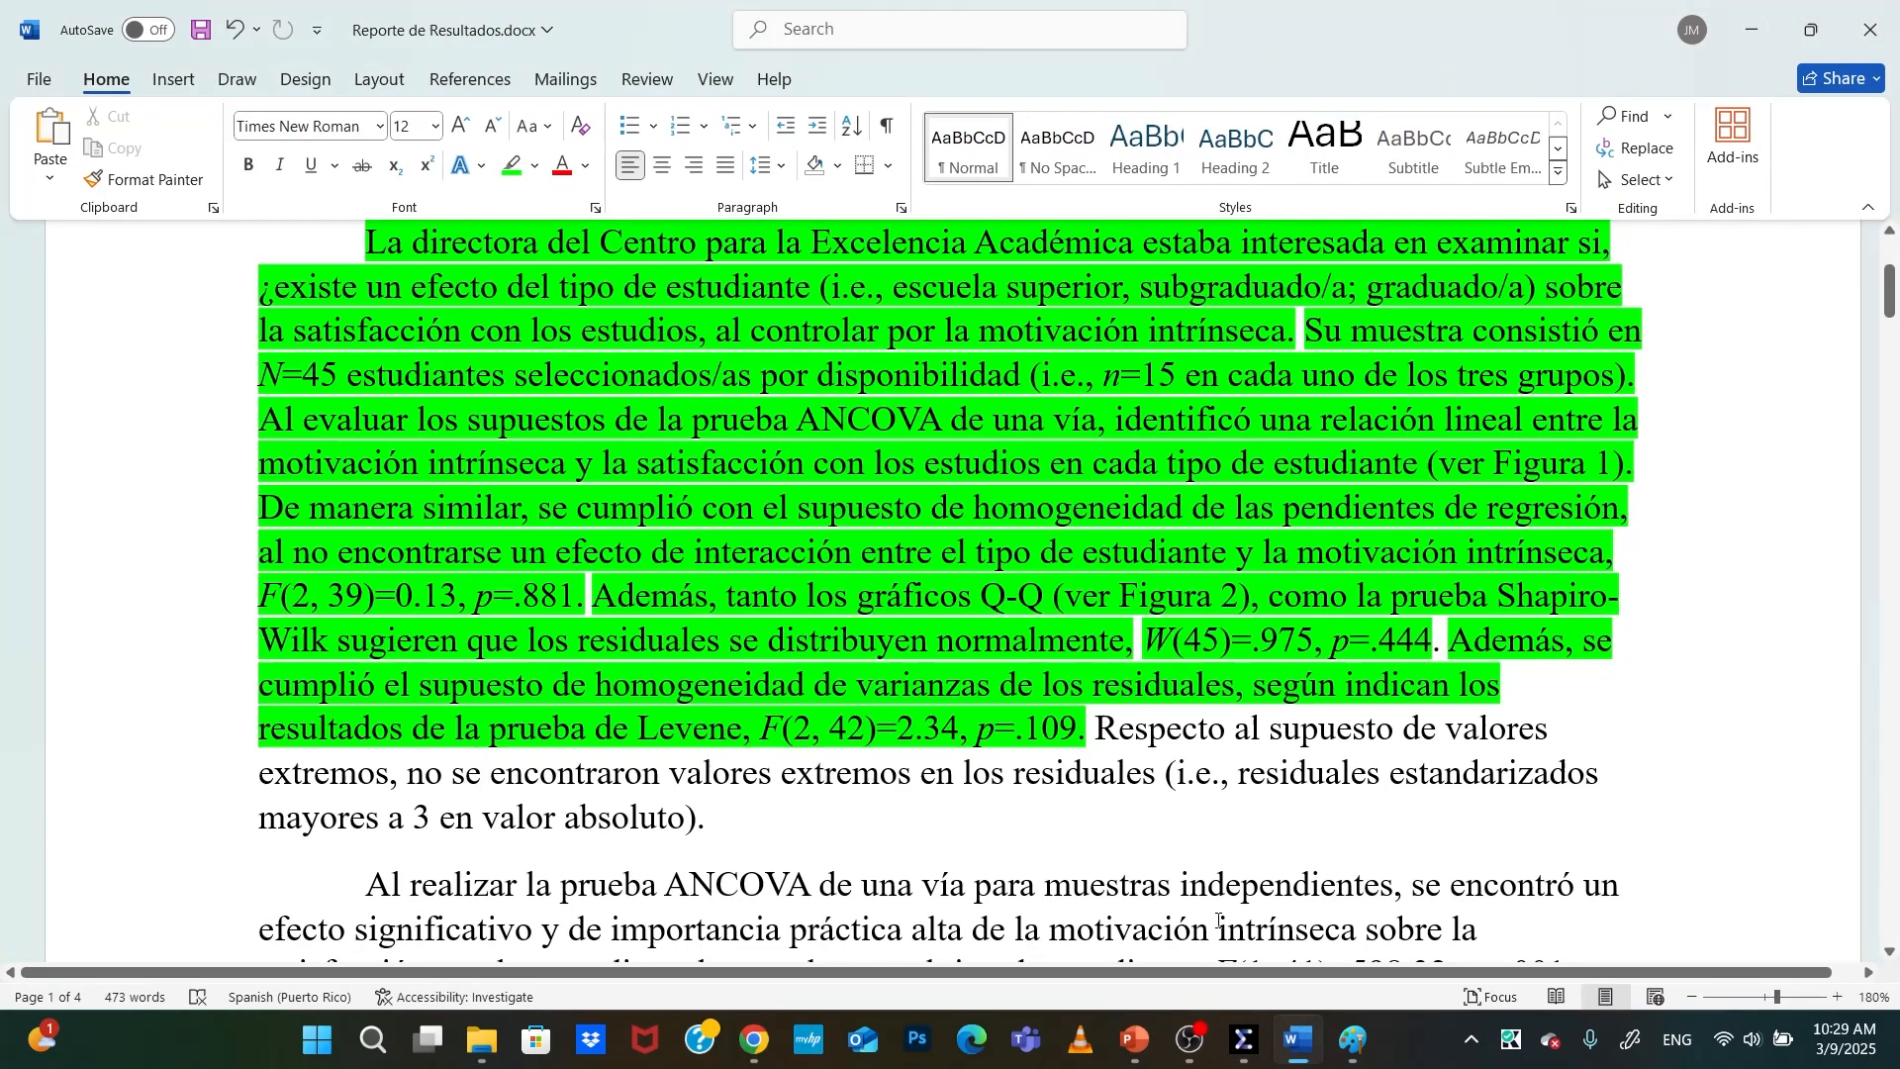
{"action": "left_click", "coordinate": [1320, 1063]}
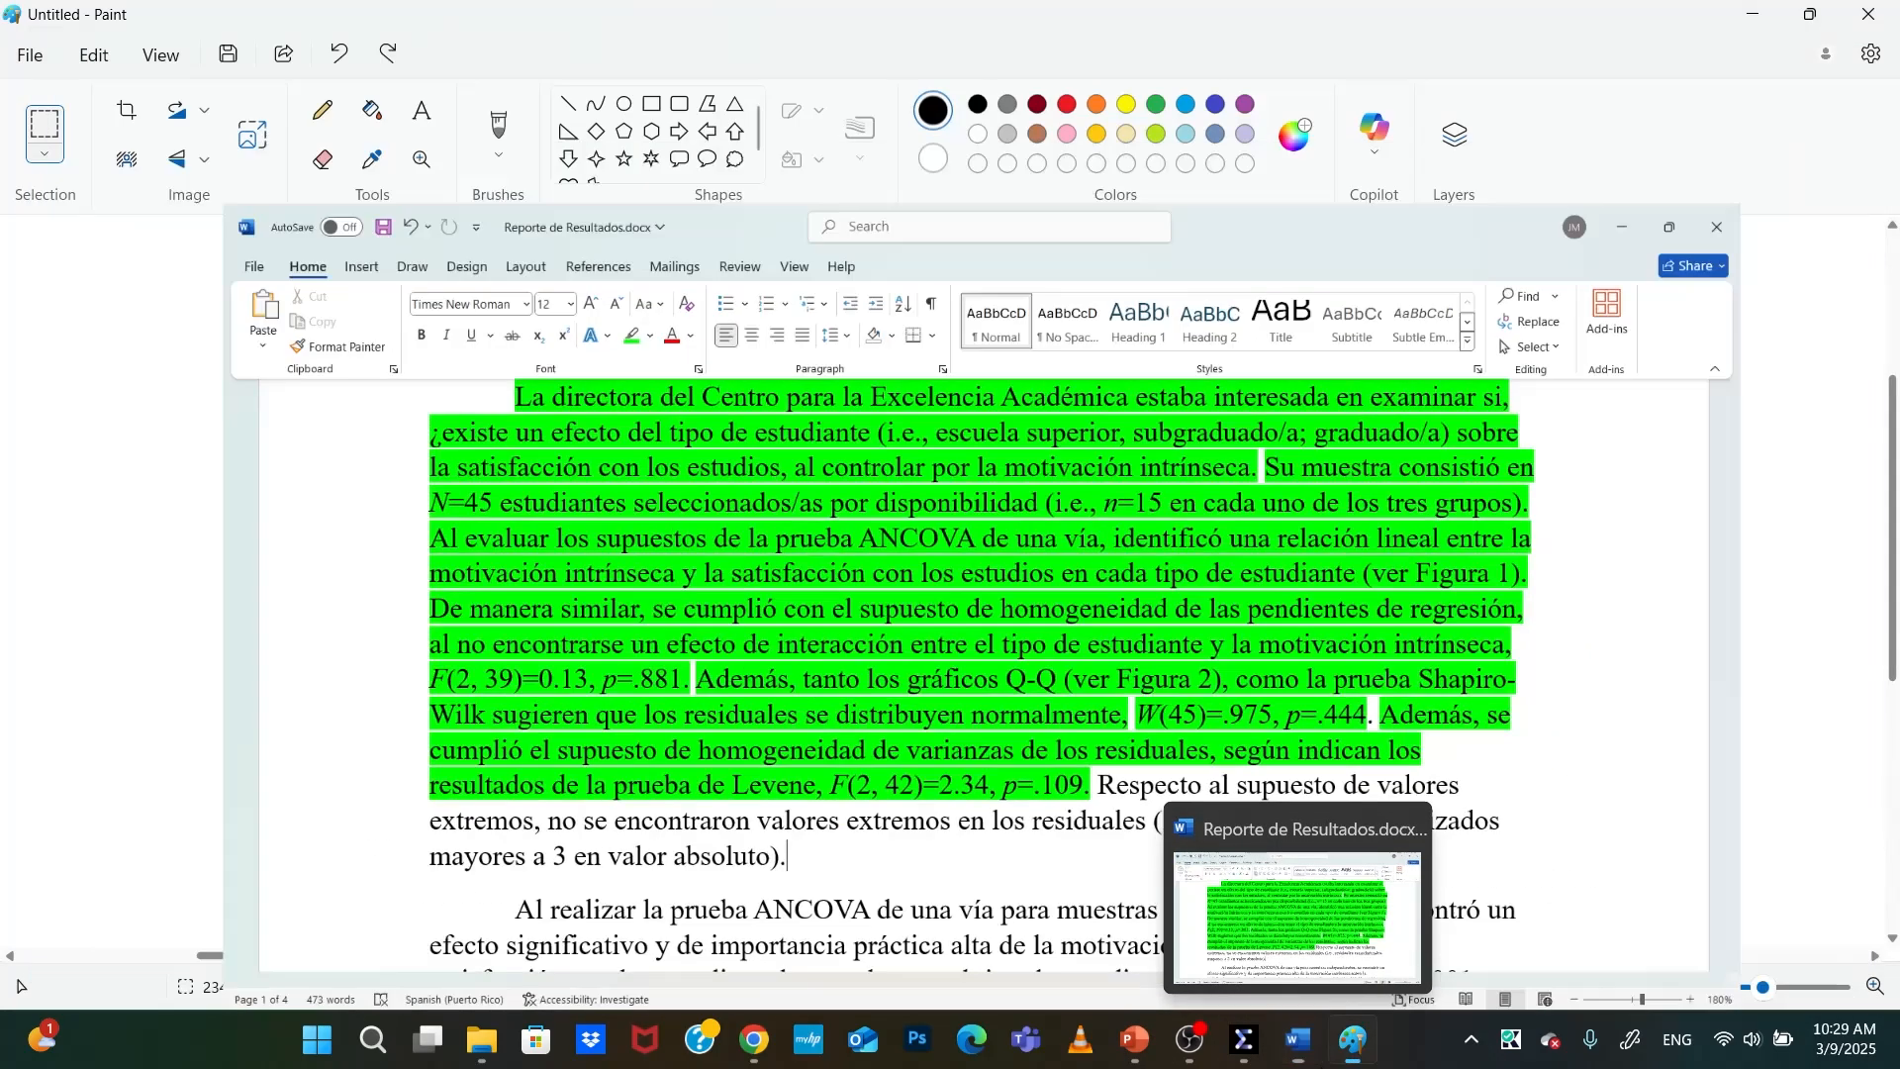
{"action": "left_click", "coordinate": [1300, 1042]}
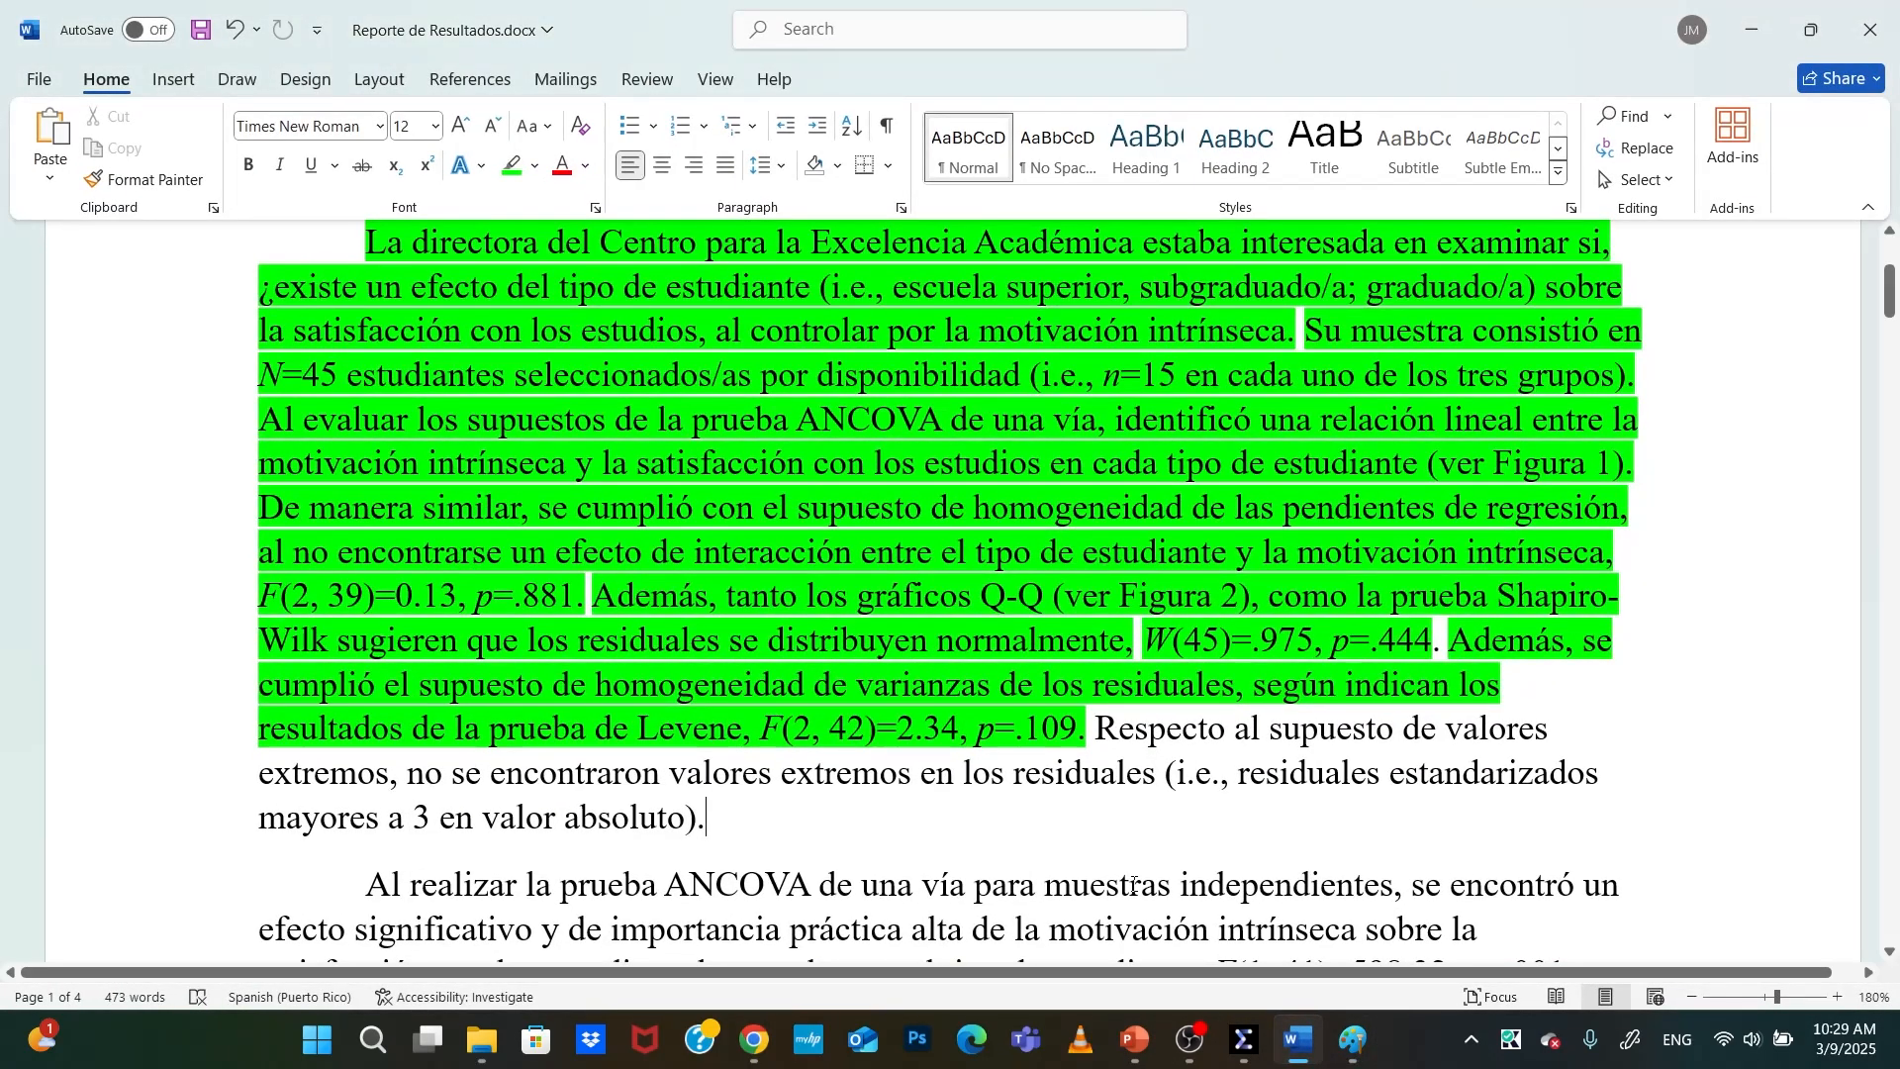
Switch to the SPSS data file, reopen the Explore analysis and check its plot options
{"action": "mouse_move", "coordinate": [1244, 1039]}
{"action": "left_click", "coordinate": [1165, 934]}
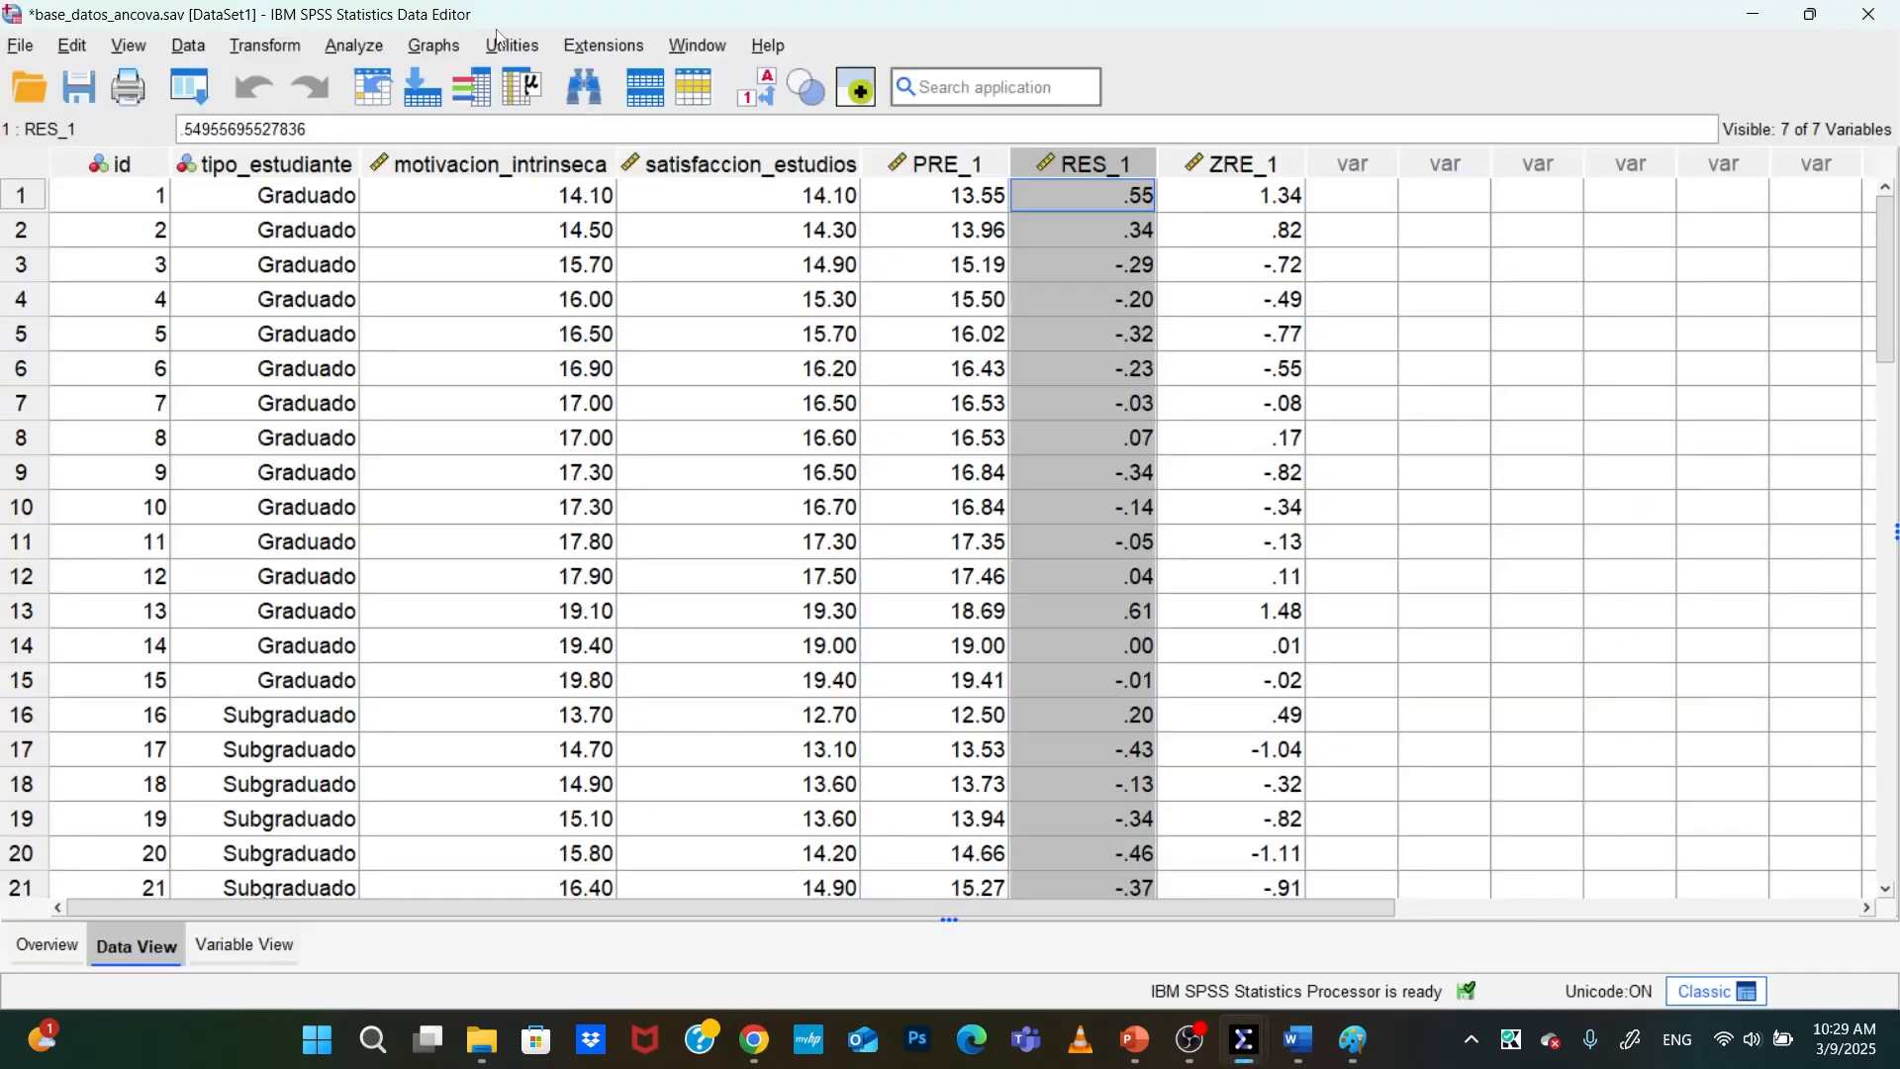
{"action": "left_click", "coordinate": [354, 45]}
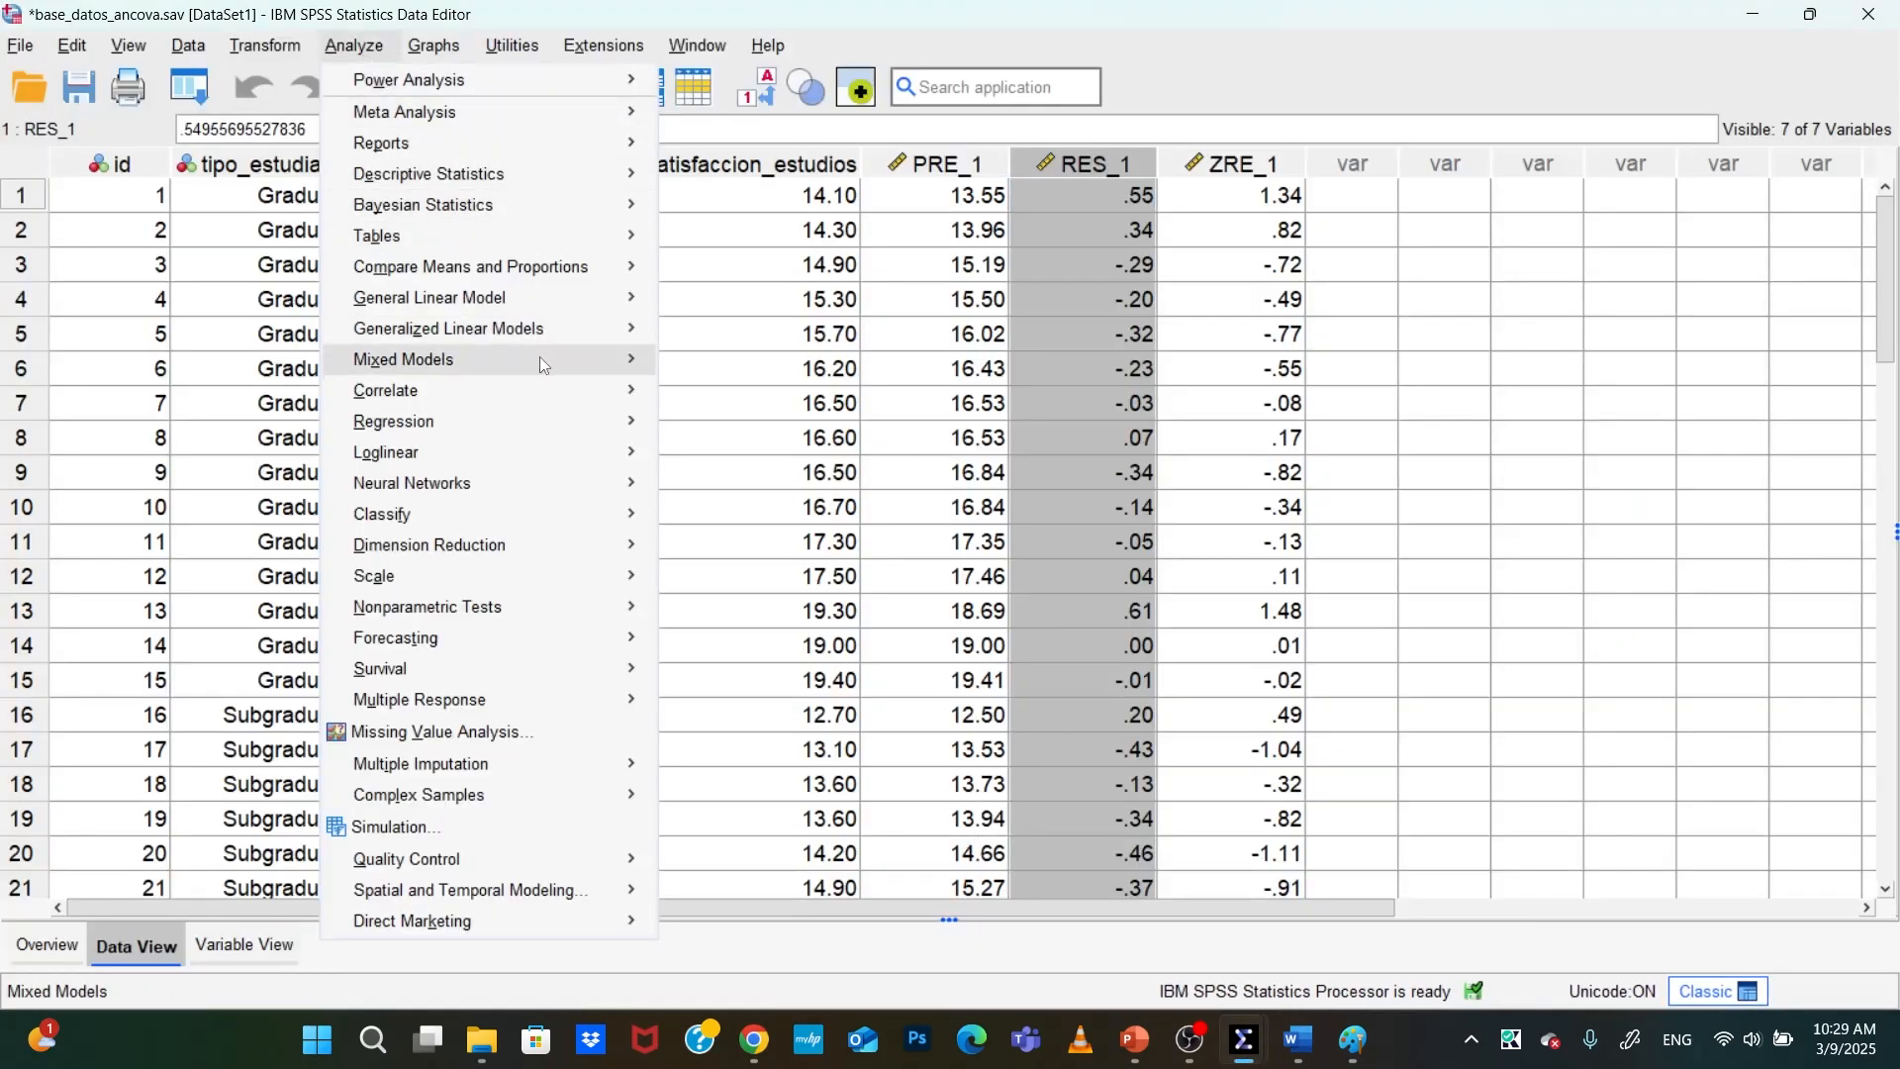
{"action": "mouse_move", "coordinate": [540, 360]}
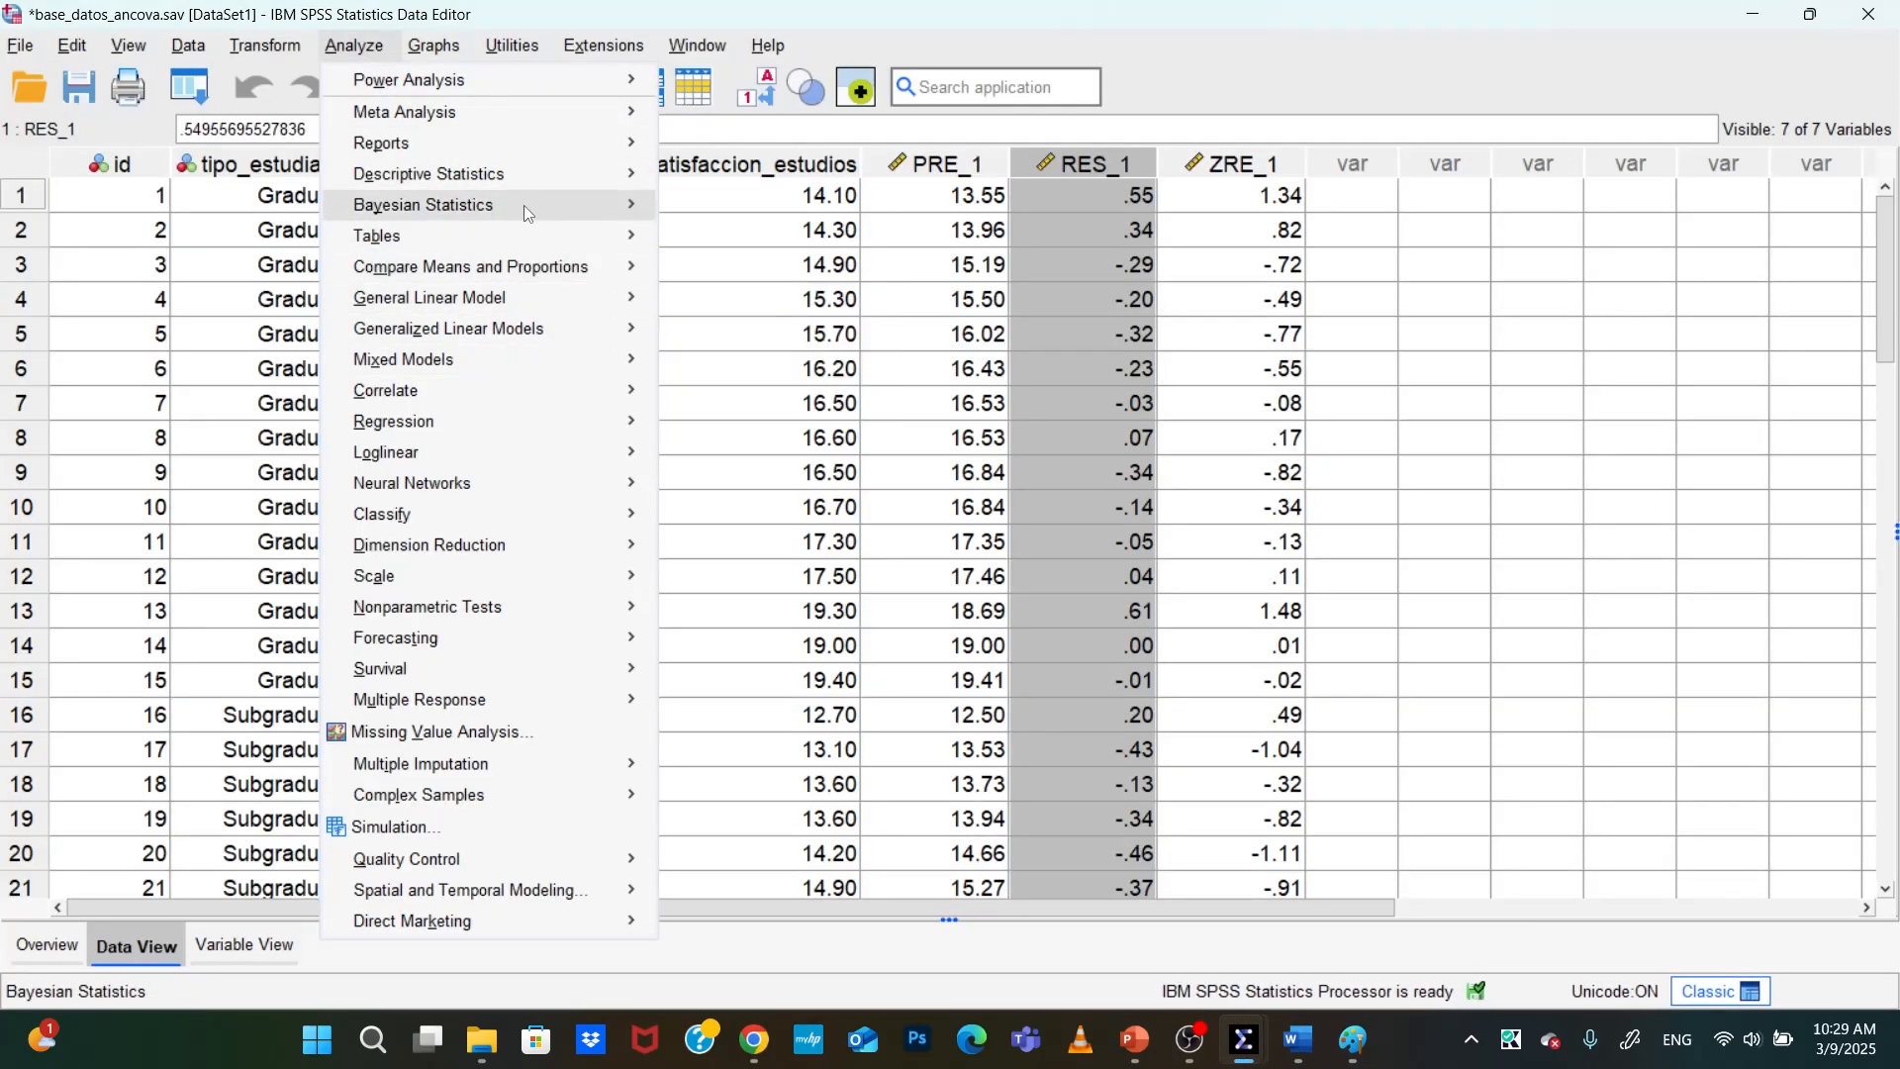
{"action": "mouse_move", "coordinate": [534, 175]}
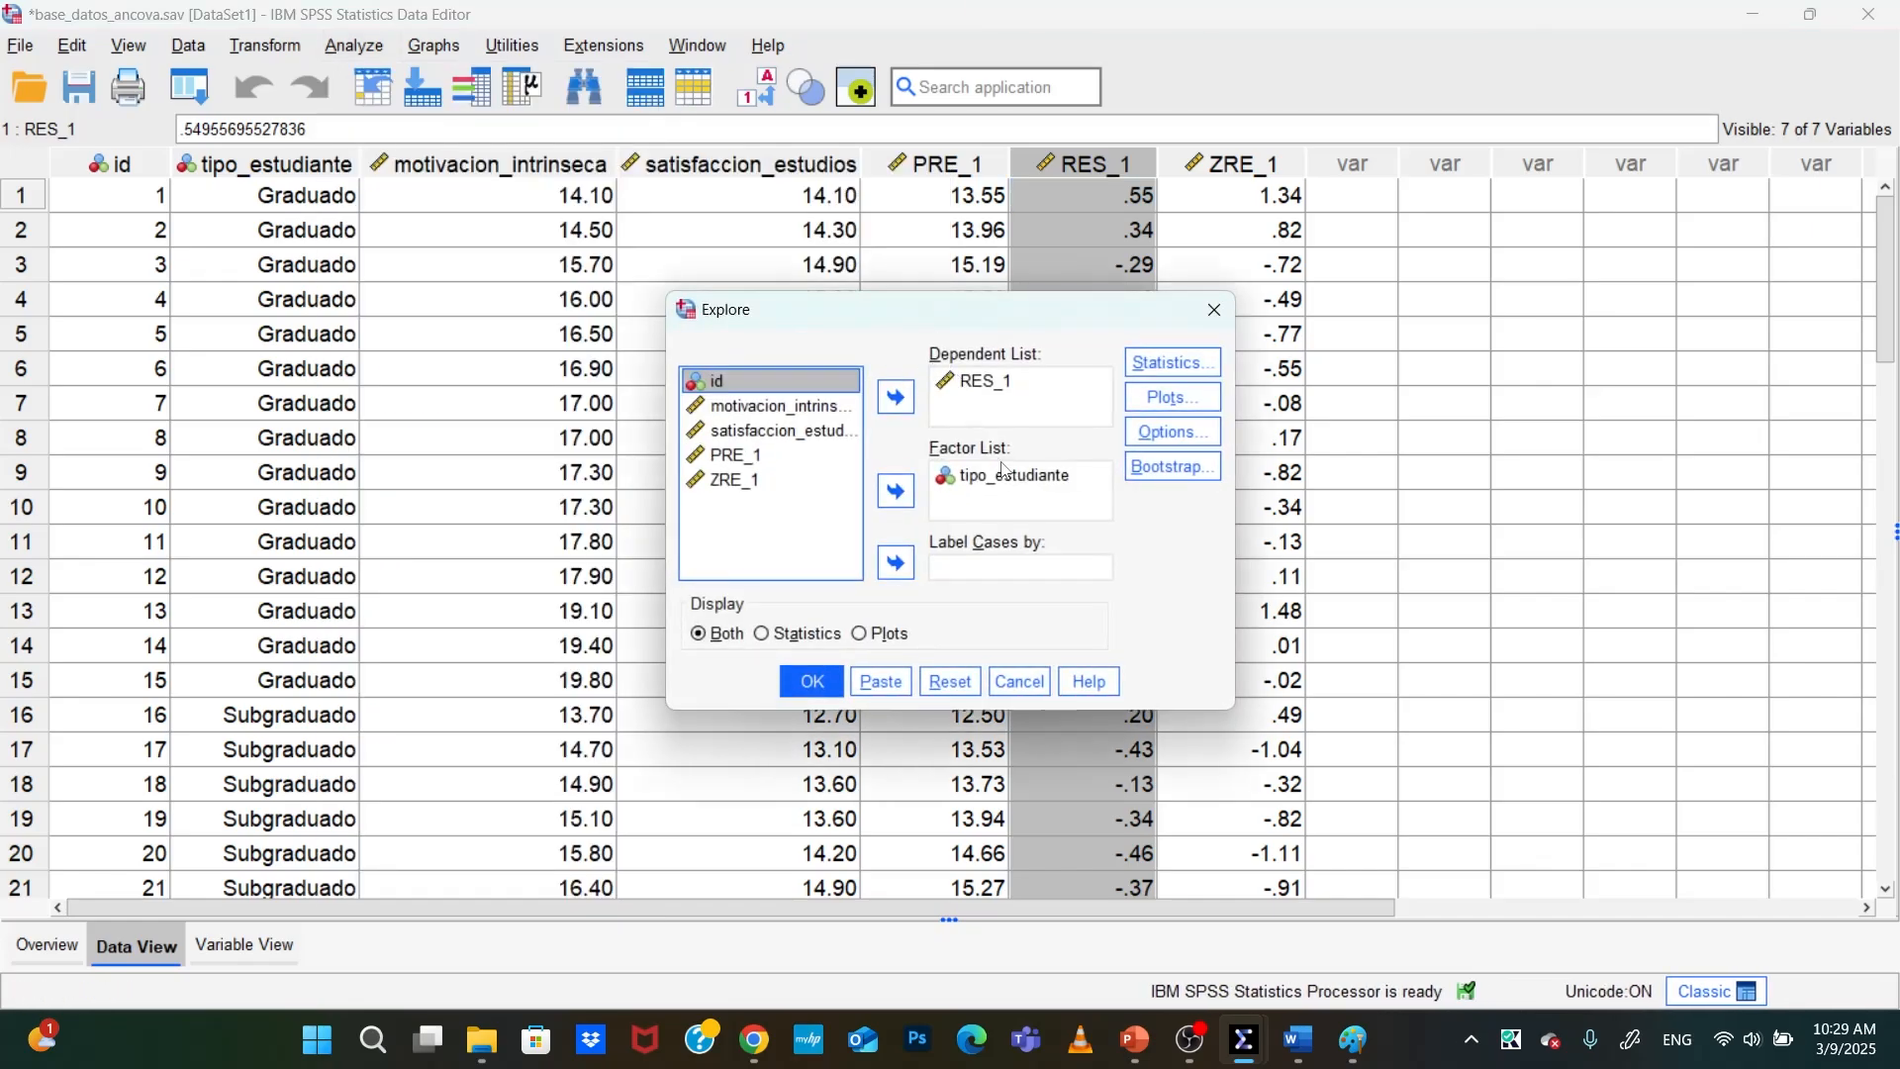
{"action": "left_click", "coordinate": [1168, 398]}
{"action": "left_click", "coordinate": [859, 681]}
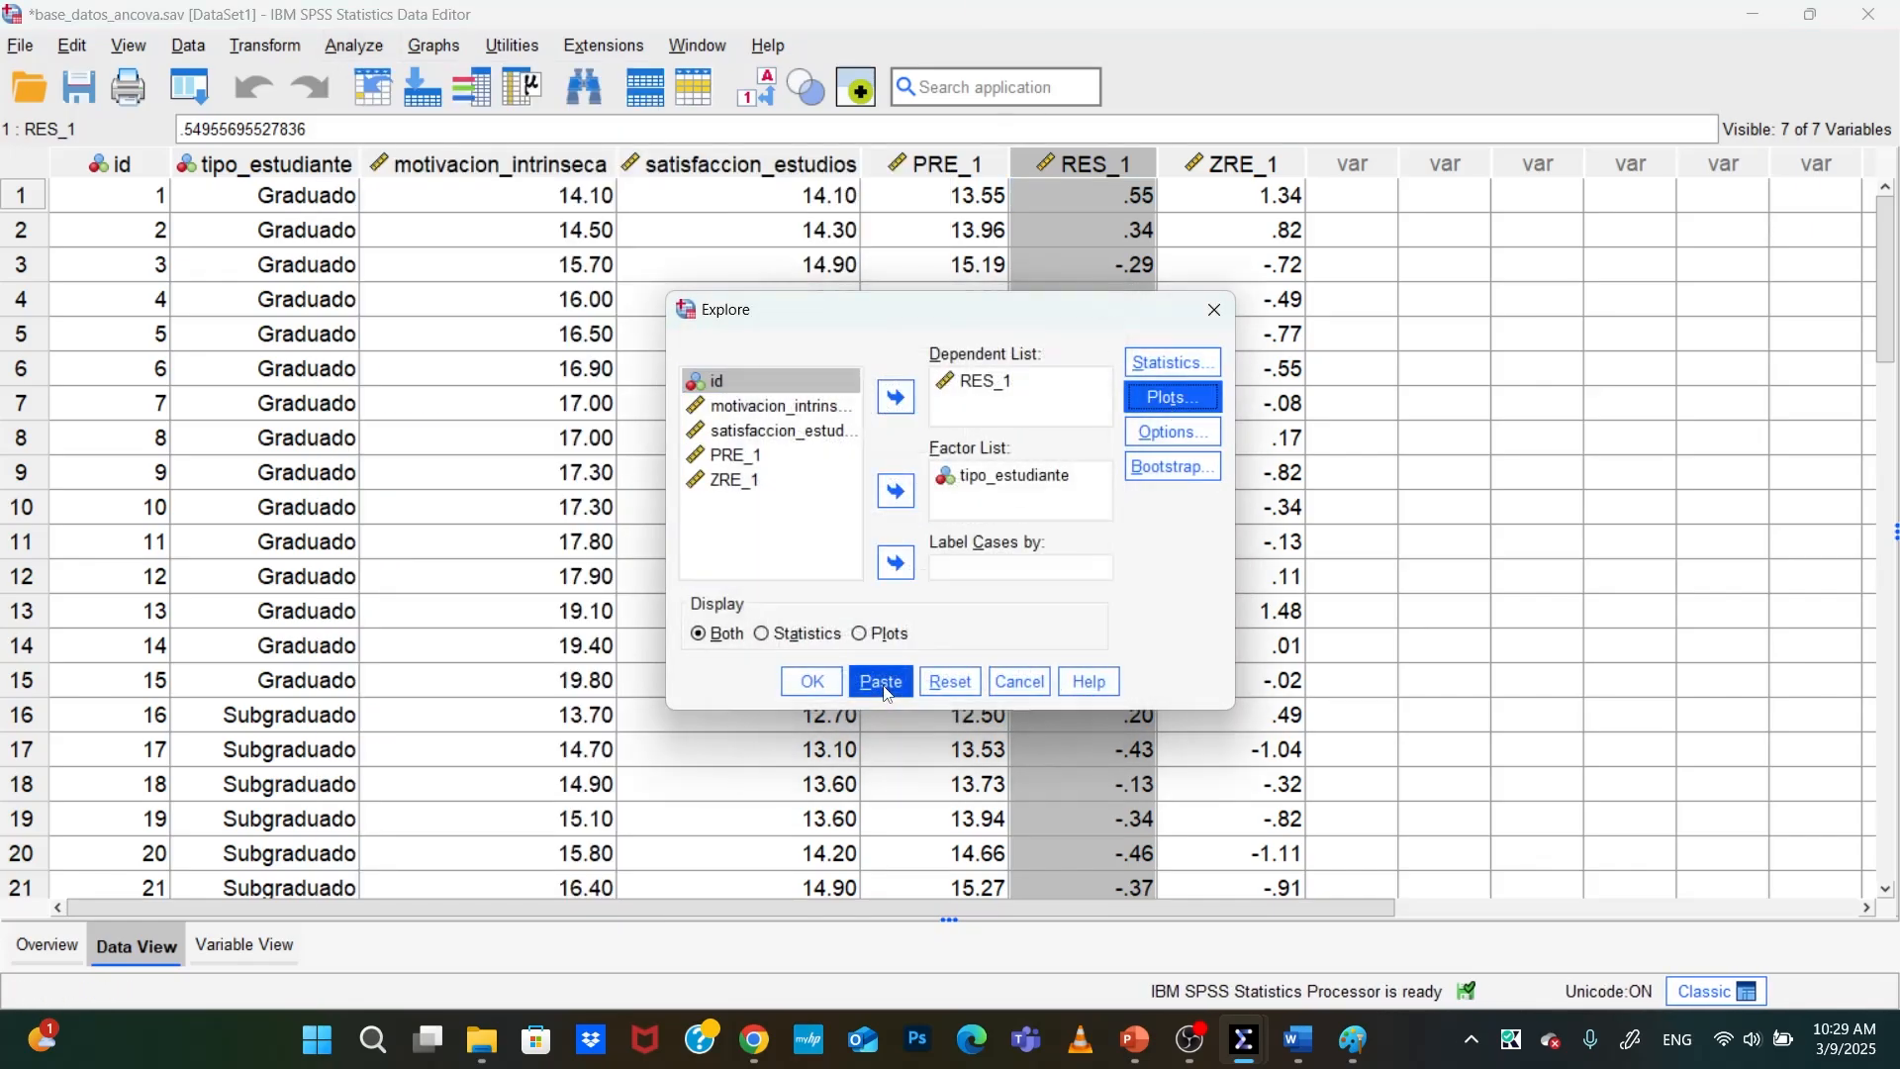
Remove the tipo_estudiante factor, replace RES_1 with ZRE_1 as the dependent variable, and run the Explore analysis
{"action": "left_click", "coordinate": [1014, 476]}
{"action": "left_click", "coordinate": [896, 492]}
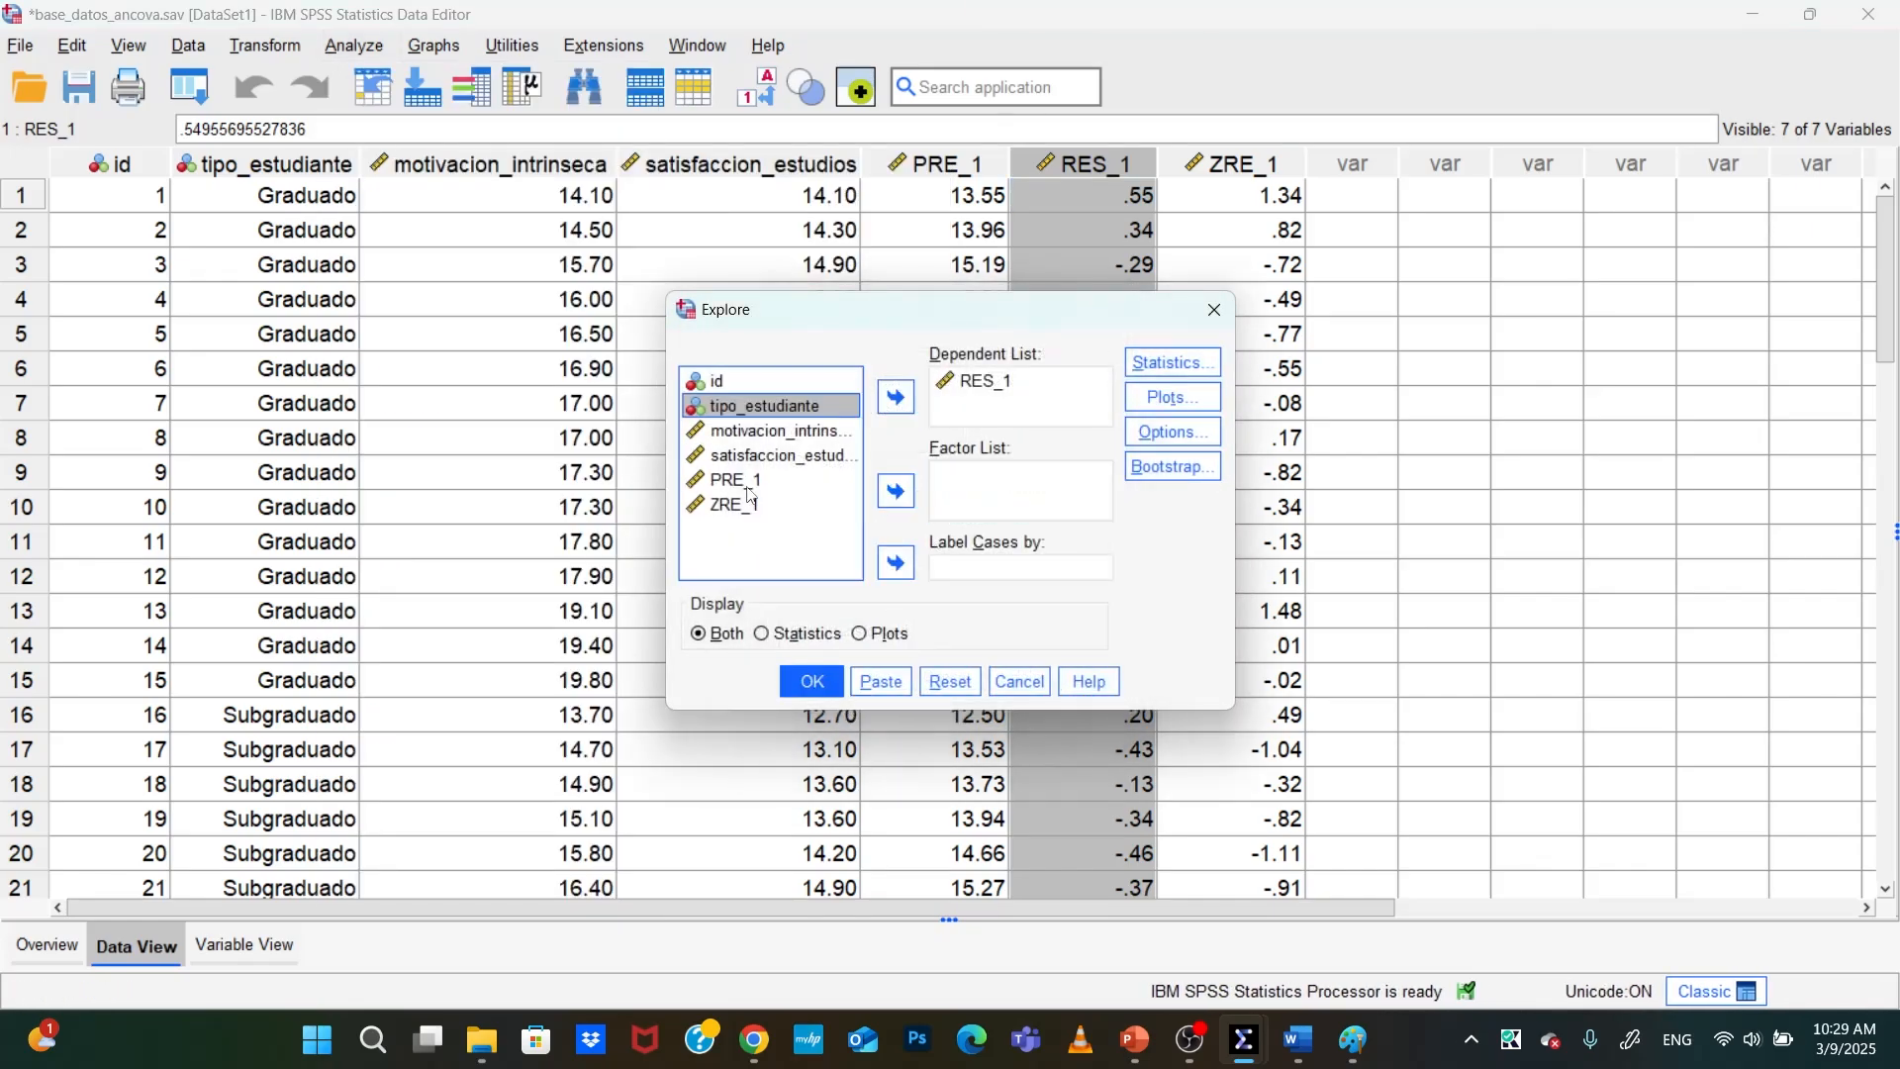
{"action": "mouse_move", "coordinate": [988, 390]}
{"action": "left_mouse_down"}
{"action": "mouse_move", "coordinate": [751, 497]}
{"action": "mouse_move", "coordinate": [980, 391]}
{"action": "left_mouse_up"}
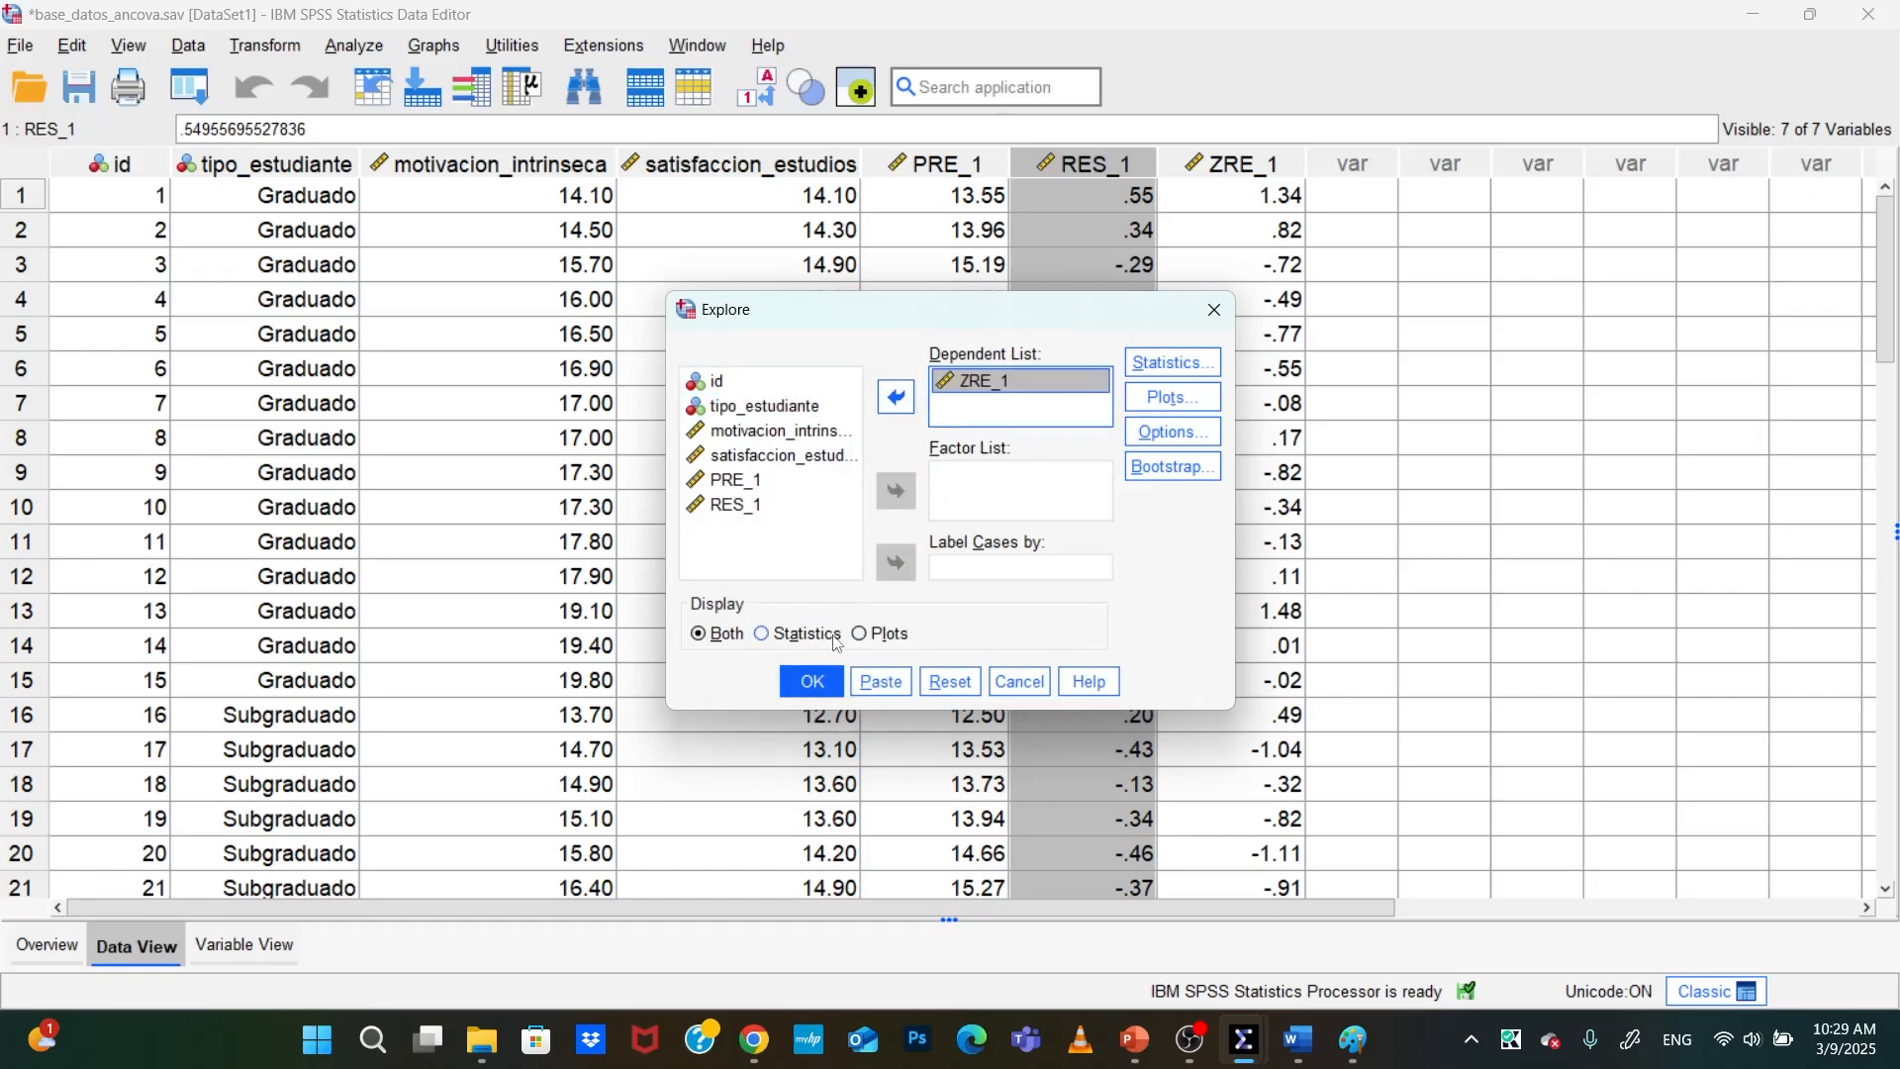
{"action": "left_click", "coordinate": [812, 681]}
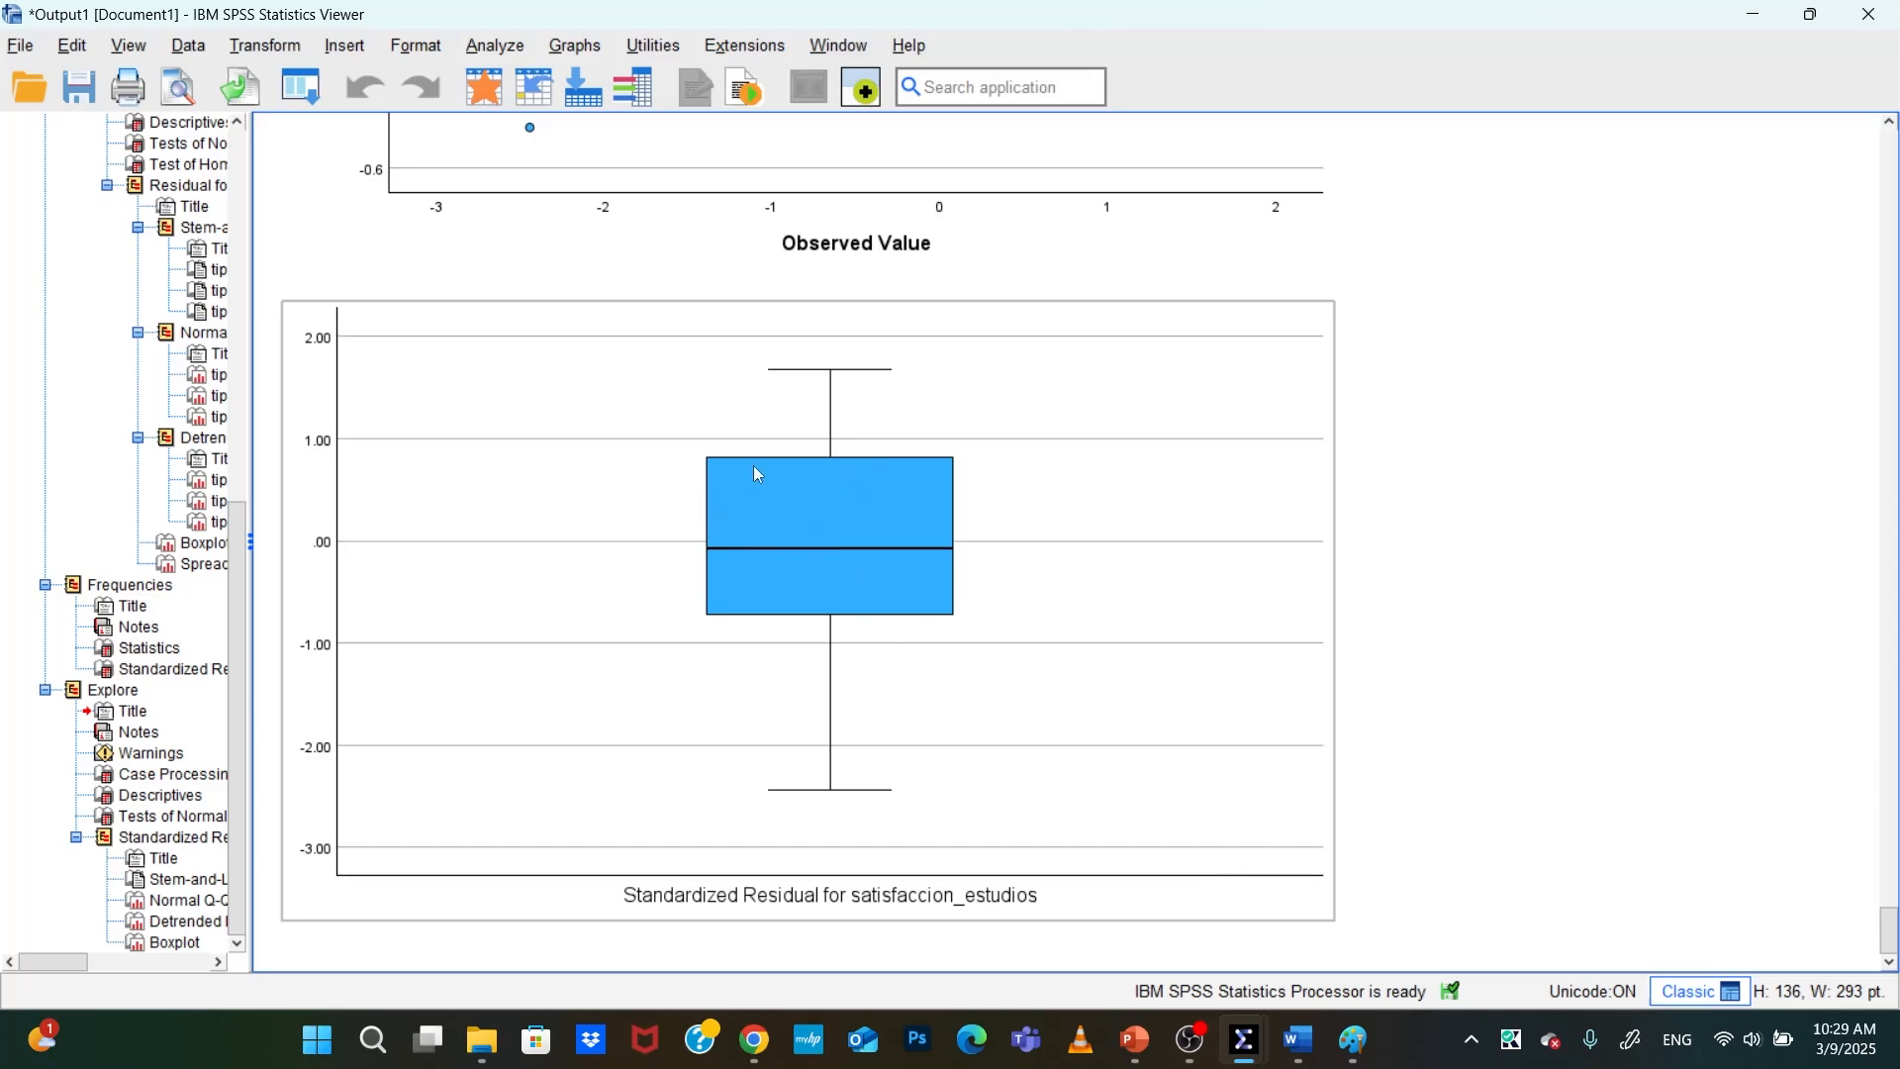
Examine the boxplot of the standardized residuals for satisfaccion_estudios for extreme values
{"action": "right_click", "coordinate": [826, 547]}
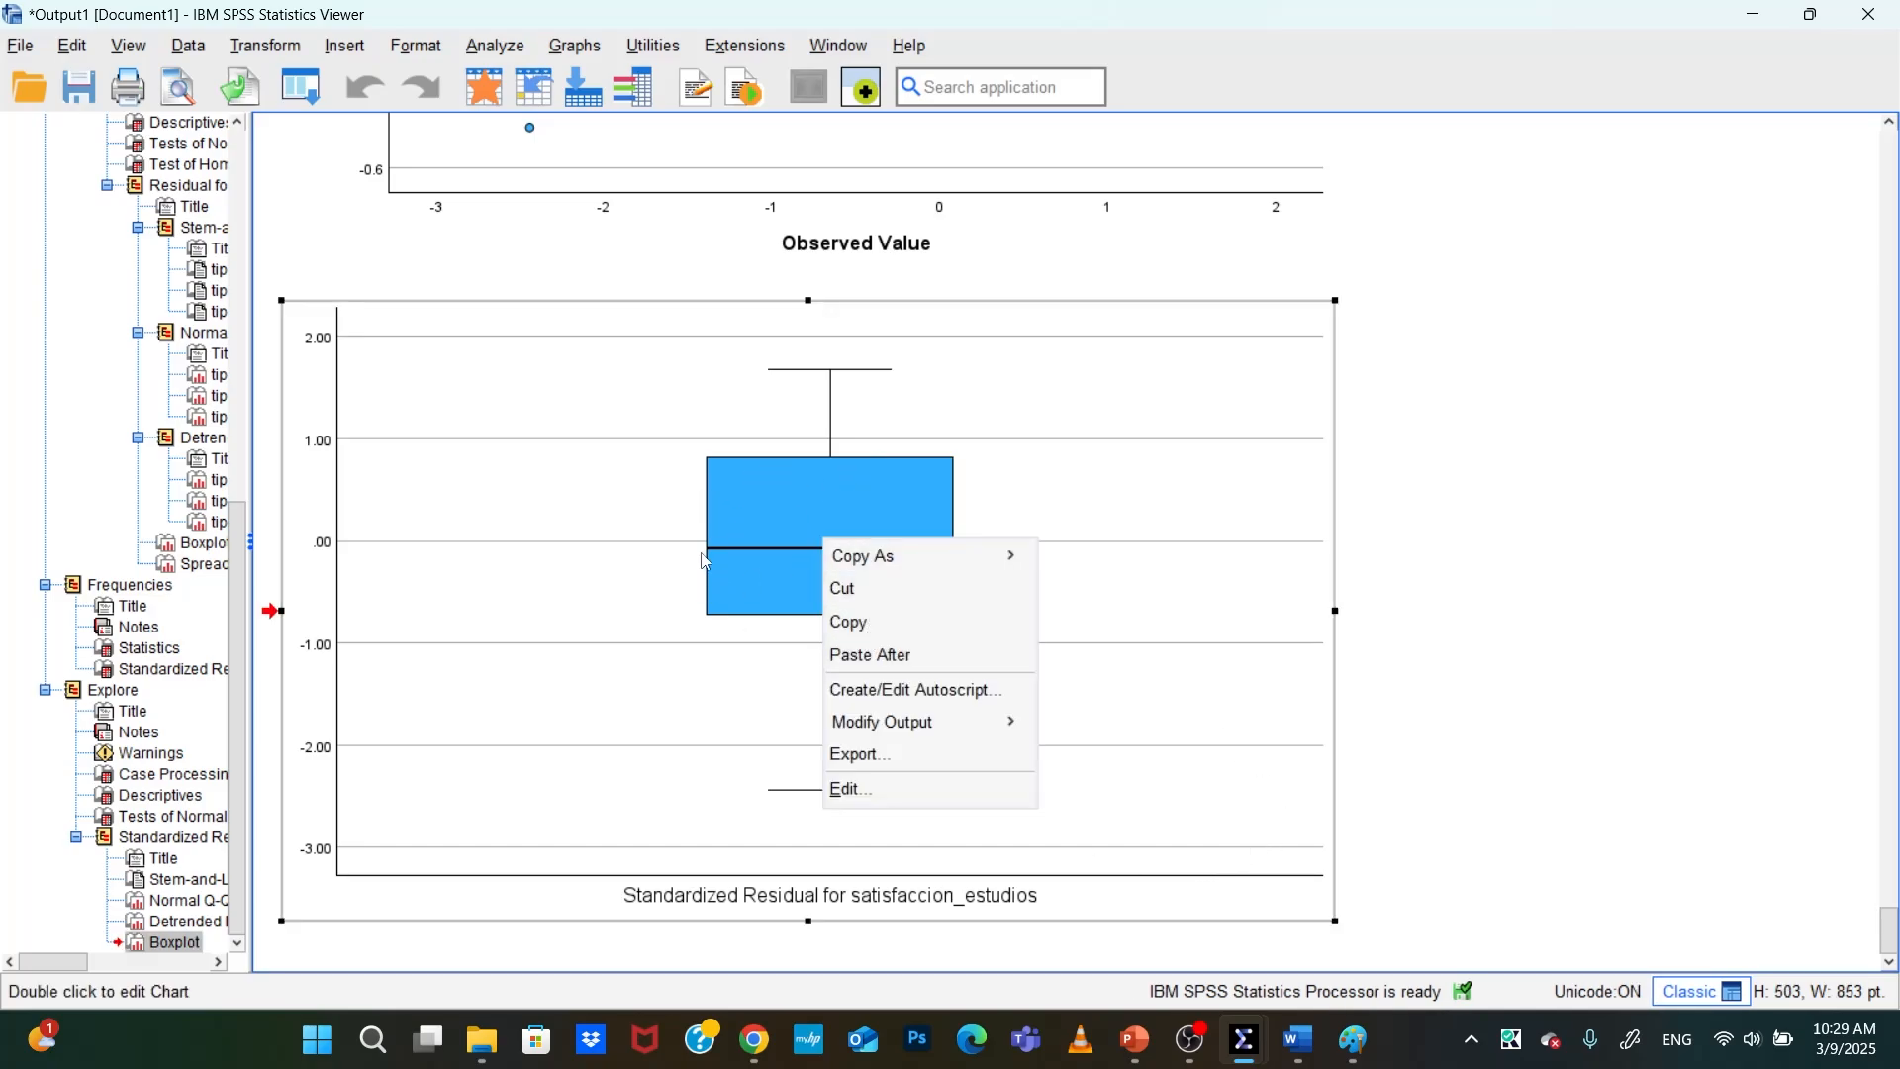
{"action": "left_click", "coordinate": [699, 517]}
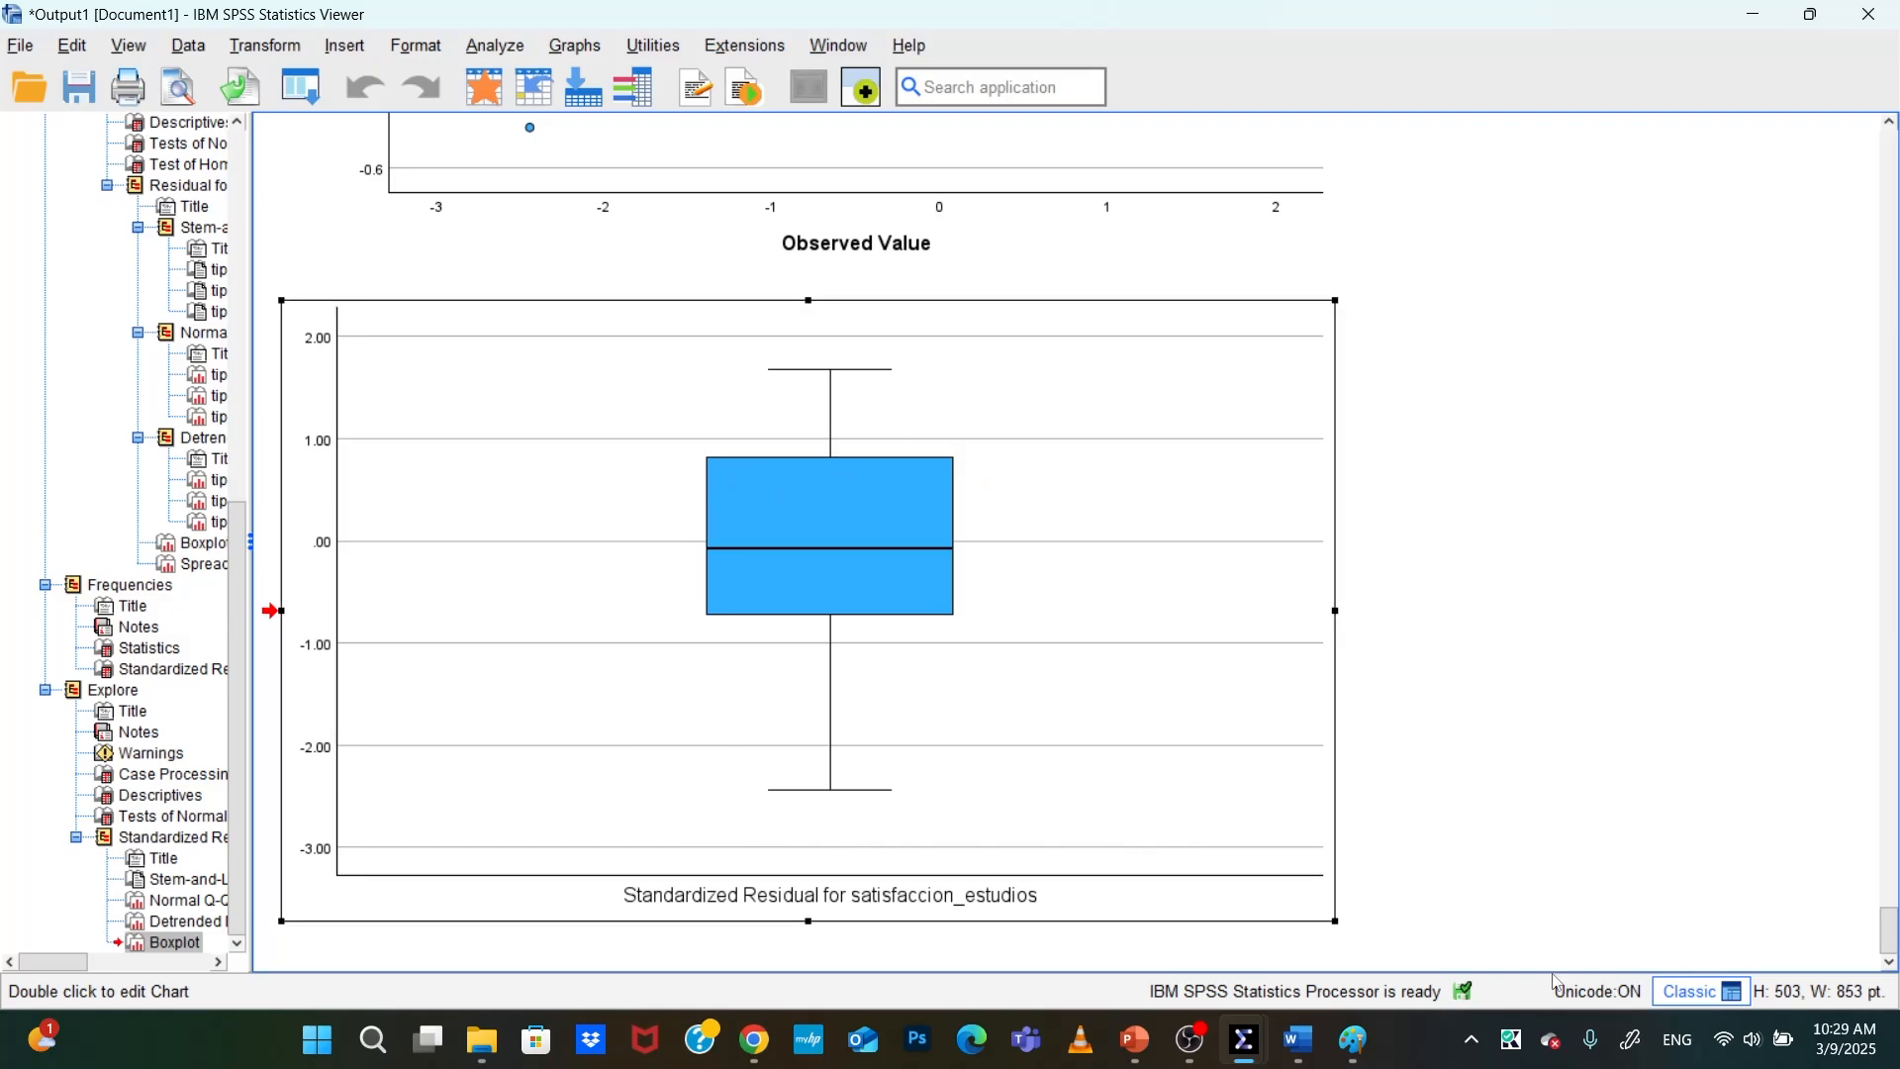
{"action": "mouse_move", "coordinate": [1353, 1043]}
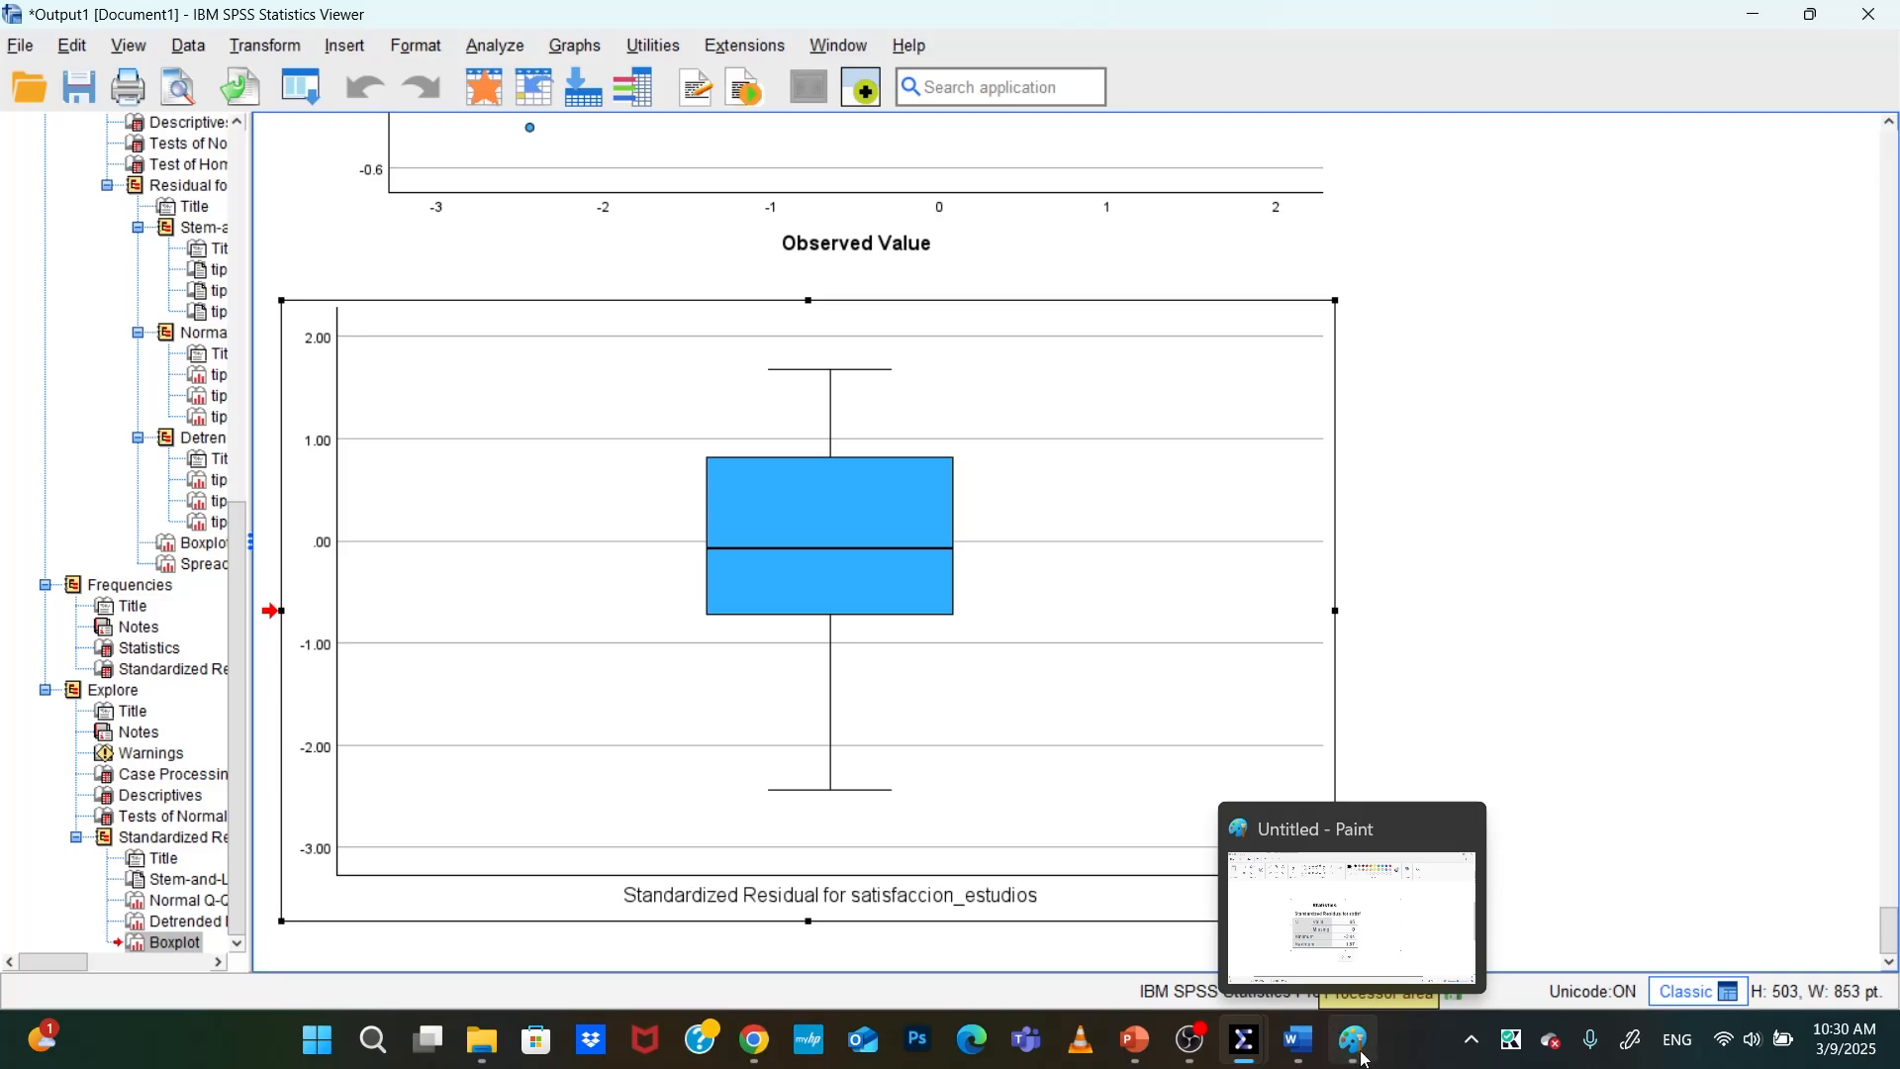
In the Word report, highlight the extreme values sentence from "Respecto al supuesto" through "valor absoluto)." in green
{"action": "left_click", "coordinate": [1300, 1041]}
{"action": "left_click", "coordinate": [704, 817], "text": "shift"}
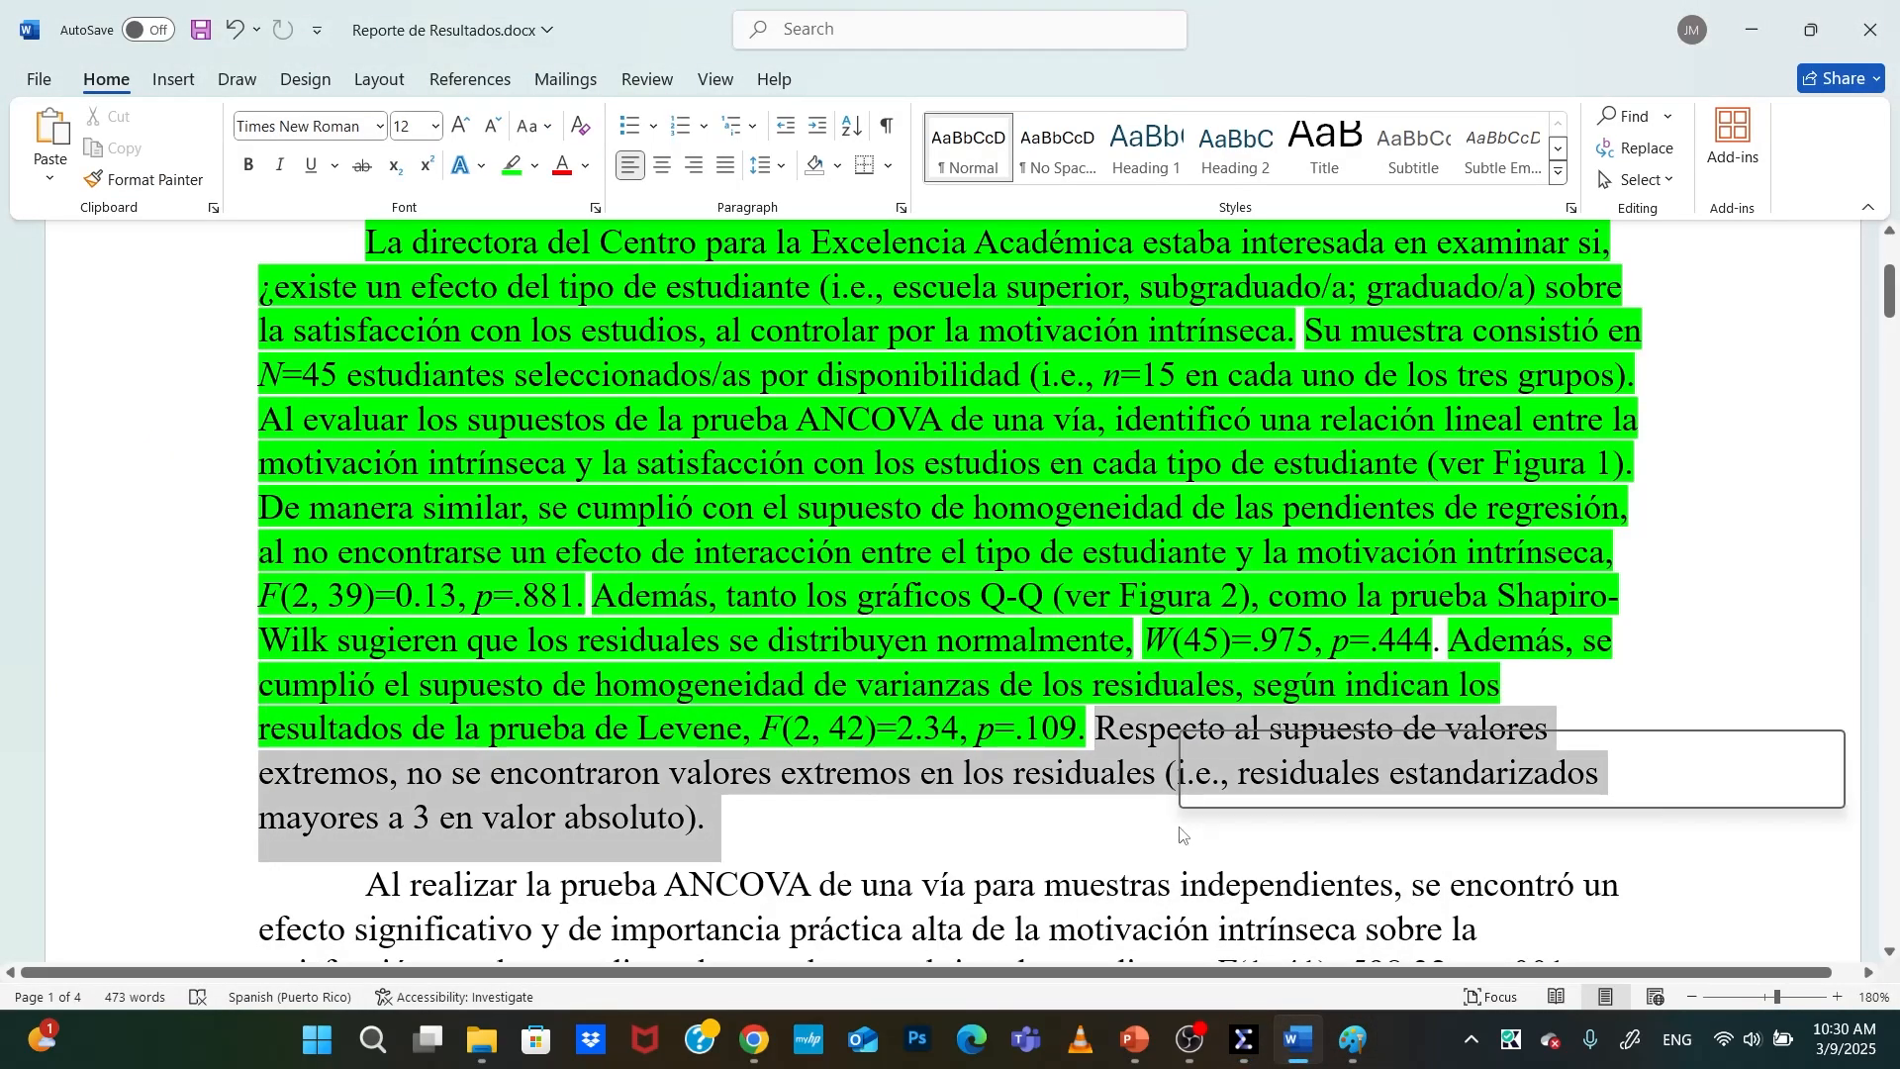
{"action": "left_click", "coordinate": [1297, 794]}
Read the report paragraph on the ANCOVA results, starting at "Al realizar la prueba ANCOVA"
{"action": "scroll", "coordinate": [1028, 637], "scroll_direction": "down", "scroll_amount": 3}
{"action": "scroll", "coordinate": [1028, 636], "scroll_direction": "down", "scroll_amount": 2}
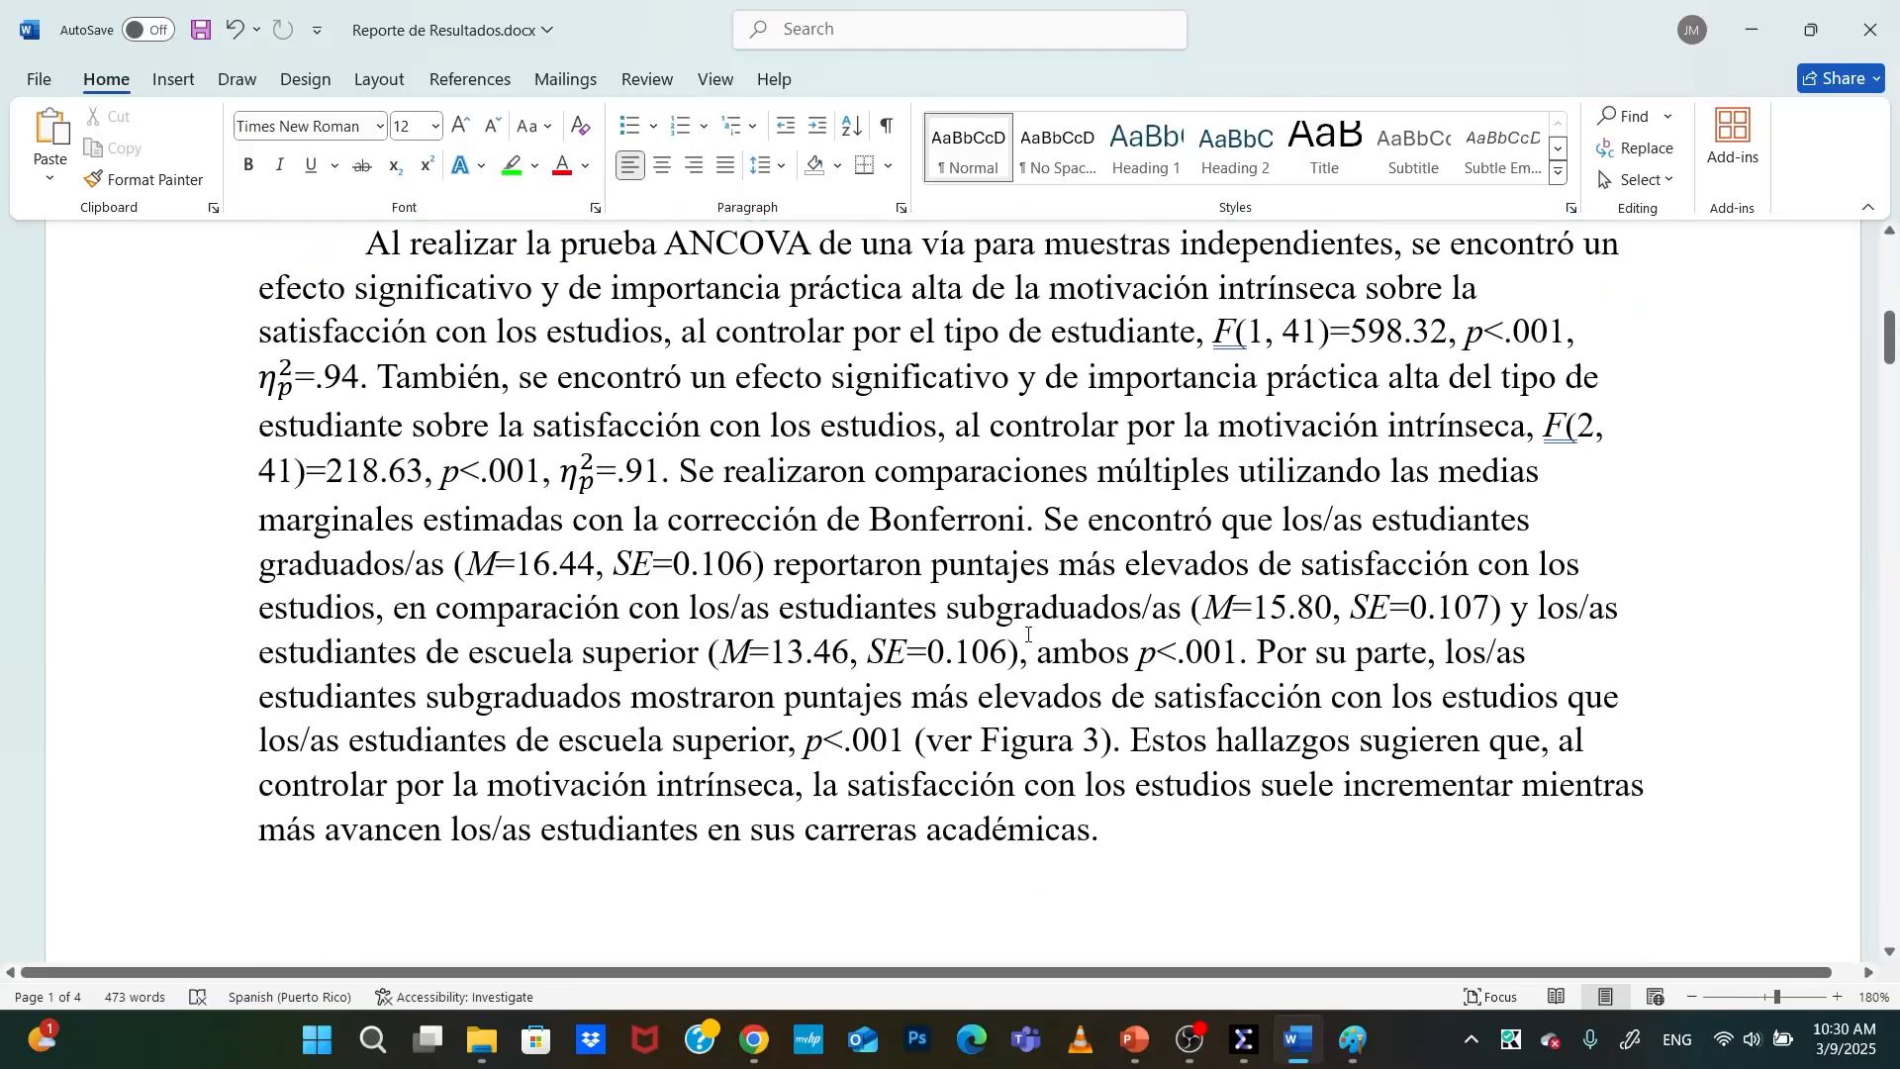
{"action": "scroll", "coordinate": [1034, 639], "scroll_direction": "up", "scroll_amount": 1}
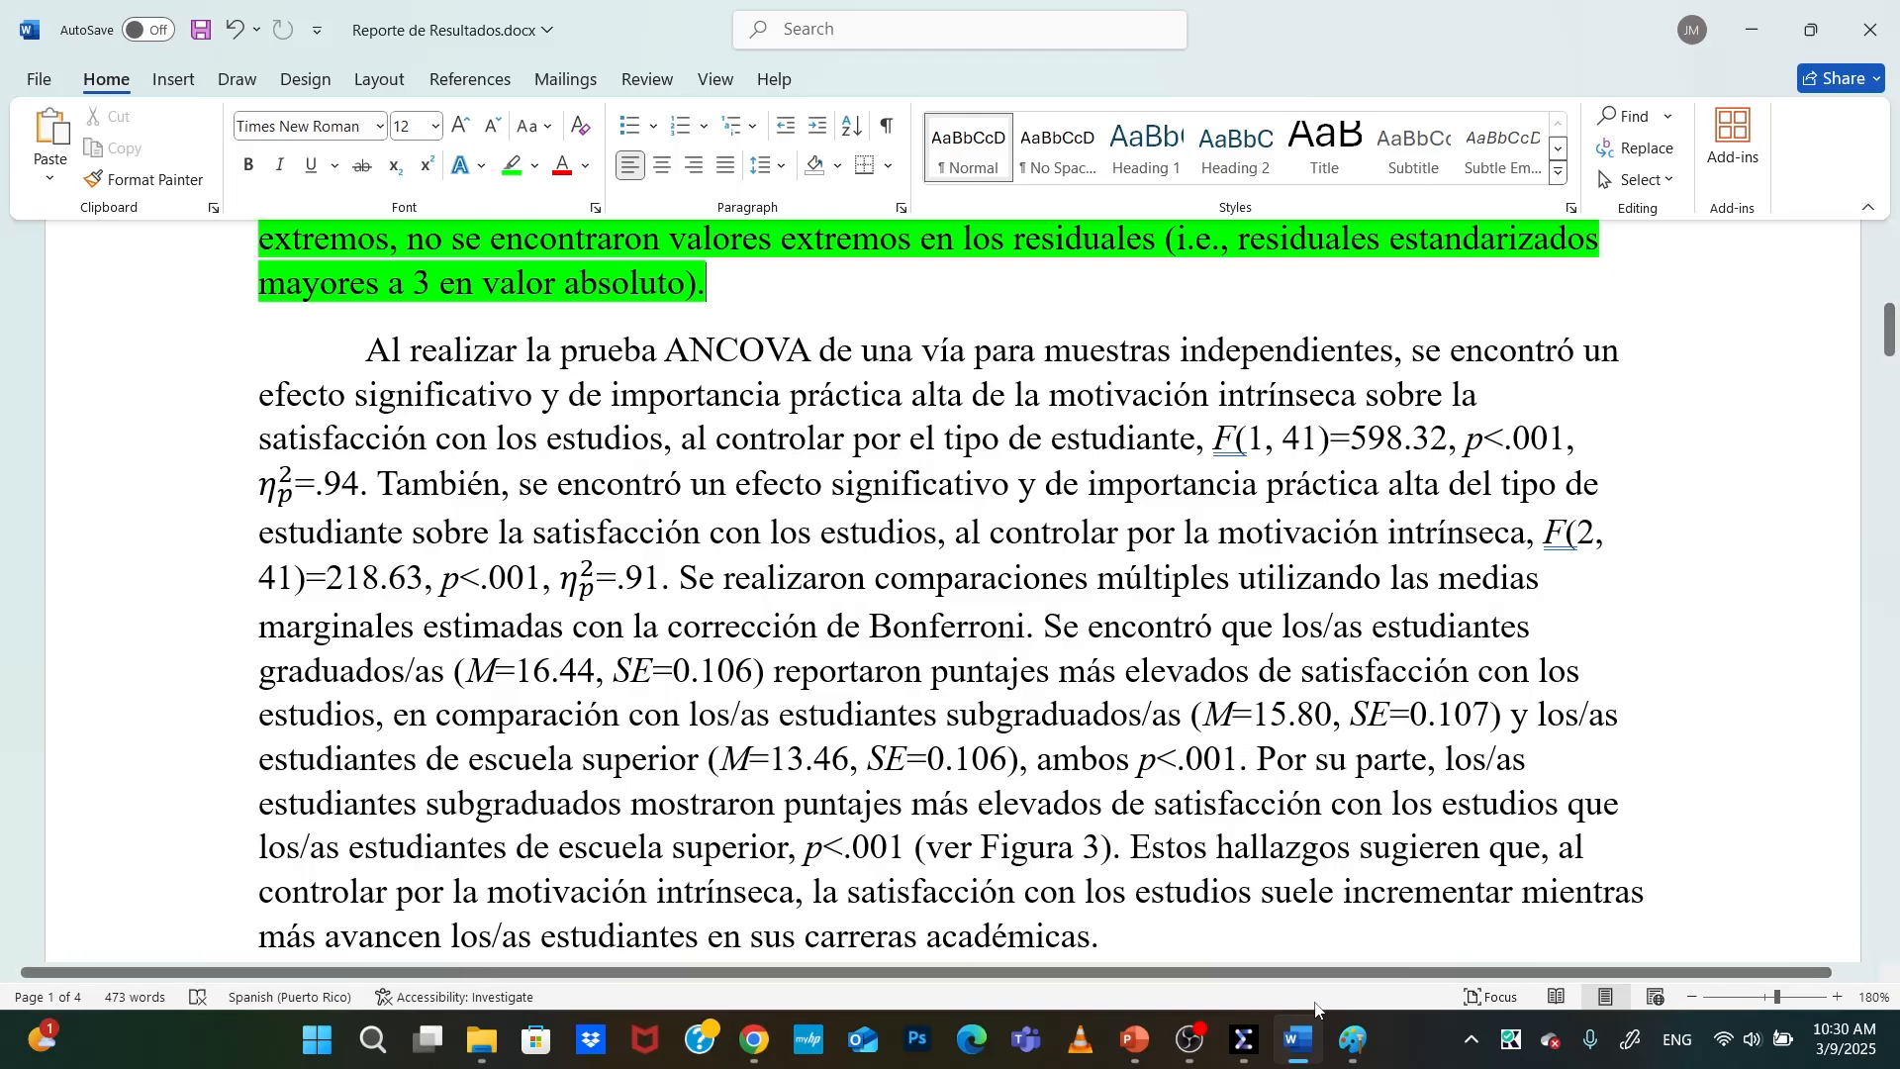
Switch to the SPSS output document and delete all of its contents
{"action": "left_click", "coordinate": [1303, 1051]}
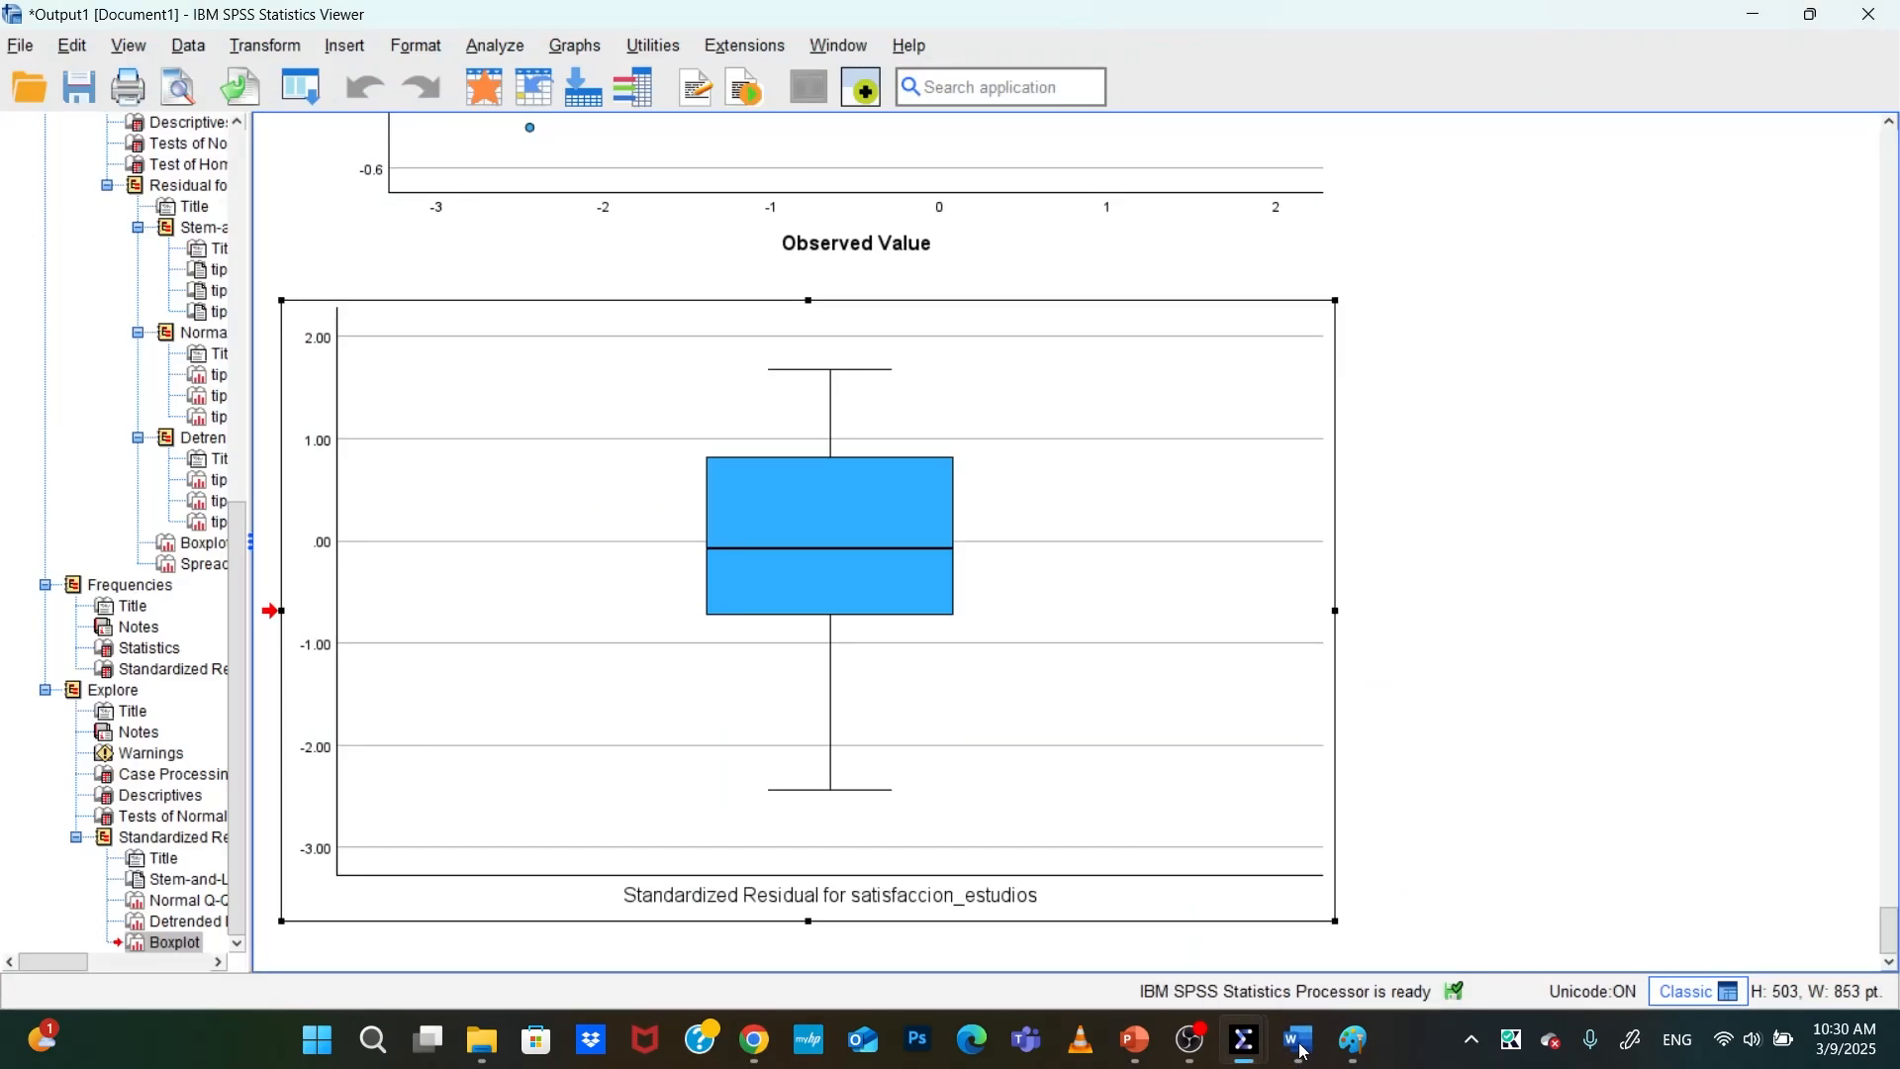
{"action": "mouse_move", "coordinate": [1267, 1052]}
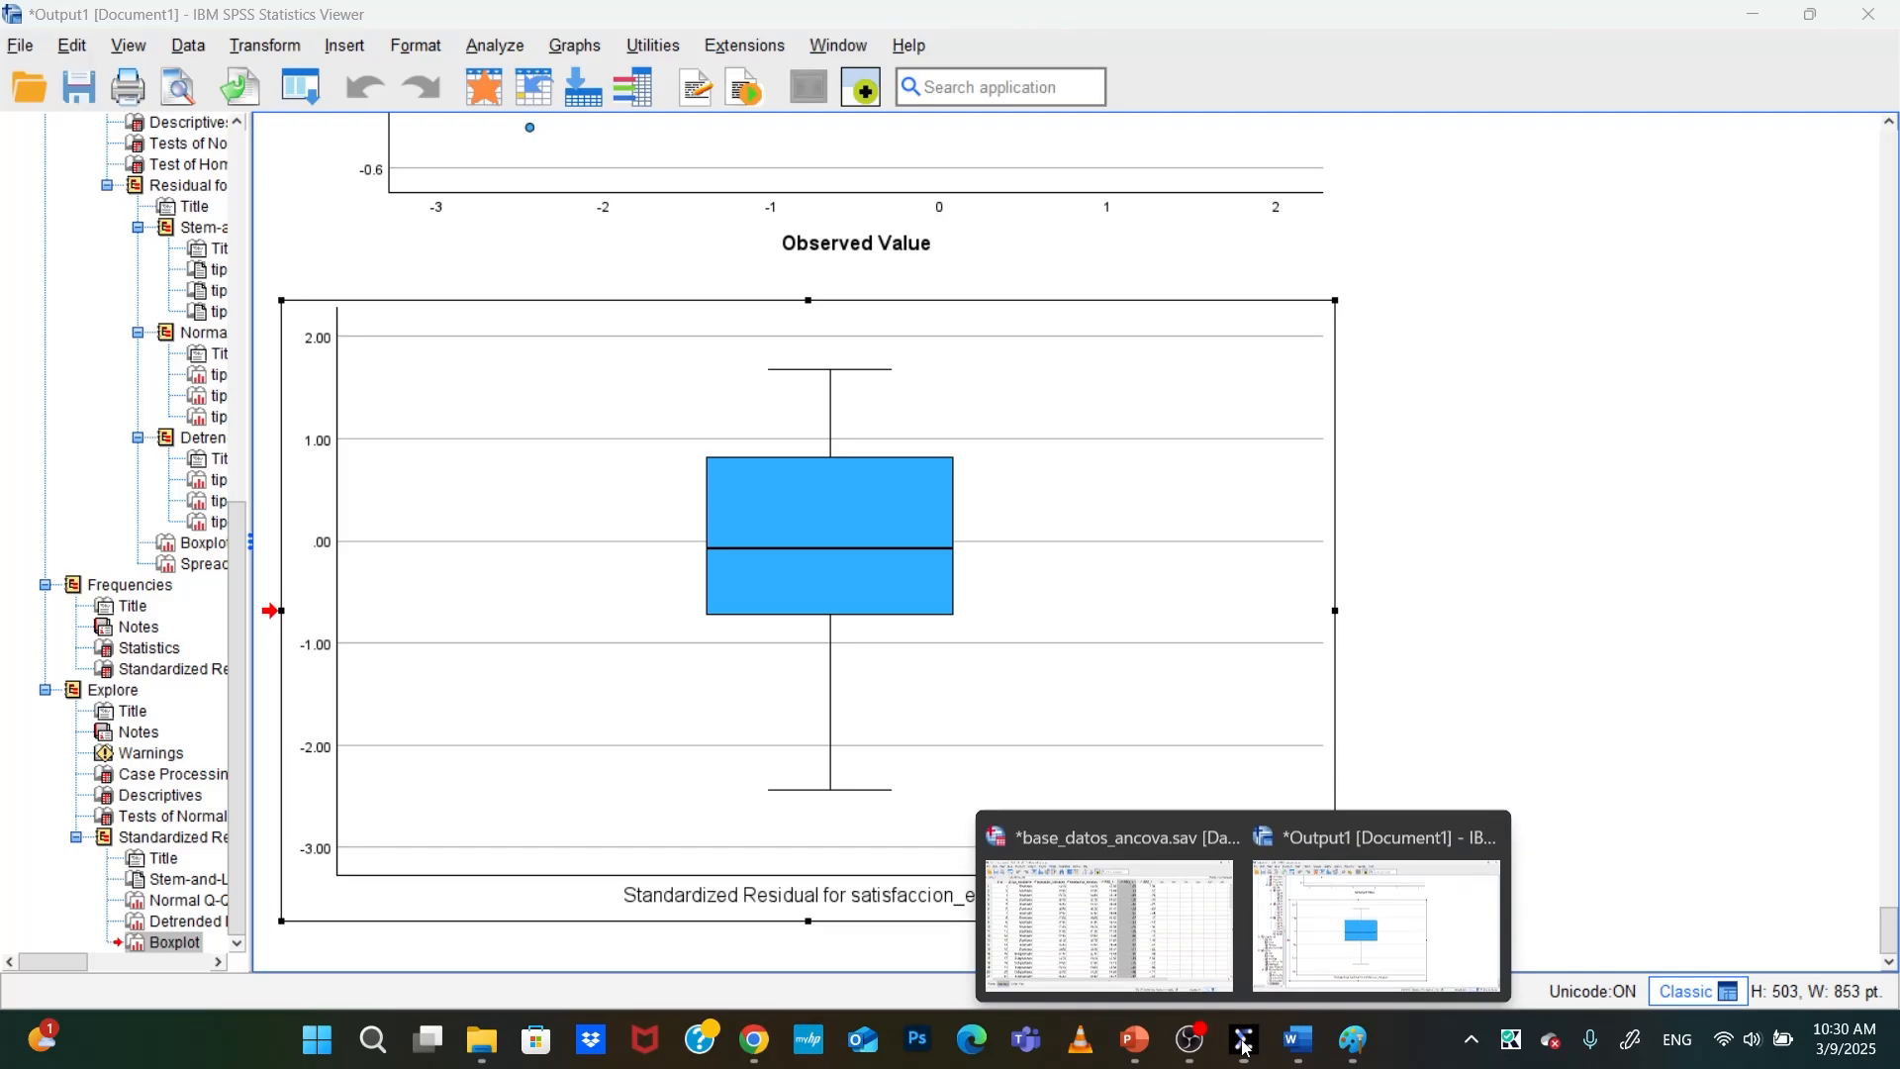
{"action": "mouse_move", "coordinate": [1138, 916]}
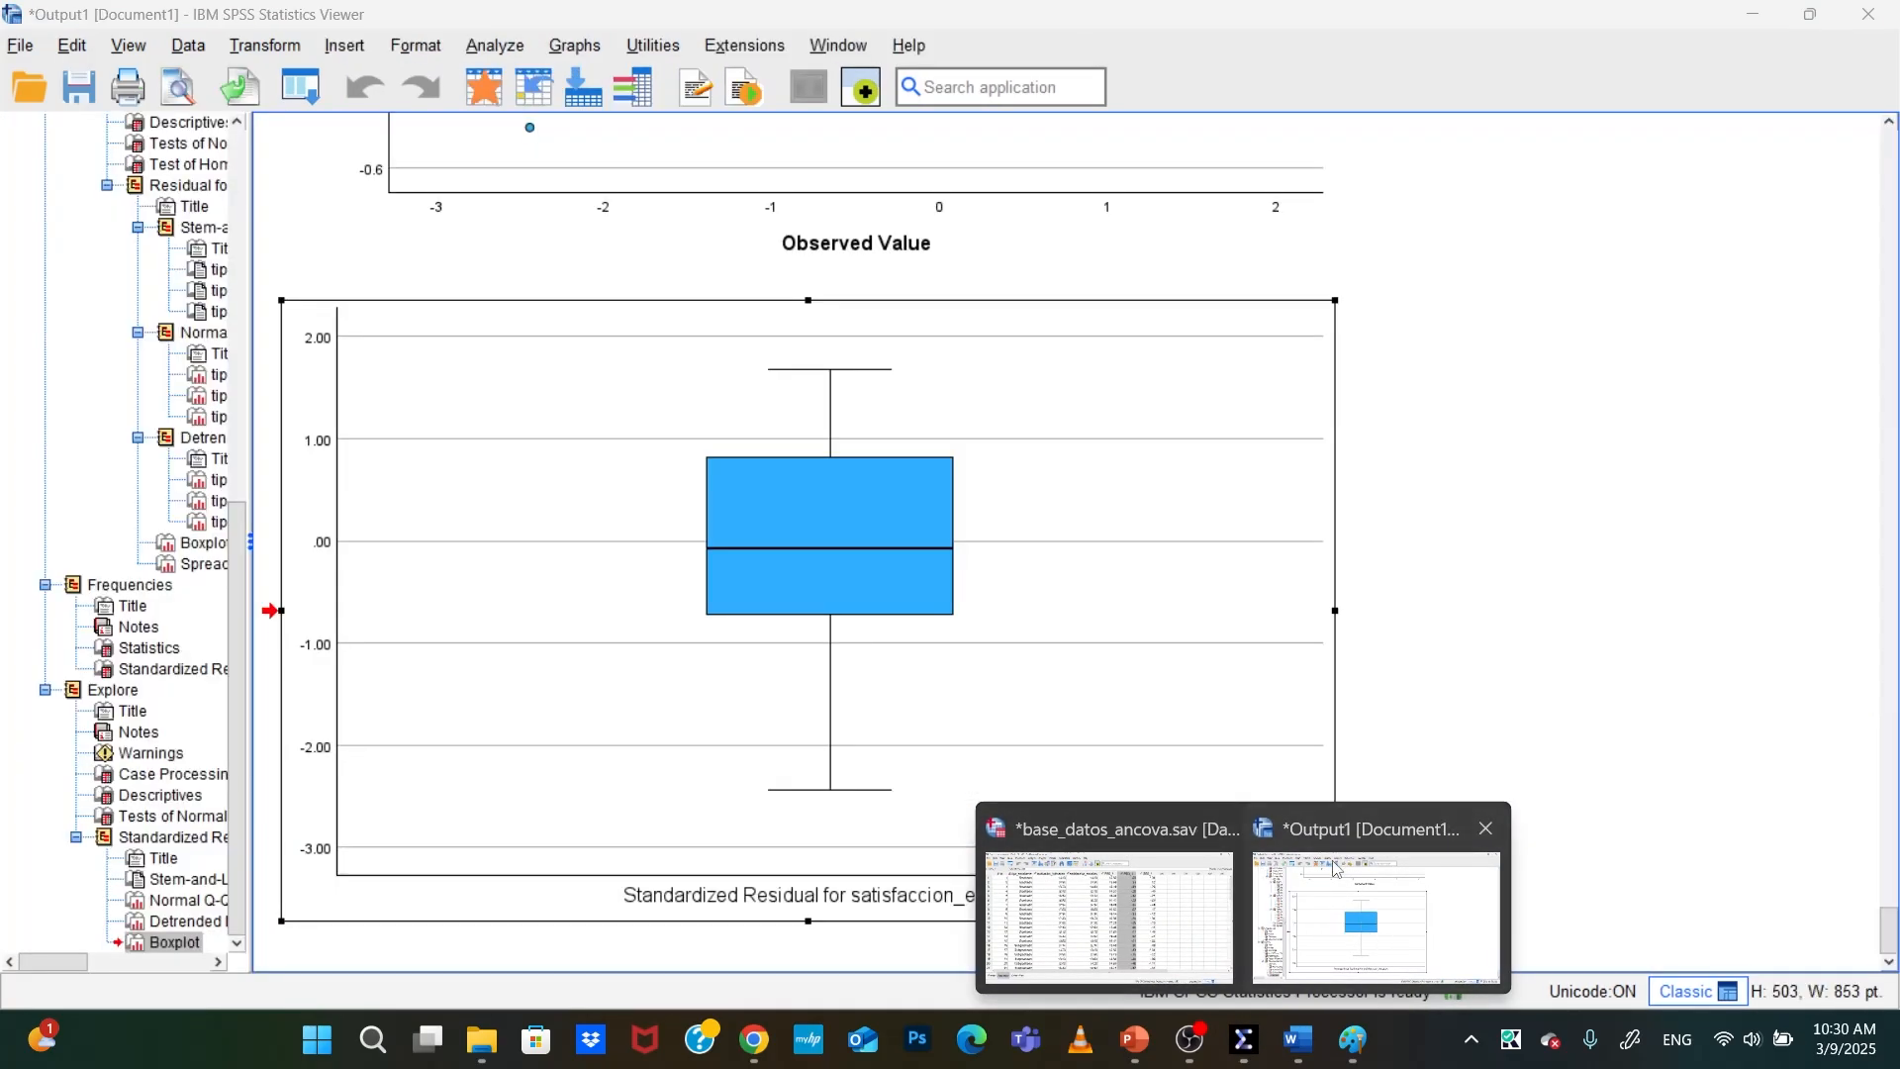
{"action": "left_click", "coordinate": [1394, 948]}
{"action": "scroll", "coordinate": [118, 534], "scroll_direction": "up", "scroll_amount": 15}
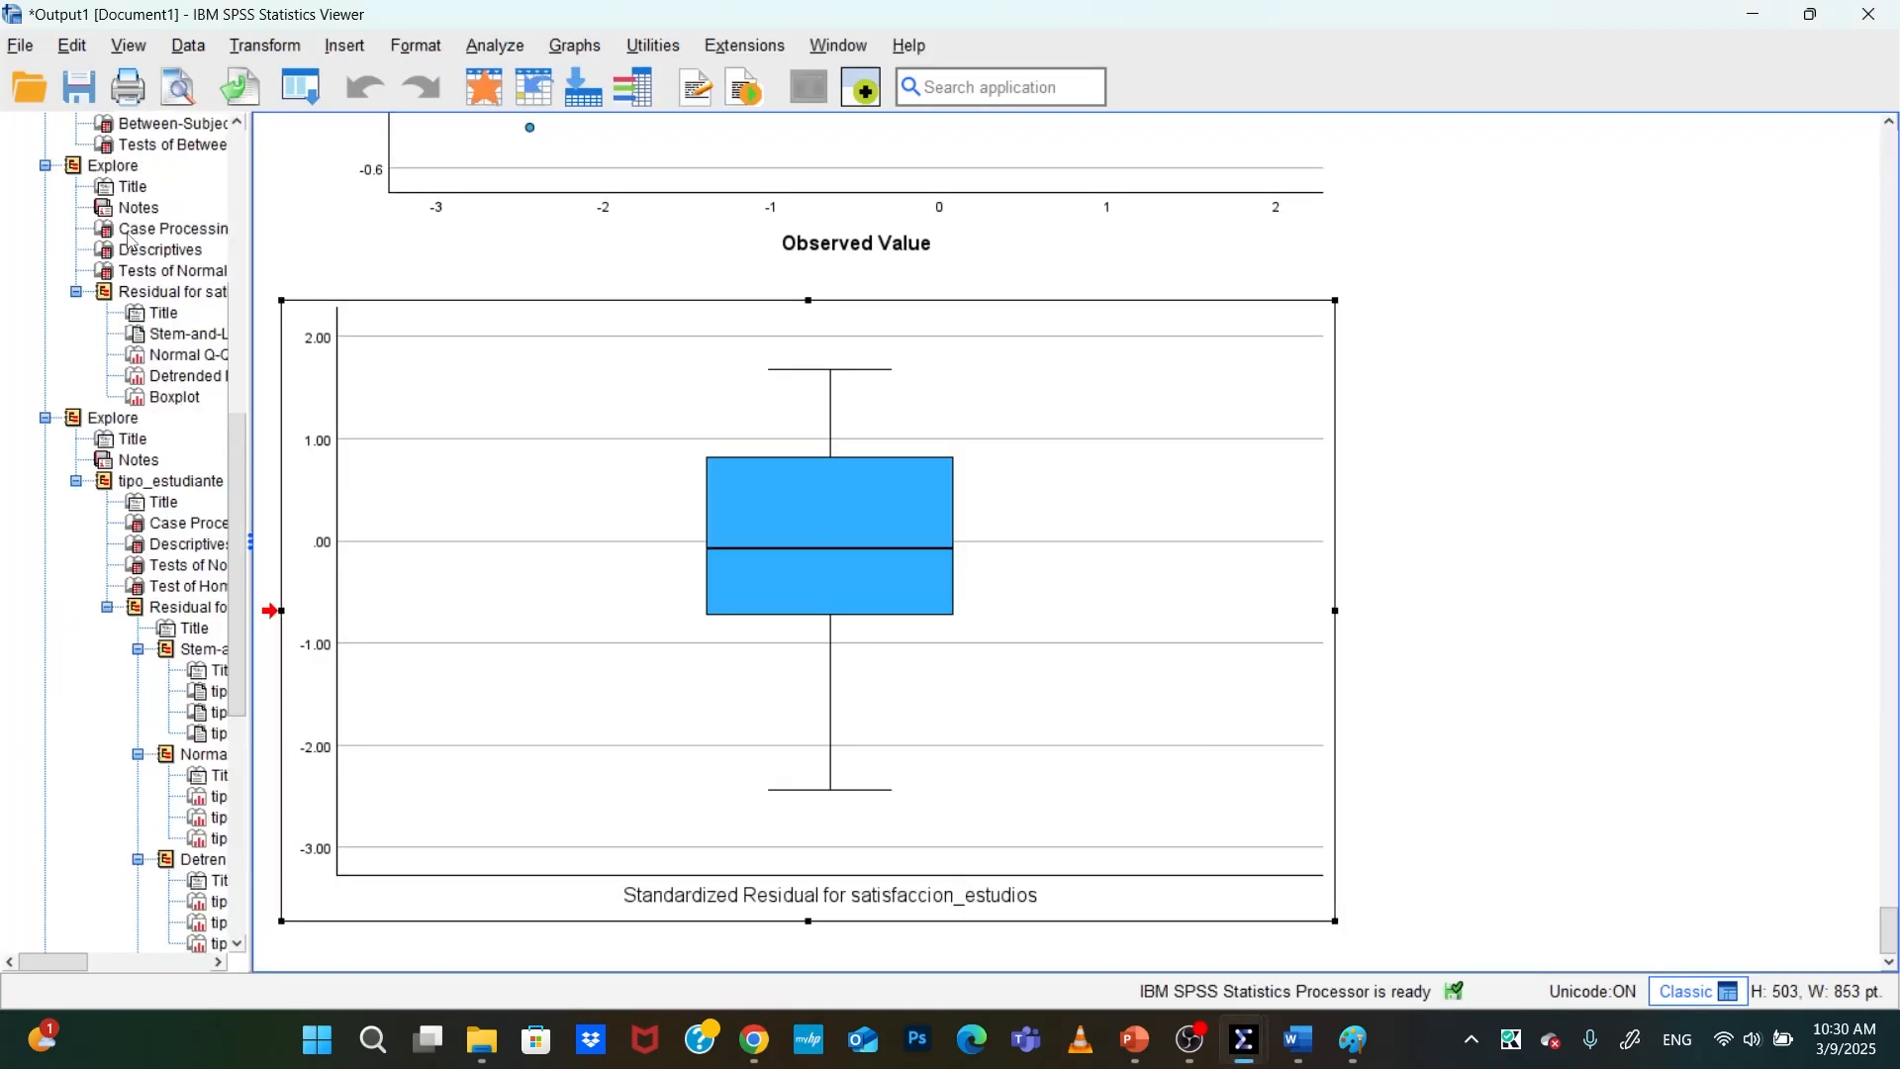
{"action": "left_click", "coordinate": [74, 125]}
{"action": "double_click", "coordinate": [79, 127]}
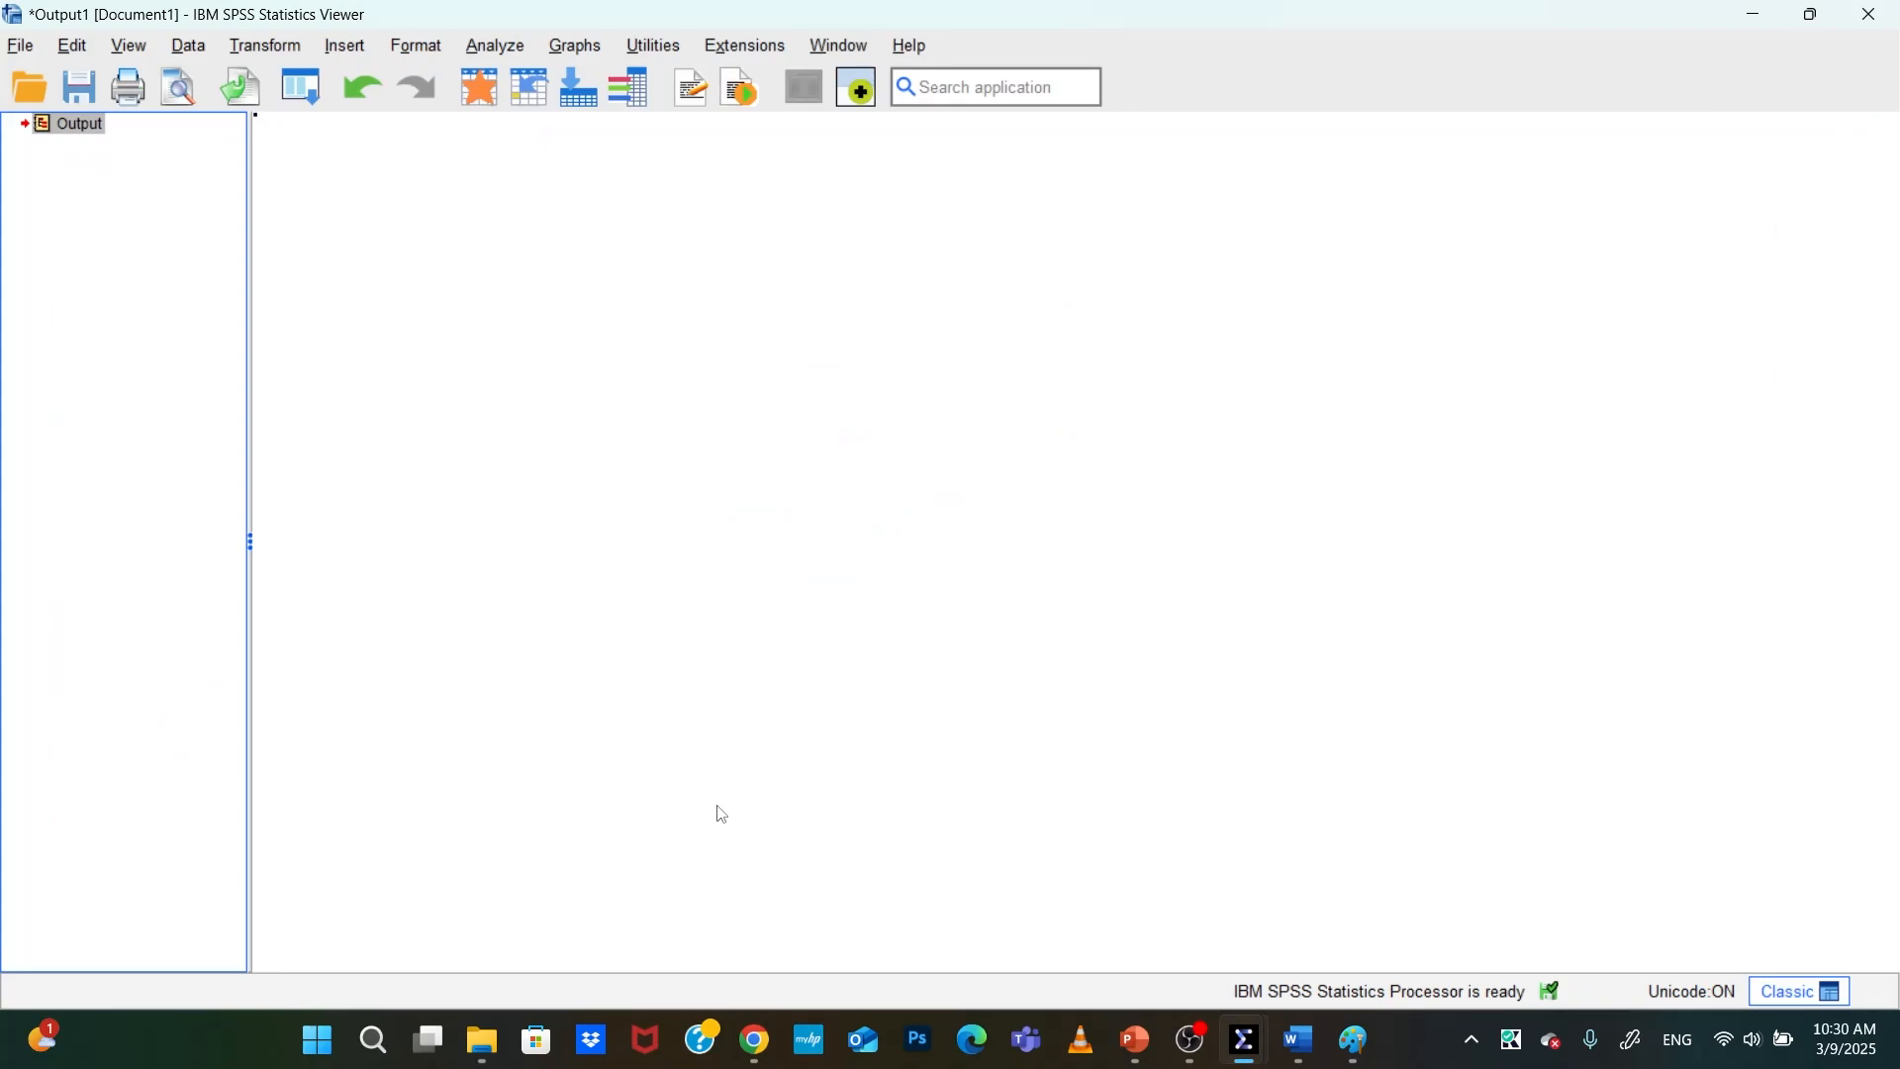
From the SPSS data file, open the General Linear Model Univariate analysis and reset its settings
{"action": "mouse_move", "coordinate": [1247, 1041]}
{"action": "left_click", "coordinate": [1103, 948]}
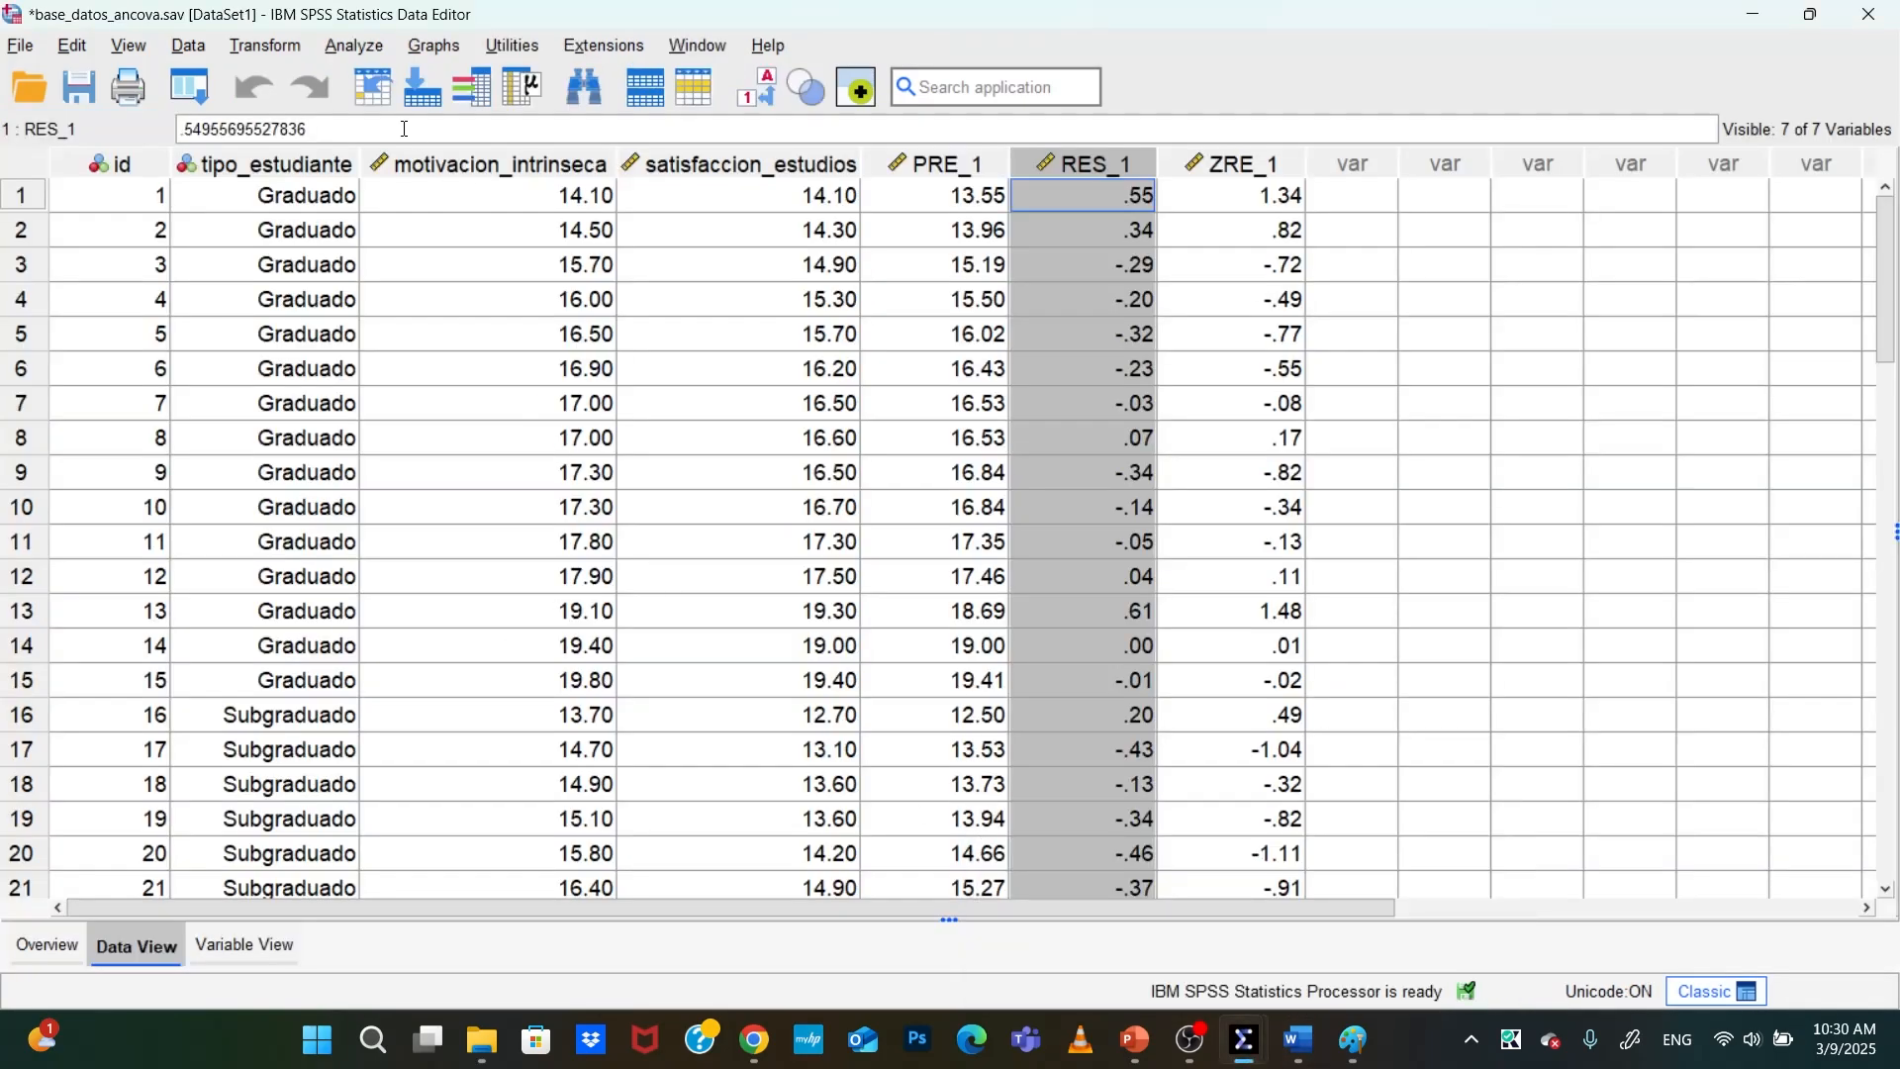
{"action": "left_click", "coordinate": [343, 46]}
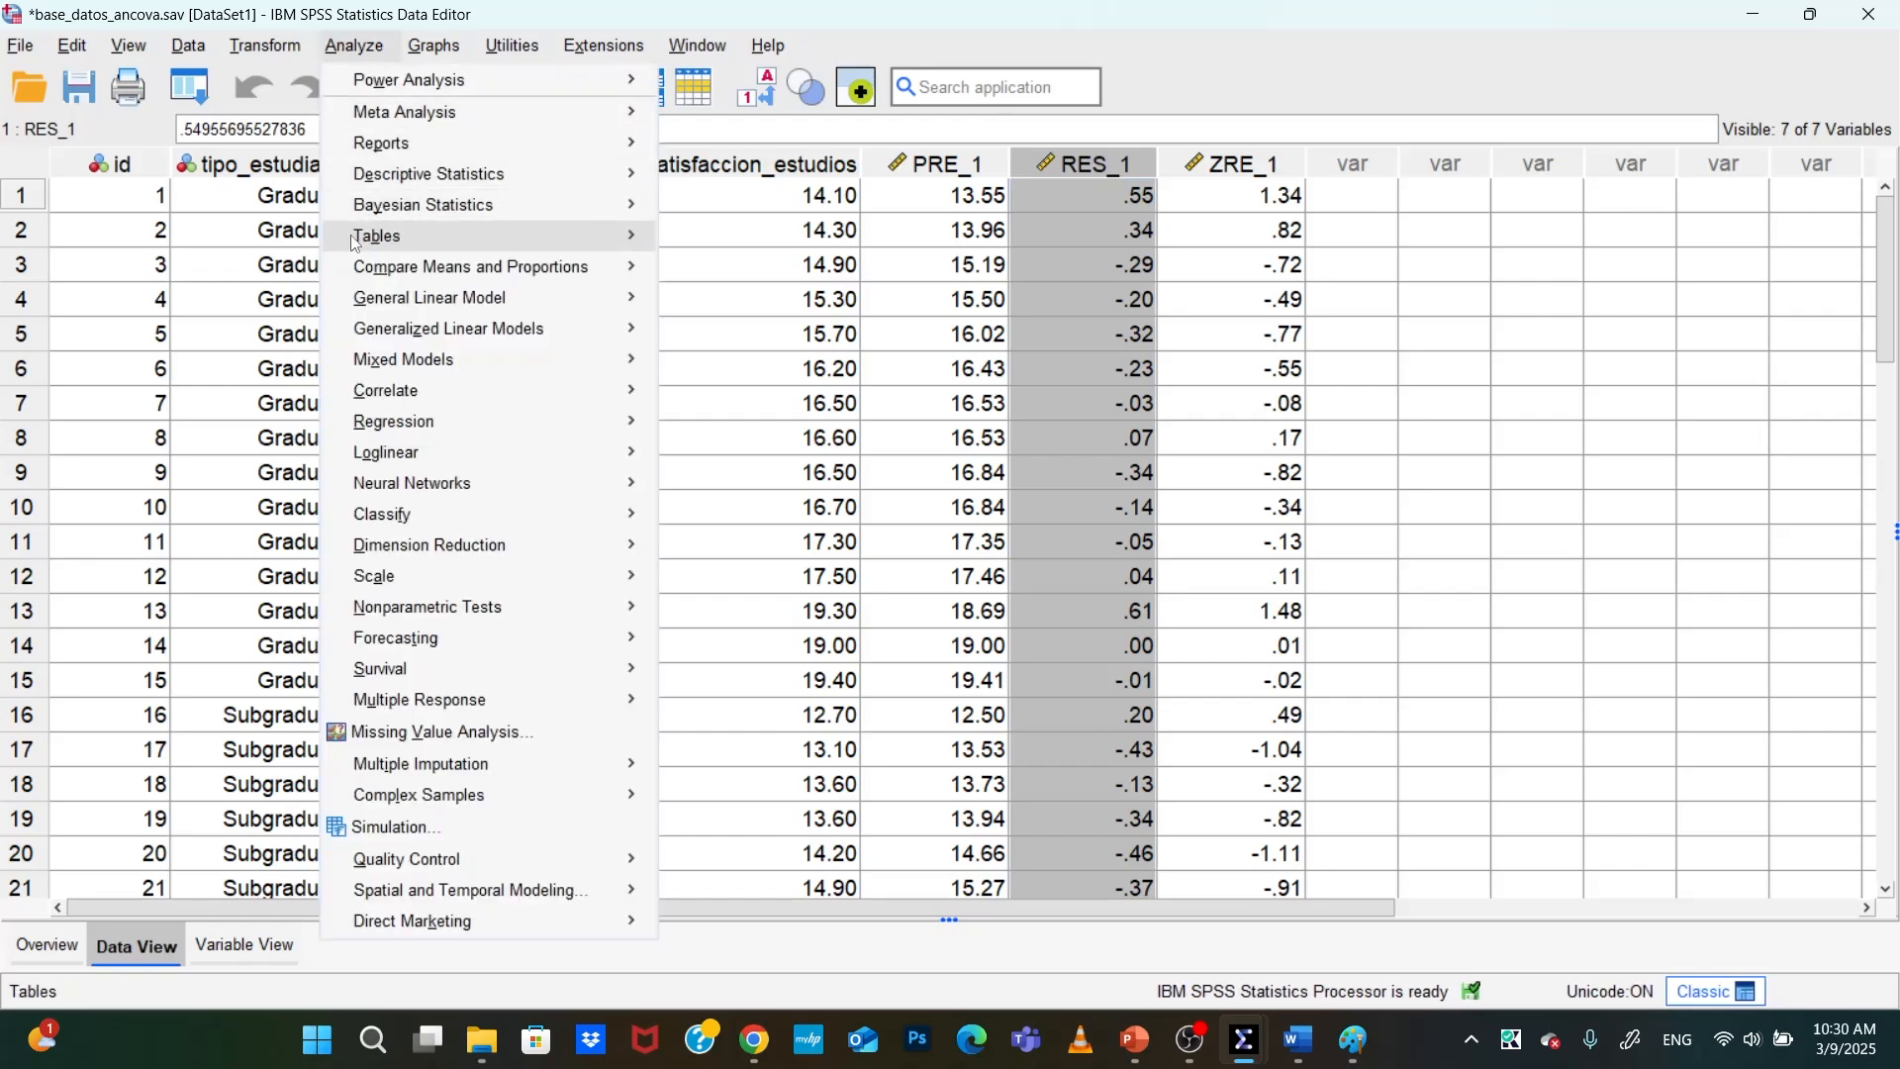
{"action": "mouse_move", "coordinate": [582, 295]}
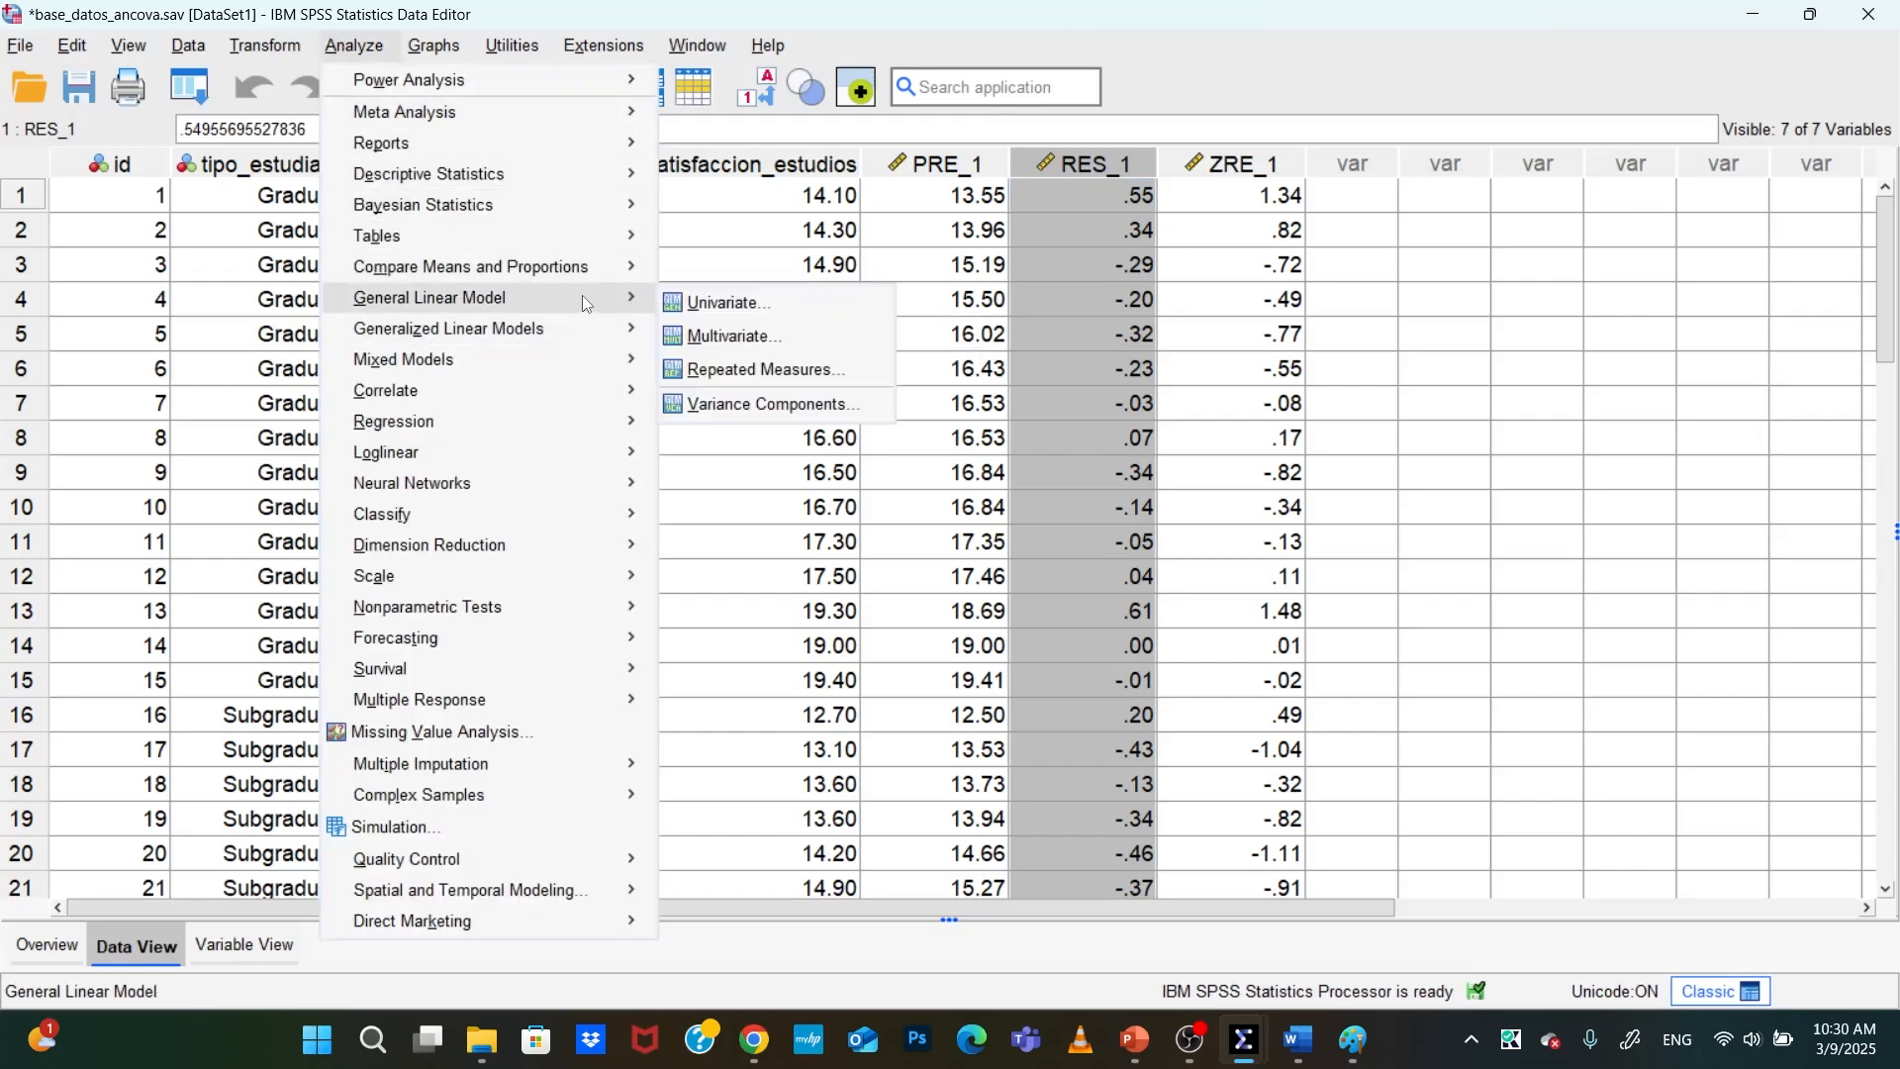
{"action": "left_click", "coordinate": [722, 301]}
{"action": "left_click", "coordinate": [788, 723]}
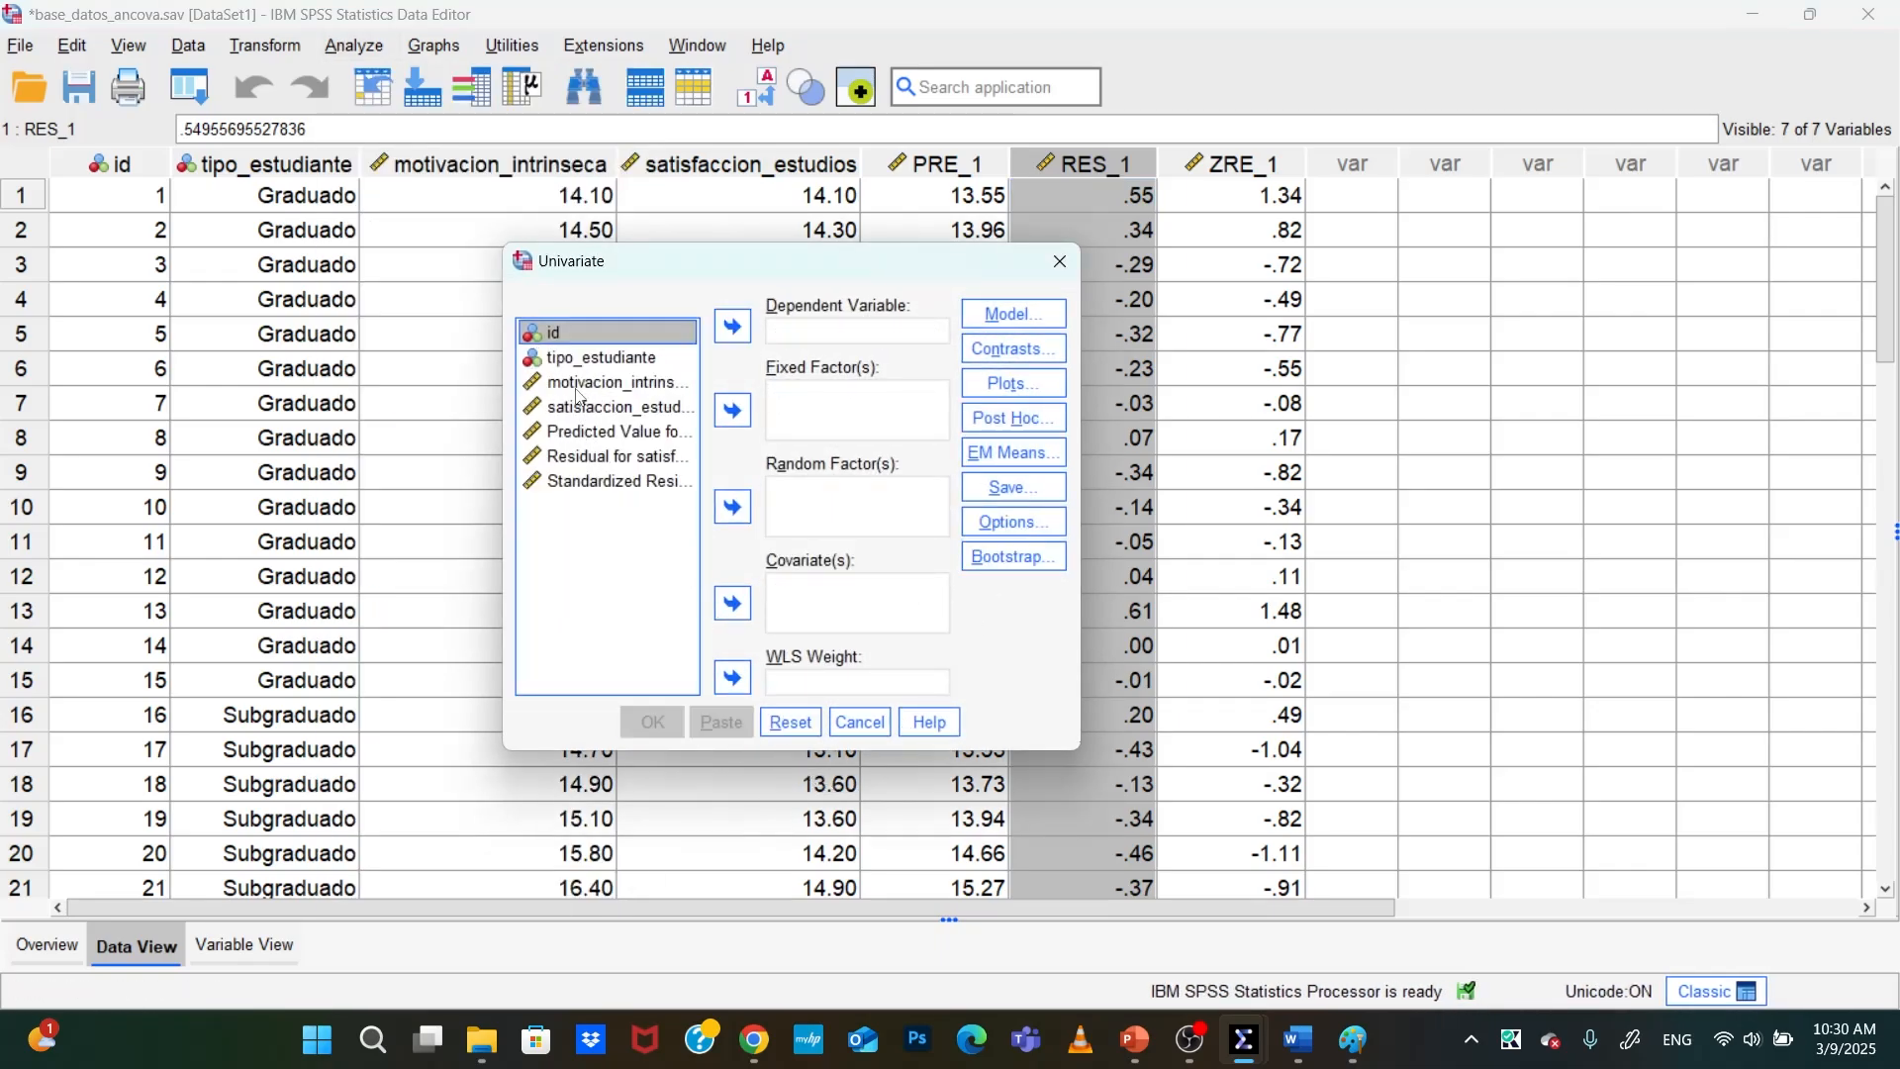
Delete the saved variables PRE_1, RES_1 and ZRE_1 from the data file
{"action": "left_click", "coordinate": [980, 158]}
{"action": "left_click", "coordinate": [1053, 164]}
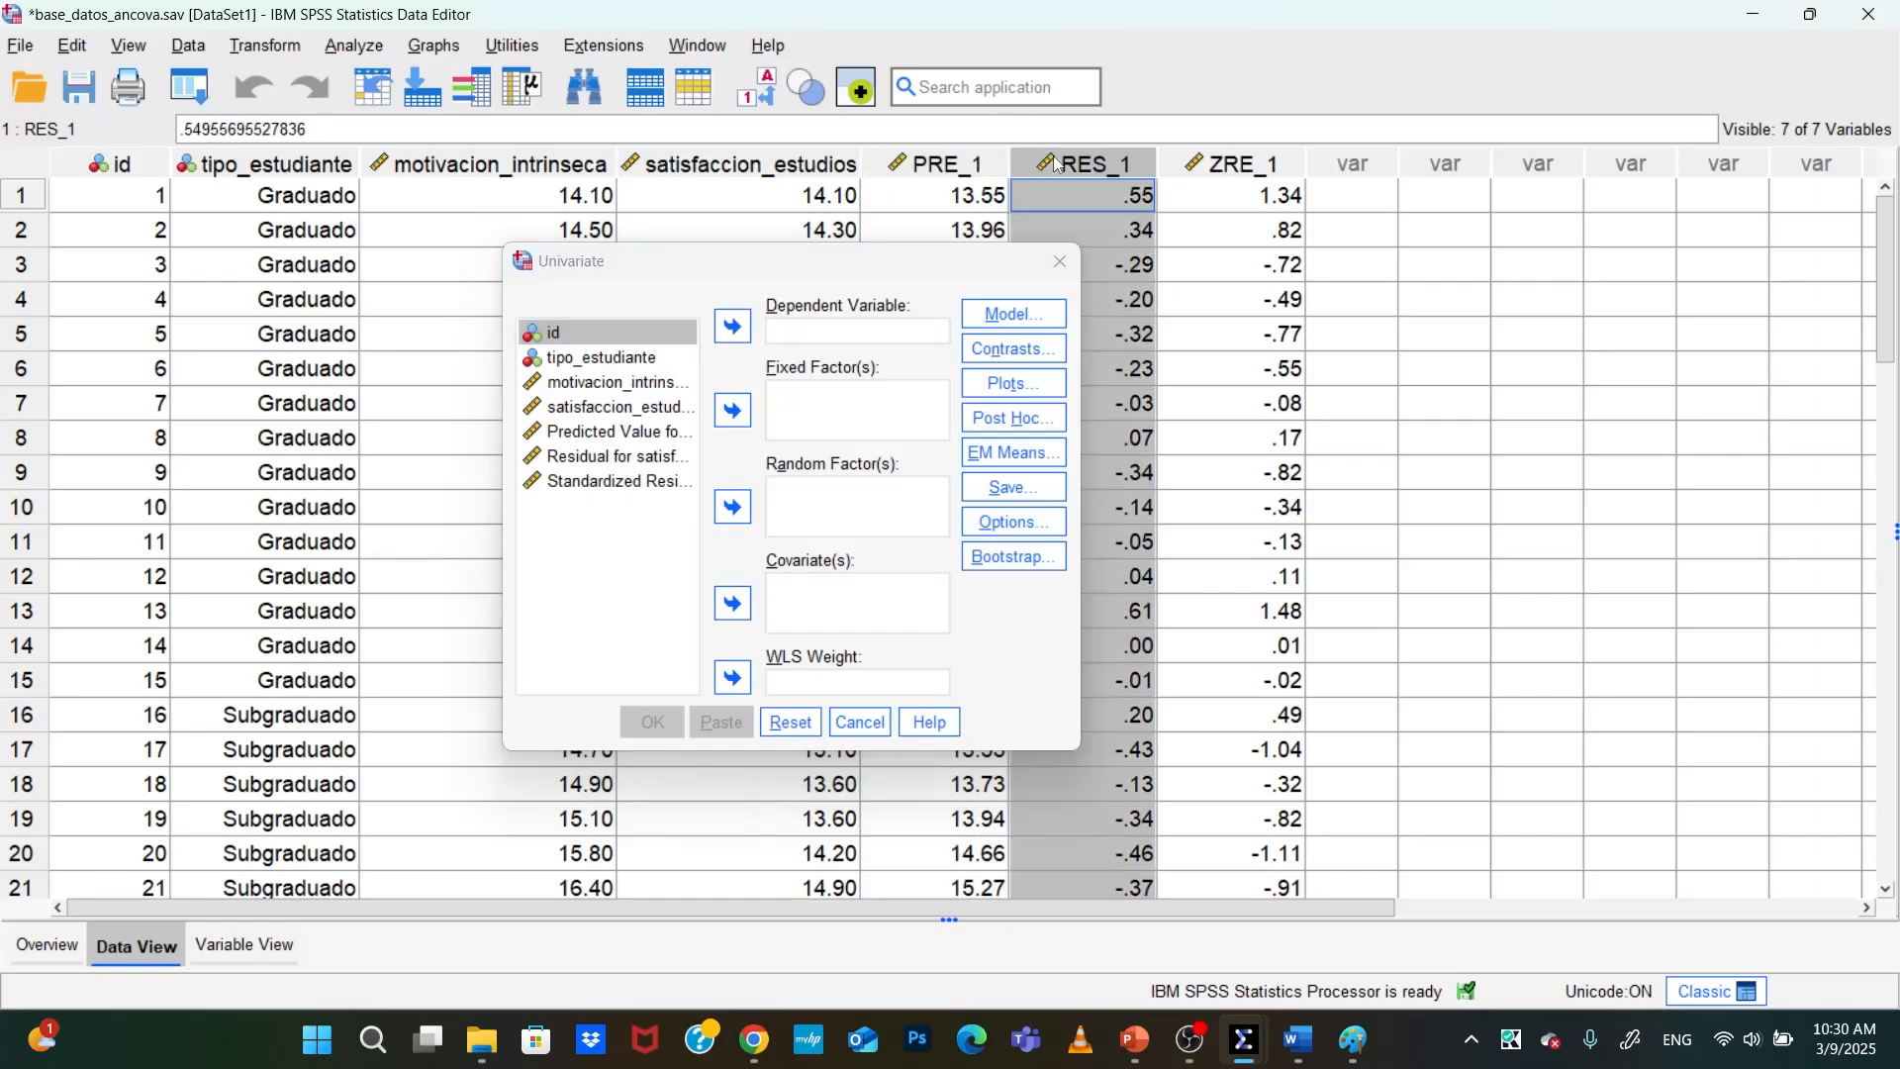
{"action": "left_click", "coordinate": [977, 161]}
{"action": "left_click", "coordinate": [1052, 179], "text": "shift"}
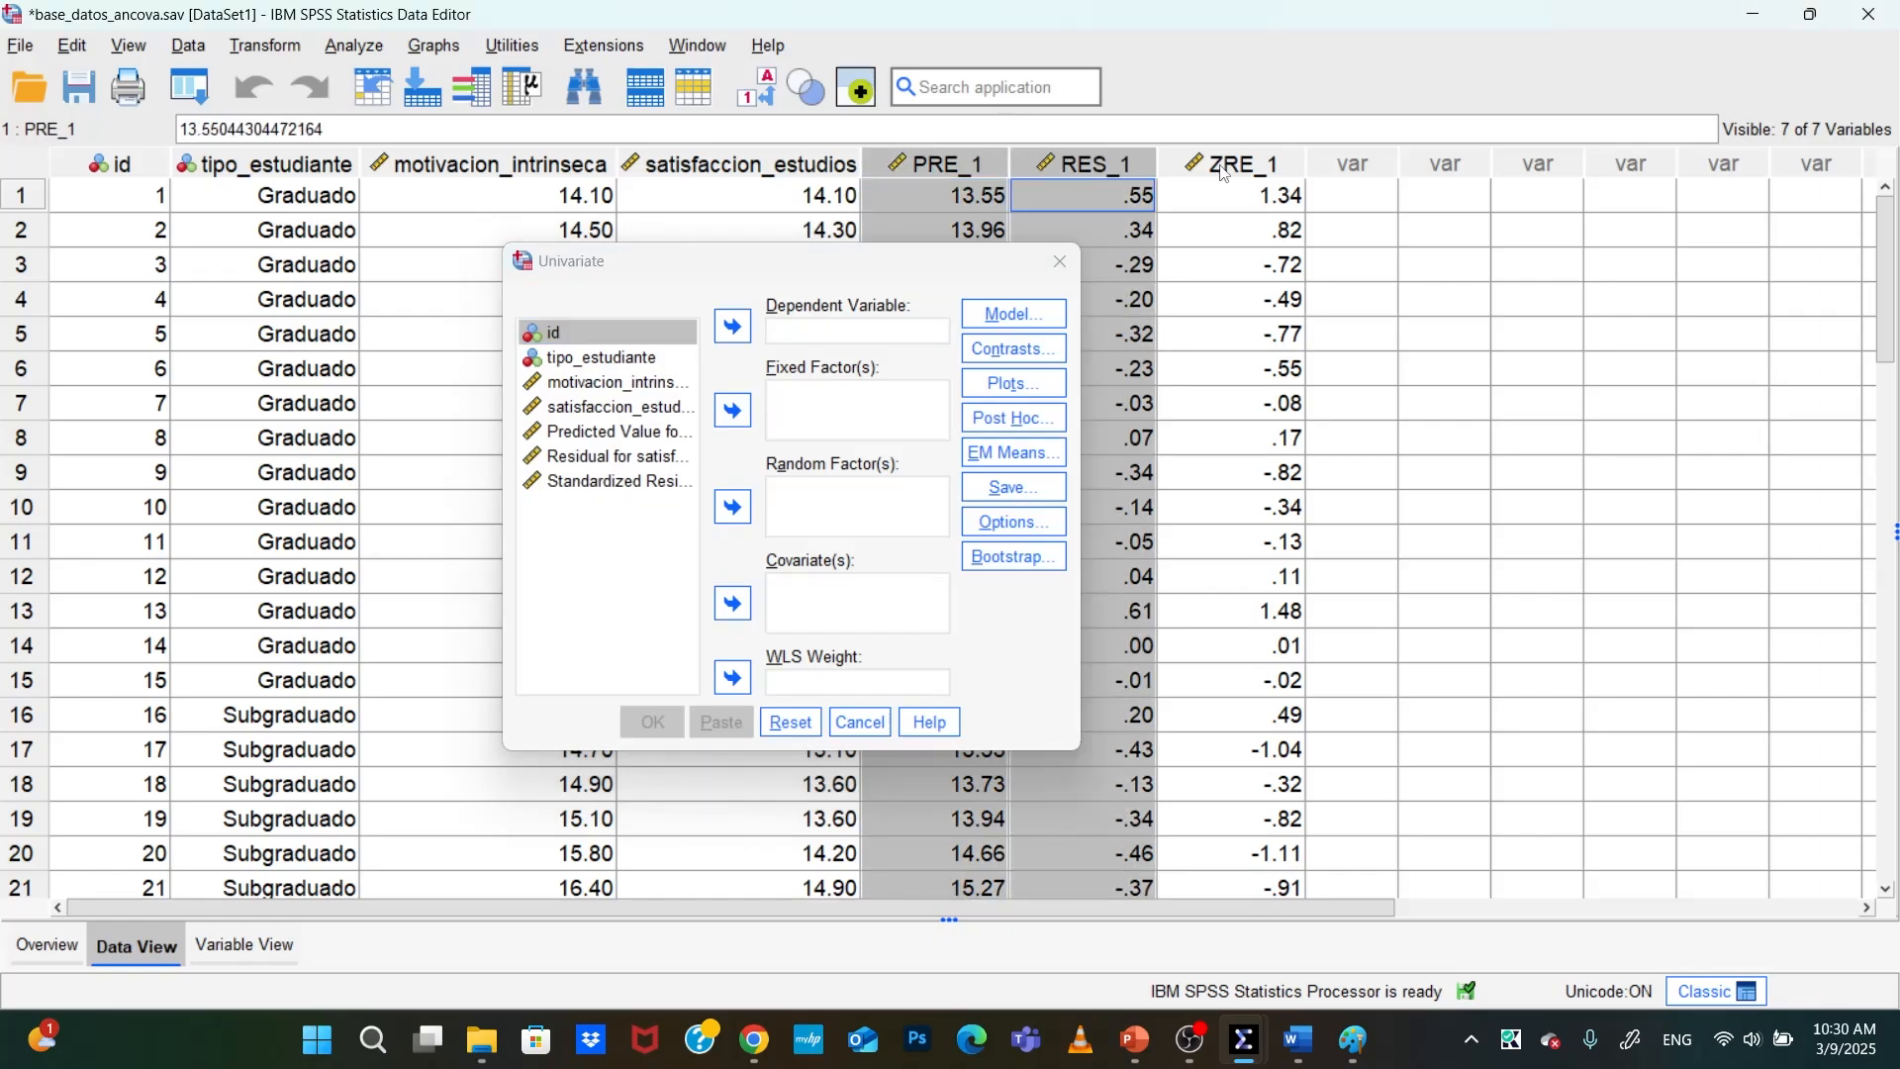
{"action": "left_click", "coordinate": [1226, 174], "text": "shift"}
{"action": "key", "text": "Delete"}
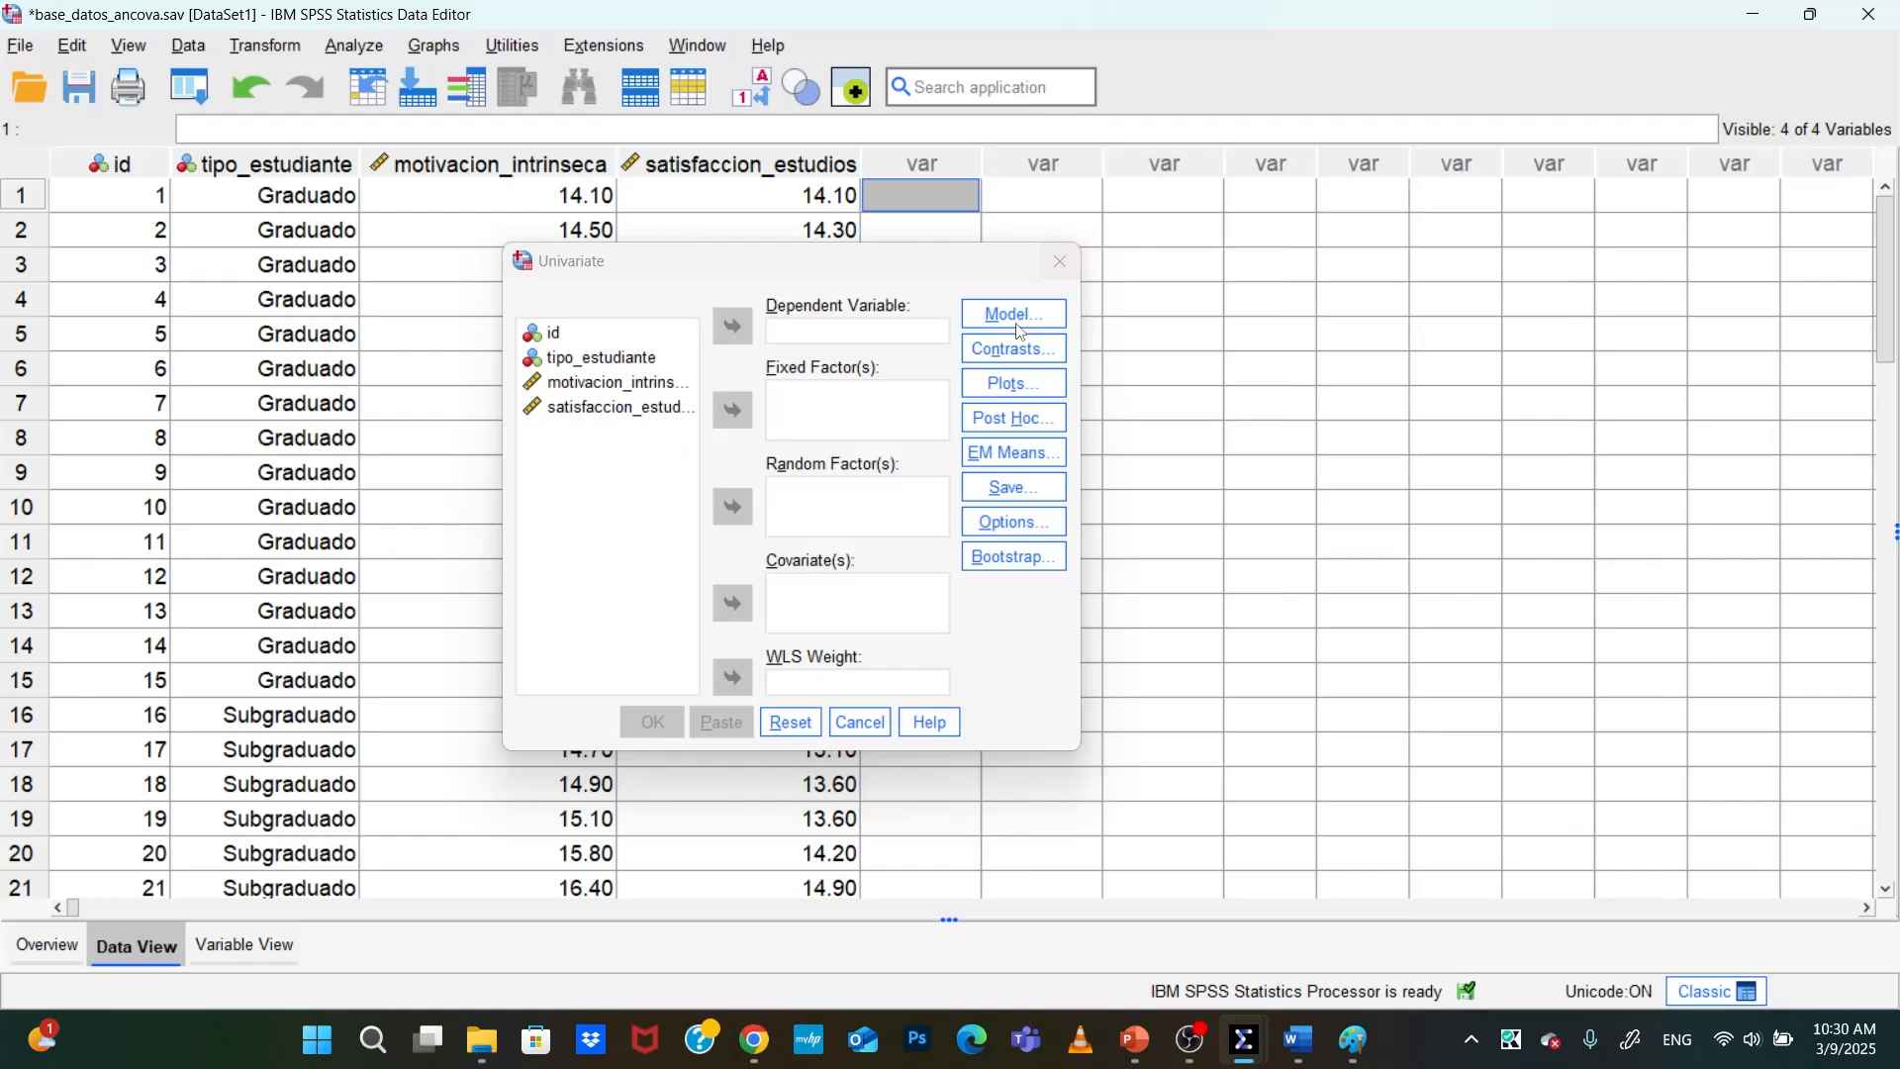
Assign satisfaccion_estudios as dependent variable, motivacion_intrinseca as covariate and tipo_estudiante as fixed factor in the Univariate analysis
{"action": "left_click", "coordinate": [611, 402]}
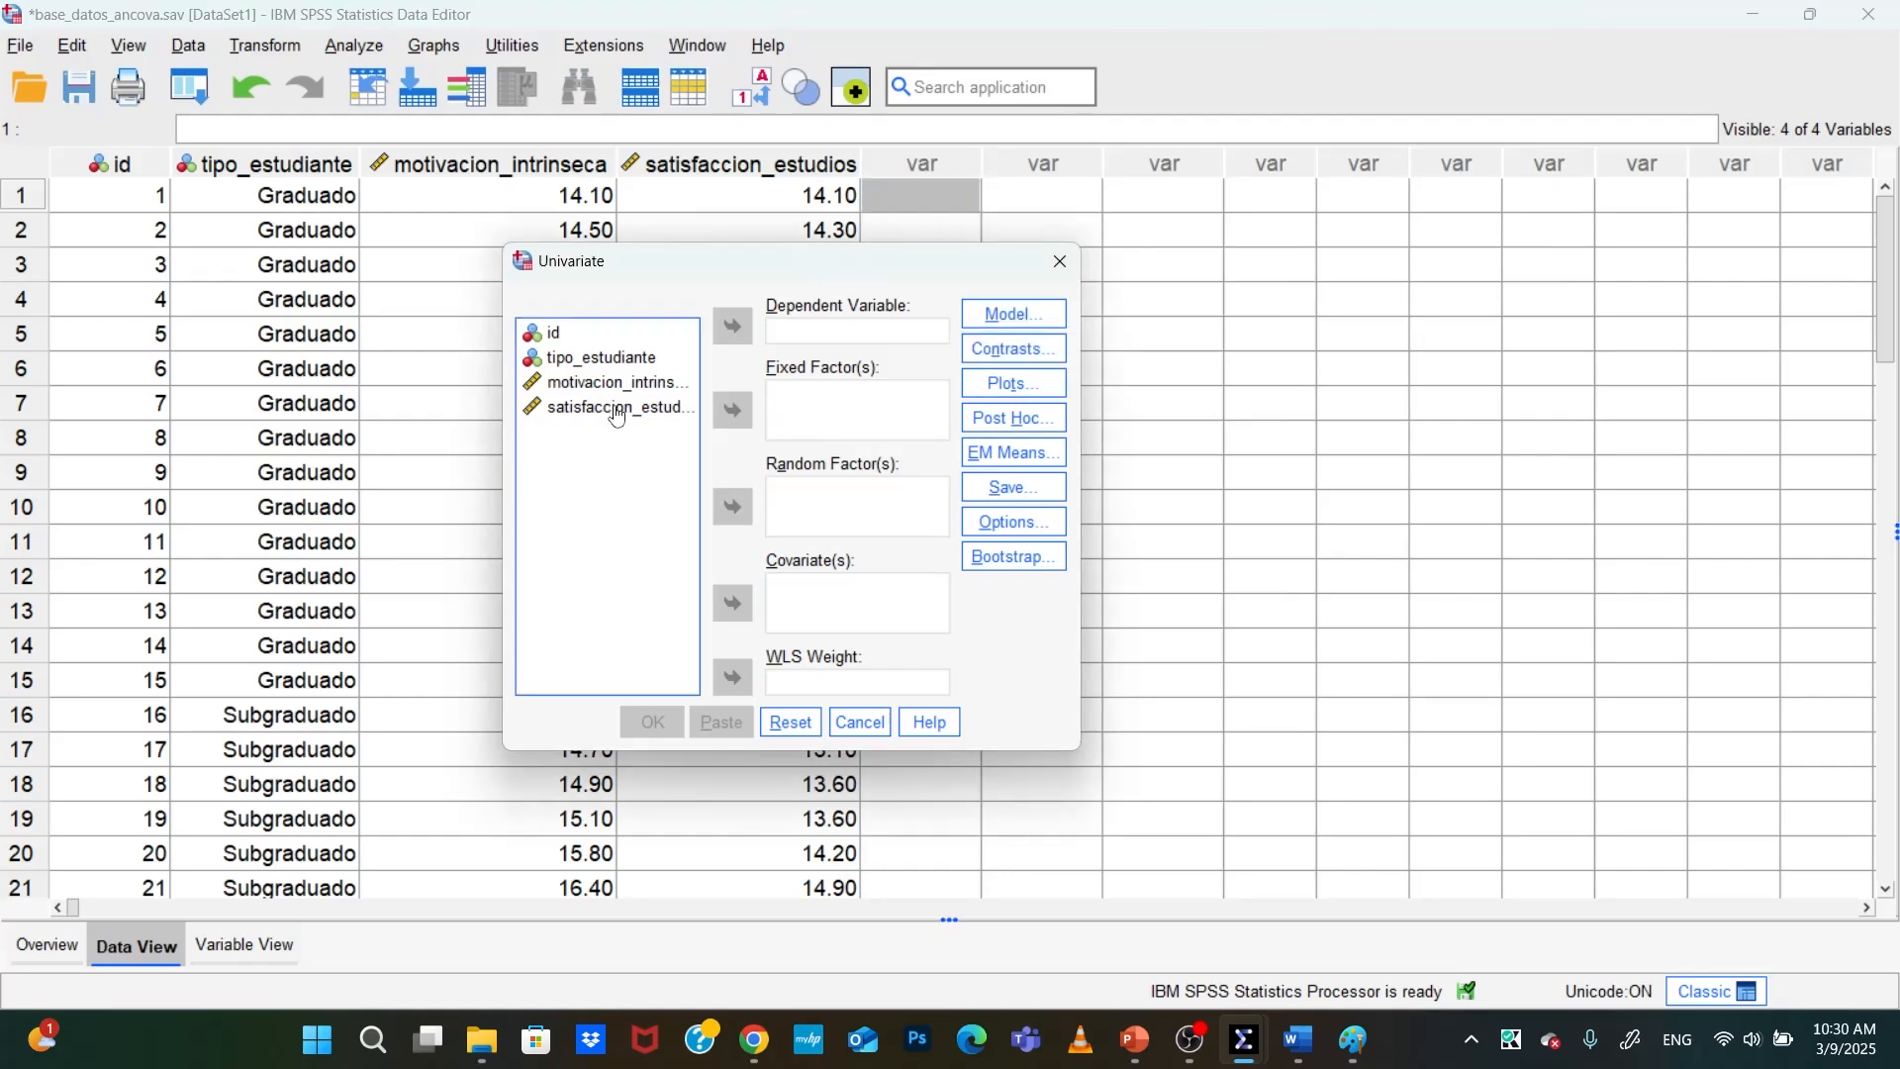
{"action": "left_click_drag", "start_coordinate": [611, 401], "coordinate": [797, 332]}
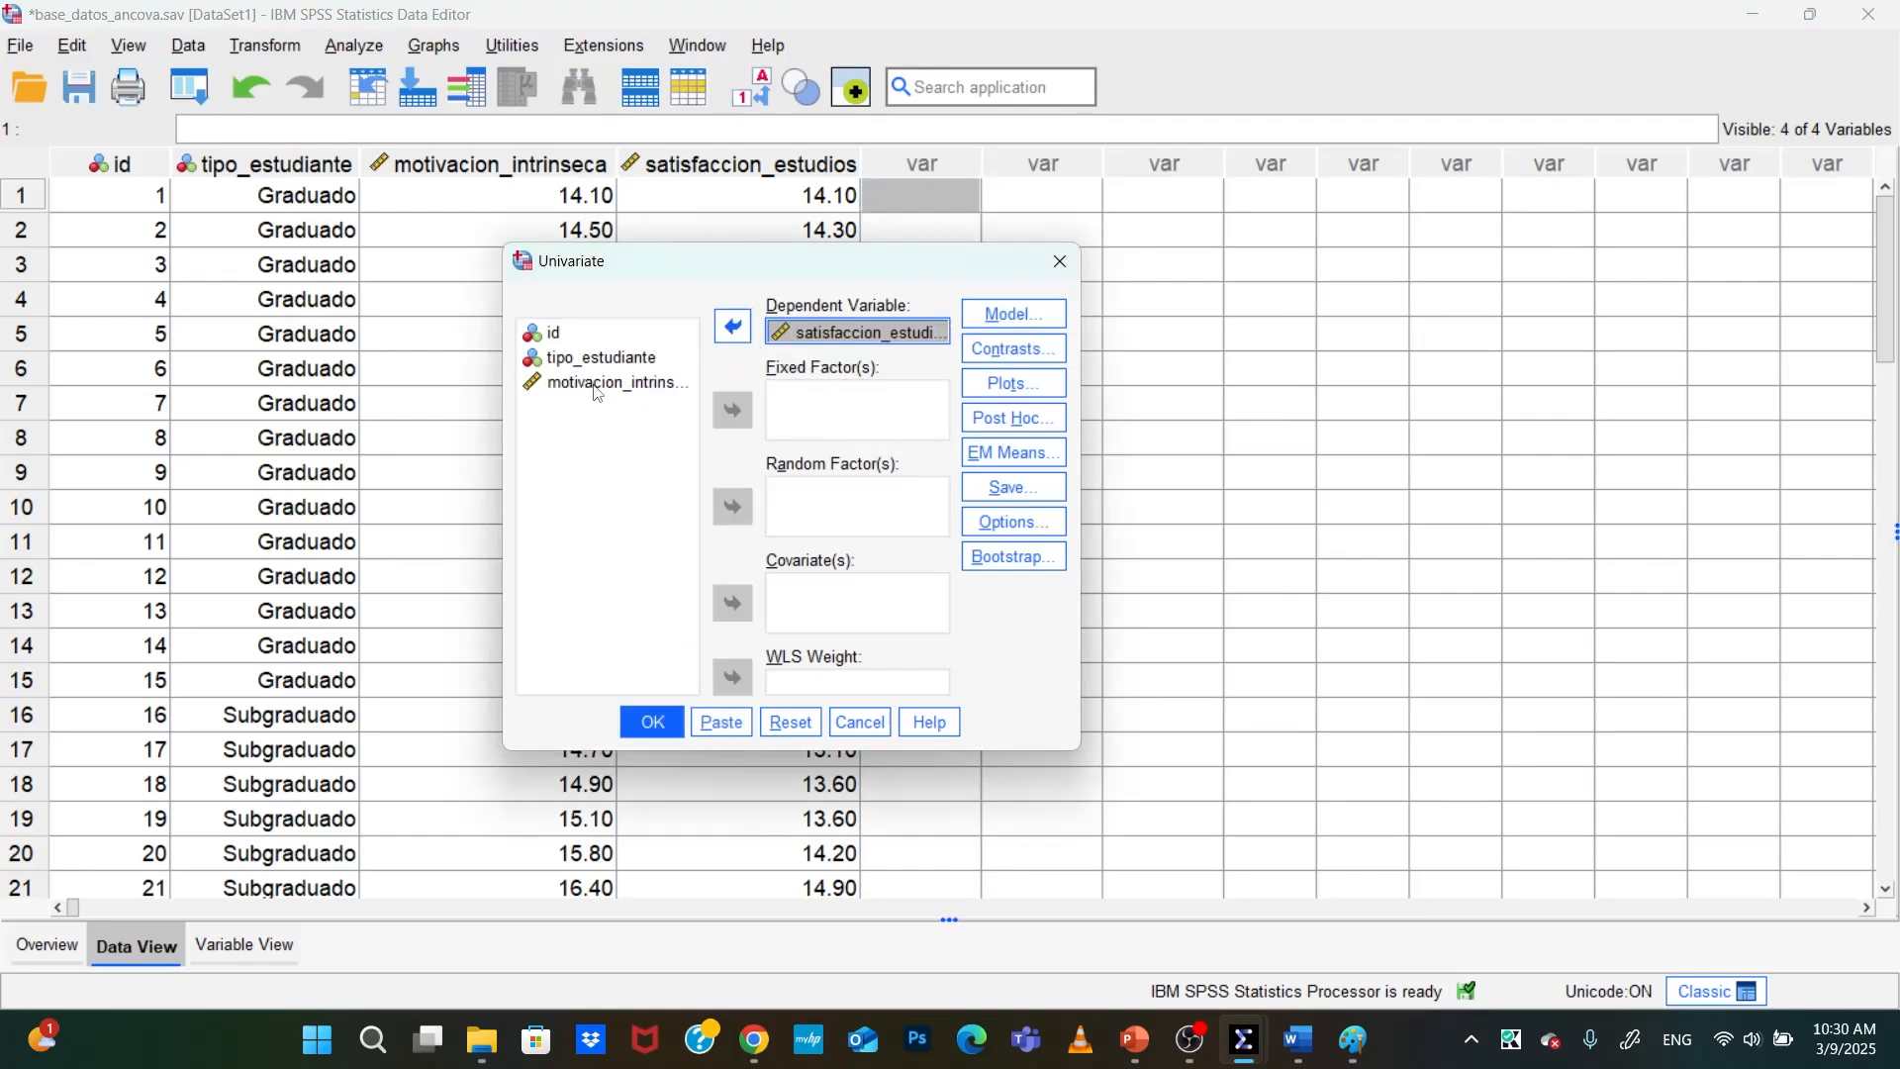
{"action": "left_click_drag", "start_coordinate": [597, 393], "coordinate": [905, 593]}
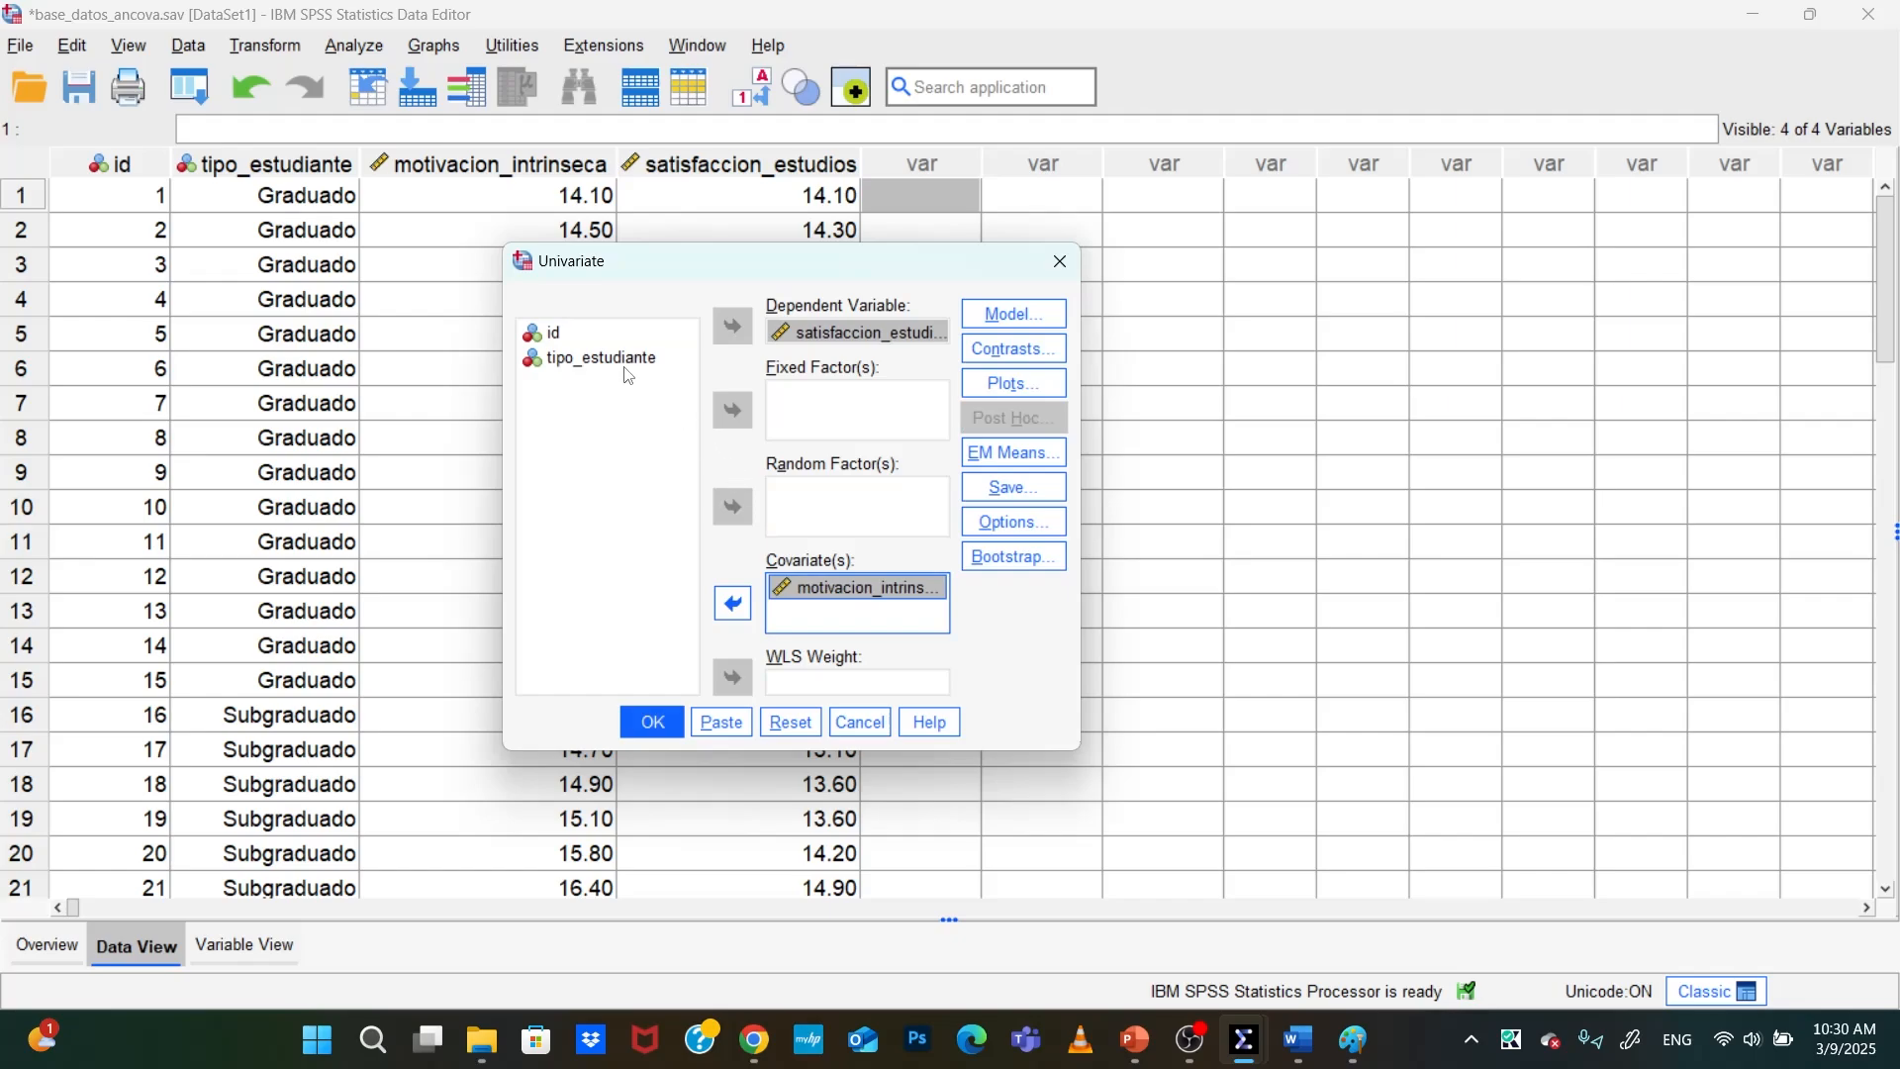
{"action": "left_click_drag", "start_coordinate": [626, 374], "coordinate": [888, 414]}
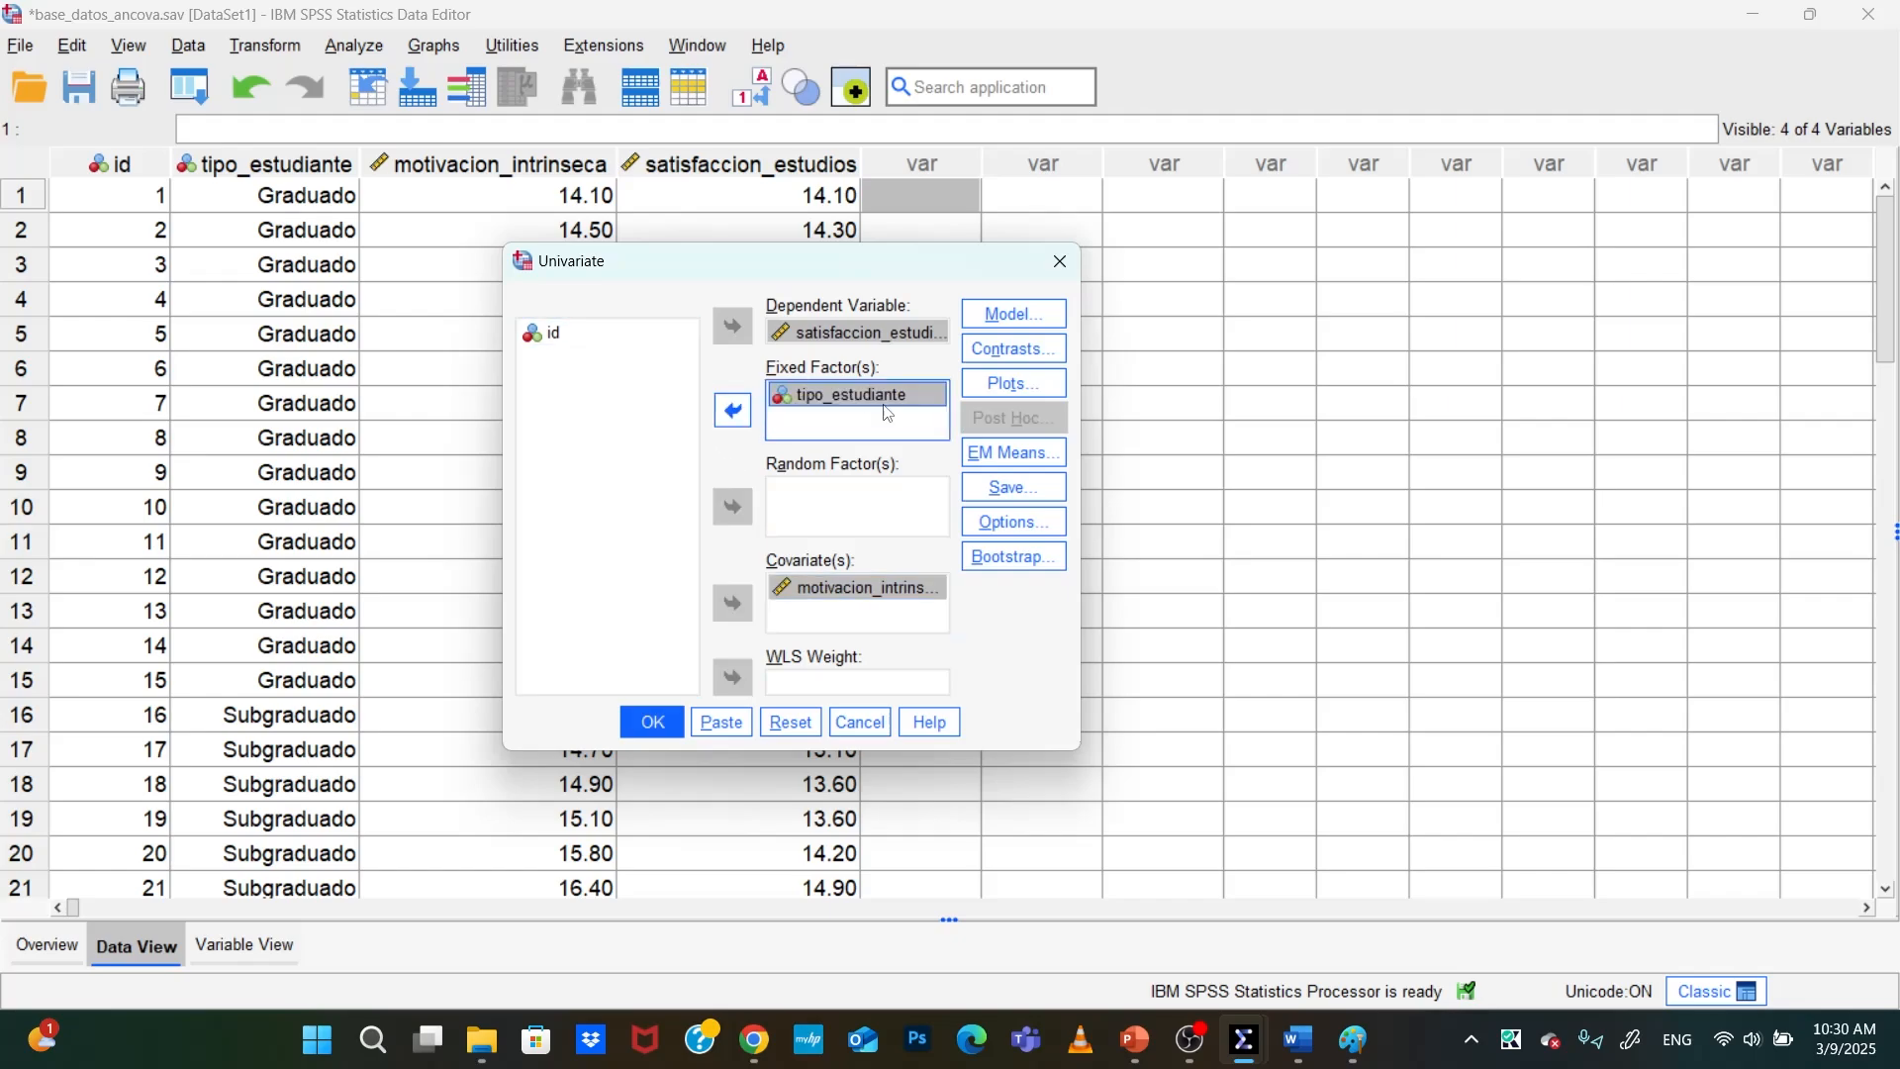
Request estimated marginal means for tipo_estudiante, comparing main effects with the Bonferroni confidence interval adjustment
{"action": "left_click", "coordinate": [1014, 453]}
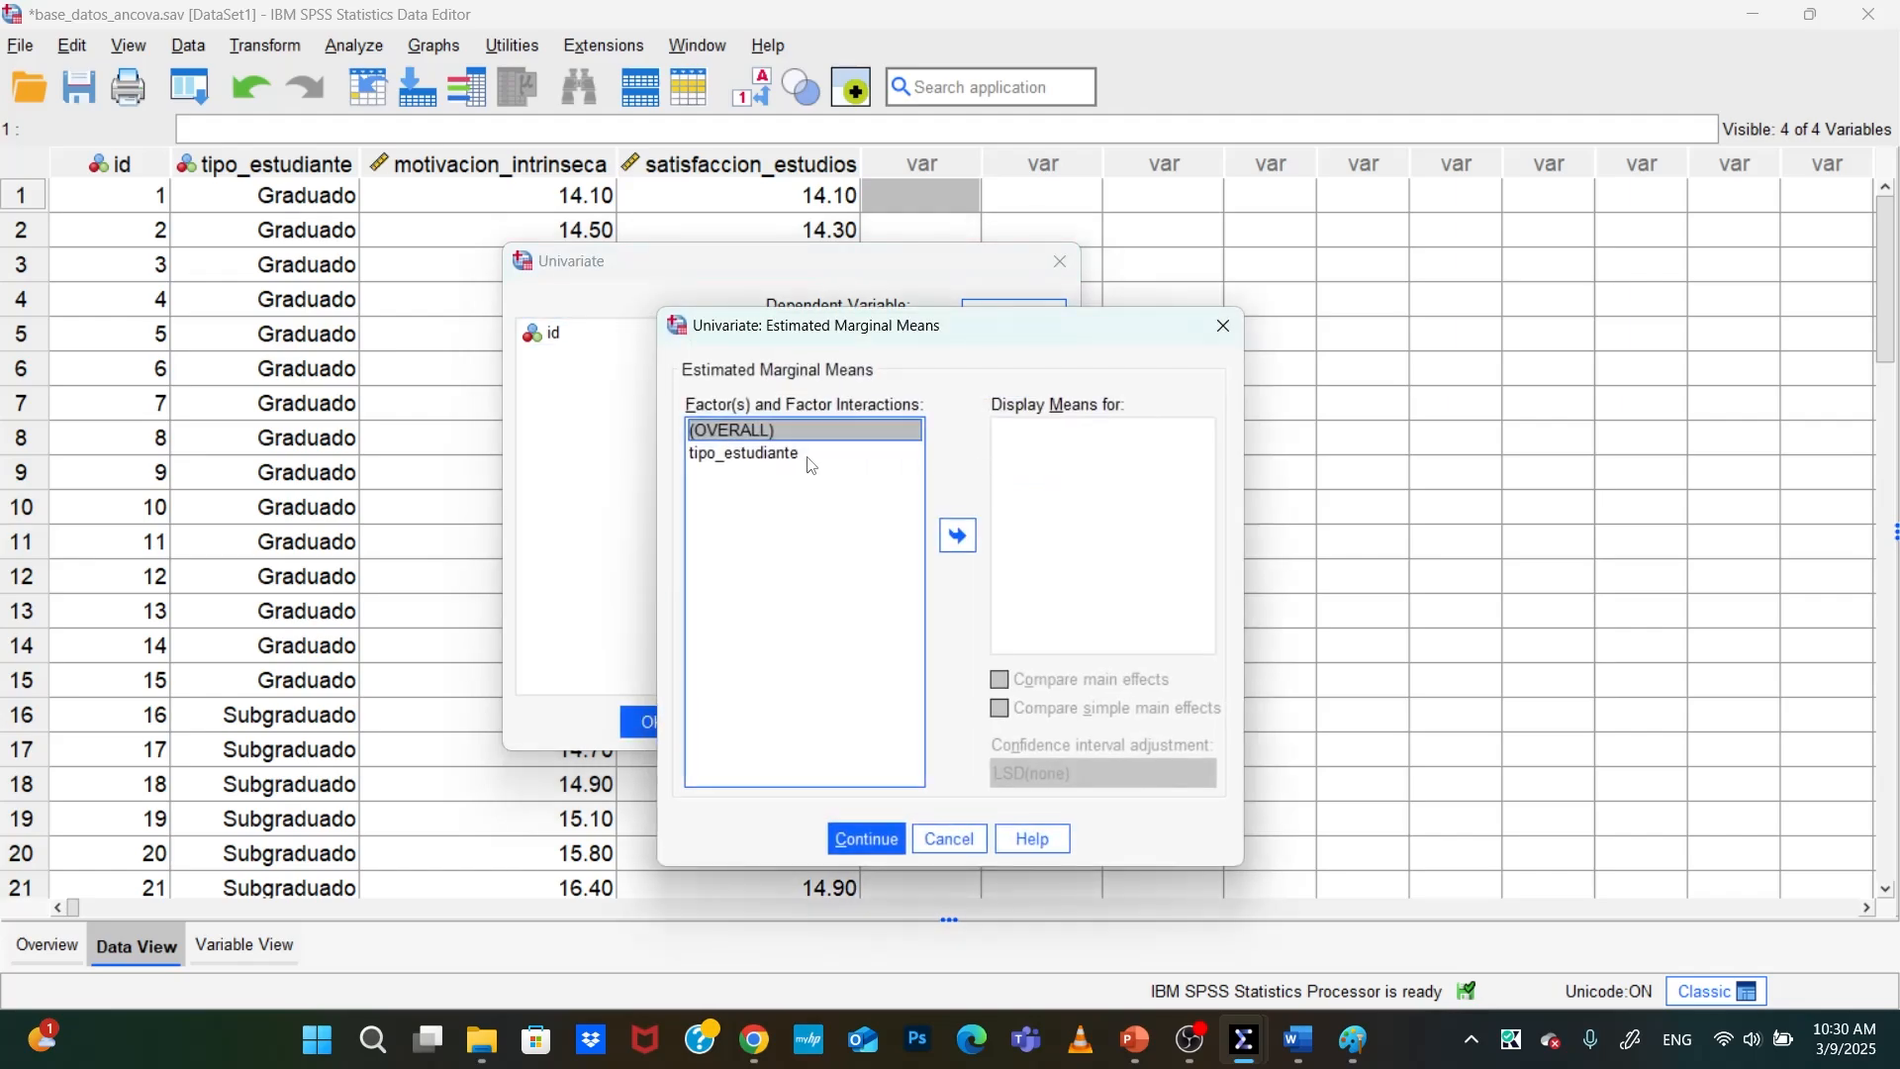
{"action": "left_click", "coordinate": [790, 456]}
{"action": "left_click", "coordinate": [956, 530]}
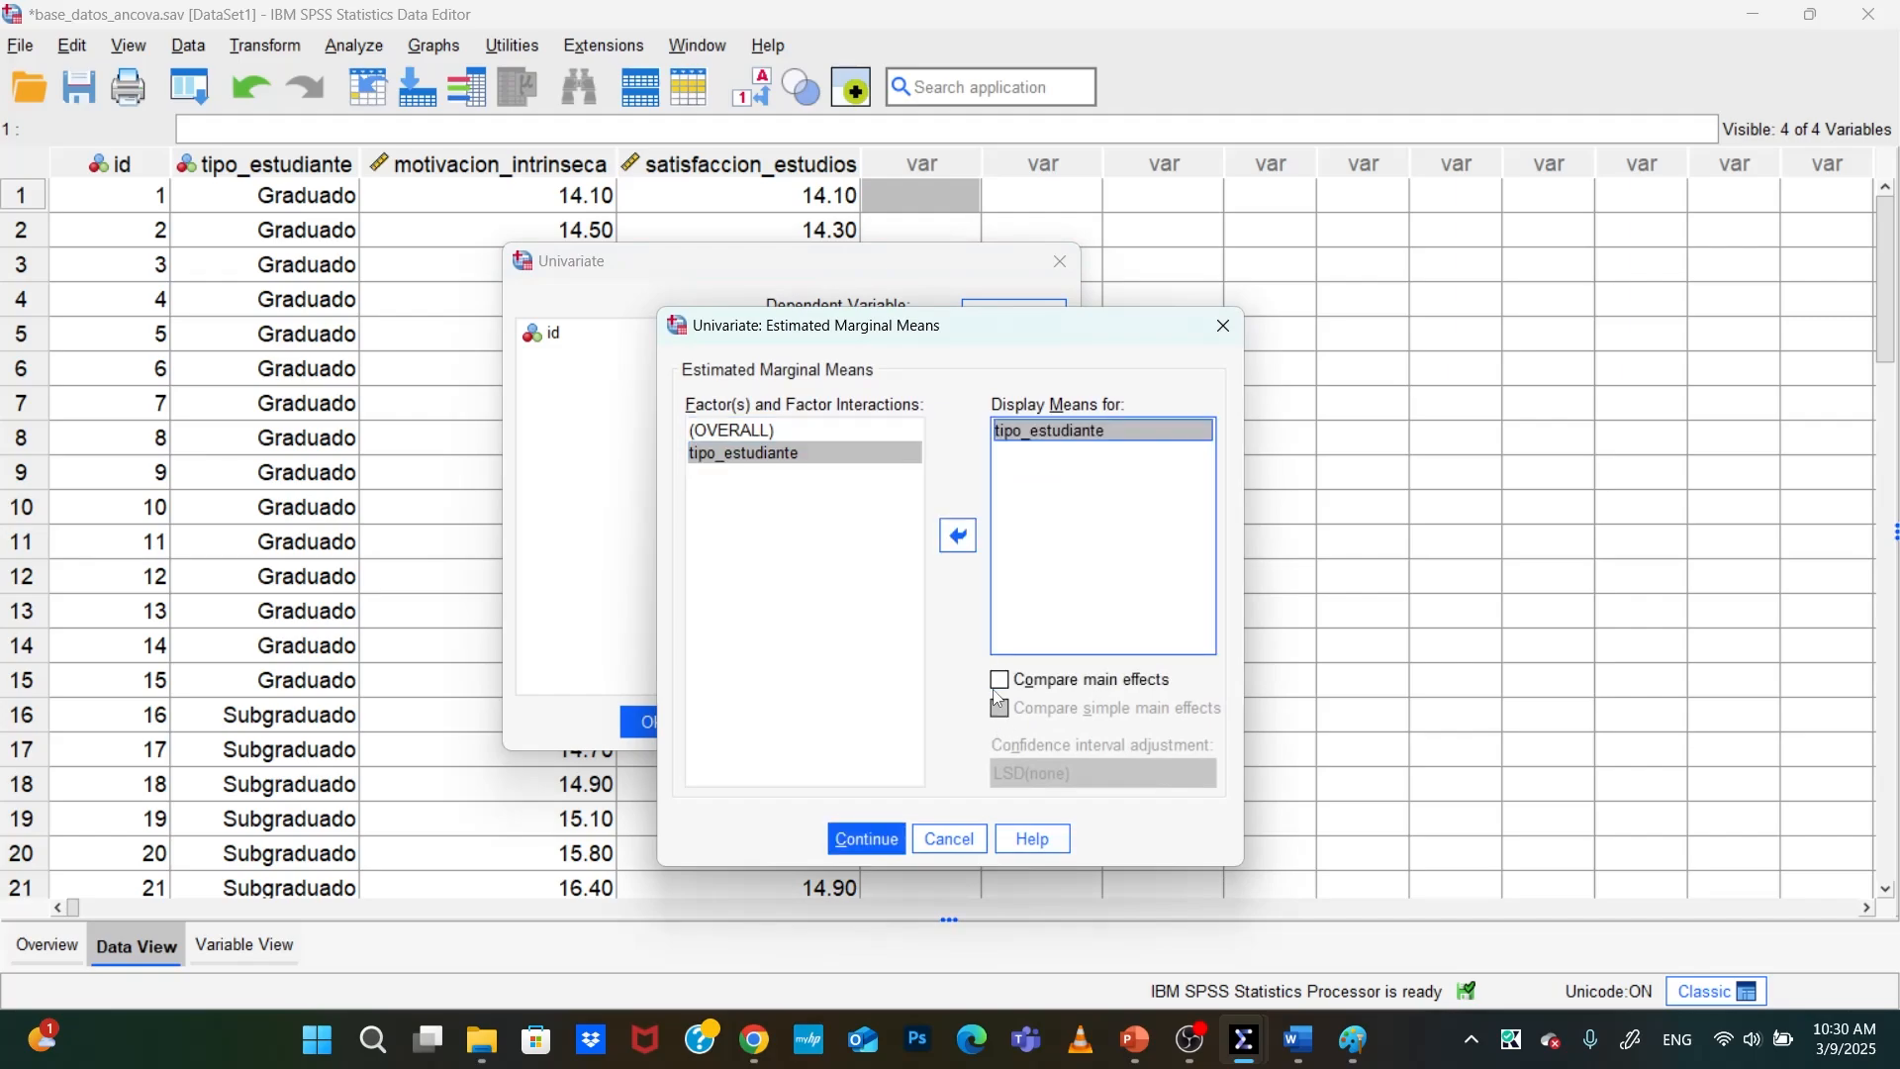
{"action": "left_click", "coordinate": [1001, 683]}
{"action": "left_click", "coordinate": [1029, 777]}
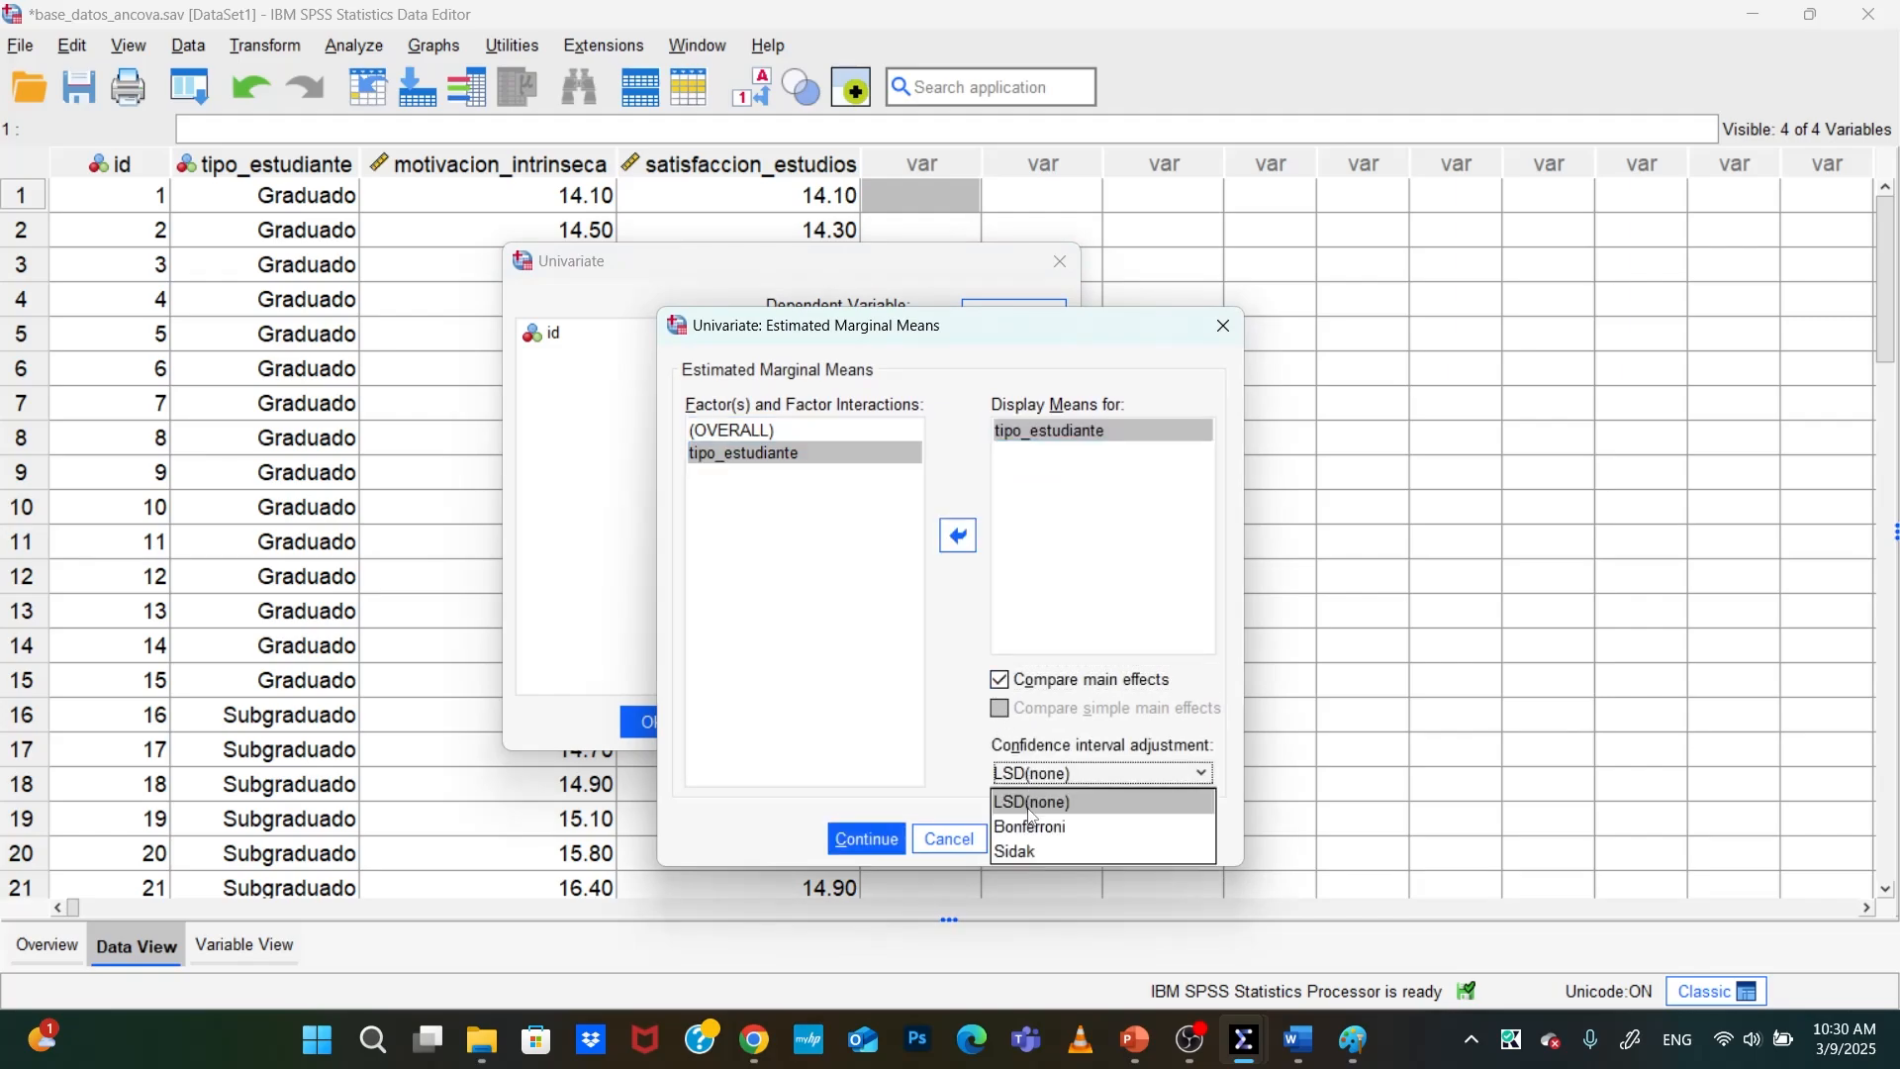
{"action": "left_click", "coordinate": [1029, 822]}
{"action": "left_click", "coordinate": [866, 839]}
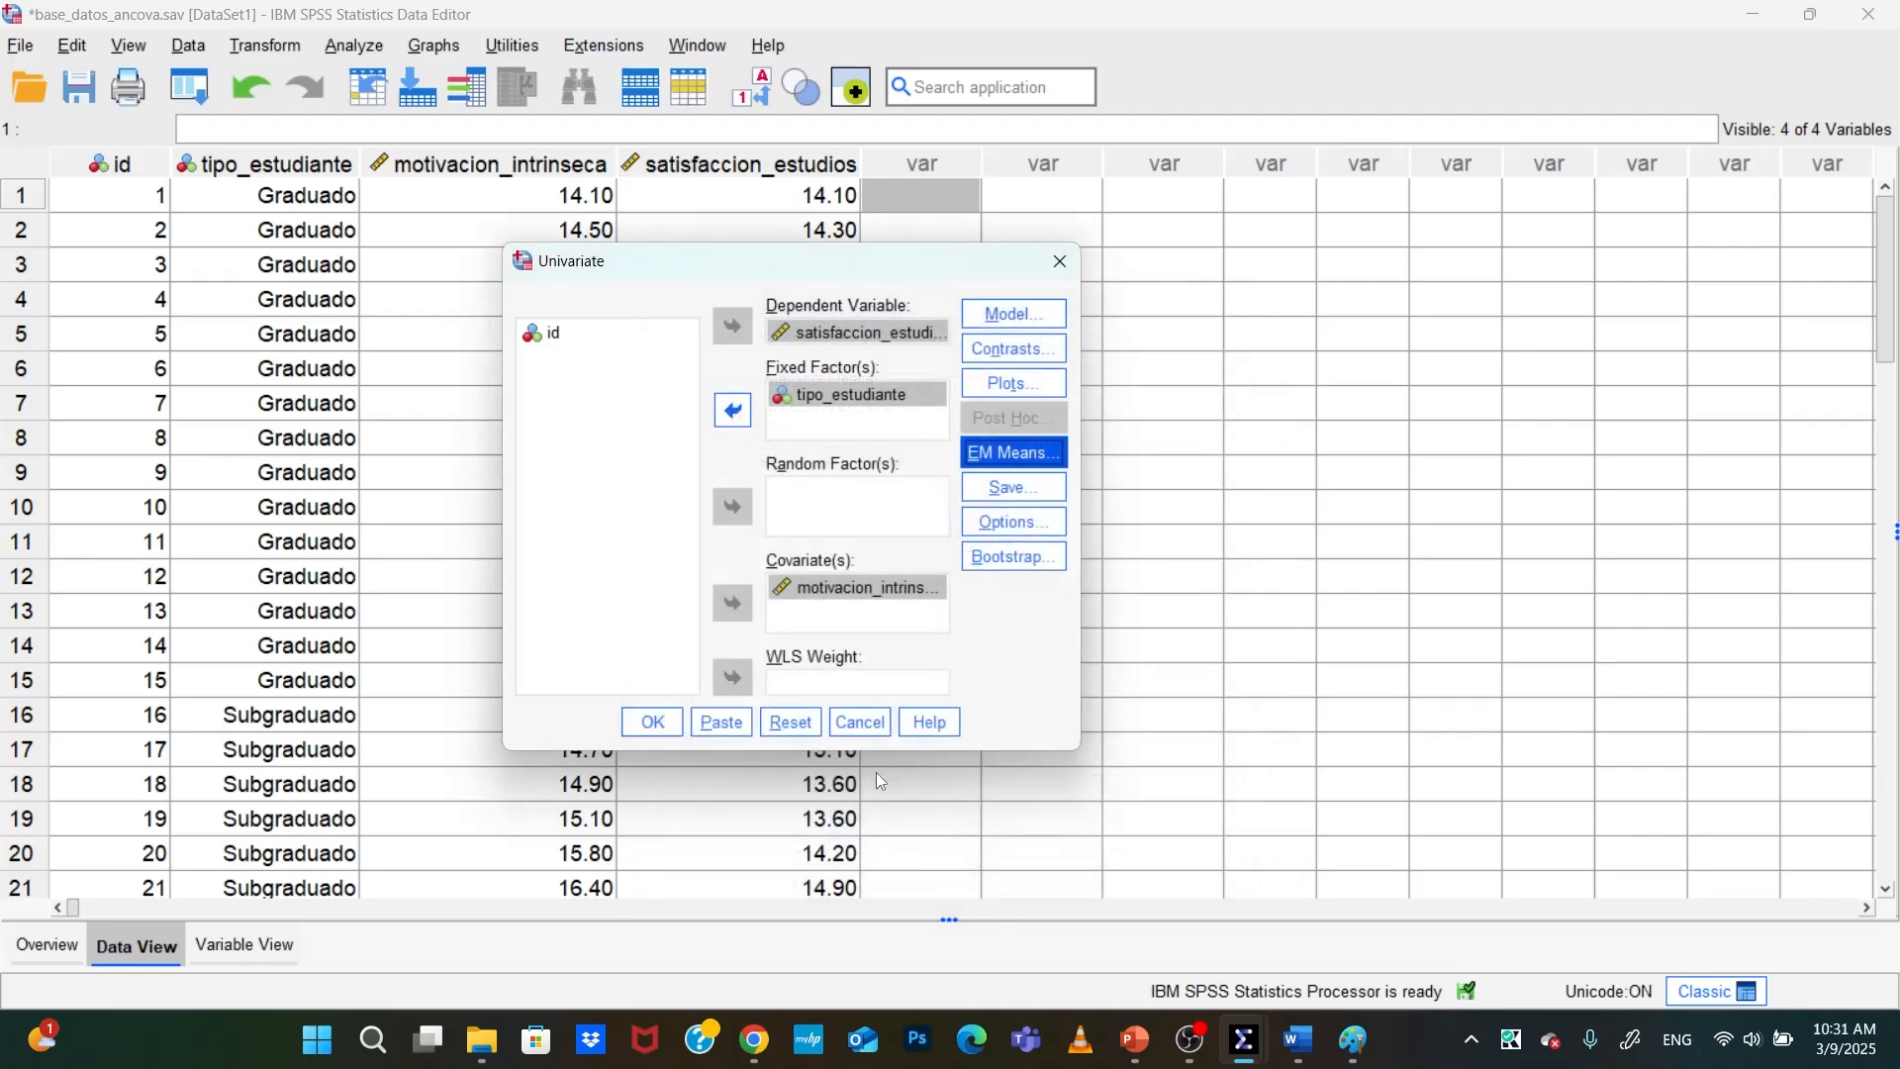
Add a profile line plot with tipo_estudiante on the horizontal axis and 95% confidence interval error bars, and run the analysis
{"action": "left_click", "coordinate": [995, 386]}
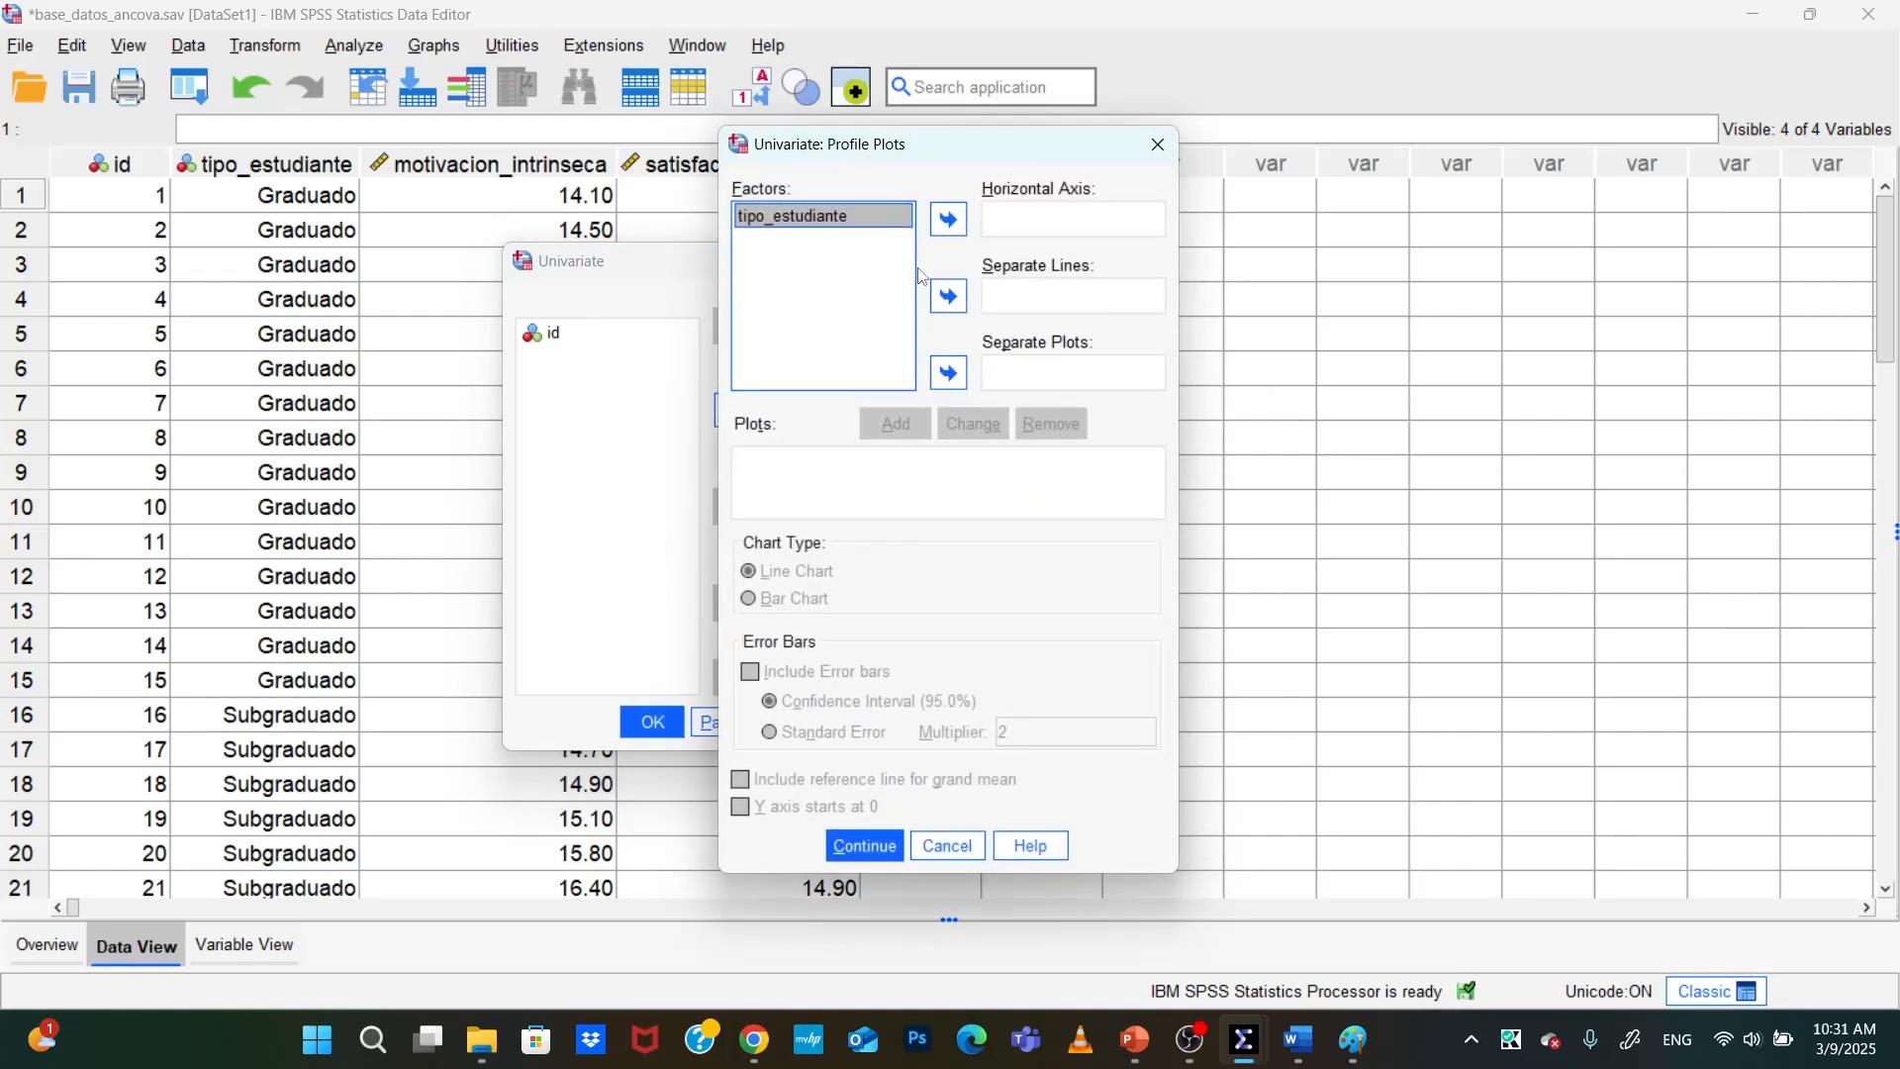
{"action": "left_click", "coordinate": [947, 226]}
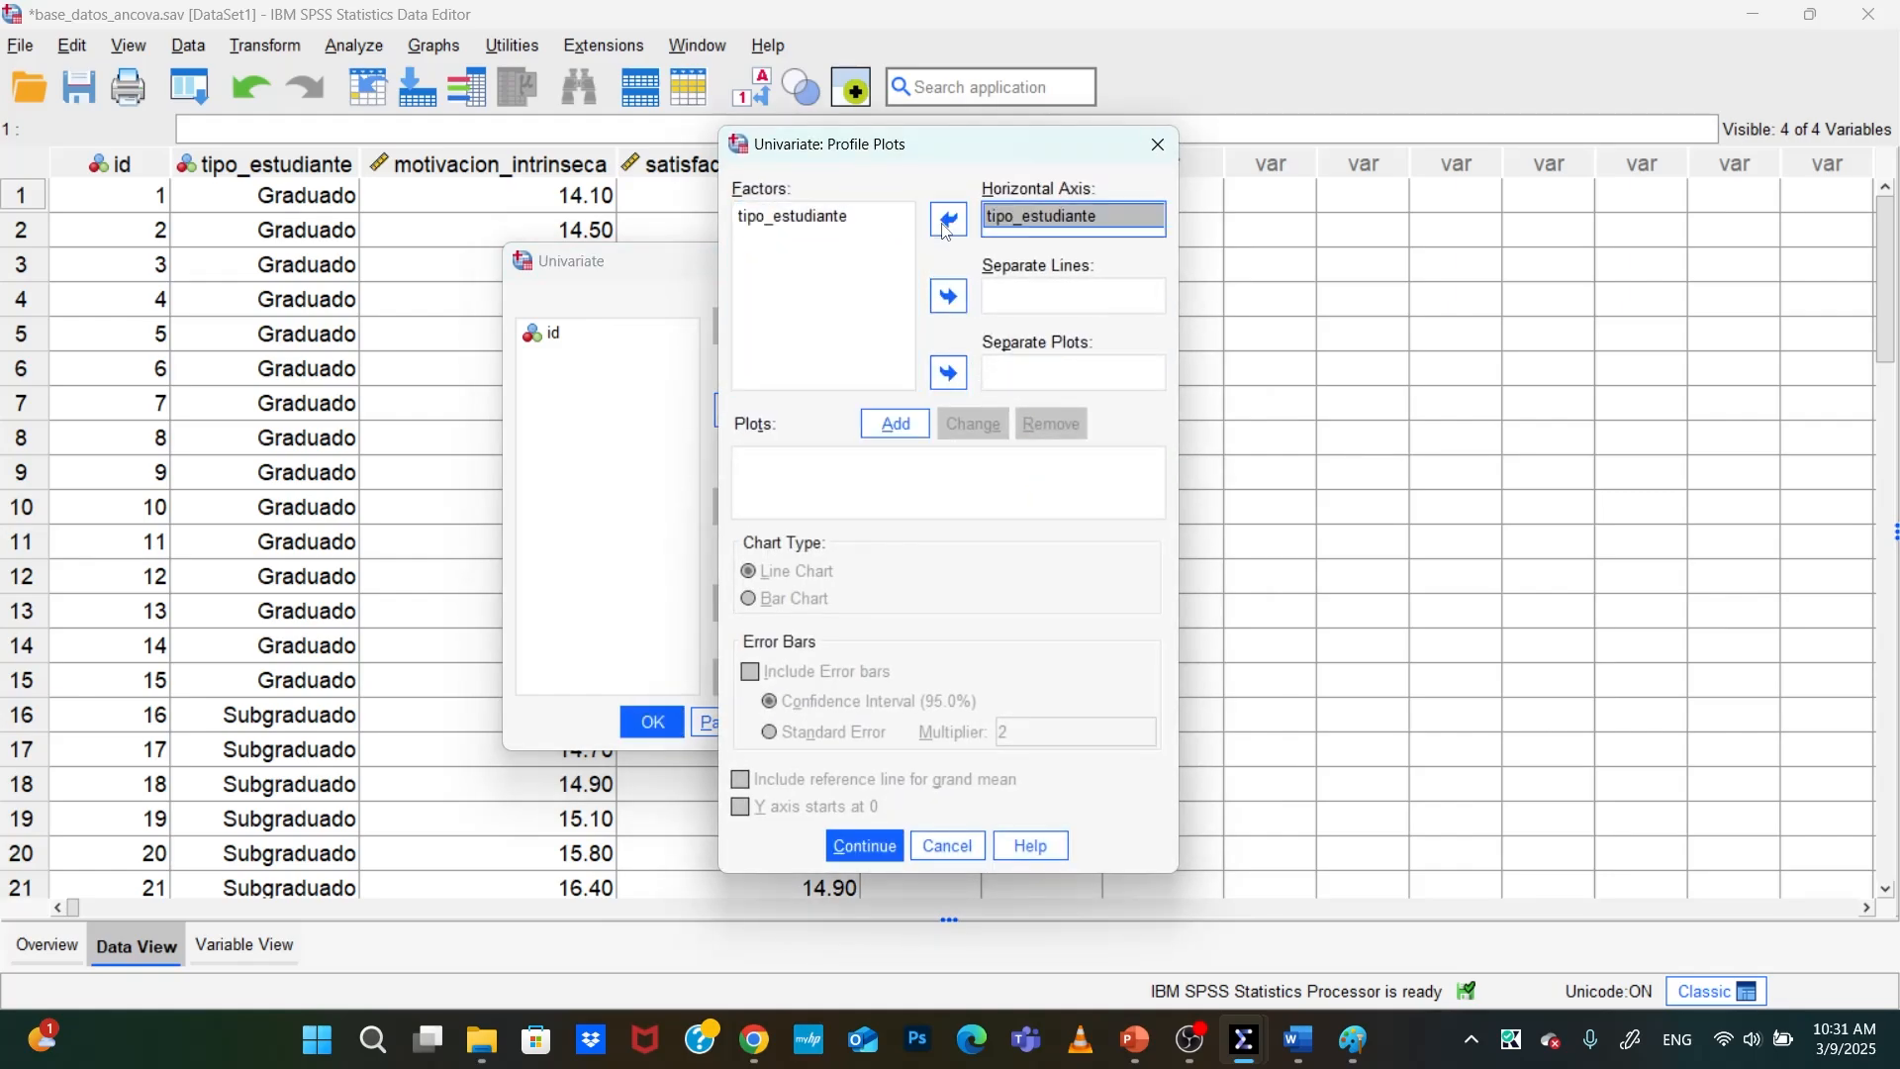
{"action": "left_click", "coordinate": [895, 424]}
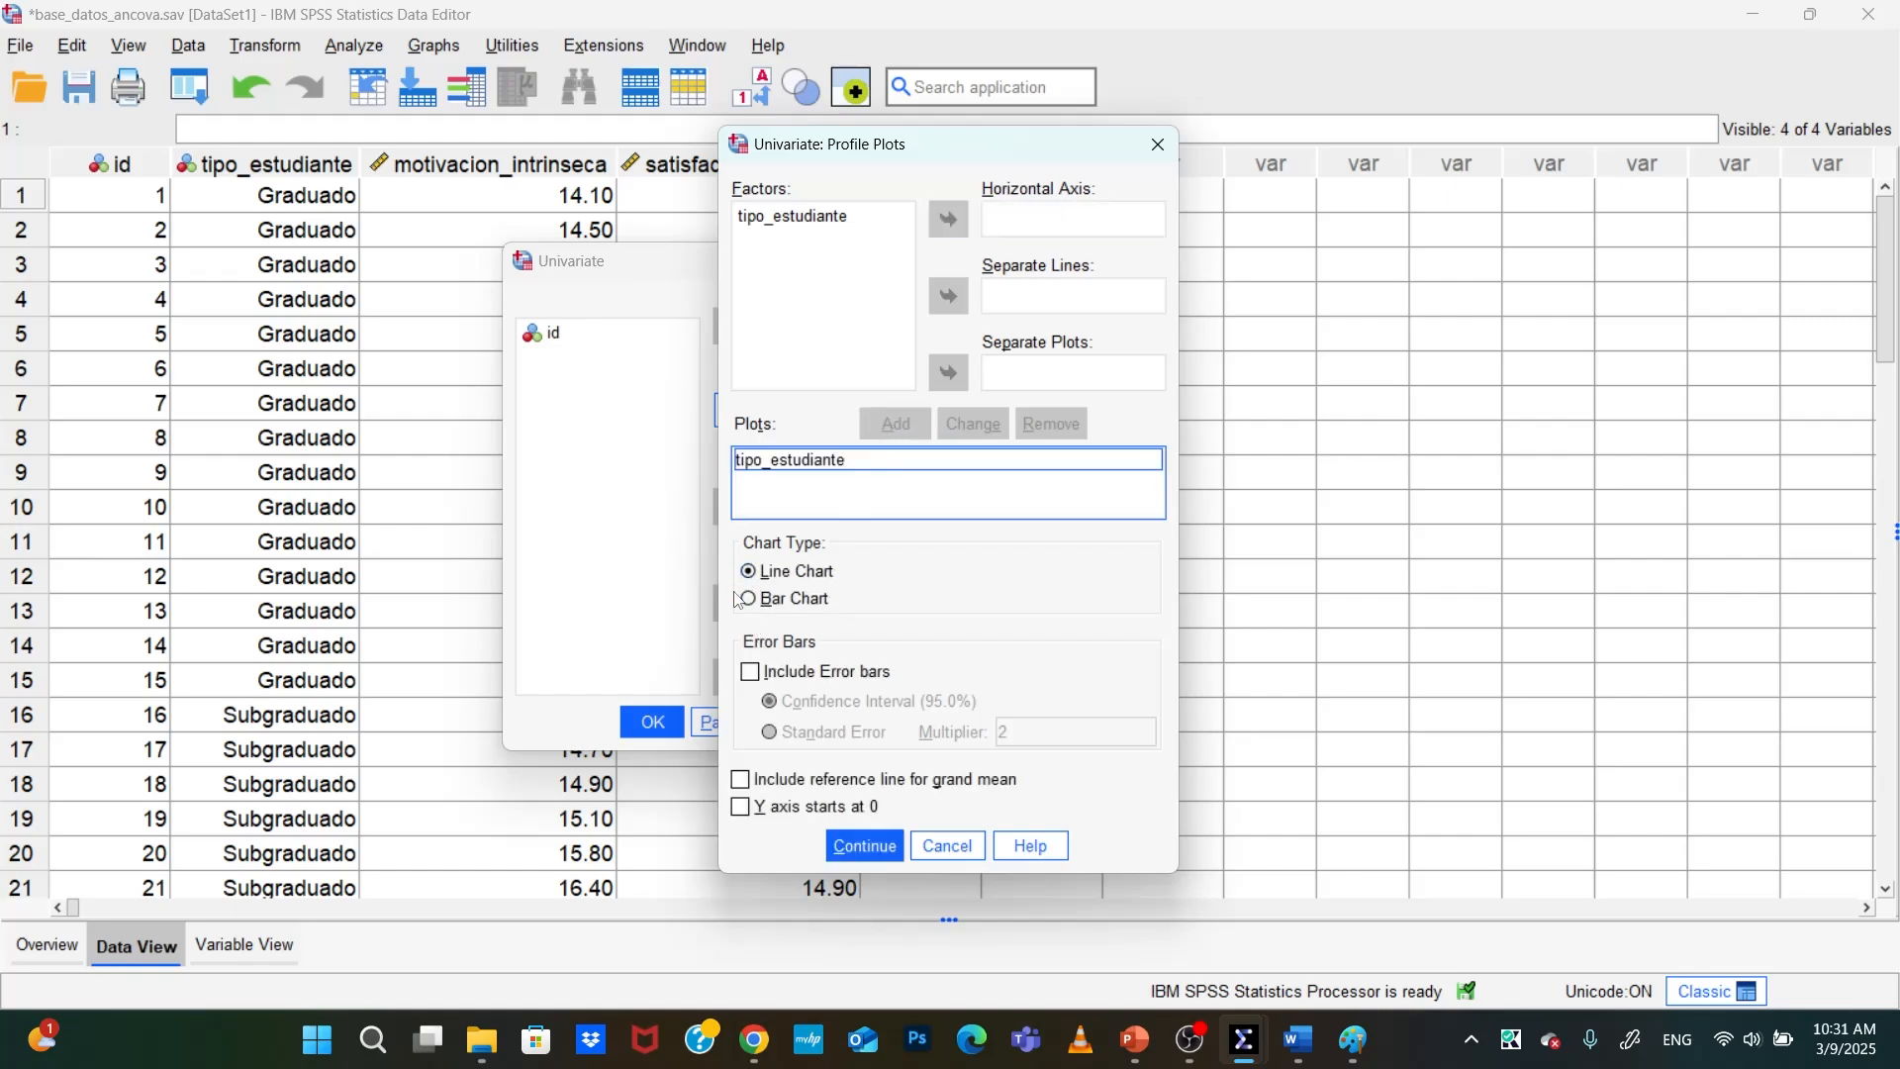
{"action": "left_click", "coordinate": [756, 673]}
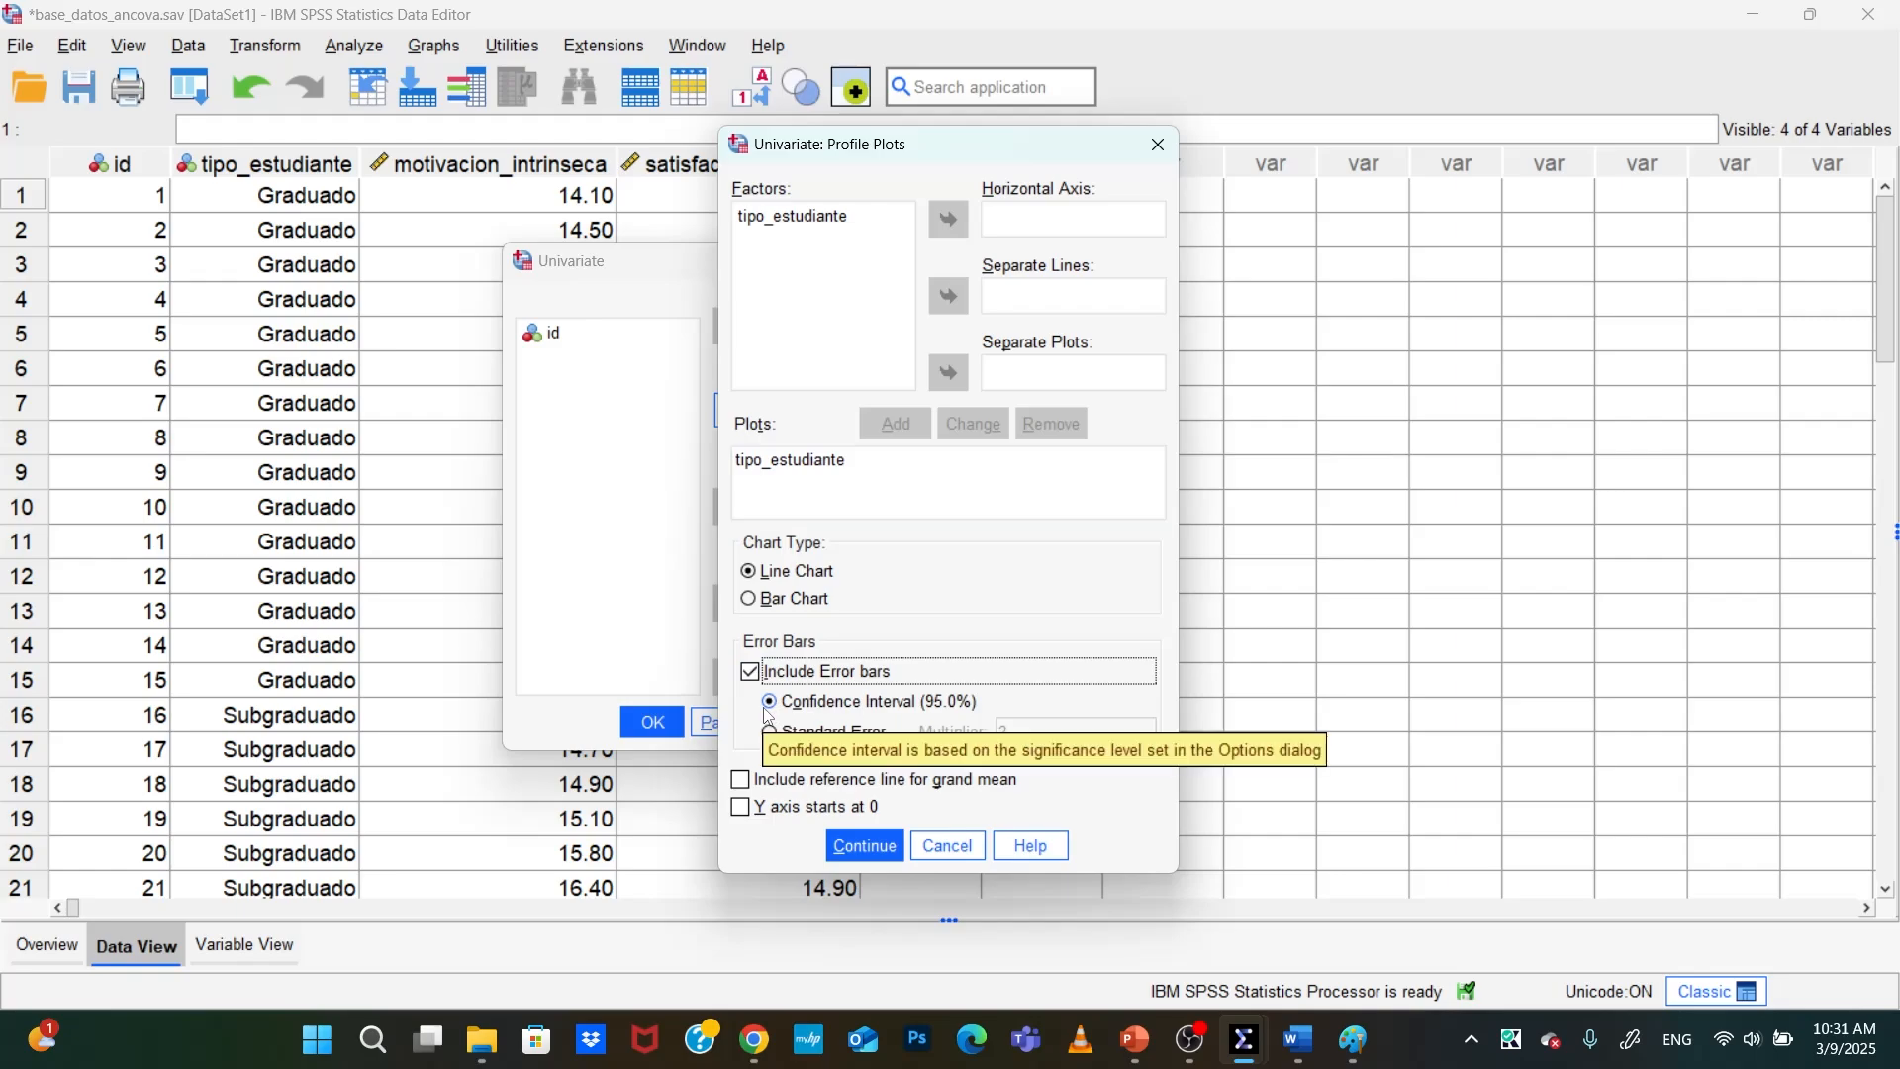
{"action": "left_click", "coordinate": [879, 855]}
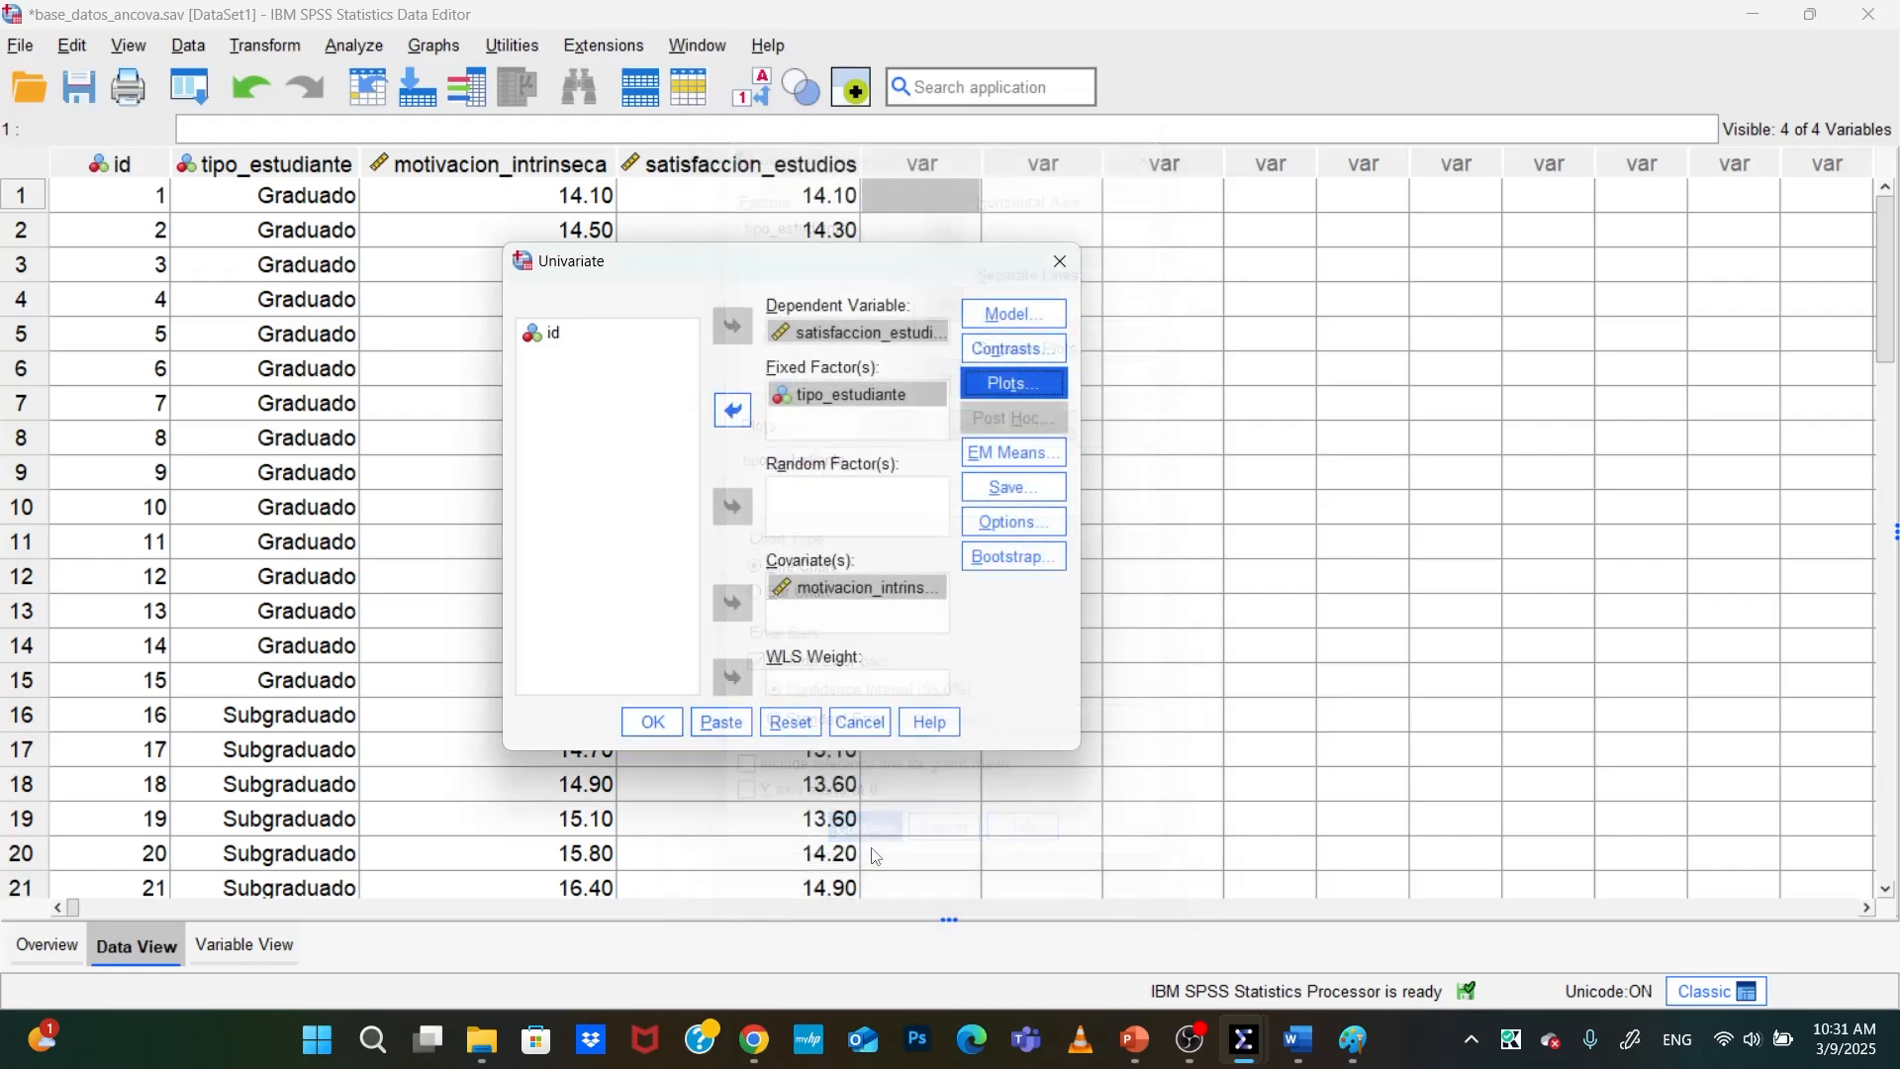
{"action": "left_click", "coordinate": [653, 721]}
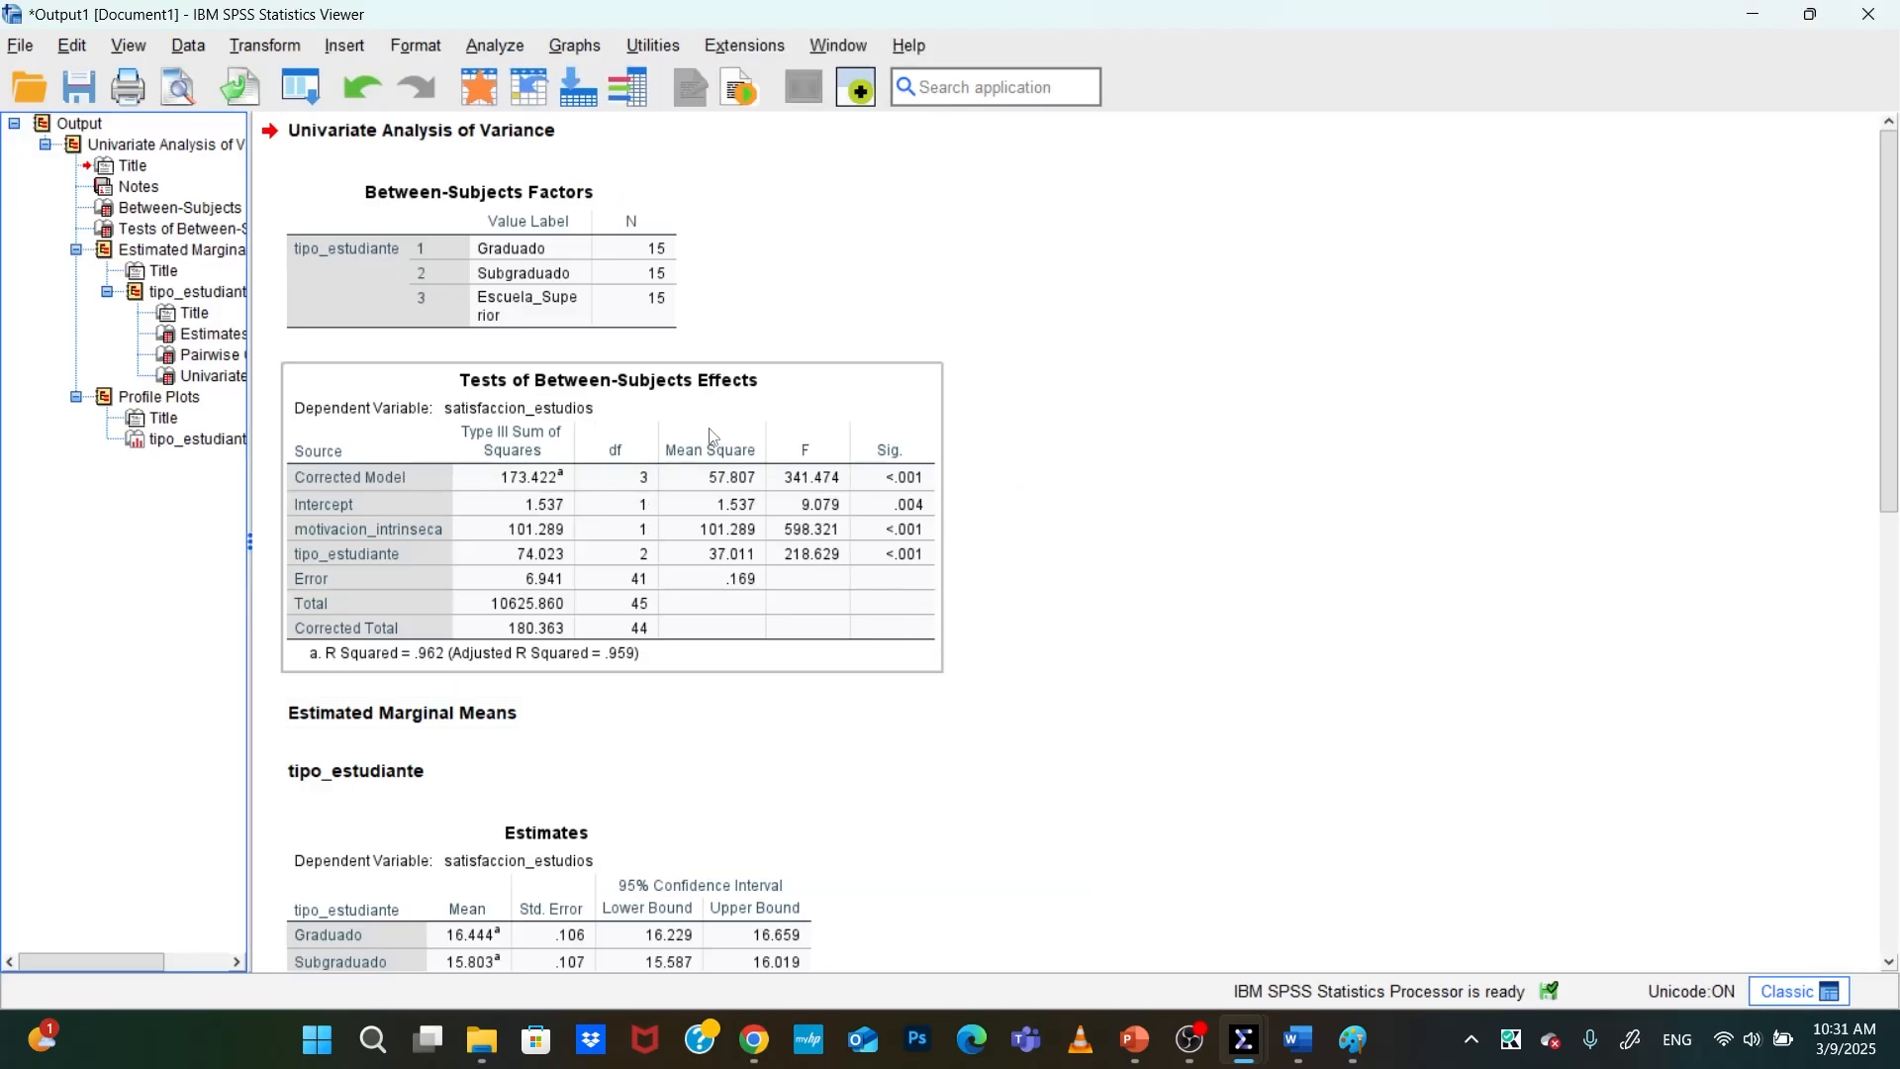
{"action": "right_click", "coordinate": [514, 293]}
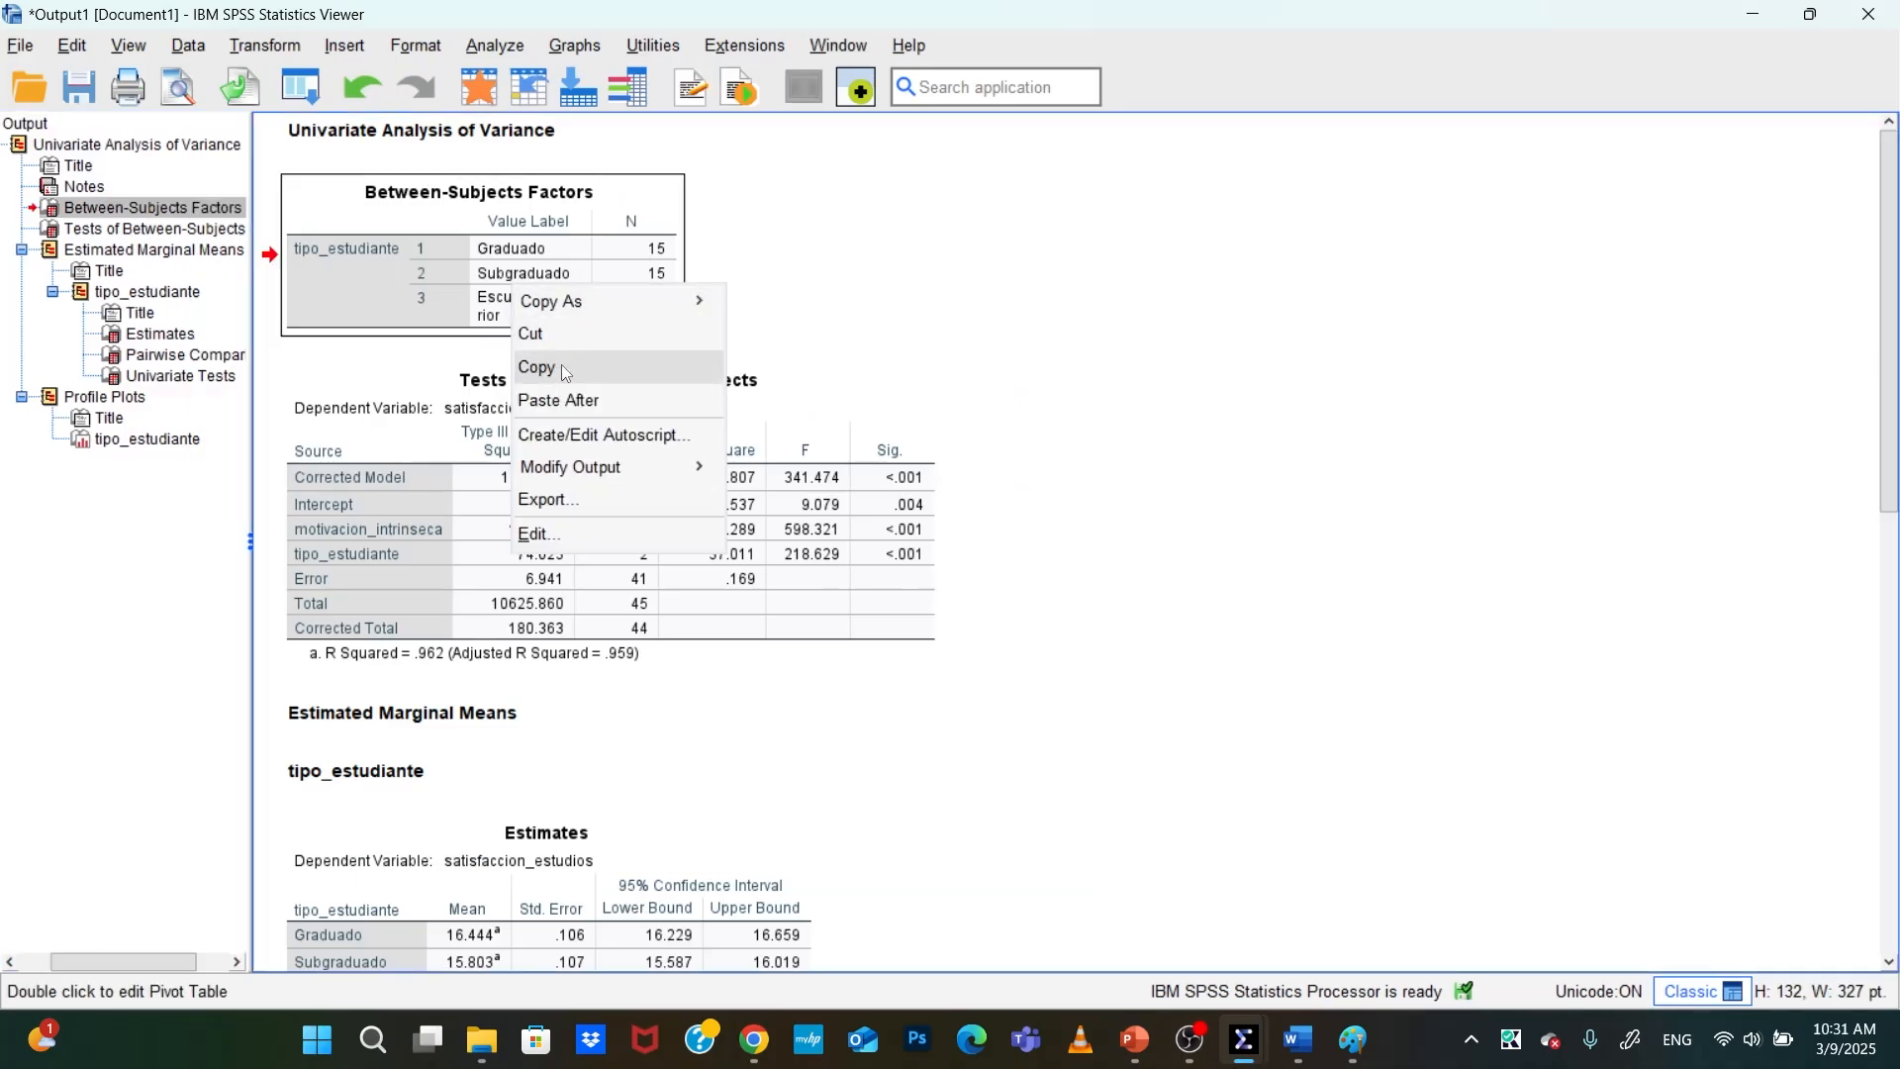
{"action": "left_click", "coordinate": [561, 367]}
{"action": "left_click", "coordinate": [1299, 1041]}
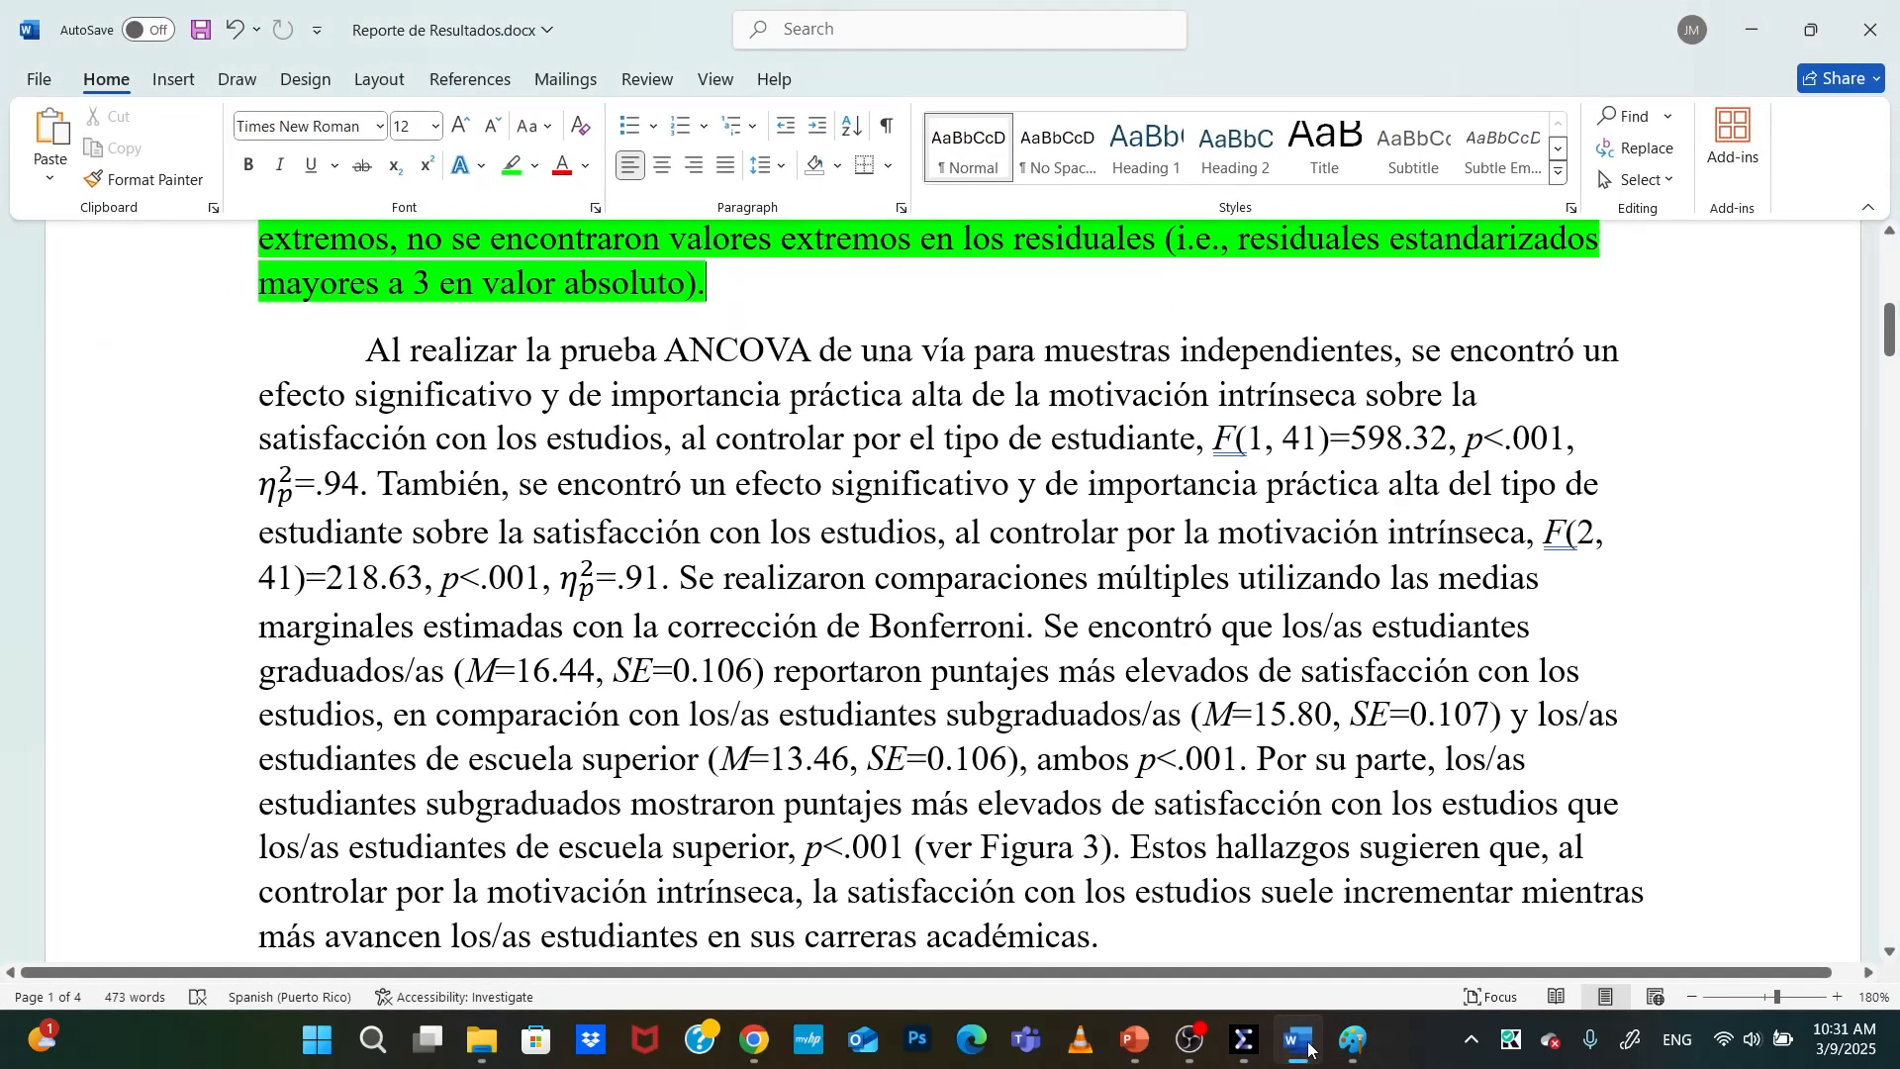
{"action": "left_click", "coordinate": [1300, 1042]}
{"action": "left_click", "coordinate": [1354, 1041]}
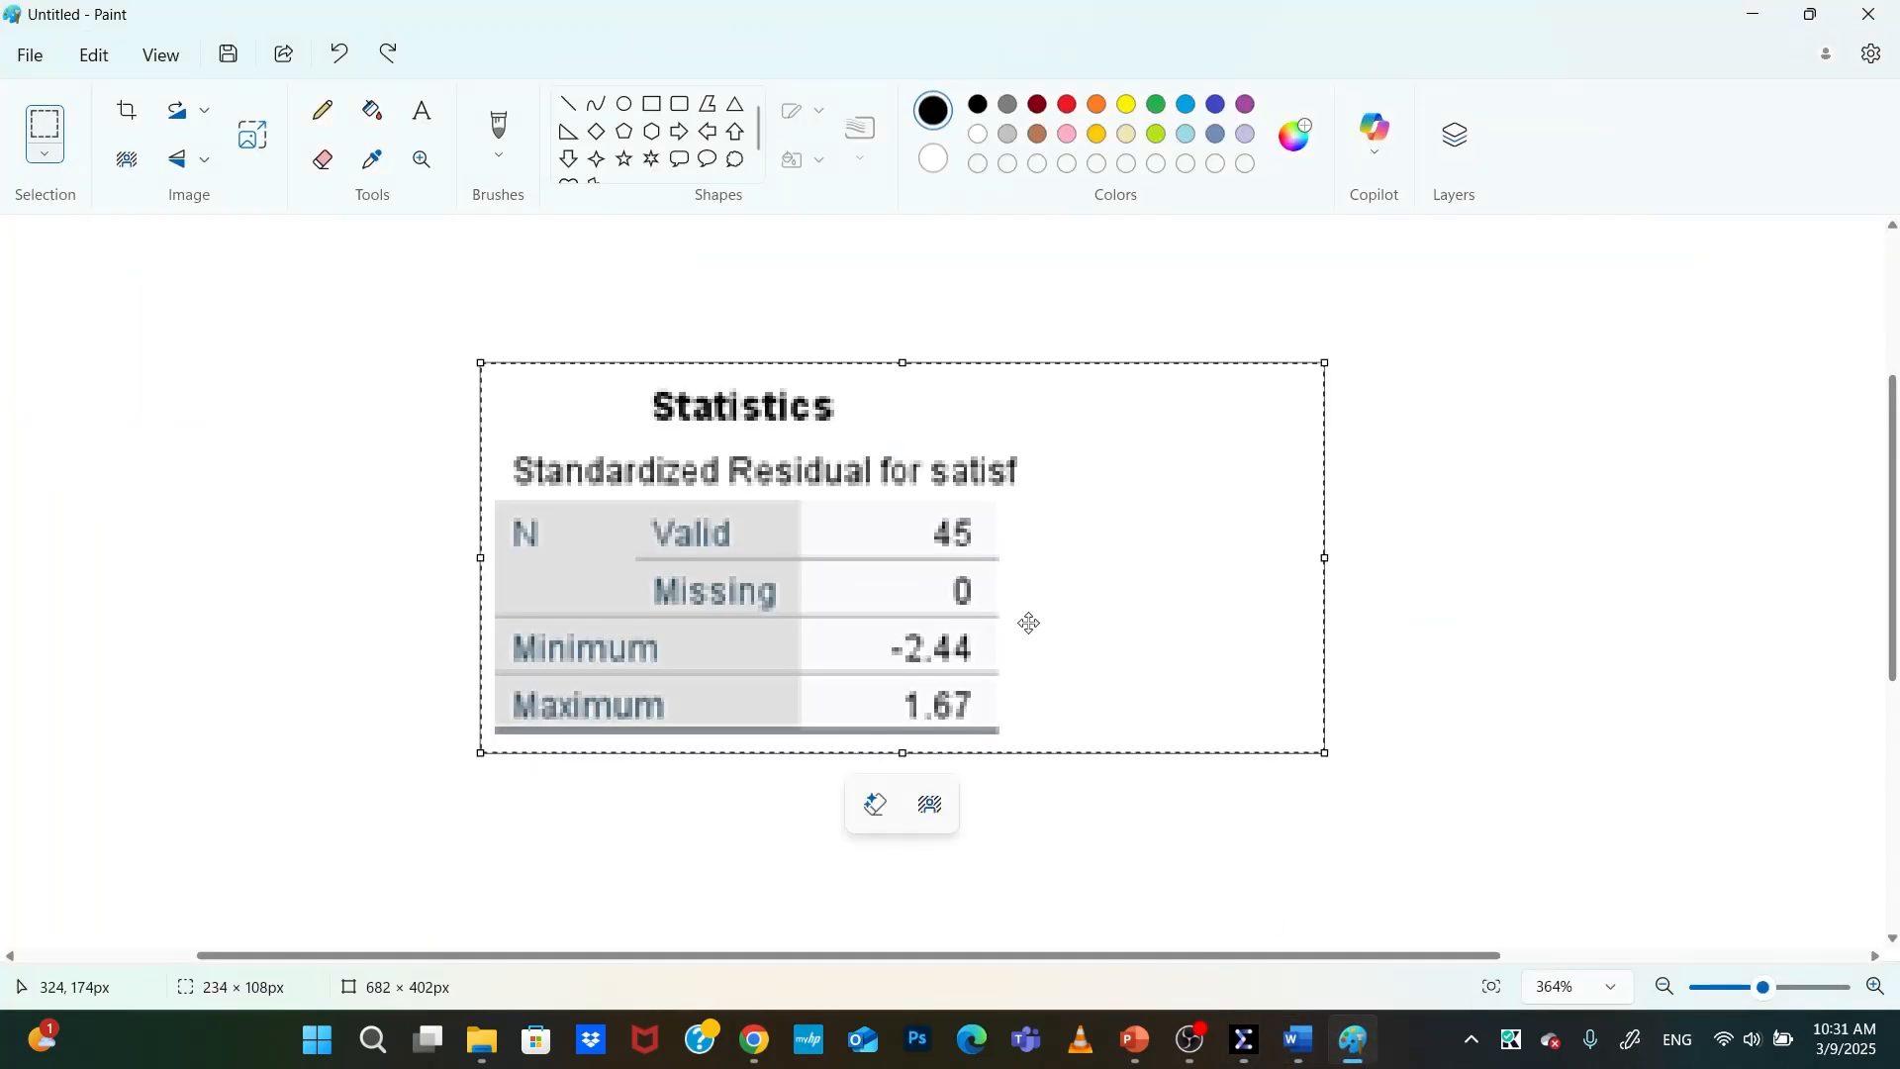
{"action": "key", "text": "ctrl+v"}
{"action": "left_click_drag", "start_coordinate": [661, 451], "coordinate": [1032, 532]}
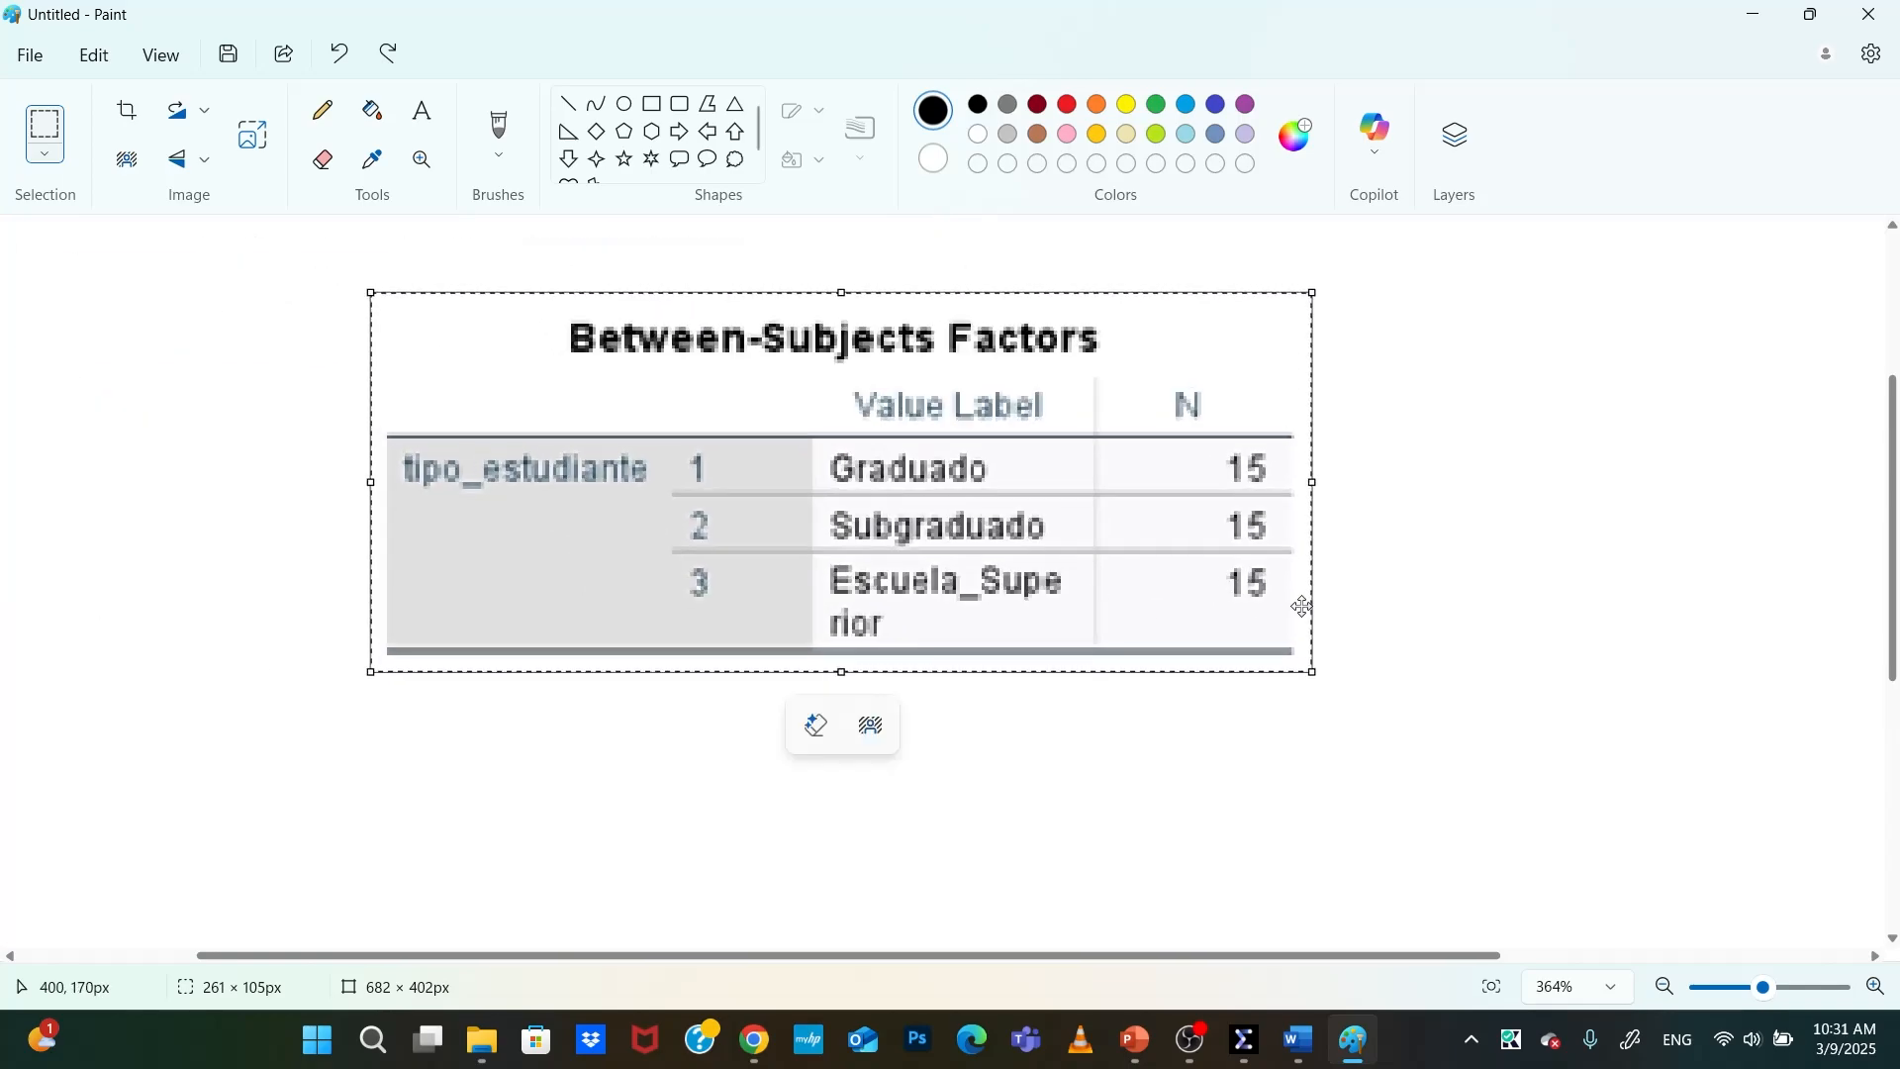
{"action": "key", "text": "ctrl+x"}
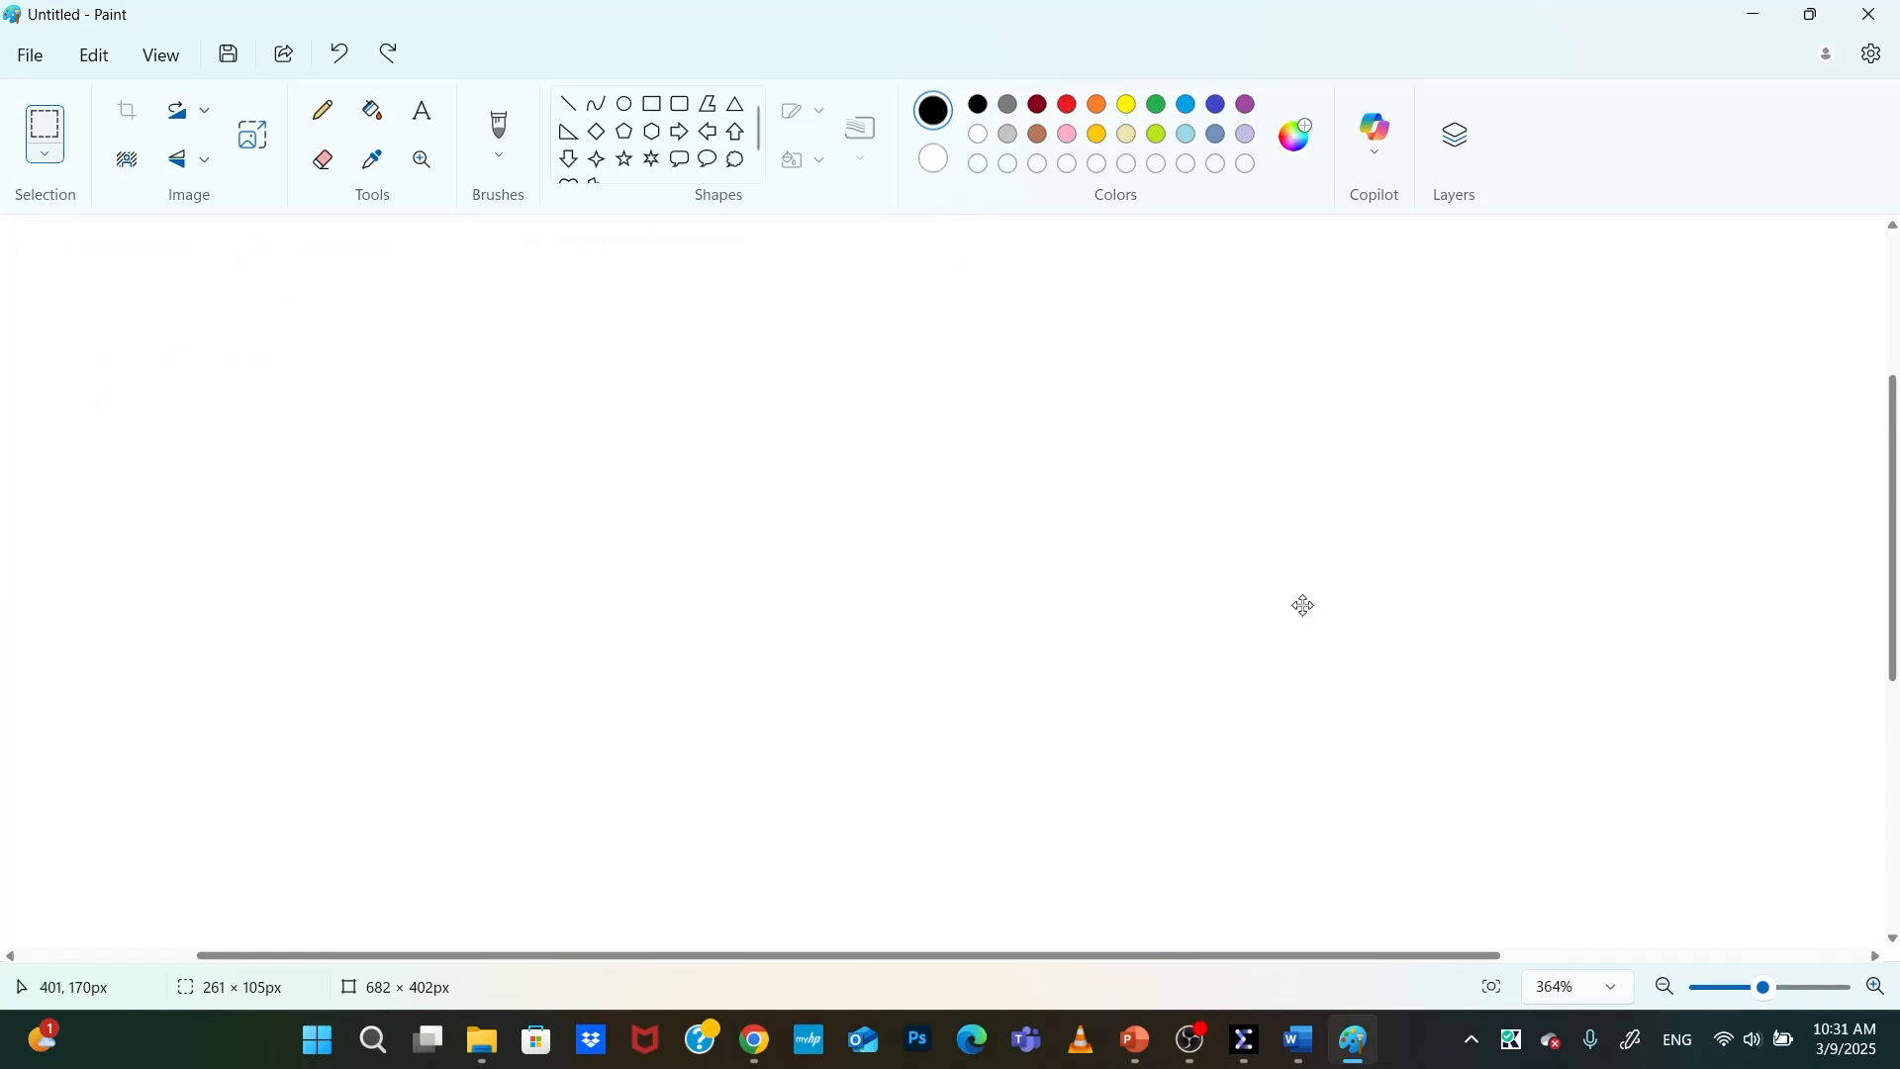
{"action": "left_click", "coordinate": [1299, 1041]}
{"action": "left_click", "coordinate": [1299, 1041]}
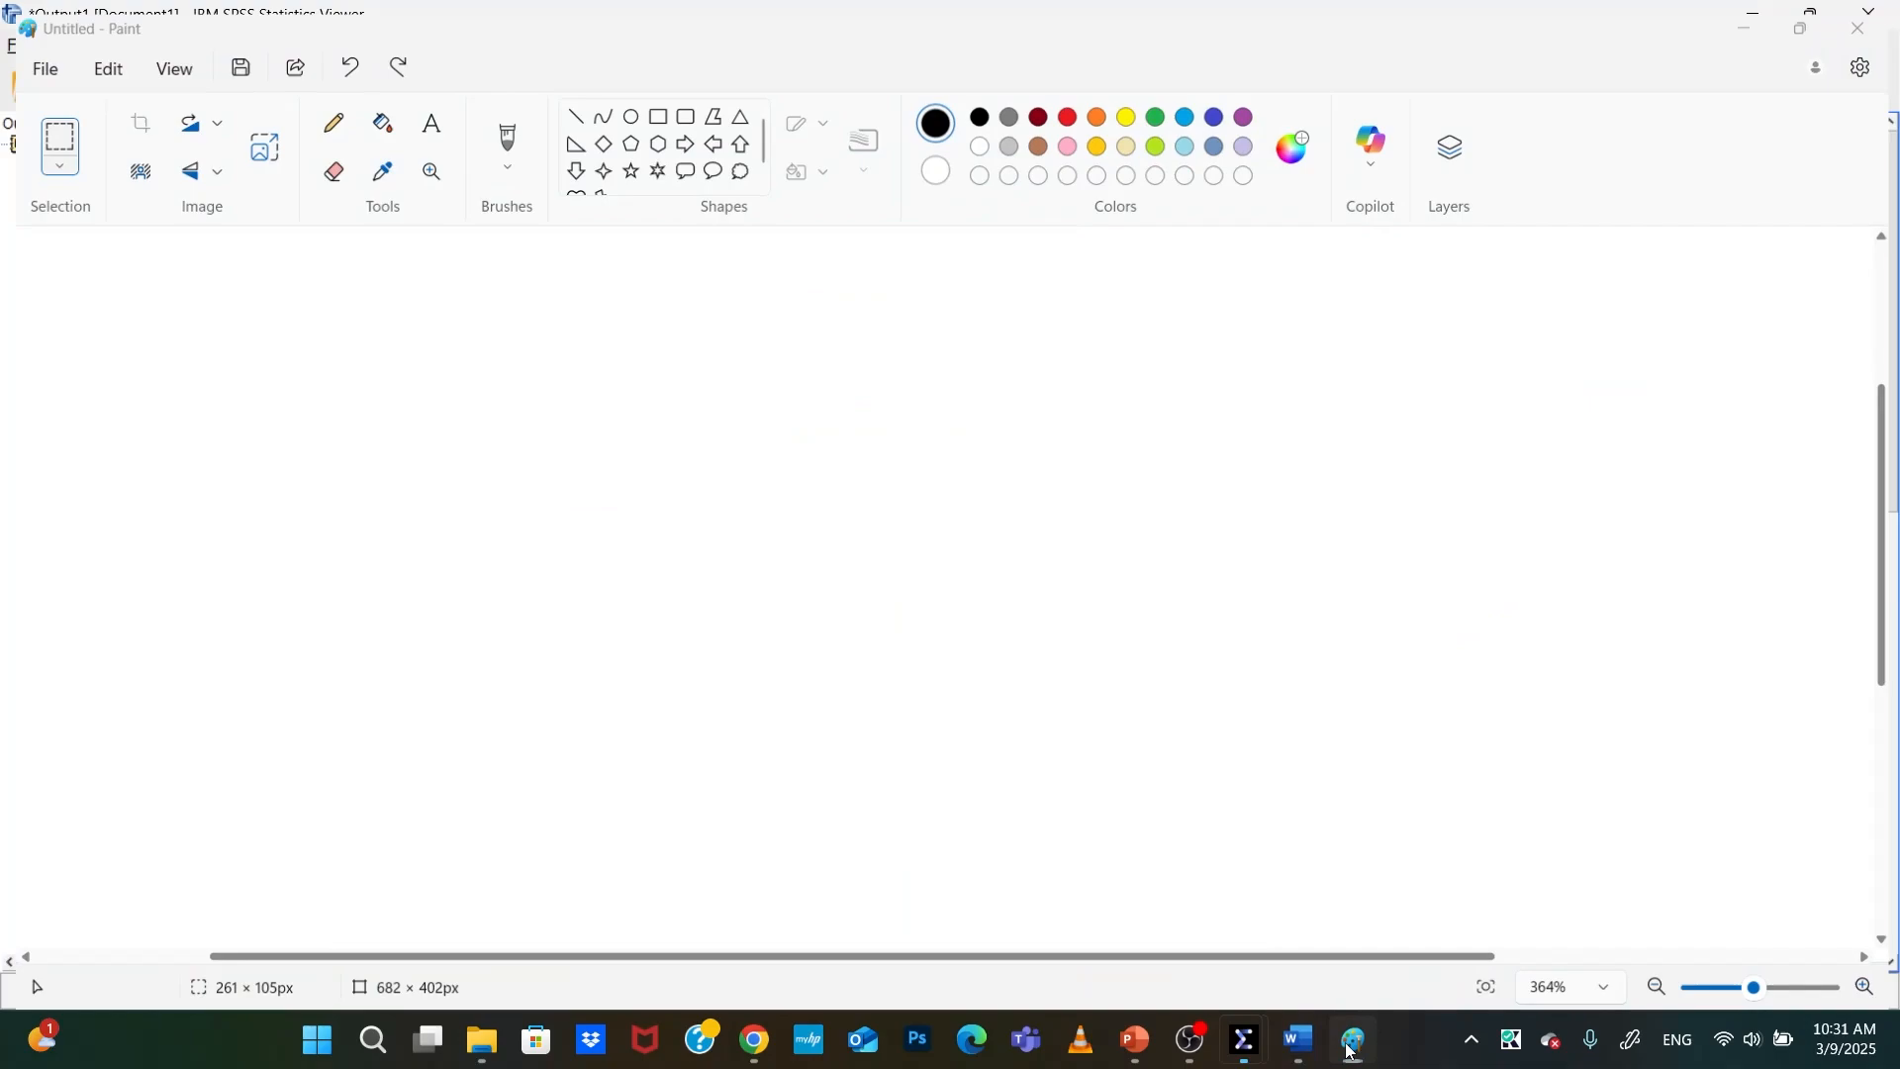
Copy the Tests of Between-Subjects Effects table from the SPSS output into Paint and position it on the canvas
{"action": "left_click", "coordinate": [1245, 1041]}
{"action": "right_click", "coordinate": [570, 487]}
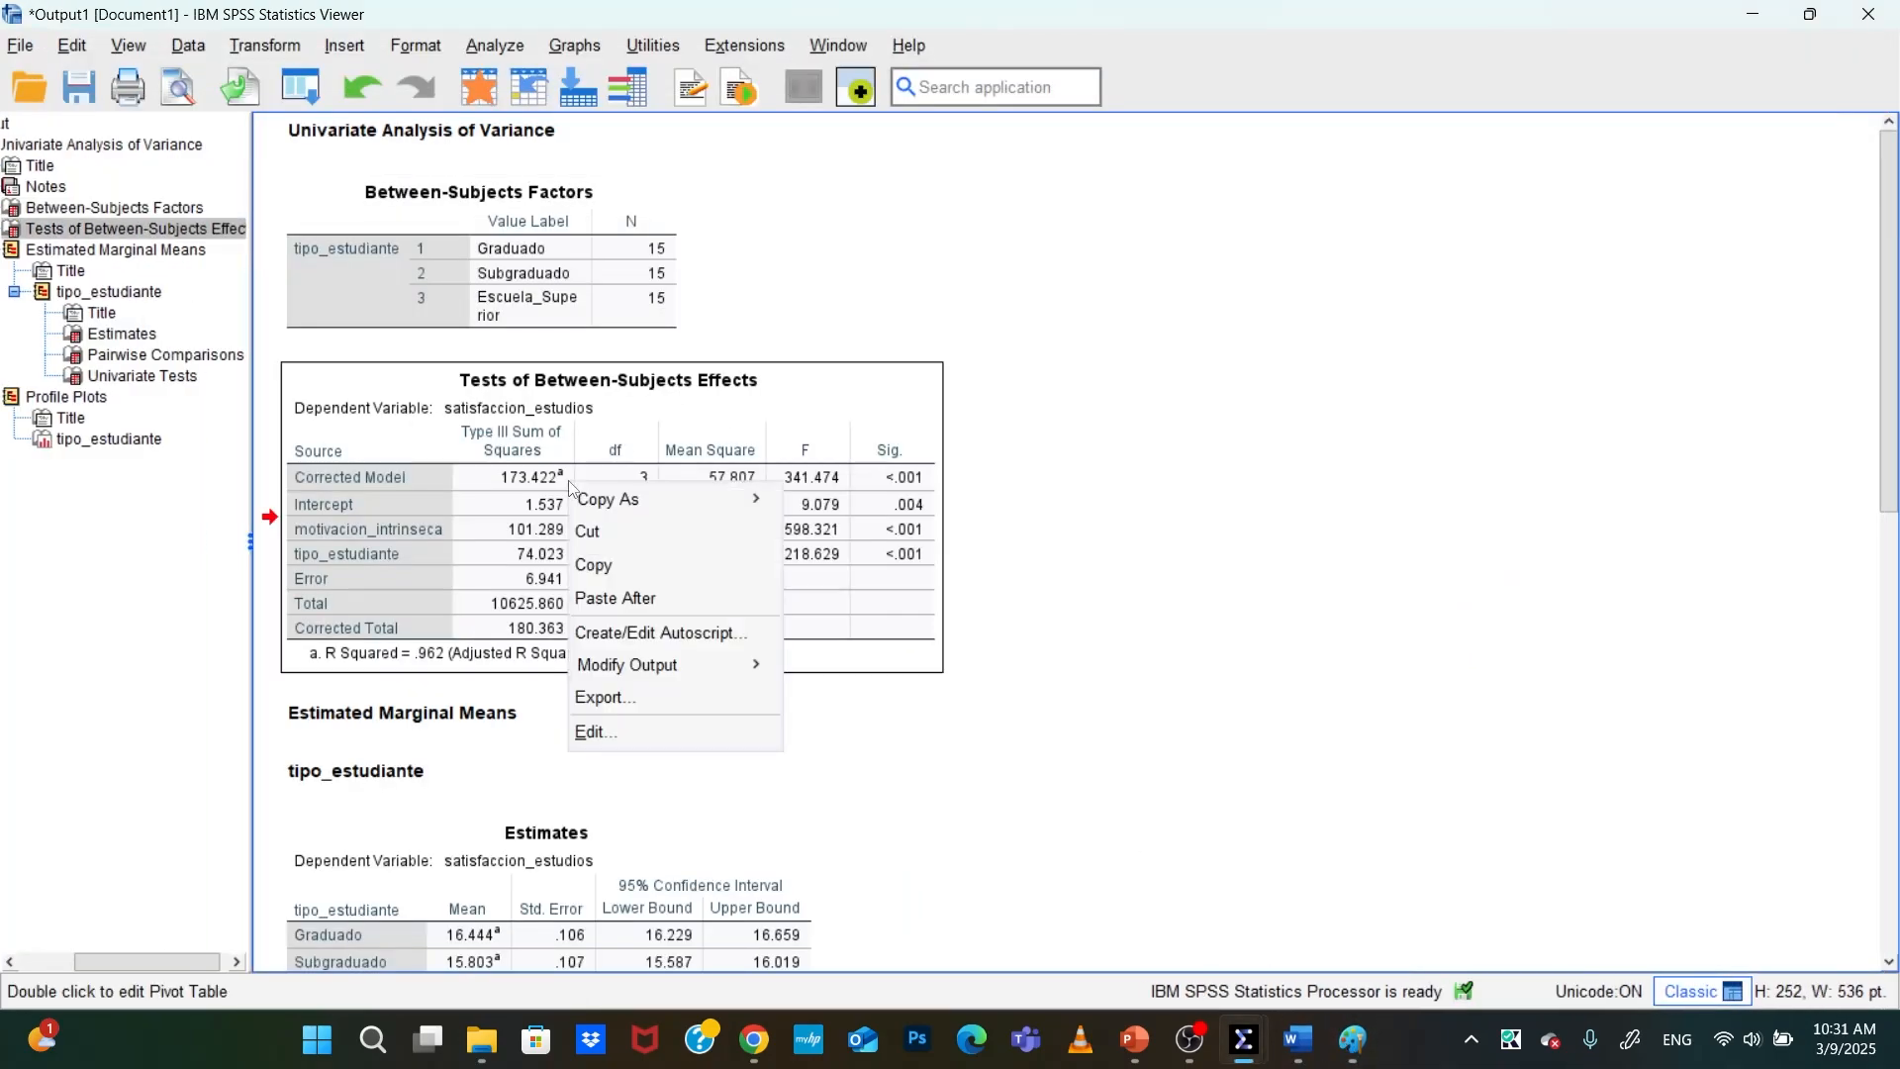
{"action": "left_click", "coordinate": [594, 565]}
{"action": "left_click", "coordinate": [1354, 1041]}
{"action": "key", "text": "ctrl+v"}
{"action": "mouse_move", "coordinate": [1064, 648]}
{"action": "left_mouse_down"}
{"action": "mouse_move", "coordinate": [1149, 584]}
{"action": "mouse_move", "coordinate": [1092, 585]}
{"action": "left_mouse_up"}
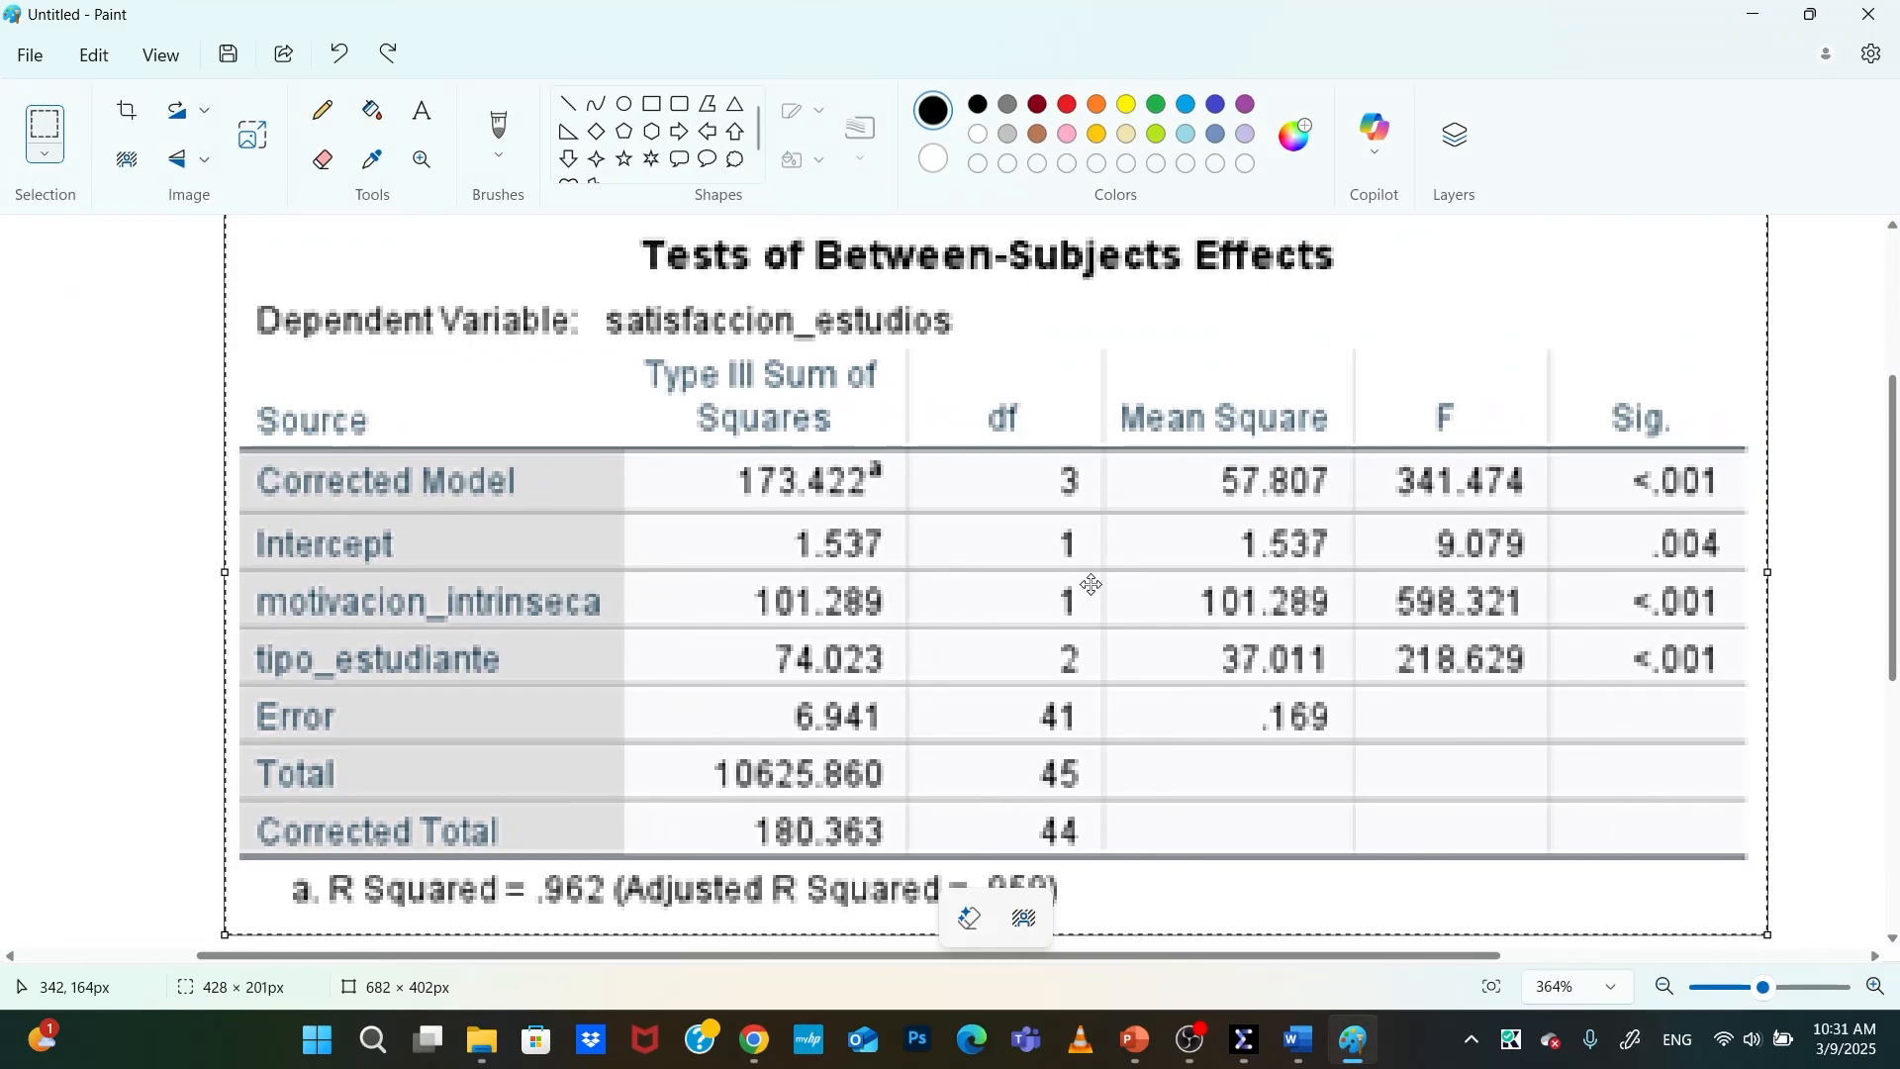
With the brush, handwrite VC beside motivacion_intrinseca, VD above the dependent variable line and VI beside tipo_estudiante
{"action": "left_click", "coordinate": [499, 127]}
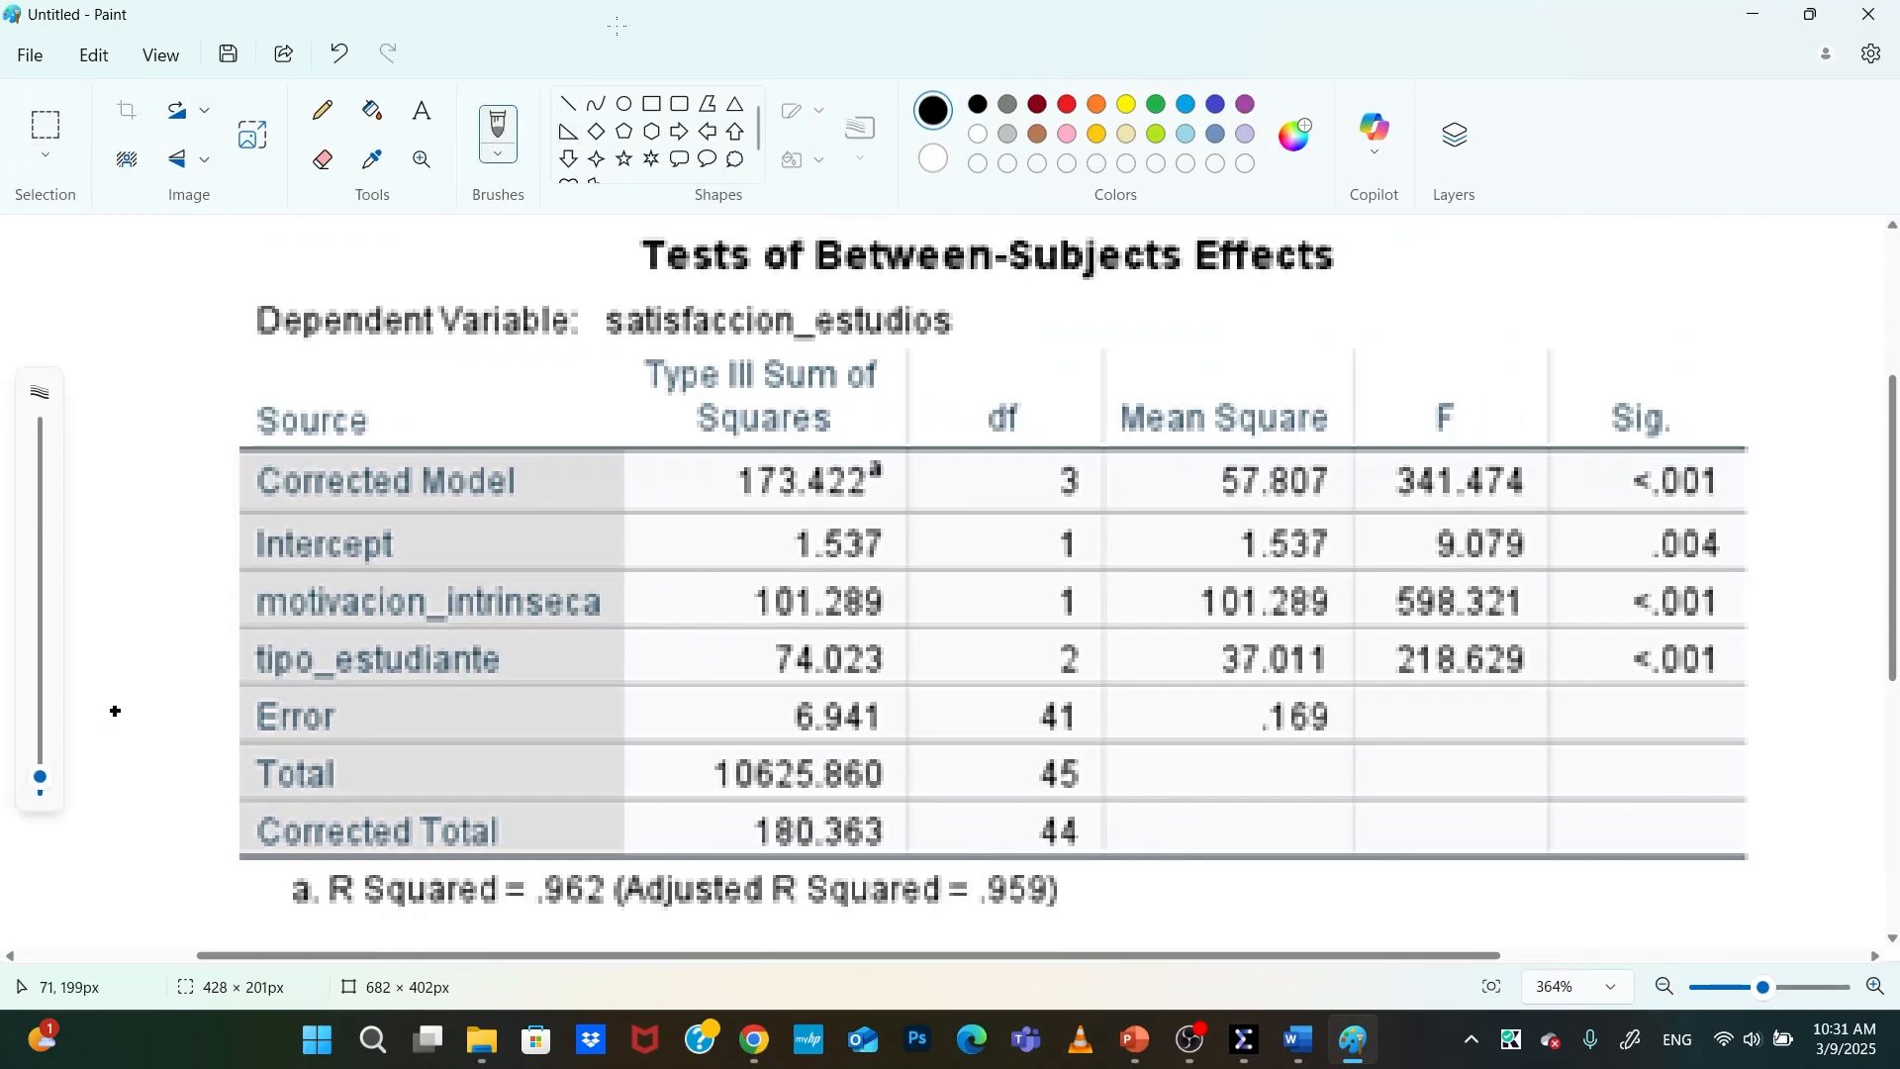
{"action": "mouse_move", "coordinate": [139, 591]}
{"action": "left_mouse_down"}
{"action": "mouse_move", "coordinate": [175, 576]}
{"action": "mouse_move", "coordinate": [209, 624]}
{"action": "left_mouse_up"}
{"action": "mouse_move", "coordinate": [505, 249]}
{"action": "left_mouse_down"}
{"action": "mouse_move", "coordinate": [534, 246]}
{"action": "mouse_move", "coordinate": [567, 279]}
{"action": "left_mouse_up"}
{"action": "left_click_drag", "start_coordinate": [539, 247], "coordinate": [543, 268]}
{"action": "mouse_move", "coordinate": [139, 663]}
{"action": "left_mouse_down"}
{"action": "mouse_move", "coordinate": [155, 681]}
{"action": "mouse_move", "coordinate": [174, 650]}
{"action": "left_mouse_up"}
{"action": "key", "text": "ctrl+z"}
{"action": "key", "text": "ctrl+z"}
{"action": "key", "text": "ctrl+z"}
{"action": "key", "text": "ctrl+z"}
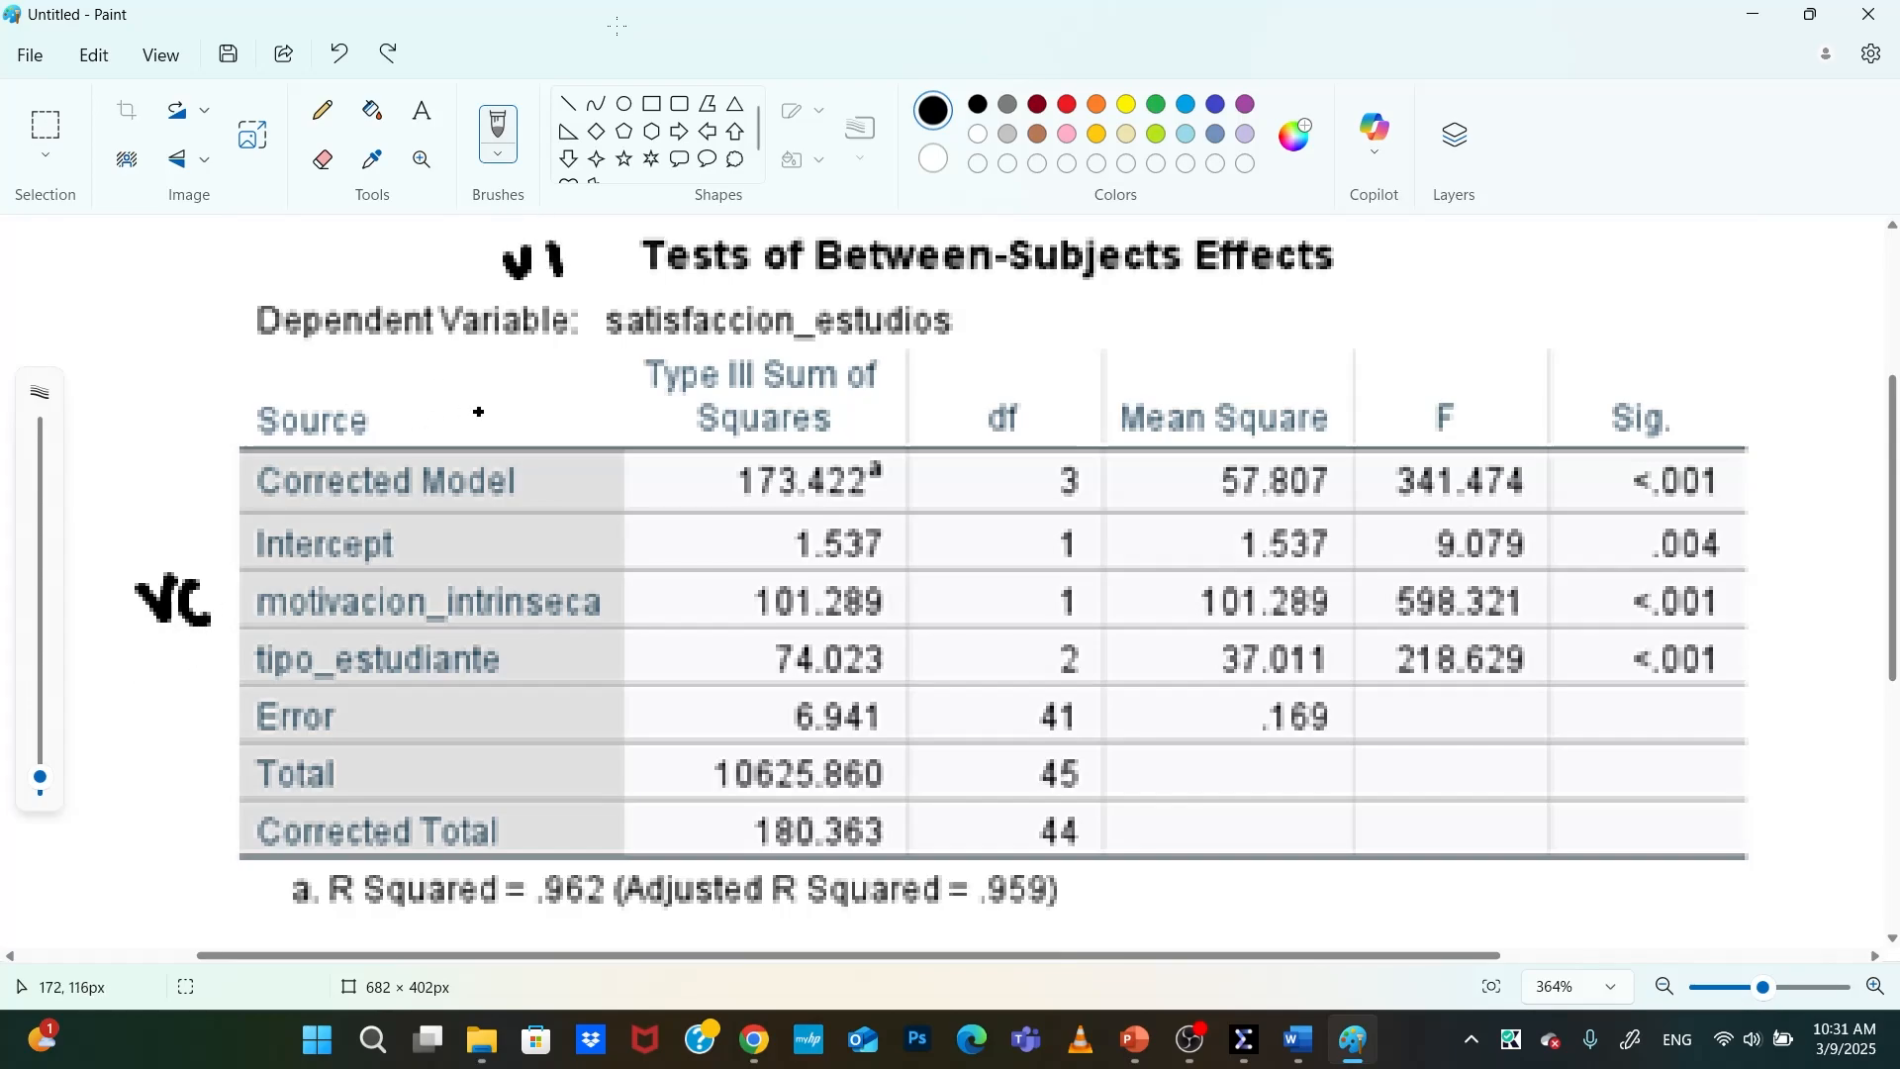
{"action": "left_click_drag", "start_coordinate": [543, 250], "coordinate": [548, 282]}
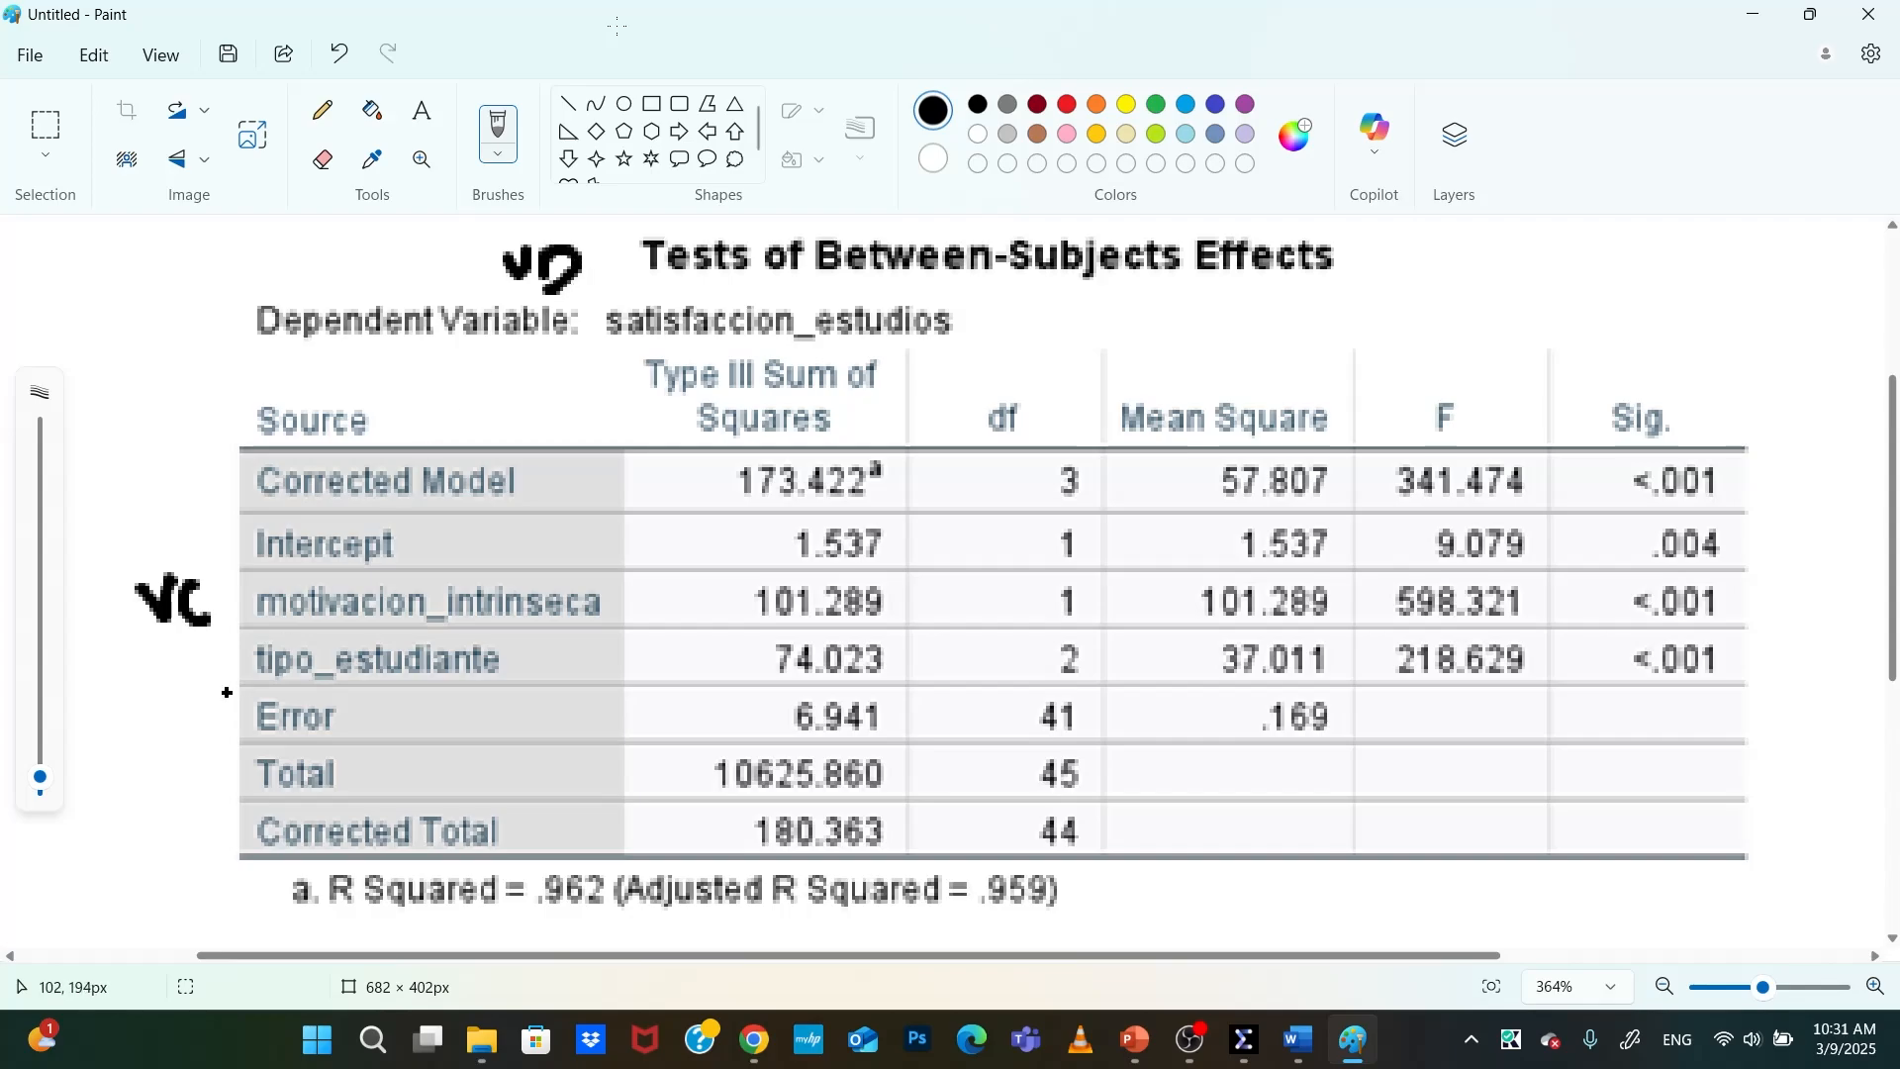
{"action": "left_click_drag", "start_coordinate": [145, 649], "coordinate": [198, 668]}
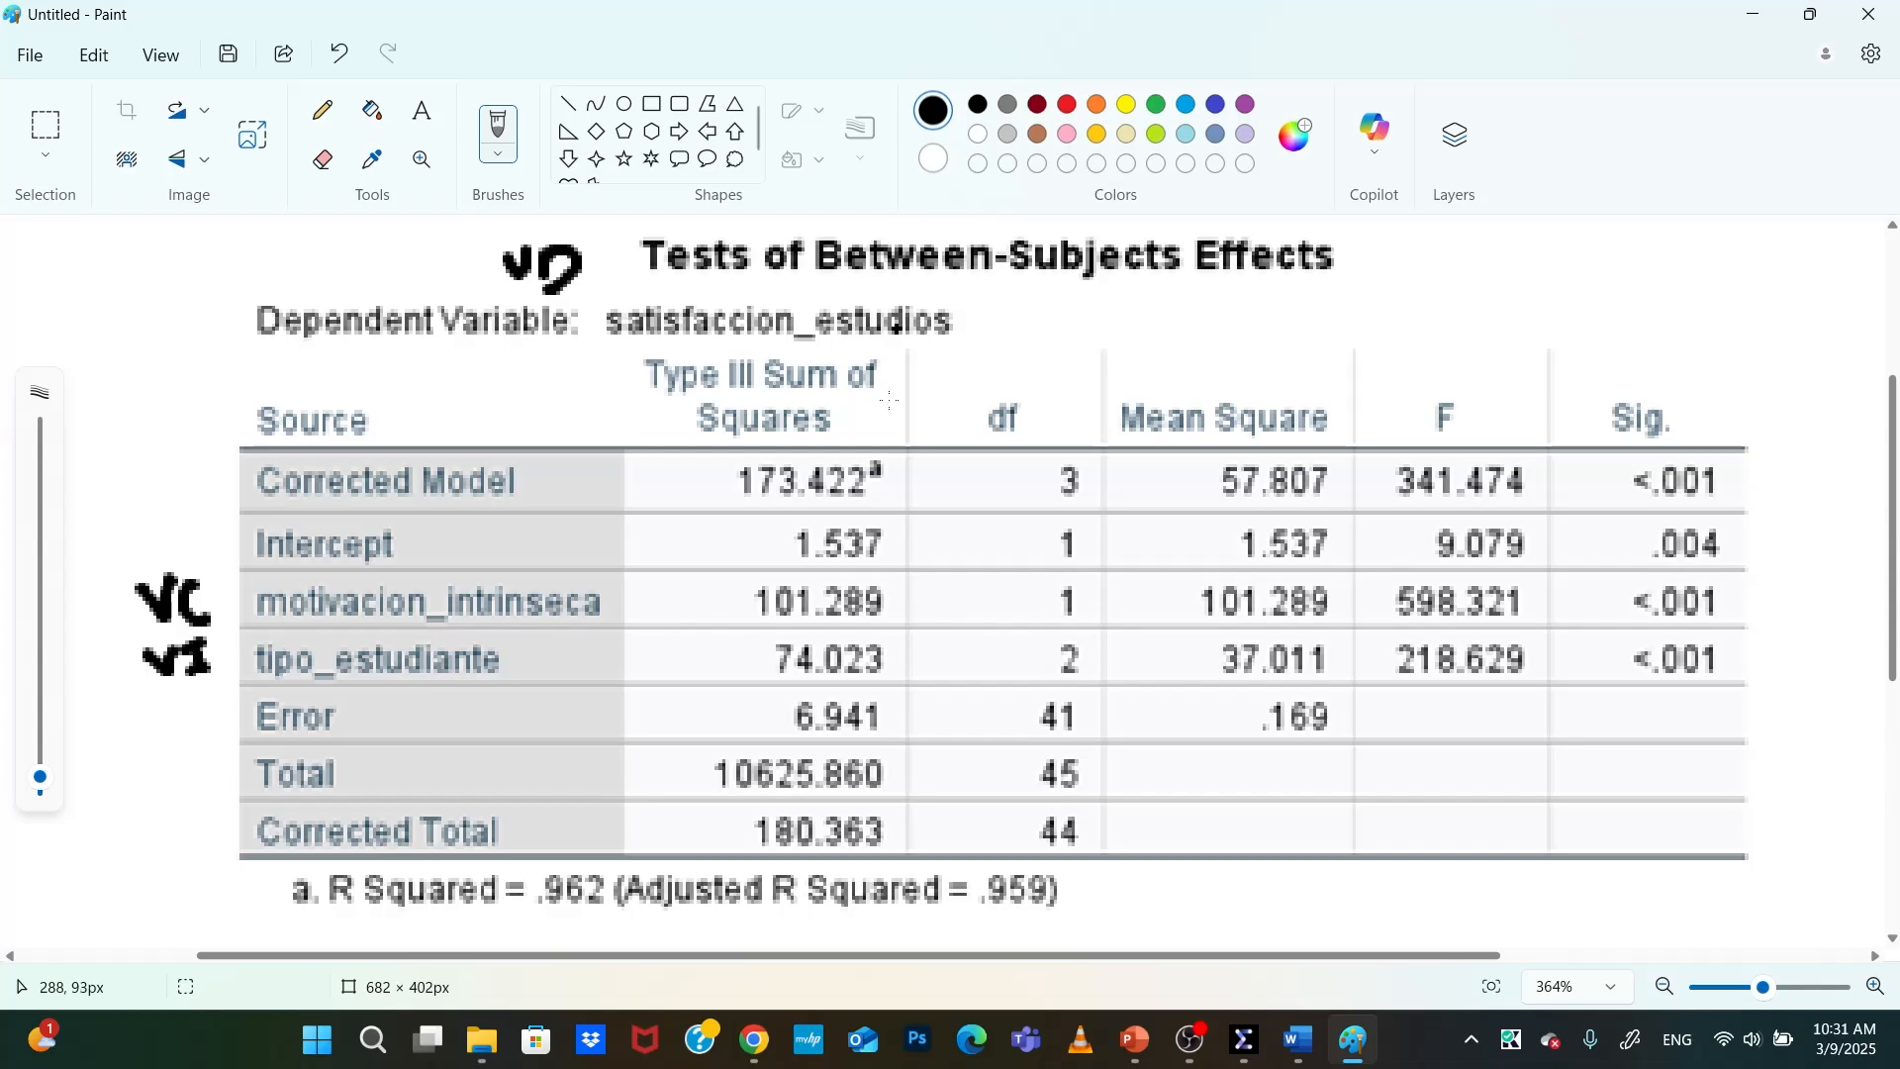
Compare the Word report's sentence on the effect of motivación intrínseca with the df, F and significance values in the Paint table
{"action": "left_click", "coordinate": [1298, 1039]}
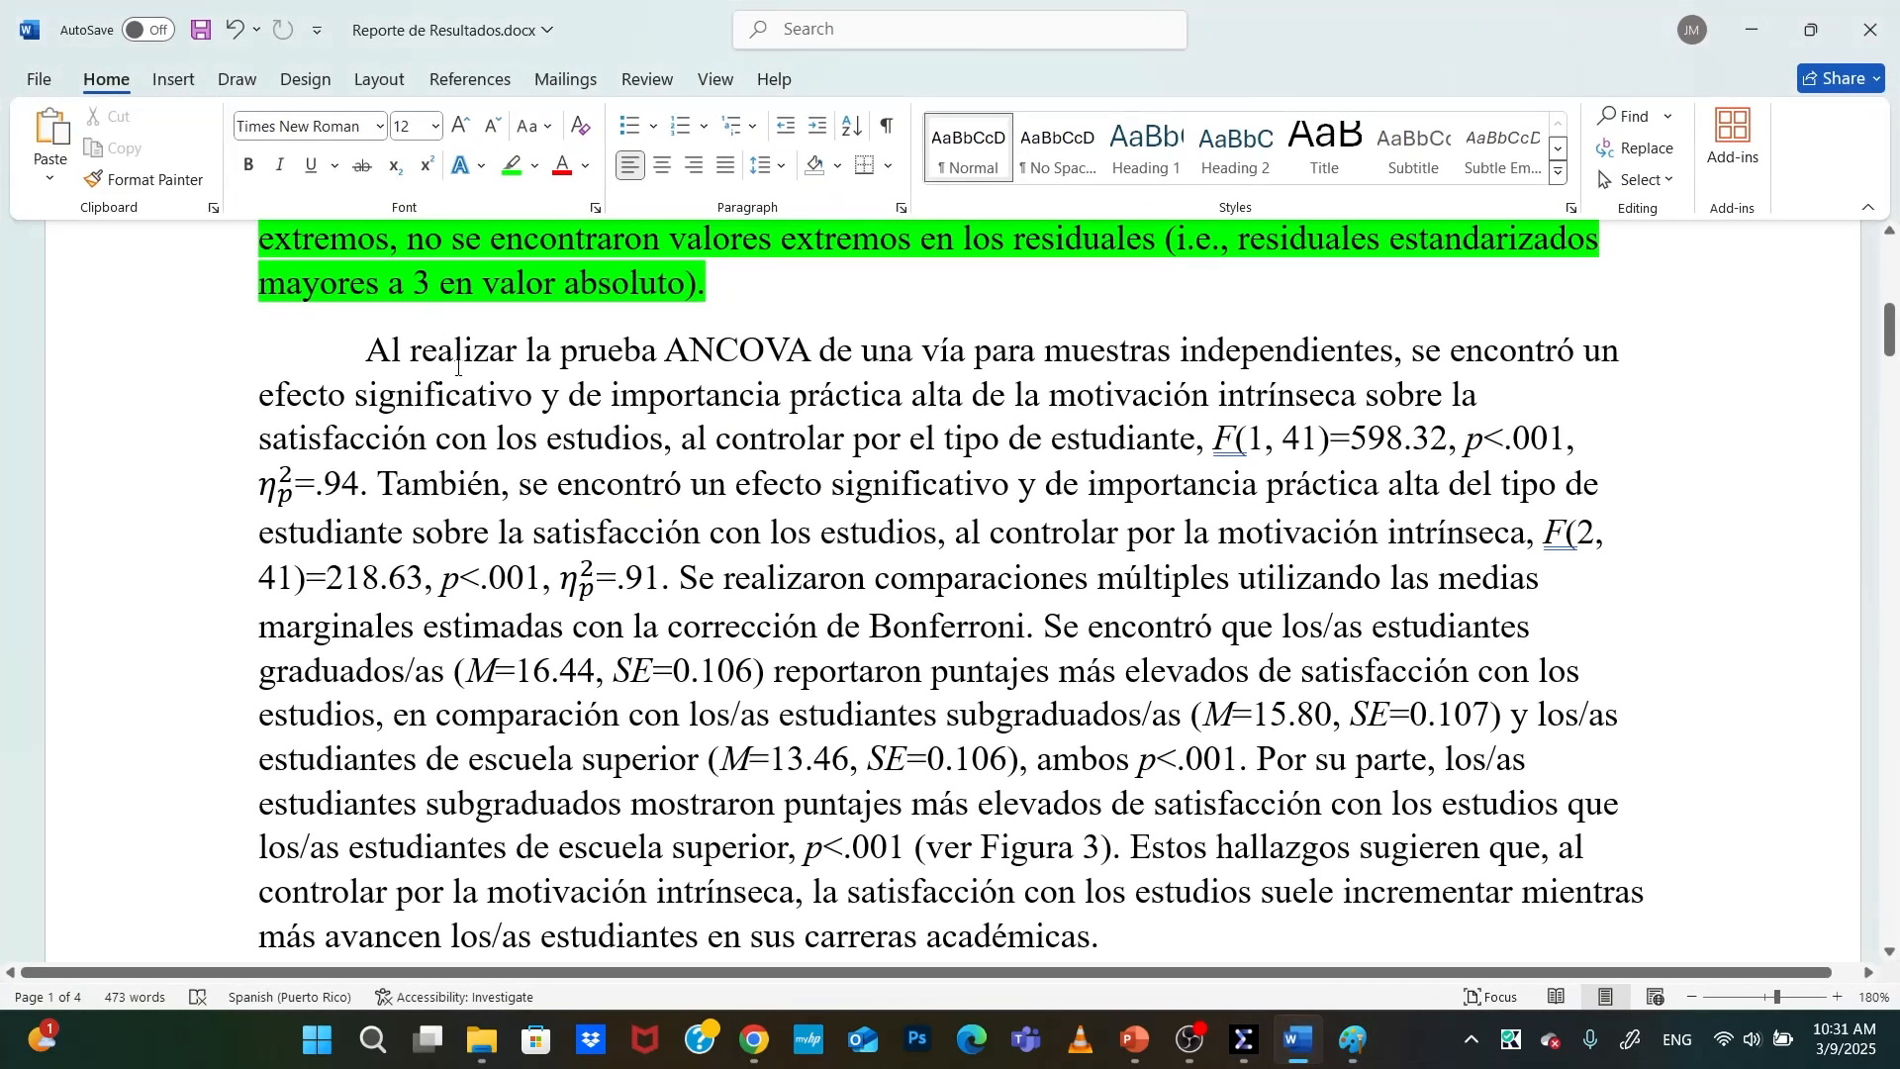
{"action": "mouse_move", "coordinate": [374, 354]}
{"action": "left_mouse_down"}
{"action": "mouse_move", "coordinate": [1477, 354]}
{"action": "mouse_move", "coordinate": [495, 439]}
{"action": "mouse_move", "coordinate": [665, 438]}
{"action": "mouse_move", "coordinate": [909, 395]}
{"action": "mouse_move", "coordinate": [1351, 395]}
{"action": "mouse_move", "coordinate": [1413, 441]}
{"action": "mouse_move", "coordinate": [1484, 396]}
{"action": "mouse_move", "coordinate": [912, 396]}
{"action": "mouse_move", "coordinate": [603, 438]}
{"action": "mouse_move", "coordinate": [904, 459]}
{"action": "mouse_move", "coordinate": [1448, 440]}
{"action": "left_mouse_up"}
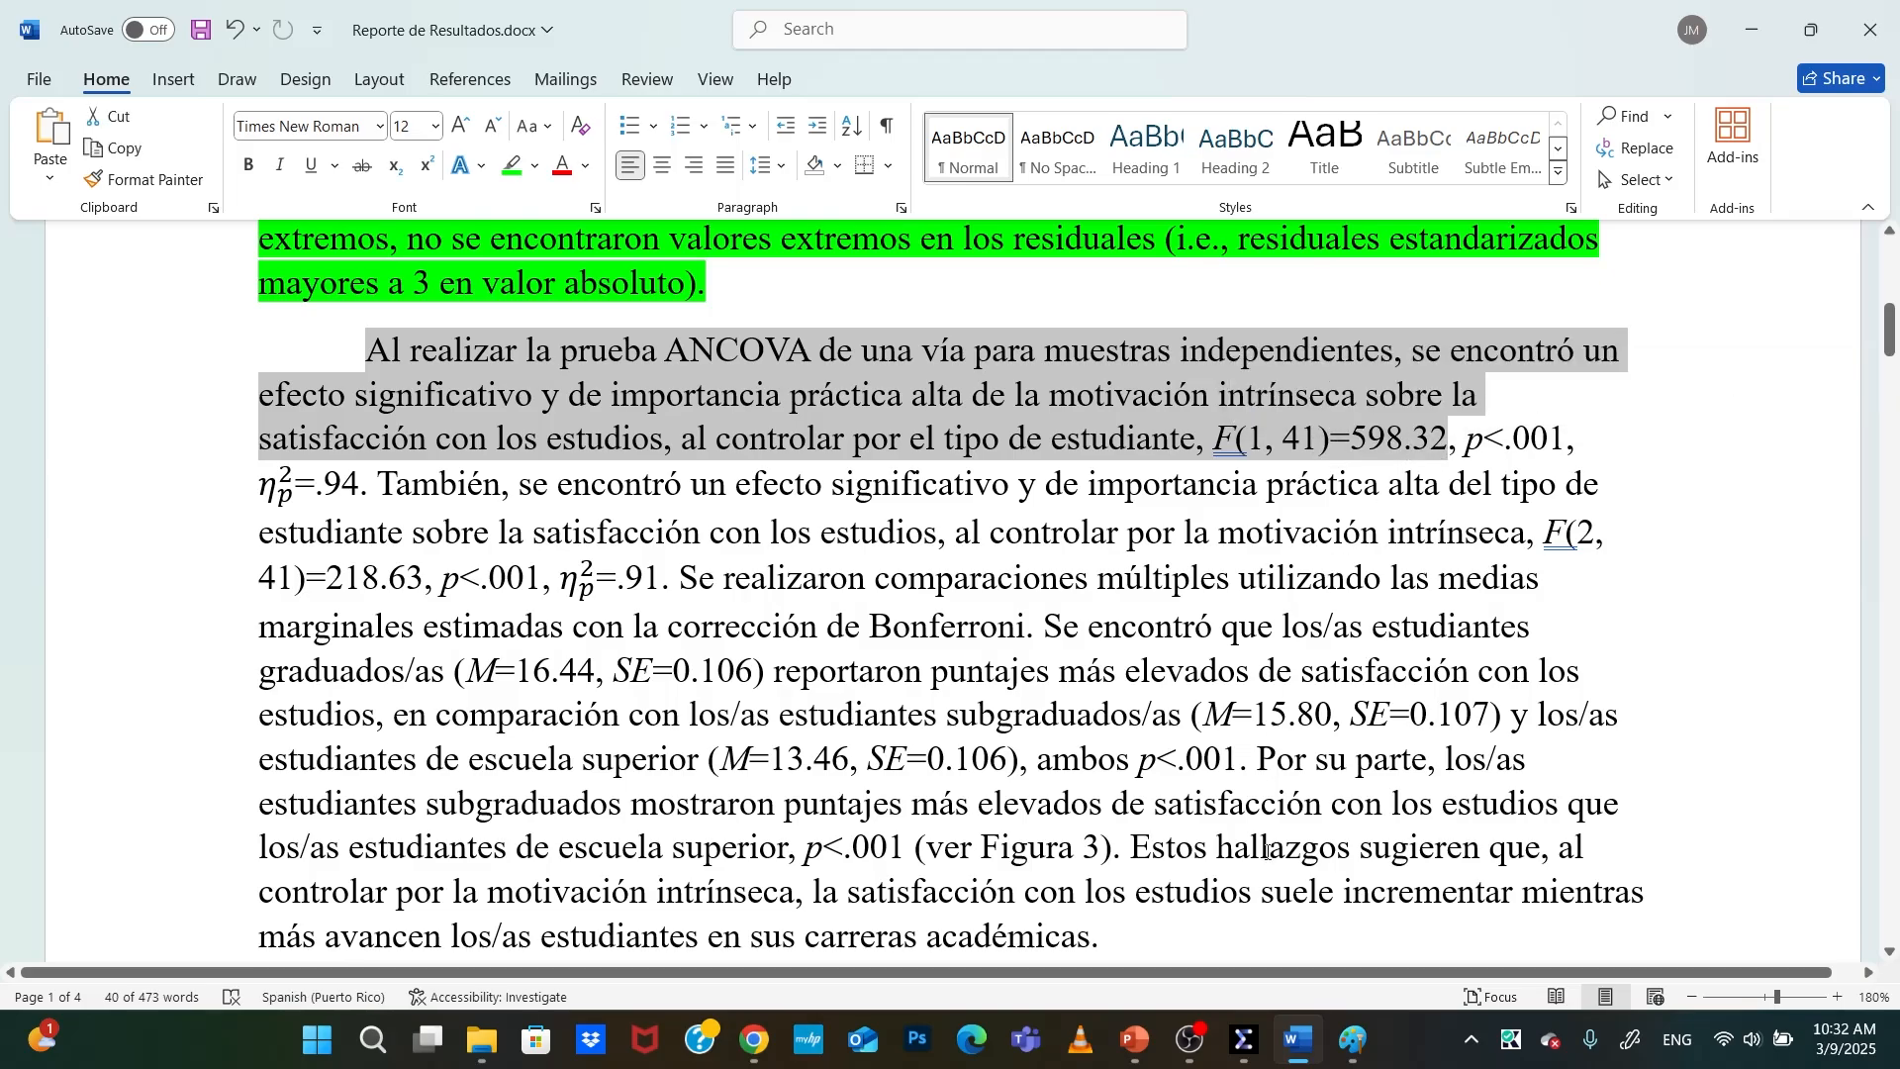
{"action": "left_click", "coordinate": [1334, 1044]}
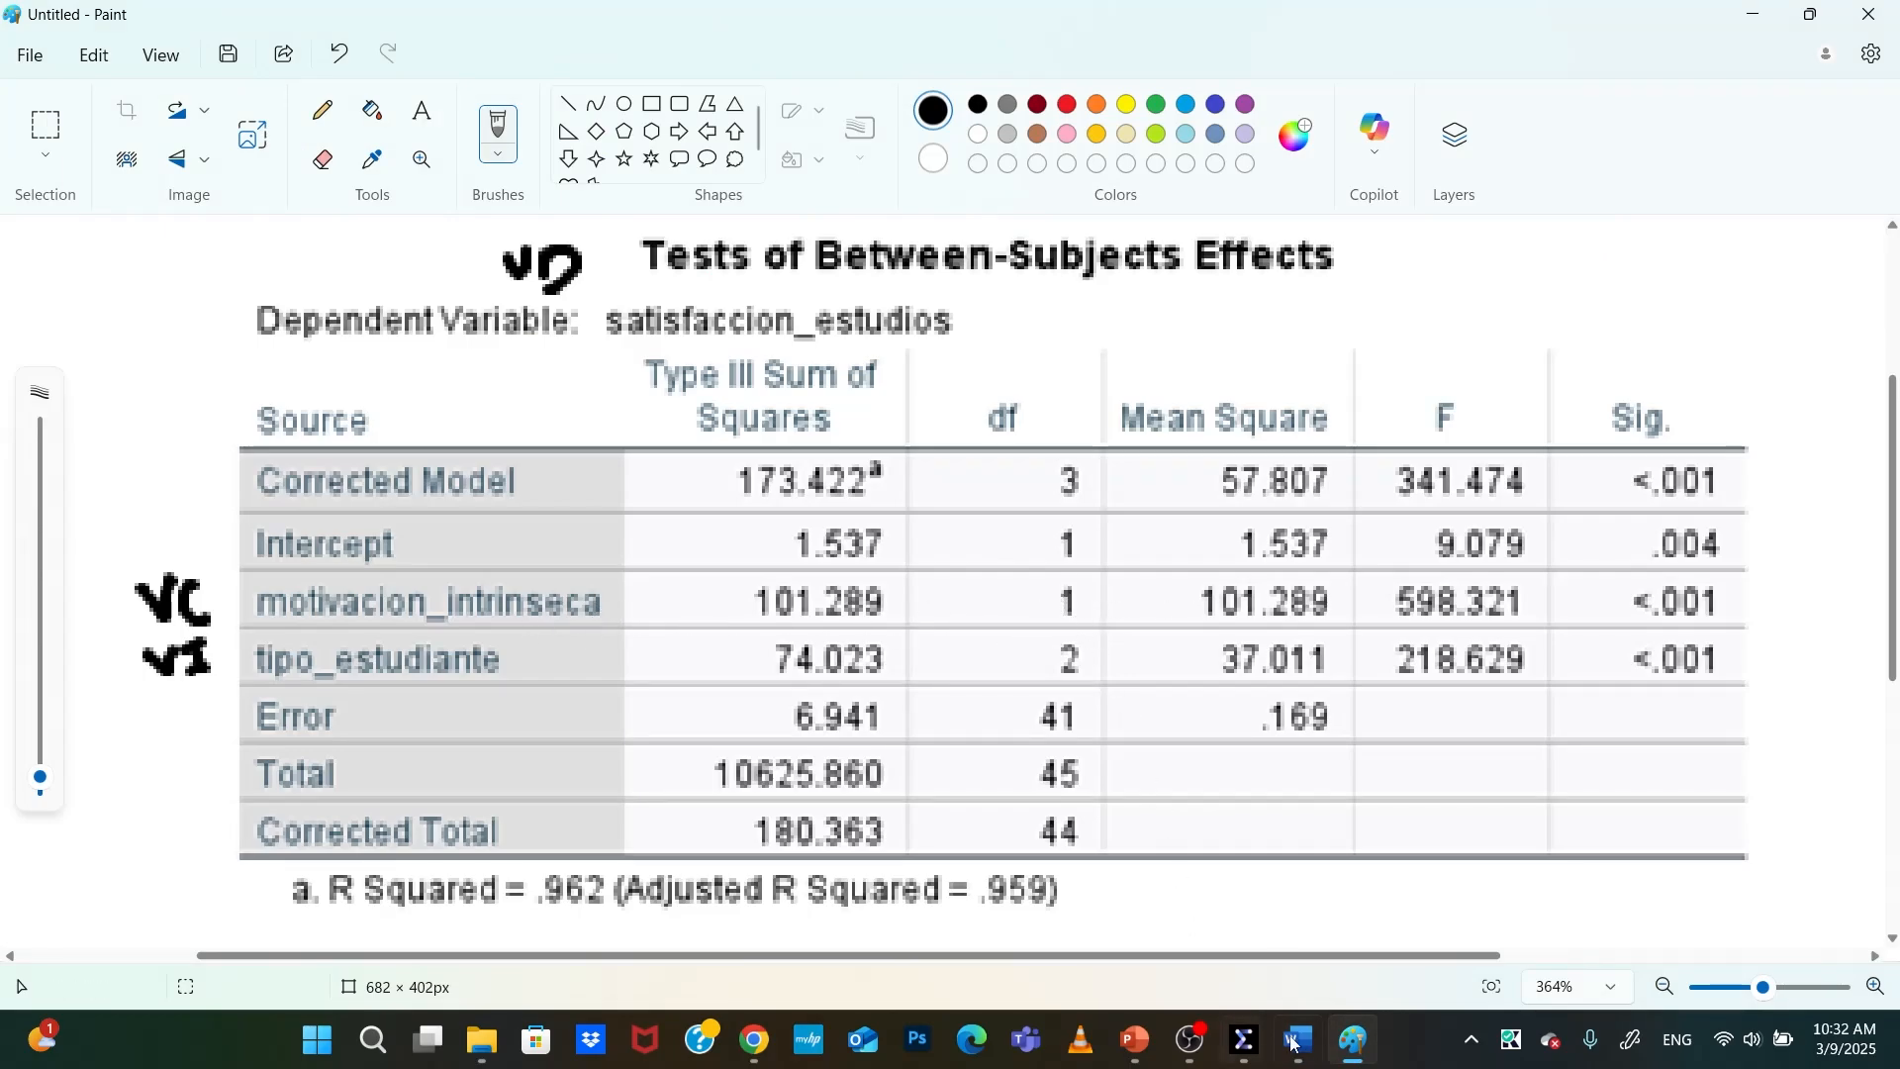
{"action": "left_click", "coordinate": [1314, 1057]}
{"action": "left_click", "coordinate": [1308, 1061]}
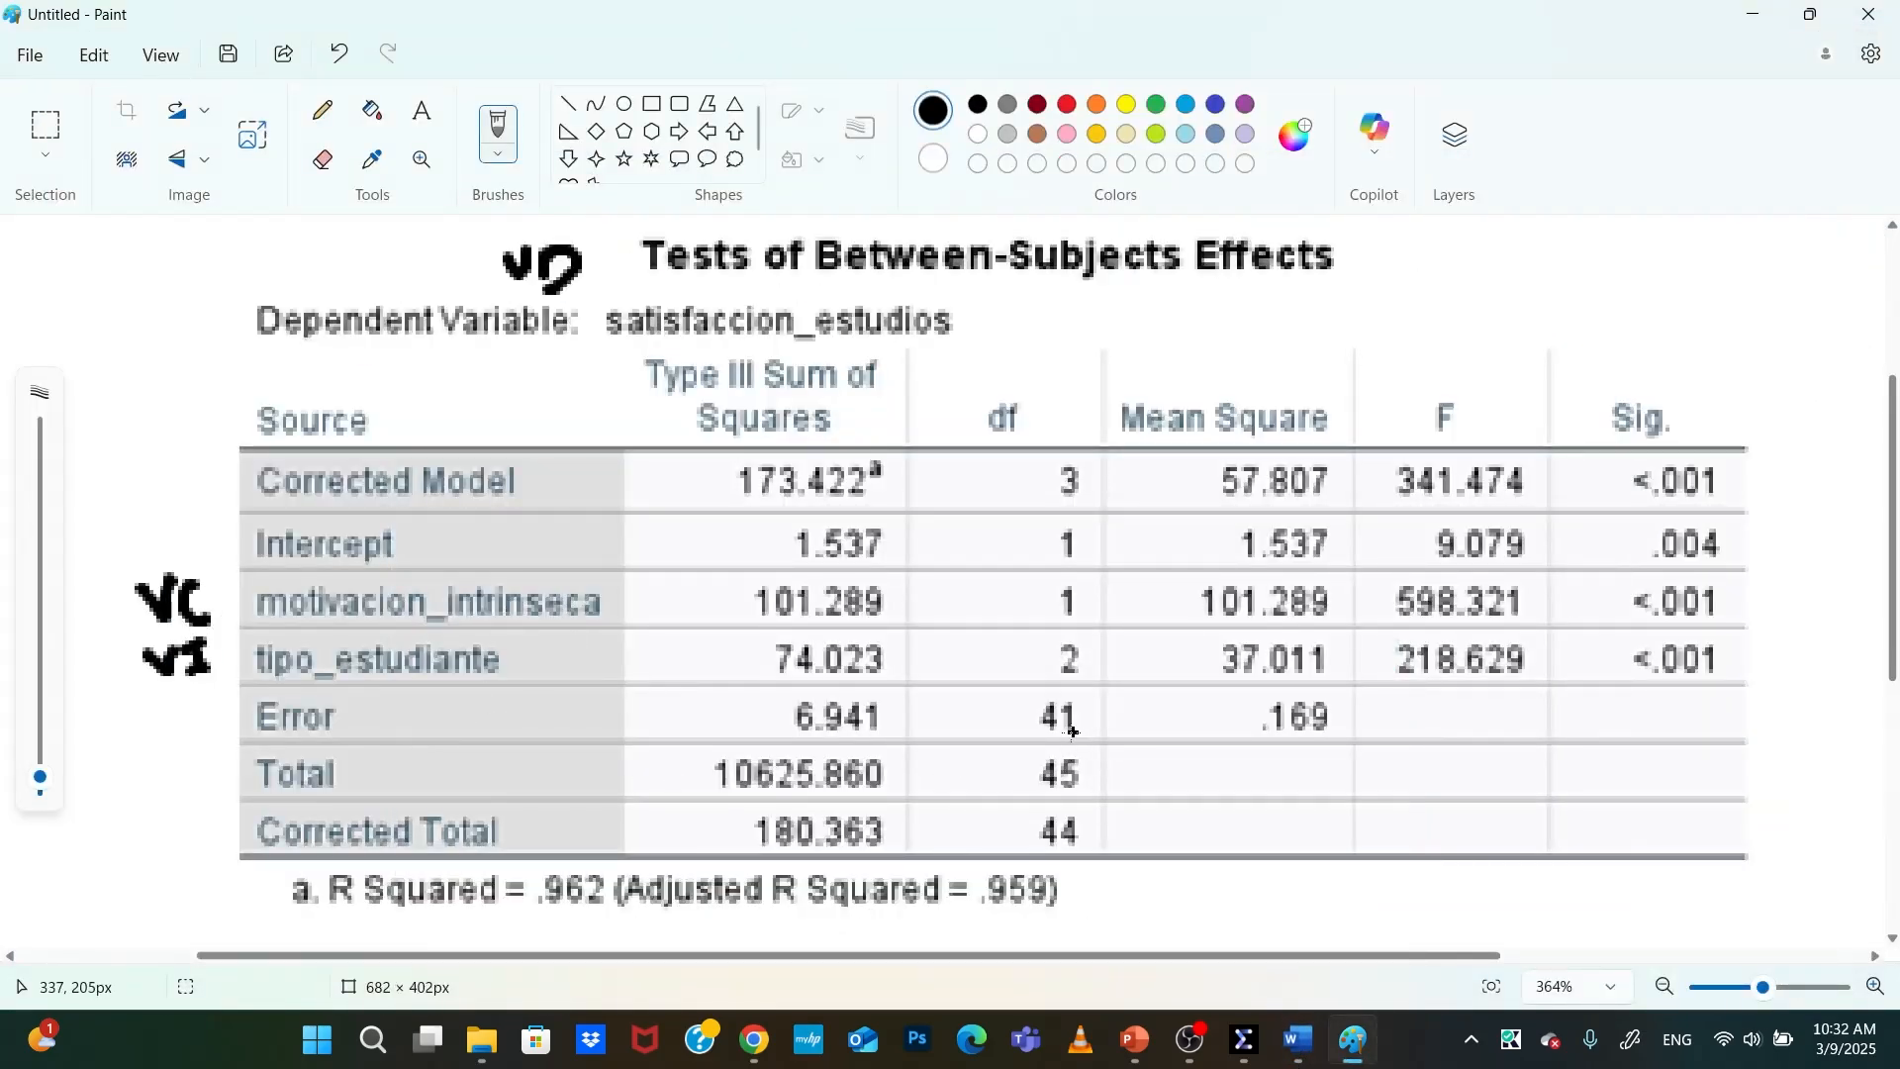
{"action": "left_click", "coordinate": [1298, 1039]}
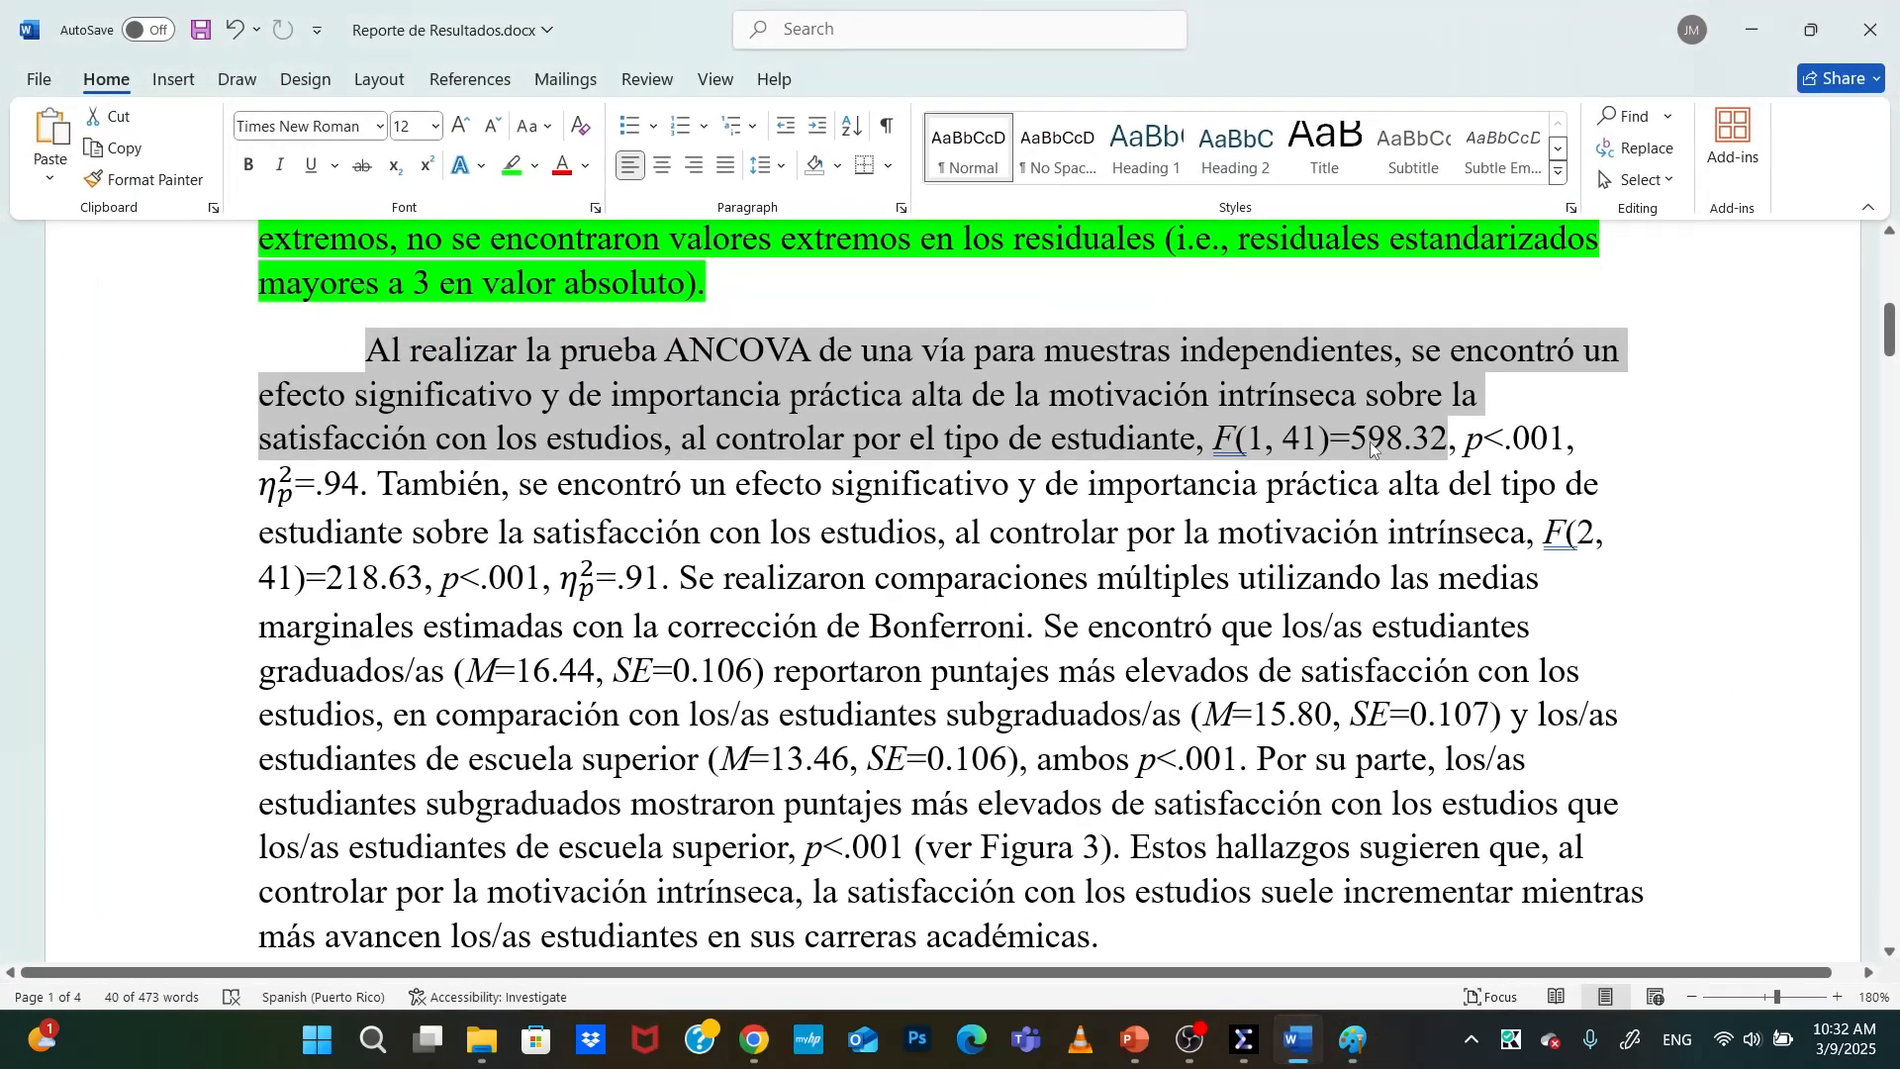
{"action": "left_click", "coordinate": [1356, 1039]}
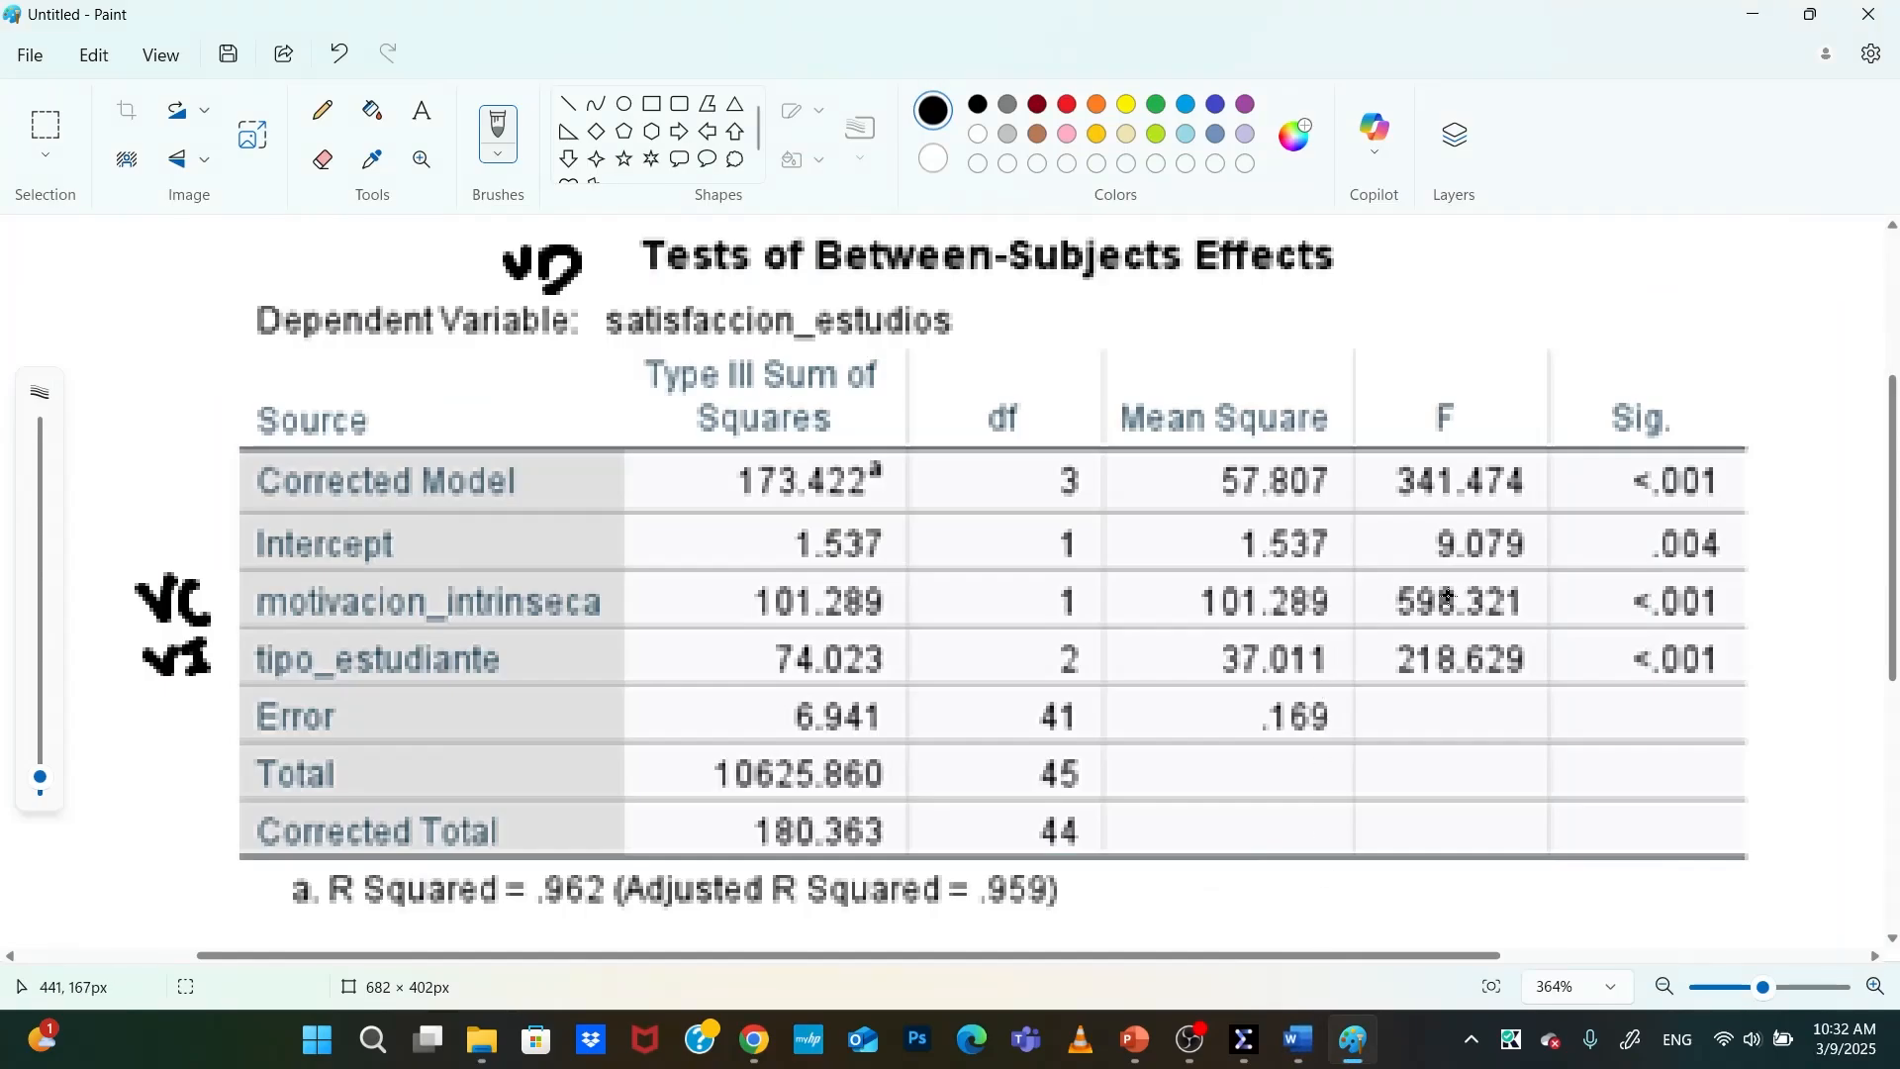
{"action": "left_click", "coordinate": [1299, 1039]}
{"action": "left_click", "coordinate": [1358, 1057]}
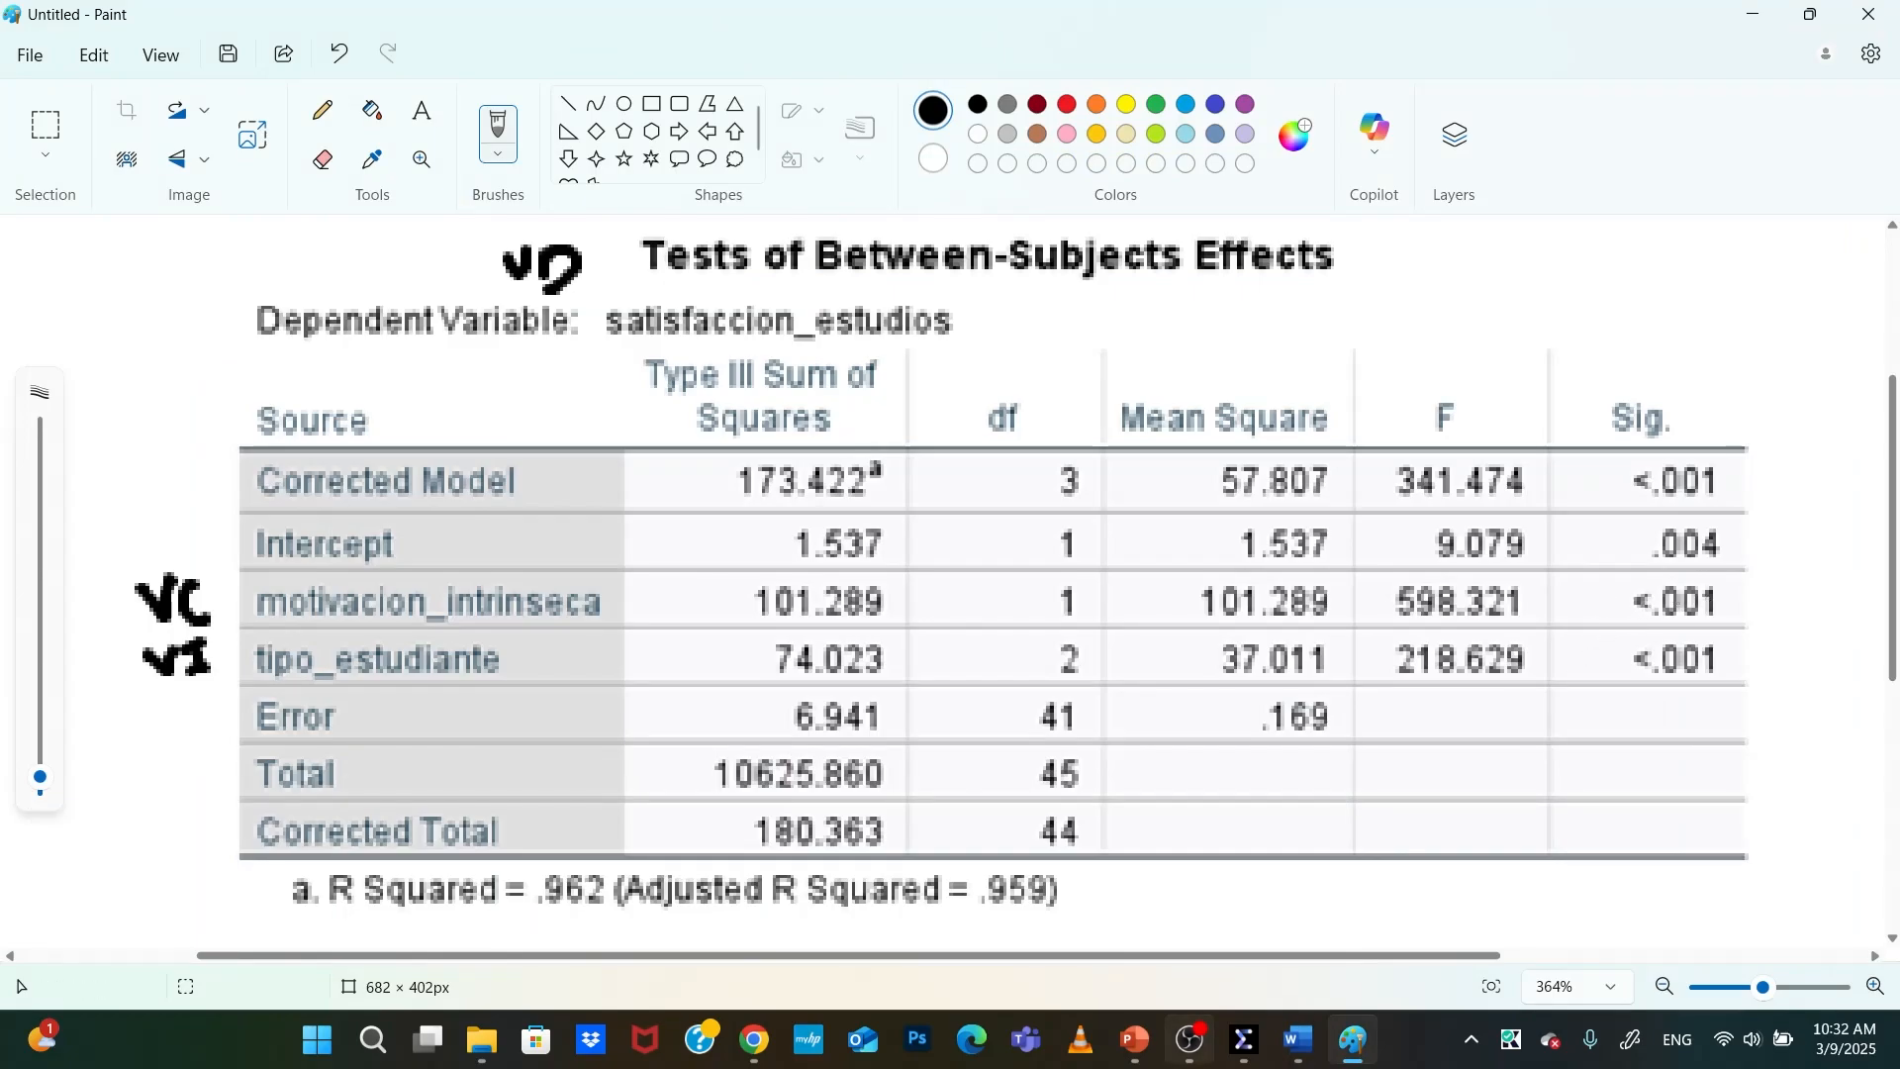
{"action": "left_click", "coordinate": [1298, 1039]}
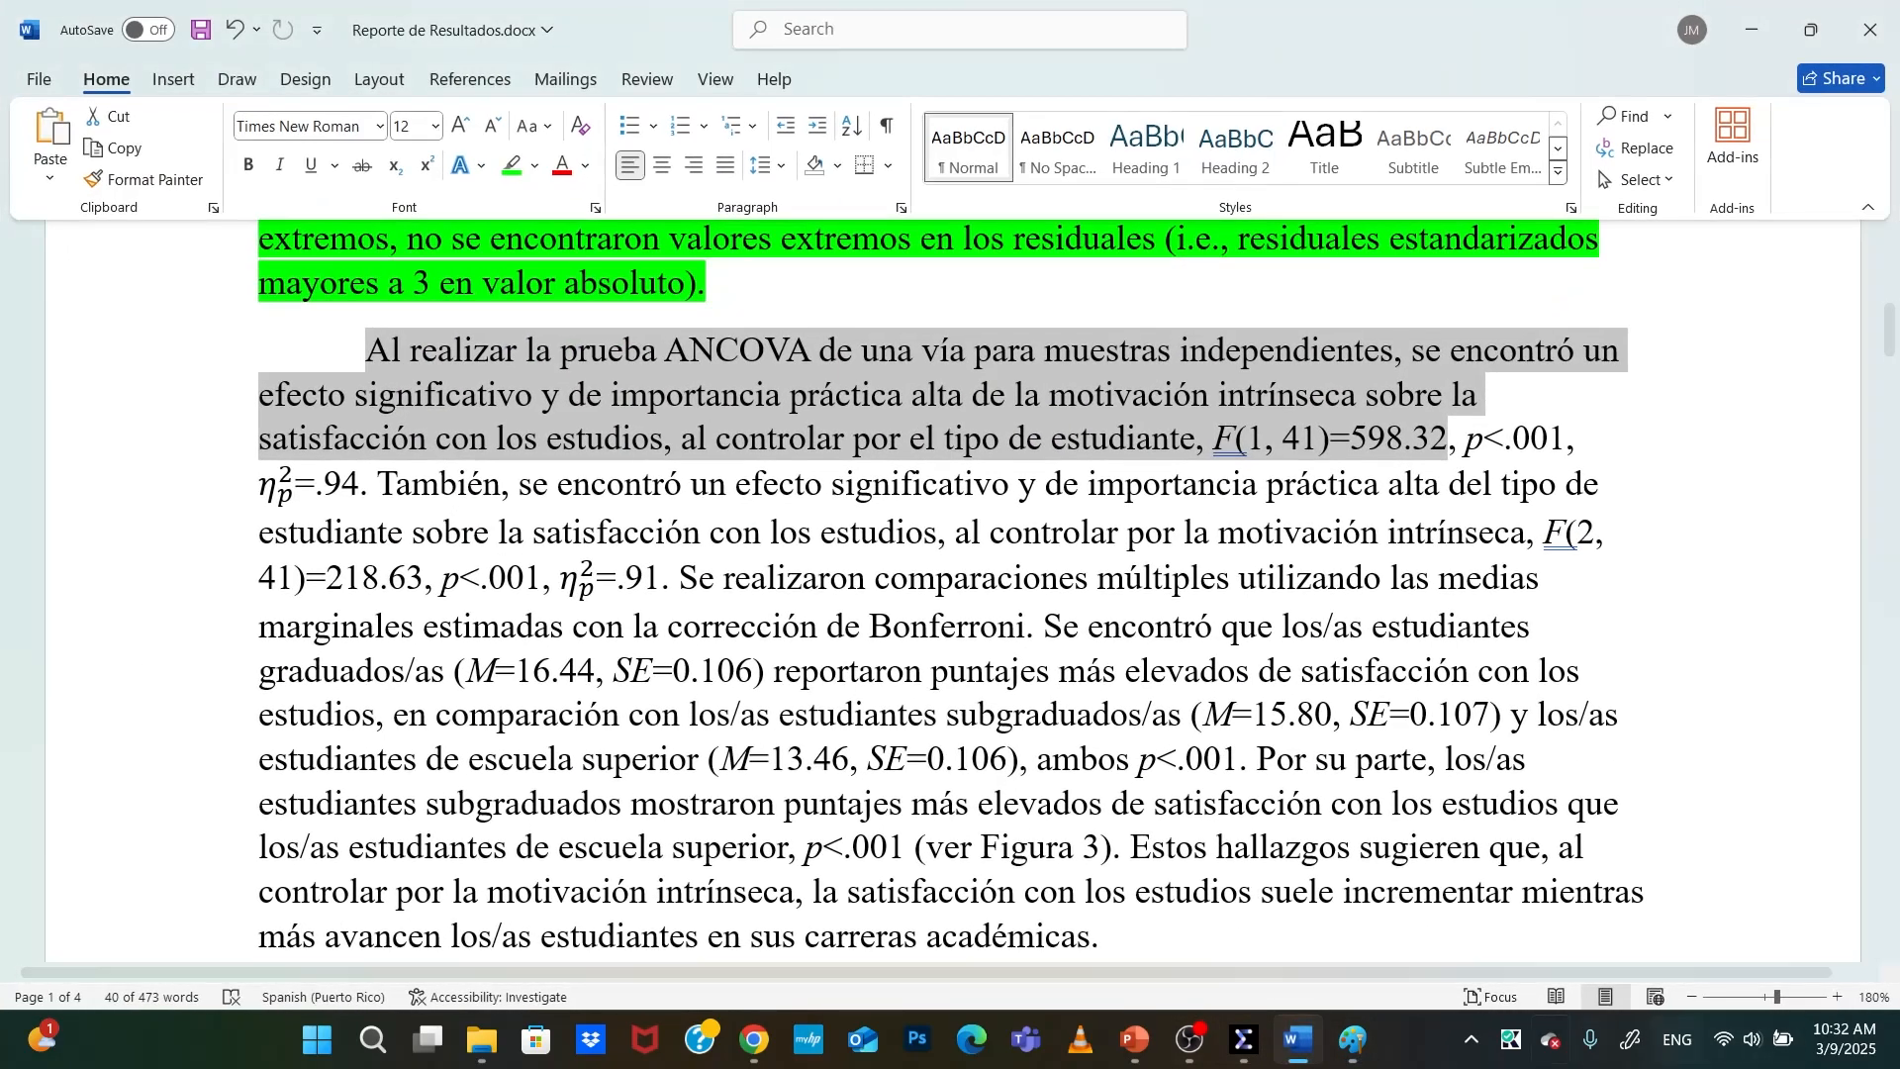
Rerun the univariate analysis of satisfaccion_estudios in SPSS with estimates of effect size included in the output
{"action": "left_click", "coordinate": [1244, 1039]}
{"action": "left_click", "coordinate": [1096, 910]}
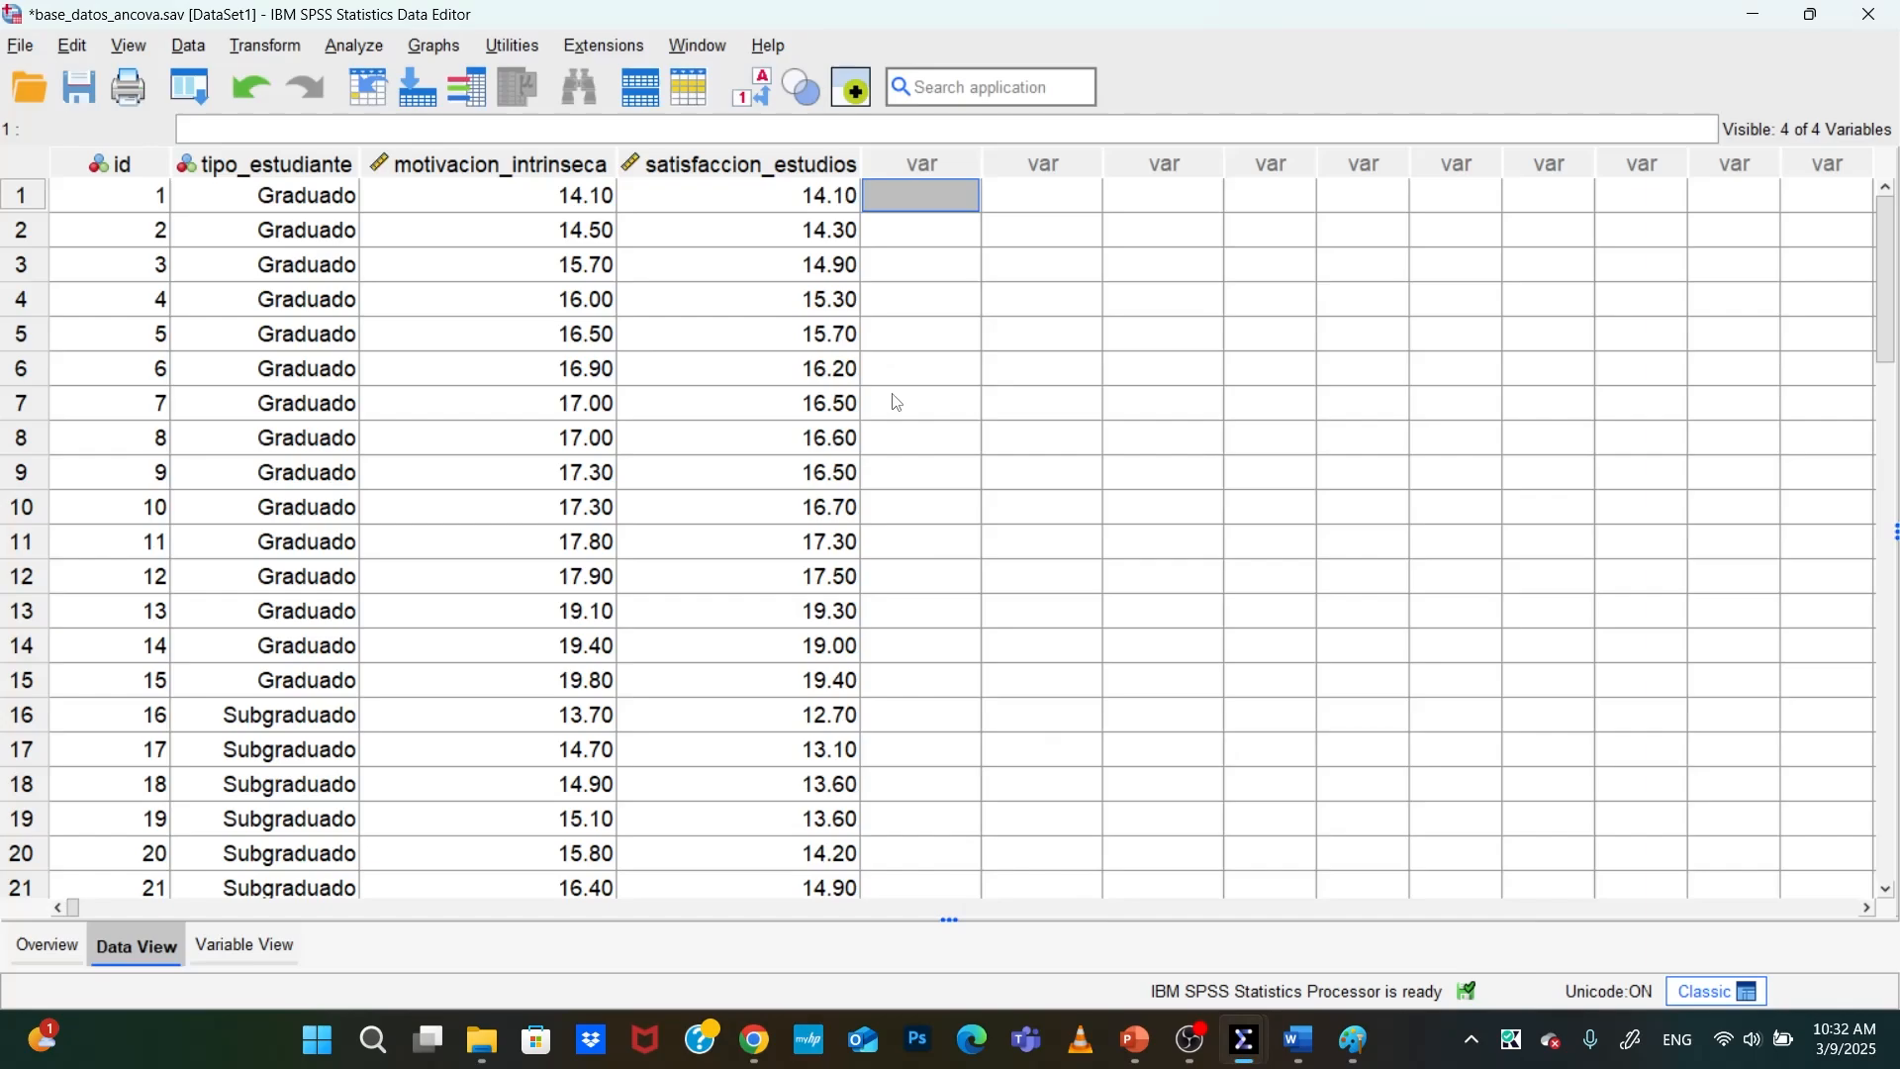
{"action": "left_click", "coordinate": [368, 45]}
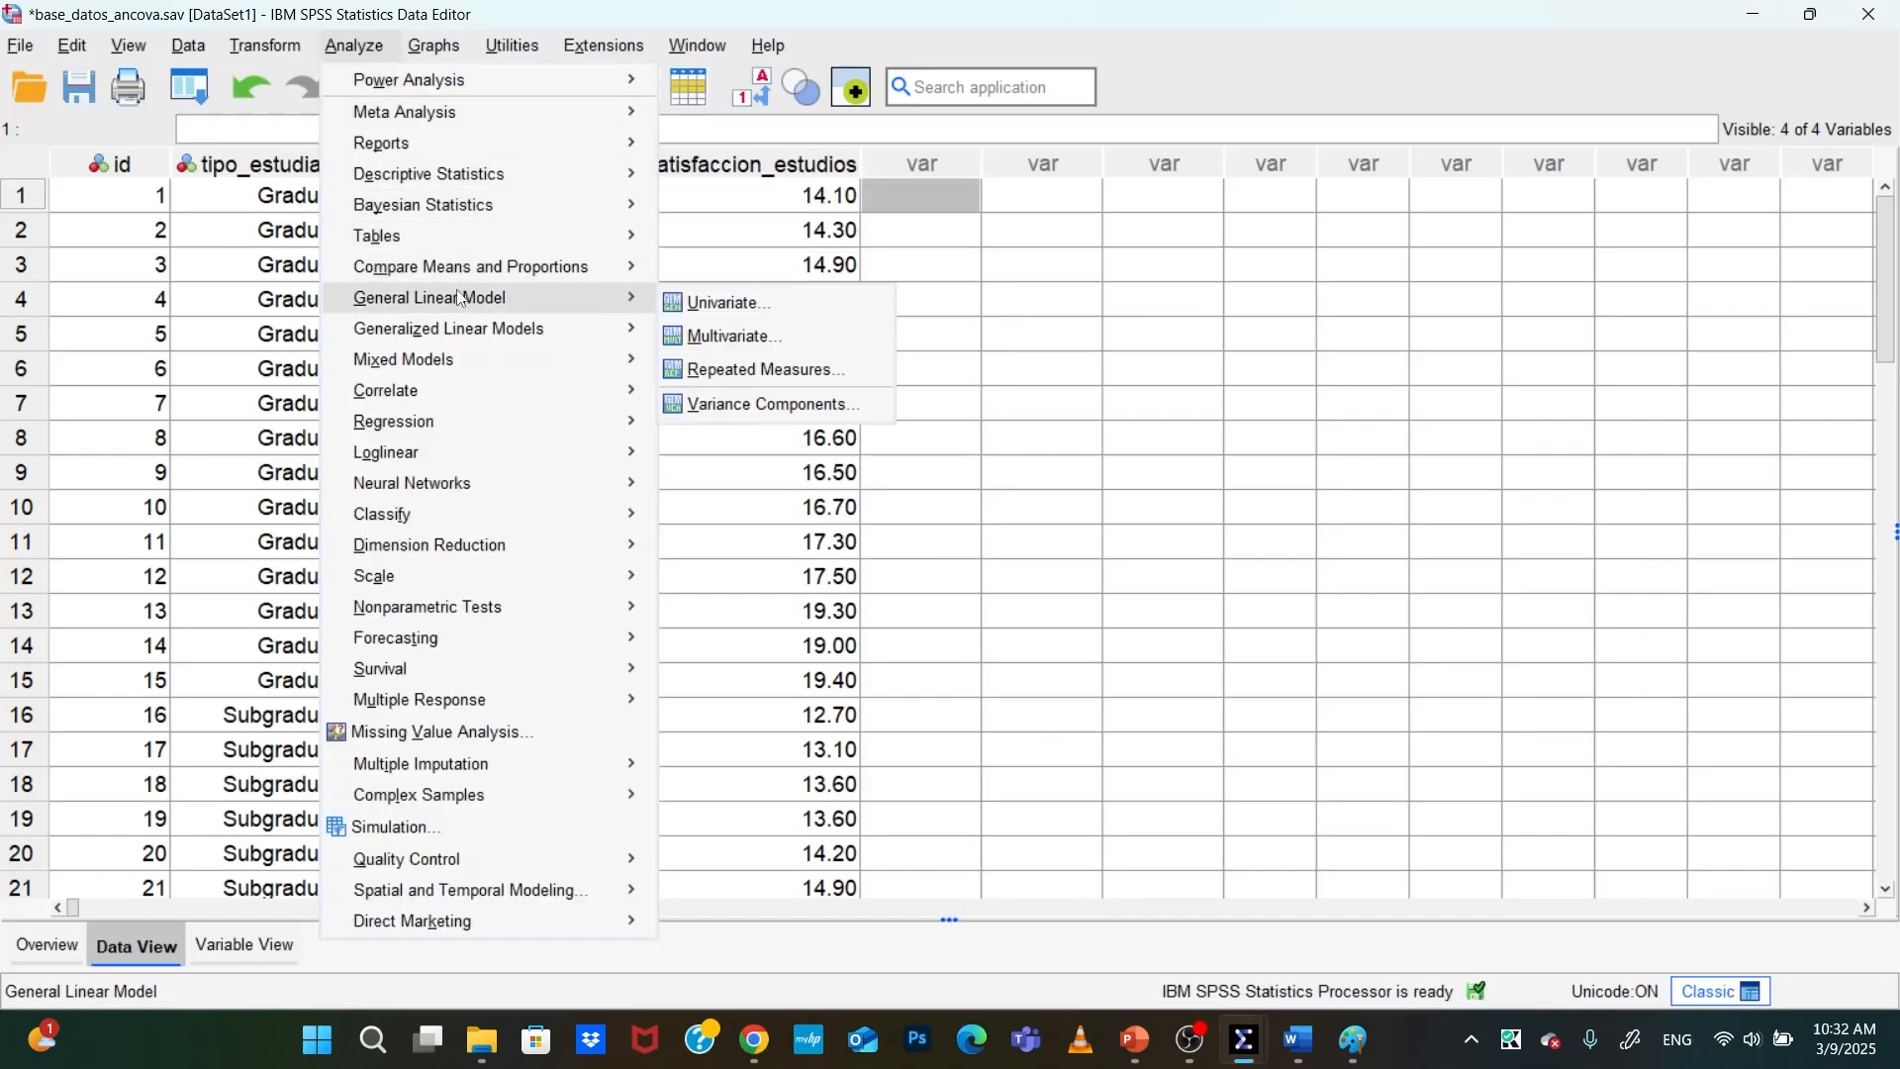
{"action": "left_click", "coordinate": [692, 298]}
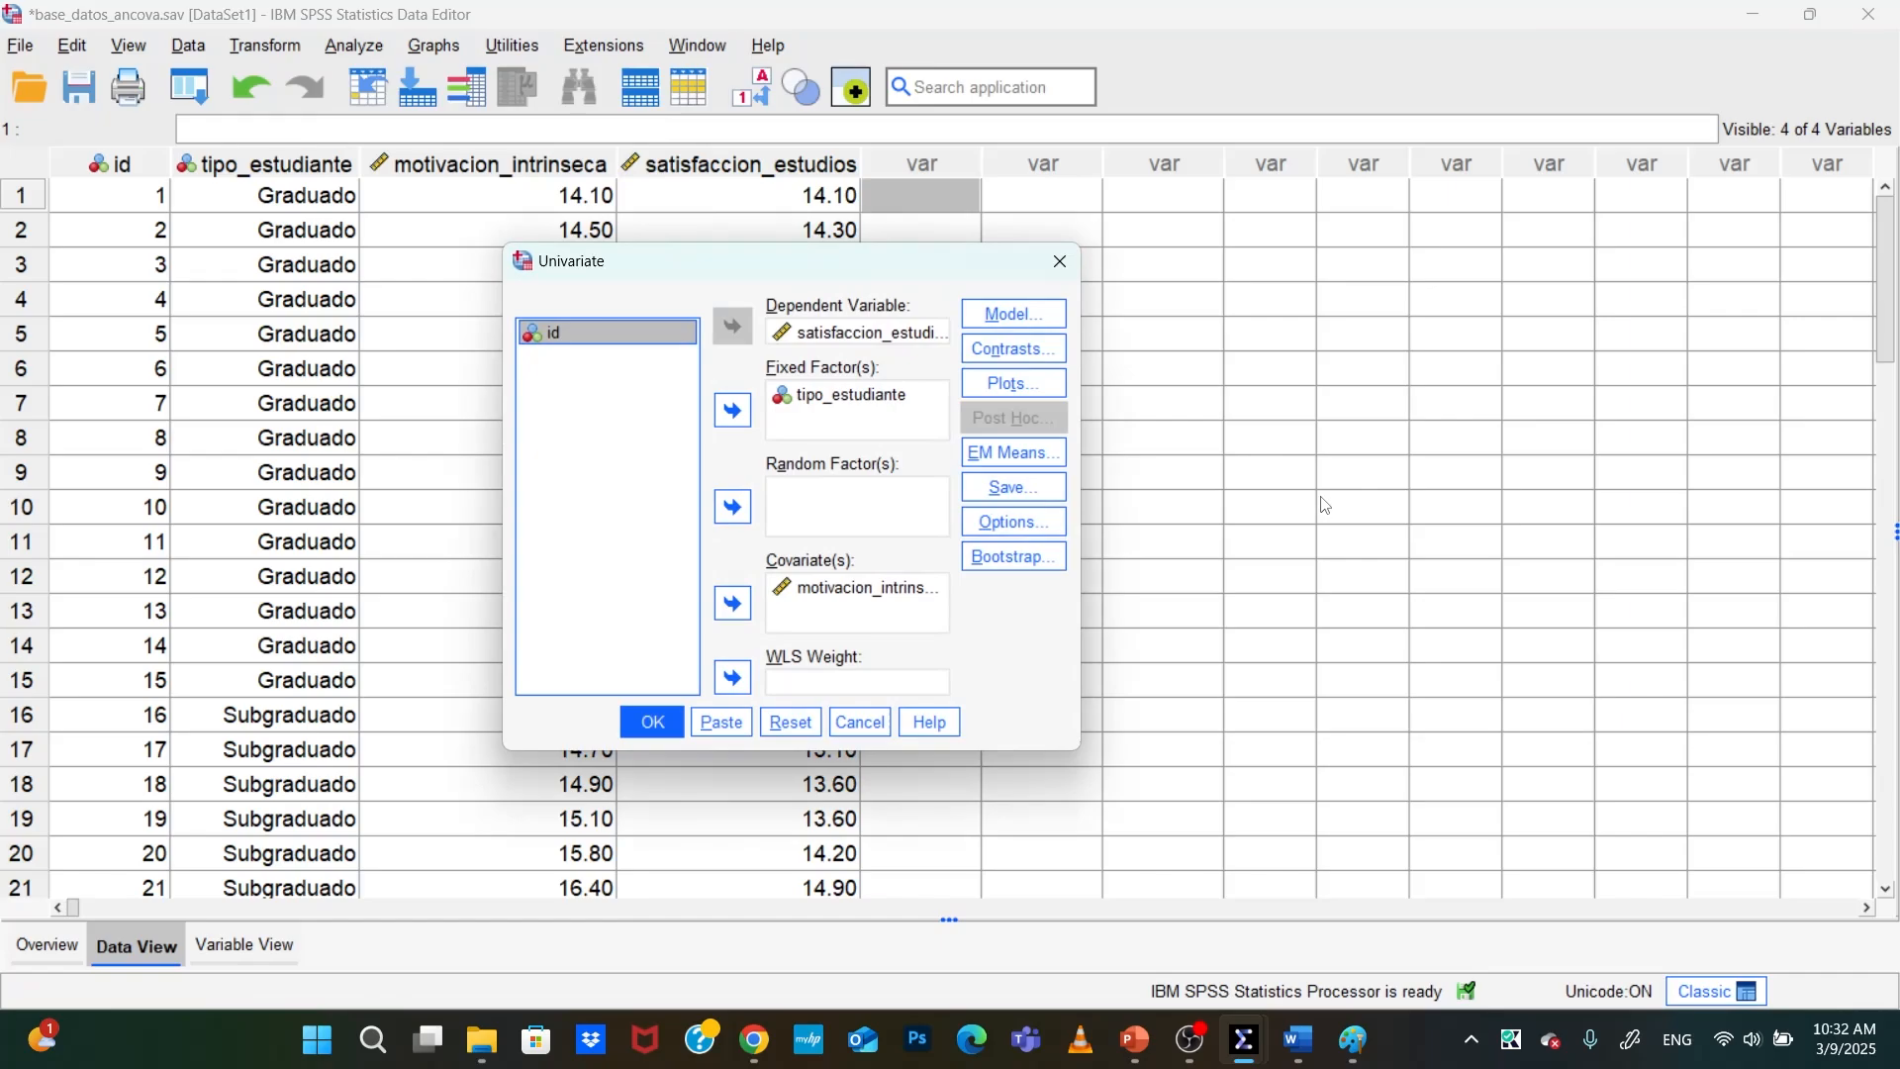
{"action": "left_click", "coordinate": [1009, 523]}
{"action": "left_click", "coordinate": [693, 289]}
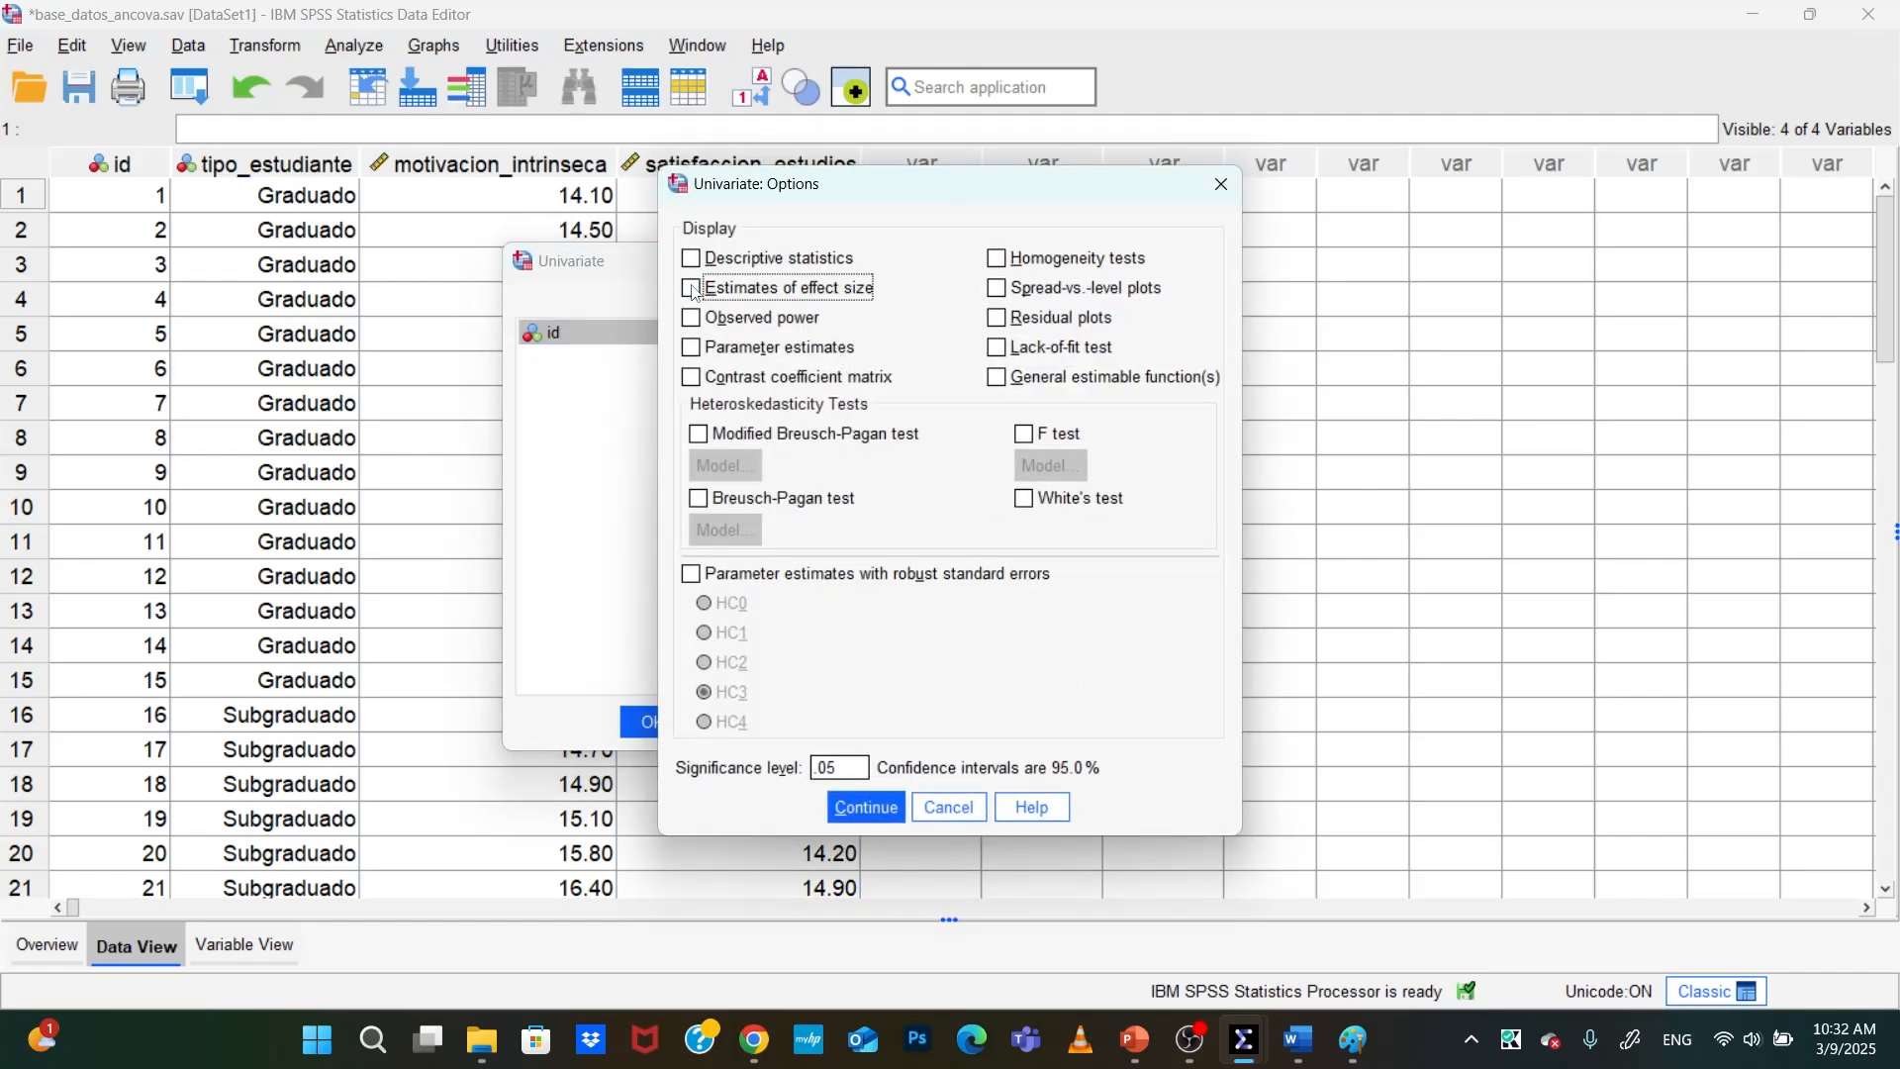
{"action": "left_click", "coordinate": [866, 806]}
{"action": "left_click", "coordinate": [644, 722]}
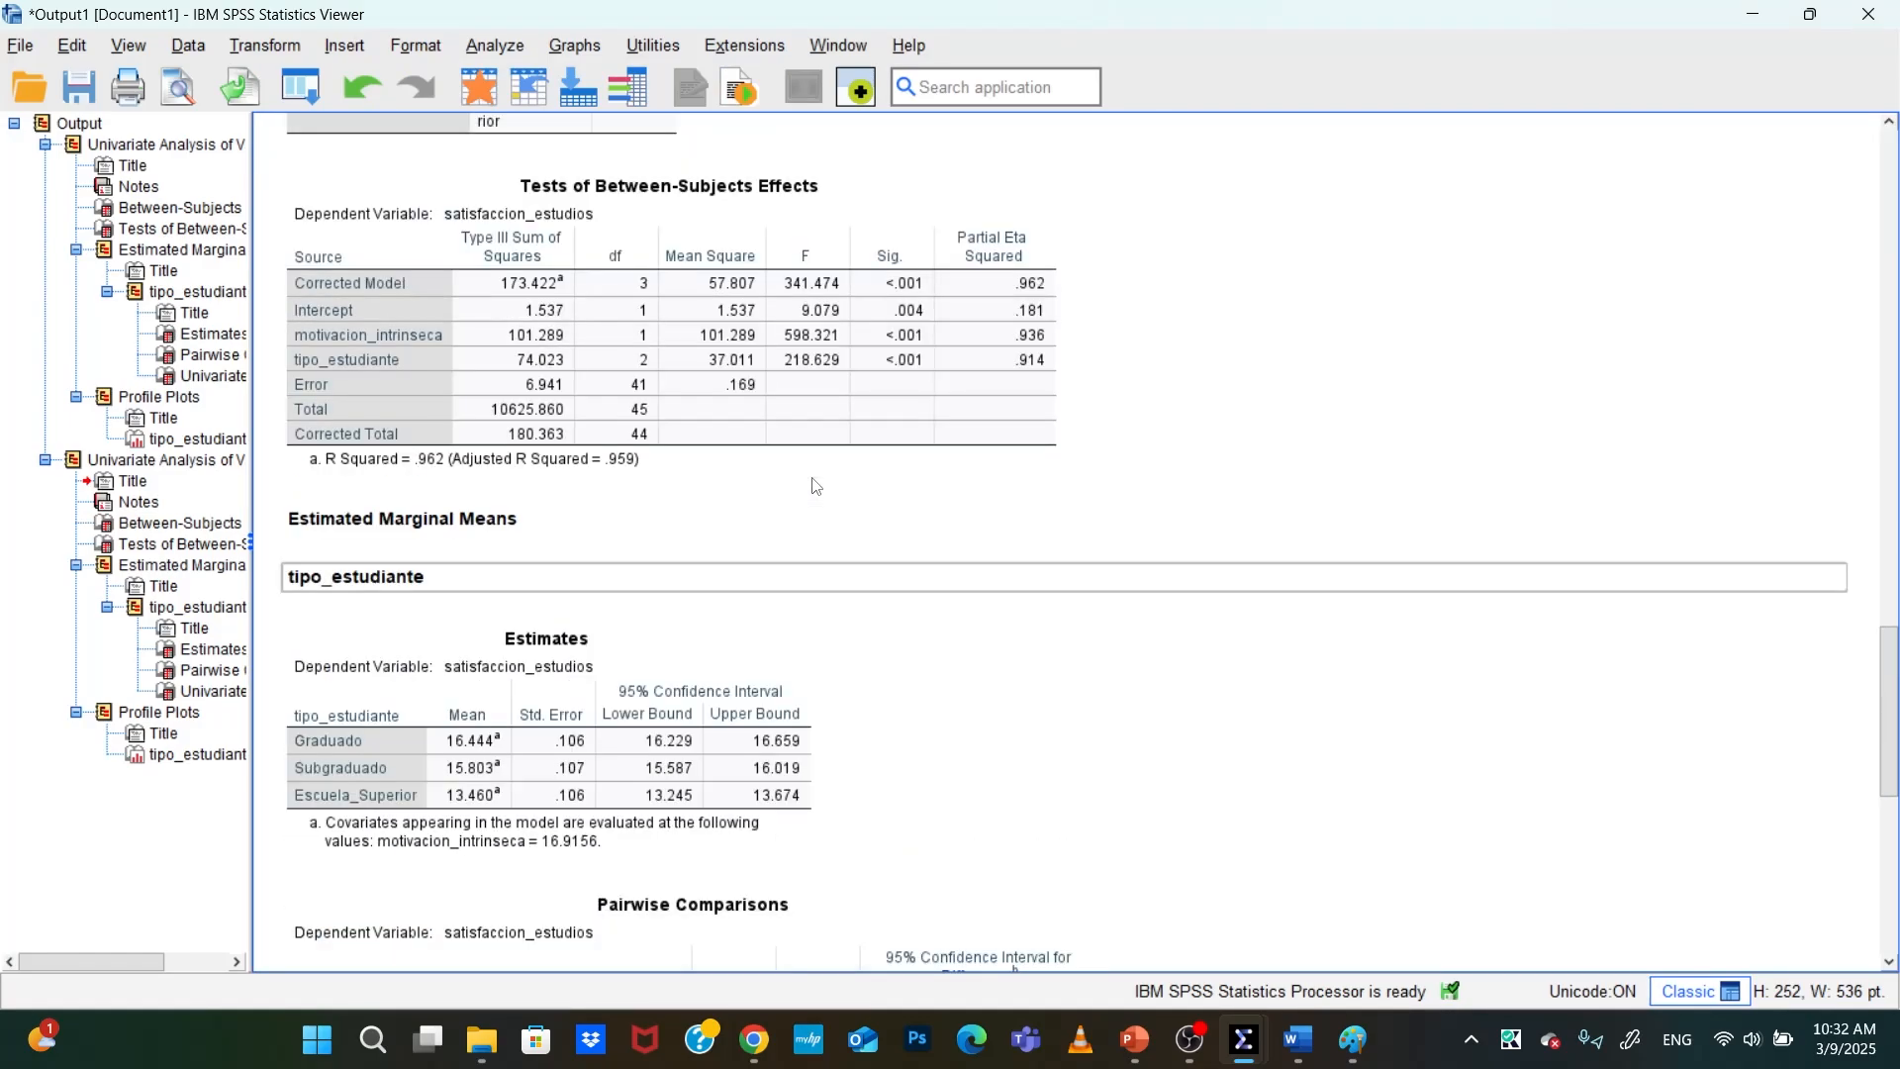
Copy the Tests of Between-Subjects Effects table with Partial Eta Squared into Paint in place of the earlier annotated table
{"action": "scroll", "coordinate": [812, 478], "scroll_direction": "down", "scroll_amount": 3}
{"action": "left_click", "coordinate": [782, 488]}
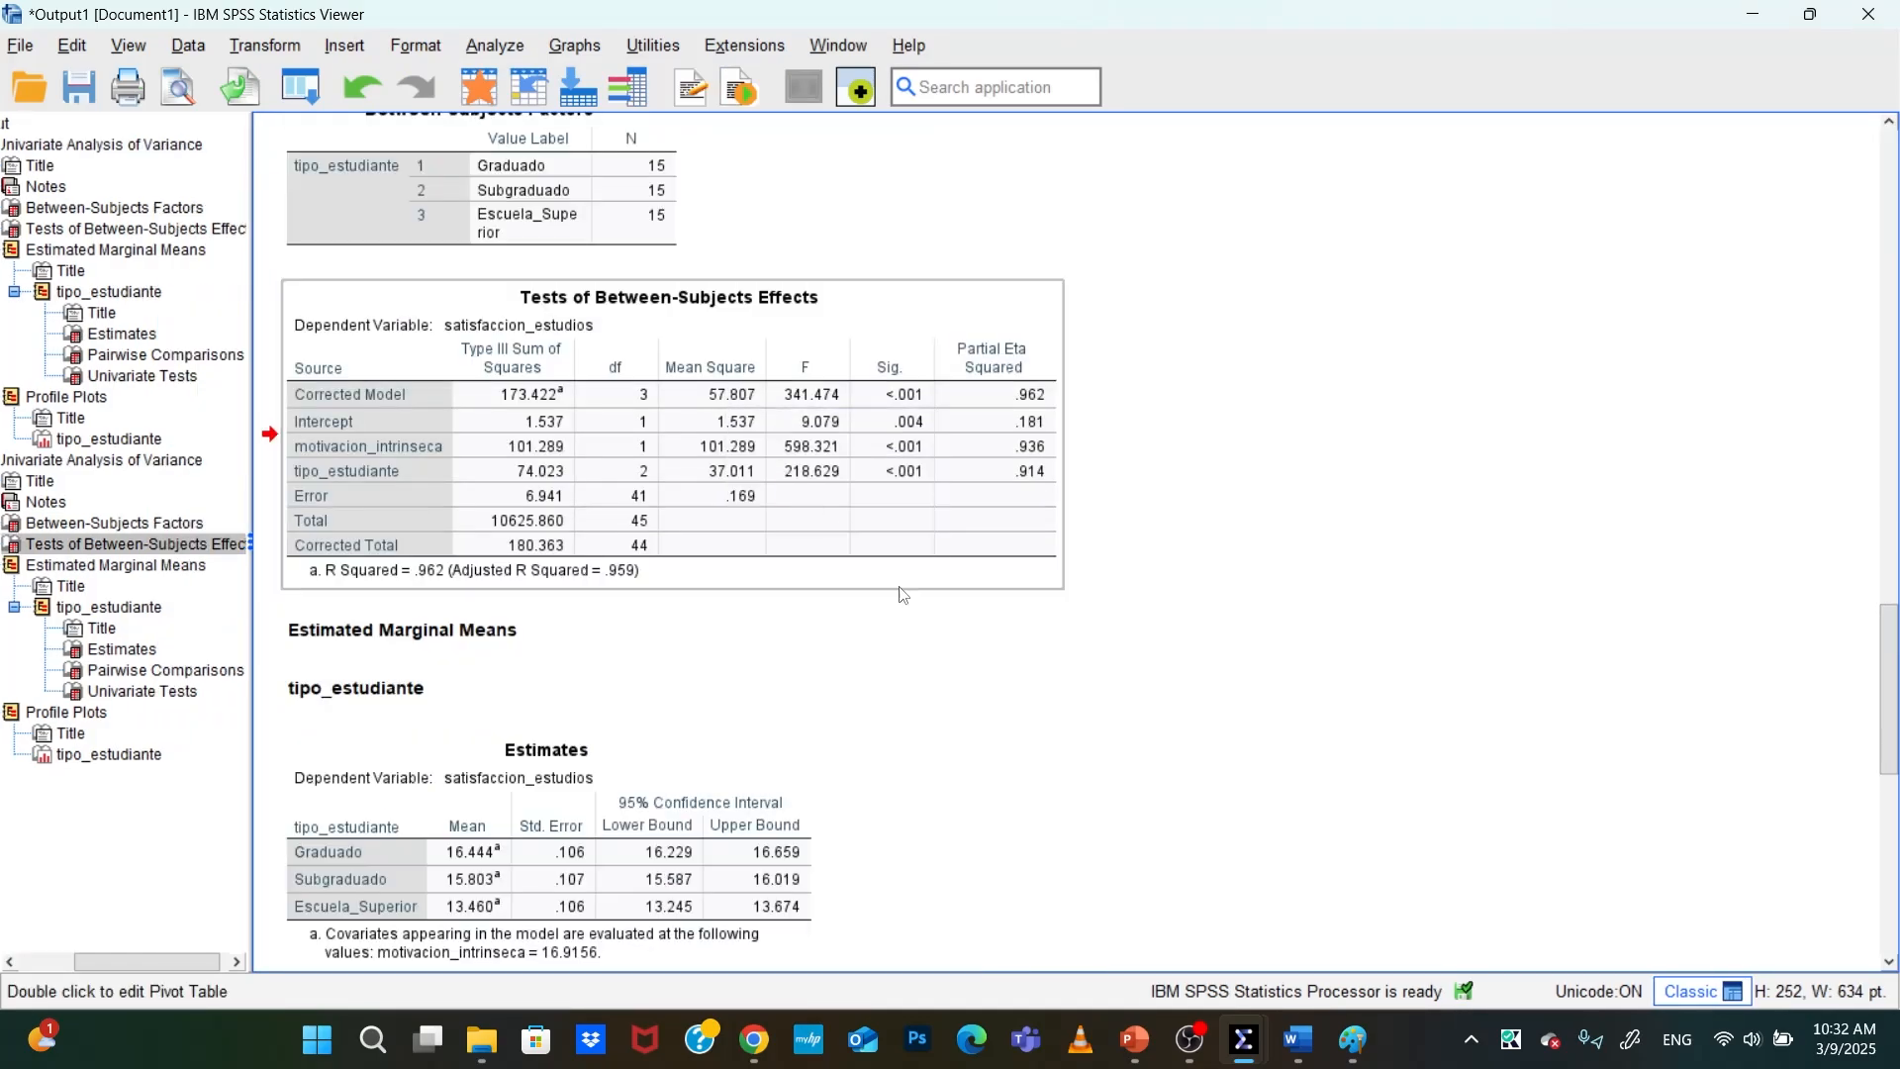
{"action": "left_click", "coordinate": [1362, 1039]}
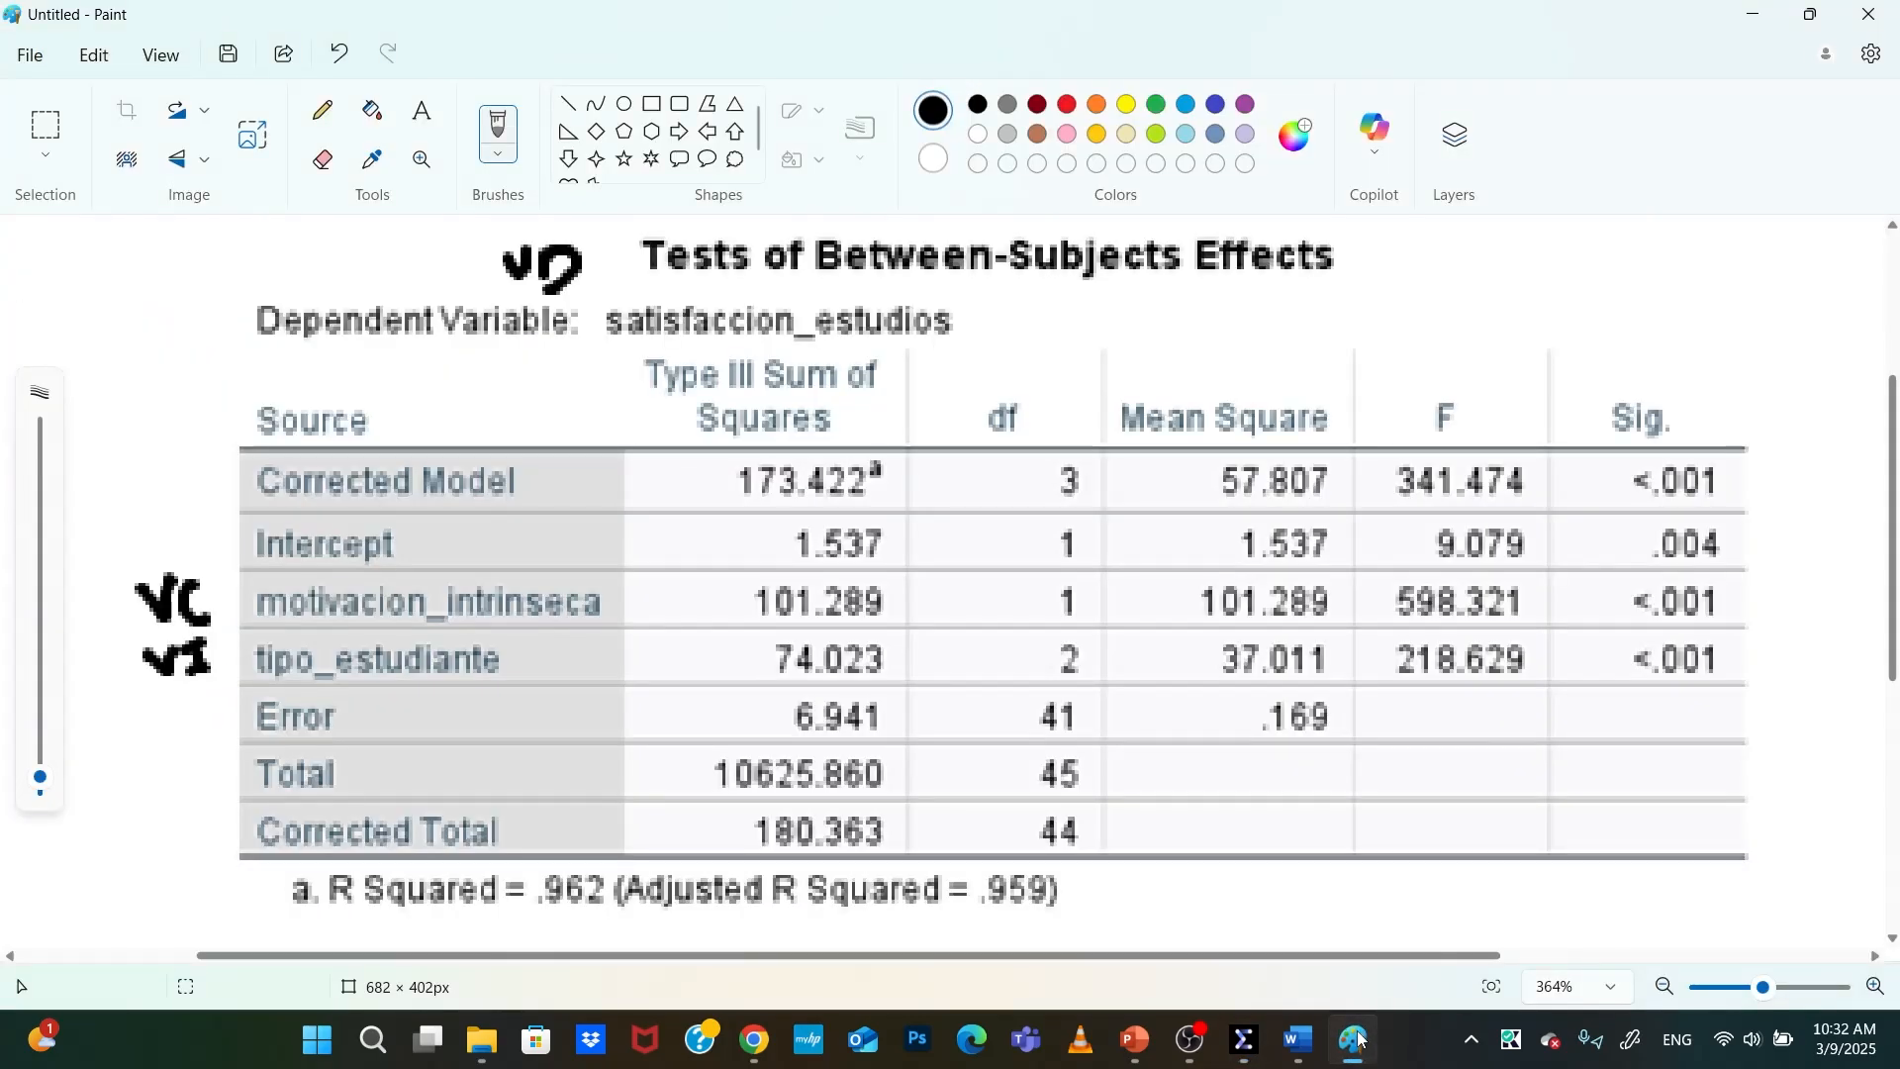
{"action": "key", "text": "ctrl+z"}
{"action": "key", "text": "ctrl+z"}
{"action": "key", "text": "ctrl+z"}
{"action": "key", "text": "ctrl+z"}
{"action": "key", "text": "ctrl+z"}
{"action": "key", "text": "ctrl+z"}
{"action": "key", "text": "ctrl+z"}
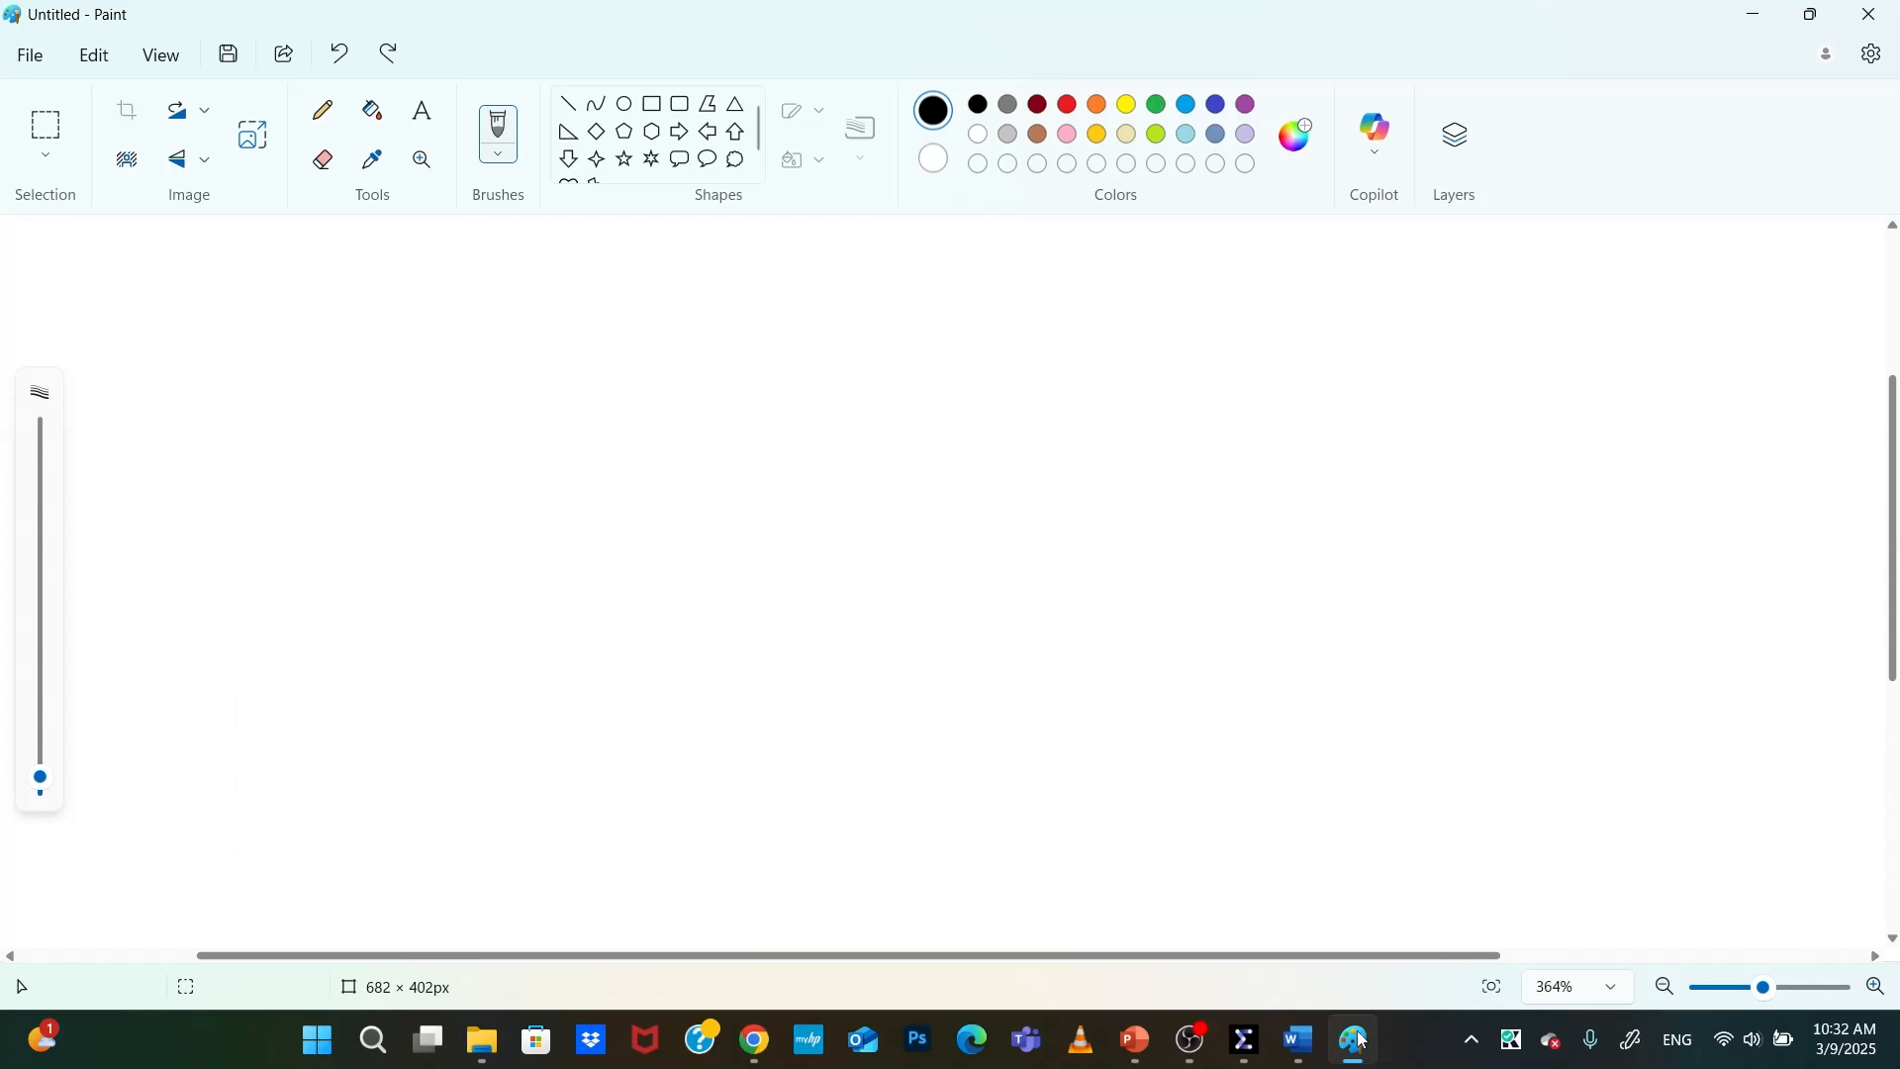
{"action": "key", "text": "ctrl+v"}
{"action": "scroll", "coordinate": [1160, 652], "scroll_direction": "down", "scroll_amount": 3}
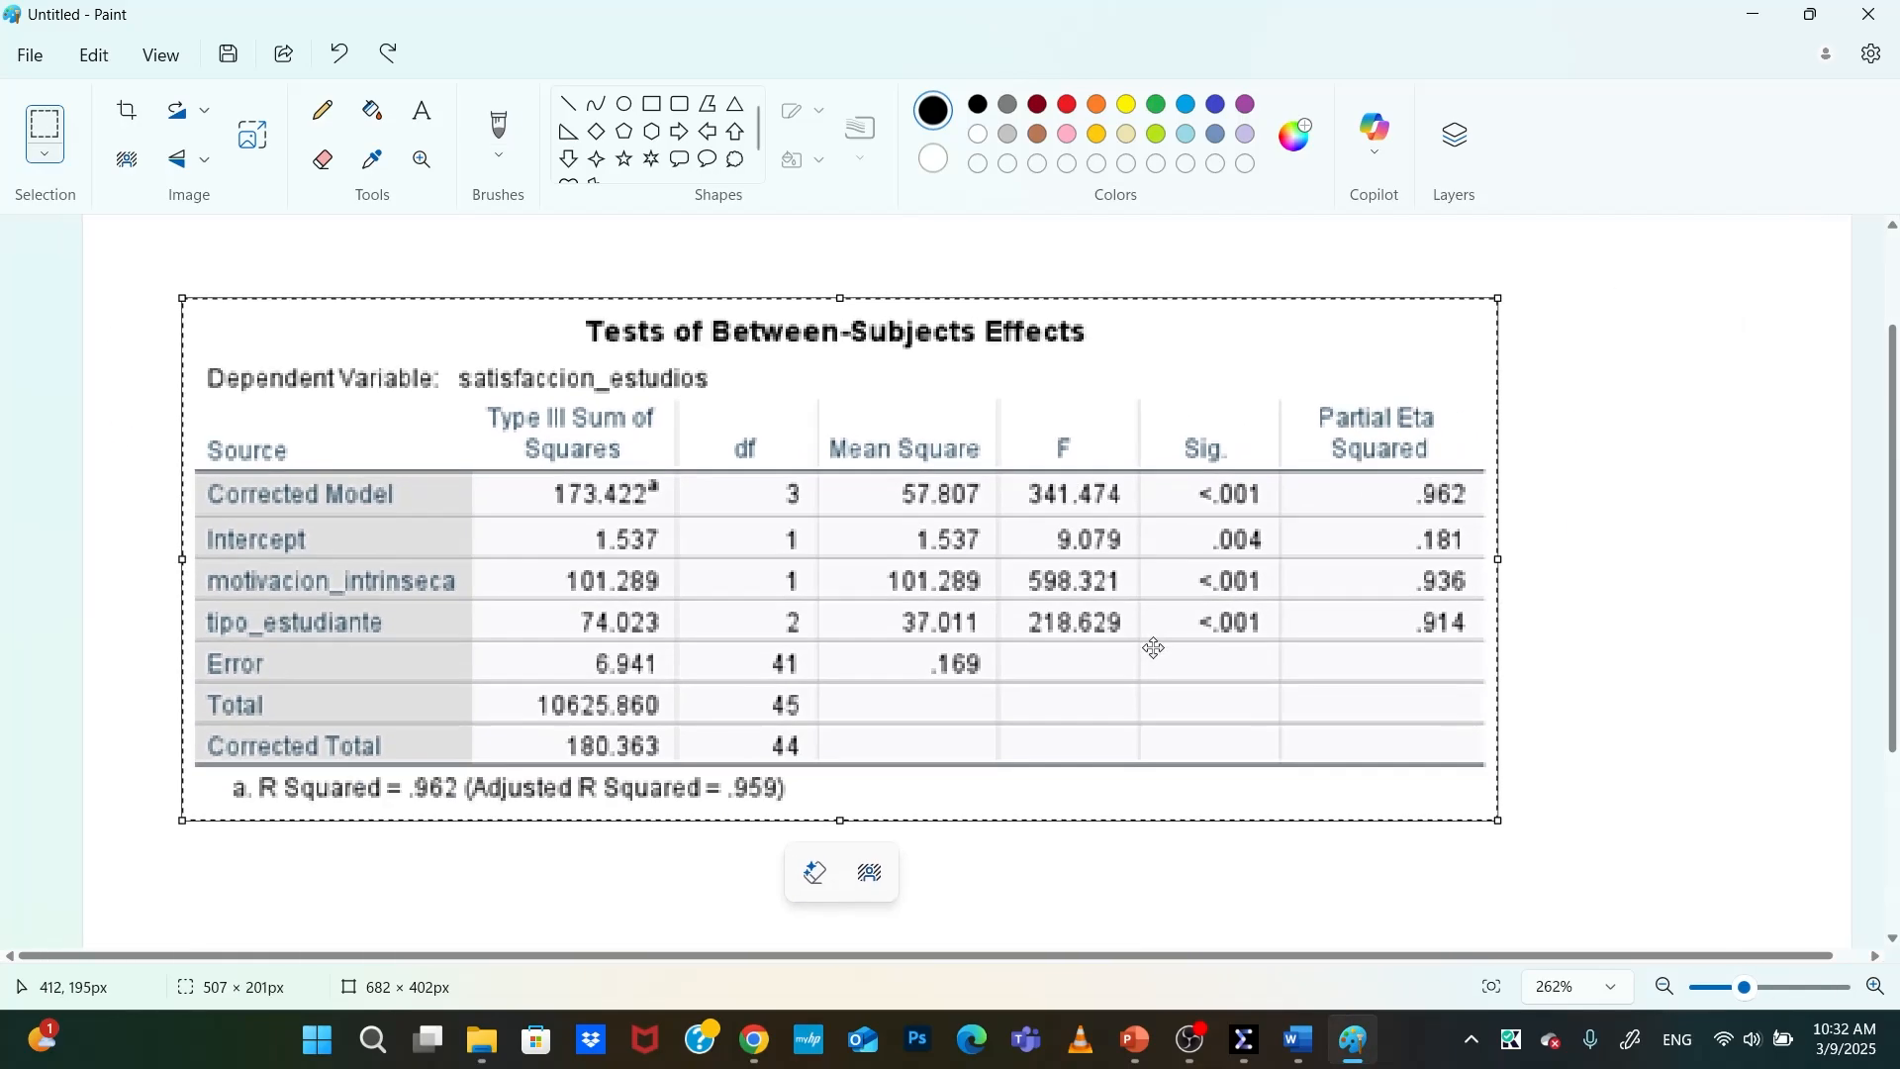
{"action": "scroll", "coordinate": [1154, 648], "scroll_direction": "up", "scroll_amount": 2}
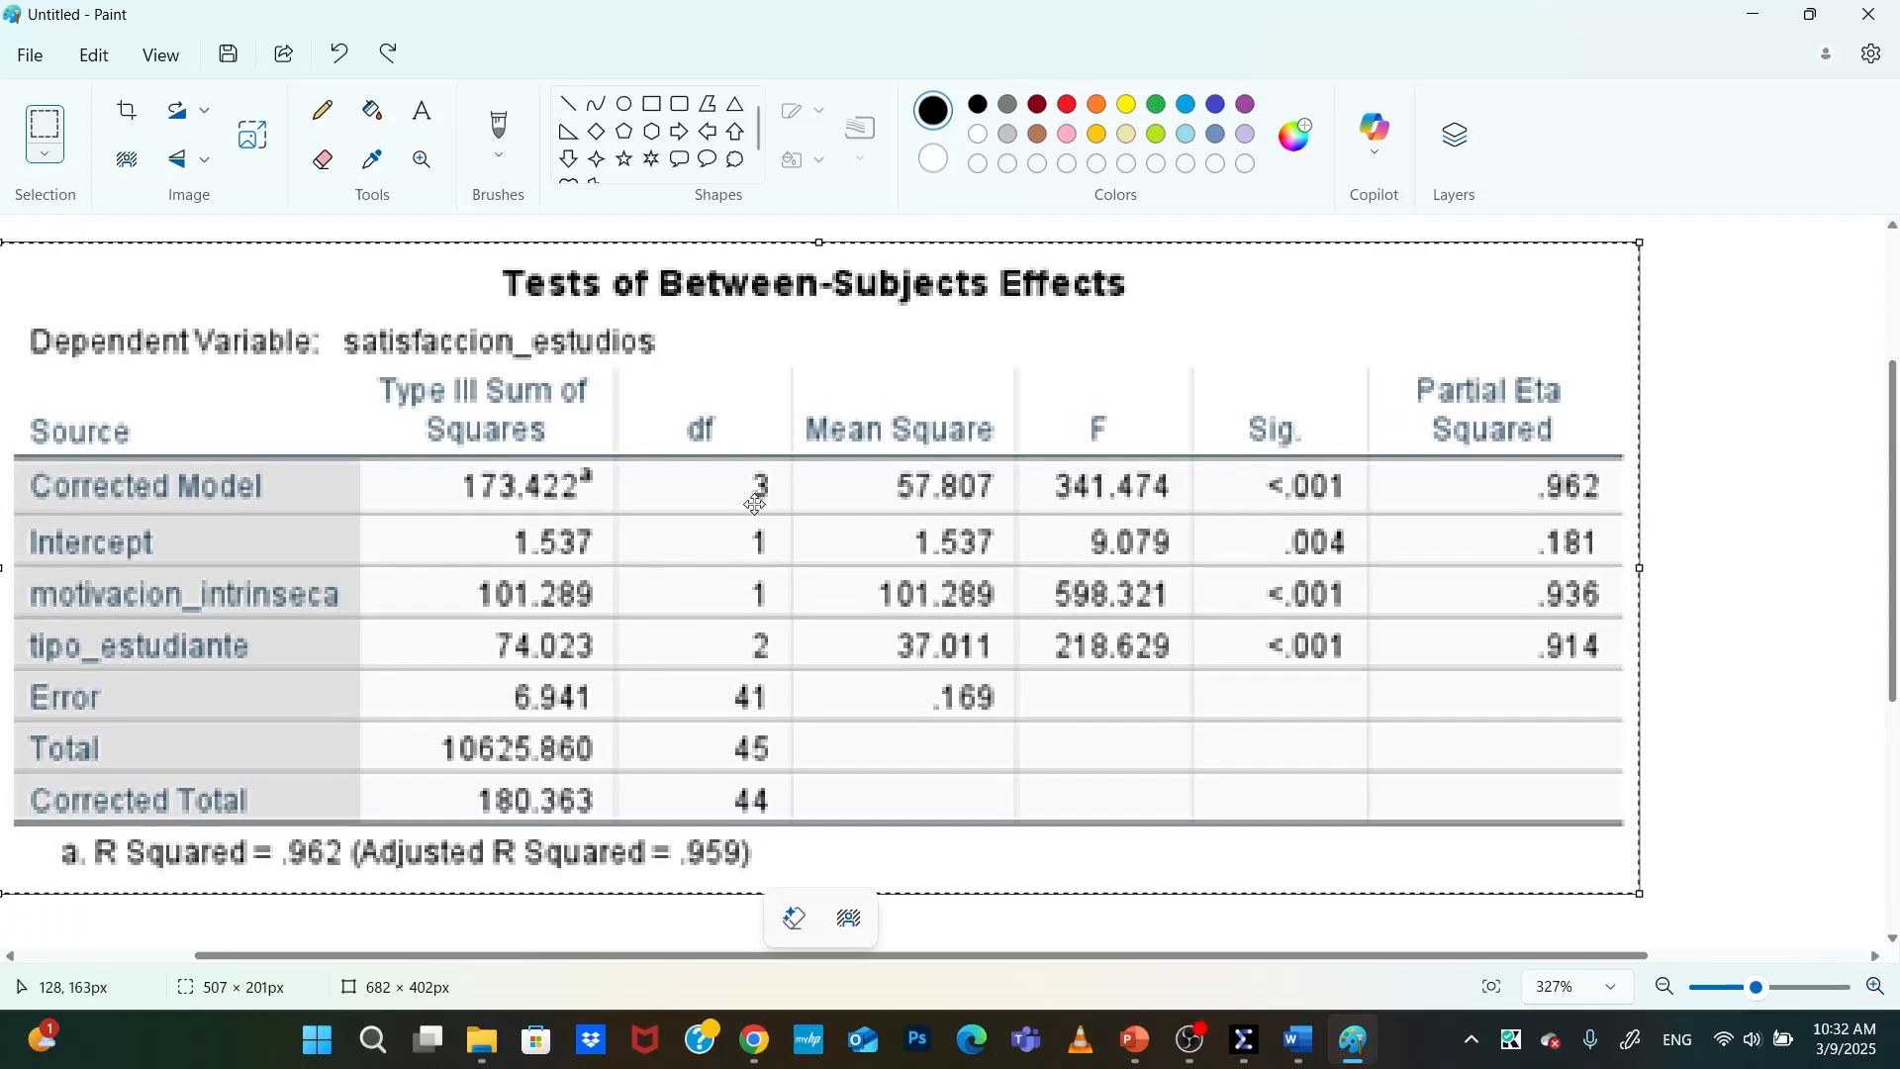
With the brush, handwrite VD above satisfaccion_estudios, VC beside motivacion_intrinseca, VI beside tipo_estudiante and the ηp² symbol above Partial Eta Squared
{"action": "left_click", "coordinate": [497, 129]}
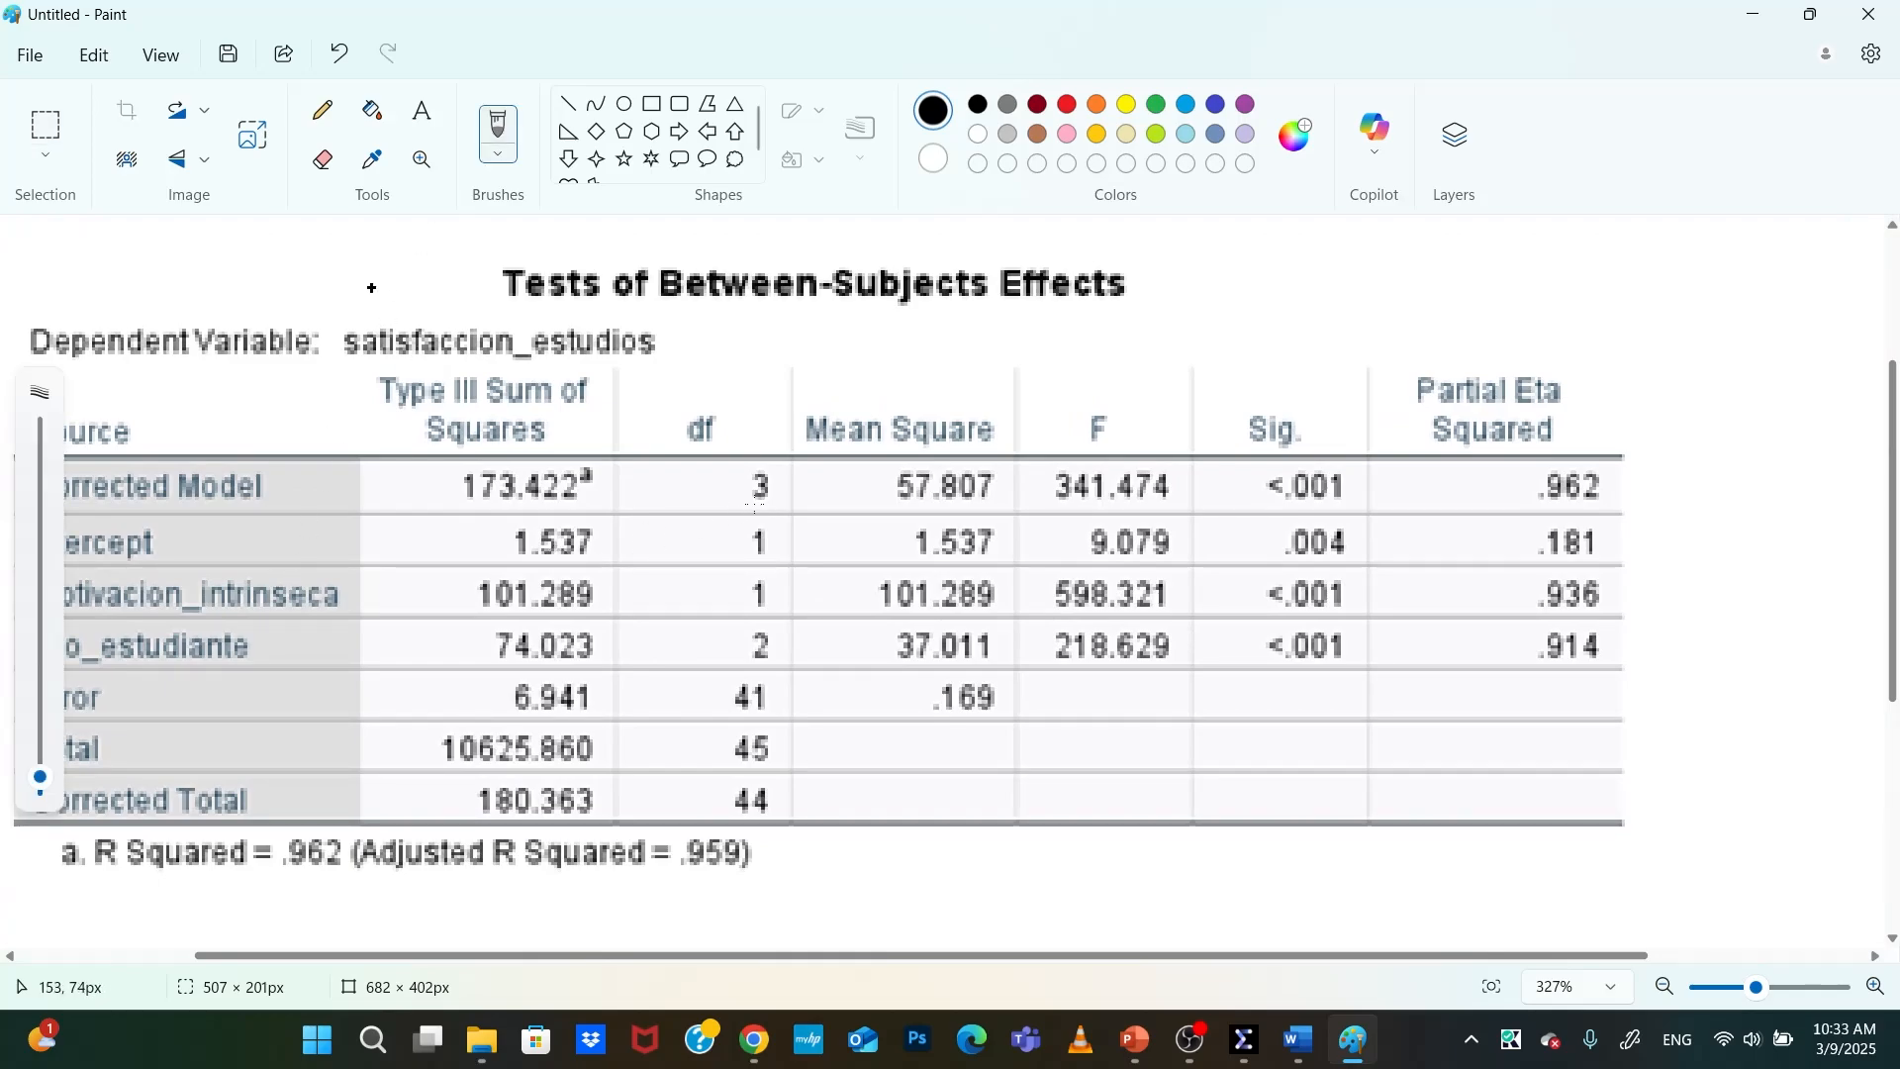
{"action": "left_click_drag", "start_coordinate": [340, 280], "coordinate": [418, 297]}
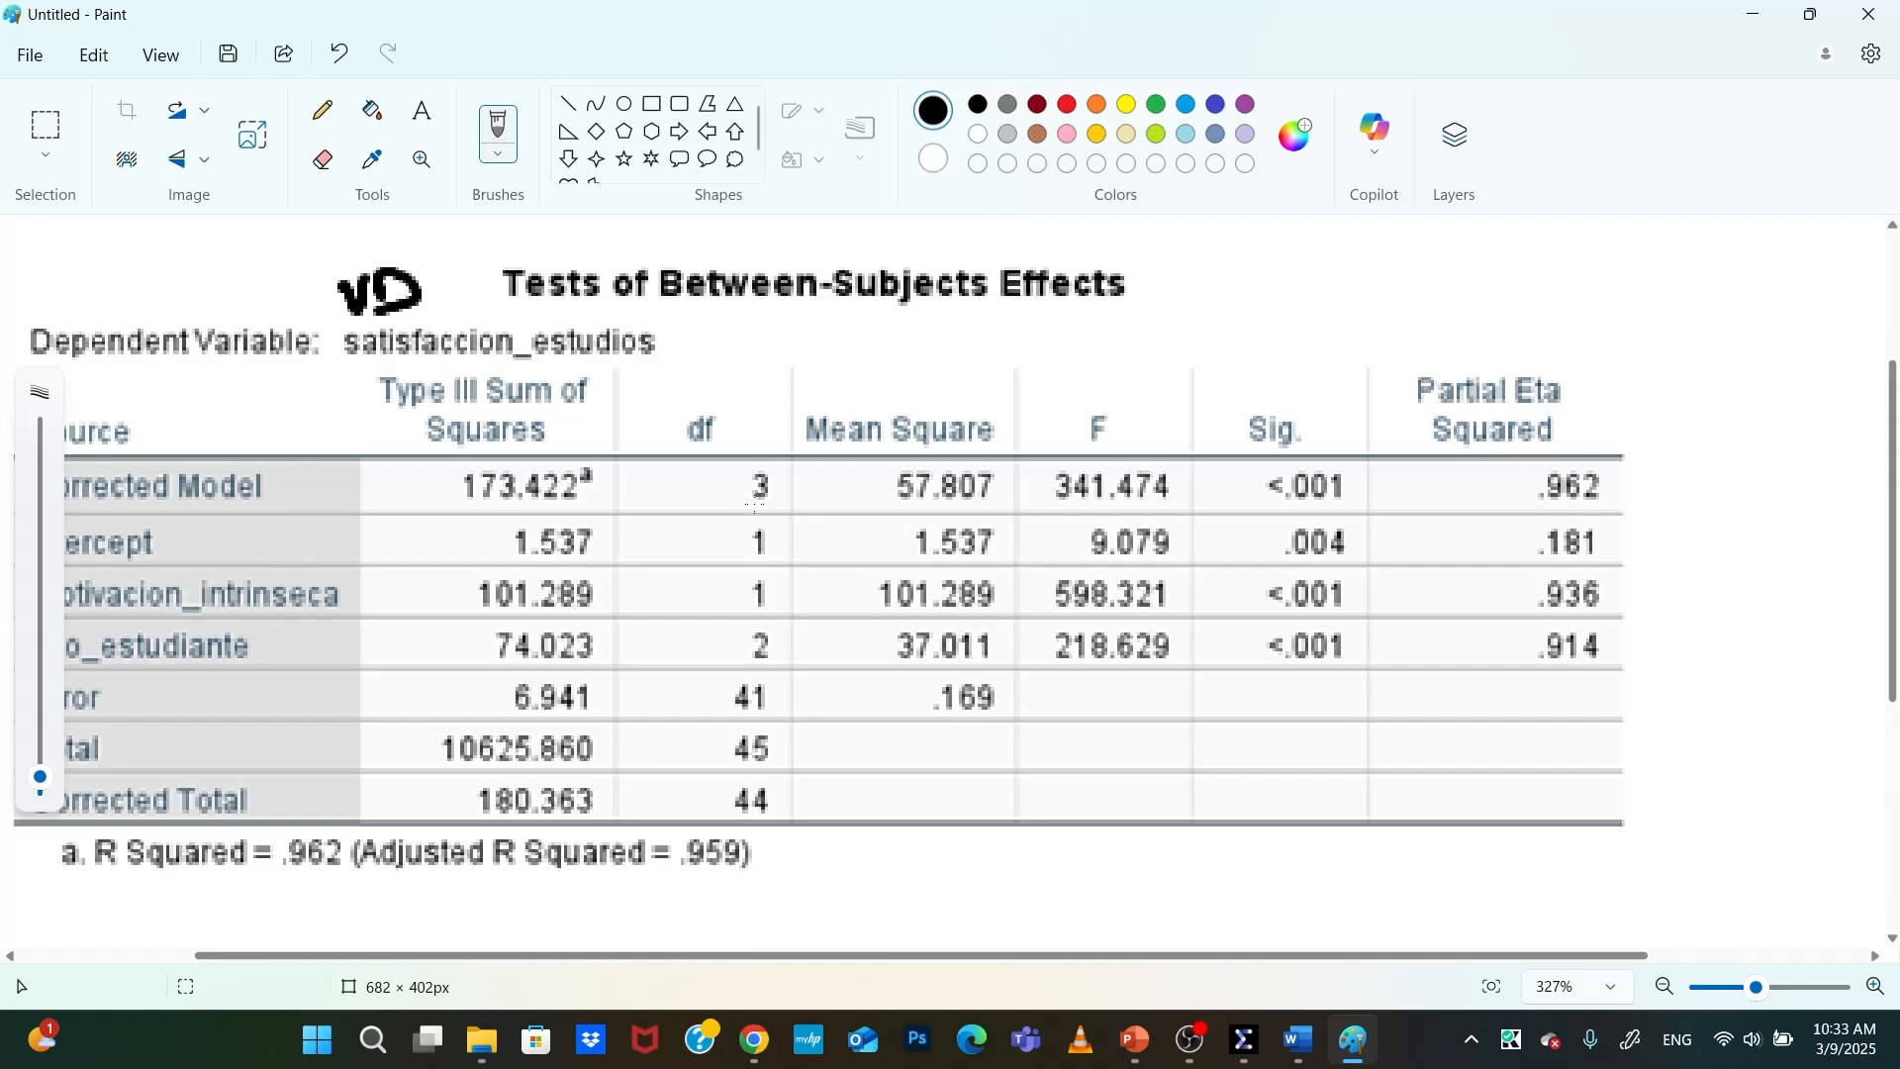
{"action": "left_click_drag", "start_coordinate": [382, 957], "coordinate": [329, 959]}
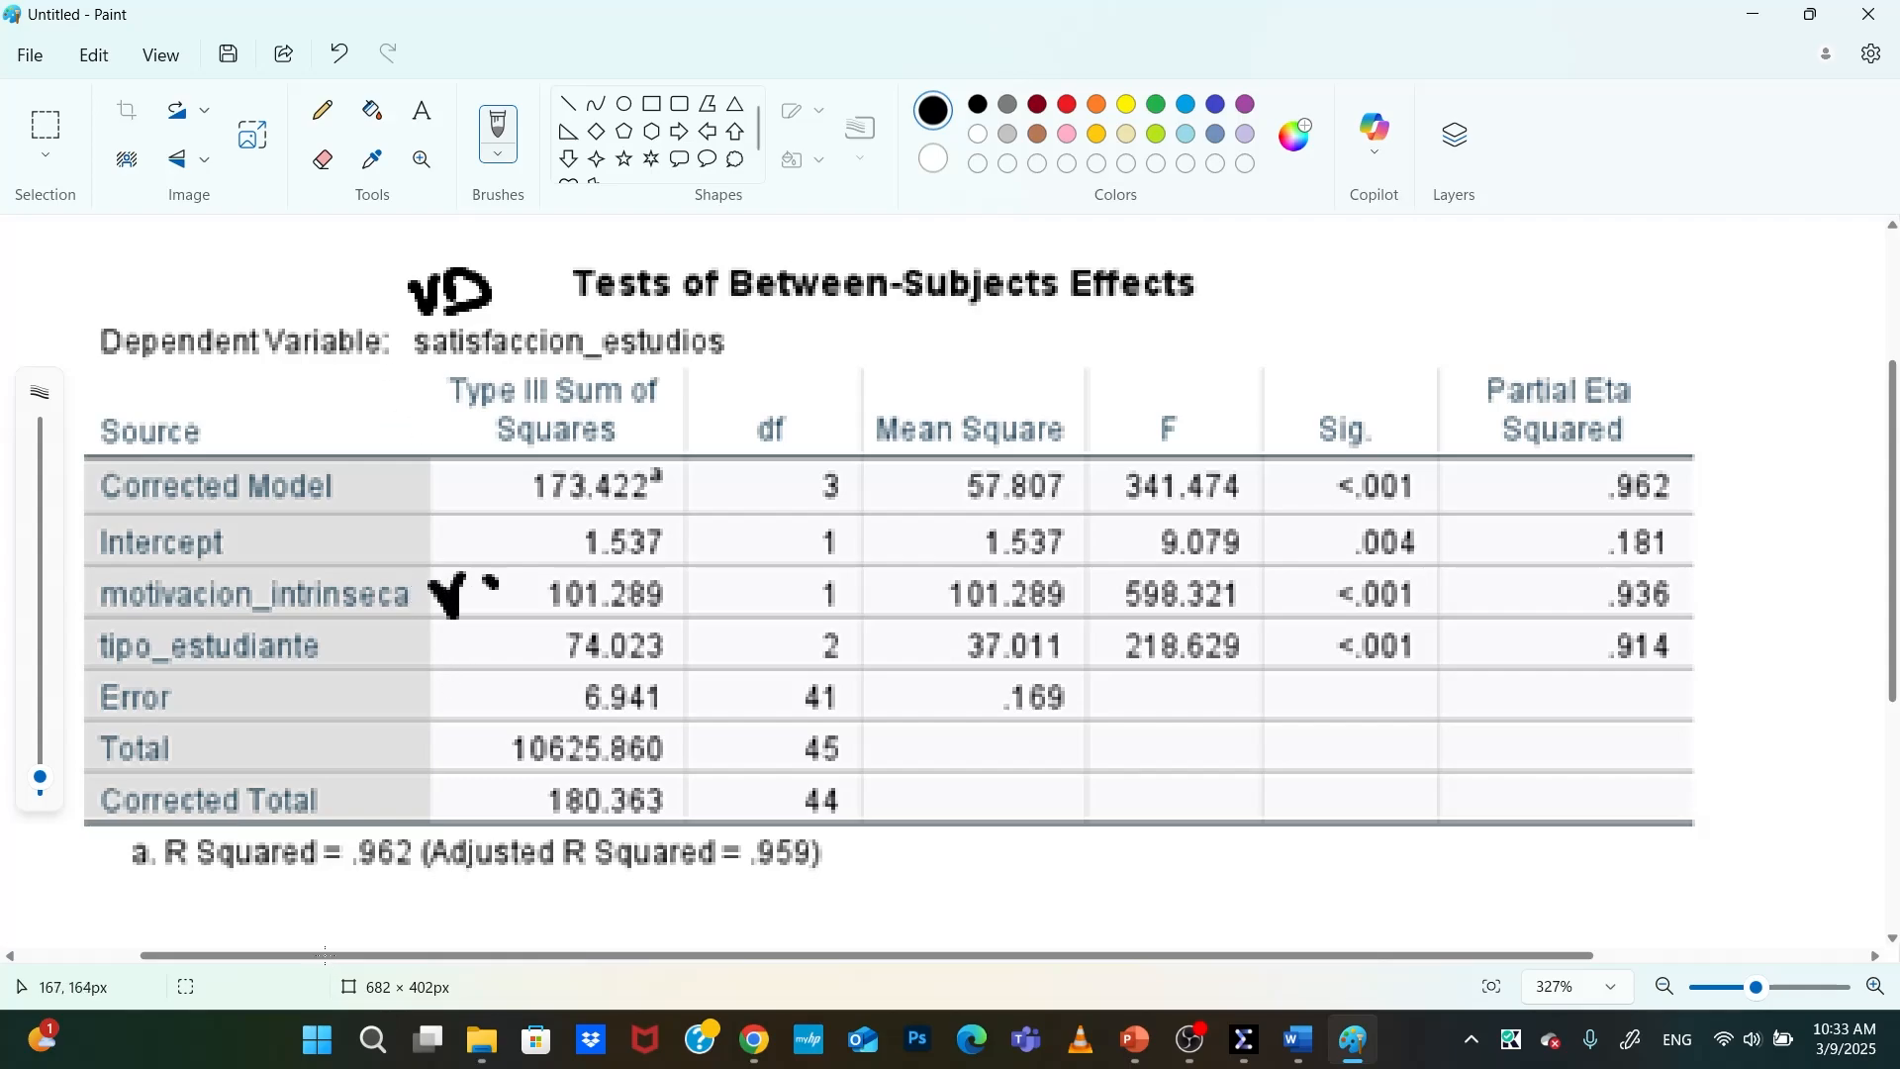
{"action": "left_click_drag", "start_coordinate": [490, 583], "coordinate": [503, 613]}
{"action": "left_click_drag", "start_coordinate": [365, 642], "coordinate": [439, 664]}
{"action": "left_click_drag", "start_coordinate": [408, 636], "coordinate": [441, 628]}
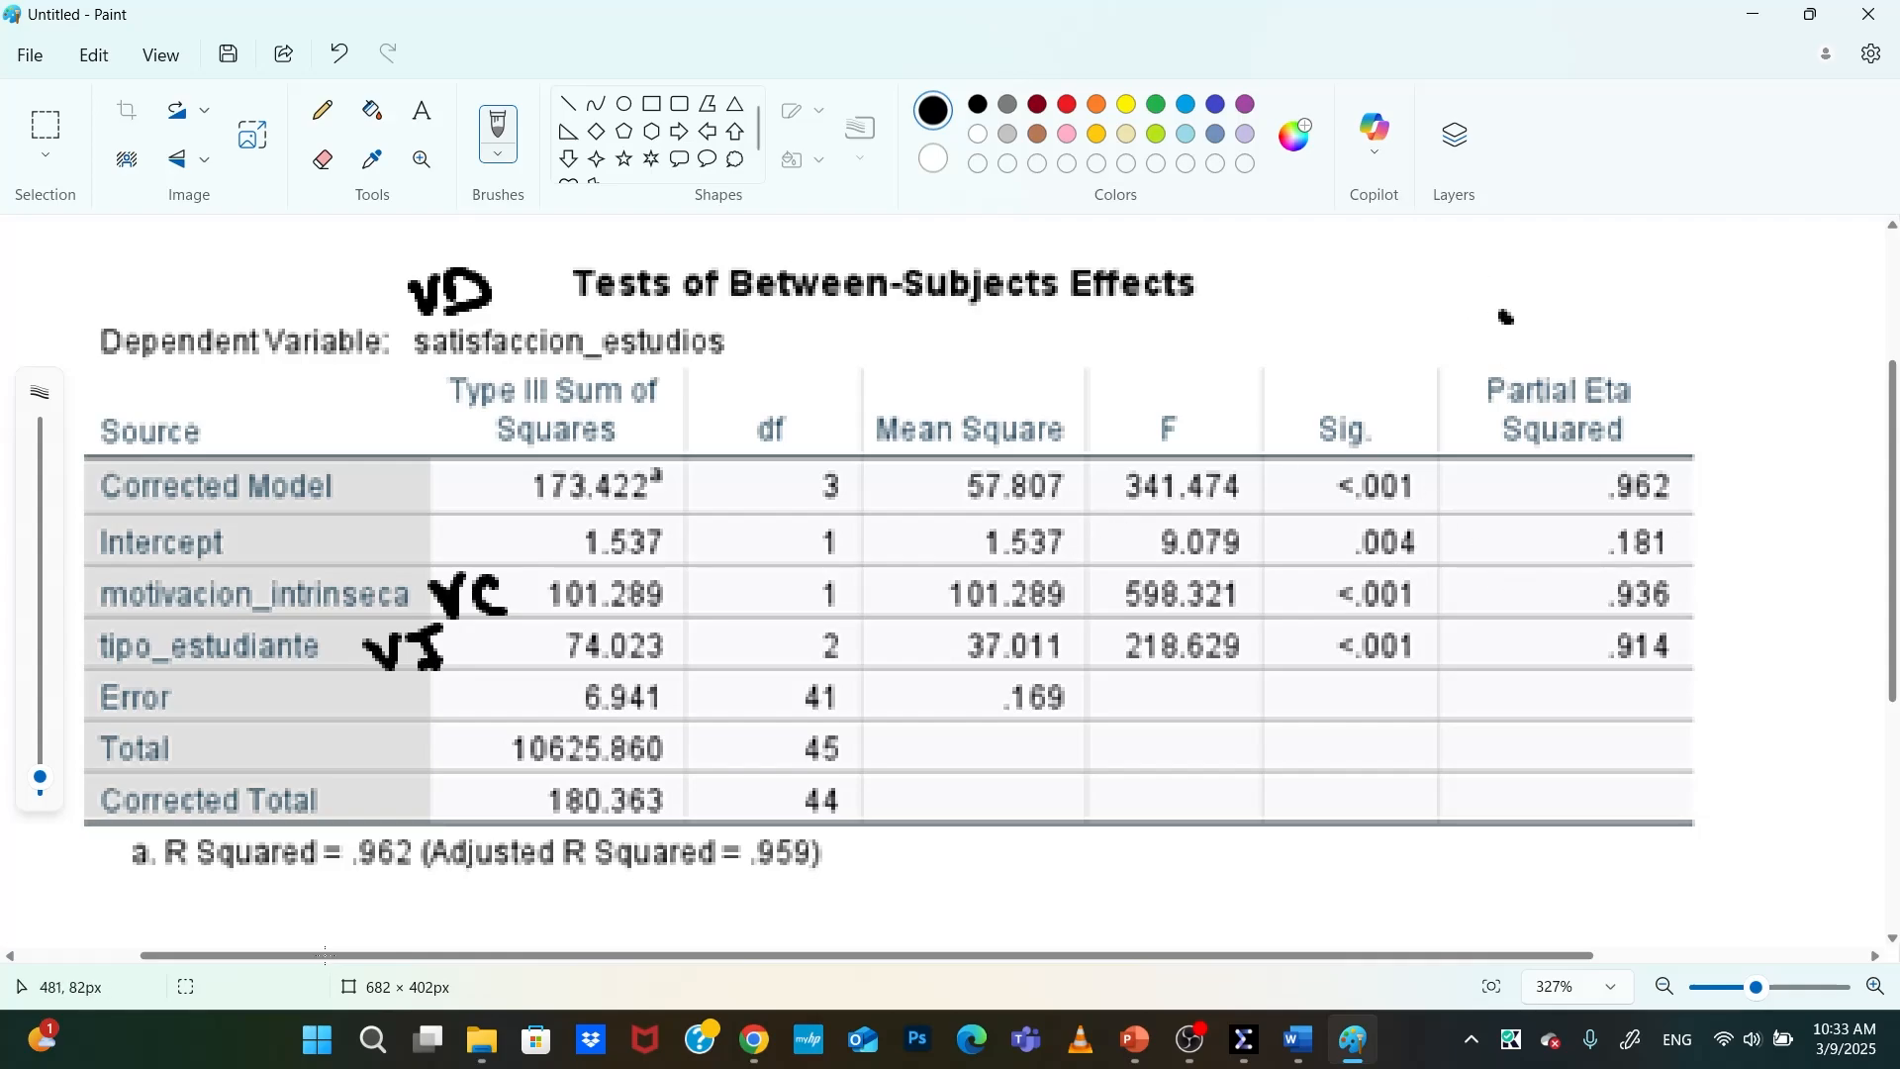
{"action": "left_click_drag", "start_coordinate": [1501, 310], "coordinate": [1583, 339]}
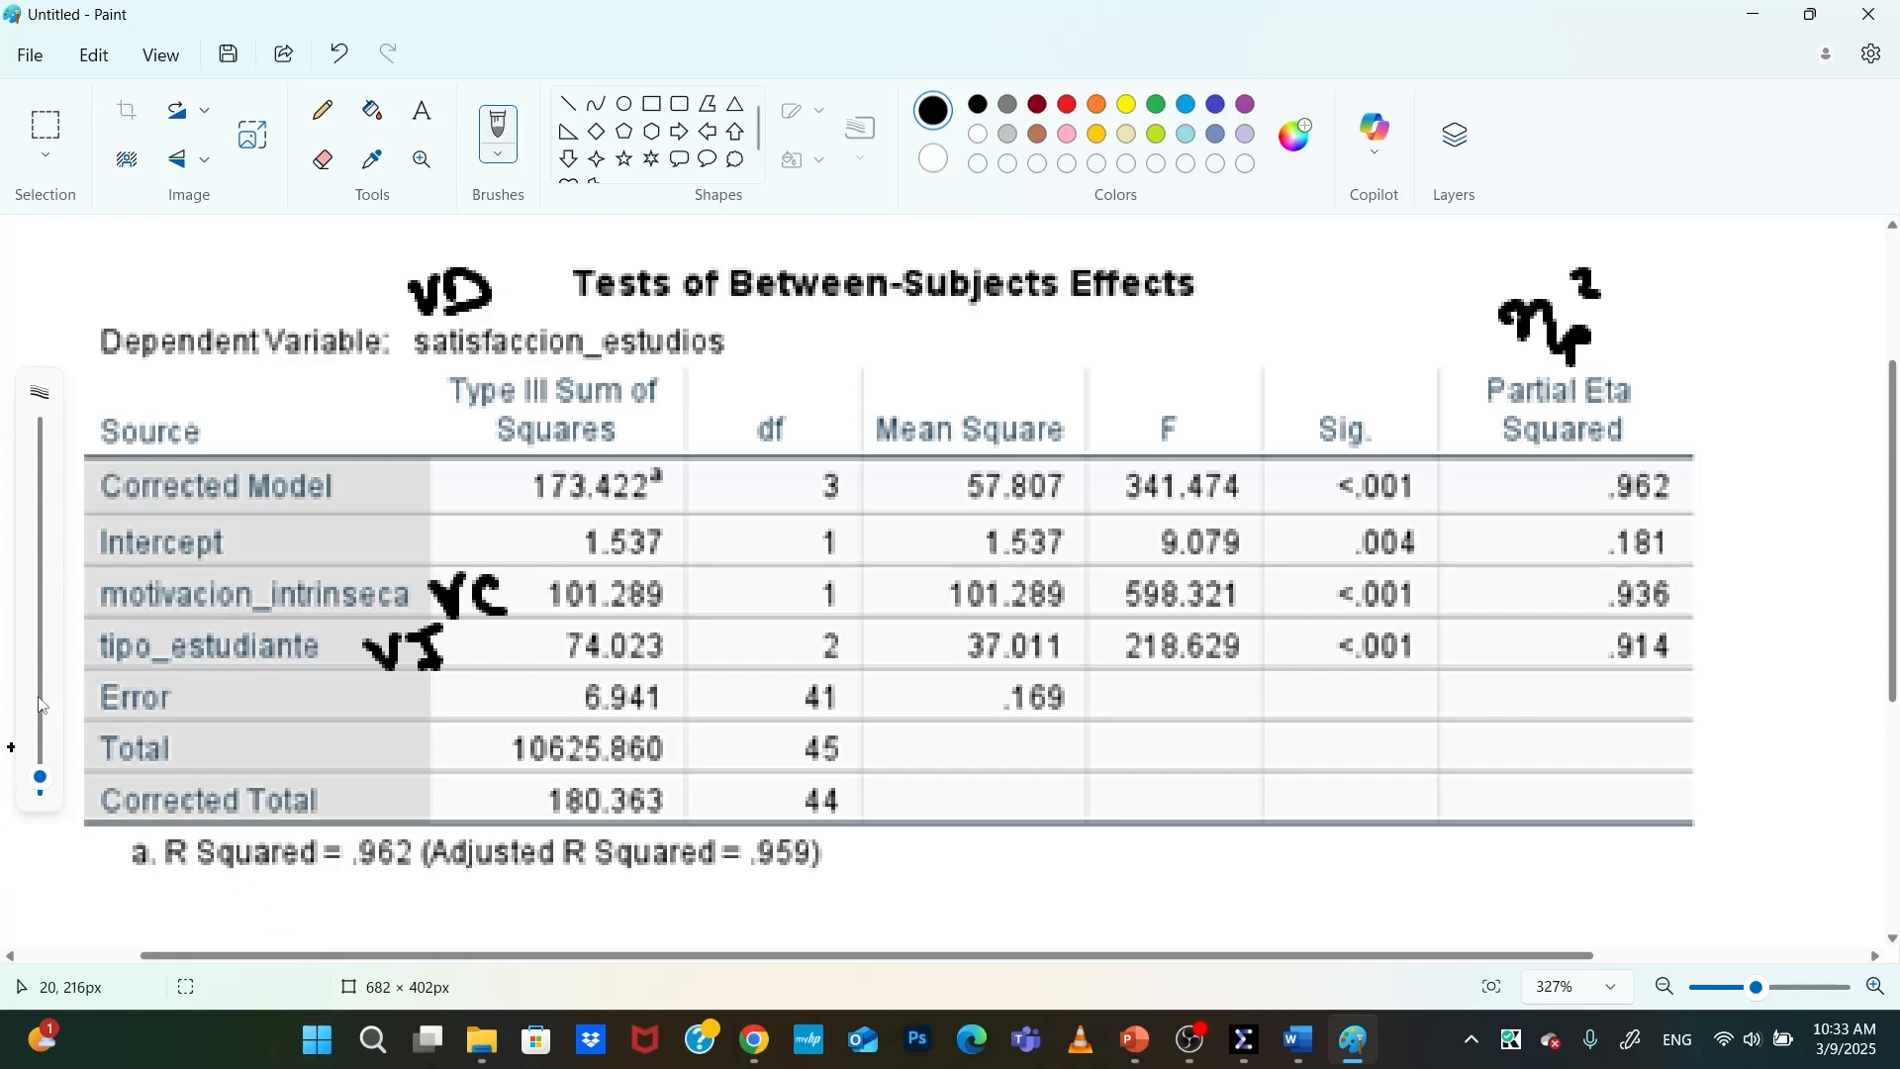
Highlight in green the Word report's sentence on the effect of motivación intrínseca, through the partial eta squared value
{"action": "left_click", "coordinate": [1299, 1041]}
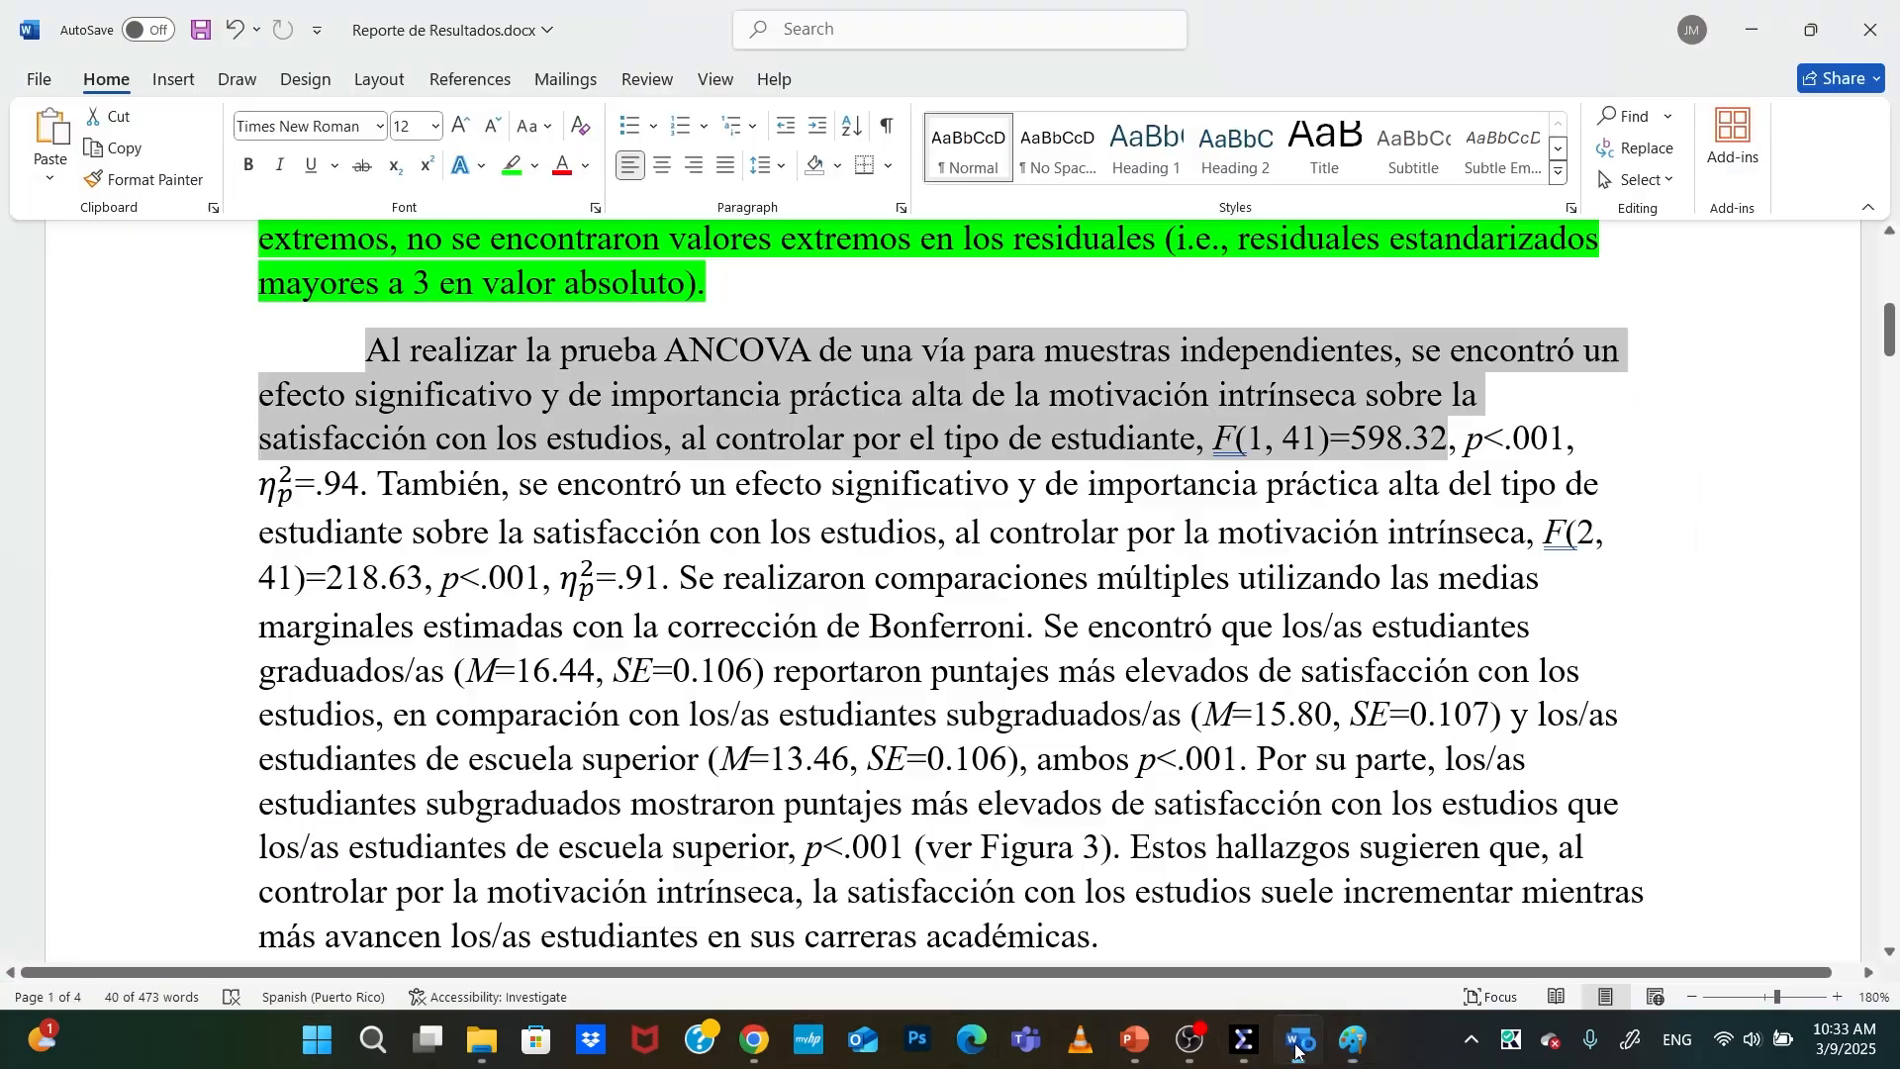
{"action": "left_click_drag", "start_coordinate": [364, 349], "coordinate": [1529, 534]}
{"action": "left_click", "coordinate": [472, 446]}
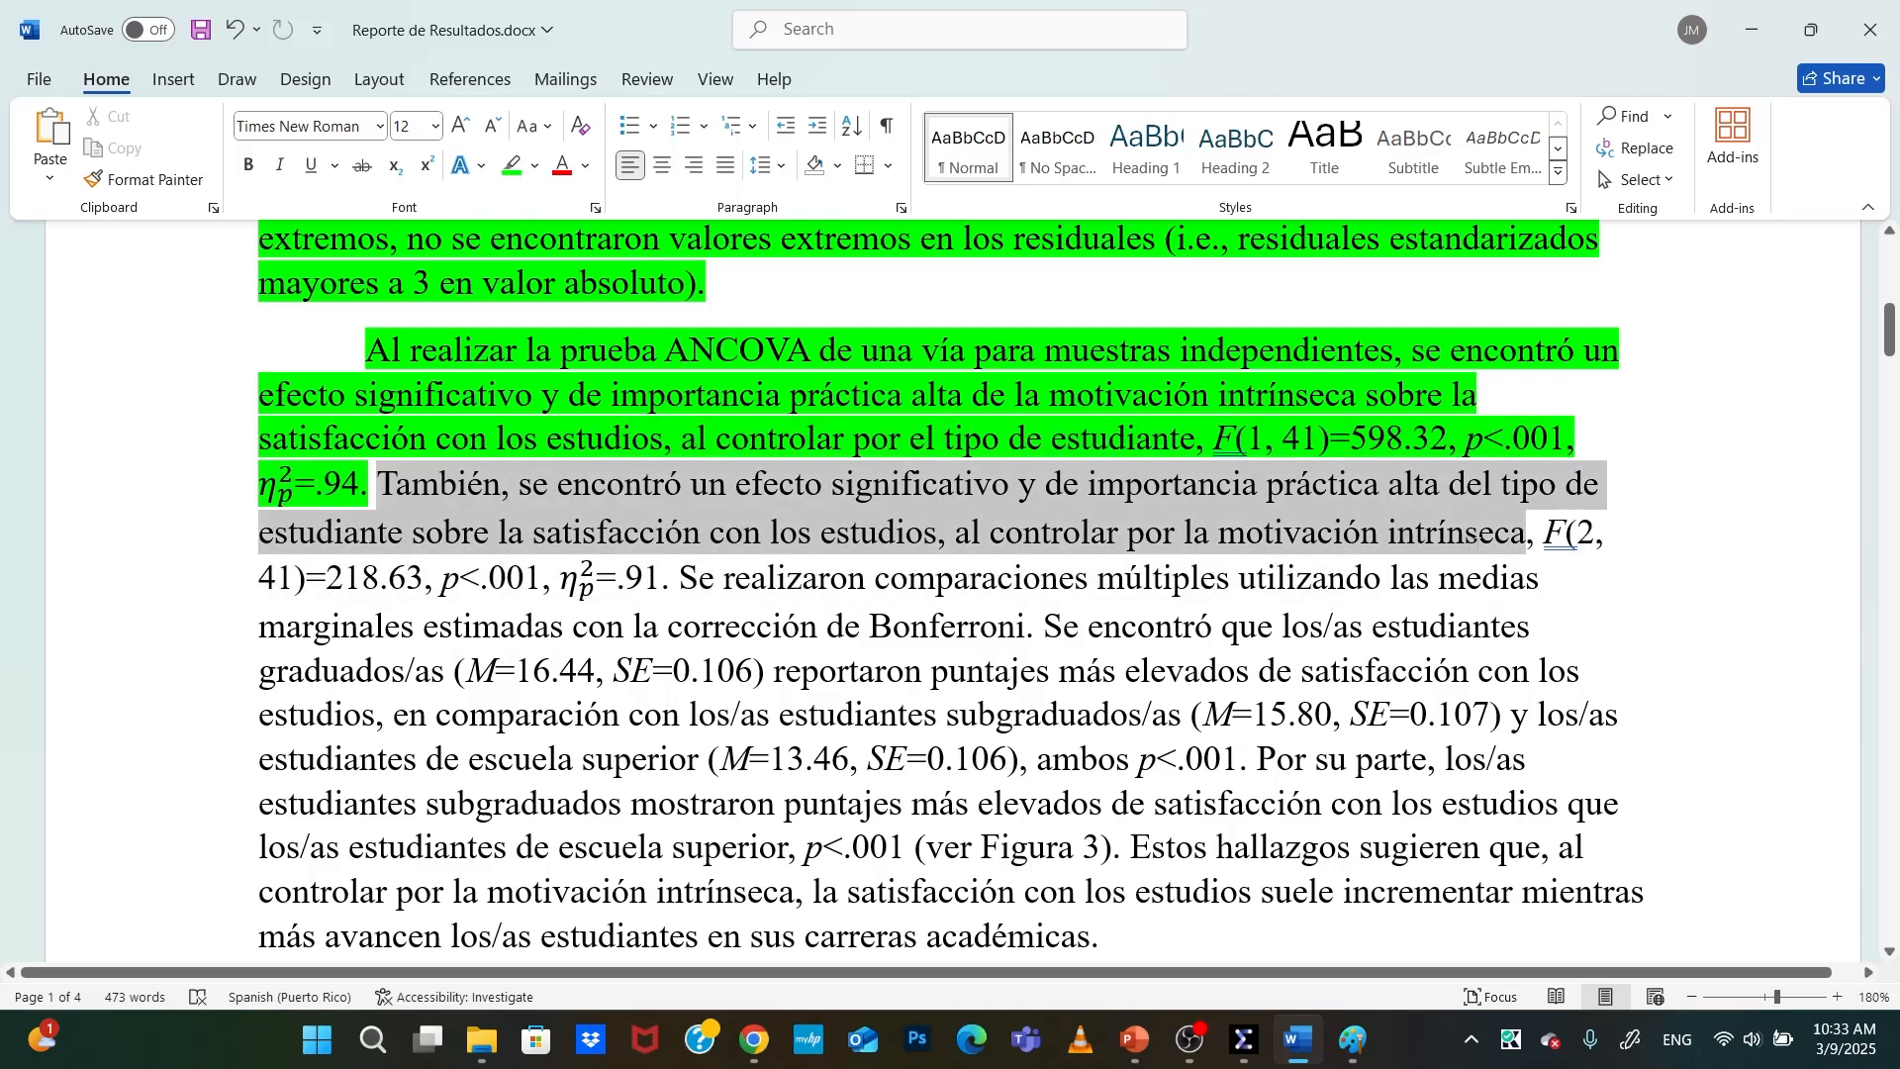
Compare the Word report's sentence on the effect of tipo de estudiante with the tipo_estudiante and Error rows of the Paint table
{"action": "left_click_drag", "start_coordinate": [1477, 536], "coordinate": [1477, 535]}
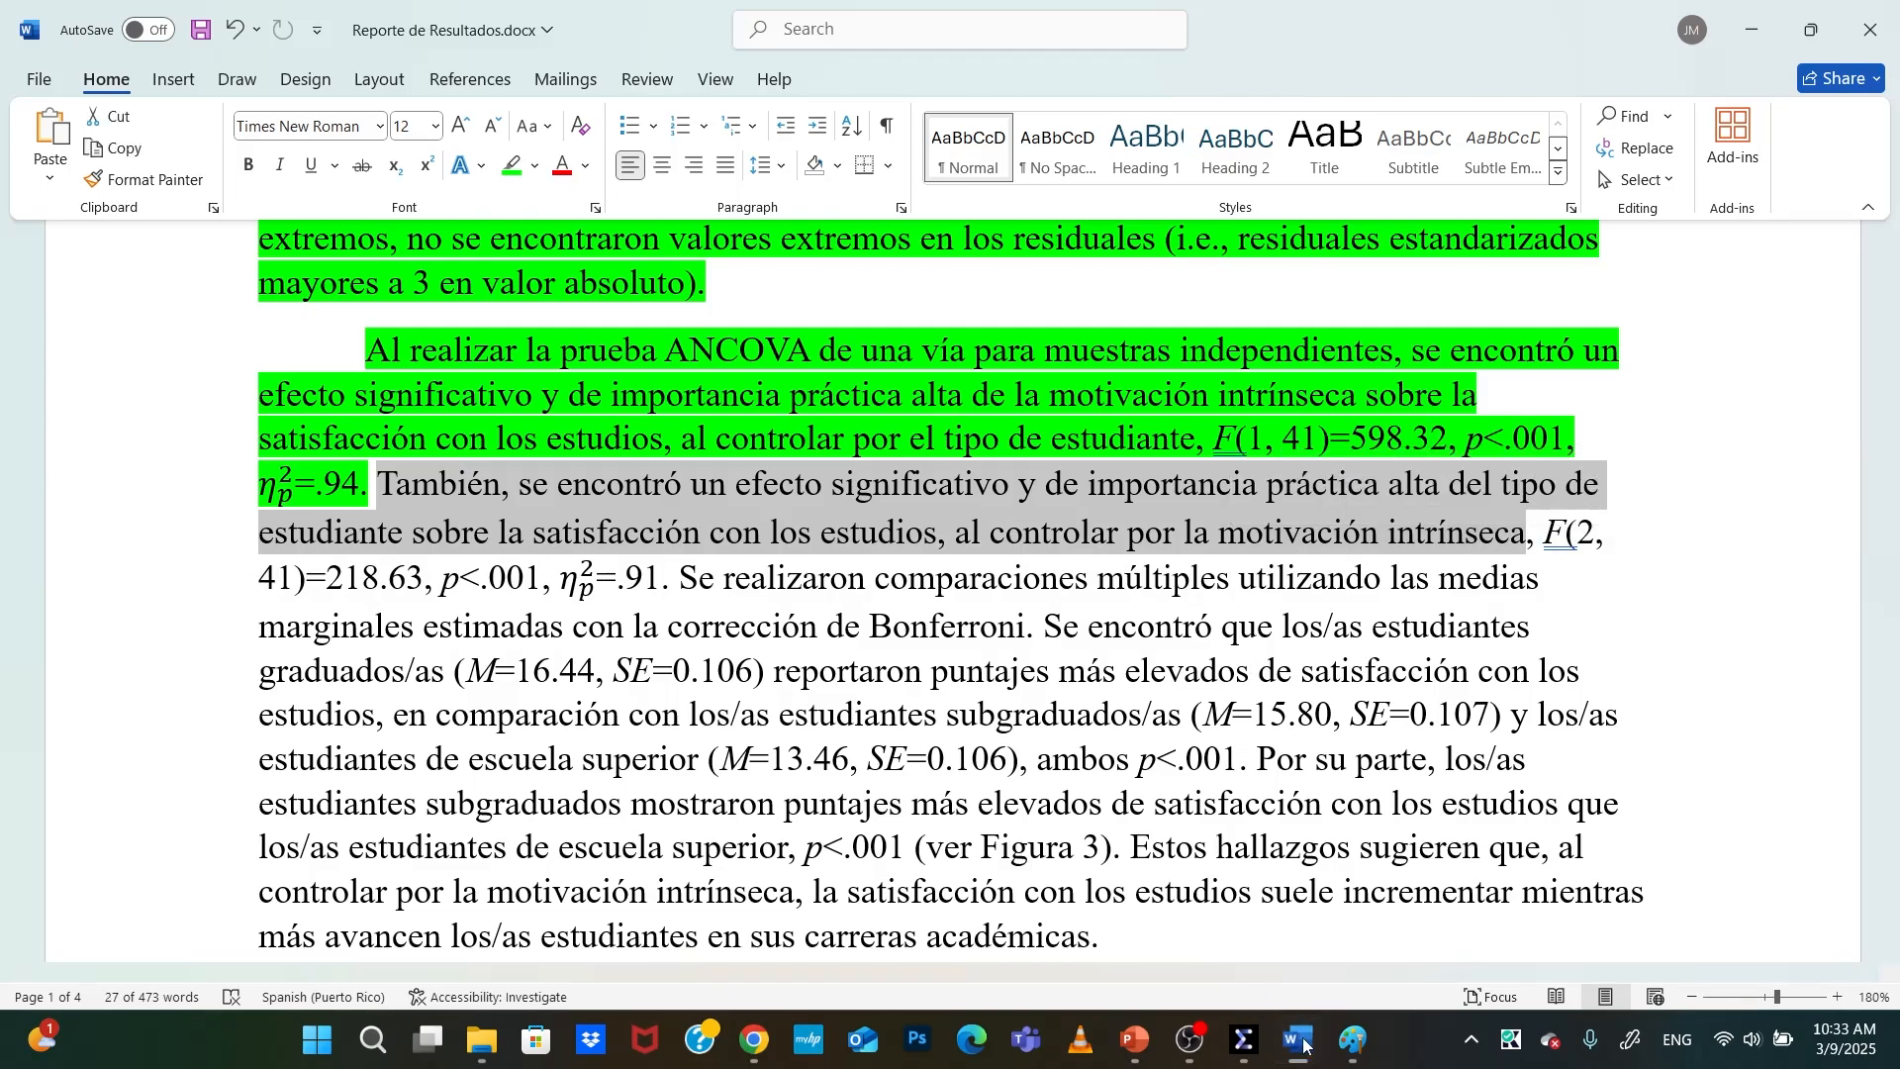
{"action": "left_click", "coordinate": [1353, 1041]}
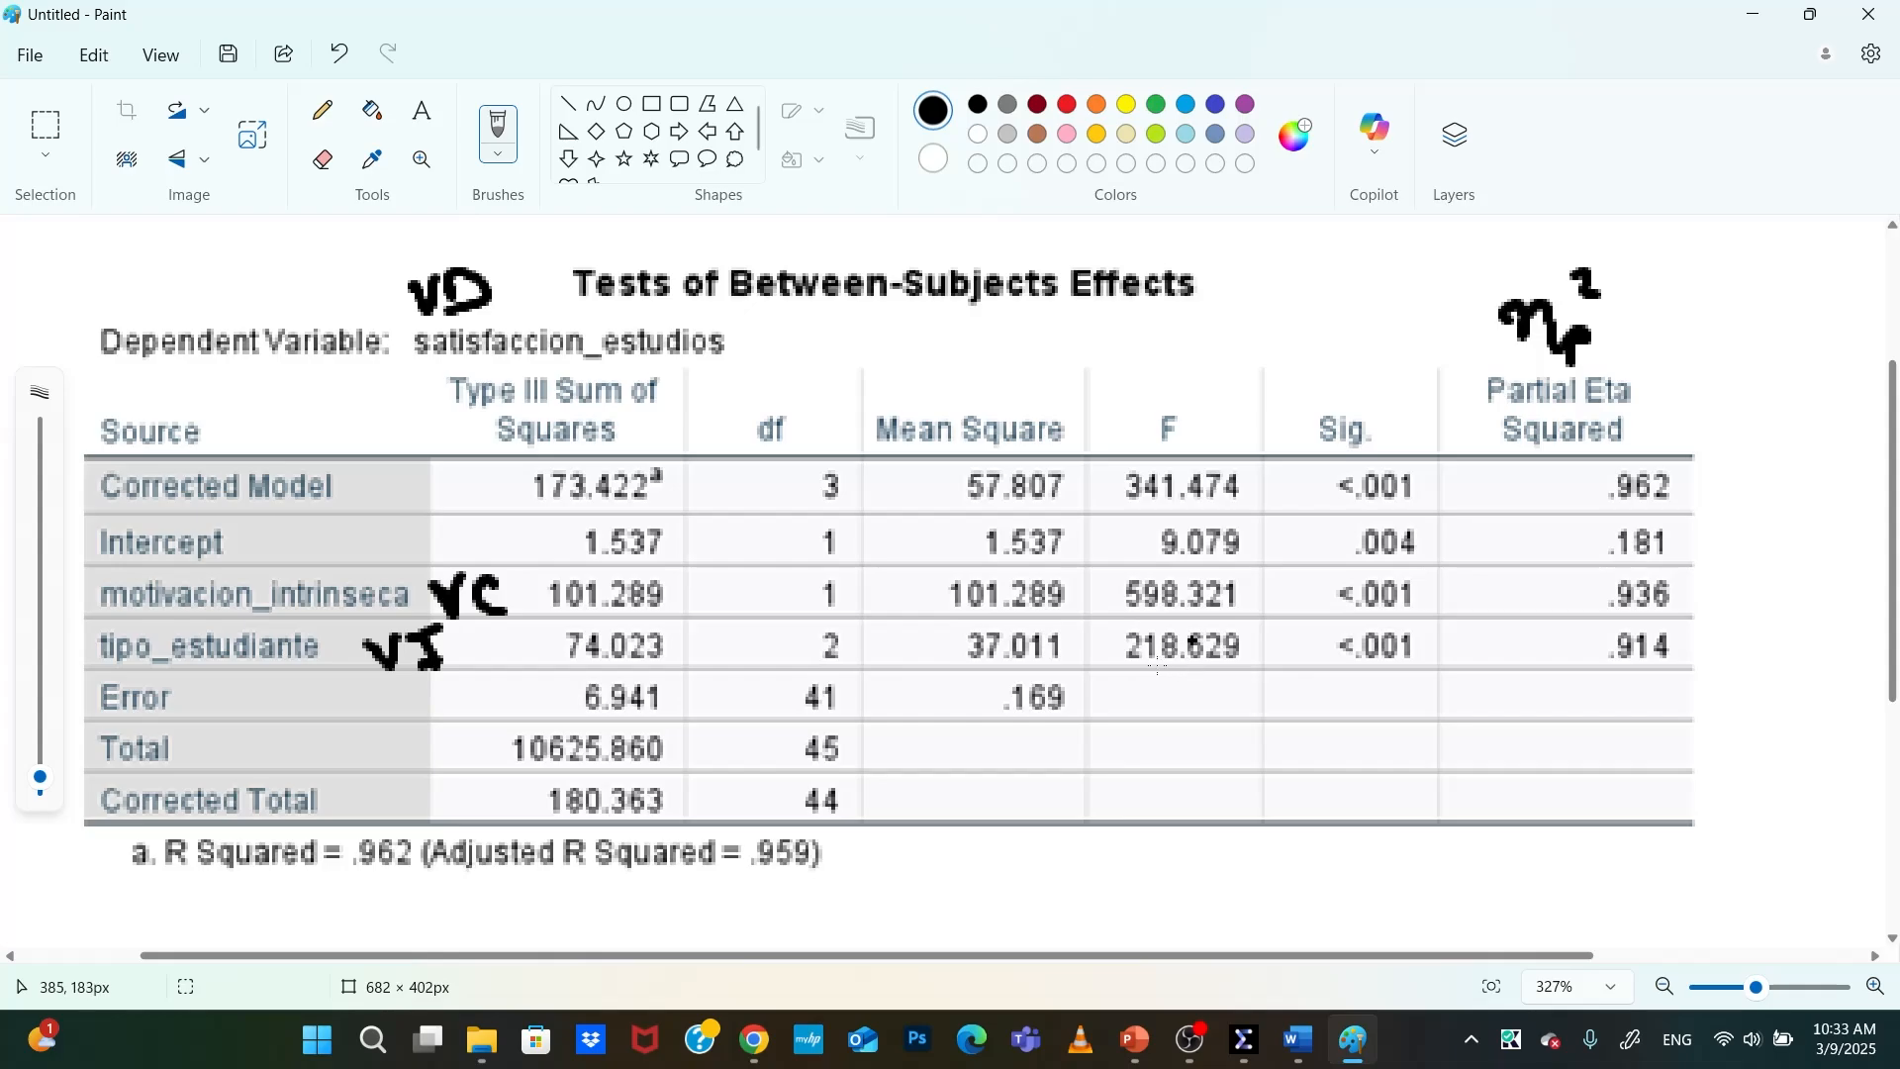
{"action": "left_click", "coordinate": [1299, 1041]}
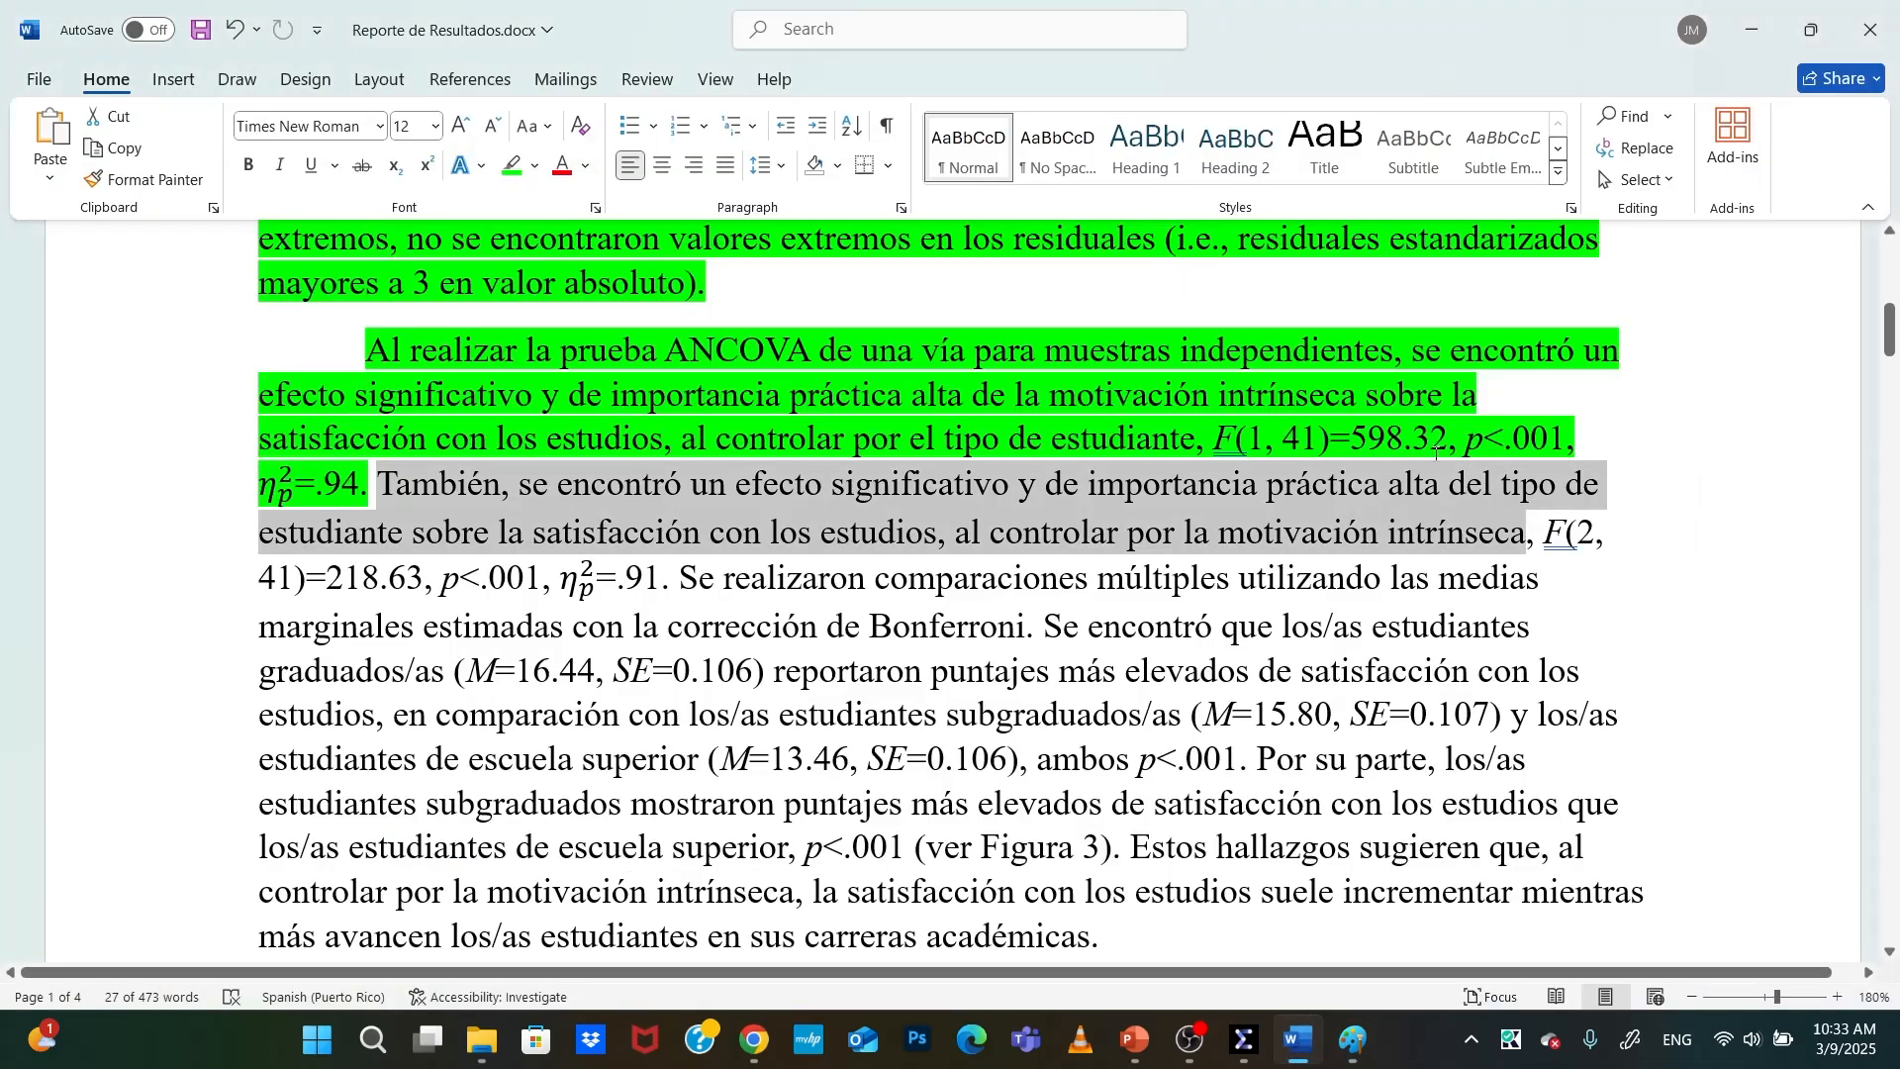
{"action": "left_click", "coordinate": [1299, 1041]}
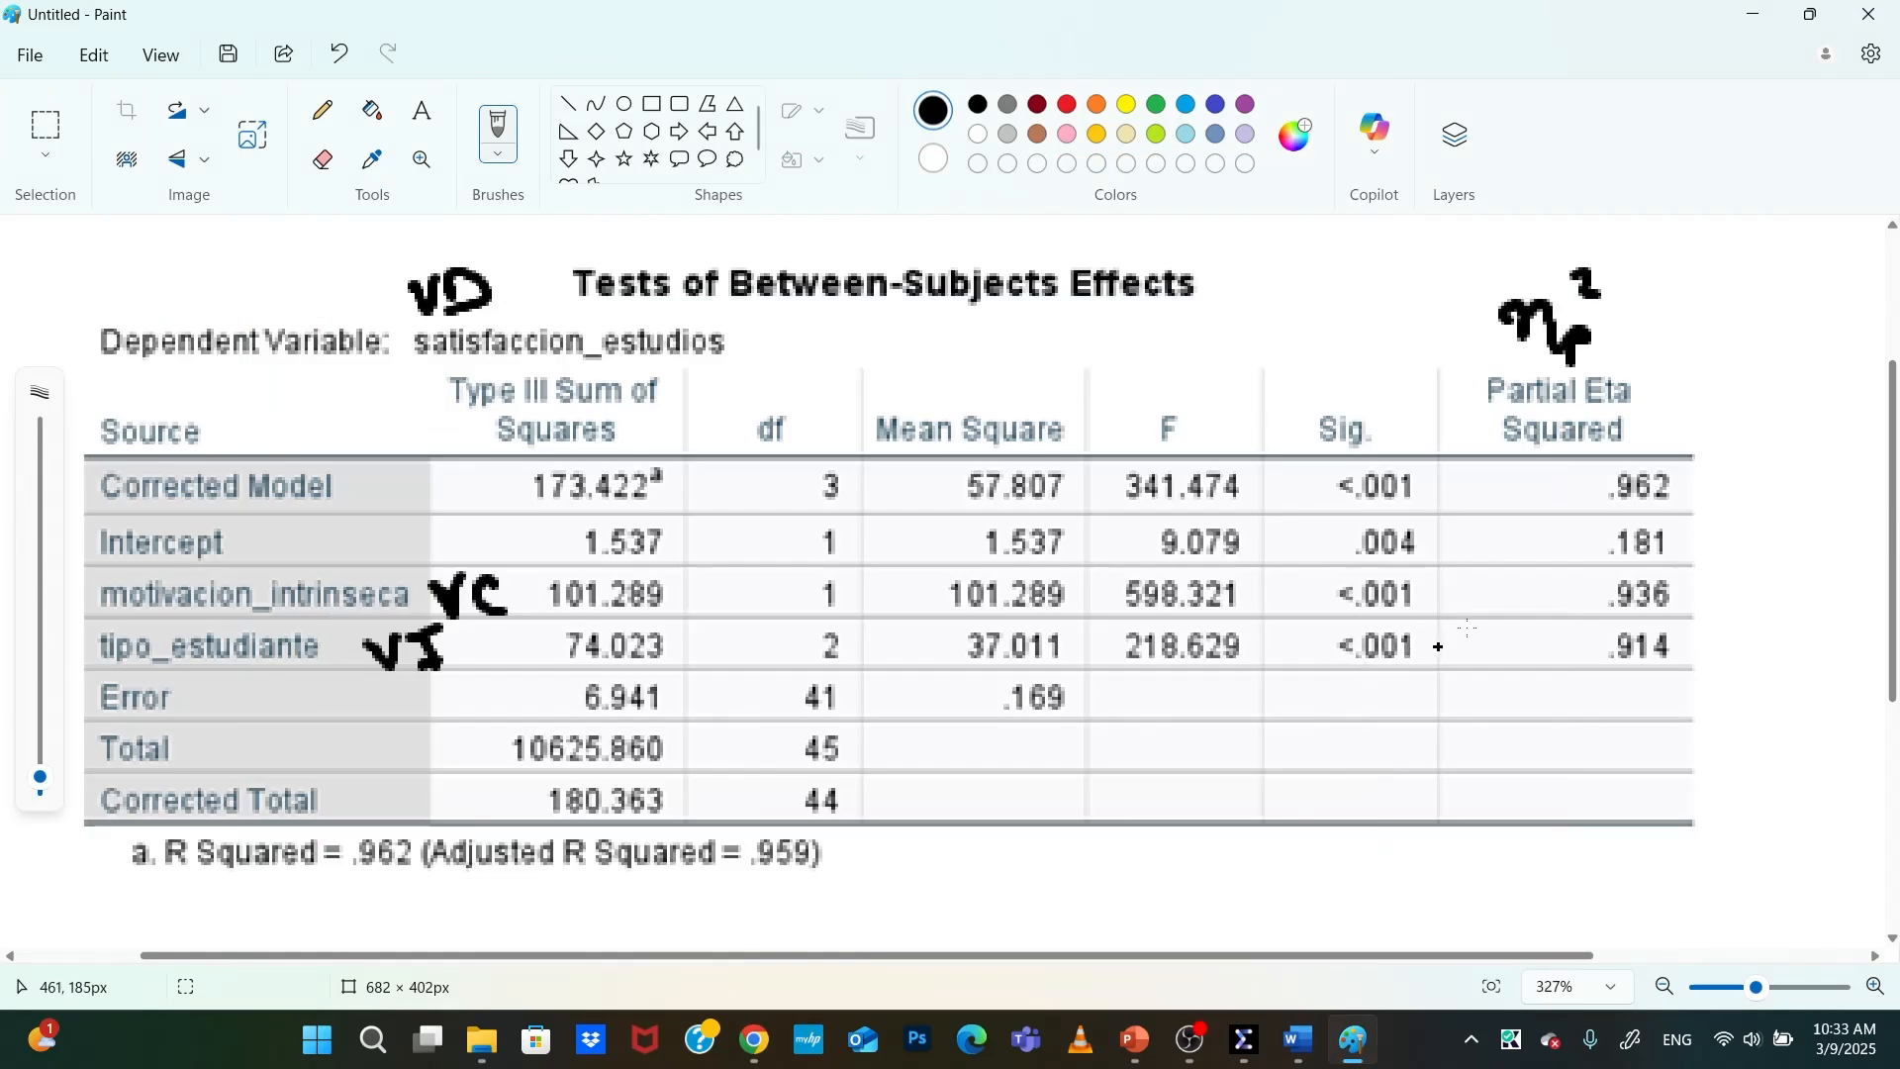
{"action": "left_click", "coordinate": [1303, 1041]}
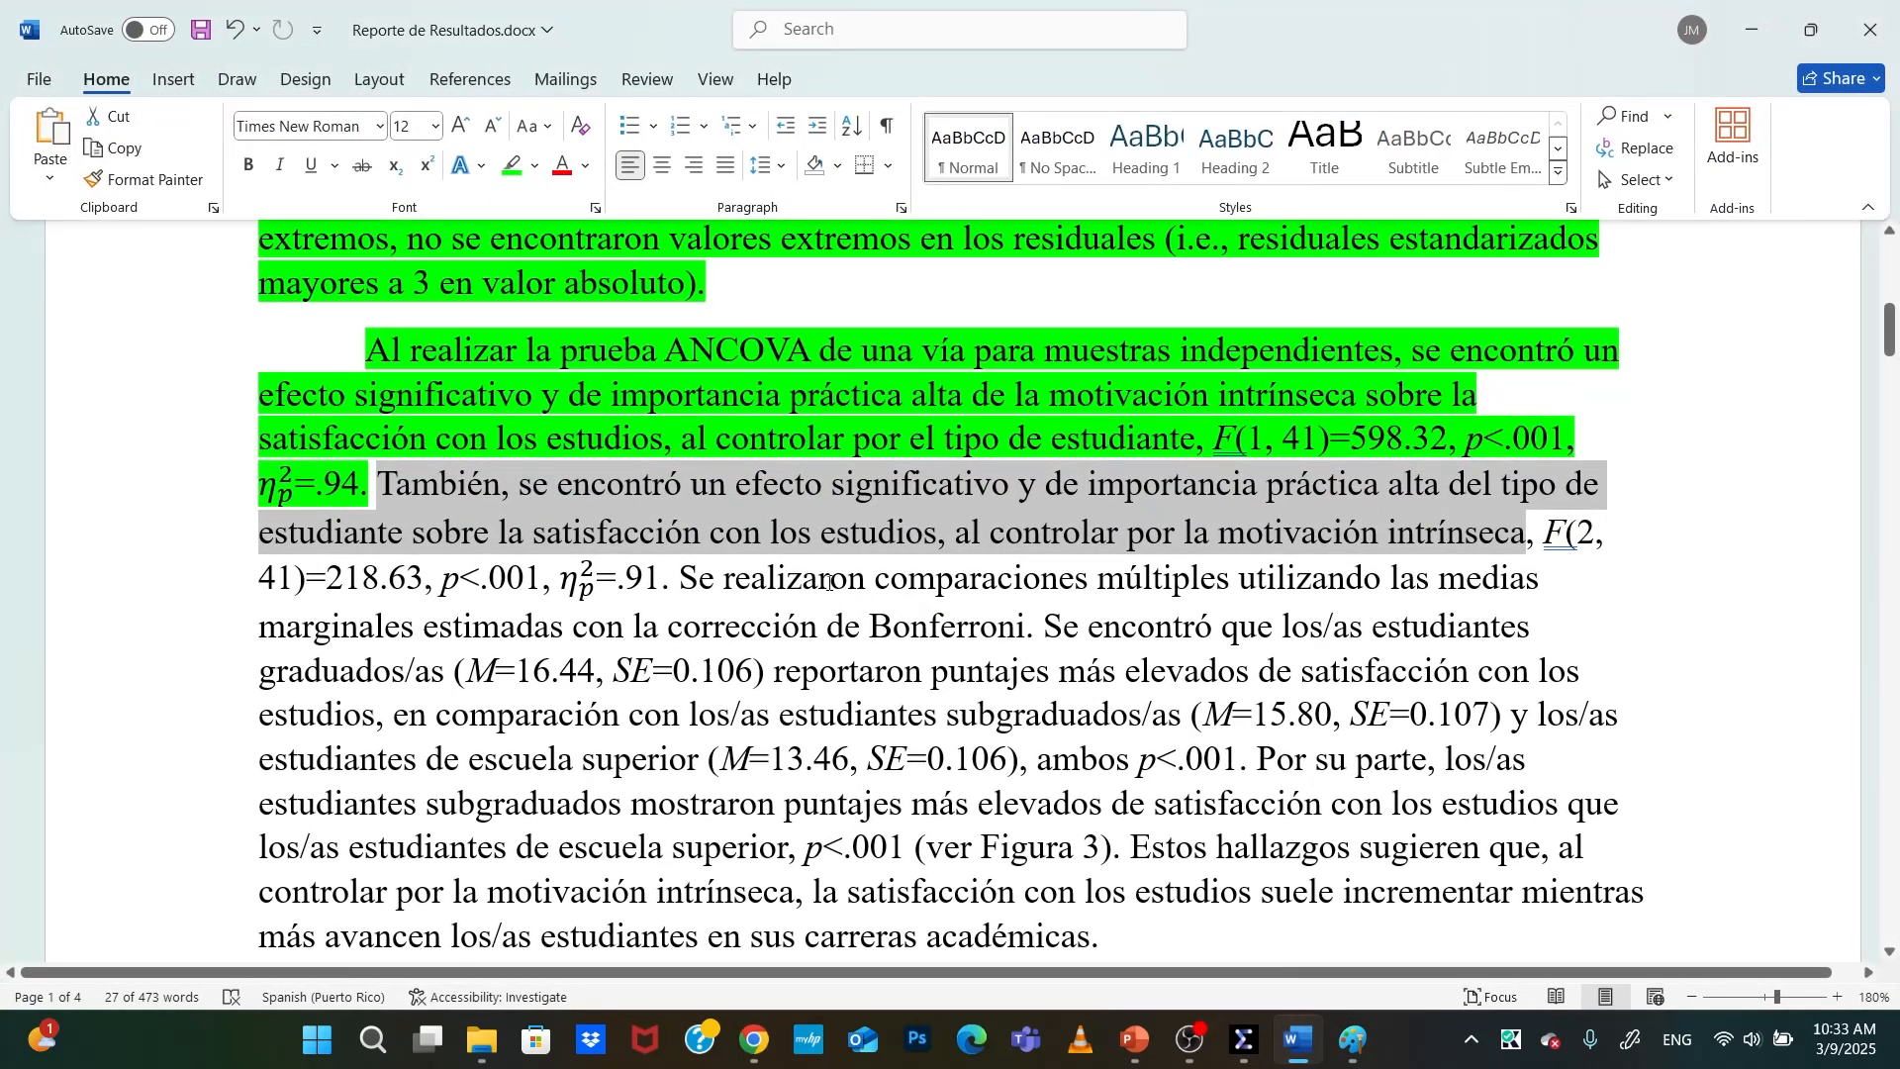
Highlight in green the sentences on the tipo de estudiante effect and the Bonferroni multiple comparisons, and select the sentence that follows
{"action": "left_click_drag", "start_coordinate": [377, 485], "coordinate": [669, 582]}
{"action": "left_click", "coordinate": [786, 535]}
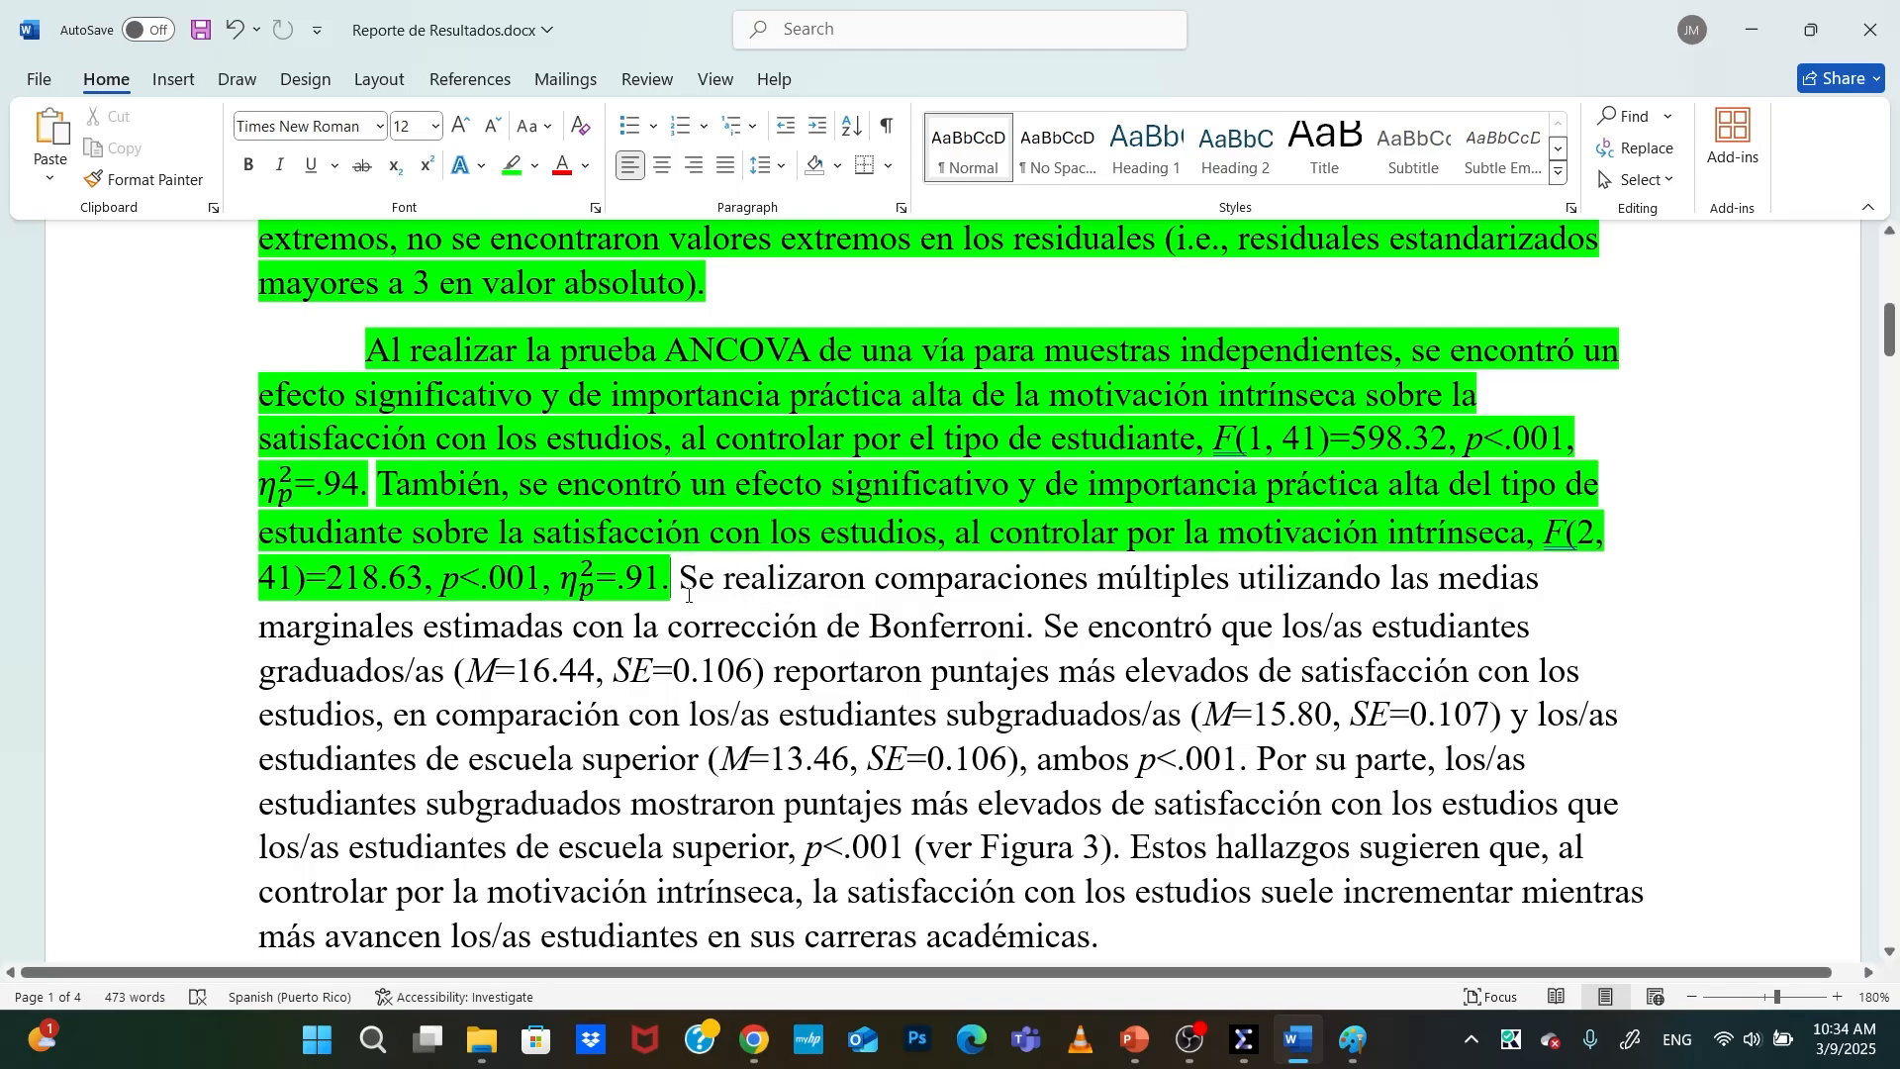
{"action": "left_click_drag", "start_coordinate": [690, 576], "coordinate": [1035, 630]}
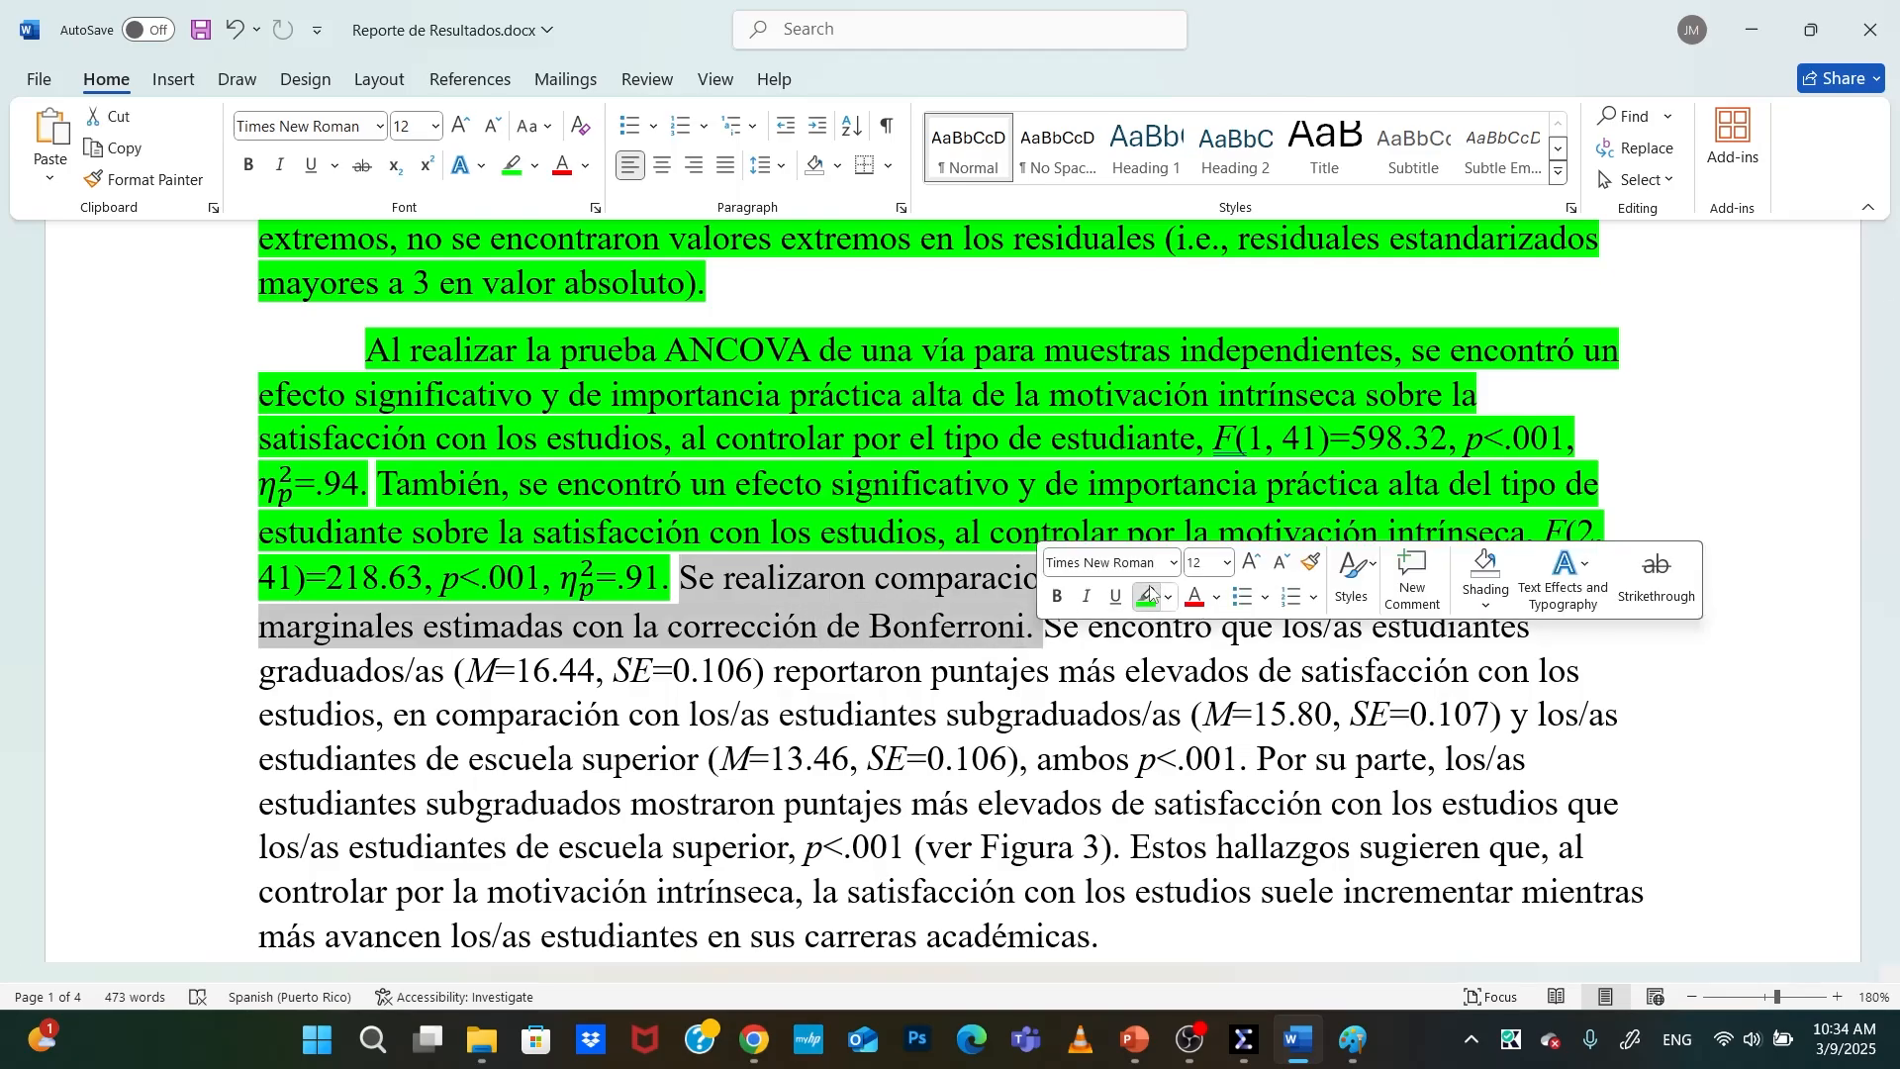
{"action": "left_click", "coordinate": [1146, 596]}
{"action": "left_click", "coordinate": [1070, 629]}
{"action": "mouse_move", "coordinate": [1049, 626]}
{"action": "left_mouse_down"}
{"action": "mouse_move", "coordinate": [1539, 633]}
{"action": "mouse_move", "coordinate": [500, 714]}
{"action": "mouse_move", "coordinate": [681, 670]}
{"action": "mouse_move", "coordinate": [597, 671]}
{"action": "mouse_move", "coordinate": [451, 715]}
{"action": "mouse_move", "coordinate": [493, 671]}
{"action": "mouse_move", "coordinate": [926, 673]}
{"action": "mouse_move", "coordinate": [811, 673]}
{"action": "mouse_move", "coordinate": [1273, 715]}
{"action": "mouse_move", "coordinate": [1584, 683]}
{"action": "mouse_move", "coordinate": [871, 626]}
{"action": "mouse_move", "coordinate": [650, 671]}
{"action": "mouse_move", "coordinate": [945, 714]}
{"action": "mouse_move", "coordinate": [1491, 716]}
{"action": "mouse_move", "coordinate": [1057, 673]}
{"action": "mouse_move", "coordinate": [689, 717]}
{"action": "mouse_move", "coordinate": [750, 752]}
{"action": "mouse_move", "coordinate": [926, 757]}
{"action": "mouse_move", "coordinate": [1114, 804]}
{"action": "mouse_move", "coordinate": [1021, 775]}
{"action": "mouse_move", "coordinate": [1138, 804]}
{"action": "mouse_move", "coordinate": [1253, 762]}
{"action": "left_mouse_up"}
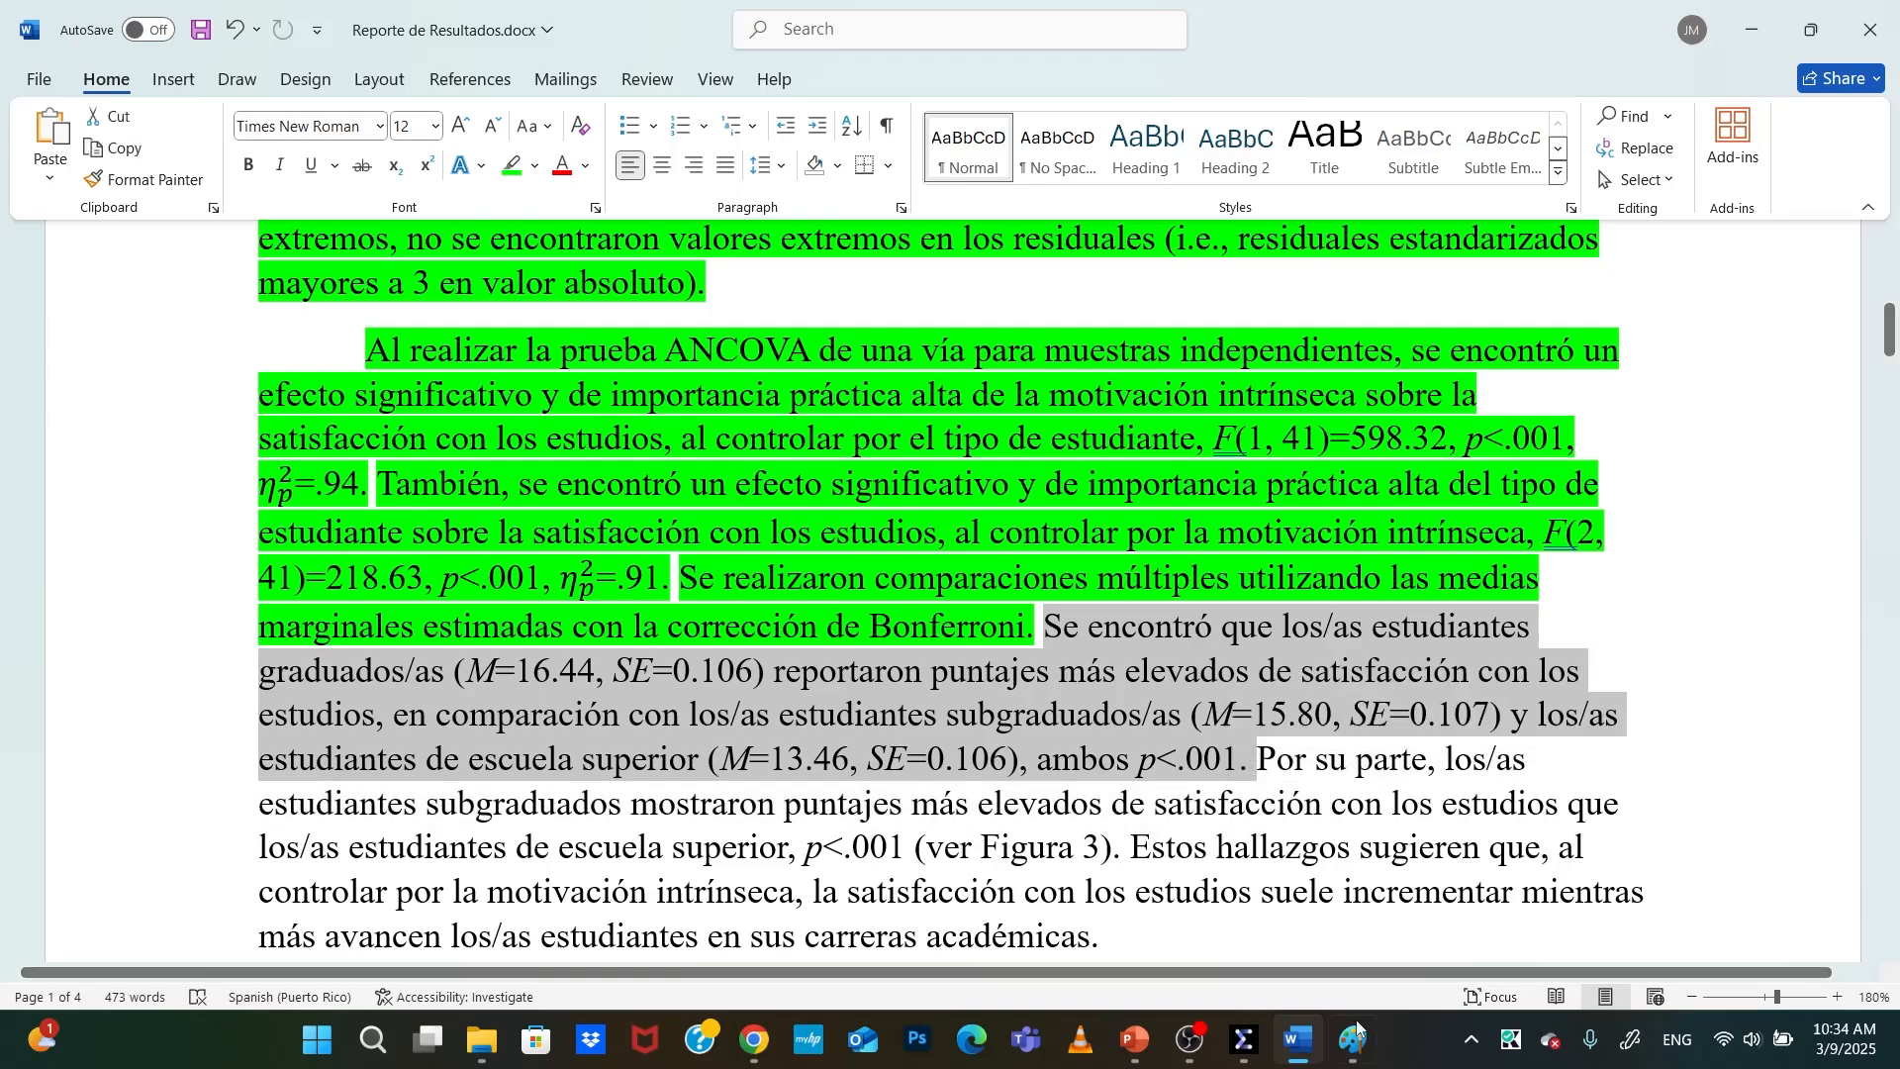
Undo the handwritten labels and the pasted table in Paint until the canvas is blank
{"action": "left_click", "coordinate": [1360, 1051]}
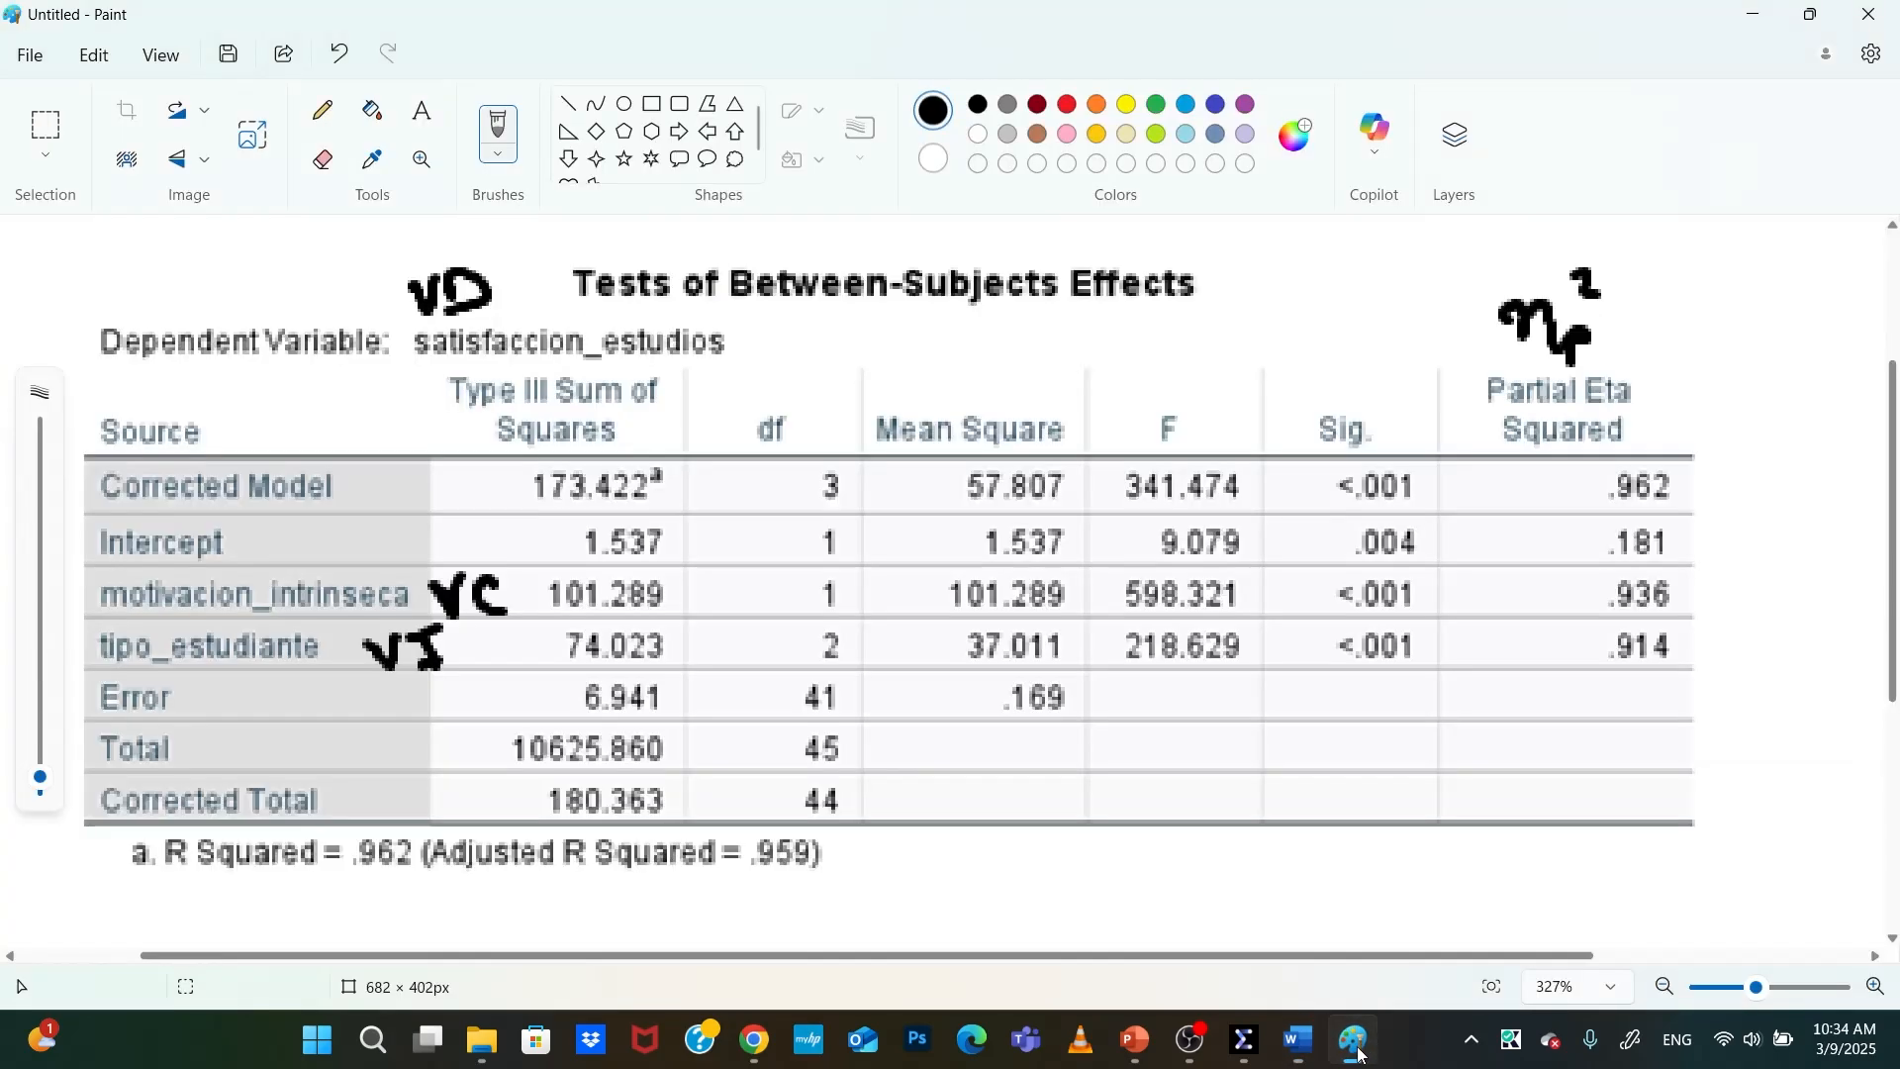
{"action": "key", "text": "ctrl+z"}
{"action": "key", "text": "ctrl+z"}
{"action": "key", "text": "ctrl+z"}
{"action": "key", "text": "ctrl+z"}
{"action": "key", "text": "ctrl+z"}
{"action": "key", "text": "ctrl+z"}
{"action": "key", "text": "ctrl+z"}
{"action": "key", "text": "ctrl+z"}
{"action": "key", "text": "ctrl+z"}
{"action": "key", "text": "ctrl+z"}
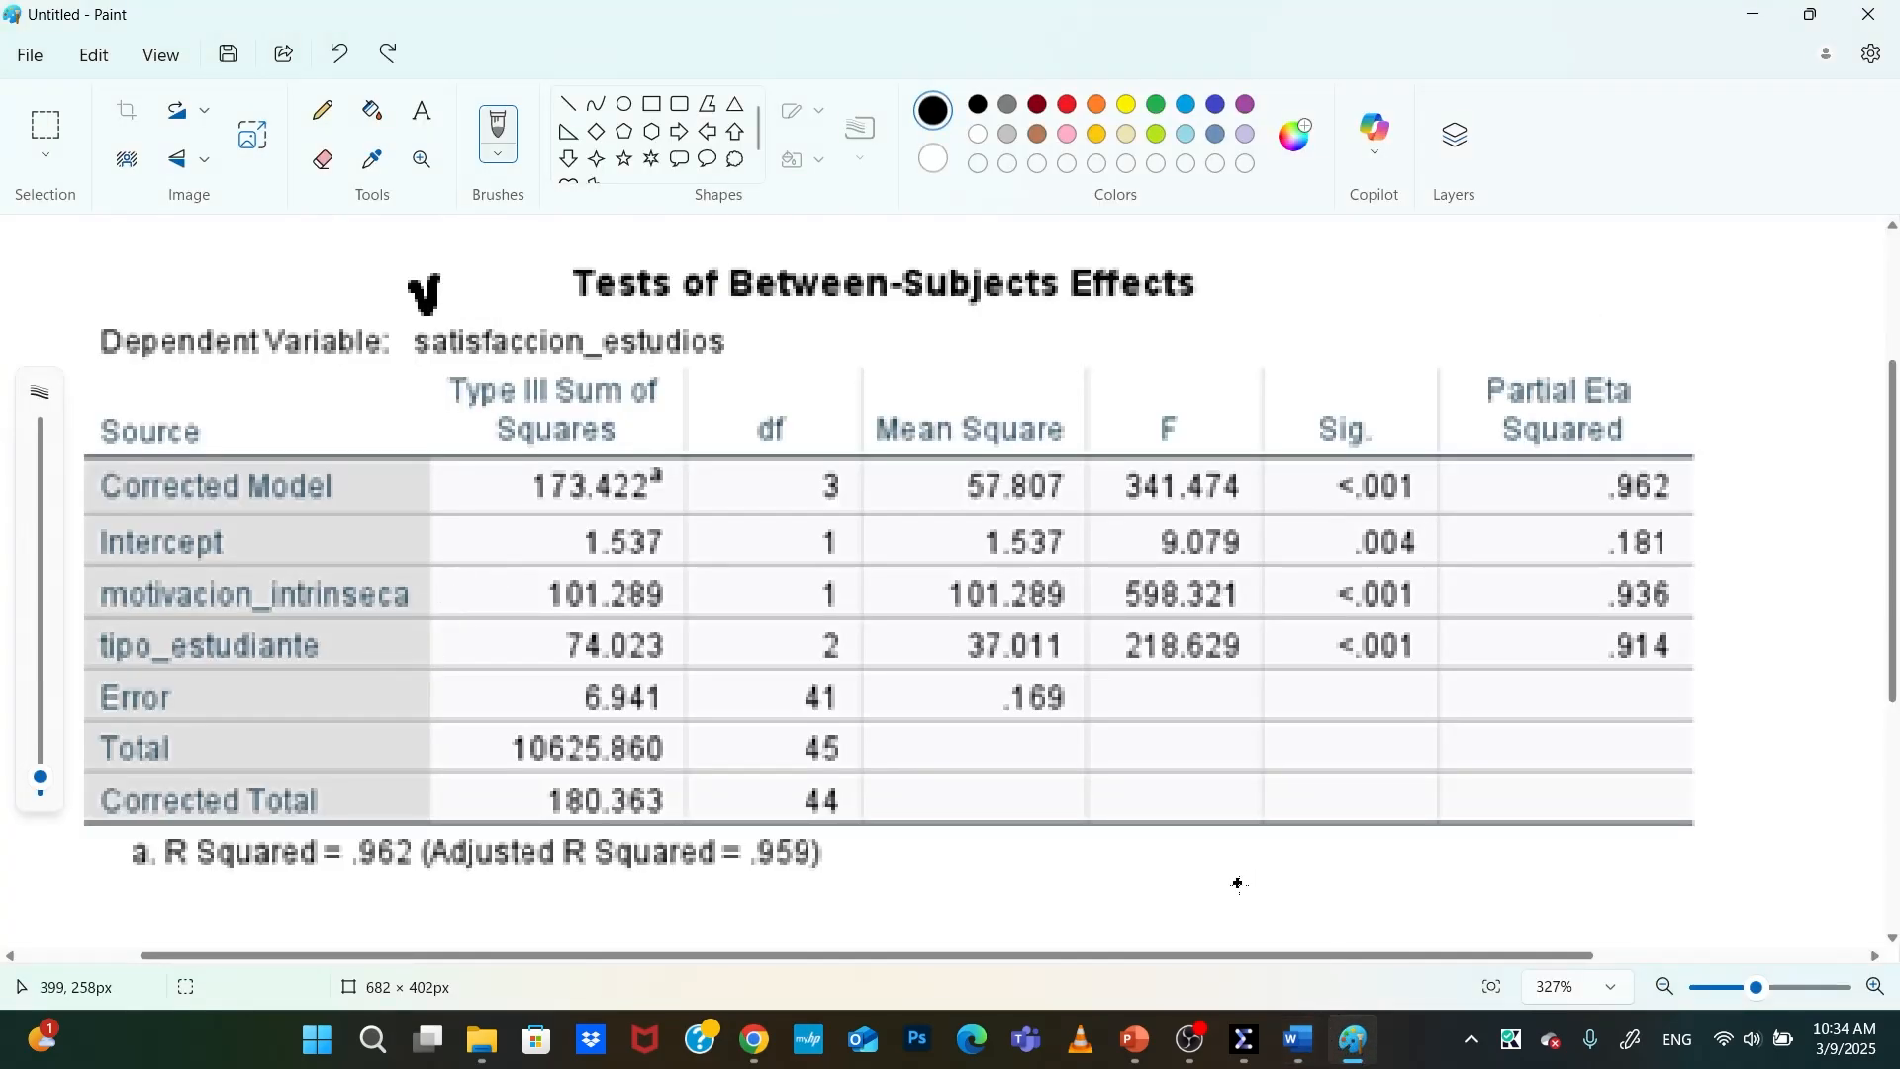
Copy the Estimates table of tipo_estudiante from the SPSS output into Paint and position it on the canvas
{"action": "mouse_move", "coordinate": [1245, 1041]}
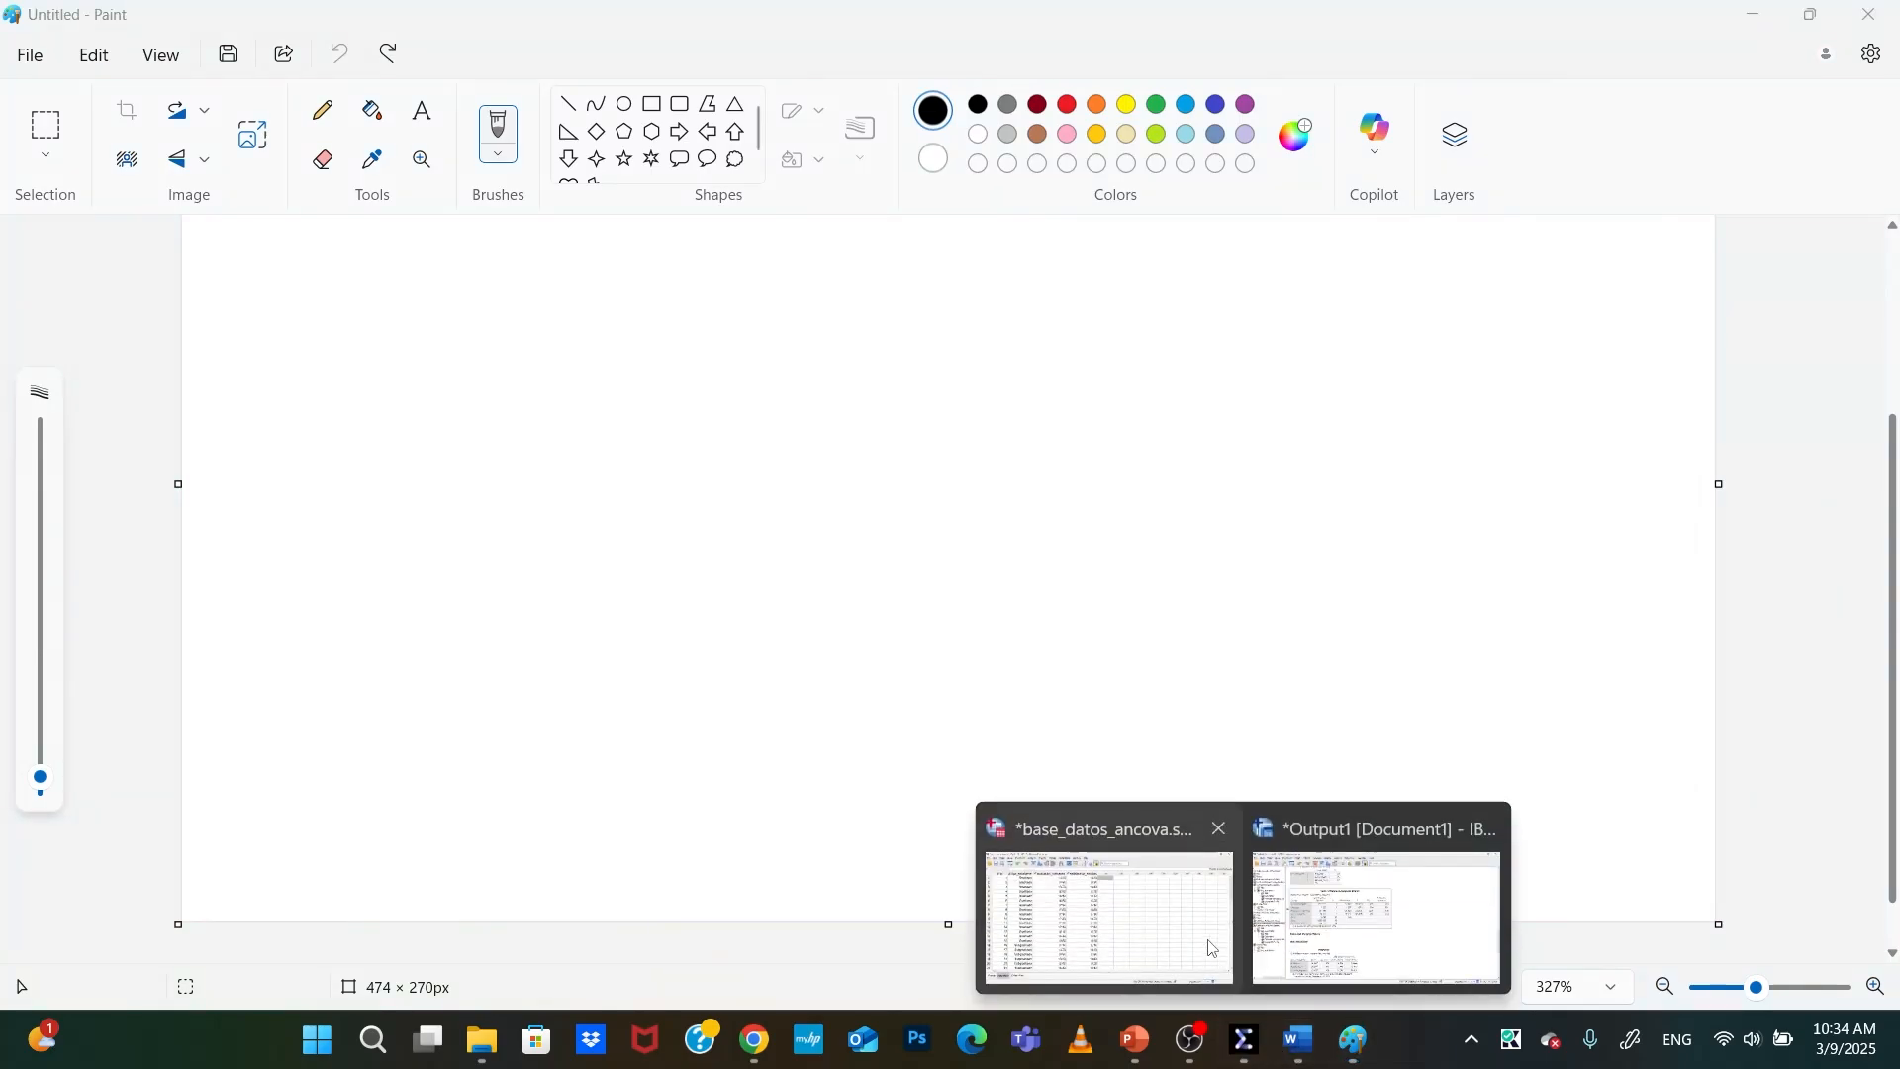
{"action": "left_click", "coordinate": [1375, 895]}
{"action": "scroll", "coordinate": [493, 559], "scroll_direction": "down", "scroll_amount": 3}
{"action": "right_click", "coordinate": [510, 407]}
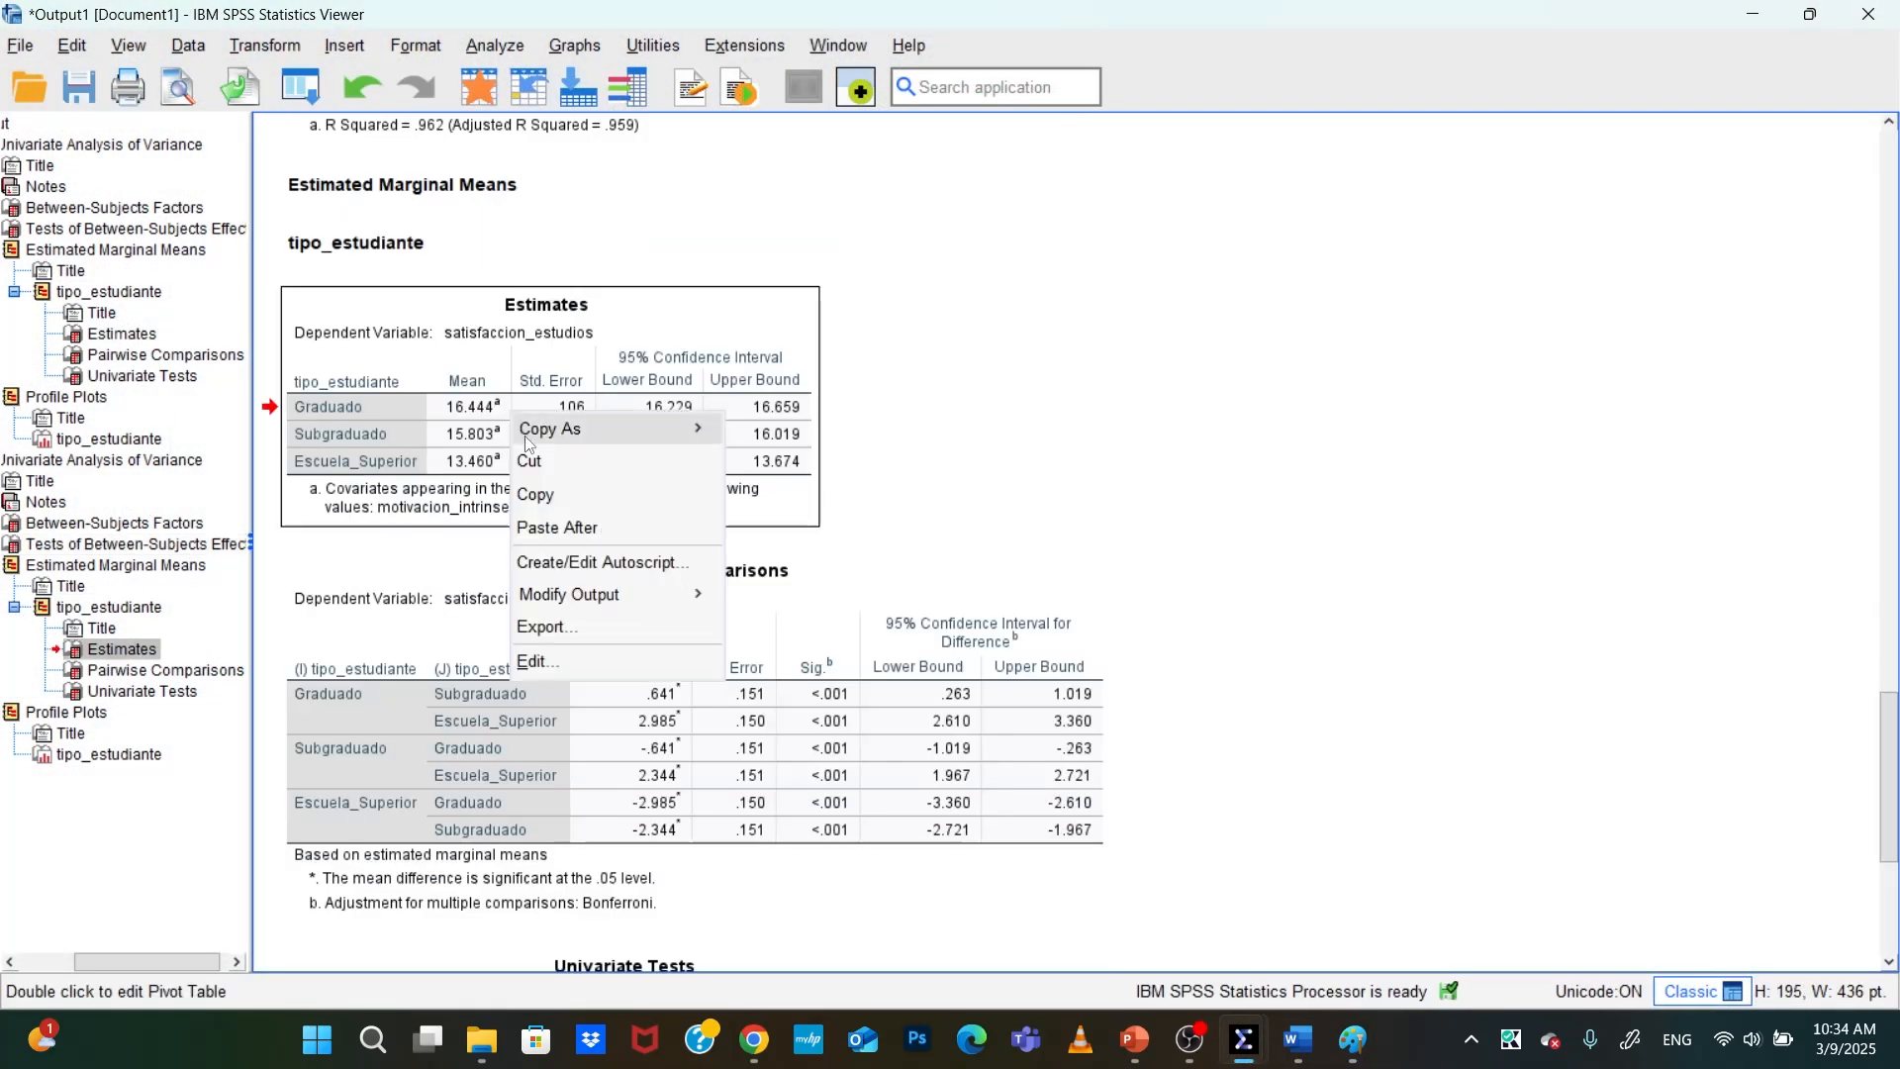
{"action": "left_click", "coordinate": [554, 494]}
{"action": "left_click", "coordinate": [1353, 1041]}
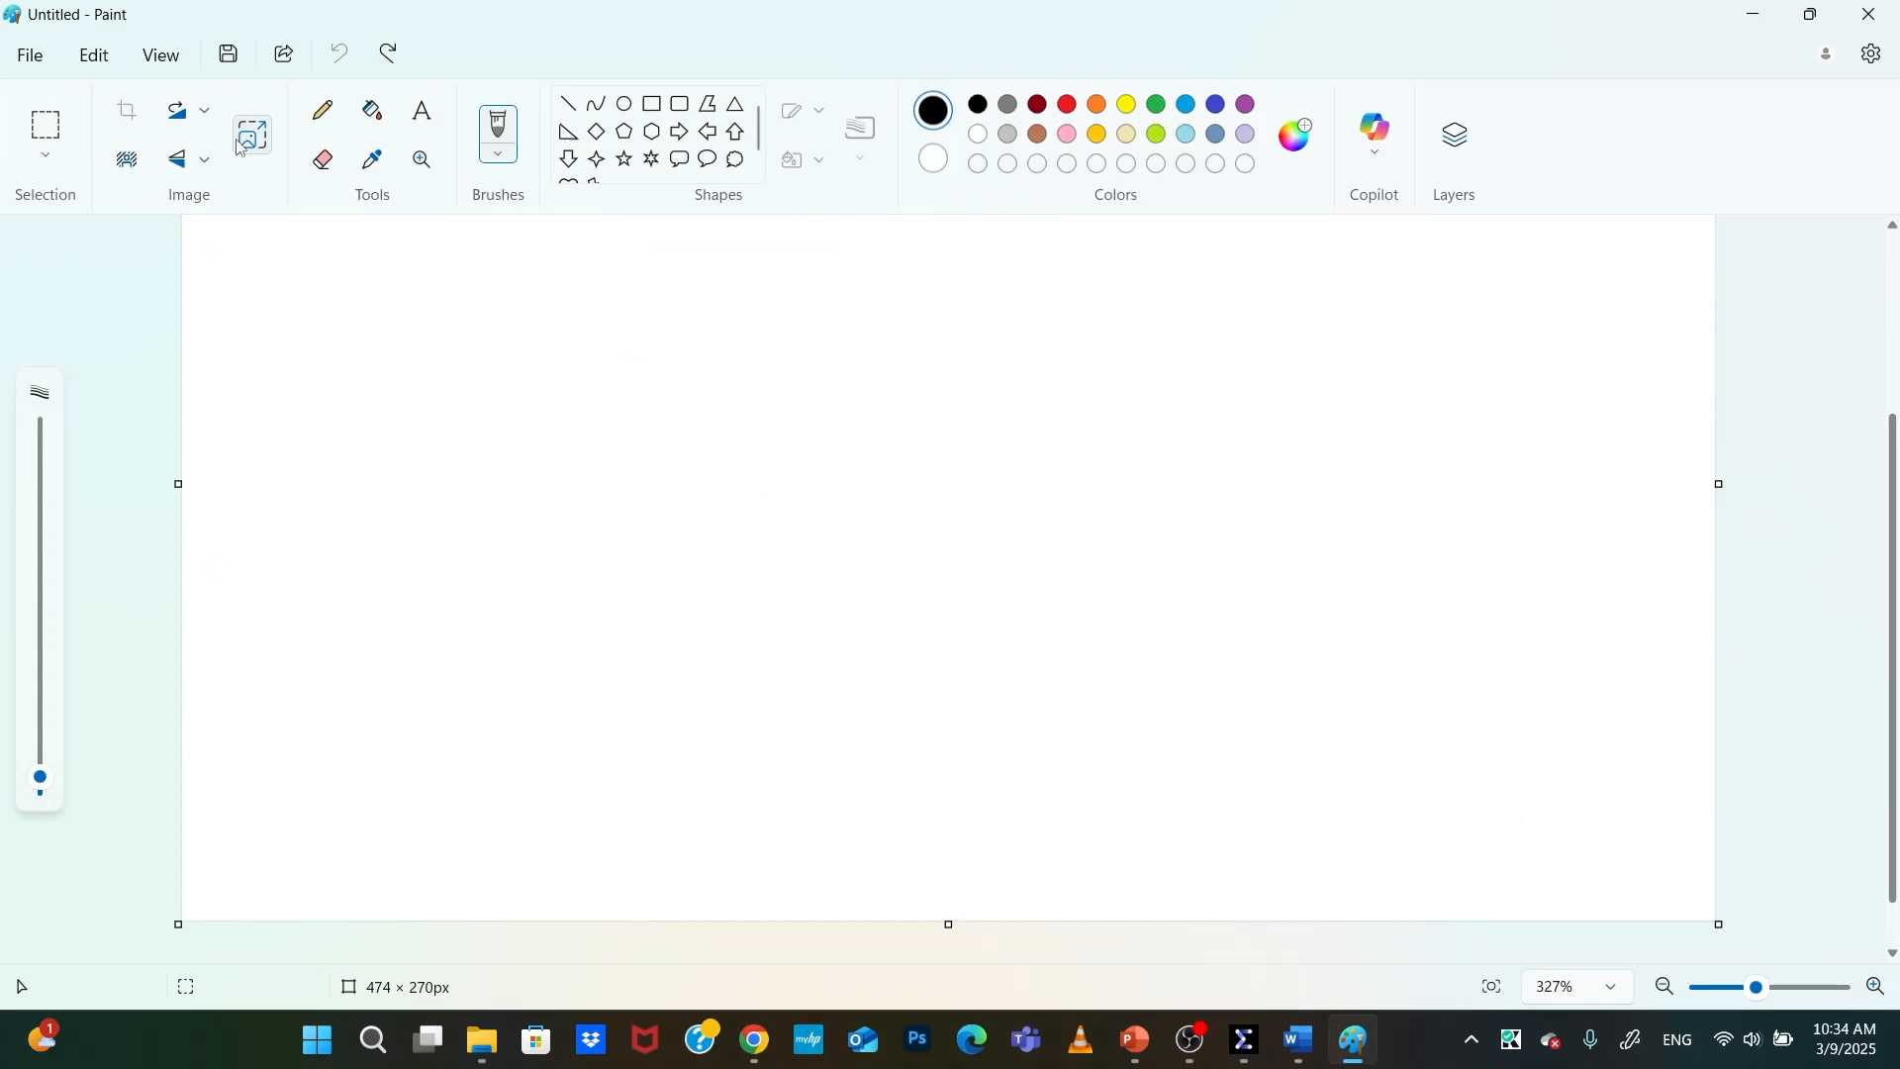
{"action": "left_click", "coordinate": [30, 54]}
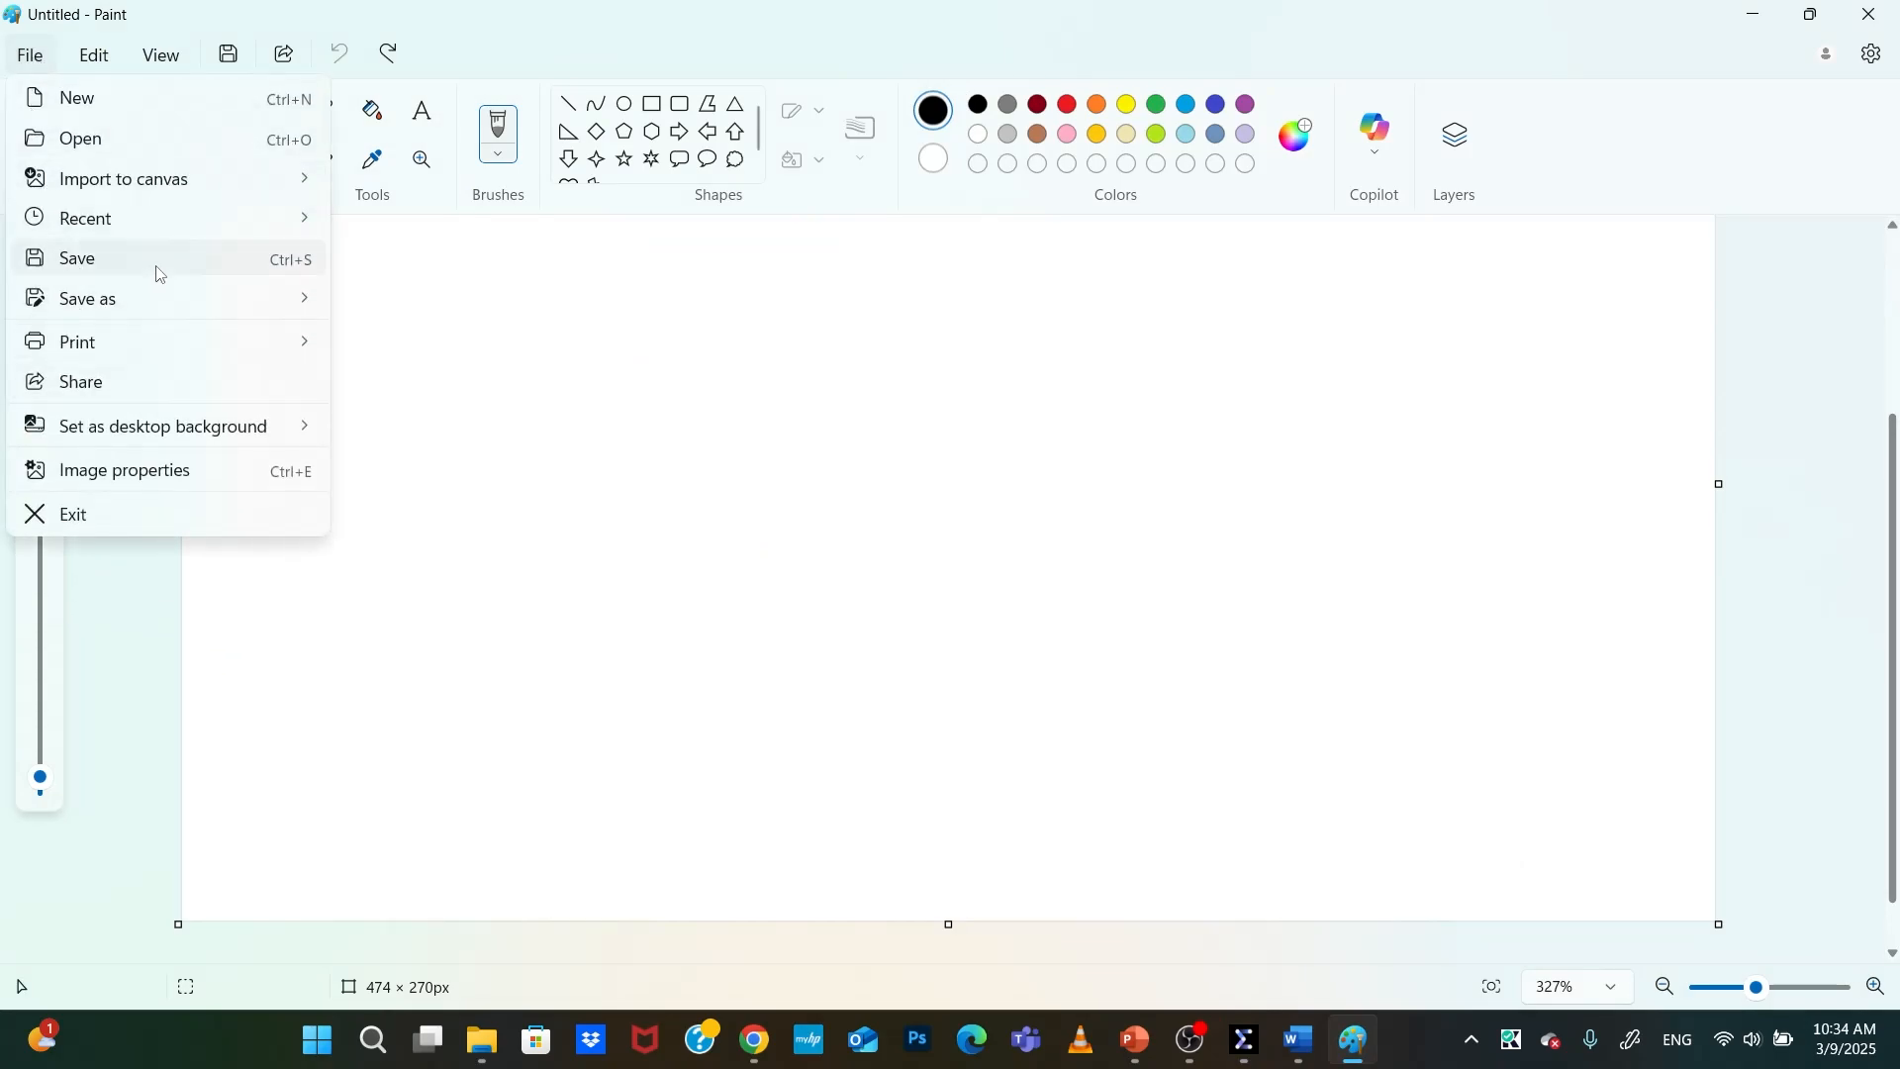
{"action": "left_click", "coordinate": [619, 399]}
{"action": "key", "text": "ctrl+v"}
{"action": "left_click_drag", "start_coordinate": [462, 280], "coordinate": [715, 320]}
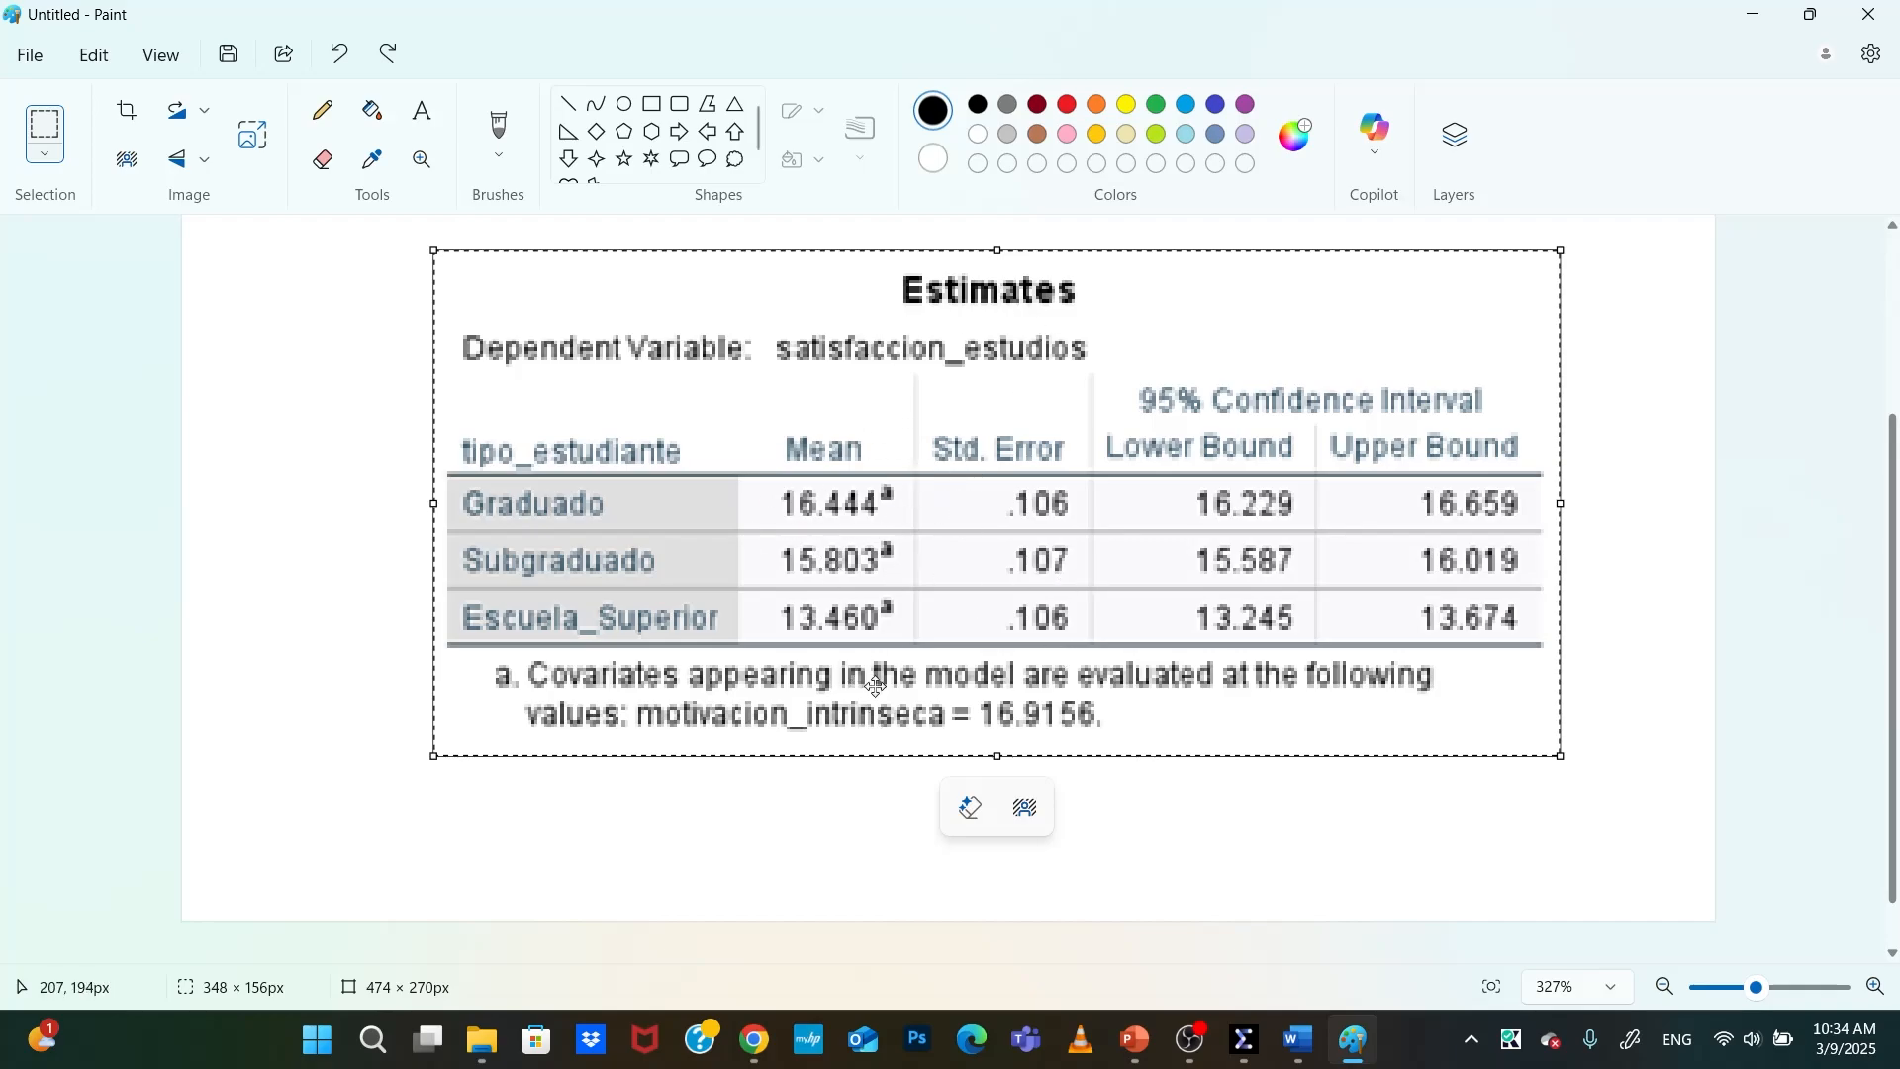
Copy the Pairwise Comparisons table from the SPSS output
{"action": "key", "text": "ctrl+z"}
{"action": "left_click", "coordinate": [1371, 1049]}
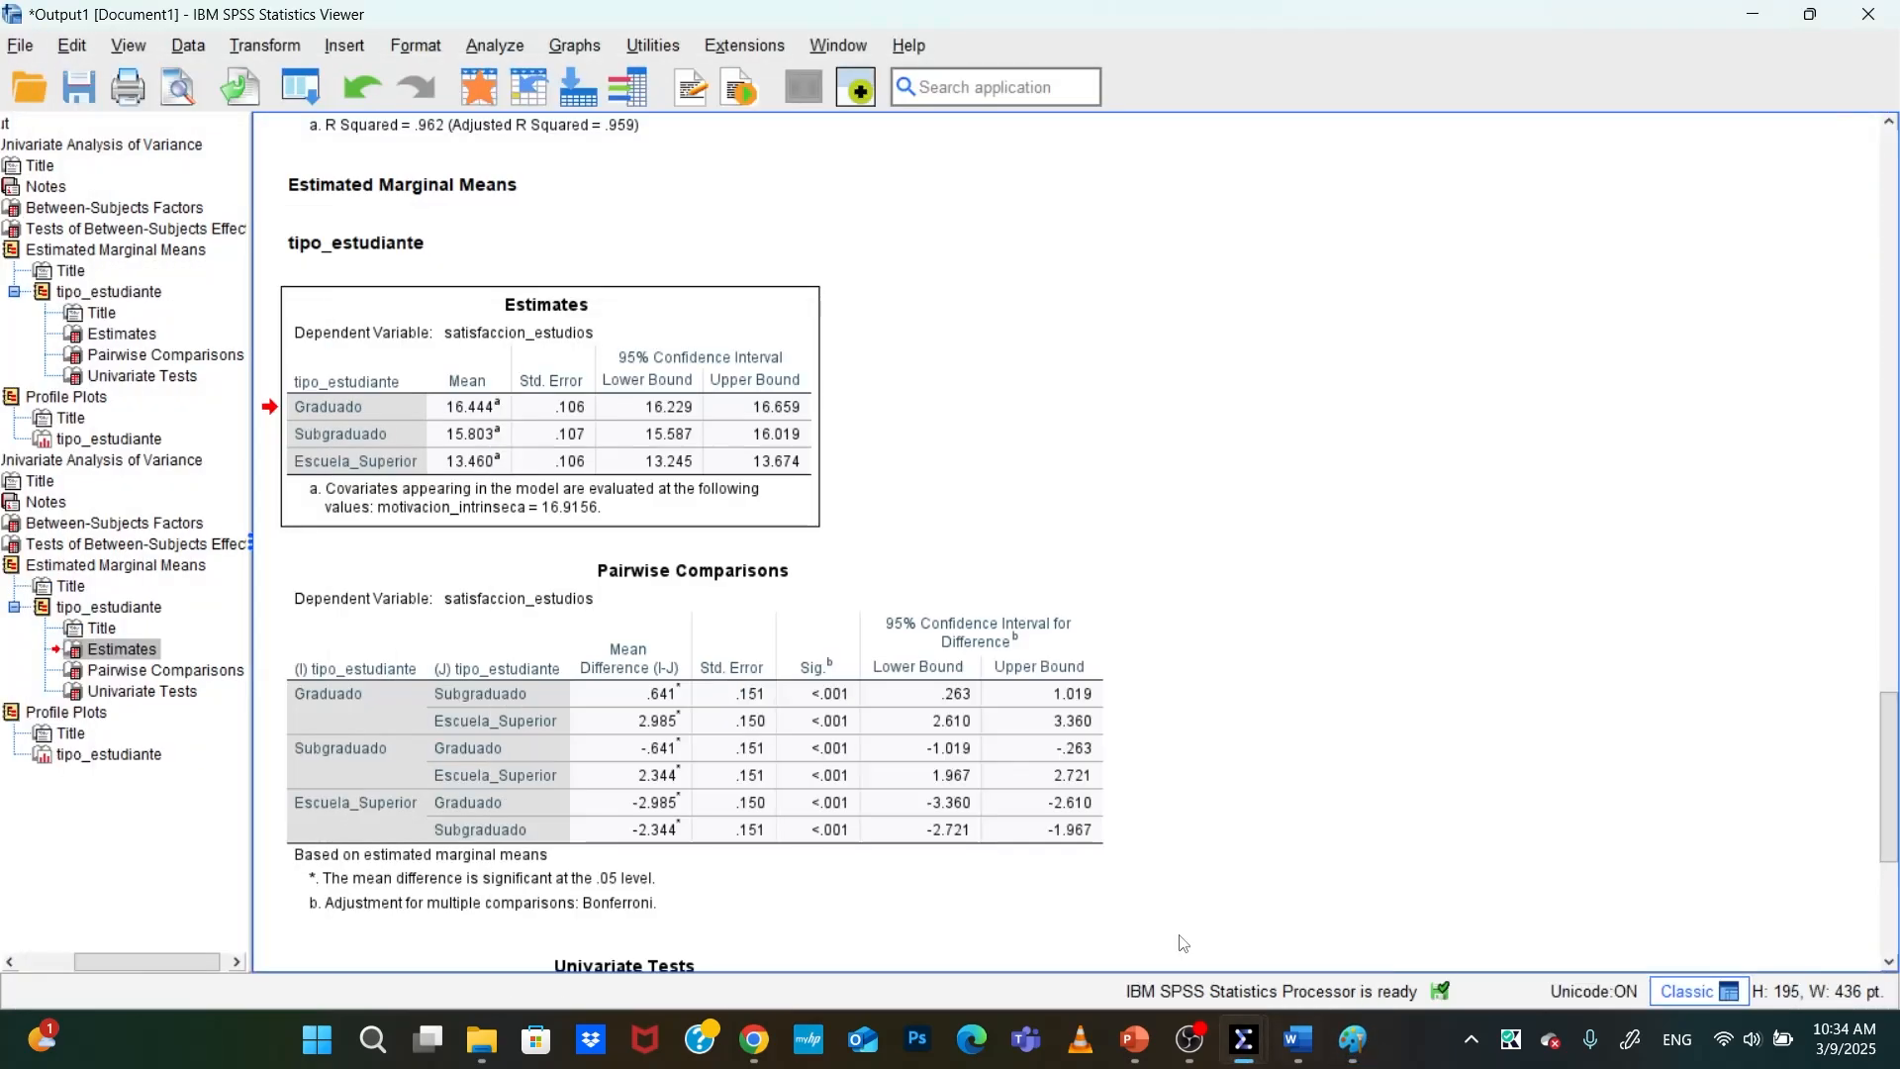
{"action": "right_click", "coordinate": [884, 797]}
{"action": "left_click", "coordinate": [936, 881]}
{"action": "left_click", "coordinate": [1299, 1041]}
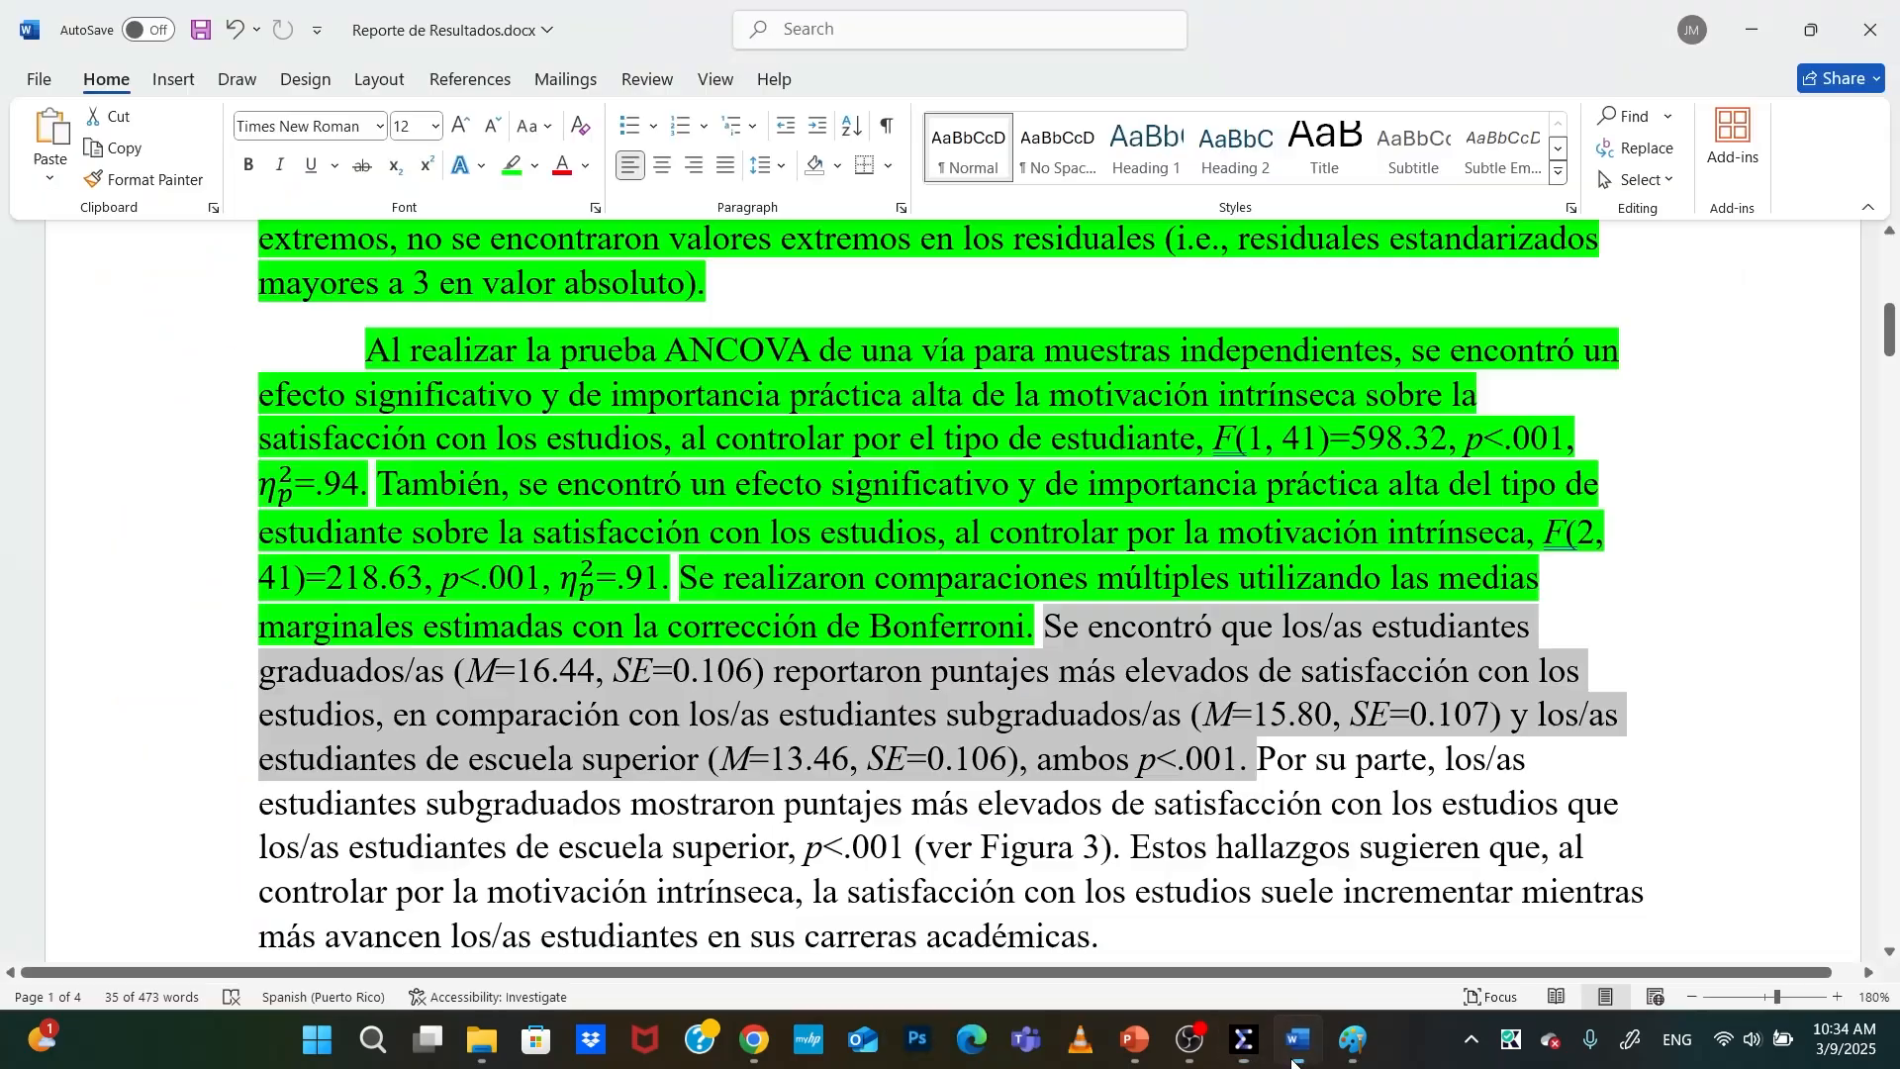
{"action": "key", "text": "ctrl+v"}
{"action": "key", "text": "ctrl+z"}
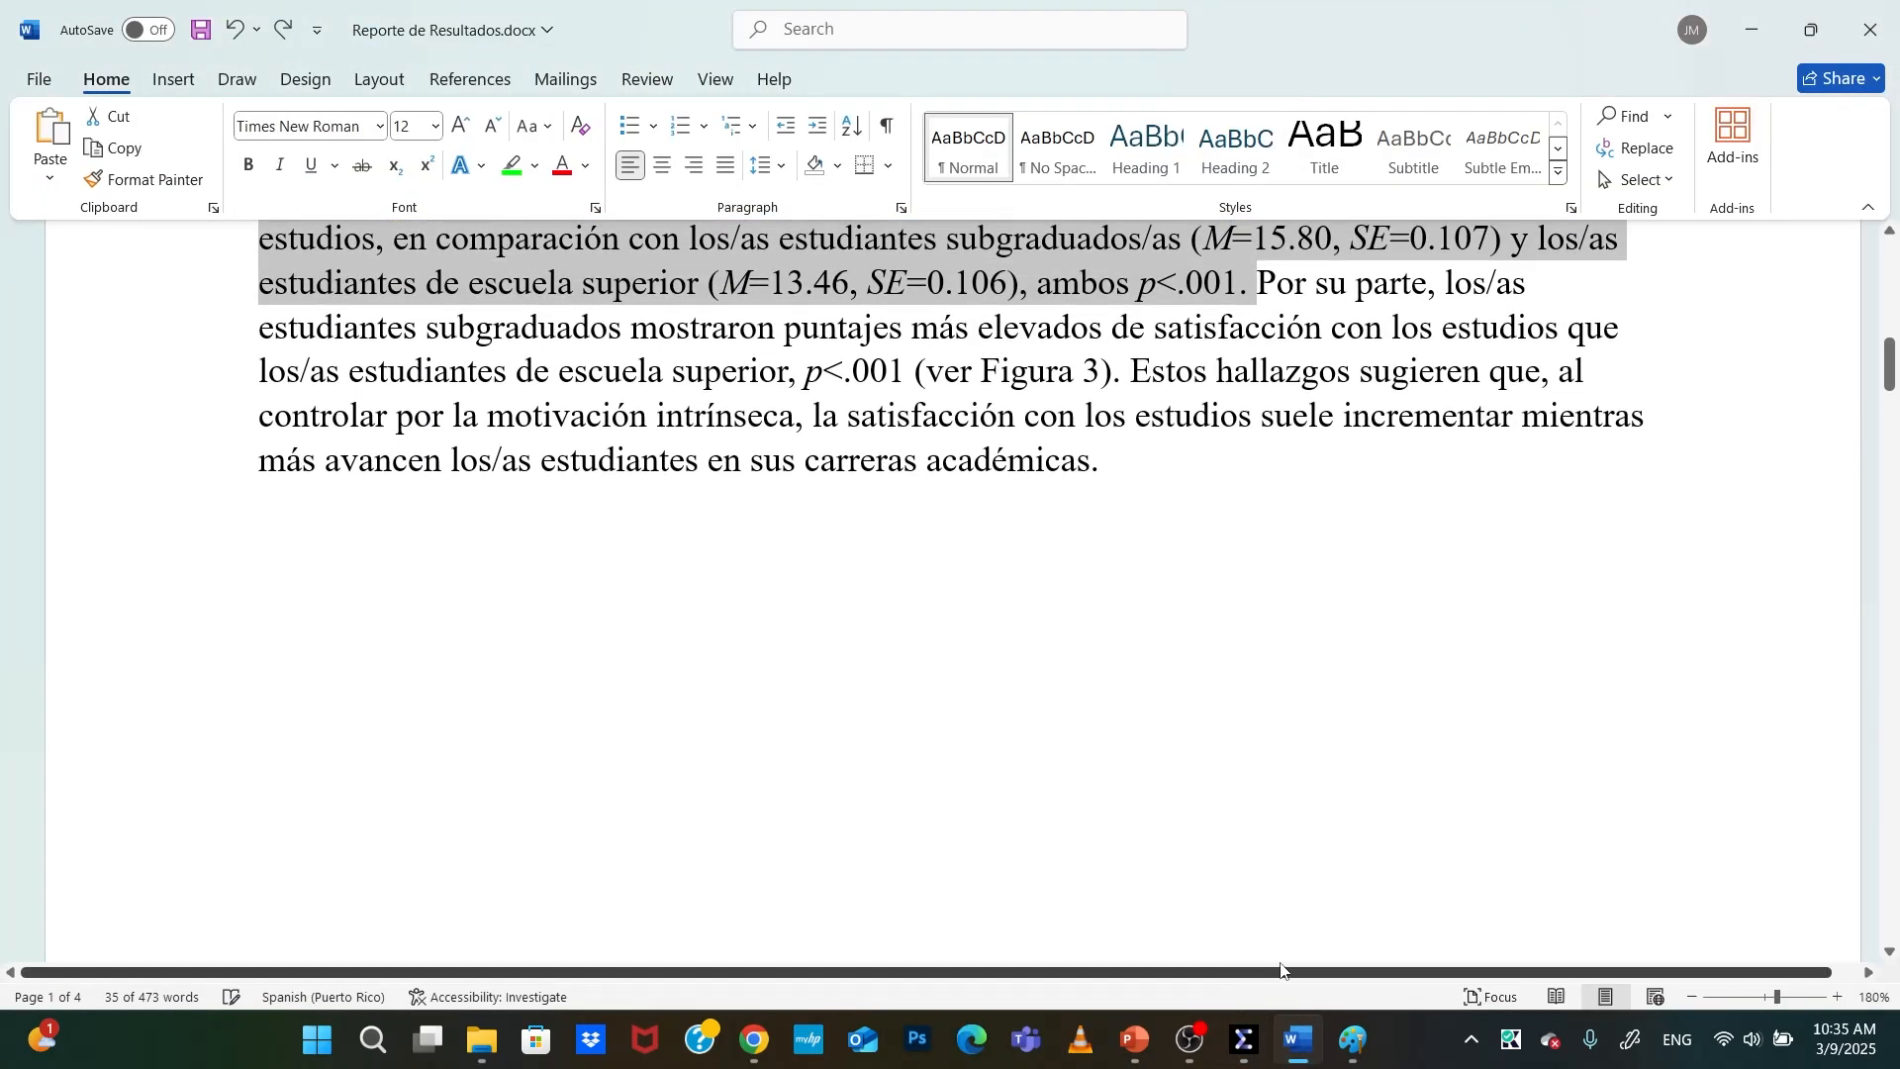
Switch to Paint, paste the copied Pairwise Comparisons table onto the canvas and adjust its position slightly
{"action": "left_click", "coordinate": [1356, 1041]}
{"action": "key", "text": "ctrl+v"}
{"action": "scroll", "coordinate": [844, 478], "scroll_direction": "down", "scroll_amount": 1}
{"action": "left_click_drag", "start_coordinate": [843, 478], "coordinate": [838, 478]}
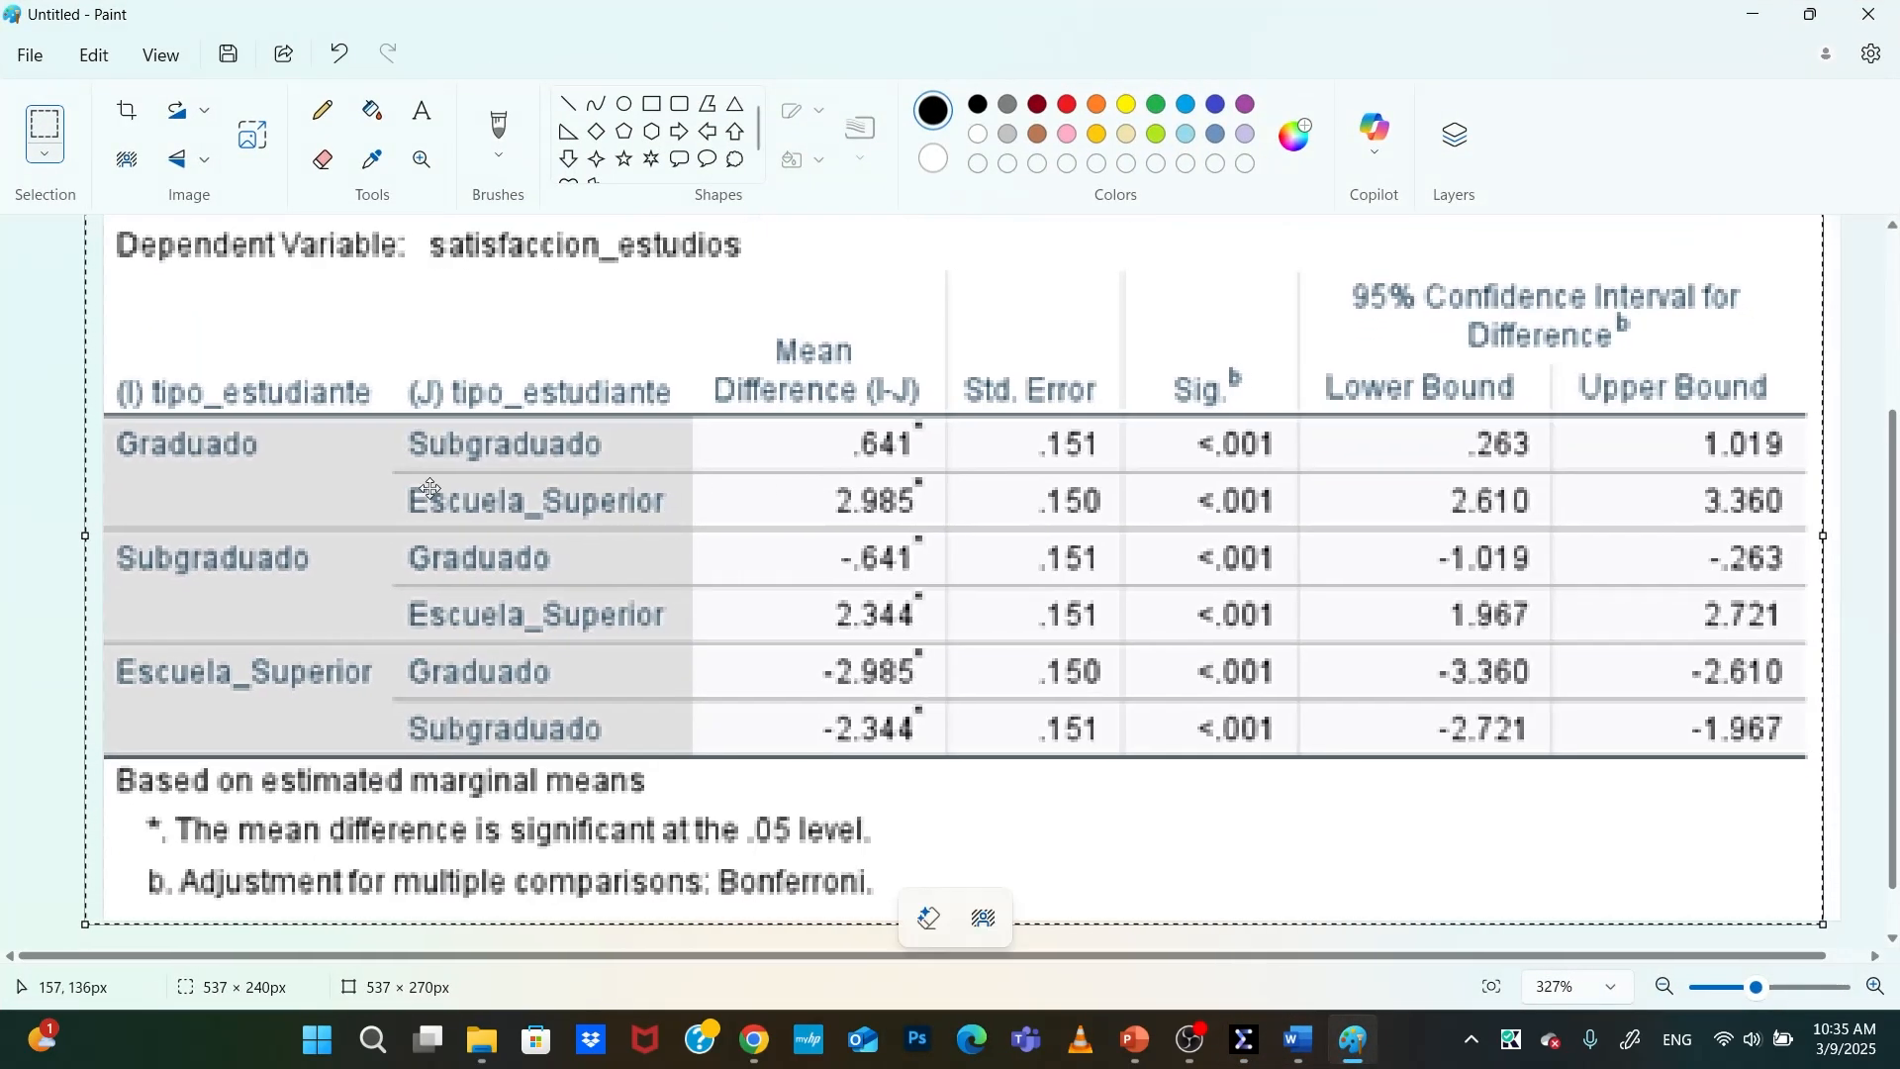
Draw red lines in the table linking Graduado to Subgraduado and Escuela_Superior, and Subgraduado to Escuela_Superior
{"action": "left_click", "coordinate": [570, 104]}
{"action": "left_click", "coordinate": [1067, 105]}
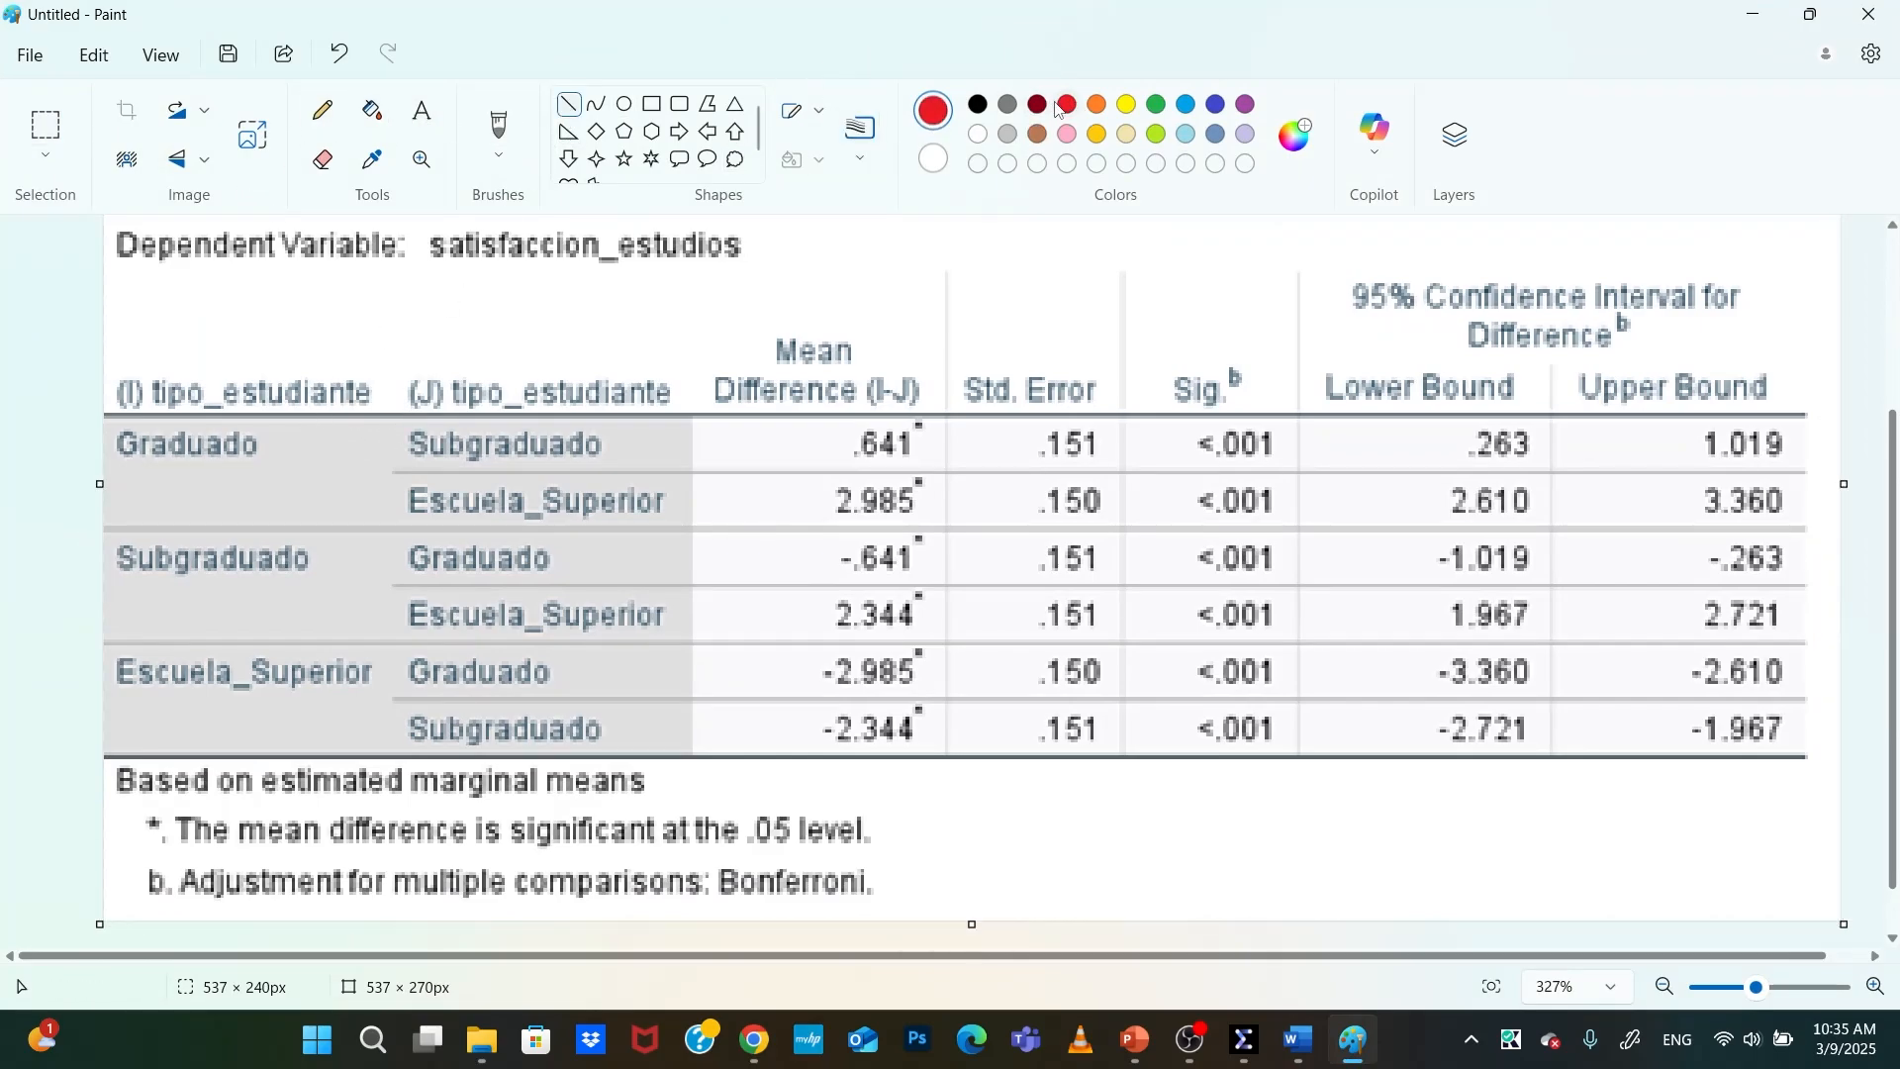
{"action": "mouse_move", "coordinate": [284, 452]}
{"action": "left_mouse_down"}
{"action": "mouse_move", "coordinate": [420, 422]}
{"action": "mouse_move", "coordinate": [413, 438]}
{"action": "left_mouse_up"}
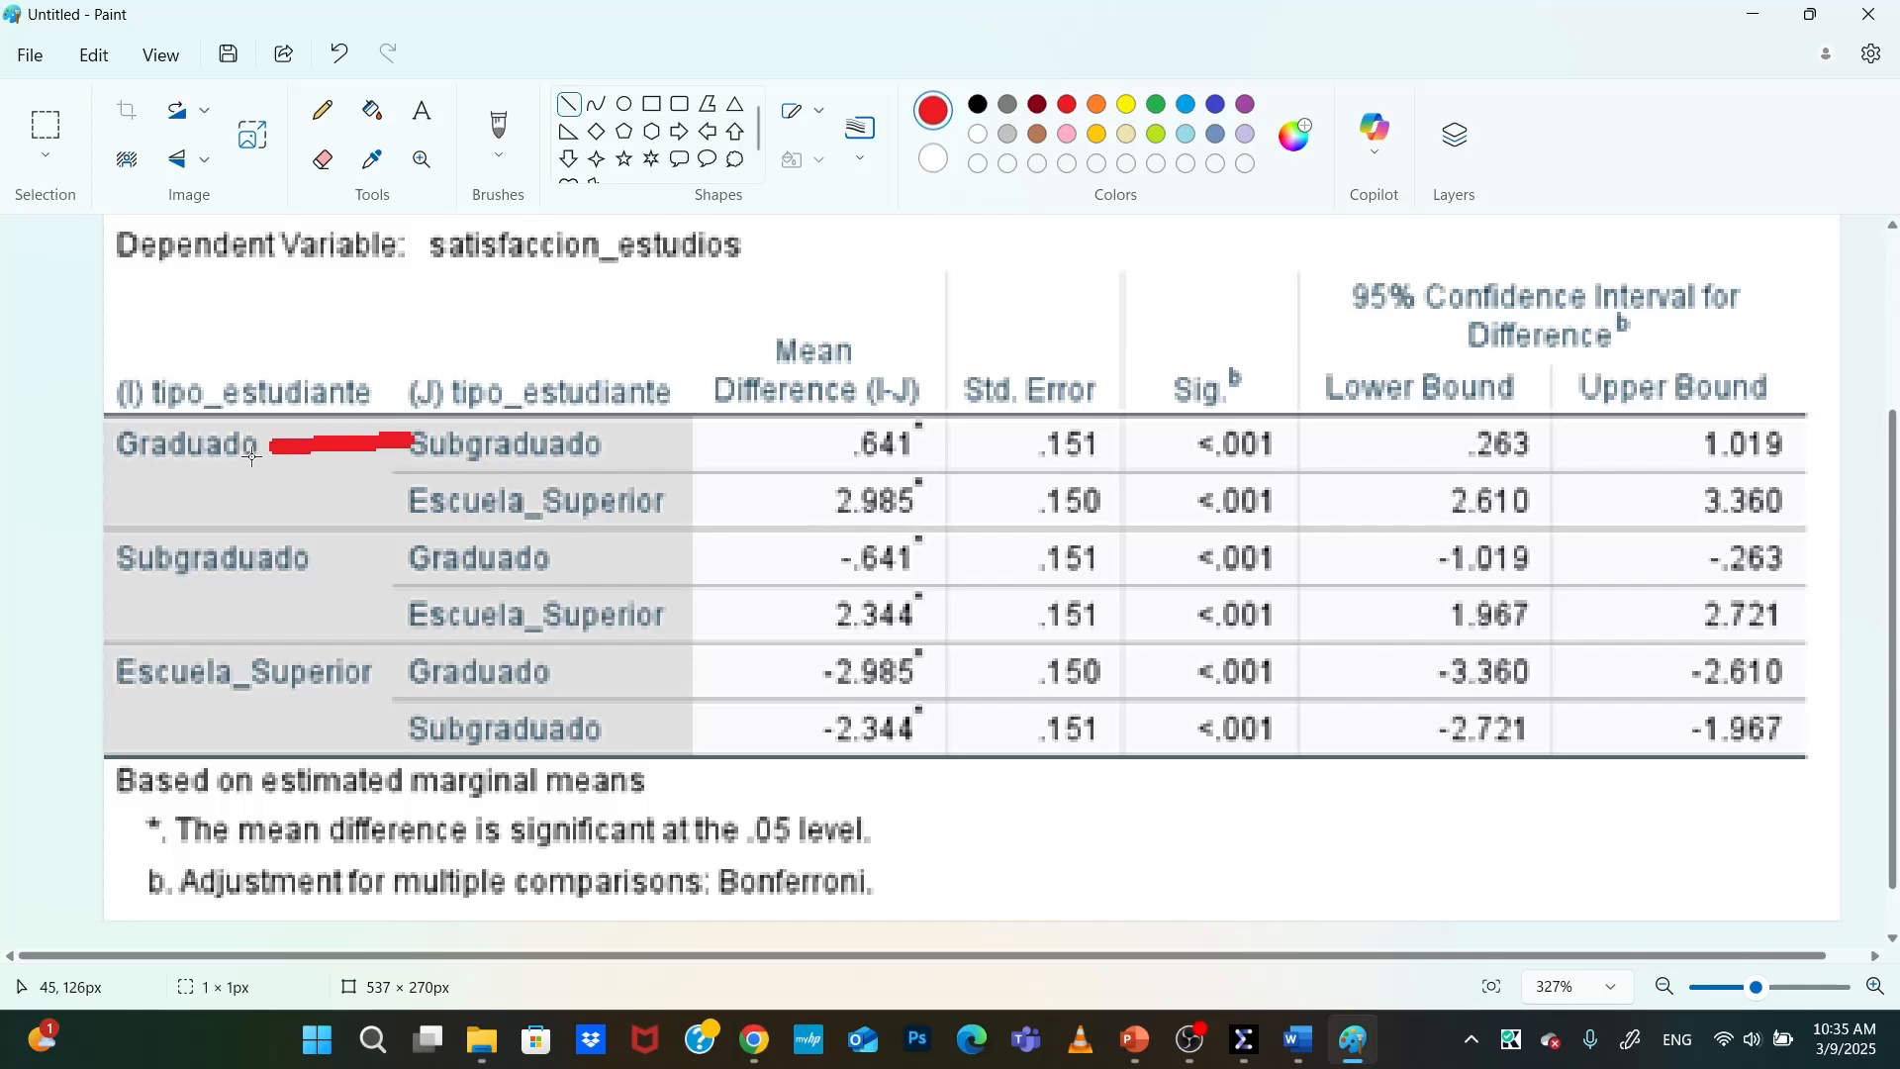
{"action": "left_click_drag", "start_coordinate": [248, 453], "coordinate": [404, 509]}
{"action": "left_click_drag", "start_coordinate": [303, 564], "coordinate": [400, 628]}
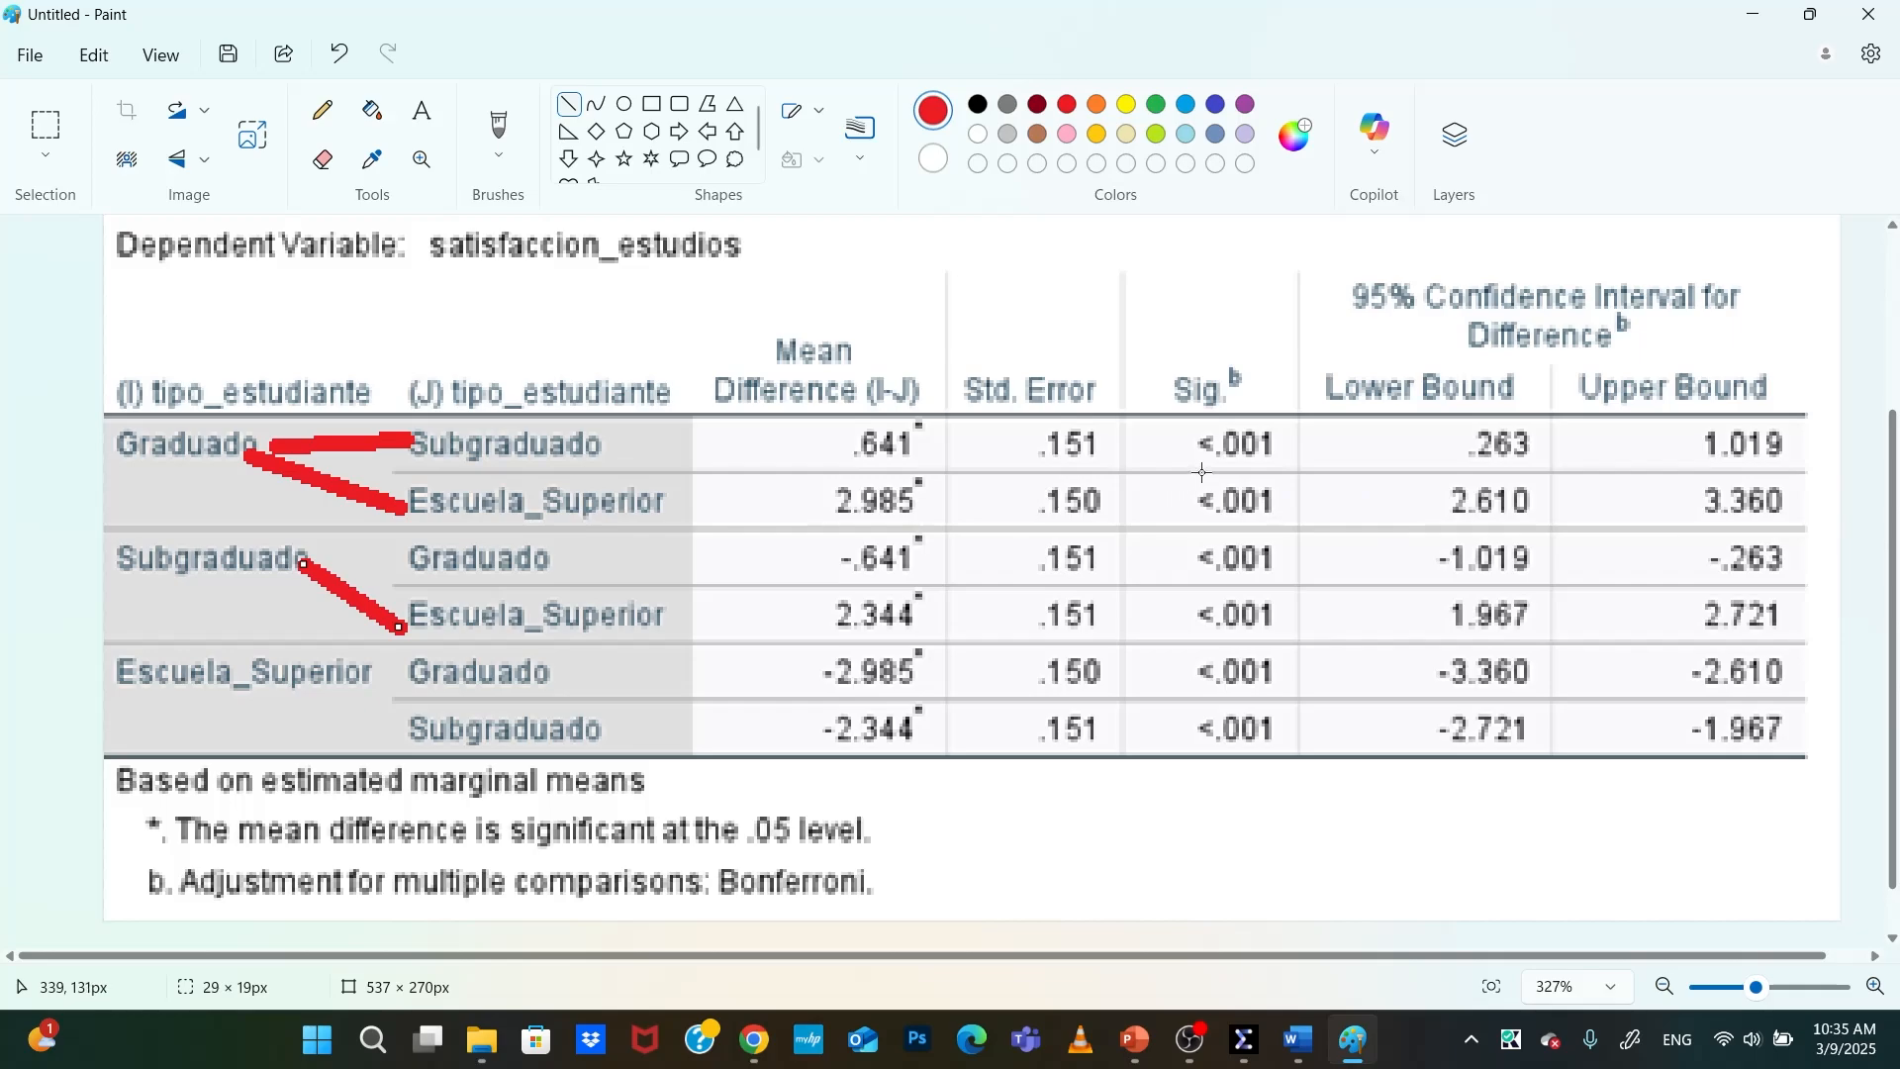
Underline in red the Sig. values for Graduado–Subgraduado, Graduado–Escuela_Superior and Subgraduado–Escuela_Superior
{"action": "left_click_drag", "start_coordinate": [1200, 473], "coordinate": [1273, 470]}
{"action": "left_click_drag", "start_coordinate": [1200, 532], "coordinate": [1270, 534]}
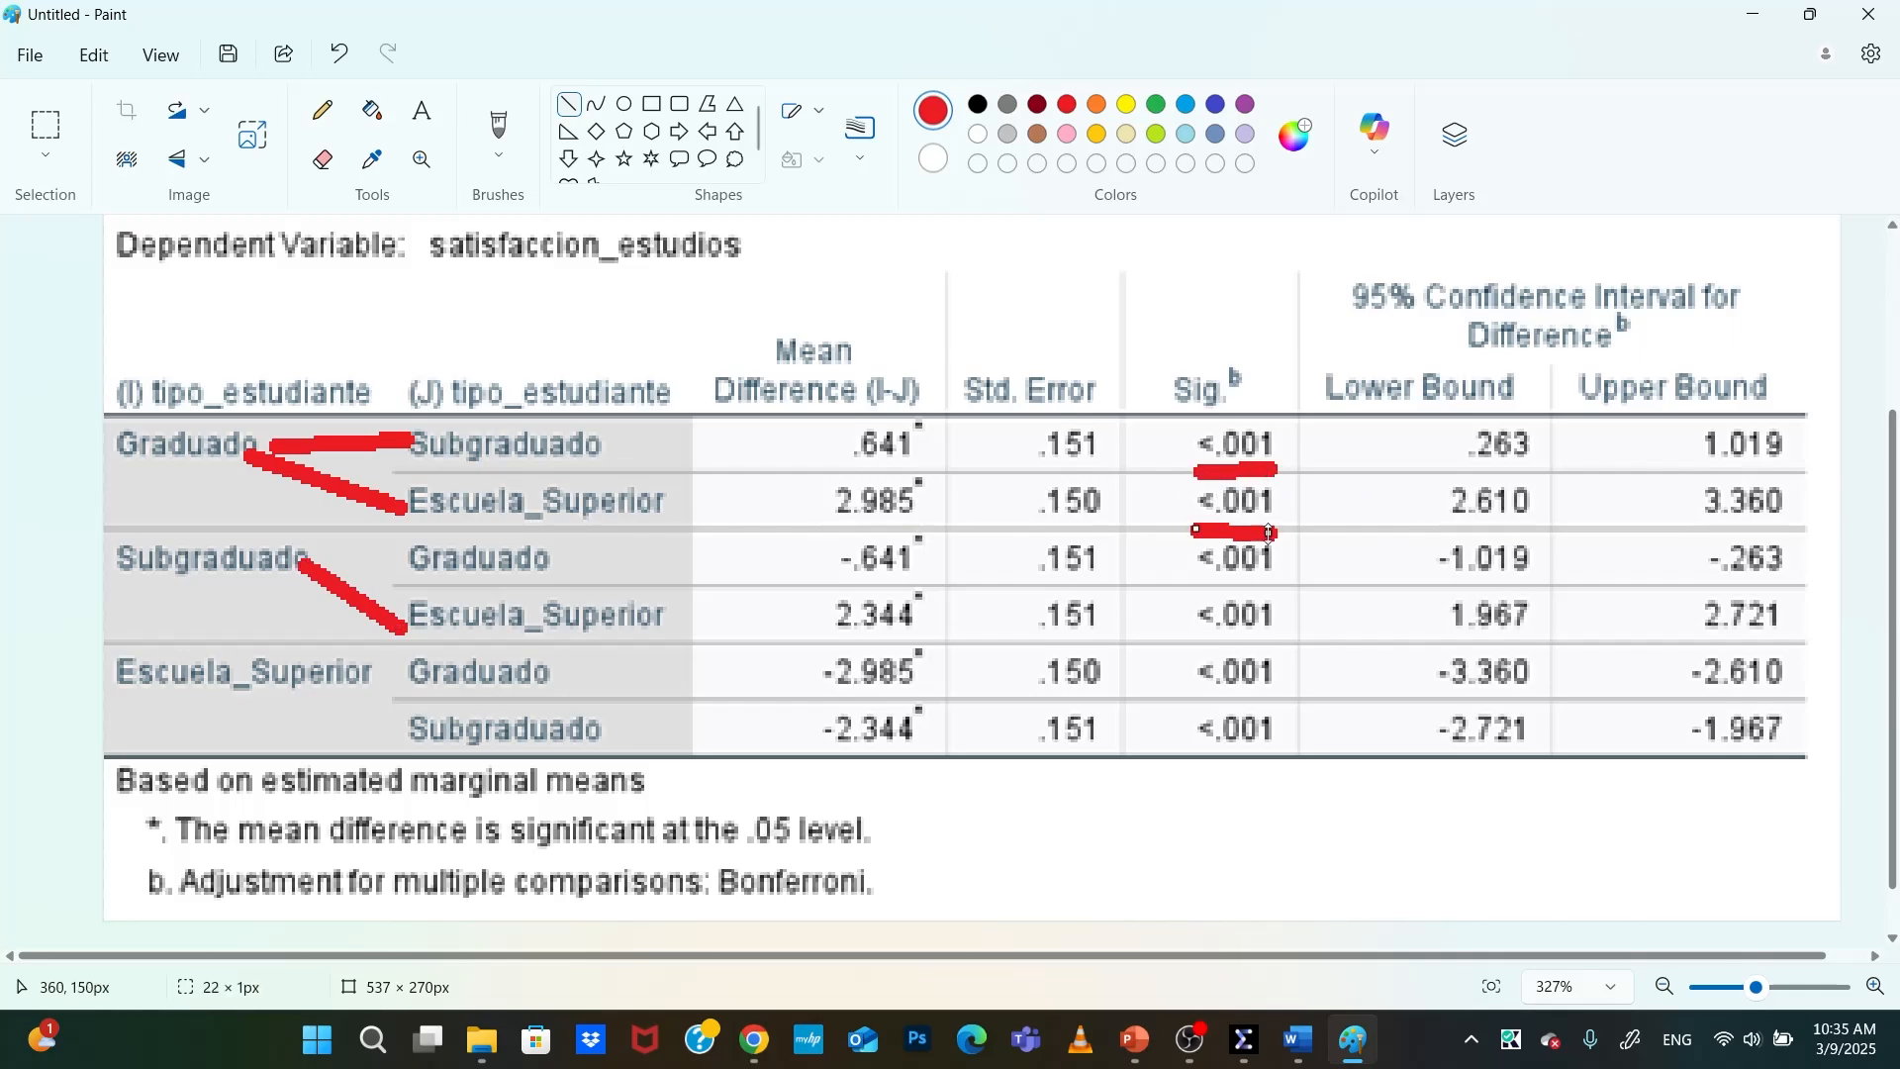
{"action": "left_click_drag", "start_coordinate": [1191, 637], "coordinate": [1269, 638]}
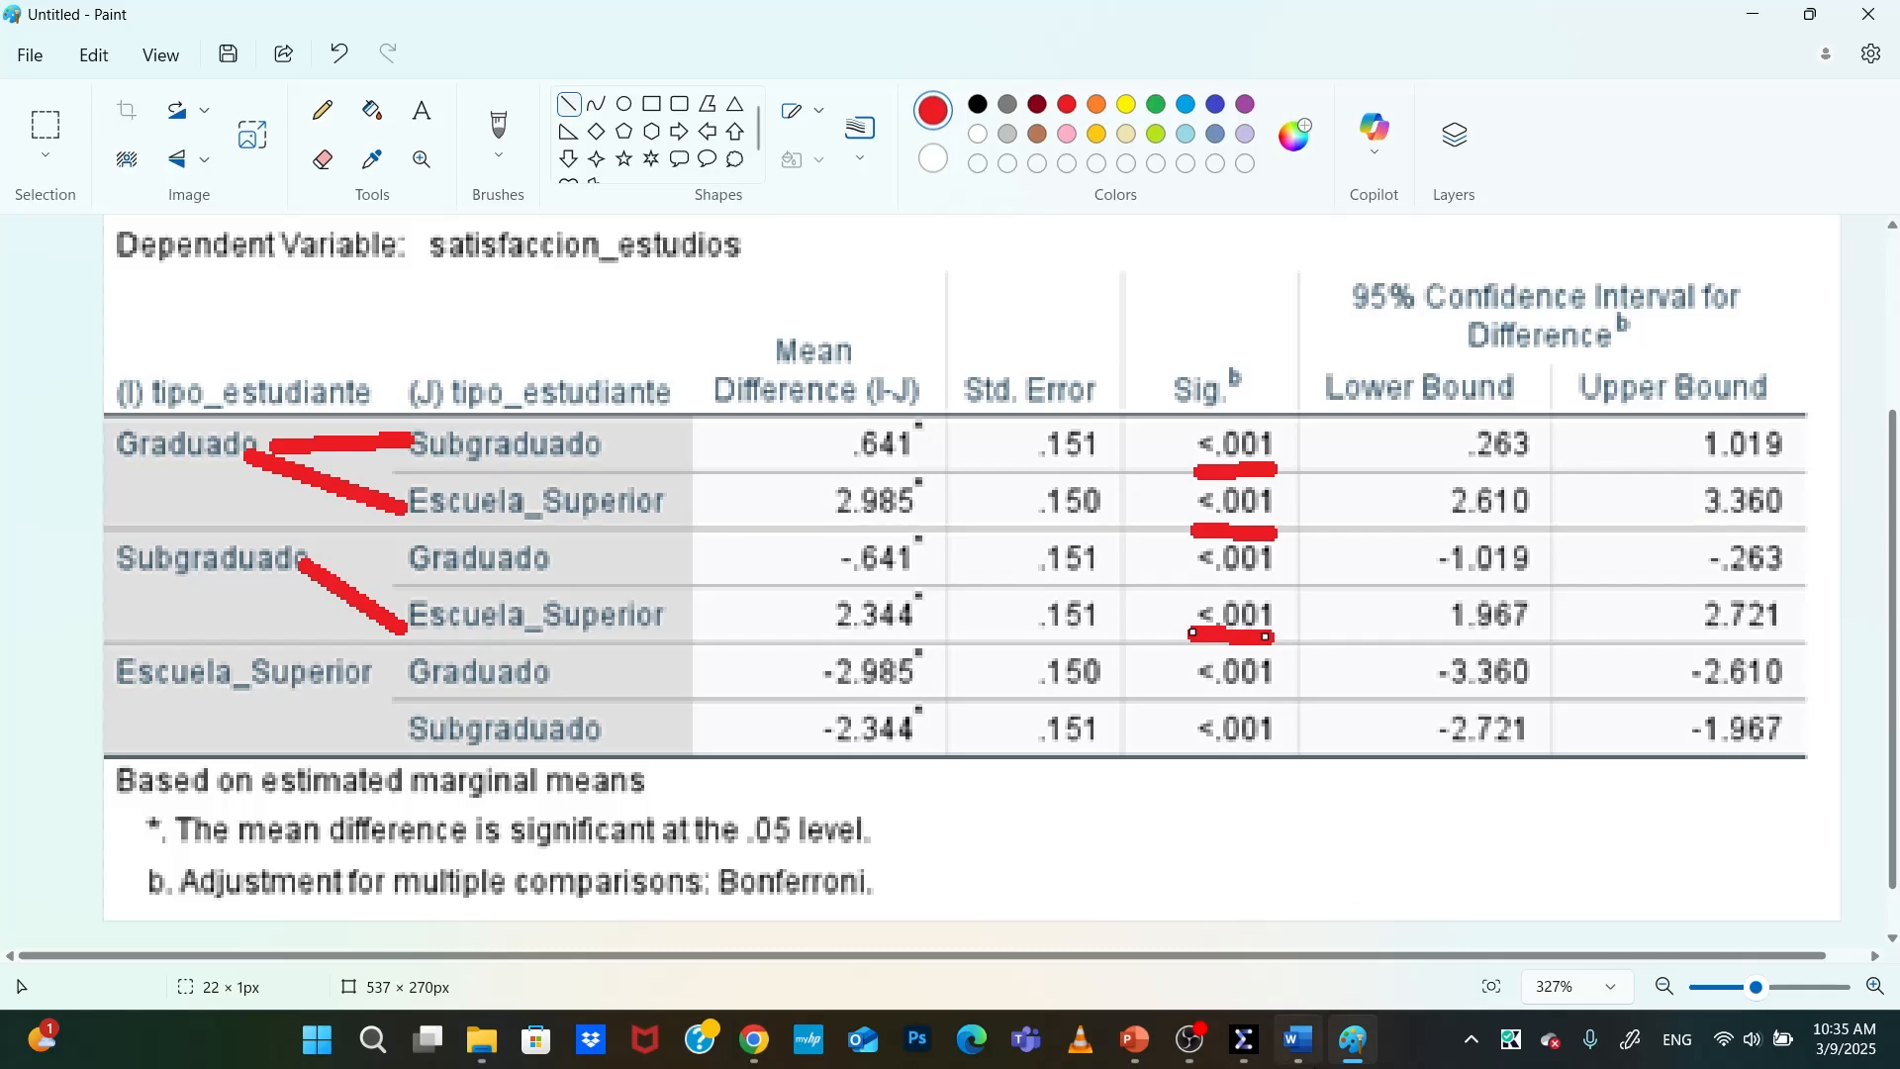
Switch to Word and highlight in green the selected sentence comparing the graduados/as with the other two student groups
{"action": "left_click", "coordinate": [1302, 1041]}
{"action": "scroll", "coordinate": [1042, 448], "scroll_direction": "up", "scroll_amount": 3}
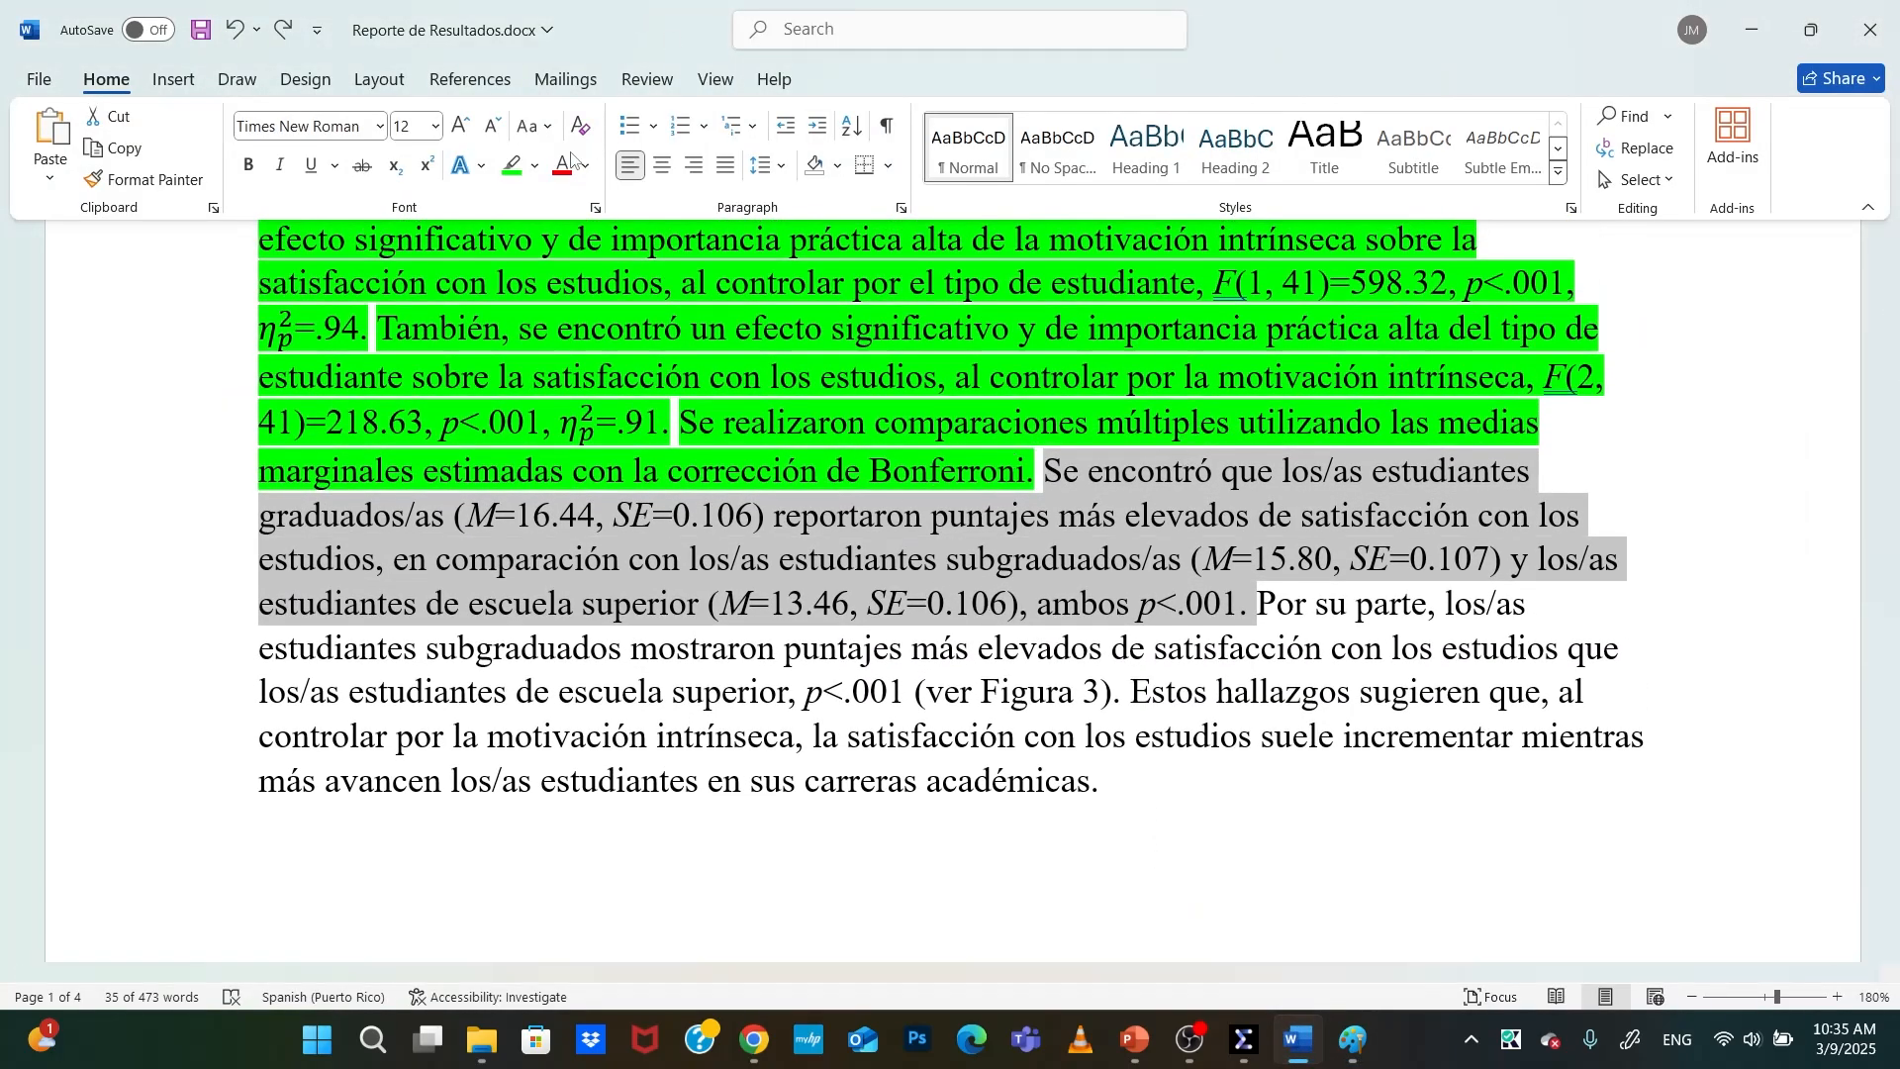
{"action": "left_click", "coordinate": [511, 165]}
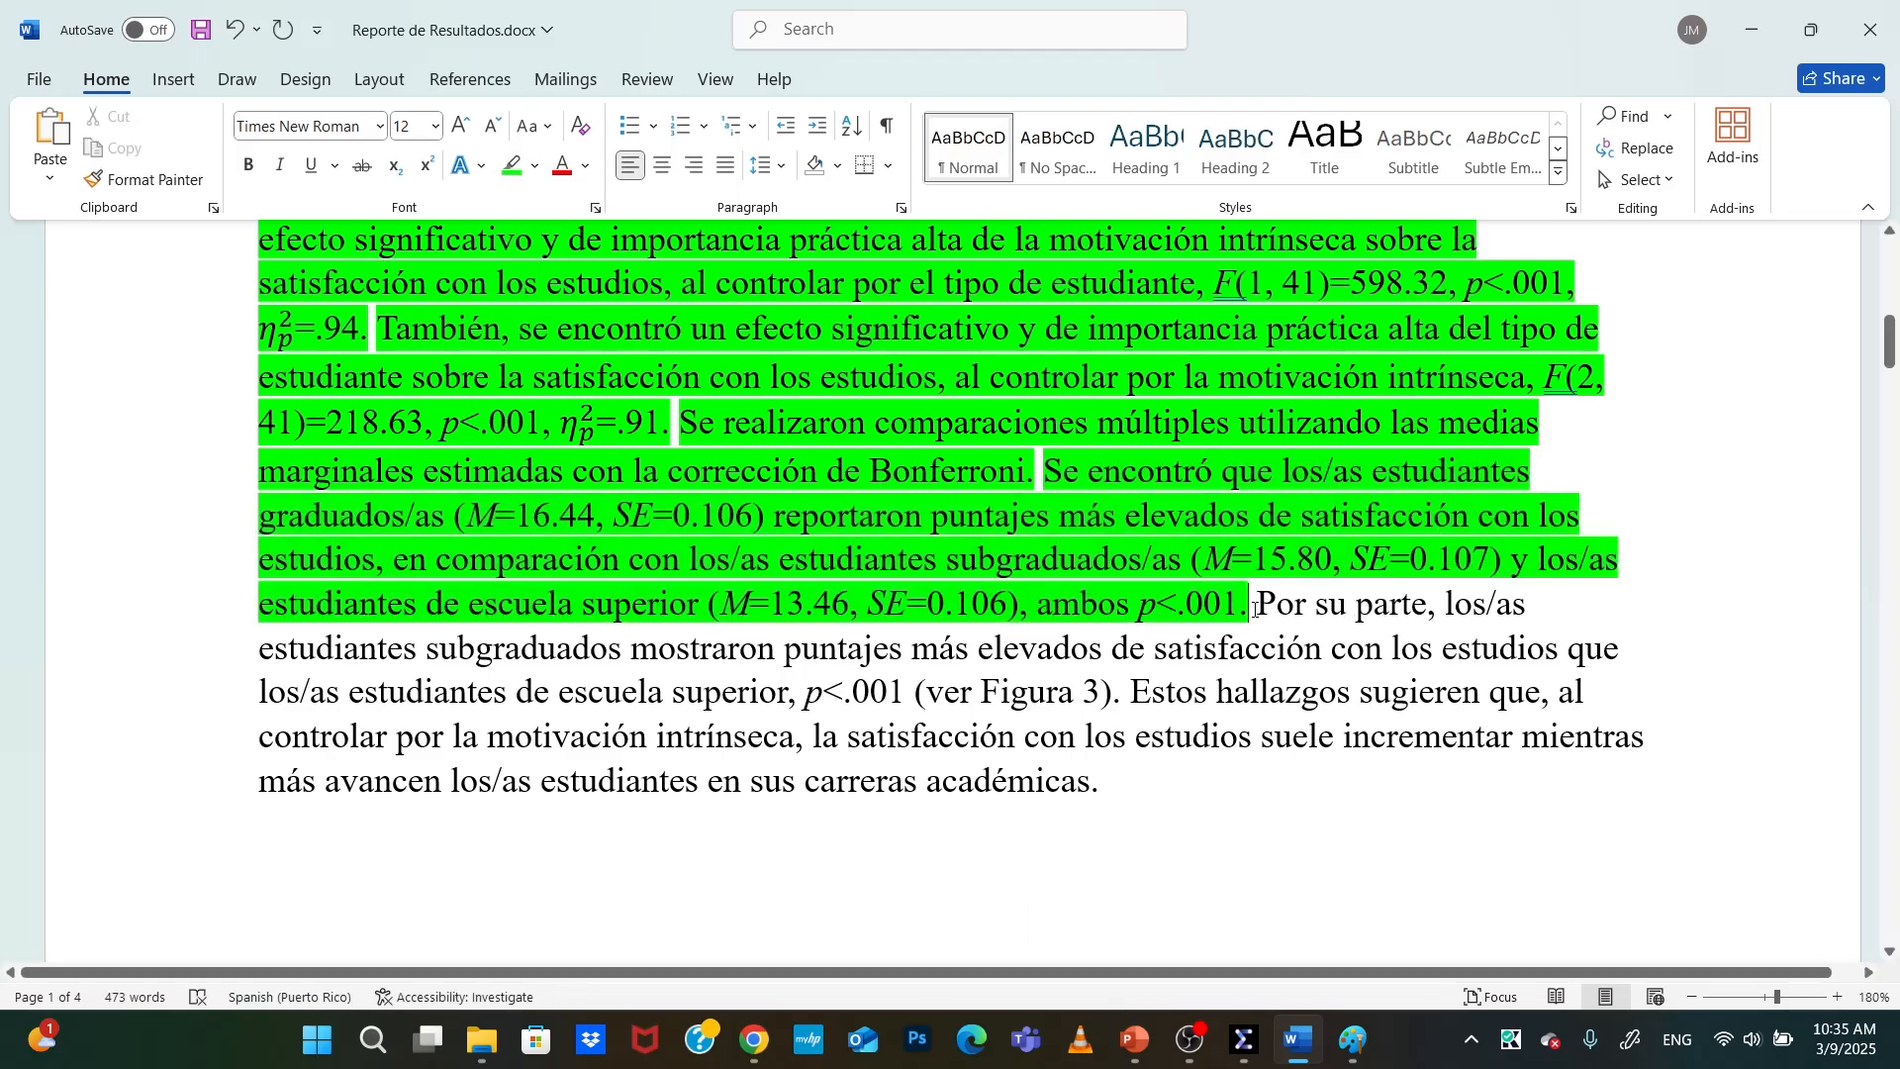
Check the comparisons table in Paint, and highlight in green the Word sentence from "Por su parte" to "(ver Figura 3)."
{"action": "left_click_drag", "start_coordinate": [1270, 604], "coordinate": [1030, 690]}
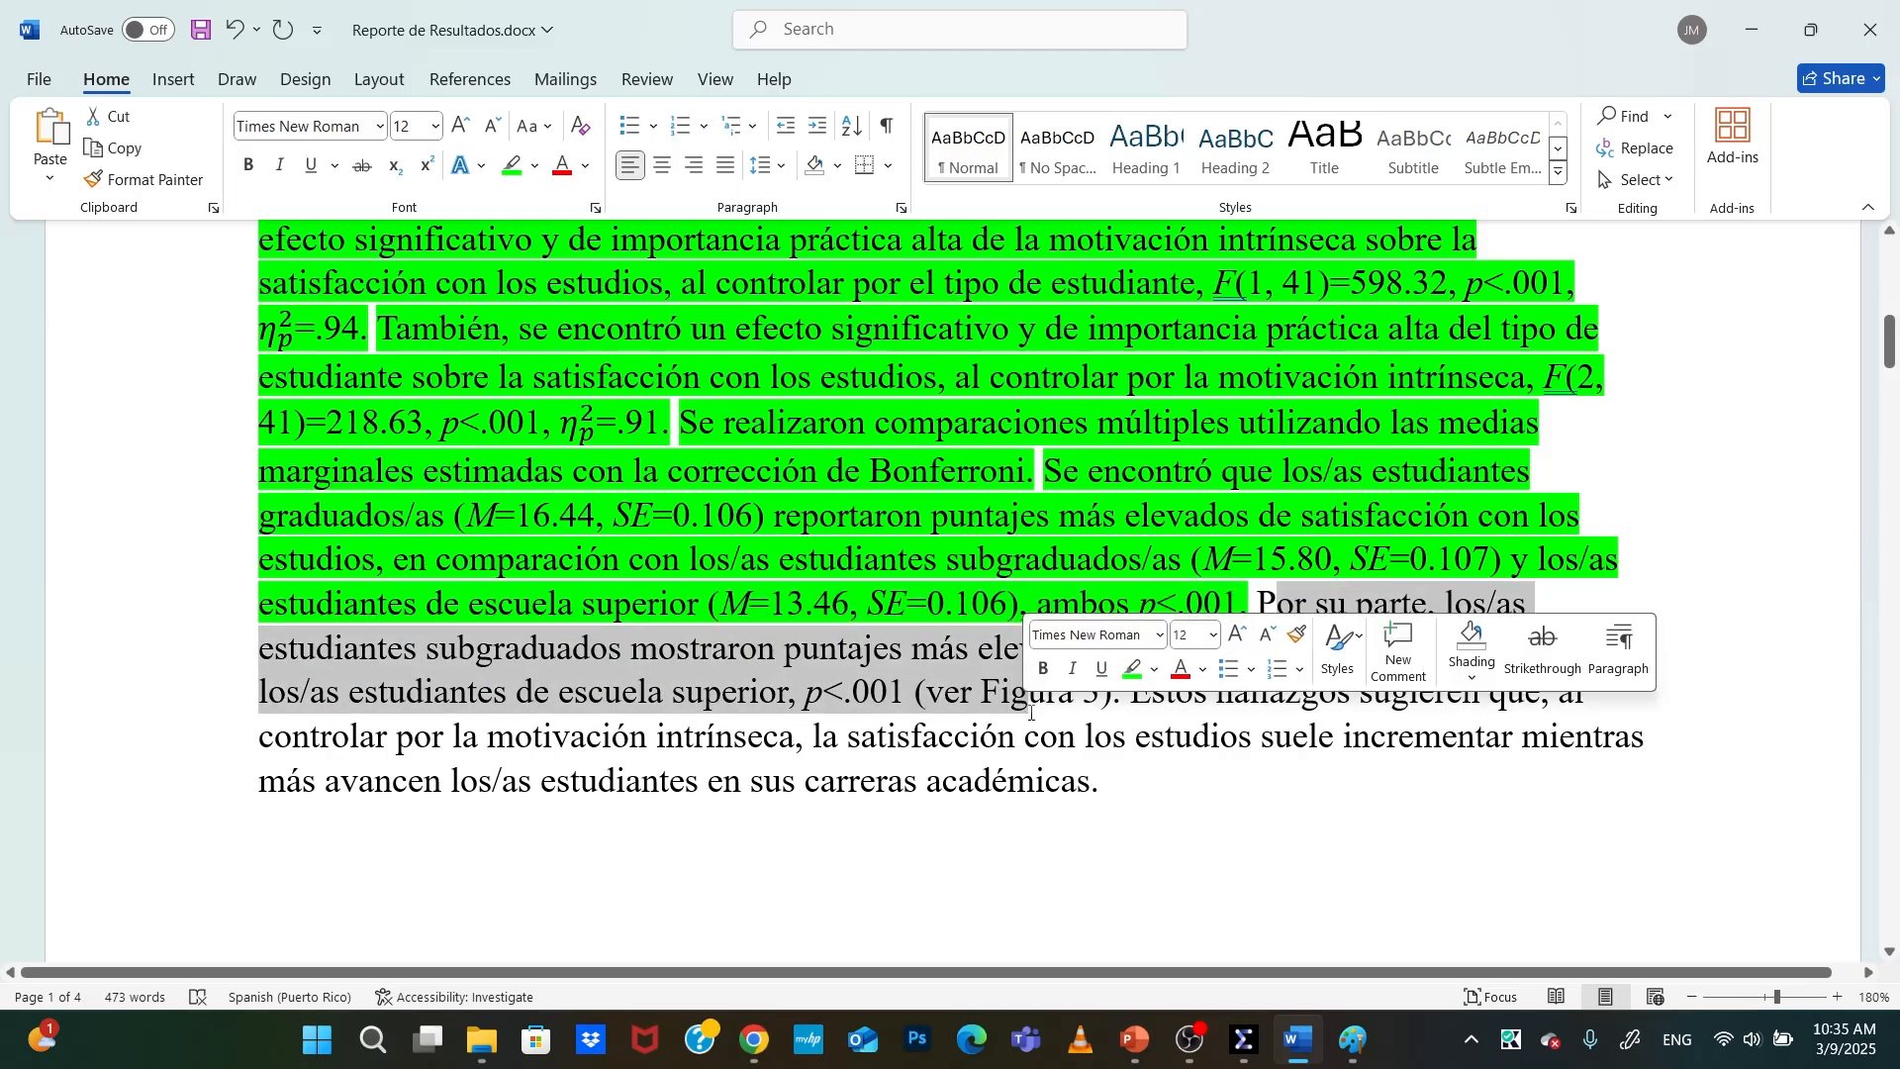
{"action": "left_click", "coordinate": [1286, 1049]}
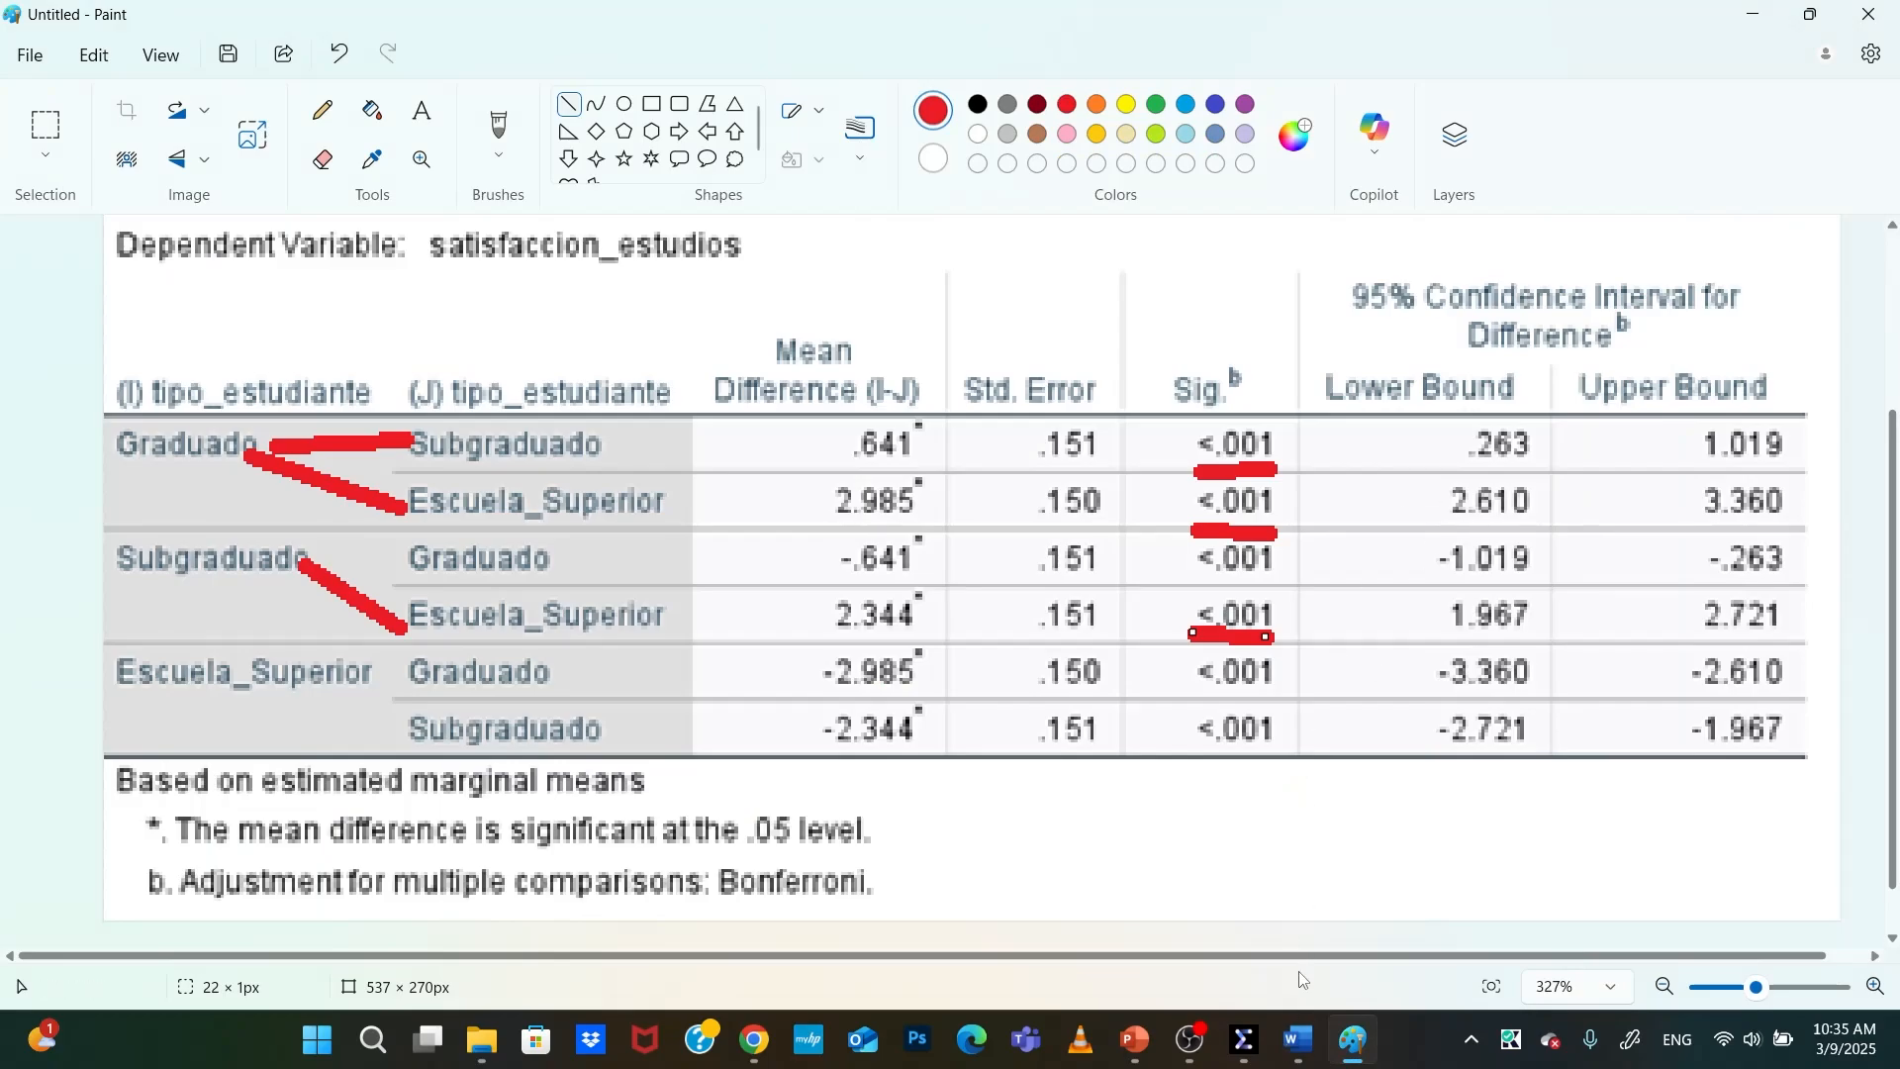
{"action": "left_click", "coordinate": [1304, 1049]}
{"action": "left_click", "coordinate": [1132, 652]}
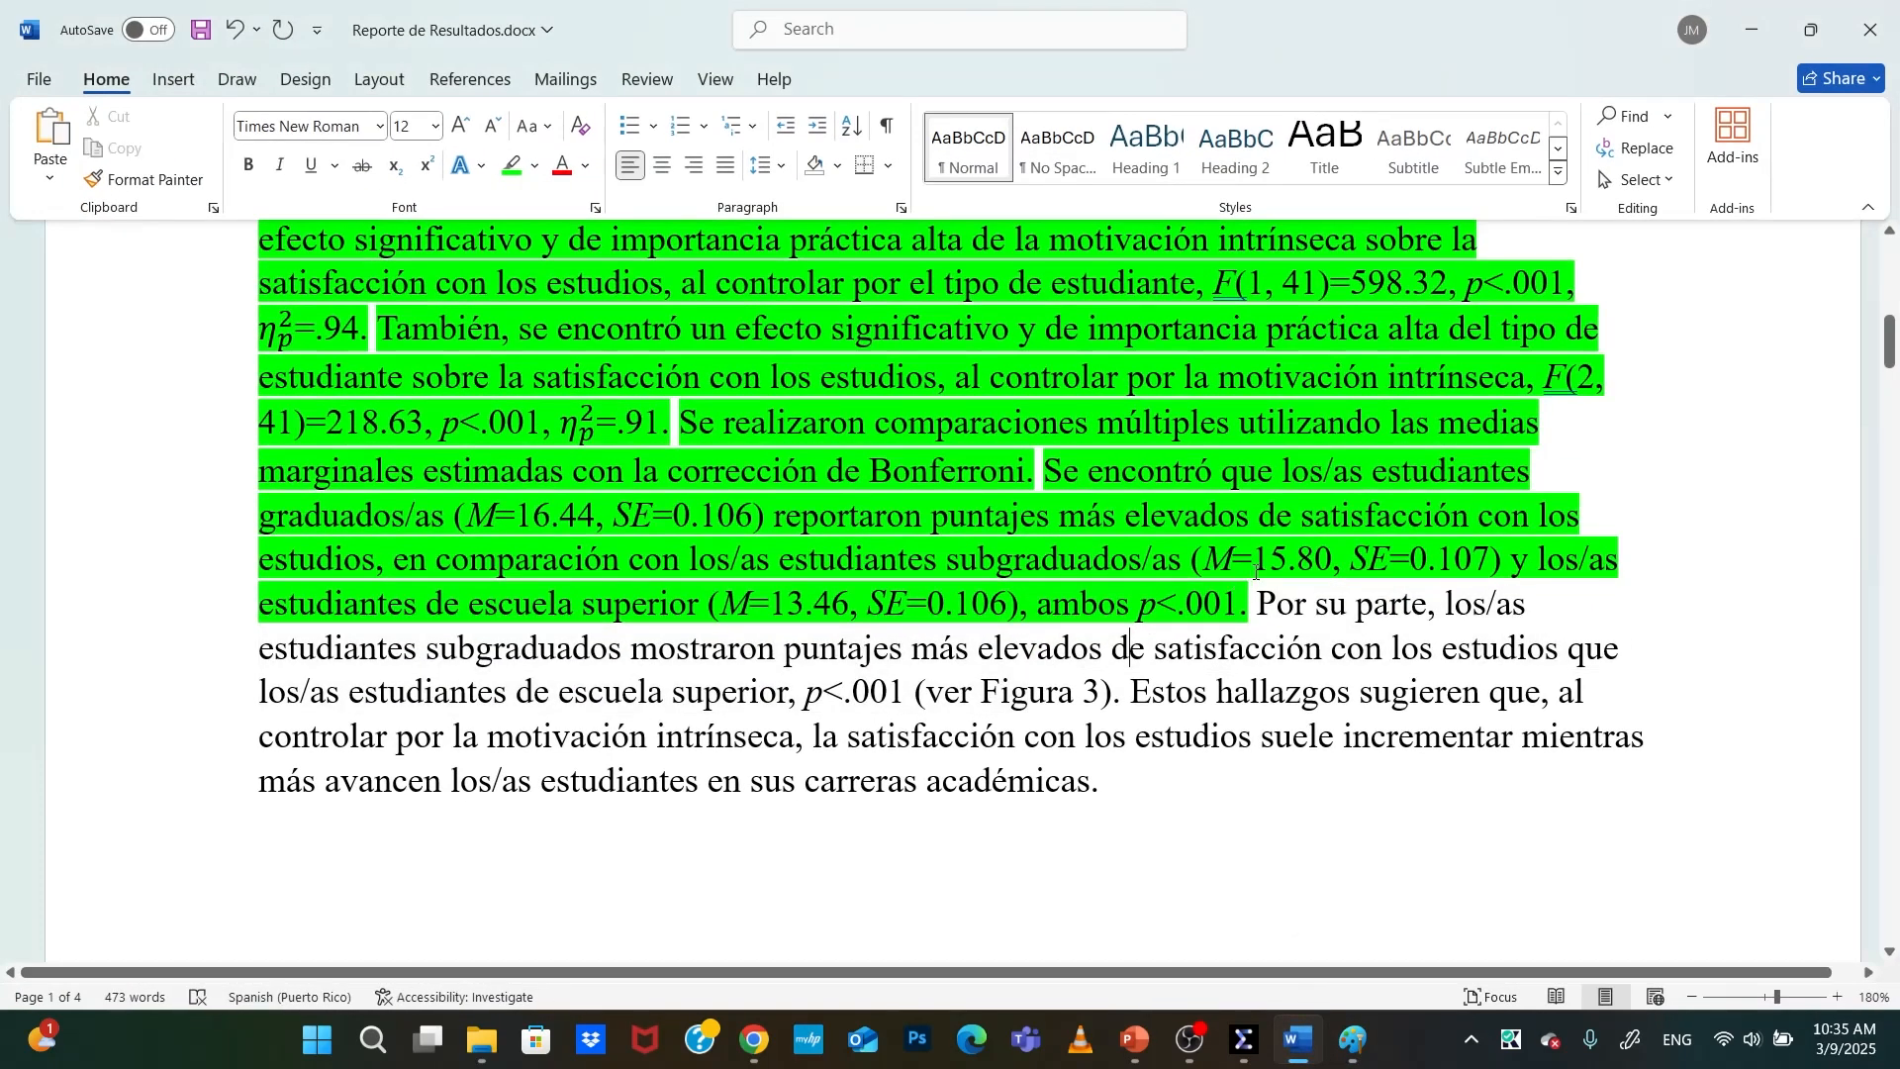
{"action": "left_click_drag", "start_coordinate": [1271, 603], "coordinate": [1125, 693]}
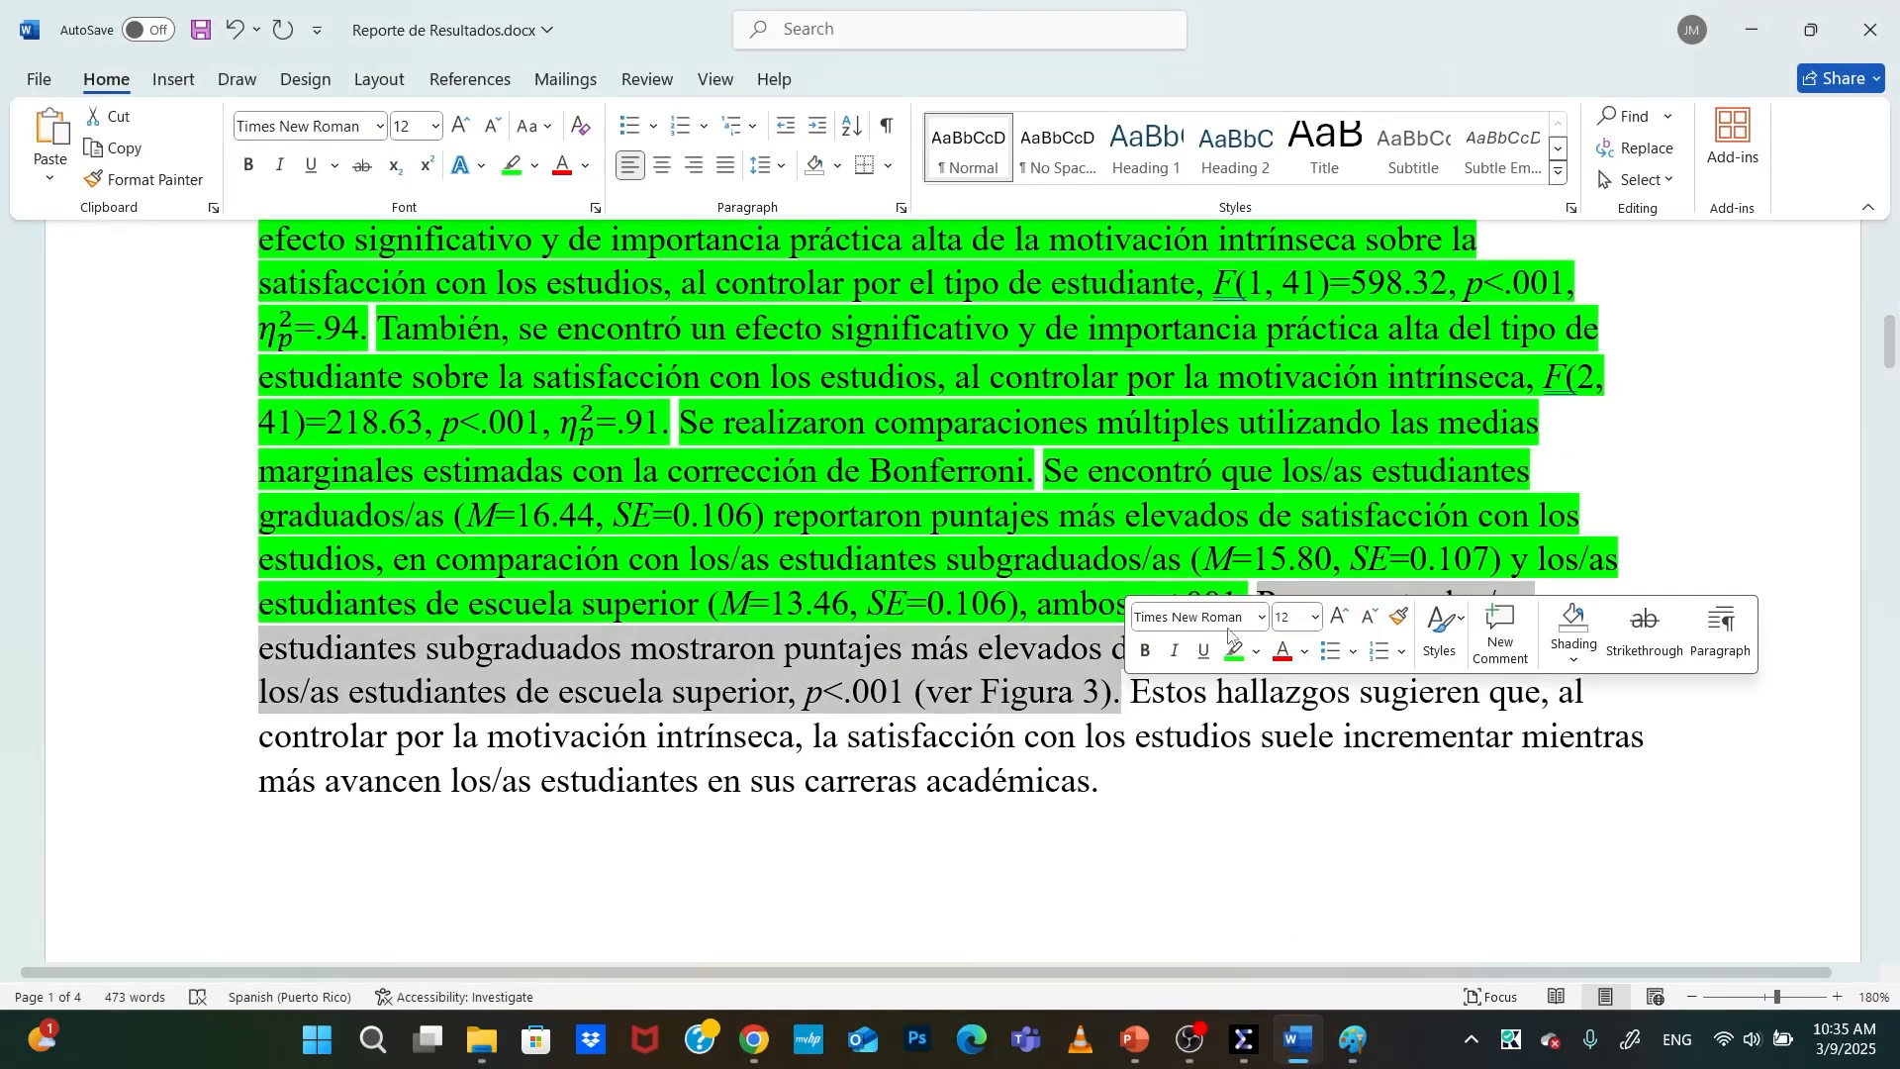
{"action": "left_click", "coordinate": [1227, 654]}
Examine the Figura 1 scatter diagram on linearity between the covariate and the dependent variable, including its caption
{"action": "scroll", "coordinate": [1001, 624], "scroll_direction": "down", "scroll_amount": 10}
{"action": "scroll", "coordinate": [1000, 623], "scroll_direction": "up", "scroll_amount": 5}
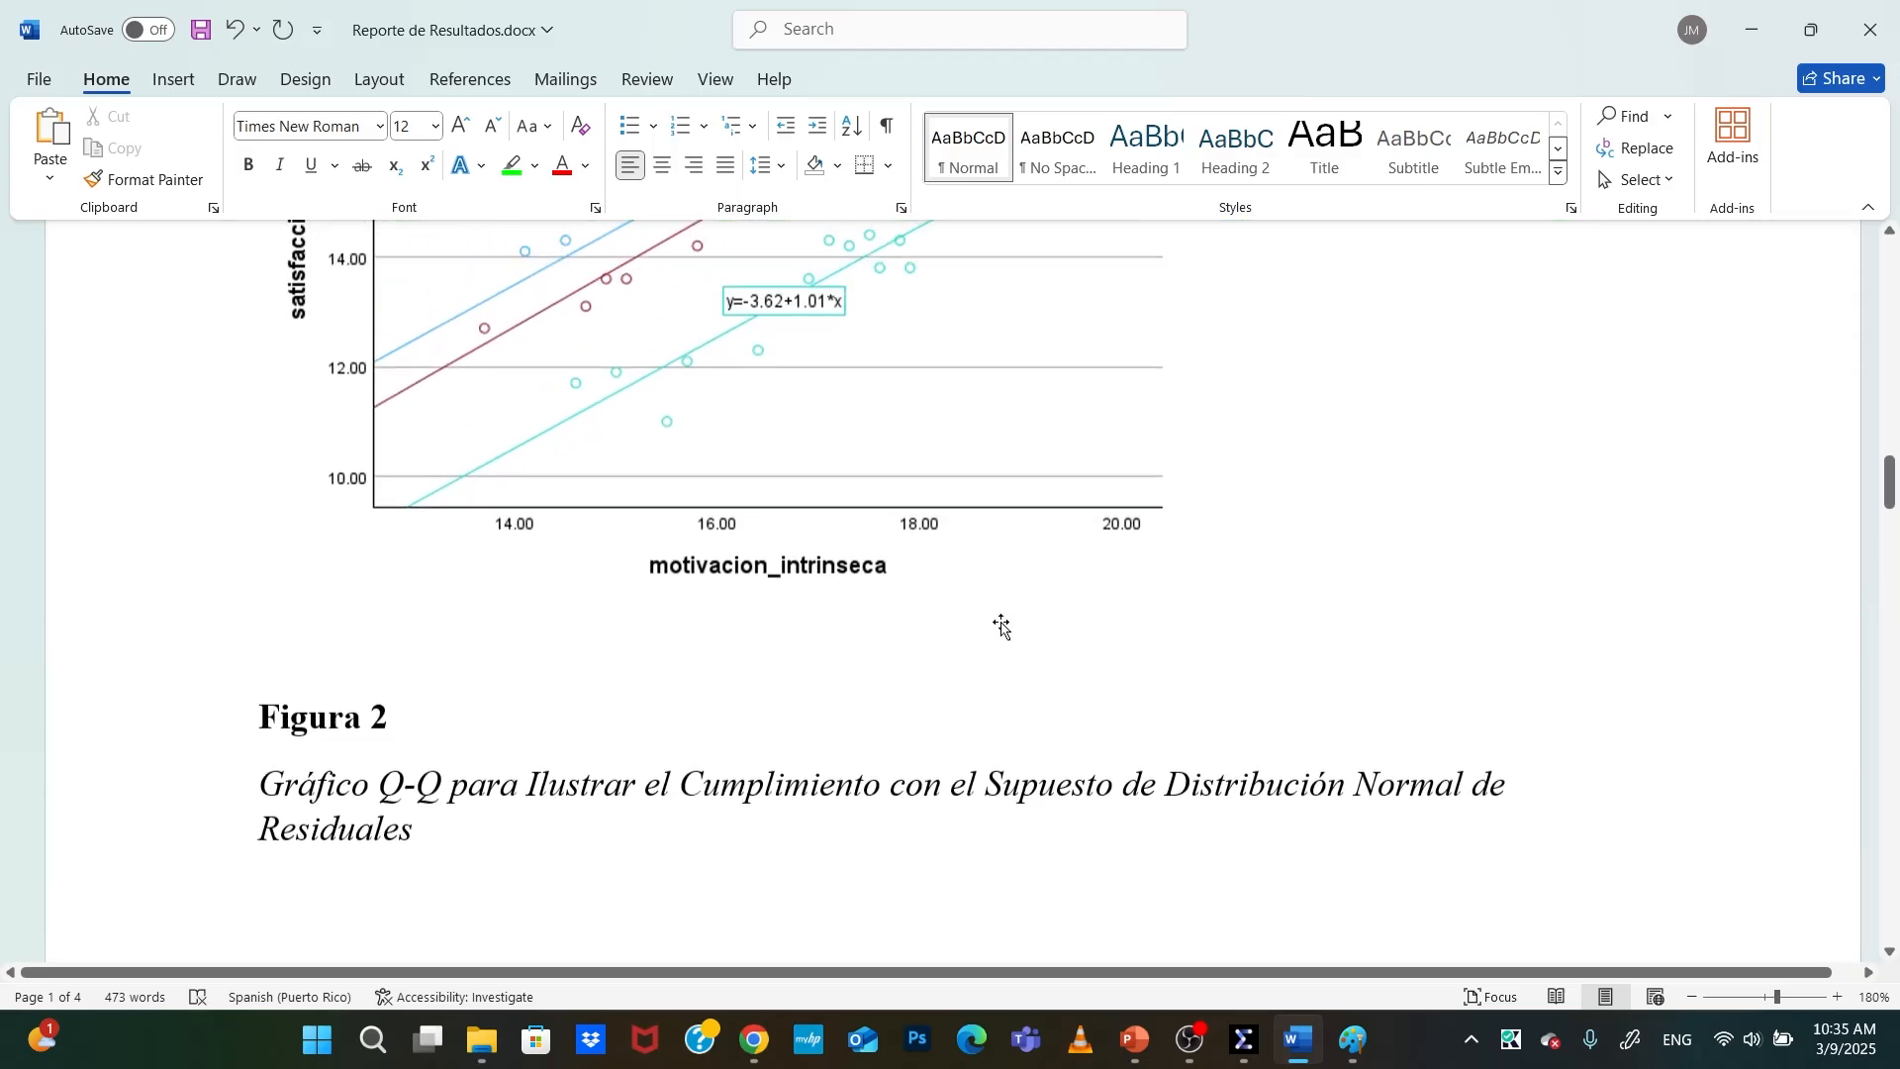
{"action": "scroll", "coordinate": [1001, 623], "scroll_direction": "down", "scroll_amount": 2}
{"action": "scroll", "coordinate": [1001, 624], "scroll_direction": "up", "scroll_amount": 3}
{"action": "scroll", "coordinate": [1005, 621], "scroll_direction": "down", "scroll_amount": 2}
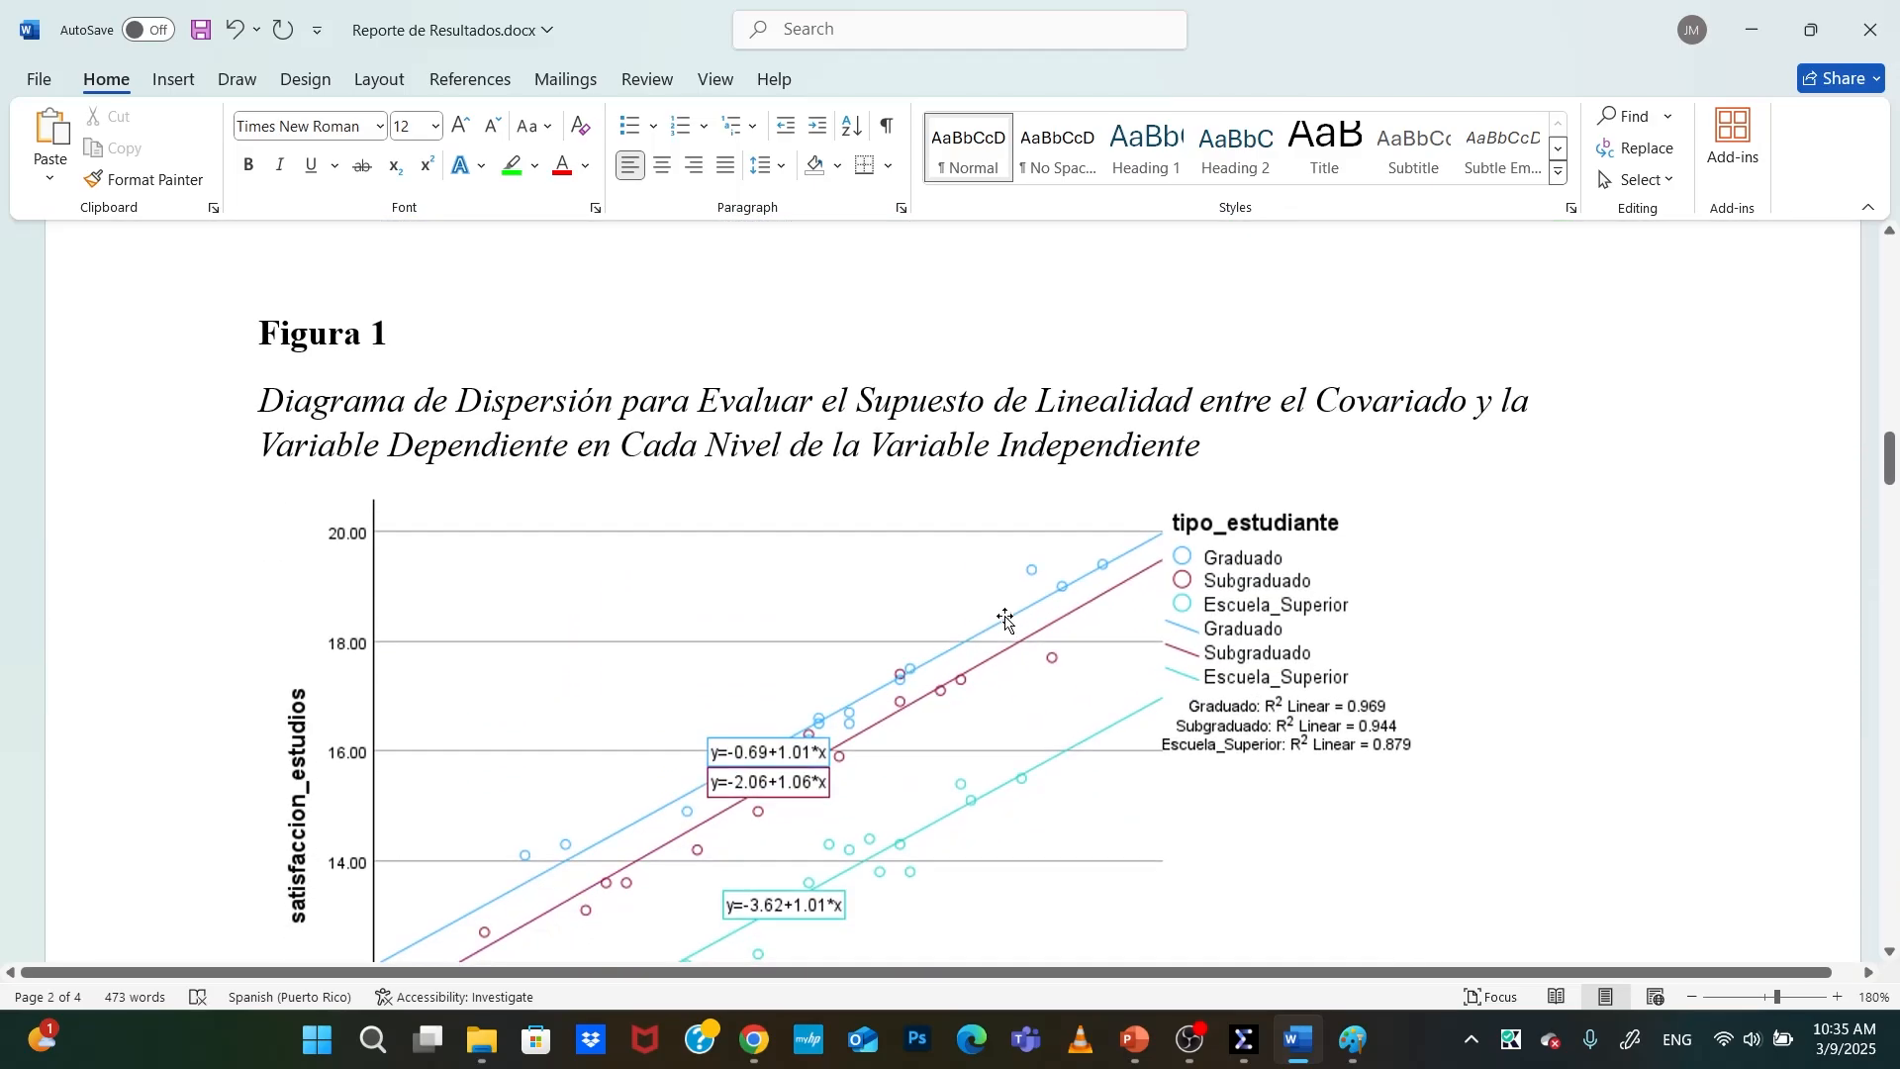
{"action": "scroll", "coordinate": [597, 454], "scroll_direction": "down", "scroll_amount": 1}
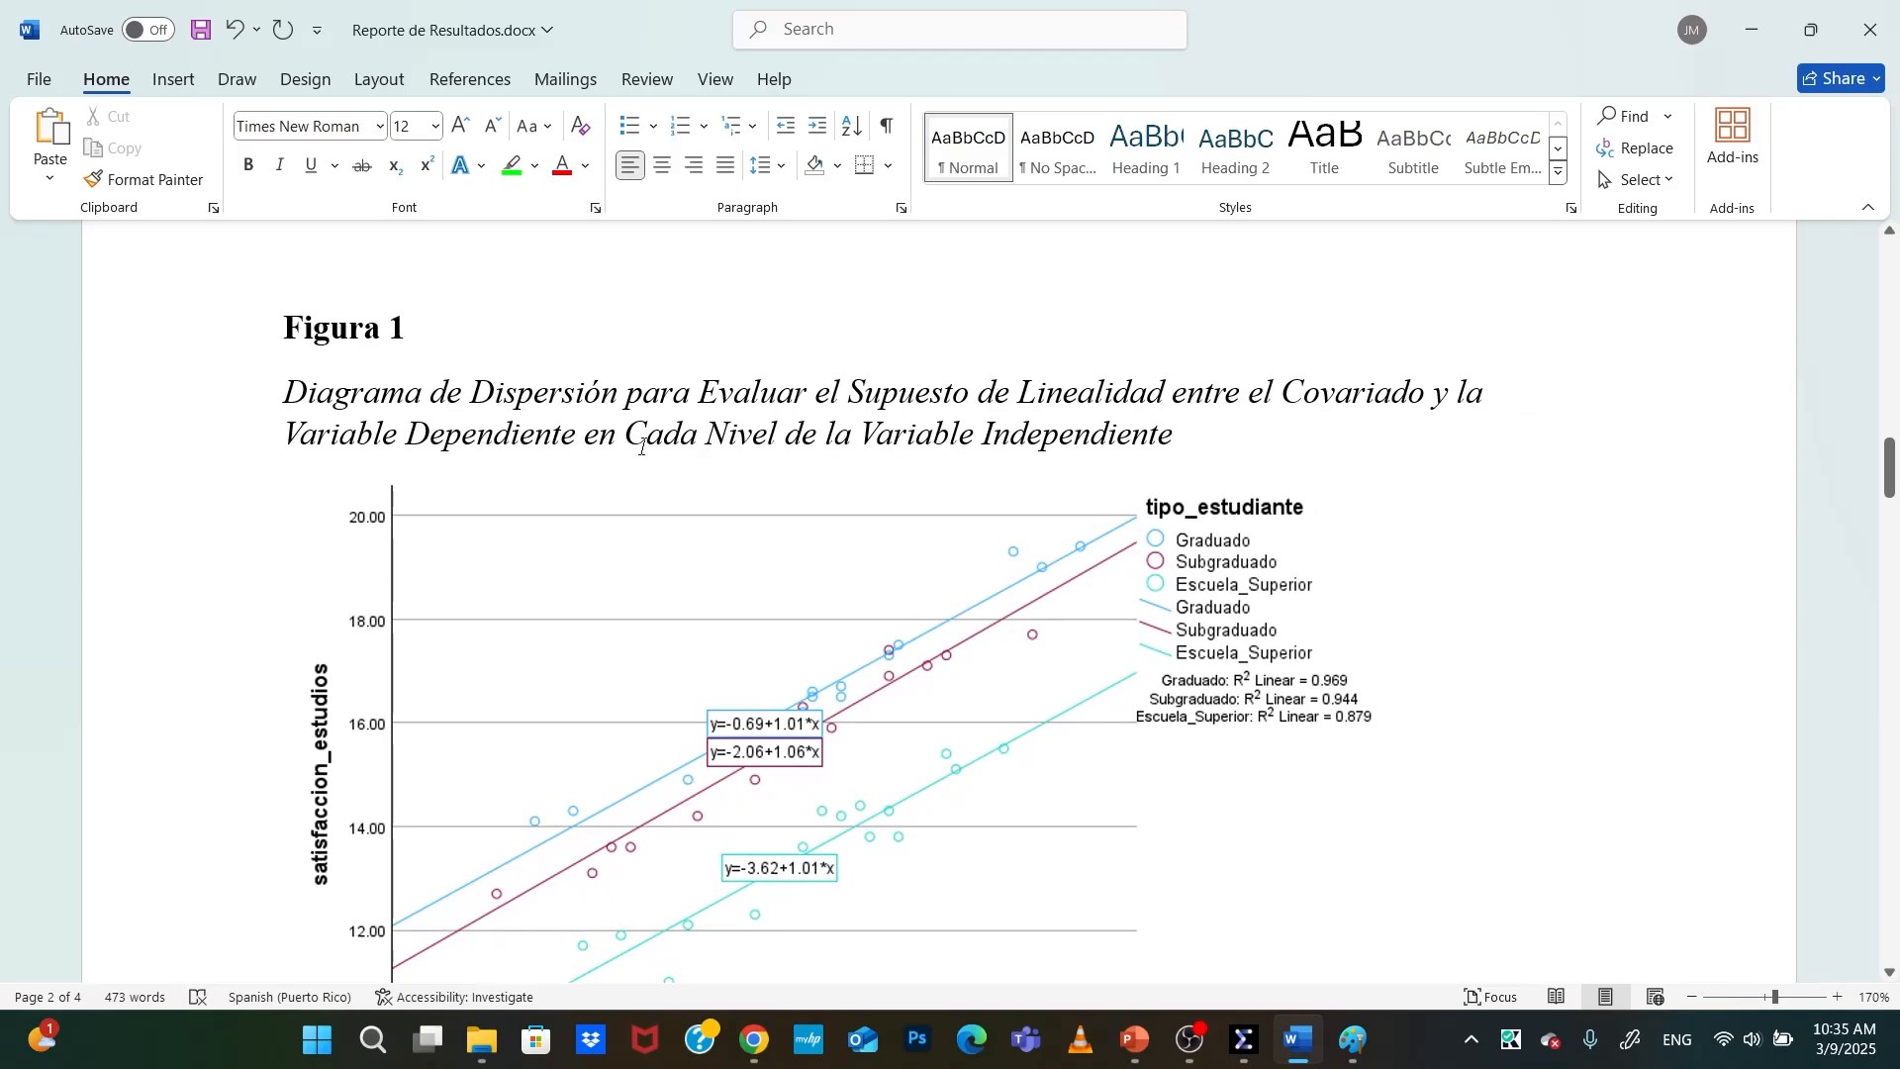
{"action": "scroll", "coordinate": [642, 446], "scroll_direction": "down", "scroll_amount": 2}
{"action": "scroll", "coordinate": [657, 441], "scroll_direction": "up", "scroll_amount": 1}
Examine Figura 2, selecting most of its caption and viewing the Normal Q-Q plot of the residuals
{"action": "scroll", "coordinate": [721, 471], "scroll_direction": "down", "scroll_amount": 8}
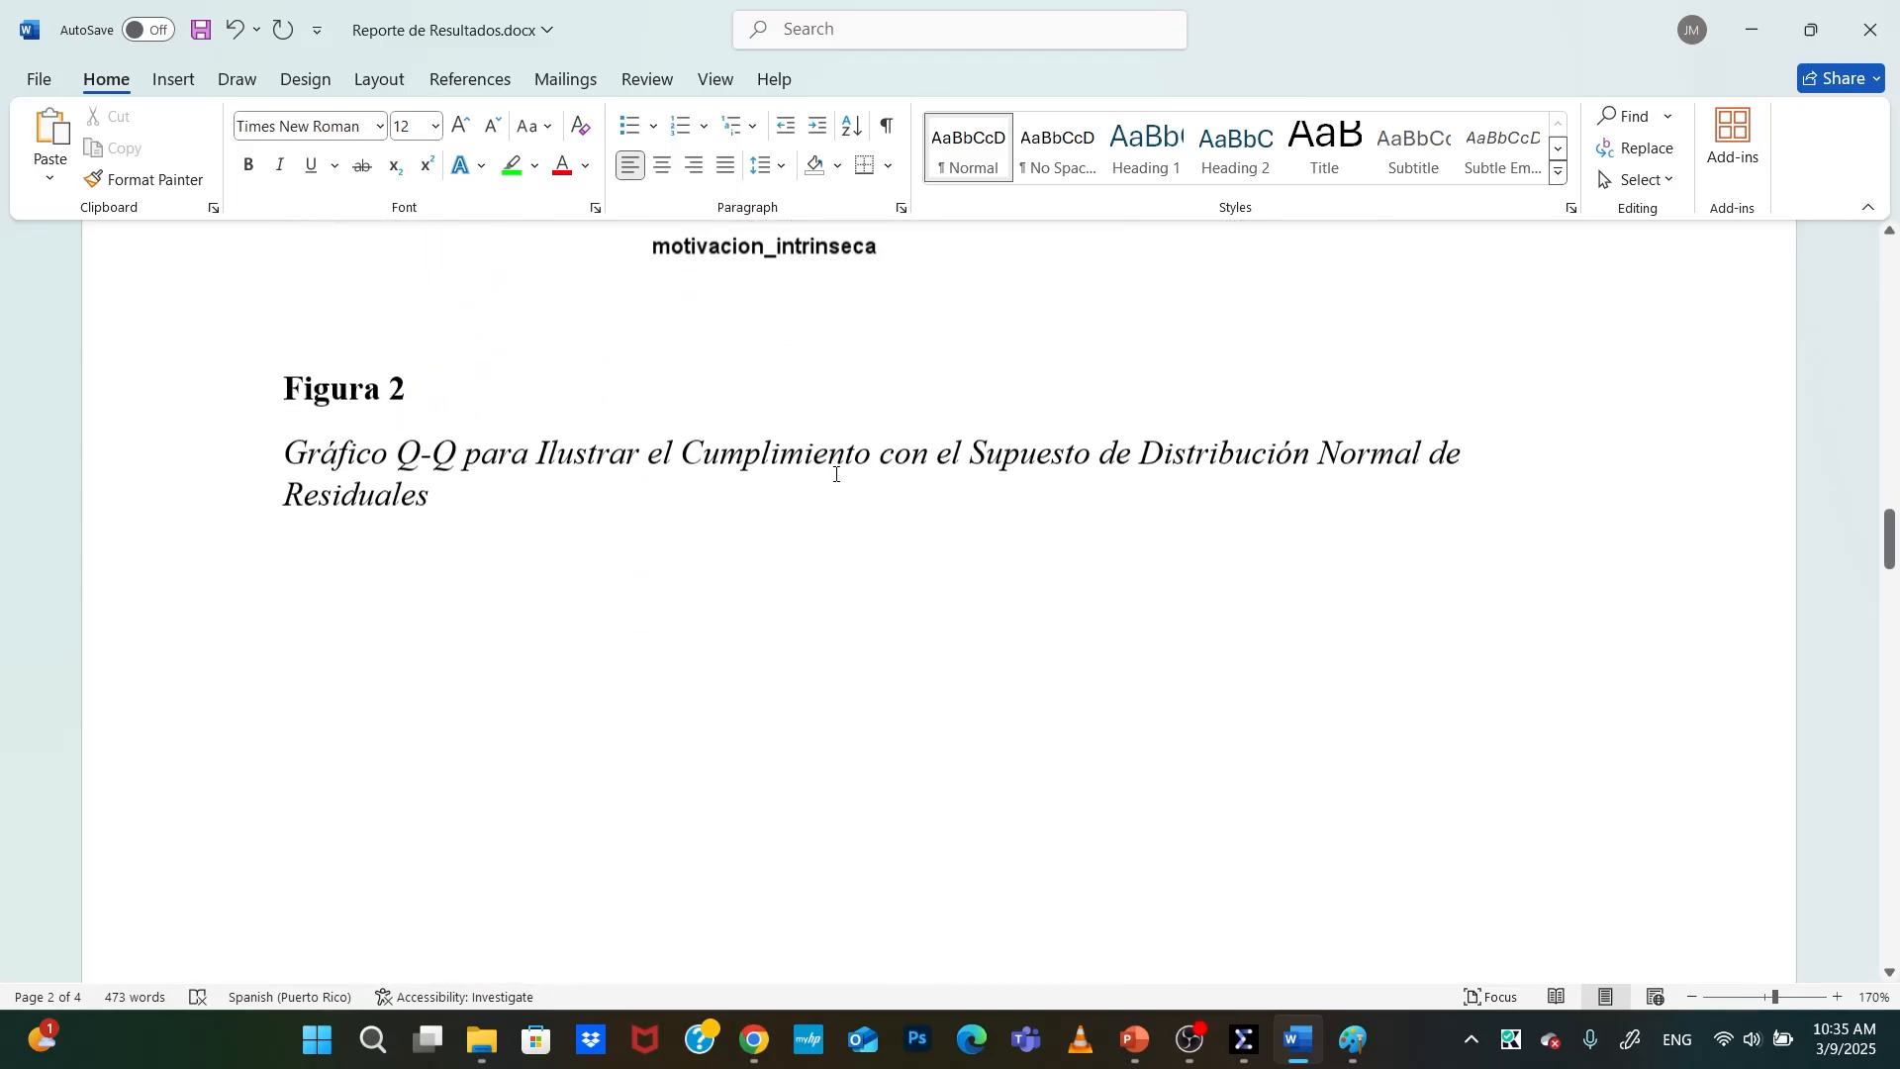
{"action": "scroll", "coordinate": [752, 483], "scroll_direction": "down", "scroll_amount": 1}
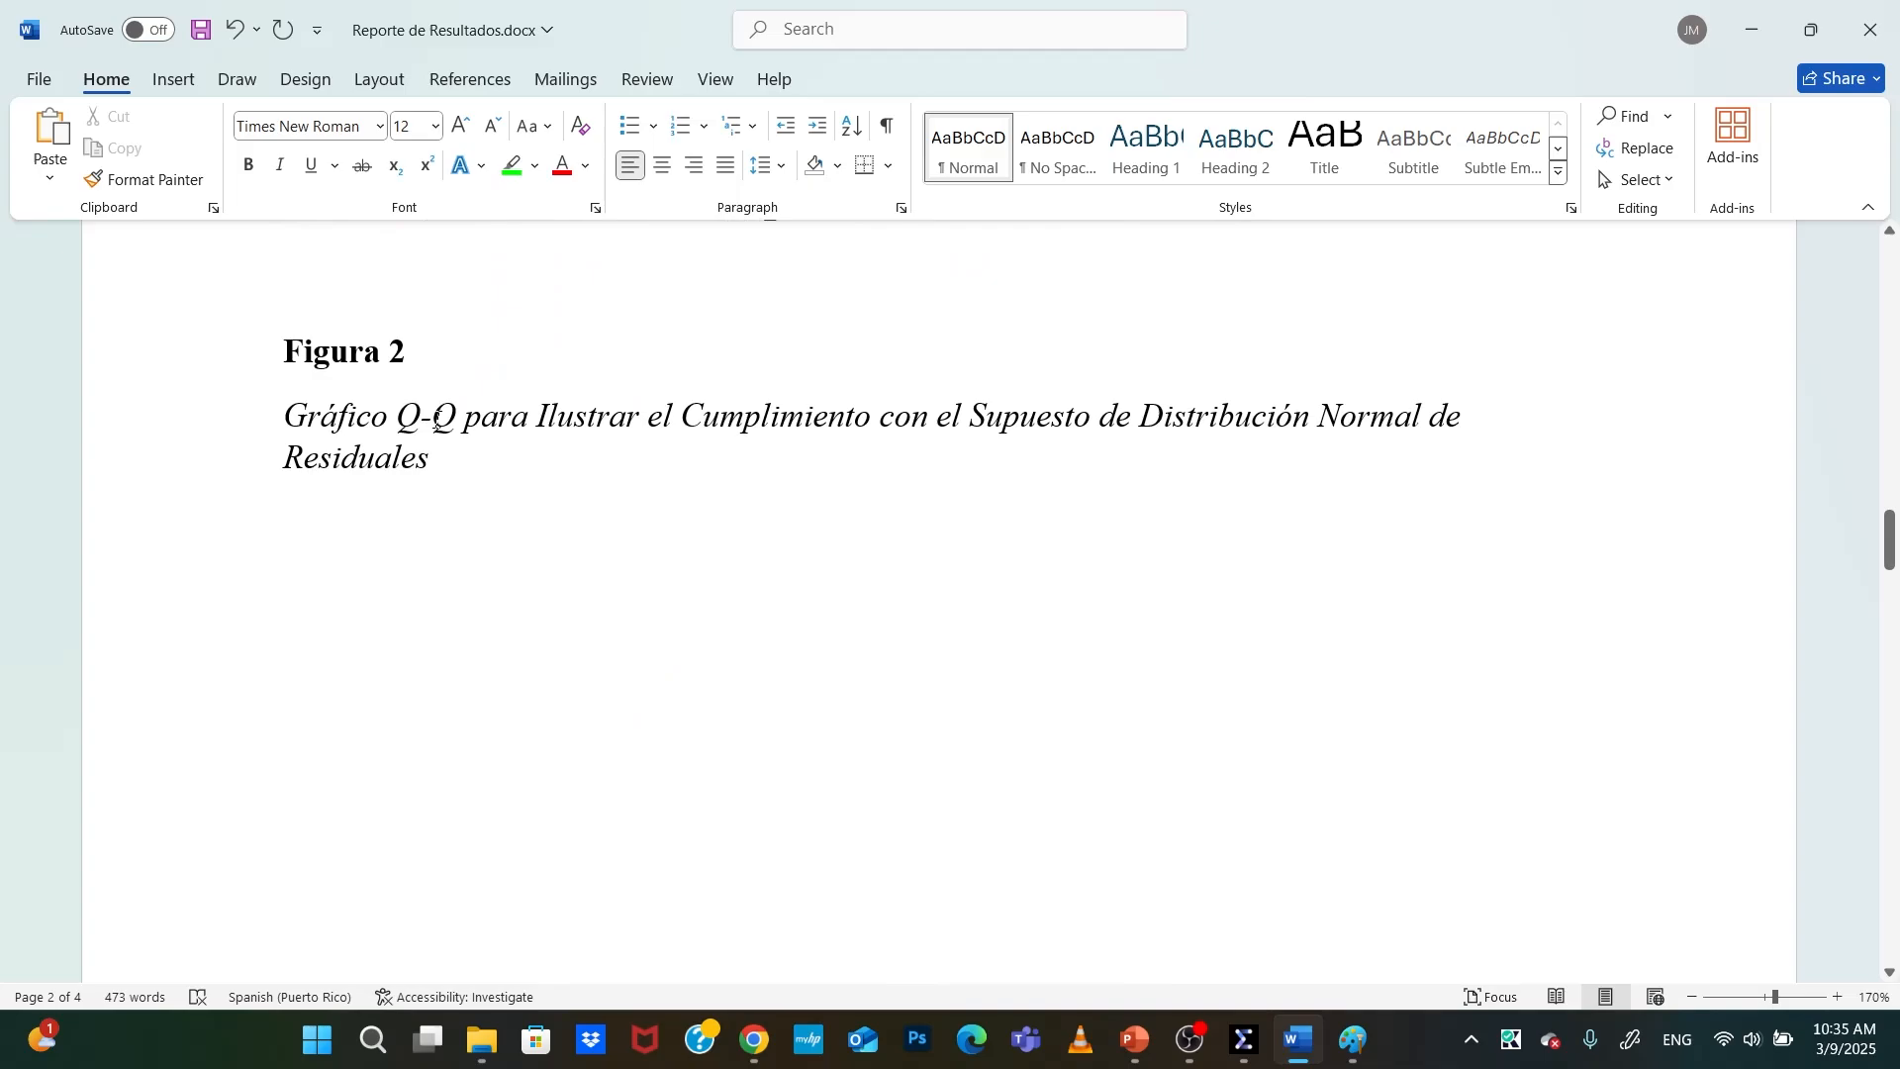
{"action": "left_click_drag", "start_coordinate": [436, 418], "coordinate": [1283, 462]}
{"action": "left_click_drag", "start_coordinate": [1401, 468], "coordinate": [1400, 475]}
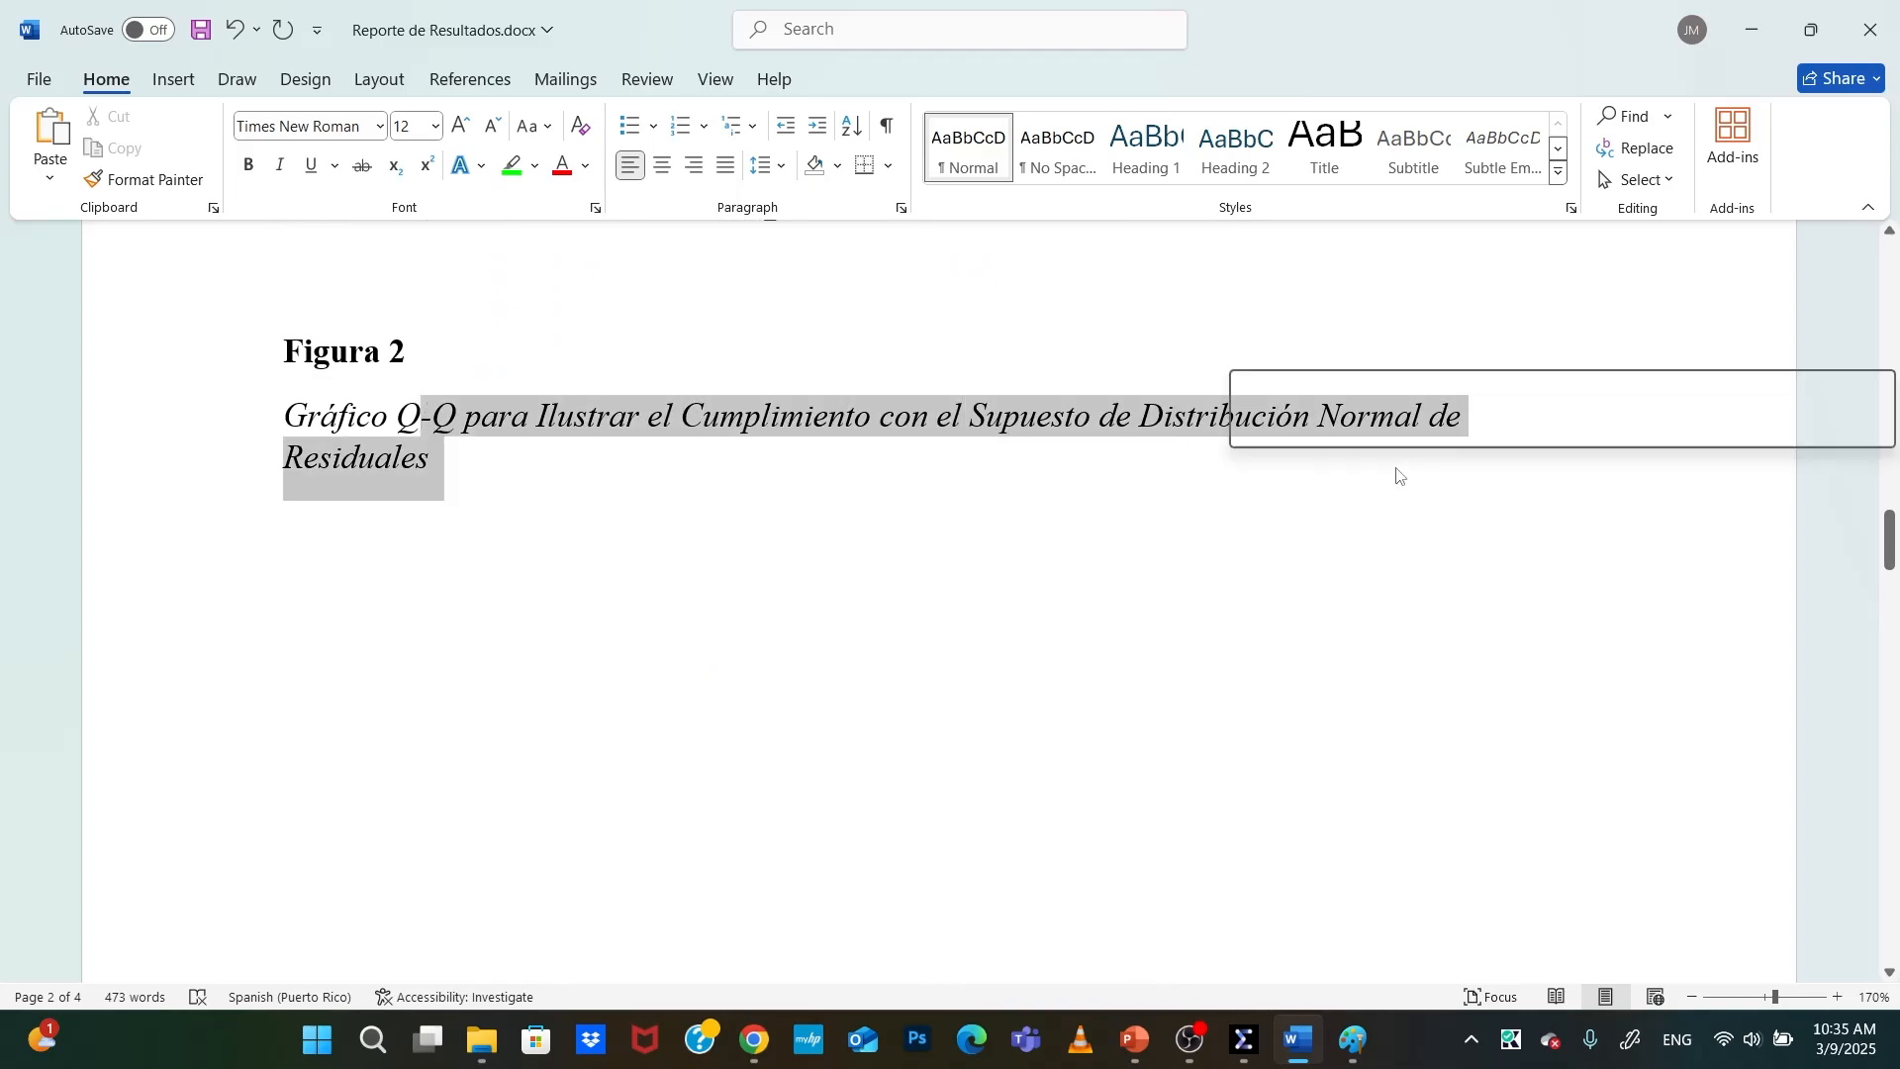
{"action": "scroll", "coordinate": [1234, 530], "scroll_direction": "down", "scroll_amount": 10}
{"action": "scroll", "coordinate": [1228, 532], "scroll_direction": "up", "scroll_amount": 3}
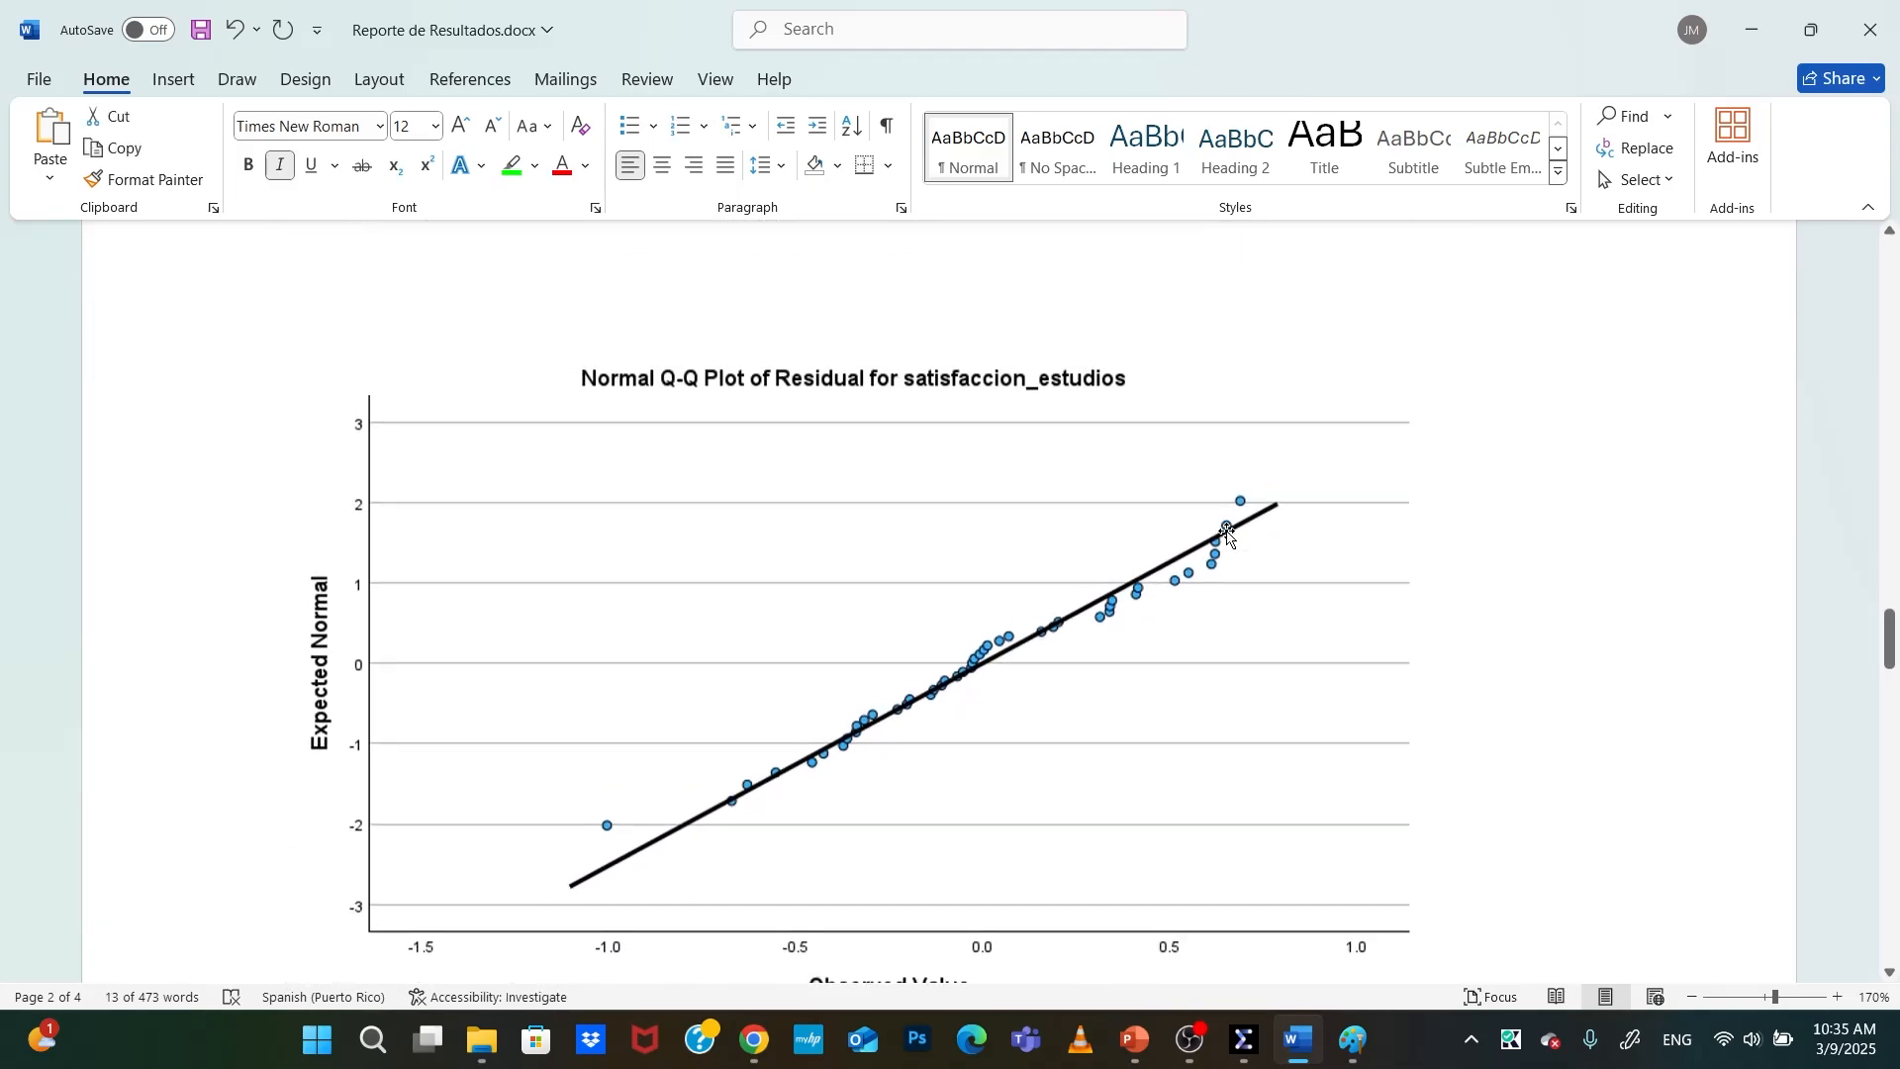
Examine the Figura 3 line graph of estimated marginal means by tipo_estudiante, looking back over Figura 1 and Figura 2
{"action": "scroll", "coordinate": [1227, 532], "scroll_direction": "down", "scroll_amount": 5}
{"action": "scroll", "coordinate": [1225, 530], "scroll_direction": "down", "scroll_amount": 2}
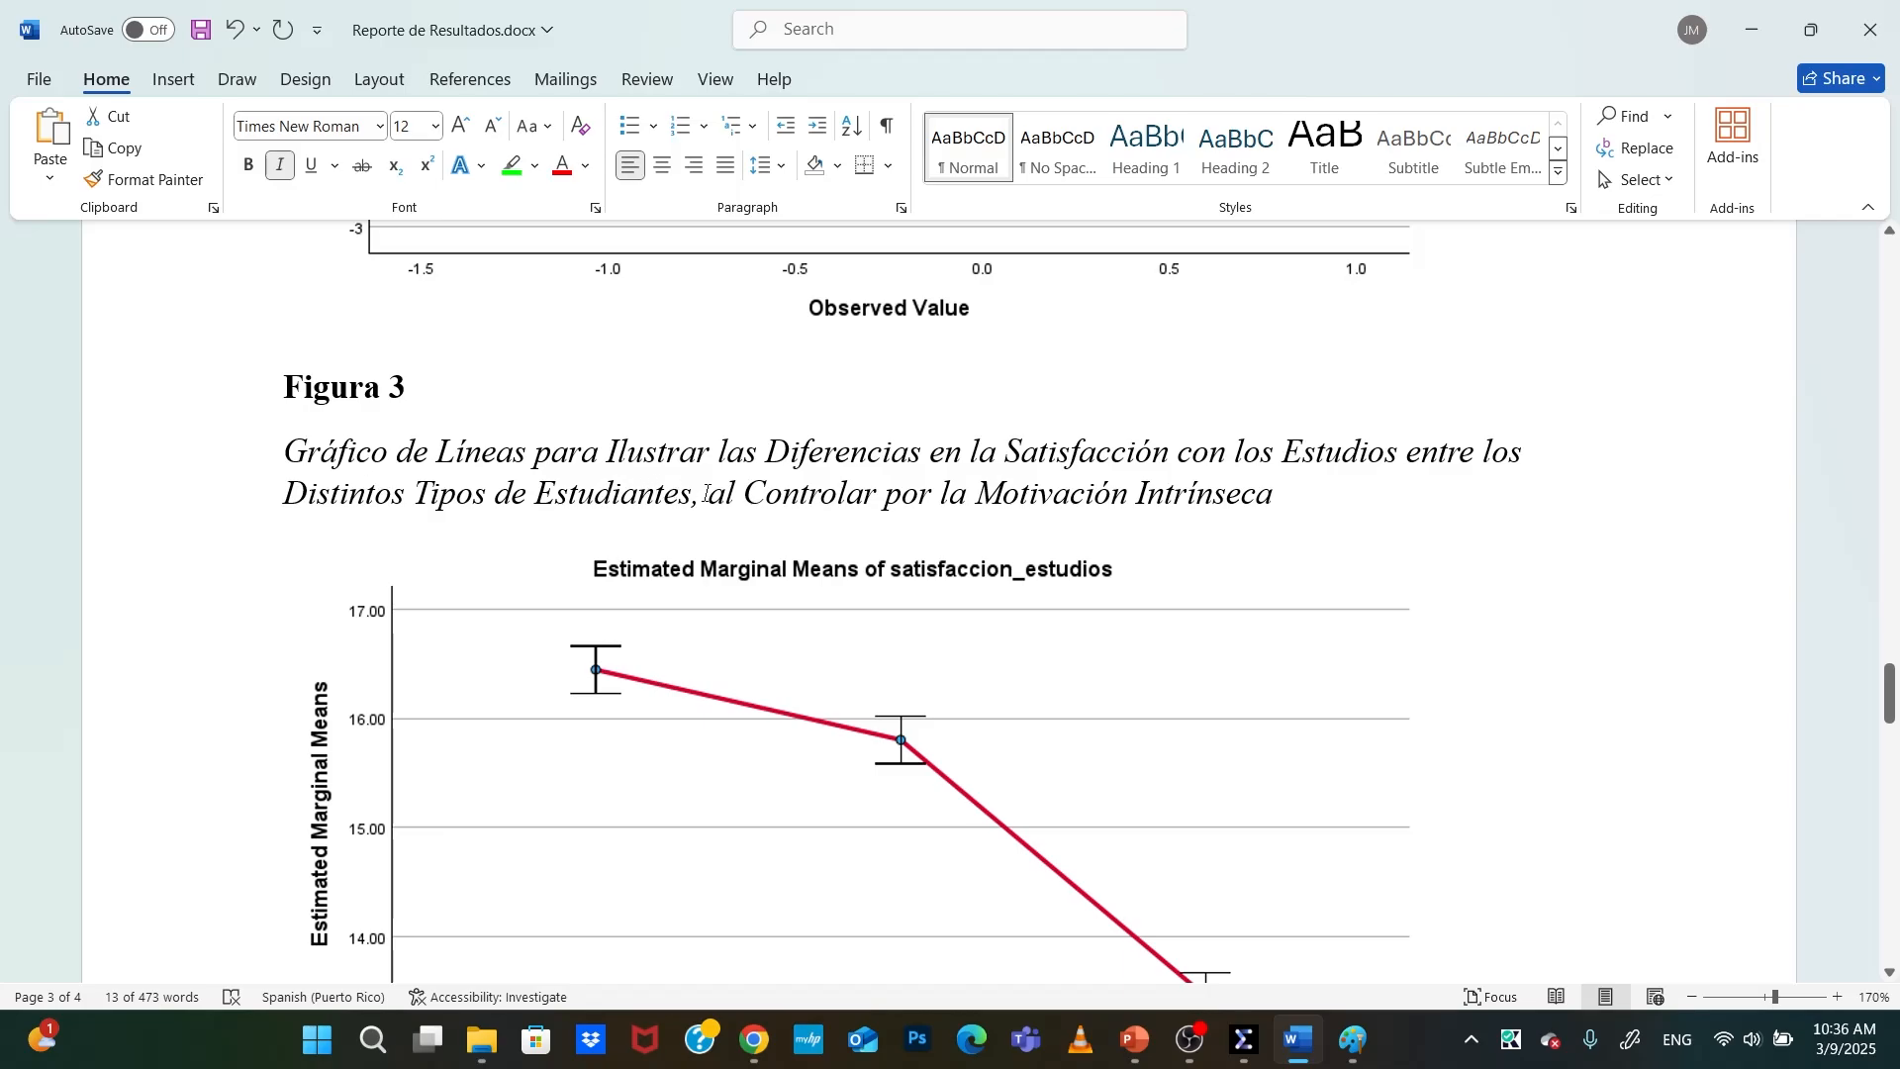
{"action": "scroll", "coordinate": [705, 495], "scroll_direction": "down", "scroll_amount": 1}
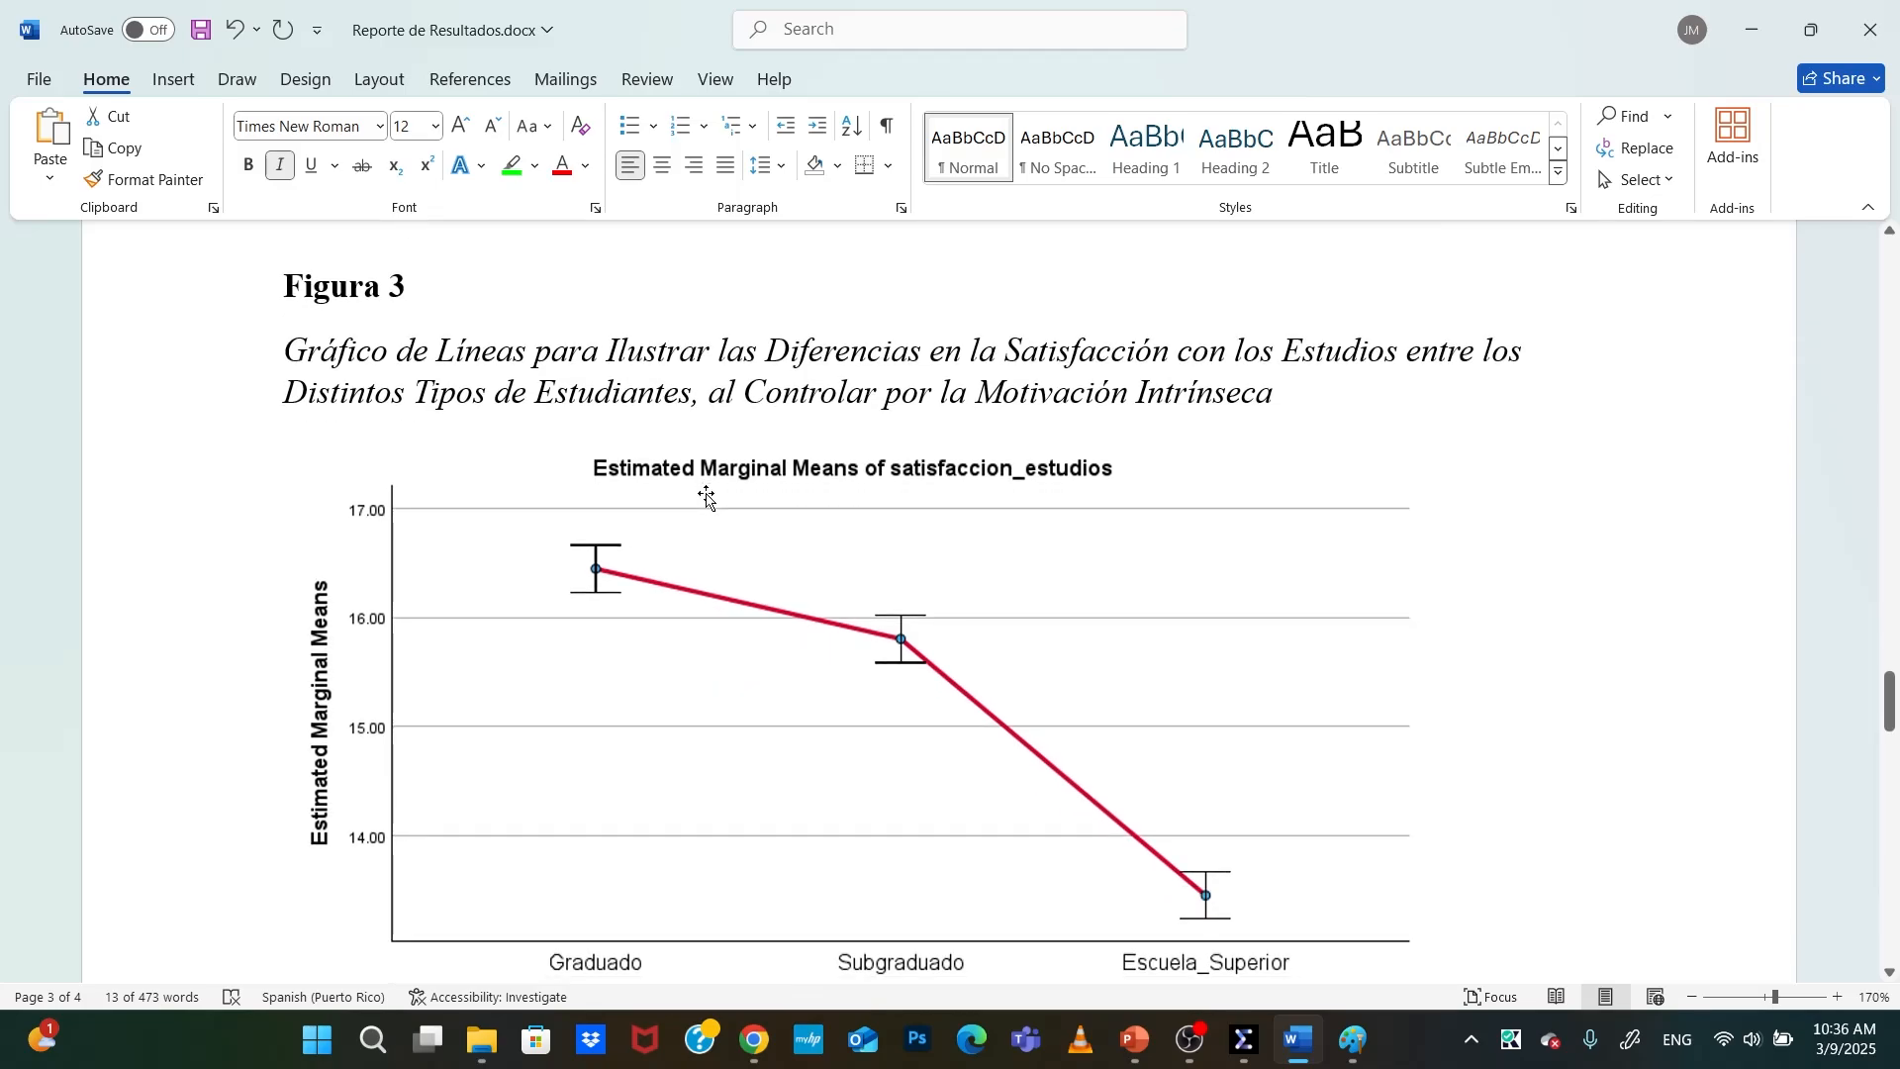
{"action": "scroll", "coordinate": [707, 498], "scroll_direction": "down", "scroll_amount": 1}
{"action": "scroll", "coordinate": [707, 498], "scroll_direction": "up", "scroll_amount": 2}
{"action": "scroll", "coordinate": [706, 498], "scroll_direction": "down", "scroll_amount": 2}
{"action": "scroll", "coordinate": [707, 498], "scroll_direction": "up", "scroll_amount": 1}
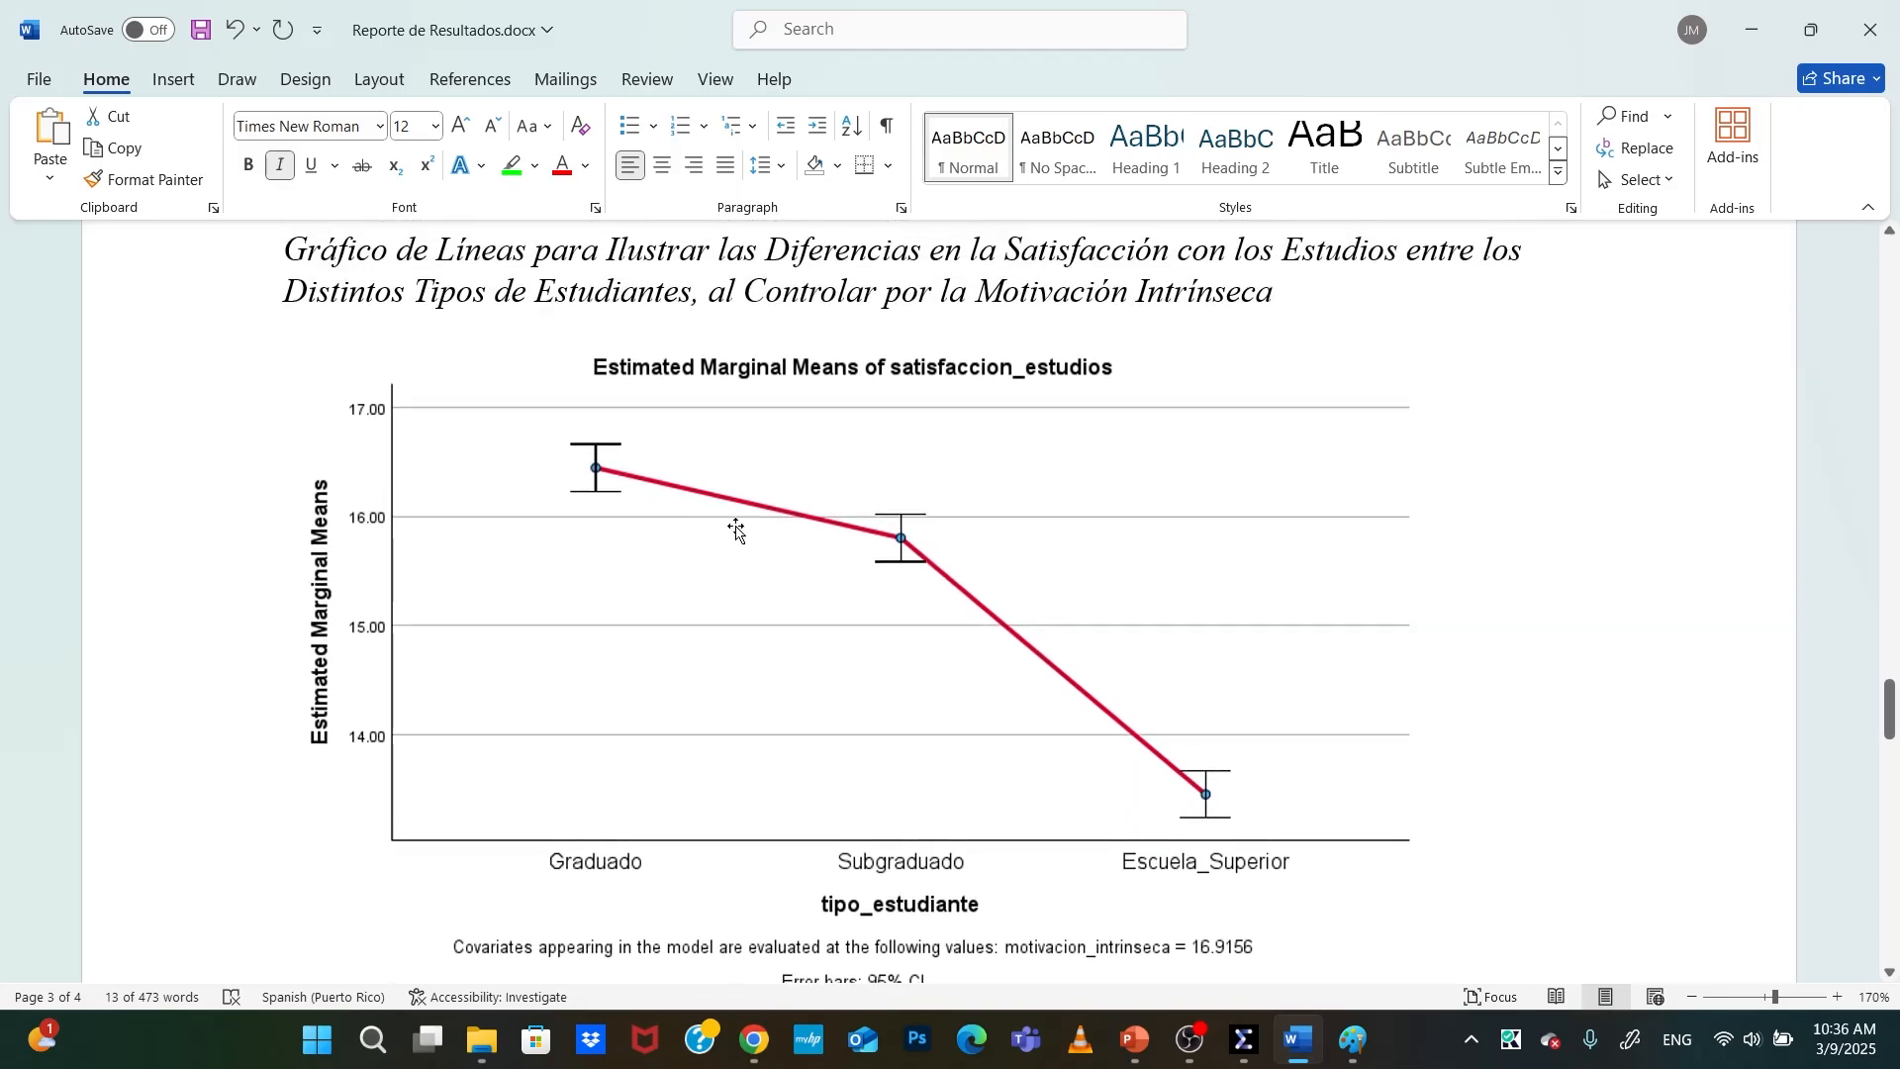
{"action": "scroll", "coordinate": [737, 532], "scroll_direction": "down", "scroll_amount": 1}
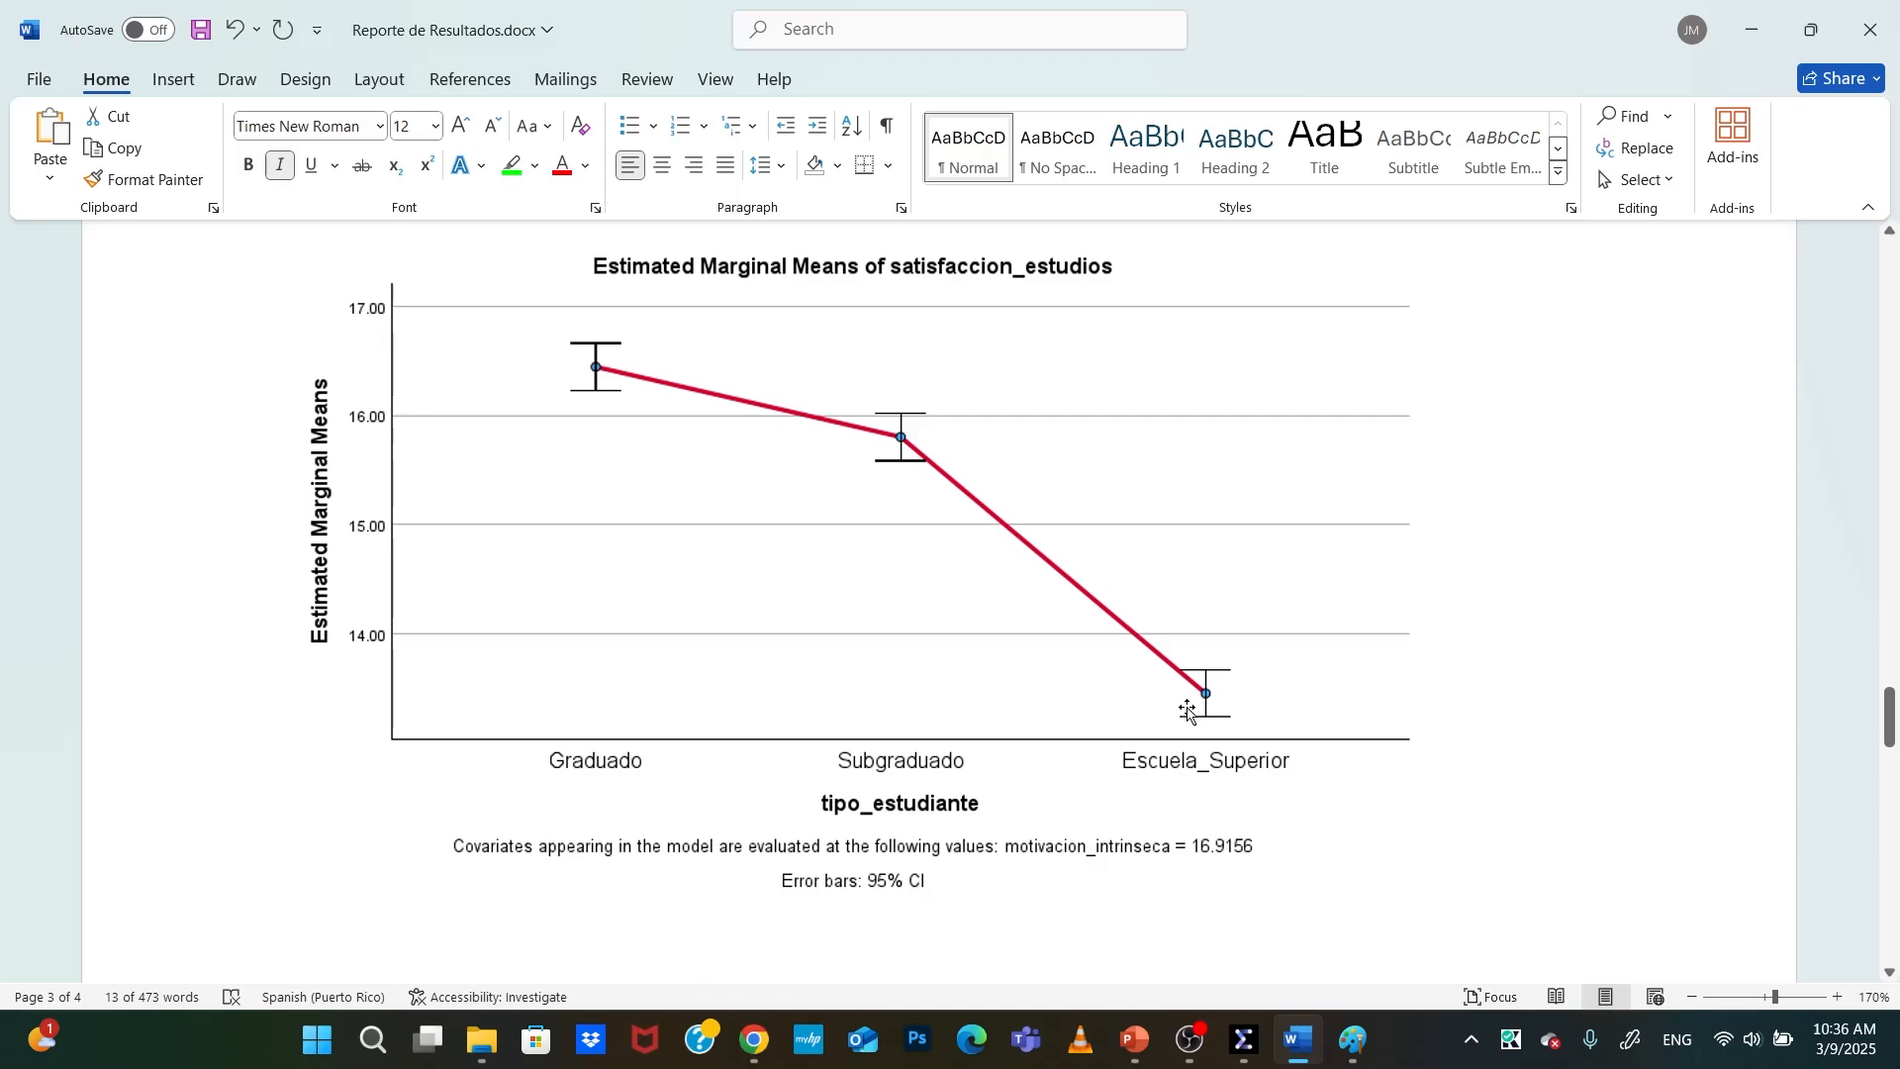
{"action": "scroll", "coordinate": [1187, 710], "scroll_direction": "up", "scroll_amount": 20}
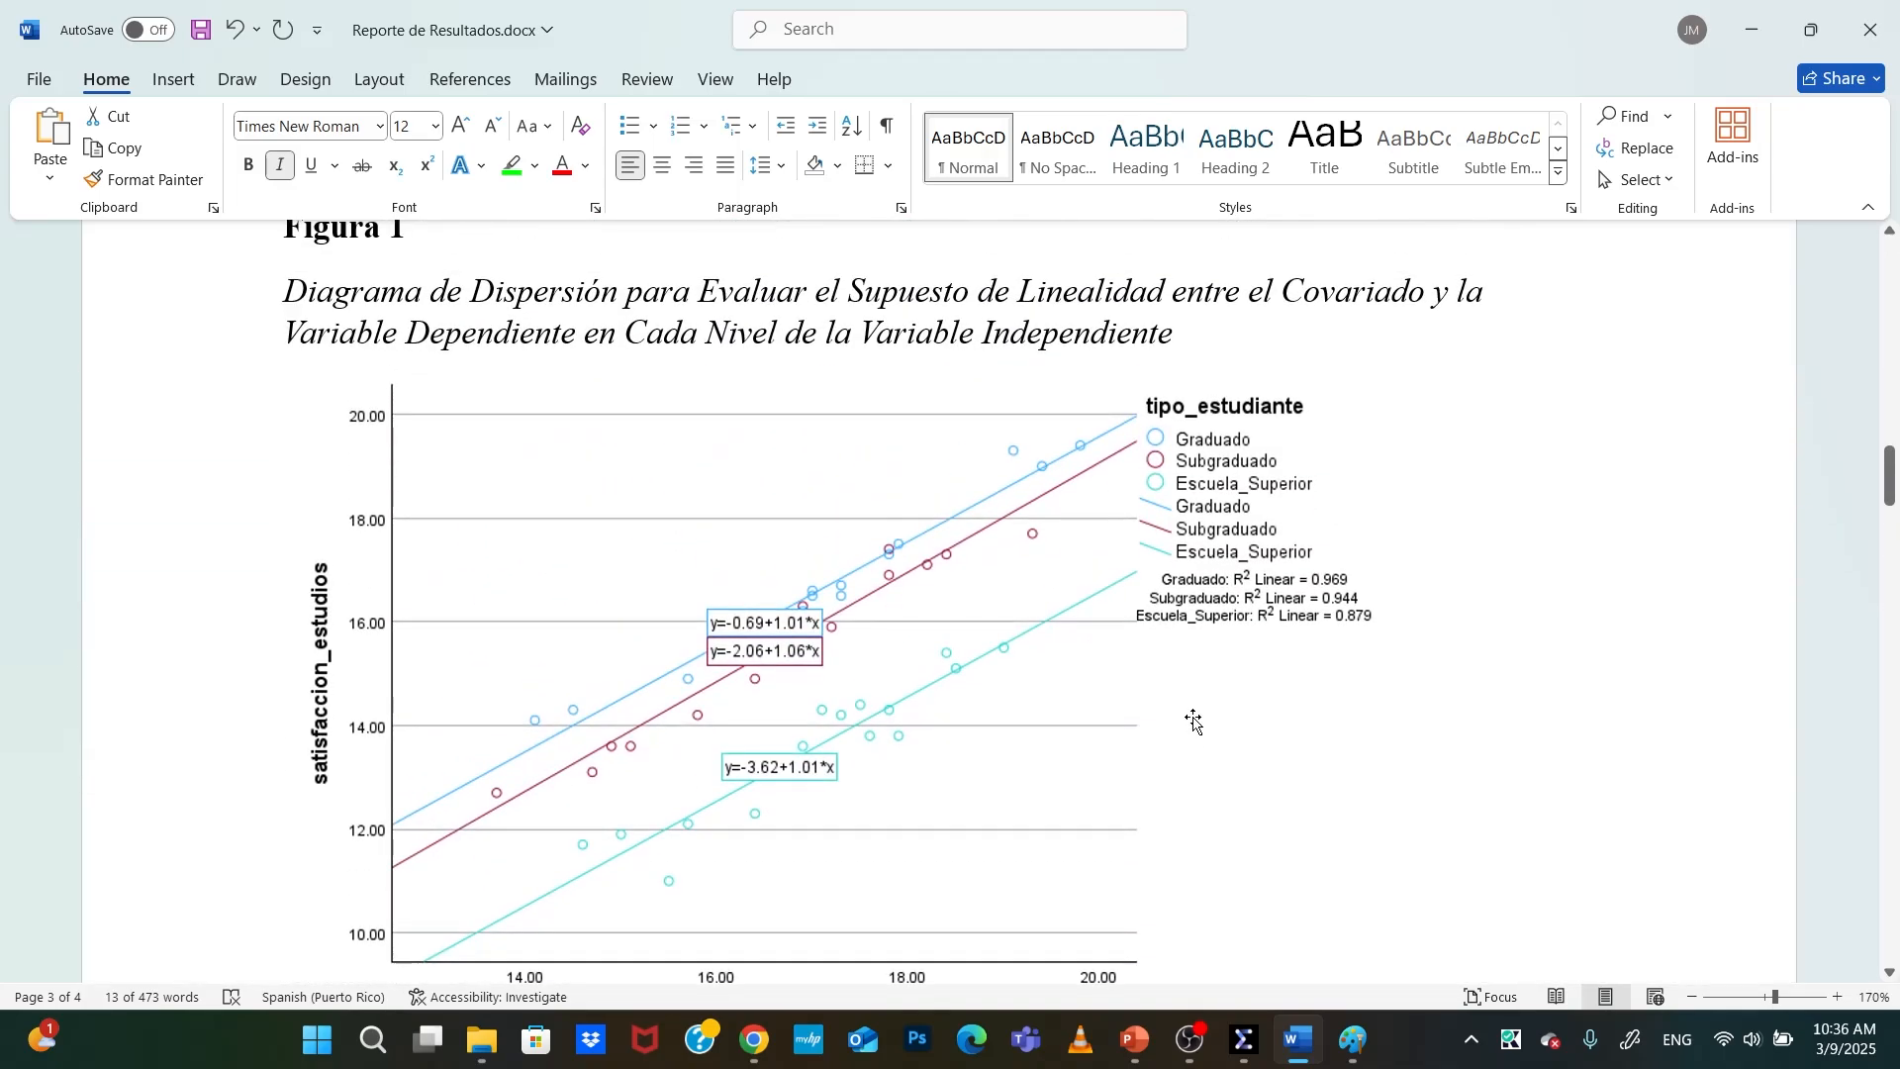
{"action": "scroll", "coordinate": [1242, 713], "scroll_direction": "up", "scroll_amount": 2}
{"action": "scroll", "coordinate": [1235, 714], "scroll_direction": "down", "scroll_amount": 5}
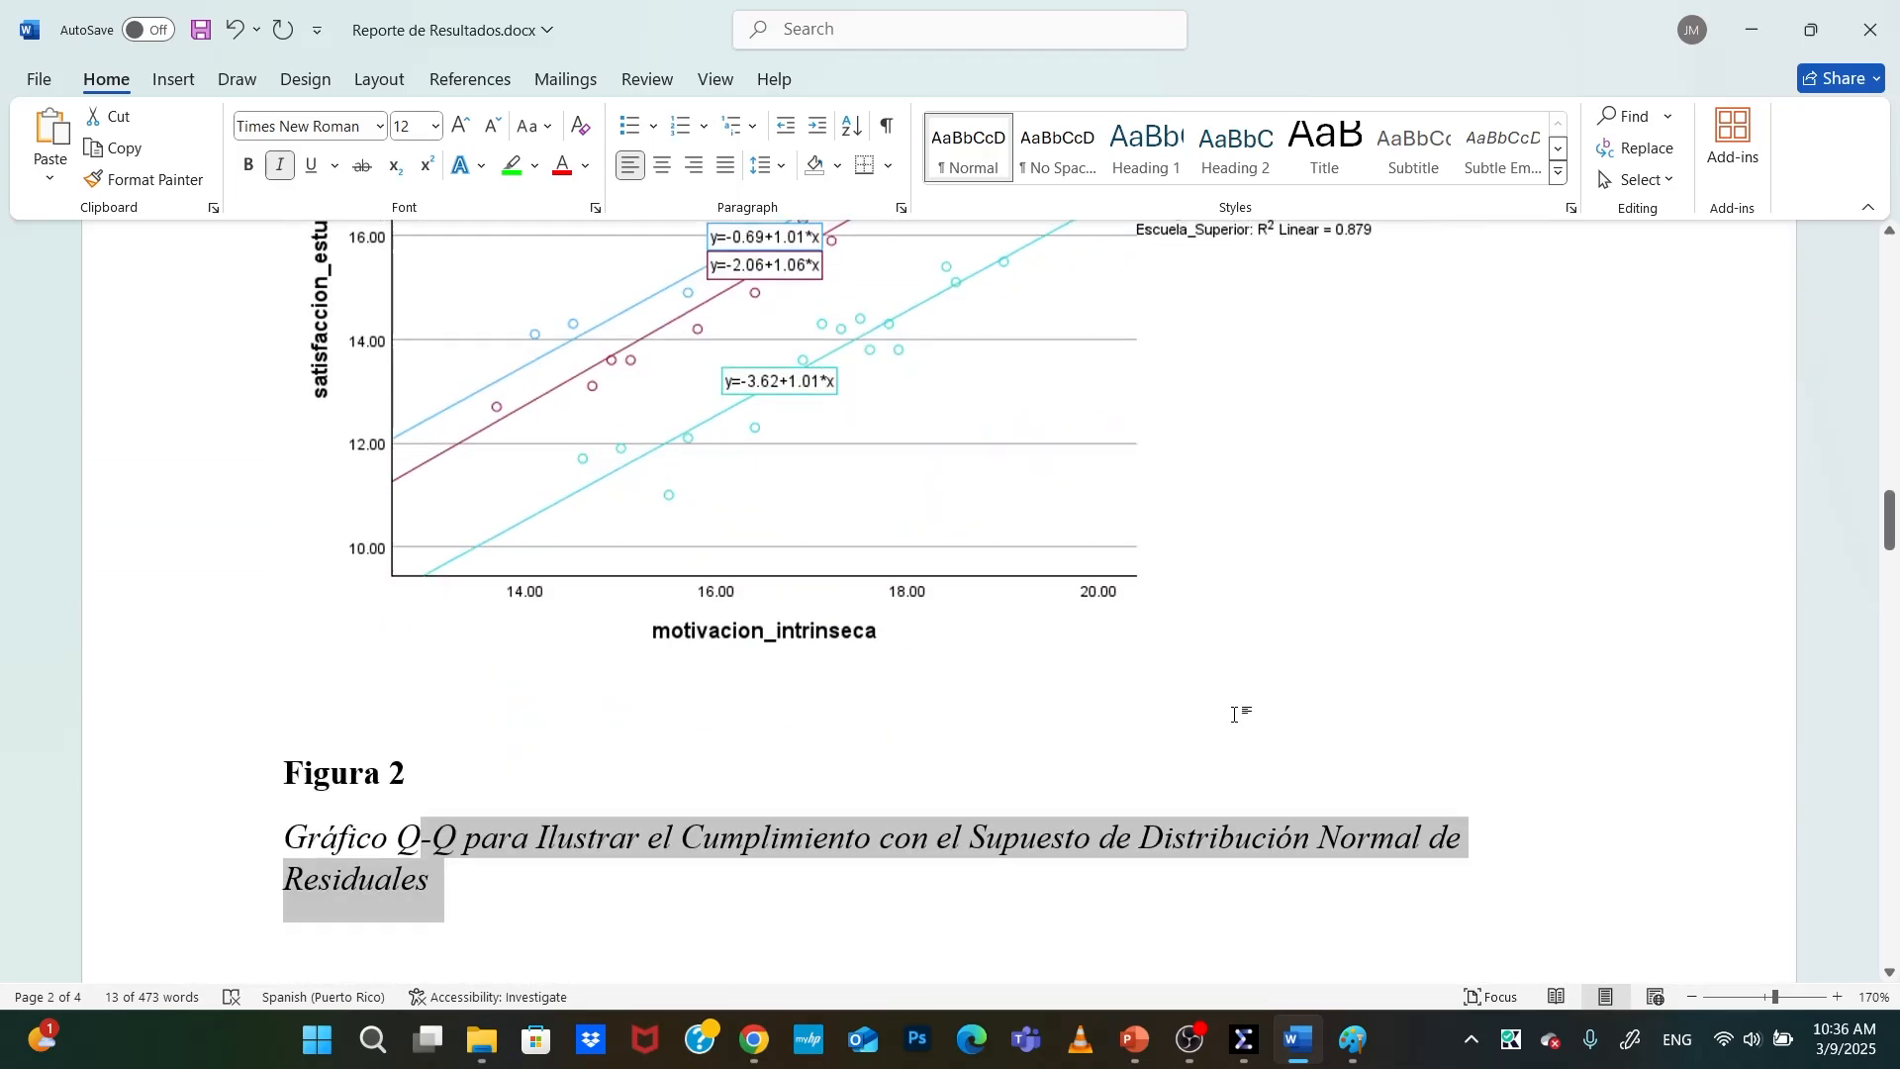
{"action": "scroll", "coordinate": [1235, 715], "scroll_direction": "down", "scroll_amount": 15}
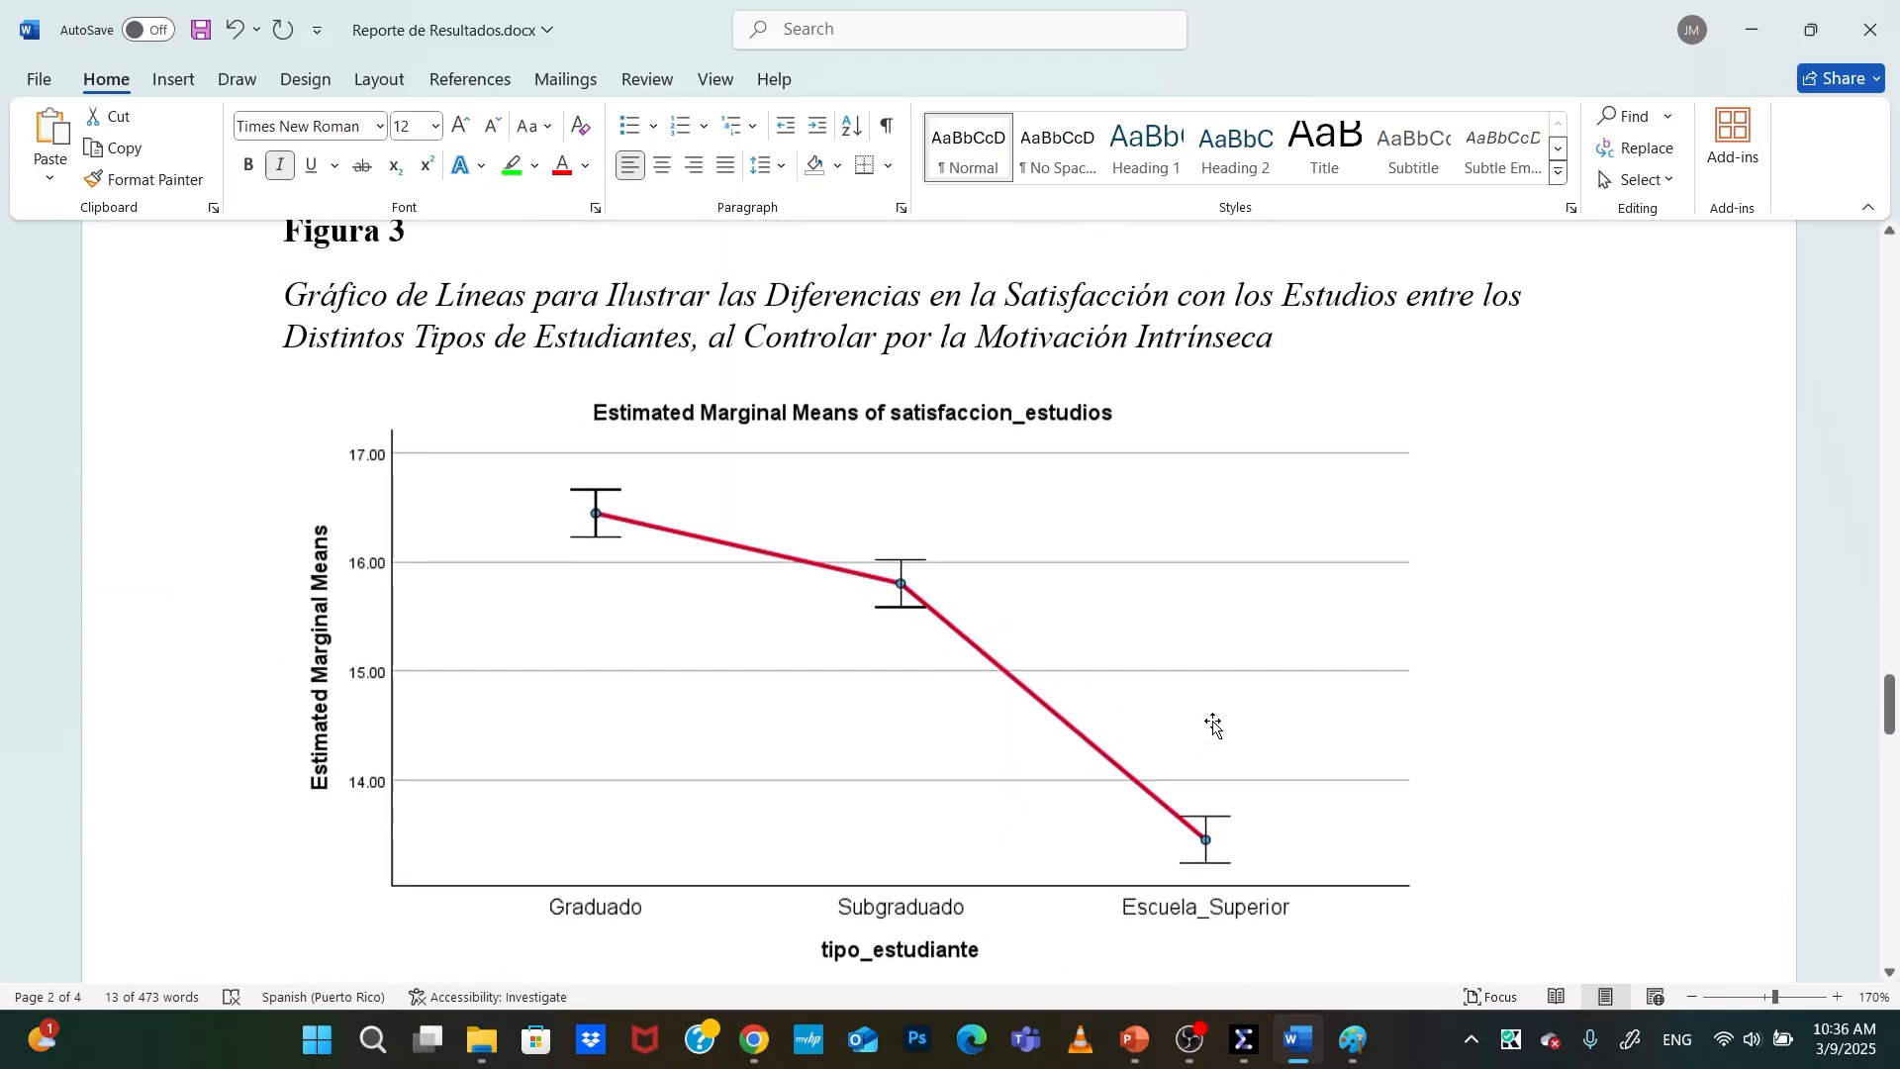
{"action": "scroll", "coordinate": [1211, 725], "scroll_direction": "up", "scroll_amount": 1}
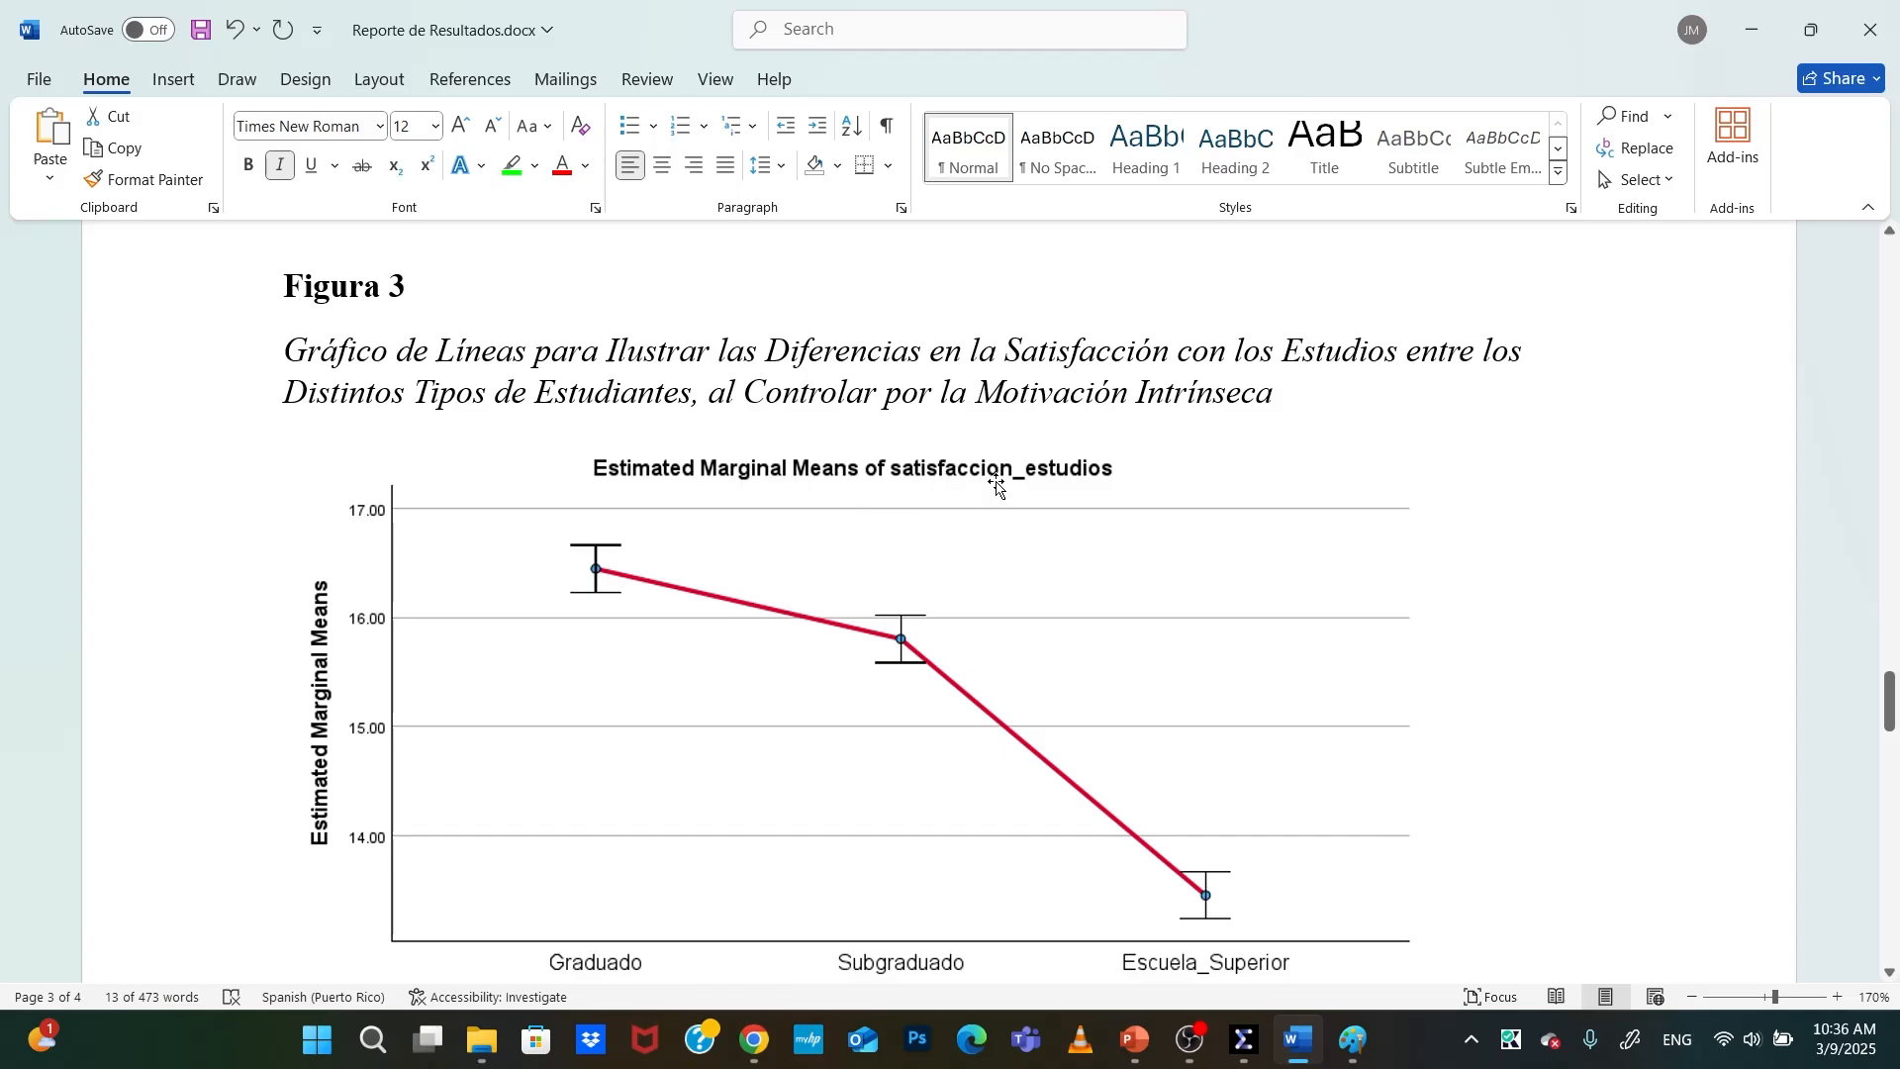
Return to the ANCOVA paragraph and highlight in green its final sentence, beginning "Estos hallazgos sugieren que"
{"action": "scroll", "coordinate": [1039, 524], "scroll_direction": "up", "scroll_amount": 15}
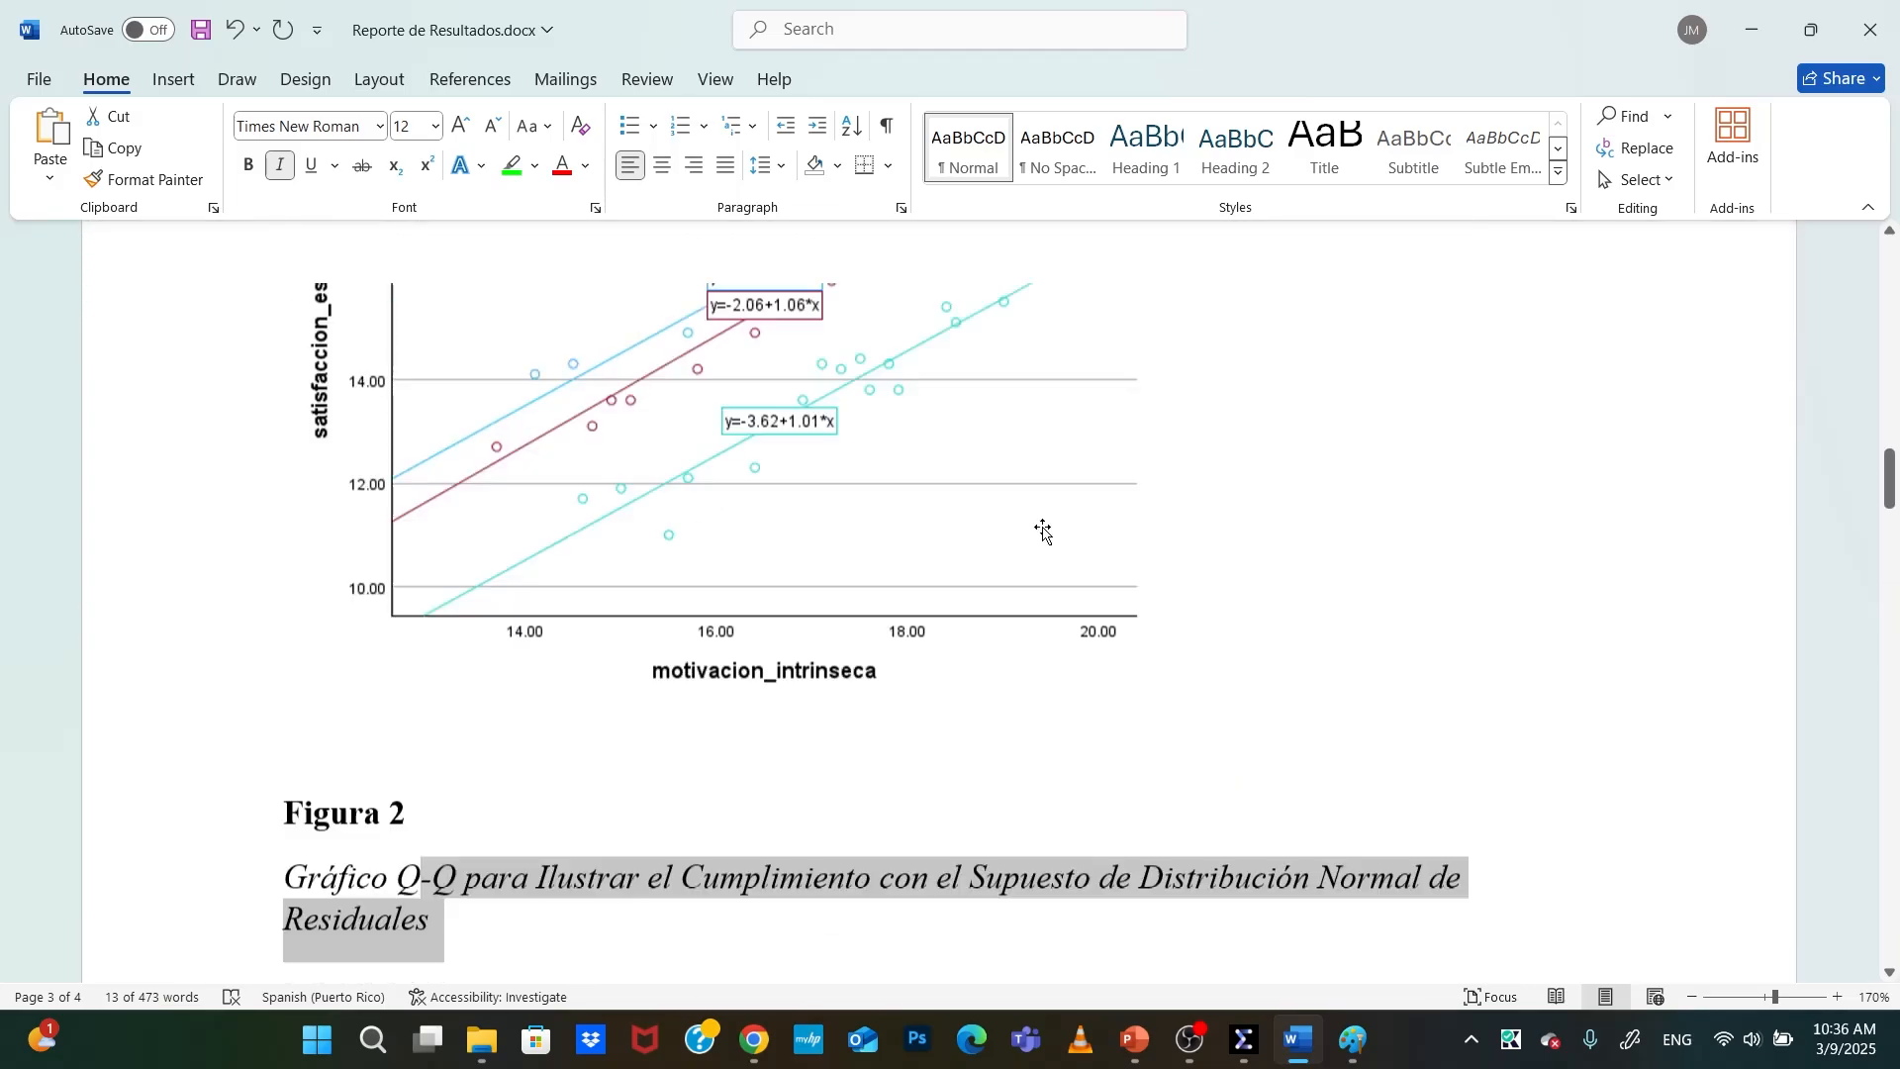
{"action": "scroll", "coordinate": [1042, 526], "scroll_direction": "up", "scroll_amount": 8}
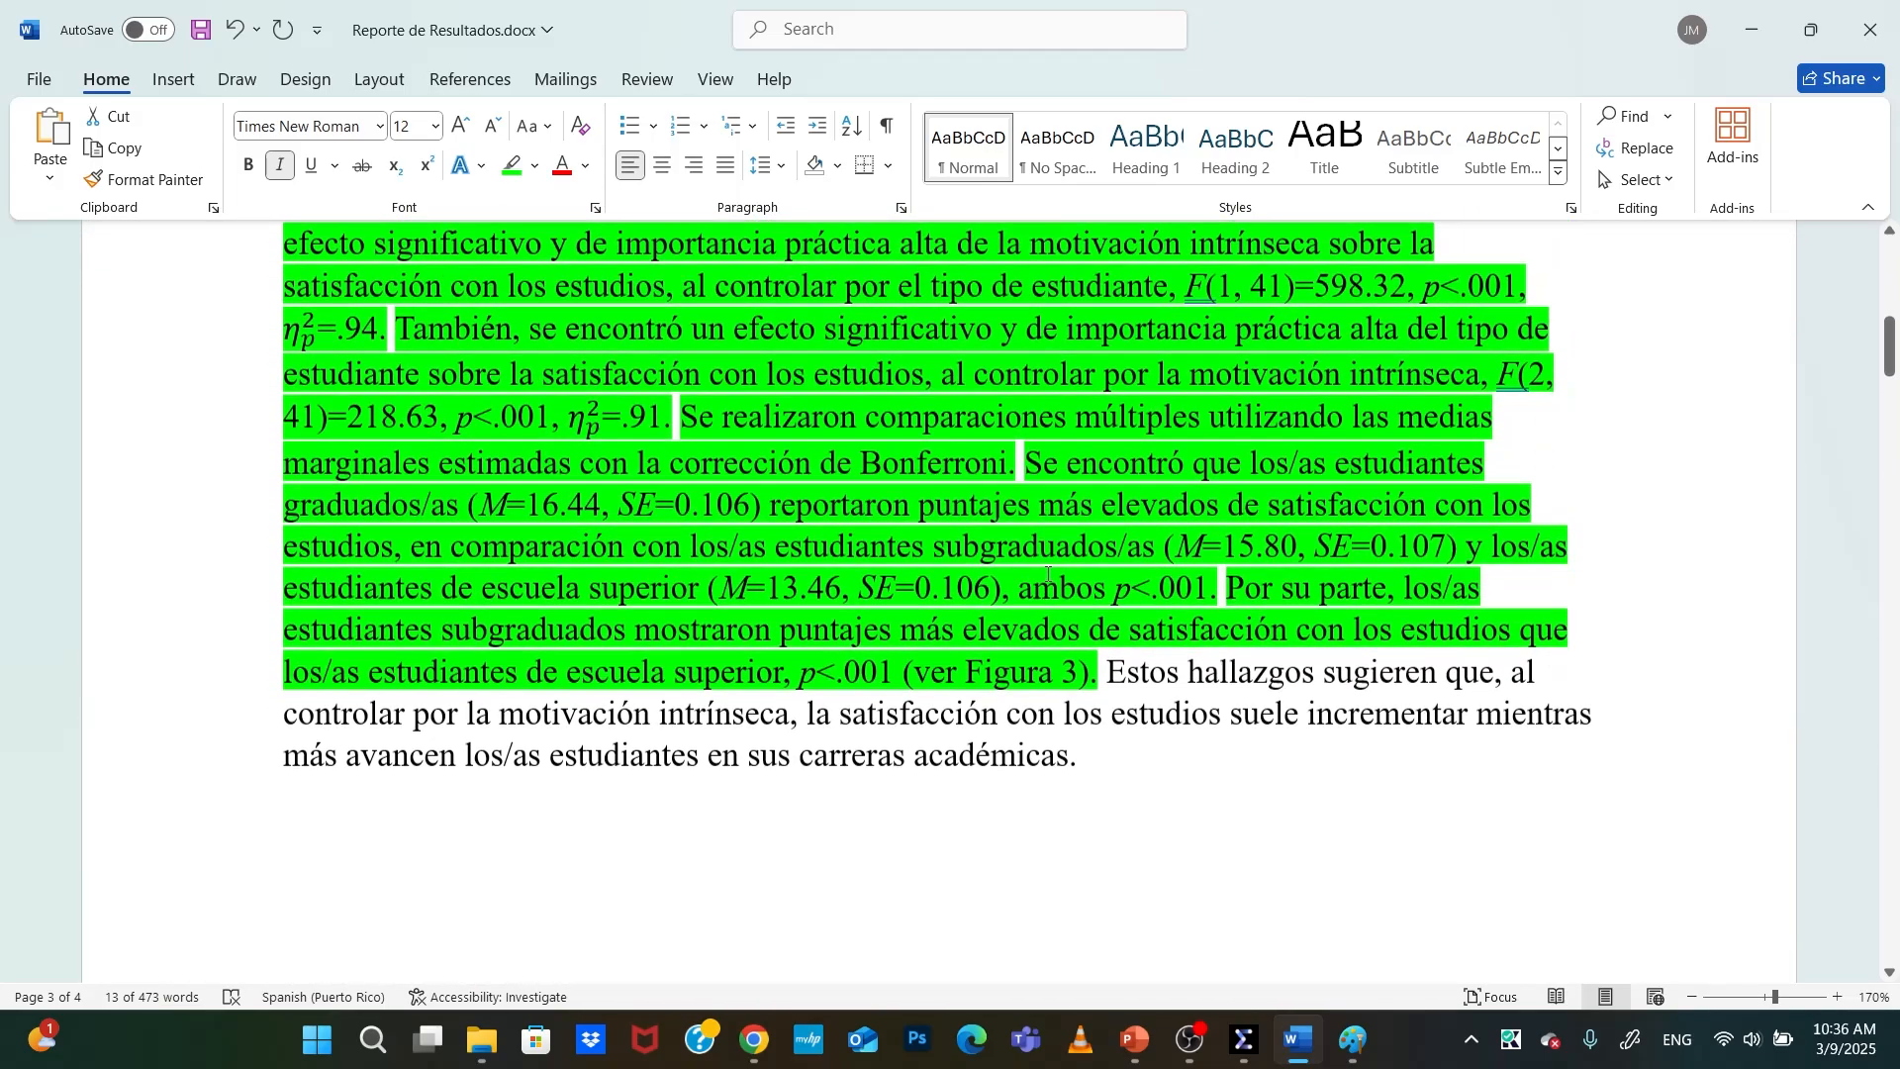
{"action": "scroll", "coordinate": [1054, 581], "scroll_direction": "down", "scroll_amount": 1}
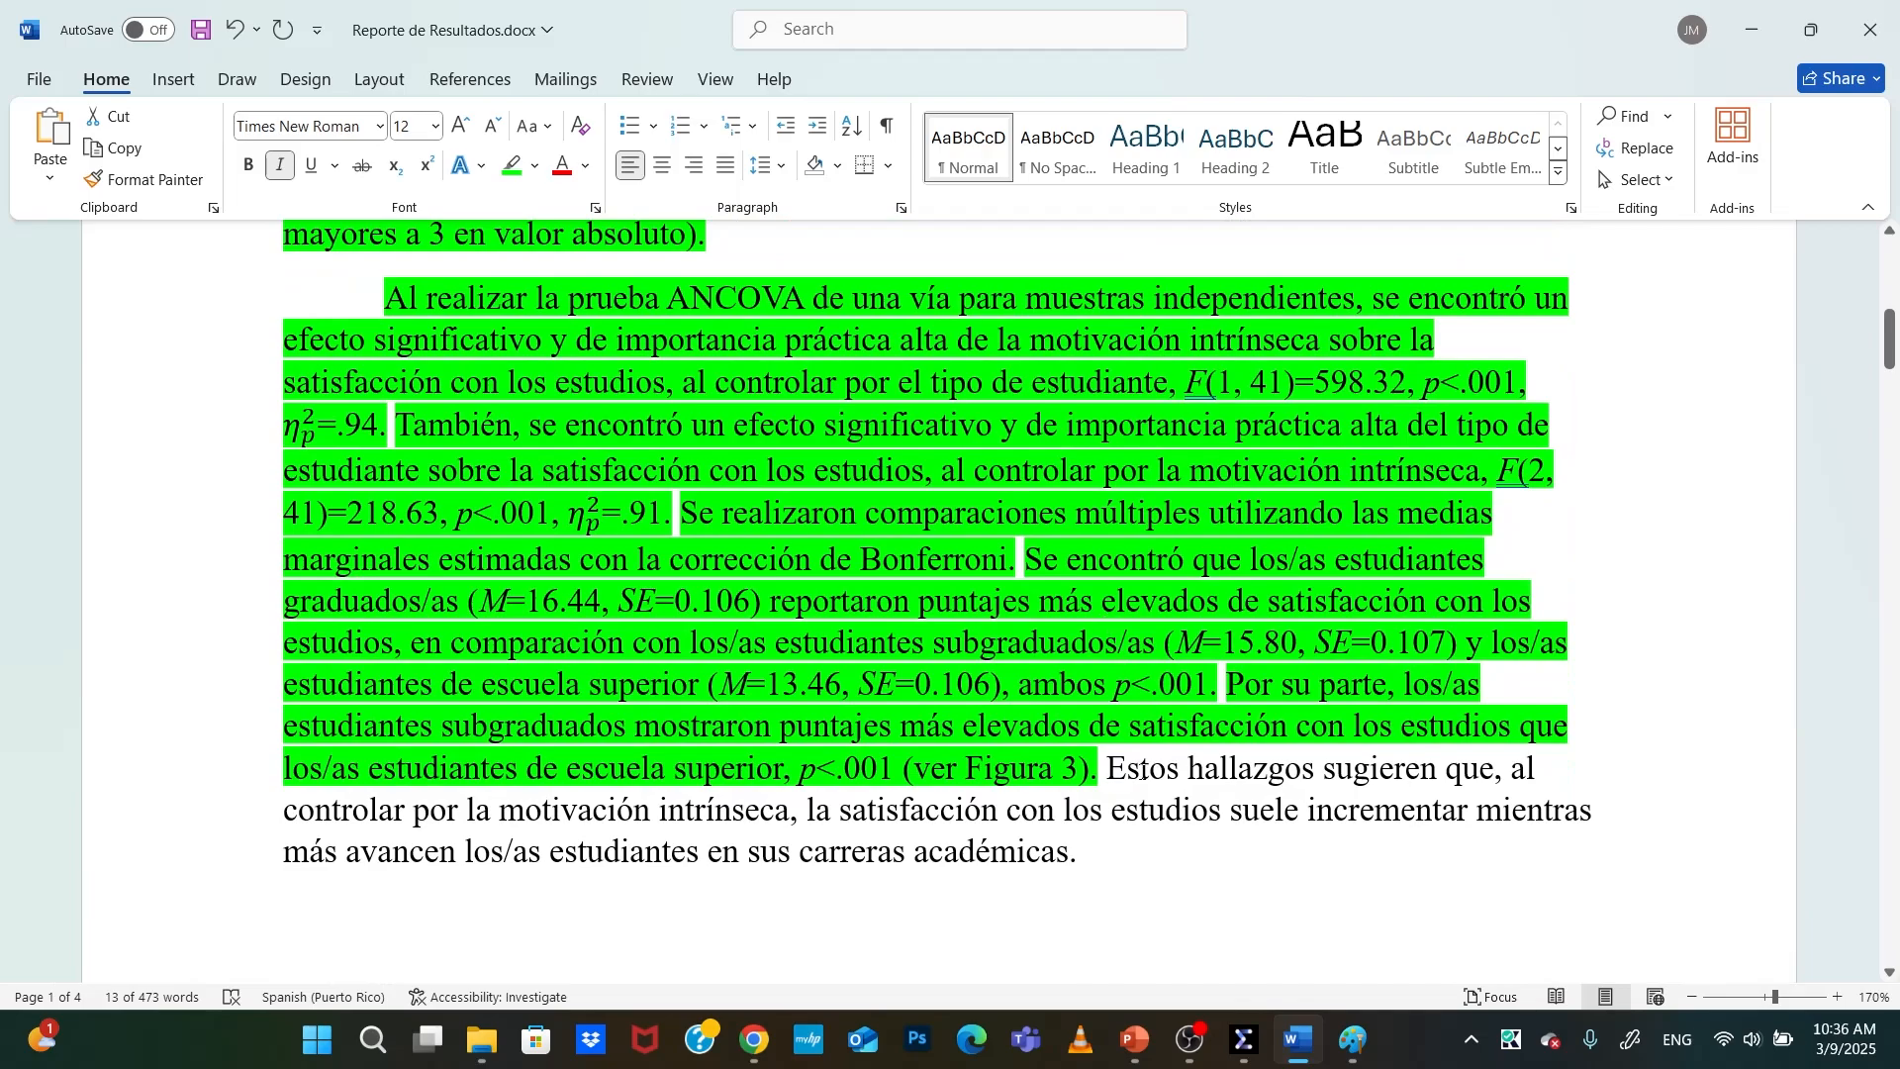
{"action": "left_click_drag", "start_coordinate": [1107, 767], "coordinate": [1243, 878]}
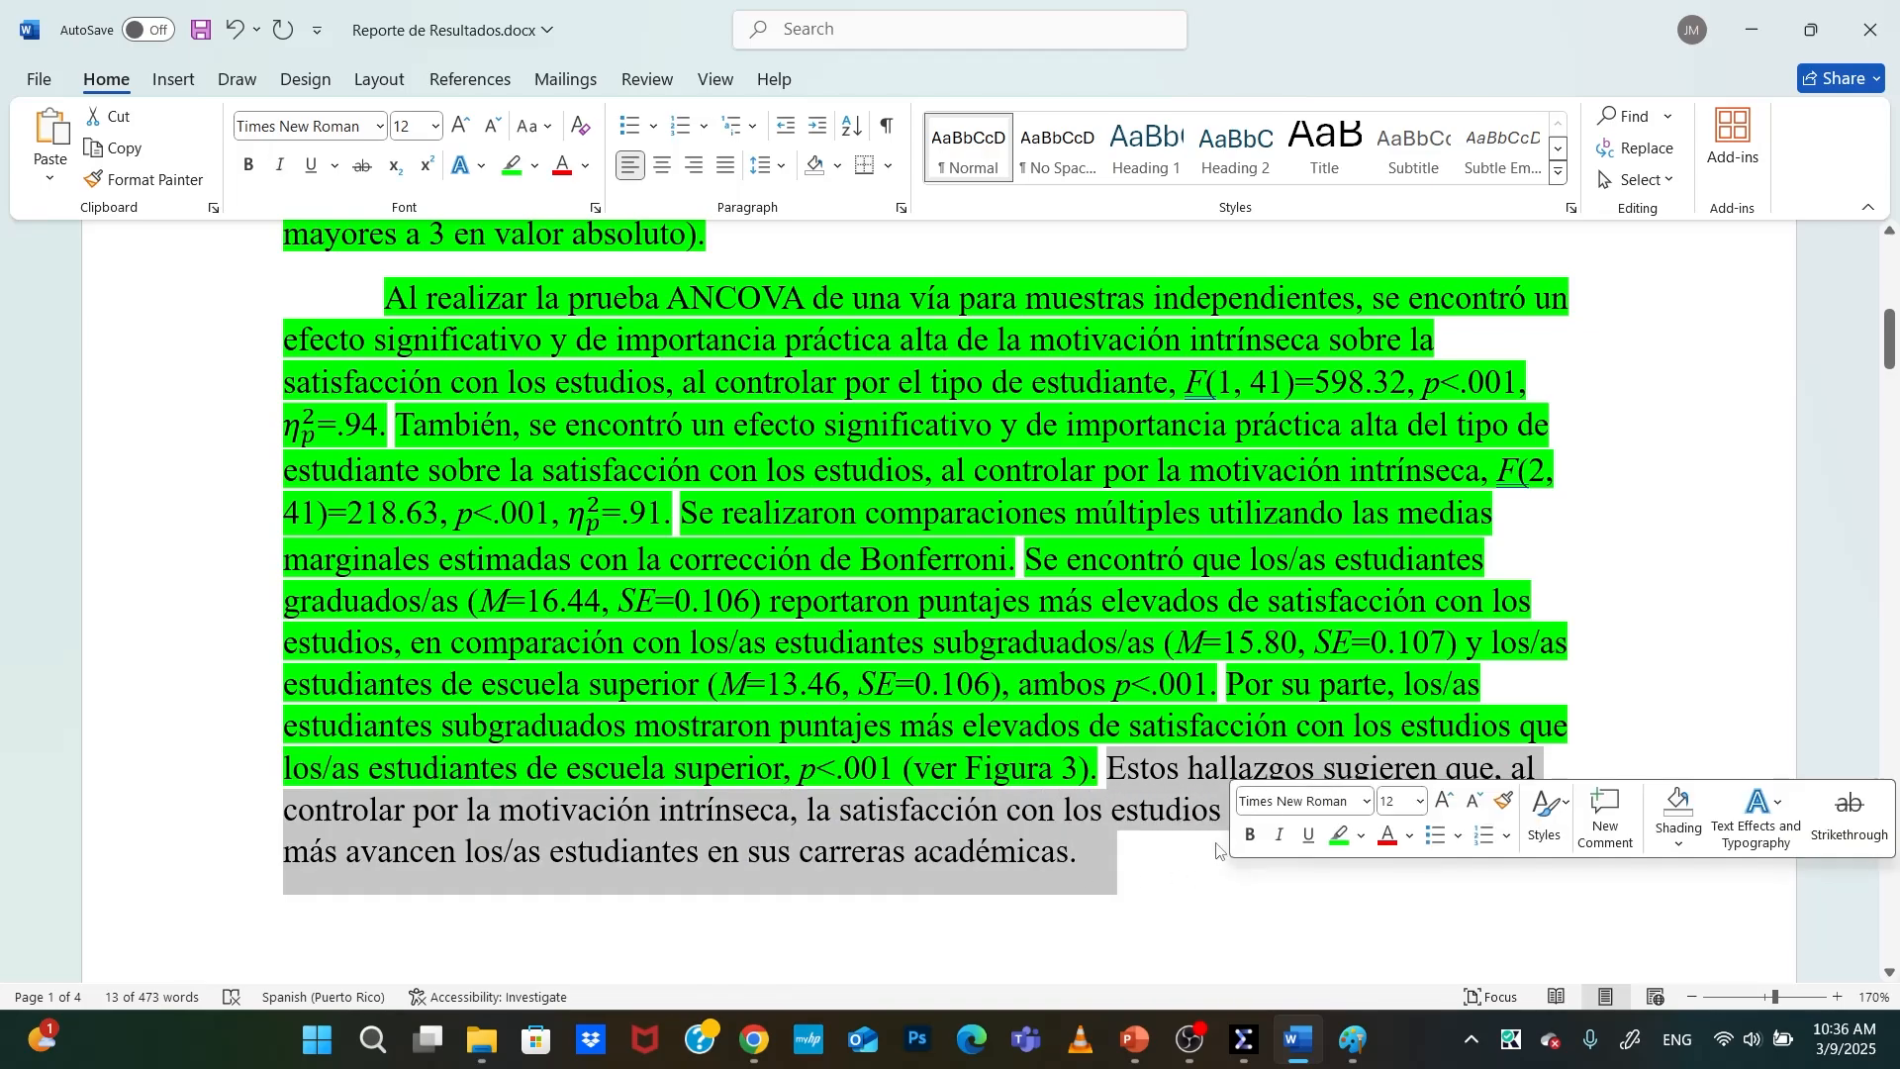
{"action": "left_click", "coordinate": [1339, 835]}
{"action": "left_click", "coordinate": [1160, 853]}
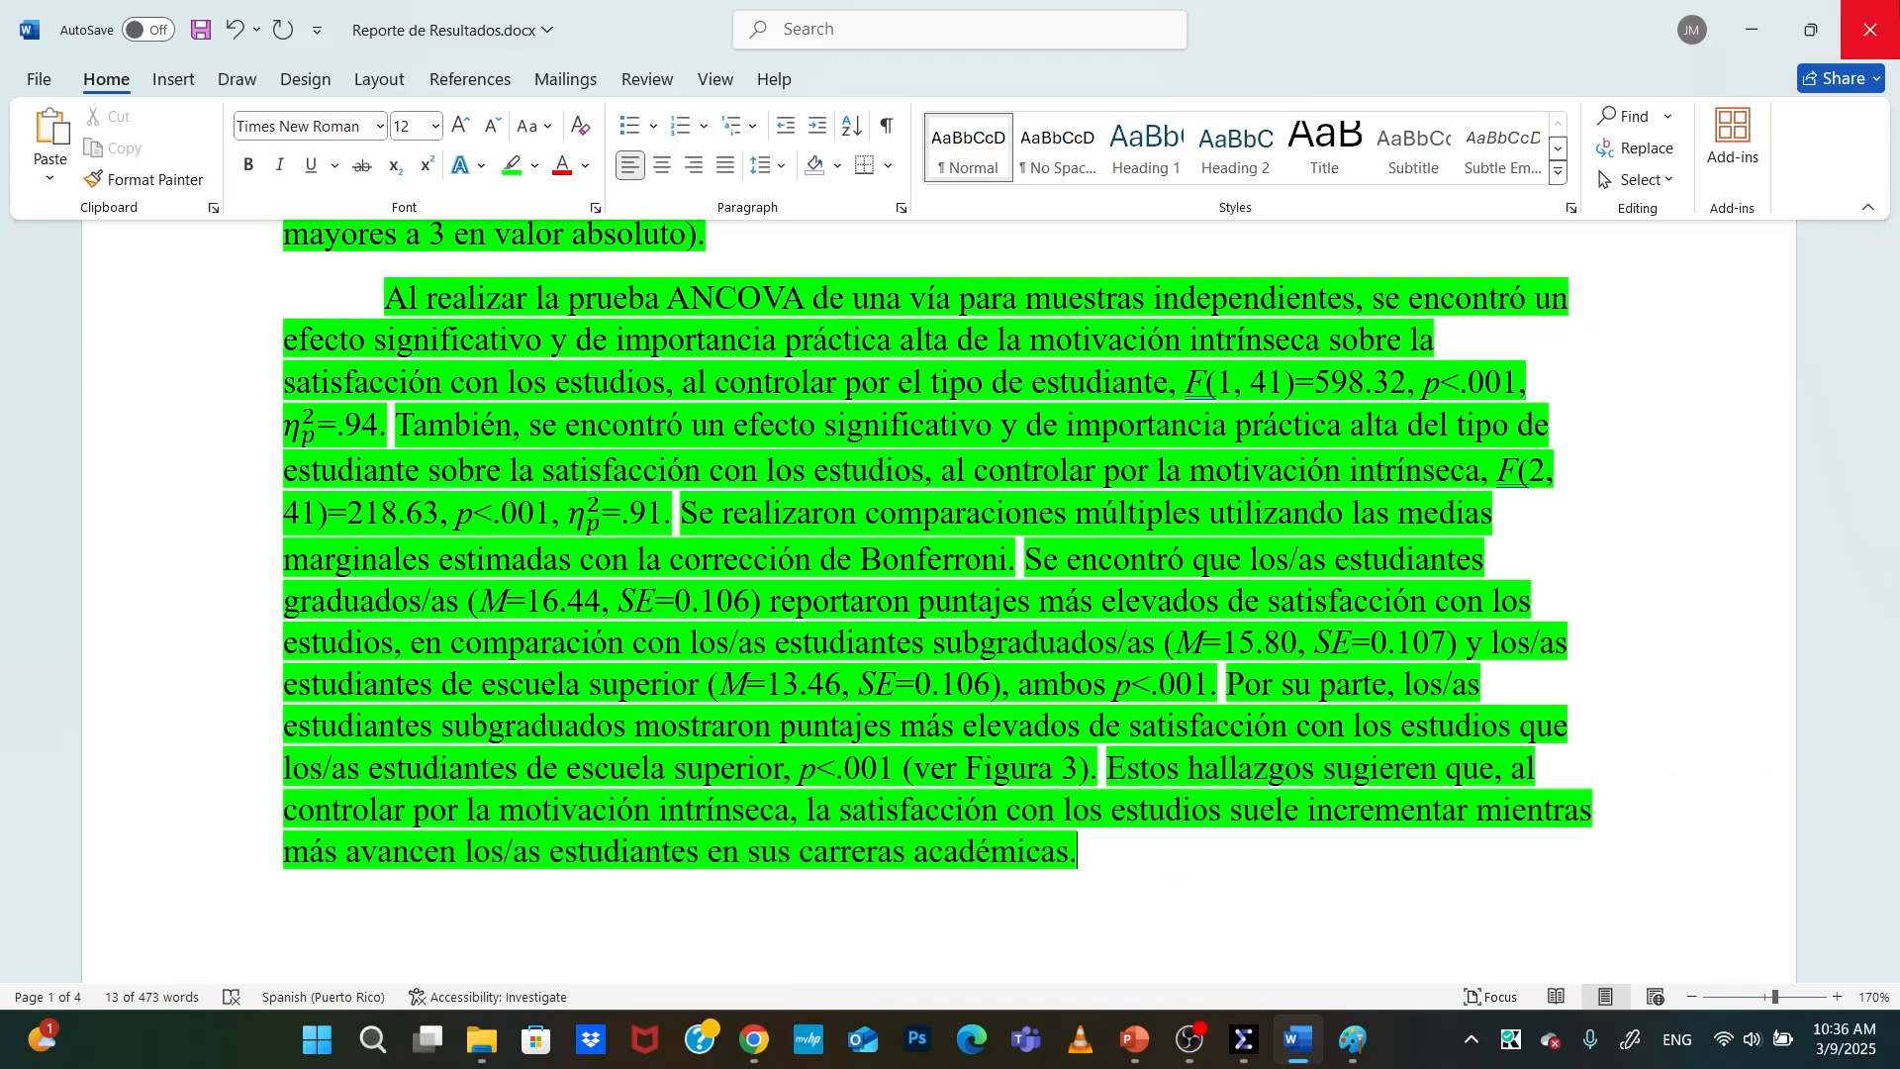
Zoom the document out to 110% and review the highlighted report text and the figures that follow it
{"action": "scroll", "coordinate": [1283, 389], "scroll_direction": "down", "scroll_amount": 4, "text": "ctrl"}
{"action": "scroll", "coordinate": [1284, 389], "scroll_direction": "down", "scroll_amount": 2, "text": "ctrl"}
{"action": "scroll", "coordinate": [1239, 499], "scroll_direction": "up", "scroll_amount": 5}
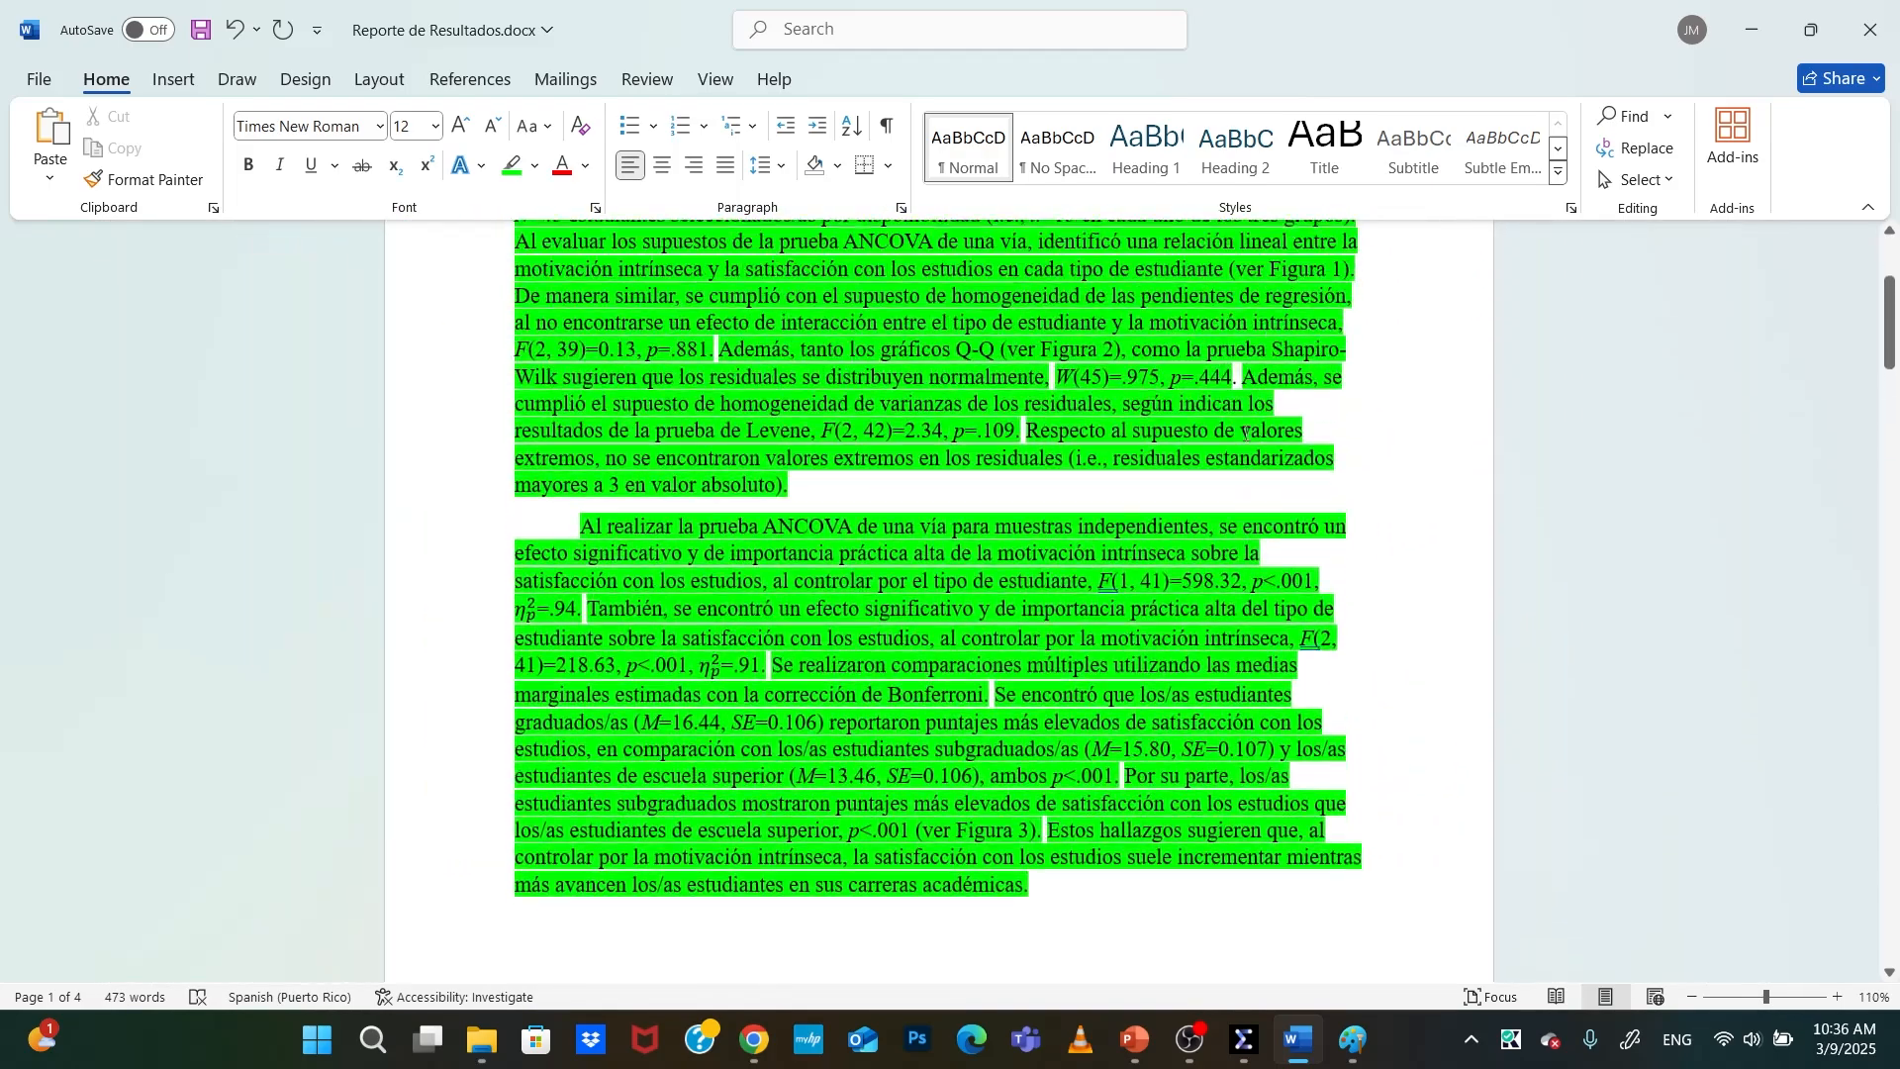
{"action": "scroll", "coordinate": [1239, 499], "scroll_direction": "down", "scroll_amount": 20}
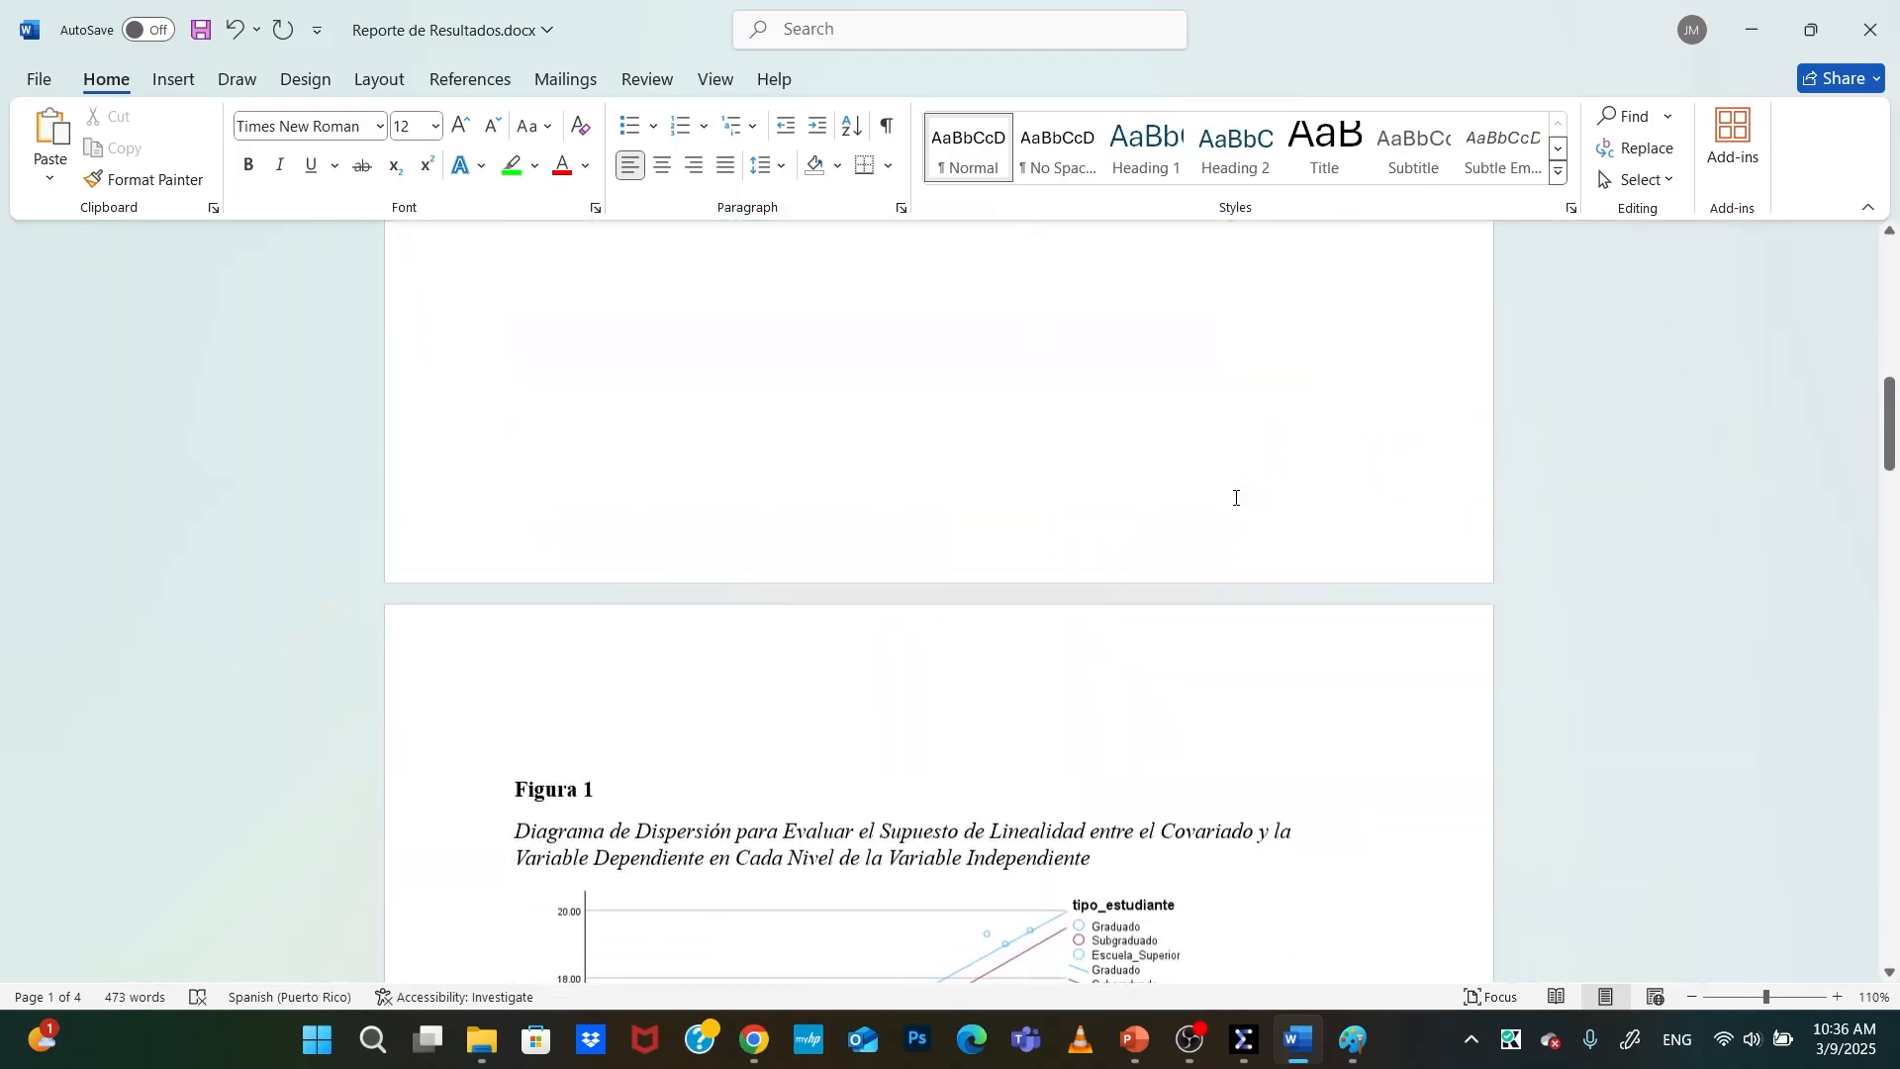
{"action": "scroll", "coordinate": [1234, 495], "scroll_direction": "down", "scroll_amount": 20}
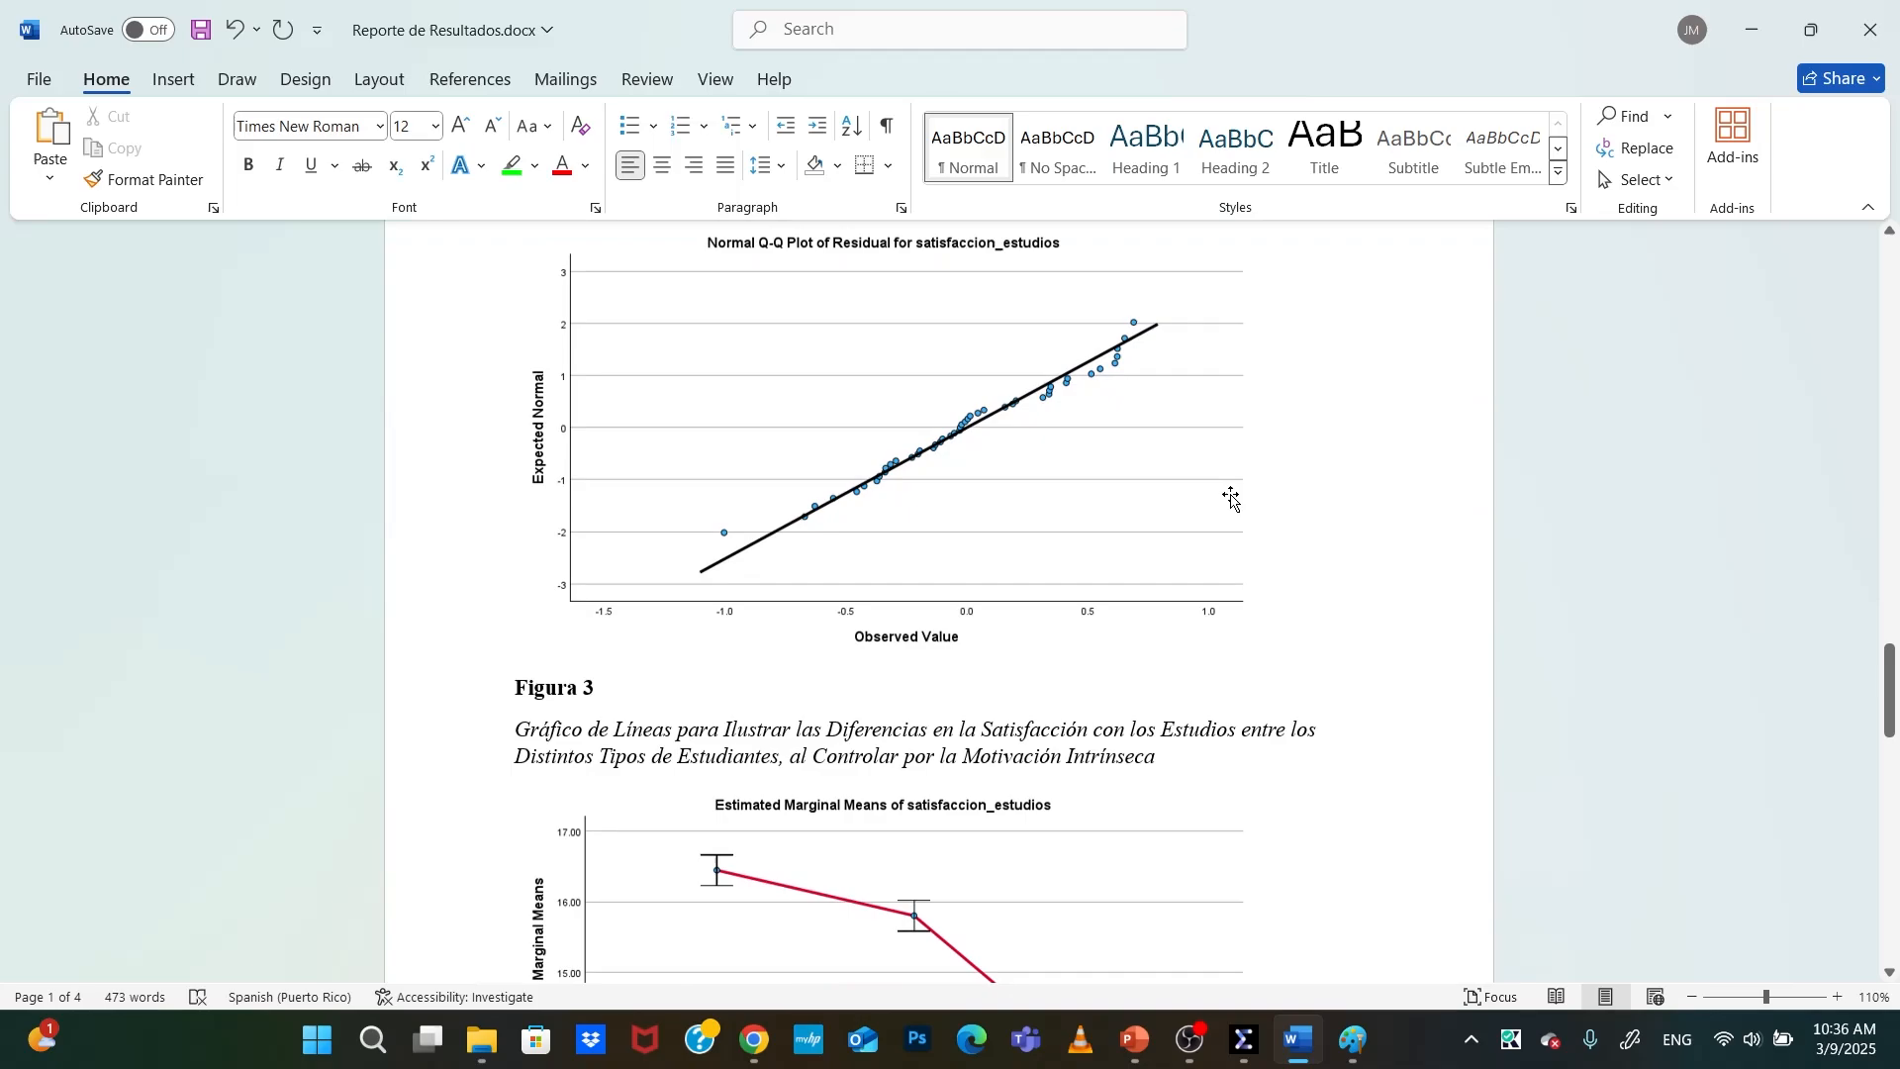
View the Referencias page and close Reporte de Resultados.docx
{"action": "scroll", "coordinate": [1294, 496], "scroll_direction": "down", "scroll_amount": 4}
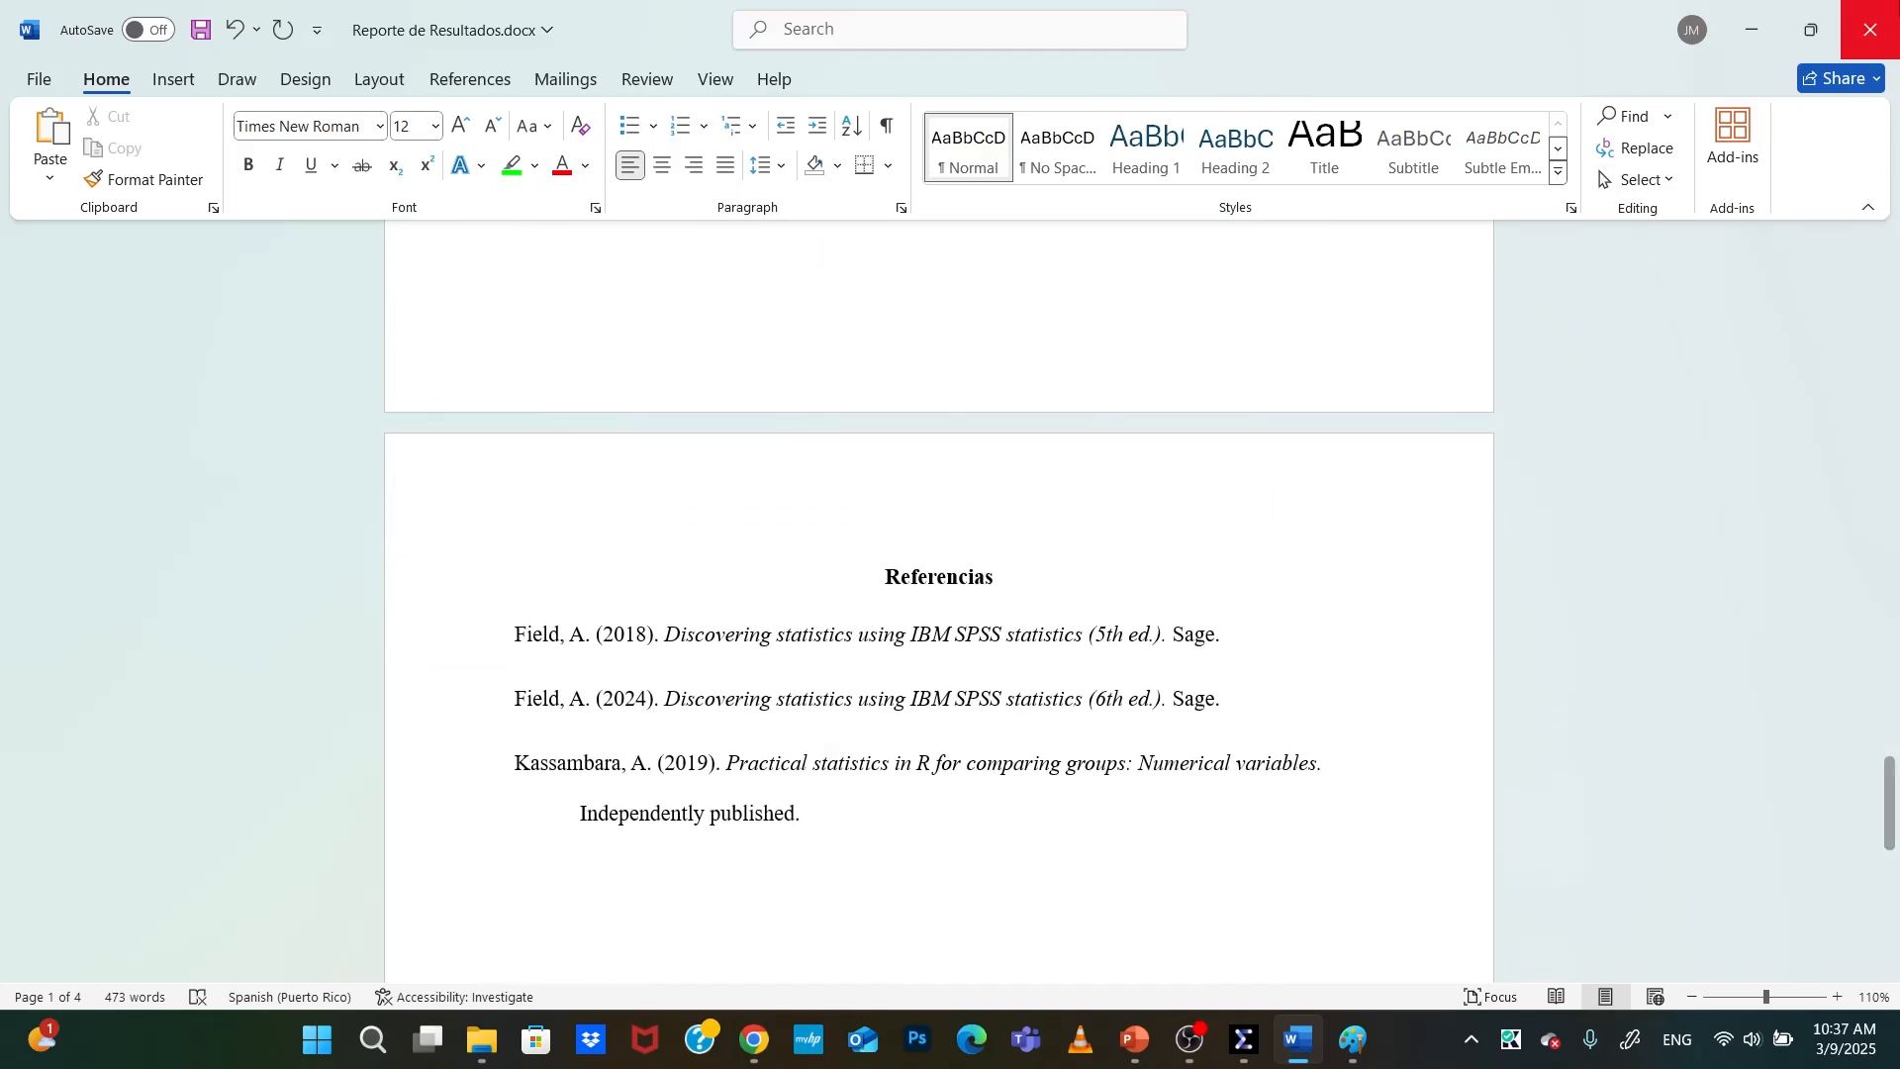
{"action": "left_click", "coordinate": [1871, 29]}
{"action": "left_click", "coordinate": [1089, 692]}
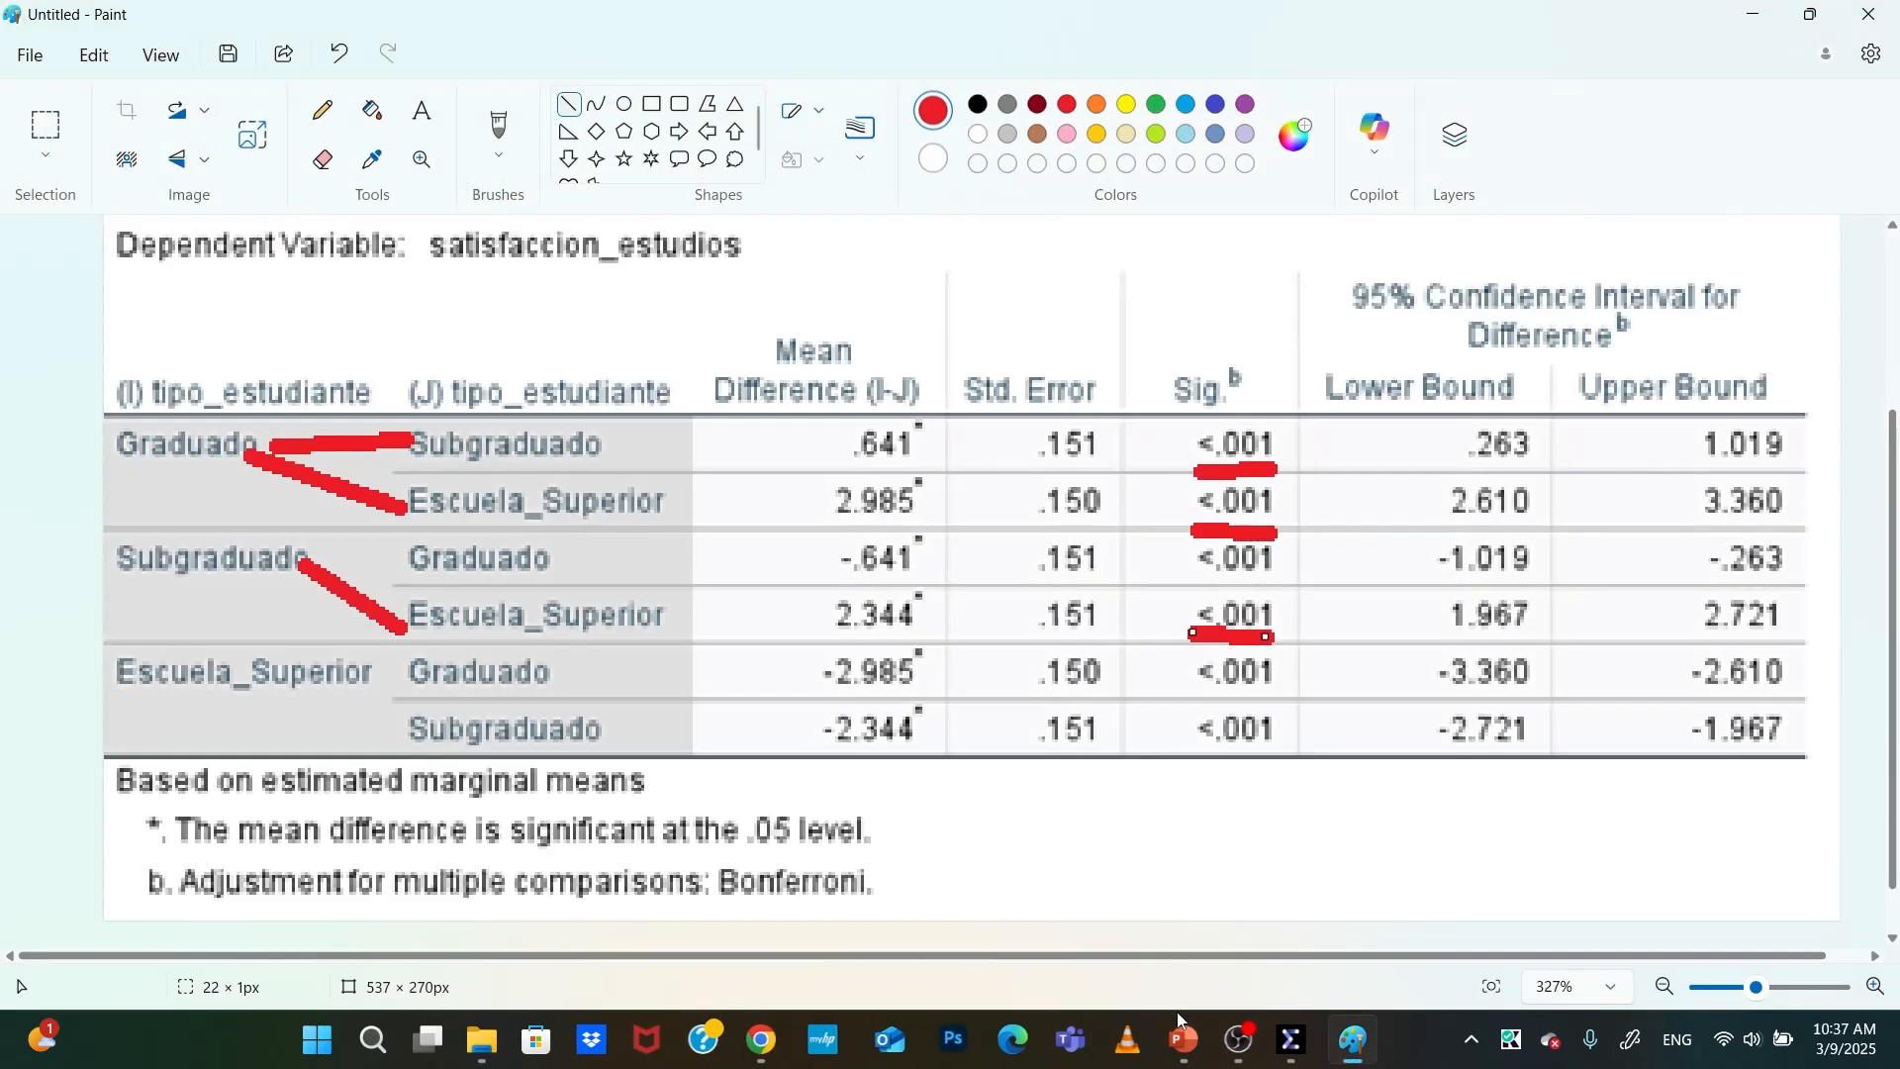
Switch to the PowerPoint presentation and go through the slides from 25 to 29, on comparing the results with an ANOVA without the covariate
{"action": "left_click", "coordinate": [1108, 979]}
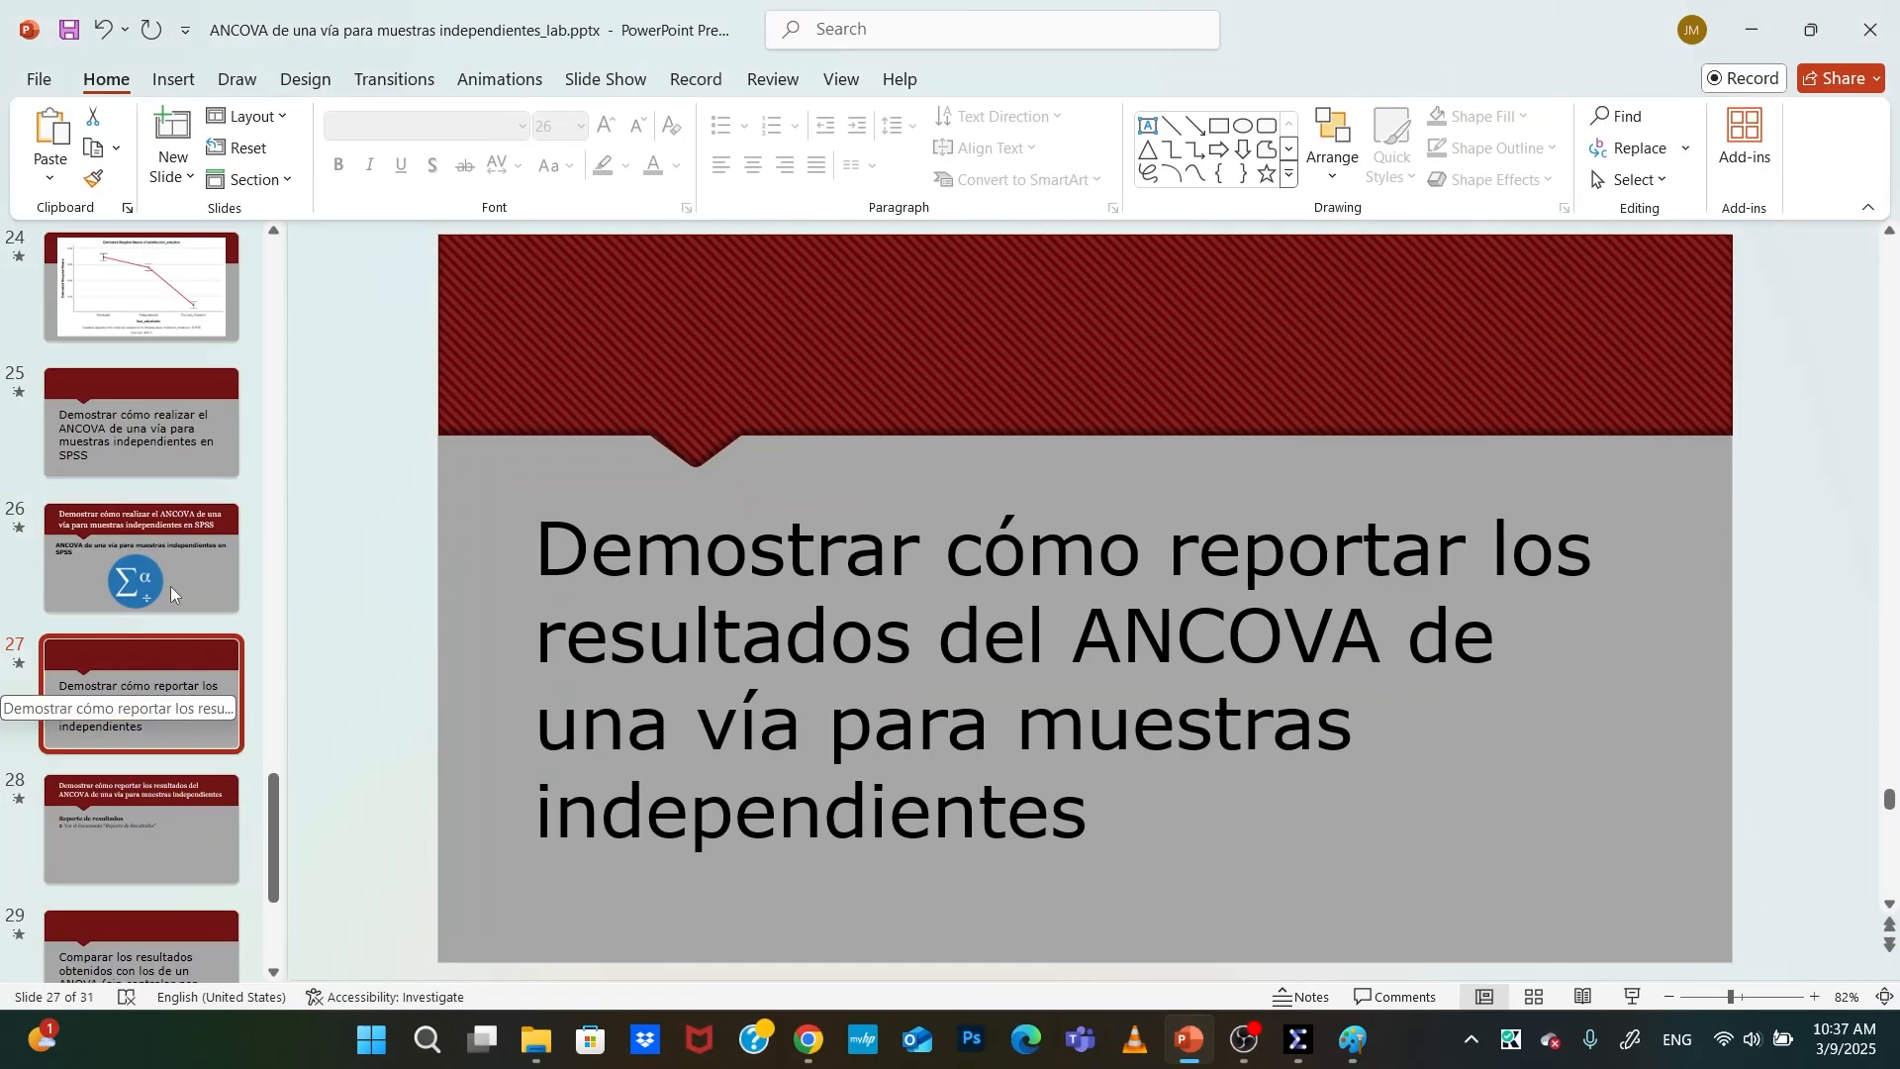
{"action": "left_click", "coordinate": [114, 472]}
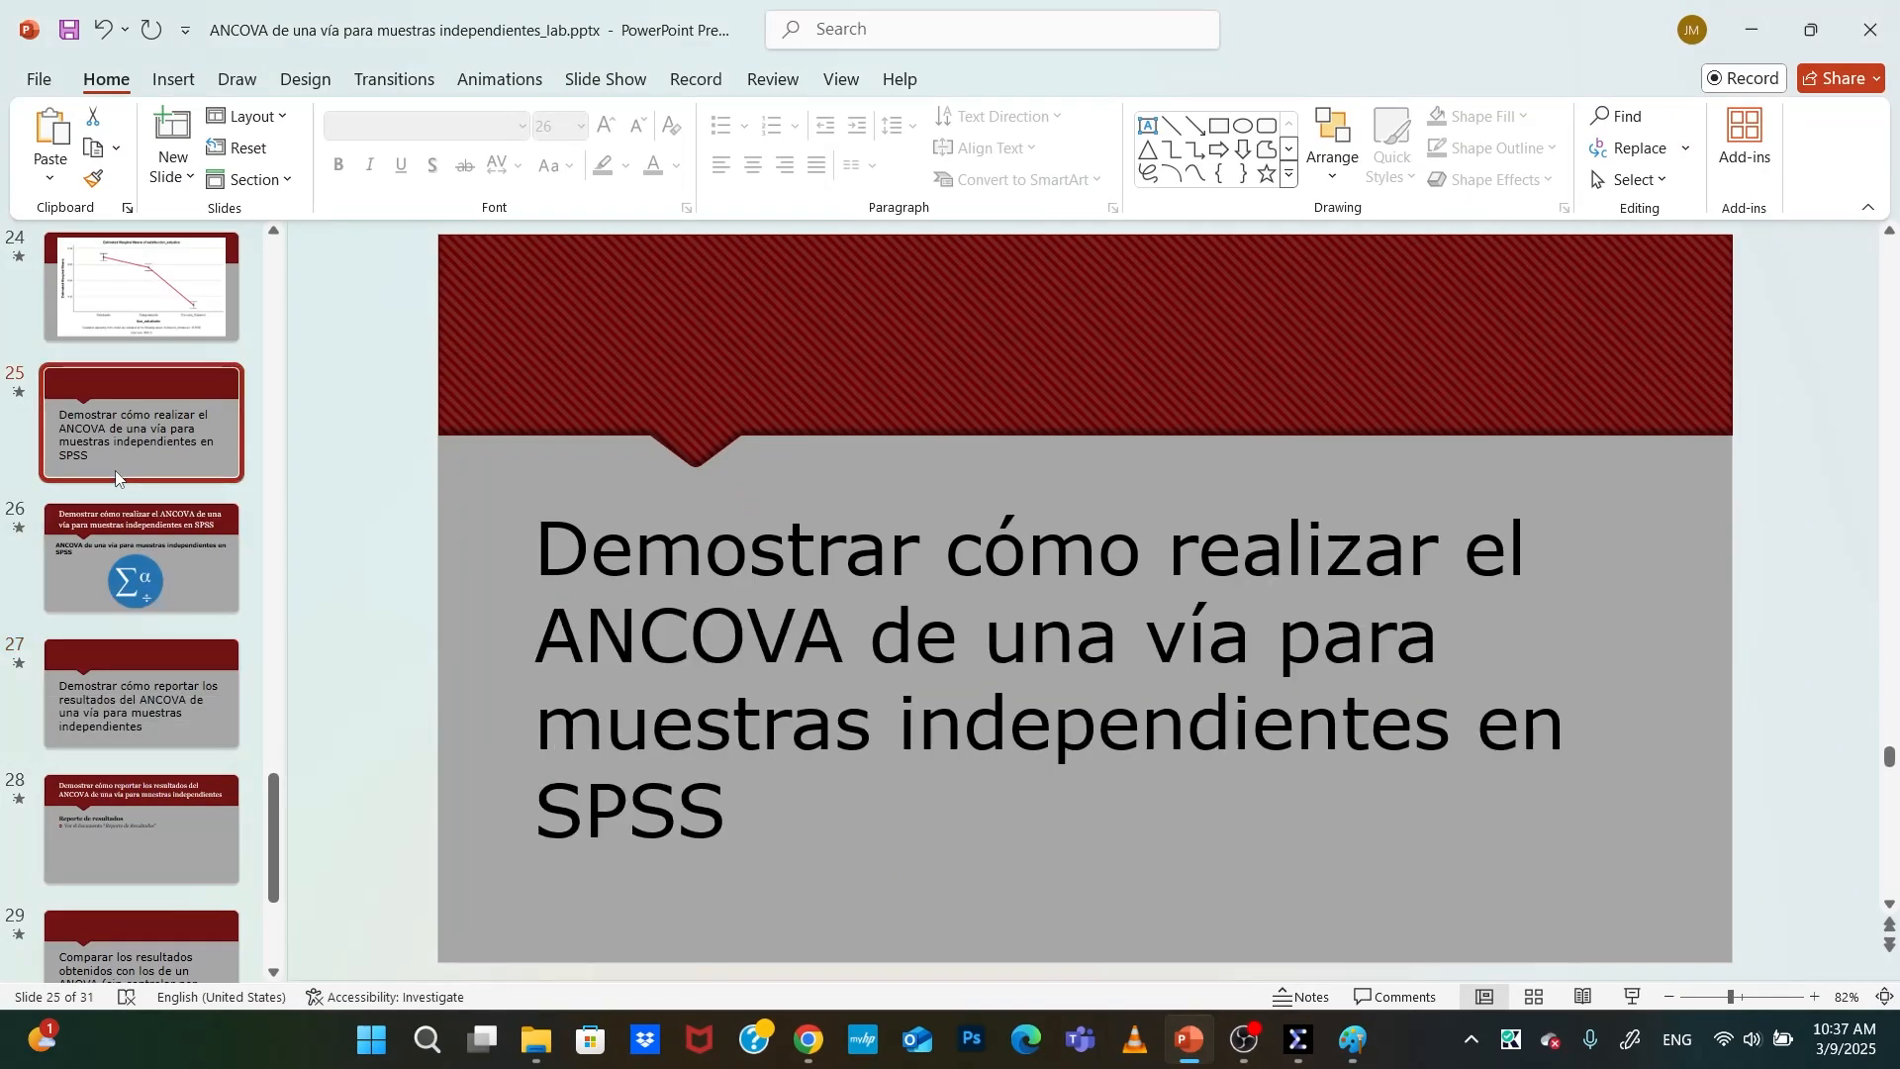
{"action": "key", "text": "Down"}
{"action": "key", "text": "Down"}
{"action": "key", "text": "Down"}
{"action": "key", "text": "Down"}
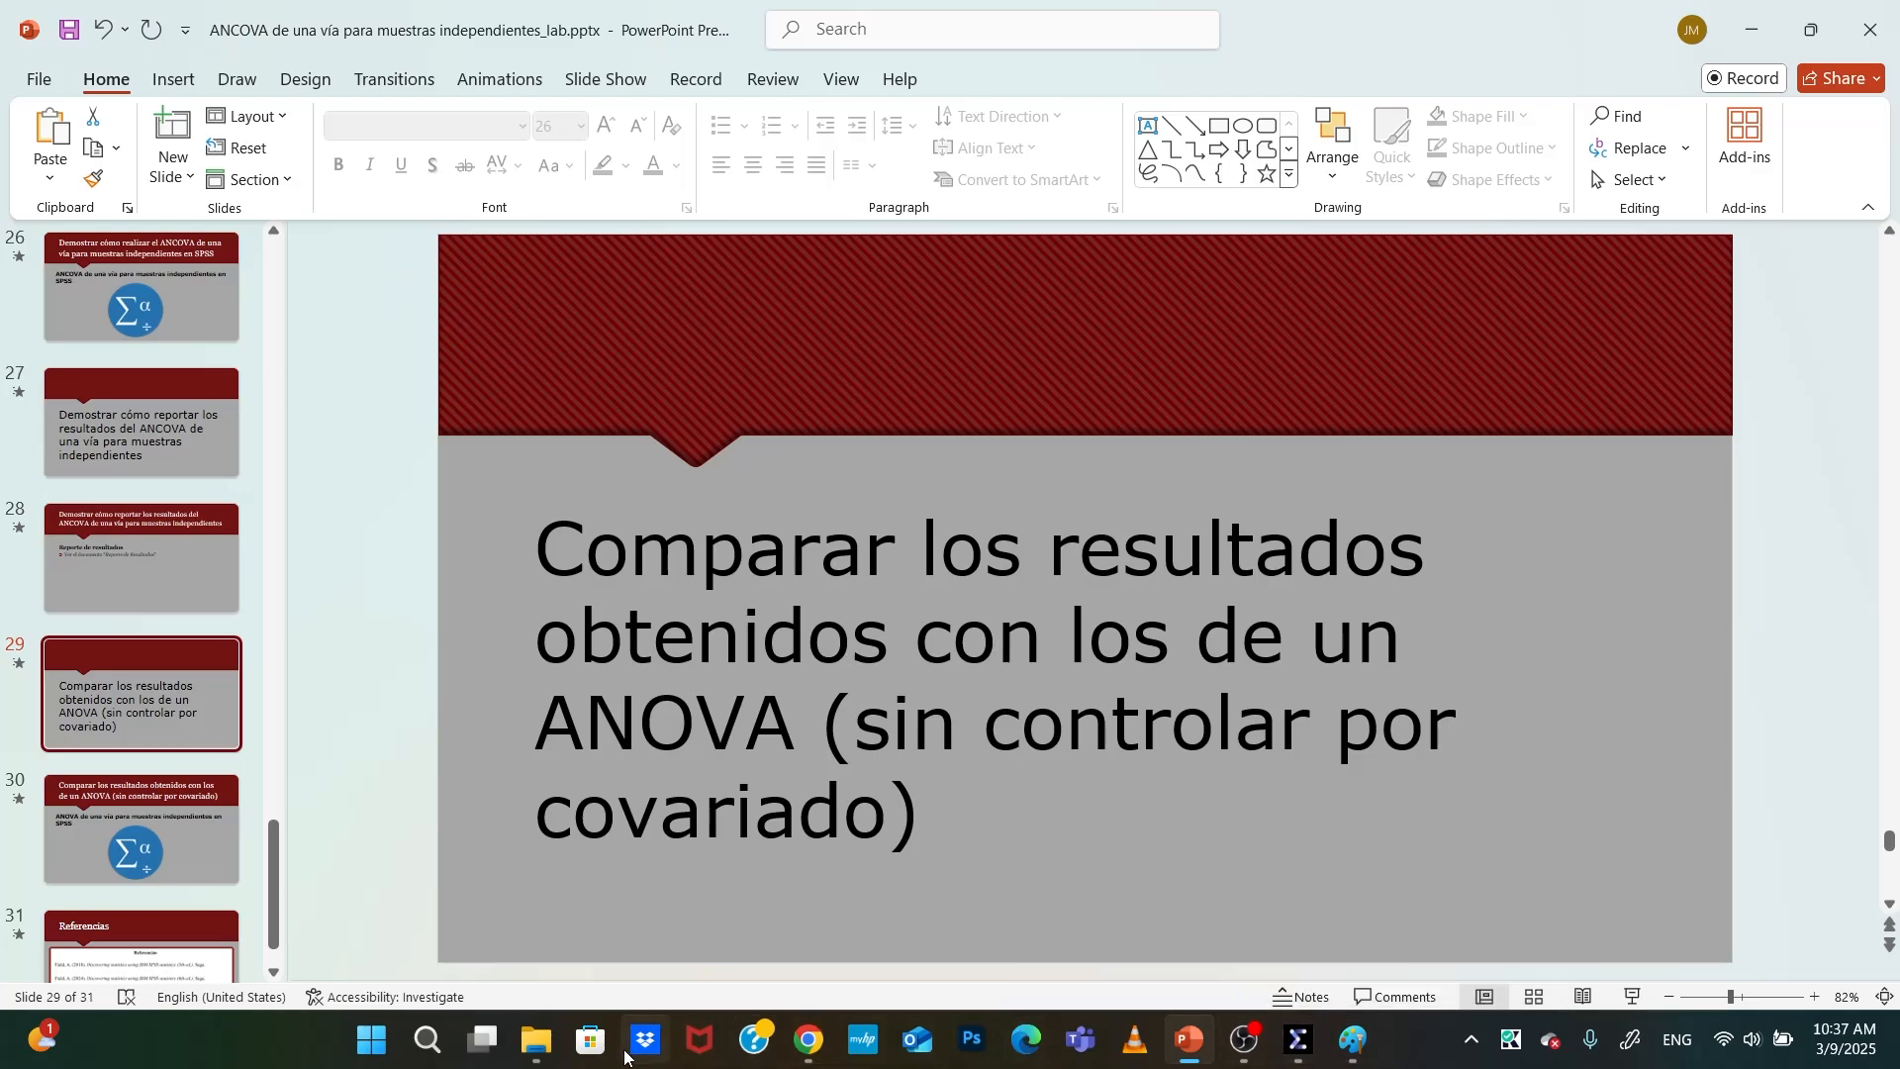
Reopen Reporte de Resultados.docx from its folder and show the Figura 3 line graph at 140% zoom
{"action": "left_click", "coordinate": [536, 1041]}
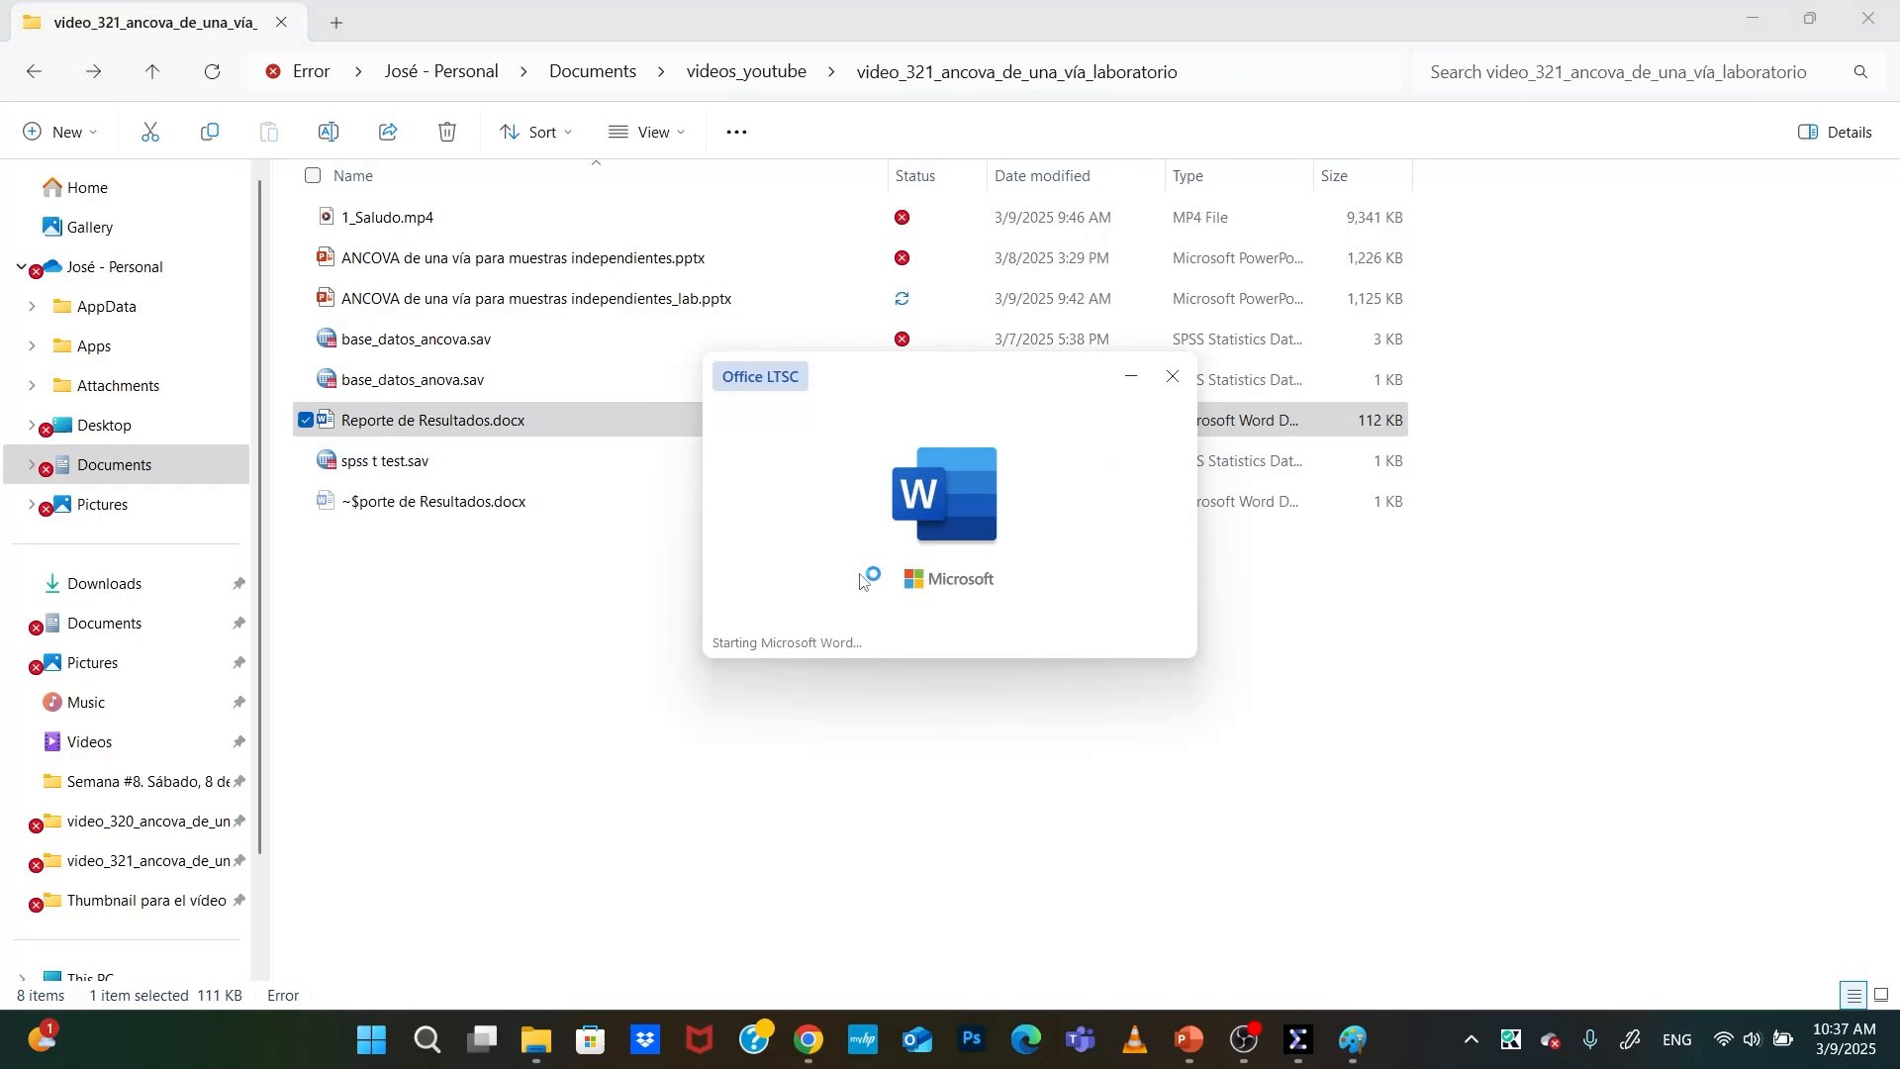
{"action": "key", "text": "ctrl+End"}
{"action": "scroll", "coordinate": [879, 670], "scroll_direction": "up", "scroll_amount": 10}
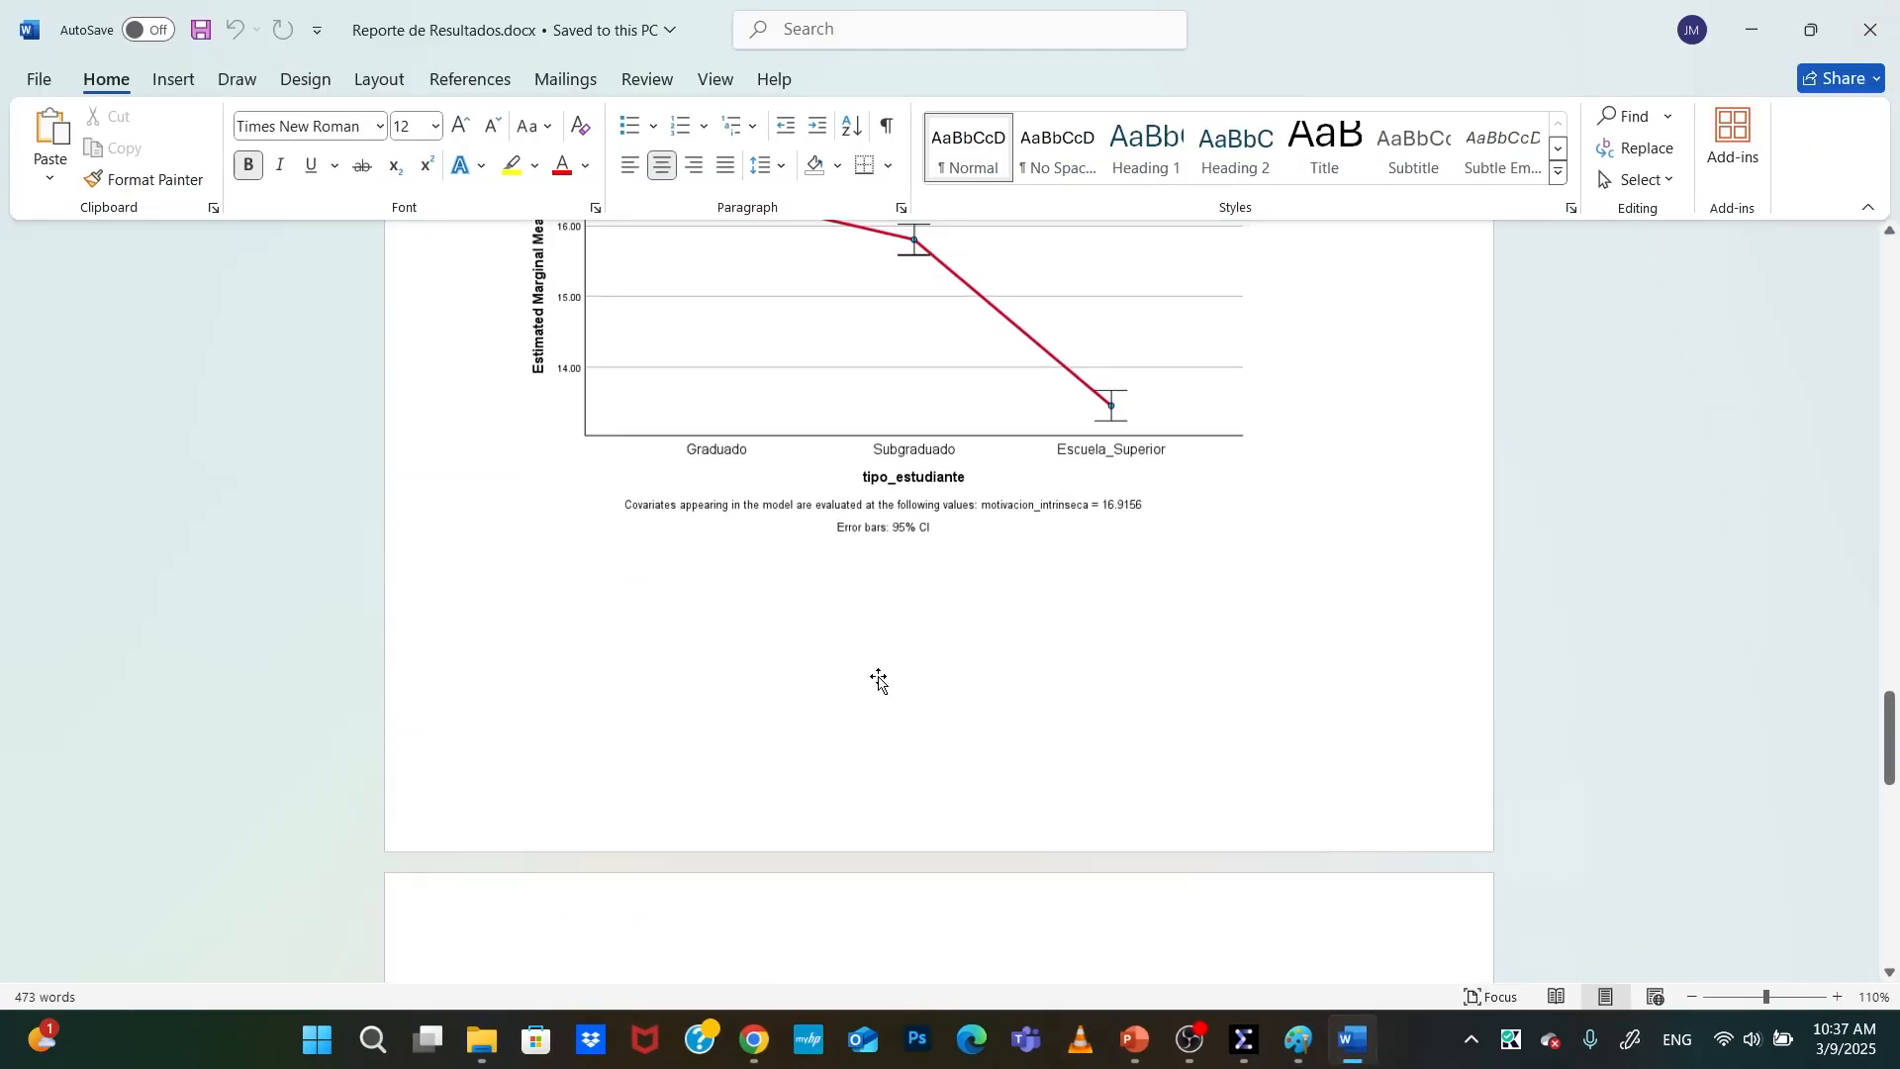
{"action": "scroll", "coordinate": [877, 675], "scroll_direction": "up", "scroll_amount": 3, "text": "ctrl"}
{"action": "scroll", "coordinate": [877, 675], "scroll_direction": "down", "scroll_amount": 2}
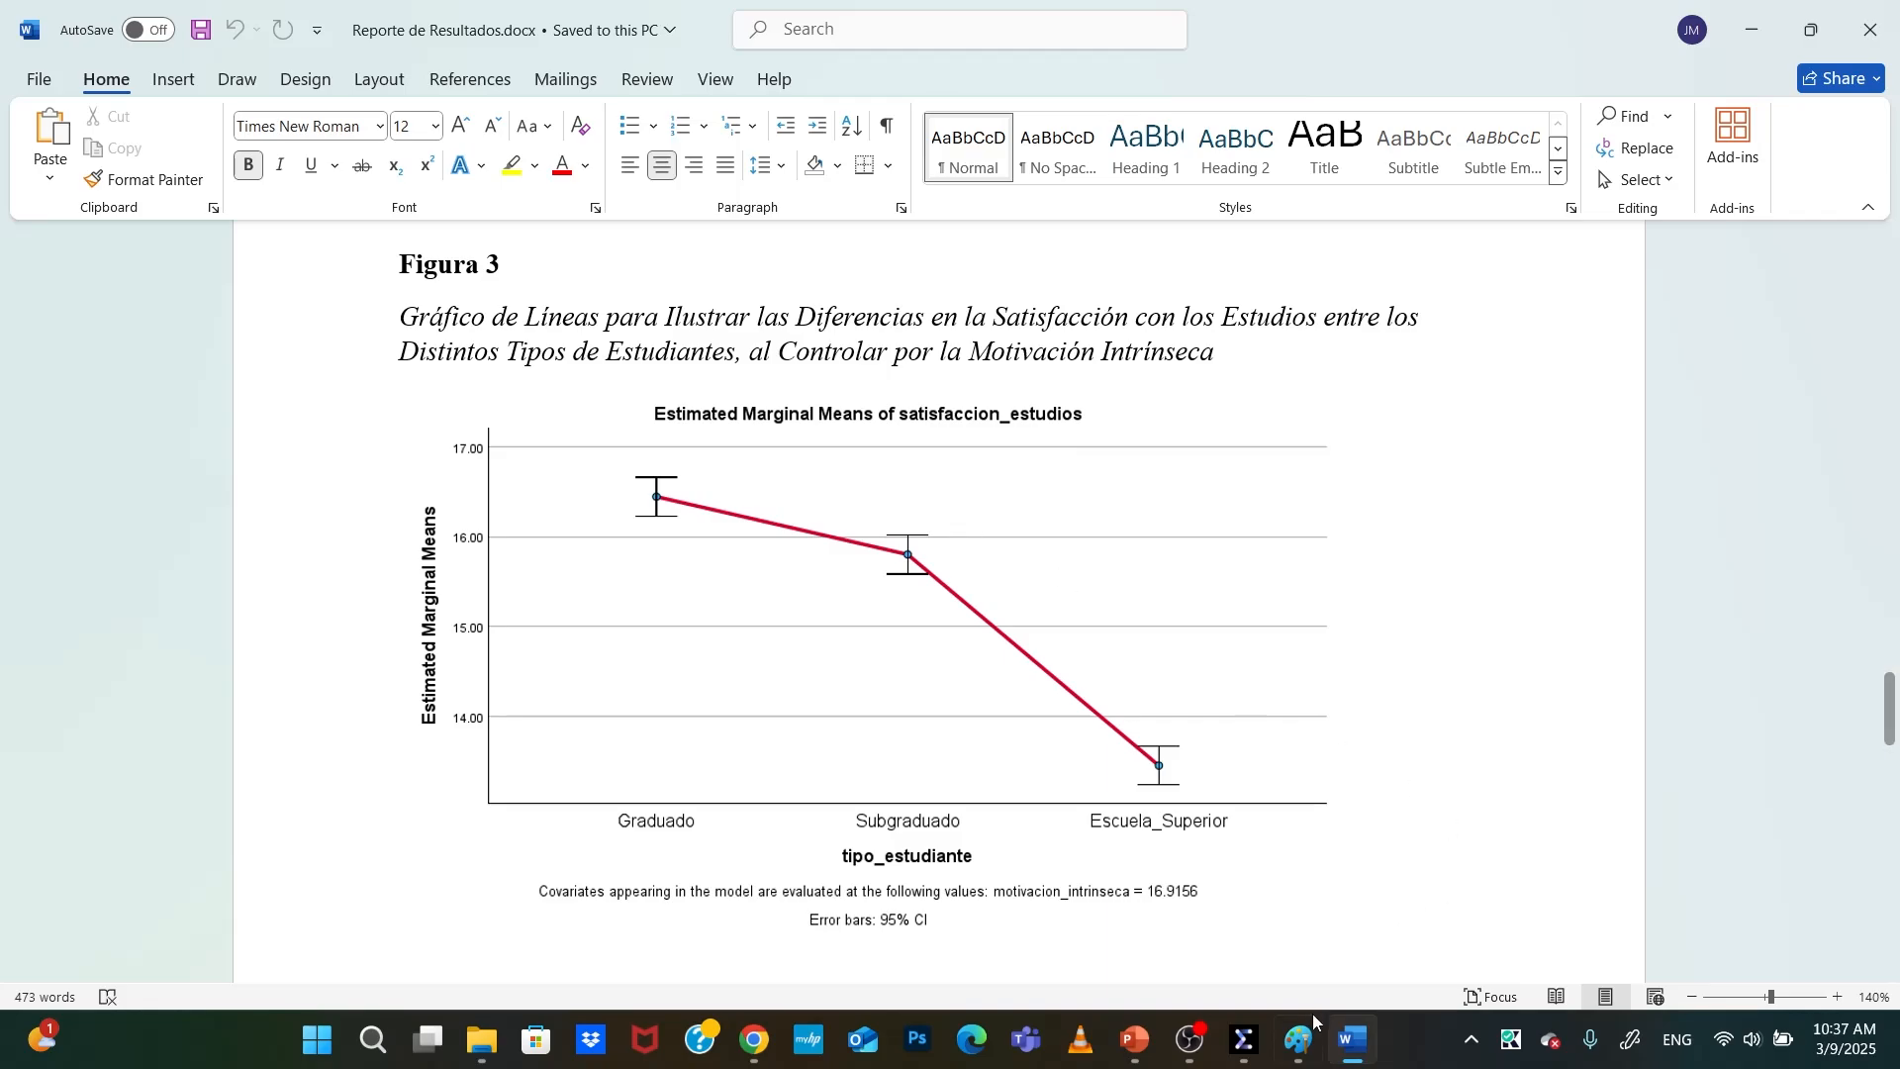
Switch to the SPSS Statistics output viewer and delete all existing output
{"action": "mouse_move", "coordinate": [1295, 1047]}
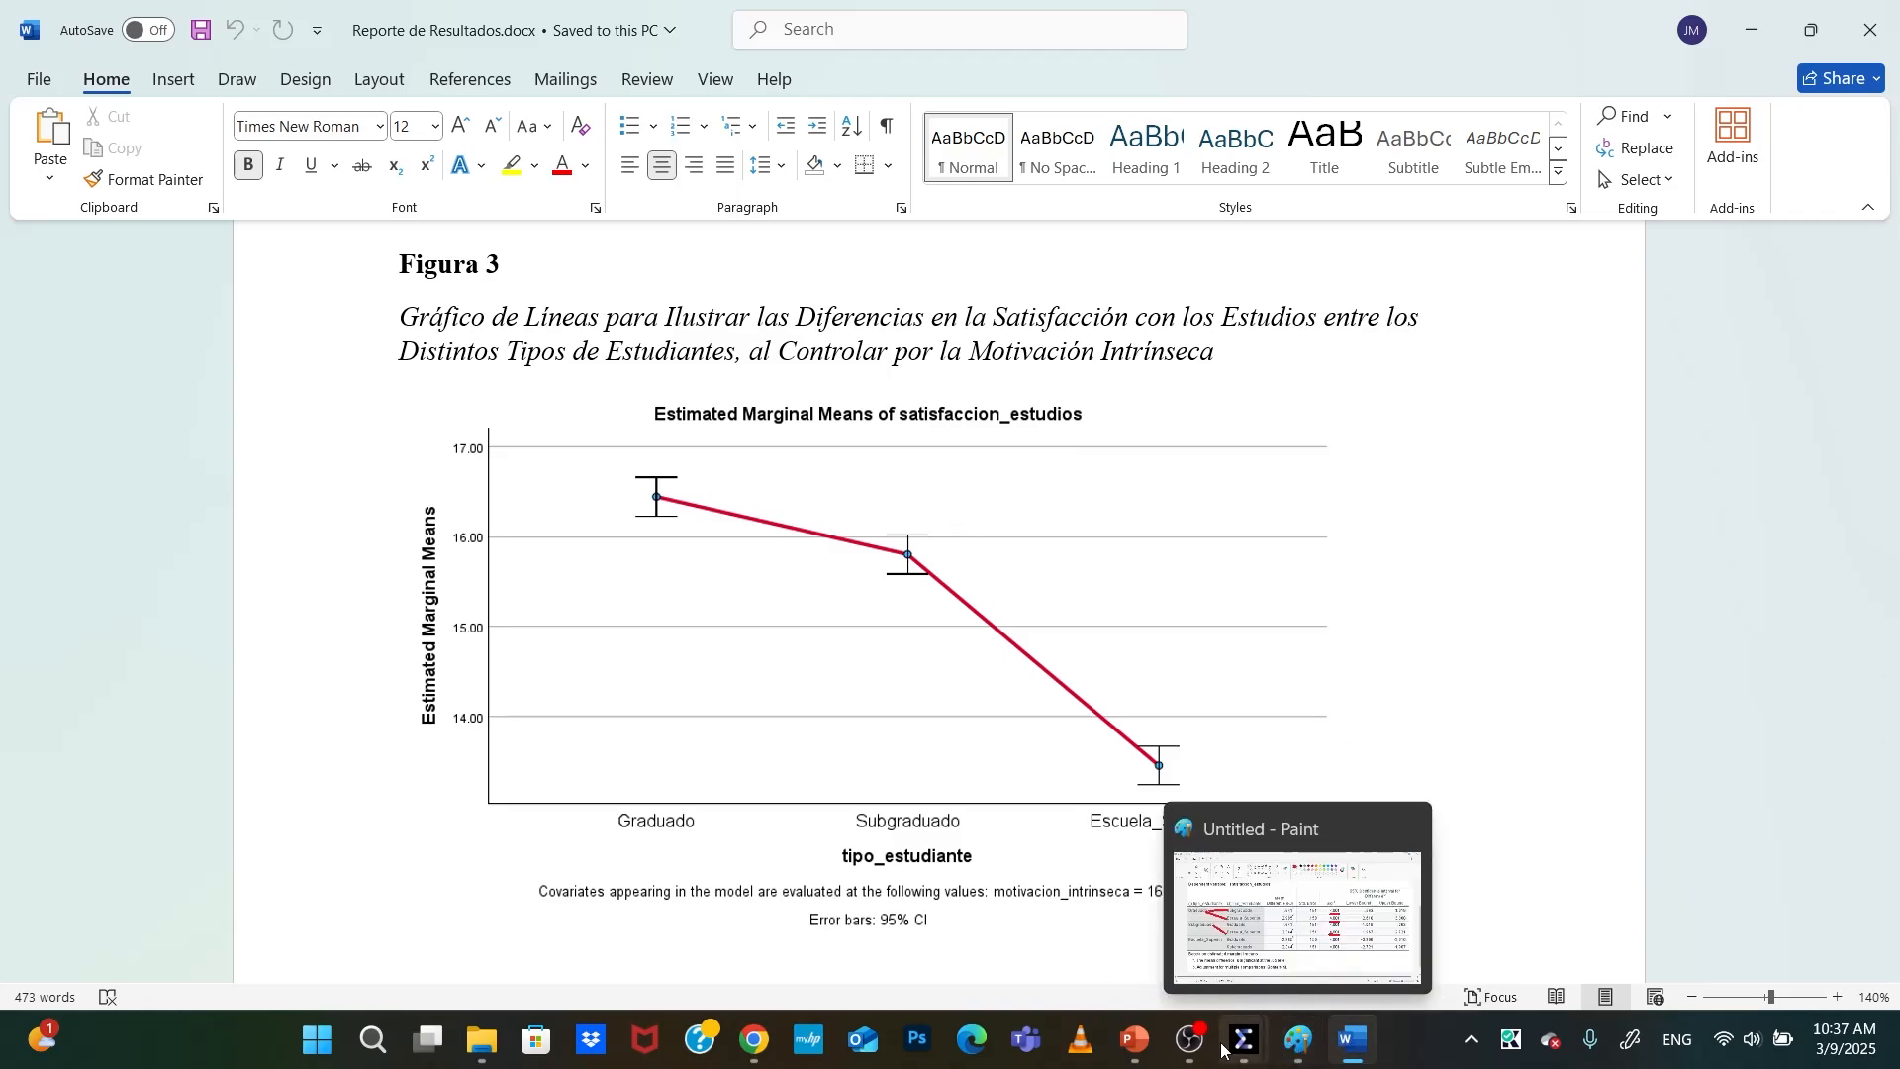
{"action": "left_click", "coordinate": [1370, 895]}
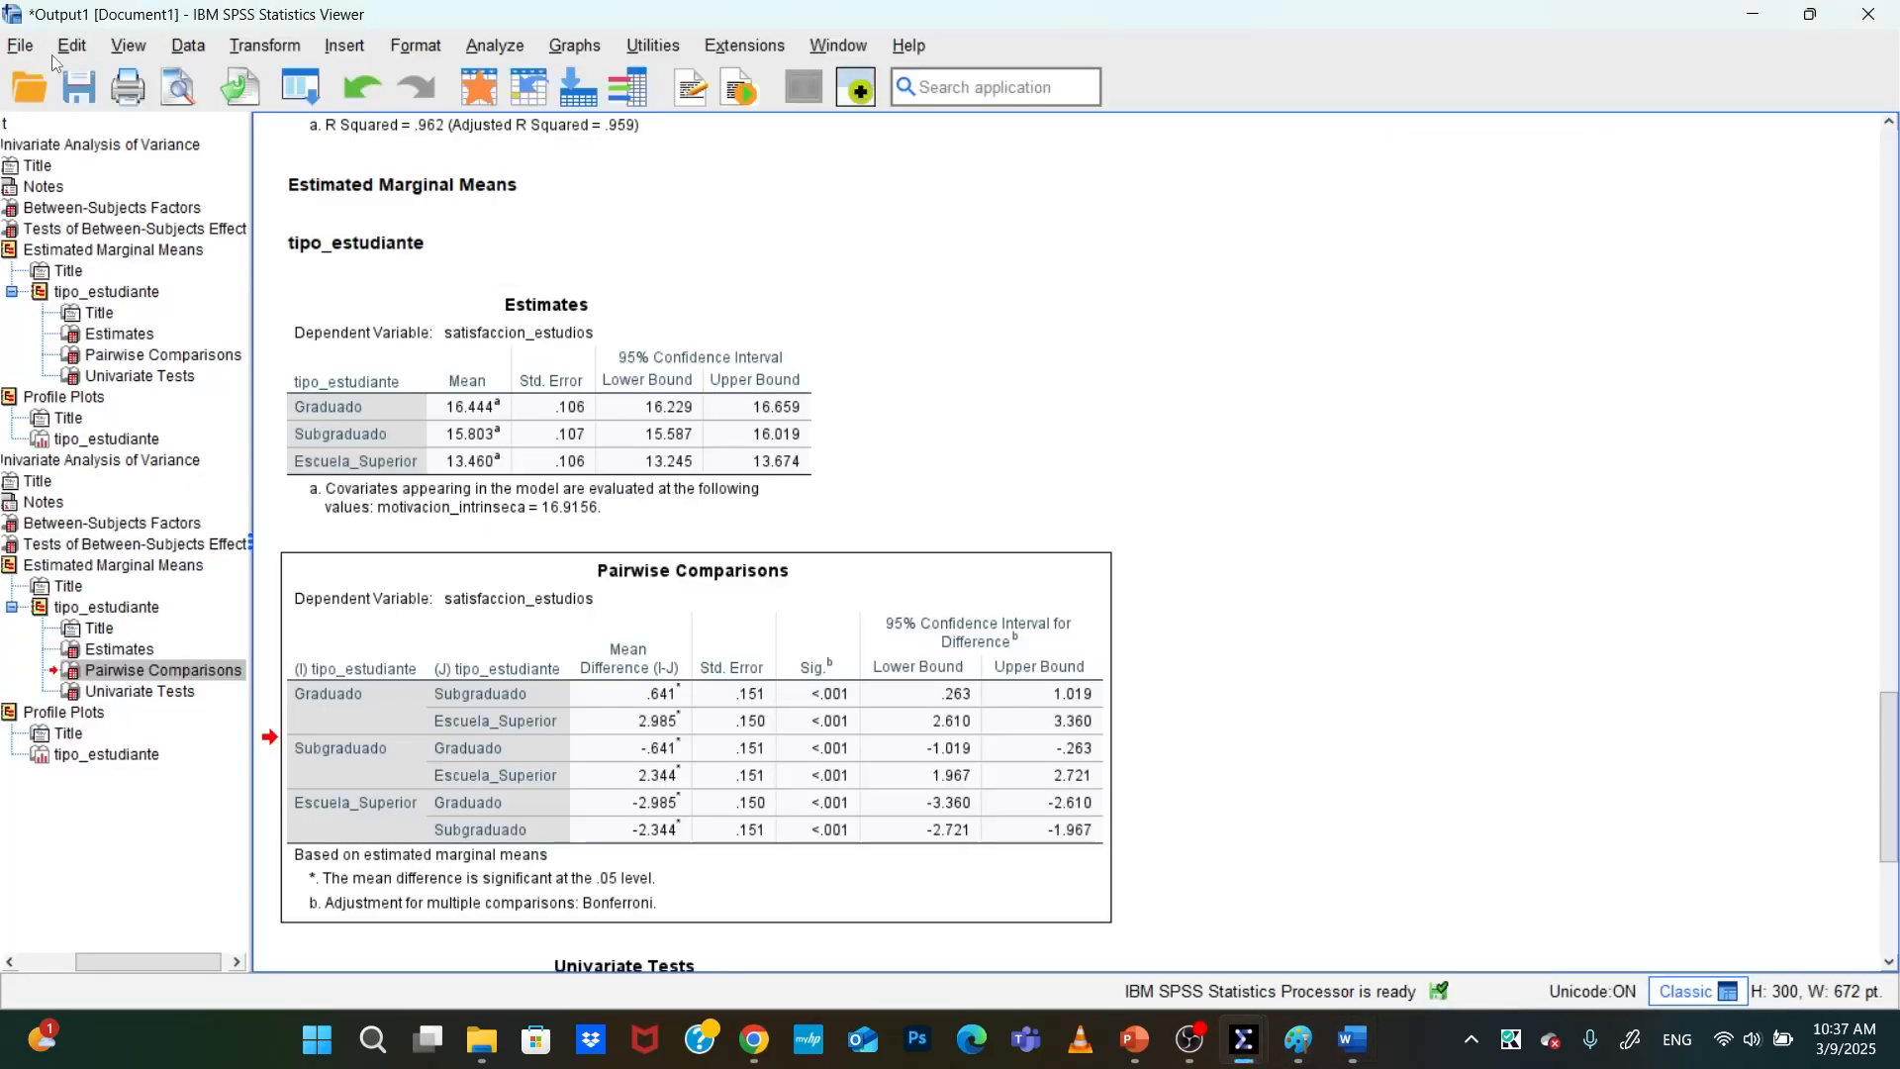
{"action": "scroll", "coordinate": [129, 203], "scroll_direction": "left", "scroll_amount": 2}
{"action": "left_click", "coordinate": [99, 127]}
{"action": "key", "text": "Delete"}
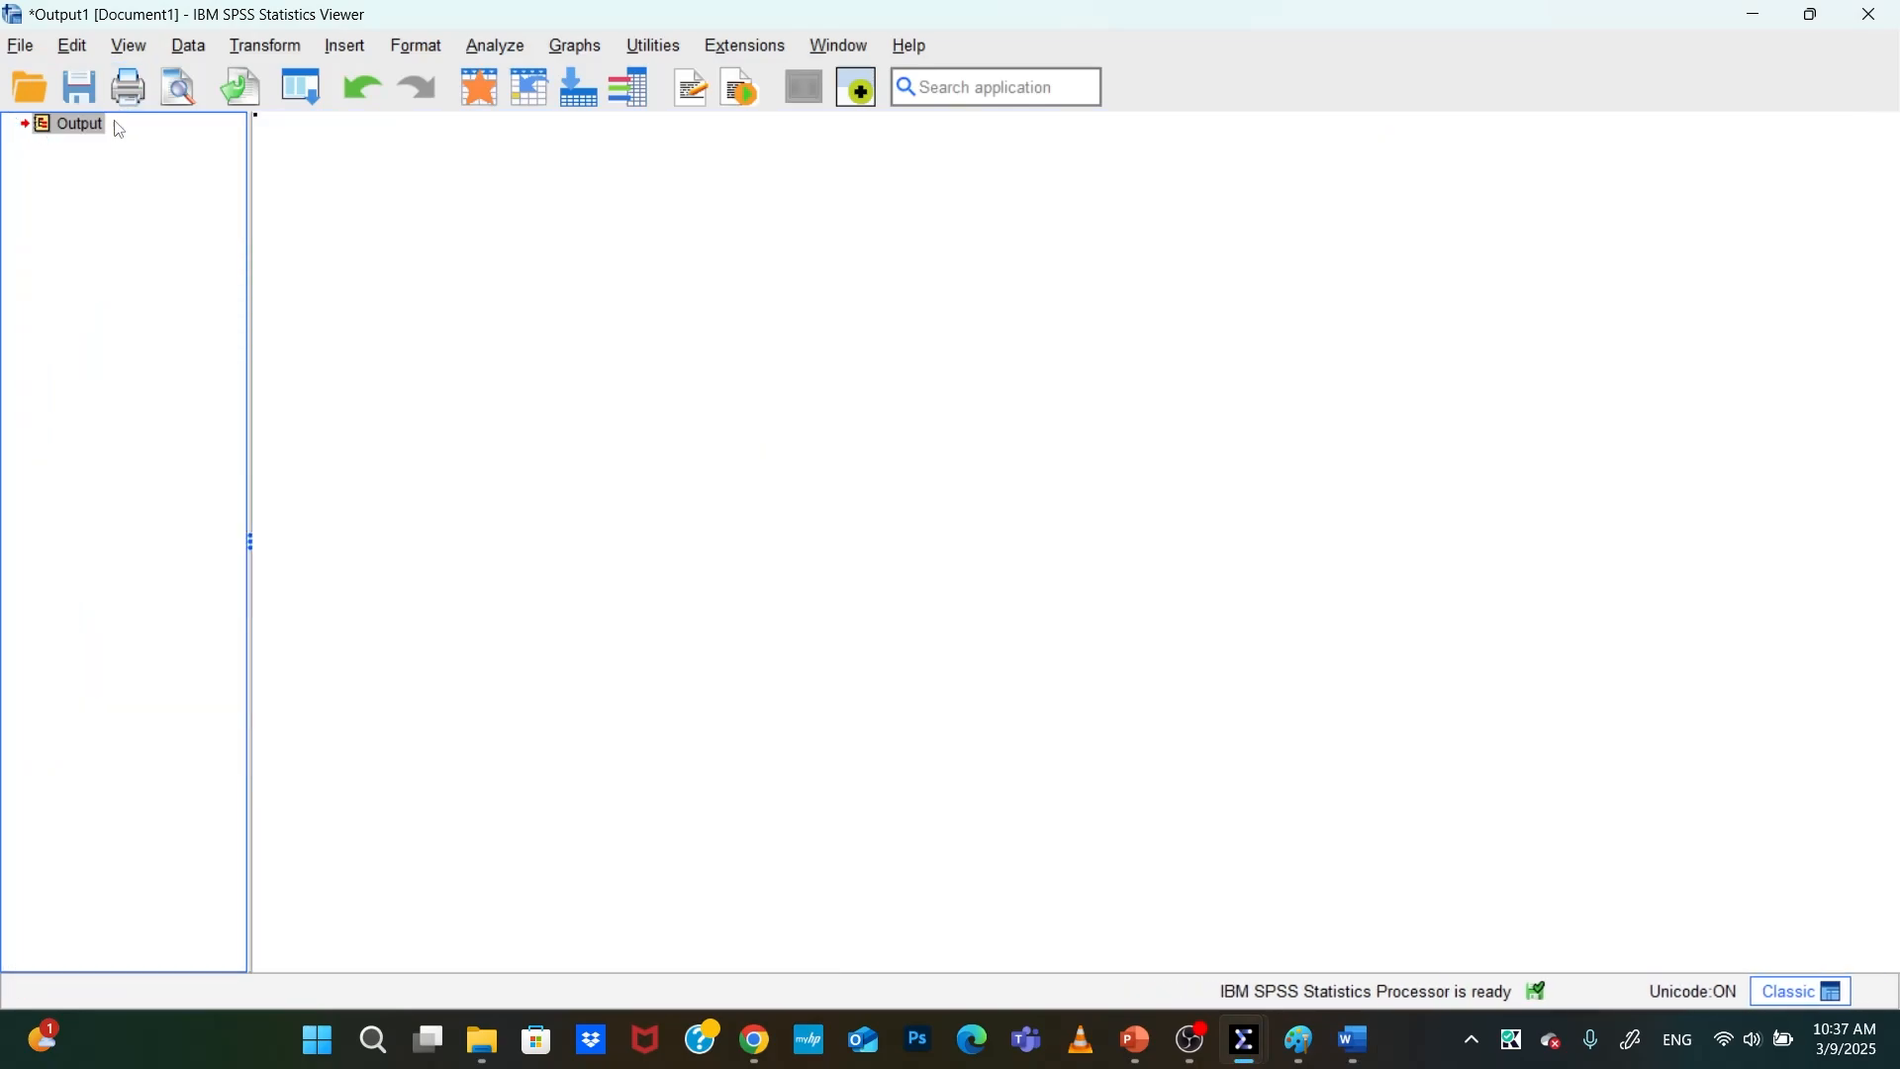
Go to the base_datos_ancova.sav data and select the motivacion_intrinseca column and the tipo_estudiante column in turn
{"action": "left_click", "coordinate": [1354, 1039]}
{"action": "mouse_move", "coordinate": [1226, 1016]}
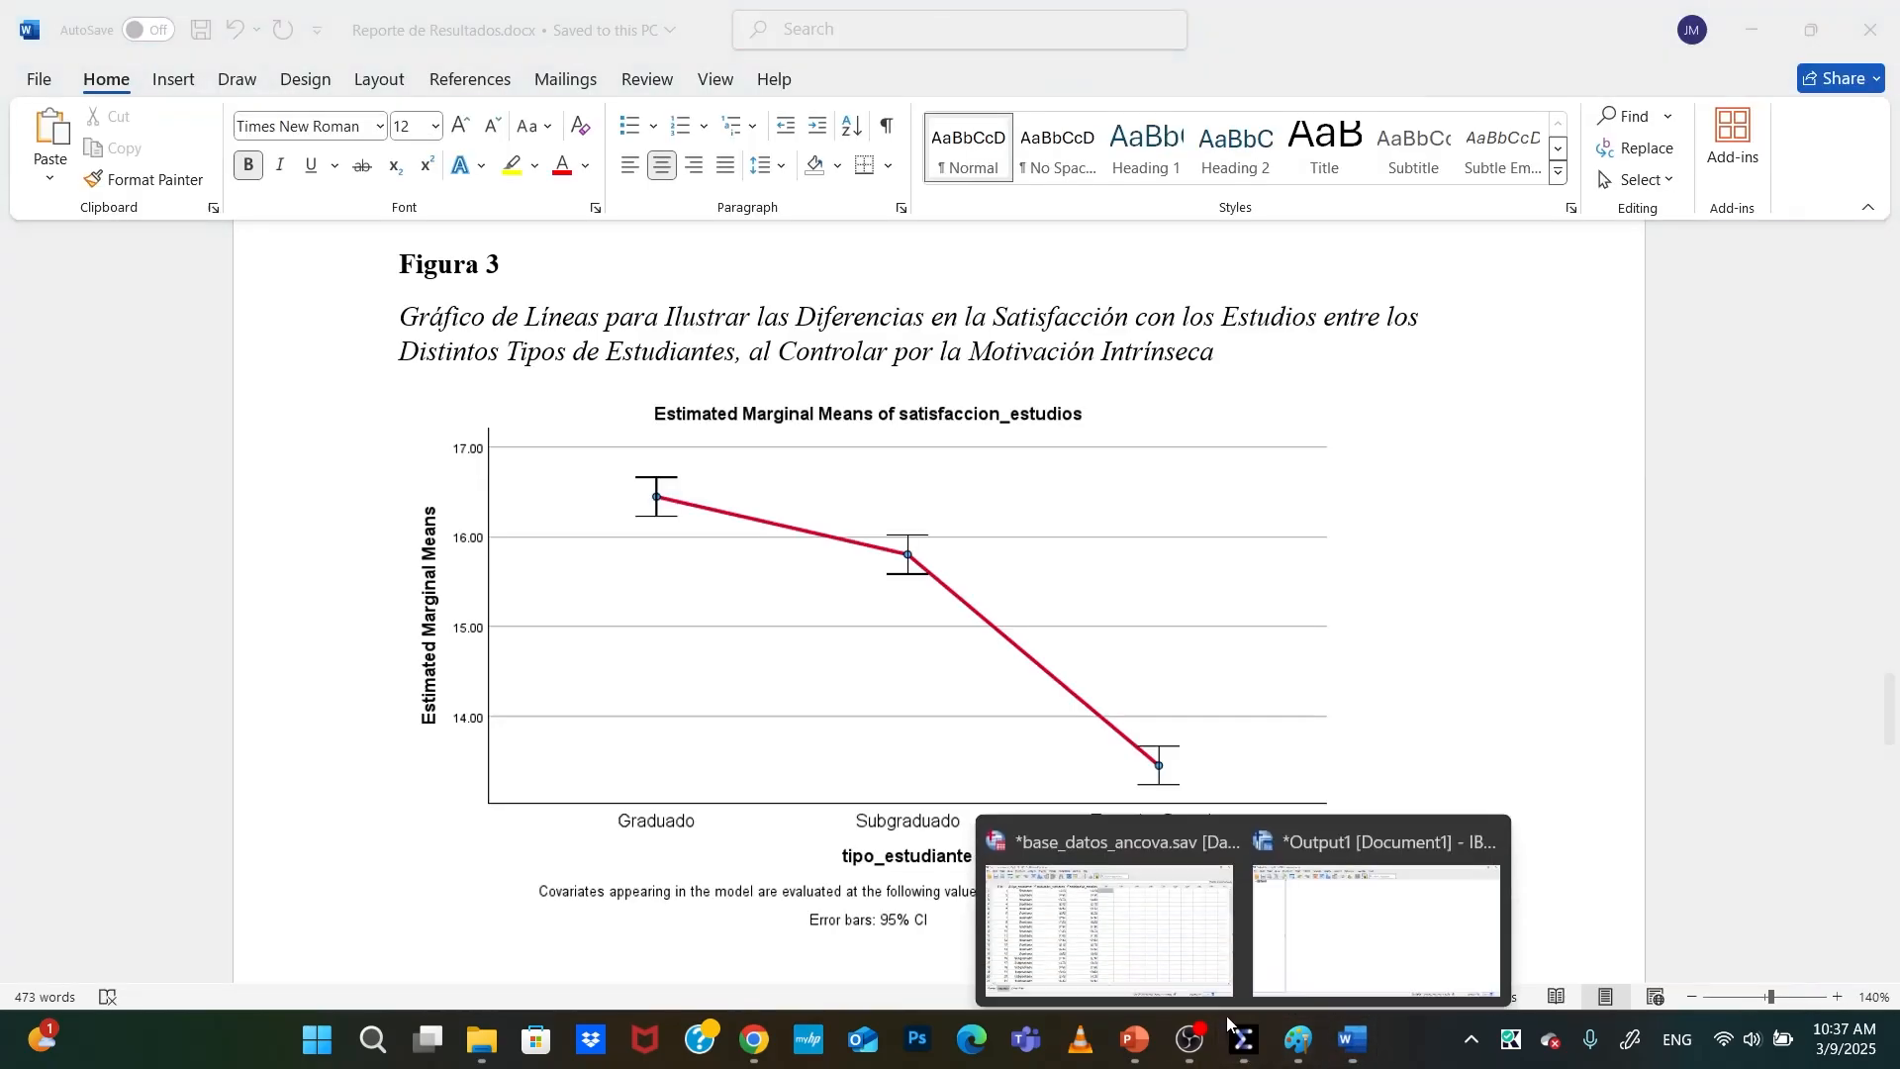
{"action": "left_click", "coordinate": [1150, 901]}
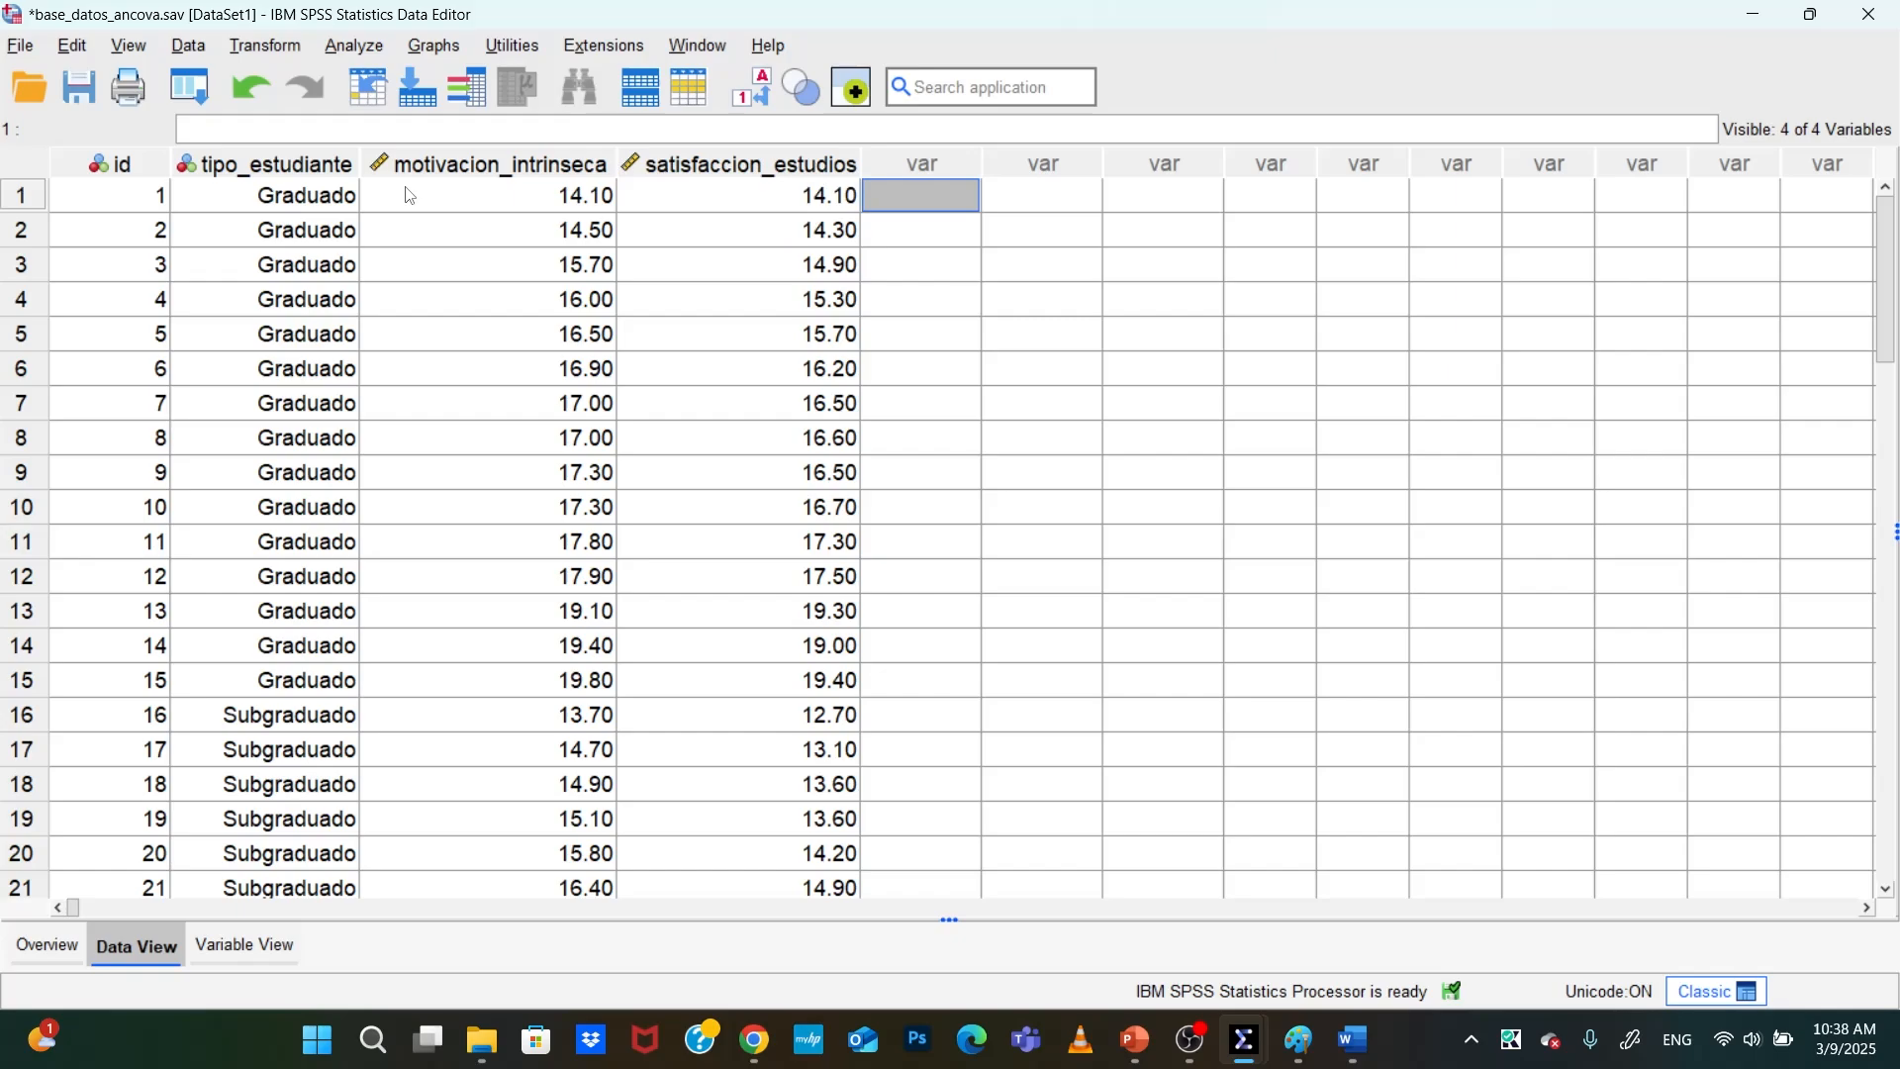
{"action": "left_click", "coordinate": [432, 168]}
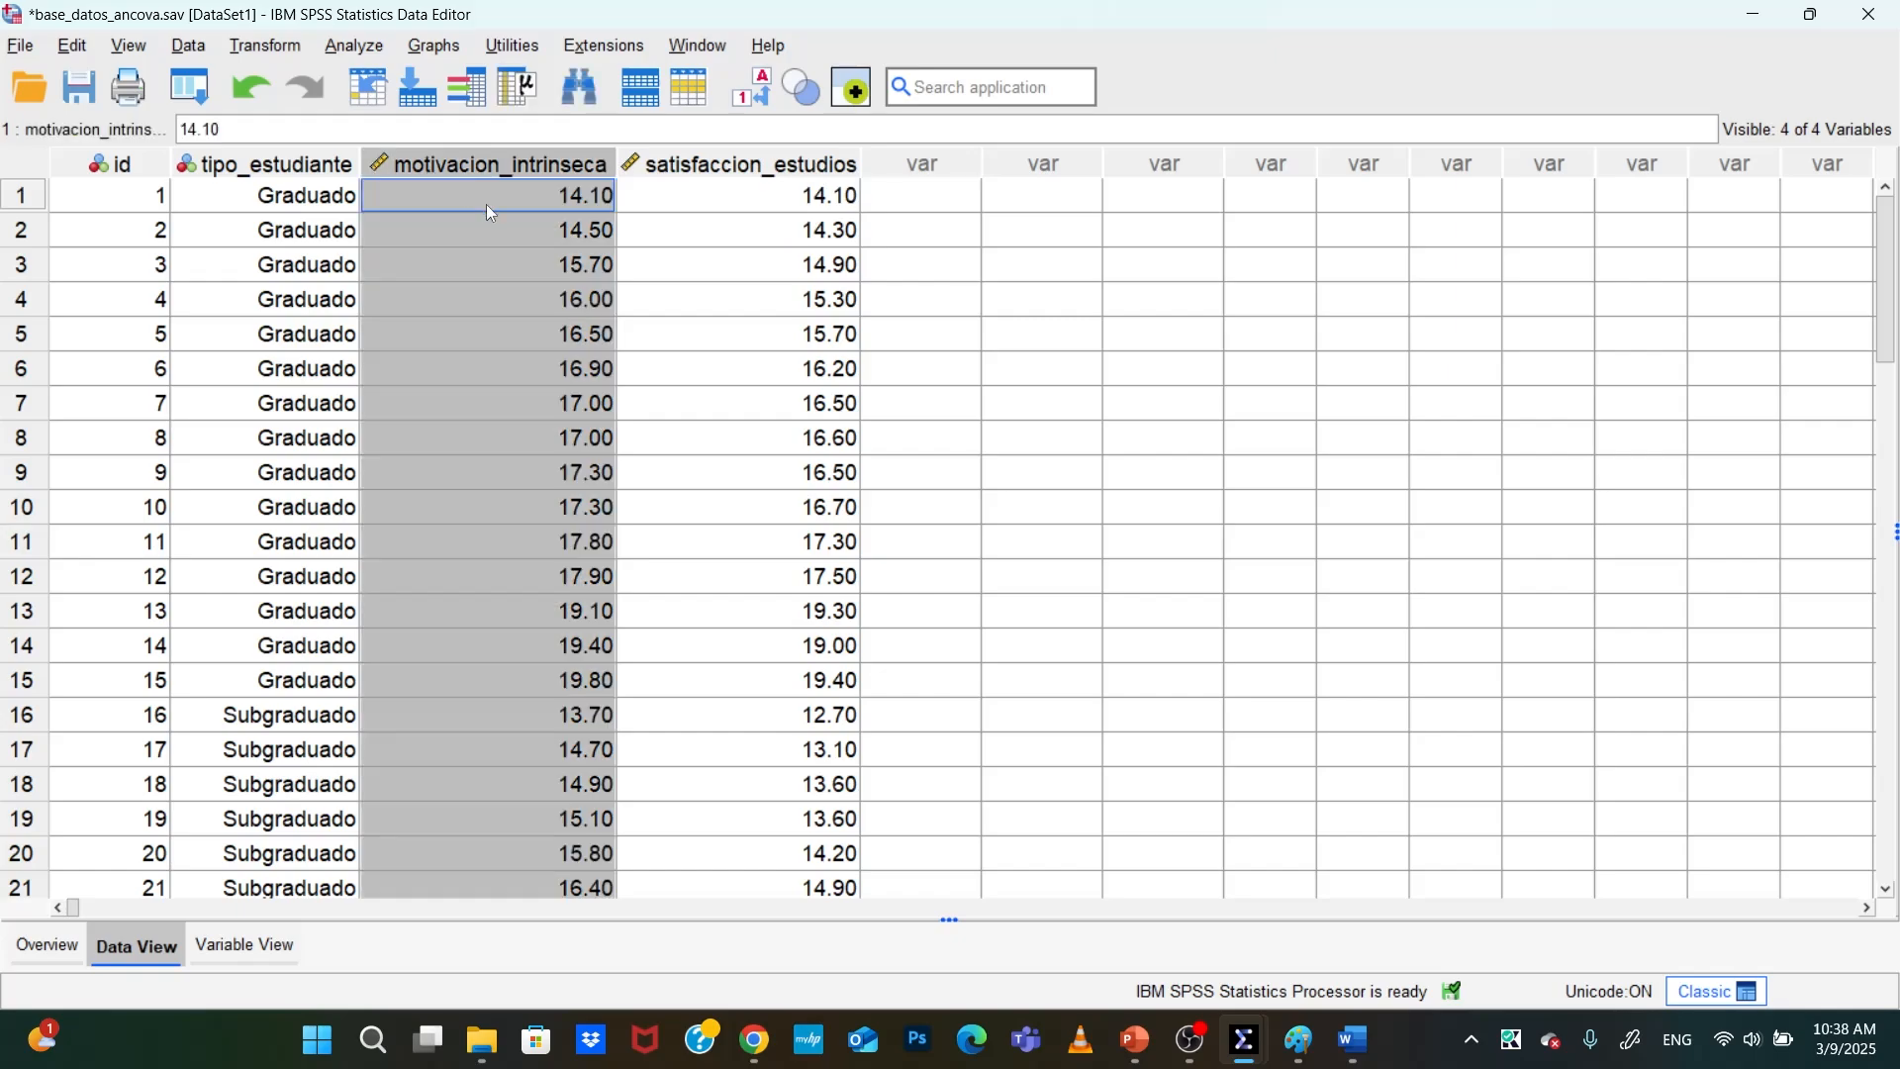
{"action": "left_click", "coordinate": [299, 168]}
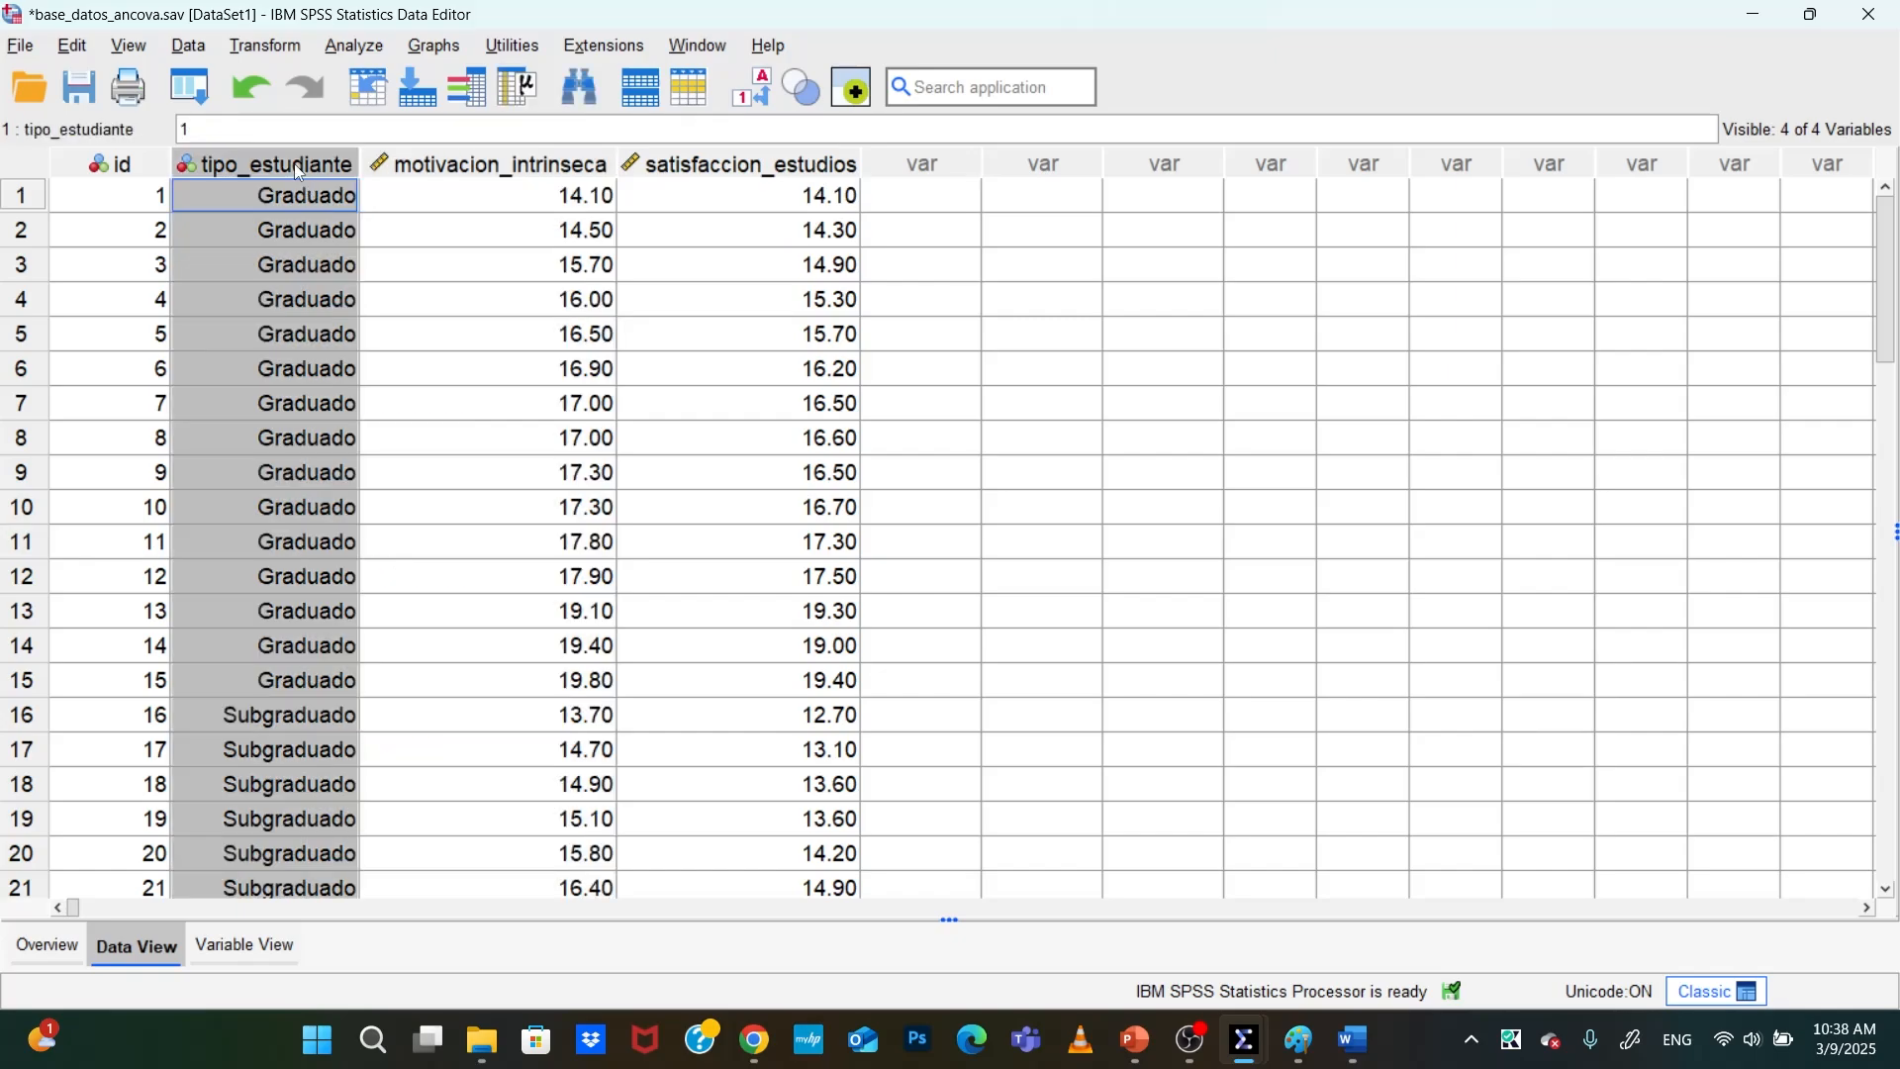
Set up a One-Way ANOVA with tipo_estudiante as the factor and satisfaccion_estudios as the dependent variable
{"action": "left_click", "coordinate": [353, 47]}
{"action": "mouse_move", "coordinate": [502, 295]}
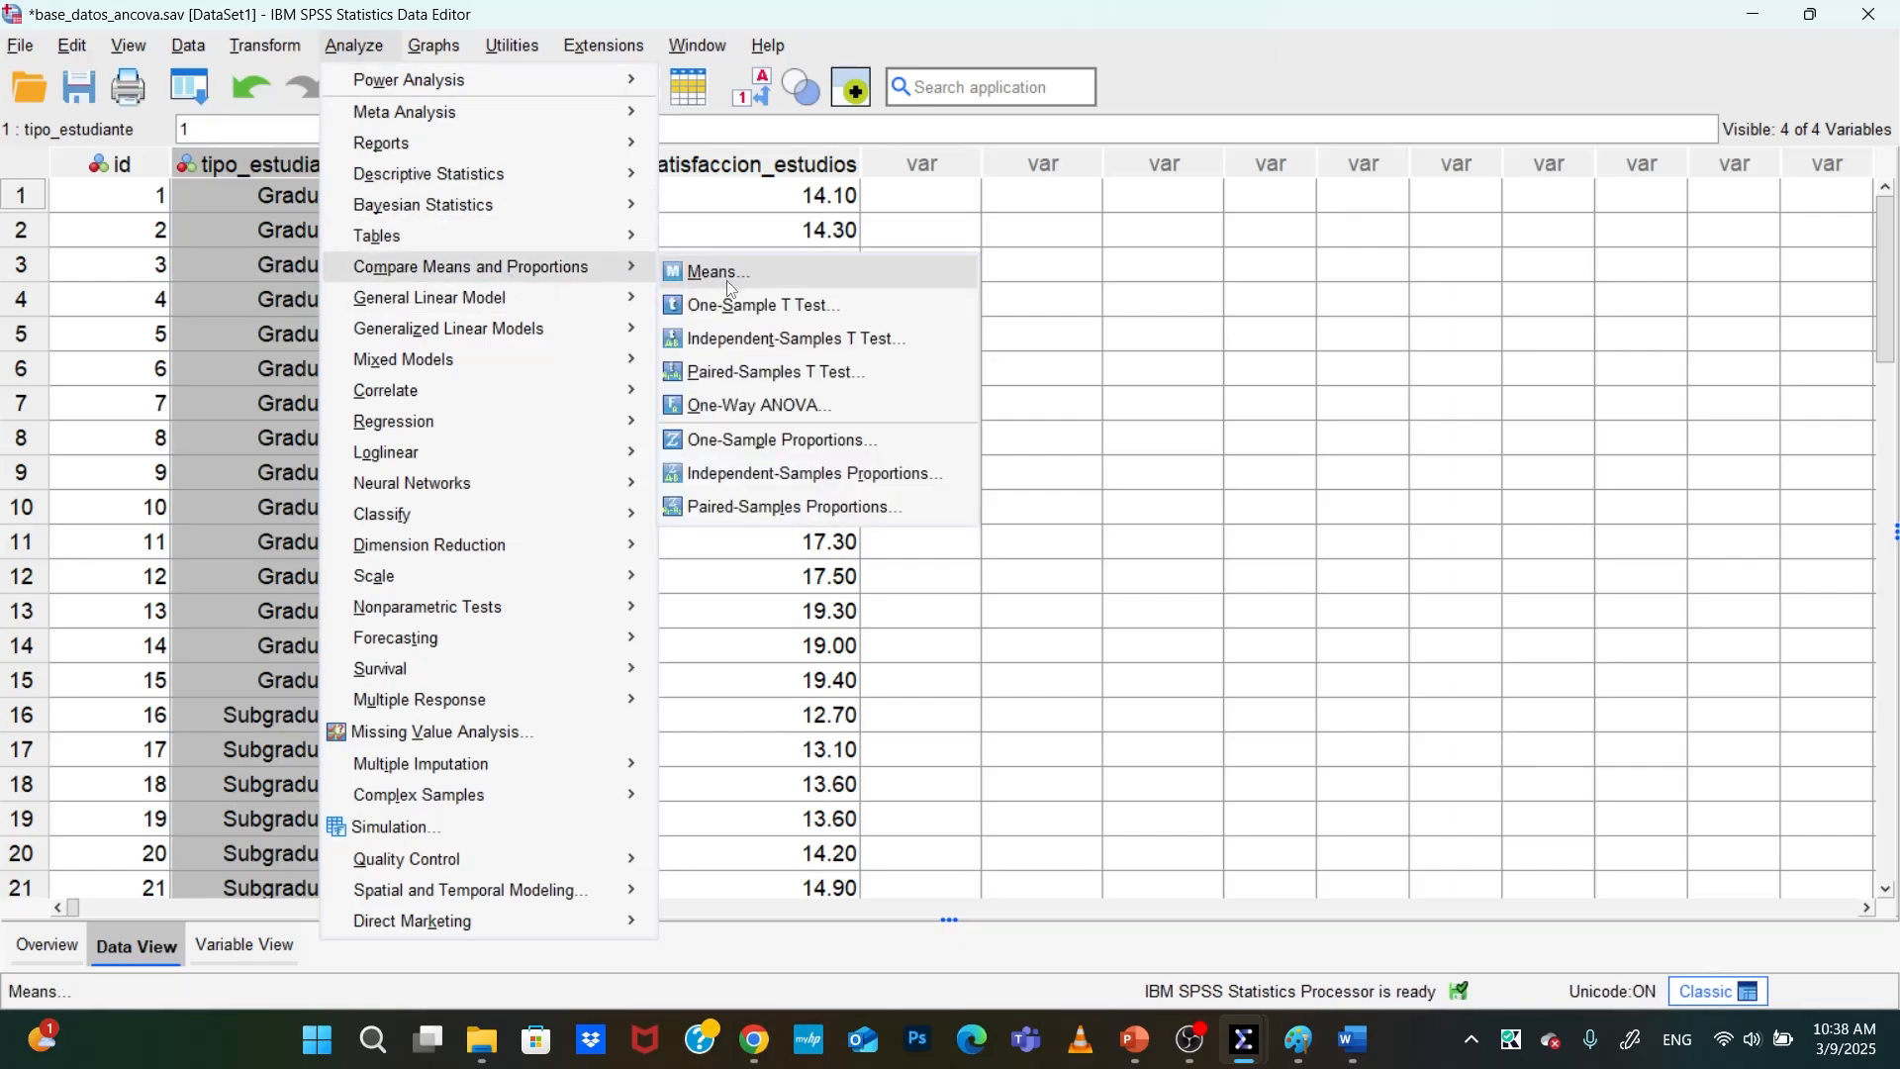
{"action": "left_click", "coordinate": [767, 405]}
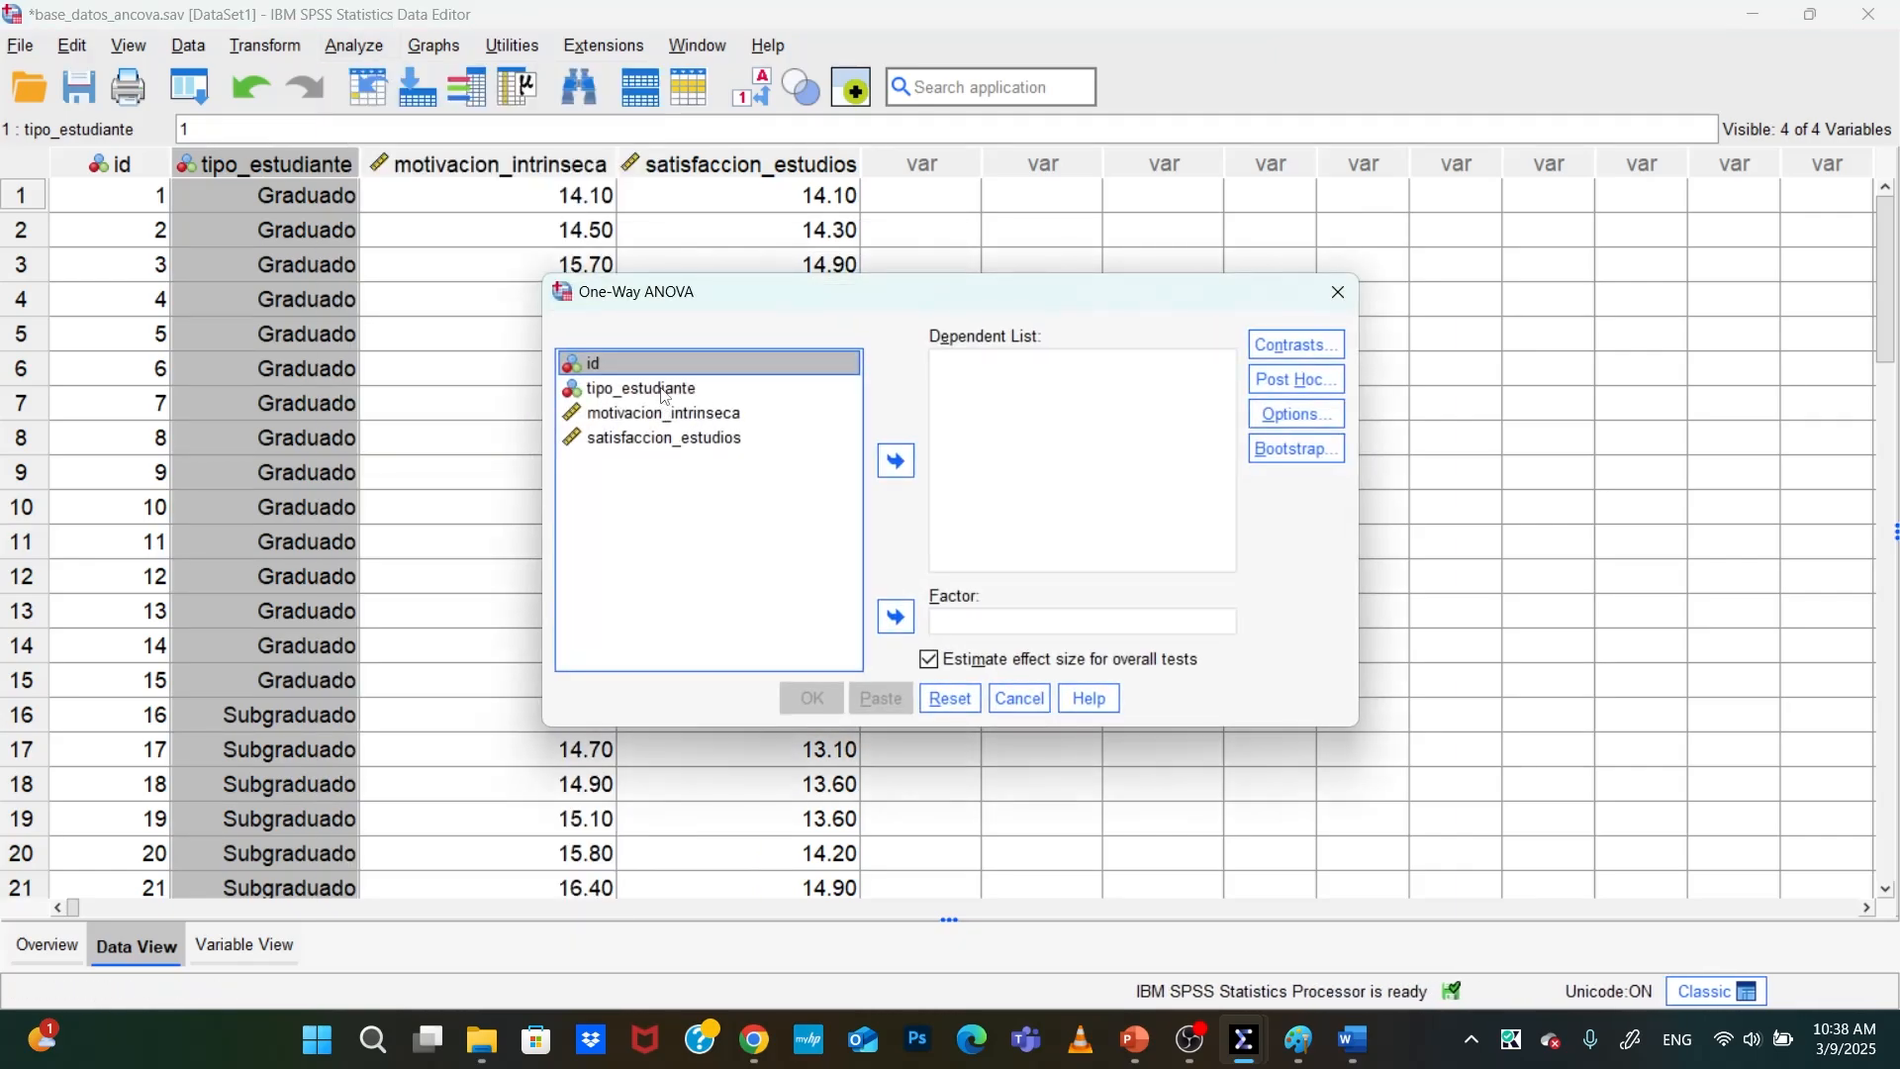
{"action": "left_click_drag", "start_coordinate": [663, 394], "coordinate": [953, 601]}
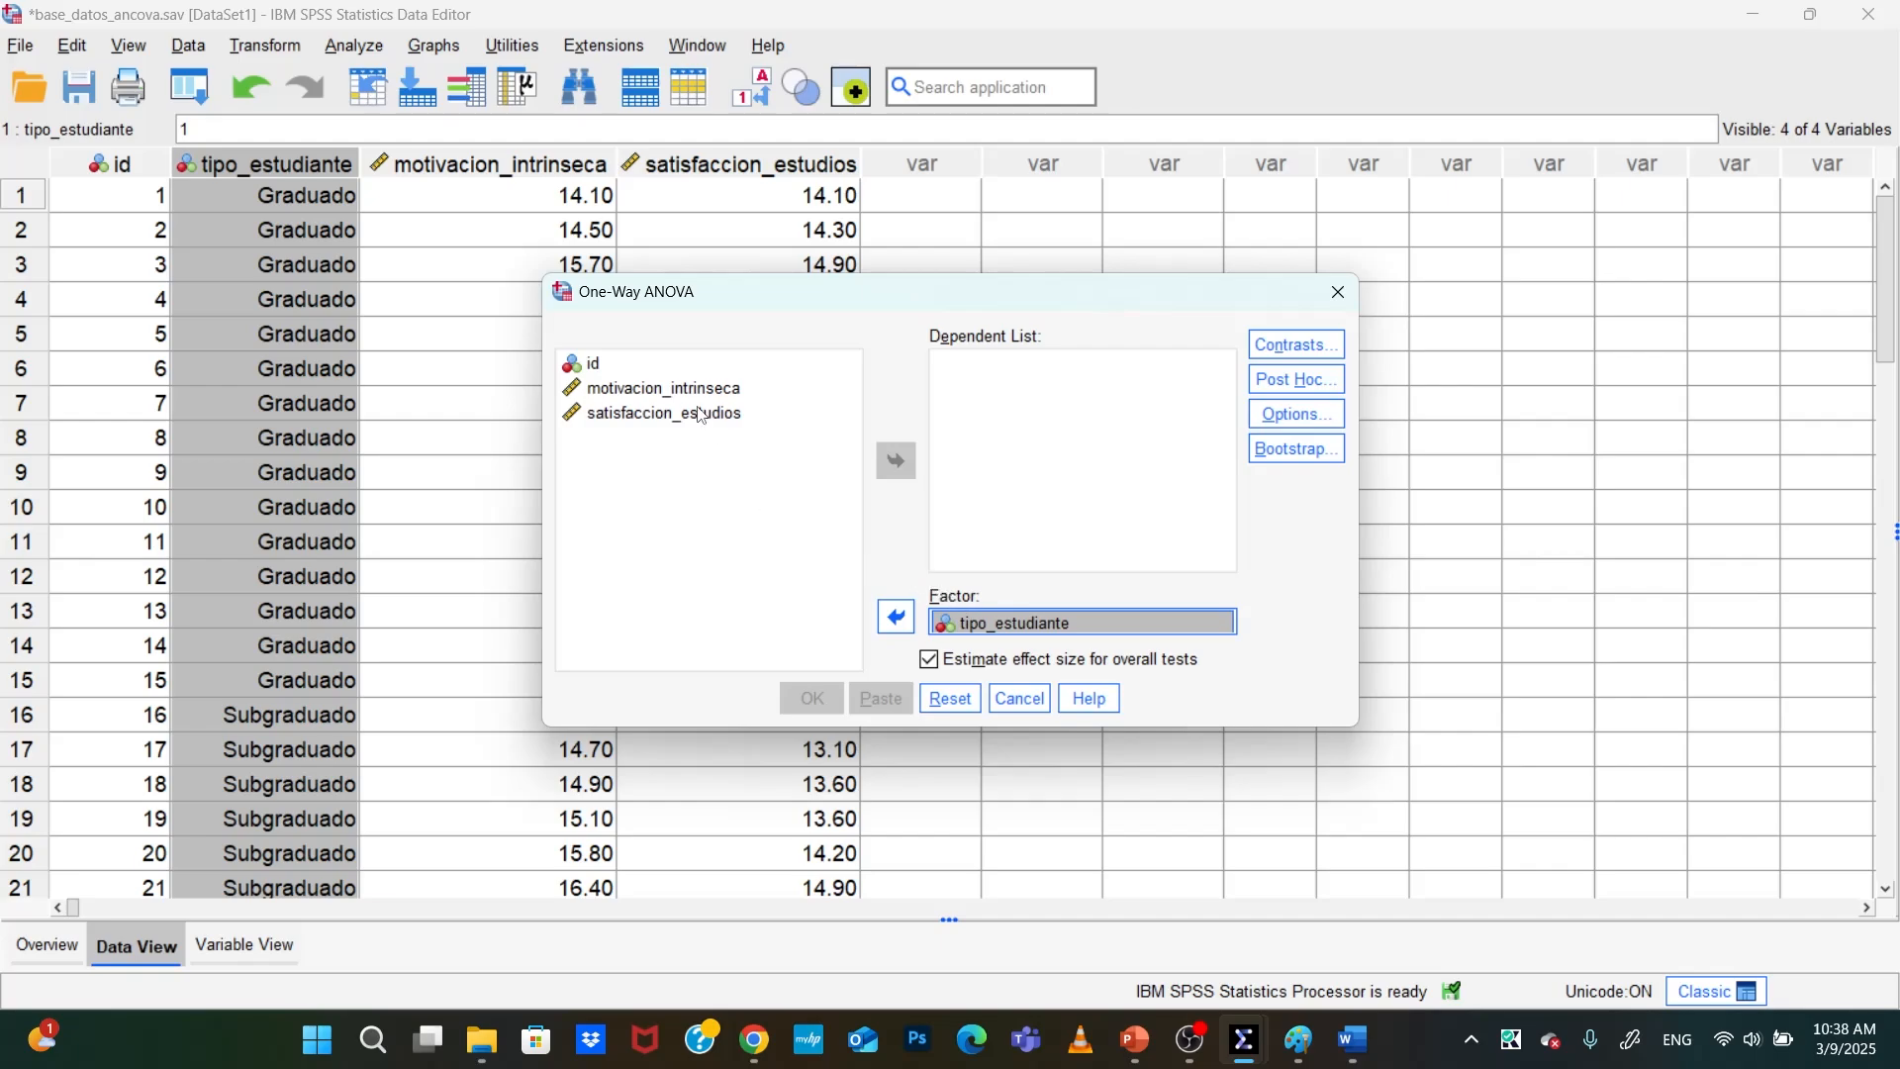
{"action": "left_click_drag", "start_coordinate": [698, 416], "coordinate": [1034, 425]}
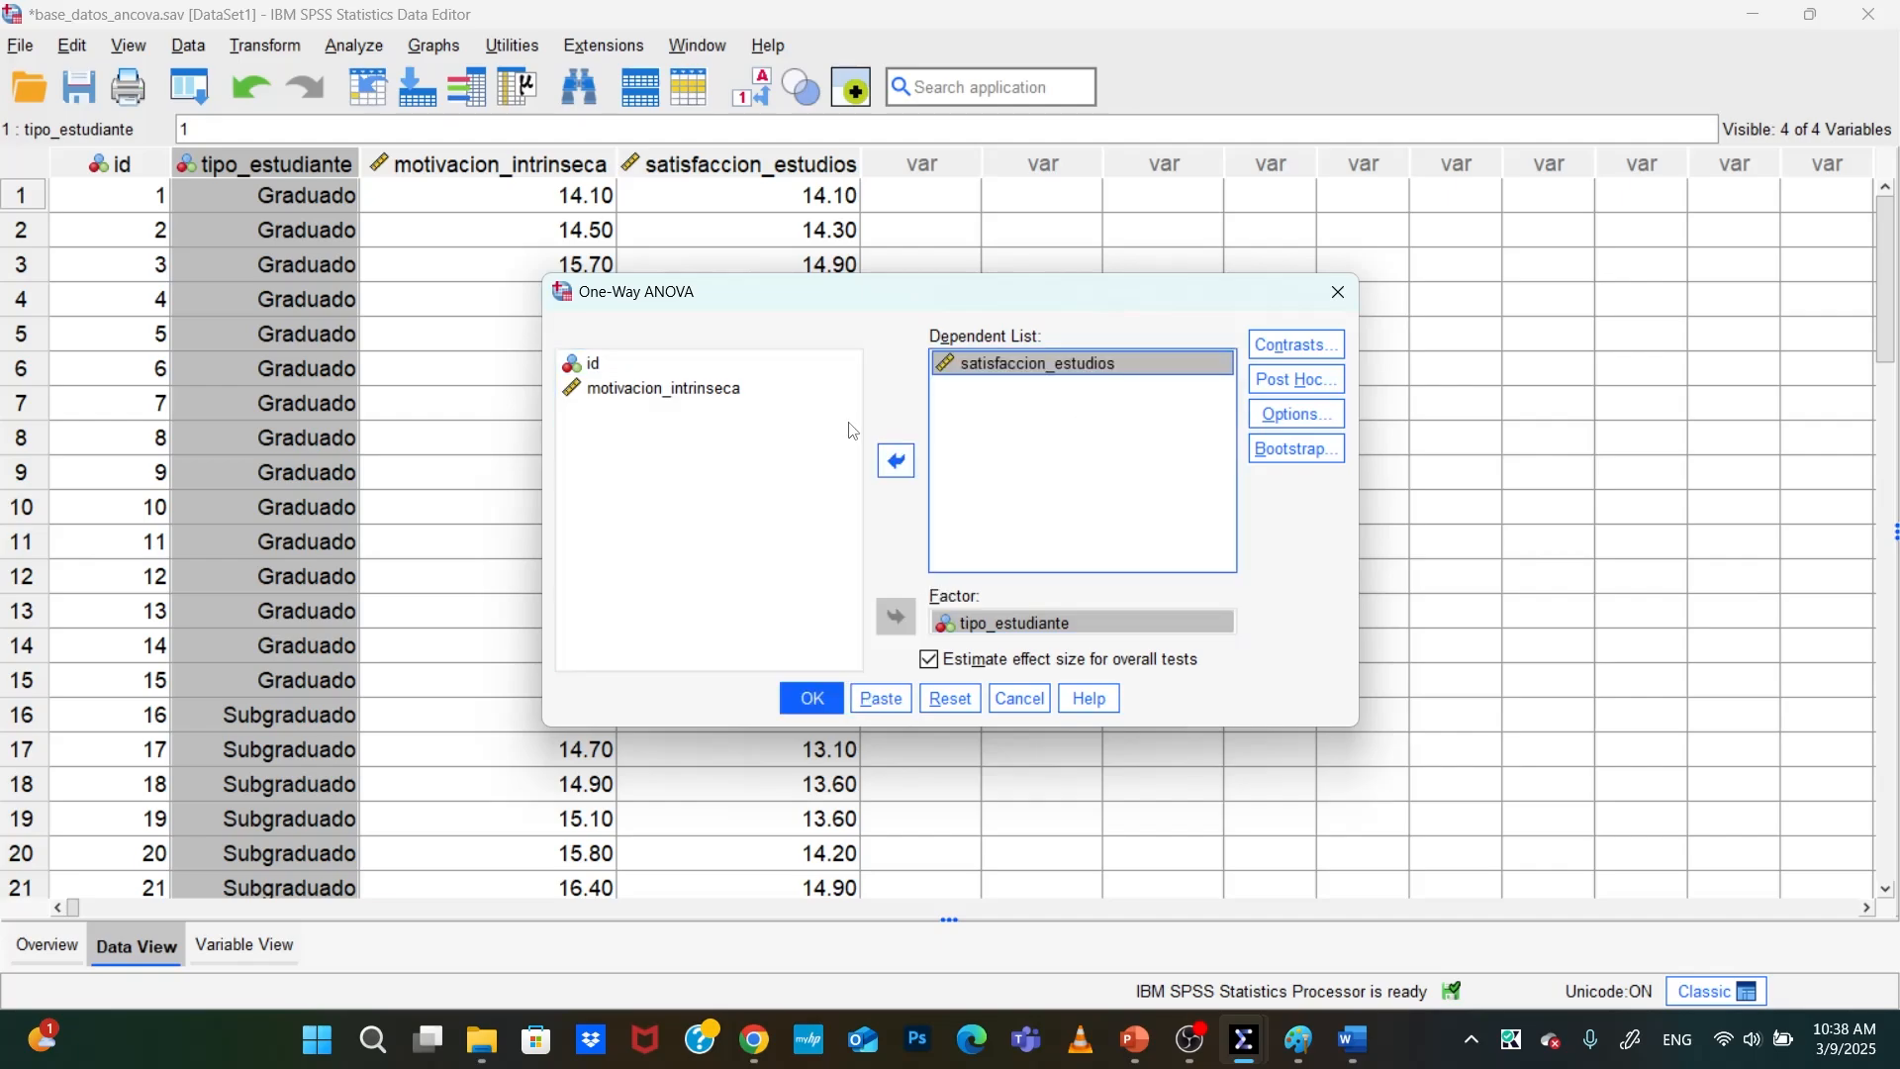
Add the Tukey post hoc test to the One-Way ANOVA and run the analysis
{"action": "left_click", "coordinate": [1292, 380]}
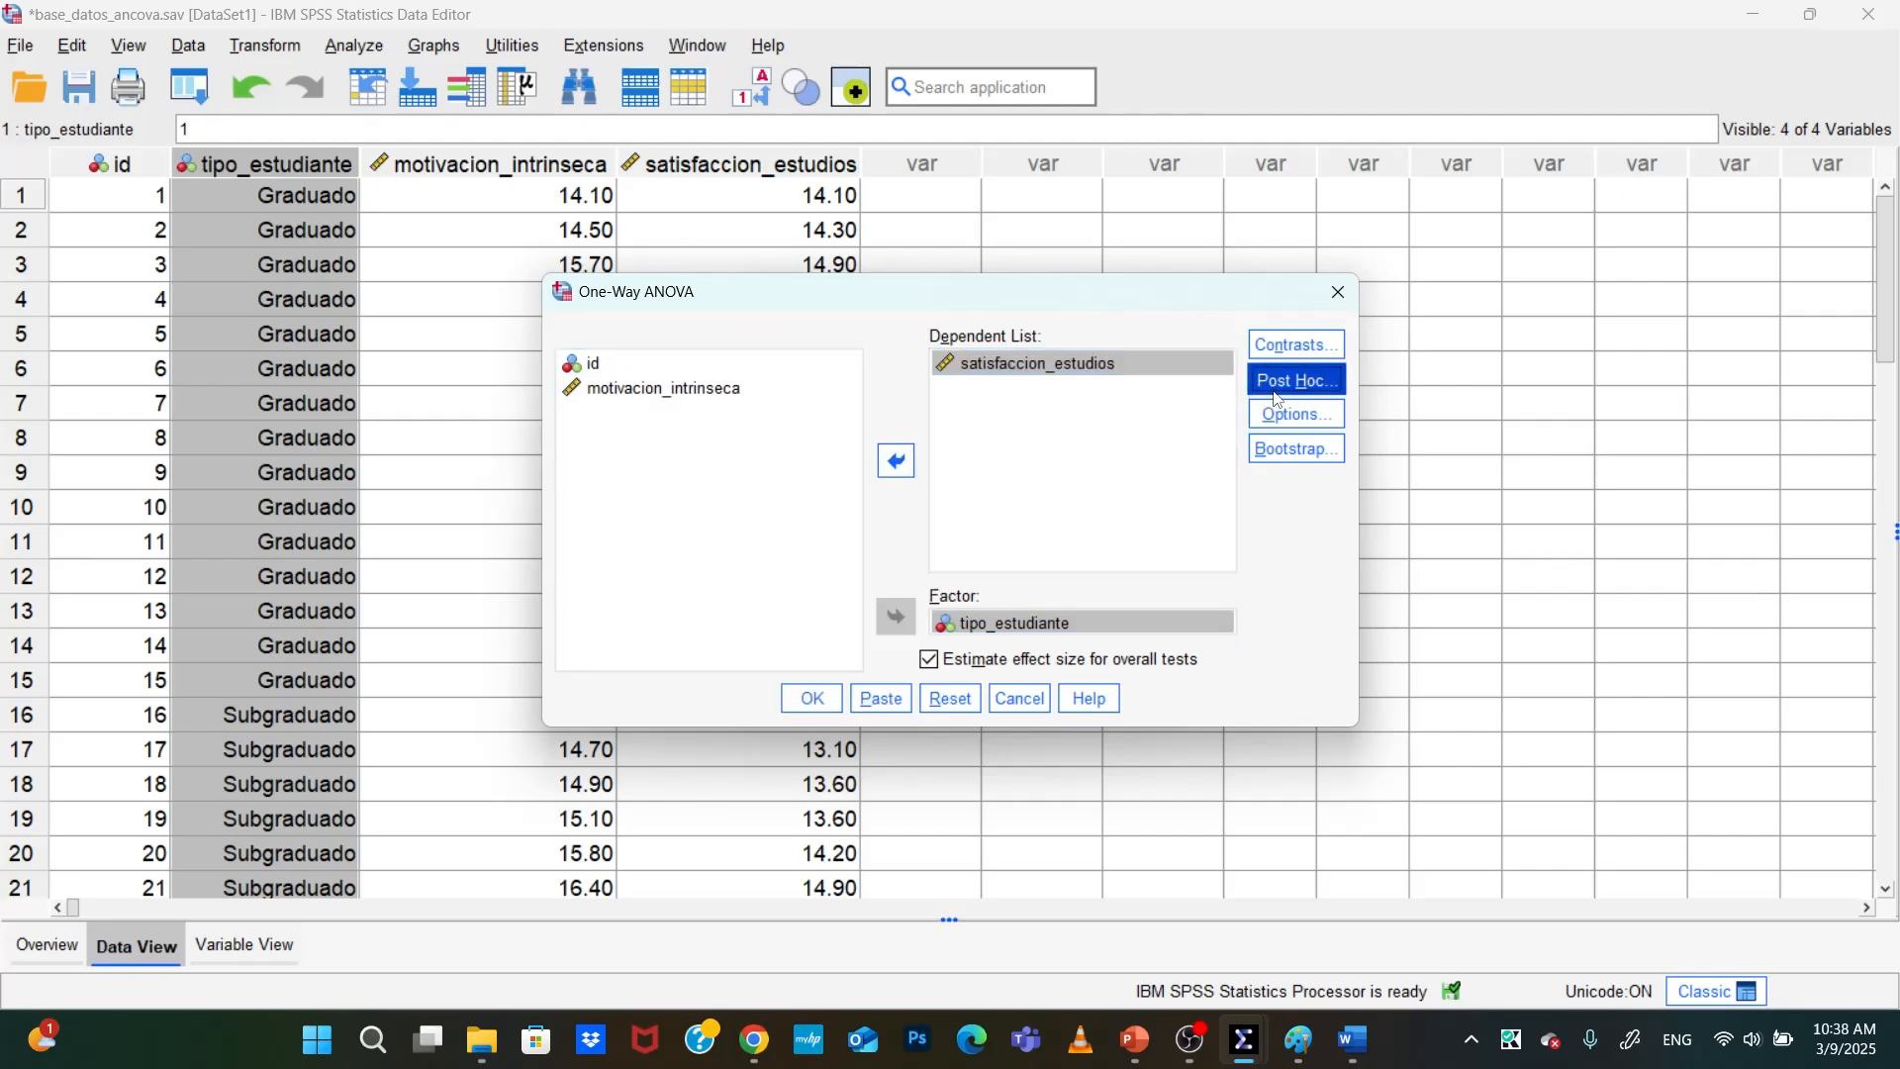
{"action": "left_click", "coordinate": [843, 348]}
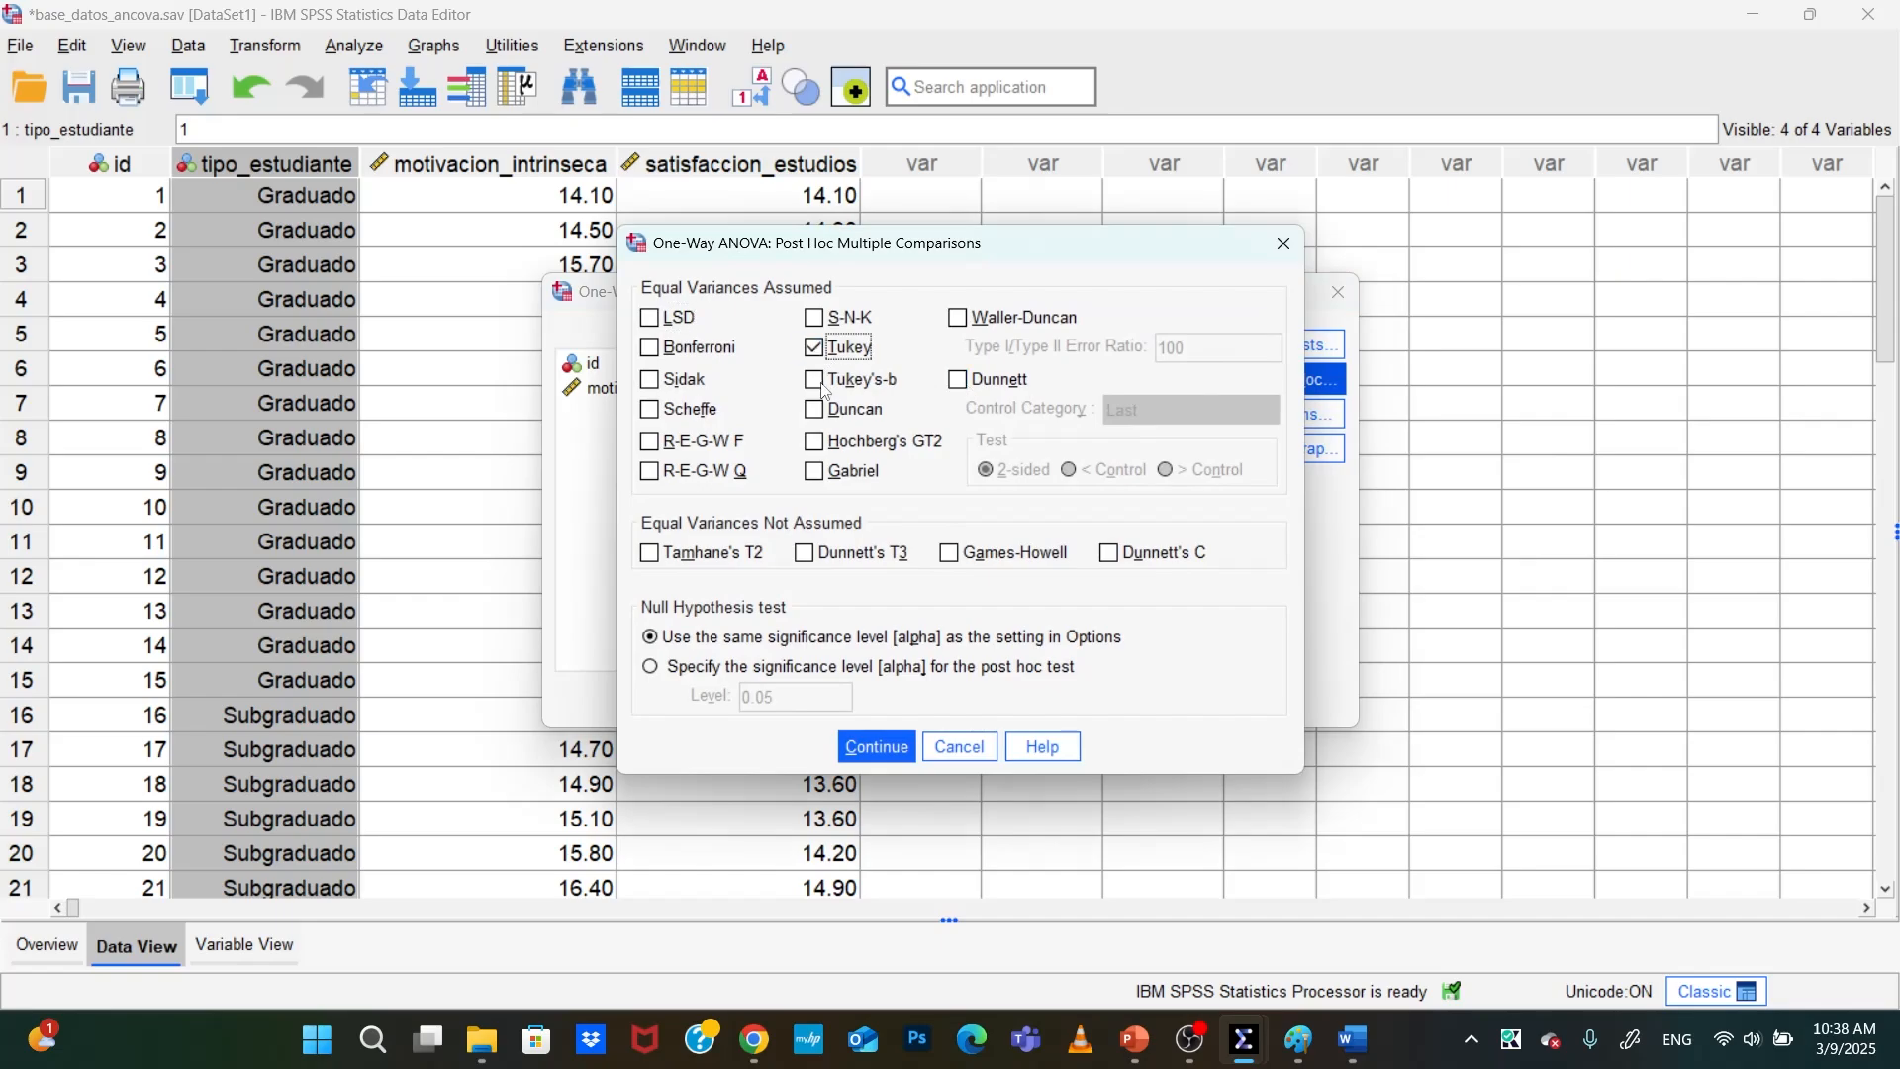
{"action": "left_click", "coordinate": [875, 747]}
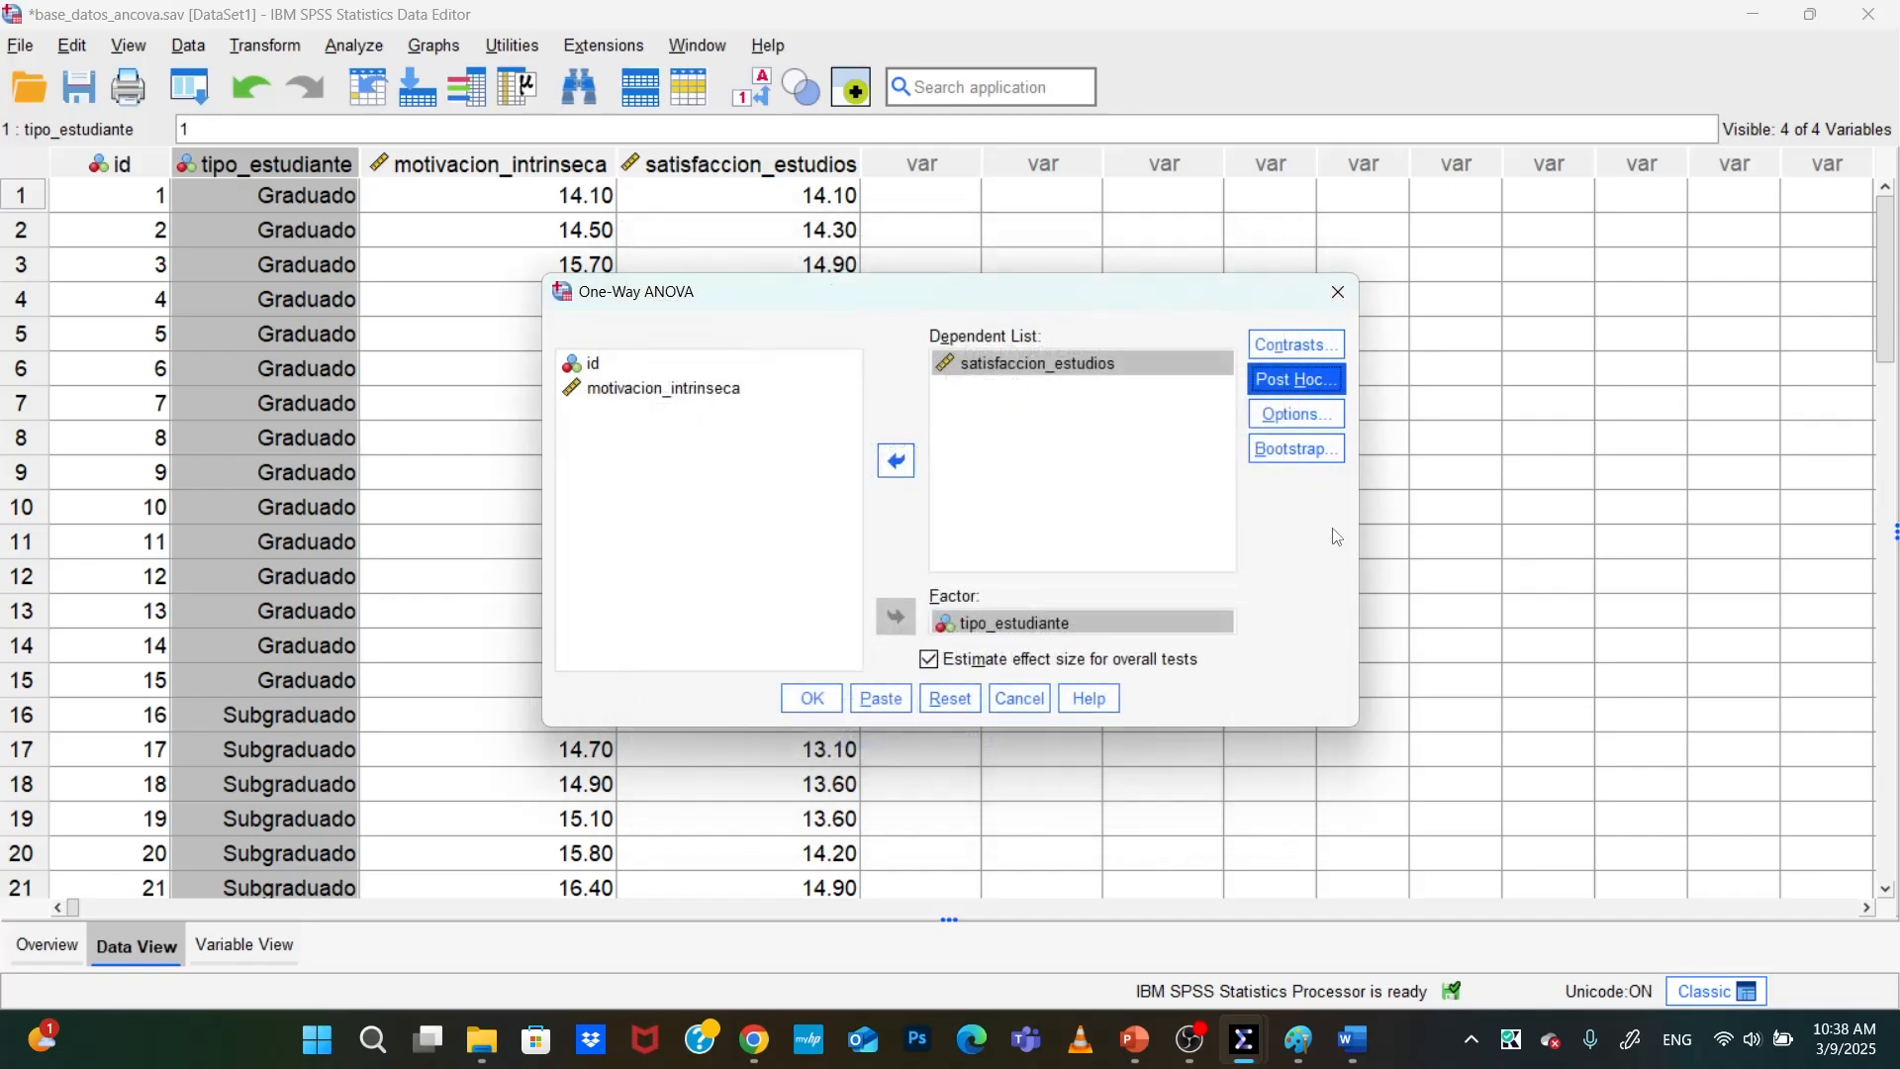
{"action": "left_click", "coordinate": [812, 698]}
Copy the ANOVA Effect Sizes table from the output, replace it with a copy of the ANOVA table, and switch to Word
{"action": "right_click", "coordinate": [740, 536]}
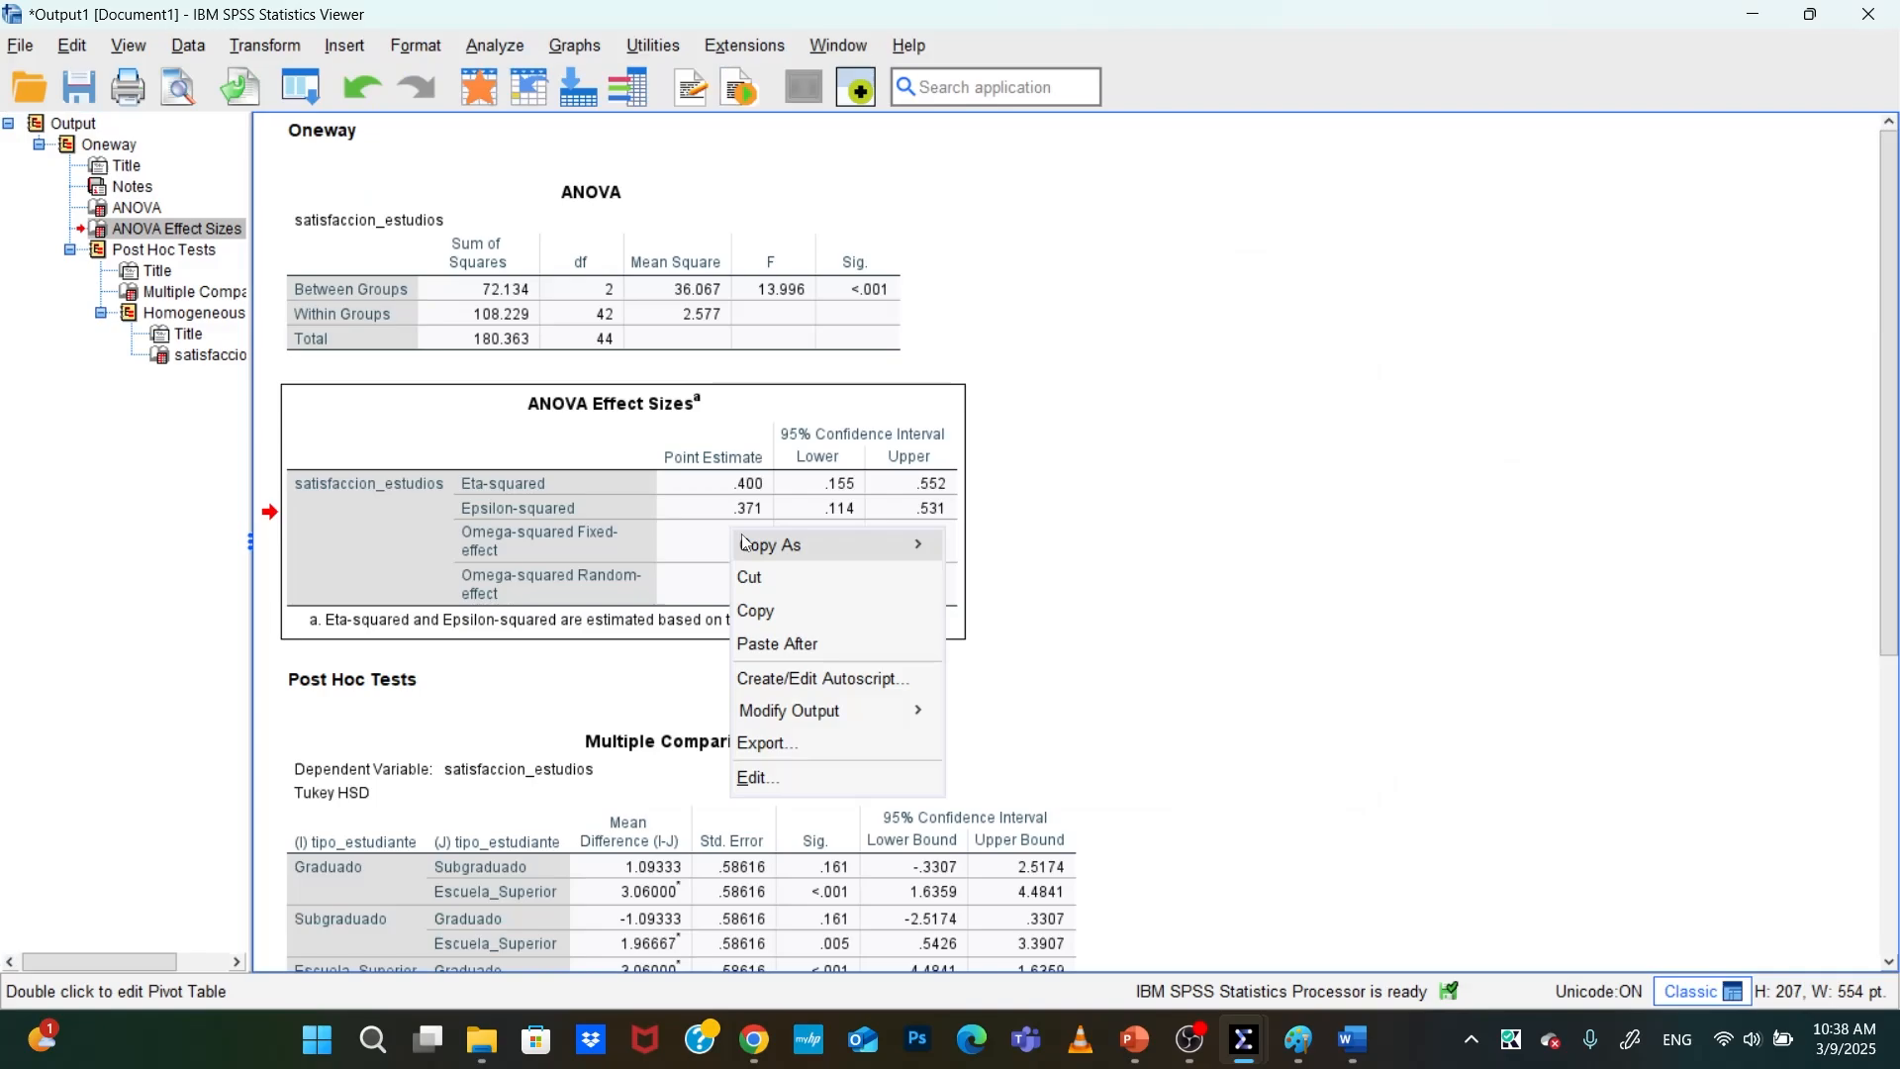
{"action": "left_click", "coordinate": [781, 610]}
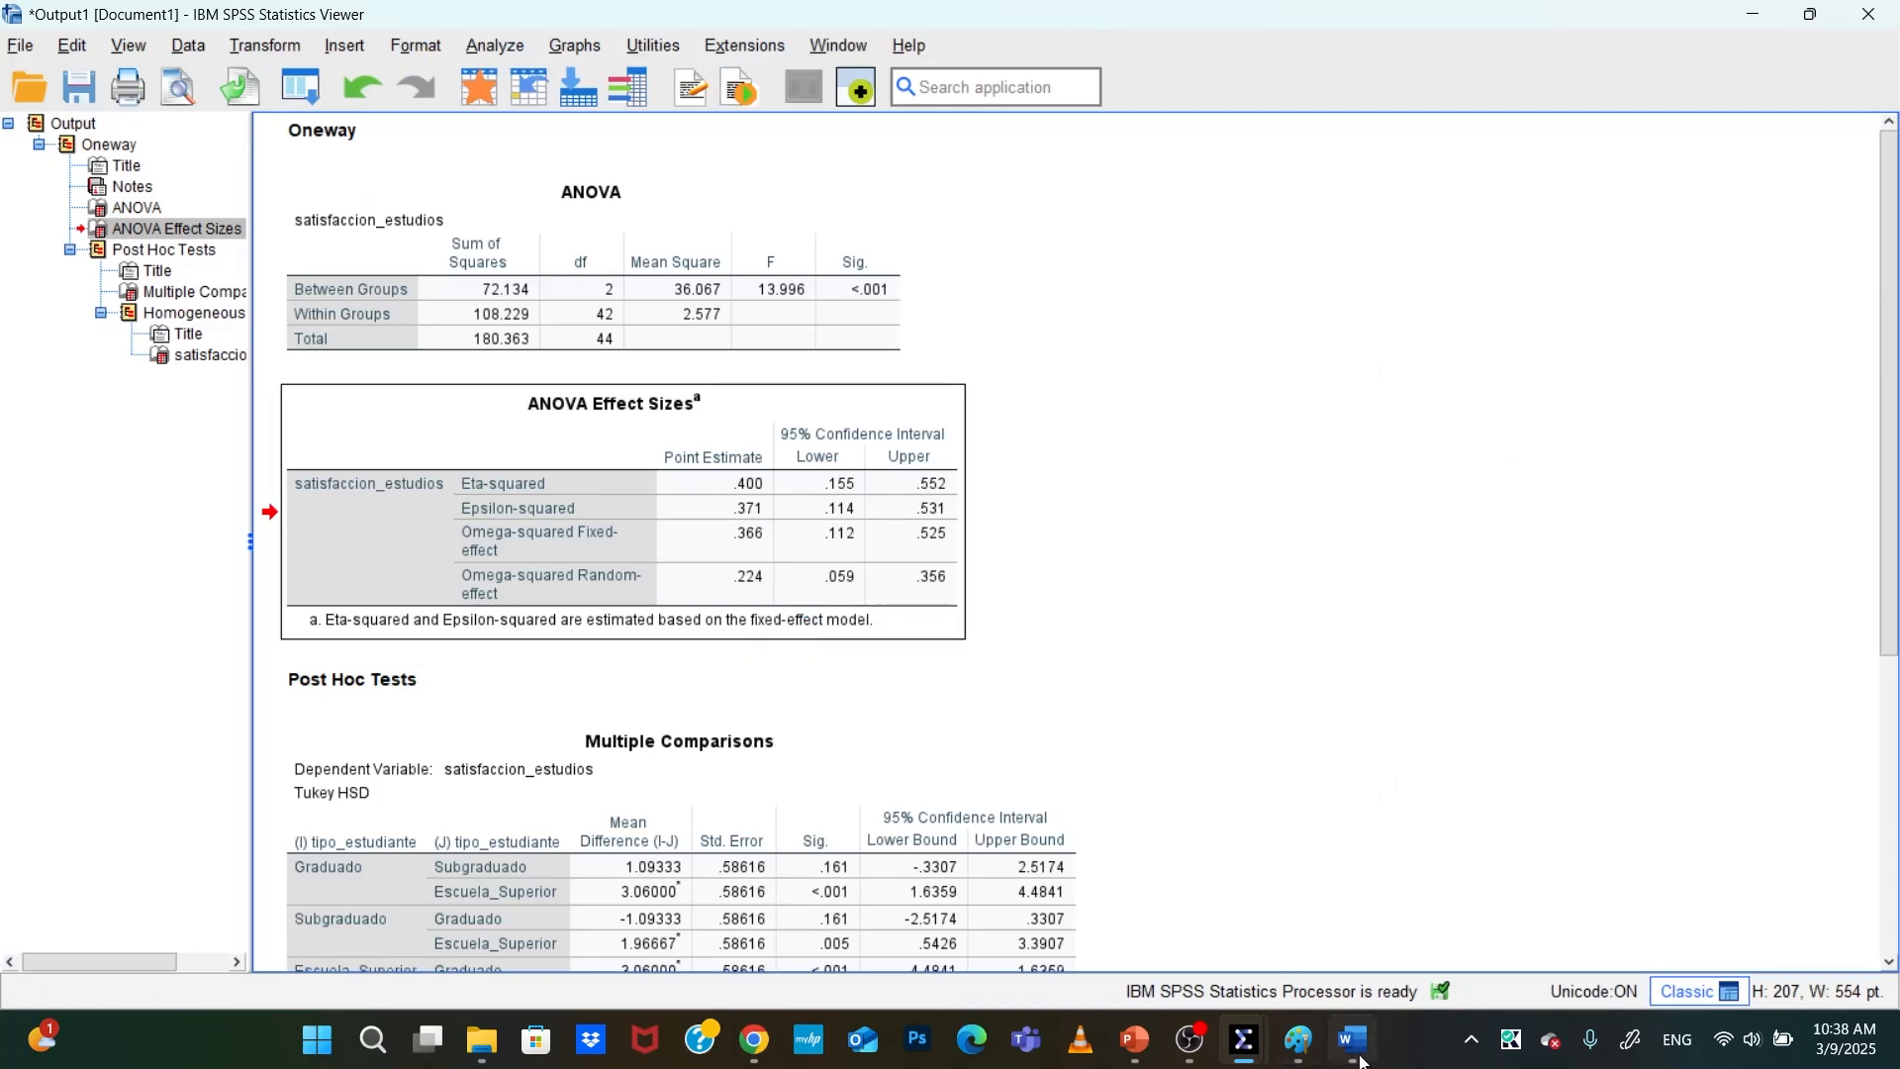
{"action": "right_click", "coordinate": [628, 292]}
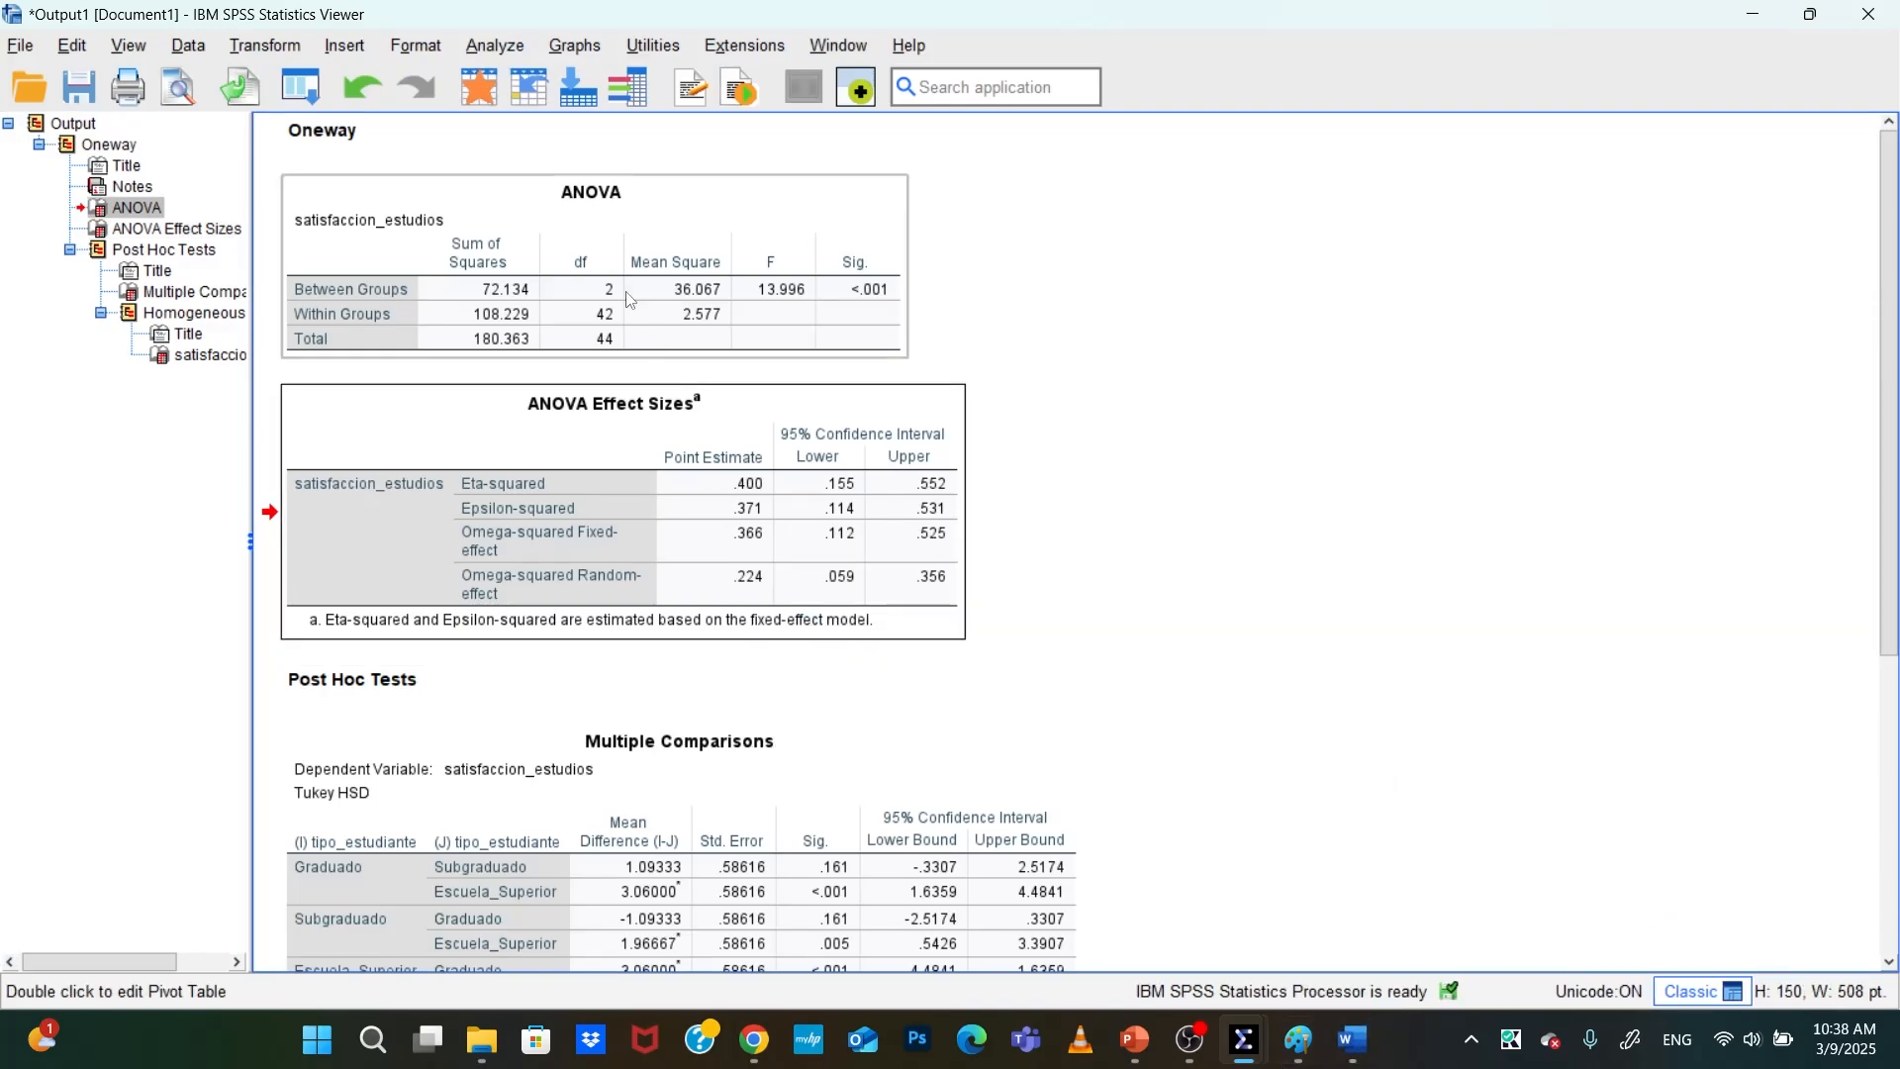
{"action": "left_click", "coordinate": [691, 376]}
{"action": "left_click", "coordinate": [1356, 1041]}
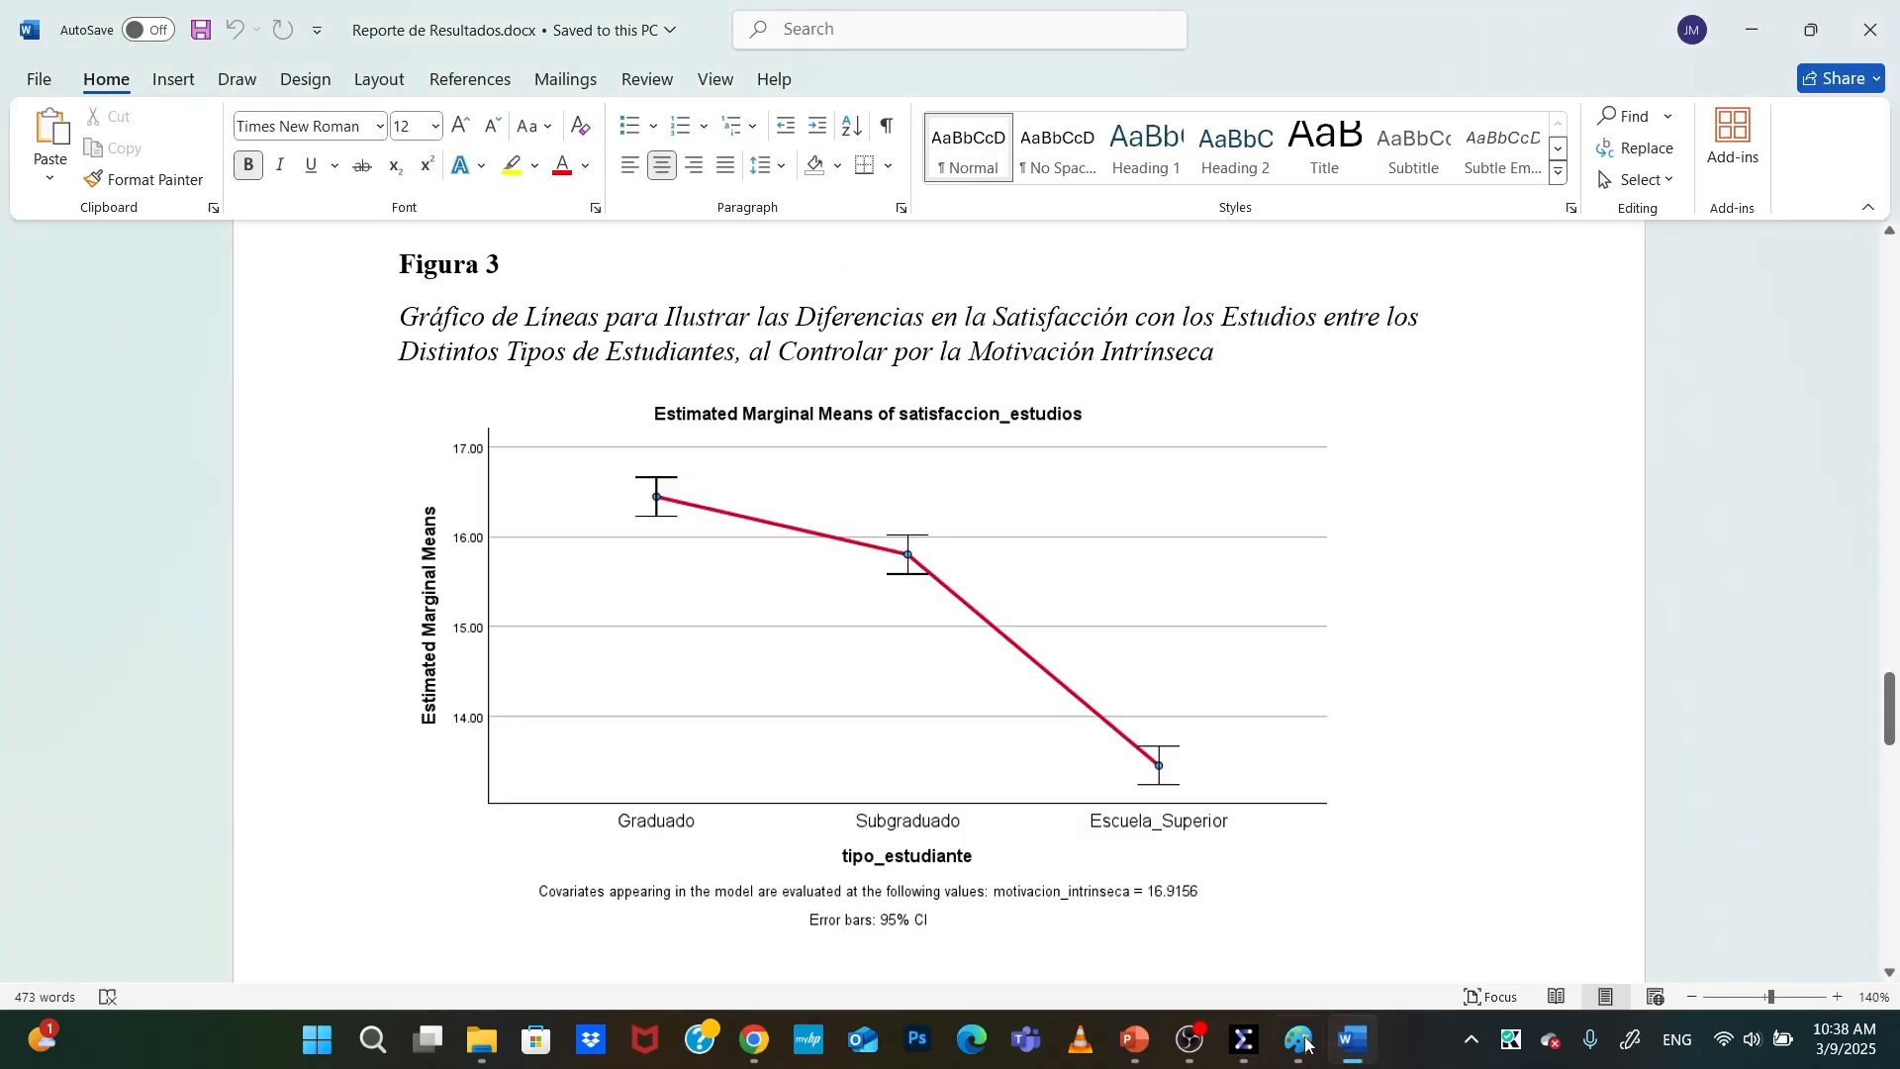
Switch to Paint and undo the red lines and the pasted Pairwise Comparisons table until the canvas is blank
{"action": "left_click", "coordinate": [1299, 1041]}
{"action": "key", "text": "ctrl+z"}
{"action": "key", "text": "ctrl+z"}
{"action": "key", "text": "ctrl+z"}
{"action": "key", "text": "ctrl+z"}
{"action": "key", "text": "ctrl+z"}
{"action": "key", "text": "ctrl+z"}
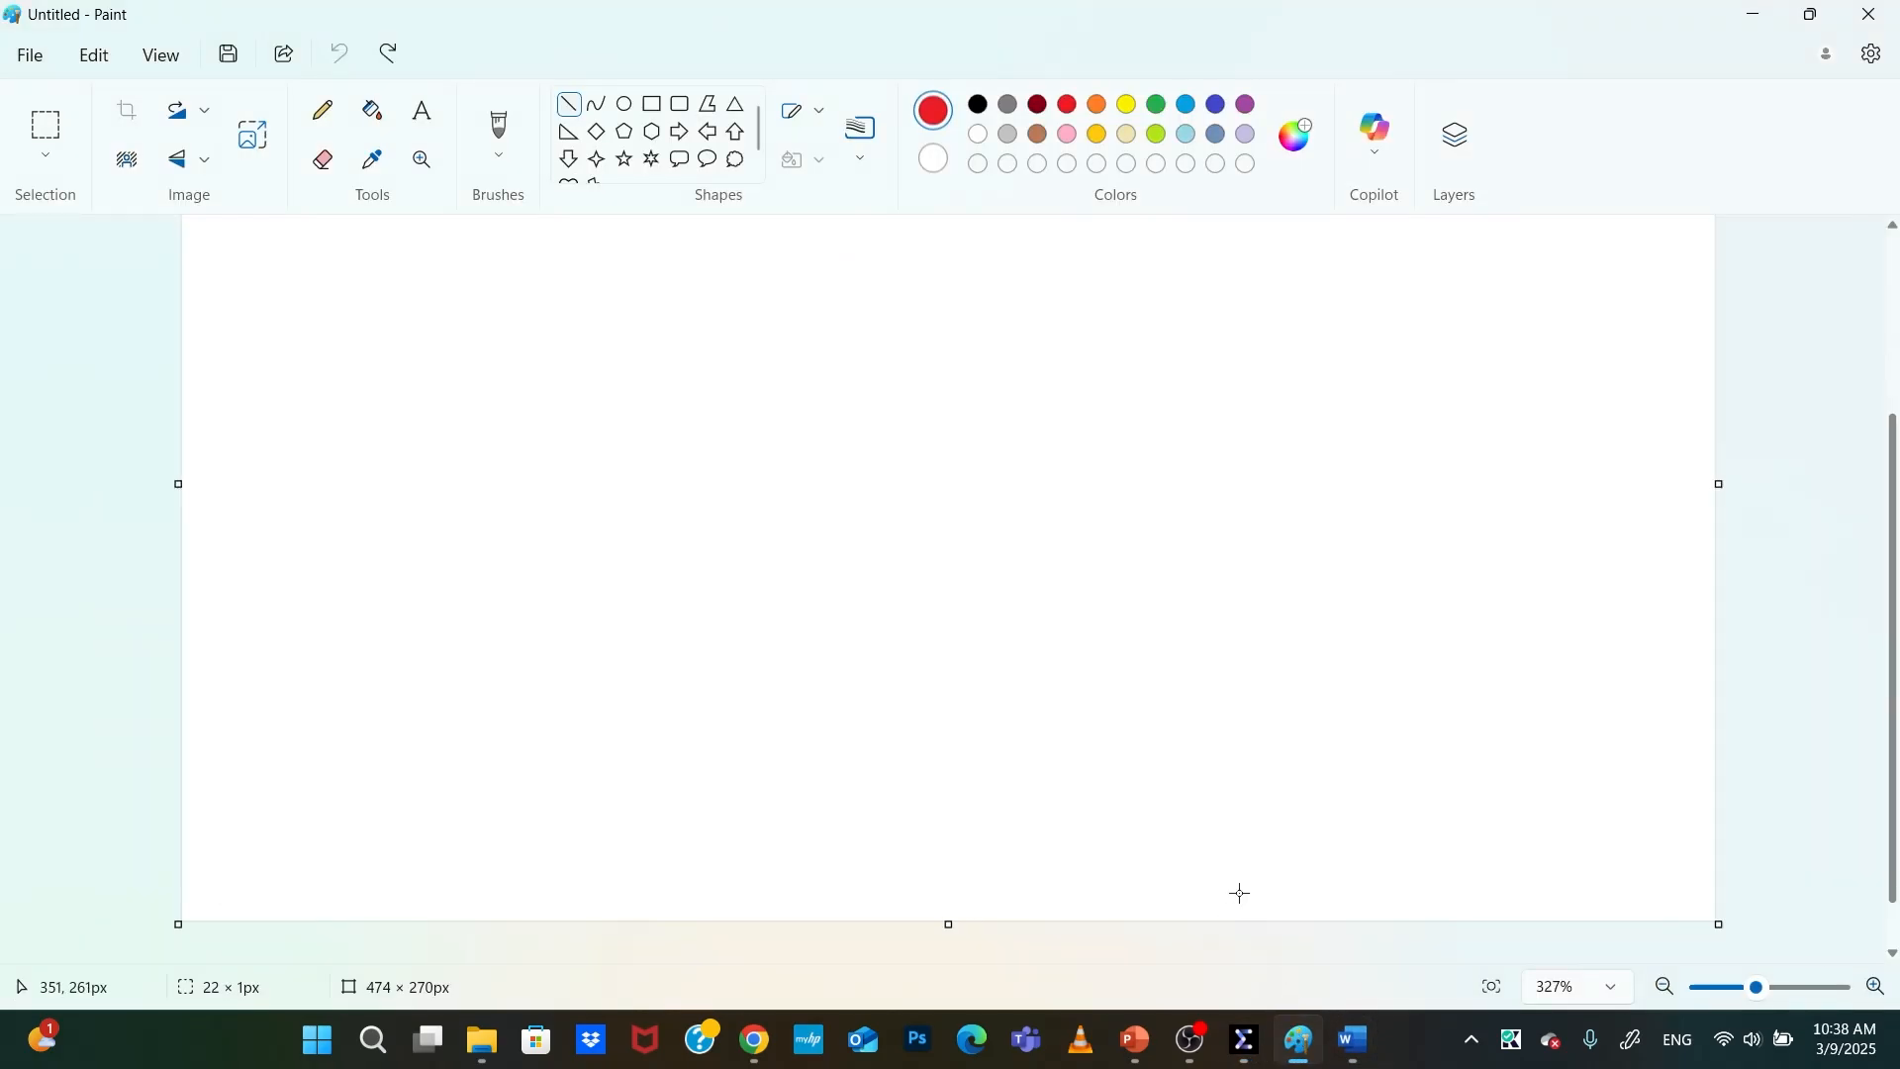
Paste the ANOVA table onto the blank canvas, move it into view, and cut it out again
{"action": "key", "text": "ctrl+v"}
{"action": "left_click_drag", "start_coordinate": [1052, 501], "coordinate": [1056, 579]}
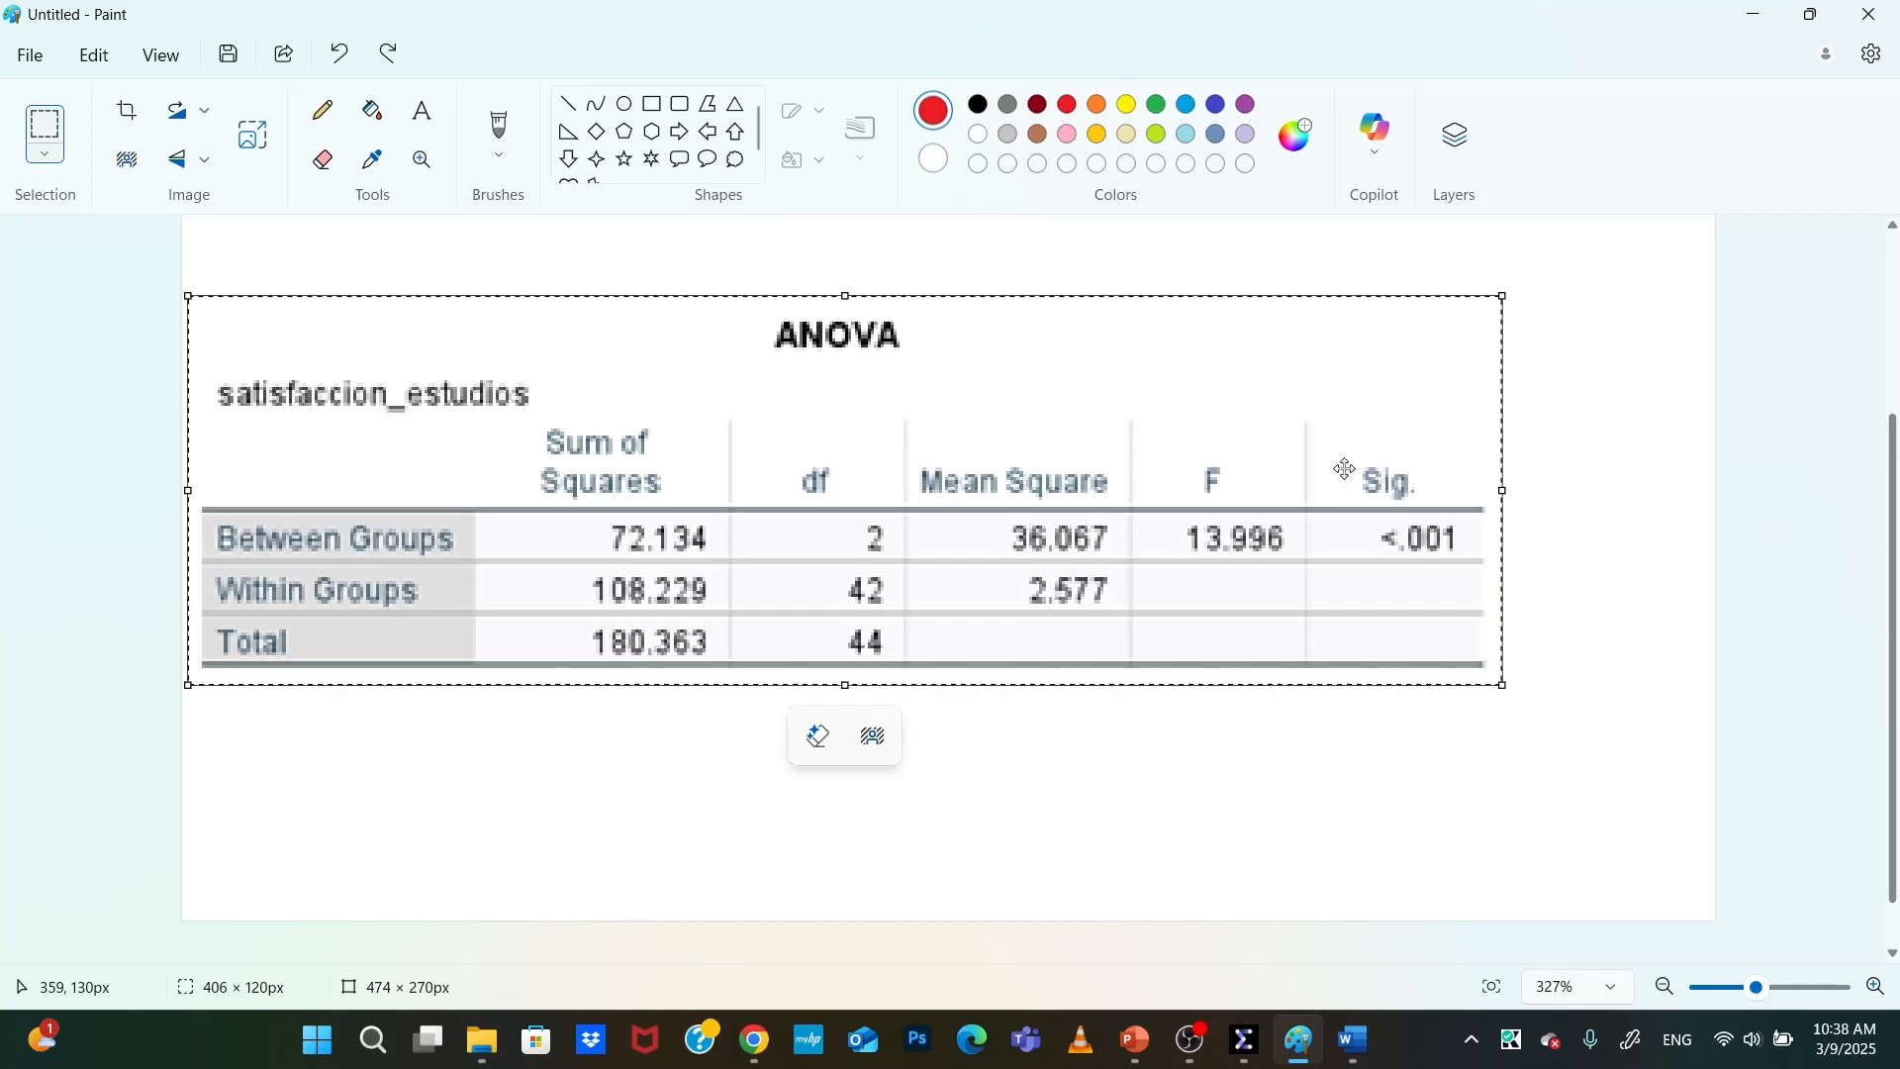
{"action": "key", "text": "ctrl+x"}
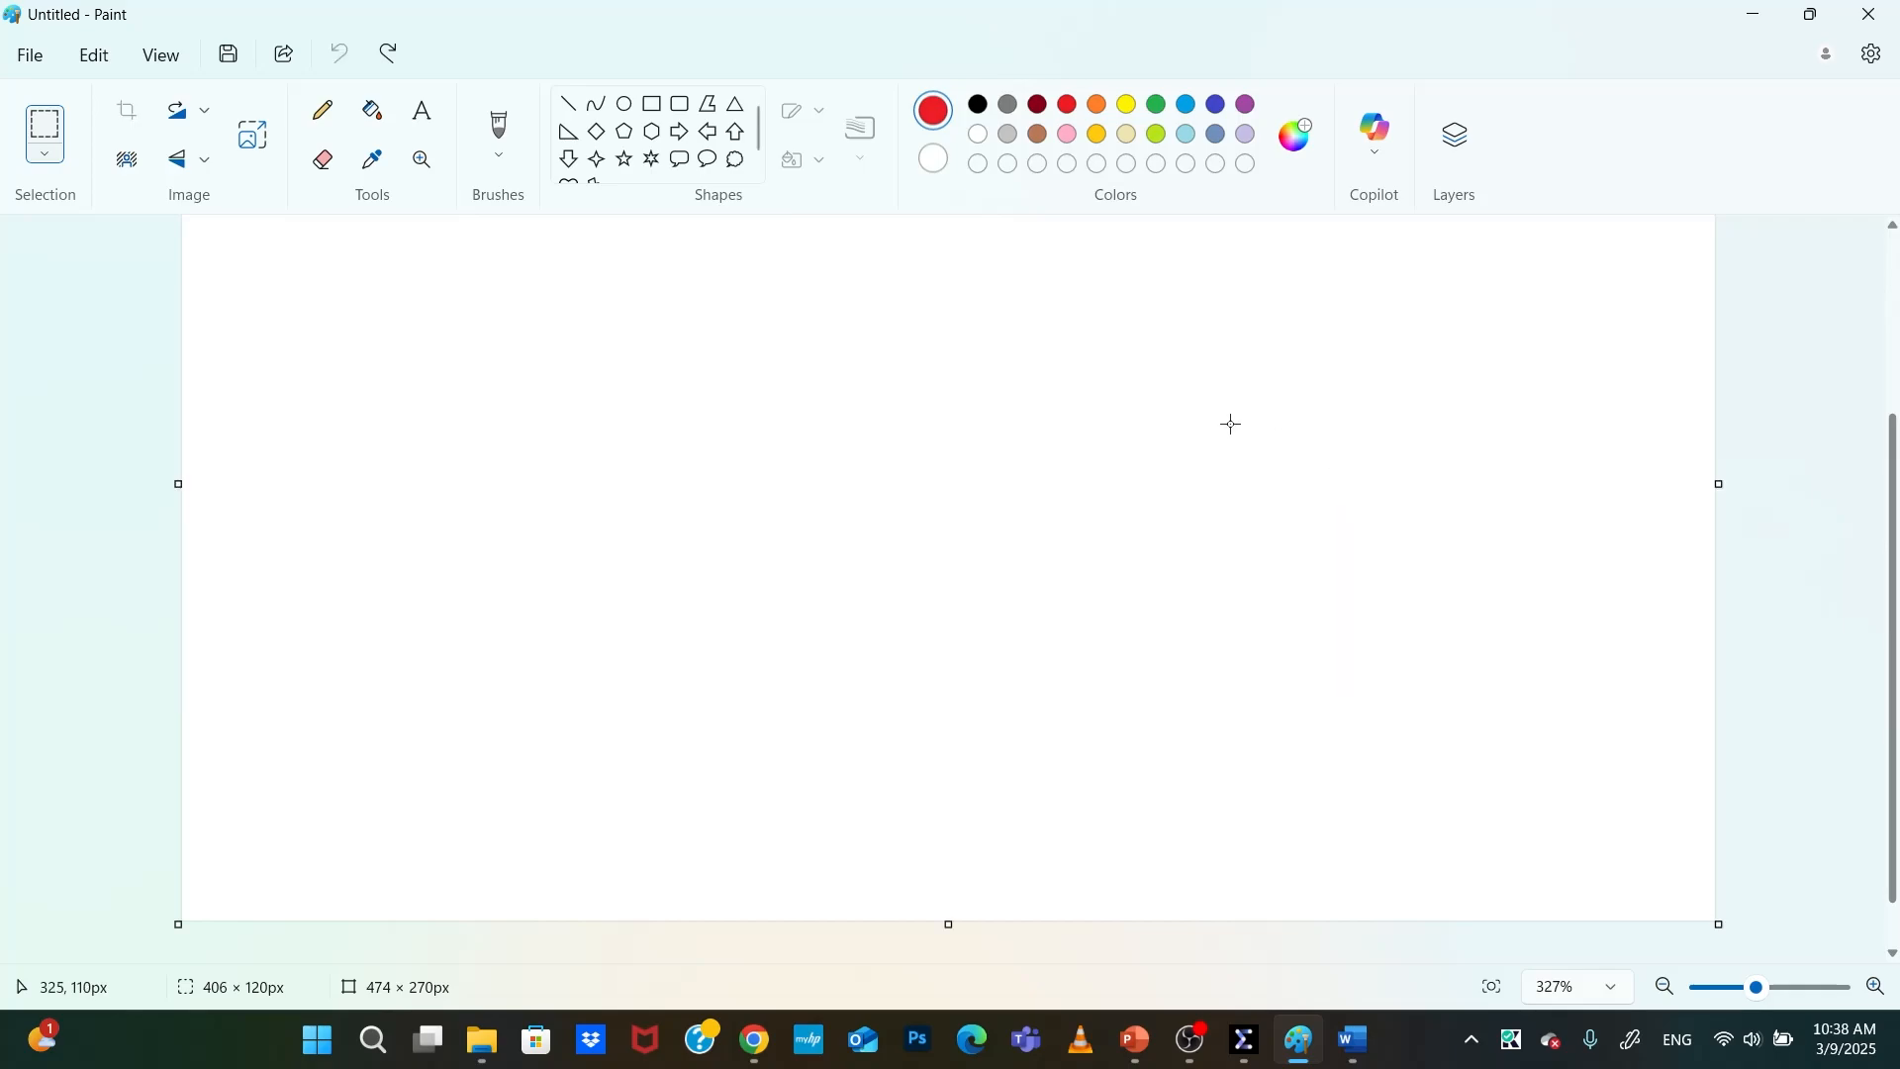
Return to the SPSS output and copy the Tukey HSD Multiple Comparisons table
{"action": "left_click", "coordinate": [1348, 1044]}
{"action": "left_click", "coordinate": [1348, 1049]}
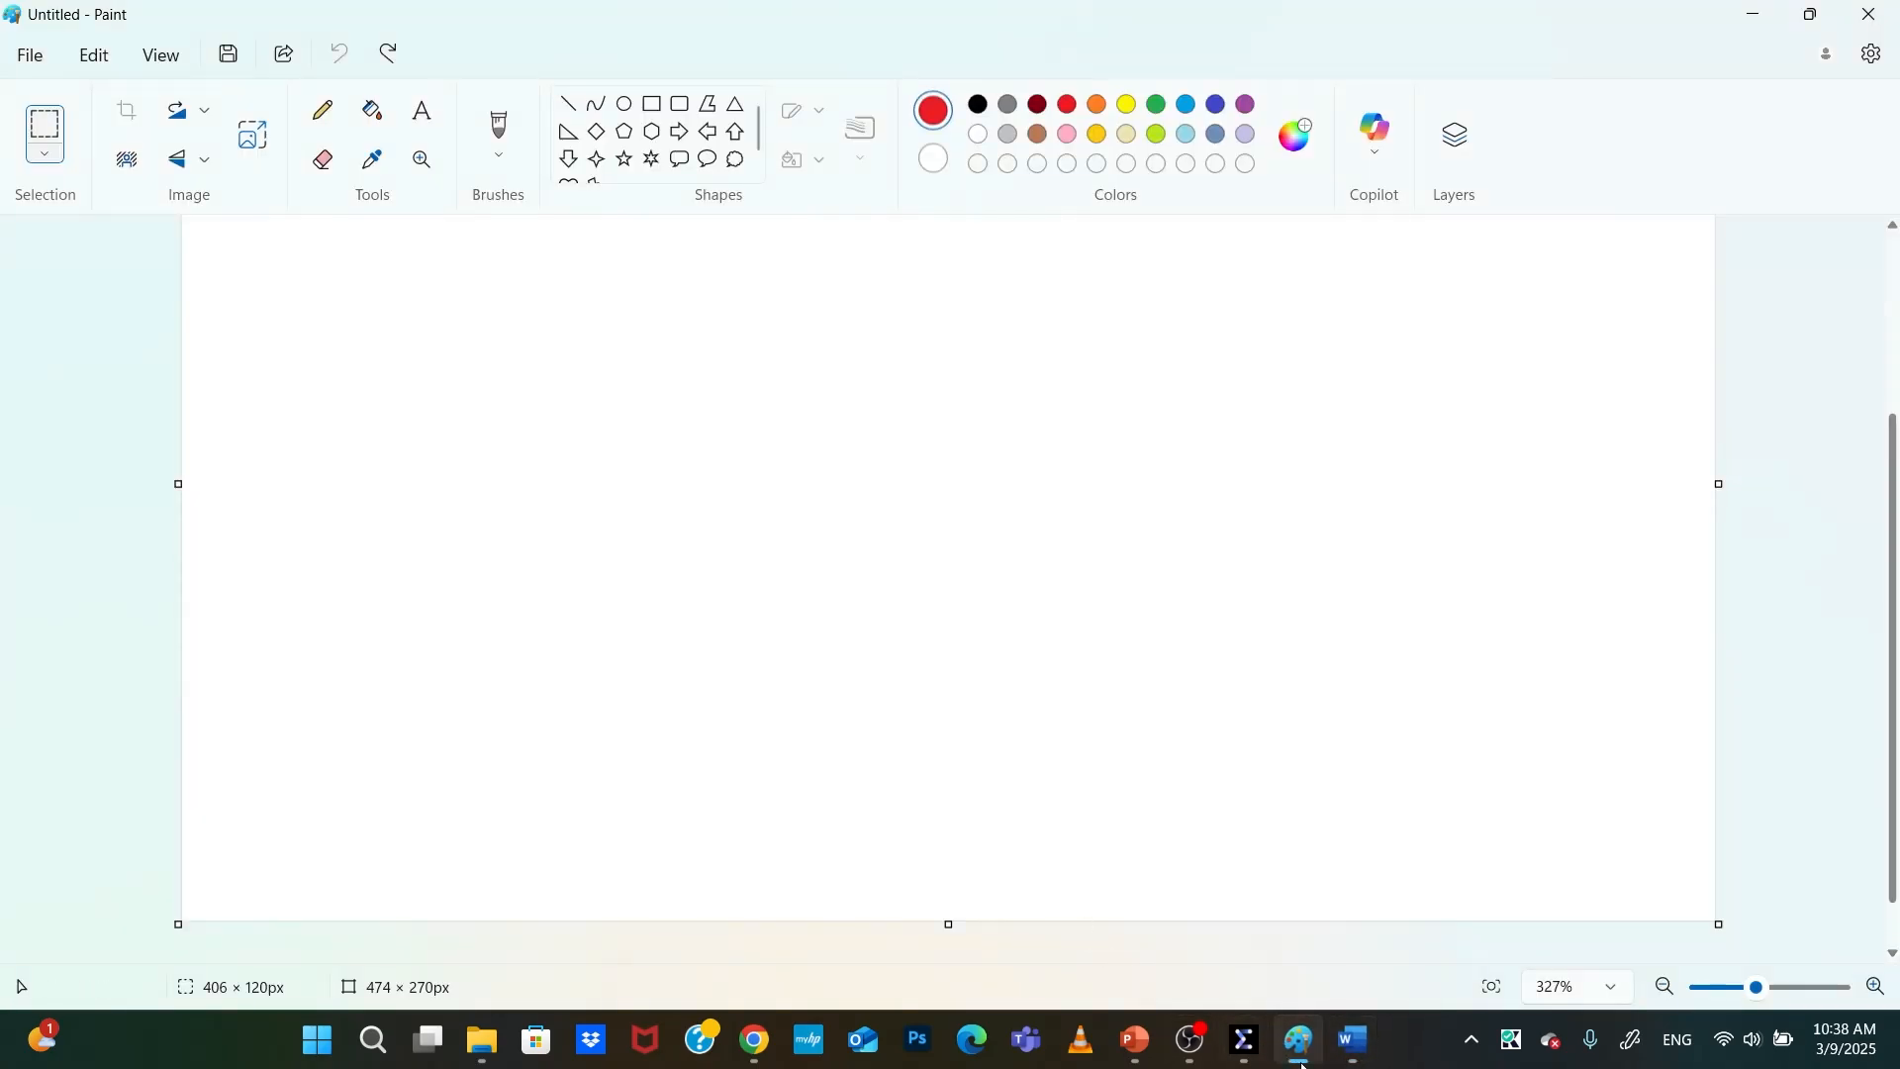
{"action": "mouse_move", "coordinate": [1245, 1039]}
{"action": "left_click", "coordinate": [1276, 975]}
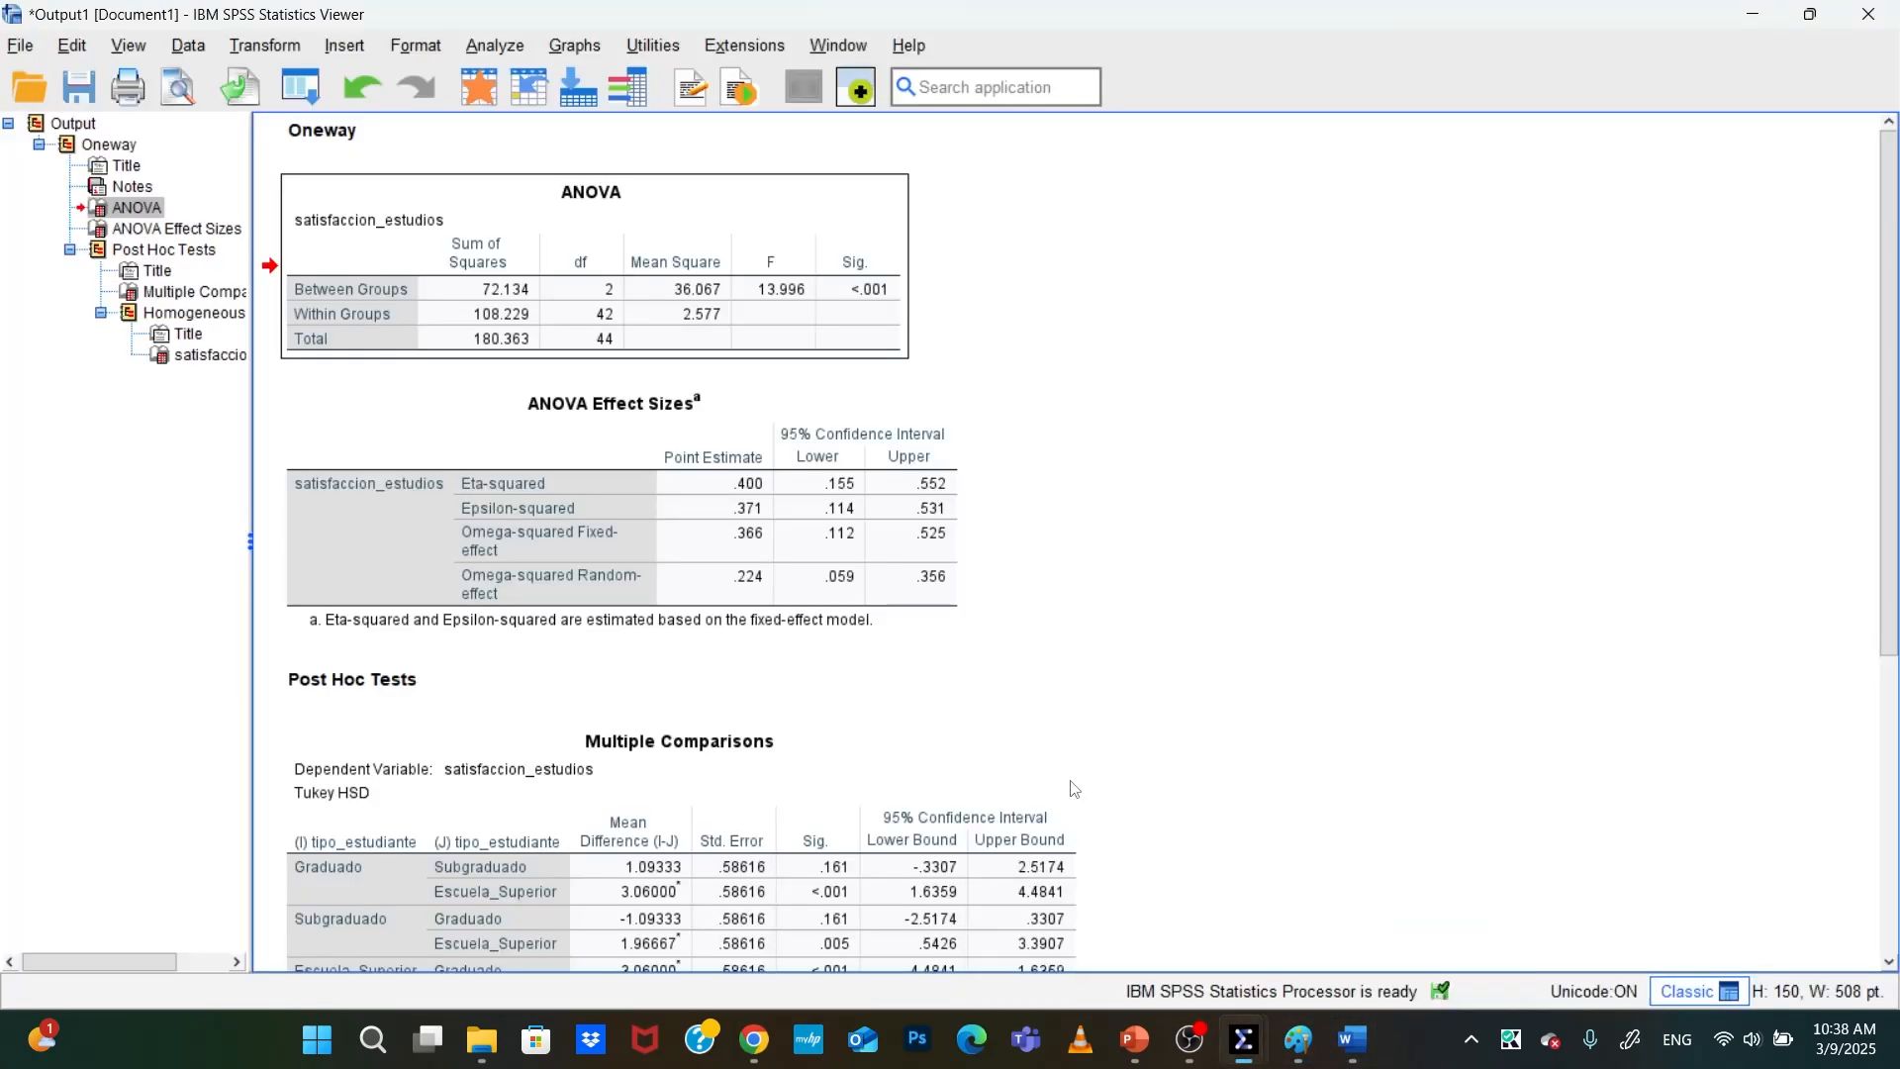
{"action": "scroll", "coordinate": [659, 673], "scroll_direction": "down", "scroll_amount": 5}
{"action": "right_click", "coordinate": [616, 593]}
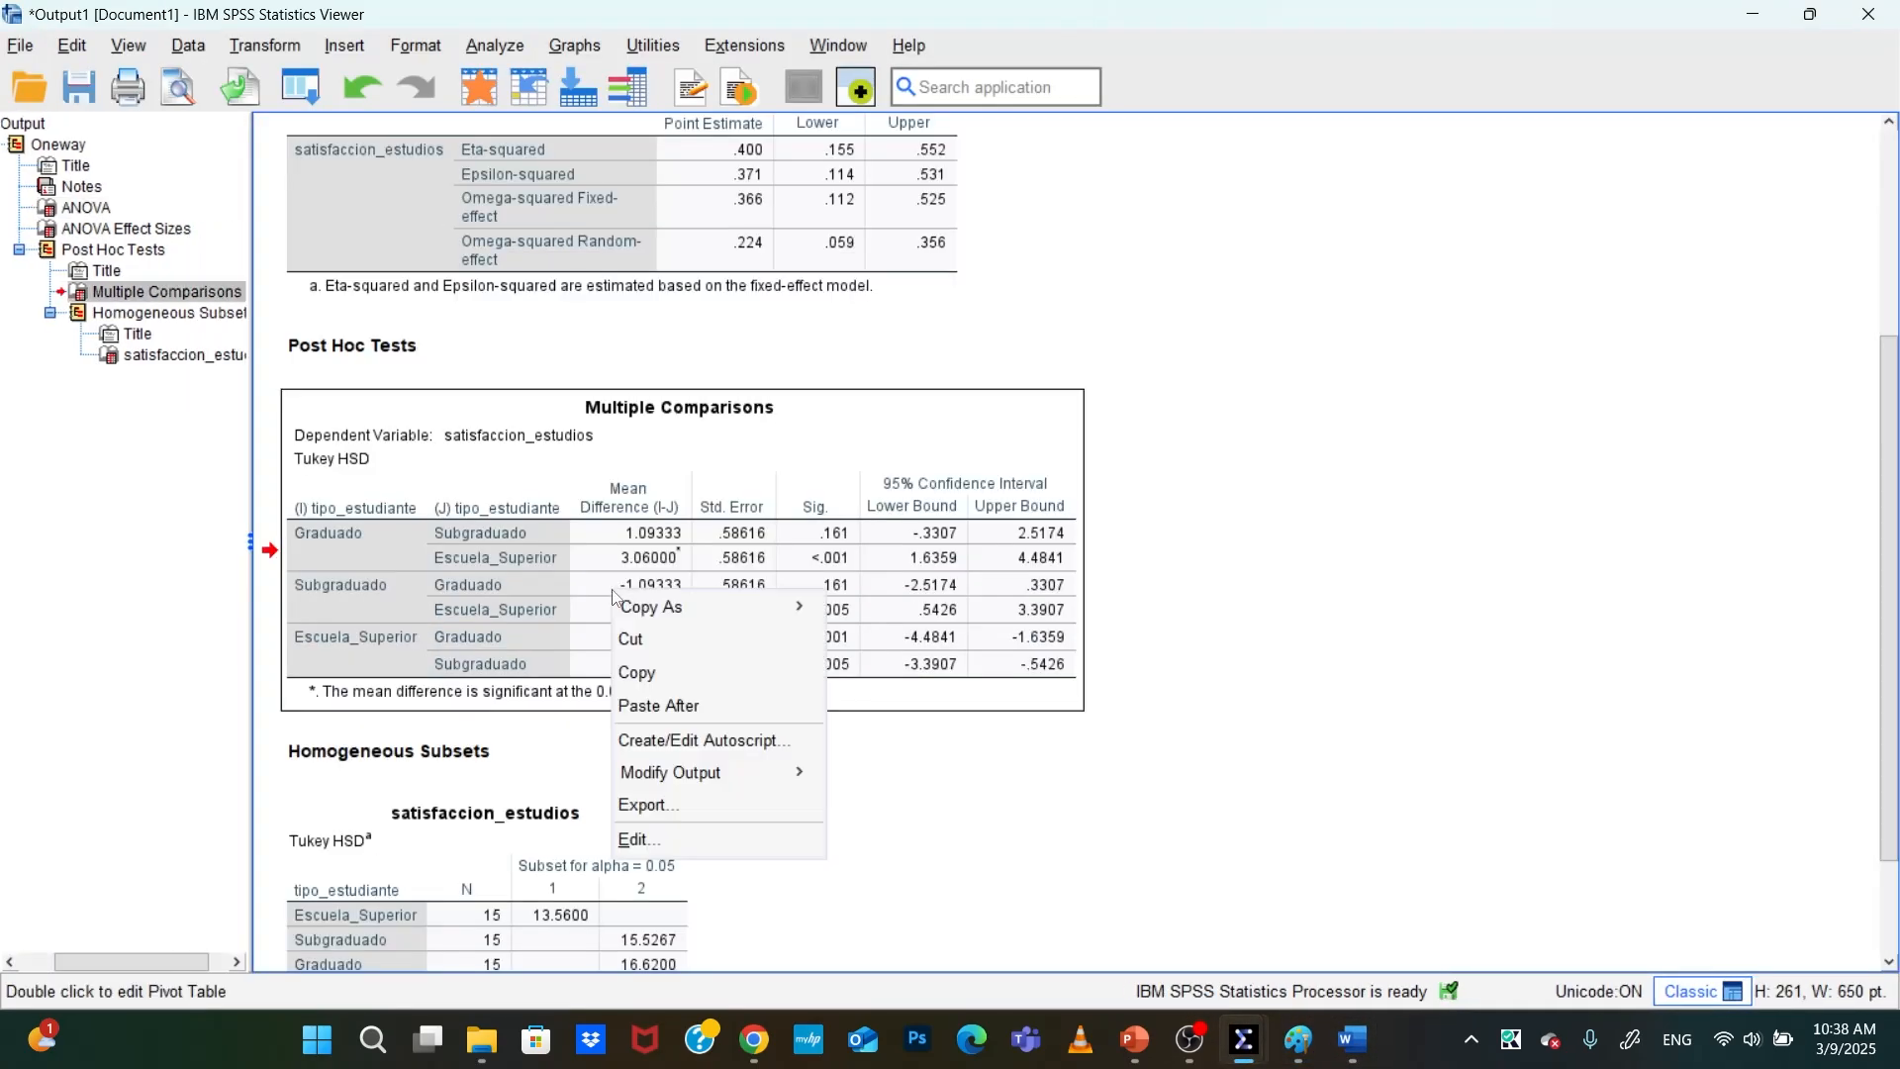
{"action": "left_click", "coordinate": [685, 665]}
Switch back to Paint, paste the Multiple Comparisons table, and position it on the canvas
{"action": "left_click", "coordinate": [1353, 1039]}
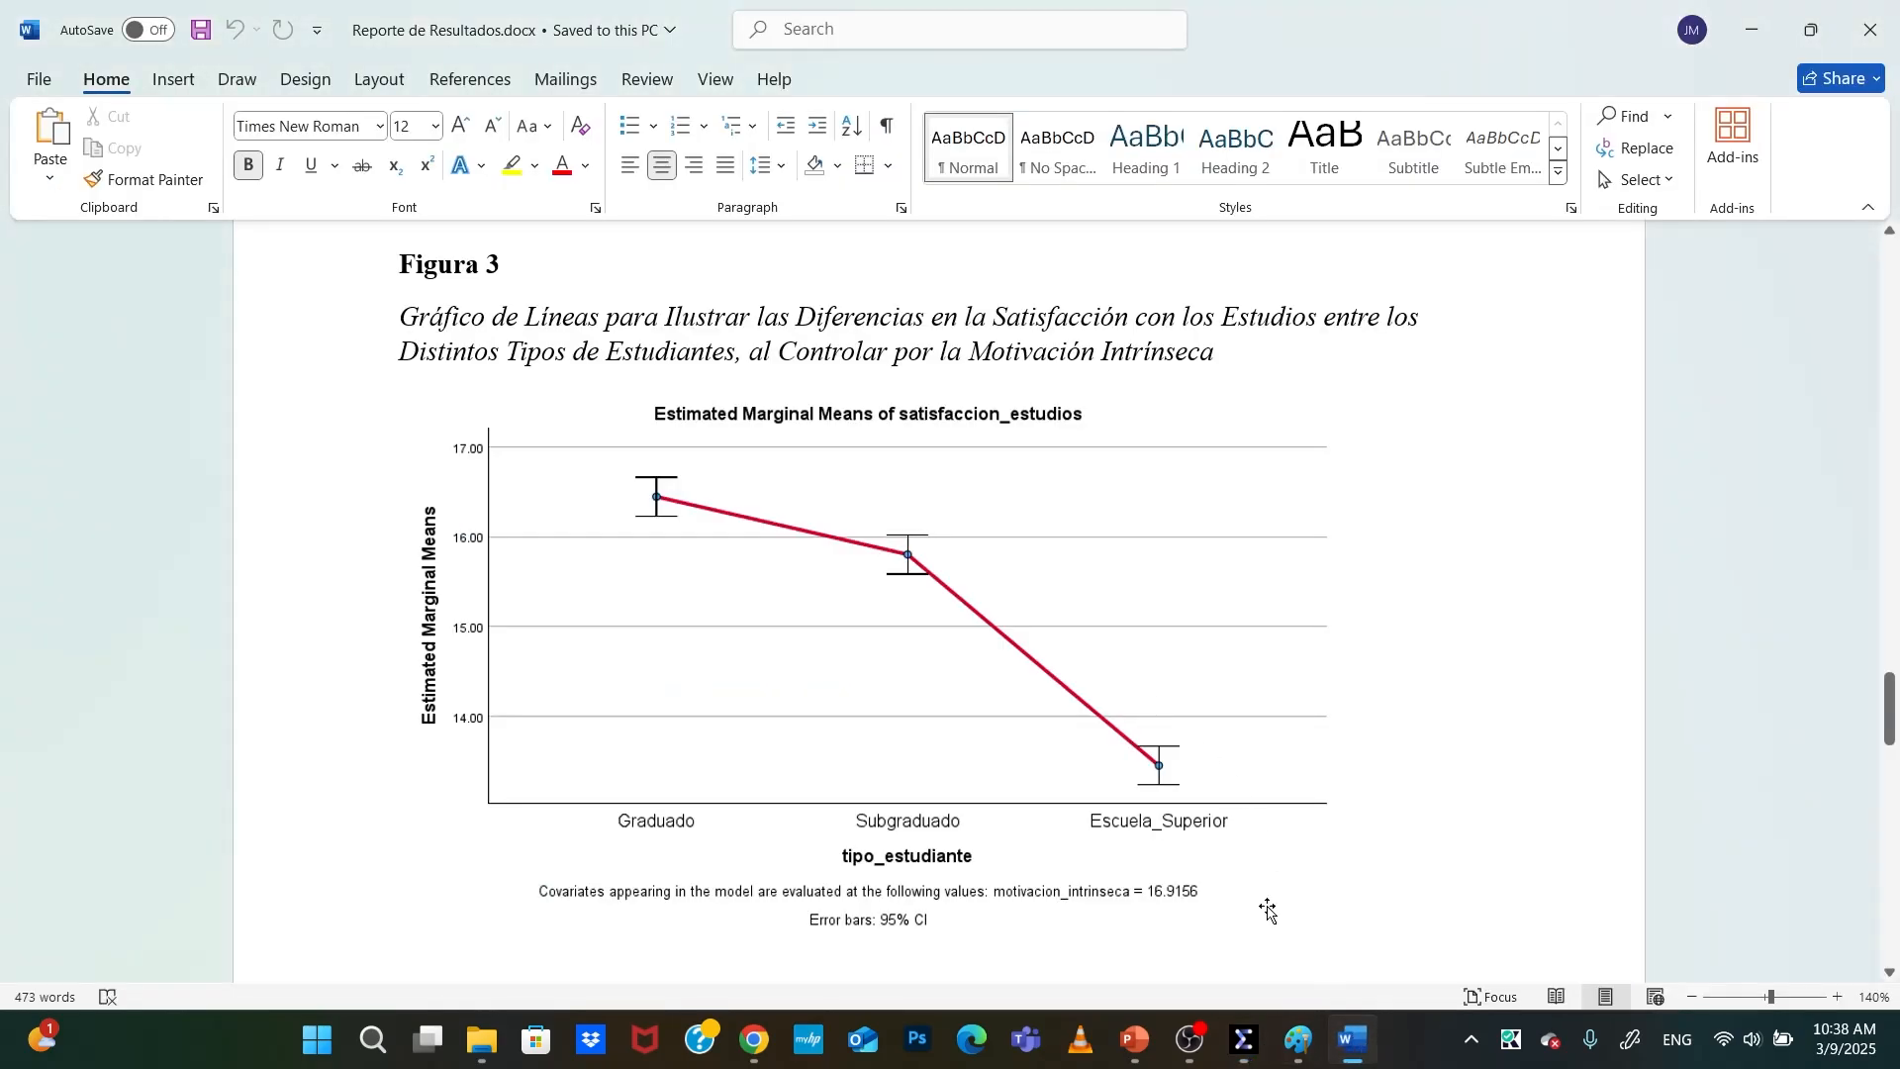
{"action": "left_click", "coordinate": [1303, 1057]}
{"action": "key", "text": "ctrl+v"}
{"action": "left_click_drag", "start_coordinate": [1069, 704], "coordinate": [1105, 717]}
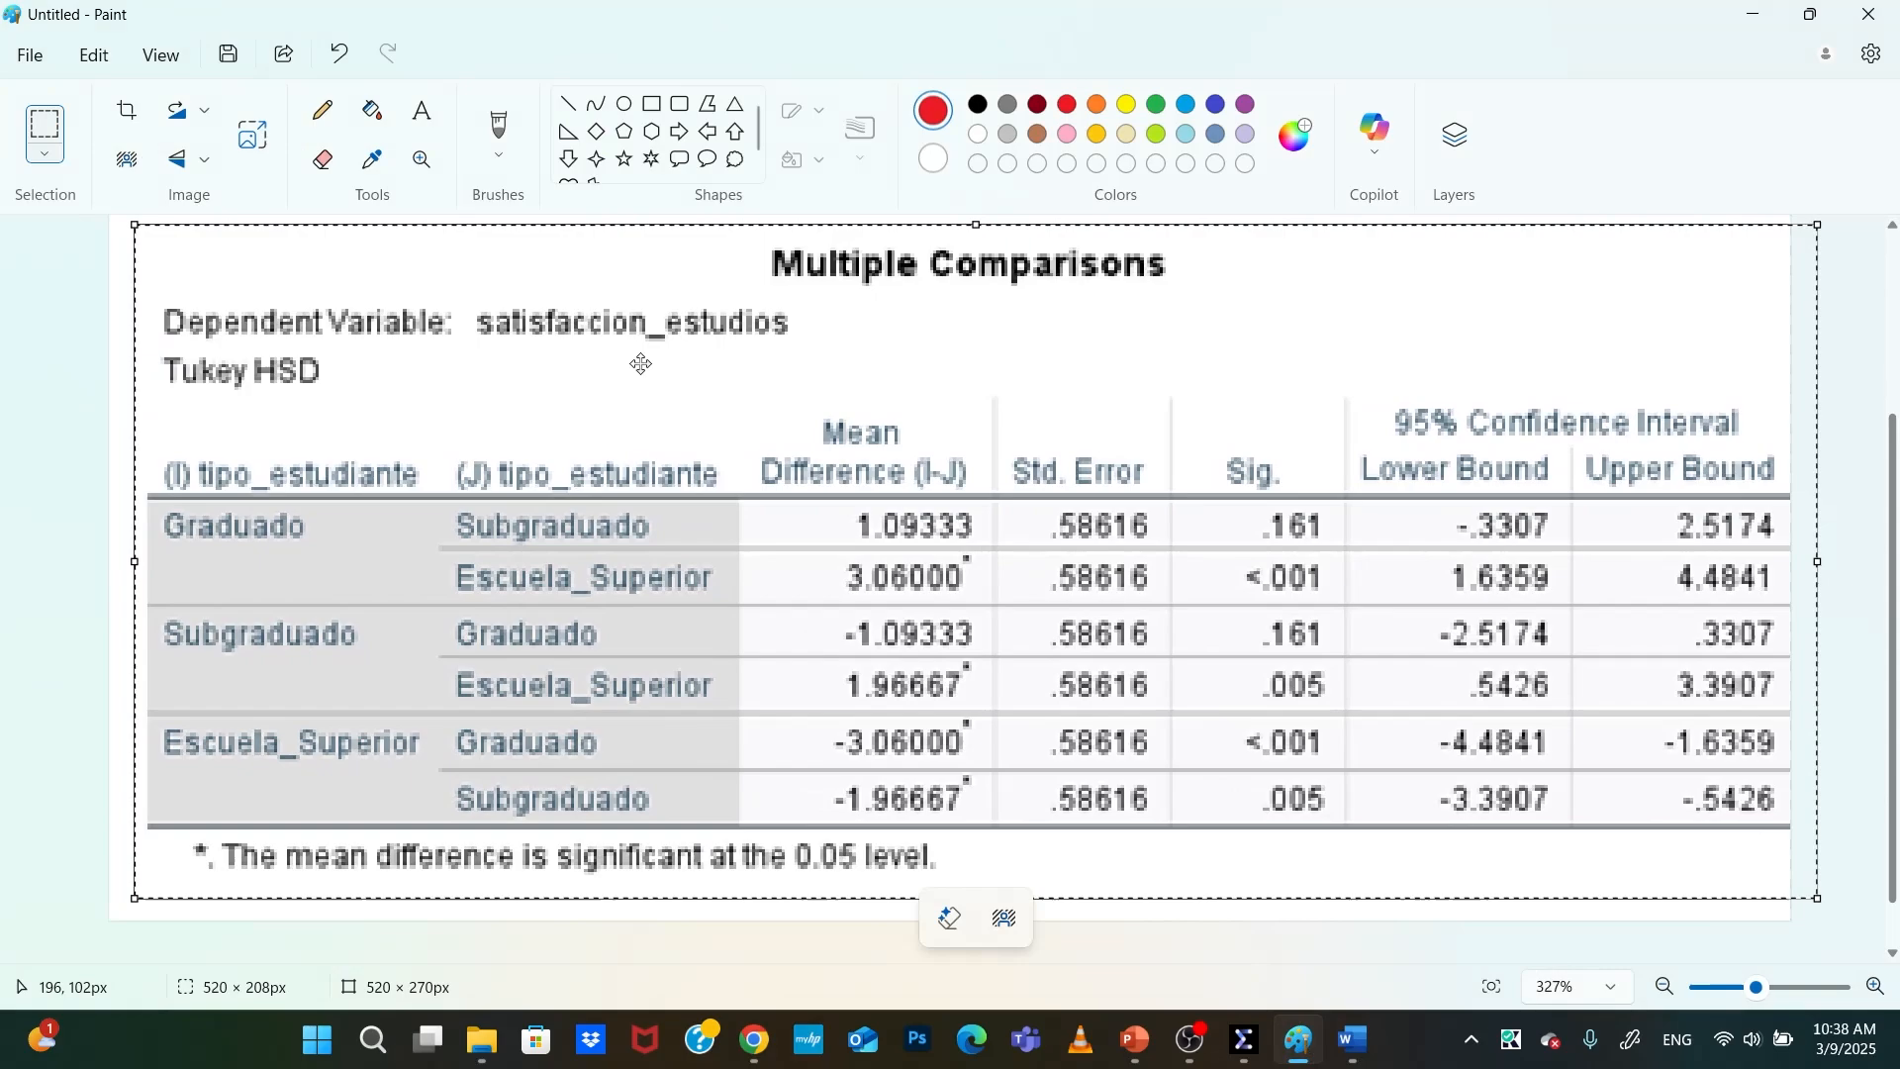
Draw red lines linking Graduado to Subgraduado and underlining that comparison's Sig. value in the Multiple Comparisons table
{"action": "left_click", "coordinate": [568, 103]}
{"action": "left_click_drag", "start_coordinate": [323, 524], "coordinate": [457, 526]}
{"action": "left_click_drag", "start_coordinate": [1249, 545], "coordinate": [1324, 557]}
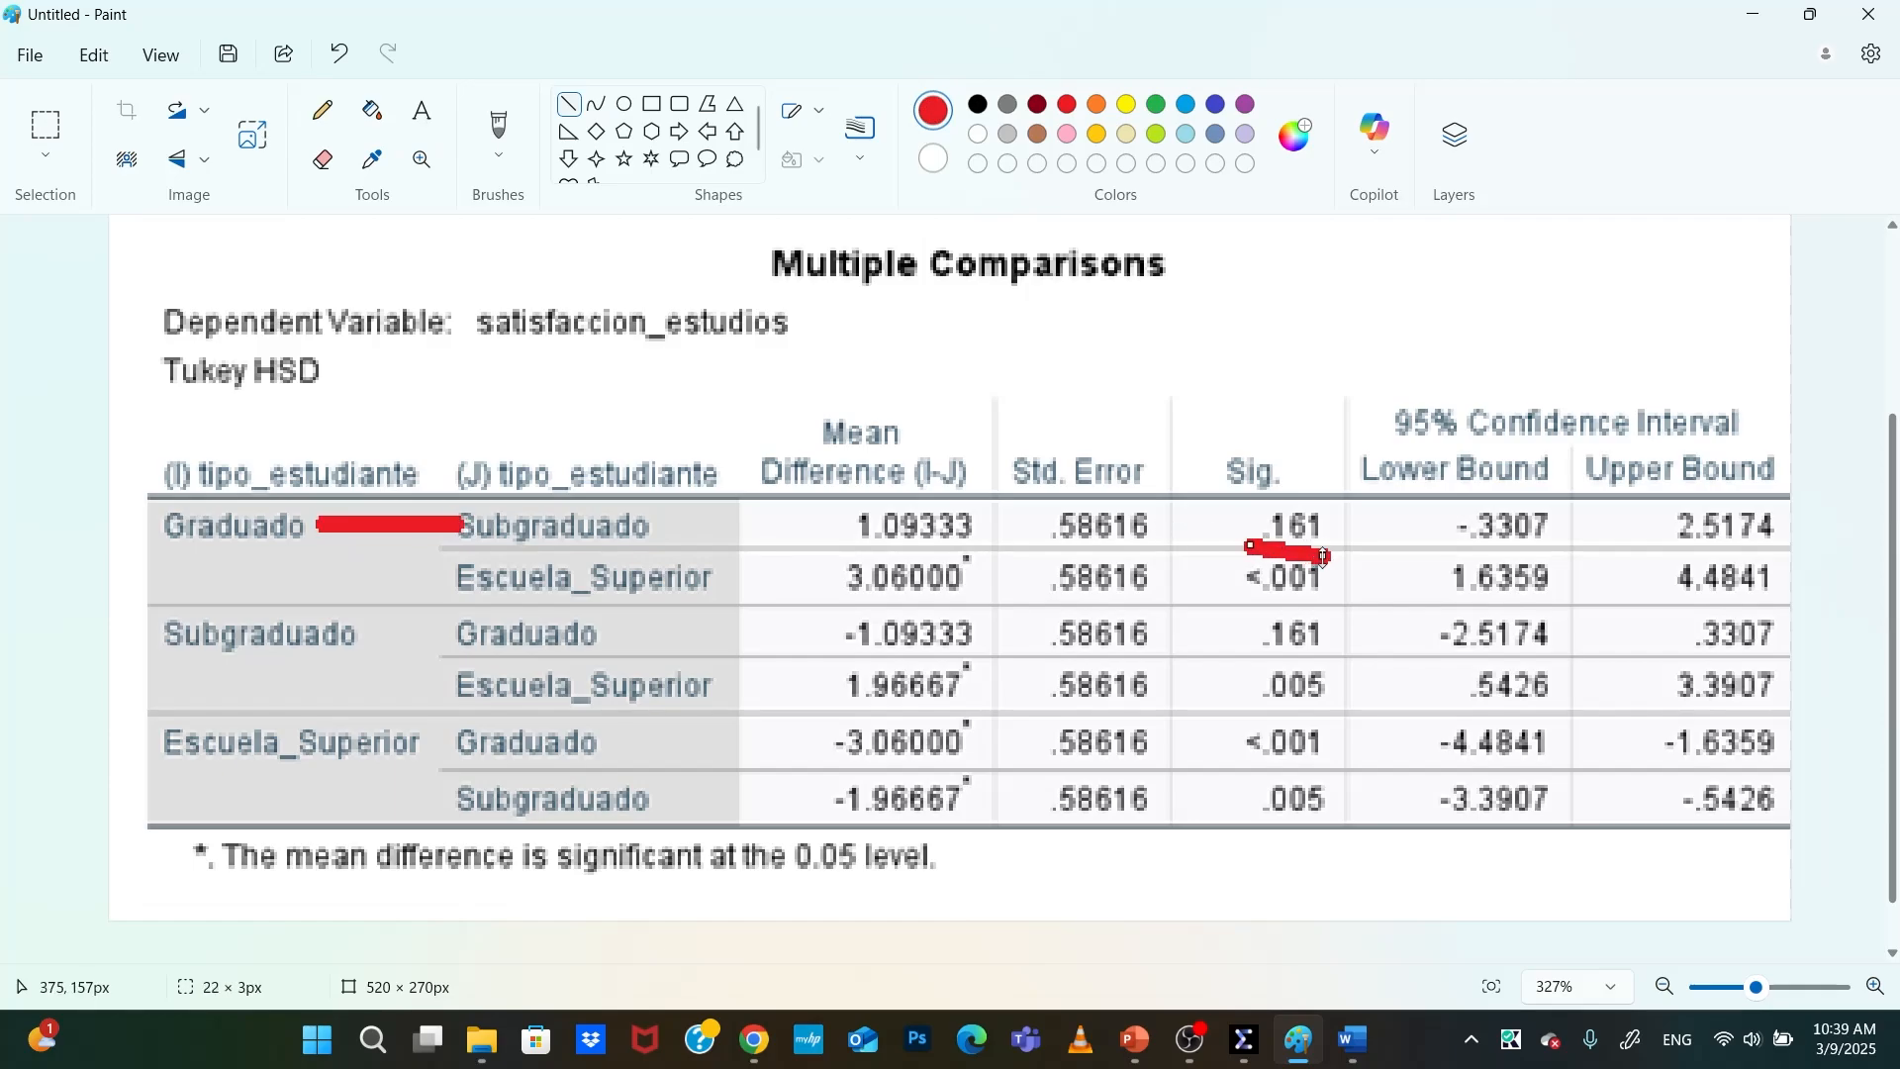
Handwrite "p > .05" in red with the brush above the Sig. column of the Multiple Comparisons table
{"action": "left_click", "coordinate": [498, 127]}
{"action": "mouse_move", "coordinate": [1227, 398]}
{"action": "left_mouse_down"}
{"action": "mouse_move", "coordinate": [1217, 415]}
{"action": "mouse_move", "coordinate": [1207, 368]}
{"action": "mouse_move", "coordinate": [1275, 381]}
{"action": "mouse_move", "coordinate": [1377, 356]}
{"action": "left_mouse_up"}
{"action": "left_click", "coordinate": [1313, 376]}
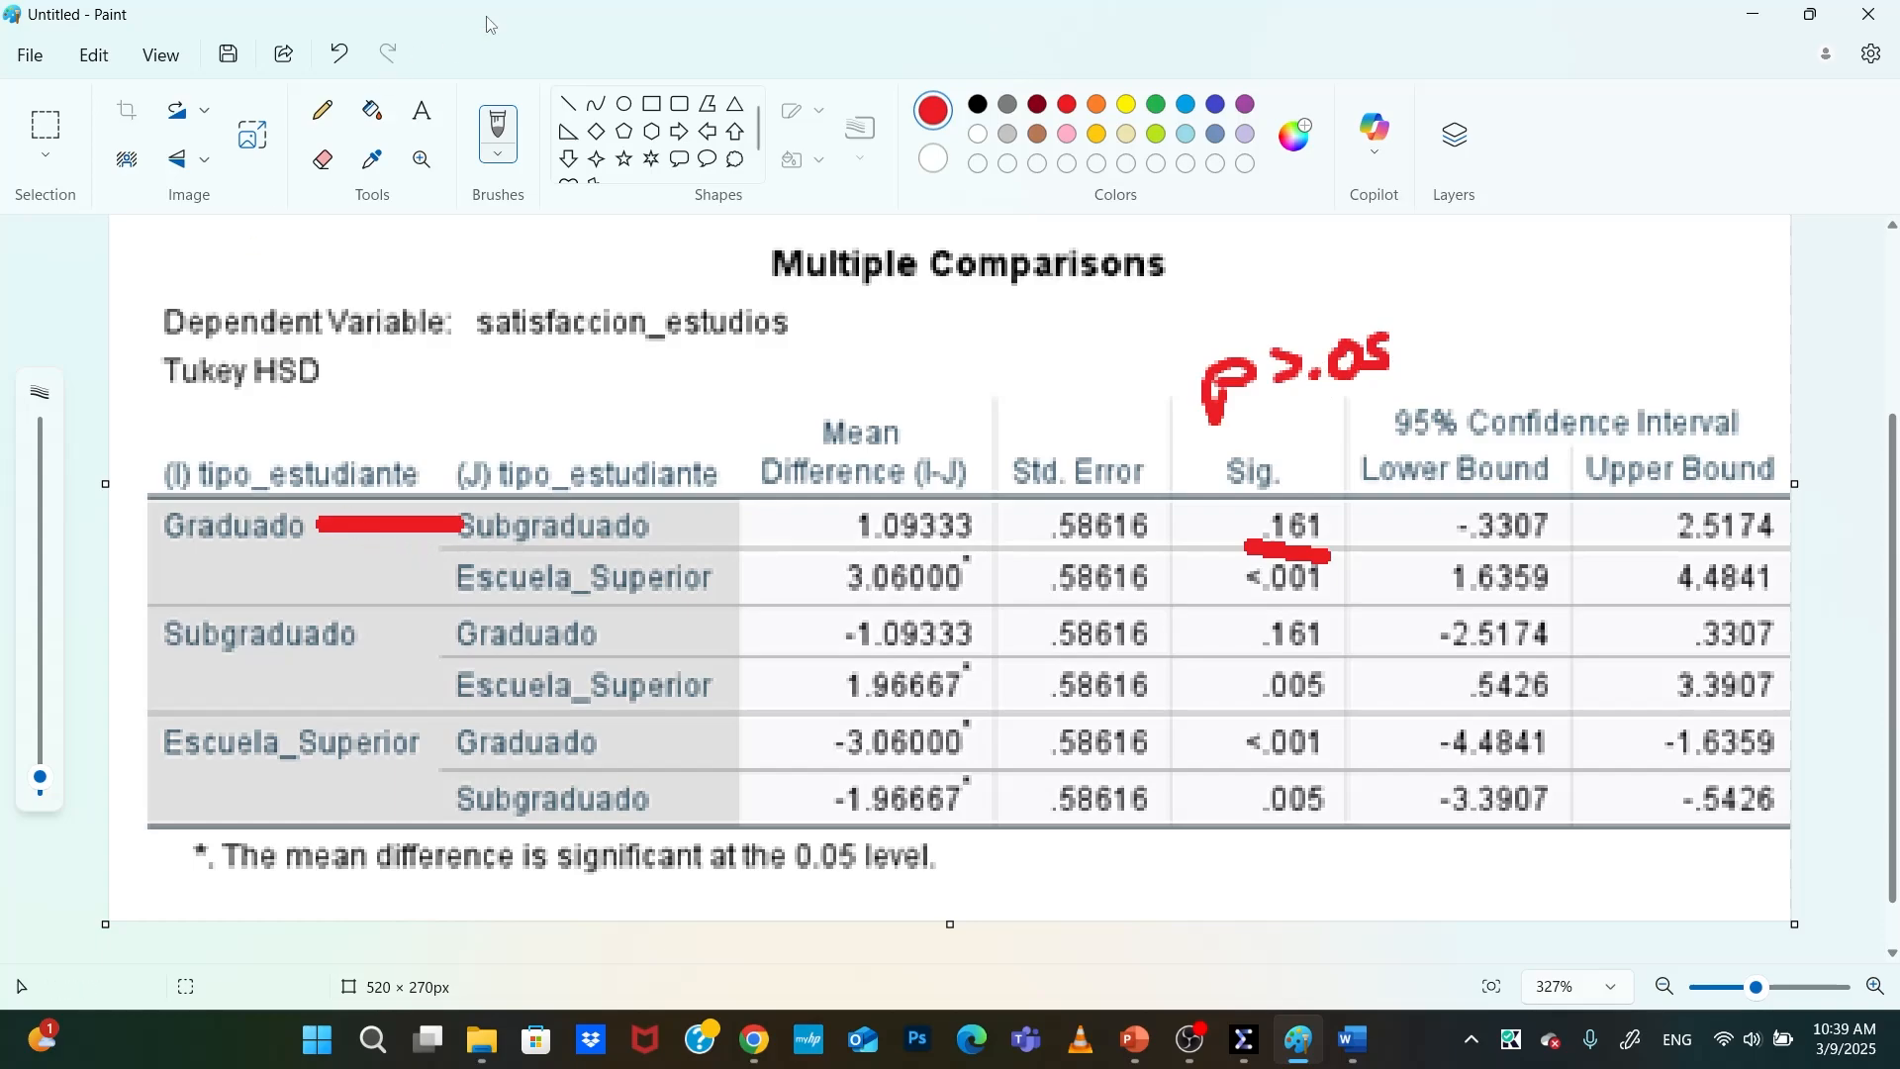
Draw straight red lines linking Graduado to Escuela_Superior and Subgraduado to Escuela_Superior in the Multiple Comparisons table
{"action": "left_click", "coordinate": [568, 105]}
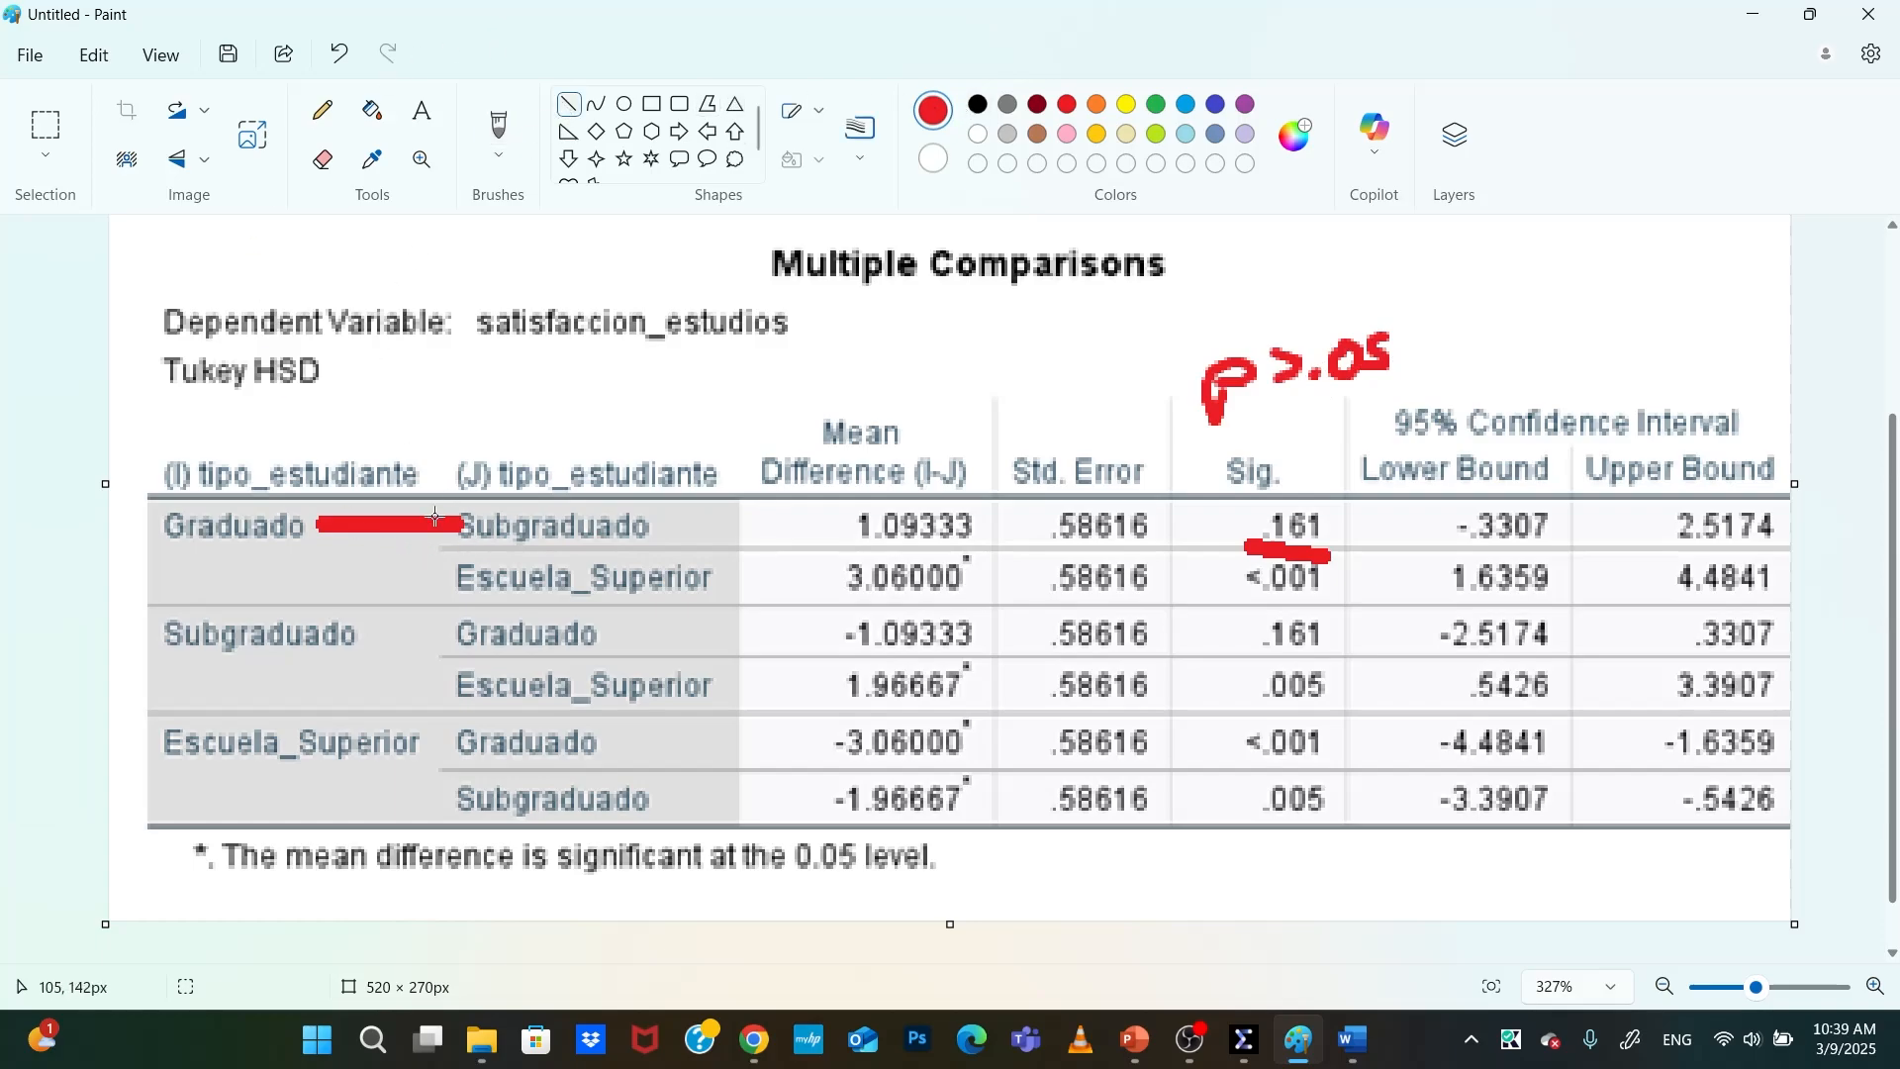
{"action": "left_click_drag", "start_coordinate": [293, 539], "coordinate": [476, 580]}
{"action": "left_click_drag", "start_coordinate": [357, 636], "coordinate": [470, 696]}
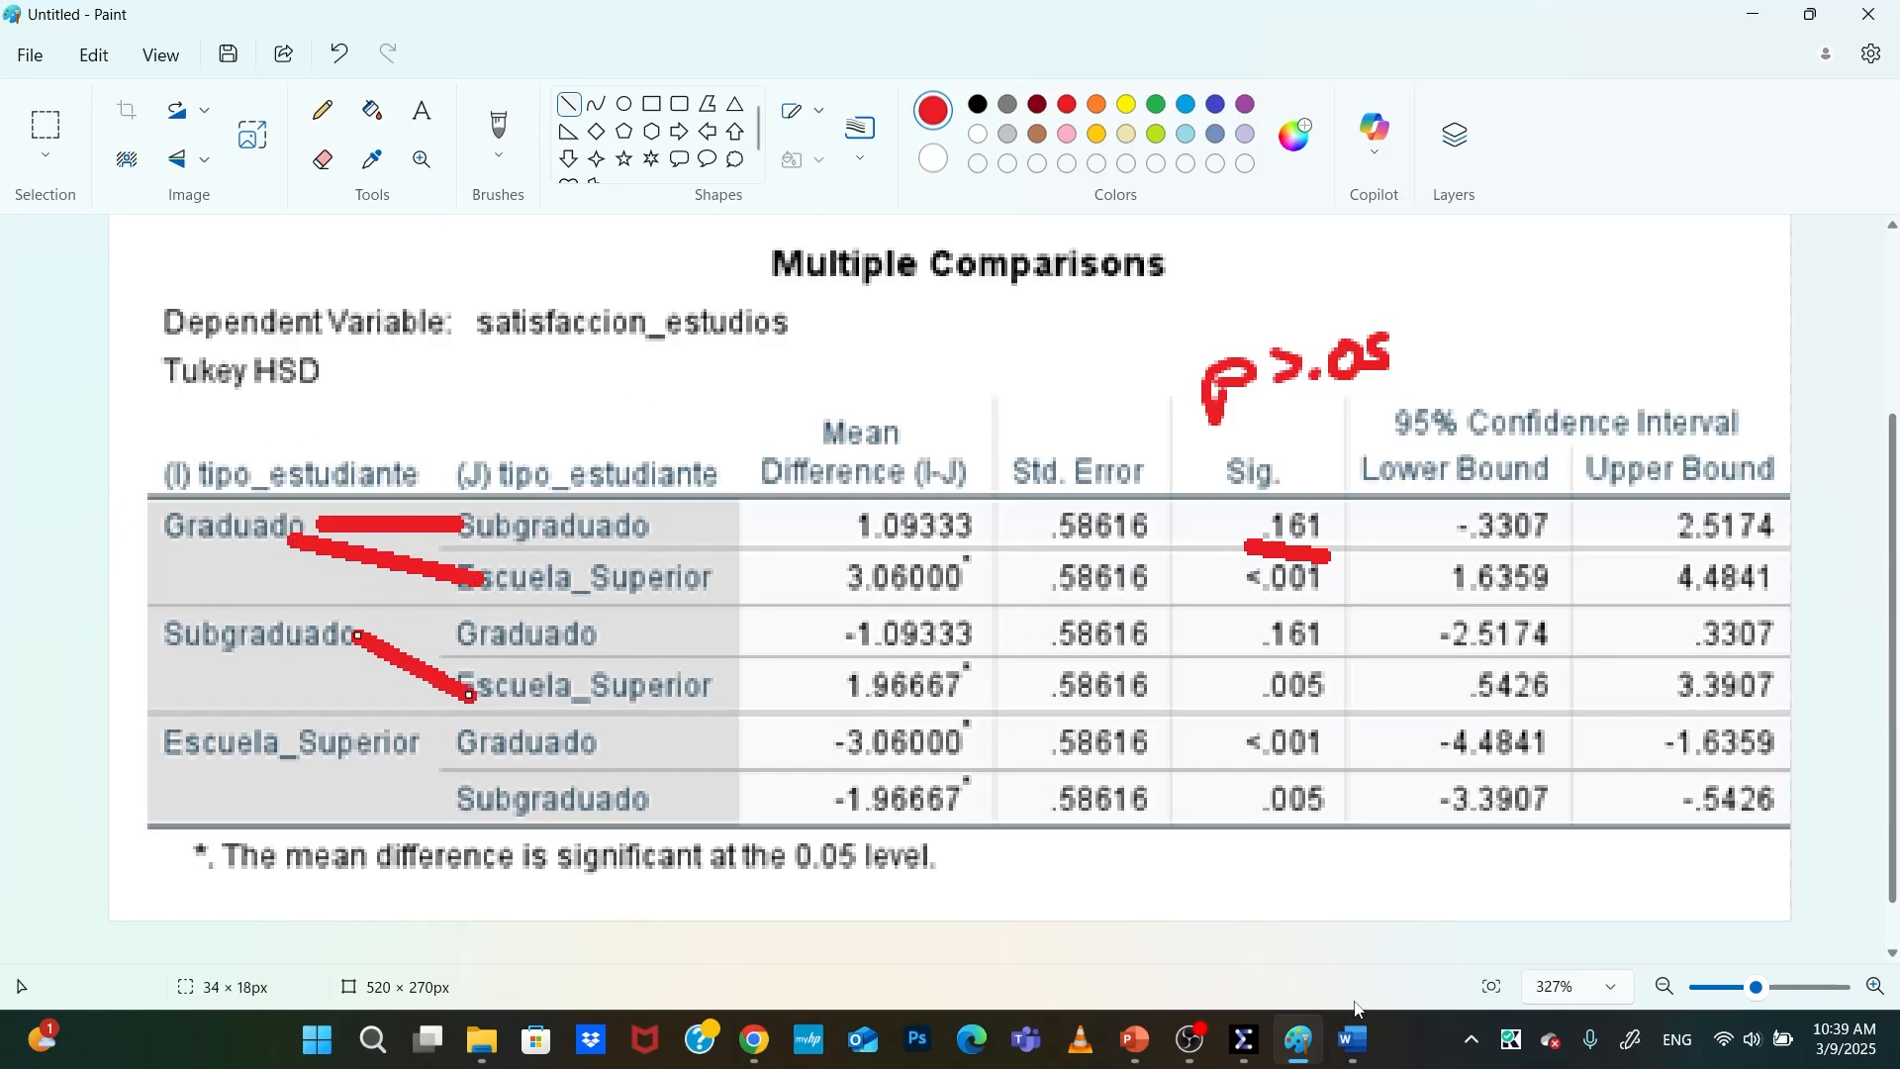
Switch to the Word report to review Figura 3, the line chart of estimated marginal means by student type
{"action": "left_click", "coordinate": [1356, 1039]}
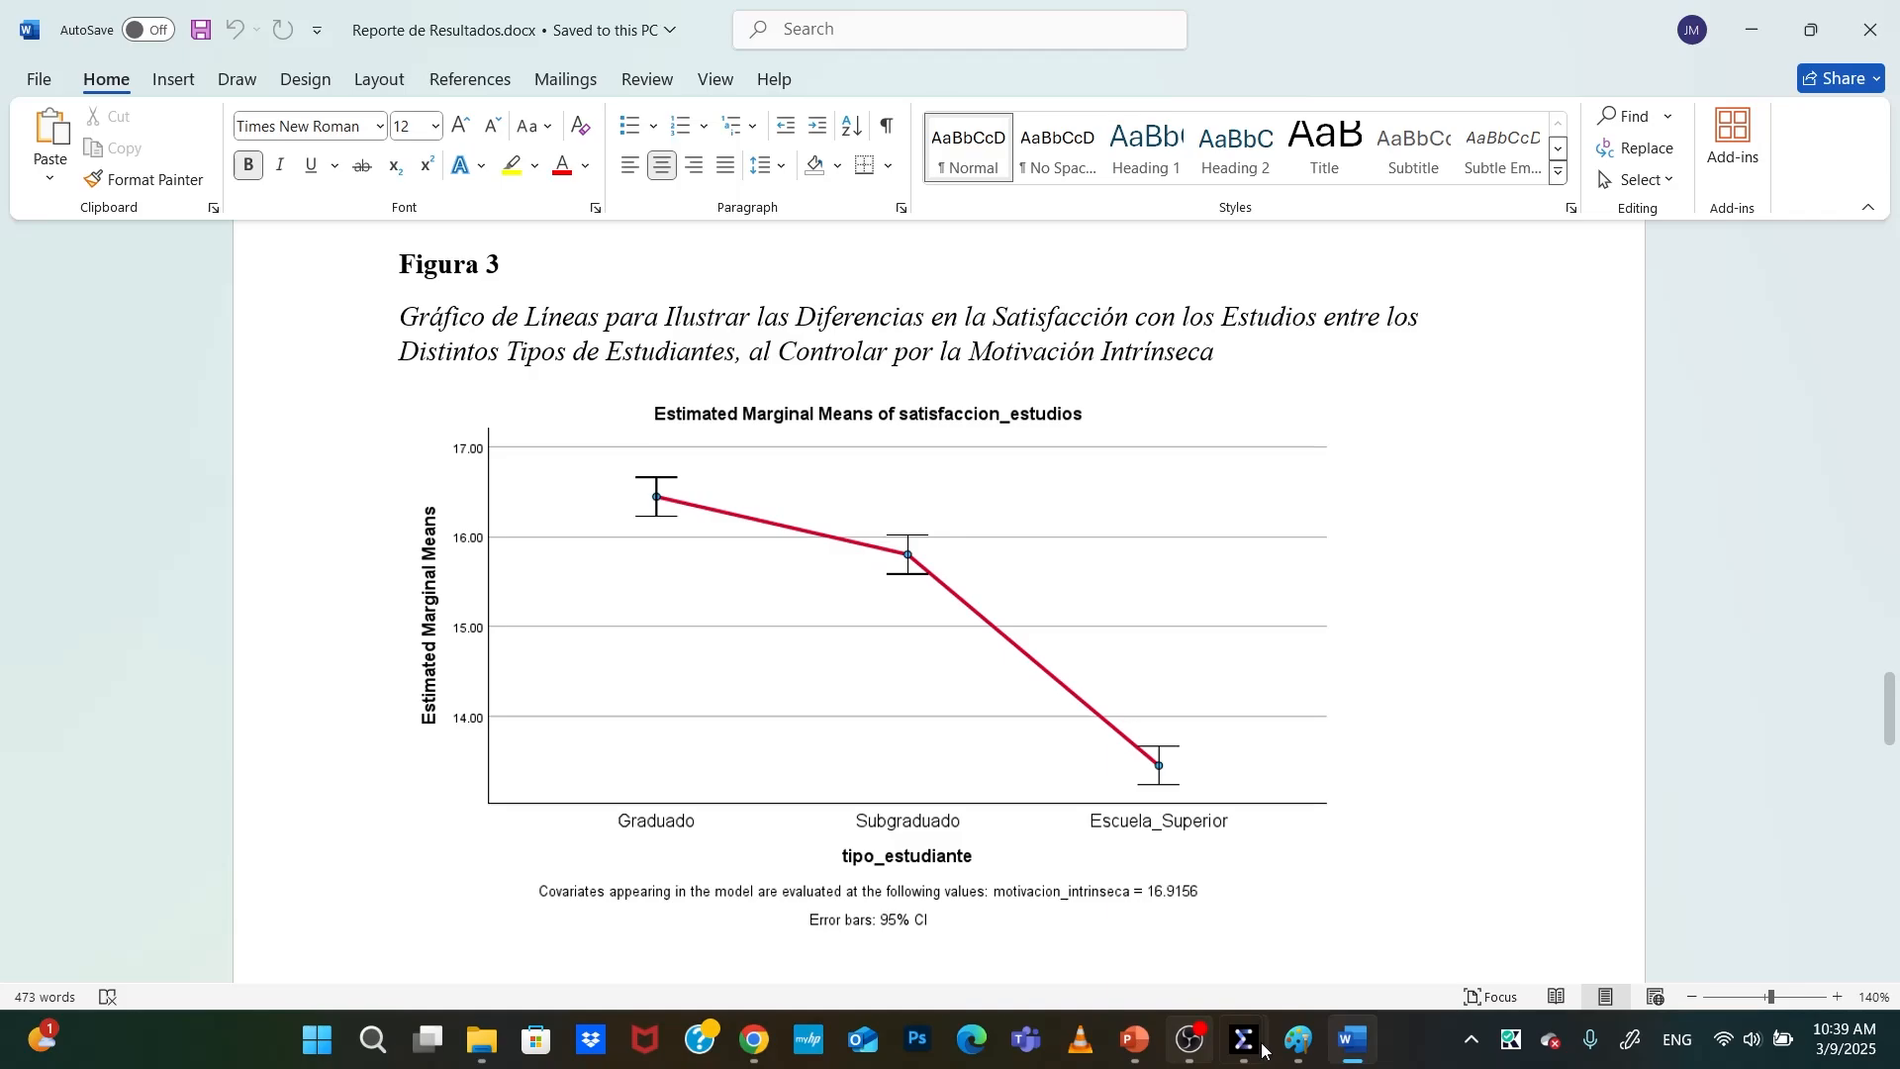
{"action": "left_click", "coordinate": [1299, 1039]}
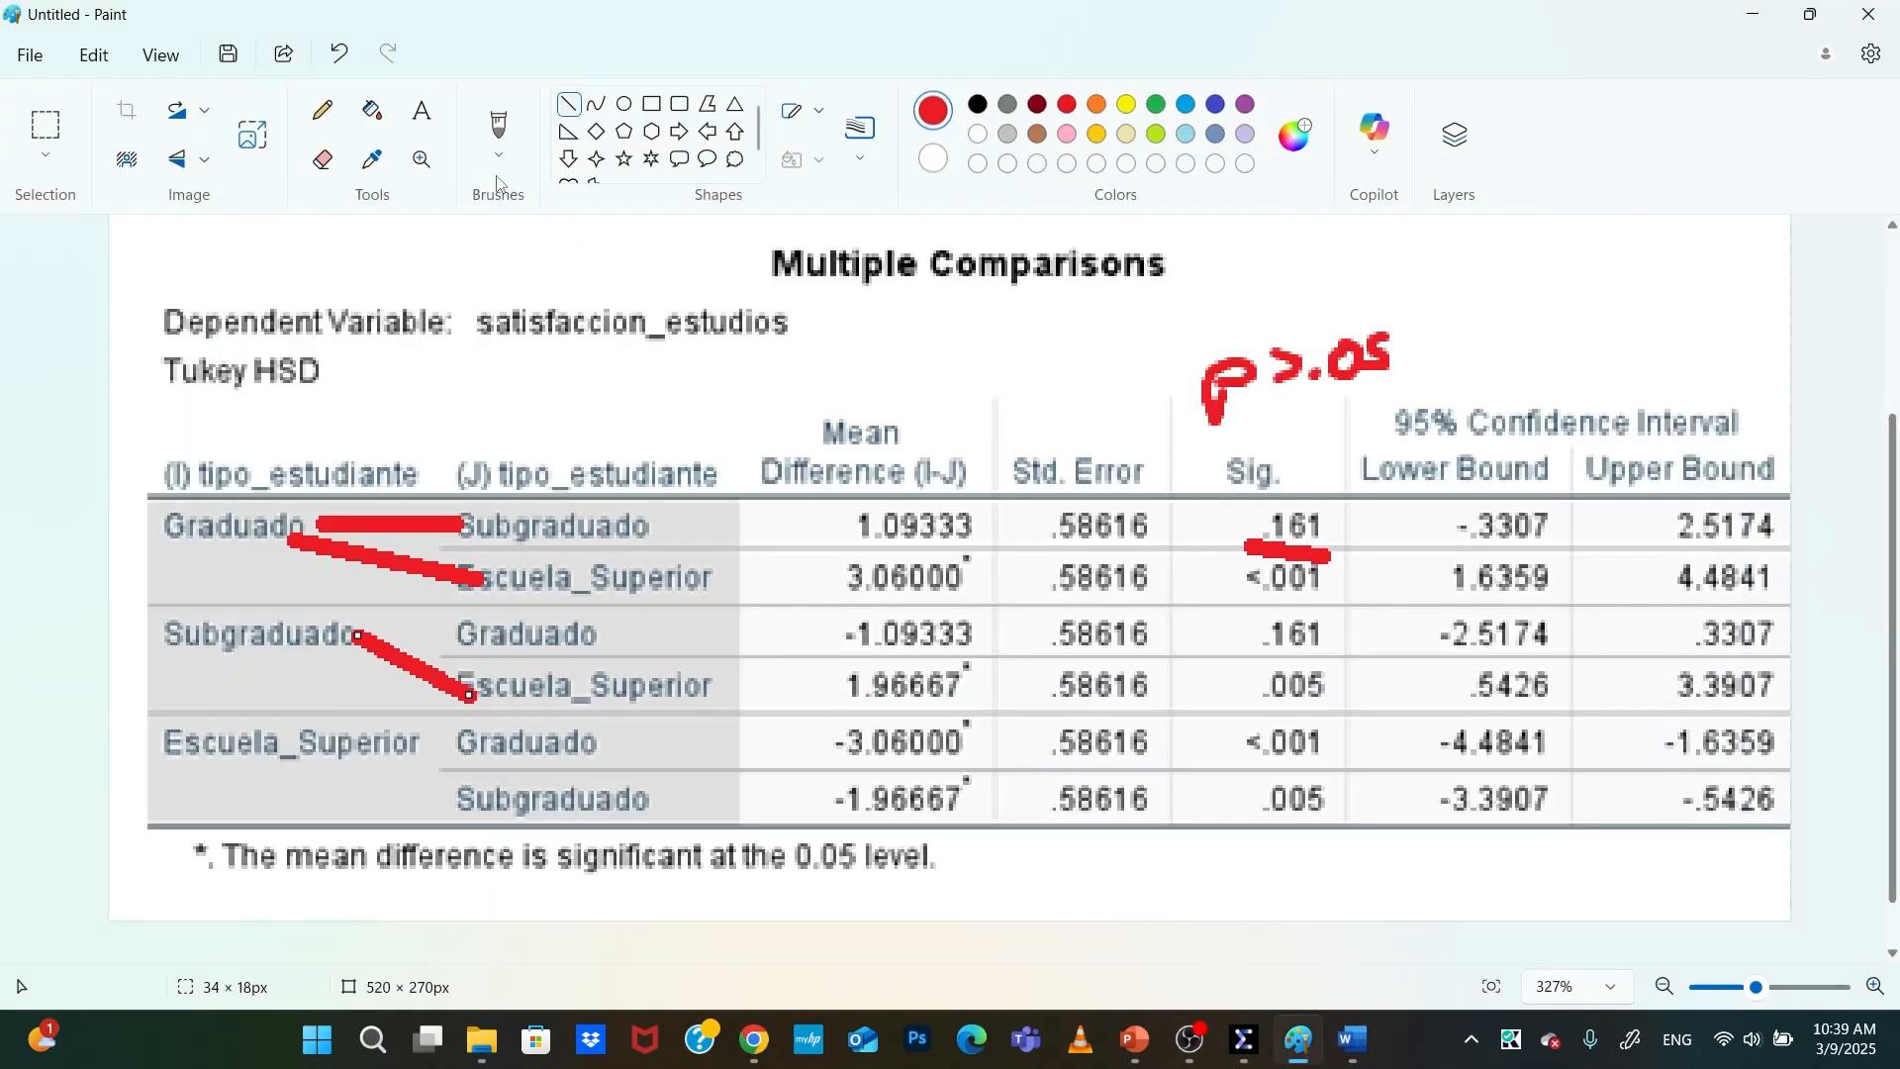
{"action": "left_click", "coordinate": [1376, 1057]}
{"action": "left_click", "coordinate": [1374, 1059]}
{"action": "left_click", "coordinate": [757, 1059]}
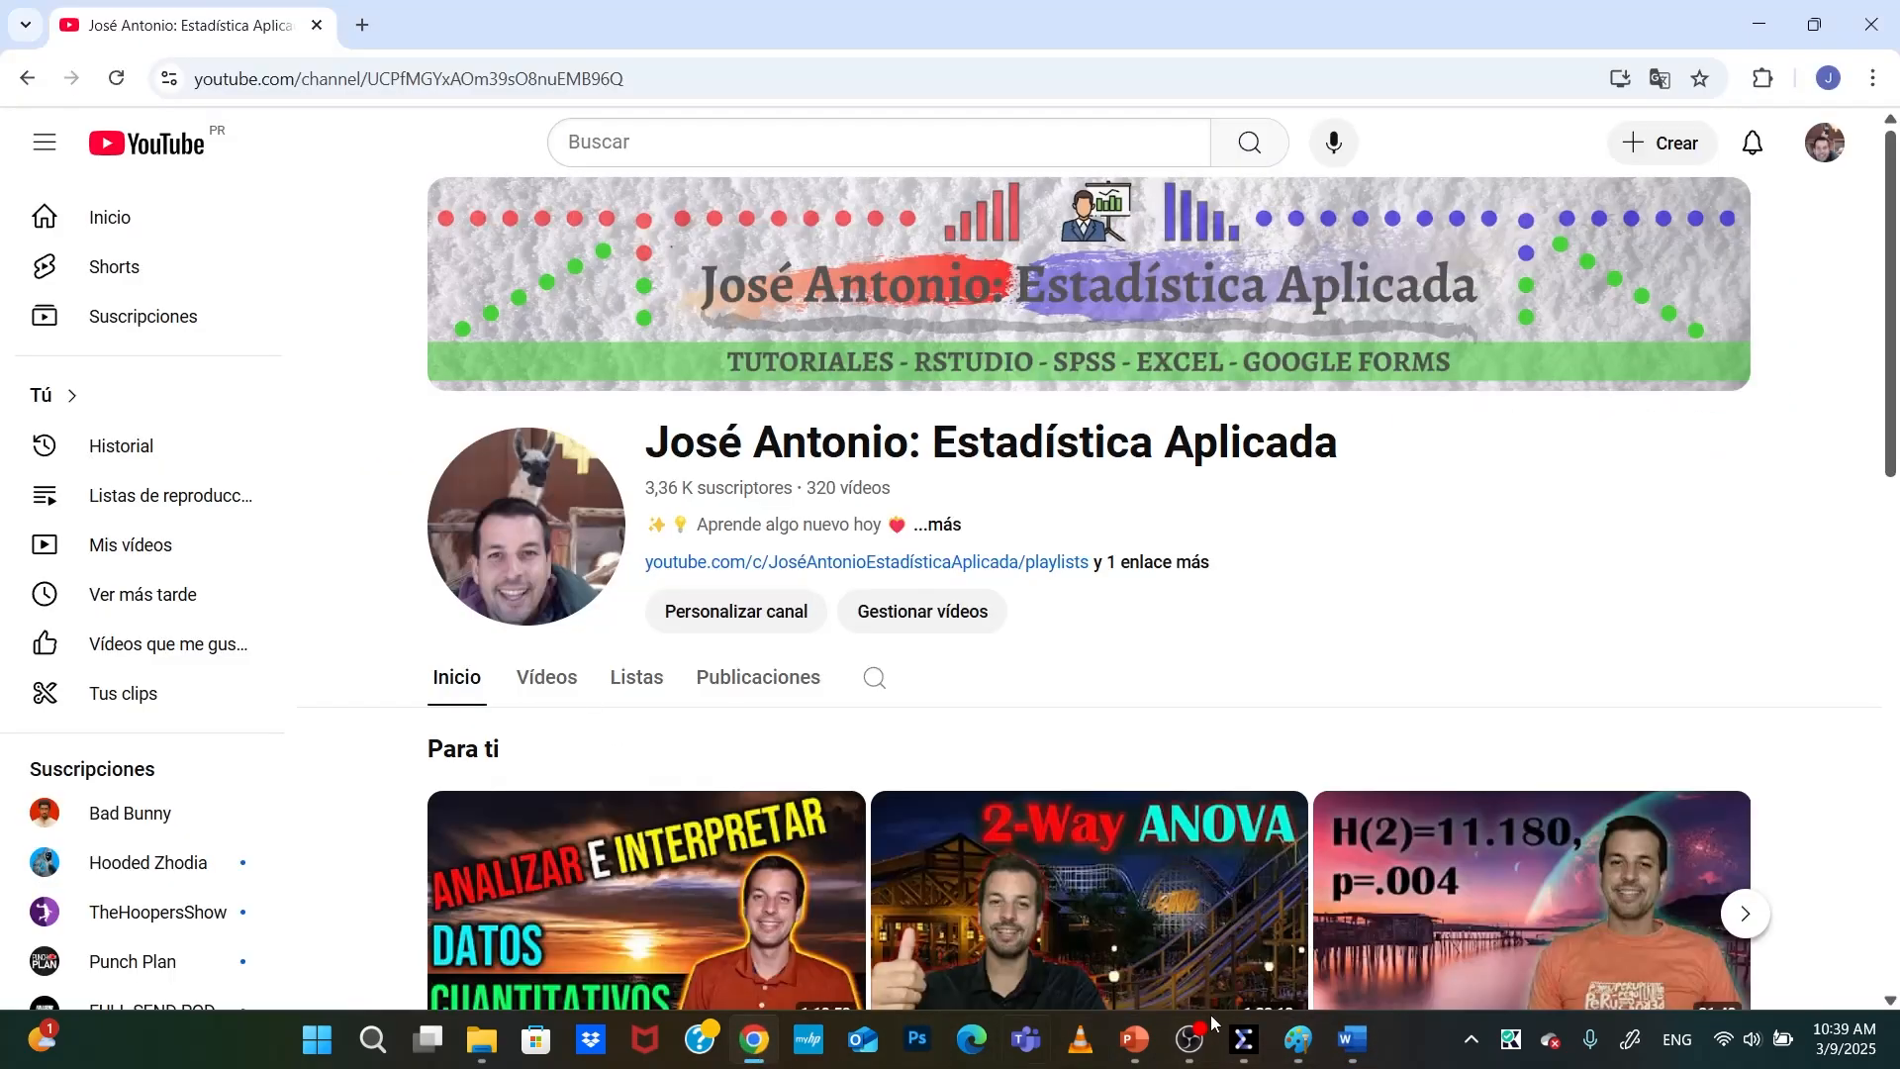
Switch to the SPSS Data Editor, open the Univariate general linear model, and remove motivacion_intrinseca from the covariates, keeping the marginal means settings
{"action": "mouse_move", "coordinate": [1245, 1039]}
{"action": "left_click", "coordinate": [1094, 910]}
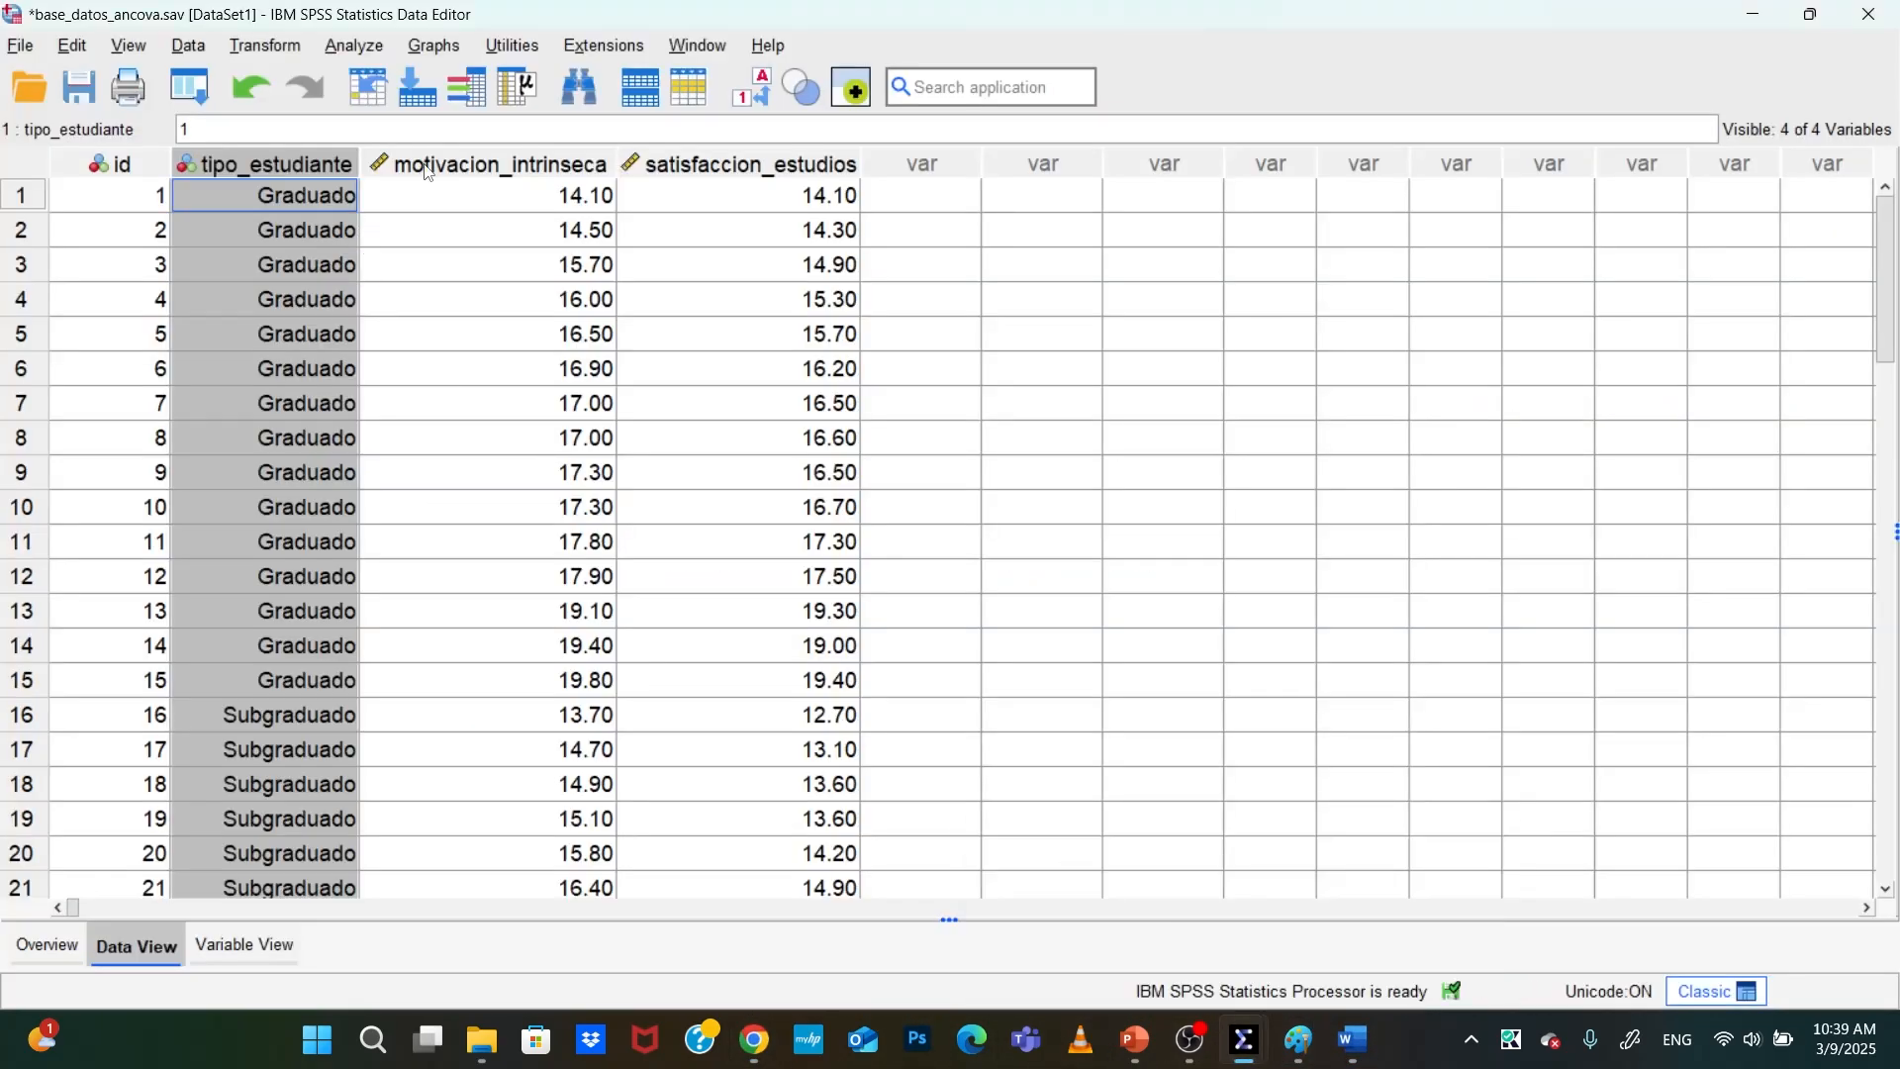
{"action": "left_click", "coordinate": [346, 47]}
{"action": "mouse_move", "coordinate": [465, 296]}
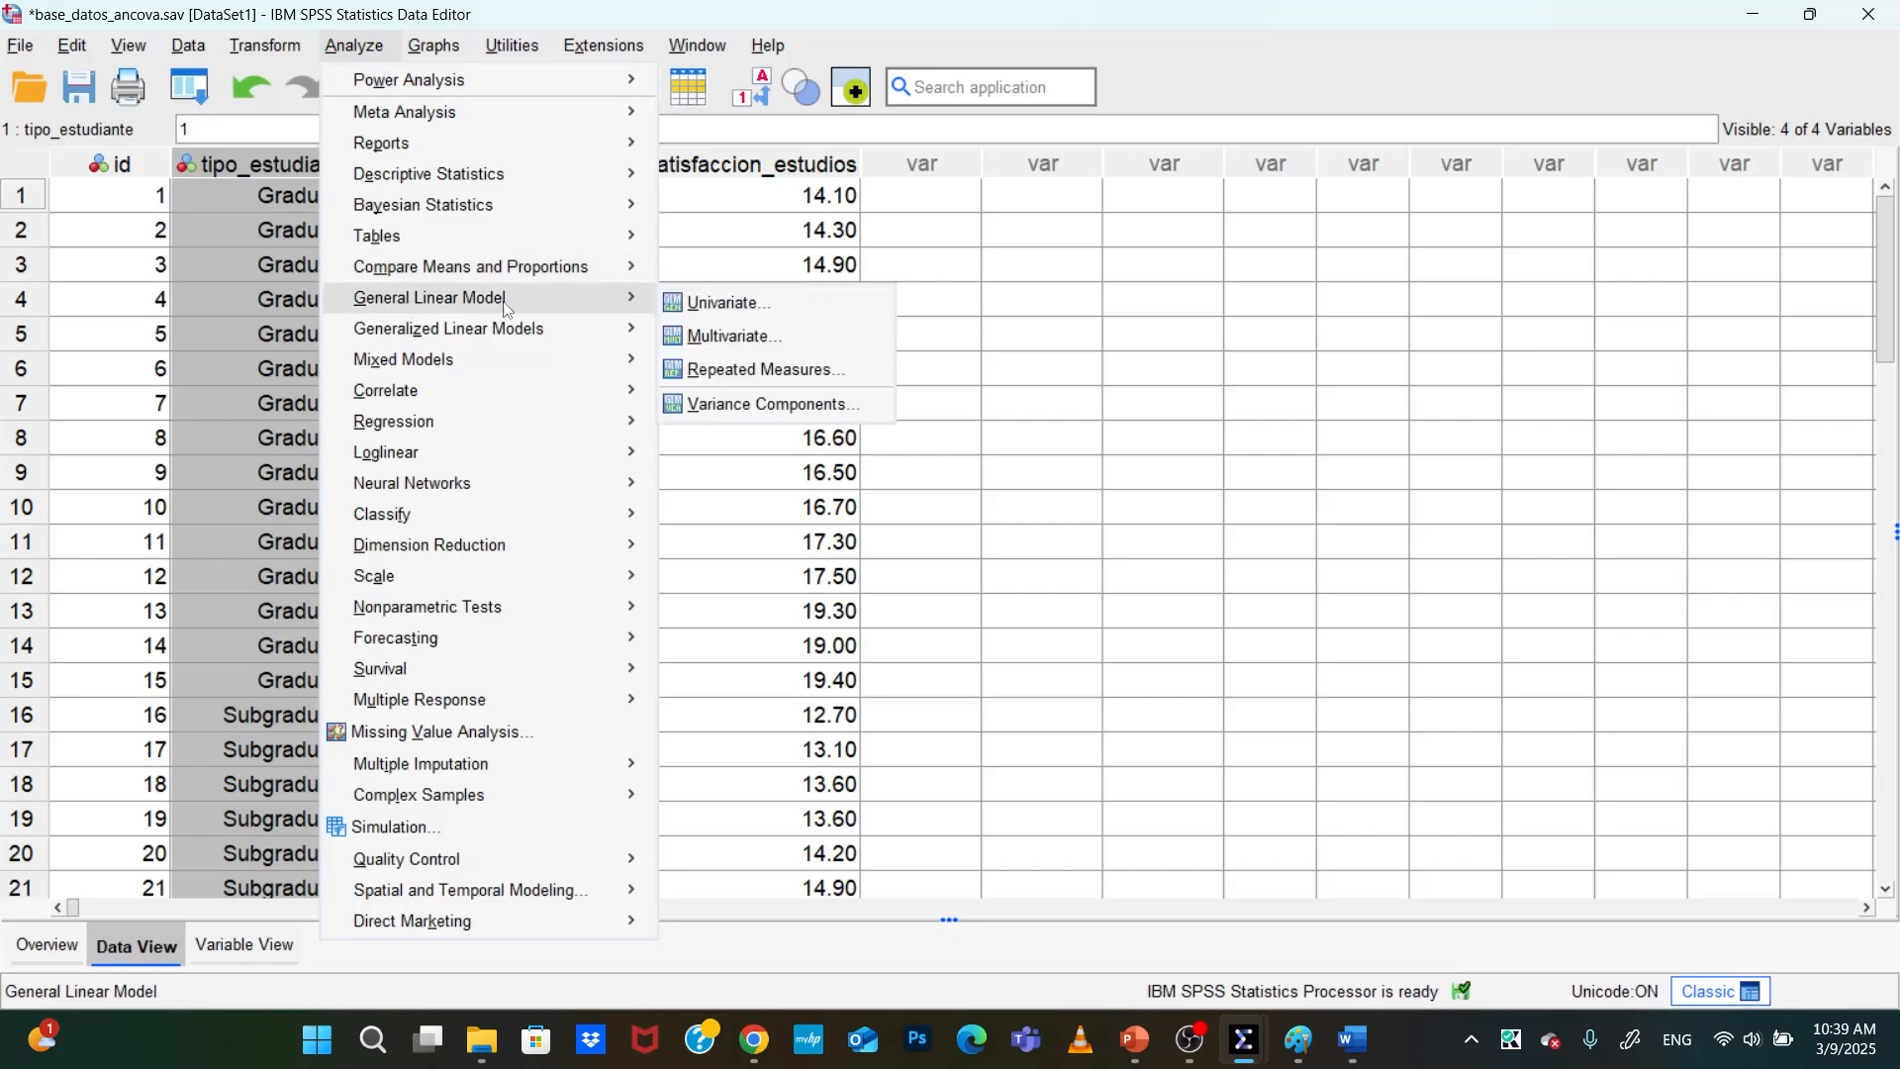
{"action": "left_click", "coordinate": [725, 300]}
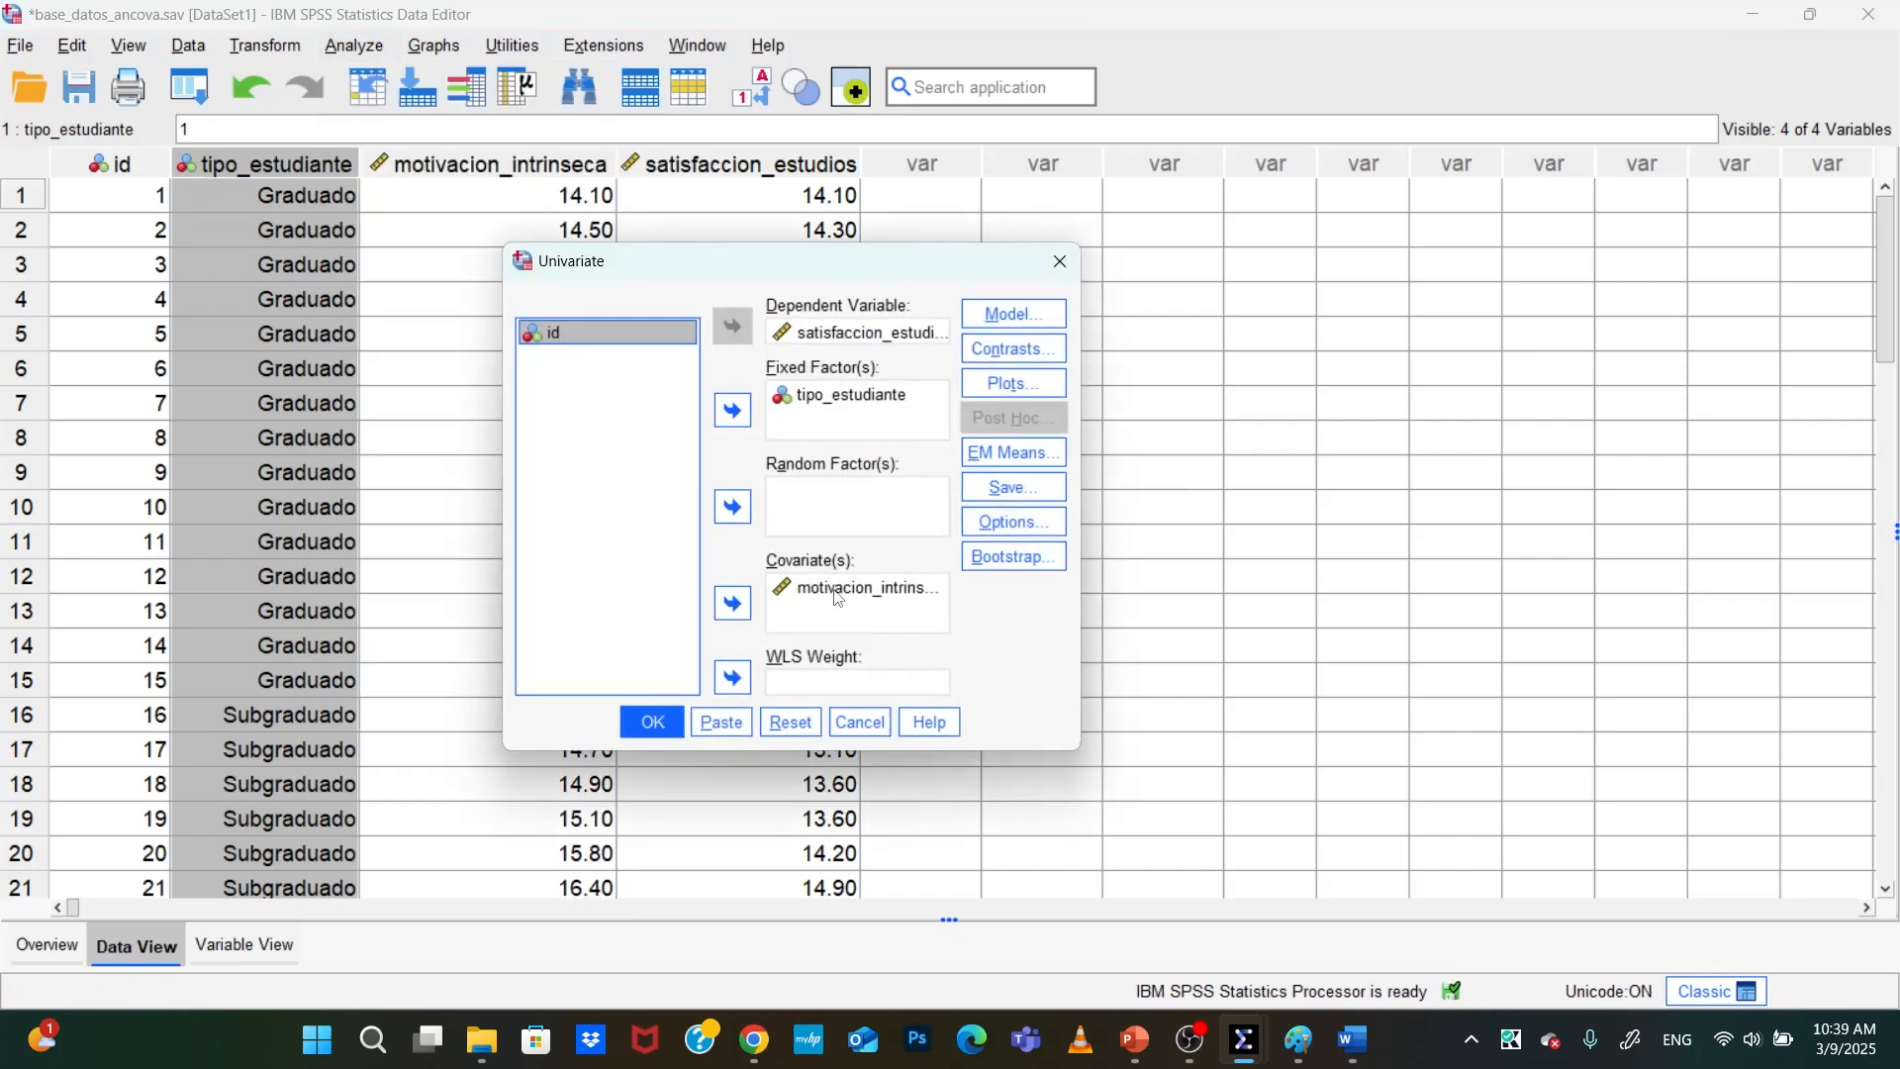
{"action": "left_click_drag", "start_coordinate": [836, 592], "coordinate": [624, 465]}
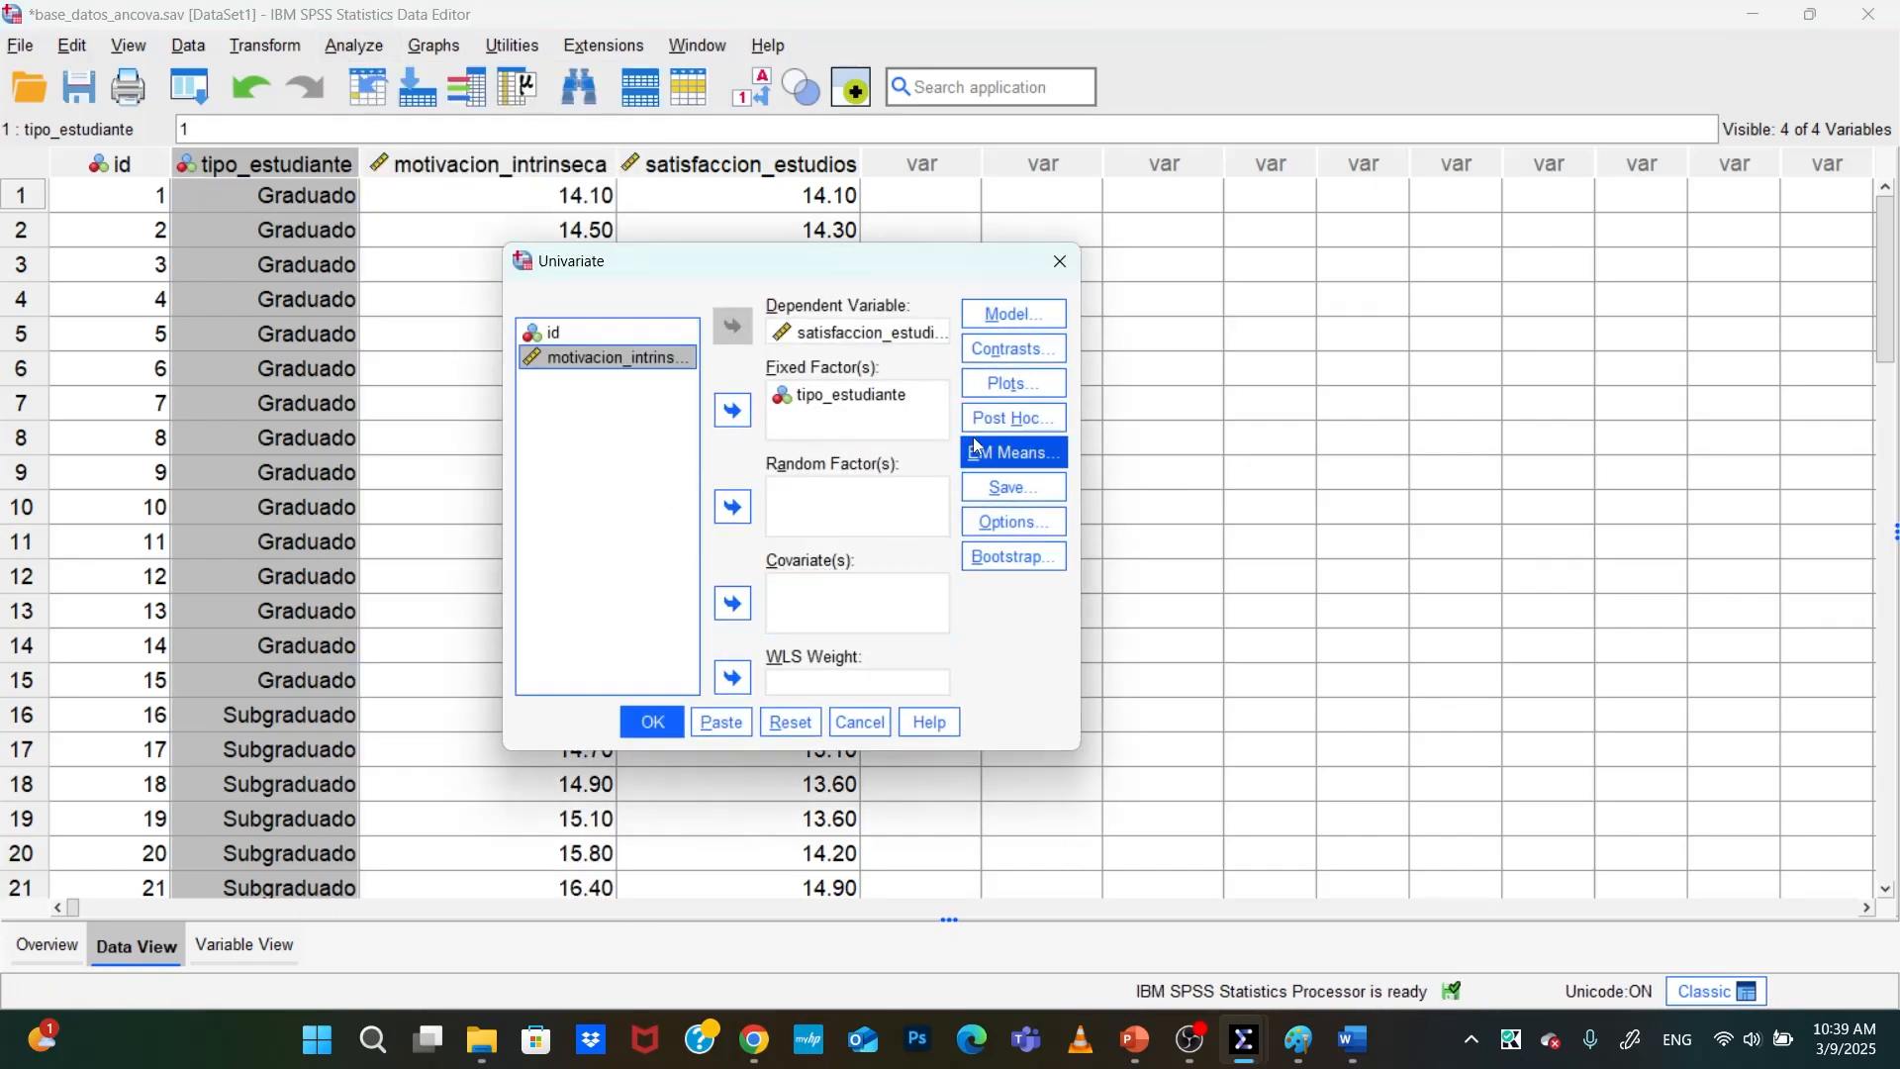
{"action": "left_click", "coordinate": [1009, 452]}
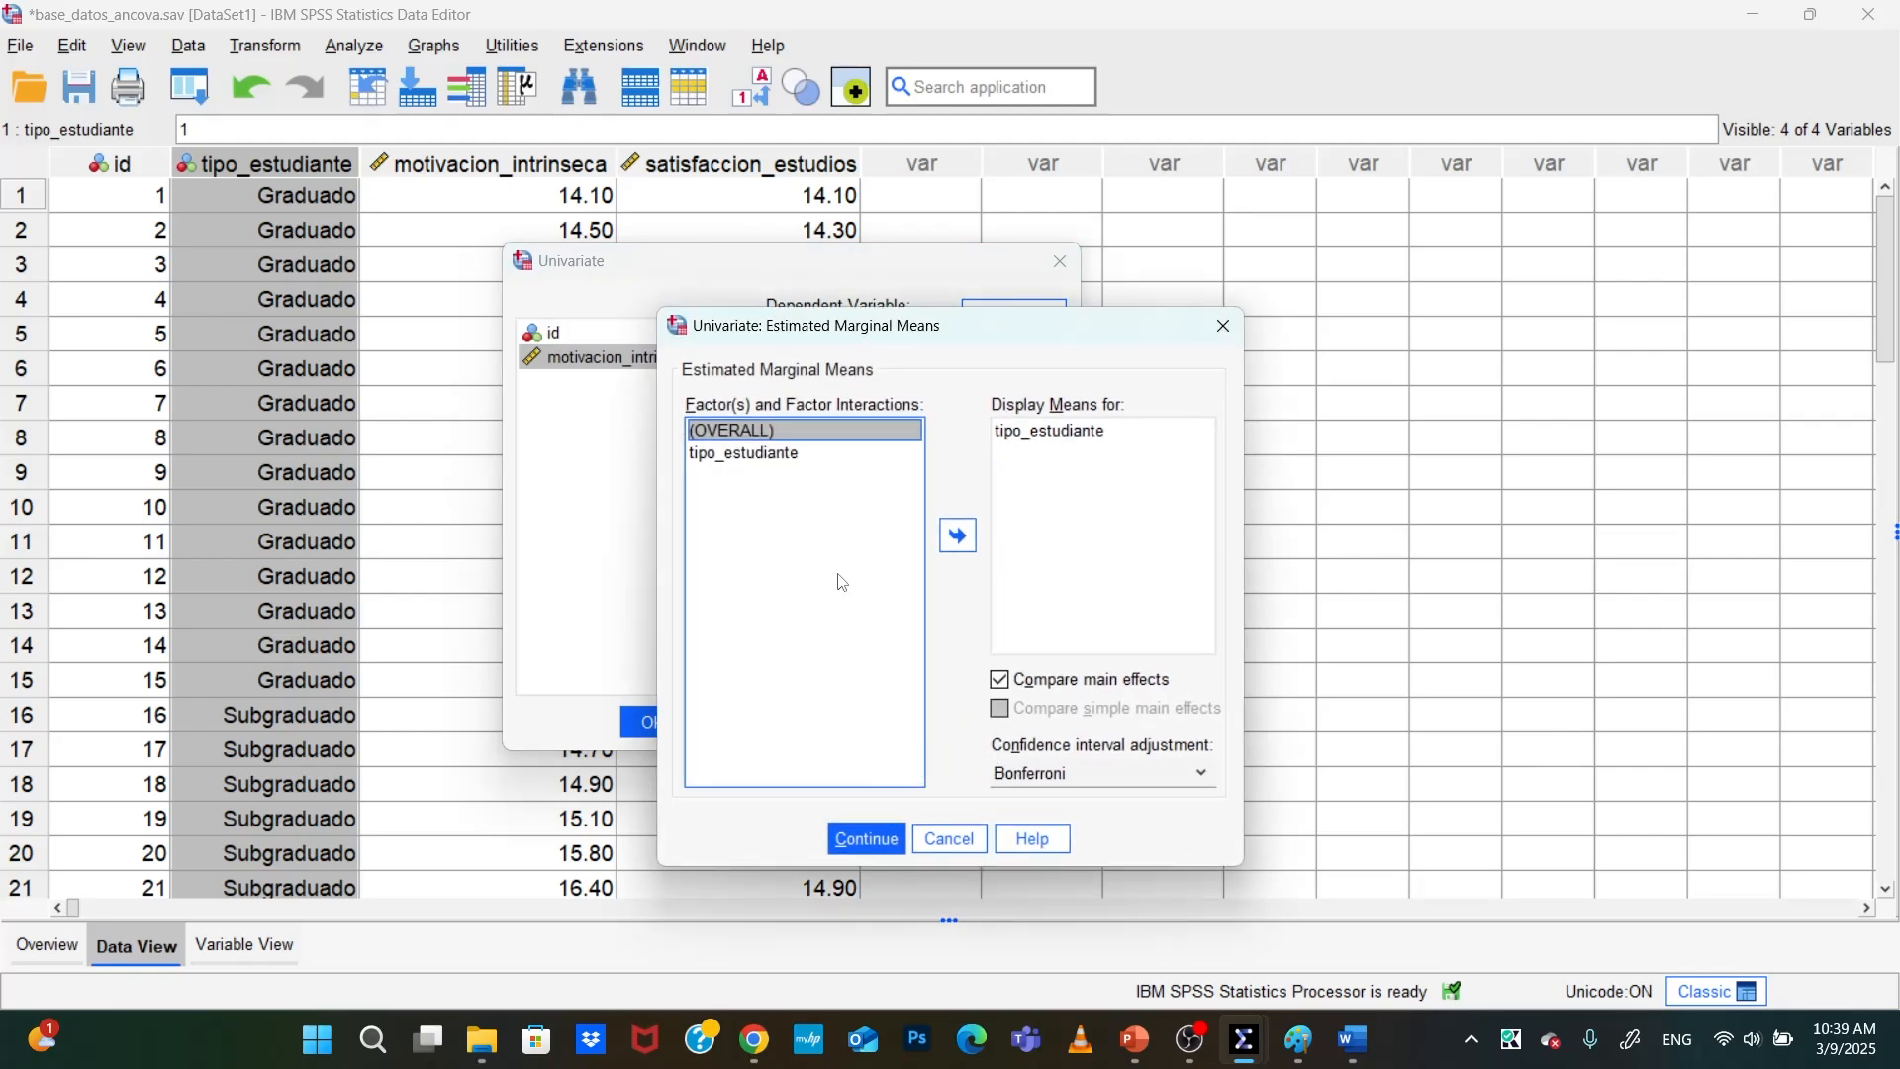
{"action": "left_click", "coordinate": [866, 838]}
Replace the existing profile plot with a new line chart of tipo_estudiante on the horizontal axis, then run the Univariate analysis
{"action": "left_click", "coordinate": [968, 384]}
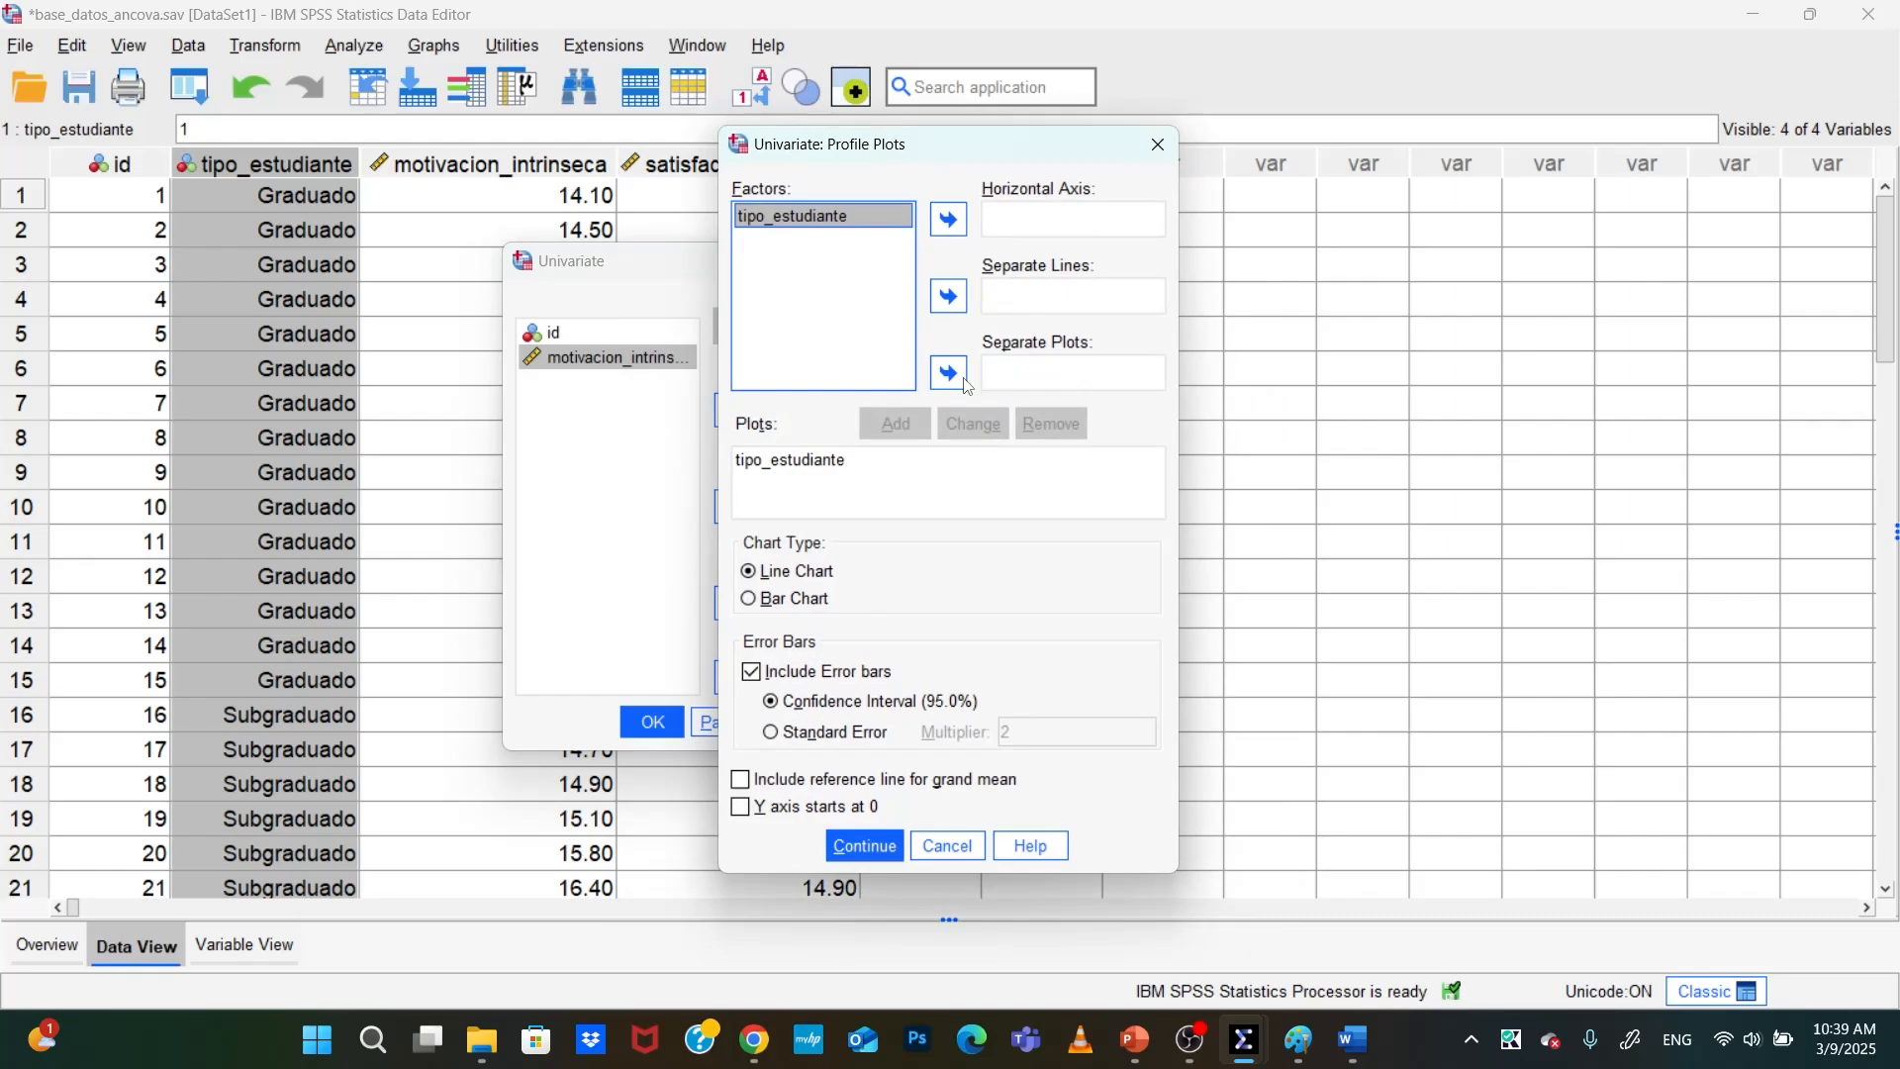
{"action": "left_click", "coordinate": [948, 219]}
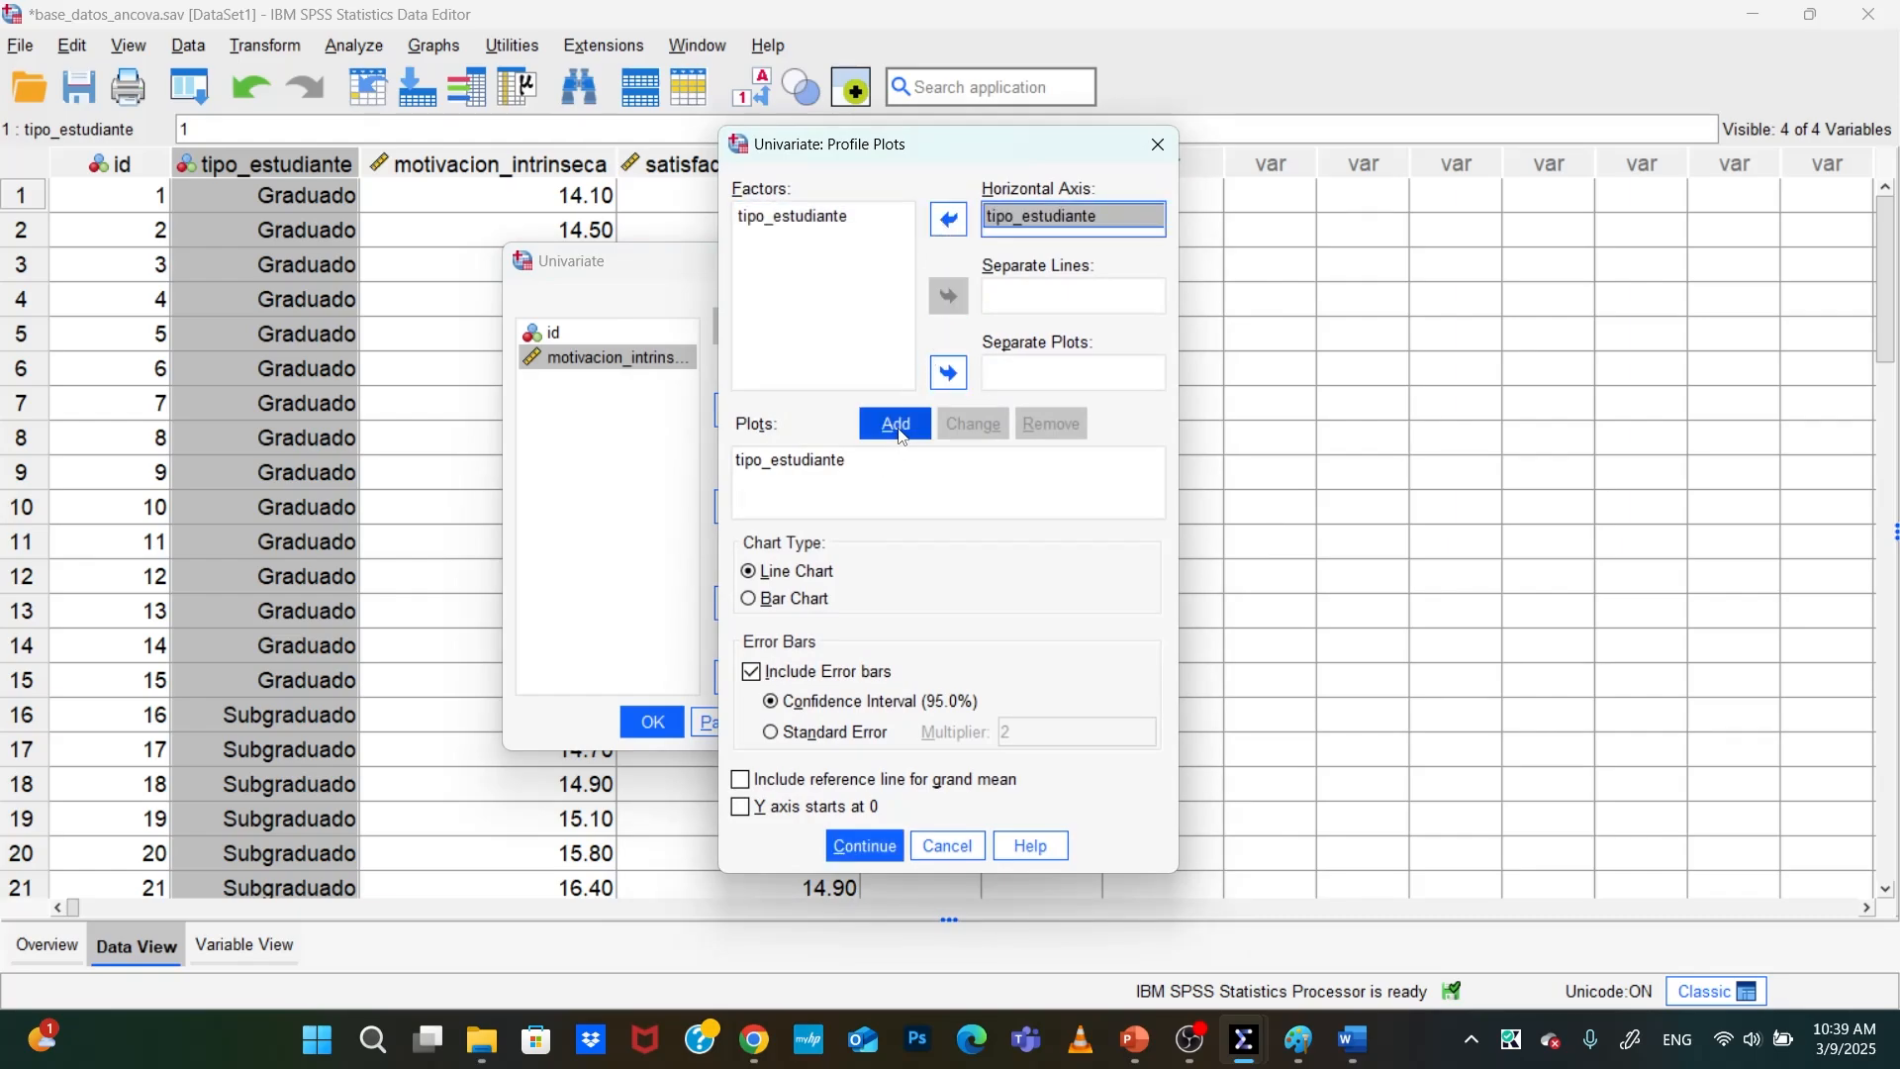
{"action": "left_click", "coordinate": [836, 461]}
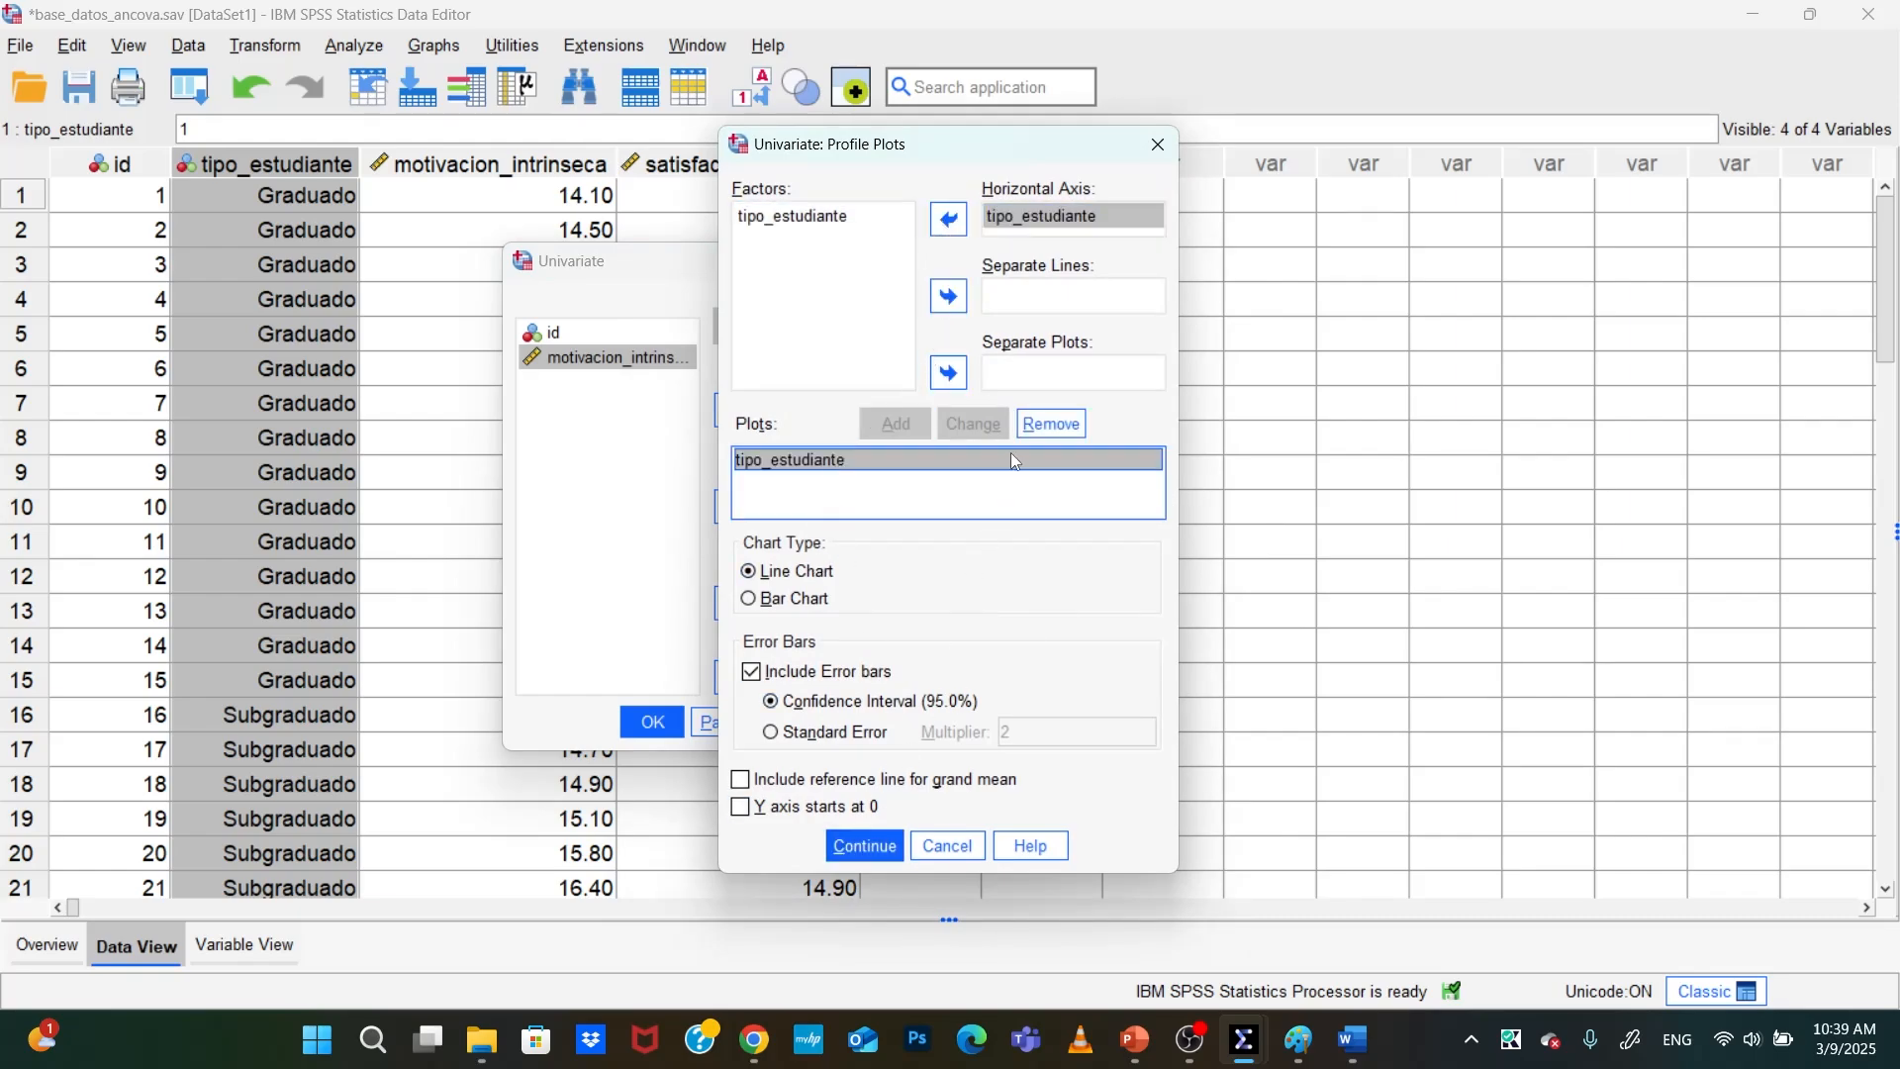
{"action": "left_click", "coordinate": [1034, 423]}
{"action": "left_click", "coordinate": [793, 216]}
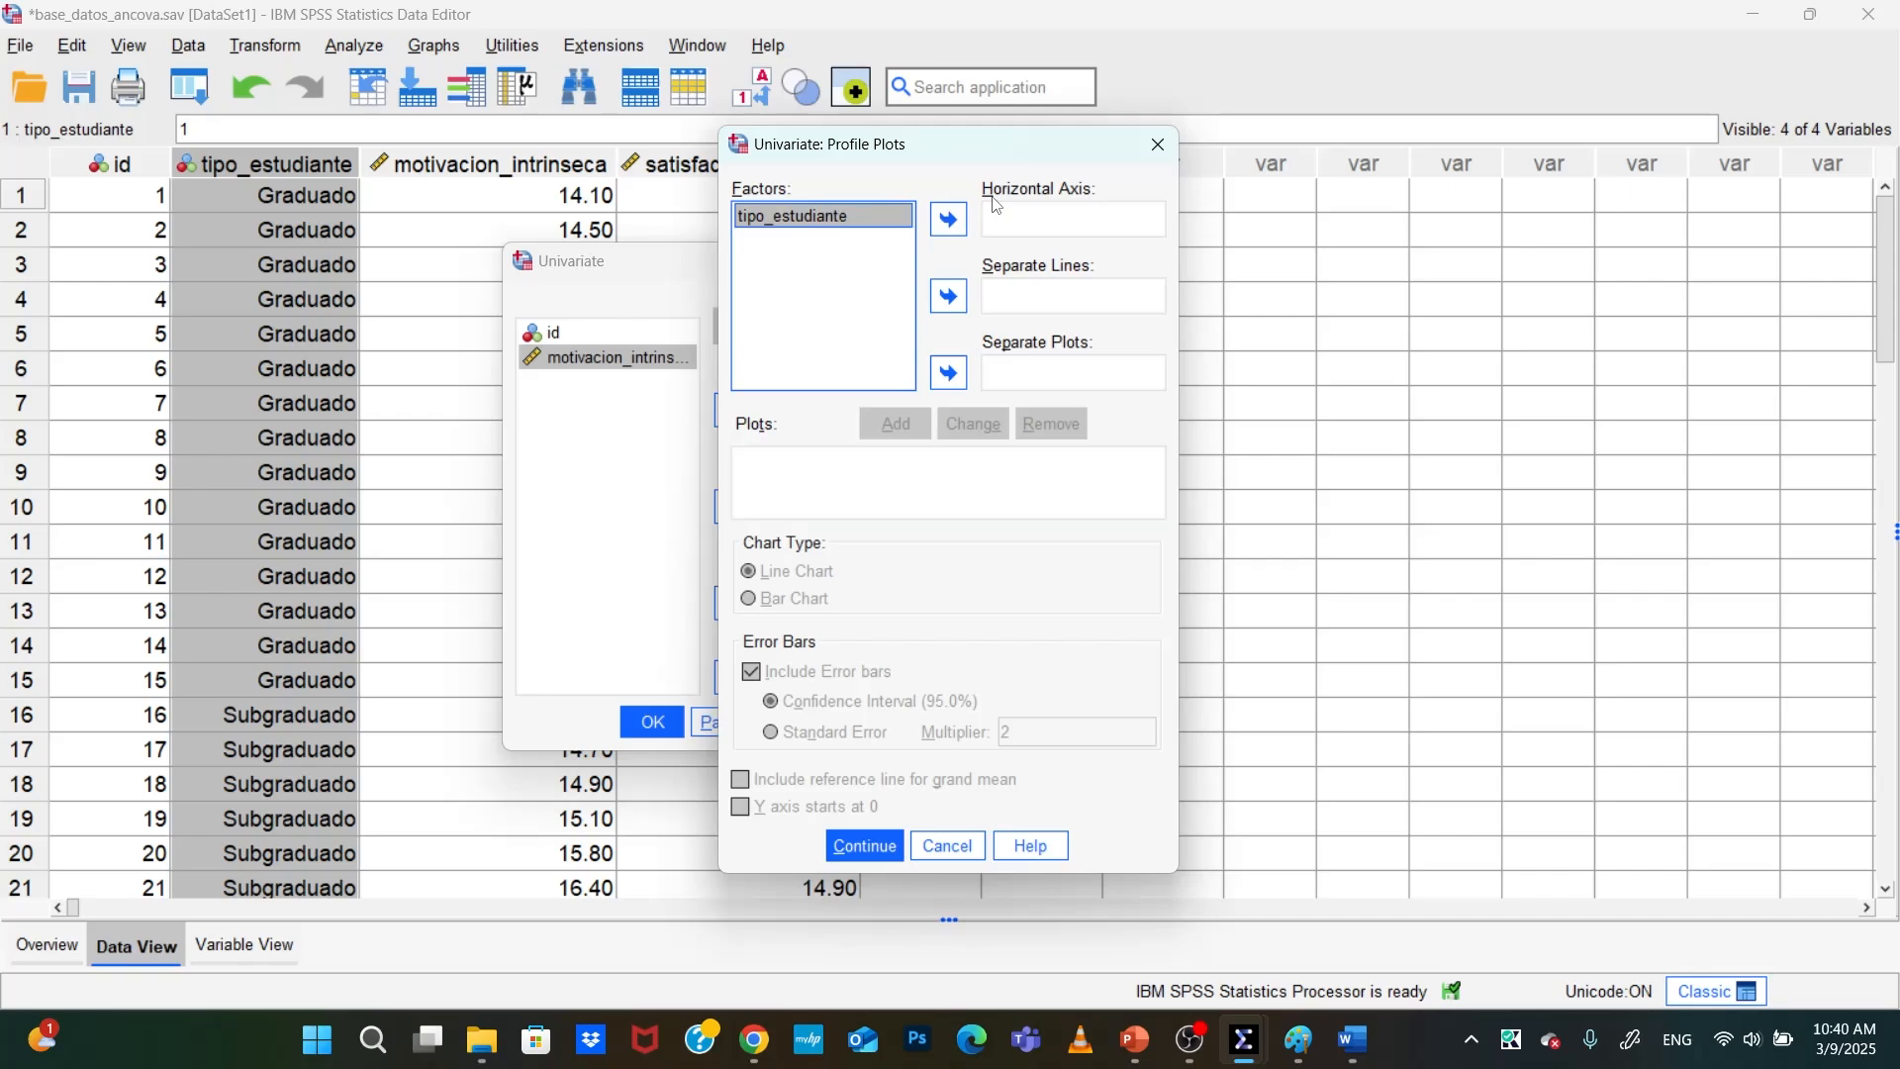
{"action": "left_click", "coordinate": [935, 226]}
{"action": "left_click", "coordinate": [918, 428]}
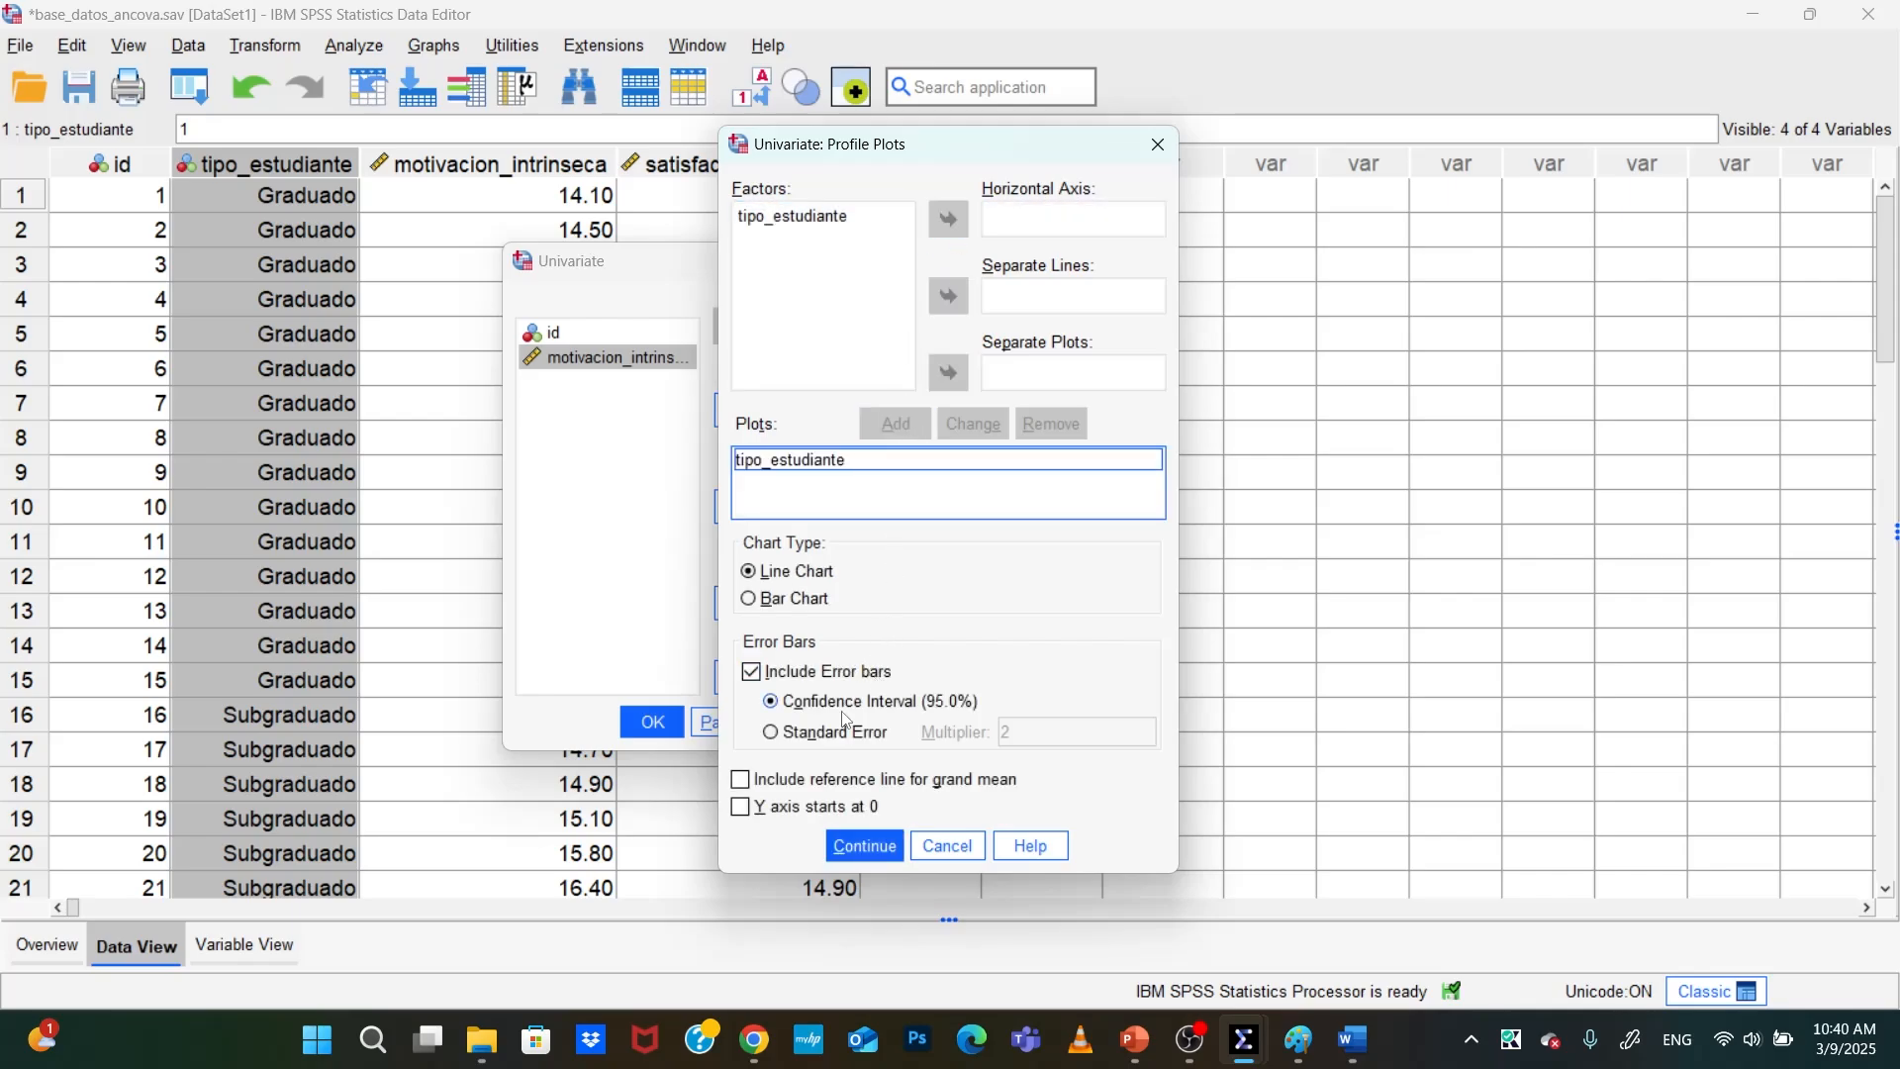
{"action": "left_click", "coordinate": [865, 846]}
{"action": "left_click", "coordinate": [652, 722]}
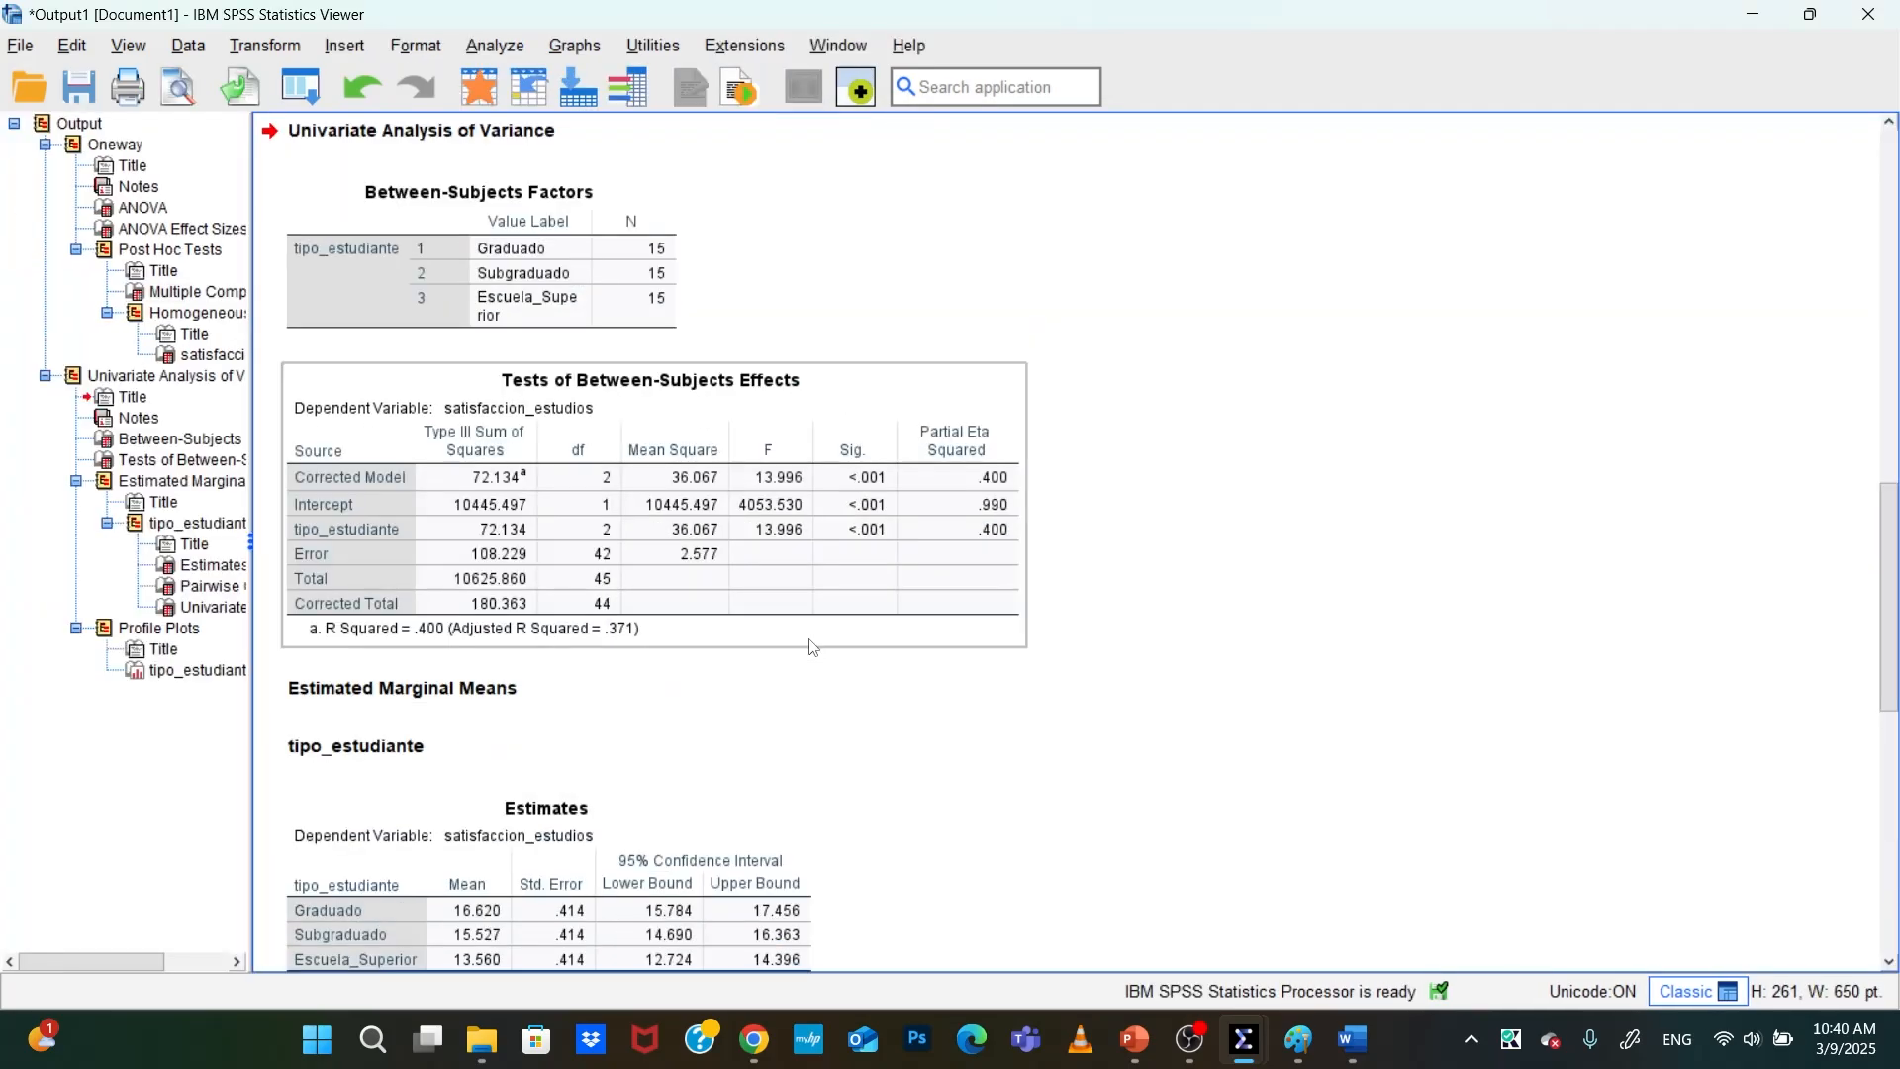
Examine the Pairwise Comparisons table and the profile plot with 95% confidence error bars in the new Univariate output
{"action": "scroll", "coordinate": [801, 614], "scroll_direction": "down", "scroll_amount": 10}
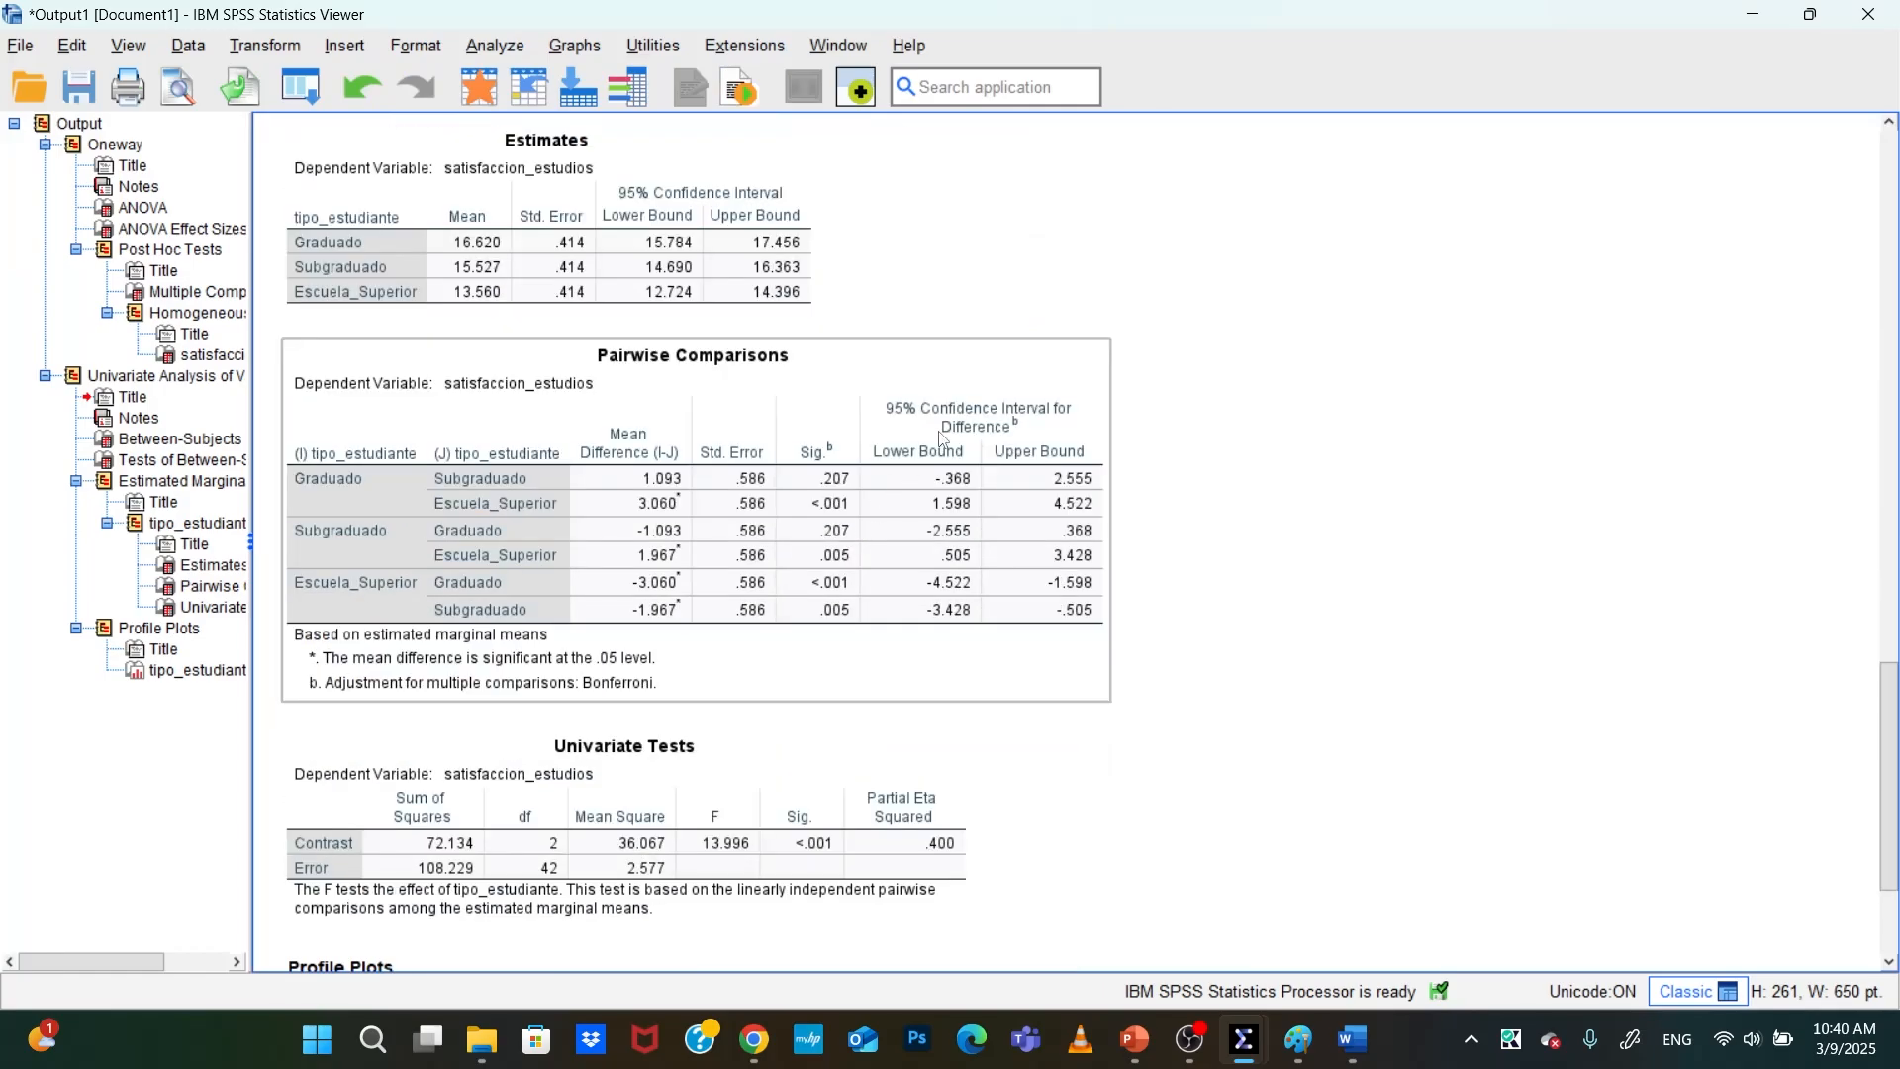
{"action": "scroll", "coordinate": [943, 438], "scroll_direction": "down", "scroll_amount": 10}
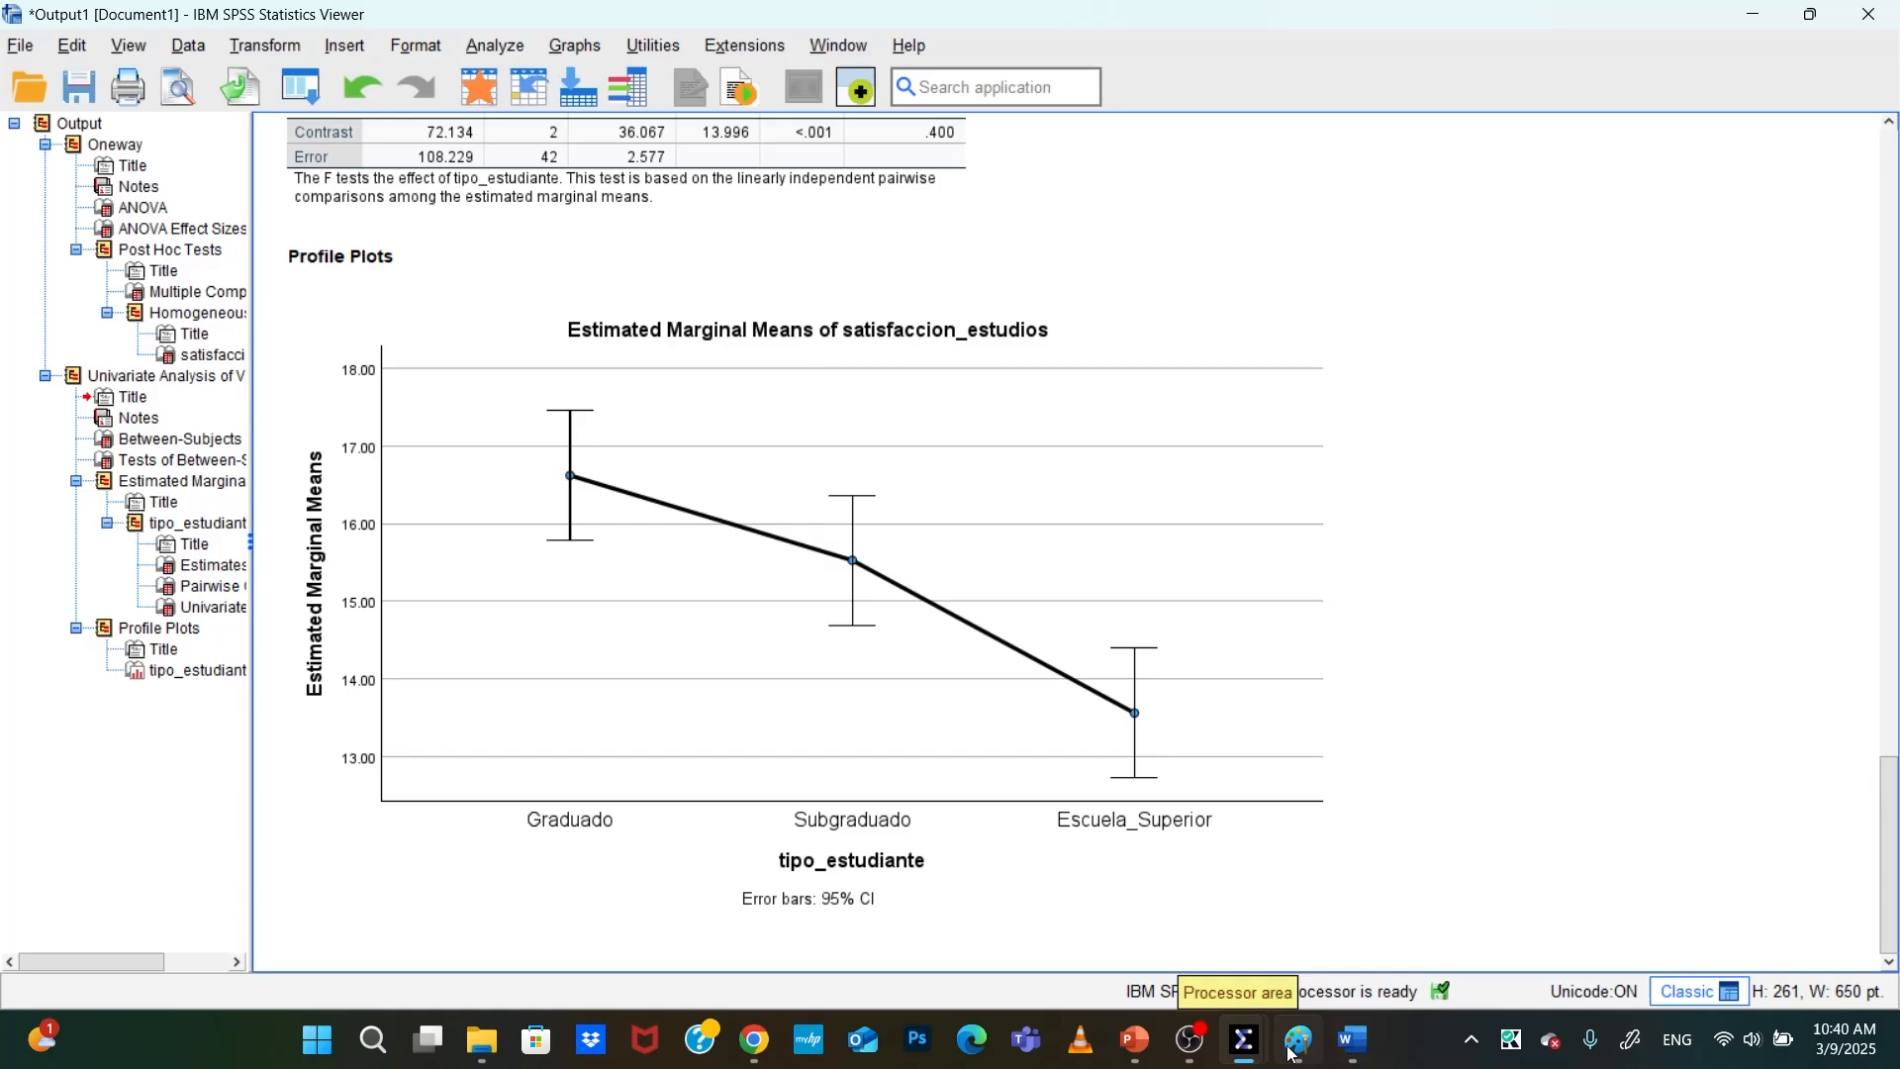
{"action": "scroll", "coordinate": [1019, 628], "scroll_direction": "up", "scroll_amount": 4}
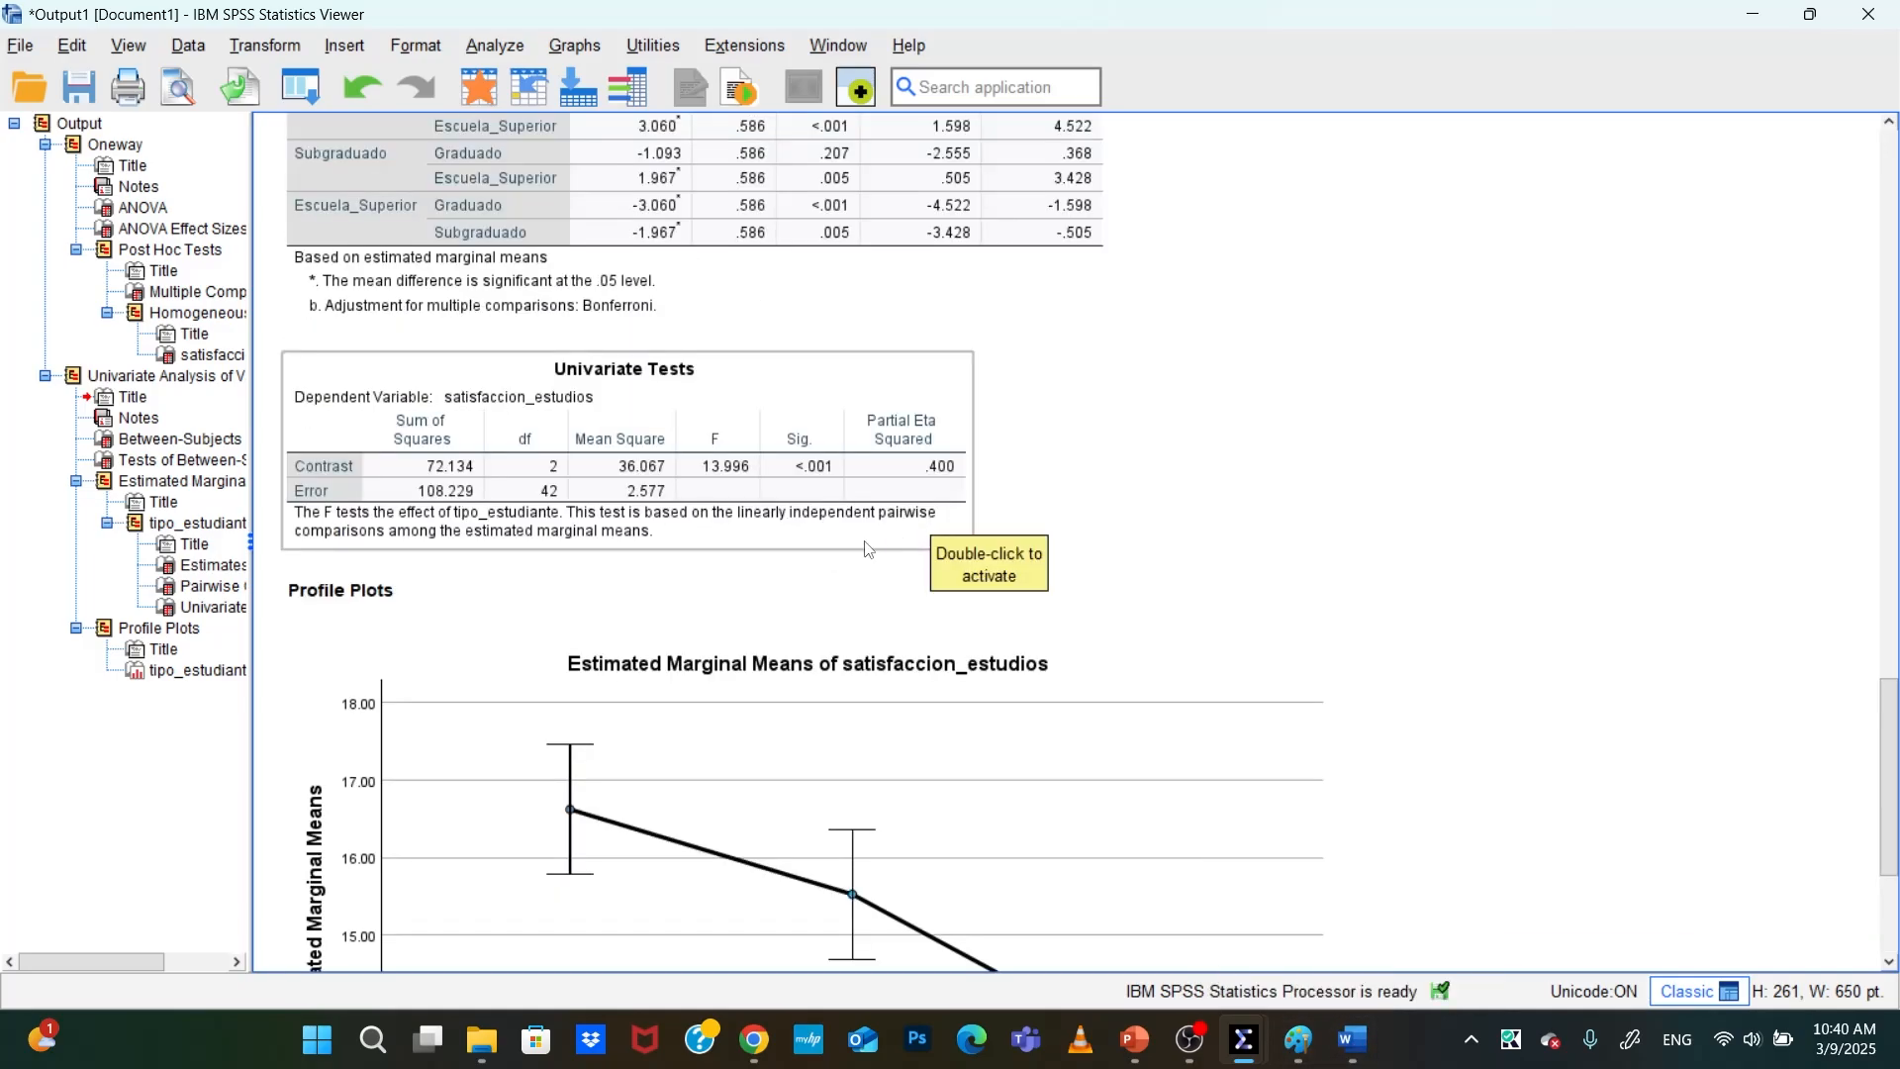
{"action": "scroll", "coordinate": [909, 547], "scroll_direction": "up", "scroll_amount": 2}
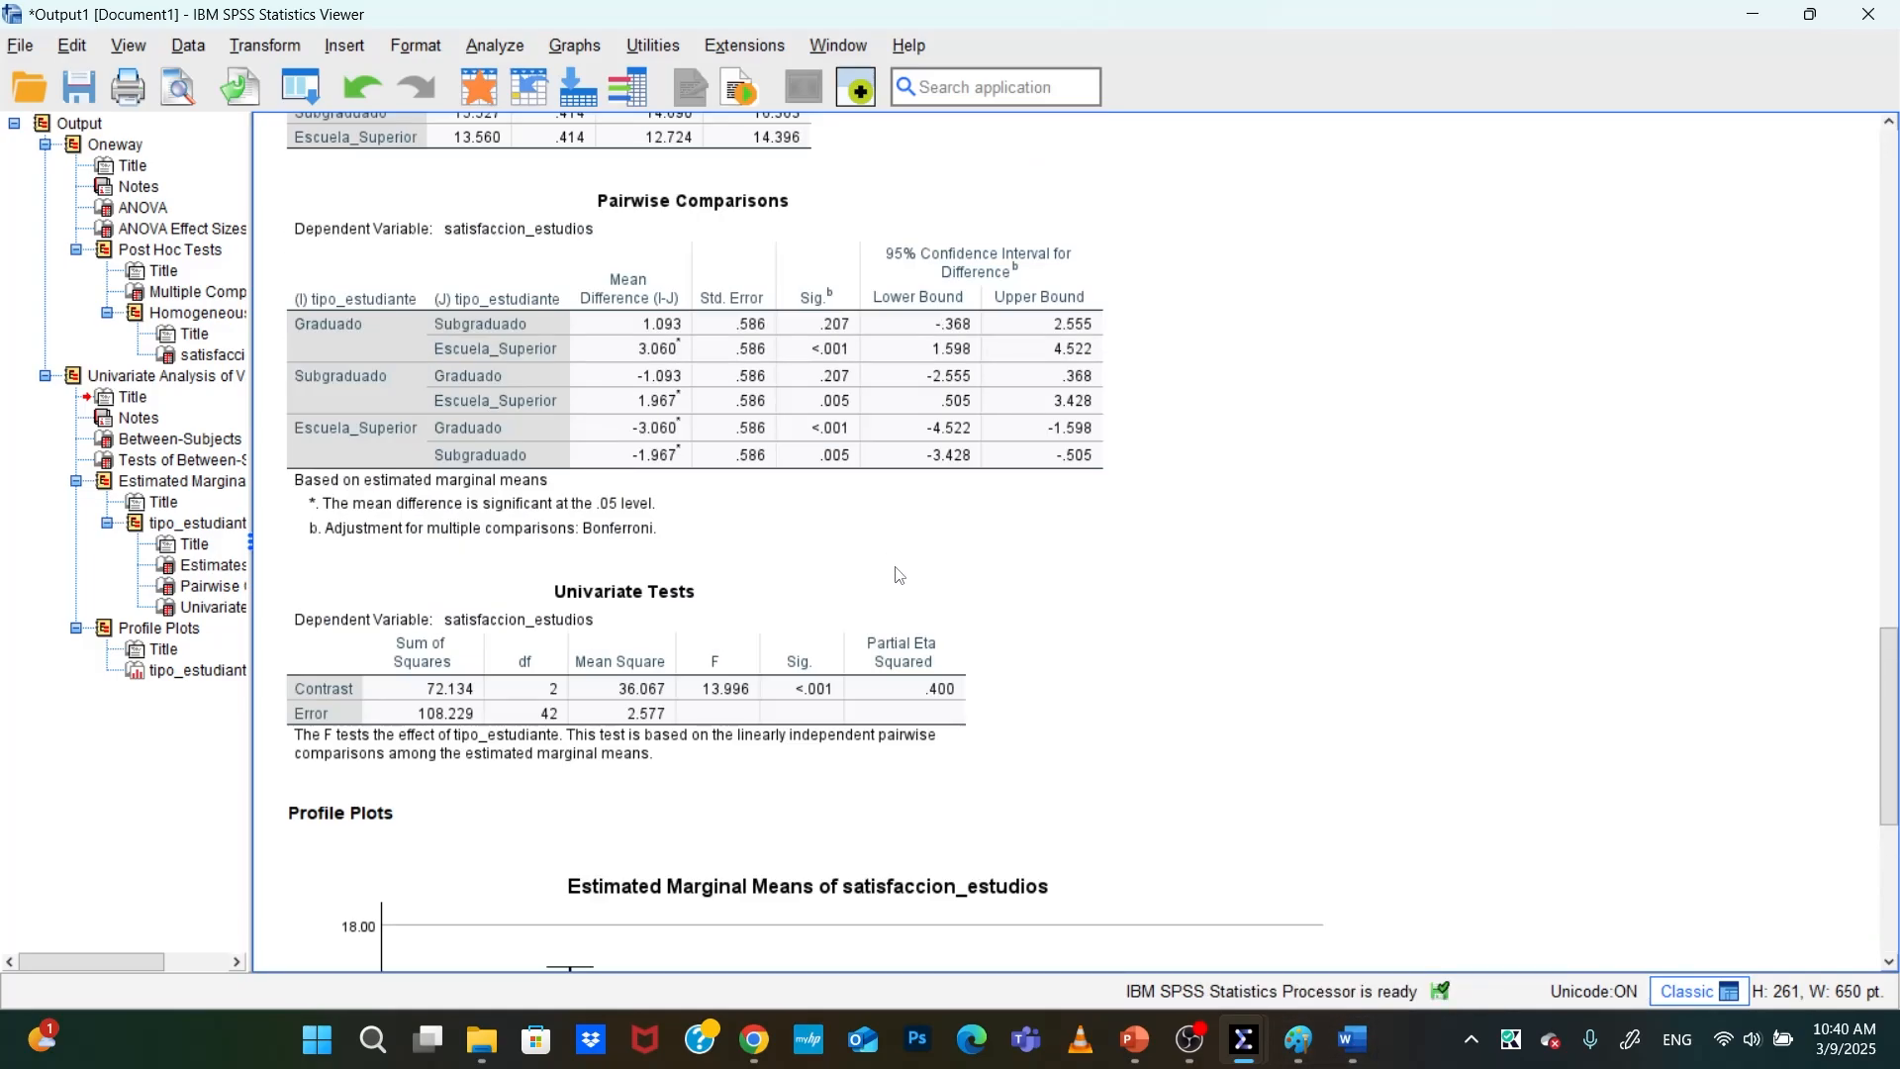
{"action": "left_click", "coordinate": [807, 378]}
{"action": "scroll", "coordinate": [876, 594], "scroll_direction": "down", "scroll_amount": 5}
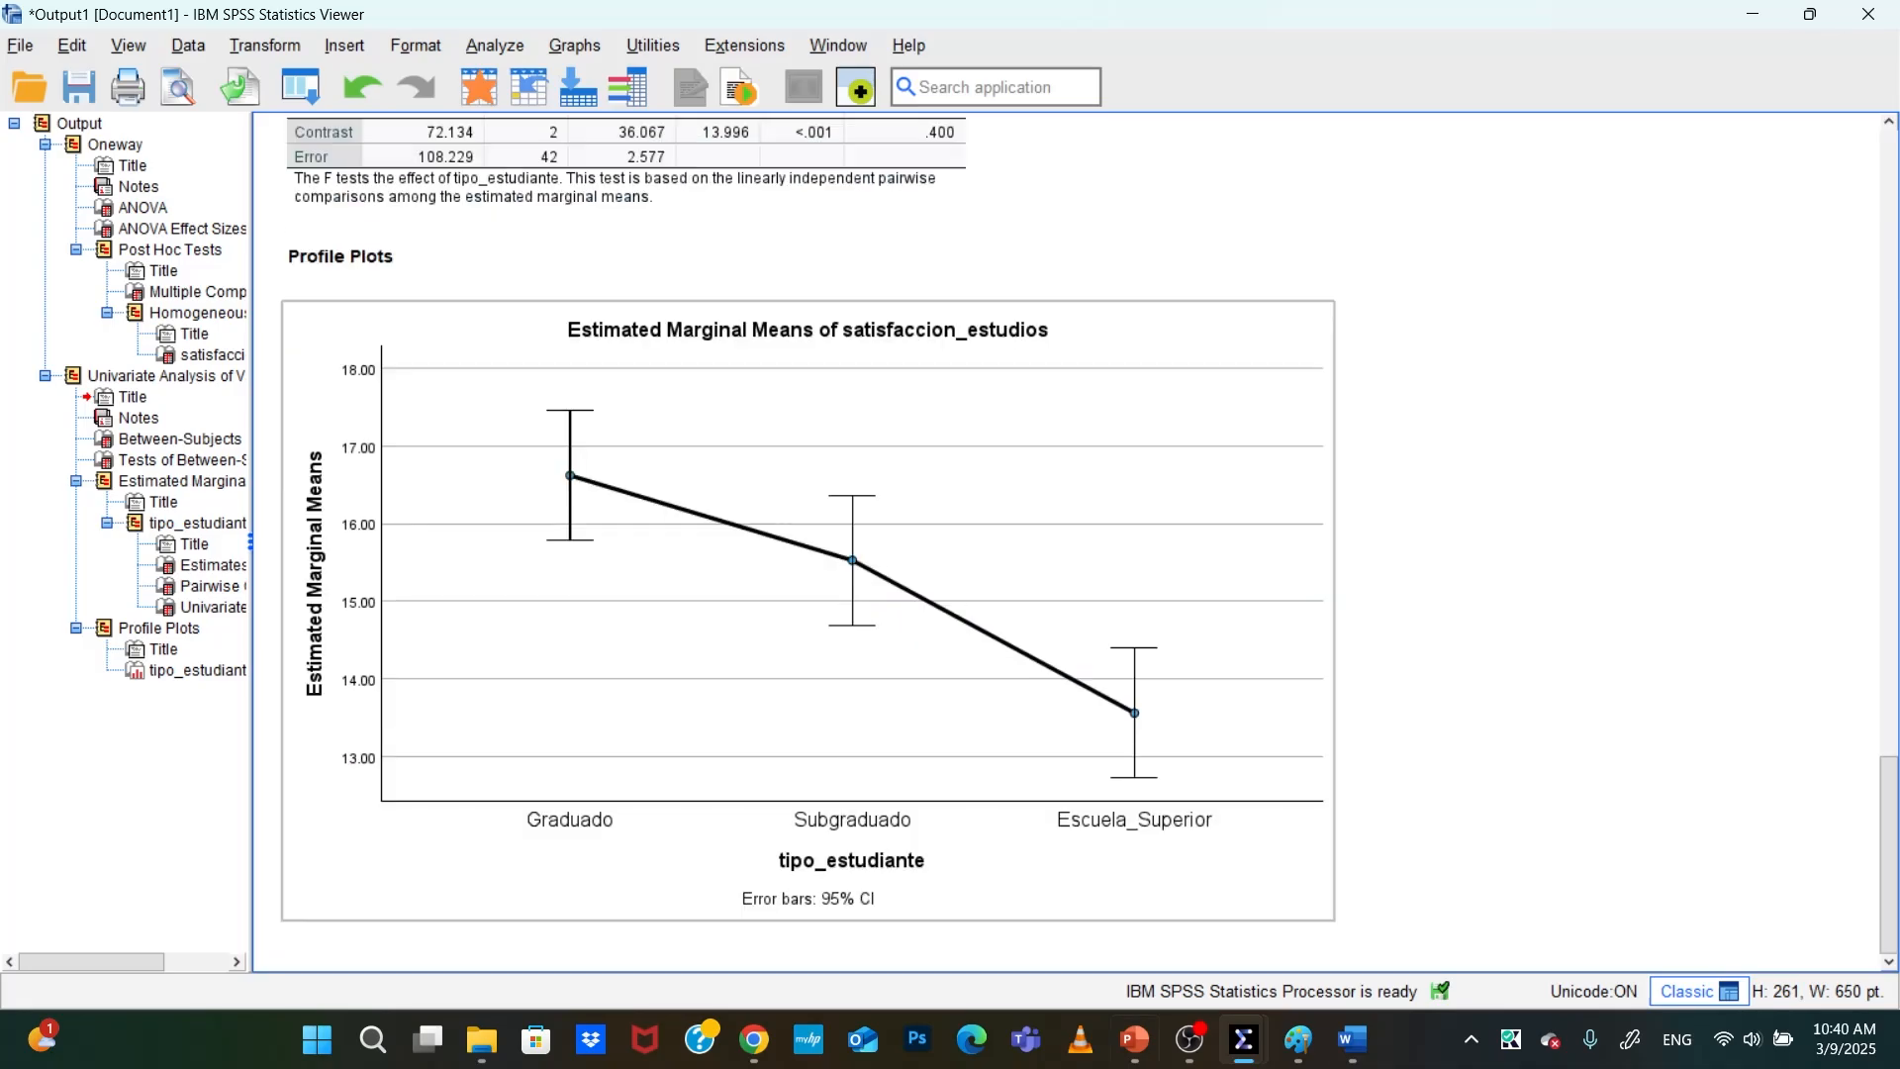